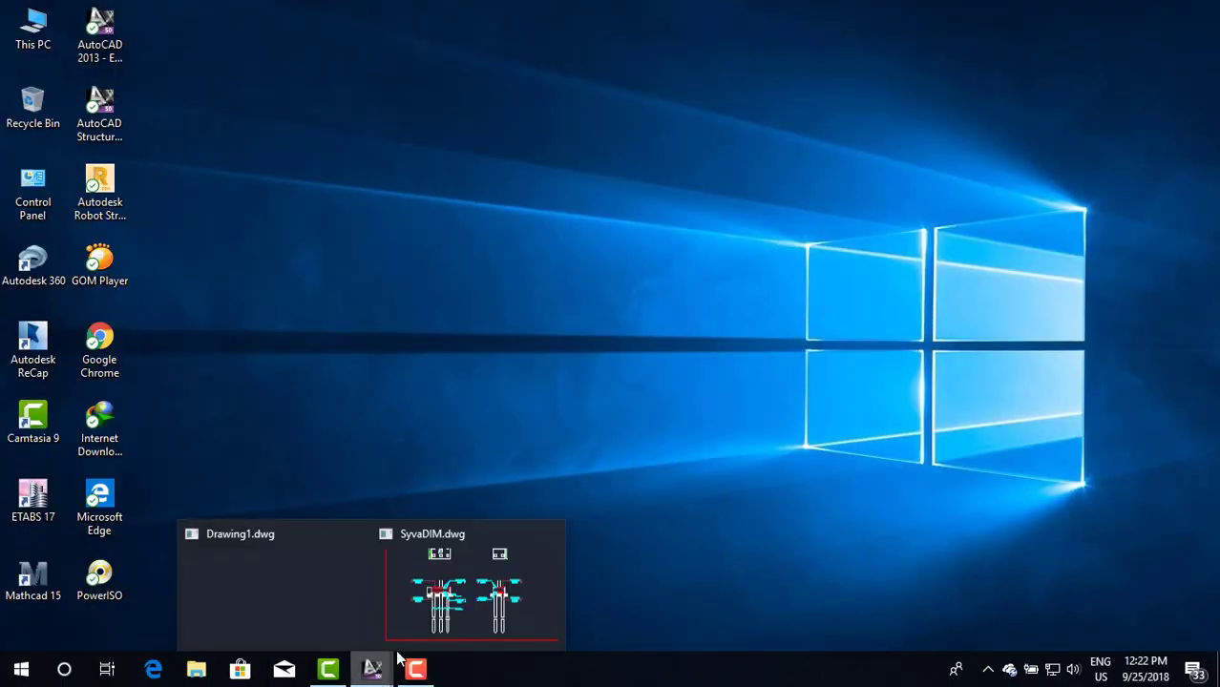
Step: Bring SyvaDIM.dwg back and delete the left section's rebar label and the 18DB16@130 label with its leaders
{"action": "left_click", "coordinate": [426, 622]}
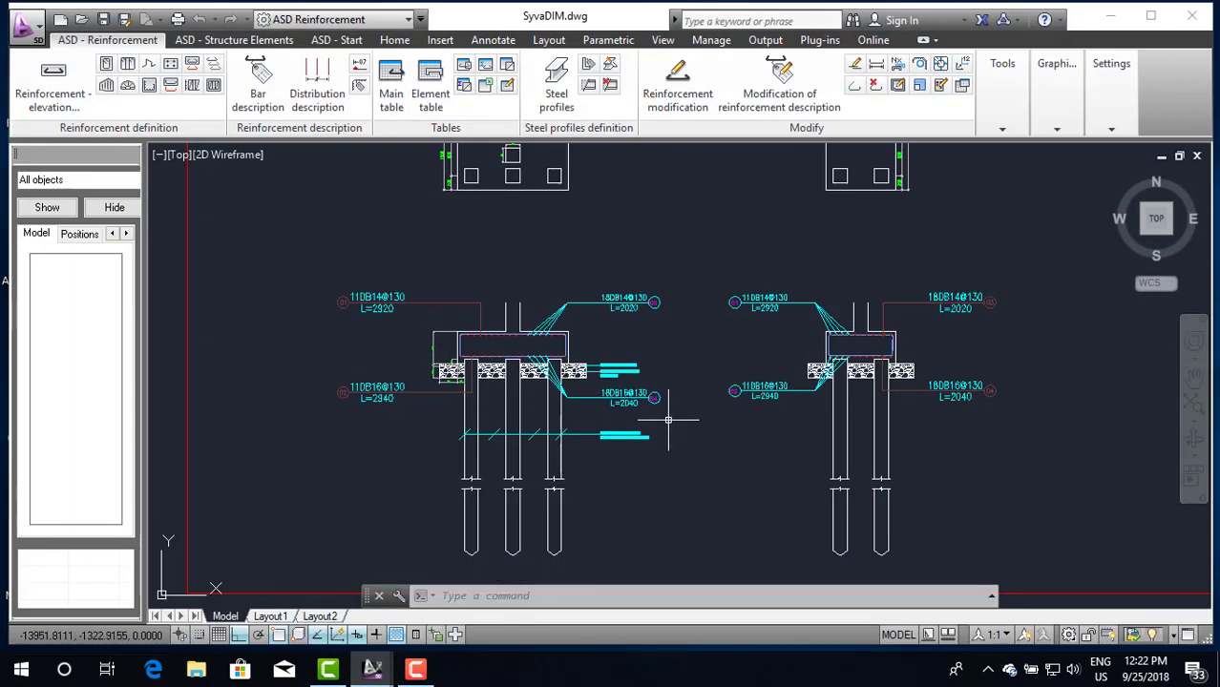
{"action": "scroll", "coordinate": [668, 420], "scroll_direction": "down", "scroll_amount": 5}
{"action": "scroll", "coordinate": [659, 401], "scroll_direction": "up", "scroll_amount": 5}
{"action": "left_click", "coordinate": [628, 361]}
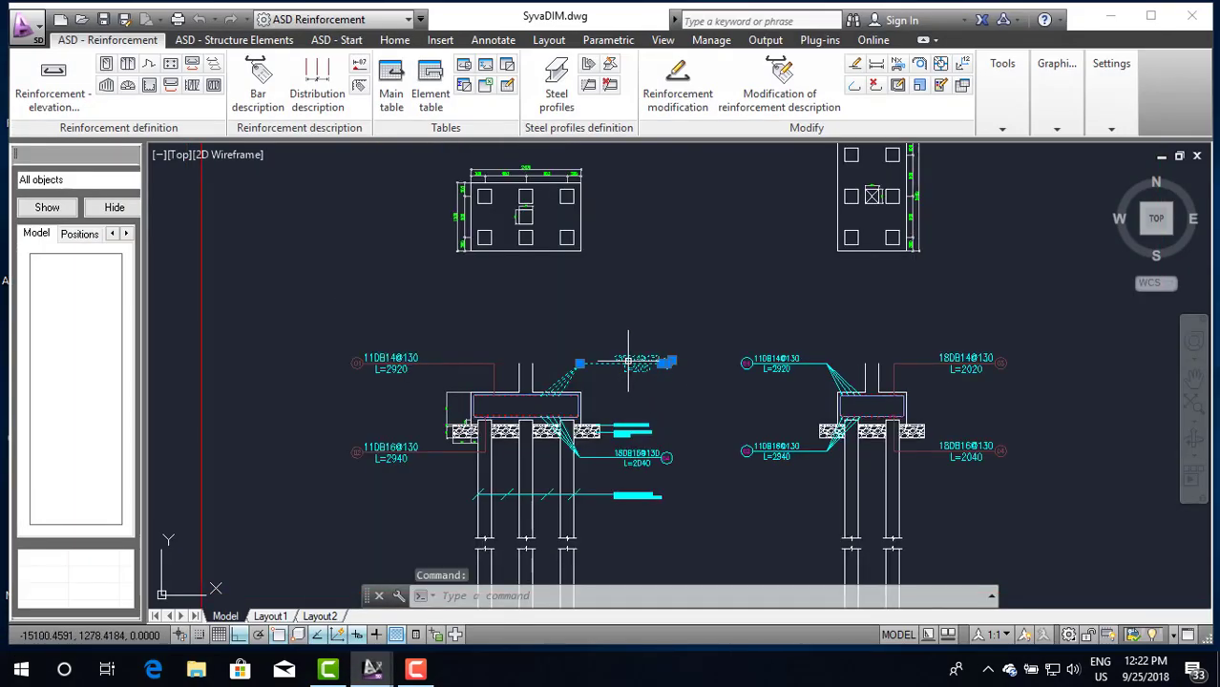
{"action": "key", "text": "Delete"}
{"action": "scroll", "coordinate": [626, 368], "scroll_direction": "up", "scroll_amount": 3}
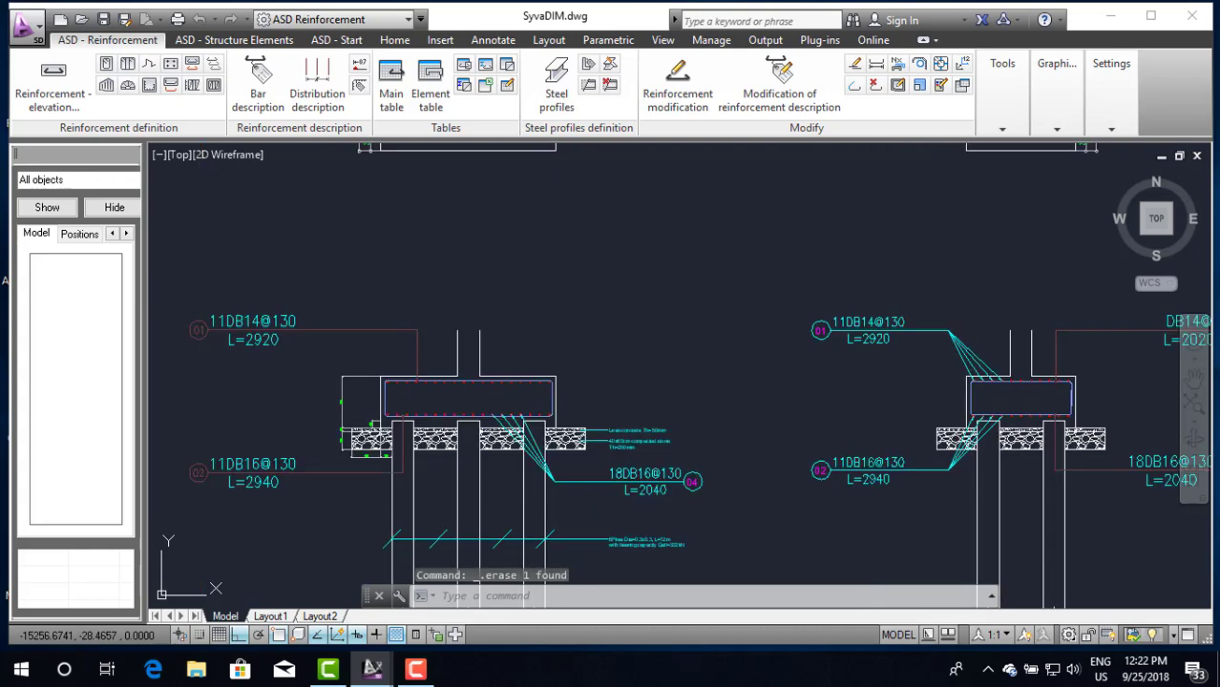
{"action": "scroll", "coordinate": [607, 458], "scroll_direction": "up", "scroll_amount": 2}
{"action": "left_click", "coordinate": [616, 520]}
{"action": "key", "text": "Delete"}
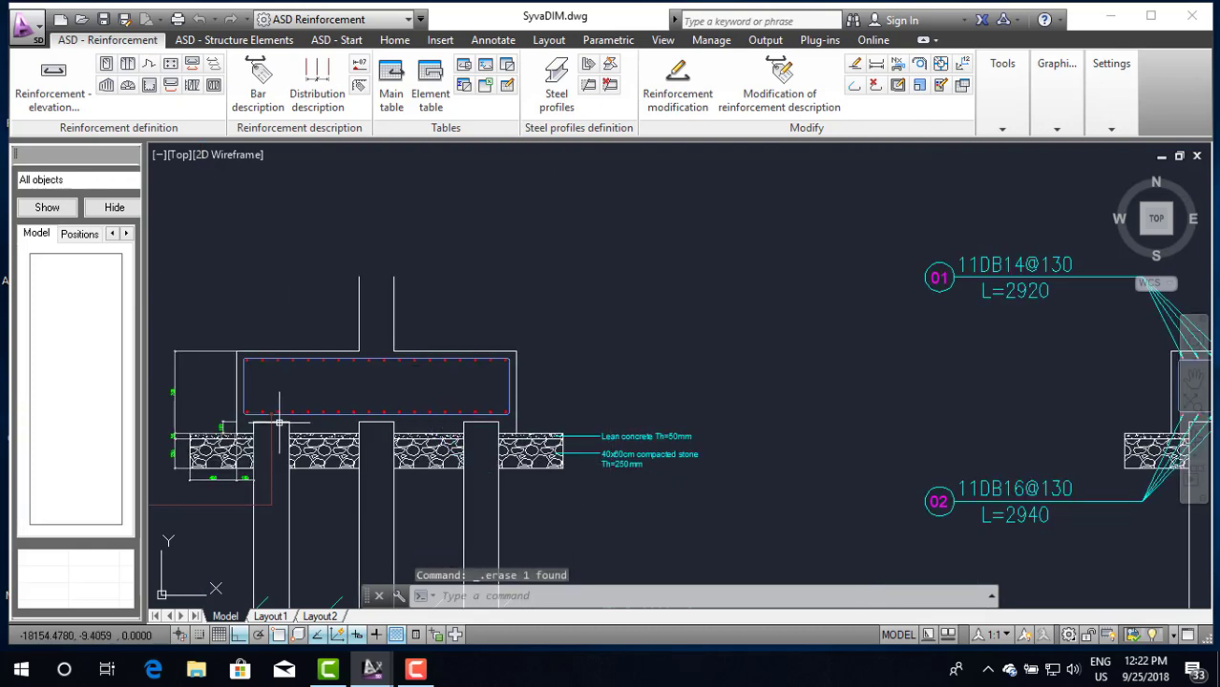
{"action": "key", "text": "Delete"}
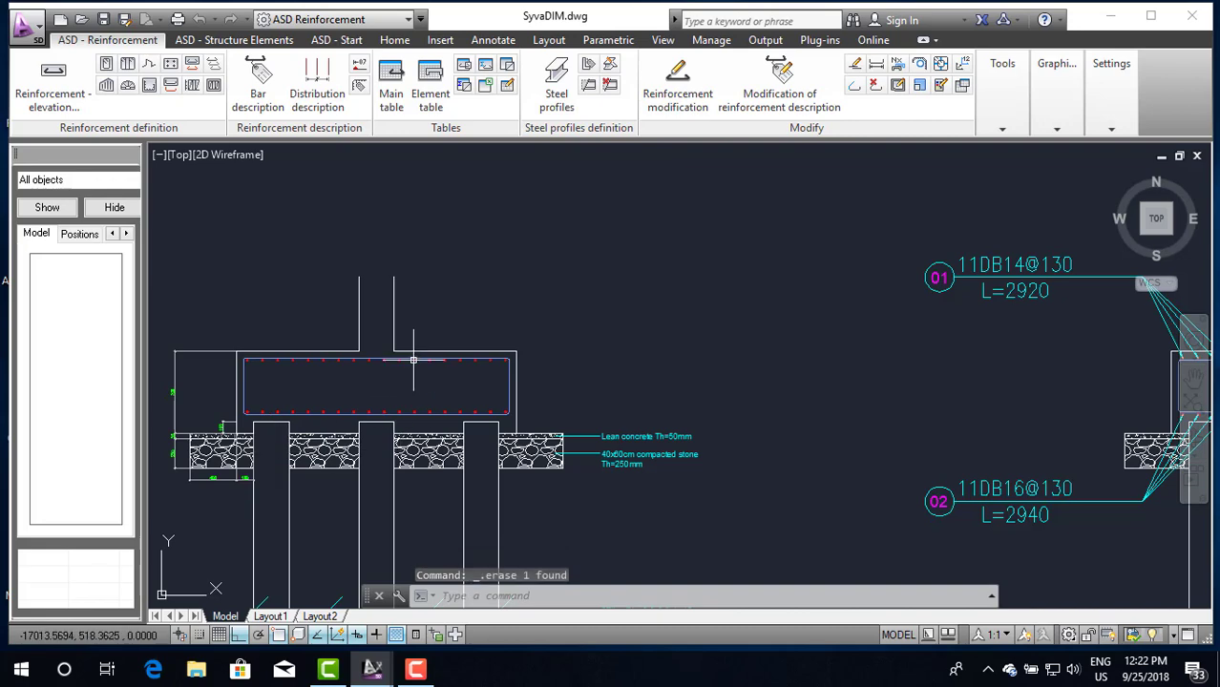
Step: Delete the 11DB14@130, 11DB16@130, DB14@ L=2020 and DB16@ L=2040 labels from the right section
{"action": "left_click", "coordinate": [1031, 301]}
{"action": "key", "text": "Delete"}
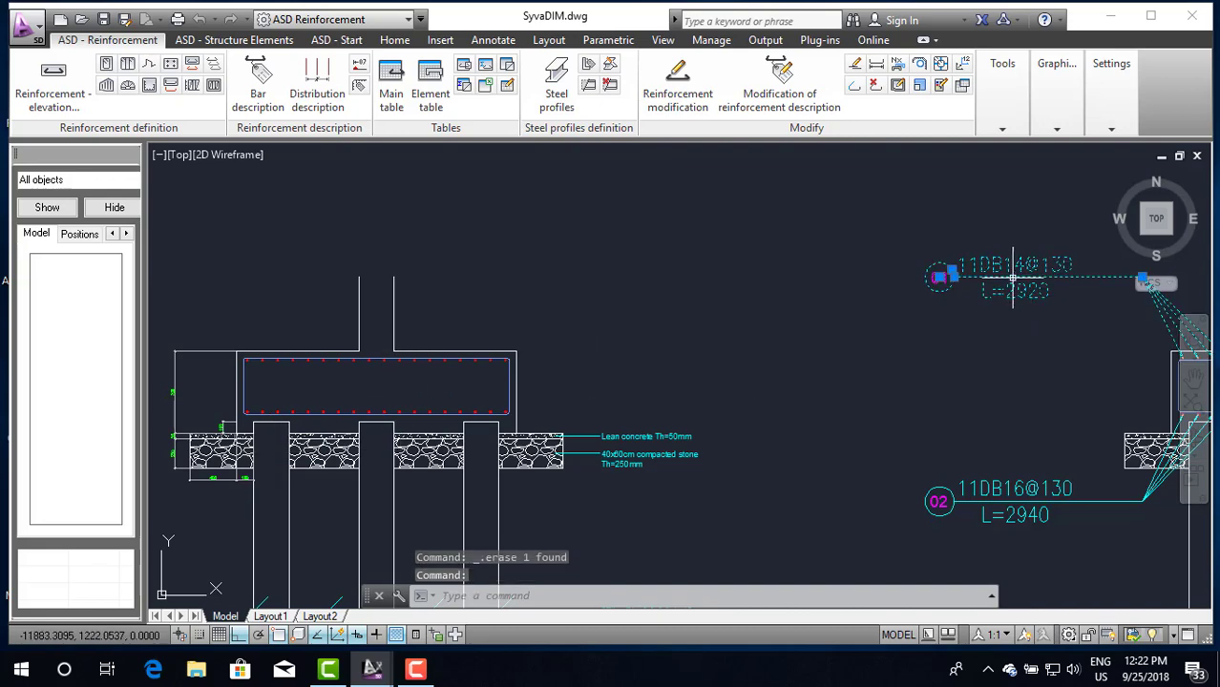
{"action": "scroll", "coordinate": [902, 335], "scroll_direction": "down", "scroll_amount": 4}
{"action": "scroll", "coordinate": [955, 375], "scroll_direction": "up", "scroll_amount": 4}
{"action": "left_click", "coordinate": [954, 442]}
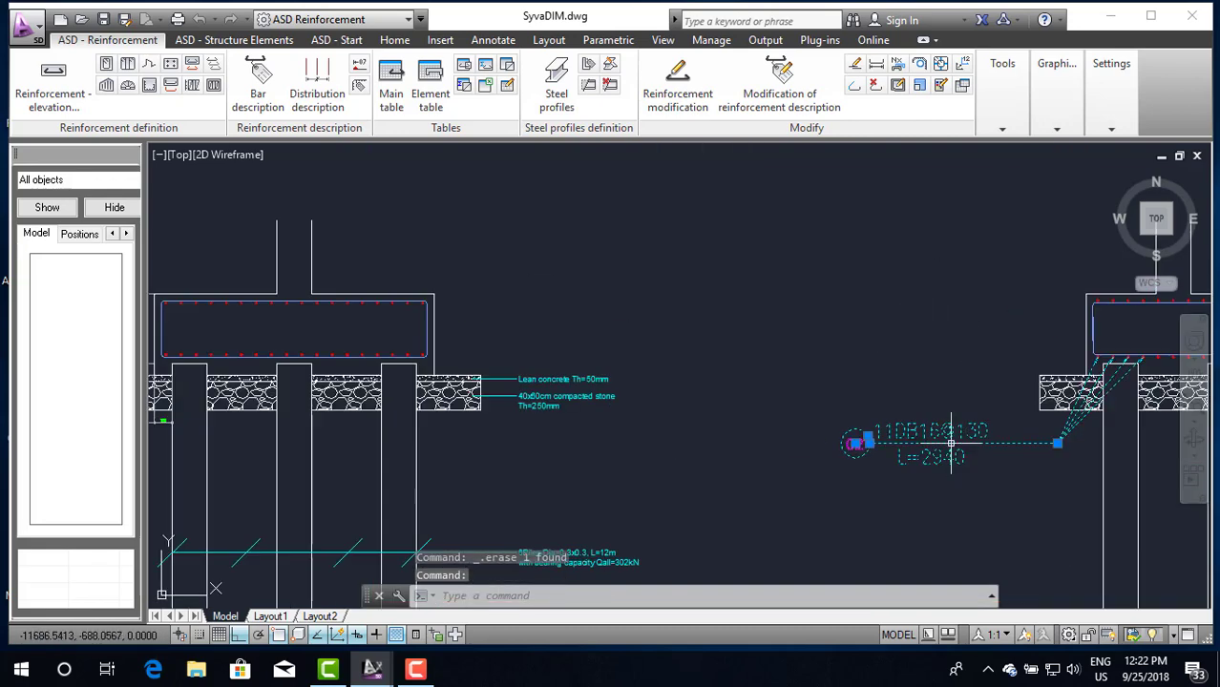
{"action": "key", "text": "Delete"}
{"action": "scroll", "coordinate": [877, 414], "scroll_direction": "down", "scroll_amount": 4}
{"action": "scroll", "coordinate": [1080, 409], "scroll_direction": "up", "scroll_amount": 4}
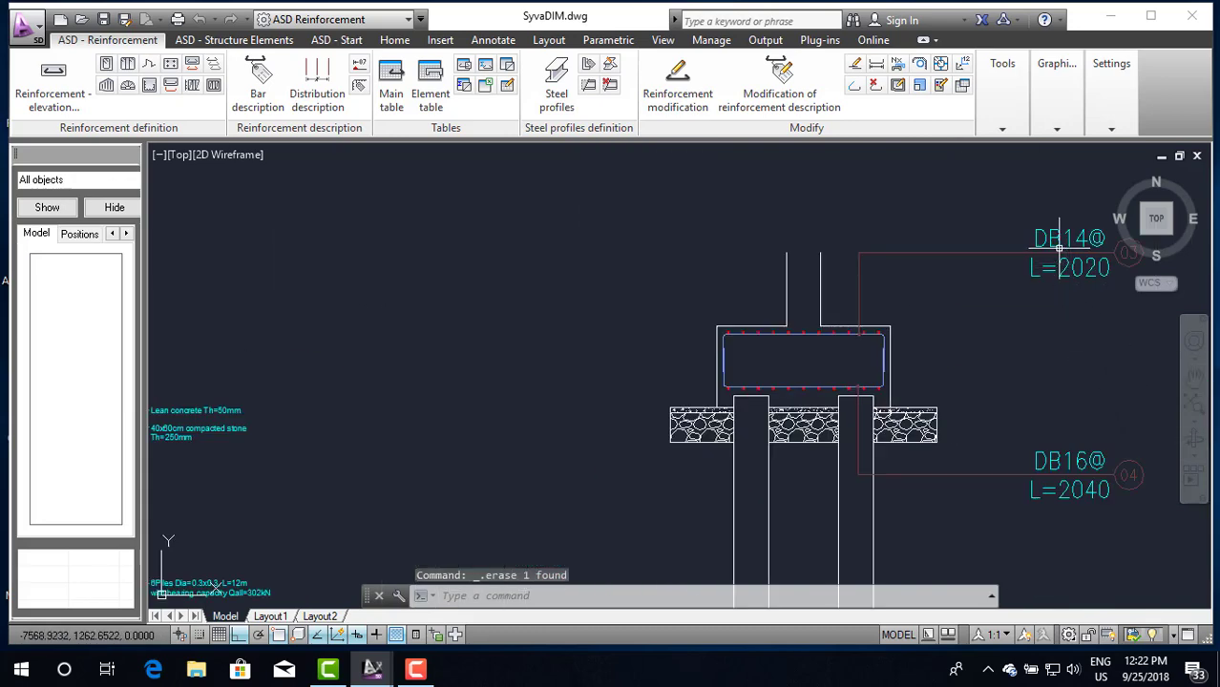
{"action": "left_click", "coordinate": [1059, 249]}
{"action": "key", "text": "Delete"}
{"action": "left_click", "coordinate": [1069, 474]}
{"action": "key", "text": "Delete"}
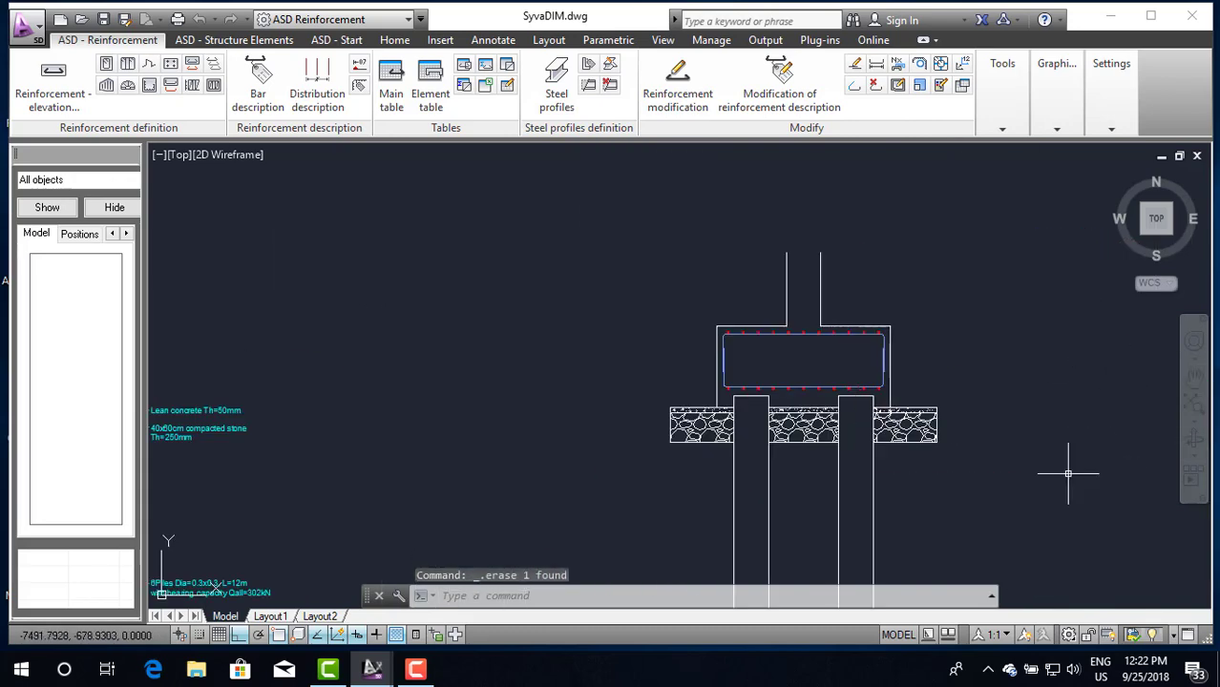
Step: Zoom into the pile cap and delete the bottom row of red bar dots
{"action": "scroll", "coordinate": [1013, 466], "scroll_direction": "down", "scroll_amount": 4}
{"action": "scroll", "coordinate": [596, 368], "scroll_direction": "up", "scroll_amount": 4}
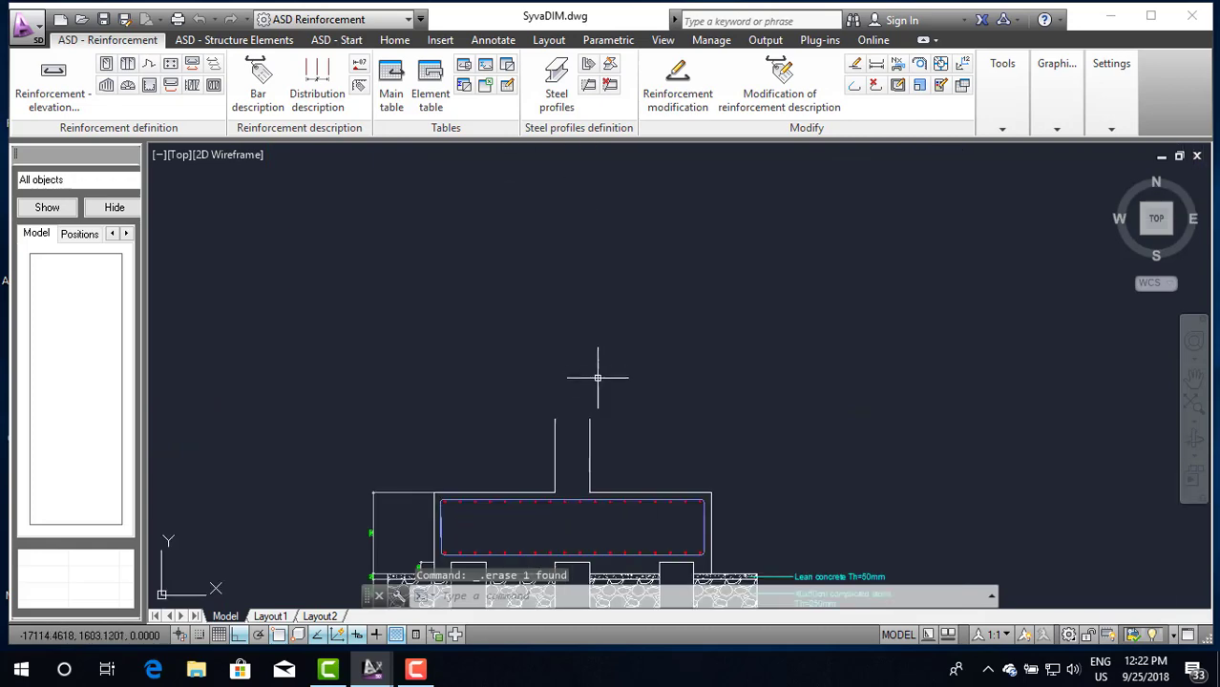
{"action": "scroll", "coordinate": [582, 420], "scroll_direction": "down", "scroll_amount": 4}
{"action": "scroll", "coordinate": [616, 415], "scroll_direction": "up", "scroll_amount": 7}
{"action": "scroll", "coordinate": [607, 390], "scroll_direction": "up", "scroll_amount": 3}
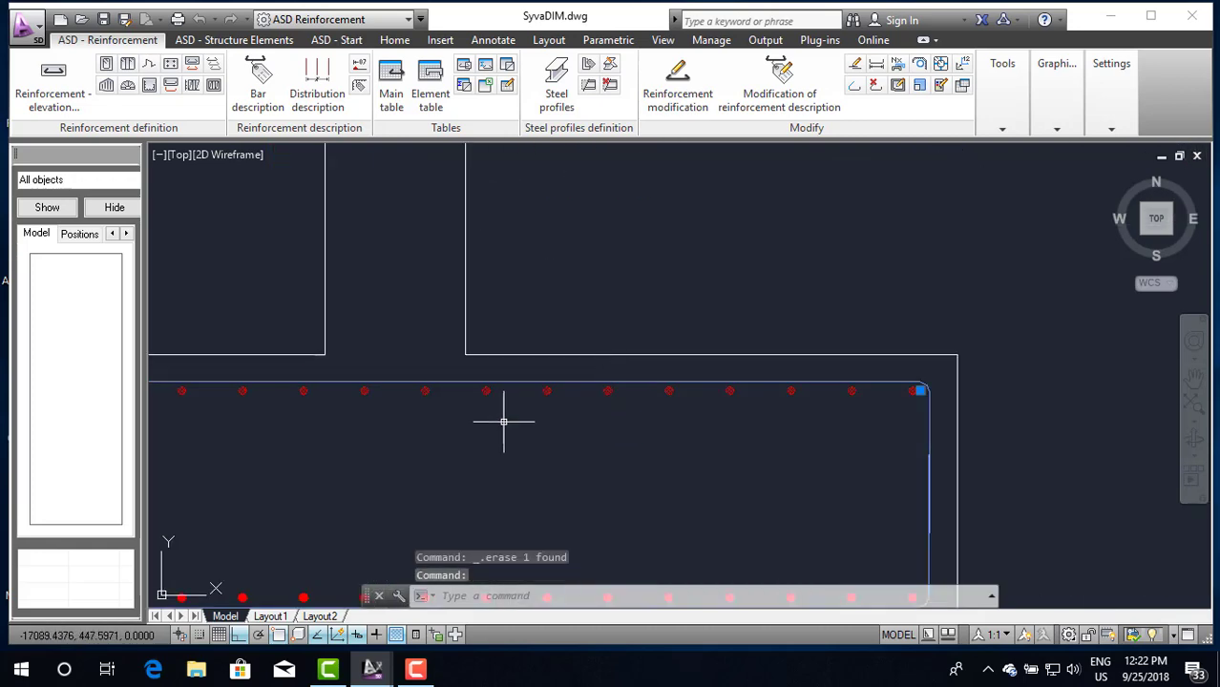
{"action": "scroll", "coordinate": [582, 415], "scroll_direction": "down", "scroll_amount": 5}
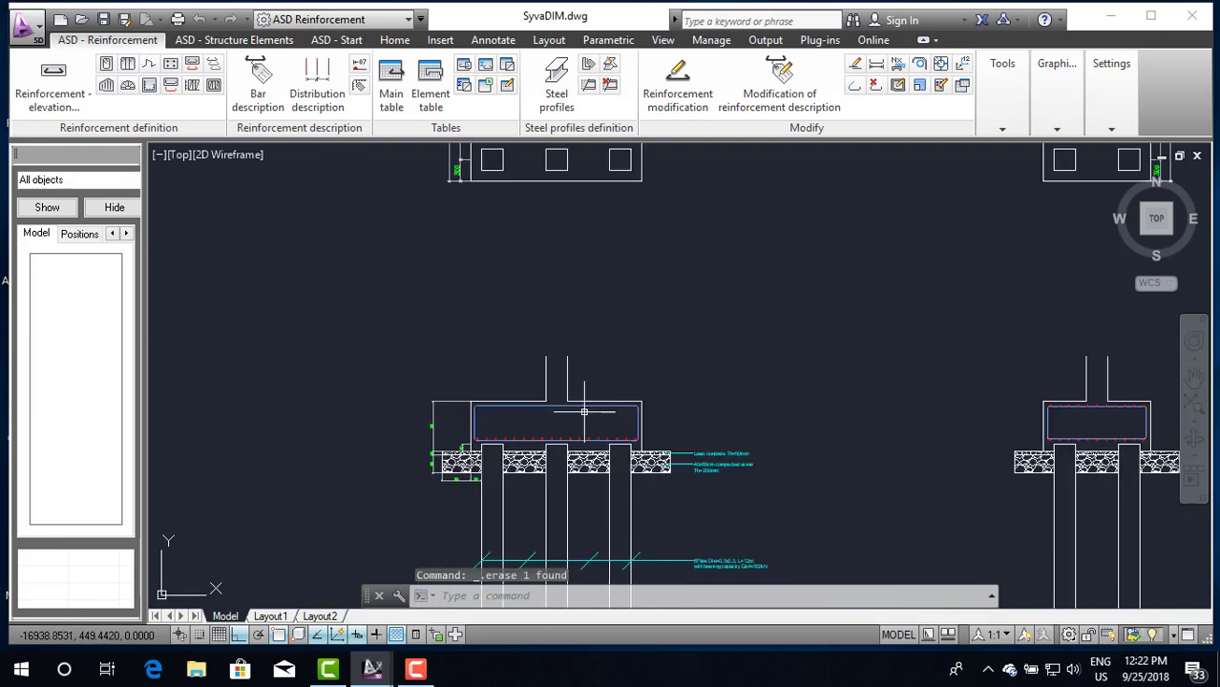
{"action": "scroll", "coordinate": [582, 414], "scroll_direction": "up", "scroll_amount": 2}
{"action": "scroll", "coordinate": [582, 415], "scroll_direction": "up", "scroll_amount": 1}
{"action": "scroll", "coordinate": [422, 437], "scroll_direction": "up", "scroll_amount": 2}
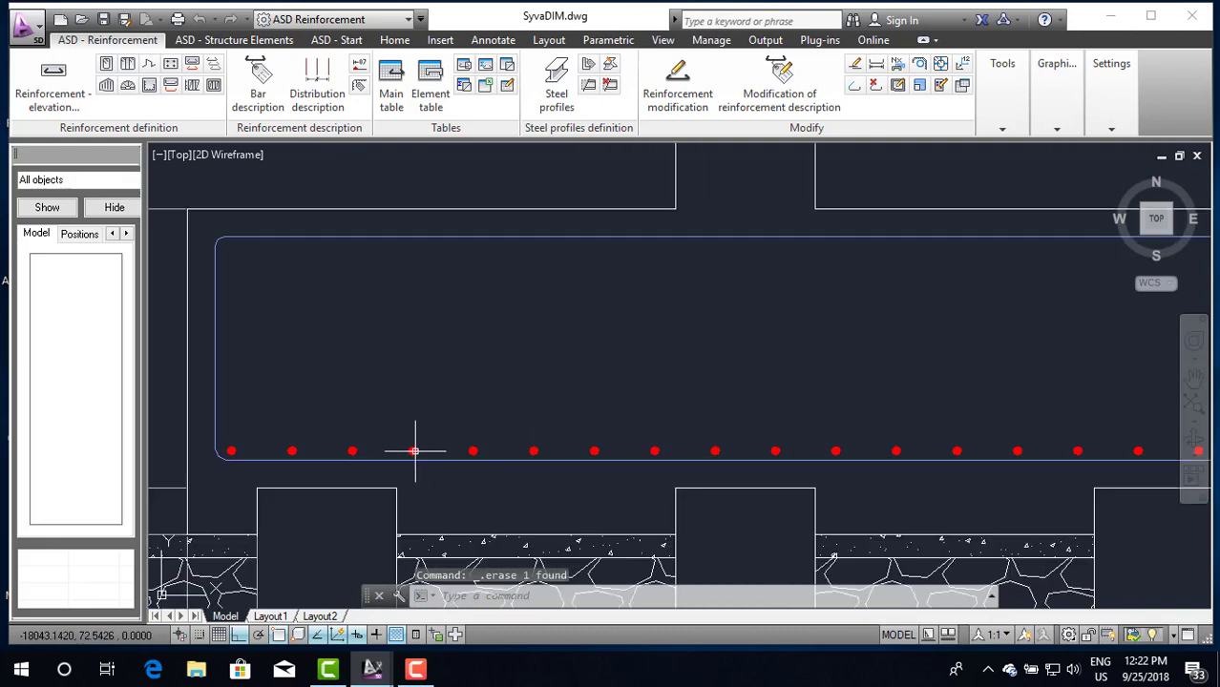
{"action": "left_click", "coordinate": [433, 435]}
{"action": "key", "text": "Delete"}
Step: Delete the top and remaining rows of red bar dots, leaving only the blue bar outline
{"action": "scroll", "coordinate": [449, 413], "scroll_direction": "down", "scroll_amount": 3}
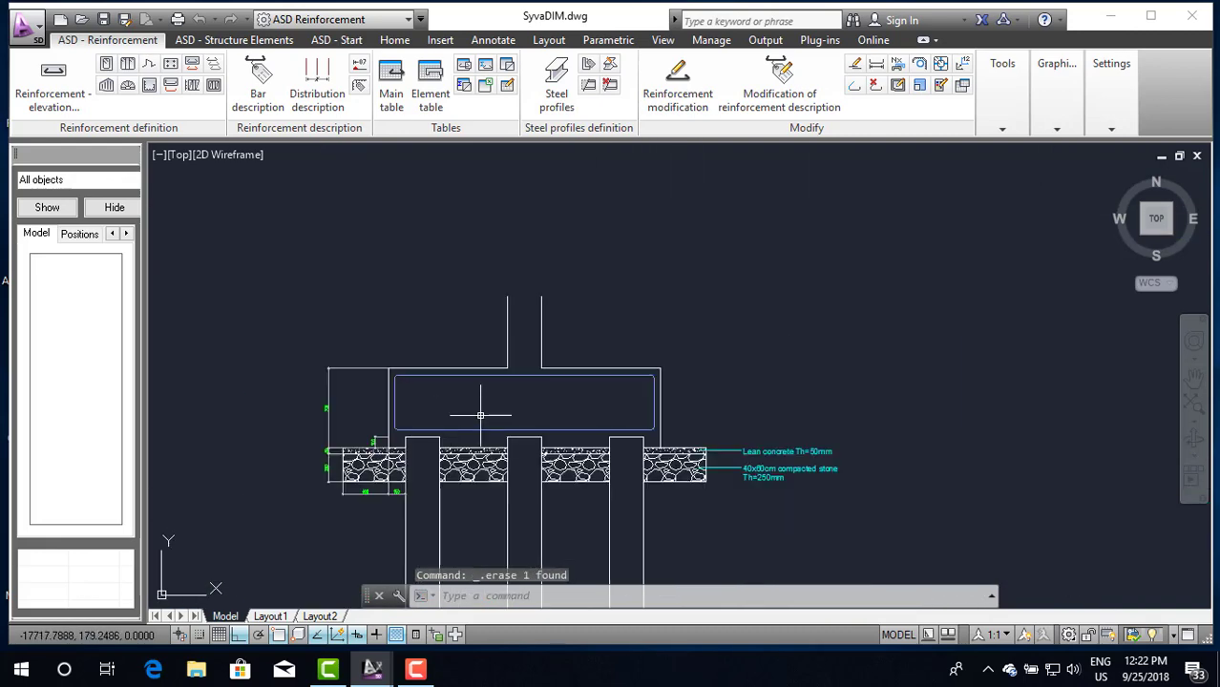
{"action": "scroll", "coordinate": [476, 403], "scroll_direction": "down", "scroll_amount": 2}
{"action": "scroll", "coordinate": [823, 382], "scroll_direction": "up", "scroll_amount": 3}
{"action": "scroll", "coordinate": [820, 360], "scroll_direction": "up", "scroll_amount": 3}
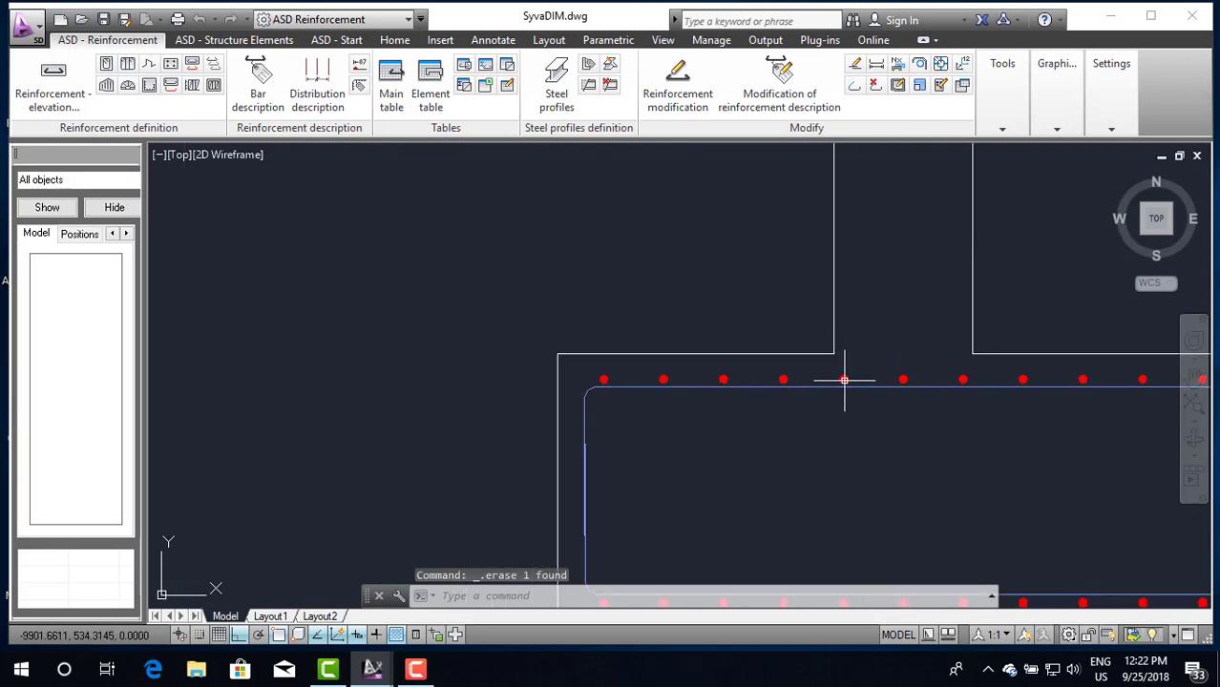
{"action": "left_click", "coordinate": [844, 380]}
{"action": "key", "text": "Delete"}
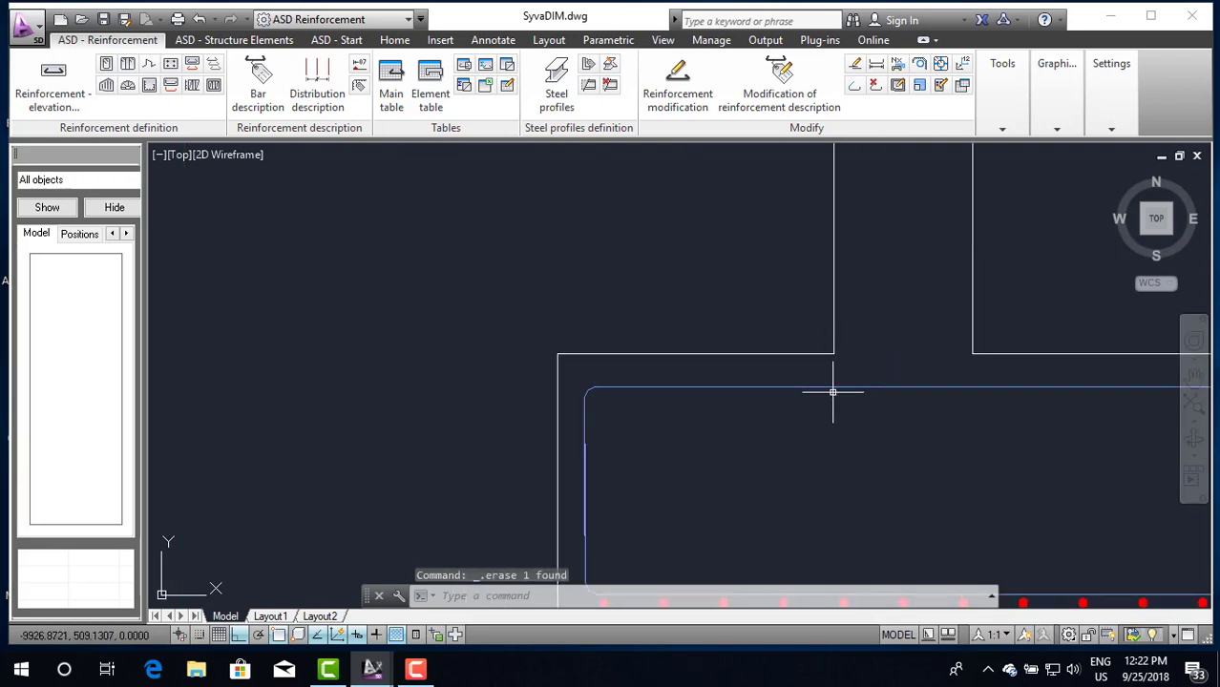
{"action": "scroll", "coordinate": [830, 390], "scroll_direction": "down", "scroll_amount": 3}
{"action": "scroll", "coordinate": [848, 454], "scroll_direction": "up", "scroll_amount": 2}
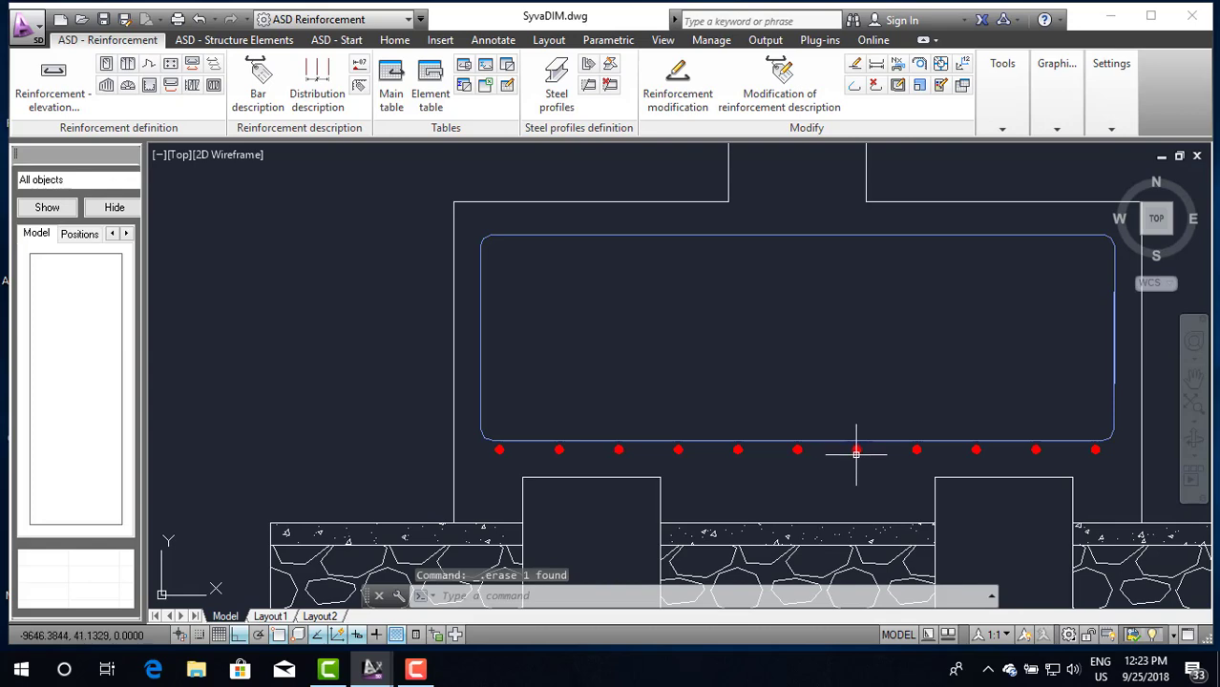
{"action": "key", "text": "Delete"}
{"action": "scroll", "coordinate": [722, 422], "scroll_direction": "down", "scroll_amount": 5}
{"action": "scroll", "coordinate": [713, 408], "scroll_direction": "down", "scroll_amount": 5}
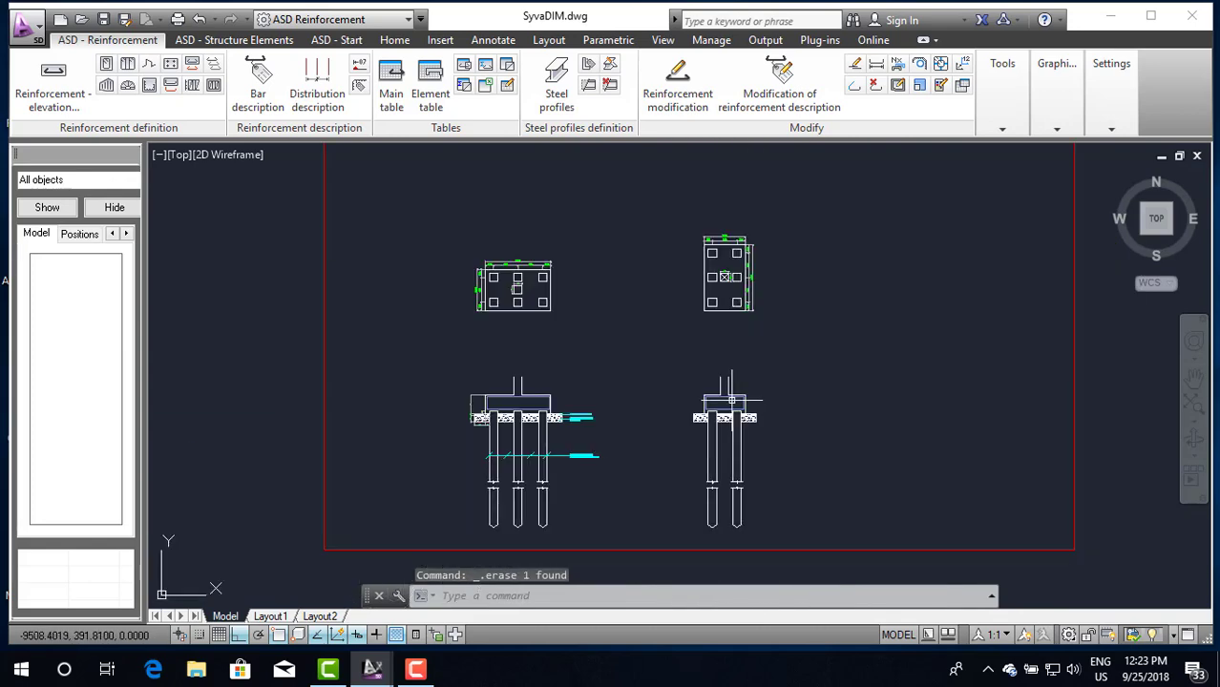
{"action": "scroll", "coordinate": [549, 405], "scroll_direction": "up", "scroll_amount": 4}
{"action": "scroll", "coordinate": [549, 405], "scroll_direction": "down", "scroll_amount": 4}
{"action": "scroll", "coordinate": [552, 348], "scroll_direction": "up", "scroll_amount": 4}
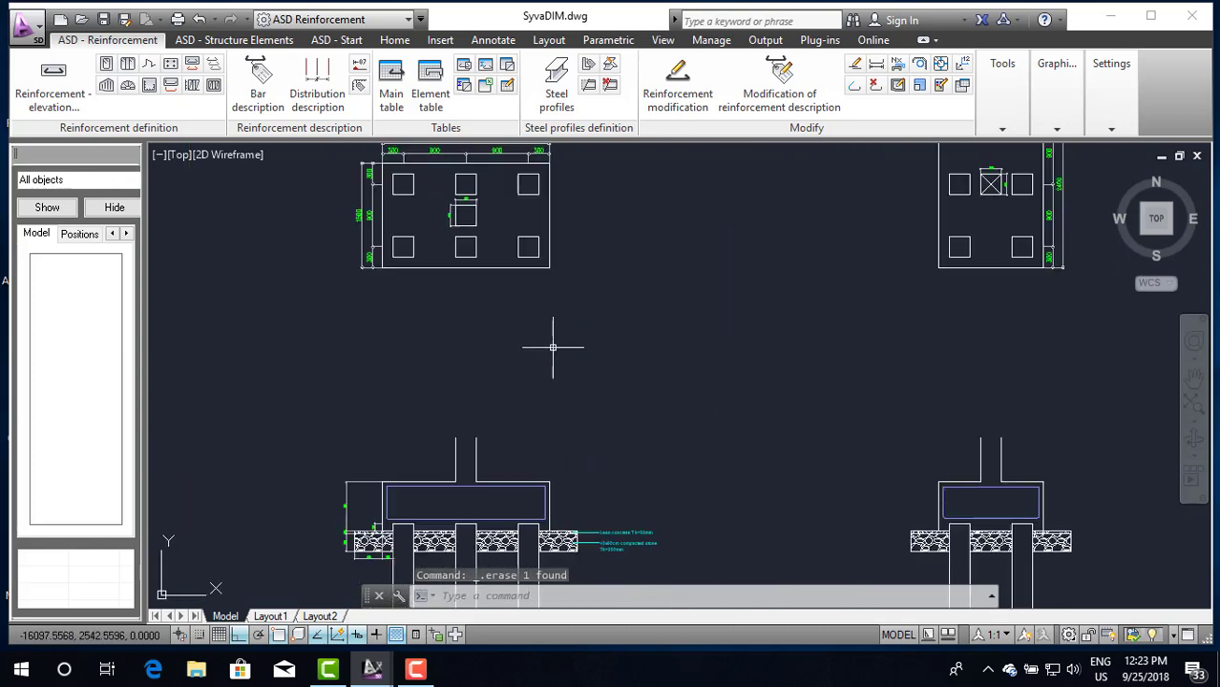
{"action": "scroll", "coordinate": [559, 342], "scroll_direction": "down", "scroll_amount": 4}
{"action": "scroll", "coordinate": [532, 327], "scroll_direction": "up", "scroll_amount": 4}
{"action": "scroll", "coordinate": [472, 367], "scroll_direction": "up", "scroll_amount": 2}
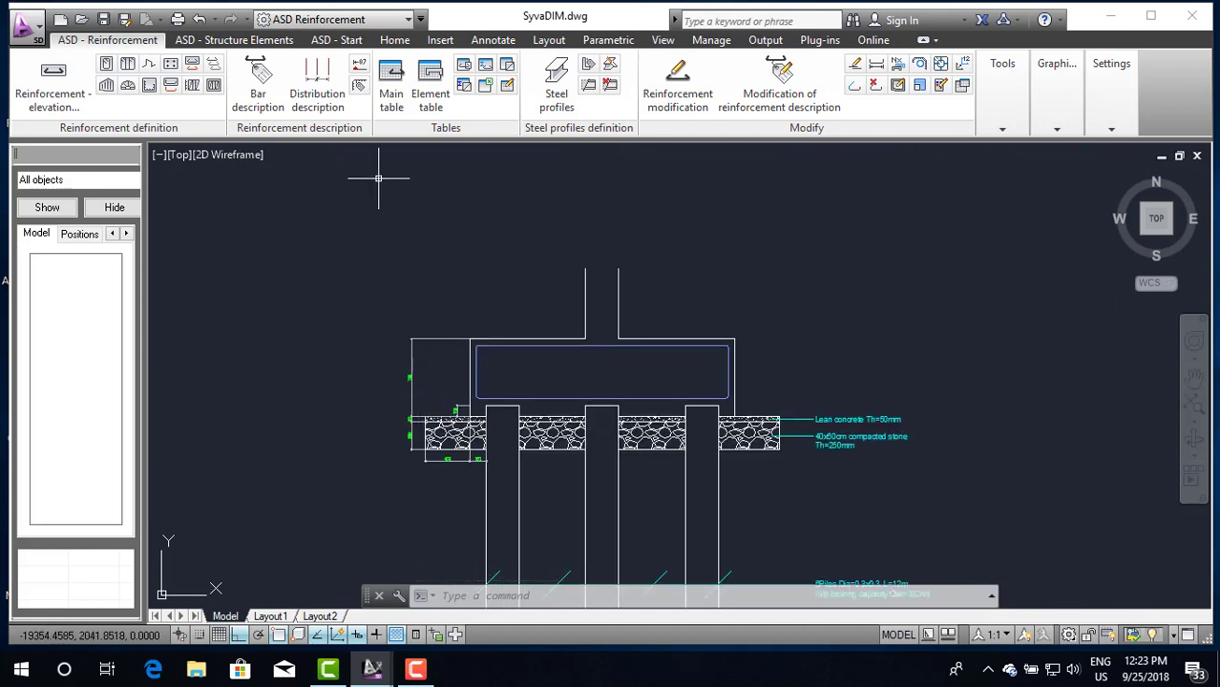
Step: Start a bar description for the left pile cap's blue bar in the SyvaDIM50BB style
{"action": "left_click", "coordinate": [258, 84]}
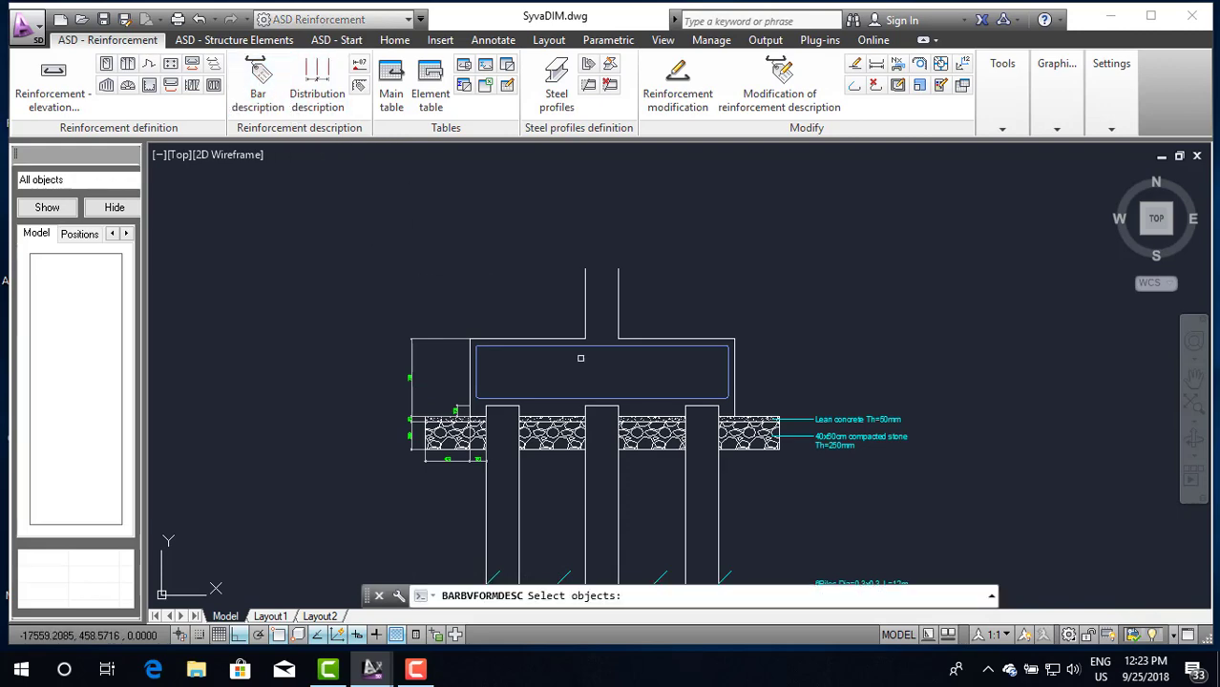
{"action": "left_click", "coordinate": [513, 348]}
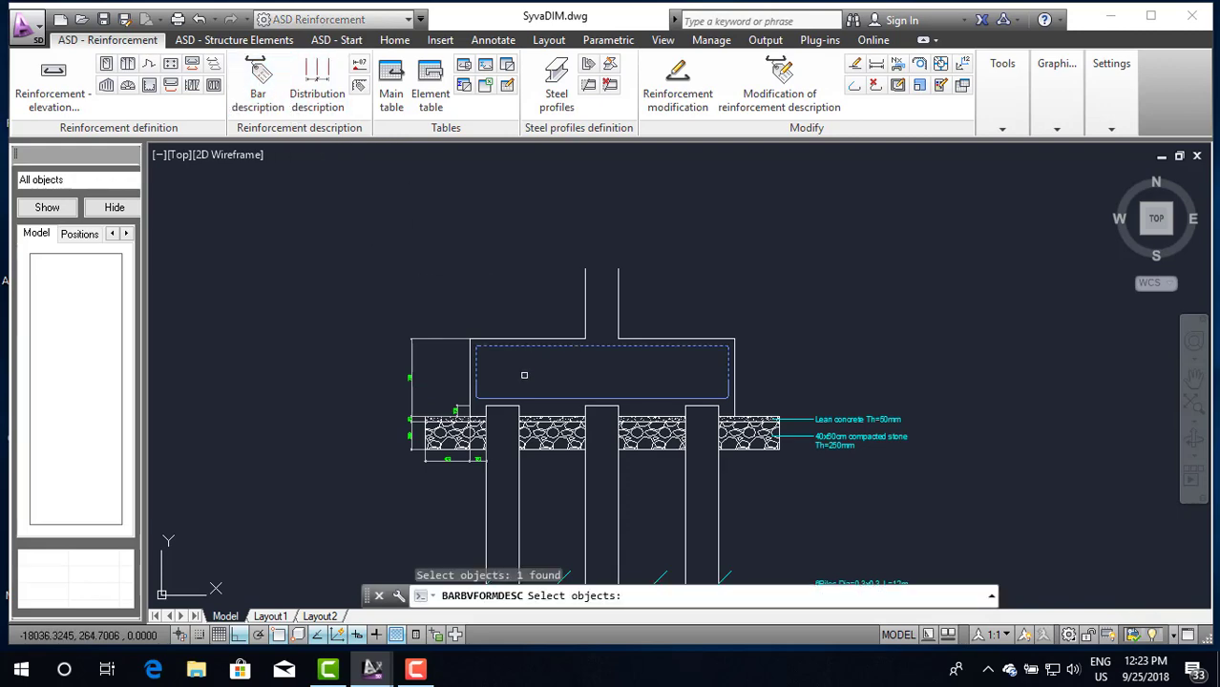
{"action": "key", "text": "Return"}
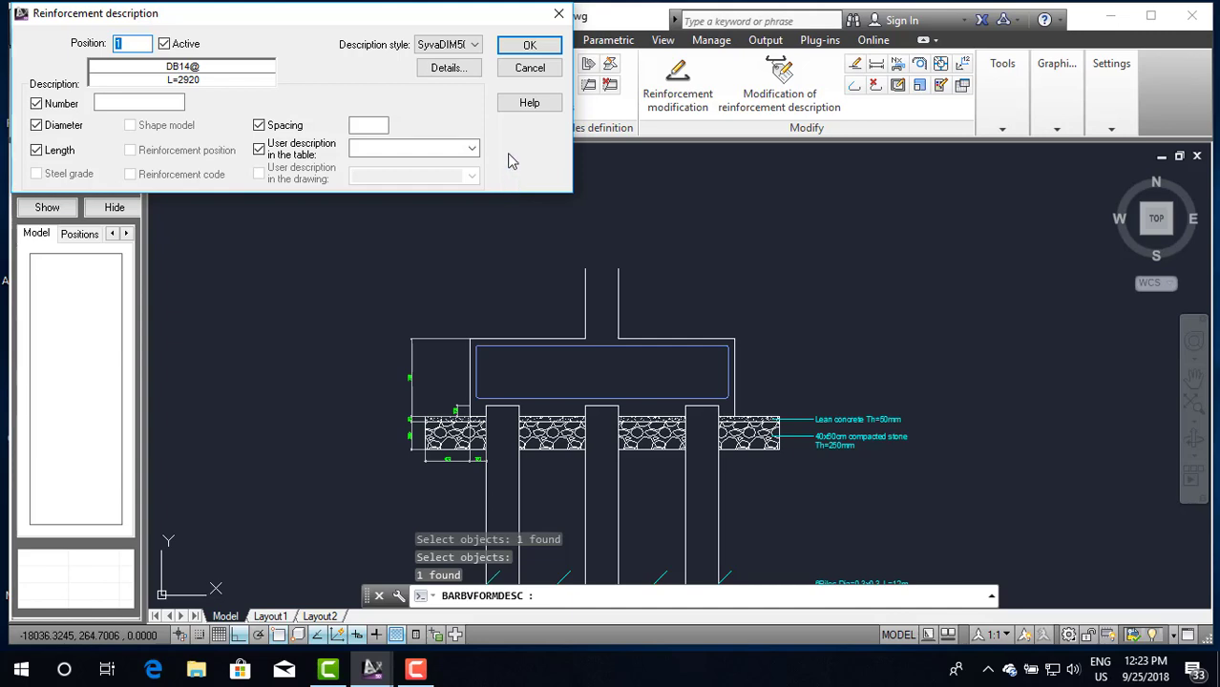
{"action": "left_click", "coordinate": [473, 47]}
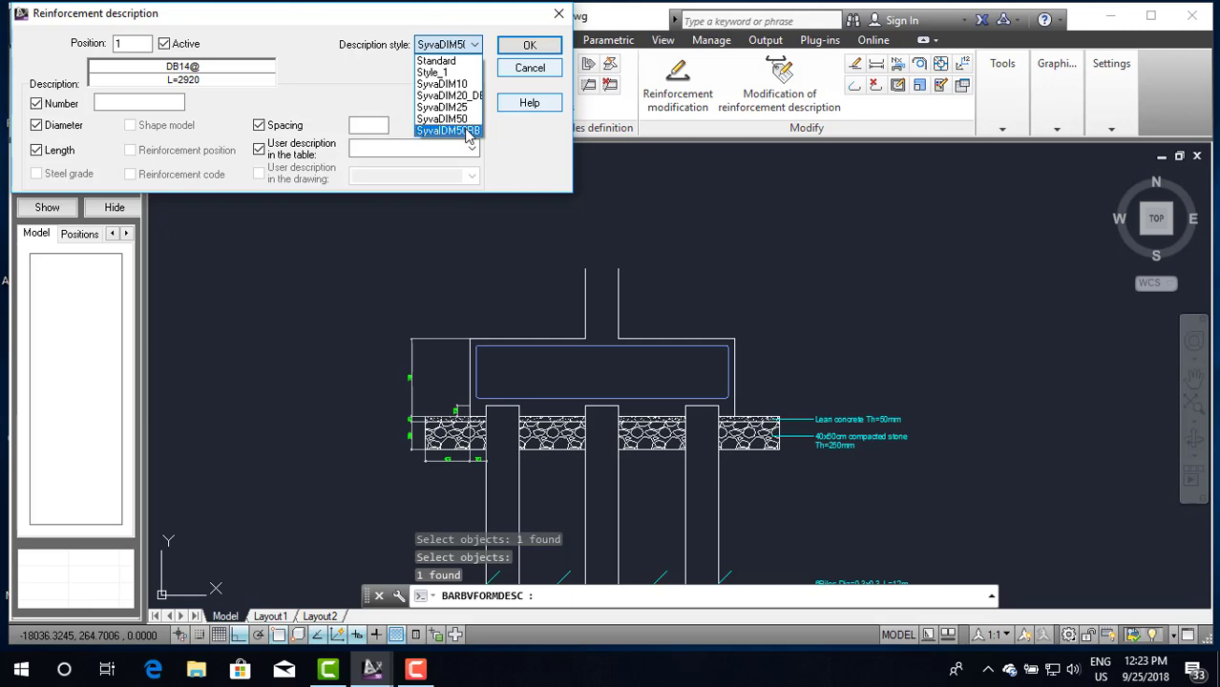
{"action": "left_click", "coordinate": [465, 130]}
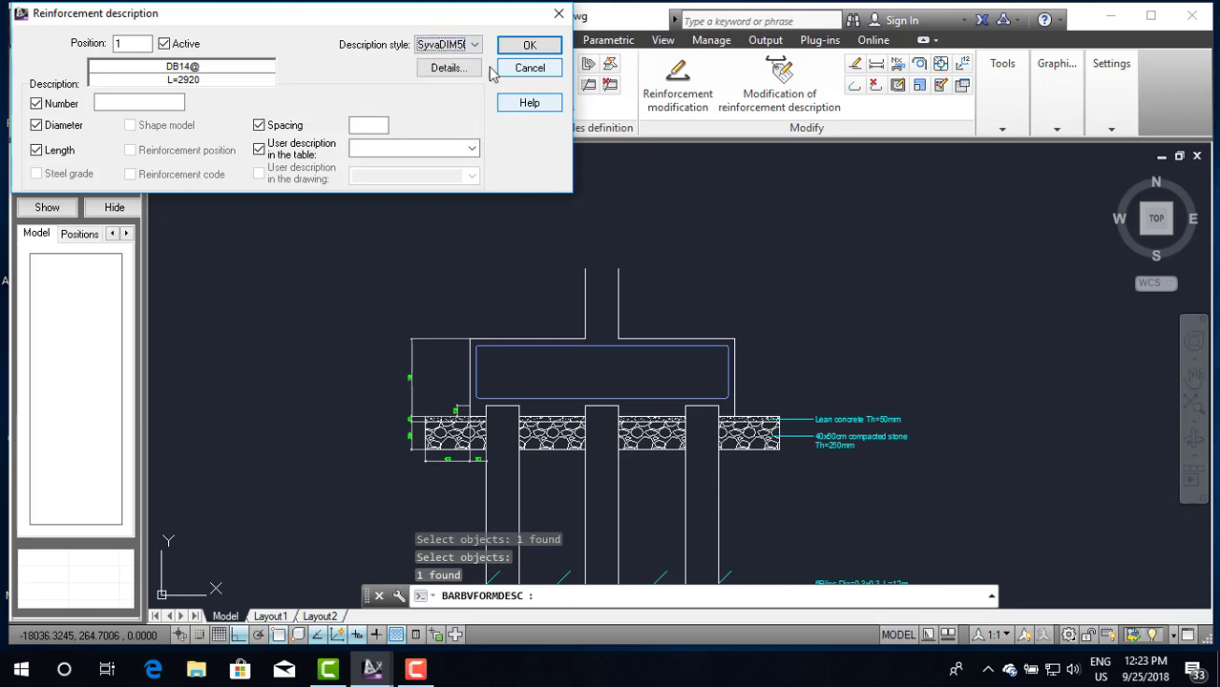
{"action": "left_click", "coordinate": [525, 50]}
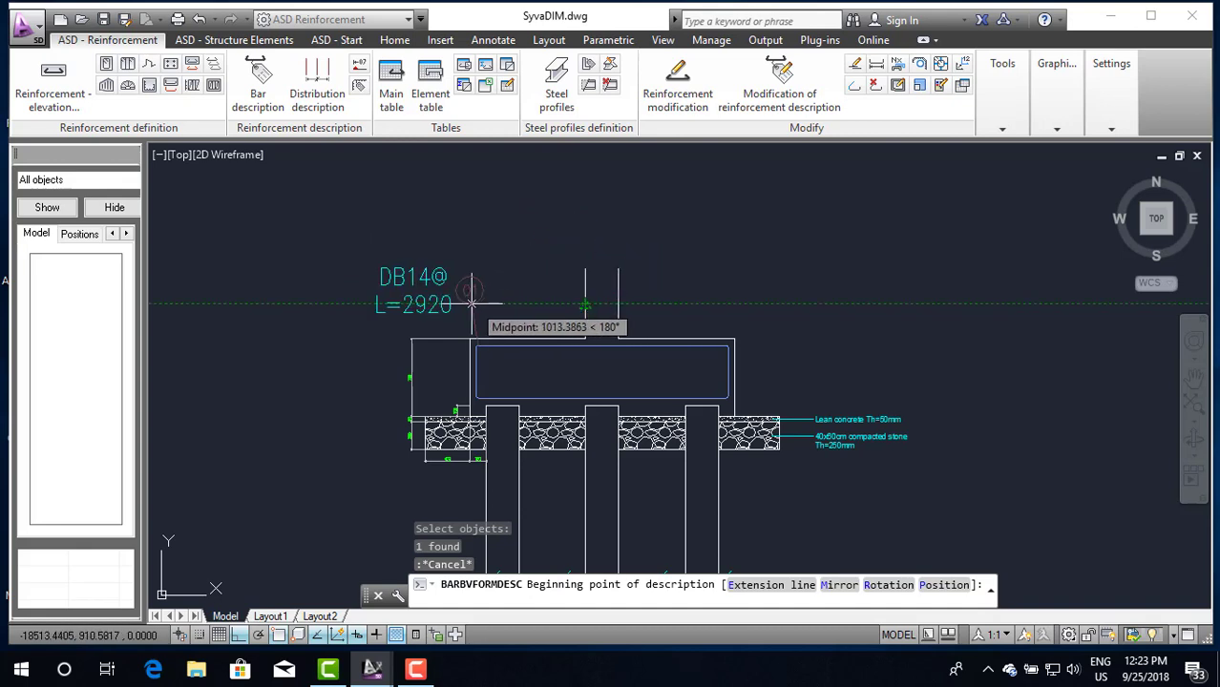
Step: Place the DB14@ L=2920 label on a leader running left from the bar's midpoint
{"action": "left_click", "coordinate": [527, 301]}
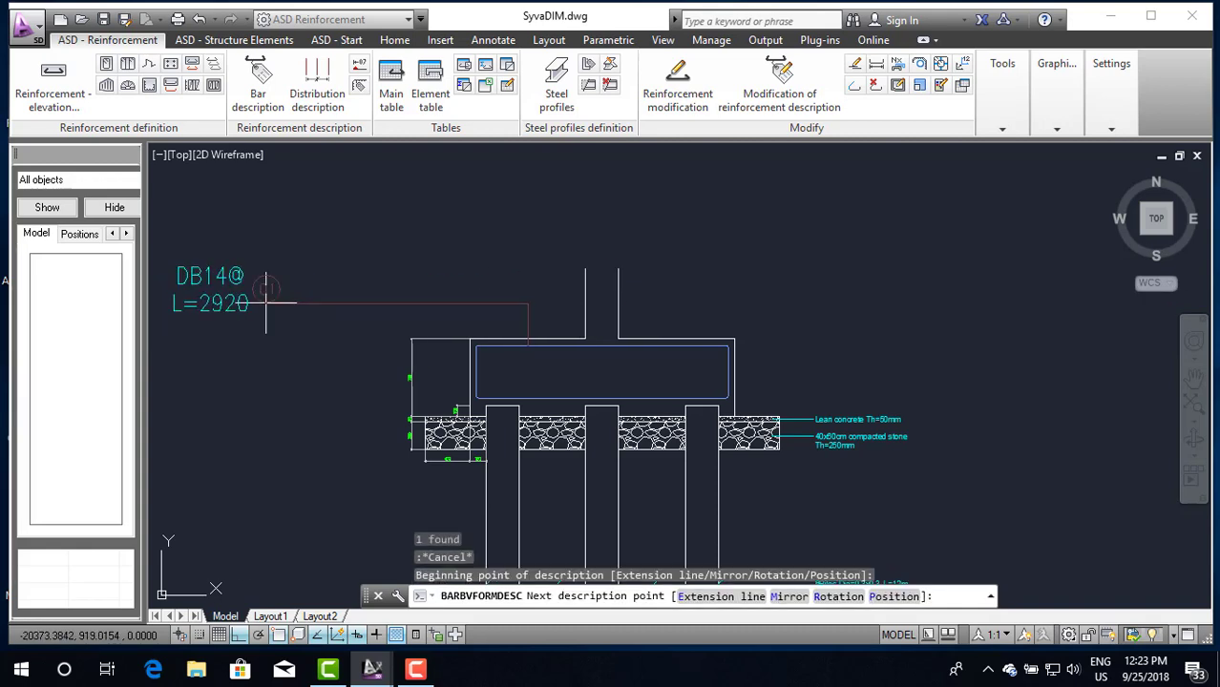
{"action": "left_click", "coordinate": [268, 302]}
{"action": "key", "text": "Return"}
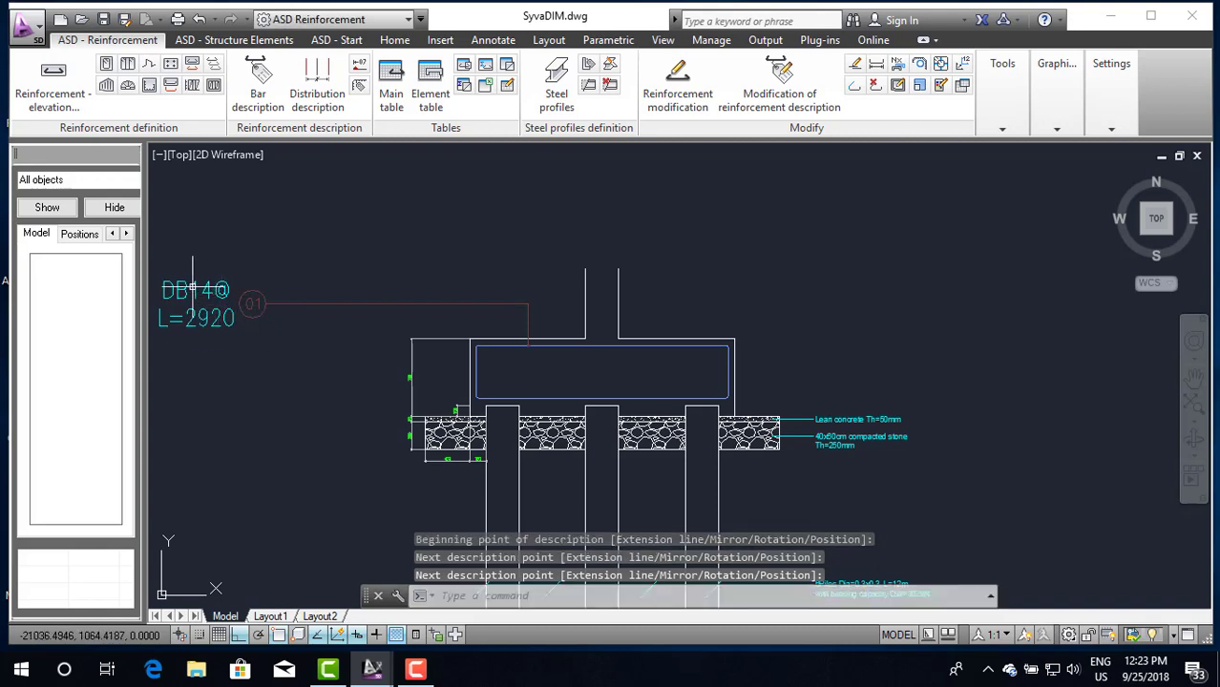
Step: Drag the DB14@ label's end grip to reposition it lower left of the pile cap
{"action": "left_click", "coordinate": [191, 288]}
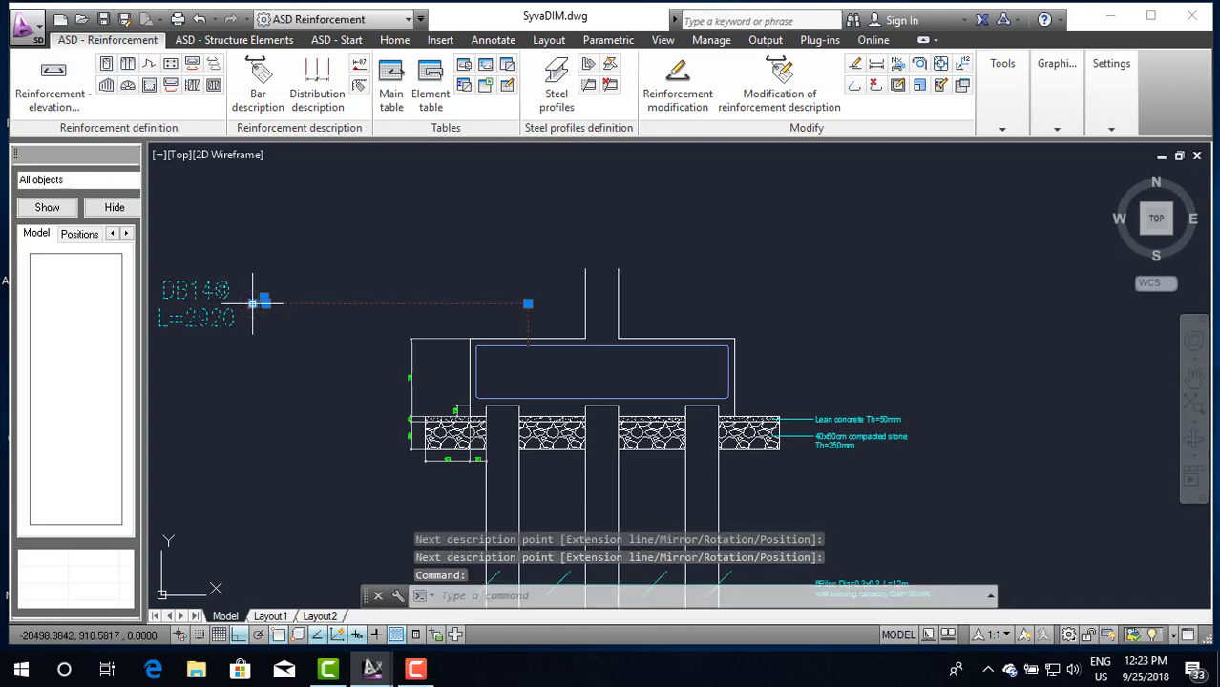
{"action": "left_click", "coordinate": [252, 304]}
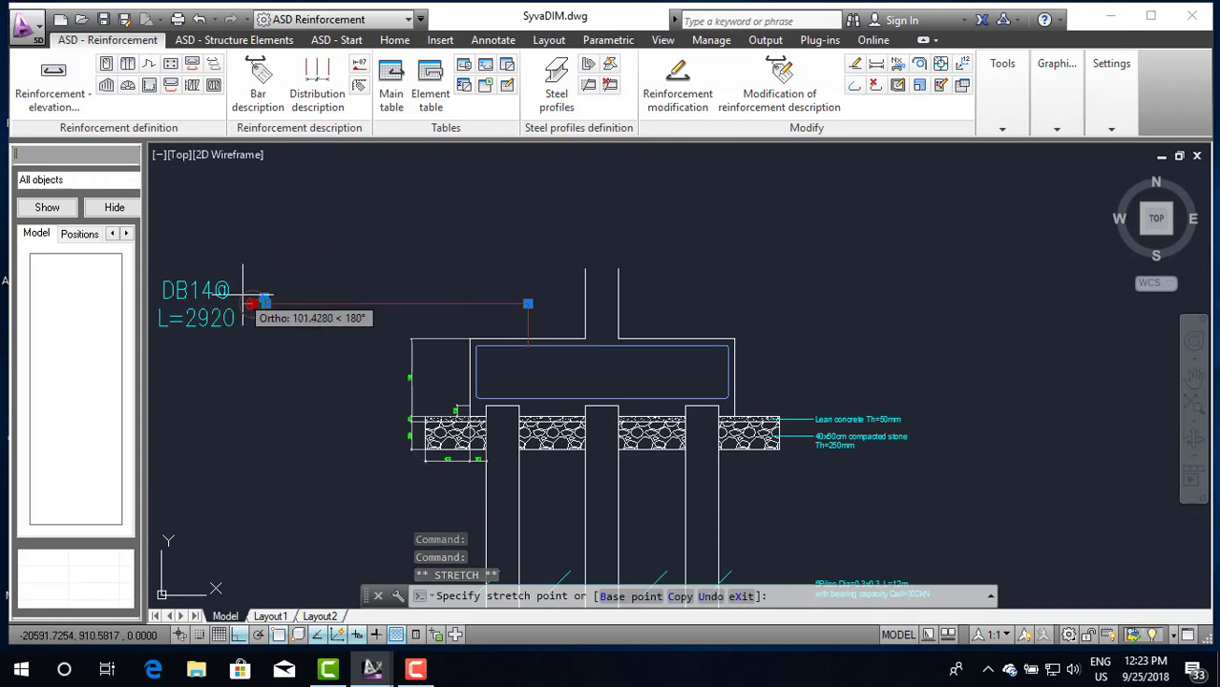
{"action": "scroll", "coordinate": [270, 283], "scroll_direction": "up", "scroll_amount": 4}
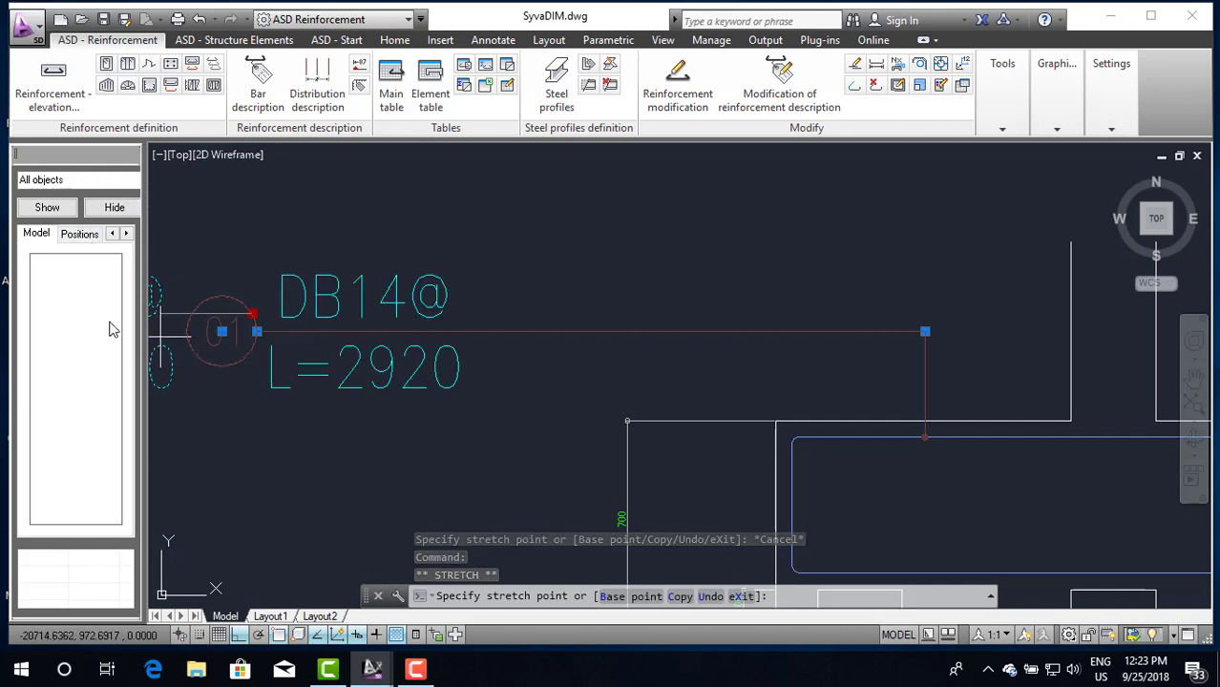
{"action": "left_click", "coordinate": [190, 348]}
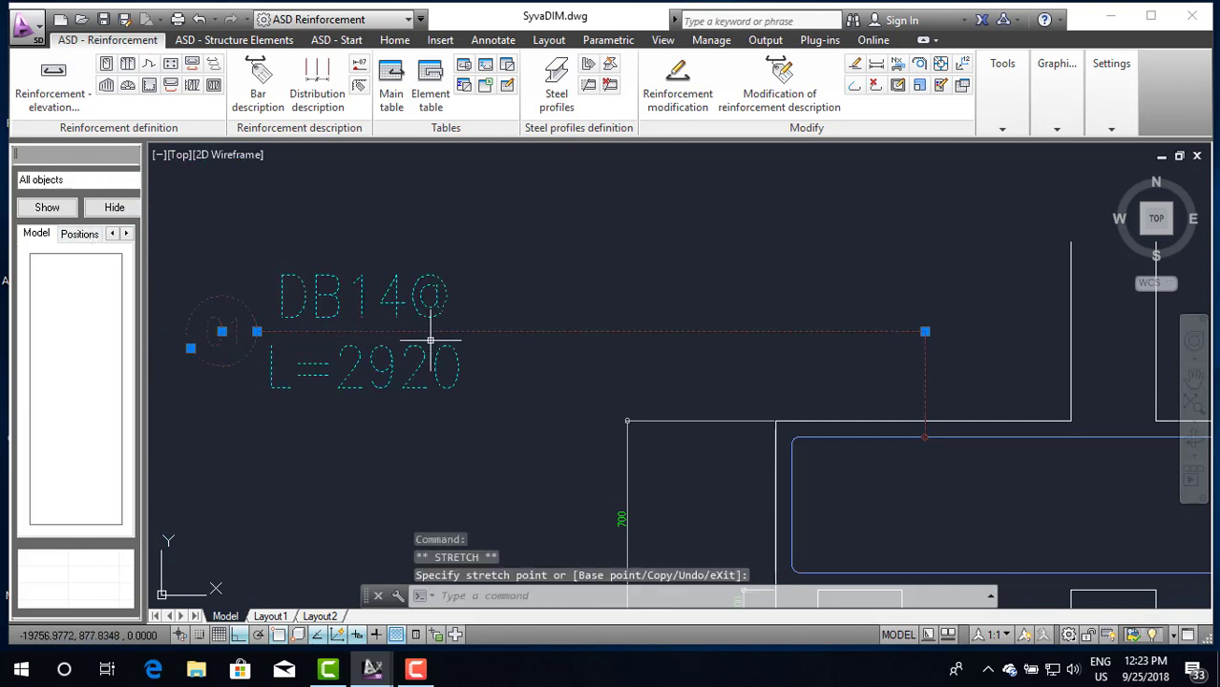
{"action": "key", "text": "Escape"}
{"action": "scroll", "coordinate": [431, 339], "scroll_direction": "down", "scroll_amount": 3}
{"action": "scroll", "coordinate": [430, 339], "scroll_direction": "down", "scroll_amount": 2}
{"action": "scroll", "coordinate": [430, 339], "scroll_direction": "down", "scroll_amount": 1}
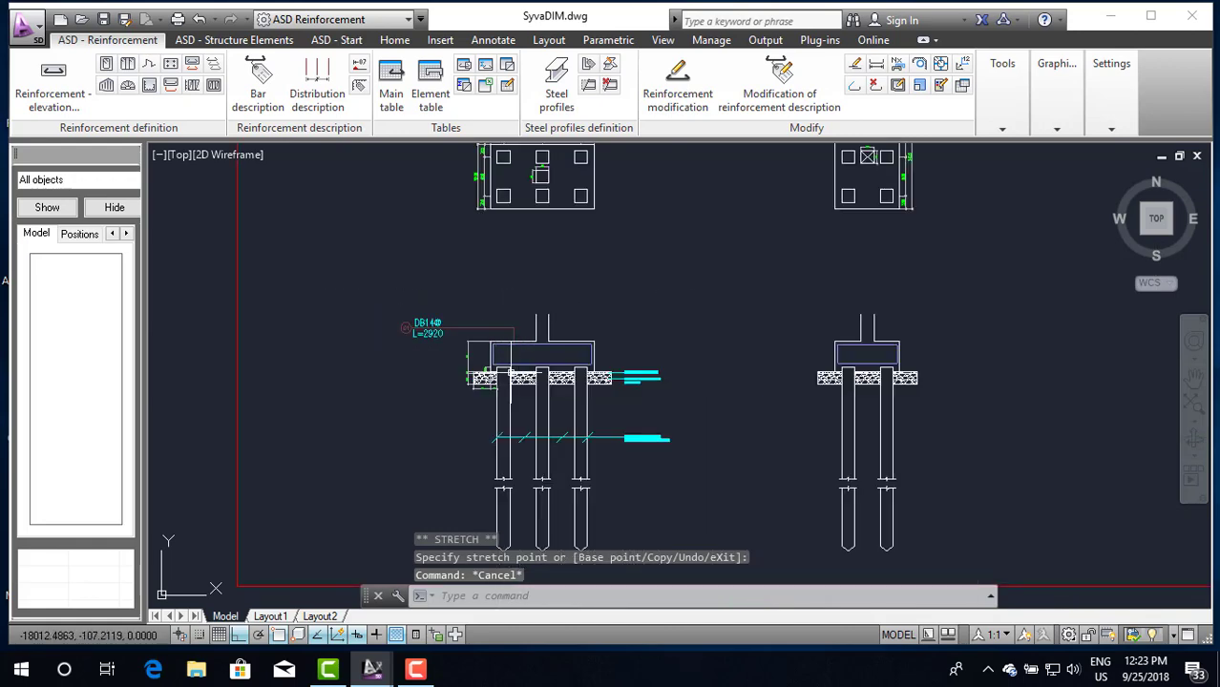
{"action": "scroll", "coordinate": [499, 378], "scroll_direction": "up", "scroll_amount": 4}
{"action": "scroll", "coordinate": [499, 378], "scroll_direction": "down", "scroll_amount": 2}
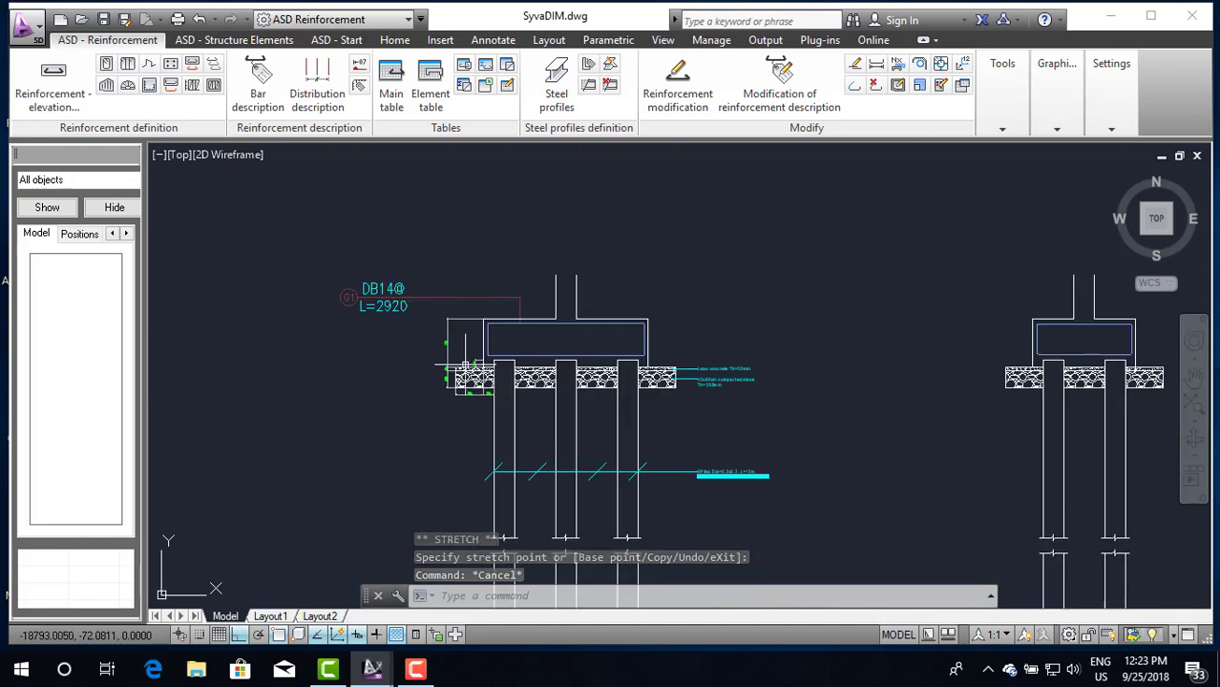
Step: Start a DB16@ L=2940 description for the pile cap bar, then abandon that placement
{"action": "left_click", "coordinate": [258, 91]}
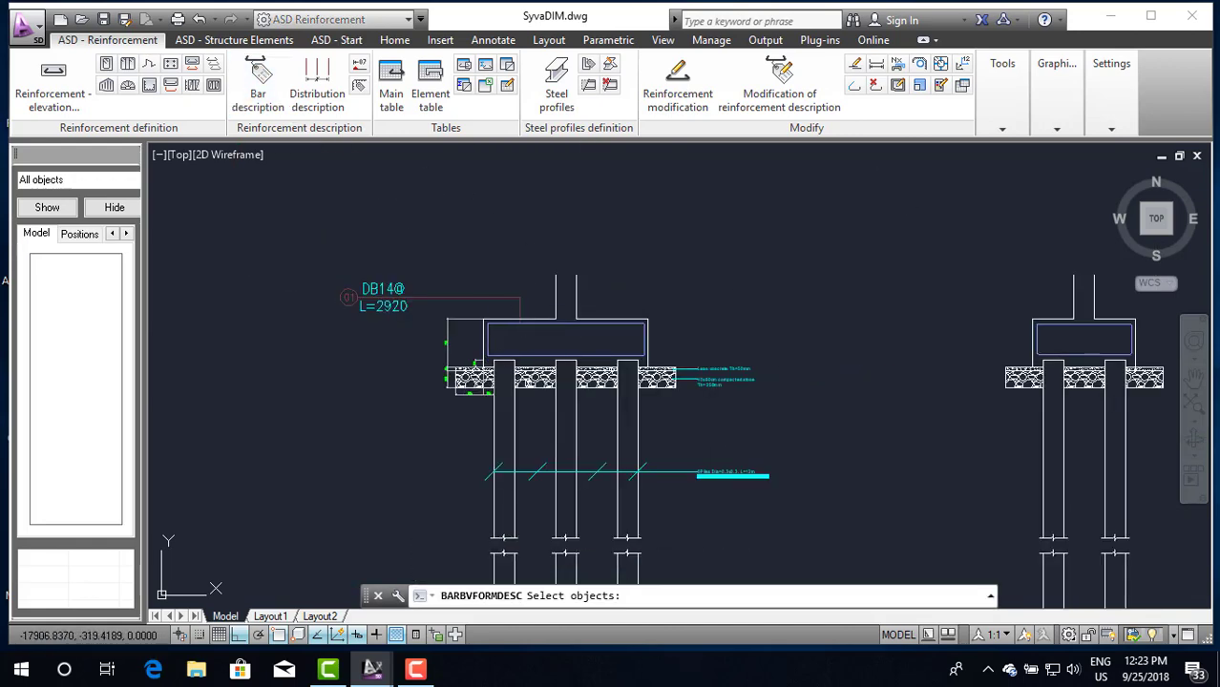
{"action": "scroll", "coordinate": [541, 369], "scroll_direction": "up", "scroll_amount": 2}
{"action": "left_click", "coordinate": [543, 348]}
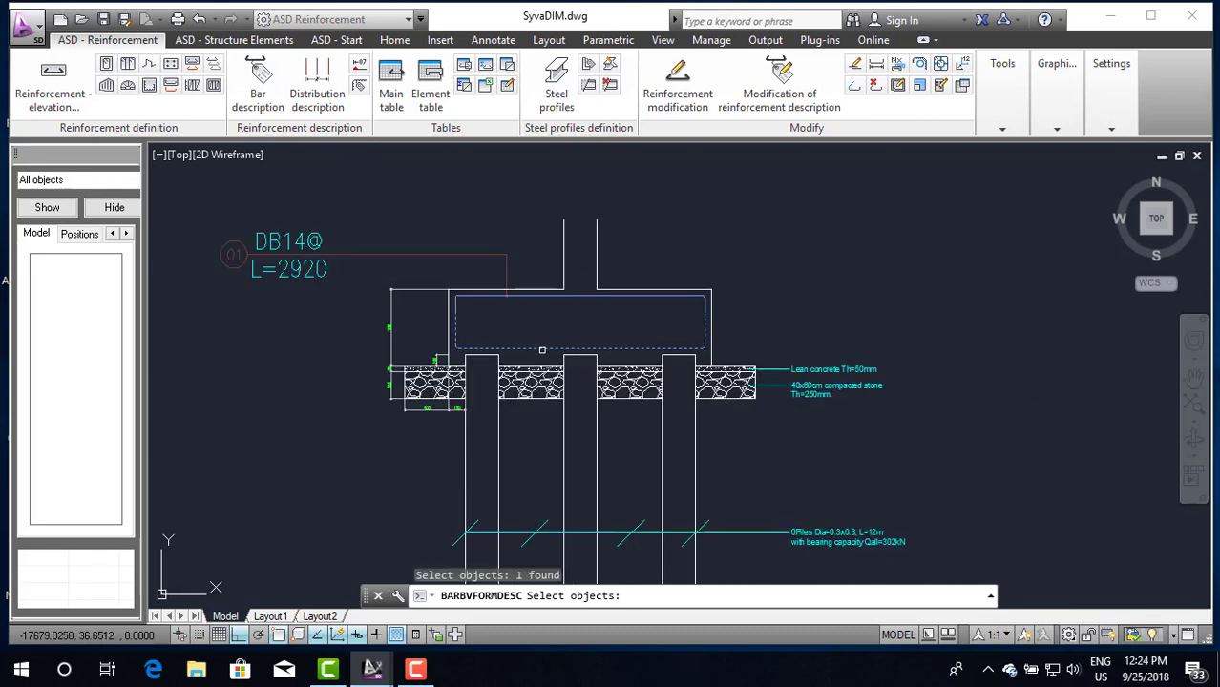
{"action": "key", "text": "Return"}
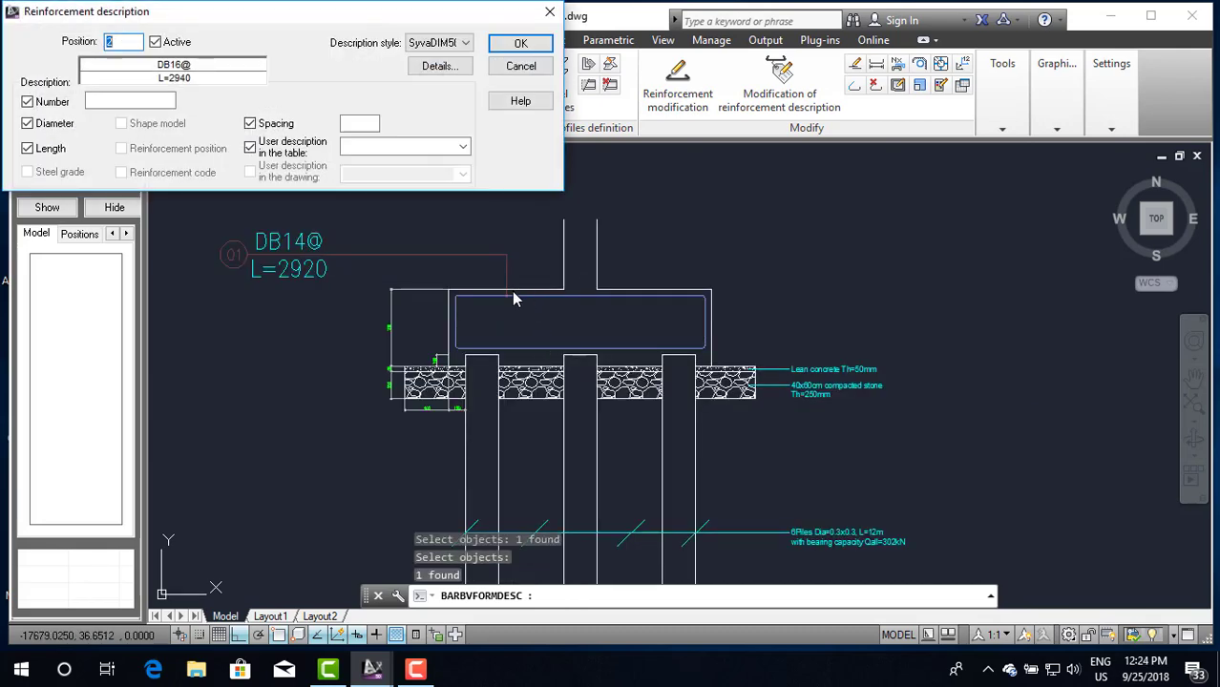
{"action": "left_click", "coordinate": [520, 43]}
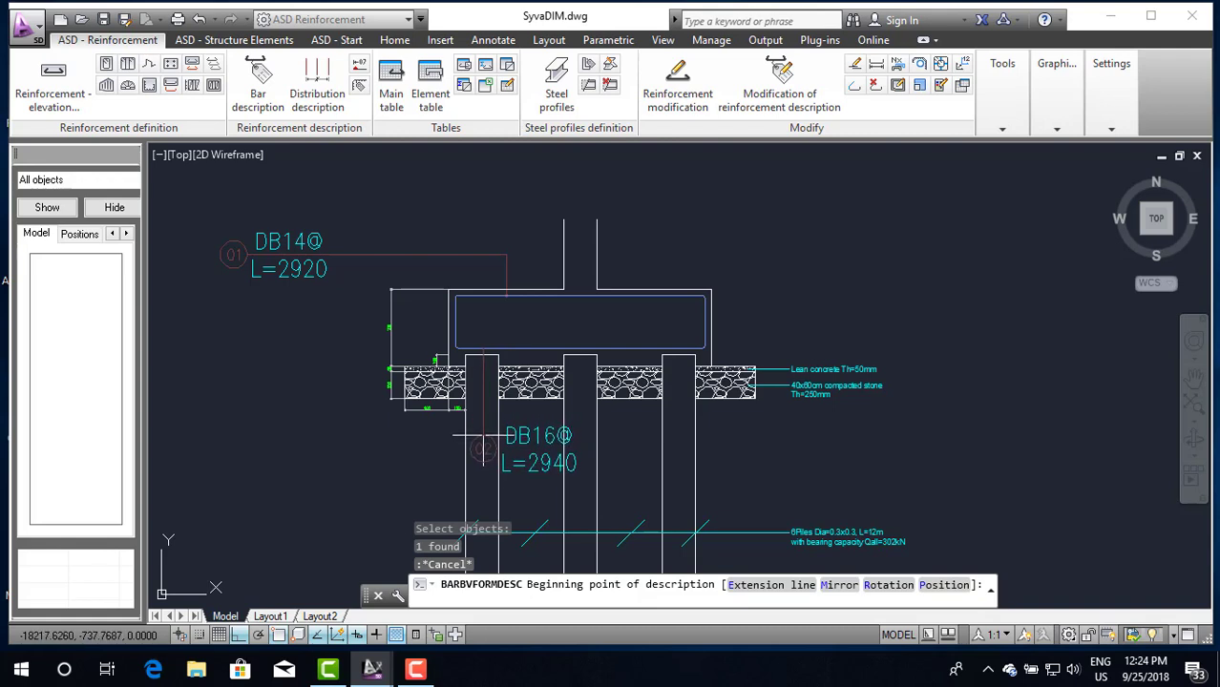
{"action": "left_click", "coordinate": [484, 448]}
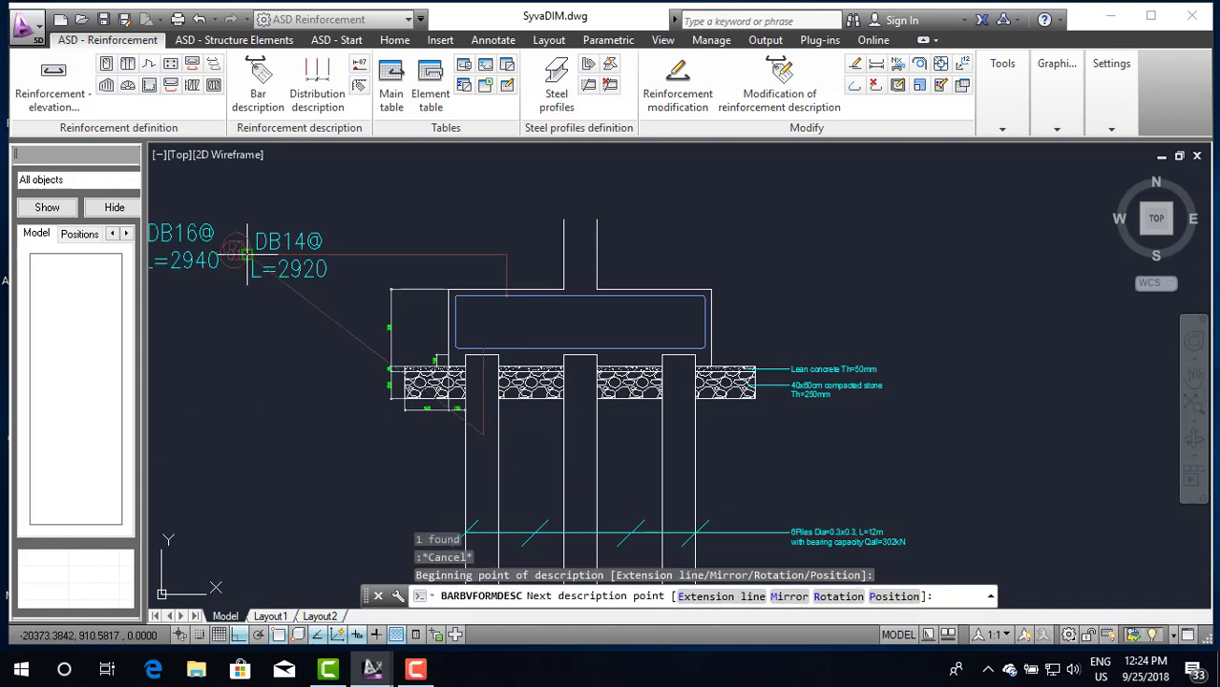
{"action": "left_click", "coordinate": [248, 434]}
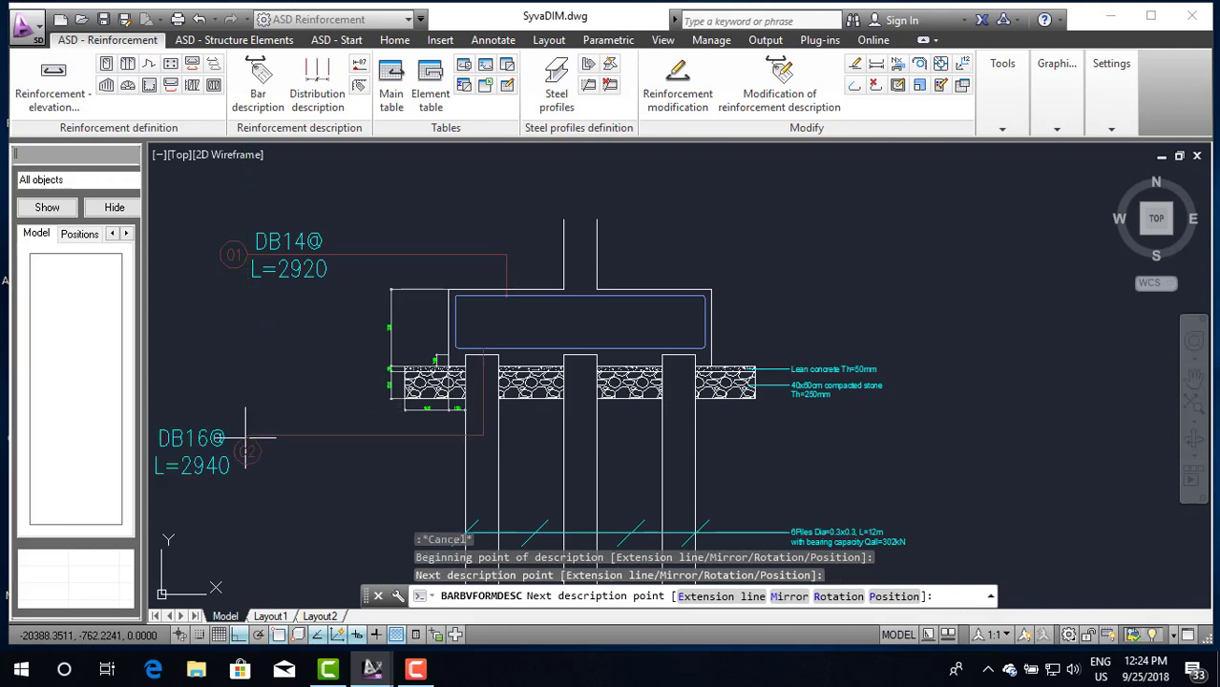
{"action": "key", "text": "Escape"}
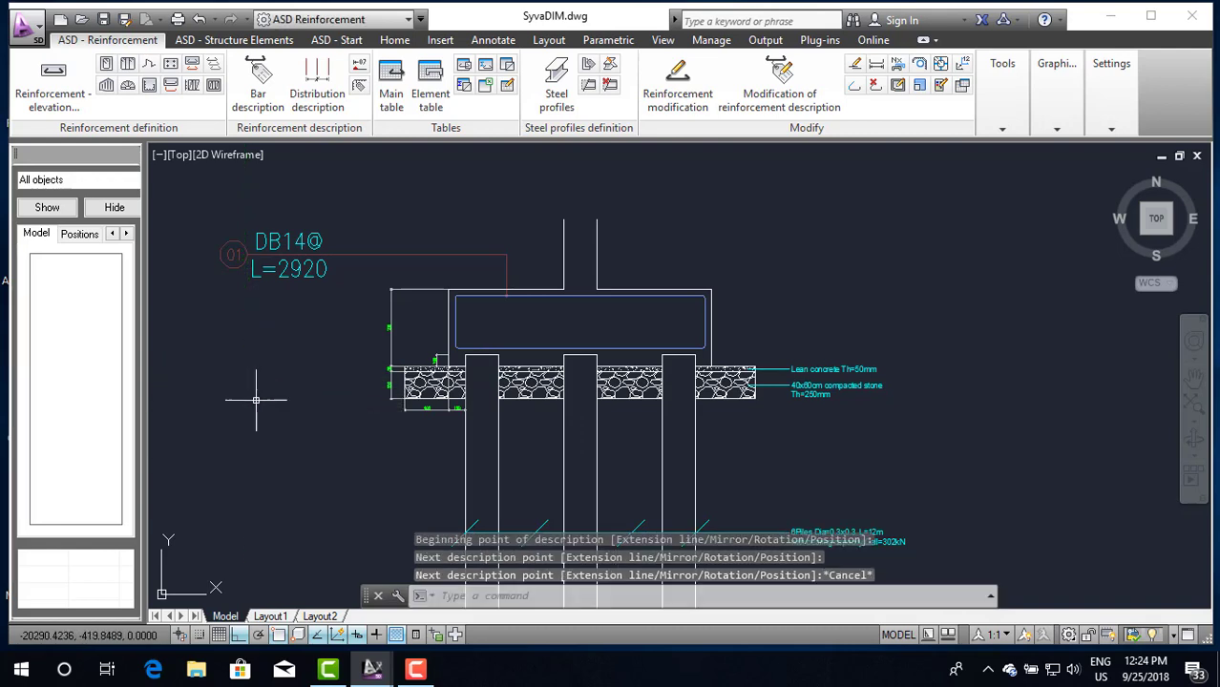
Step: Place the DB16@ L=2940 label on a leader left of the pile cap, below the DB14 label
{"action": "left_click", "coordinate": [256, 80]}
{"action": "left_click", "coordinate": [537, 350]}
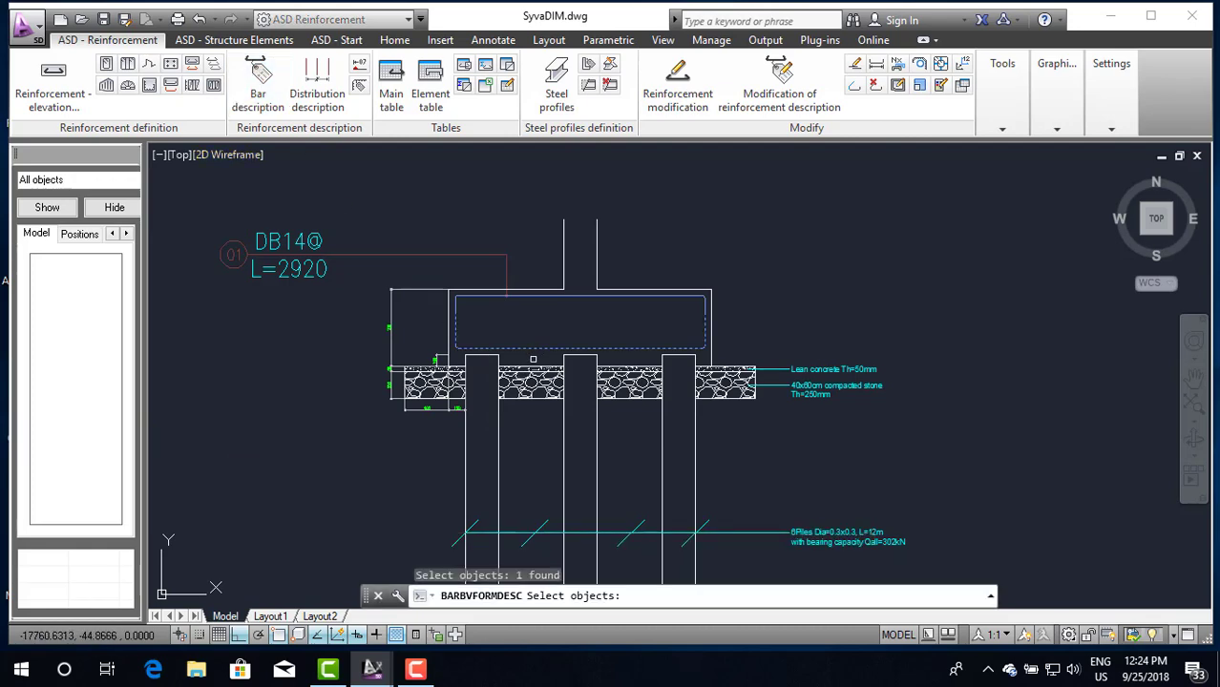
{"action": "key", "text": "Return"}
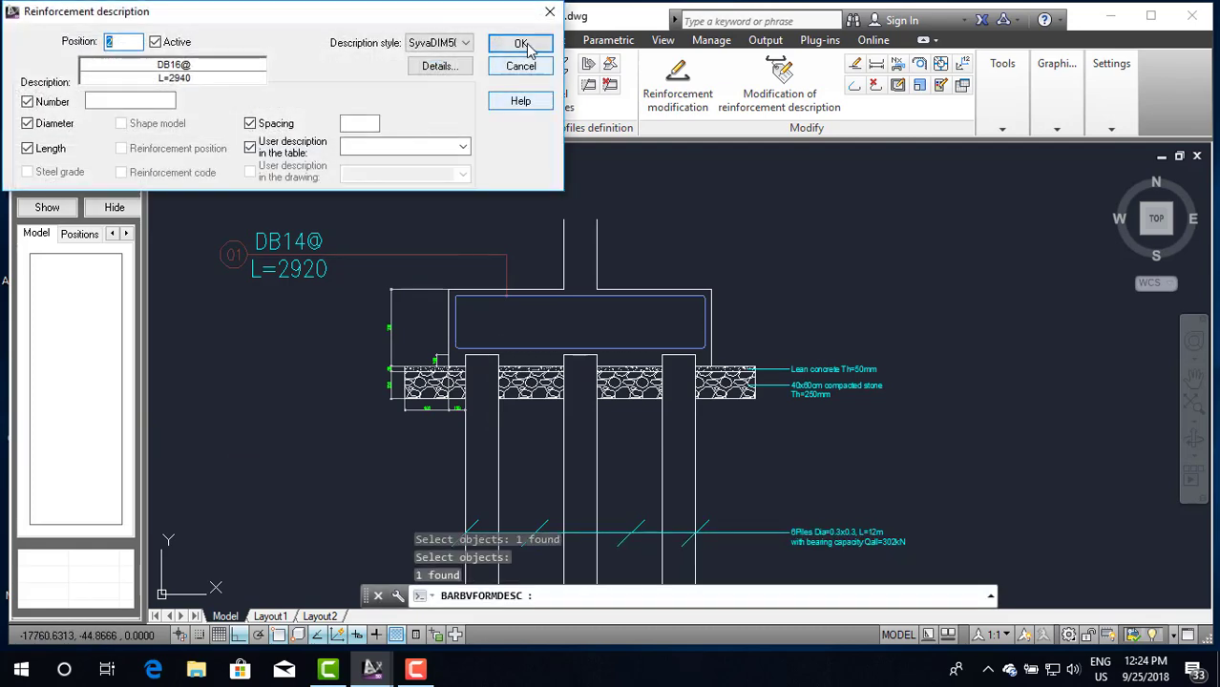
{"action": "left_click", "coordinate": [520, 44]}
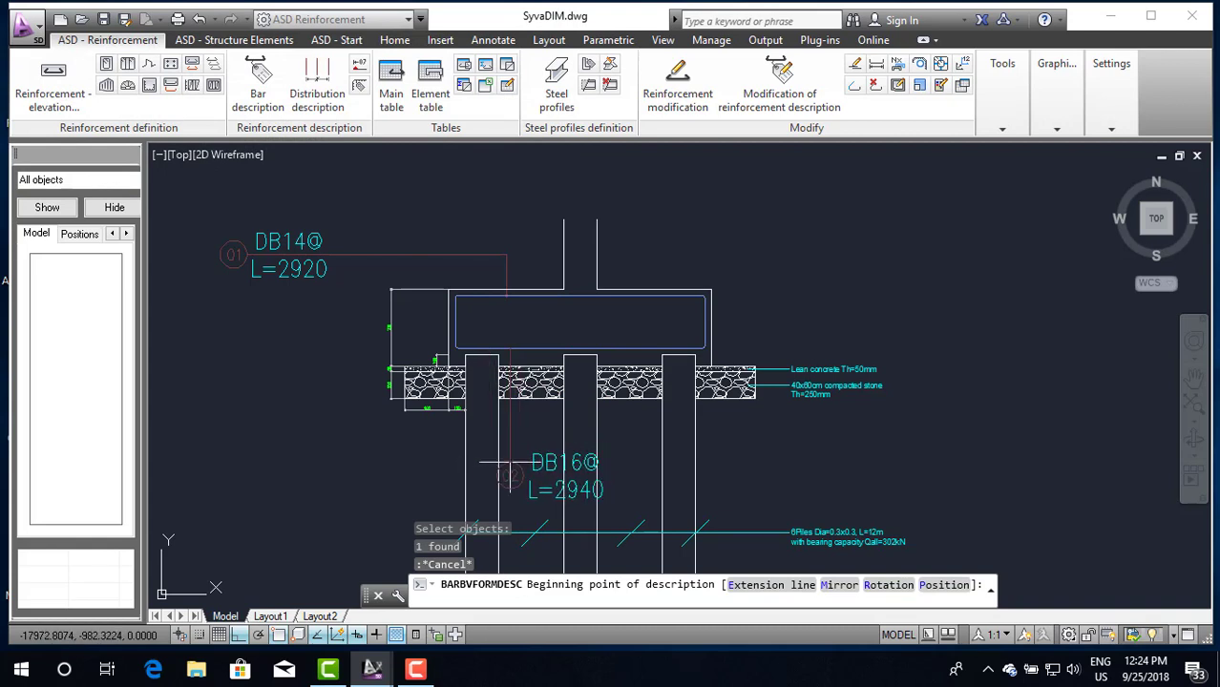
{"action": "left_click", "coordinate": [511, 465]}
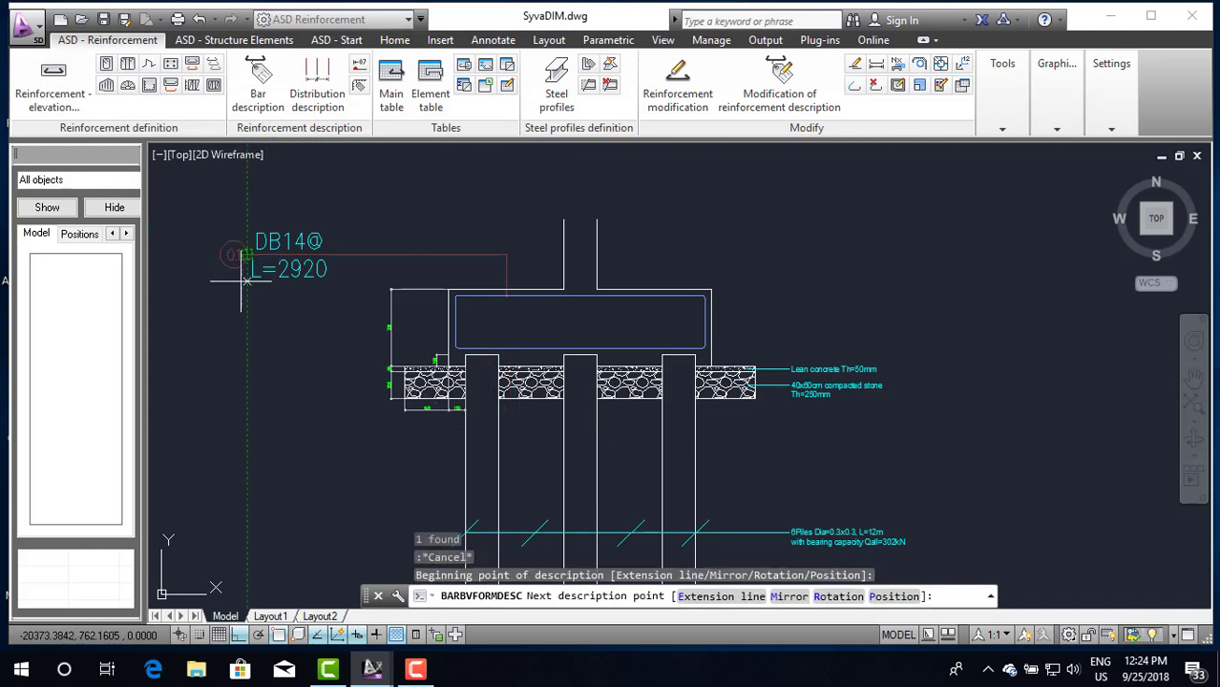
{"action": "left_click", "coordinate": [241, 462]}
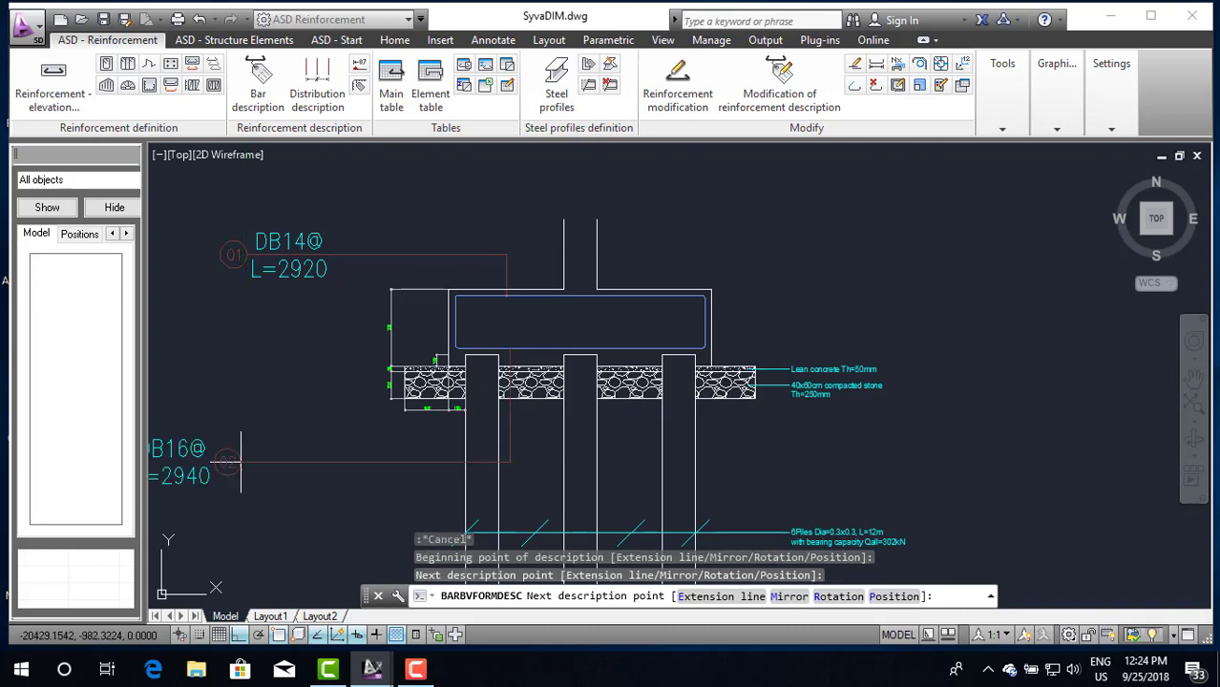
{"action": "key", "text": "Return"}
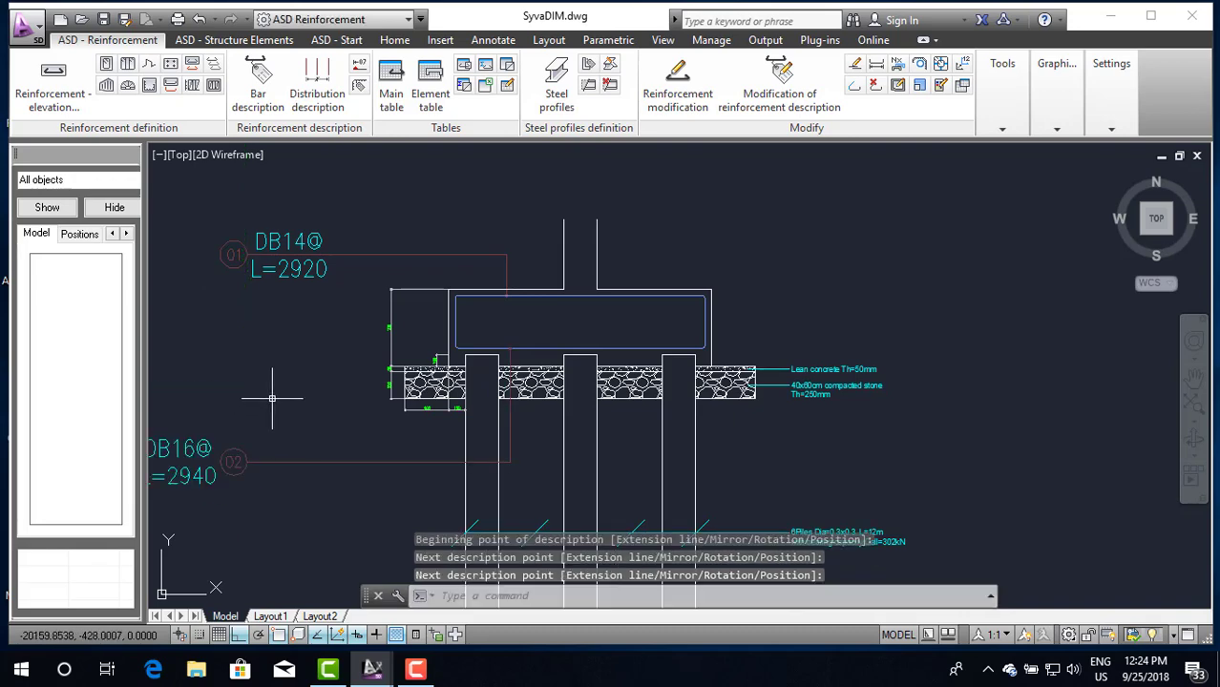
Step: Select the DB16 label and try moving its grip, then cancel and leave it in place
{"action": "scroll", "coordinate": [272, 399], "scroll_direction": "down", "scroll_amount": 3}
{"action": "scroll", "coordinate": [243, 363], "scroll_direction": "up", "scroll_amount": 5}
{"action": "left_click", "coordinate": [275, 375]}
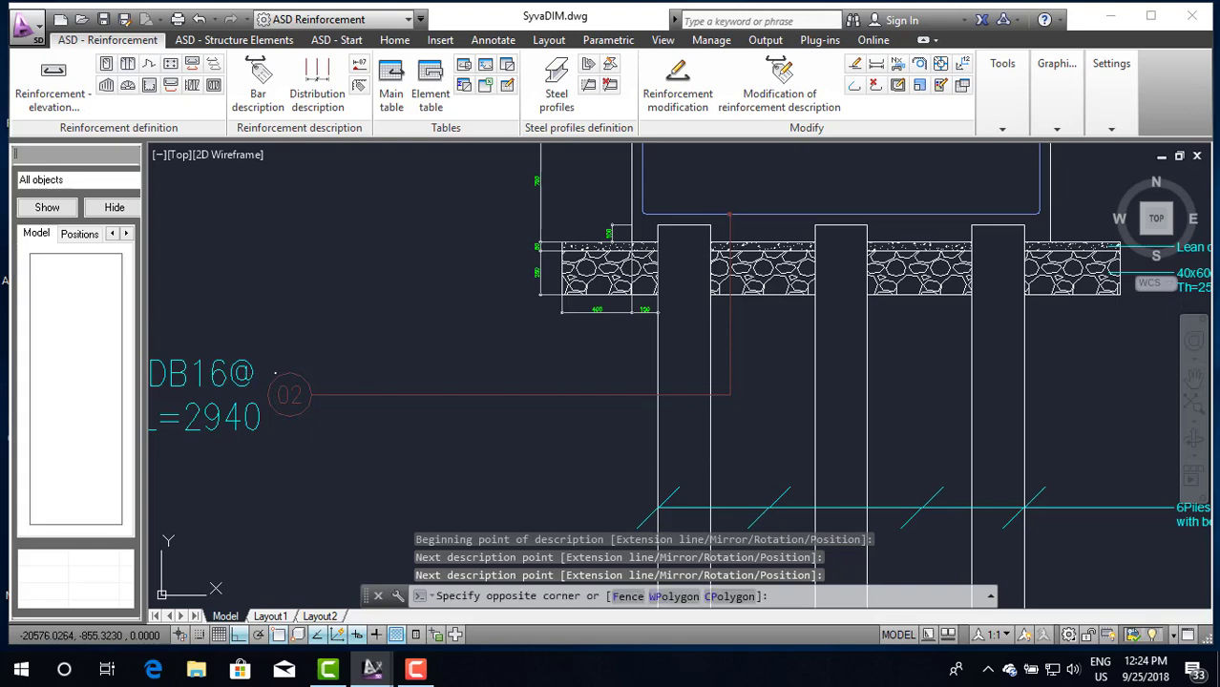
{"action": "left_click", "coordinate": [278, 382]}
{"action": "left_click", "coordinate": [277, 379]}
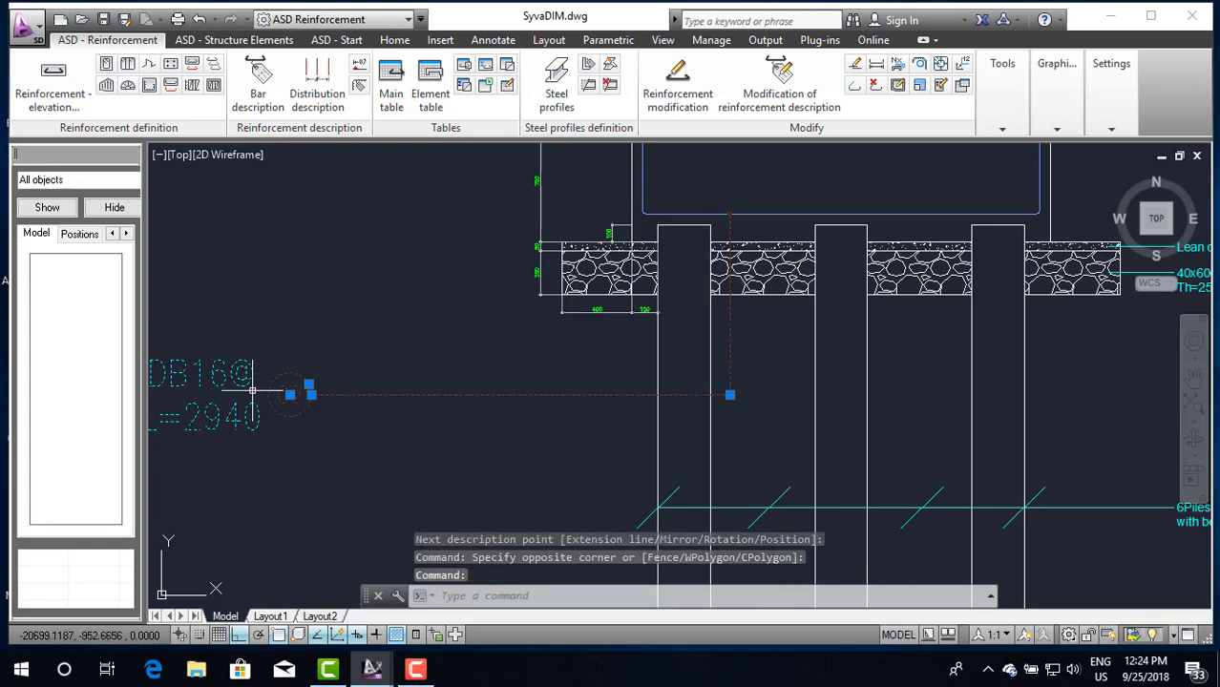
{"action": "scroll", "coordinate": [282, 387], "scroll_direction": "down", "scroll_amount": 2}
{"action": "scroll", "coordinate": [306, 377], "scroll_direction": "up", "scroll_amount": 3}
{"action": "scroll", "coordinate": [318, 366], "scroll_direction": "up", "scroll_amount": 2}
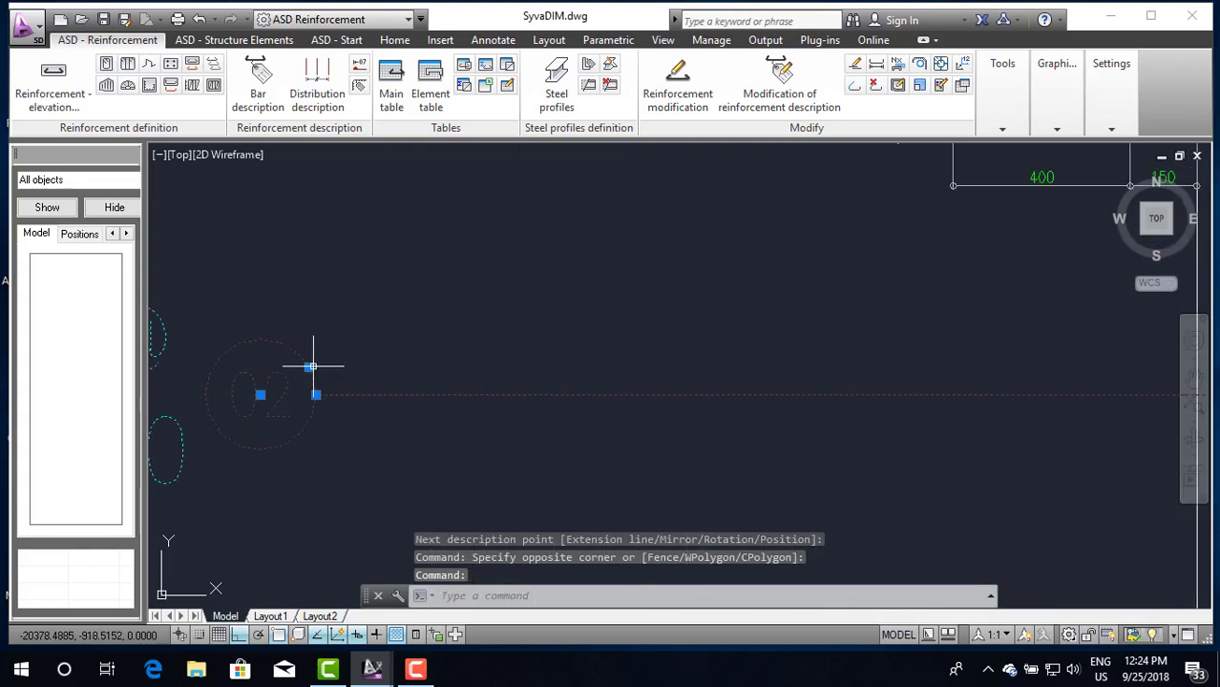
{"action": "left_click", "coordinate": [312, 367]}
{"action": "scroll", "coordinate": [287, 372], "scroll_direction": "up", "scroll_amount": 3}
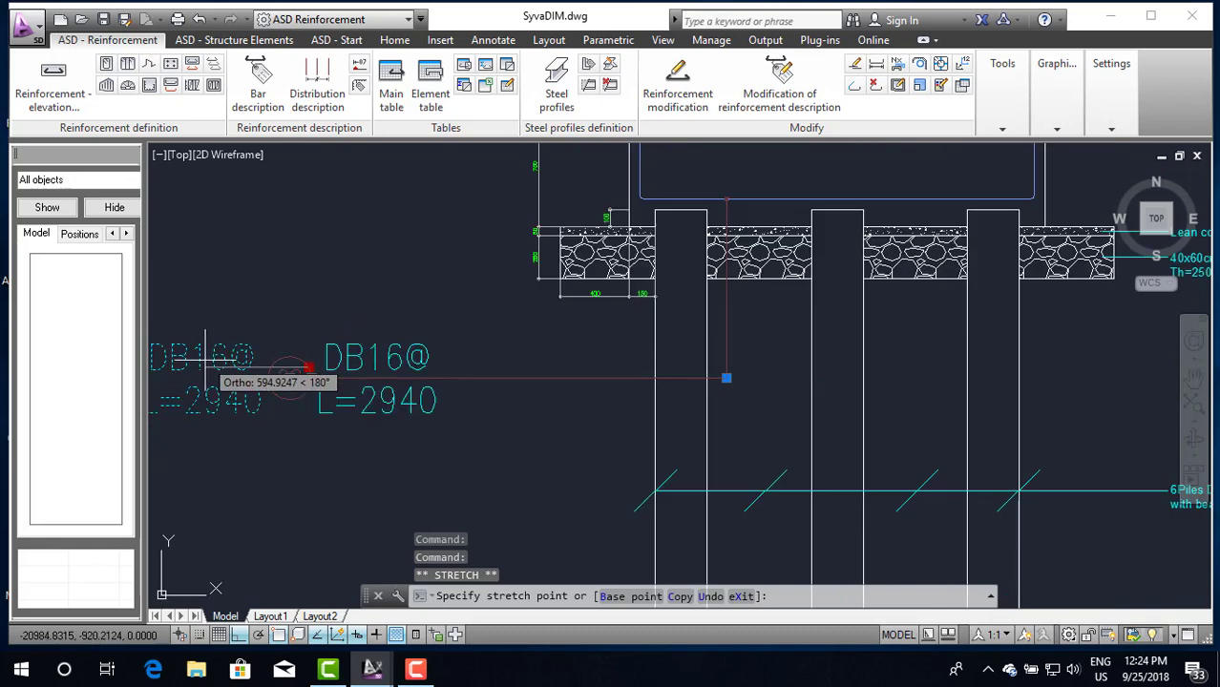
{"action": "key", "text": "Escape"}
{"action": "key", "text": "Escape"}
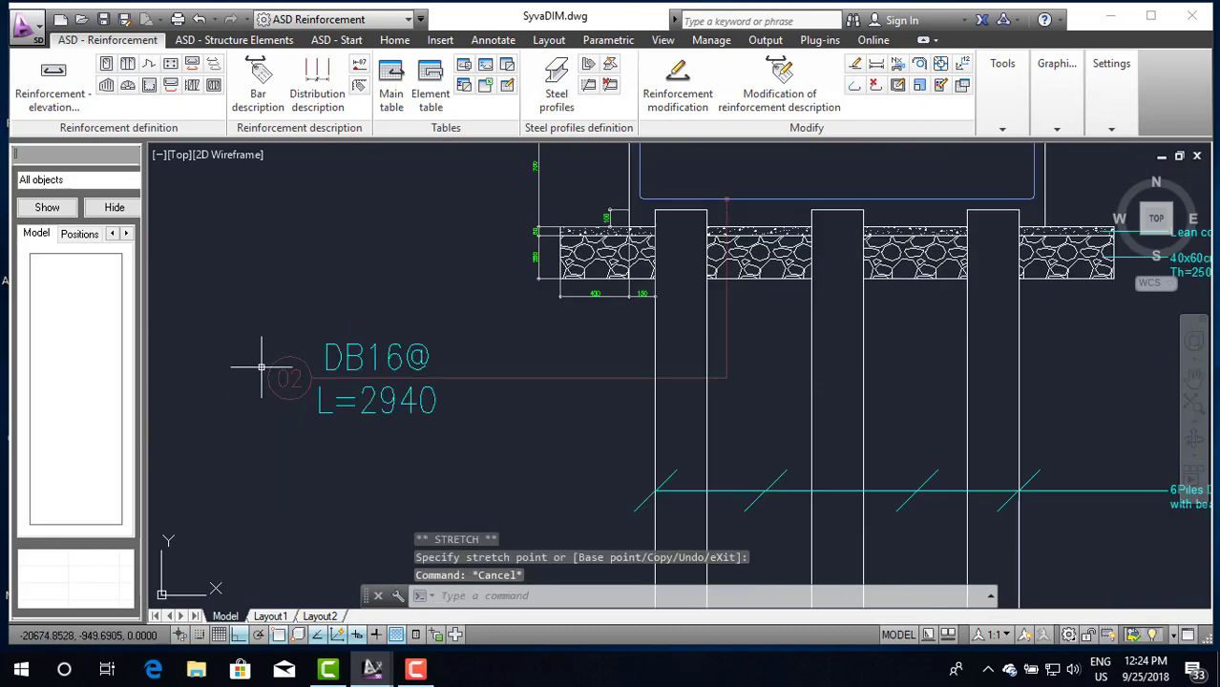
{"action": "scroll", "coordinate": [271, 341], "scroll_direction": "down", "scroll_amount": 4}
{"action": "scroll", "coordinate": [271, 341], "scroll_direction": "up", "scroll_amount": 4}
{"action": "scroll", "coordinate": [307, 340], "scroll_direction": "down", "scroll_amount": 4}
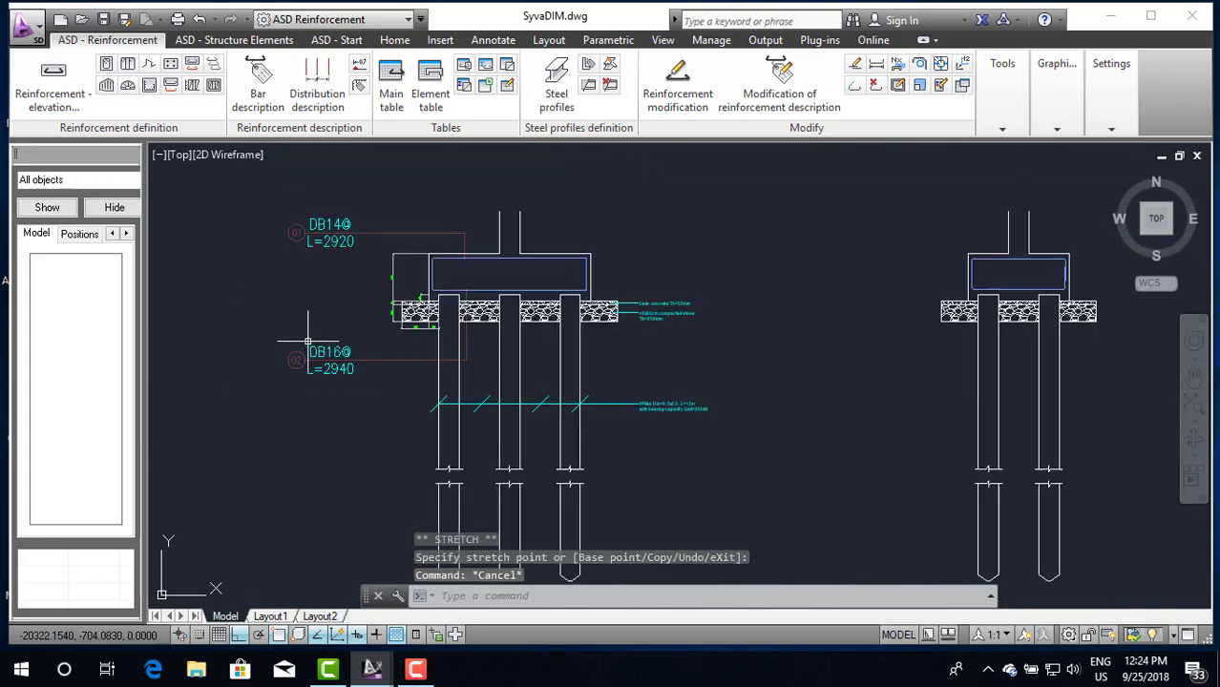
{"action": "scroll", "coordinate": [491, 271], "scroll_direction": "up", "scroll_amount": 4}
{"action": "scroll", "coordinate": [449, 281], "scroll_direction": "down", "scroll_amount": 2}
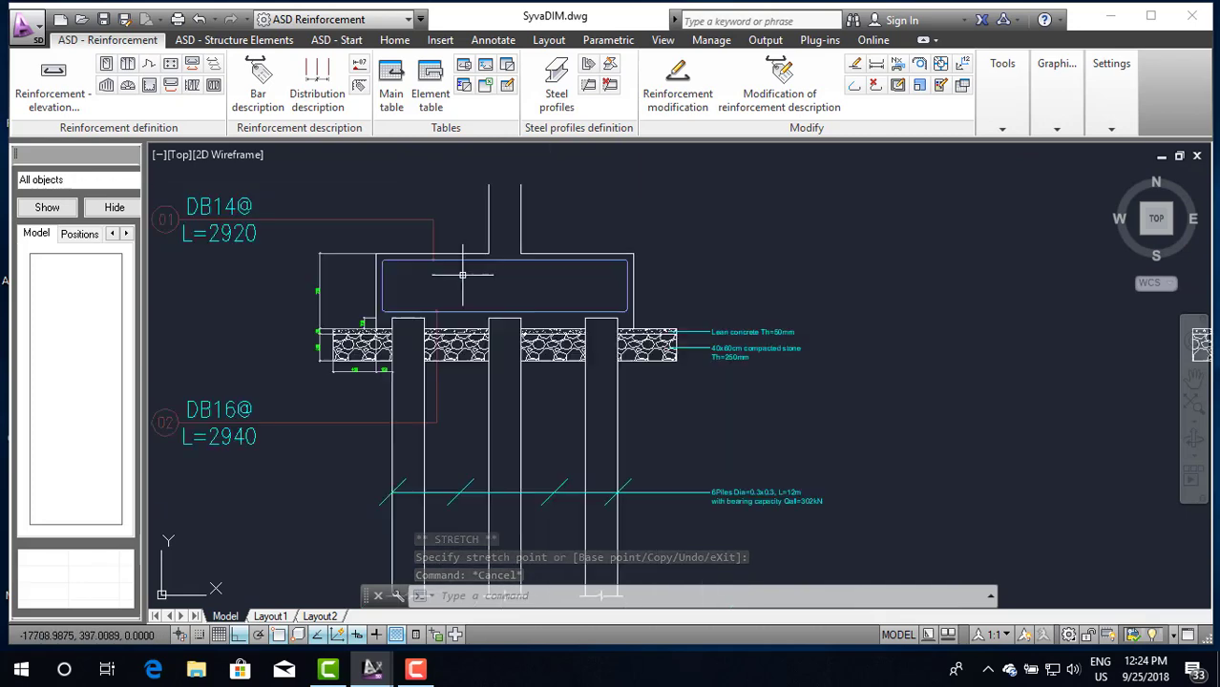
{"action": "scroll", "coordinate": [441, 286], "scroll_direction": "down", "scroll_amount": 2}
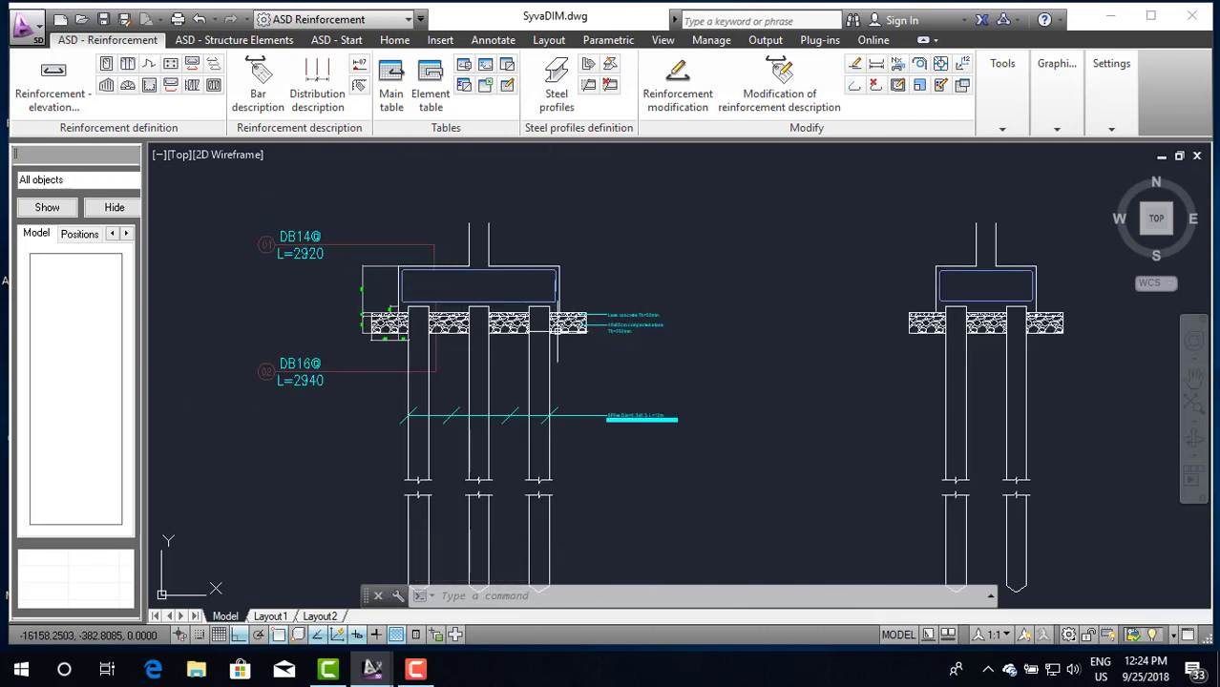
{"action": "scroll", "coordinate": [557, 315], "scroll_direction": "down", "scroll_amount": 2}
{"action": "scroll", "coordinate": [852, 280], "scroll_direction": "up", "scroll_amount": 2}
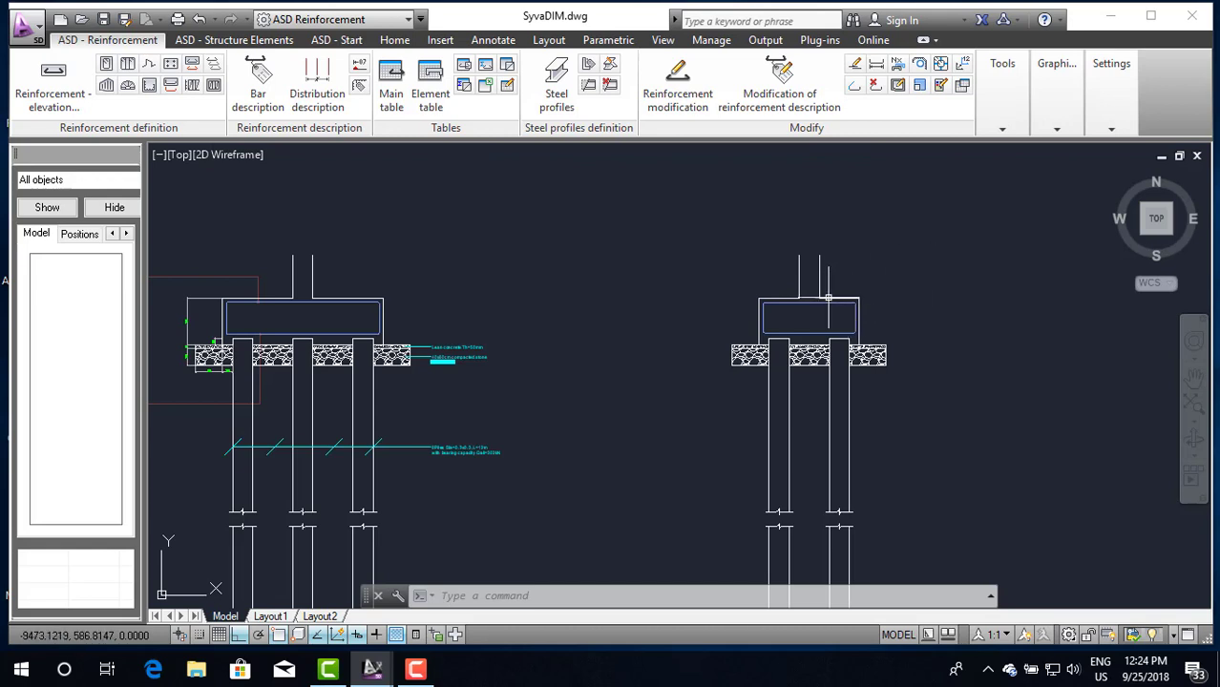
{"action": "scroll", "coordinate": [828, 298], "scroll_direction": "up", "scroll_amount": 2}
{"action": "scroll", "coordinate": [795, 318], "scroll_direction": "down", "scroll_amount": 2}
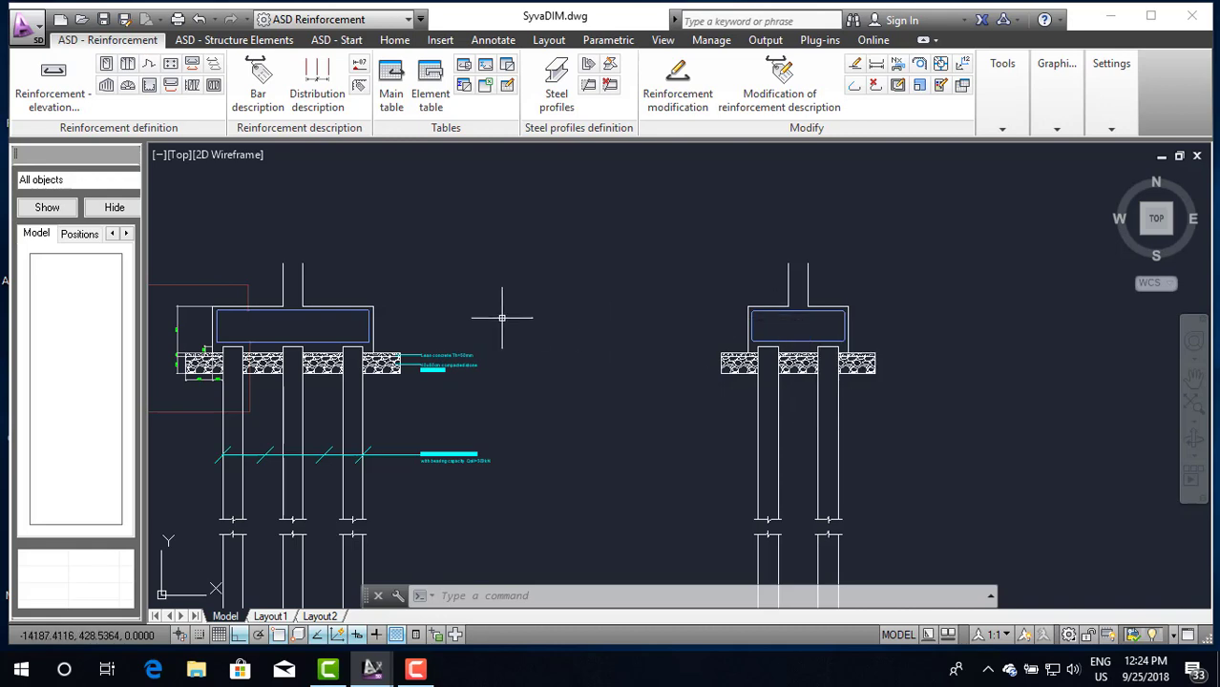
Step: Label the right pile cap's top bar DB14@ L=2020 on a leader to the right
{"action": "left_click", "coordinate": [260, 76]}
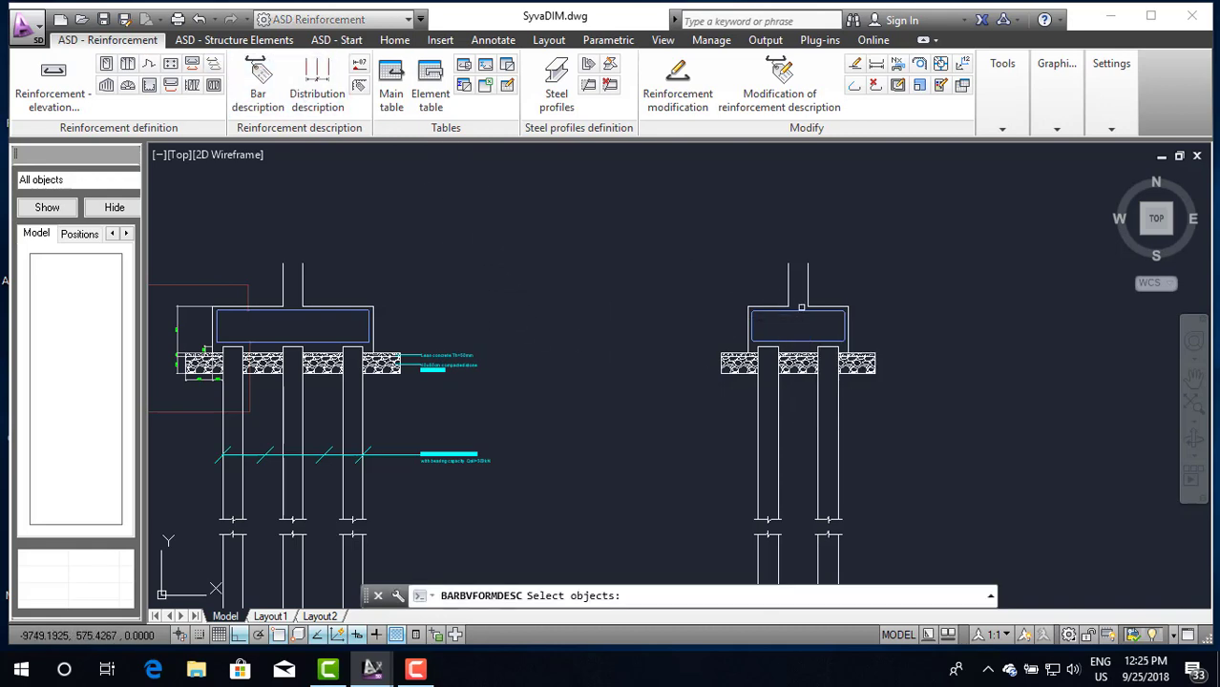
{"action": "scroll", "coordinate": [813, 309], "scroll_direction": "up", "scroll_amount": 3}
{"action": "left_click", "coordinate": [850, 315]}
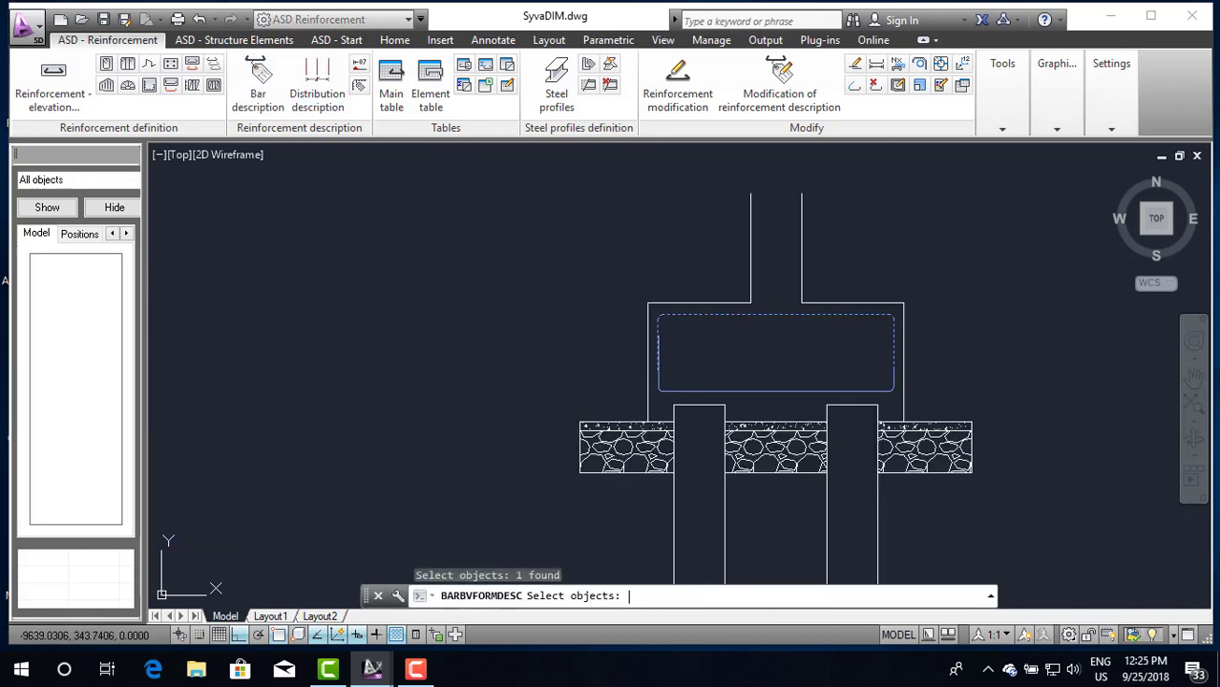
{"action": "key", "text": "Return"}
{"action": "left_click", "coordinate": [520, 43]}
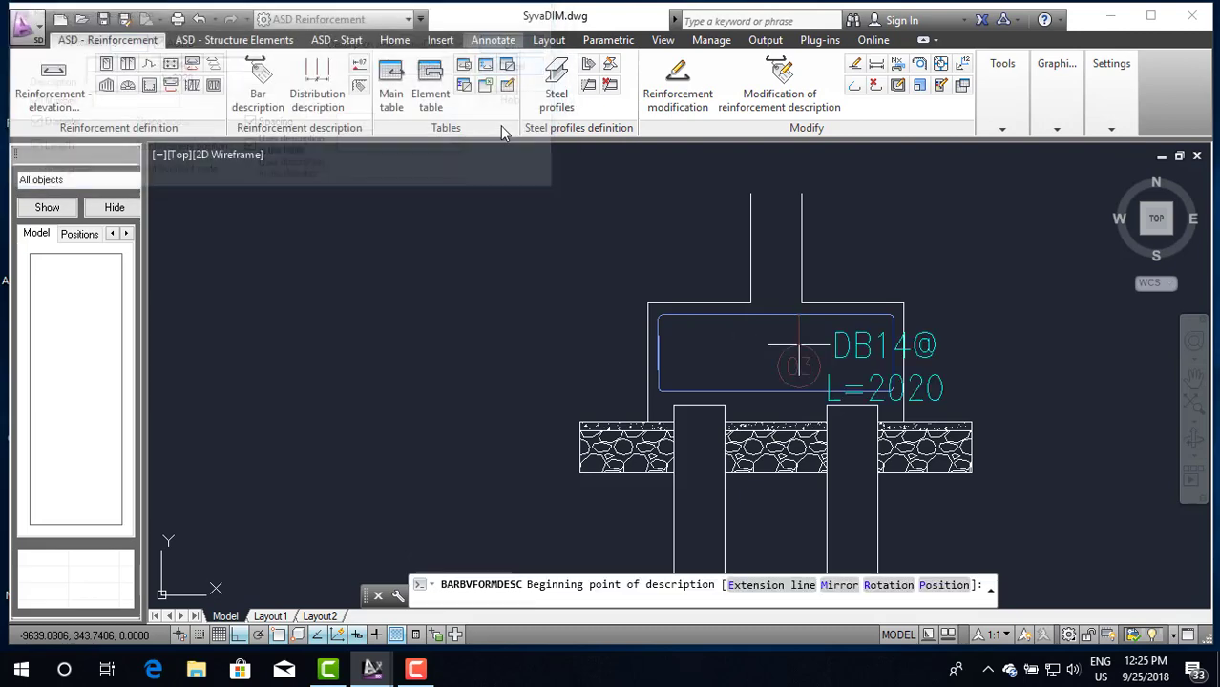
{"action": "scroll", "coordinate": [791, 354], "scroll_direction": "down", "scroll_amount": 4}
{"action": "scroll", "coordinate": [664, 205], "scroll_direction": "up", "scroll_amount": 3}
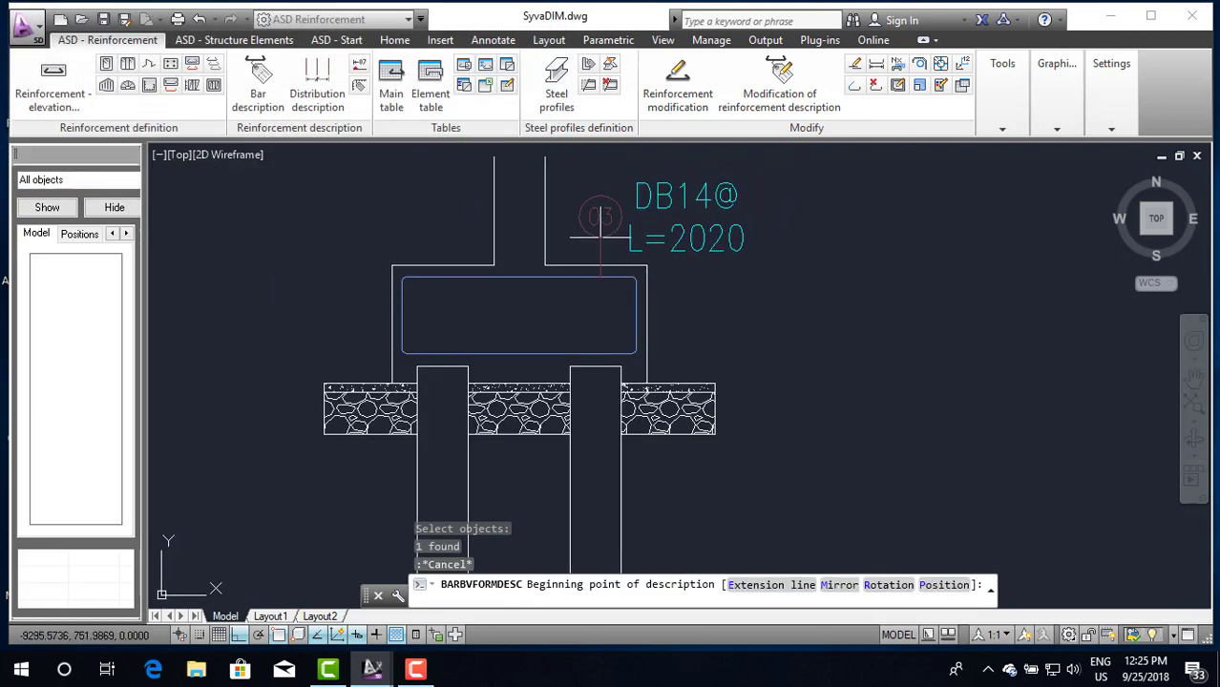
{"action": "scroll", "coordinate": [563, 229], "scroll_direction": "down", "scroll_amount": 2}
{"action": "scroll", "coordinate": [566, 222], "scroll_direction": "up", "scroll_amount": 2}
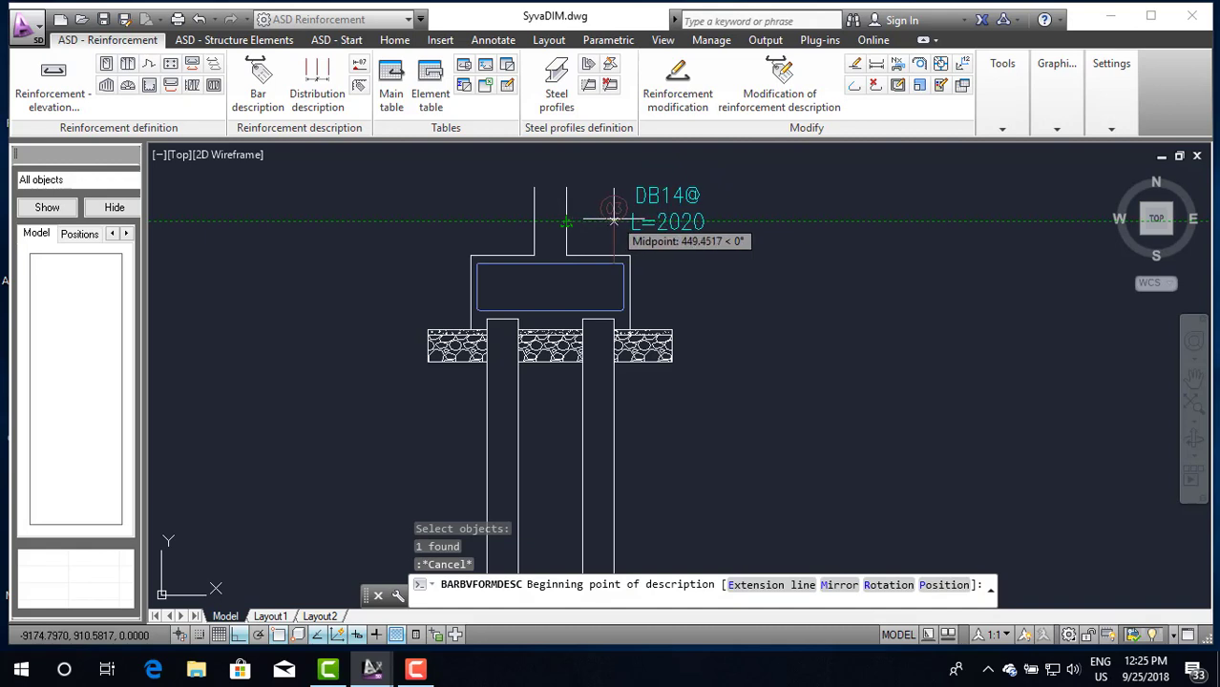
{"action": "left_click", "coordinate": [601, 222]}
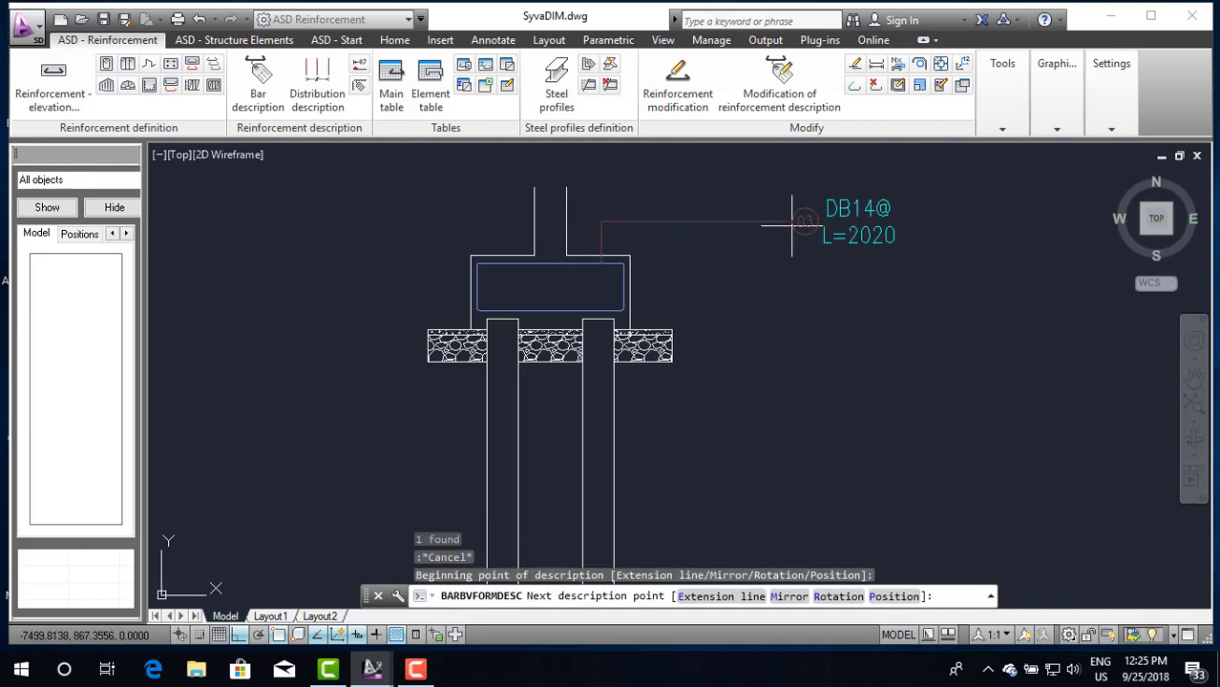
{"action": "left_click", "coordinate": [788, 230]}
{"action": "key", "text": "Return"}
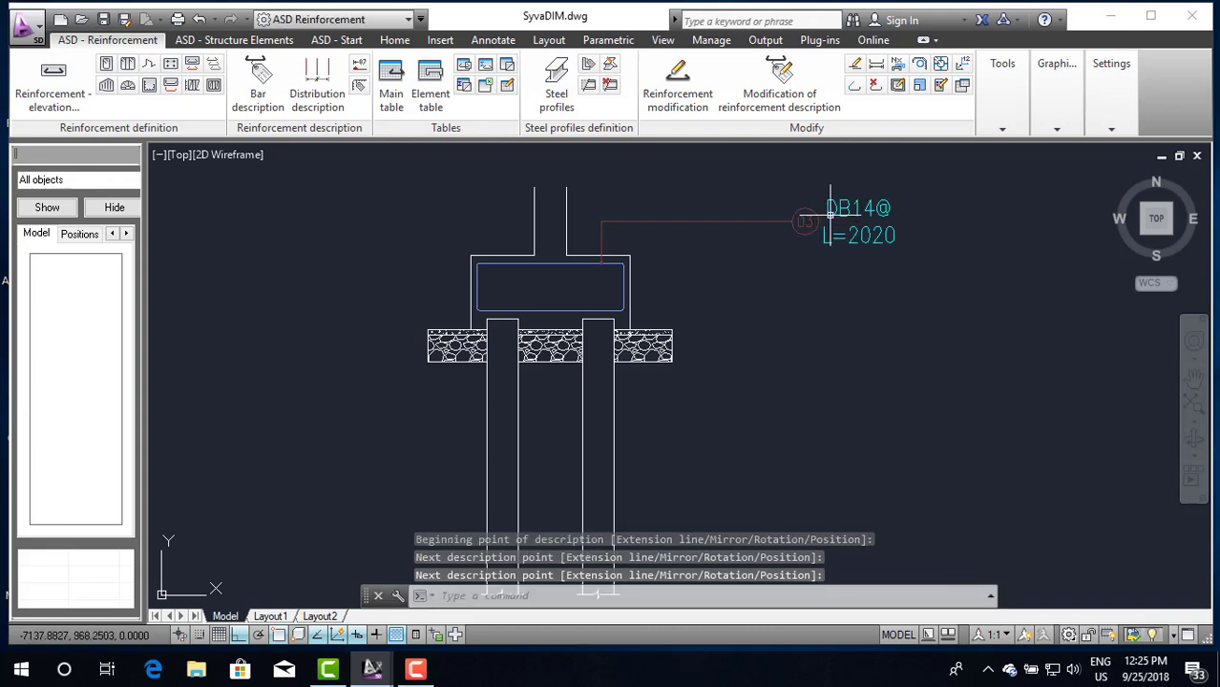
Step: Grip-move the DB14@ label into place and close its description settings unchanged
{"action": "left_click", "coordinate": [821, 212]}
{"action": "left_click", "coordinate": [819, 215]}
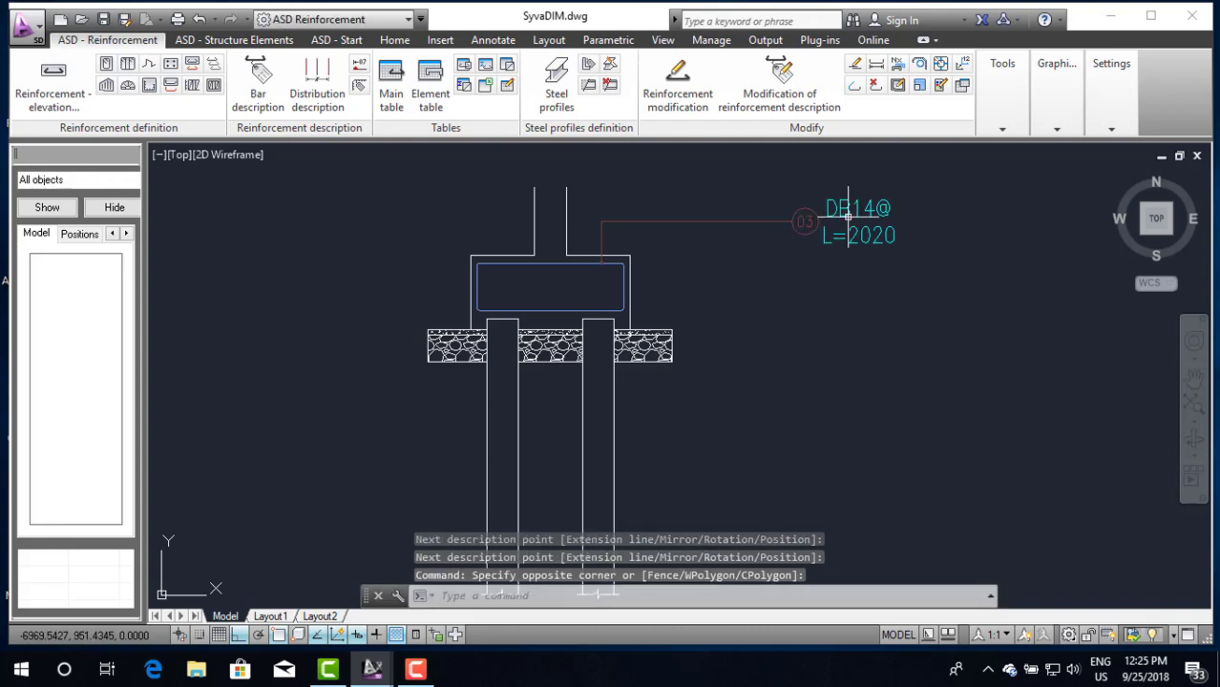
{"action": "left_click", "coordinate": [819, 217]}
{"action": "left_click", "coordinate": [729, 207]}
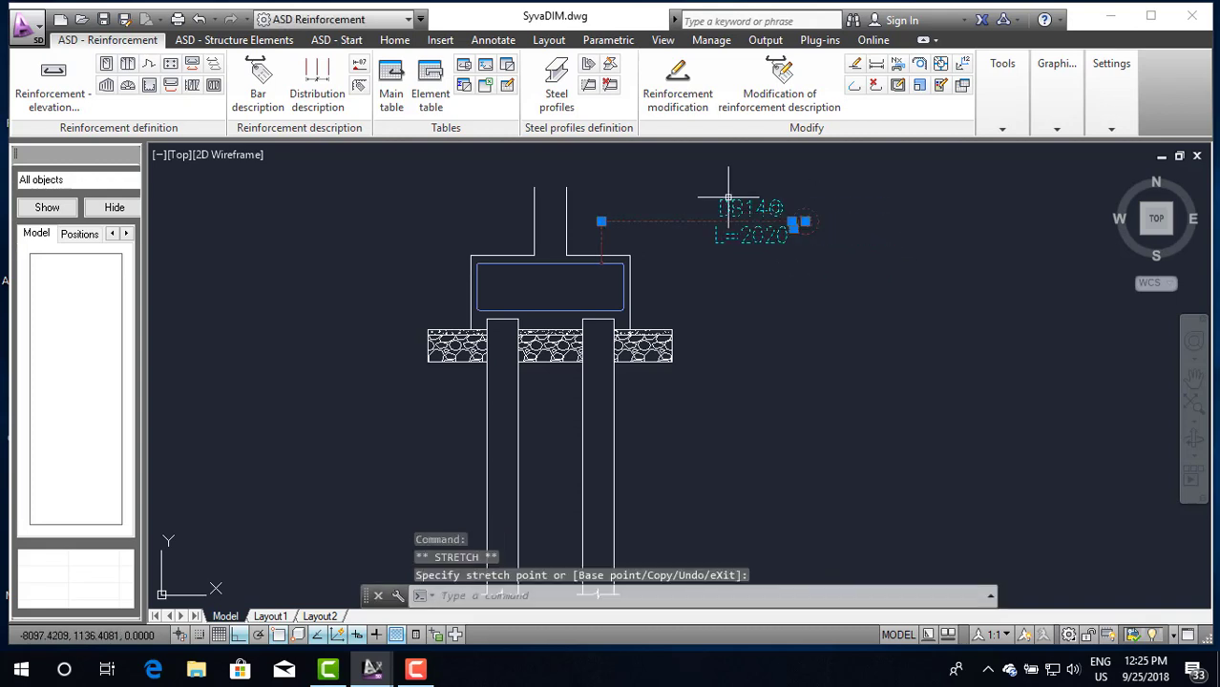
{"action": "double_click", "coordinate": [740, 210]}
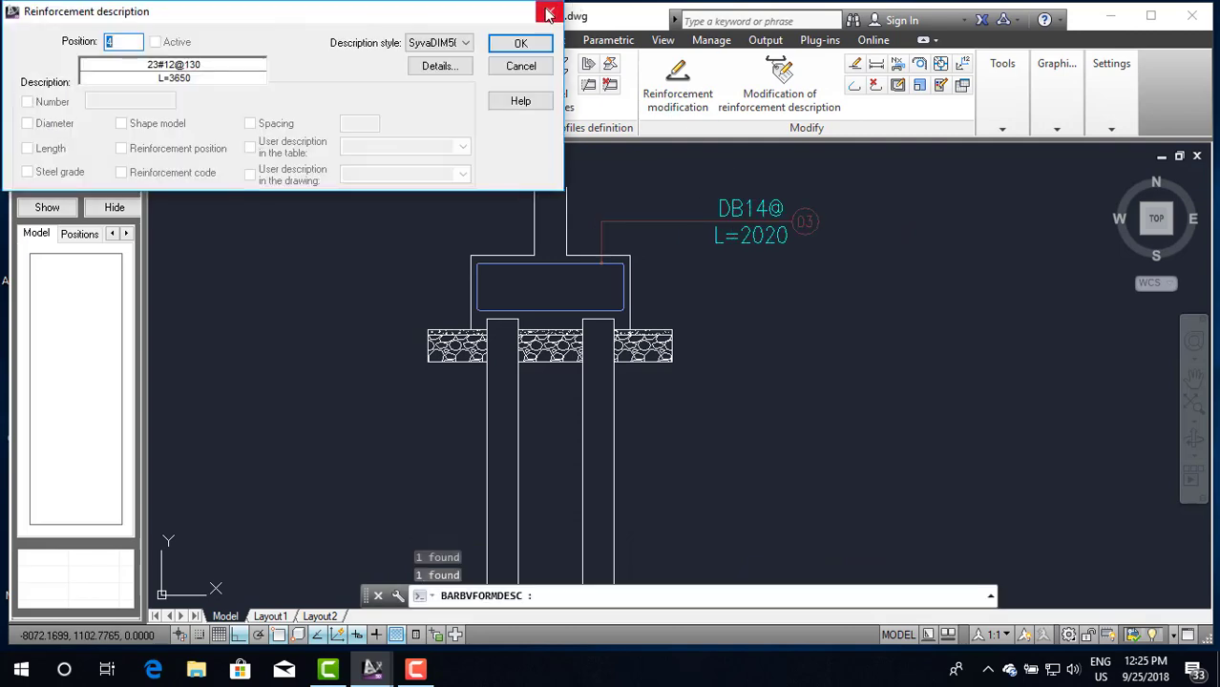
{"action": "left_click", "coordinate": [549, 14]}
{"action": "scroll", "coordinate": [678, 268], "scroll_direction": "down", "scroll_amount": 3}
{"action": "scroll", "coordinate": [678, 267], "scroll_direction": "up", "scroll_amount": 3}
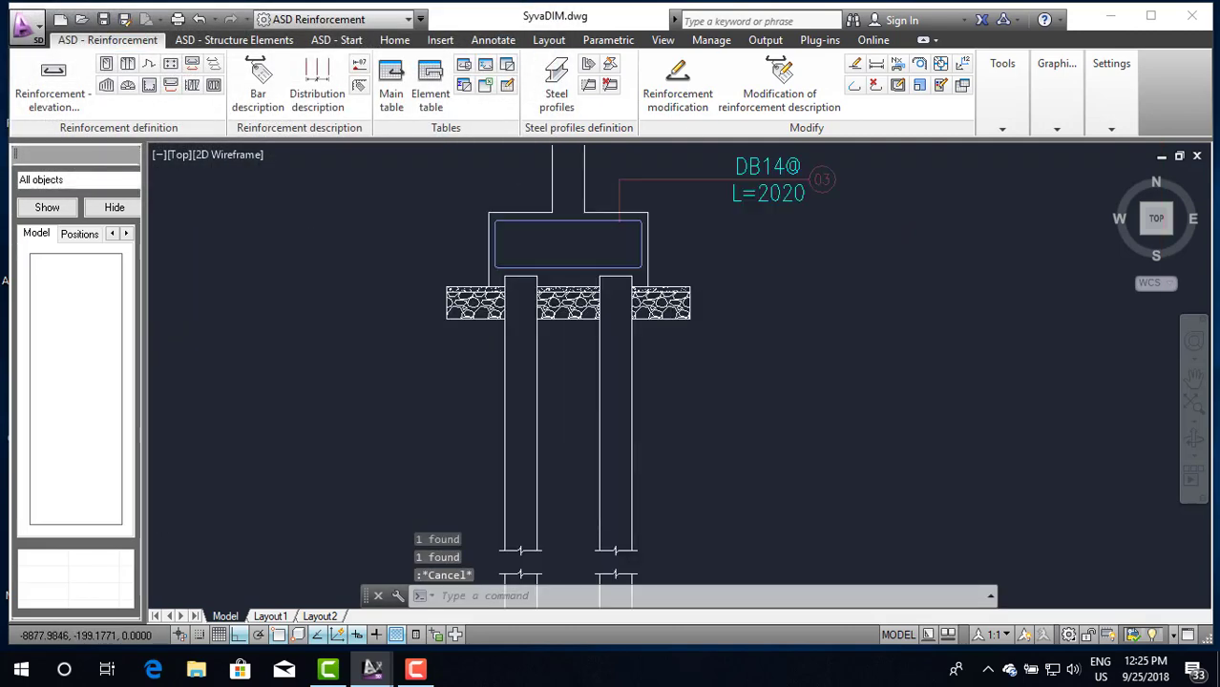
{"action": "scroll", "coordinate": [665, 299], "scroll_direction": "down", "scroll_amount": 2}
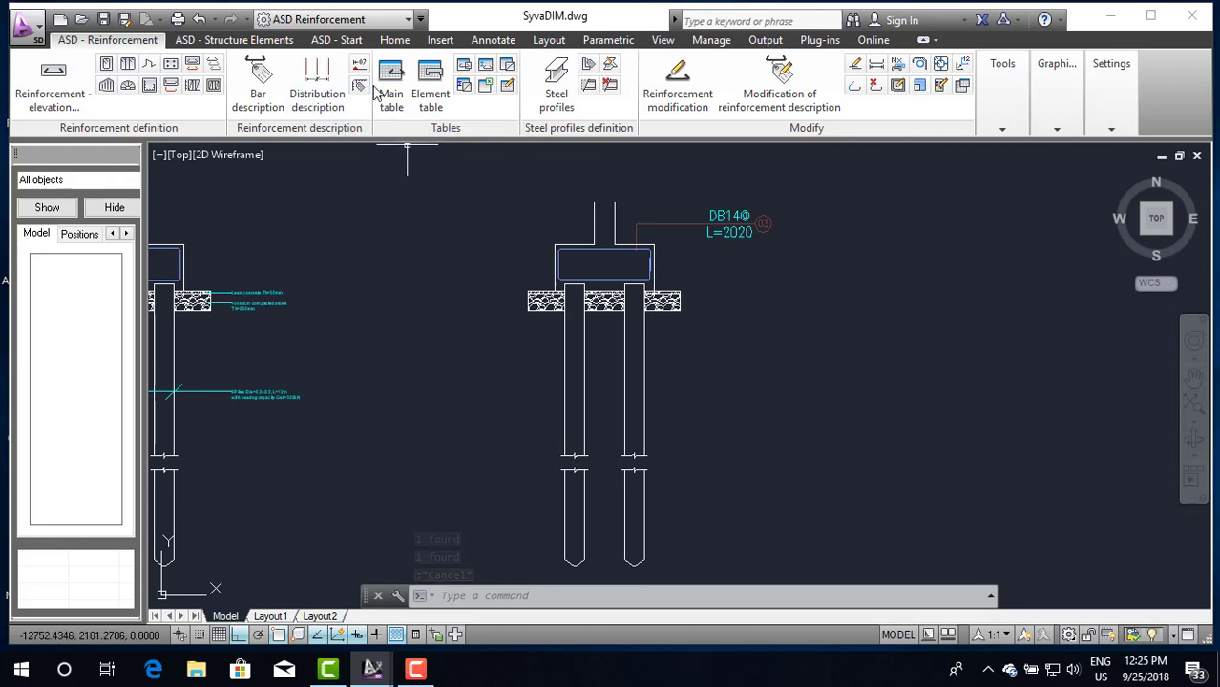
Step: Label the right cap's bottom bar DB16@ L=2040, position 04, with a leader right of the column
{"action": "left_click", "coordinate": [258, 81]}
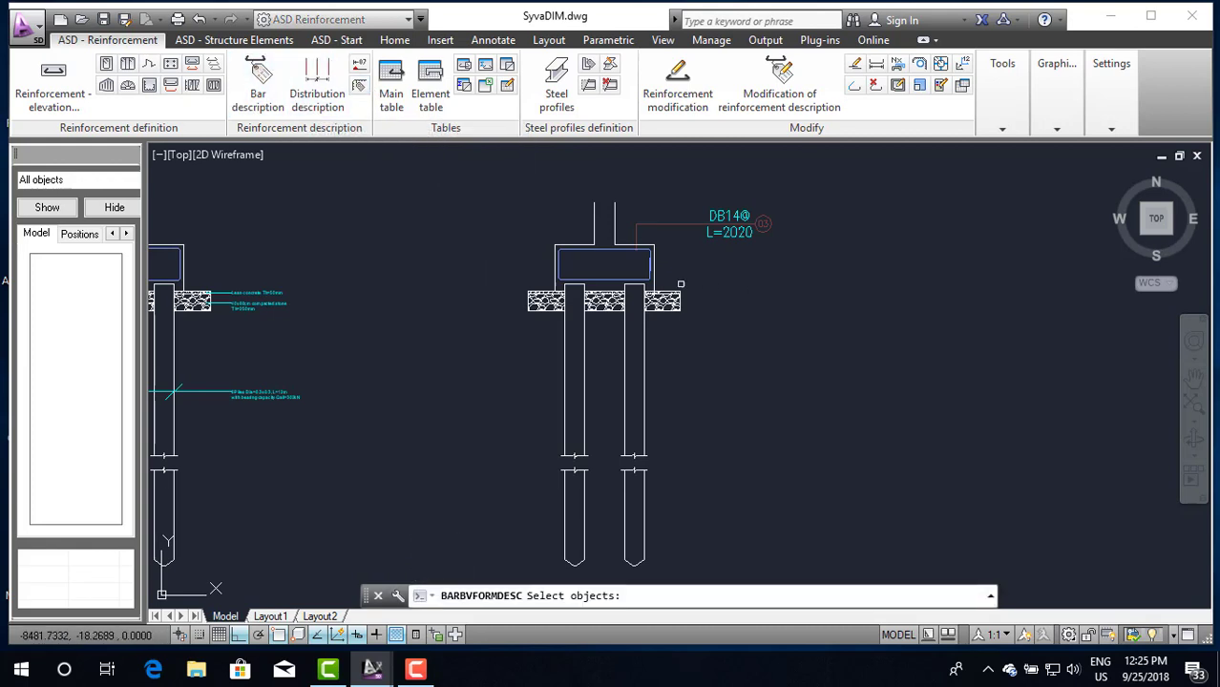
{"action": "left_click", "coordinate": [613, 280]}
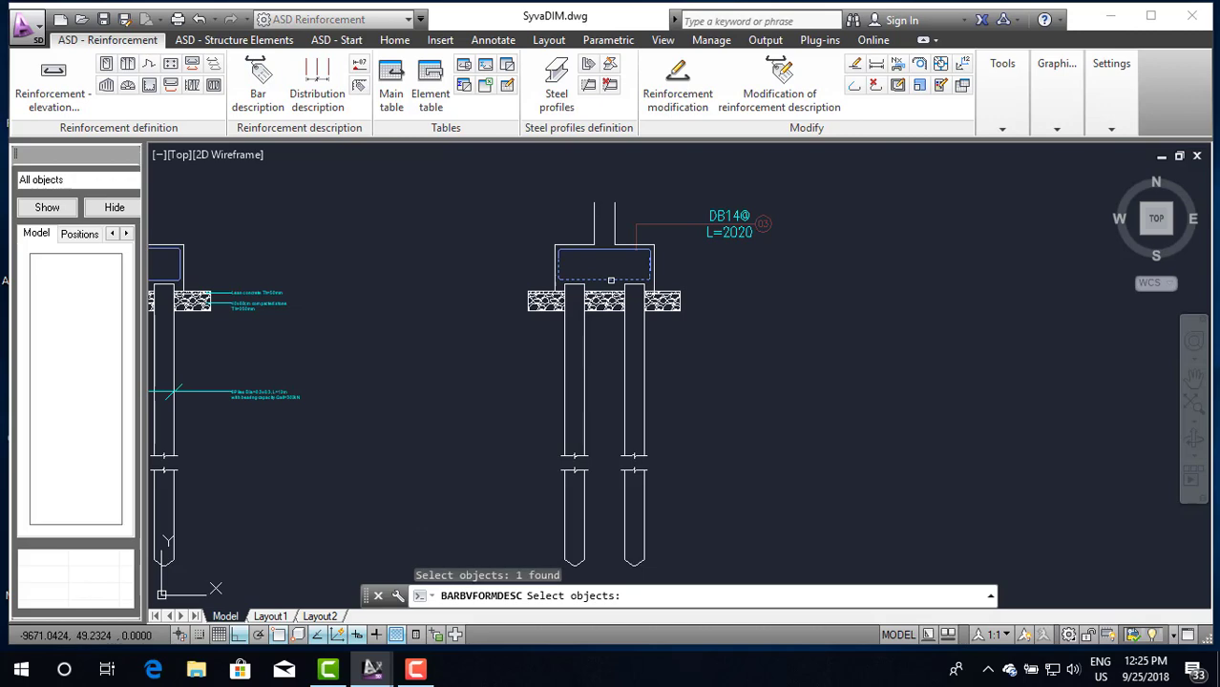
{"action": "key", "text": "Return"}
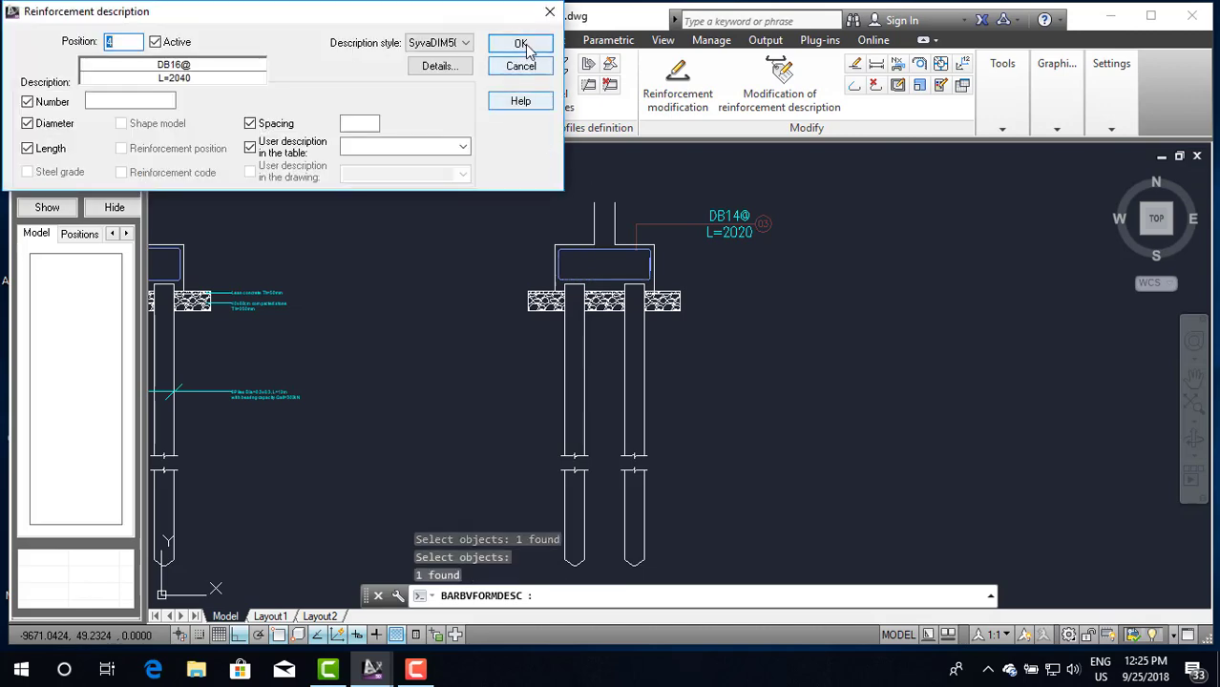
{"action": "left_click", "coordinate": [520, 43]}
{"action": "scroll", "coordinate": [633, 335], "scroll_direction": "up", "scroll_amount": 4}
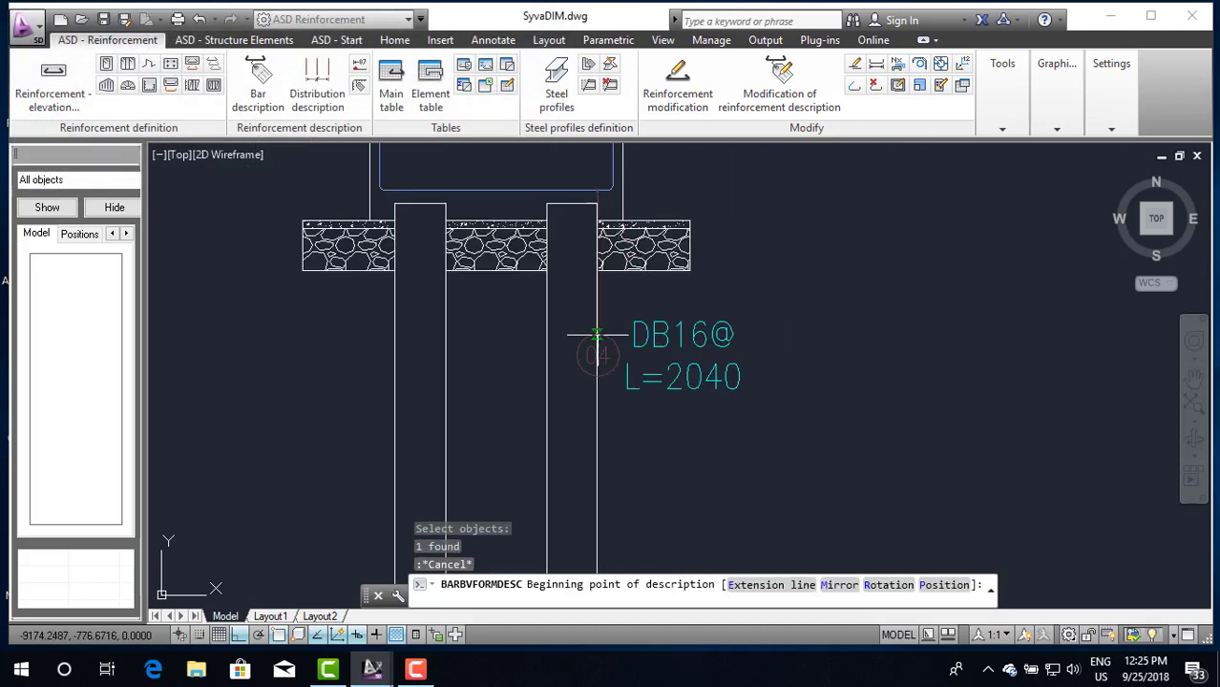
{"action": "scroll", "coordinate": [600, 346], "scroll_direction": "down", "scroll_amount": 2}
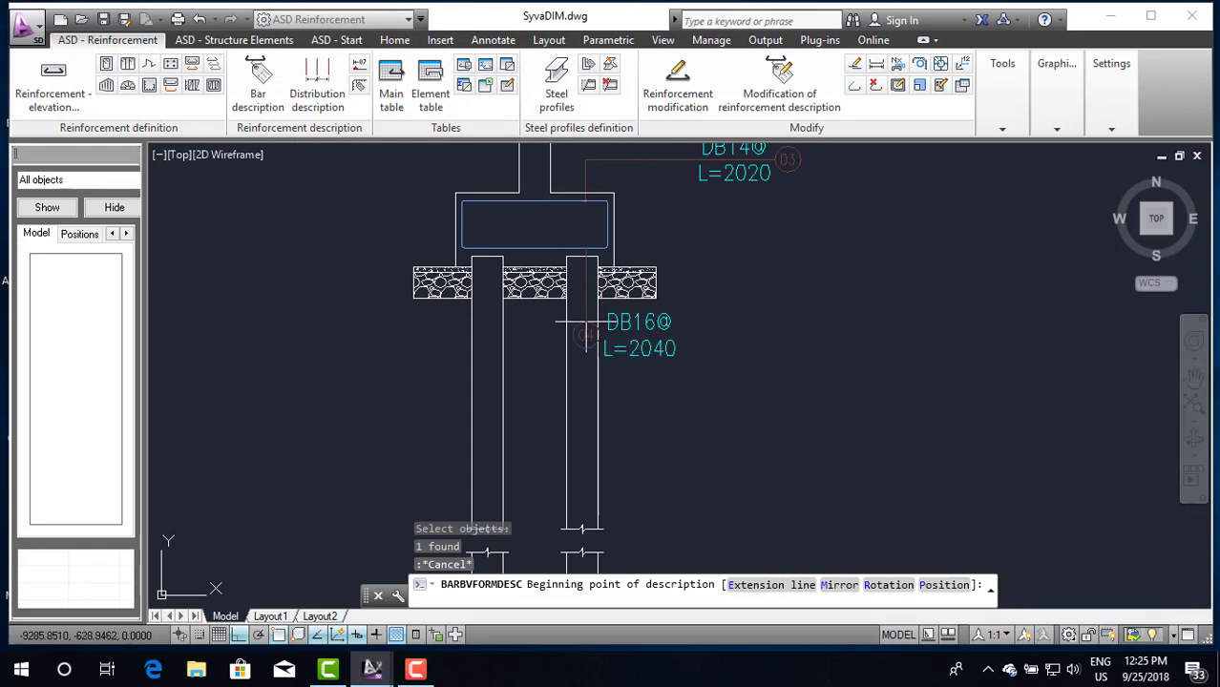
{"action": "left_click", "coordinate": [793, 325]}
{"action": "scroll", "coordinate": [749, 277], "scroll_direction": "down", "scroll_amount": 2}
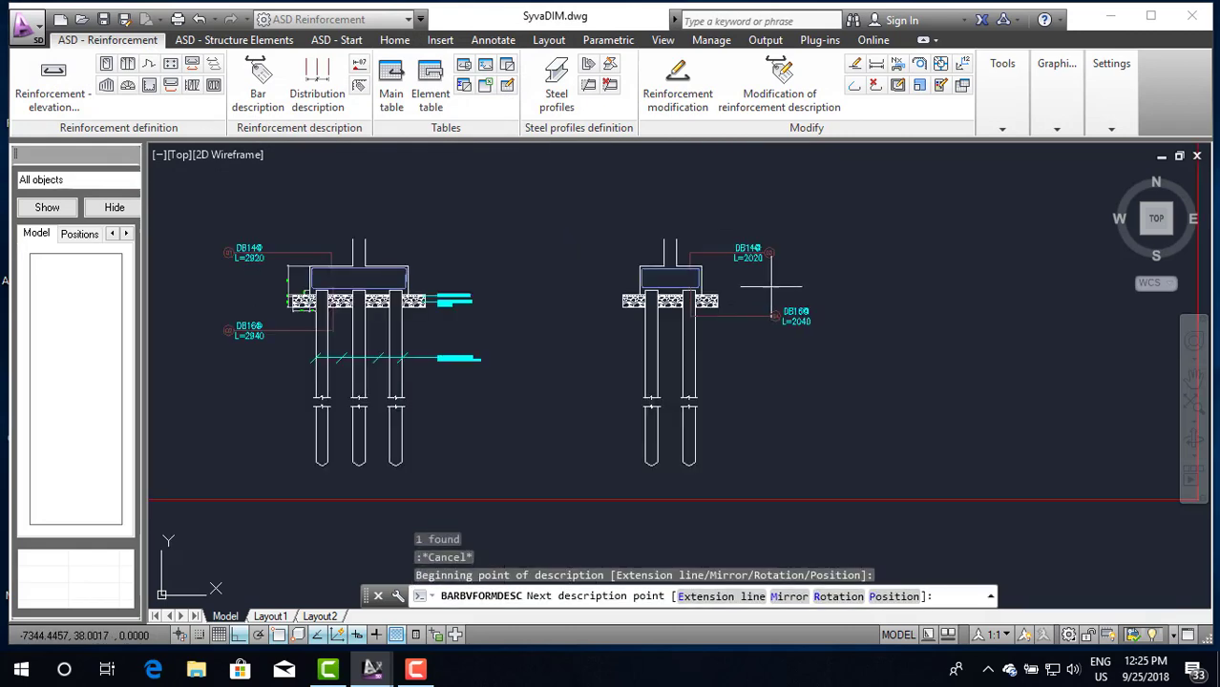
{"action": "scroll", "coordinate": [762, 238], "scroll_direction": "up", "scroll_amount": 2}
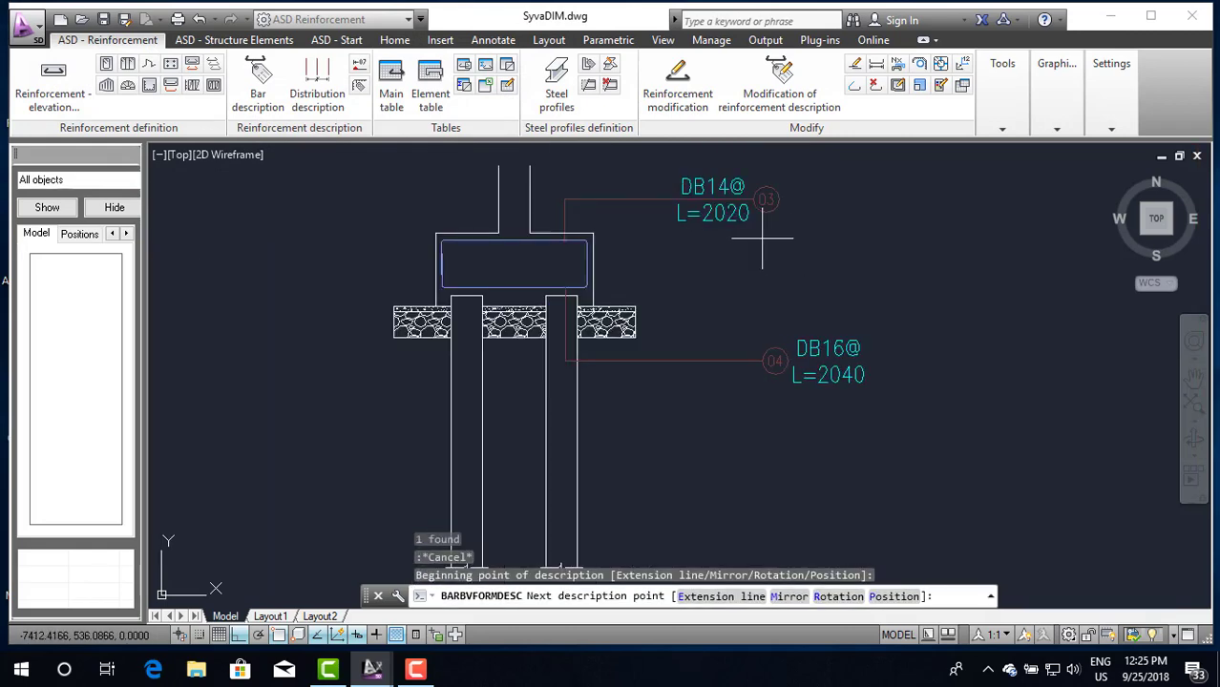
{"action": "left_click", "coordinate": [752, 363]}
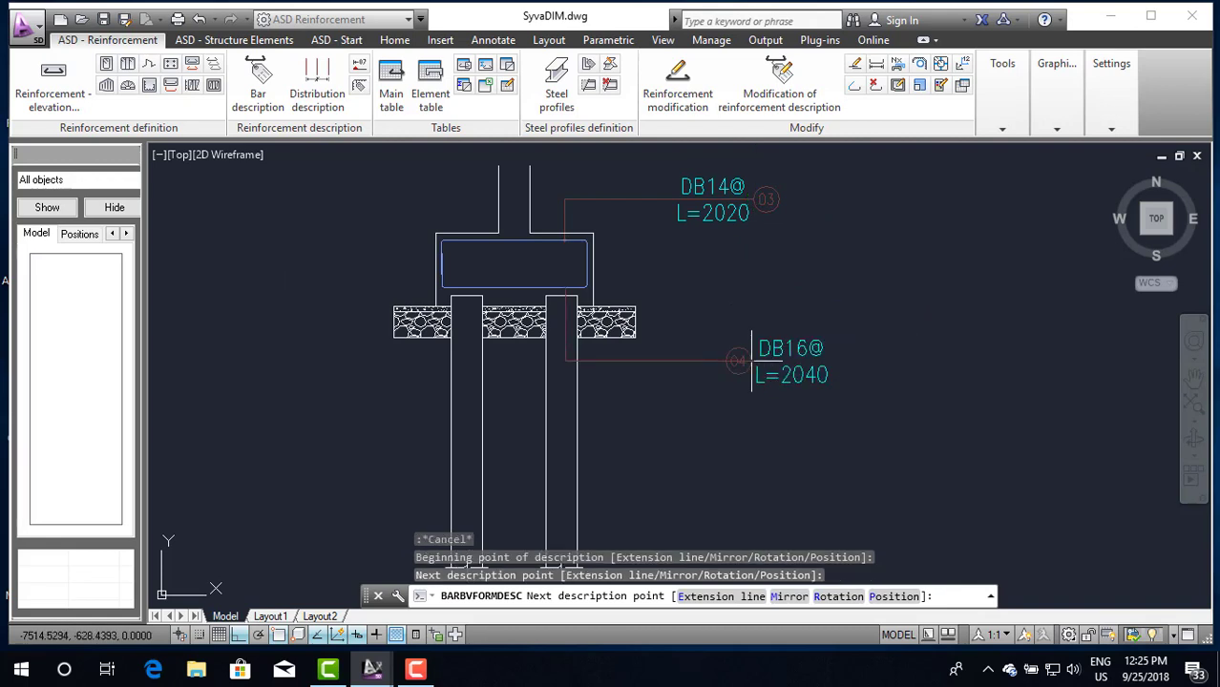
{"action": "left_click", "coordinate": [779, 349]}
Step: Grip-stretch the DB16@ label left so it sits below the DB14@ label
{"action": "left_click", "coordinate": [813, 349]}
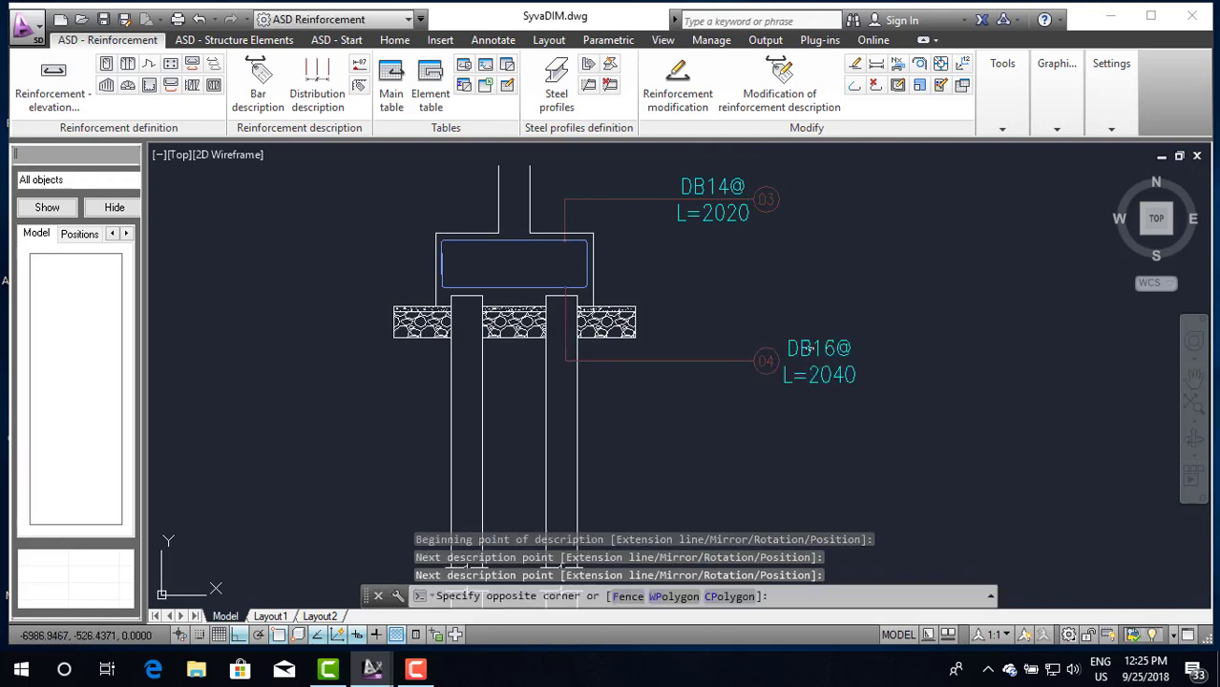
{"action": "left_click", "coordinate": [799, 351]}
{"action": "left_click", "coordinate": [778, 355]}
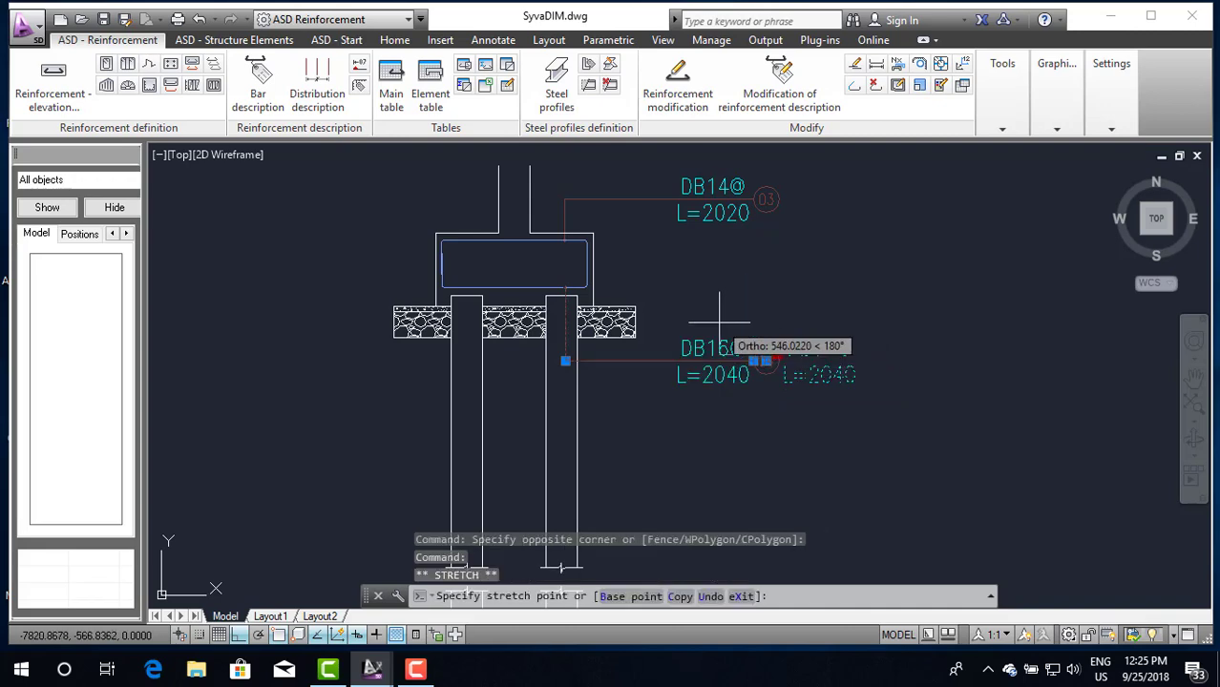
{"action": "left_click", "coordinate": [767, 361]}
{"action": "left_click", "coordinate": [761, 361]}
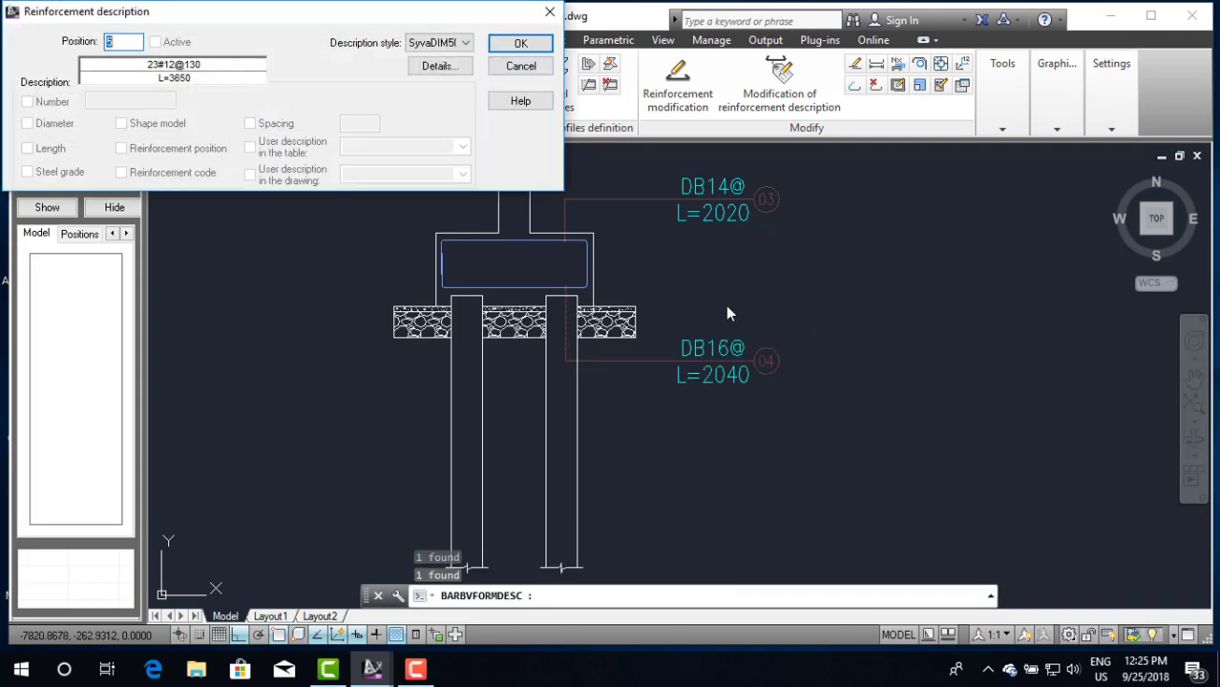
{"action": "left_click", "coordinate": [549, 11]}
{"action": "scroll", "coordinate": [768, 262], "scroll_direction": "down", "scroll_amount": 1}
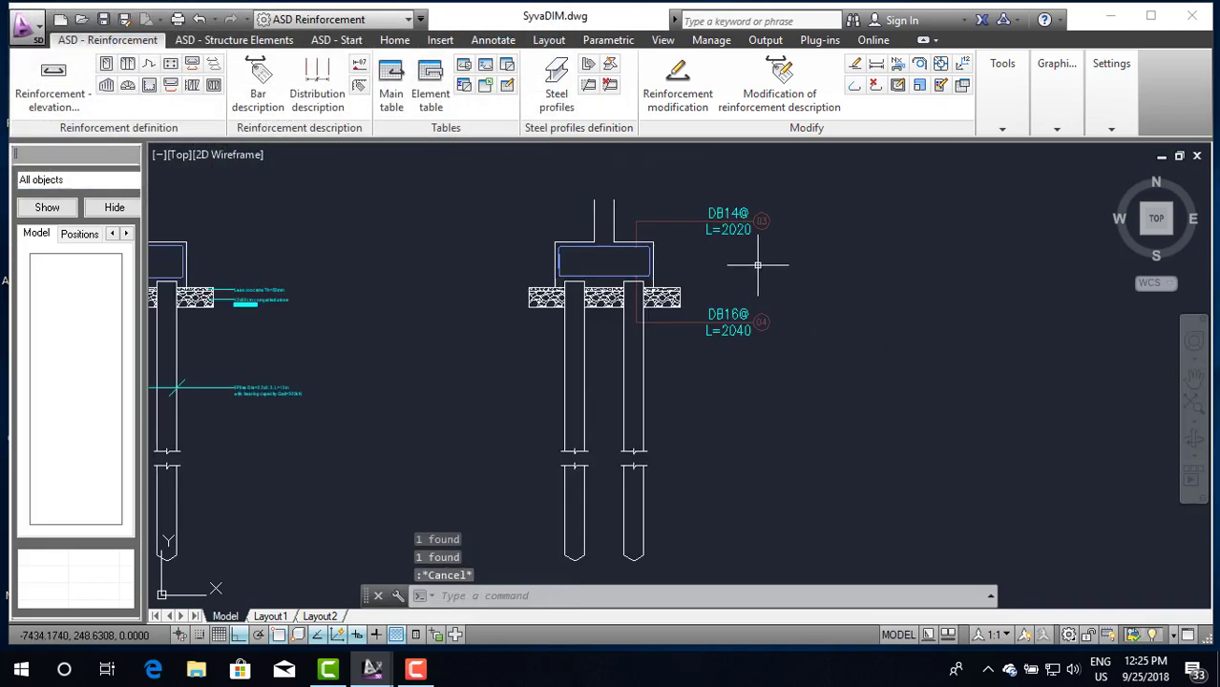
{"action": "scroll", "coordinate": [766, 282], "scroll_direction": "down", "scroll_amount": 1}
{"action": "scroll", "coordinate": [587, 290], "scroll_direction": "up", "scroll_amount": 2}
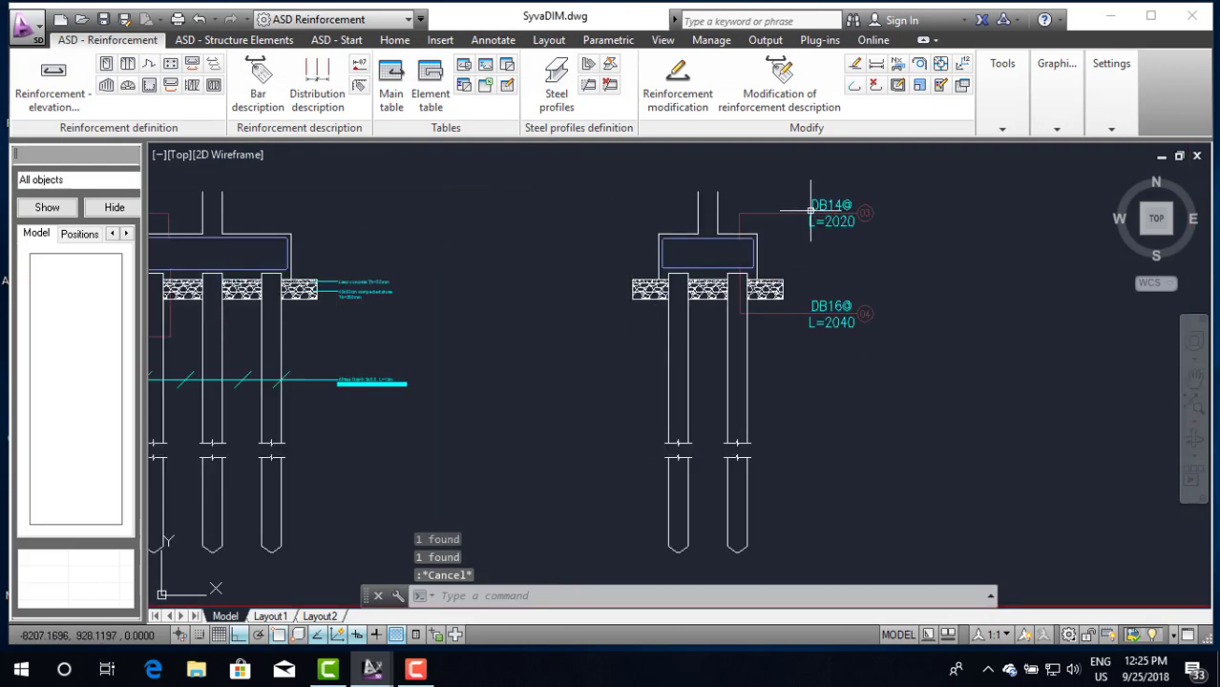
{"action": "scroll", "coordinate": [811, 211], "scroll_direction": "up", "scroll_amount": 2}
{"action": "scroll", "coordinate": [833, 255], "scroll_direction": "down", "scroll_amount": 1}
{"action": "scroll", "coordinate": [823, 267], "scroll_direction": "down", "scroll_amount": 1}
{"action": "scroll", "coordinate": [420, 291], "scroll_direction": "up", "scroll_amount": 2}
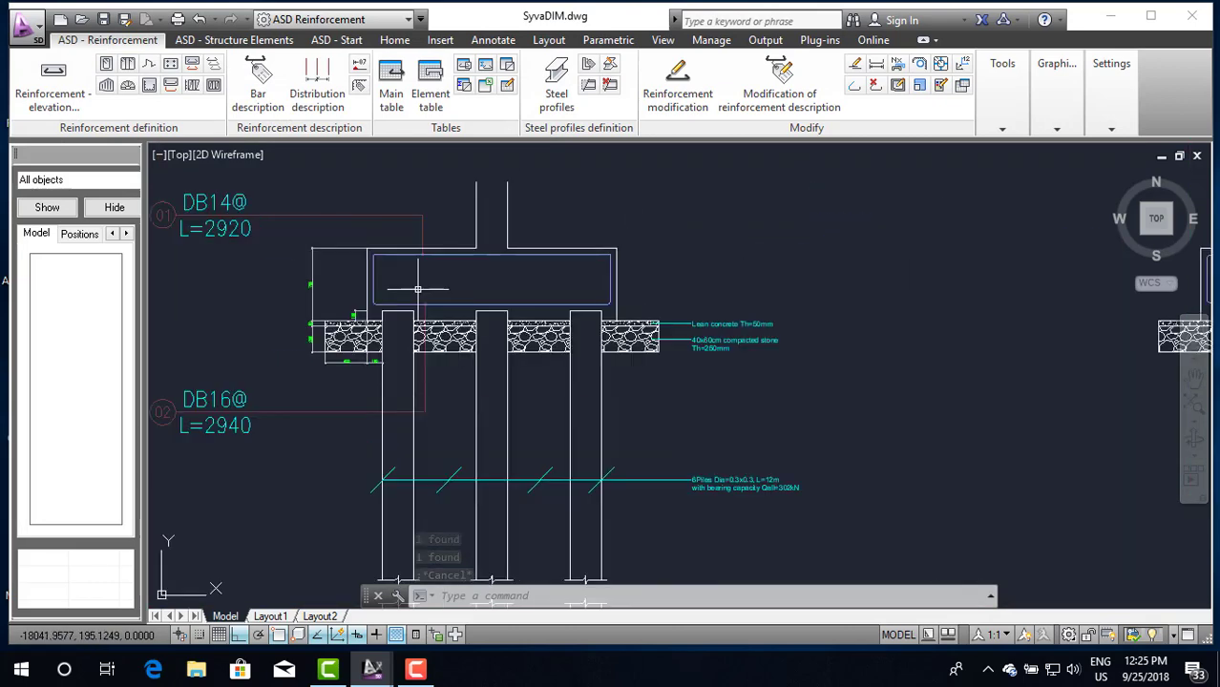
{"action": "scroll", "coordinate": [453, 281], "scroll_direction": "down", "scroll_amount": 1}
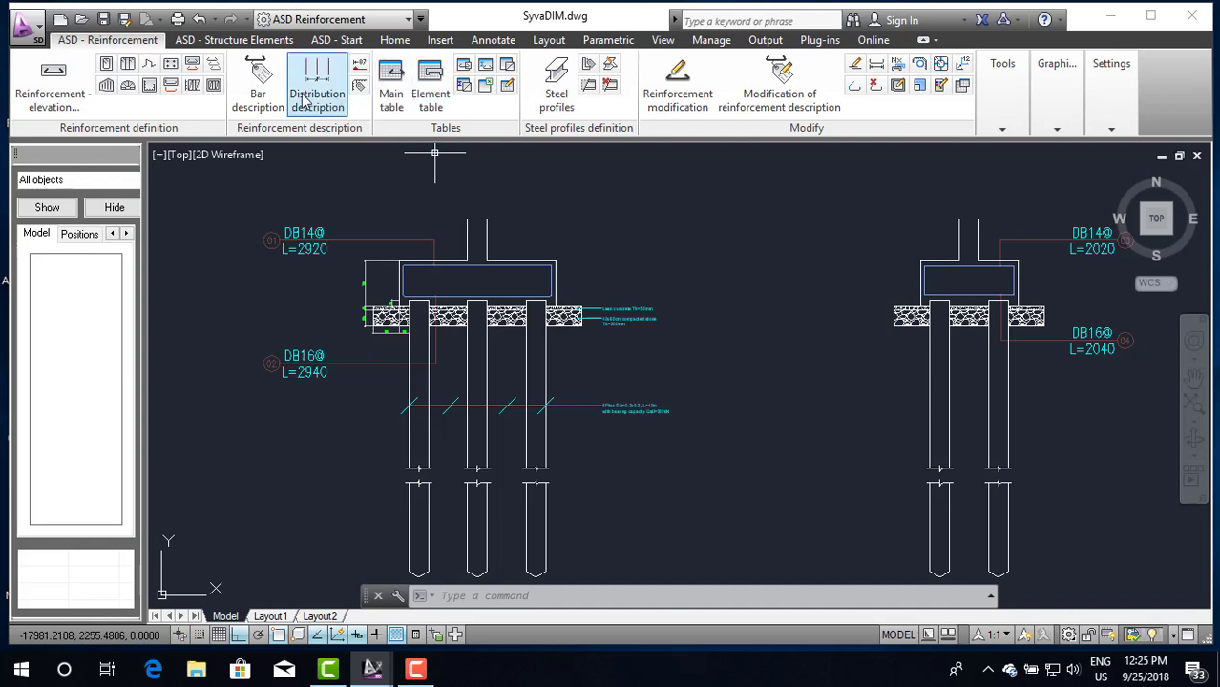
Step: Start a point distribution of the right cap's bar along the bottom bar segment
{"action": "left_click", "coordinate": [153, 64]}
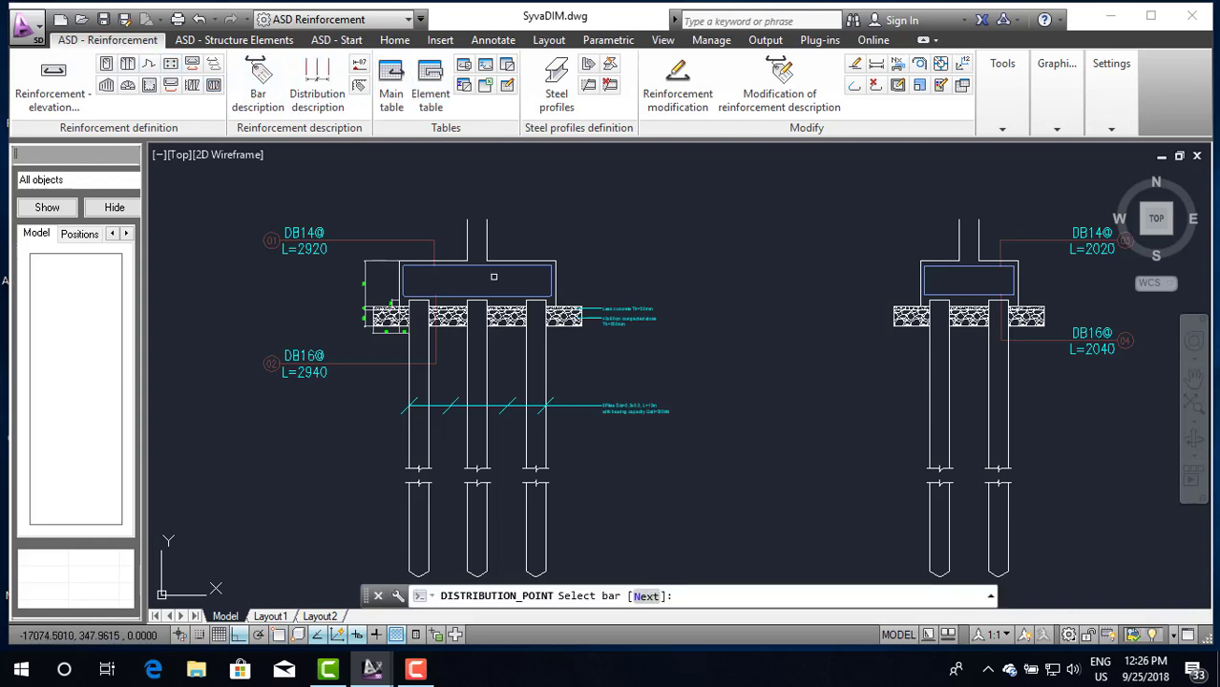
{"action": "scroll", "coordinate": [993, 271], "scroll_direction": "up", "scroll_amount": 4}
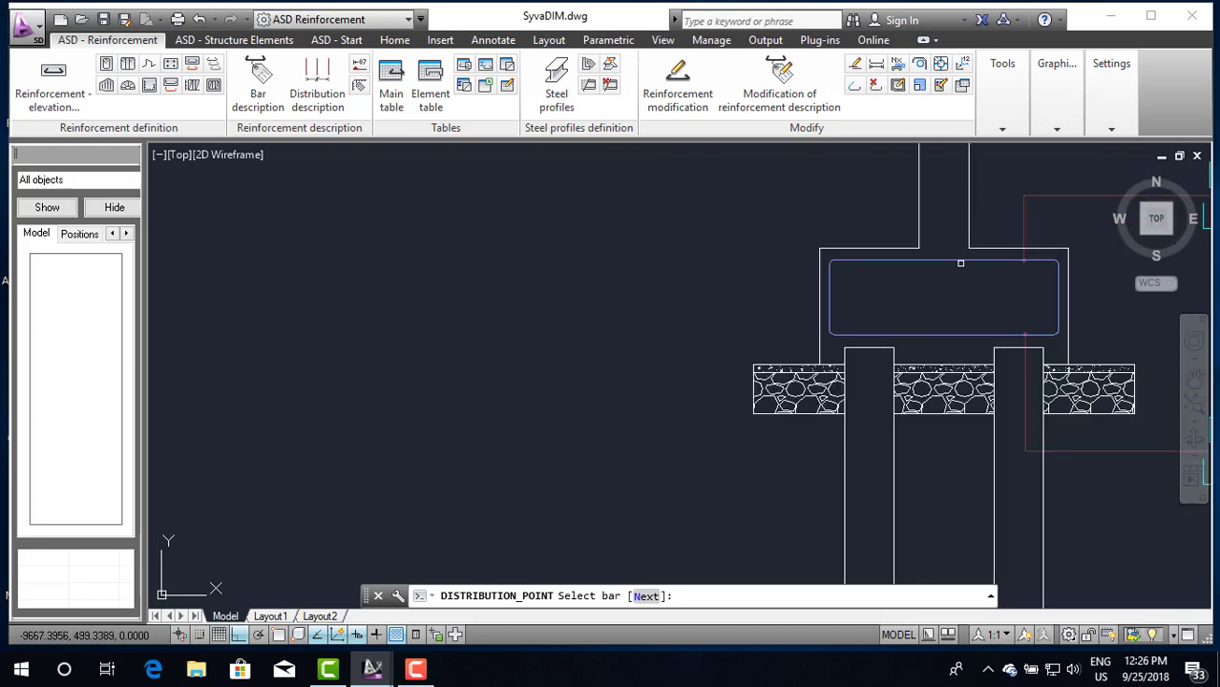
{"action": "left_click", "coordinate": [966, 334]}
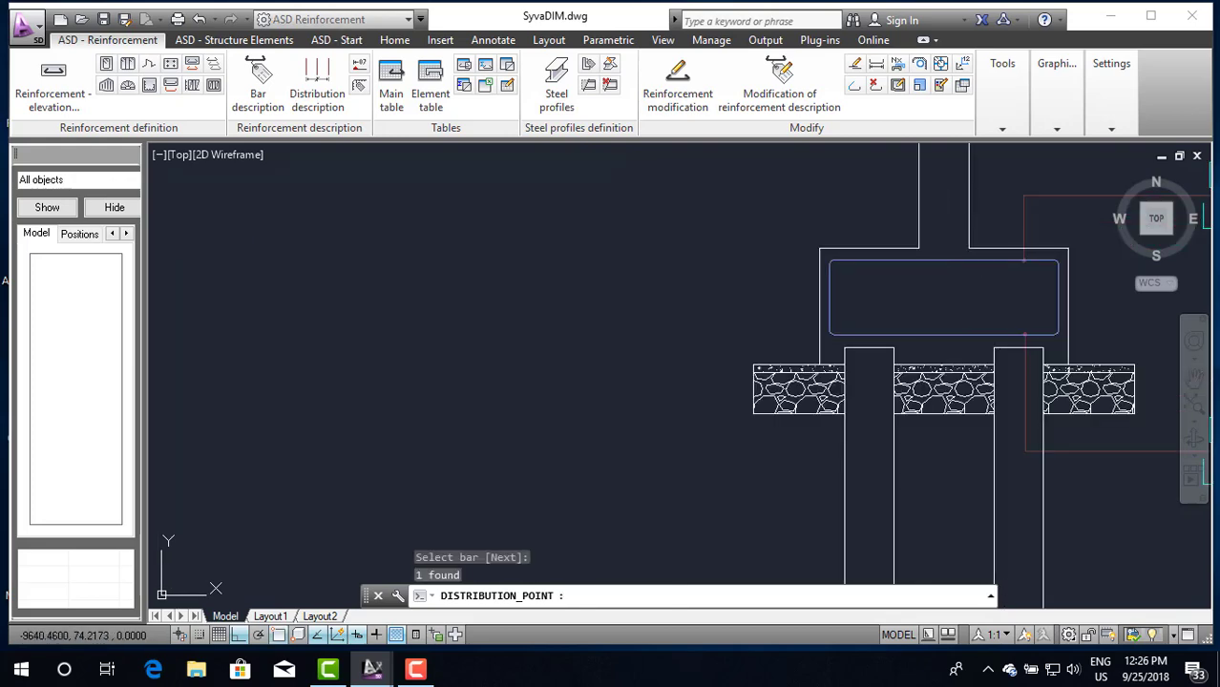
{"action": "left_click", "coordinate": [525, 73]}
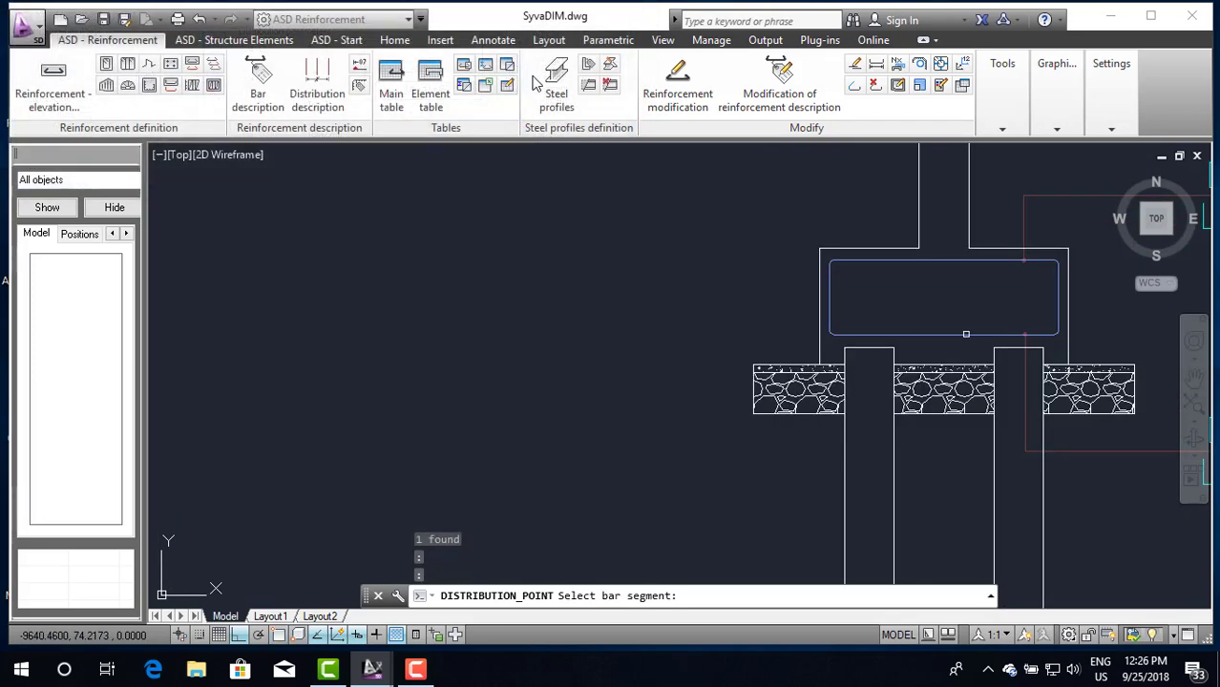
{"action": "scroll", "coordinate": [725, 269], "scroll_direction": "down", "scroll_amount": 5}
{"action": "scroll", "coordinate": [411, 276], "scroll_direction": "up", "scroll_amount": 4}
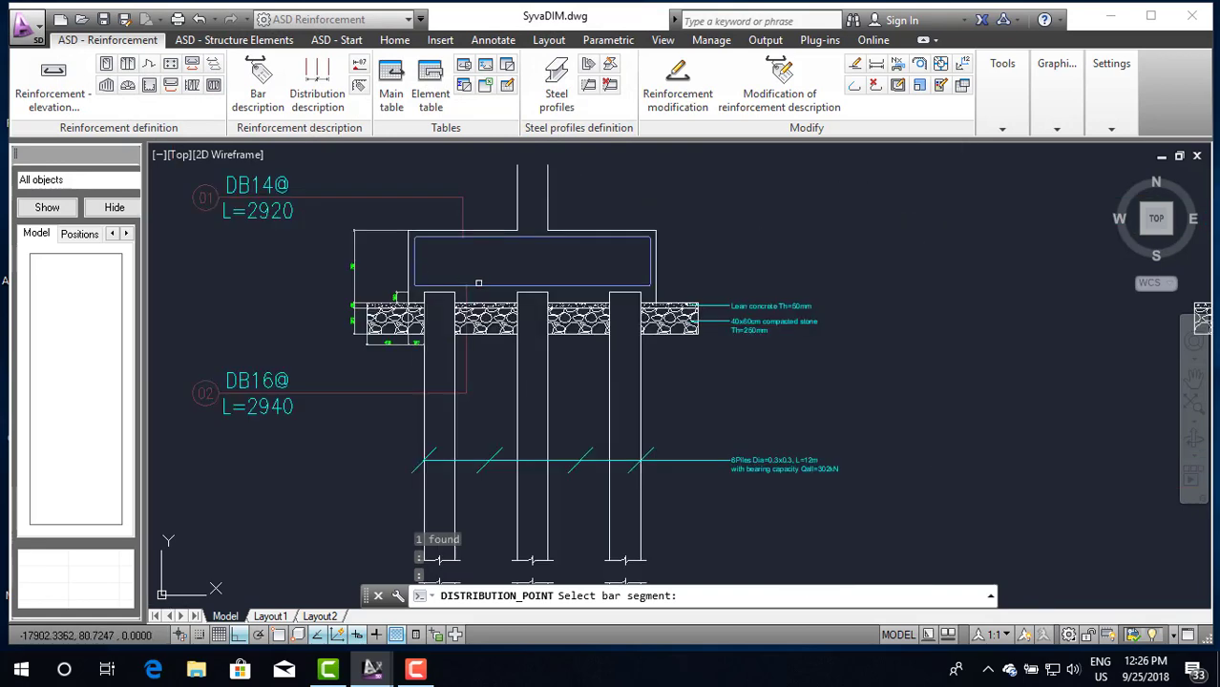
{"action": "left_click", "coordinate": [489, 286]}
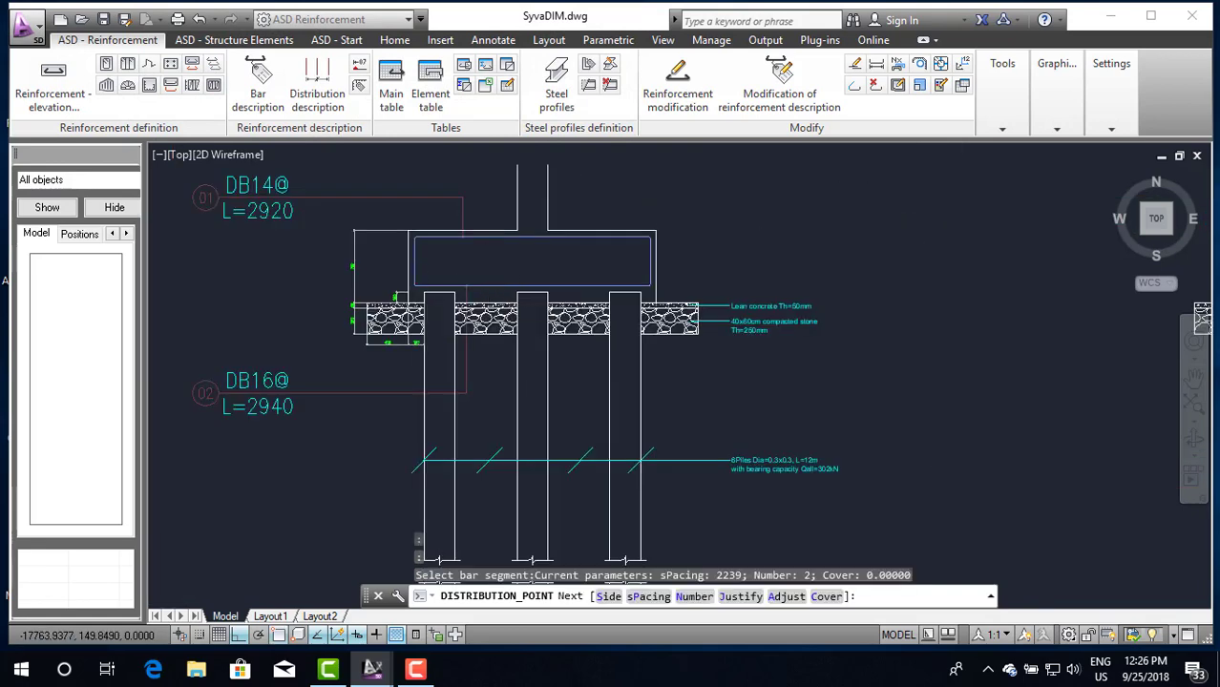
{"action": "scroll", "coordinate": [488, 286], "scroll_direction": "up", "scroll_amount": 5}
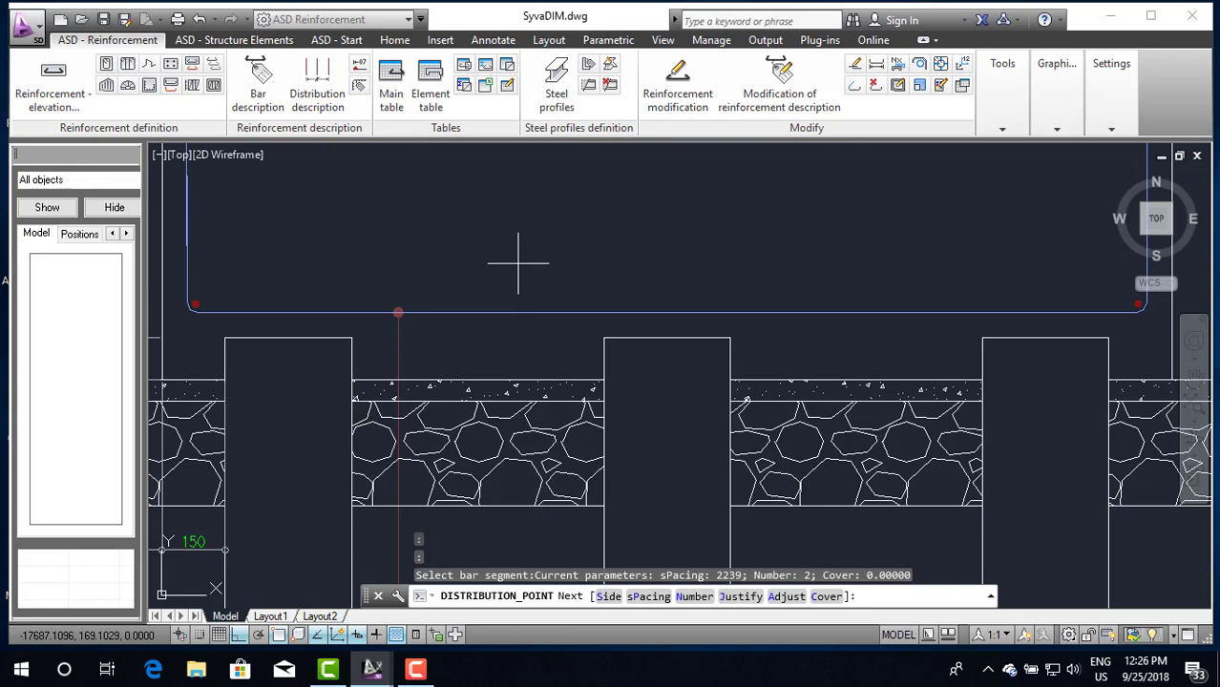
Step: Set 130 mm spacing and distribute 18 DB16 bars along the cap bottom
{"action": "right_click", "coordinate": [518, 262]}
{"action": "left_click", "coordinate": [594, 362]}
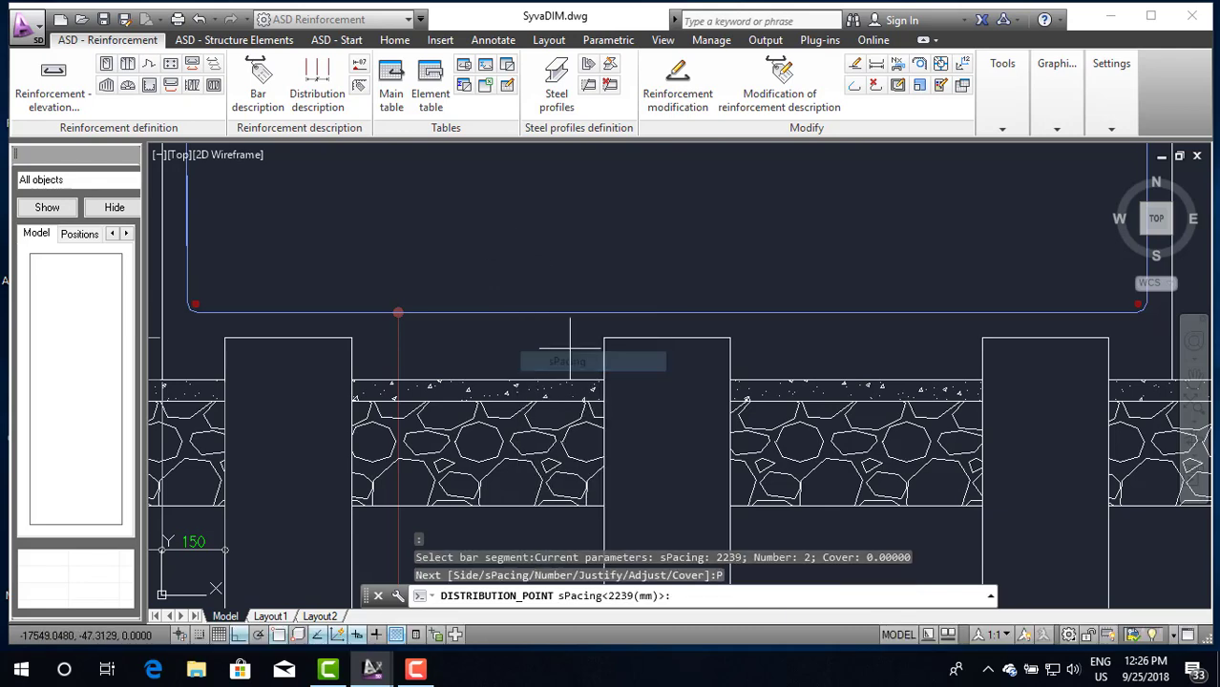
{"action": "scroll", "coordinate": [570, 349], "scroll_direction": "down", "scroll_amount": 2}
{"action": "scroll", "coordinate": [558, 325], "scroll_direction": "down", "scroll_amount": 2}
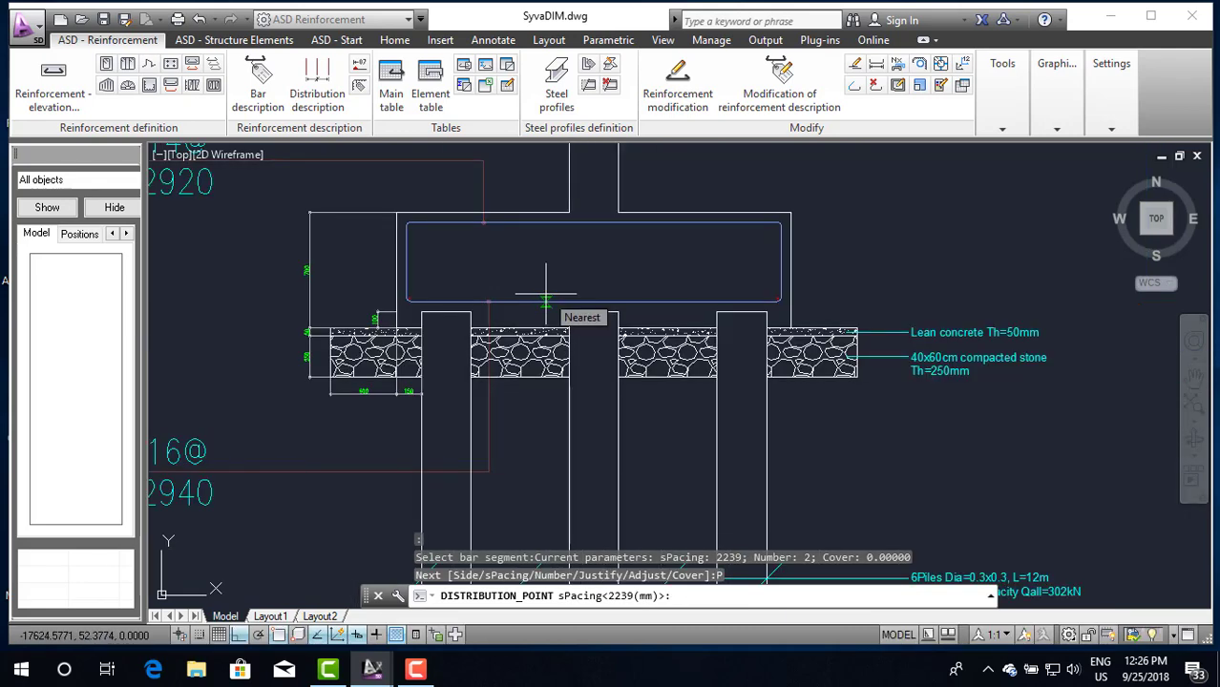
{"action": "type", "text": "130"}
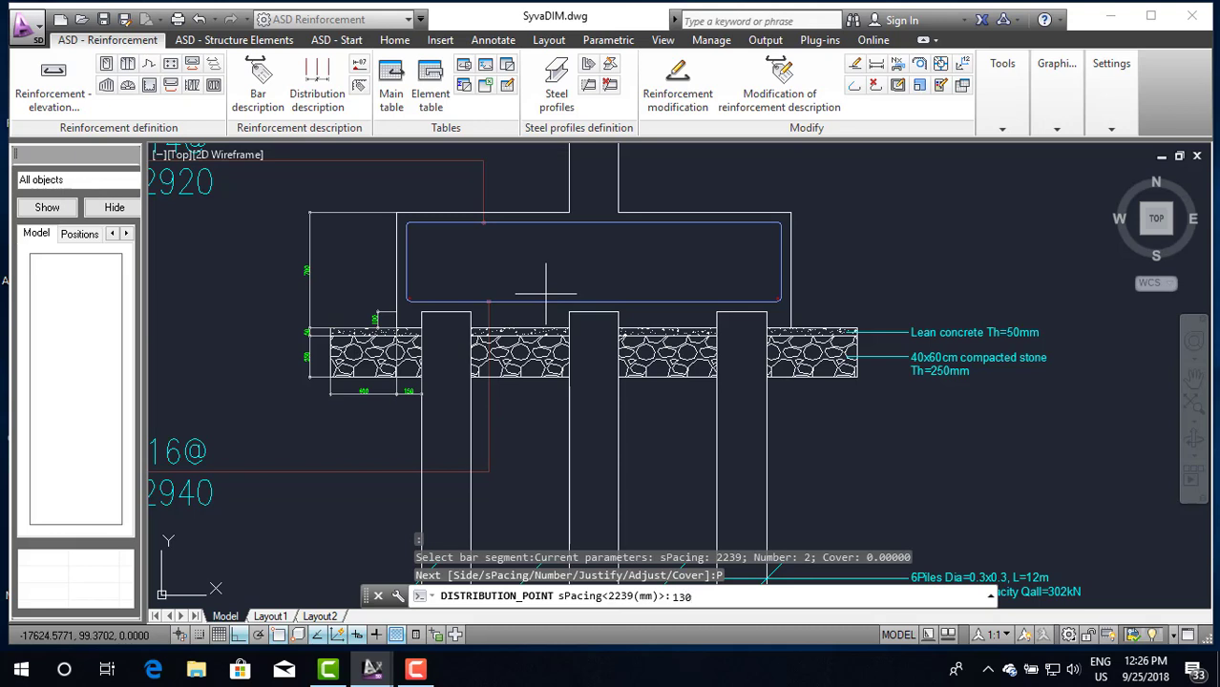
{"action": "key", "text": "Return"}
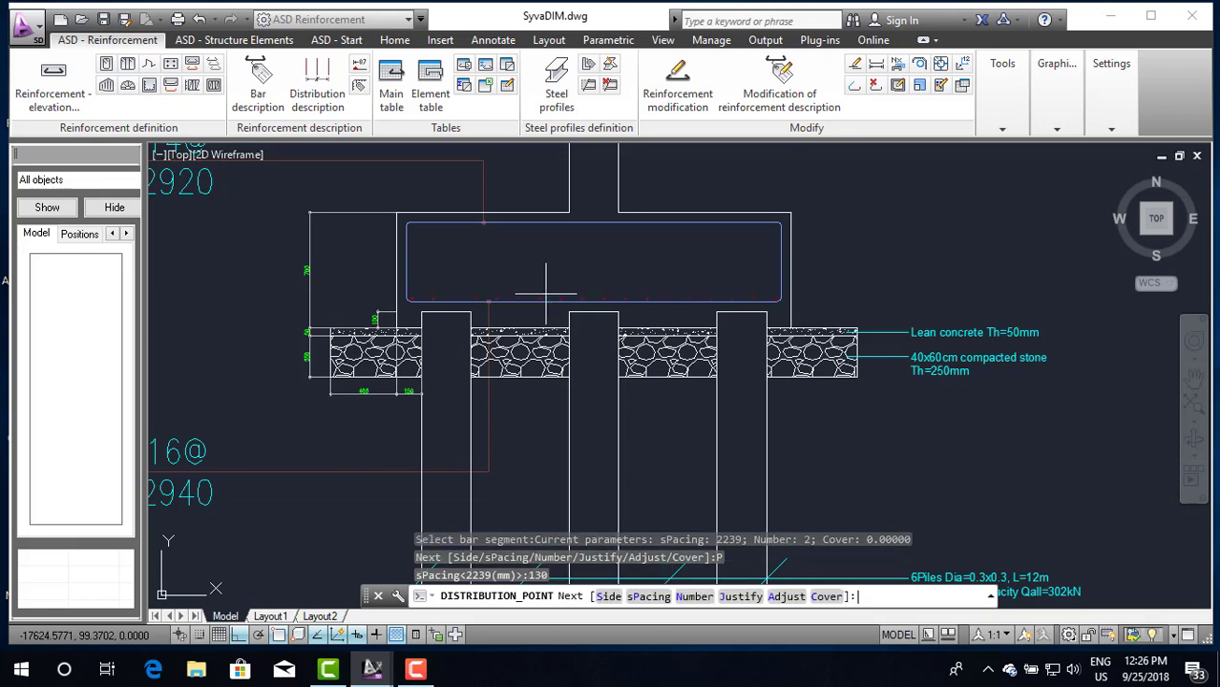
{"action": "scroll", "coordinate": [558, 296], "scroll_direction": "up", "scroll_amount": 2}
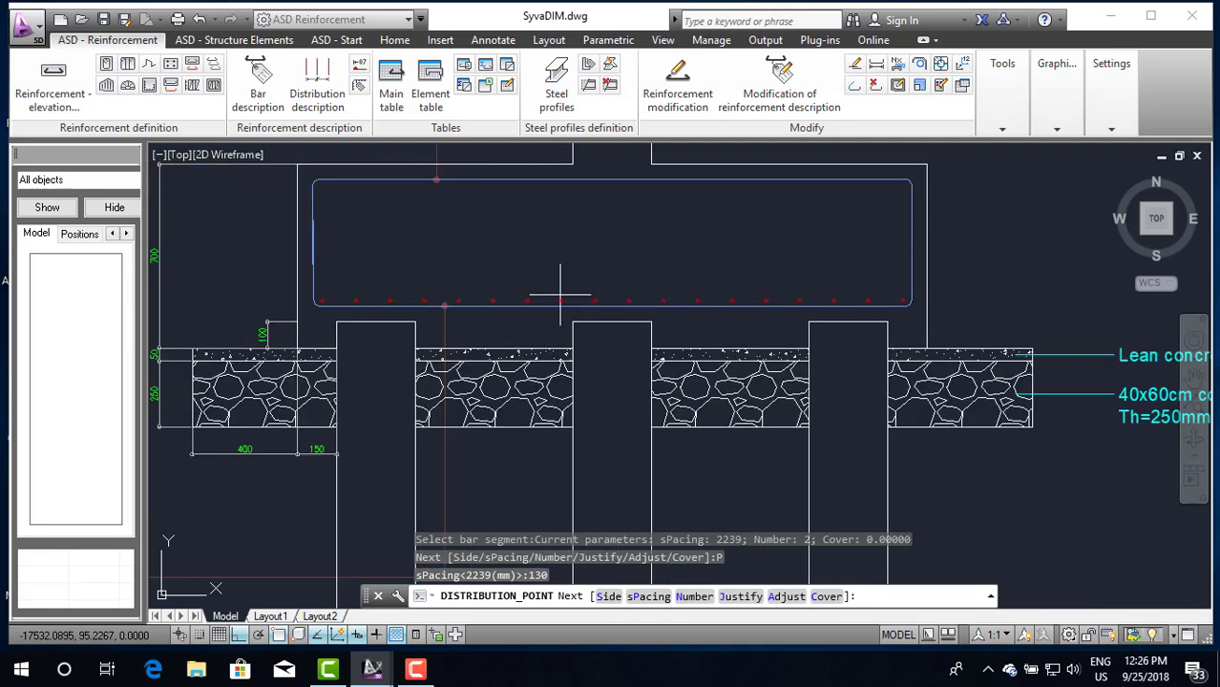
{"action": "key", "text": "Return"}
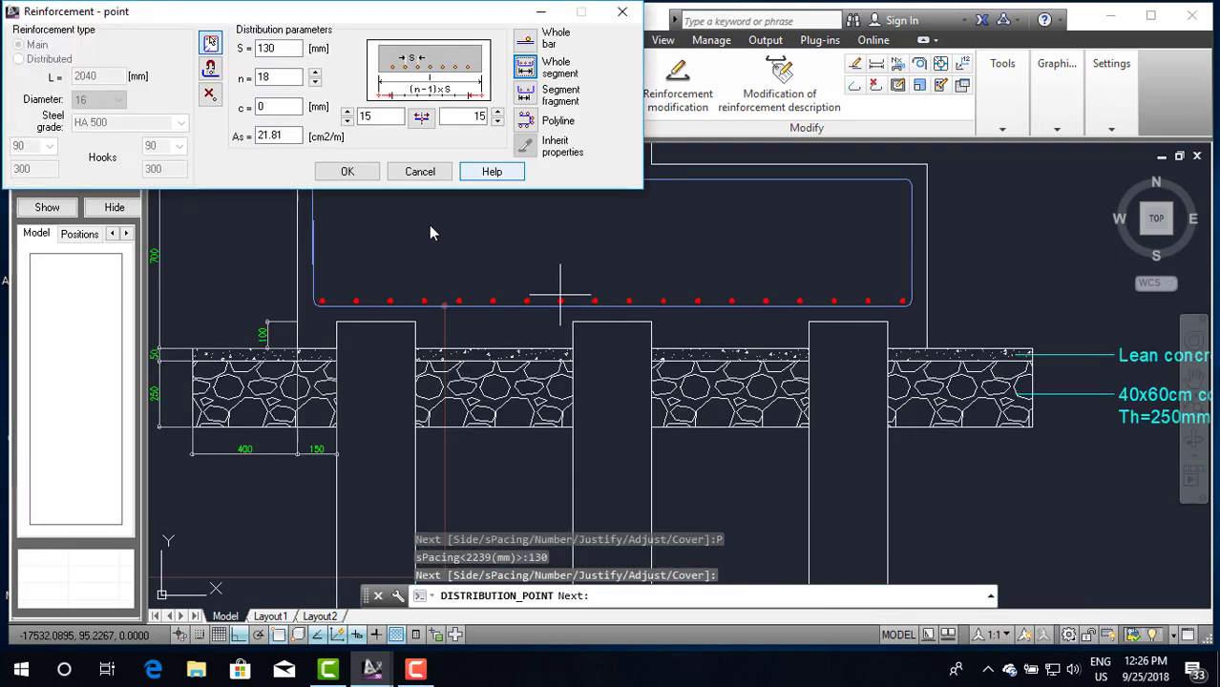
{"action": "left_click", "coordinate": [360, 180]}
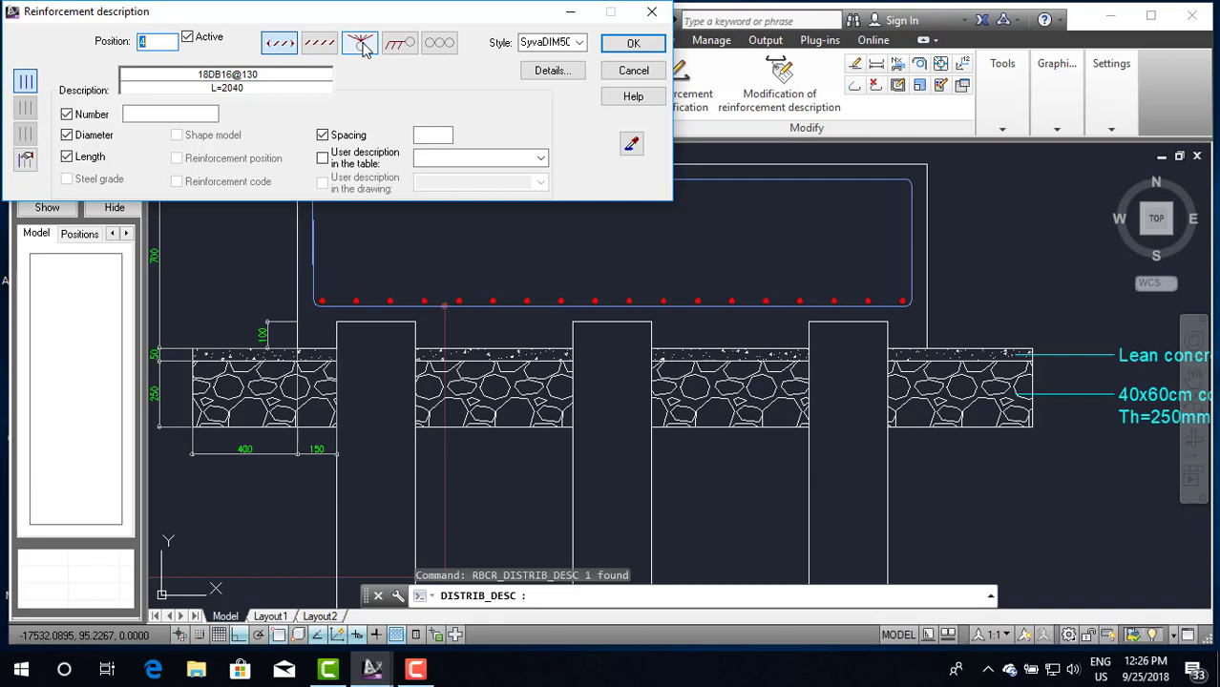
Step: Give the position 04 label (18DB16@130 L=2040) the style with leaders to each bar
{"action": "left_click", "coordinate": [361, 44]}
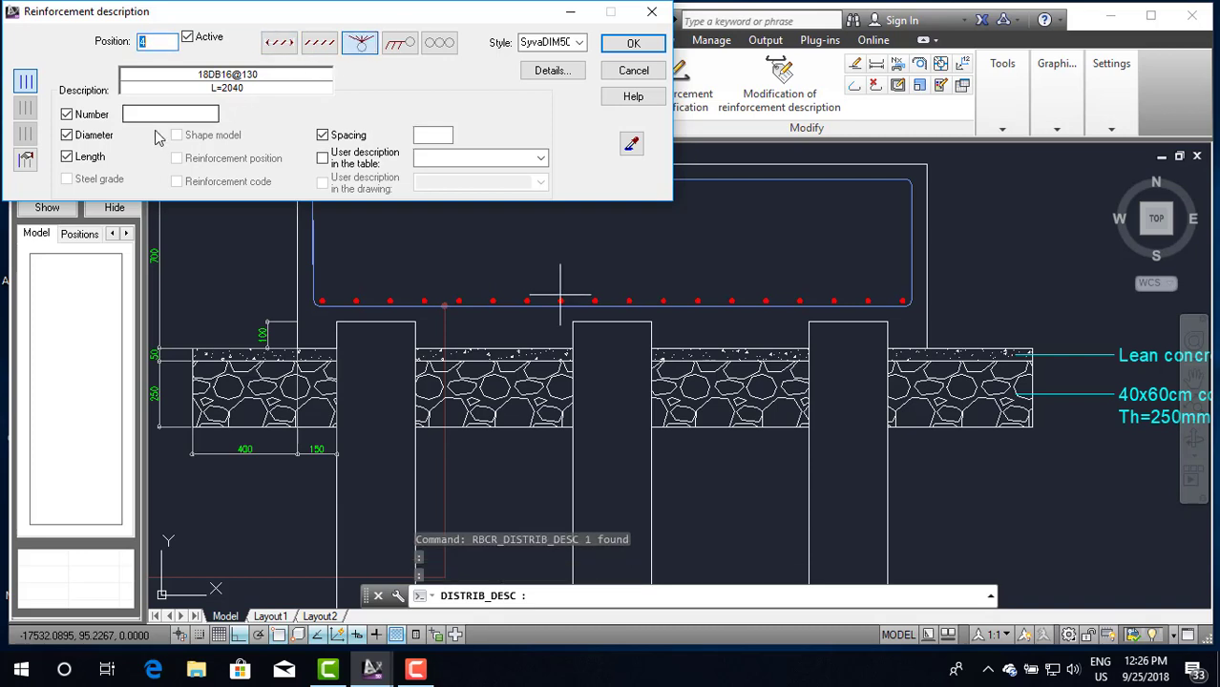
{"action": "left_click", "coordinate": [633, 44]}
Step: Pick three bottom bar dots near the right pile for the 04 label's fanned leaders
{"action": "scroll", "coordinate": [611, 280], "scroll_direction": "down", "scroll_amount": 4}
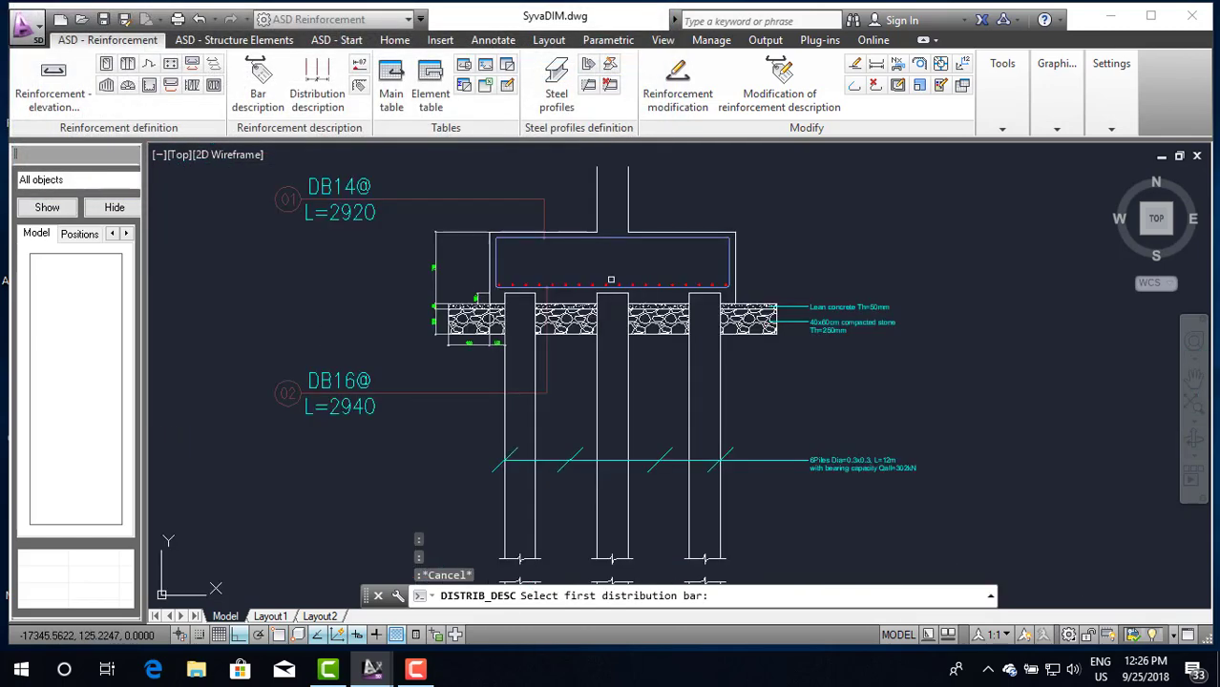
{"action": "scroll", "coordinate": [680, 268], "scroll_direction": "down", "scroll_amount": 3}
{"action": "scroll", "coordinate": [668, 271], "scroll_direction": "up", "scroll_amount": 3}
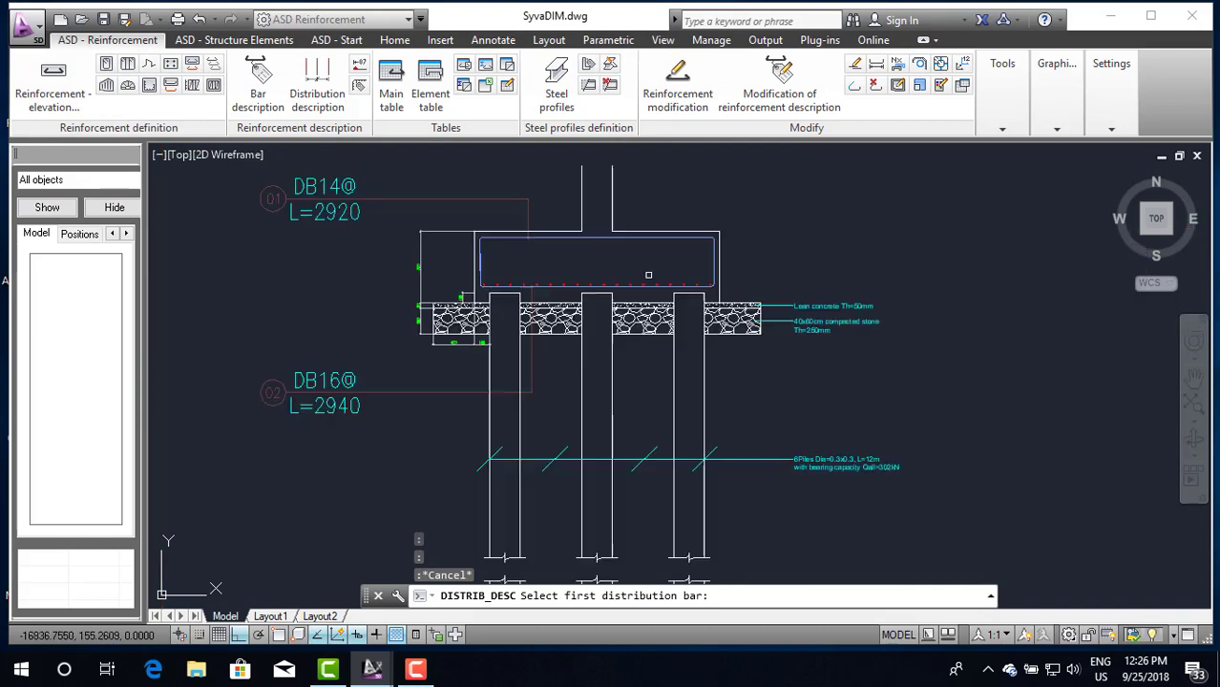
{"action": "scroll", "coordinate": [659, 271], "scroll_direction": "up", "scroll_amount": 2}
{"action": "scroll", "coordinate": [656, 271], "scroll_direction": "down", "scroll_amount": 2}
{"action": "scroll", "coordinate": [656, 271], "scroll_direction": "up", "scroll_amount": 4}
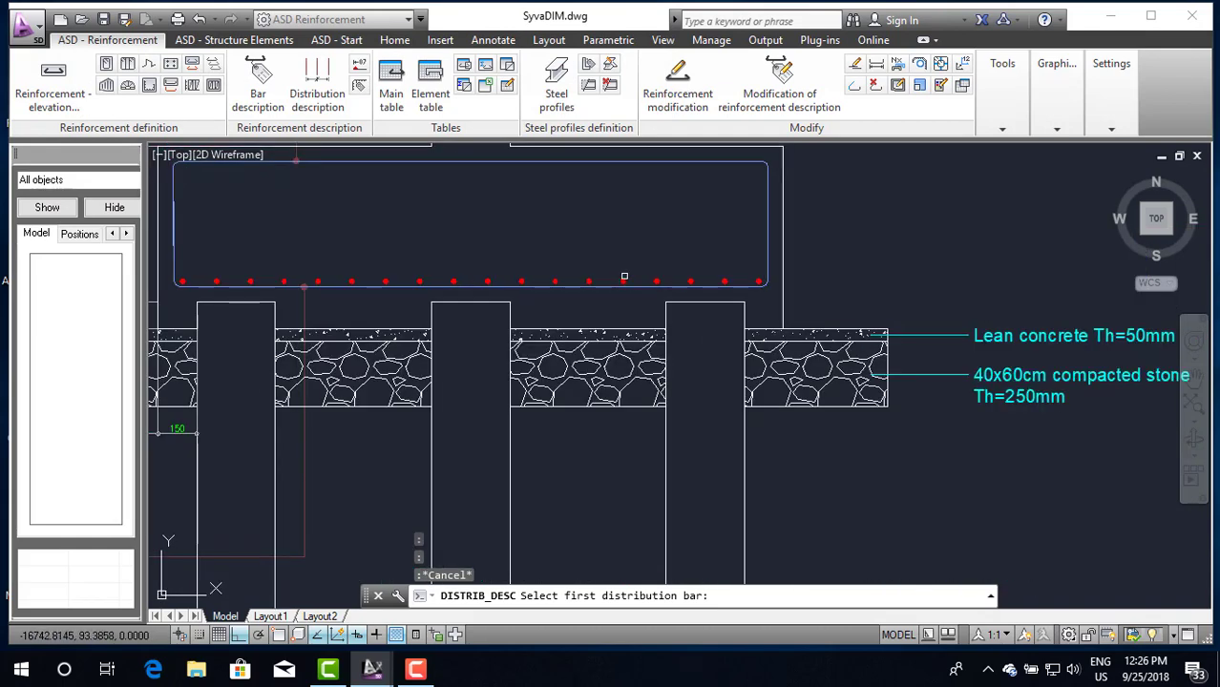
{"action": "left_click", "coordinate": [622, 280]}
{"action": "left_click", "coordinate": [659, 281]}
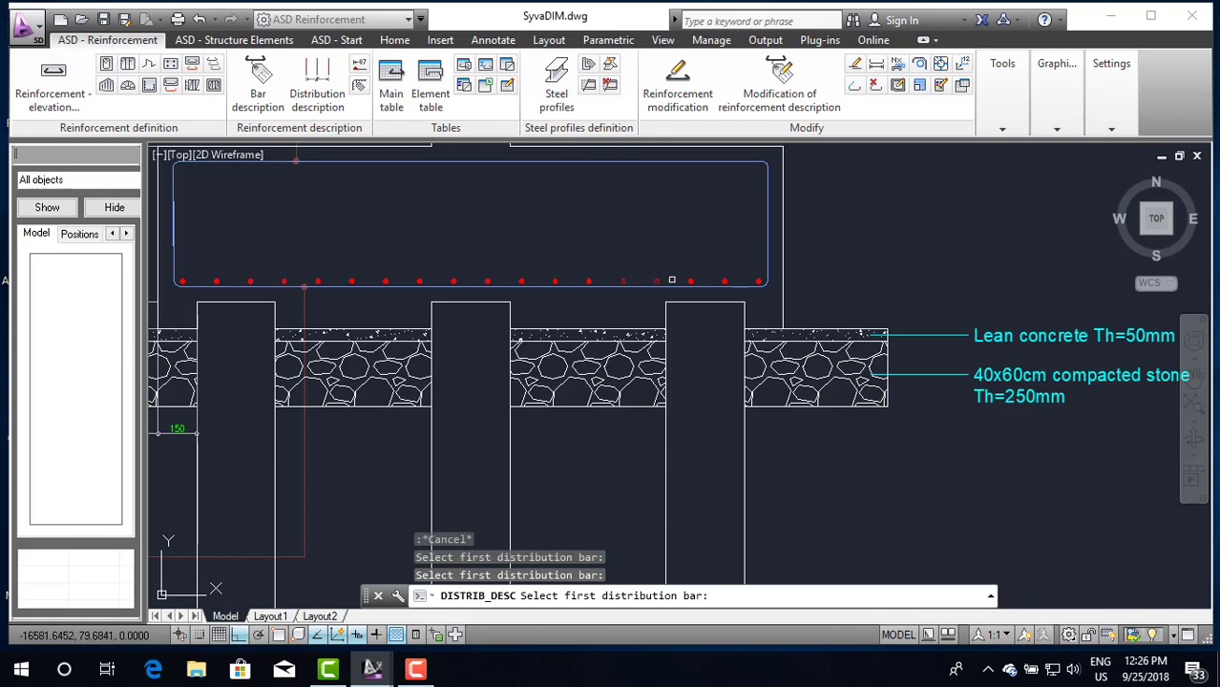
{"action": "left_click", "coordinate": [691, 278]}
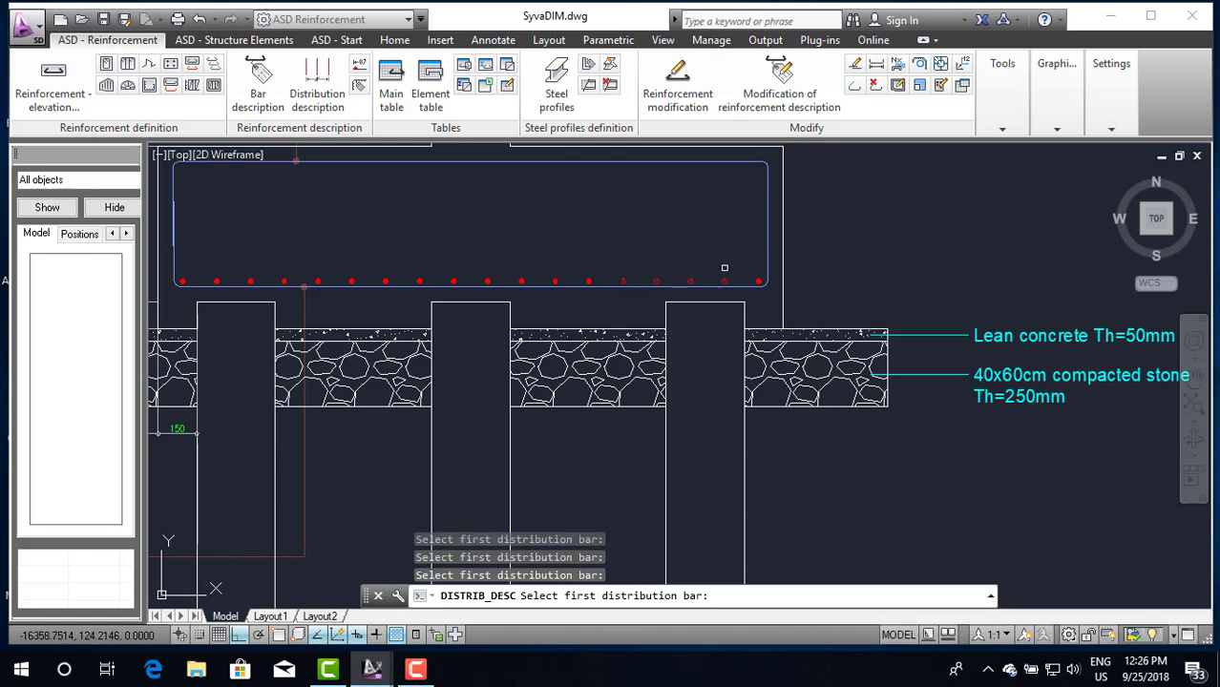
{"action": "key", "text": "Return"}
{"action": "scroll", "coordinate": [697, 296], "scroll_direction": "down", "scroll_amount": 4}
{"action": "scroll", "coordinate": [735, 363], "scroll_direction": "up", "scroll_amount": 2}
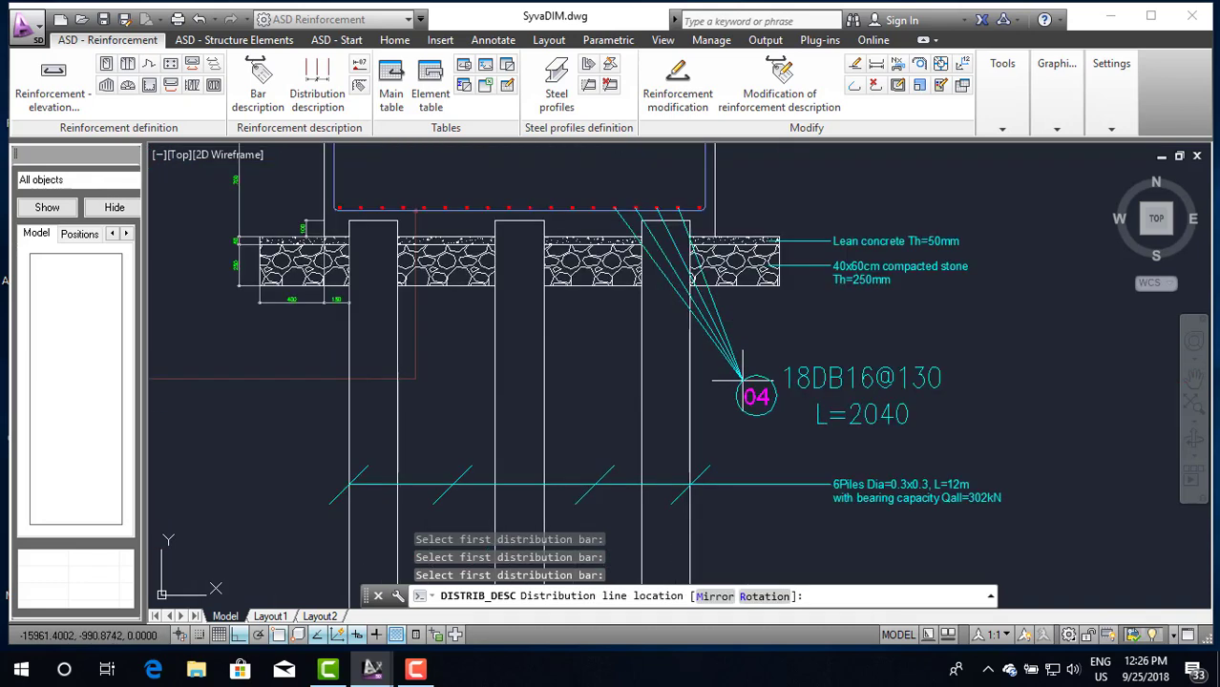
{"action": "scroll", "coordinate": [743, 380], "scroll_direction": "up", "scroll_amount": 2}
{"action": "scroll", "coordinate": [635, 366], "scroll_direction": "down", "scroll_amount": 2}
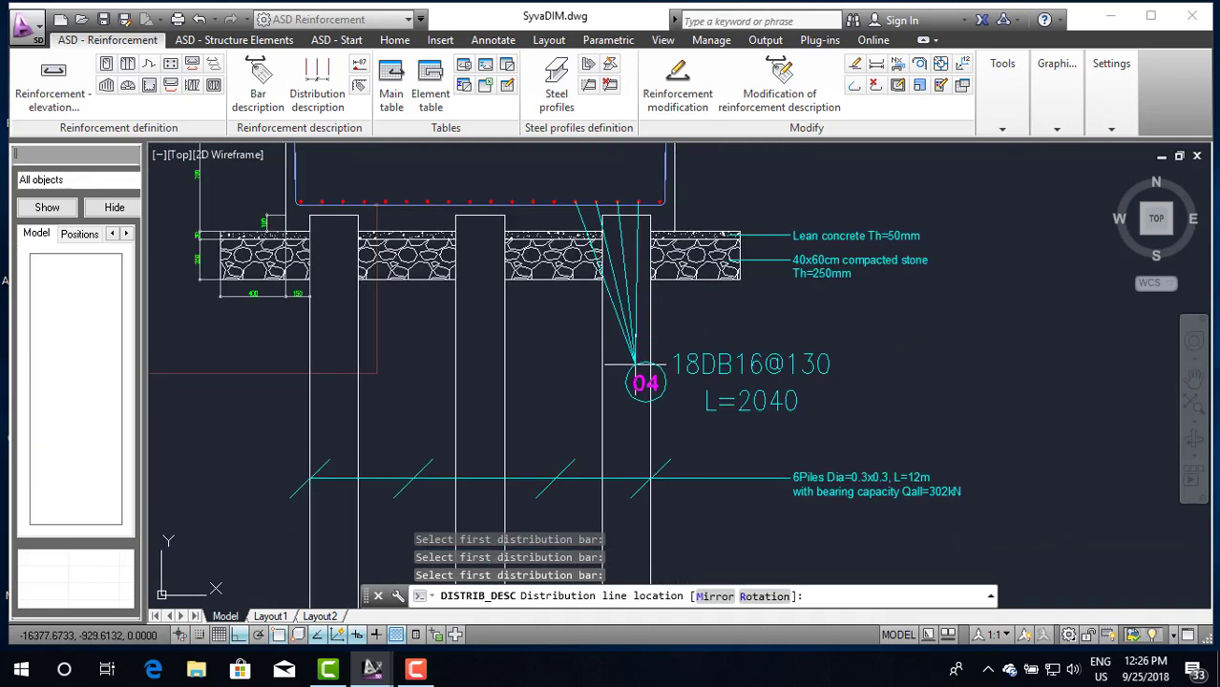
{"action": "scroll", "coordinate": [660, 368], "scroll_direction": "down", "scroll_amount": 2}
{"action": "scroll", "coordinate": [673, 374], "scroll_direction": "down", "scroll_amount": 2}
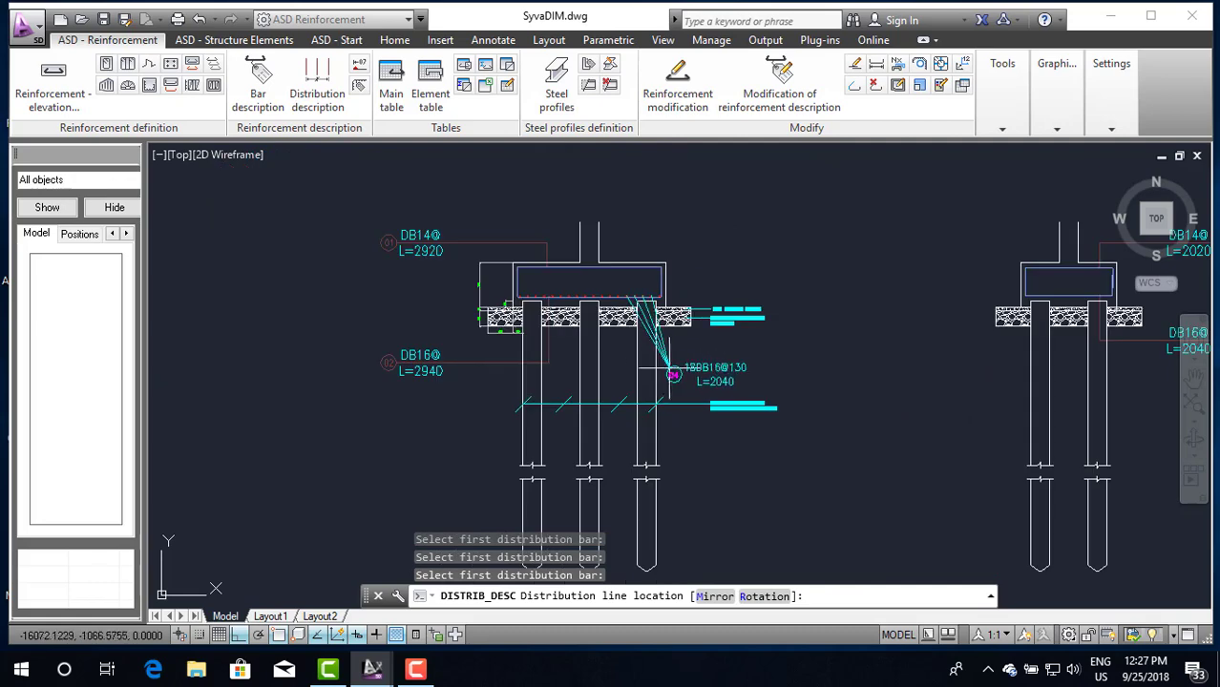
{"action": "scroll", "coordinate": [655, 370], "scroll_direction": "up", "scroll_amount": 2}
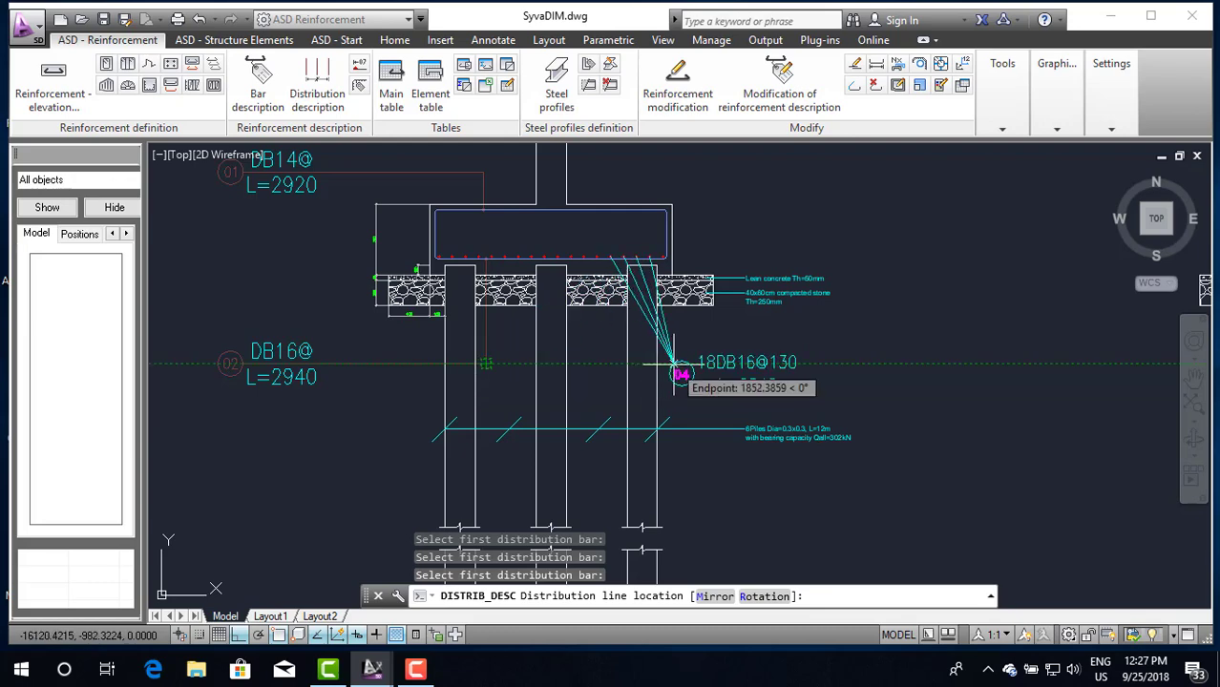
Step: Snap the distribution line end and place the 18DB16@130 L=2040 label beside the pile
{"action": "left_click", "coordinate": [679, 364]}
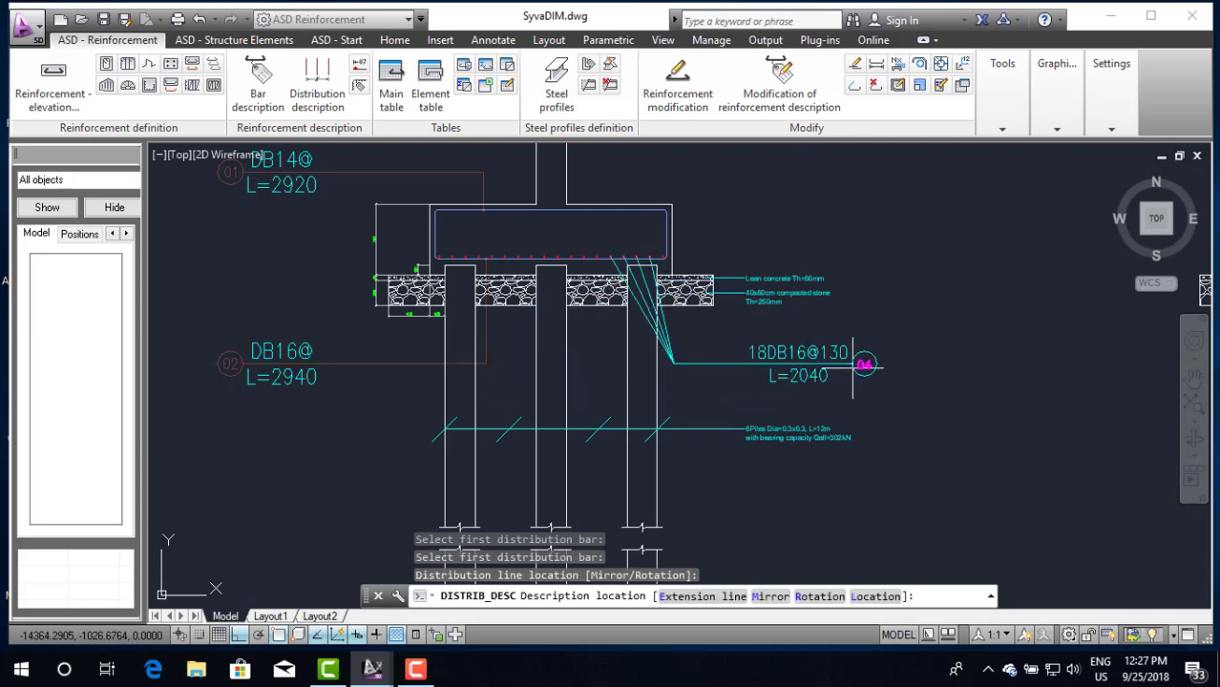
{"action": "scroll", "coordinate": [902, 364], "scroll_direction": "down", "scroll_amount": 2}
{"action": "scroll", "coordinate": [892, 365], "scroll_direction": "down", "scroll_amount": 2}
{"action": "scroll", "coordinate": [883, 366], "scroll_direction": "up", "scroll_amount": 2}
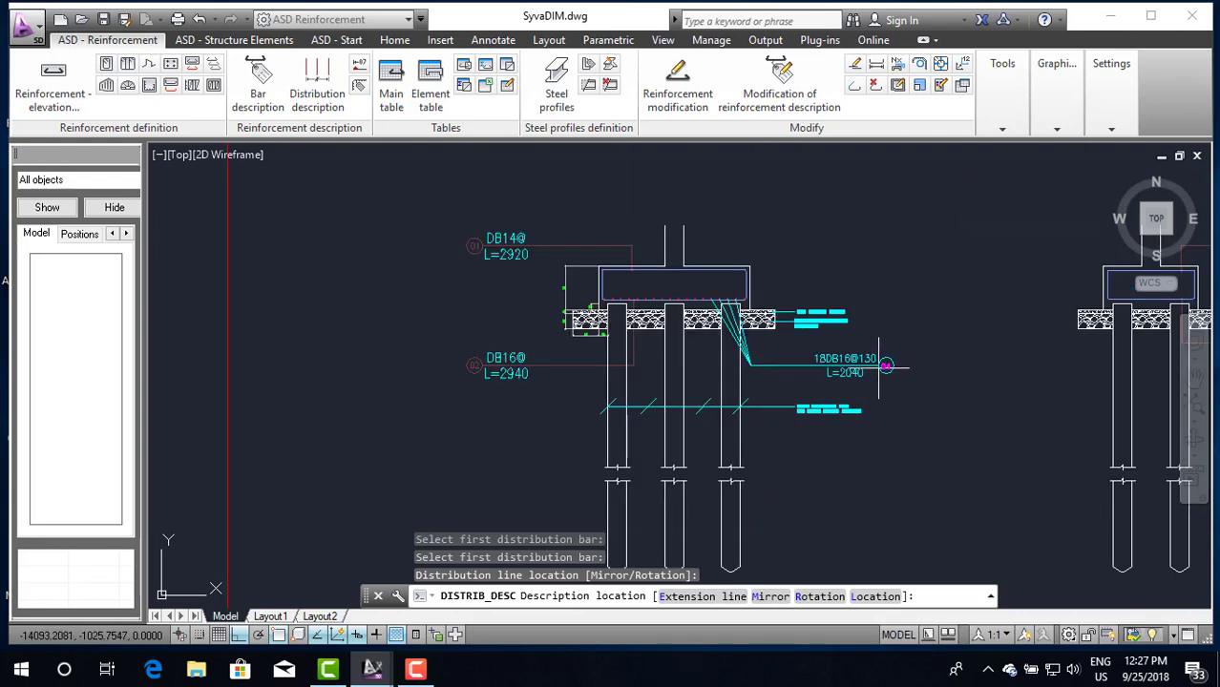
{"action": "scroll", "coordinate": [886, 365], "scroll_direction": "up", "scroll_amount": 2}
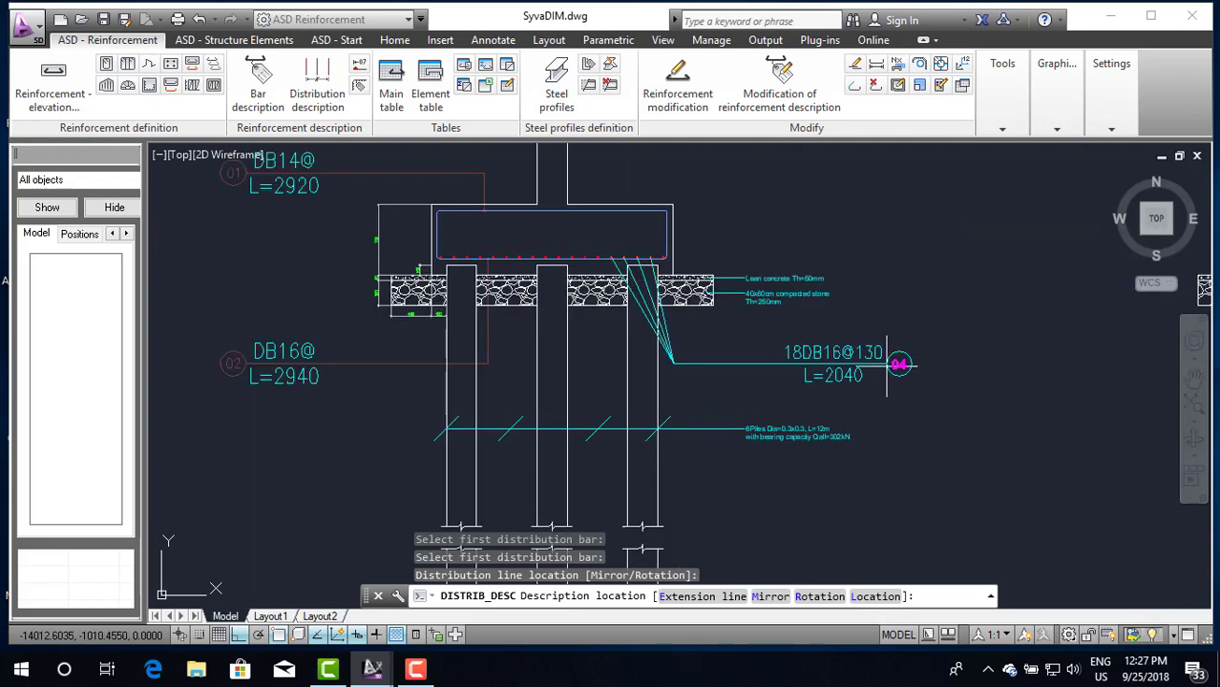
{"action": "key", "text": "Return"}
{"action": "key", "text": "Return"}
{"action": "scroll", "coordinate": [840, 361], "scroll_direction": "up", "scroll_amount": 2}
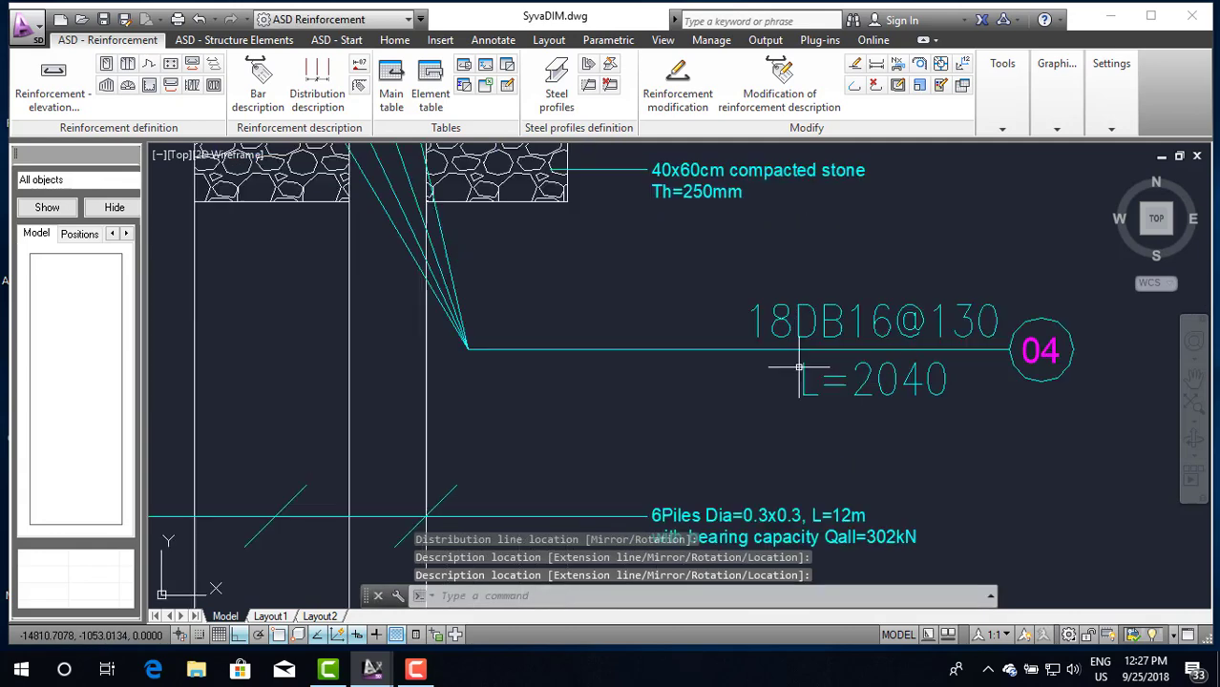
{"action": "scroll", "coordinate": [777, 334], "scroll_direction": "down", "scroll_amount": 2}
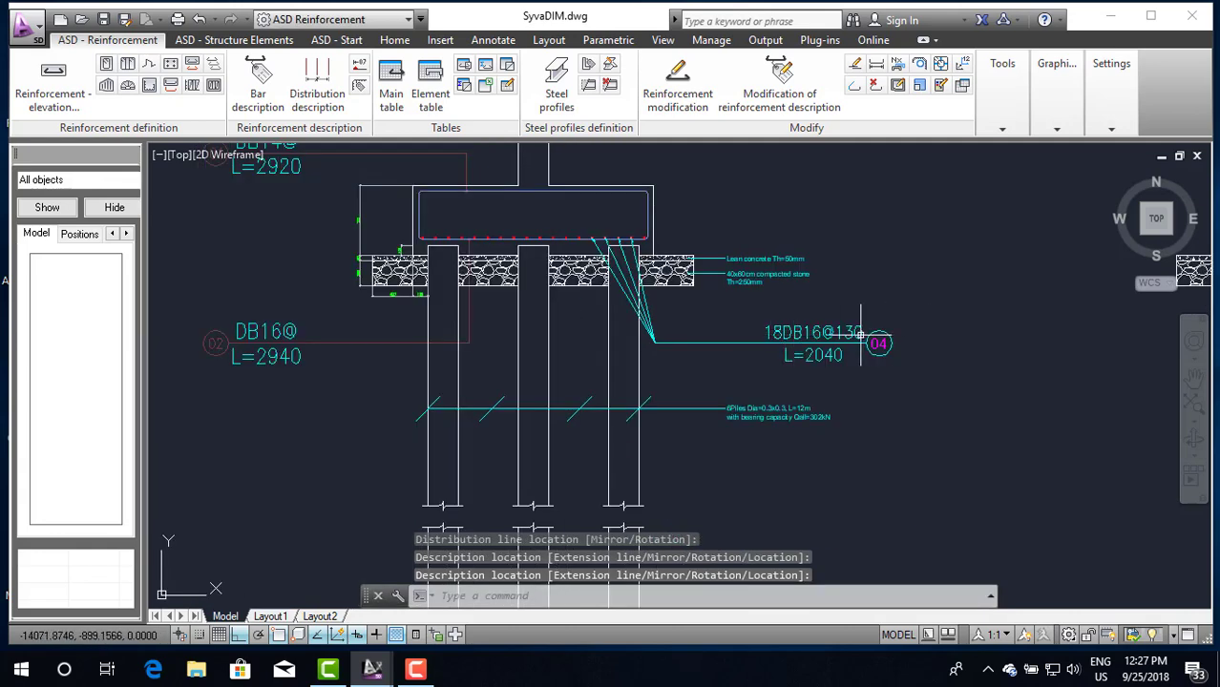
{"action": "scroll", "coordinate": [668, 331], "scroll_direction": "down", "scroll_amount": 2}
{"action": "scroll", "coordinate": [776, 335], "scroll_direction": "up", "scroll_amount": 4}
{"action": "scroll", "coordinate": [769, 329], "scroll_direction": "down", "scroll_amount": 2}
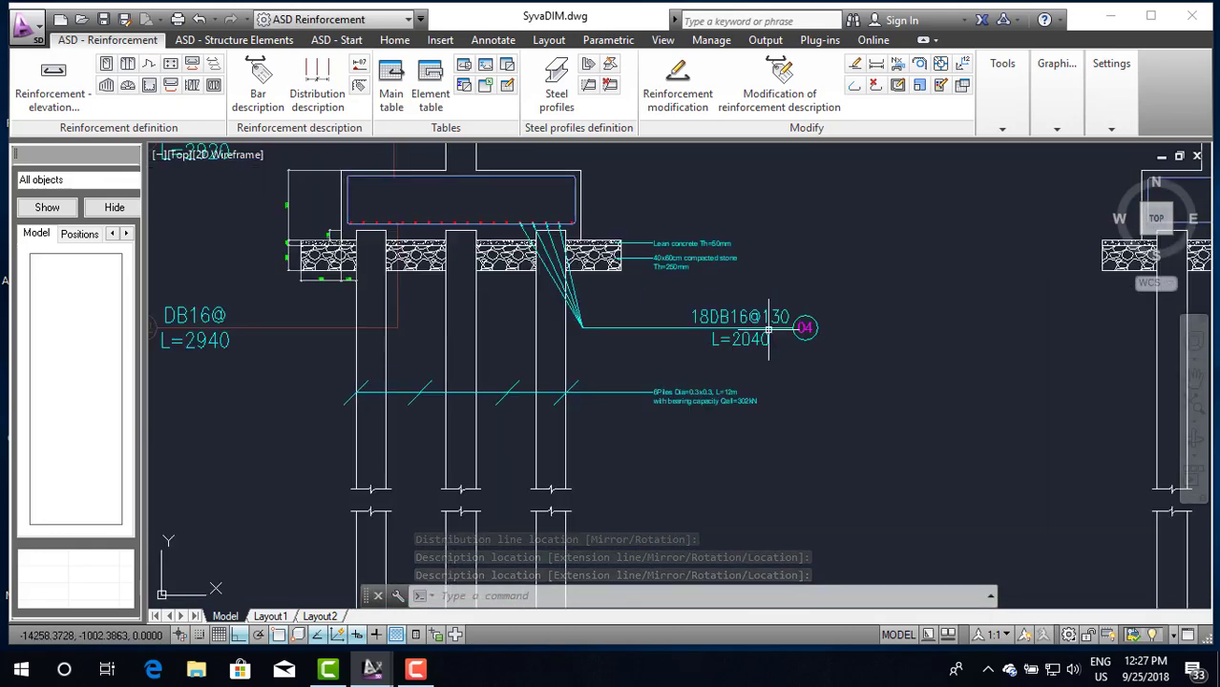
{"action": "scroll", "coordinate": [743, 354], "scroll_direction": "down", "scroll_amount": 2}
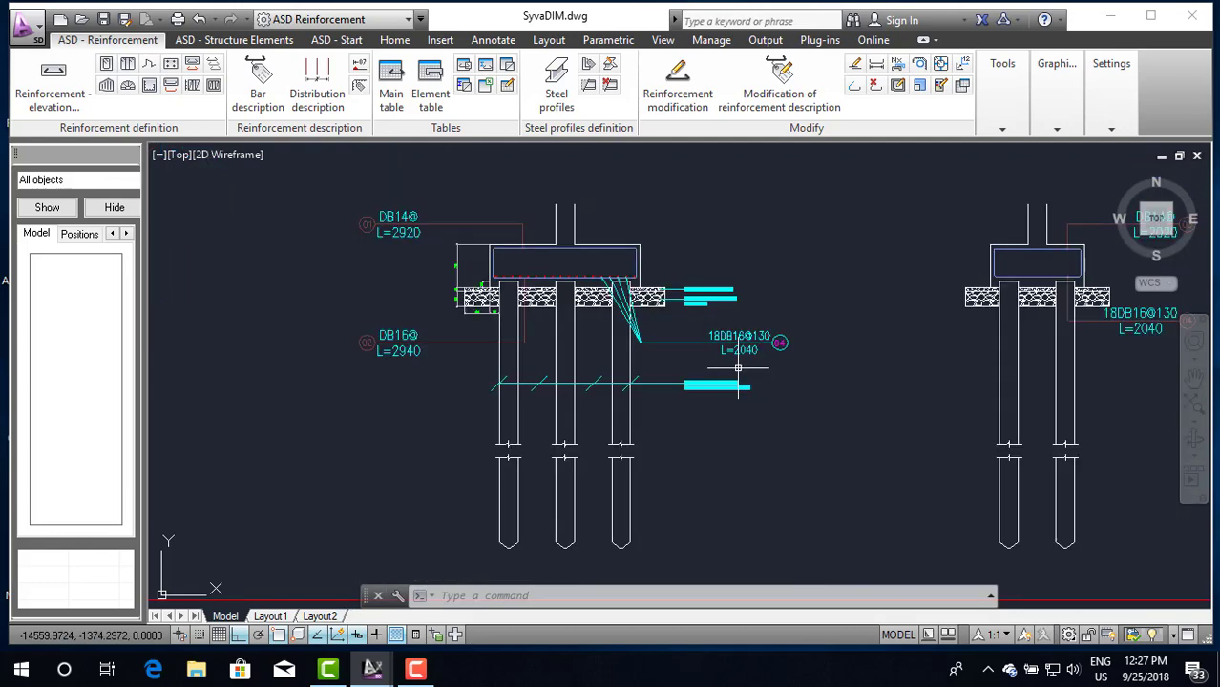
{"action": "scroll", "coordinate": [631, 225], "scroll_direction": "up", "scroll_amount": 3}
{"action": "scroll", "coordinate": [635, 248], "scroll_direction": "down", "scroll_amount": 3}
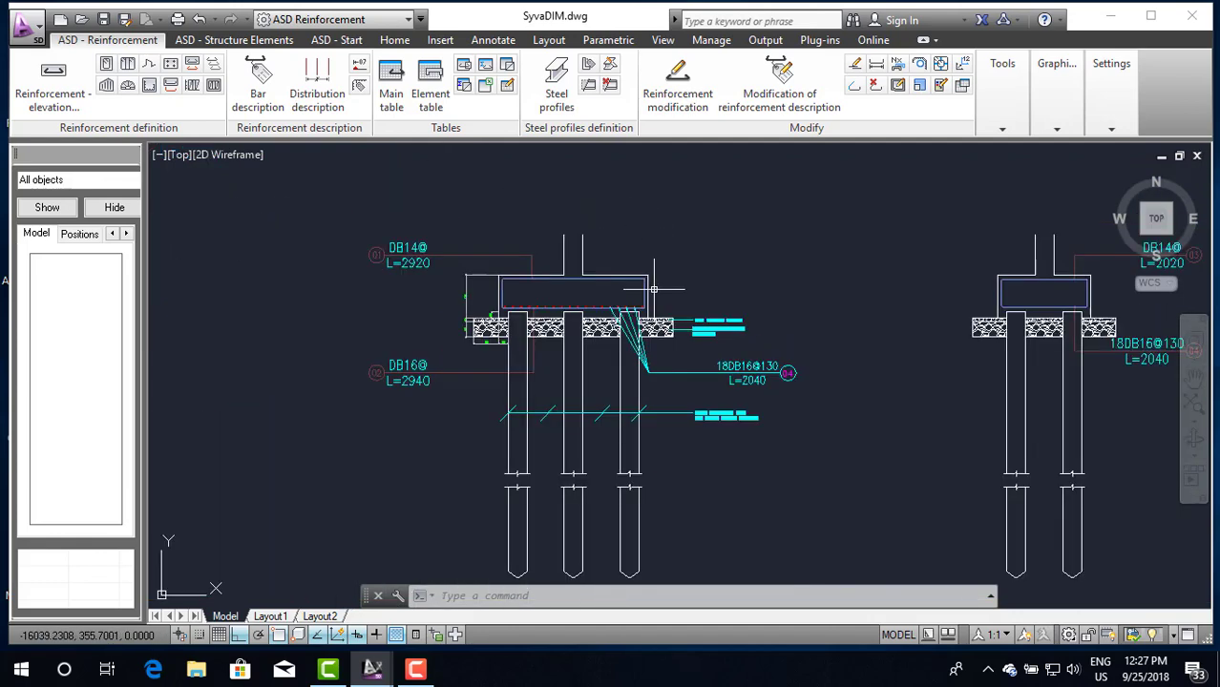
{"action": "scroll", "coordinate": [631, 224], "scroll_direction": "up", "scroll_amount": 3}
{"action": "scroll", "coordinate": [642, 272], "scroll_direction": "down", "scroll_amount": 2}
{"action": "scroll", "coordinate": [606, 296], "scroll_direction": "down", "scroll_amount": 2}
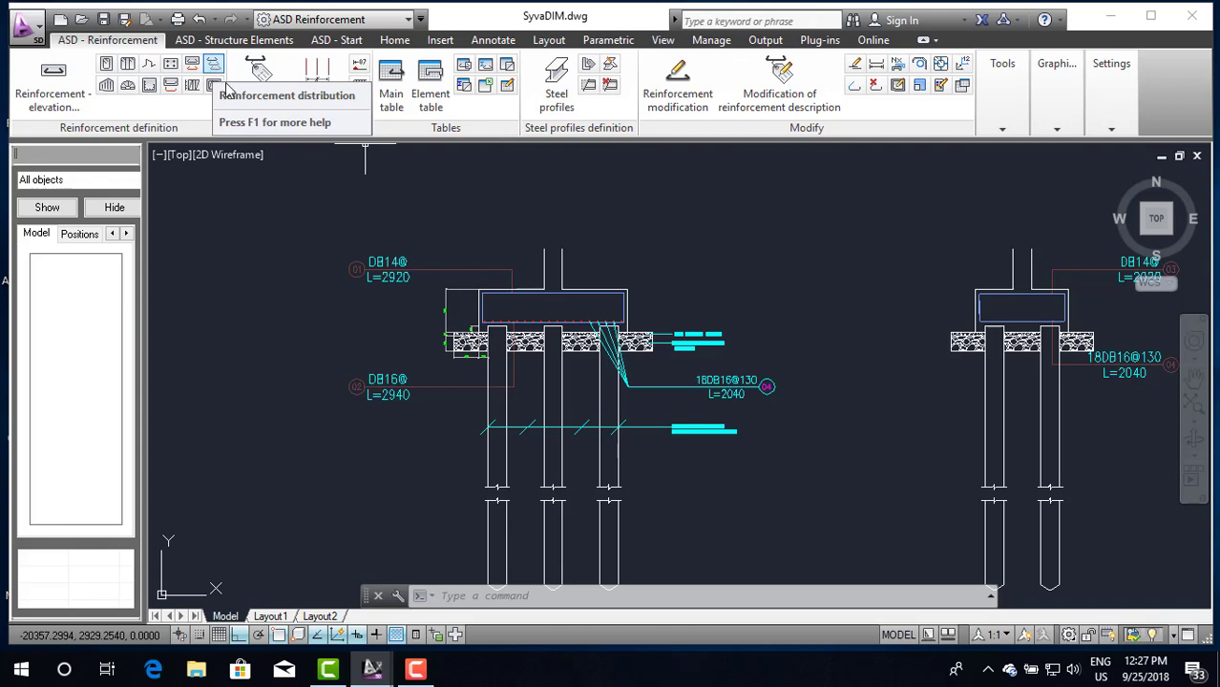
Step: Start a second point distribution, picking the cap bar and the top bar segment
{"action": "left_click", "coordinate": [171, 64]}
{"action": "scroll", "coordinate": [1012, 291], "scroll_direction": "up", "scroll_amount": 2}
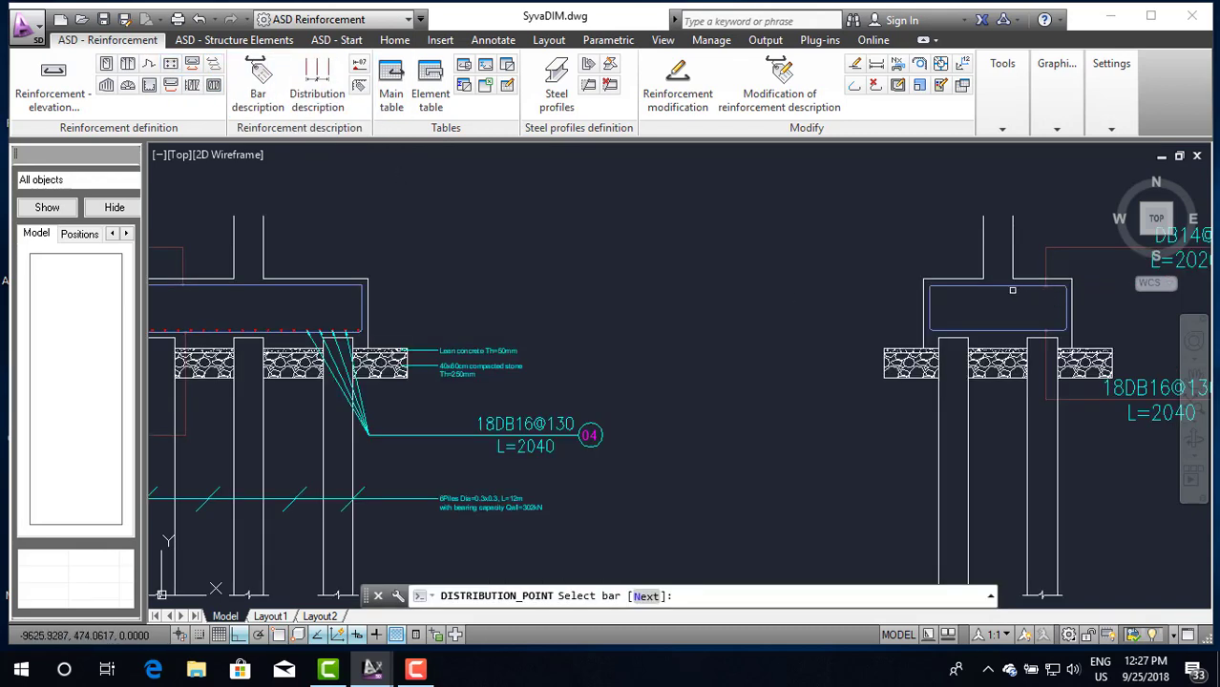
{"action": "left_click", "coordinate": [888, 316]}
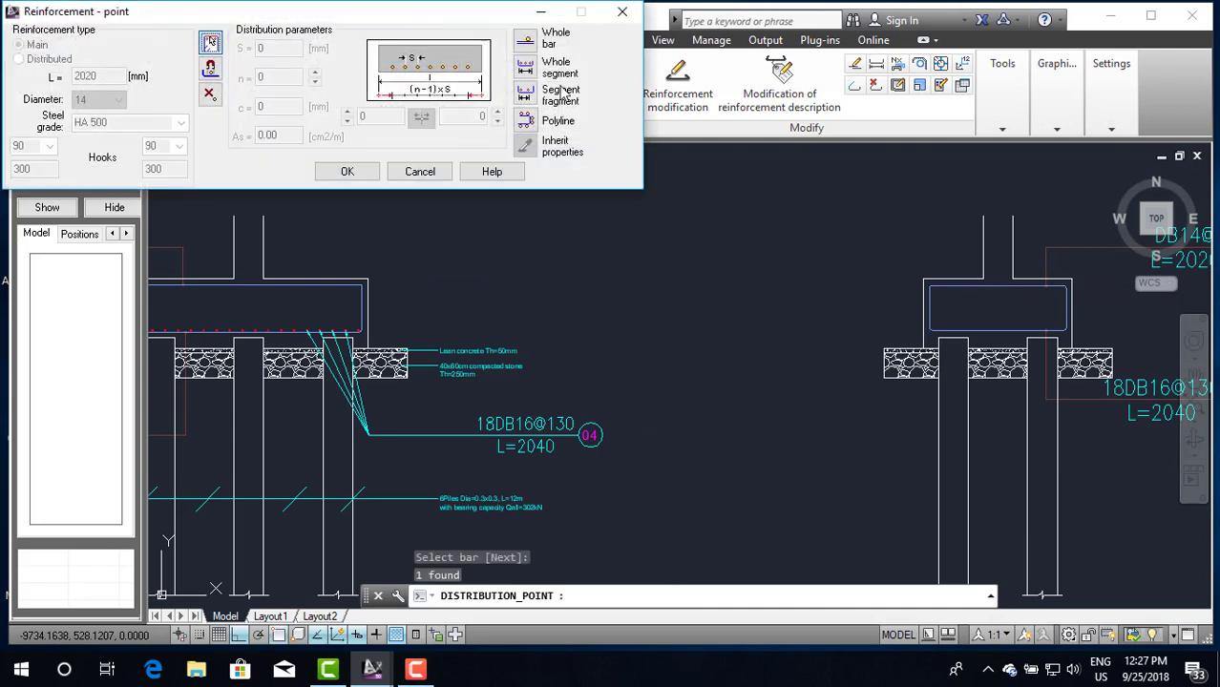
{"action": "left_click", "coordinate": [526, 67]}
{"action": "scroll", "coordinate": [573, 382], "scroll_direction": "down", "scroll_amount": 2}
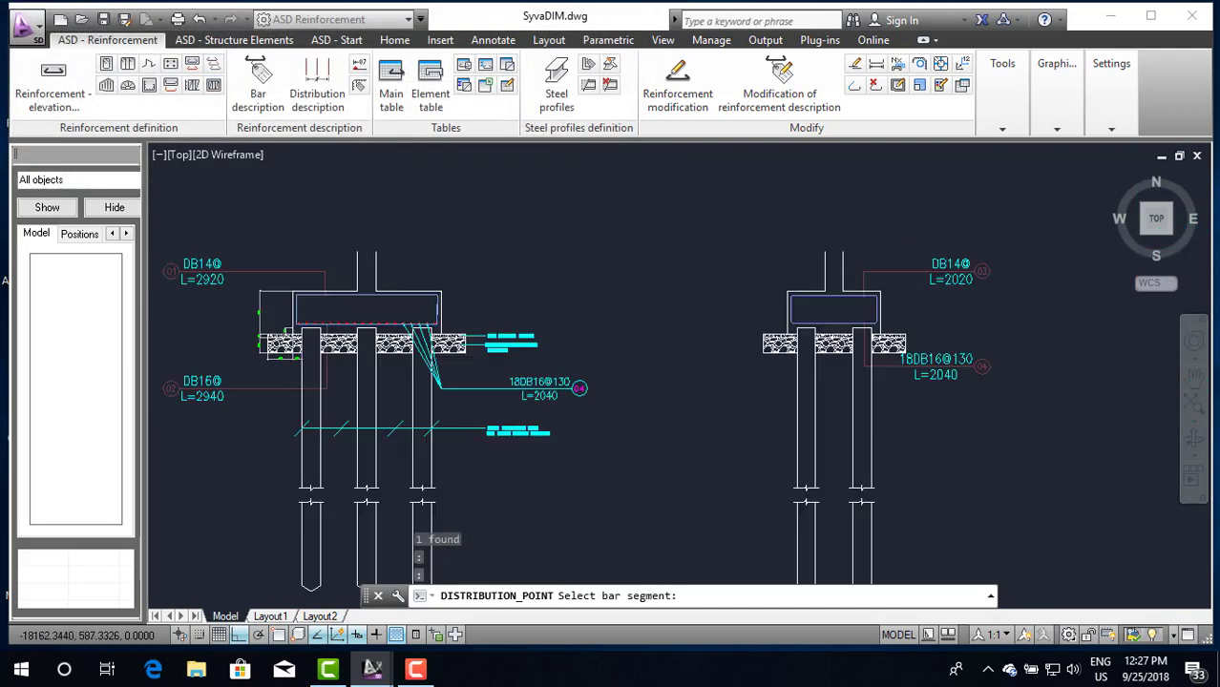
{"action": "scroll", "coordinate": [387, 299], "scroll_direction": "up", "scroll_amount": 2}
{"action": "left_click", "coordinate": [386, 299]}
{"action": "scroll", "coordinate": [286, 281], "scroll_direction": "up", "scroll_amount": 2}
{"action": "scroll", "coordinate": [287, 277], "scroll_direction": "up", "scroll_amount": 3}
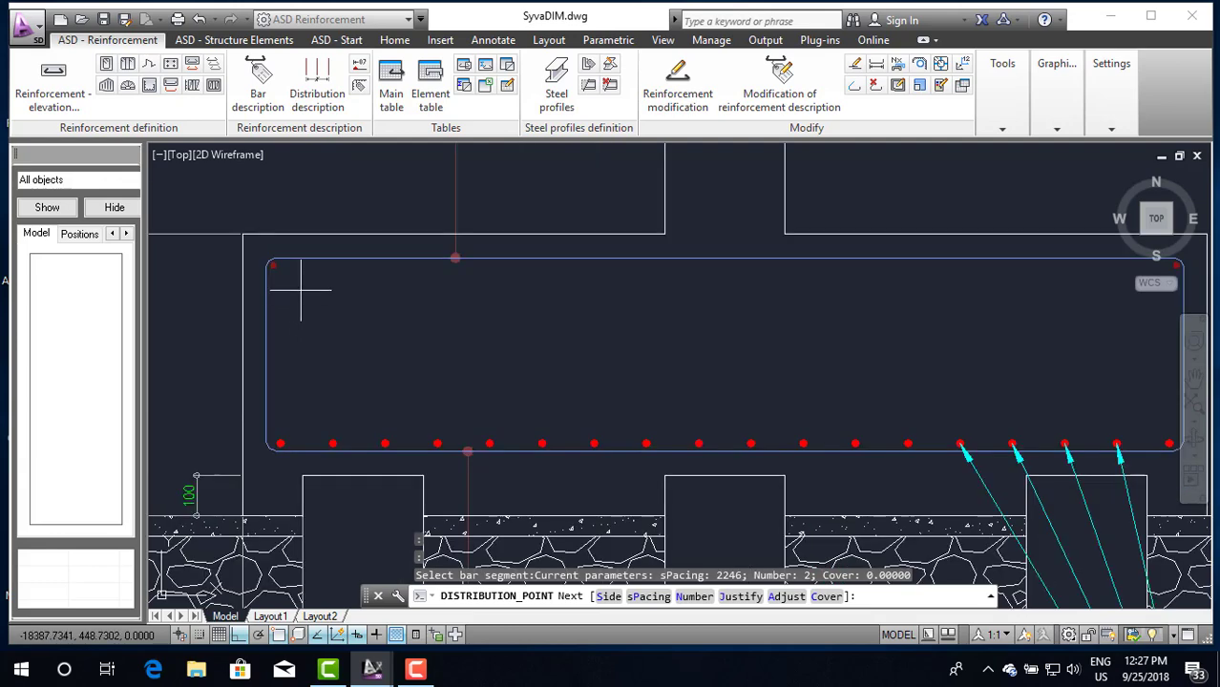
{"action": "scroll", "coordinate": [278, 274], "scroll_direction": "down", "scroll_amount": 3}
Step: Set 130 mm spacing to lay out 18 DB14 bars along the cap top
{"action": "right_click", "coordinate": [432, 307]}
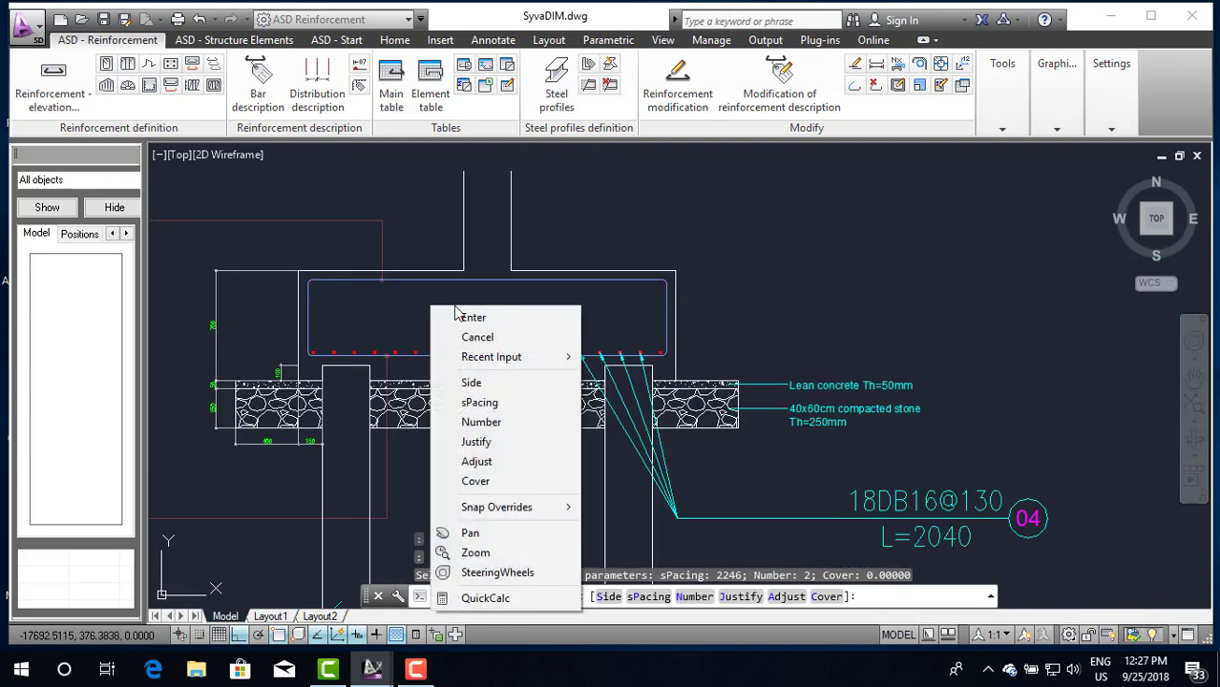
{"action": "left_click", "coordinate": [493, 403]}
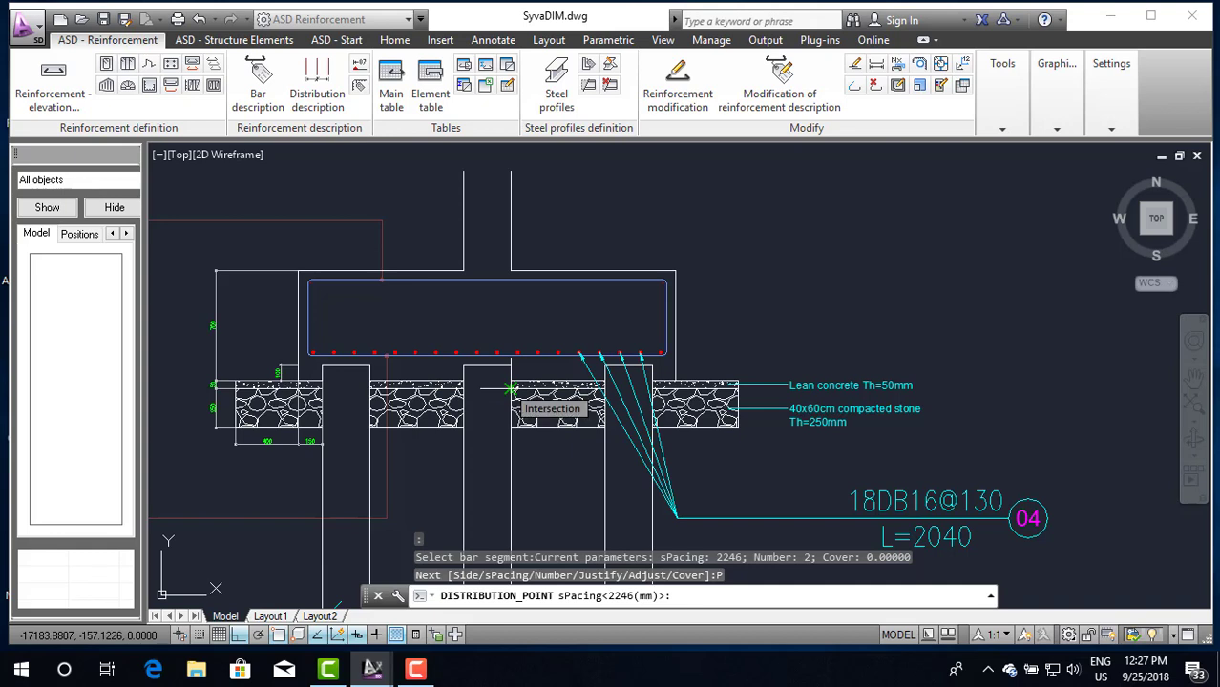
{"action": "type", "text": "130"}
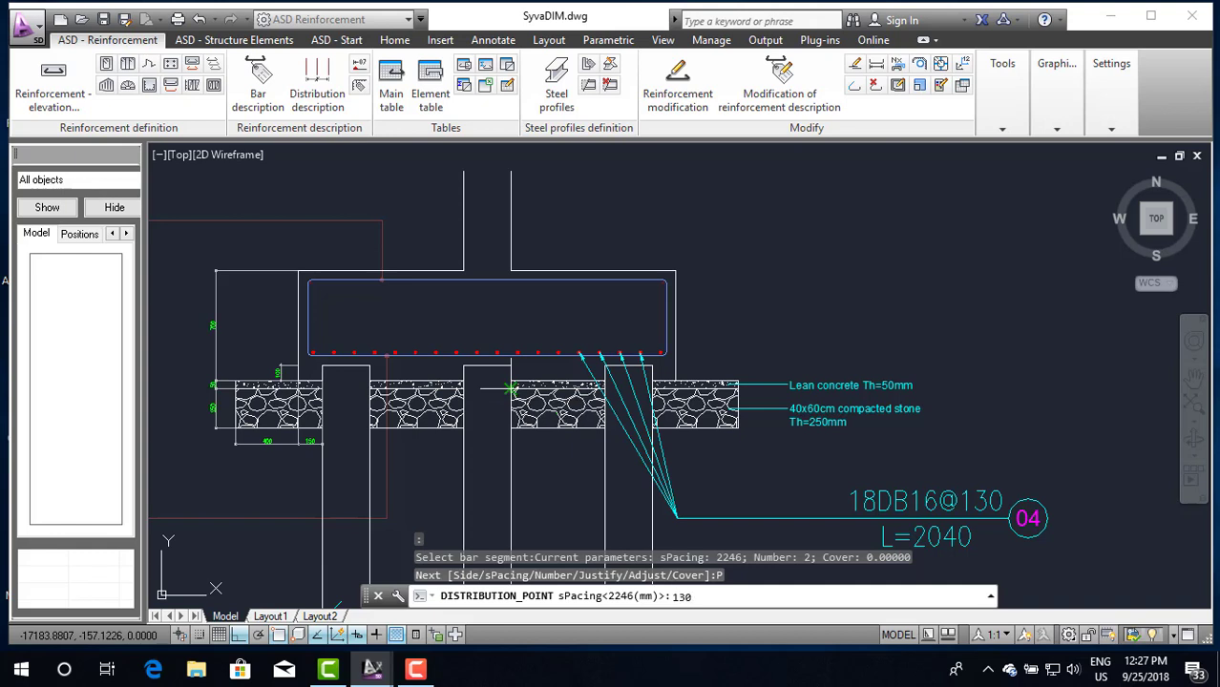
{"action": "key", "text": "Return"}
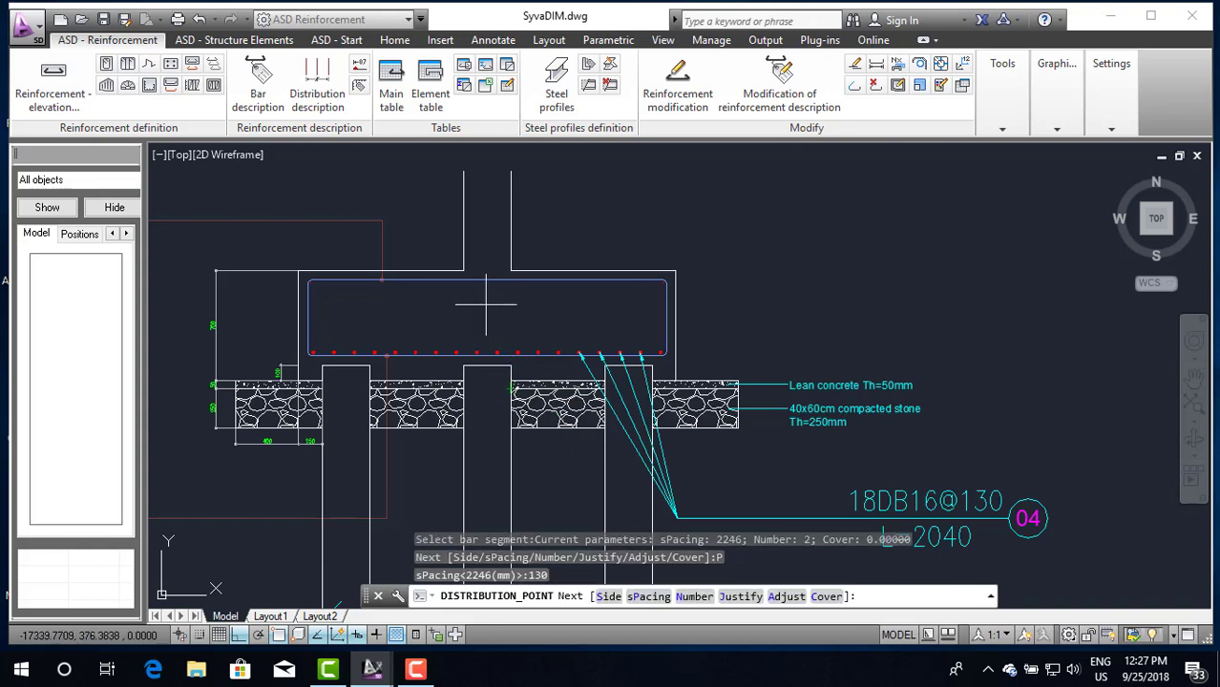
{"action": "scroll", "coordinate": [492, 296], "scroll_direction": "up", "scroll_amount": 4}
{"action": "key", "text": "Return"}
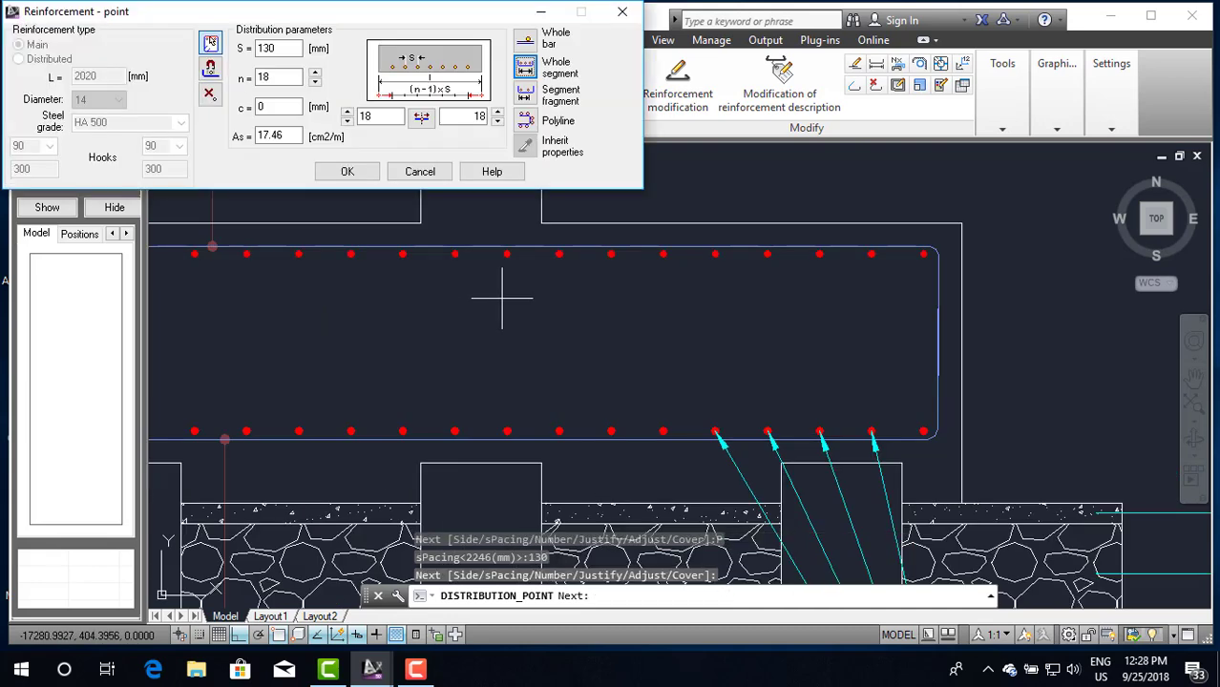
Step: Confirm 18 bars at 130 mm and choose the fanned leader style for label 03
{"action": "left_click", "coordinate": [349, 169]}
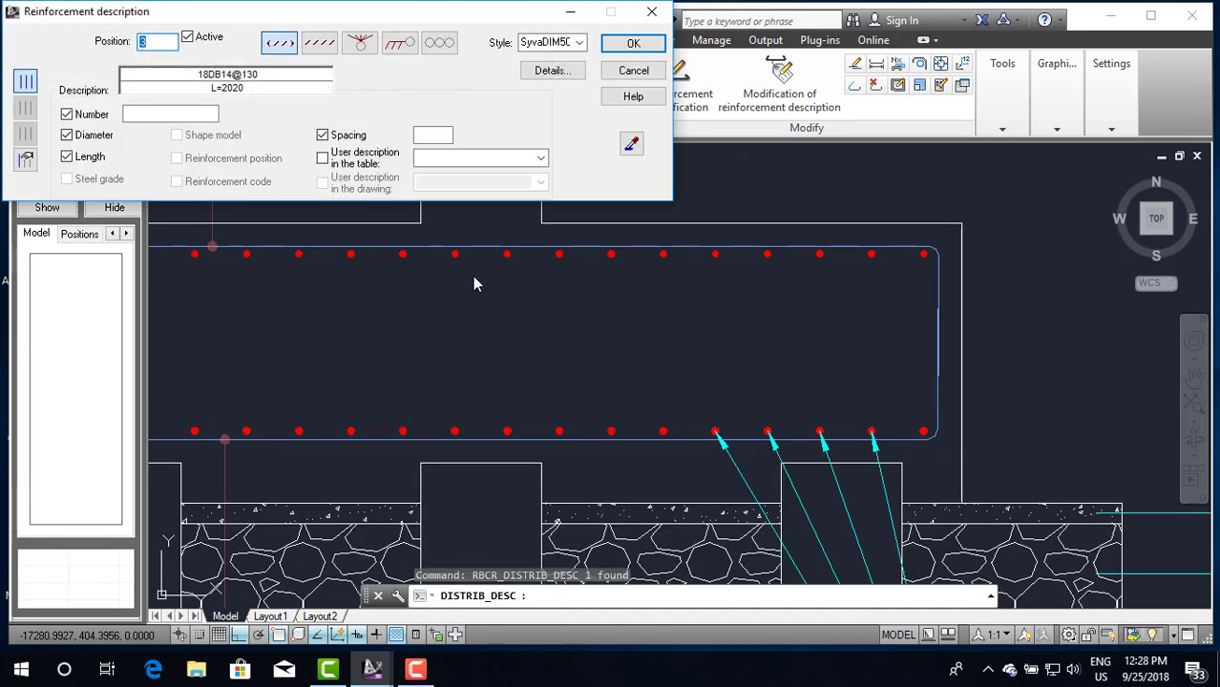
{"action": "left_click", "coordinate": [360, 42]}
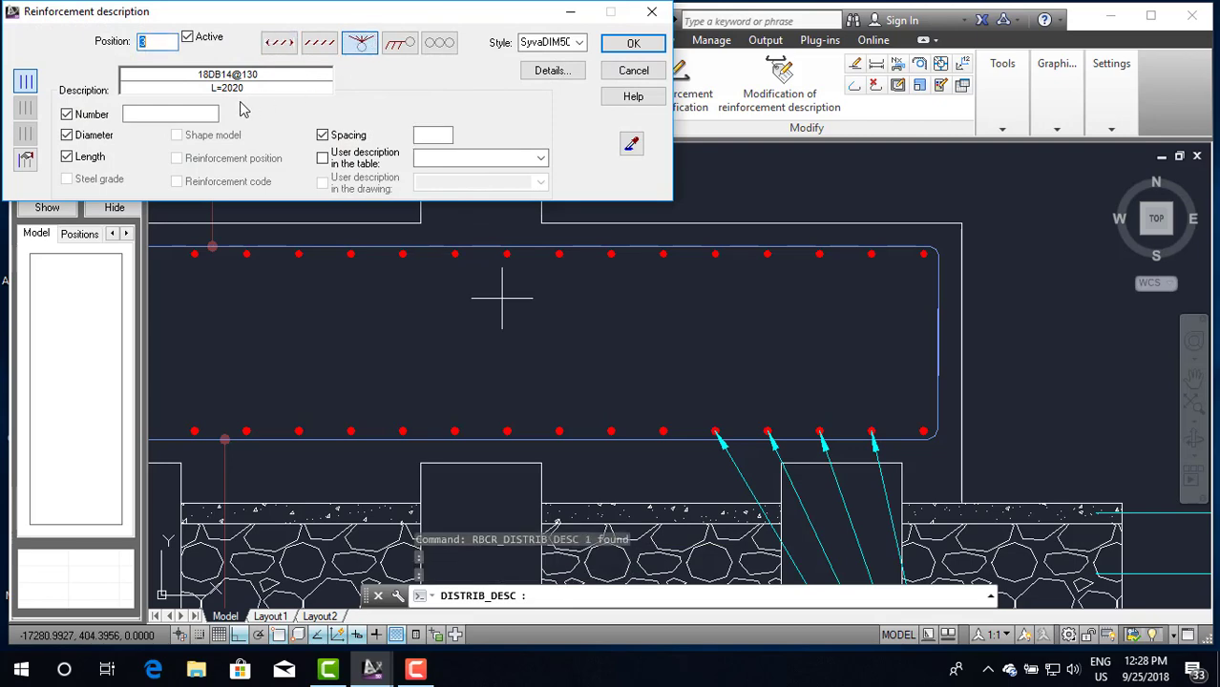
{"action": "left_click", "coordinate": [629, 42]}
{"action": "scroll", "coordinate": [517, 293], "scroll_direction": "down", "scroll_amount": 5}
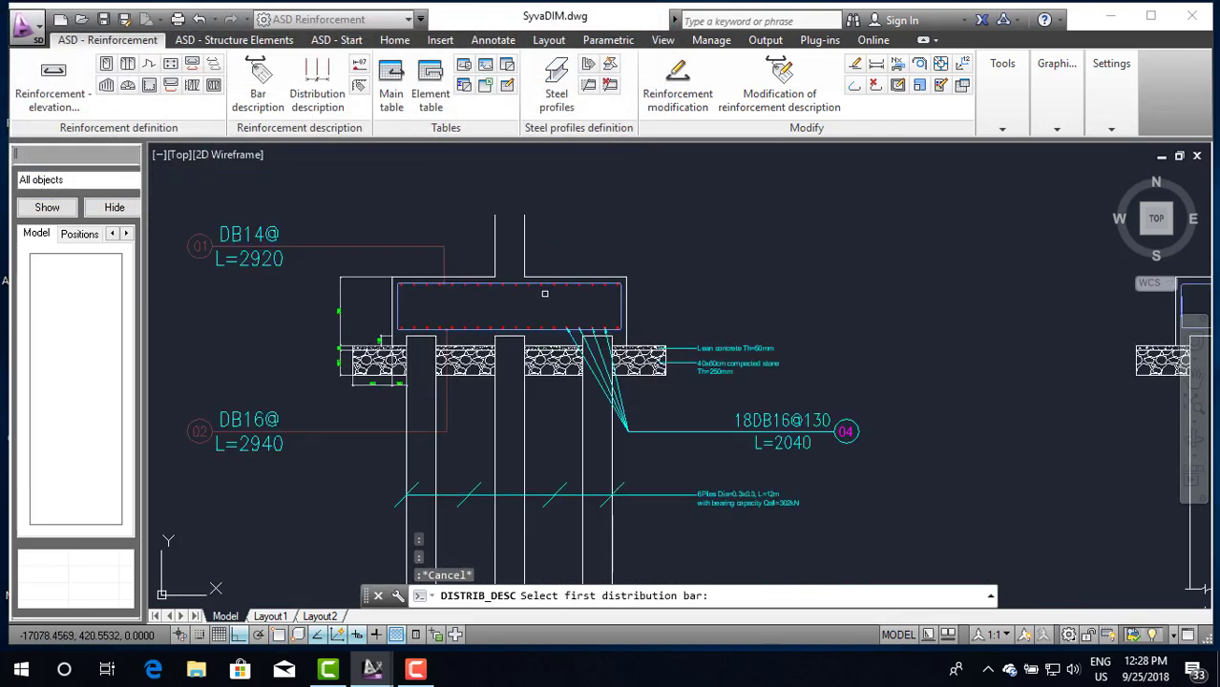
{"action": "scroll", "coordinate": [544, 293], "scroll_direction": "up", "scroll_amount": 3}
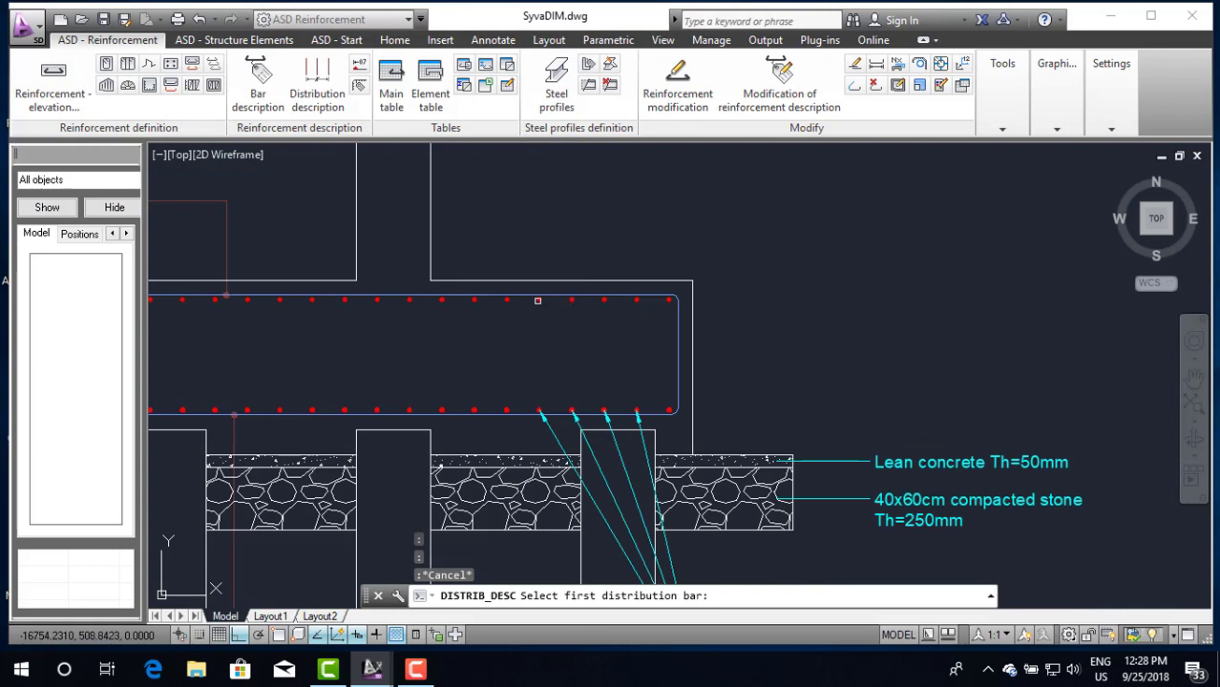
Step: Pick three top bars to receive the 03 label's leaders
{"action": "left_click", "coordinate": [537, 301]}
{"action": "left_click", "coordinate": [571, 301]}
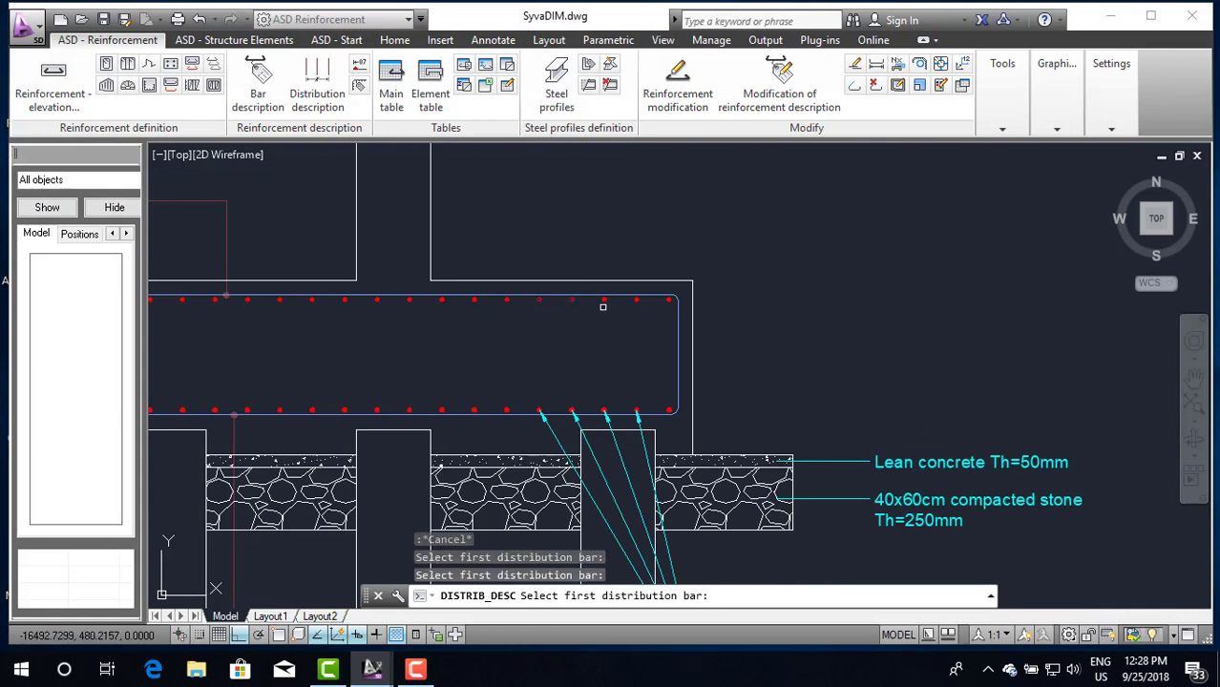
{"action": "left_click", "coordinate": [605, 301]}
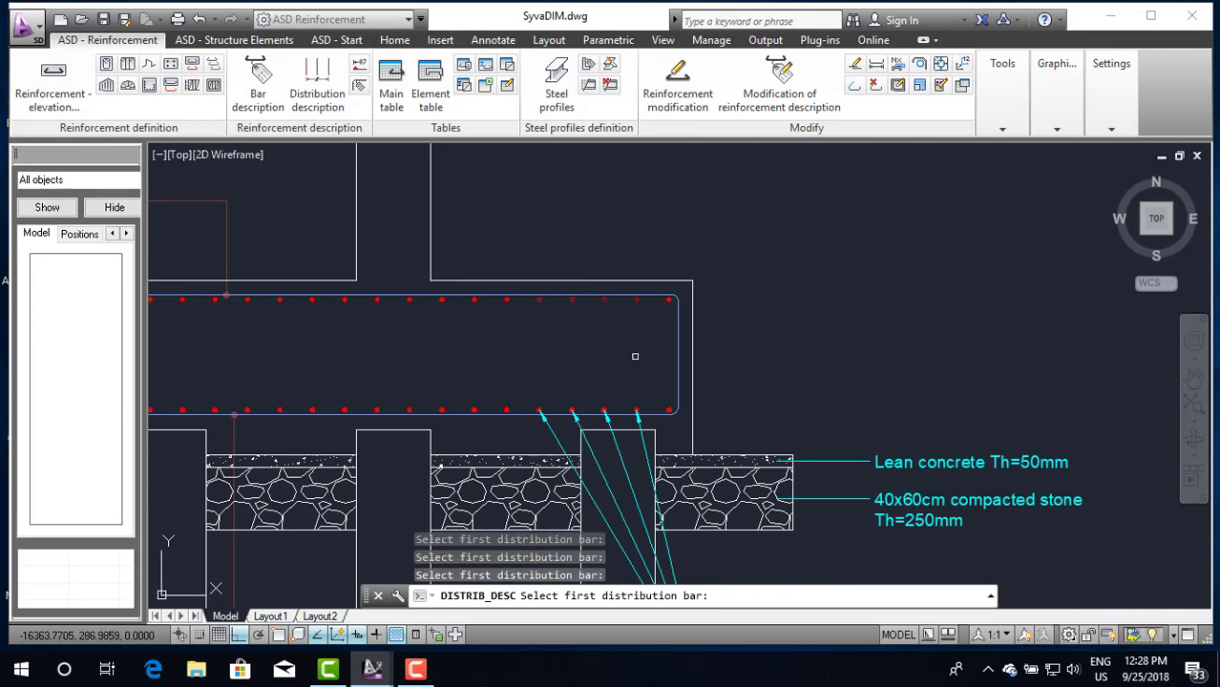
{"action": "key", "text": "Return"}
{"action": "scroll", "coordinate": [616, 315], "scroll_direction": "down", "scroll_amount": 3}
{"action": "scroll", "coordinate": [611, 277], "scroll_direction": "up", "scroll_amount": 3}
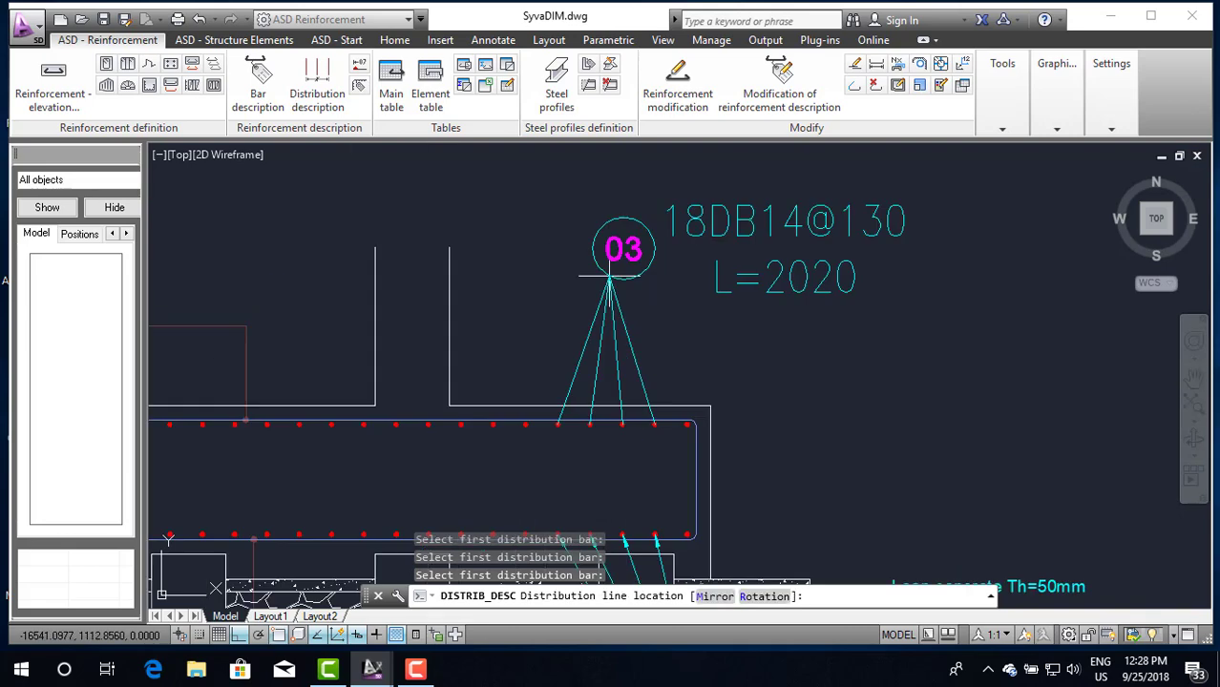
{"action": "scroll", "coordinate": [611, 279], "scroll_direction": "down", "scroll_amount": 2}
{"action": "scroll", "coordinate": [616, 301], "scroll_direction": "down", "scroll_amount": 2}
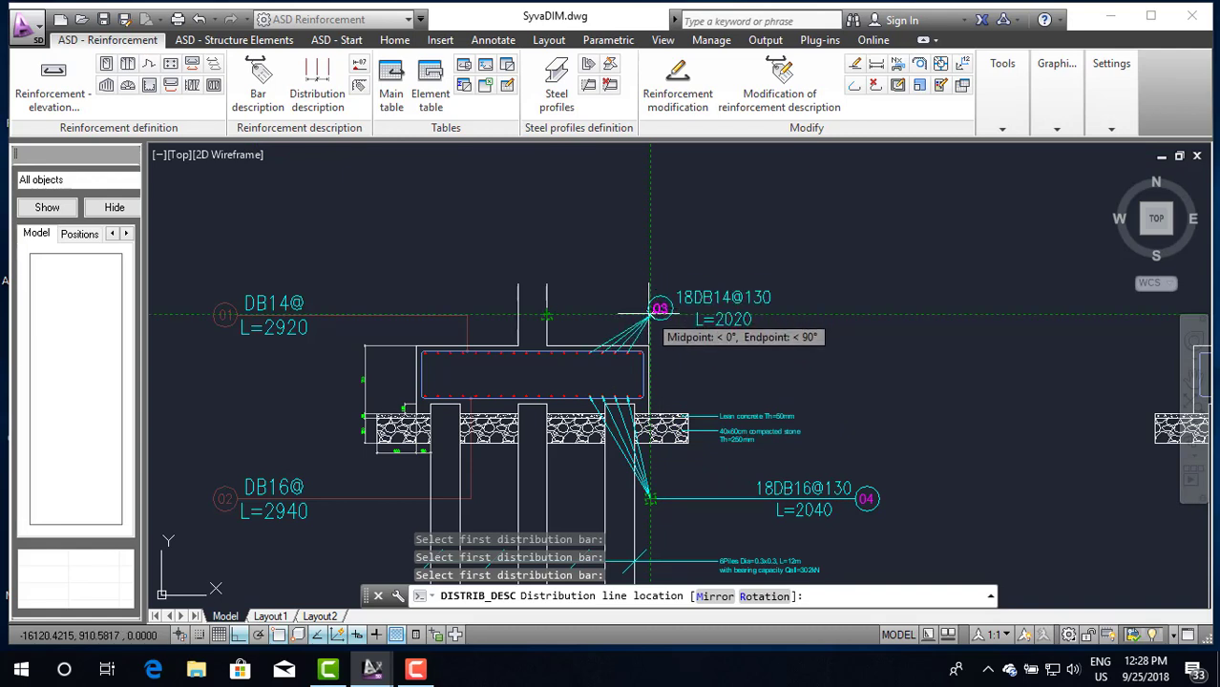
Step: Place the 18DB14@130 L=2020 label above and right of the left pile cap
{"action": "left_click", "coordinate": [648, 313]}
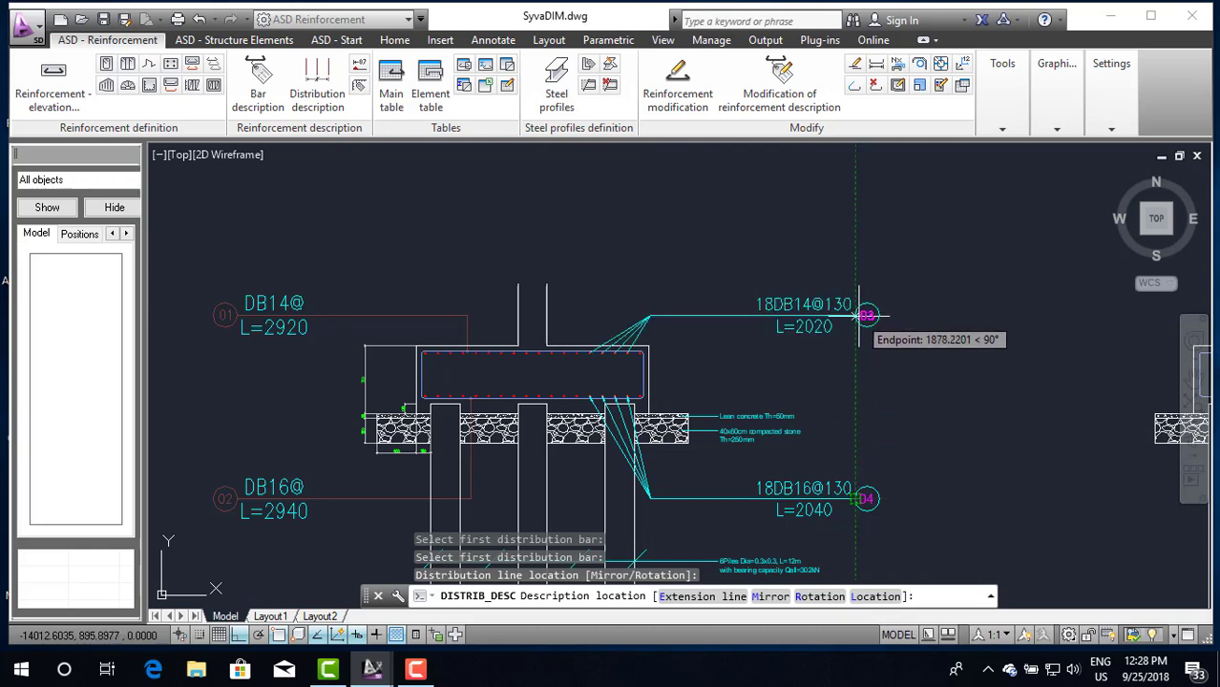
{"action": "left_click", "coordinate": [854, 332]}
{"action": "key", "text": "Return"}
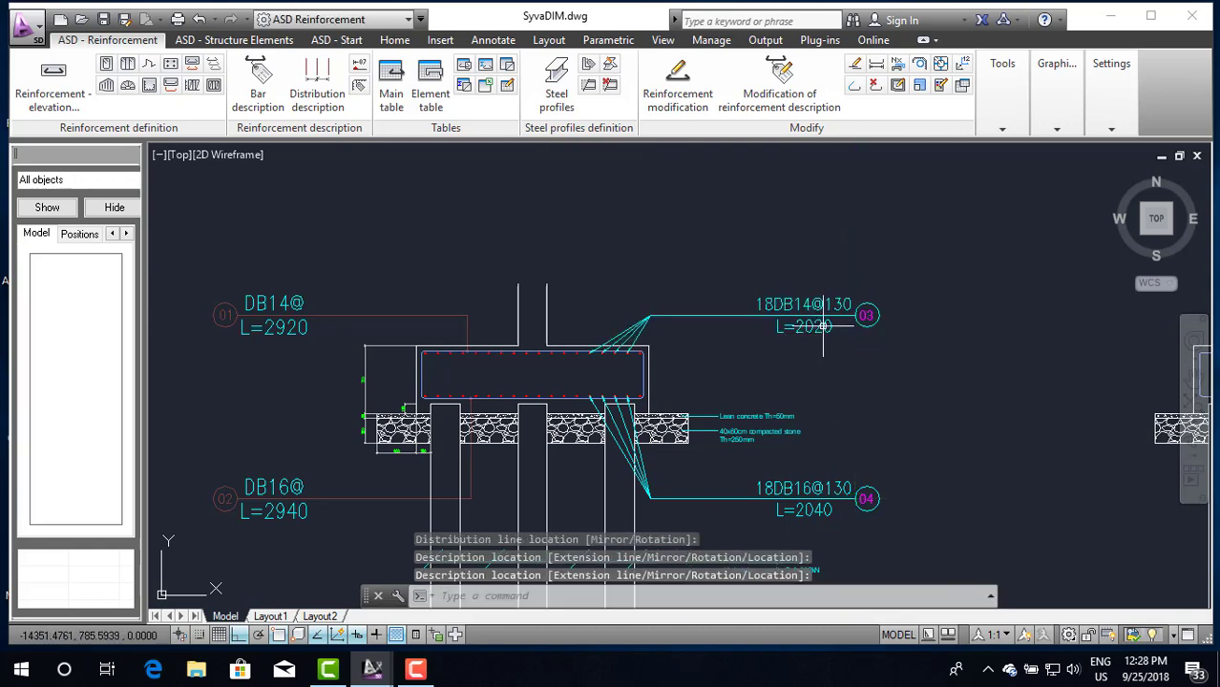
{"action": "scroll", "coordinate": [875, 321], "scroll_direction": "up", "scroll_amount": 5}
{"action": "scroll", "coordinate": [650, 320], "scroll_direction": "down", "scroll_amount": 5}
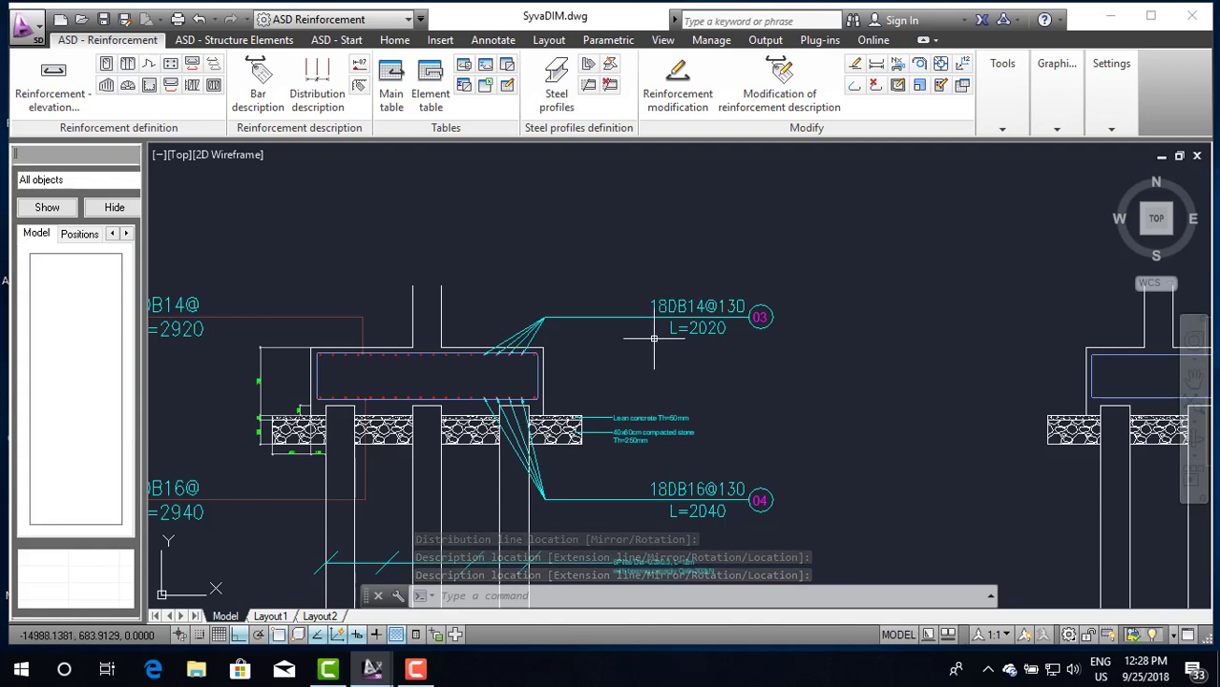
{"action": "scroll", "coordinate": [467, 371], "scroll_direction": "up", "scroll_amount": 4}
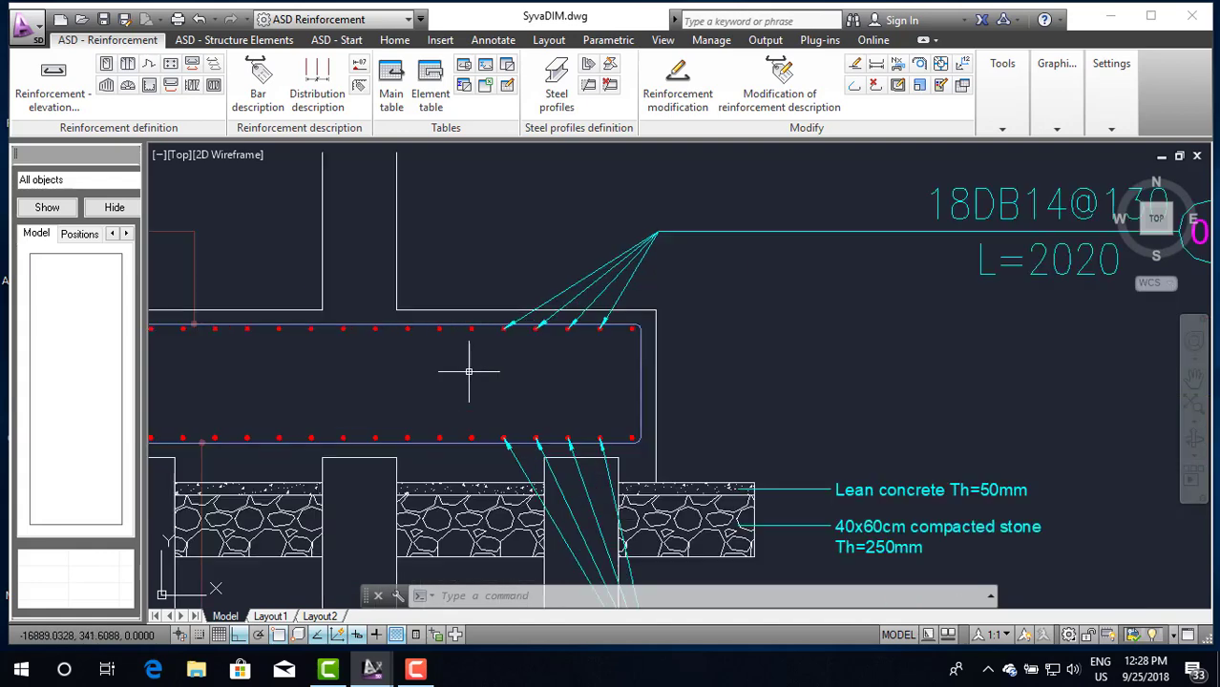
{"action": "scroll", "coordinate": [539, 372], "scroll_direction": "down", "scroll_amount": 1}
{"action": "scroll", "coordinate": [534, 372], "scroll_direction": "down", "scroll_amount": 2}
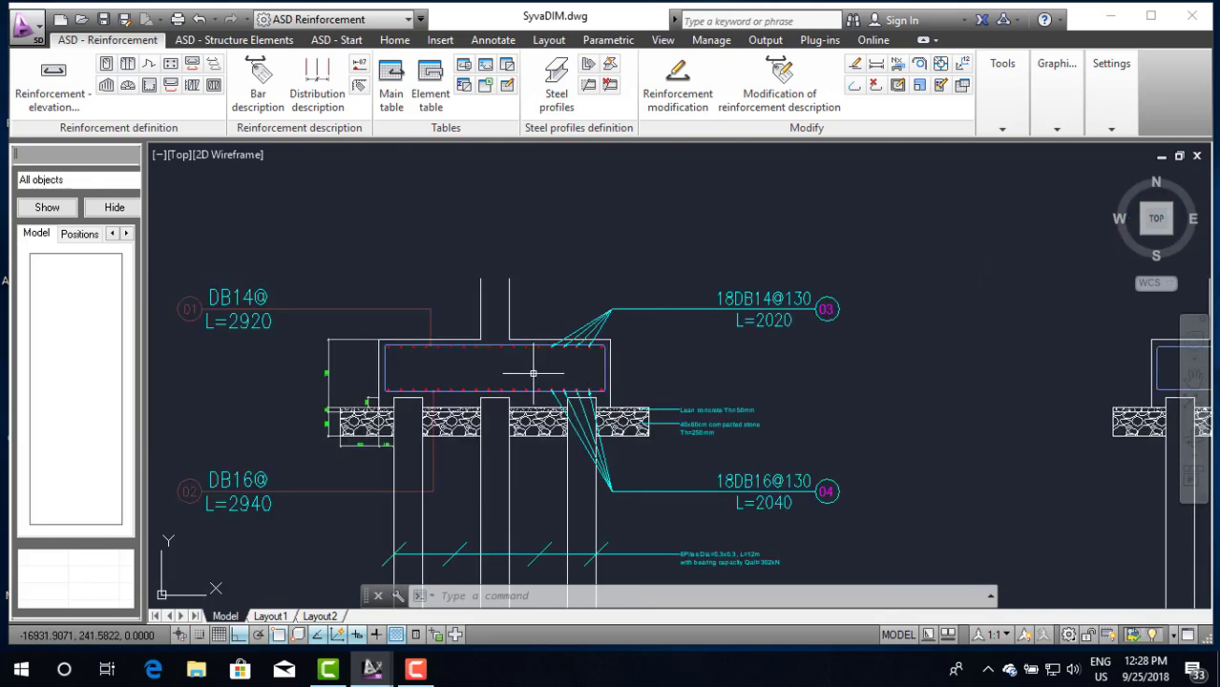
{"action": "scroll", "coordinate": [533, 373], "scroll_direction": "down", "scroll_amount": 3}
{"action": "scroll", "coordinate": [534, 373], "scroll_direction": "up", "scroll_amount": 4}
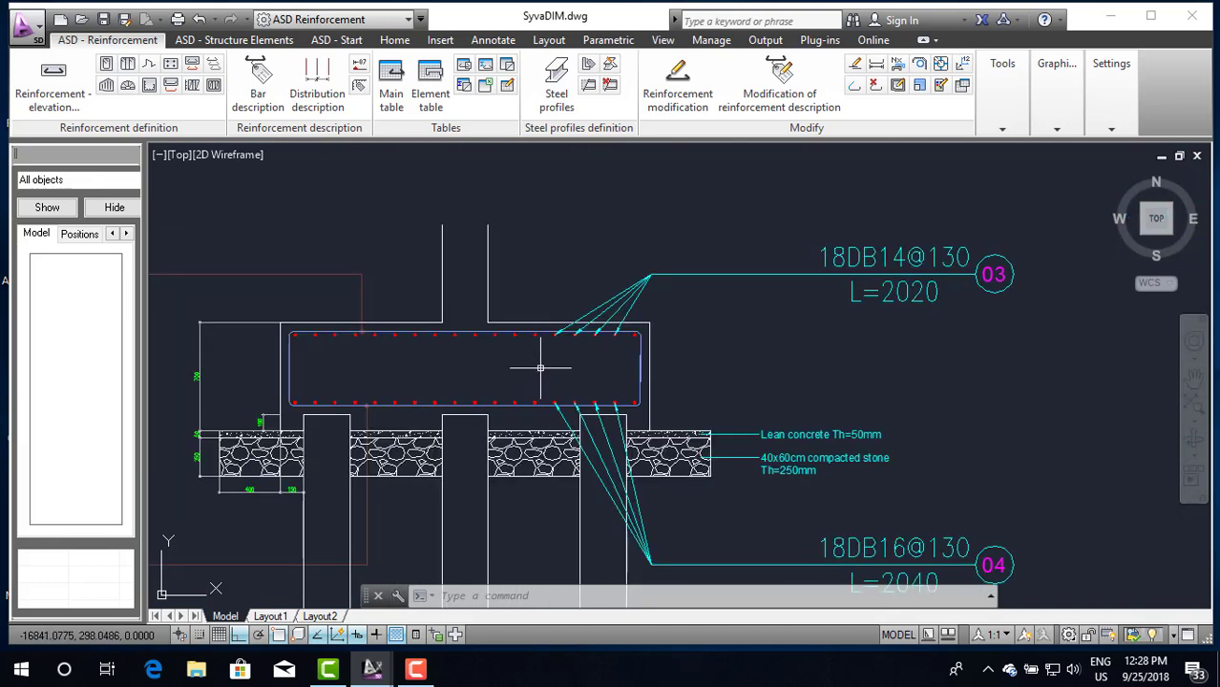
{"action": "scroll", "coordinate": [538, 367], "scroll_direction": "down", "scroll_amount": 2}
{"action": "scroll", "coordinate": [549, 366], "scroll_direction": "down", "scroll_amount": 1}
{"action": "scroll", "coordinate": [558, 365], "scroll_direction": "down", "scroll_amount": 2}
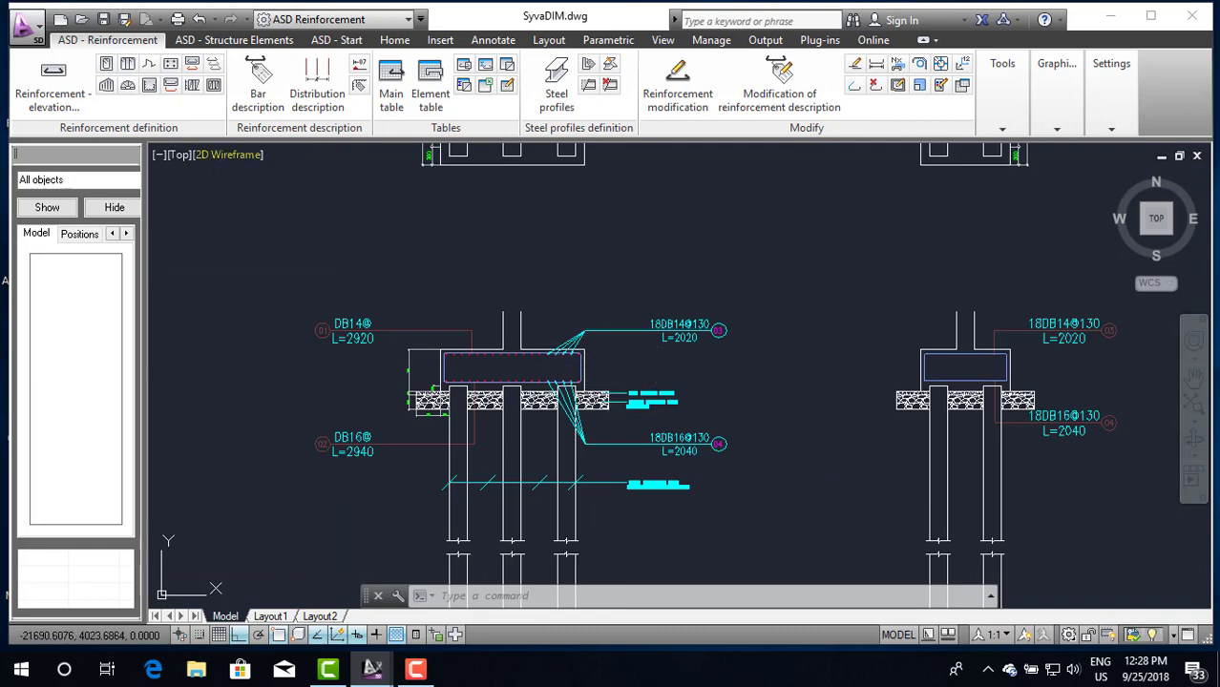
{"action": "scroll", "coordinate": [434, 266], "scroll_direction": "down", "scroll_amount": 2}
{"action": "scroll", "coordinate": [566, 273], "scroll_direction": "up", "scroll_amount": 3}
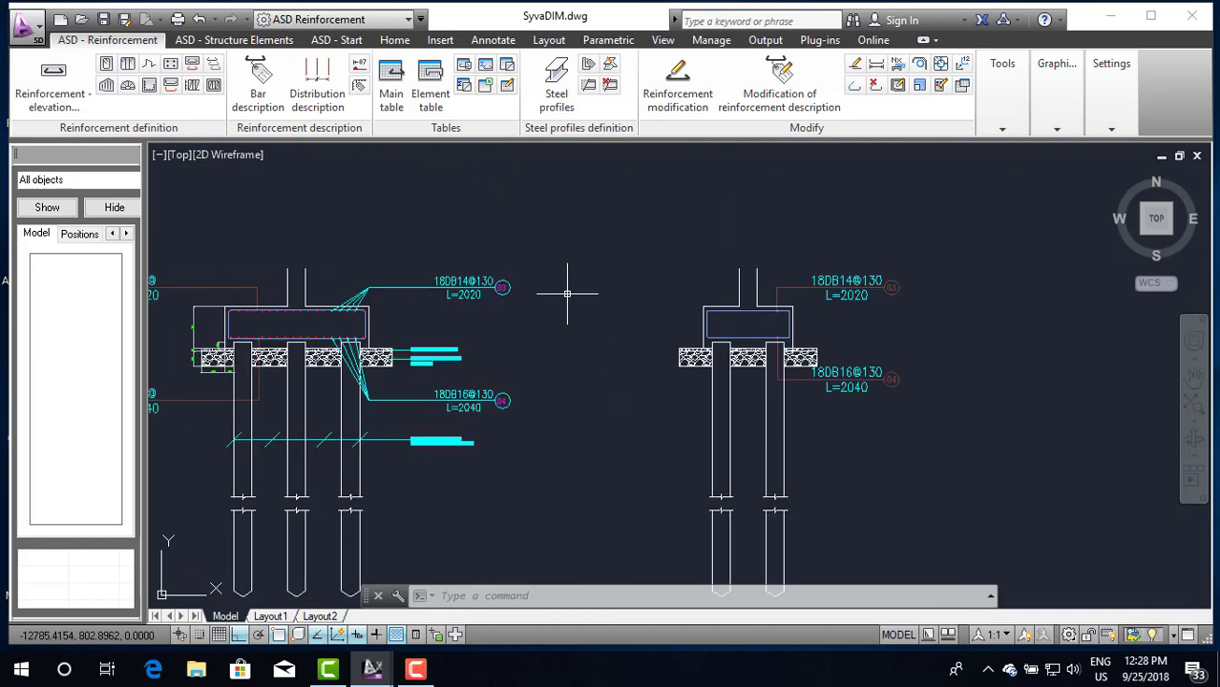
Step: Start a point distribution using the 14 mm bar along the right pile cap's top edge
{"action": "left_click", "coordinate": [170, 63]}
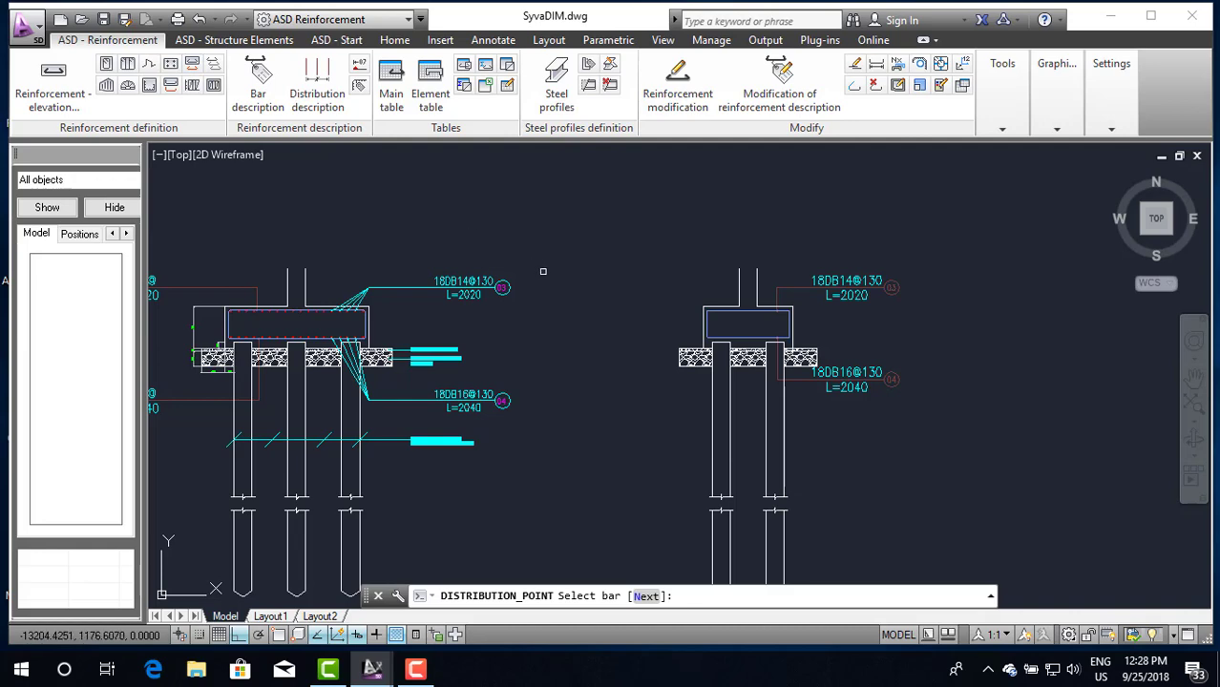
{"action": "scroll", "coordinate": [539, 308], "scroll_direction": "up", "scroll_amount": 2}
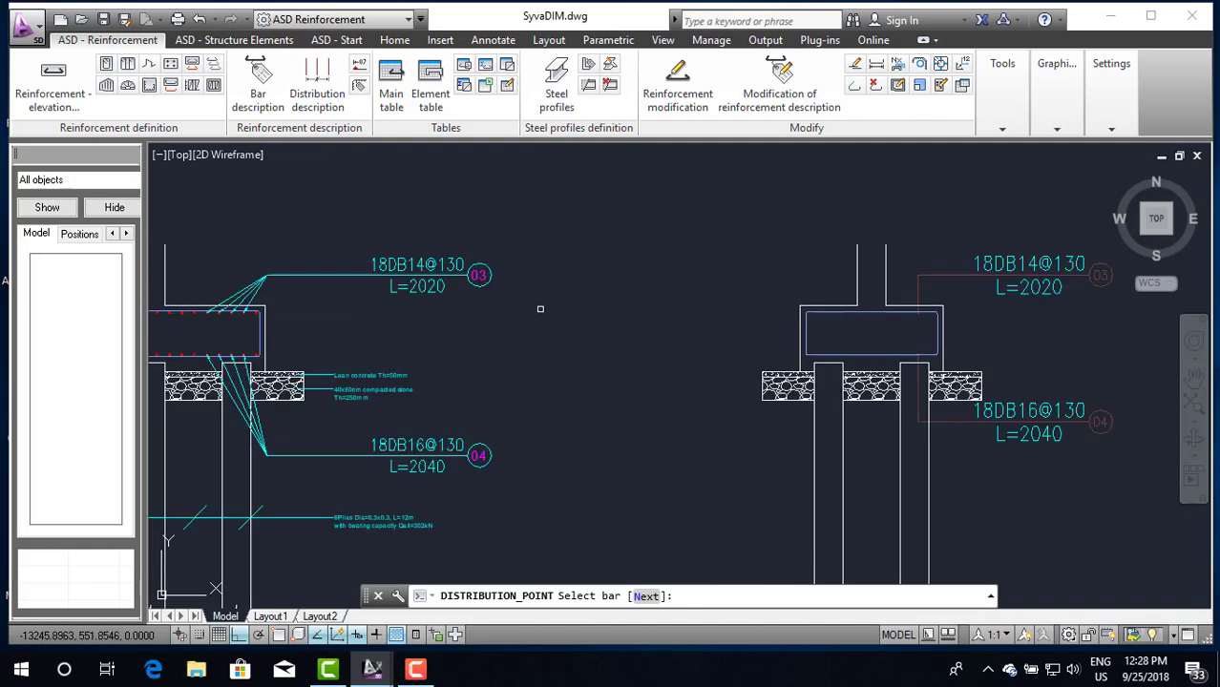
{"action": "scroll", "coordinate": [539, 308], "scroll_direction": "down", "scroll_amount": 2}
{"action": "scroll", "coordinate": [311, 317], "scroll_direction": "up", "scroll_amount": 3}
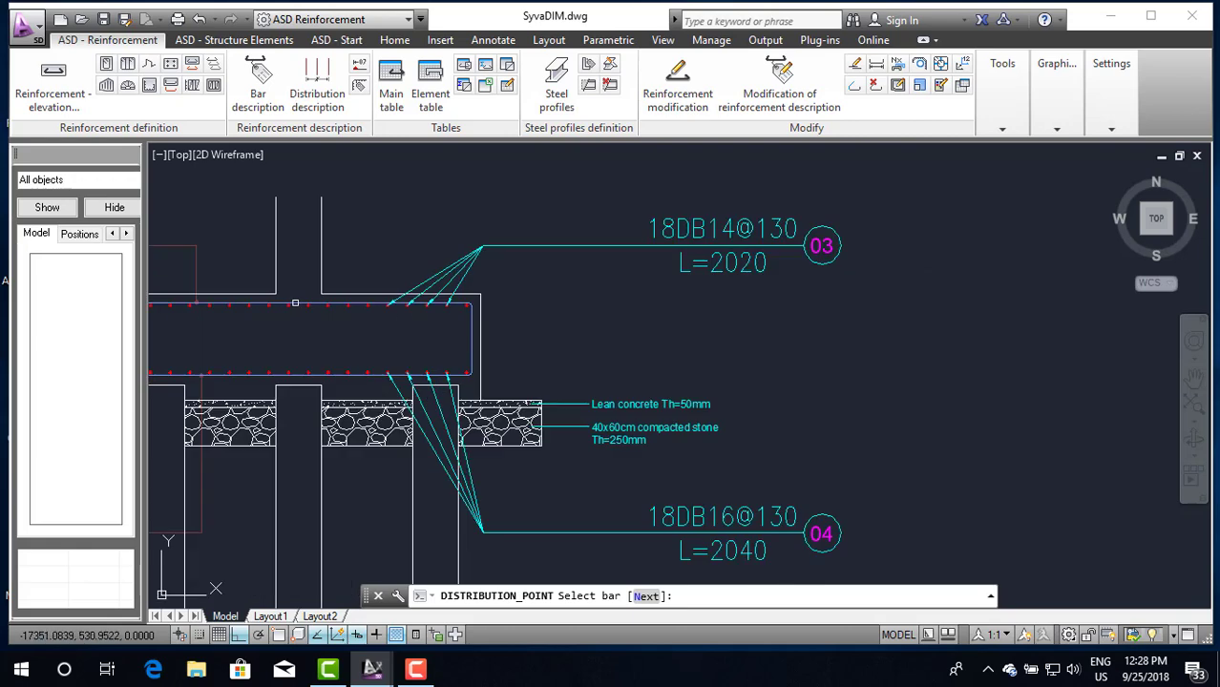
{"action": "scroll", "coordinate": [294, 302], "scroll_direction": "up", "scroll_amount": 2}
{"action": "left_click", "coordinate": [293, 301]}
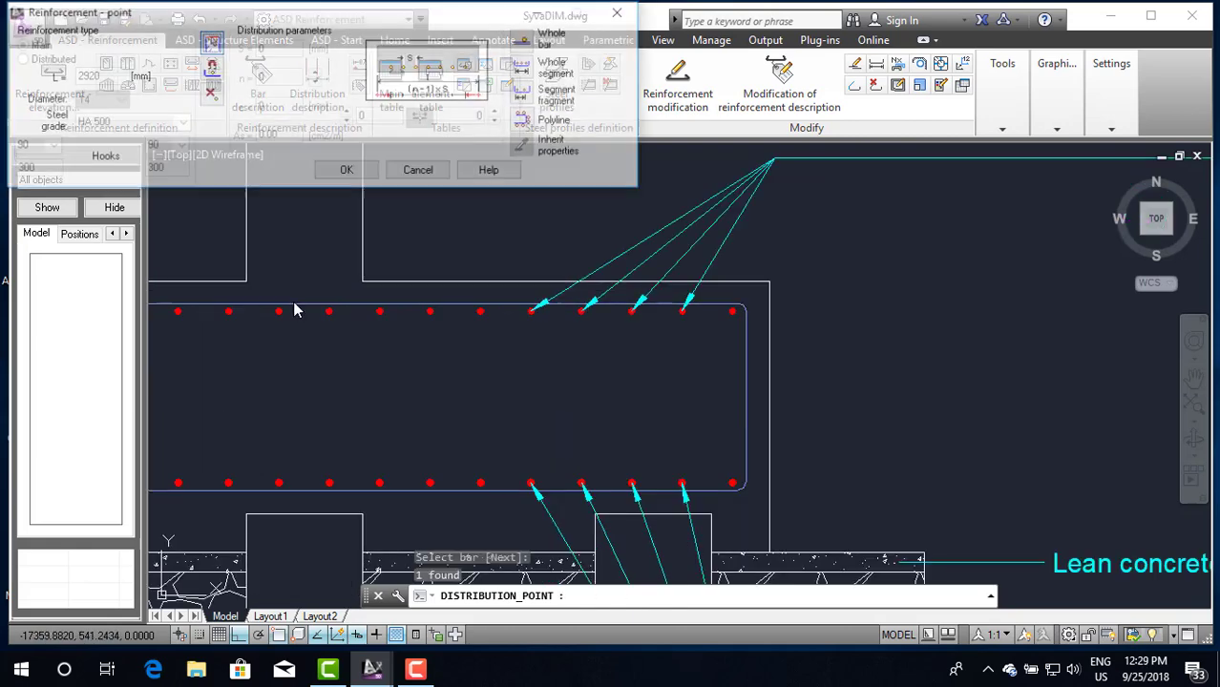
{"action": "scroll", "coordinate": [490, 153], "scroll_direction": "down", "scroll_amount": 2}
{"action": "scroll", "coordinate": [808, 239], "scroll_direction": "down", "scroll_amount": 3}
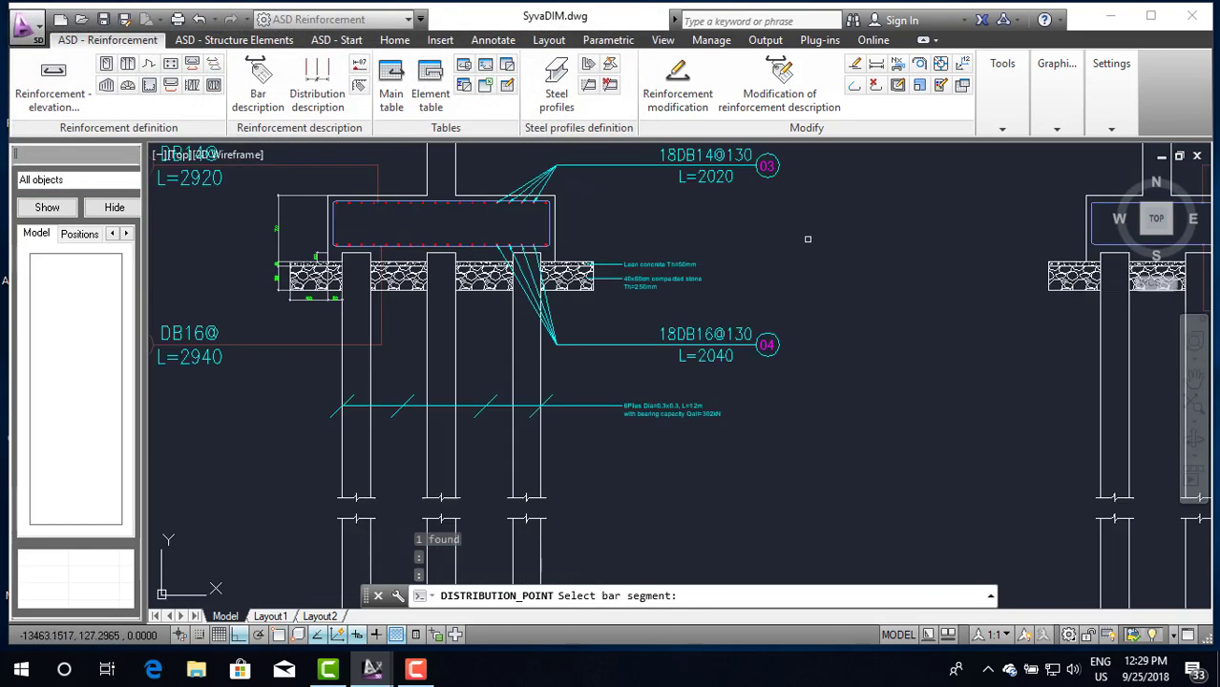
{"action": "scroll", "coordinate": [807, 239], "scroll_direction": "down", "scroll_amount": 2}
{"action": "scroll", "coordinate": [806, 220], "scroll_direction": "up", "scroll_amount": 3}
{"action": "scroll", "coordinate": [806, 205], "scroll_direction": "up", "scroll_amount": 2}
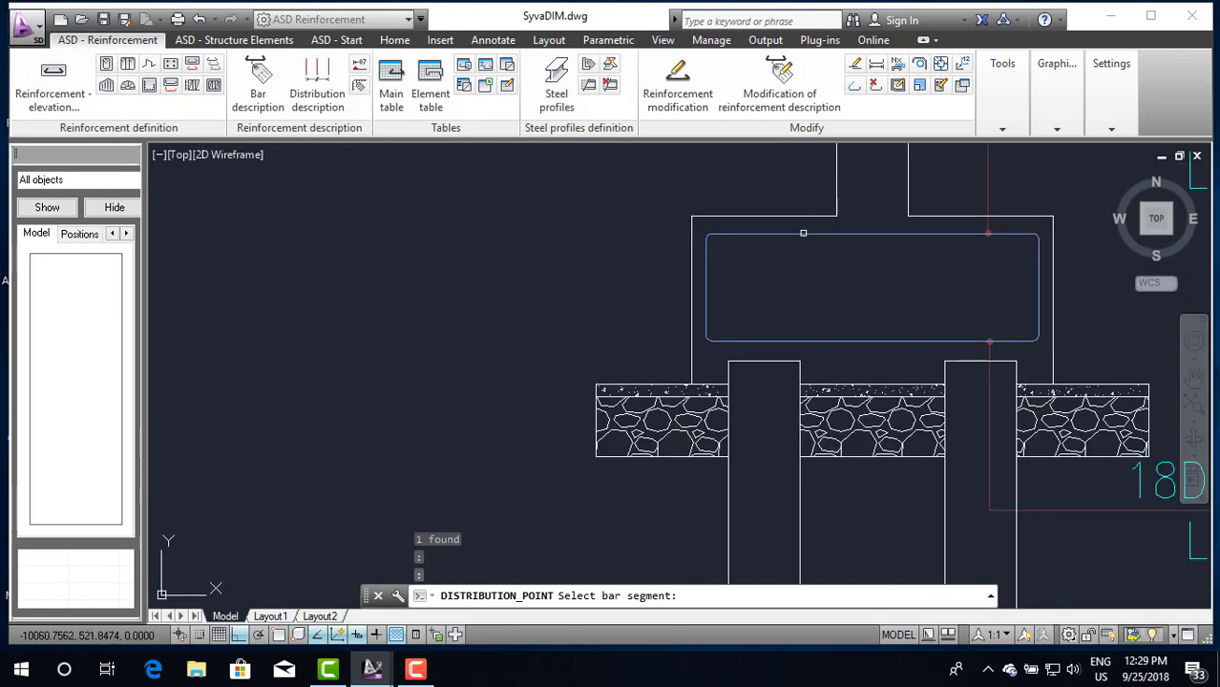
{"action": "left_click", "coordinate": [803, 234]}
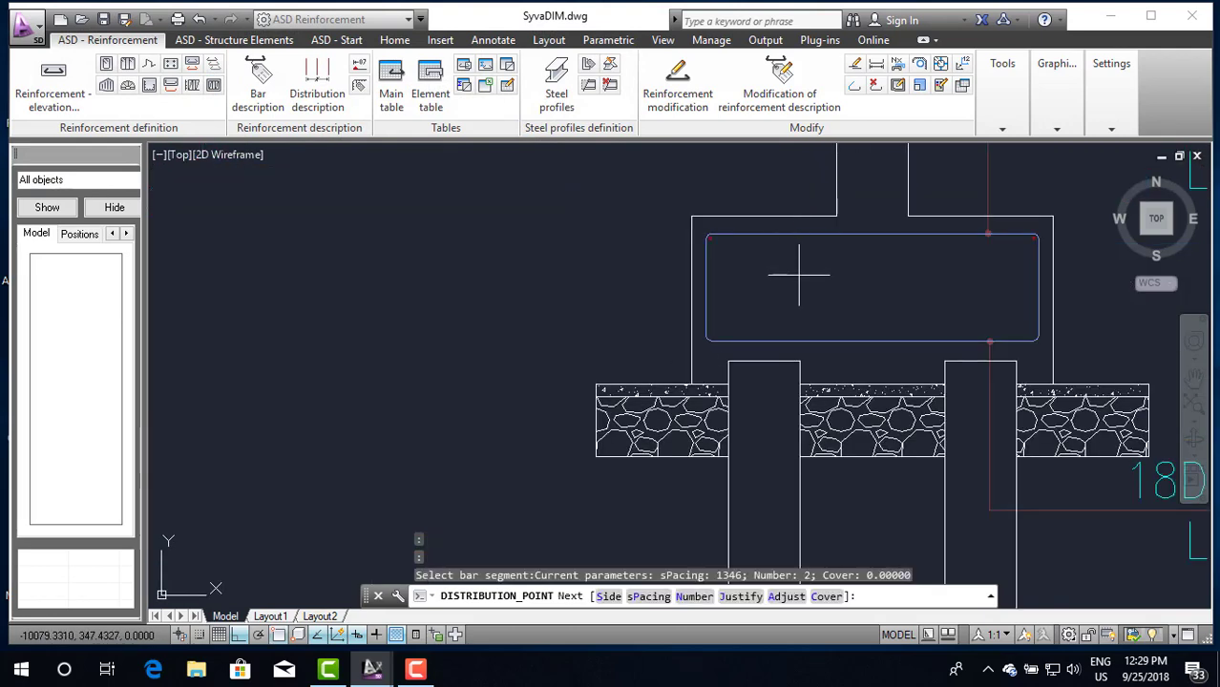
Step: Distribute the bars on the Side option at 130 mm spacing
{"action": "scroll", "coordinate": [766, 214], "scroll_direction": "up", "scroll_amount": 2}
{"action": "scroll", "coordinate": [766, 214], "scroll_direction": "up", "scroll_amount": 2}
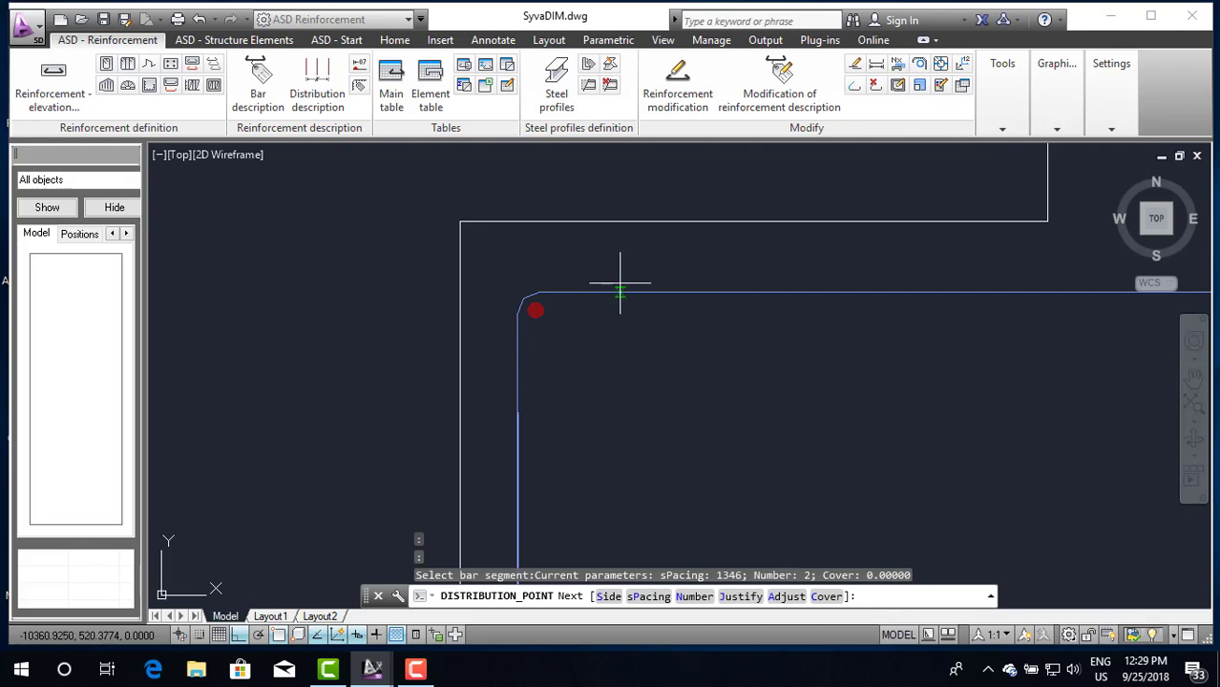
{"action": "type", "text": "s"}
{"action": "key", "text": "Return"}
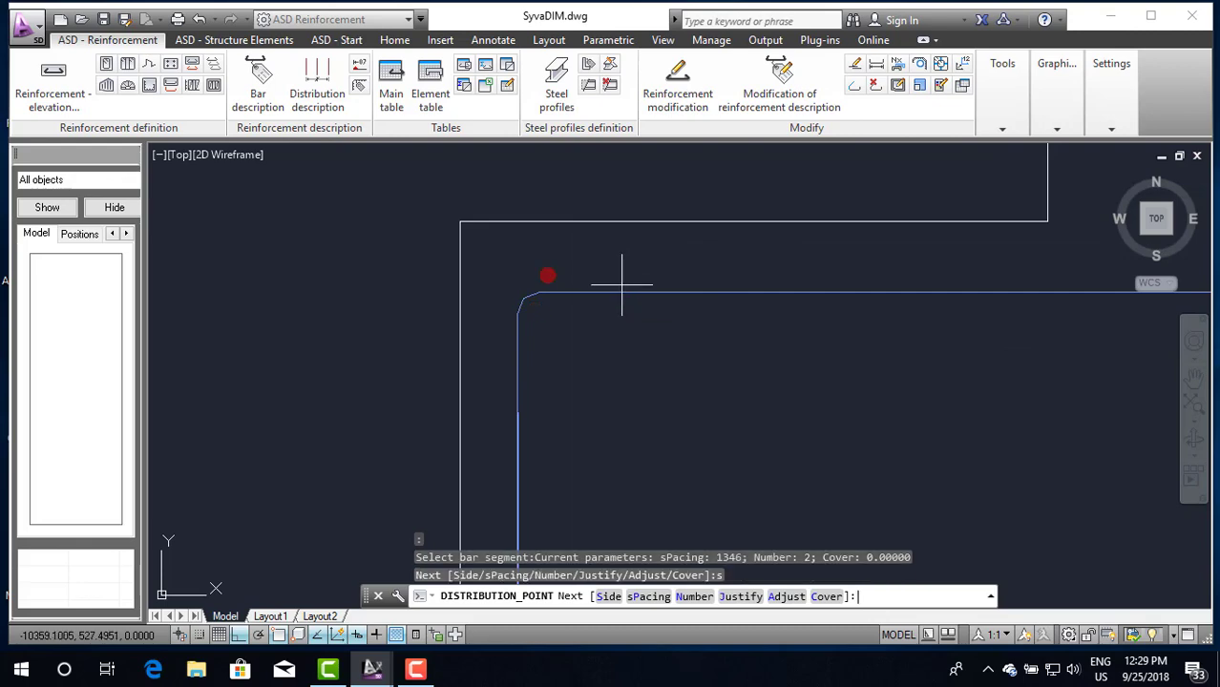
{"action": "scroll", "coordinate": [626, 274], "scroll_direction": "down", "scroll_amount": 1}
{"action": "scroll", "coordinate": [628, 269], "scroll_direction": "down", "scroll_amount": 3}
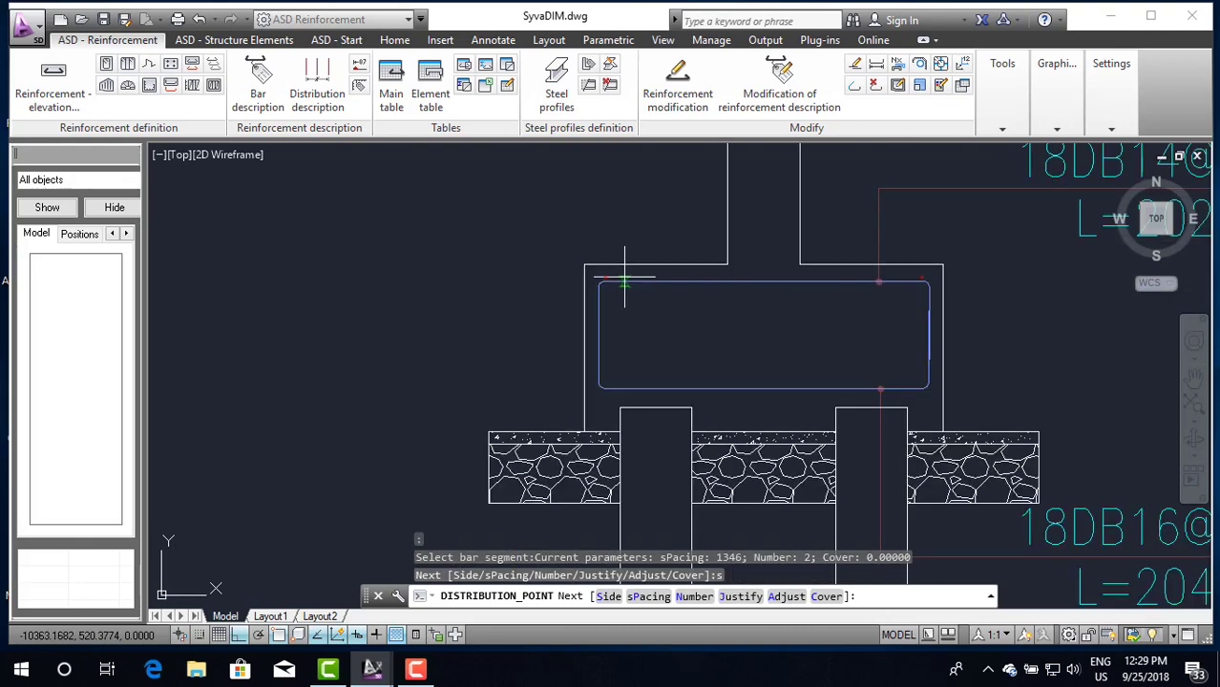
{"action": "scroll", "coordinate": [771, 258], "scroll_direction": "up", "scroll_amount": 2}
{"action": "right_click", "coordinate": [760, 260]}
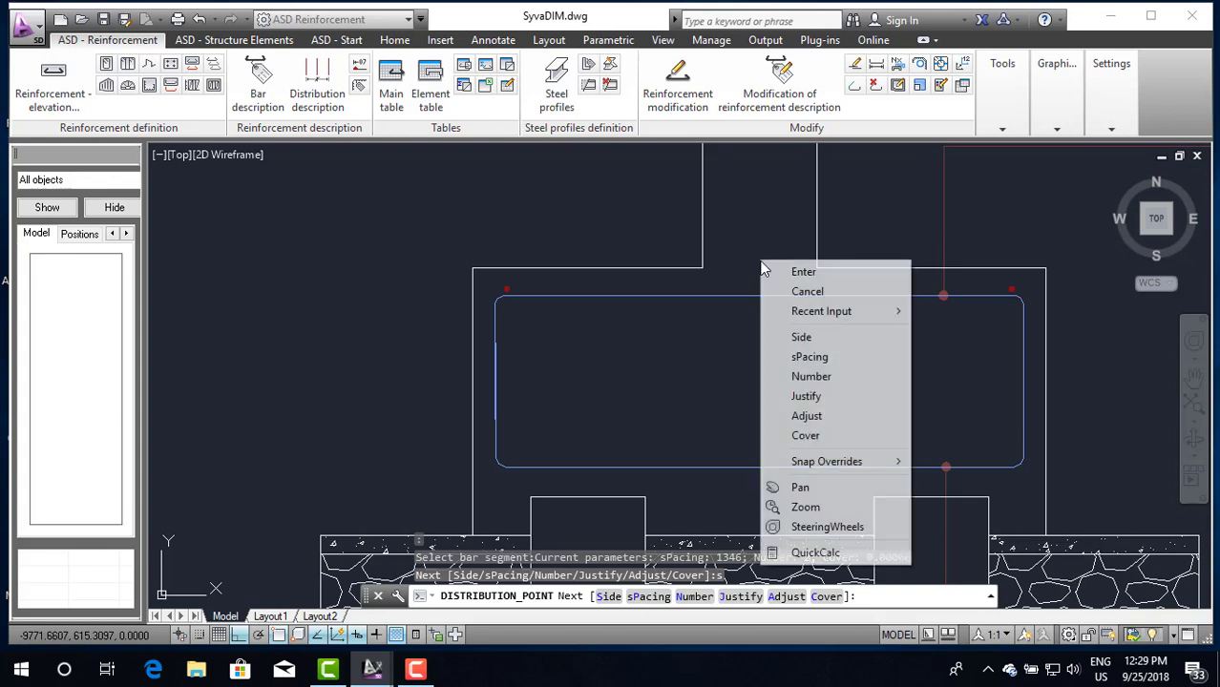
{"action": "left_click", "coordinate": [821, 359]}
{"action": "type", "text": "130"}
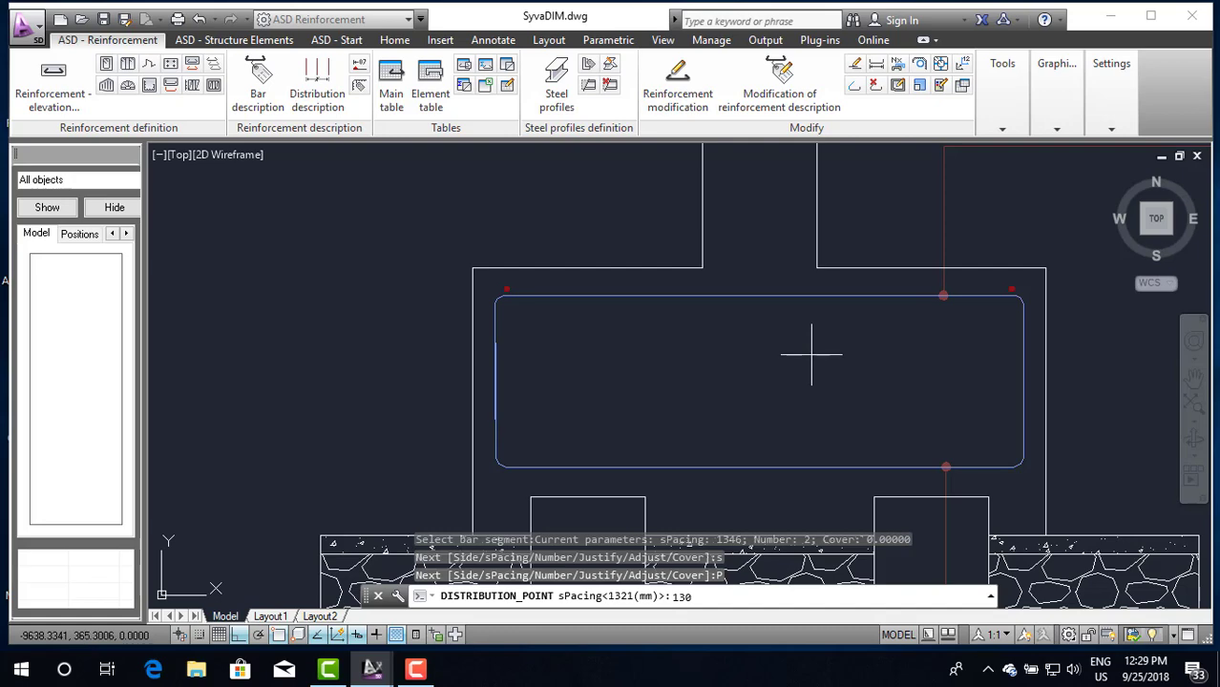
{"action": "key", "text": "Return"}
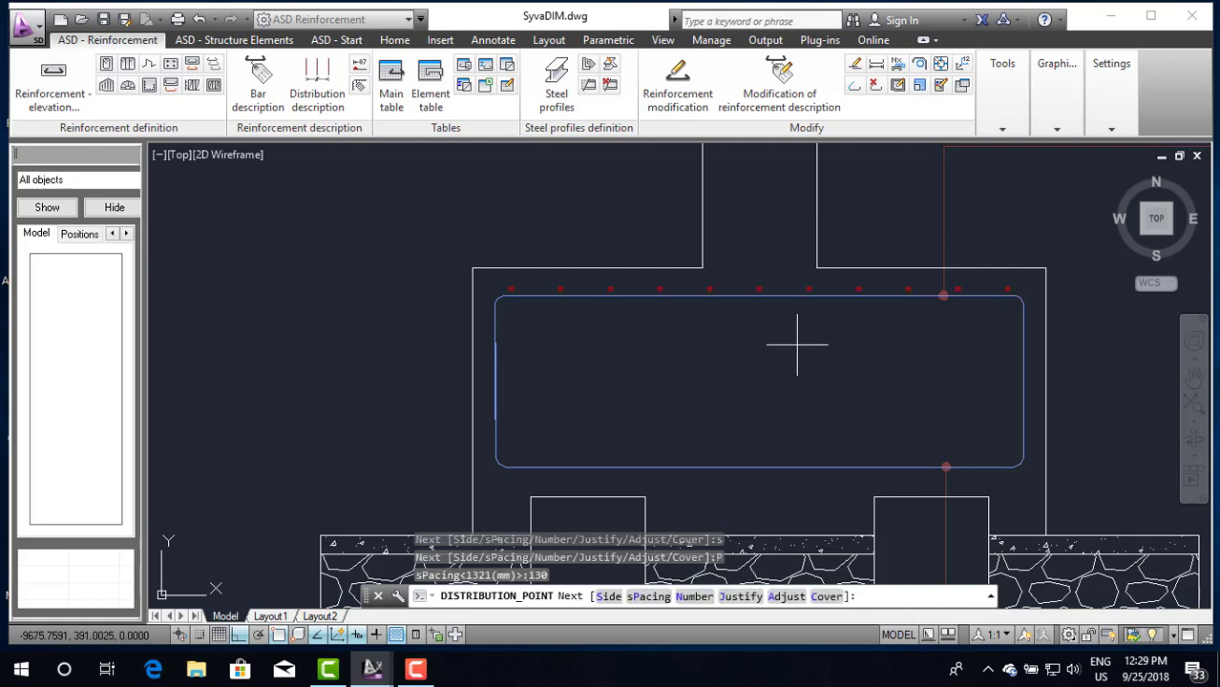
{"action": "key", "text": "Return"}
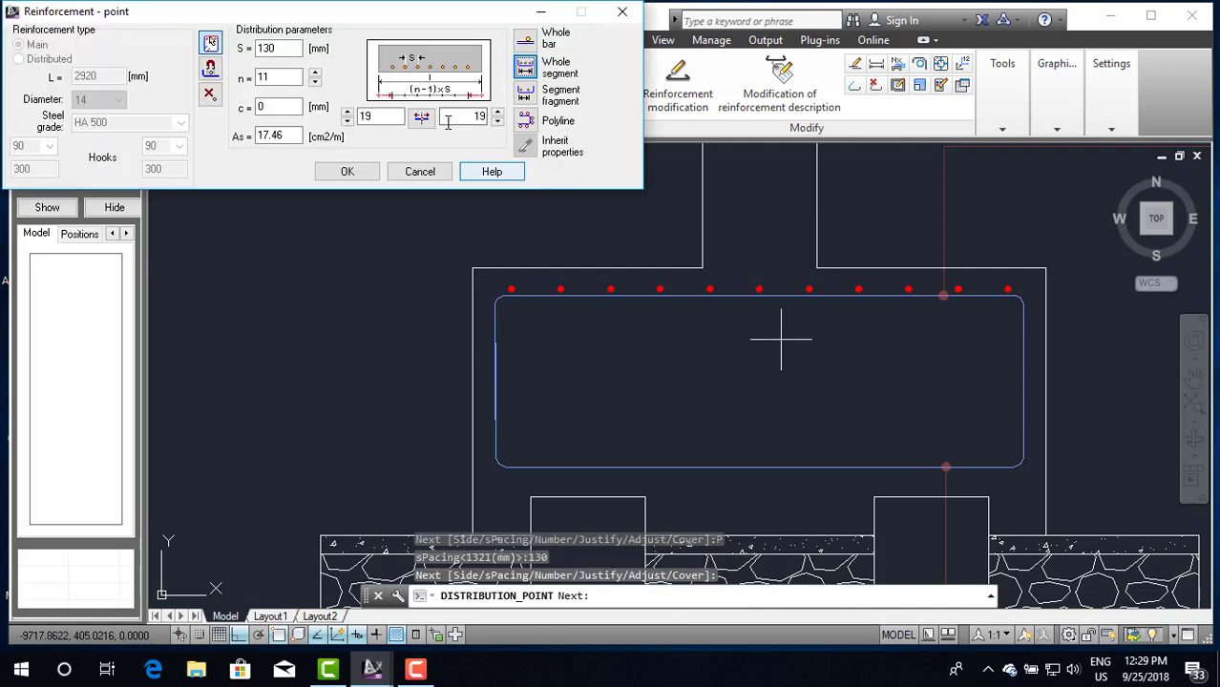
Step: Accept the point reinforcement settings and choose the leader-line description style
{"action": "left_click", "coordinate": [347, 173]}
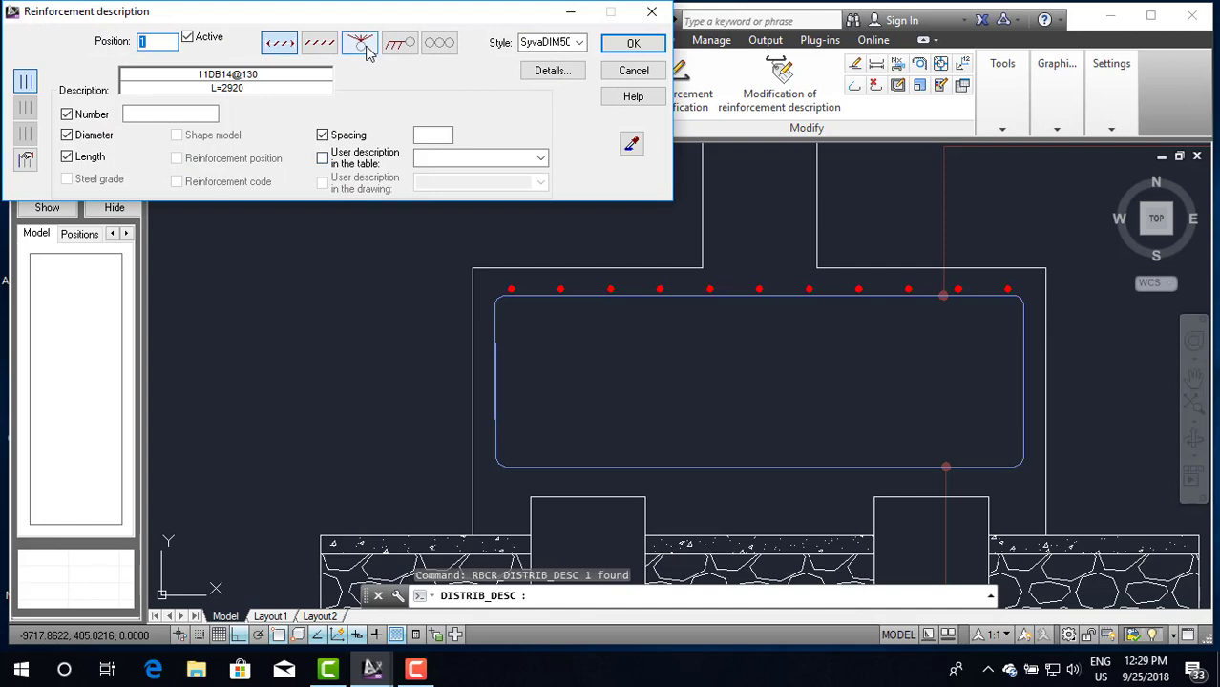
{"action": "left_click", "coordinate": [367, 50]}
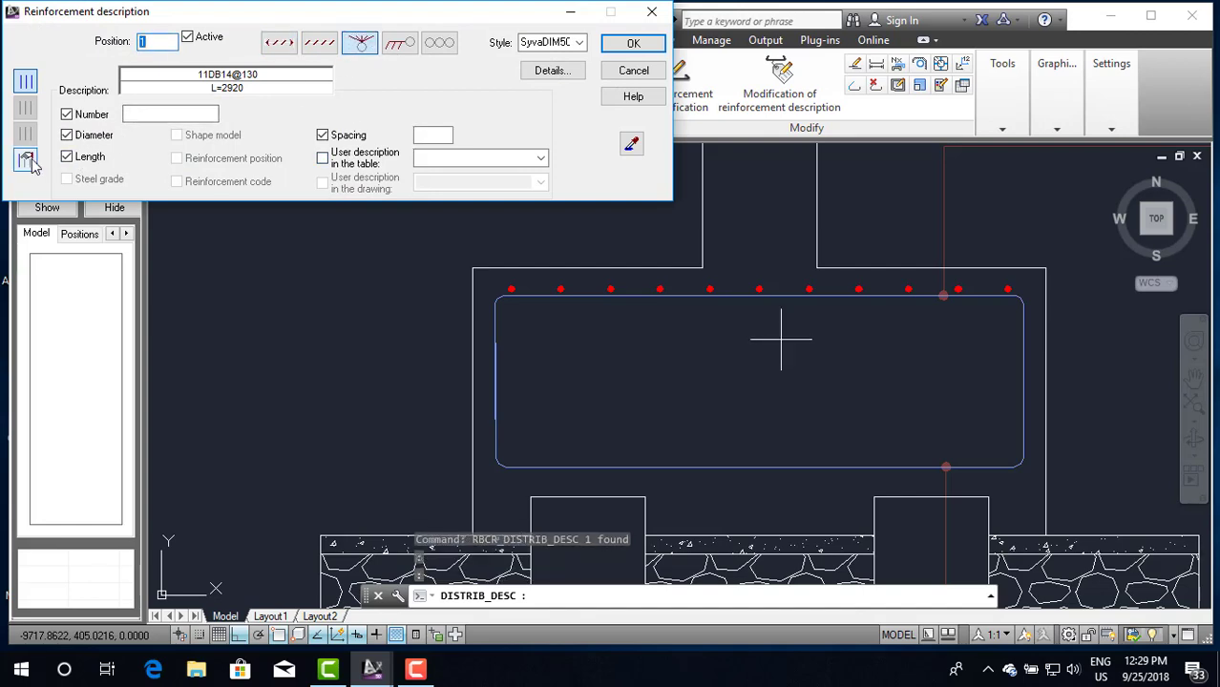
{"action": "left_click", "coordinate": [633, 43]}
Step: Select three of the distributed top bars for the label's leaders
{"action": "scroll", "coordinate": [573, 268], "scroll_direction": "up", "scroll_amount": 3}
{"action": "scroll", "coordinate": [549, 306], "scroll_direction": "down", "scroll_amount": 5}
{"action": "scroll", "coordinate": [544, 326], "scroll_direction": "down", "scroll_amount": 3}
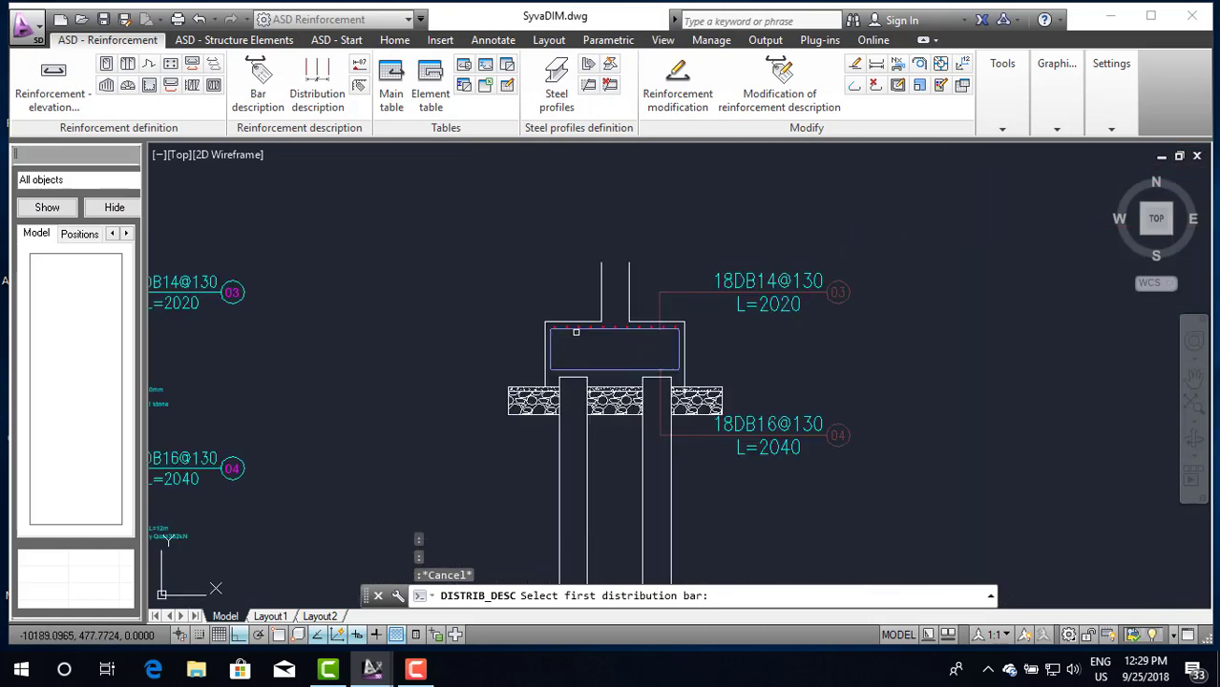
{"action": "scroll", "coordinate": [577, 329], "scroll_direction": "up", "scroll_amount": 3}
{"action": "scroll", "coordinate": [535, 321], "scroll_direction": "up", "scroll_amount": 4}
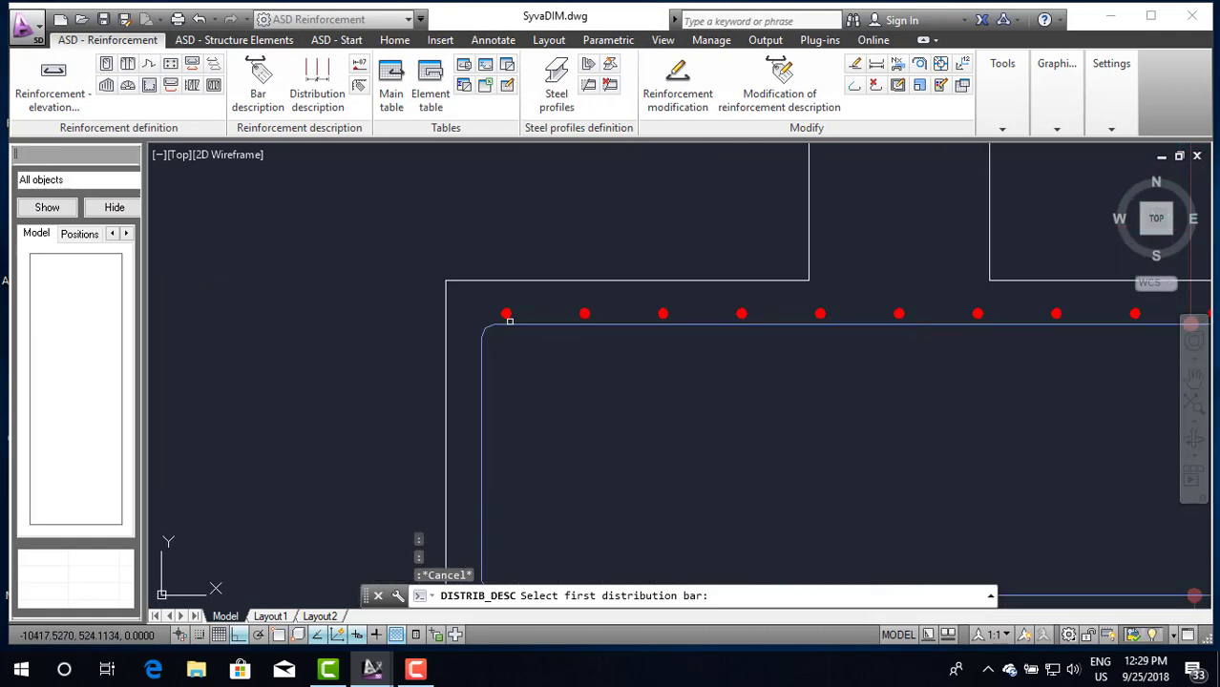
{"action": "left_click", "coordinate": [507, 316]}
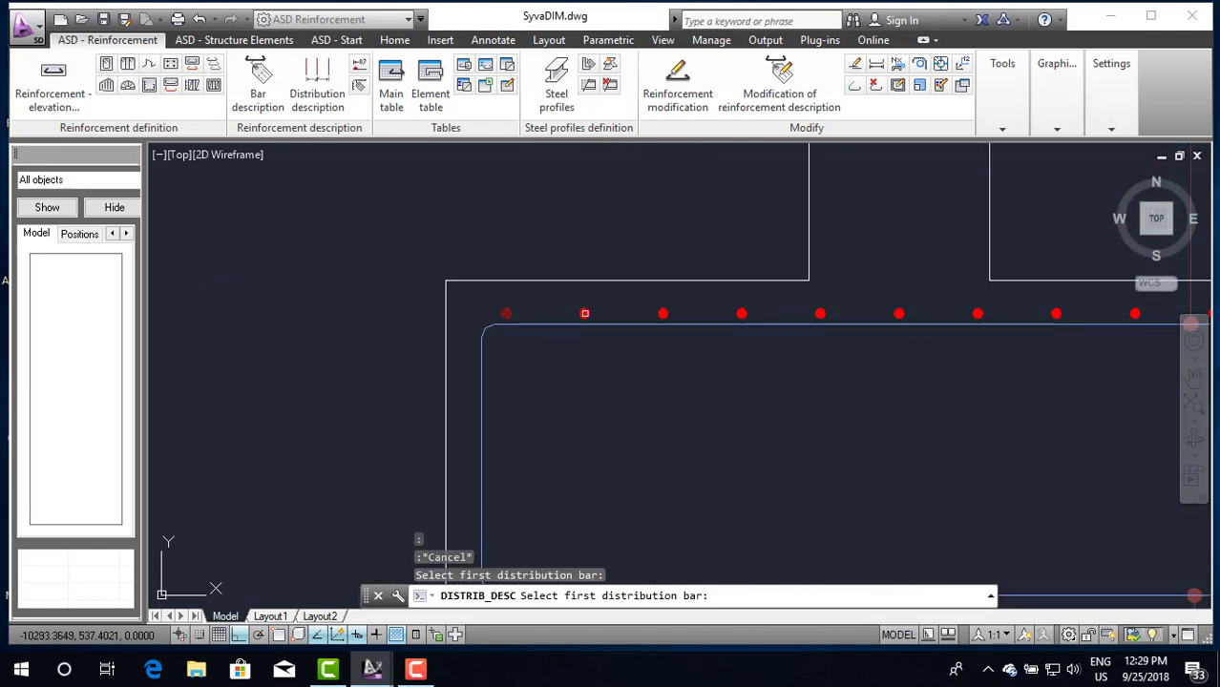
{"action": "left_click", "coordinate": [586, 314]}
{"action": "left_click", "coordinate": [666, 314]}
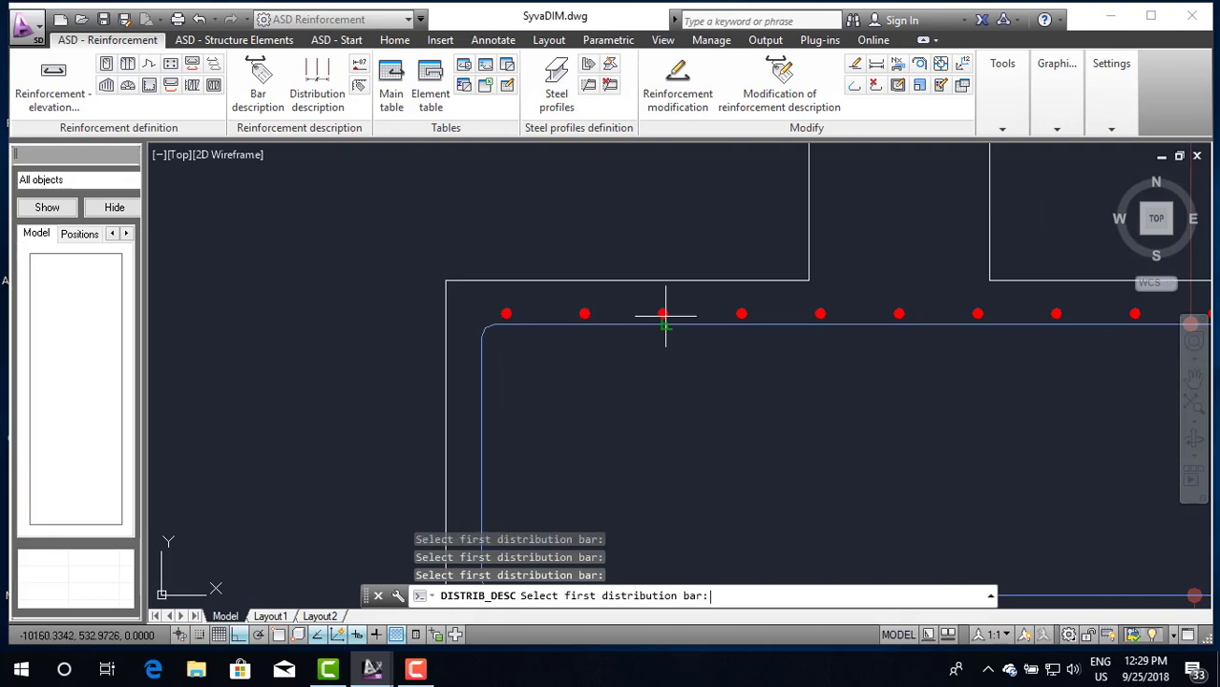
{"action": "key", "text": "Return"}
Step: Place the distribution line above the section and label 01 (11DB14@130, L=2920) left of the cap
{"action": "scroll", "coordinate": [666, 315], "scroll_direction": "down", "scroll_amount": 3}
{"action": "scroll", "coordinate": [600, 210], "scroll_direction": "up", "scroll_amount": 2}
{"action": "scroll", "coordinate": [620, 288], "scroll_direction": "up", "scroll_amount": 1}
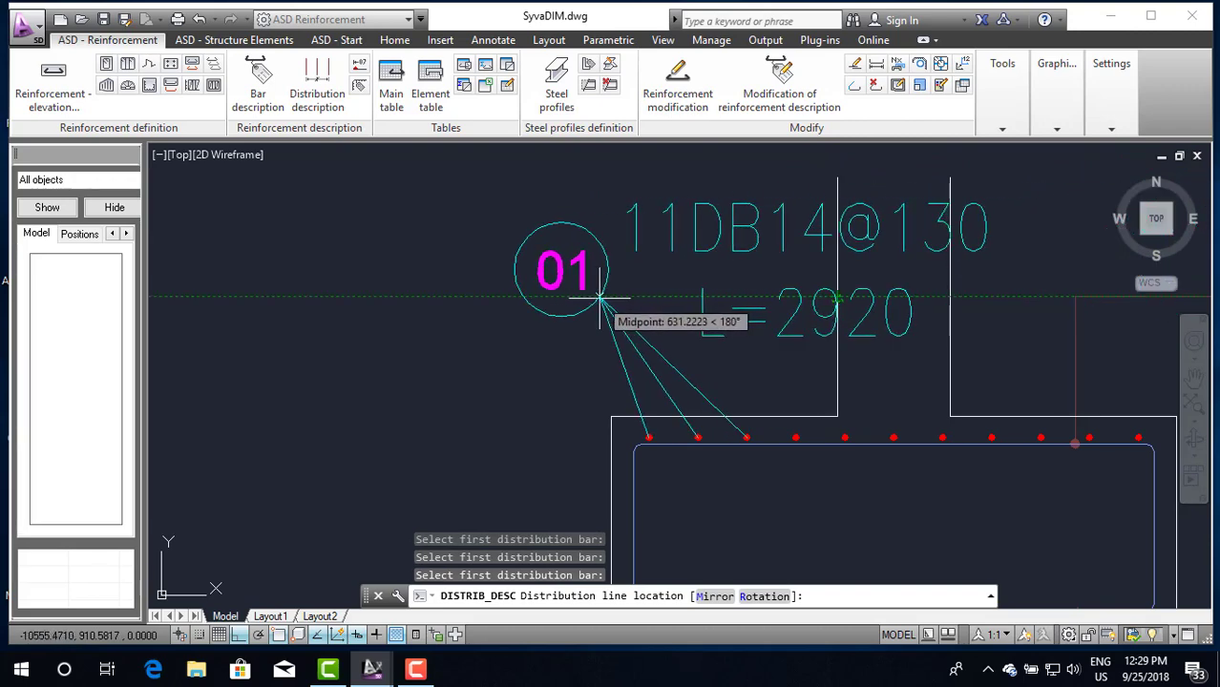
{"action": "left_click", "coordinate": [599, 299]}
{"action": "scroll", "coordinate": [305, 294], "scroll_direction": "down", "scroll_amount": 5}
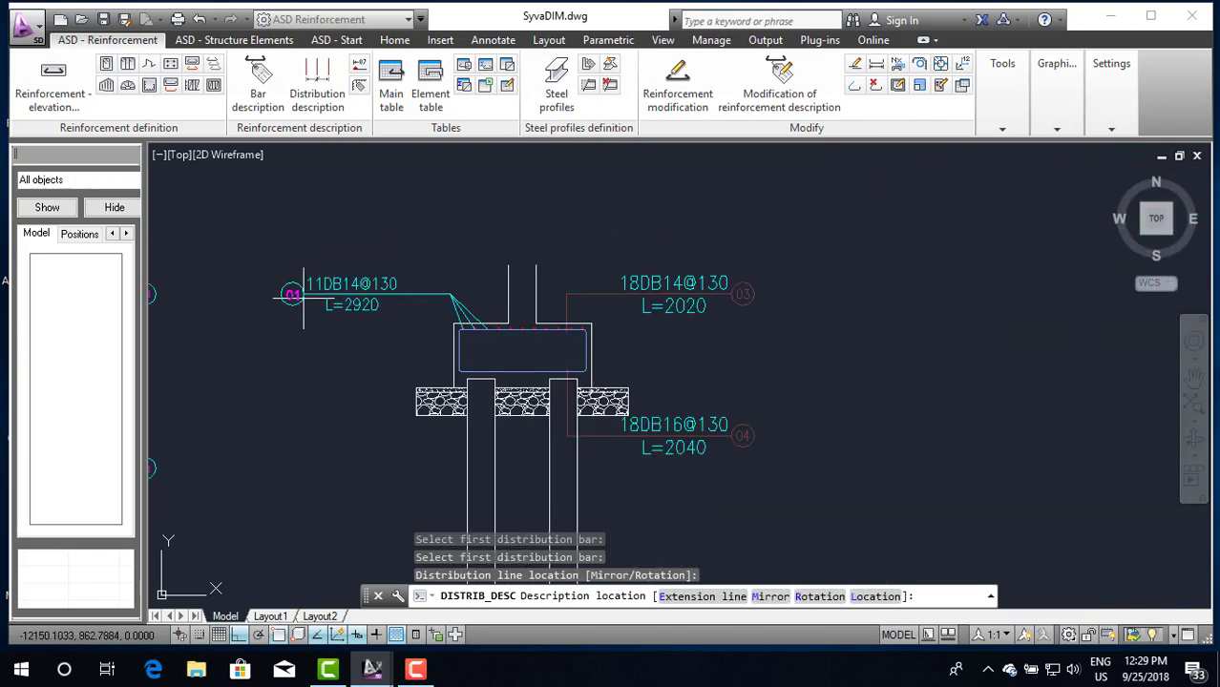
{"action": "scroll", "coordinate": [303, 296], "scroll_direction": "up", "scroll_amount": 2}
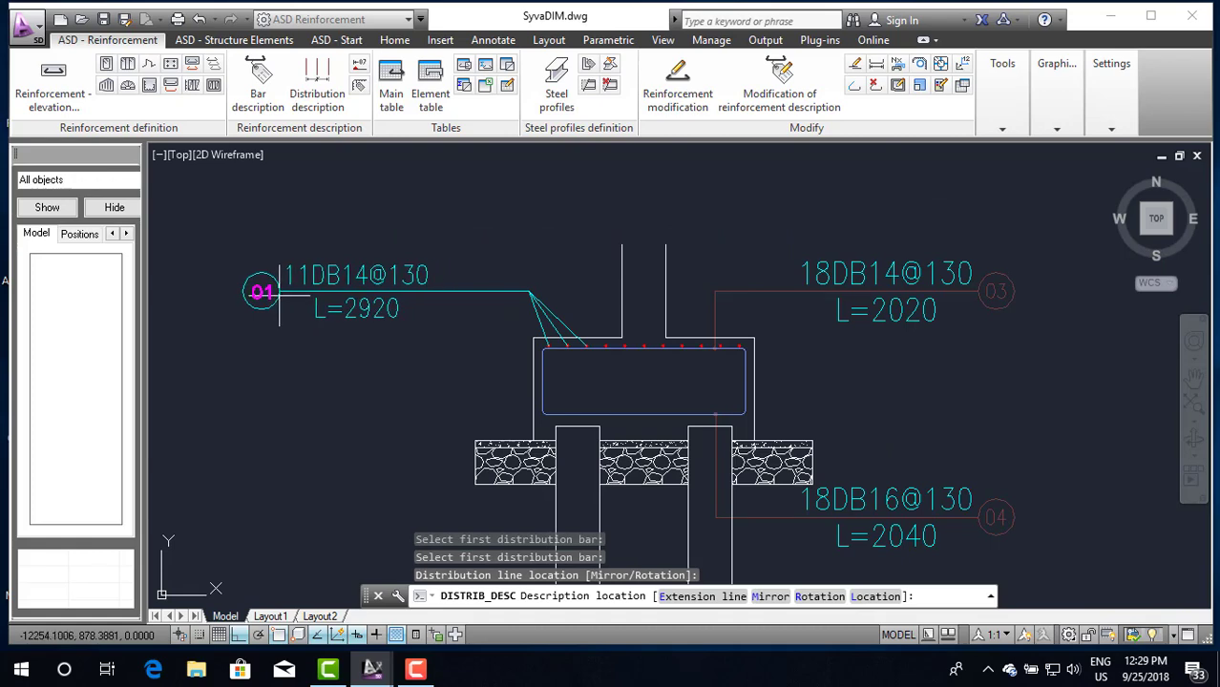
{"action": "key", "text": "Return"}
{"action": "left_click", "coordinate": [368, 301]}
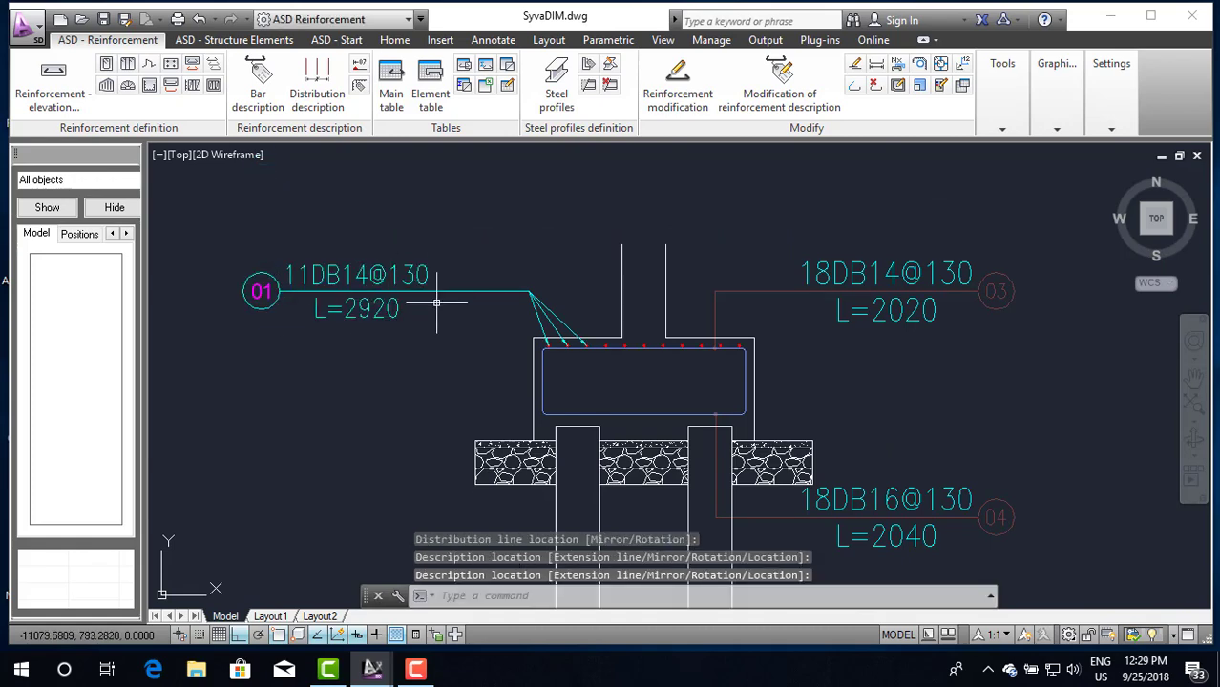
{"action": "scroll", "coordinate": [345, 306], "scroll_direction": "down", "scroll_amount": 2}
{"action": "scroll", "coordinate": [344, 305], "scroll_direction": "down", "scroll_amount": 4}
{"action": "scroll", "coordinate": [344, 305], "scroll_direction": "up", "scroll_amount": 4}
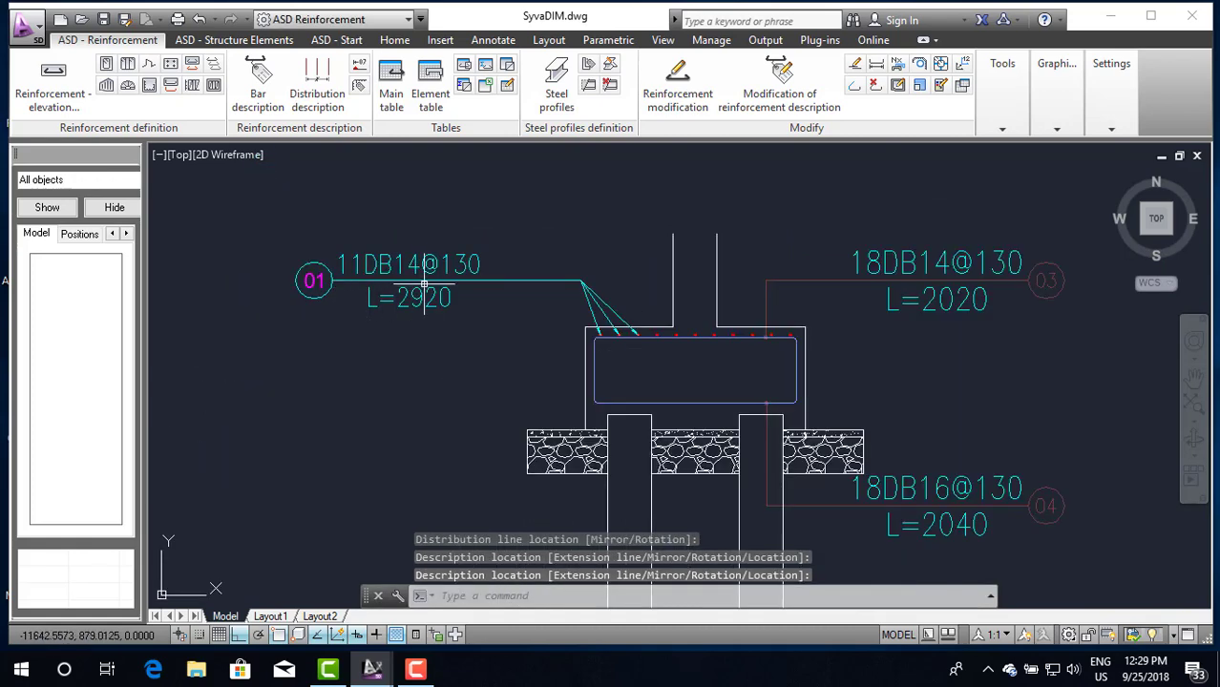
{"action": "middle_click_drag", "start_coordinate": [450, 305], "coordinate": [512, 305]}
{"action": "scroll", "coordinate": [633, 305], "scroll_direction": "down", "scroll_amount": 3}
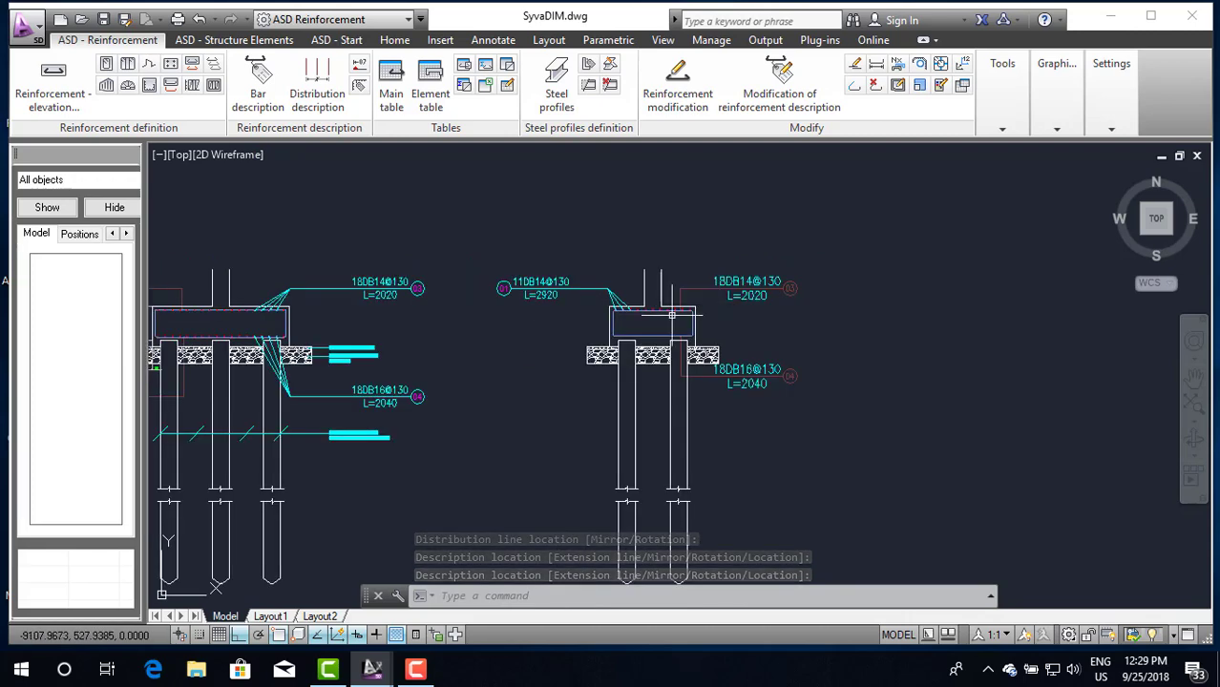
{"action": "scroll", "coordinate": [546, 311], "scroll_direction": "up", "scroll_amount": 3}
{"action": "scroll", "coordinate": [611, 322], "scroll_direction": "down", "scroll_amount": 2}
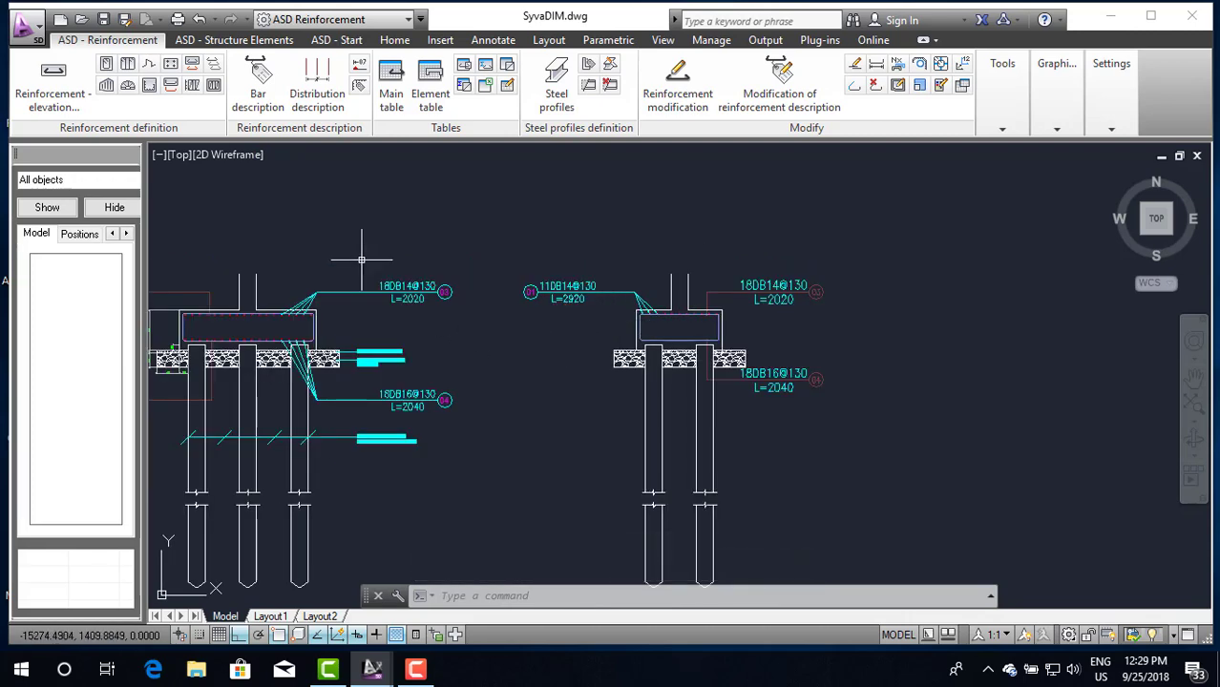
Step: Start another point distribution along the bottom segment of the right cap's bar
{"action": "left_click", "coordinate": [170, 65]}
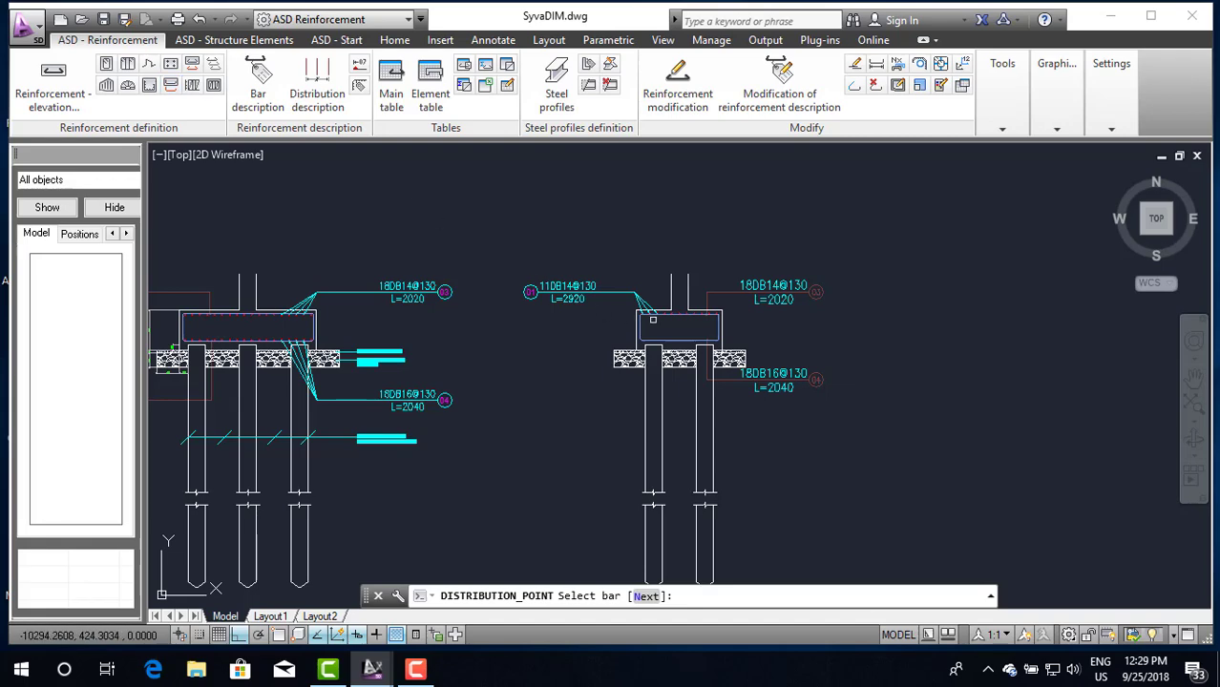
{"action": "scroll", "coordinate": [405, 335], "scroll_direction": "up", "scroll_amount": 6}
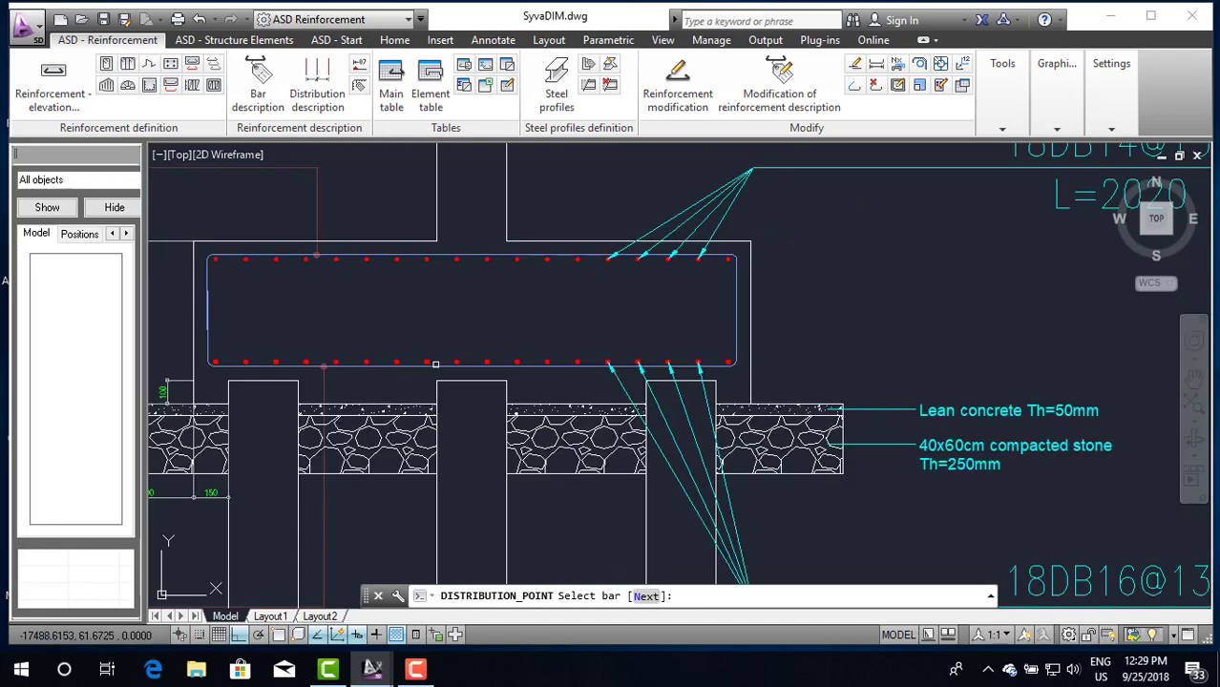
{"action": "left_click", "coordinate": [442, 363]}
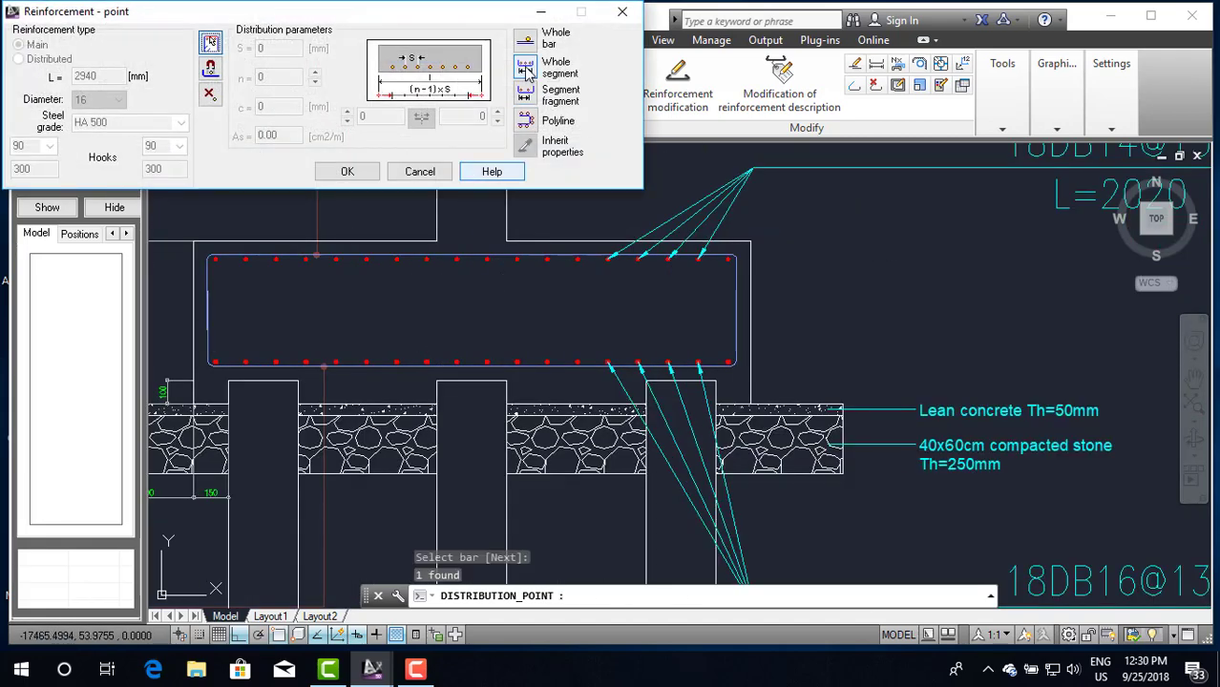
{"action": "key", "text": "Return"}
{"action": "scroll", "coordinate": [440, 263], "scroll_direction": "down", "scroll_amount": 6}
{"action": "scroll", "coordinate": [840, 264], "scroll_direction": "up", "scroll_amount": 4}
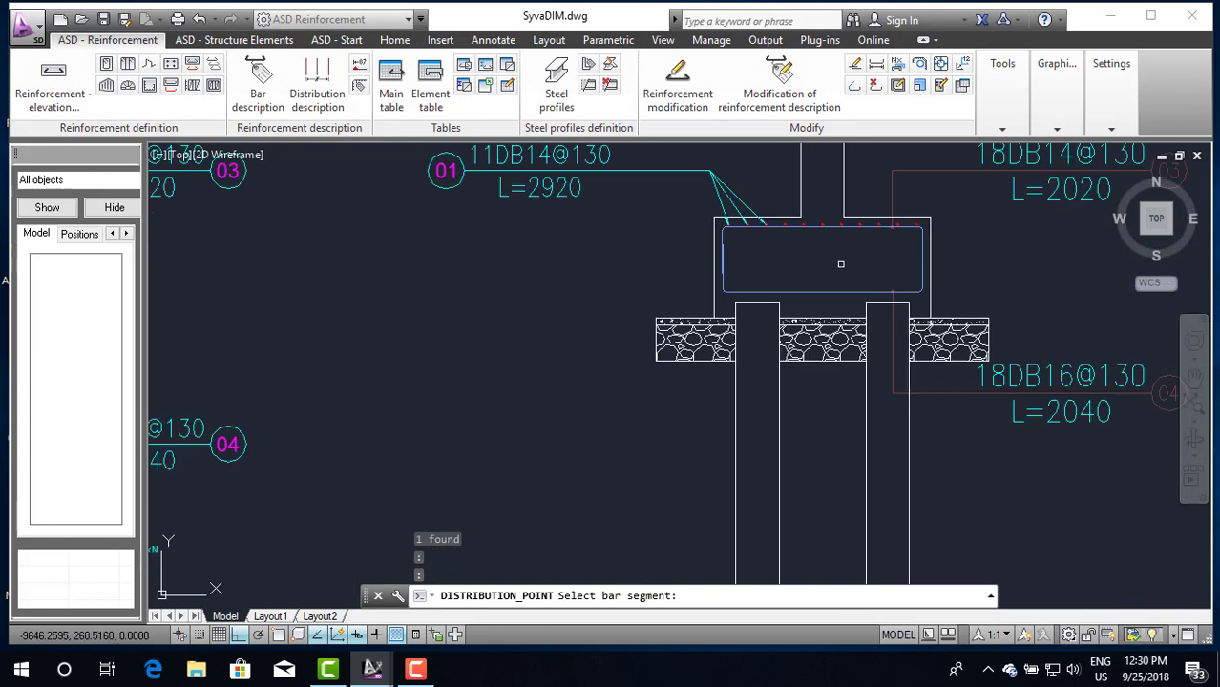
{"action": "left_click", "coordinate": [828, 291]}
{"action": "scroll", "coordinate": [806, 298], "scroll_direction": "up", "scroll_amount": 4}
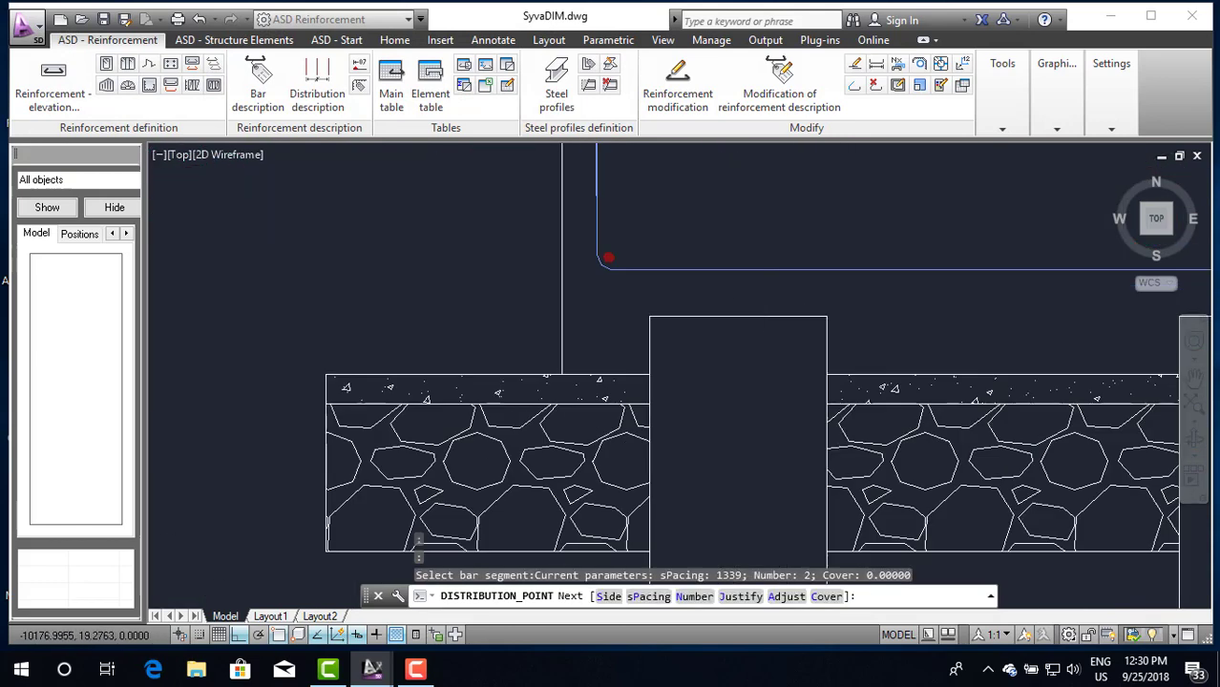
{"action": "scroll", "coordinate": [764, 300], "scroll_direction": "up", "scroll_amount": 4}
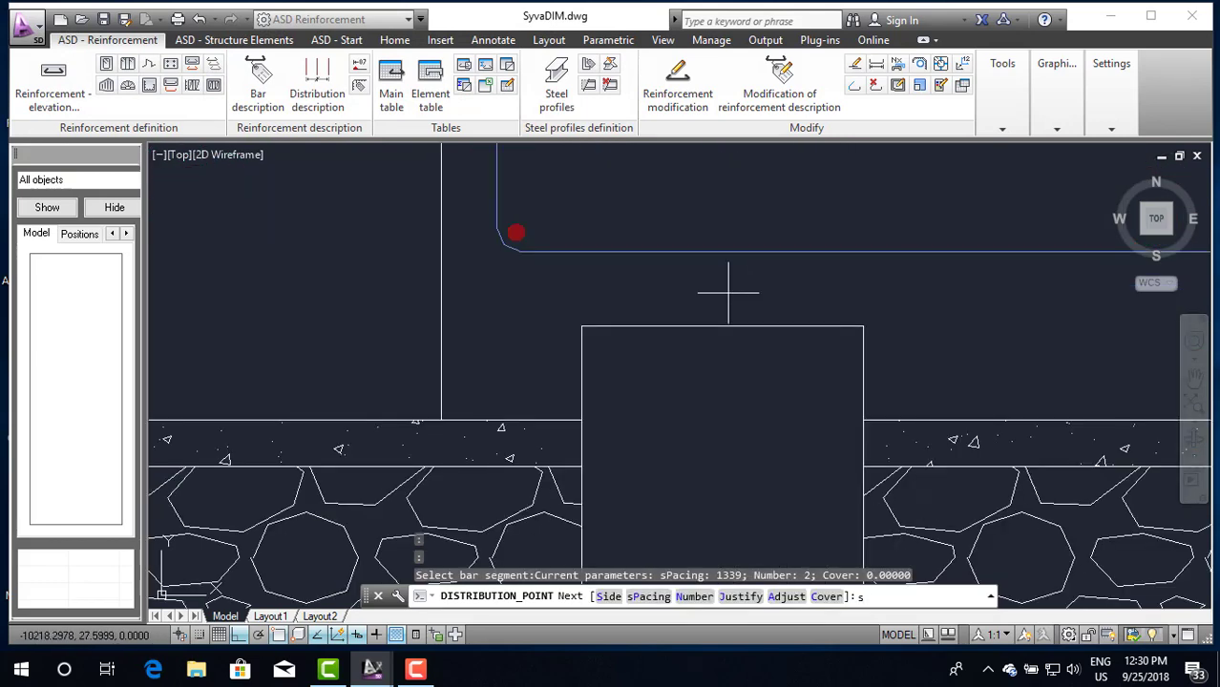
Step: Distribute 11 DB16 bars on the Side option at 130 mm, then pick the arrow-to-point description style
{"action": "type", "text": "s"}
{"action": "key", "text": "Return"}
{"action": "scroll", "coordinate": [729, 293], "scroll_direction": "down", "scroll_amount": 4}
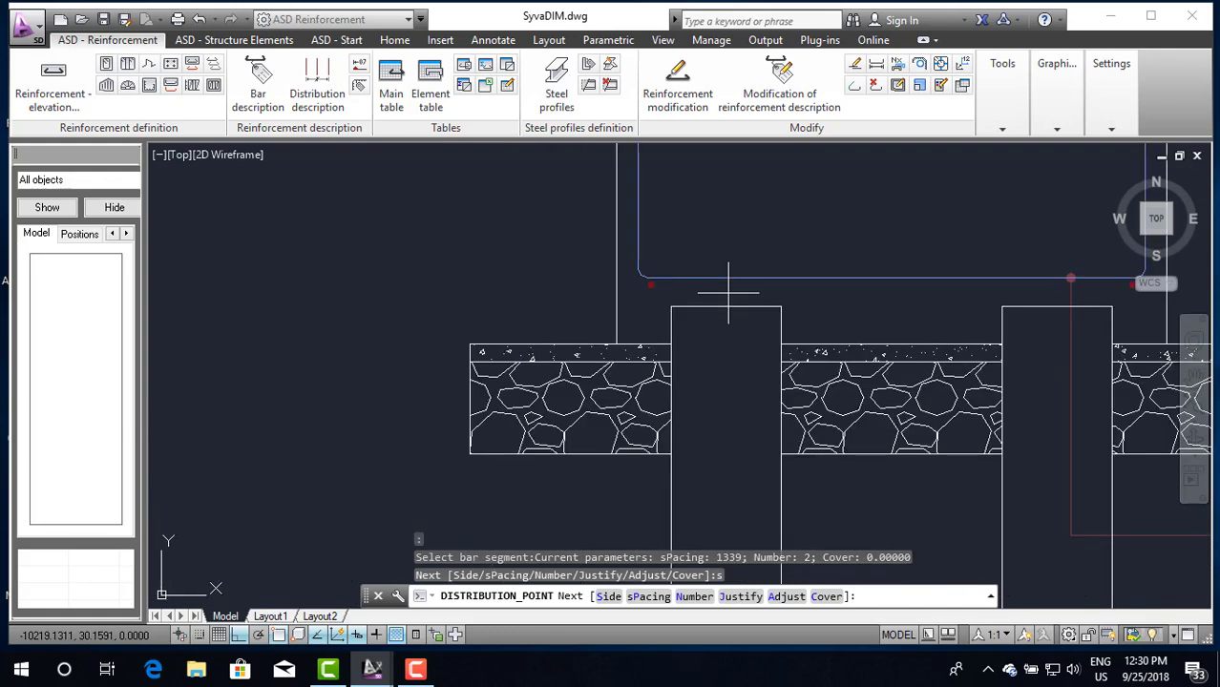
{"action": "right_click", "coordinate": [771, 213]}
{"action": "left_click", "coordinate": [825, 310]}
{"action": "type", "text": "130"}
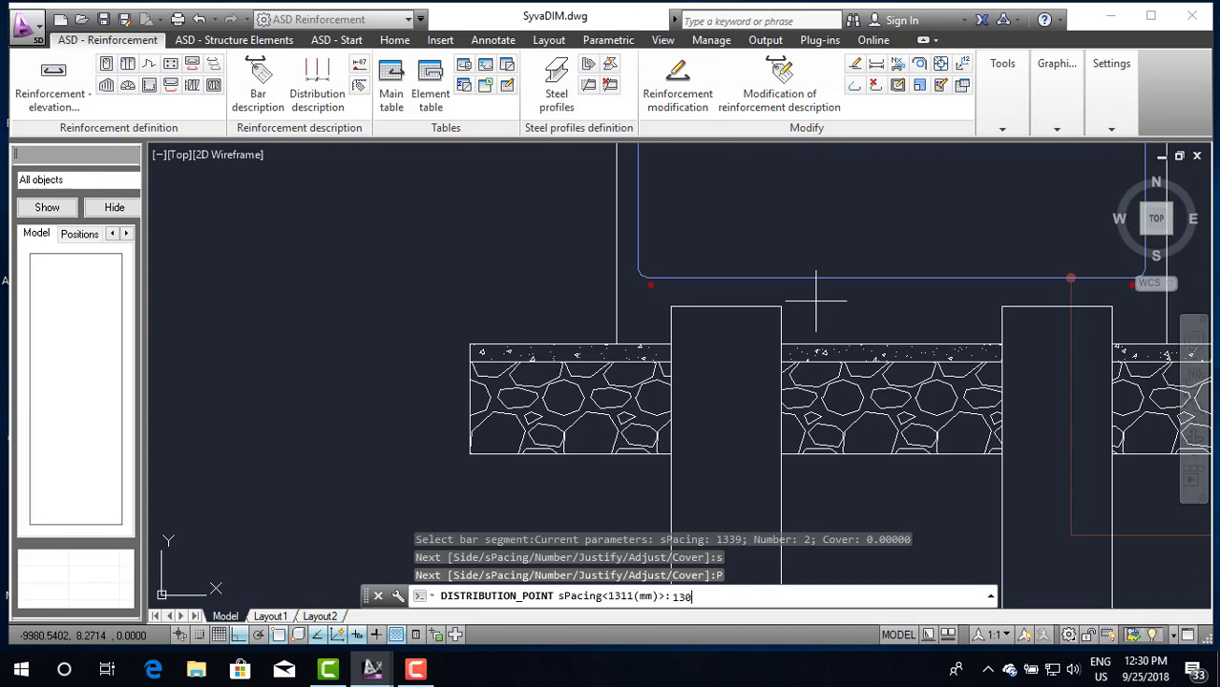
{"action": "key", "text": "Return"}
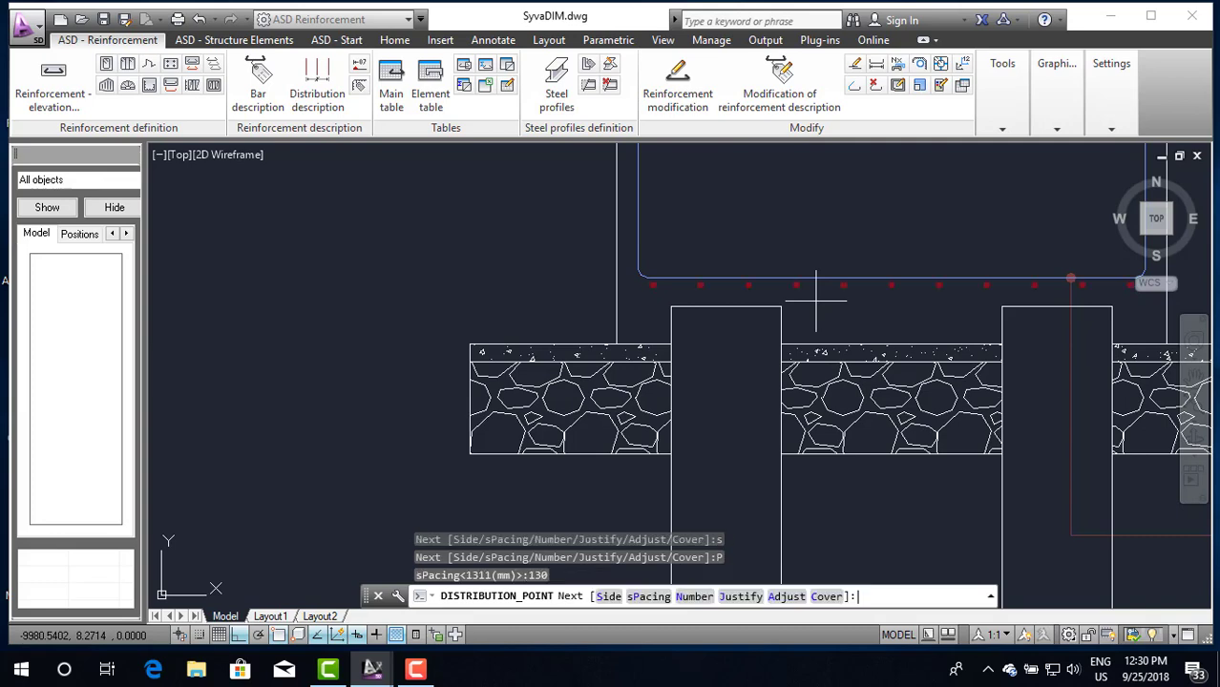
{"action": "scroll", "coordinate": [793, 291], "scroll_direction": "down", "scroll_amount": 4}
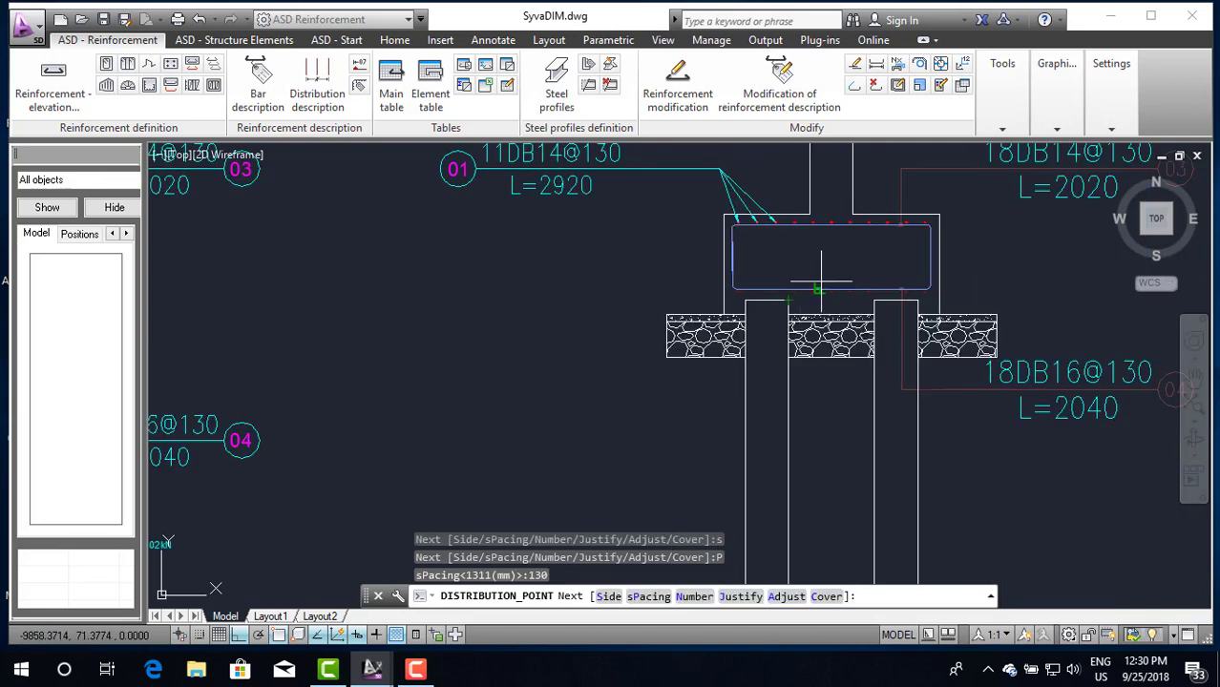
{"action": "key", "text": "Return"}
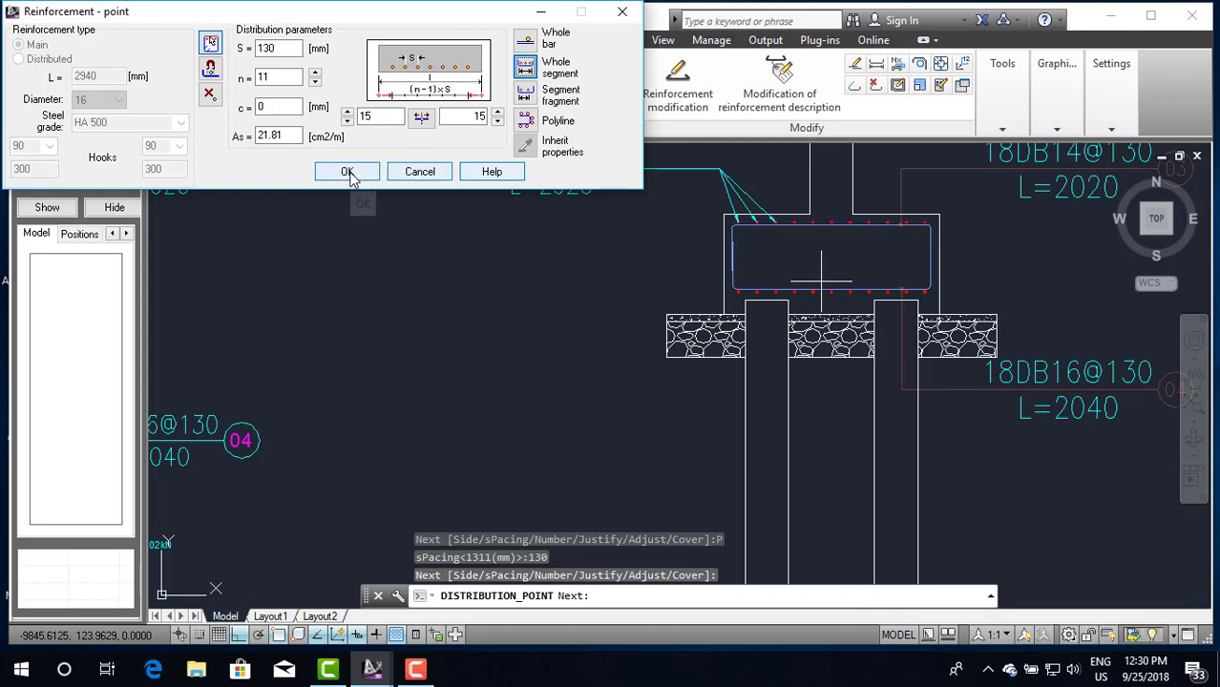
{"action": "left_click", "coordinate": [347, 173]}
{"action": "left_click", "coordinate": [361, 45]}
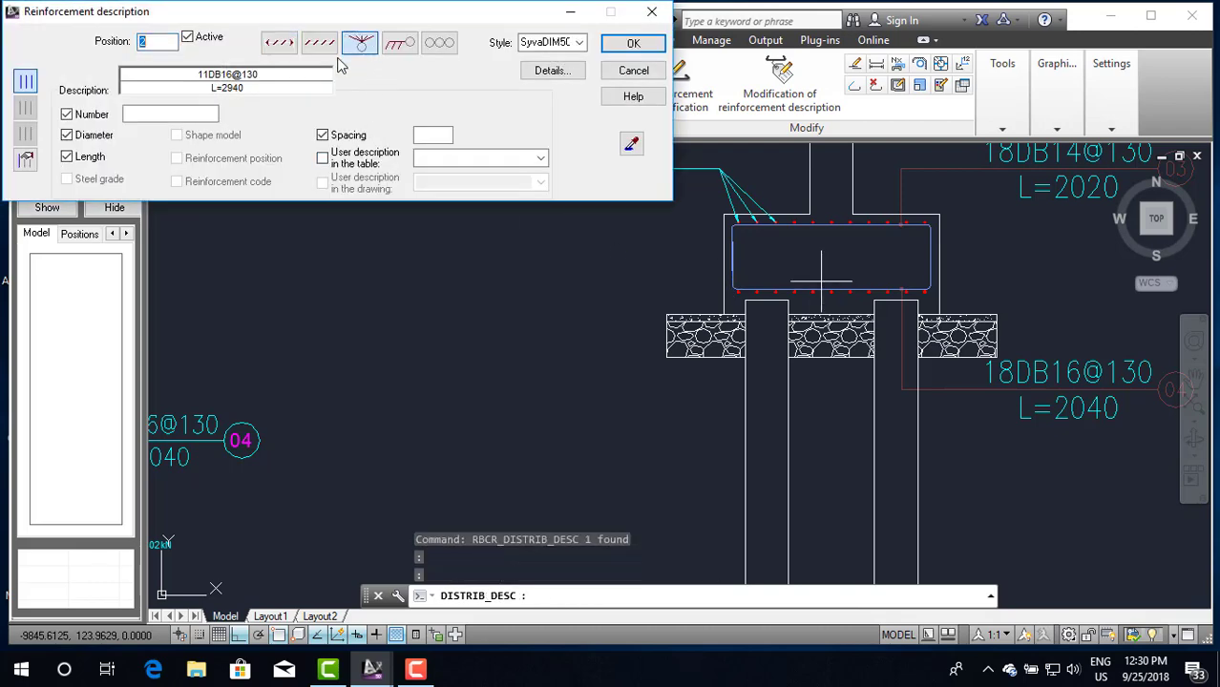
Step: Confirm the position 2 description and select three bottom bars to label
{"action": "left_click", "coordinate": [633, 43]}
{"action": "scroll", "coordinate": [809, 293], "scroll_direction": "up", "scroll_amount": 5}
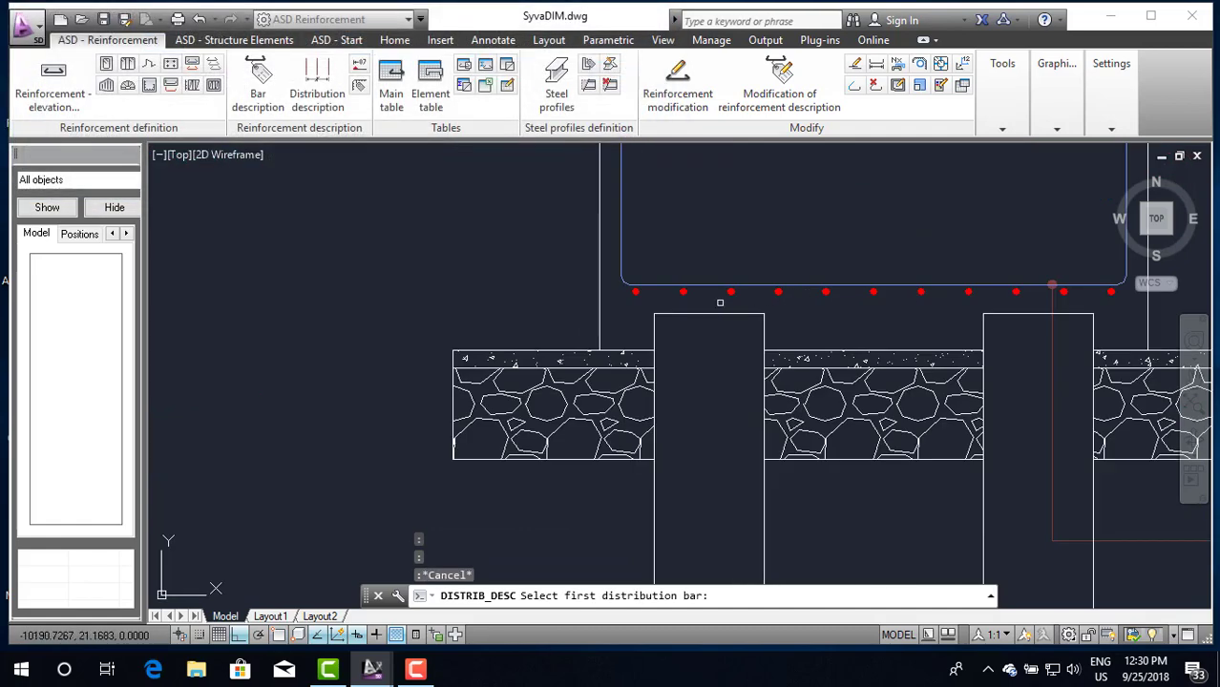
{"action": "scroll", "coordinate": [637, 294], "scroll_direction": "up", "scroll_amount": 2}
{"action": "scroll", "coordinate": [642, 312], "scroll_direction": "down", "scroll_amount": 6}
{"action": "scroll", "coordinate": [643, 311], "scroll_direction": "up", "scroll_amount": 4}
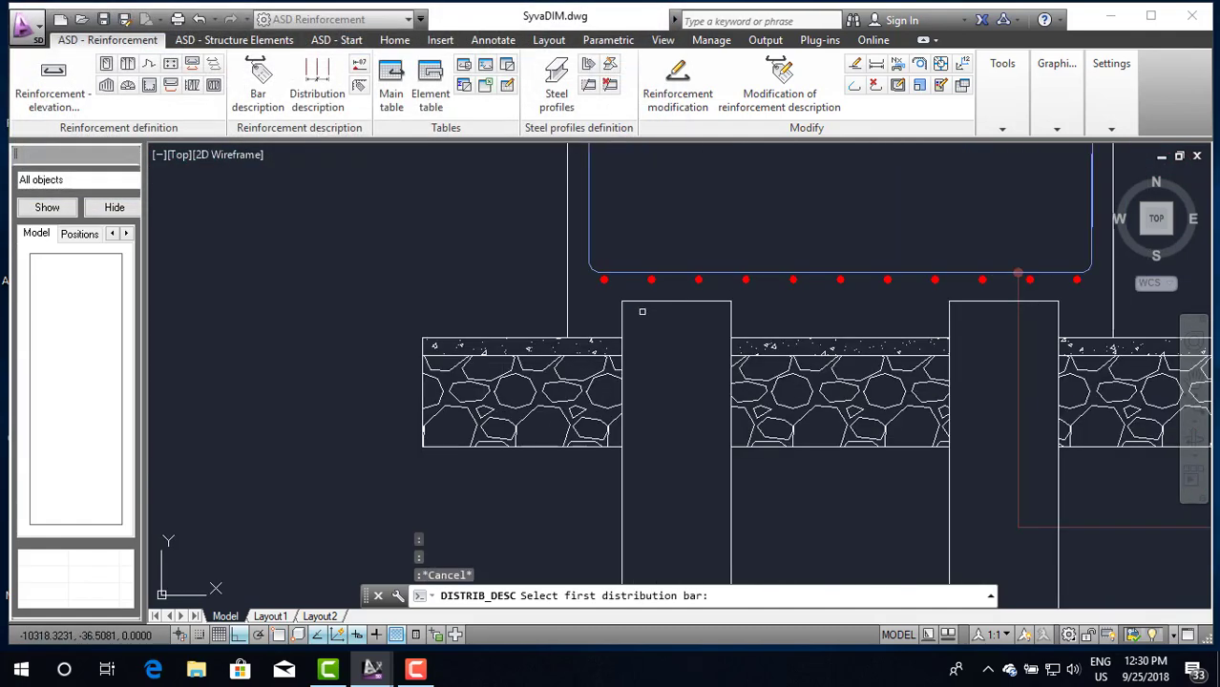
{"action": "left_click", "coordinate": [602, 282]}
{"action": "left_click", "coordinate": [651, 282]}
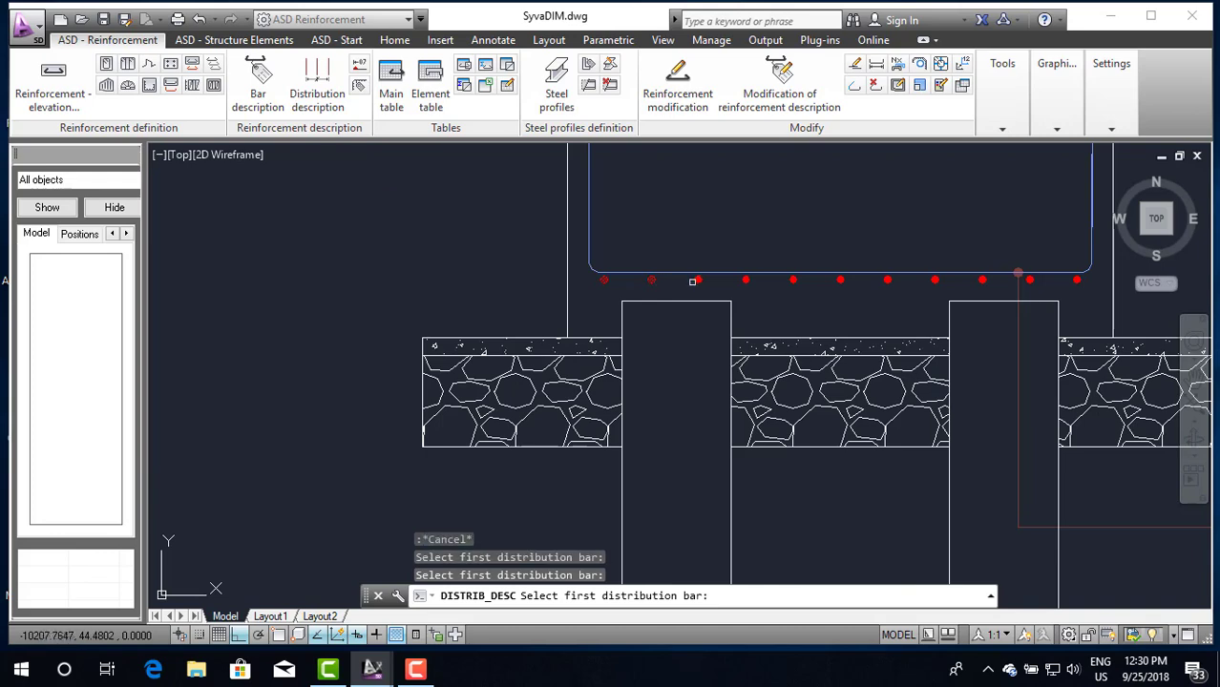
{"action": "left_click", "coordinate": [701, 280]}
{"action": "key", "text": "Return"}
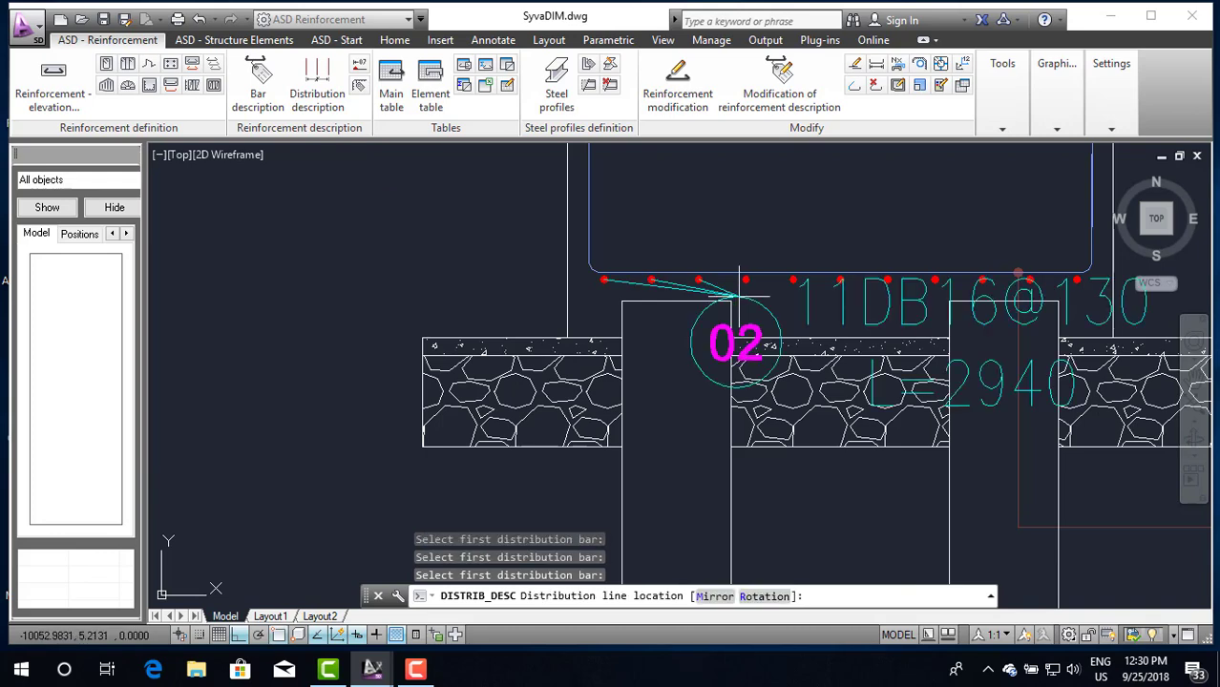
Step: Place the distribution line and the 02 label (11DB16@130, L=2940) left of the section
{"action": "scroll", "coordinate": [668, 305], "scroll_direction": "down", "scroll_amount": 3}
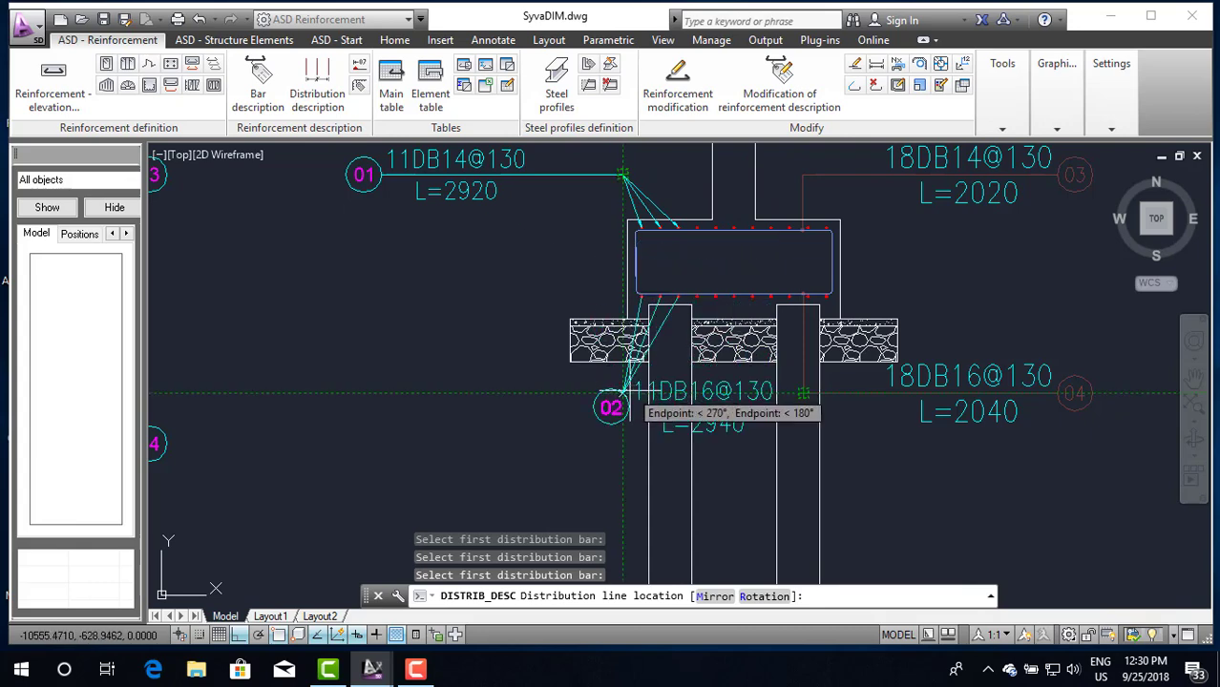
{"action": "left_click", "coordinate": [625, 393]}
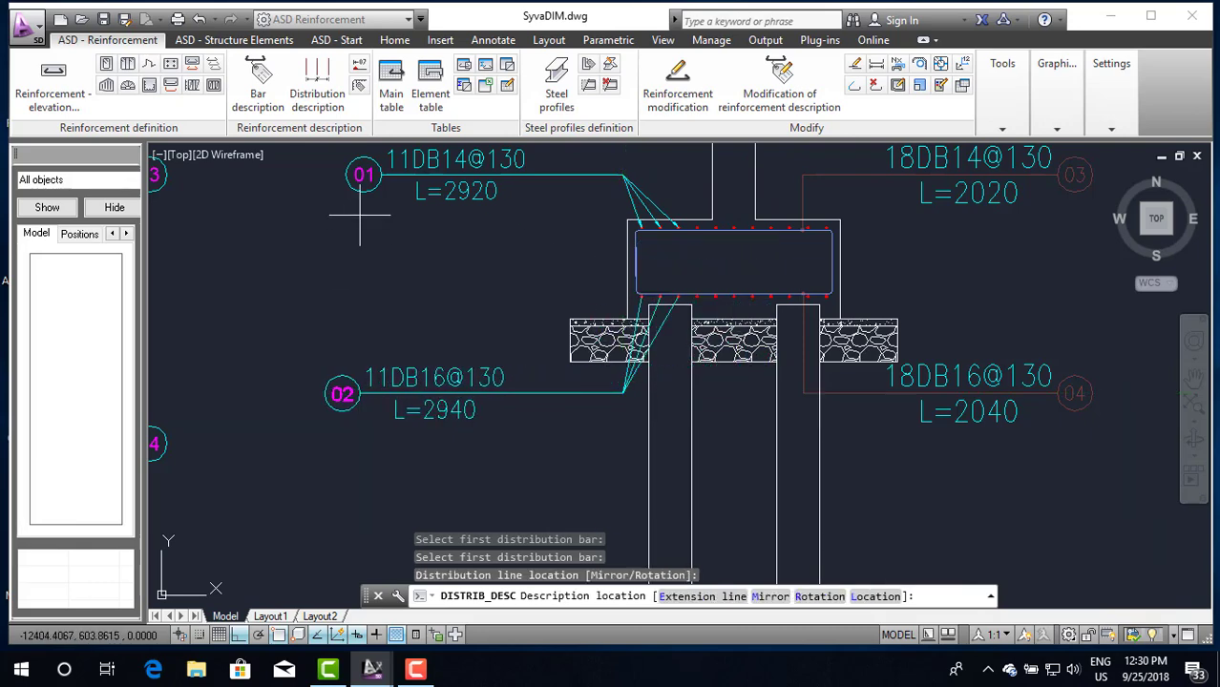
{"action": "left_click", "coordinate": [384, 392]}
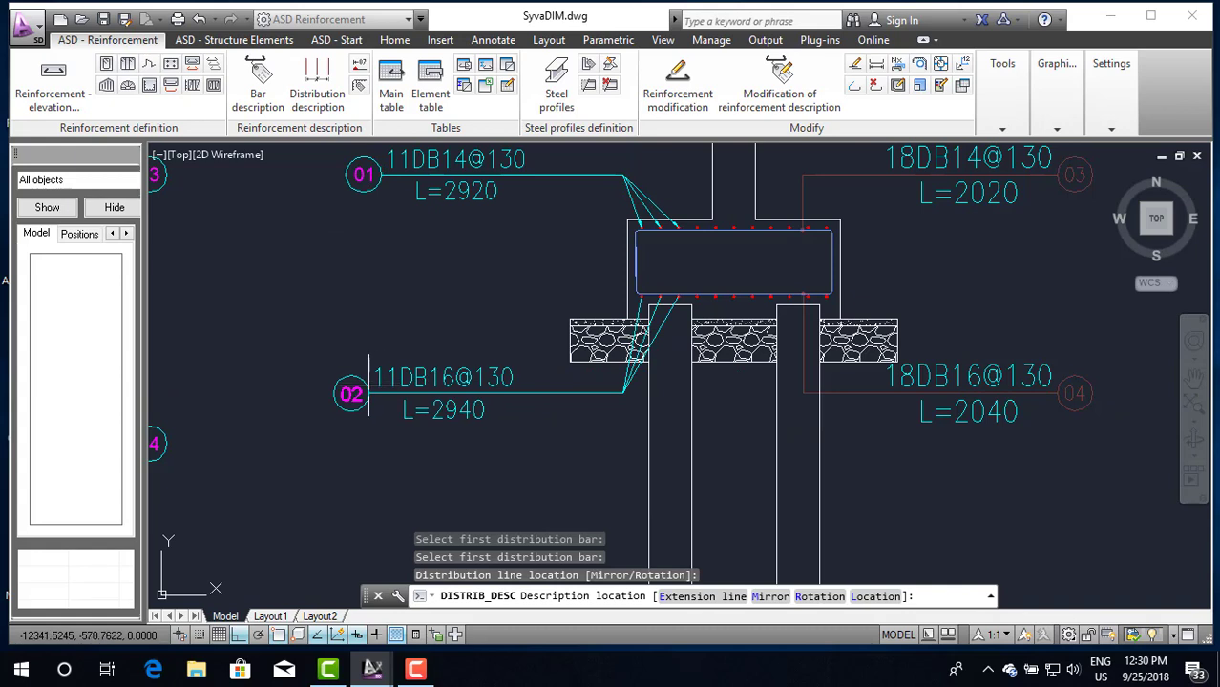
{"action": "left_click", "coordinate": [384, 392]}
{"action": "key", "text": "Return"}
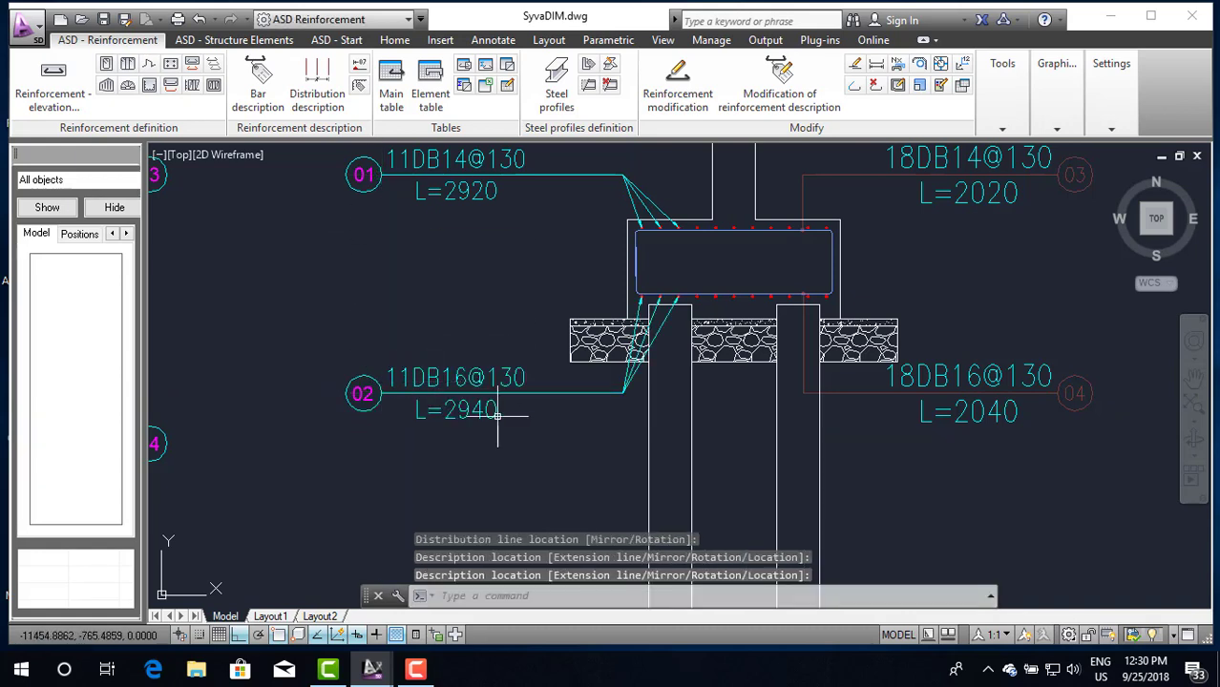
Step: Zoom and pan over to the footing plan, closing in on the 300 by 300 column square
{"action": "scroll", "coordinate": [504, 422], "scroll_direction": "down", "scroll_amount": 3}
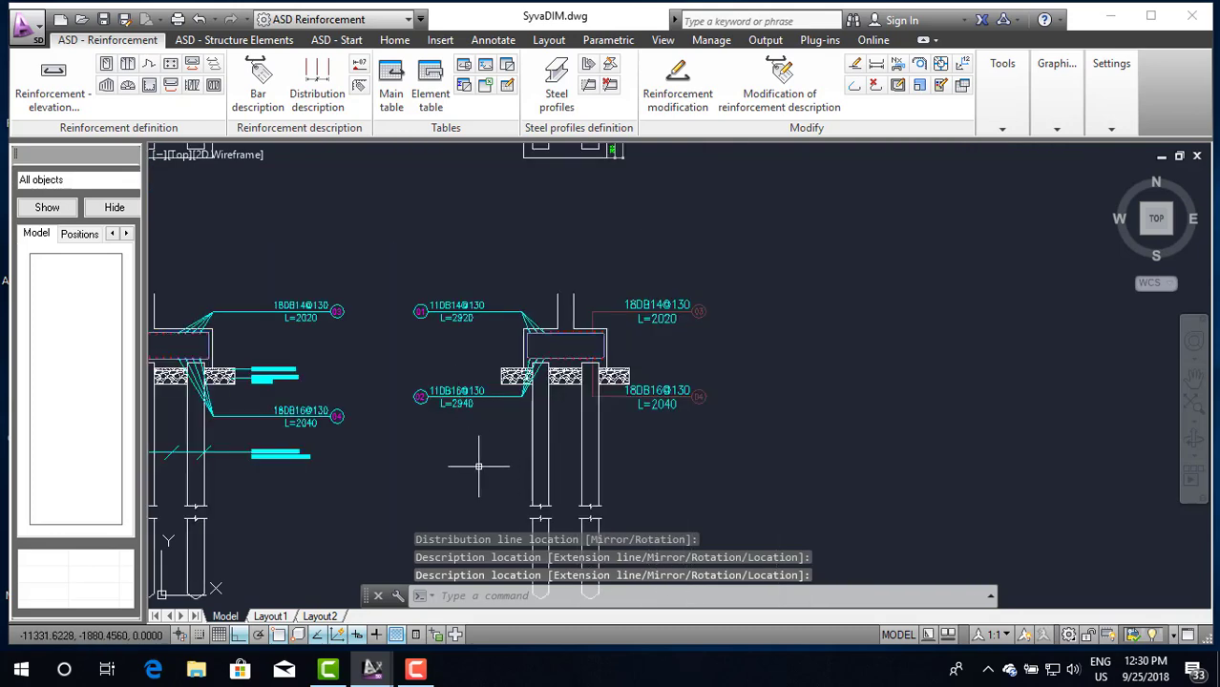
{"action": "scroll", "coordinate": [611, 410], "scroll_direction": "down", "scroll_amount": 2}
{"action": "scroll", "coordinate": [659, 401], "scroll_direction": "up", "scroll_amount": 1}
{"action": "scroll", "coordinate": [694, 436], "scroll_direction": "up", "scroll_amount": 5}
{"action": "scroll", "coordinate": [673, 420], "scroll_direction": "down", "scroll_amount": 6}
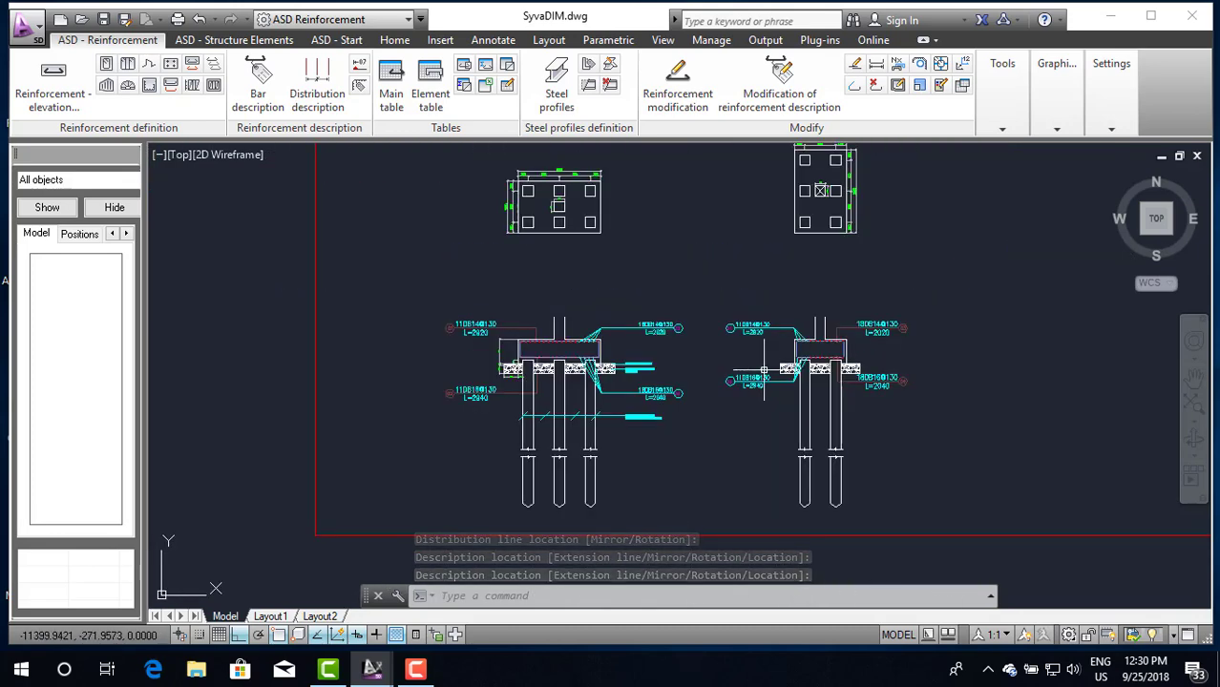
{"action": "scroll", "coordinate": [681, 394], "scroll_direction": "up", "scroll_amount": 3}
{"action": "scroll", "coordinate": [833, 316], "scroll_direction": "up", "scroll_amount": 4}
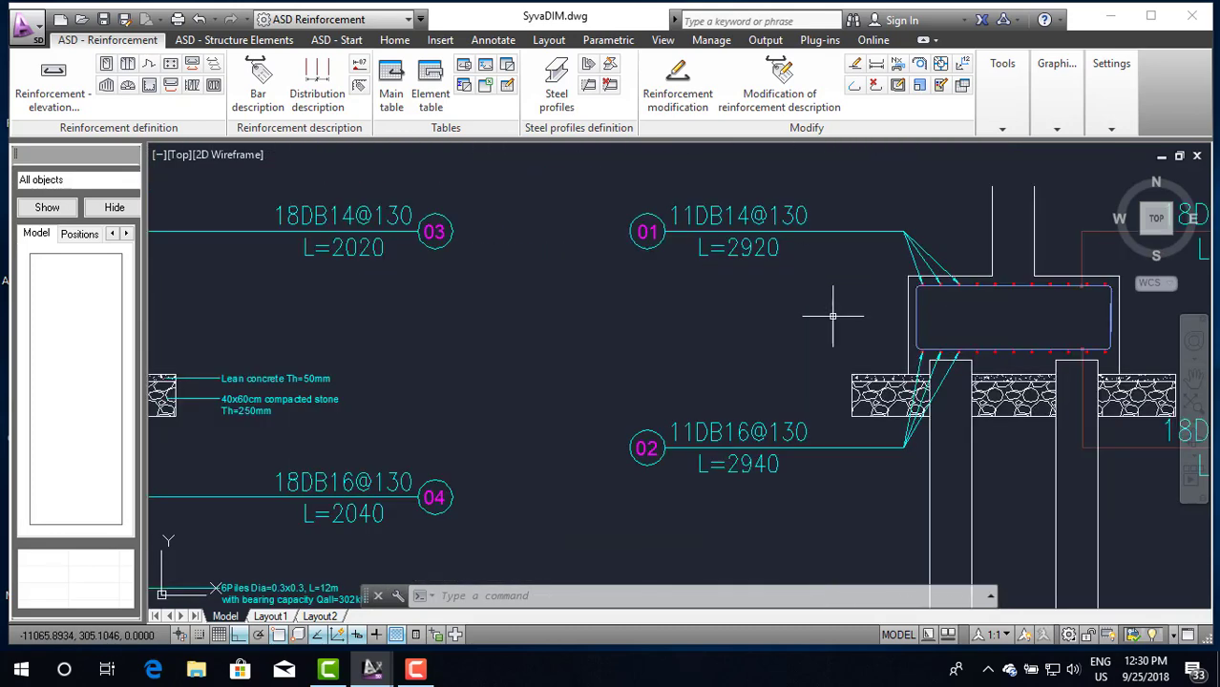
{"action": "scroll", "coordinate": [791, 333], "scroll_direction": "down", "scroll_amount": 4}
{"action": "scroll", "coordinate": [634, 358], "scroll_direction": "down", "scroll_amount": 1}
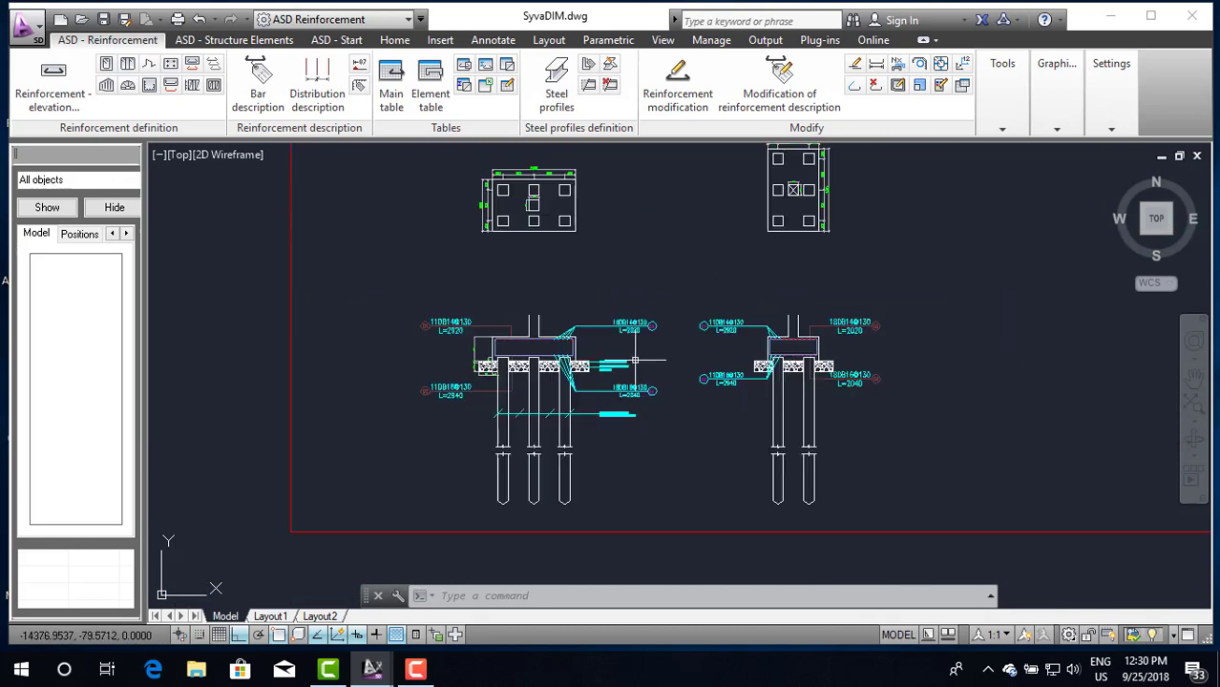
{"action": "scroll", "coordinate": [629, 344], "scroll_direction": "up", "scroll_amount": 1}
{"action": "scroll", "coordinate": [629, 344], "scroll_direction": "down", "scroll_amount": 2}
{"action": "scroll", "coordinate": [621, 344], "scroll_direction": "down", "scroll_amount": 2}
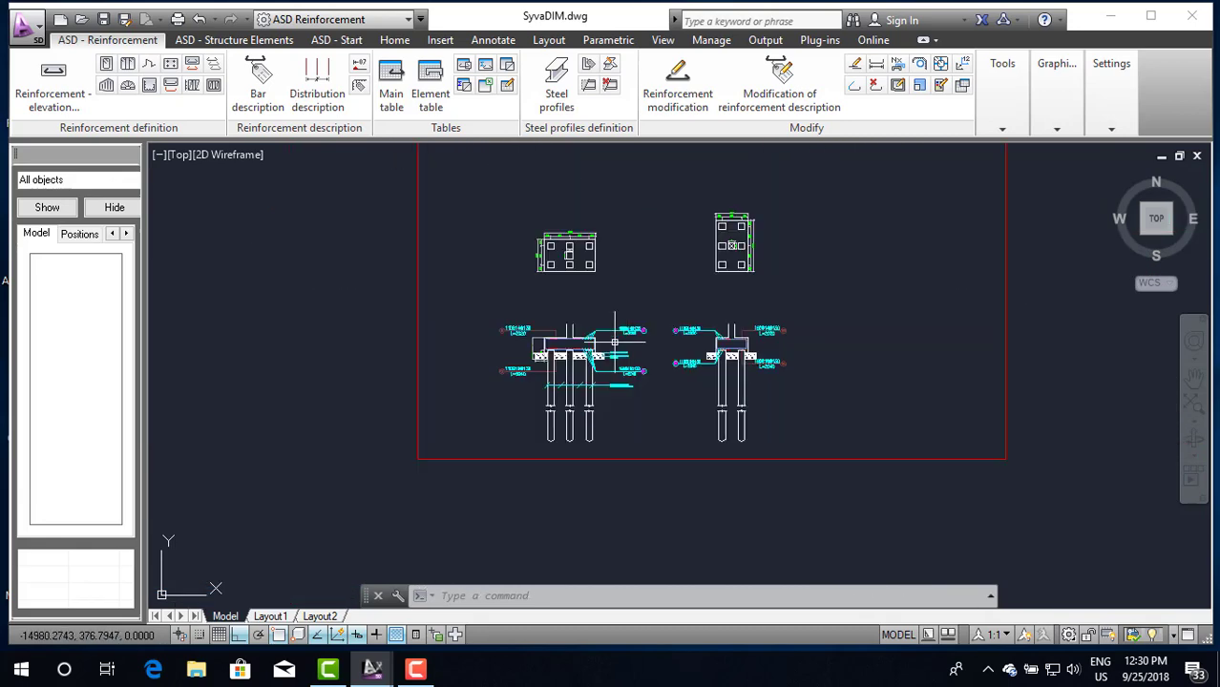
{"action": "scroll", "coordinate": [584, 344], "scroll_direction": "up", "scroll_amount": 3}
{"action": "scroll", "coordinate": [577, 347], "scroll_direction": "up", "scroll_amount": 4}
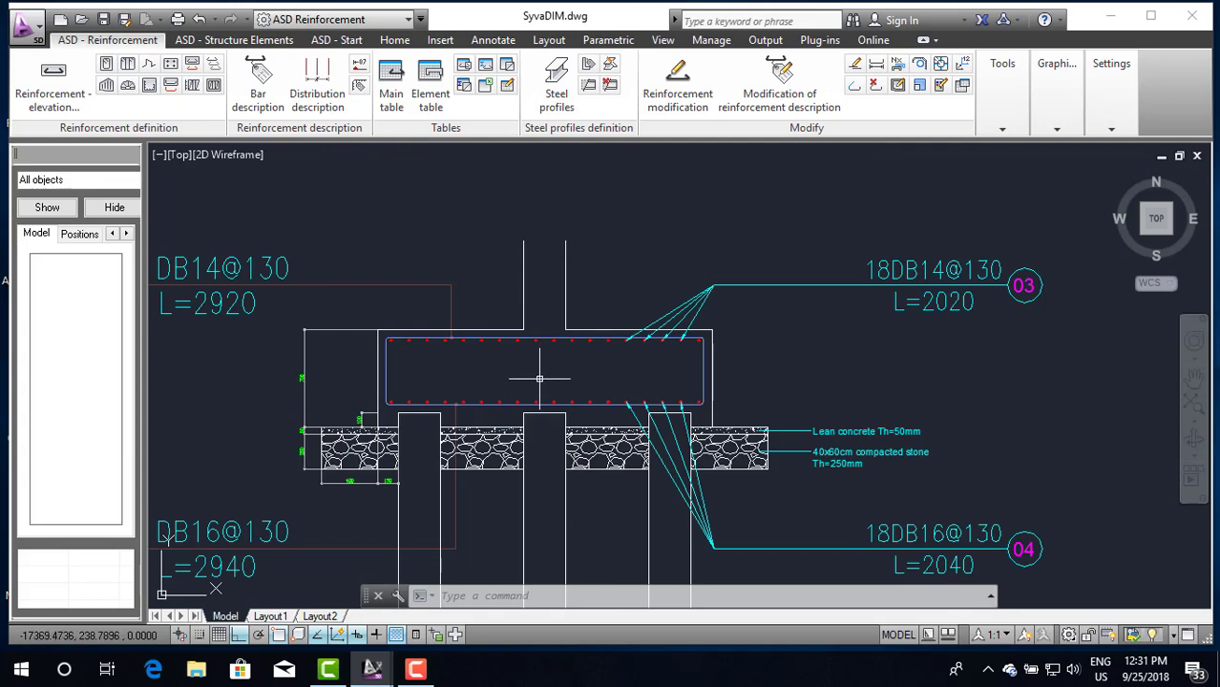
{"action": "scroll", "coordinate": [482, 394], "scroll_direction": "down", "scroll_amount": 5}
{"action": "scroll", "coordinate": [495, 372], "scroll_direction": "down", "scroll_amount": 2}
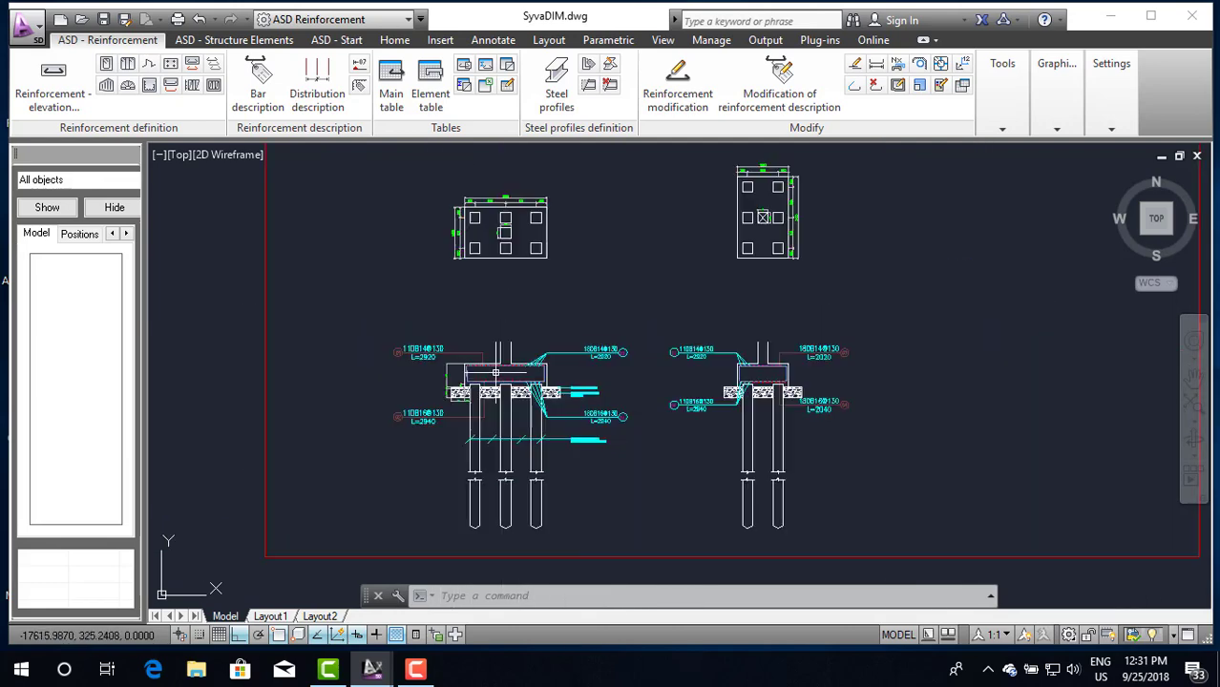
{"action": "scroll", "coordinate": [502, 233], "scroll_direction": "up", "scroll_amount": 5}
{"action": "scroll", "coordinate": [506, 217], "scroll_direction": "up", "scroll_amount": 6}
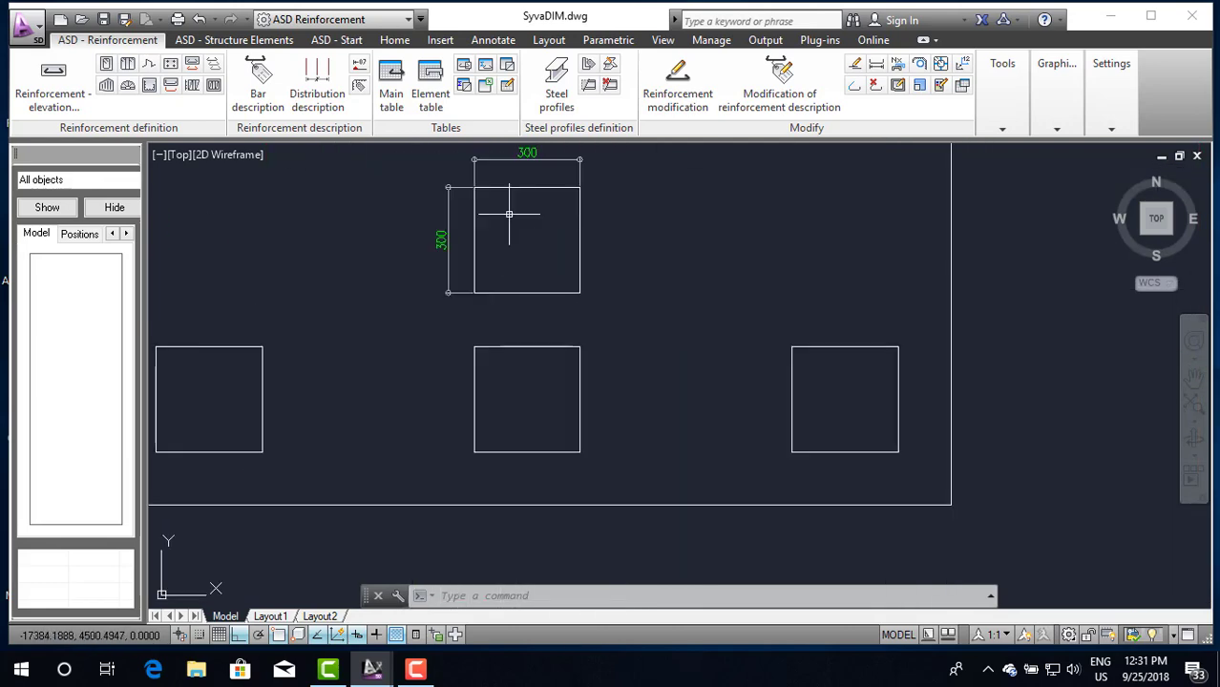
{"action": "scroll", "coordinate": [507, 229], "scroll_direction": "down", "scroll_amount": 4}
{"action": "scroll", "coordinate": [507, 246], "scroll_direction": "down", "scroll_amount": 3}
{"action": "scroll", "coordinate": [520, 272], "scroll_direction": "down", "scroll_amount": 1}
{"action": "scroll", "coordinate": [528, 281], "scroll_direction": "up", "scroll_amount": 2}
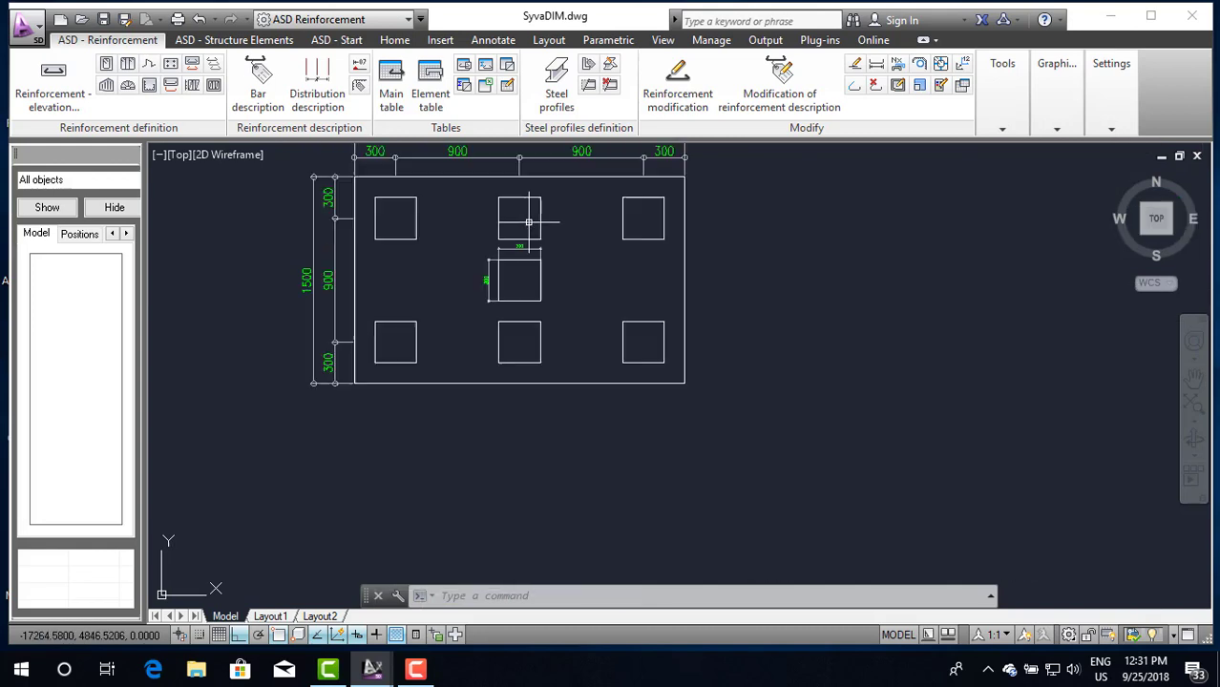
{"action": "scroll", "coordinate": [528, 281], "scroll_direction": "up", "scroll_amount": 2}
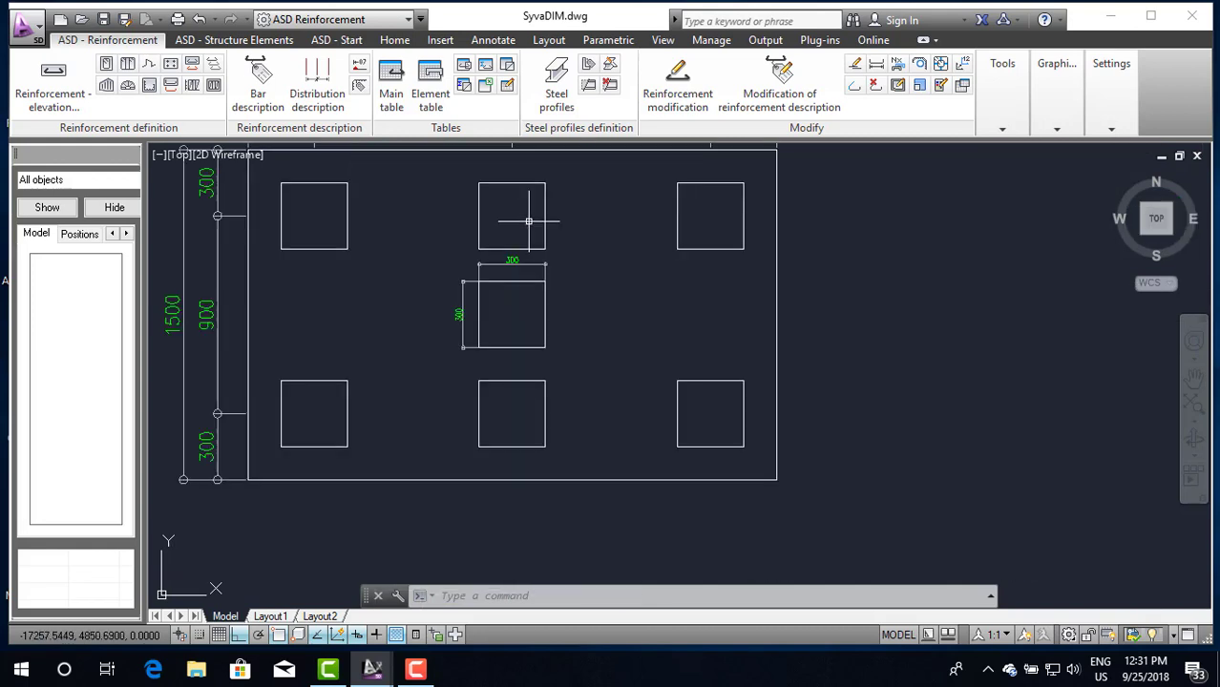
Step: Define a cross-section stirrup with RL 235 steel grade and 50 mm hooks at both ends
{"action": "left_click", "coordinate": [107, 65]}
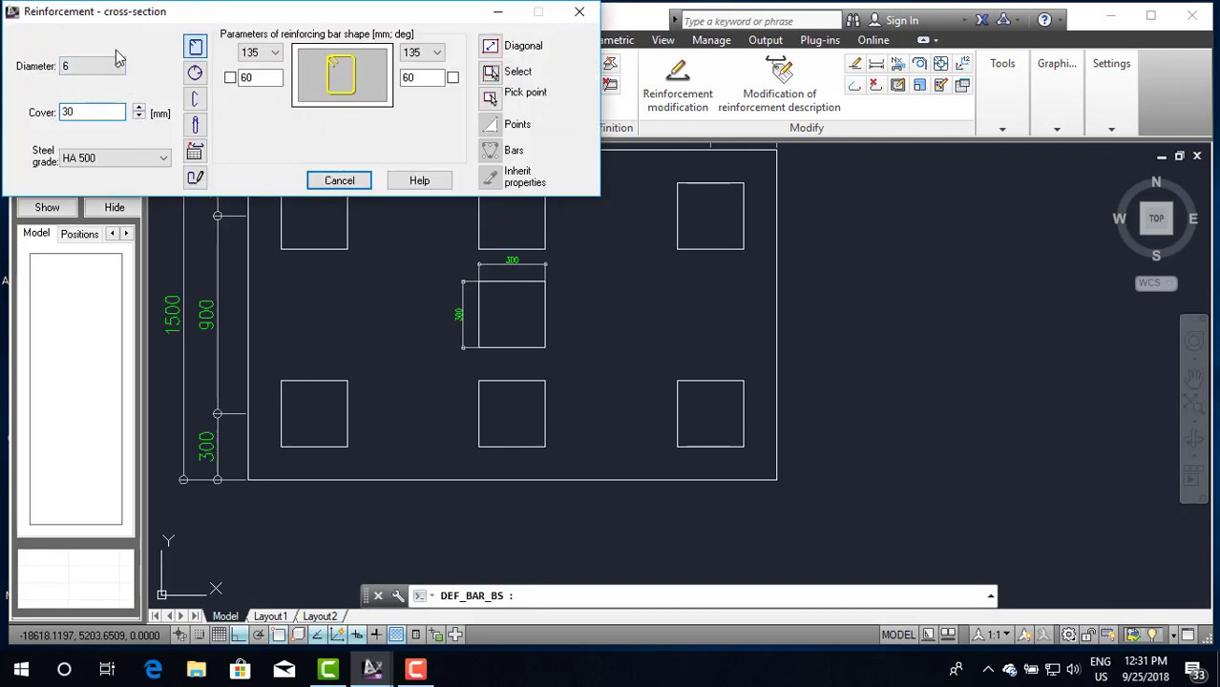
{"action": "left_click", "coordinate": [163, 157]}
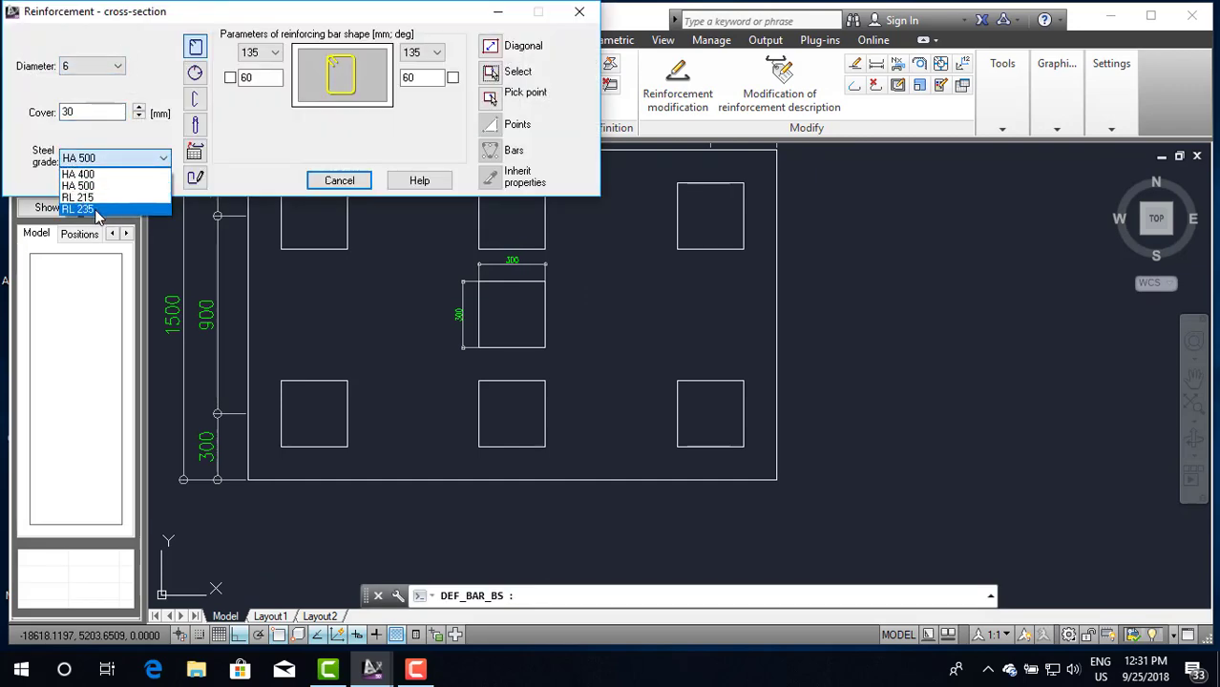
{"action": "left_click", "coordinate": [100, 203]}
{"action": "double_click", "coordinate": [248, 79]}
{"action": "type", "text": "50"}
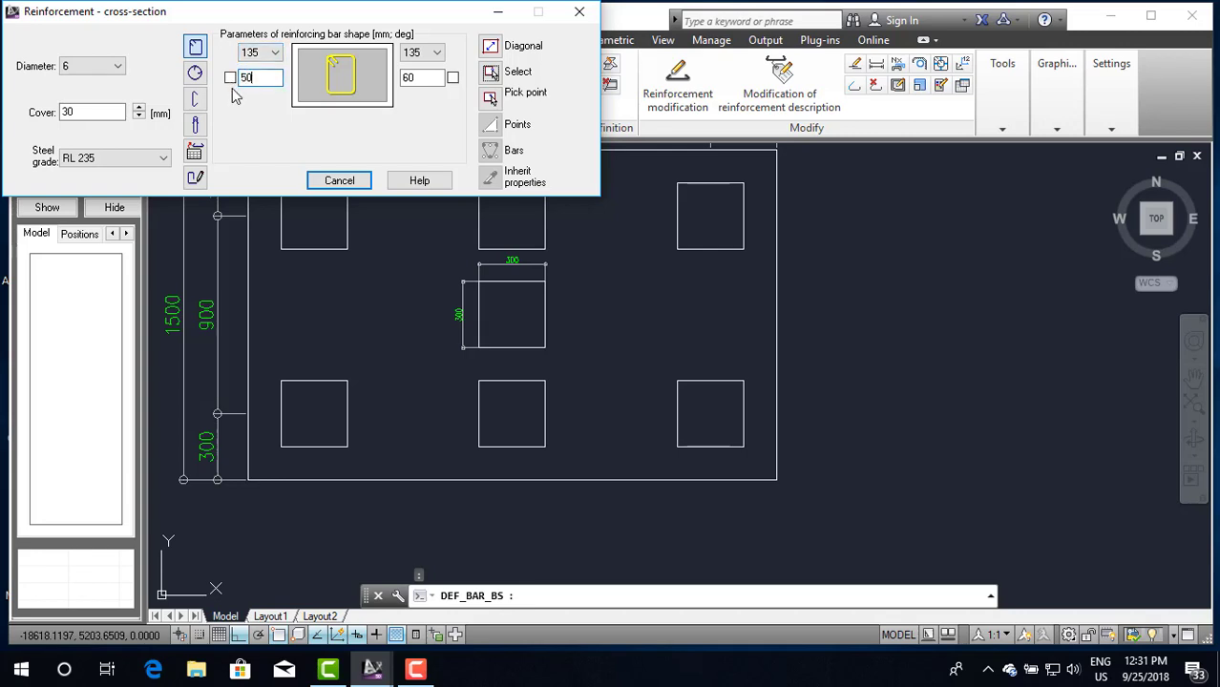
{"action": "left_click", "coordinate": [230, 80]}
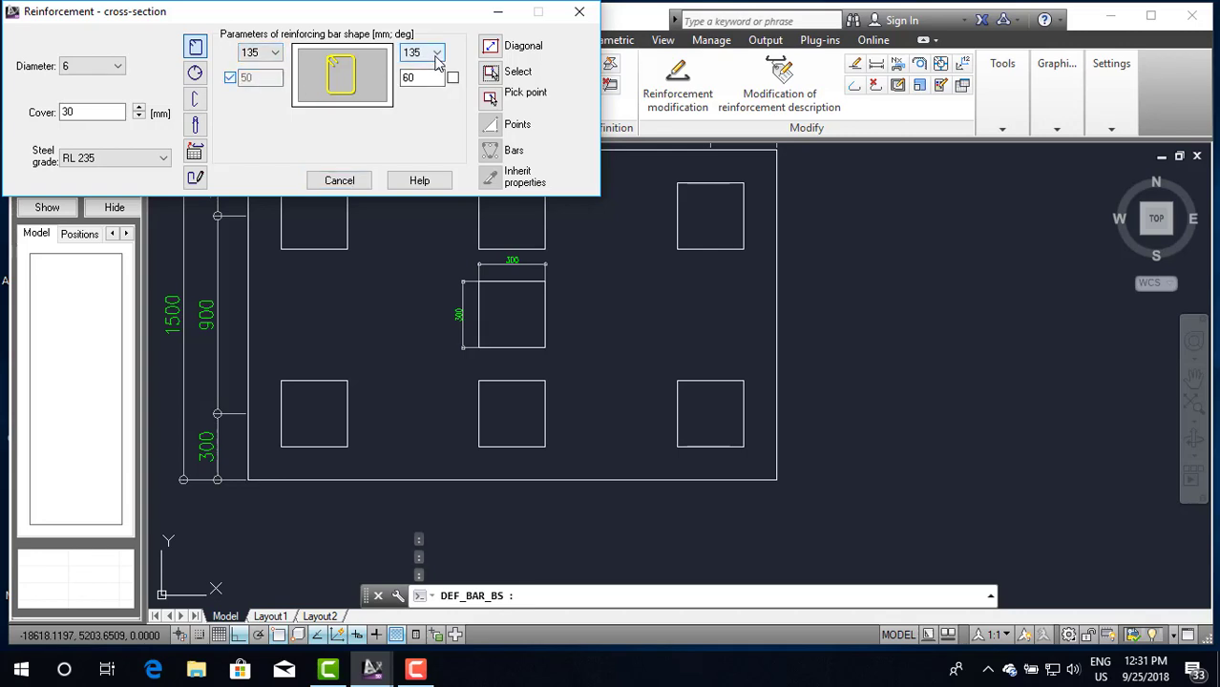
{"action": "left_click_drag", "start_coordinate": [425, 78], "coordinate": [391, 86]}
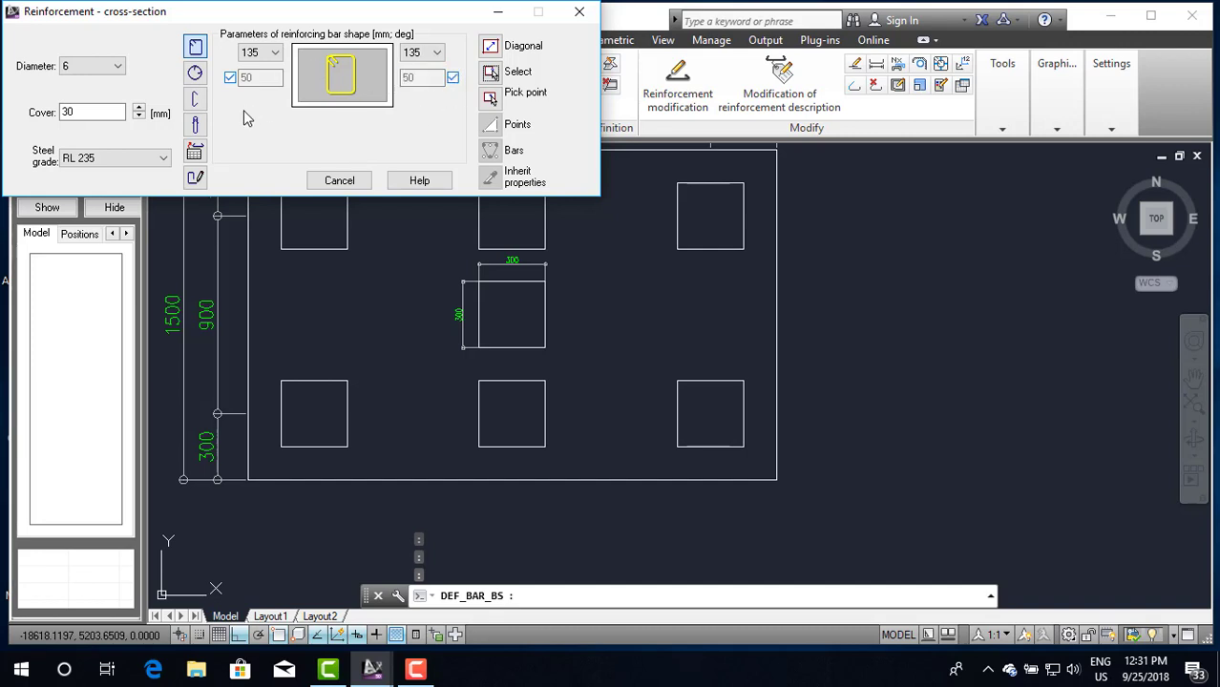
Step: Draw the 6 mm stirrup corner to corner inside the column square and confirm its position 05 description
{"action": "left_click", "coordinate": [491, 50]}
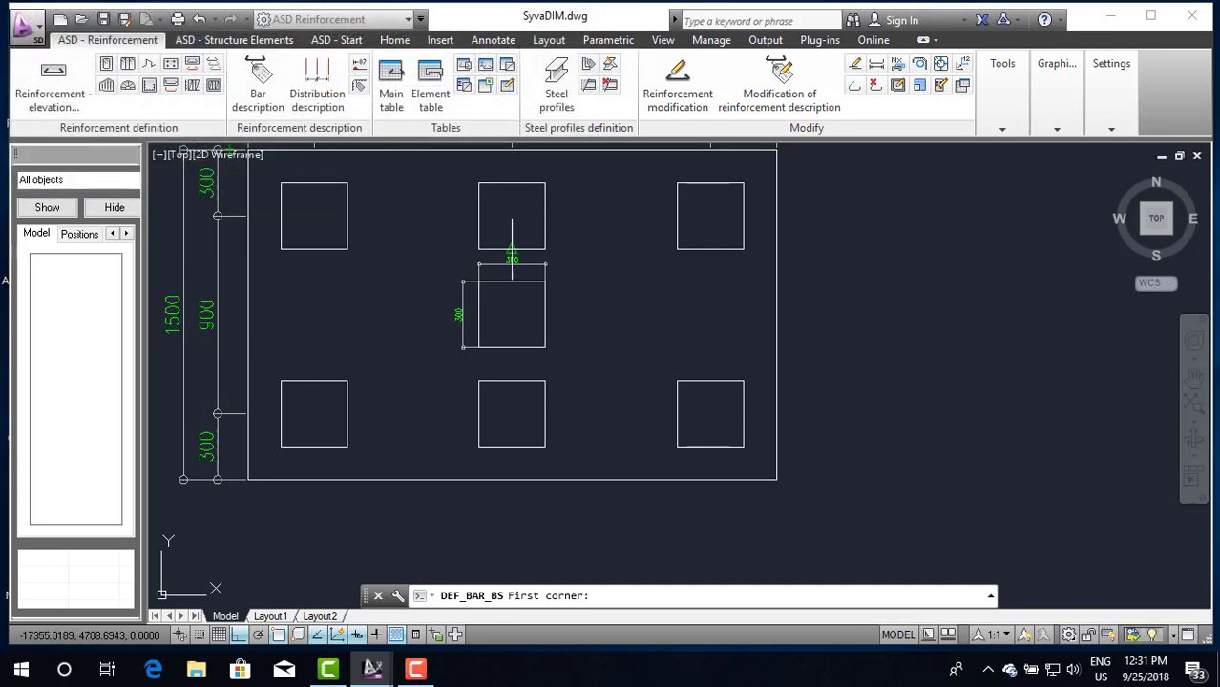
{"action": "scroll", "coordinate": [496, 296], "scroll_direction": "up", "scroll_amount": 3}
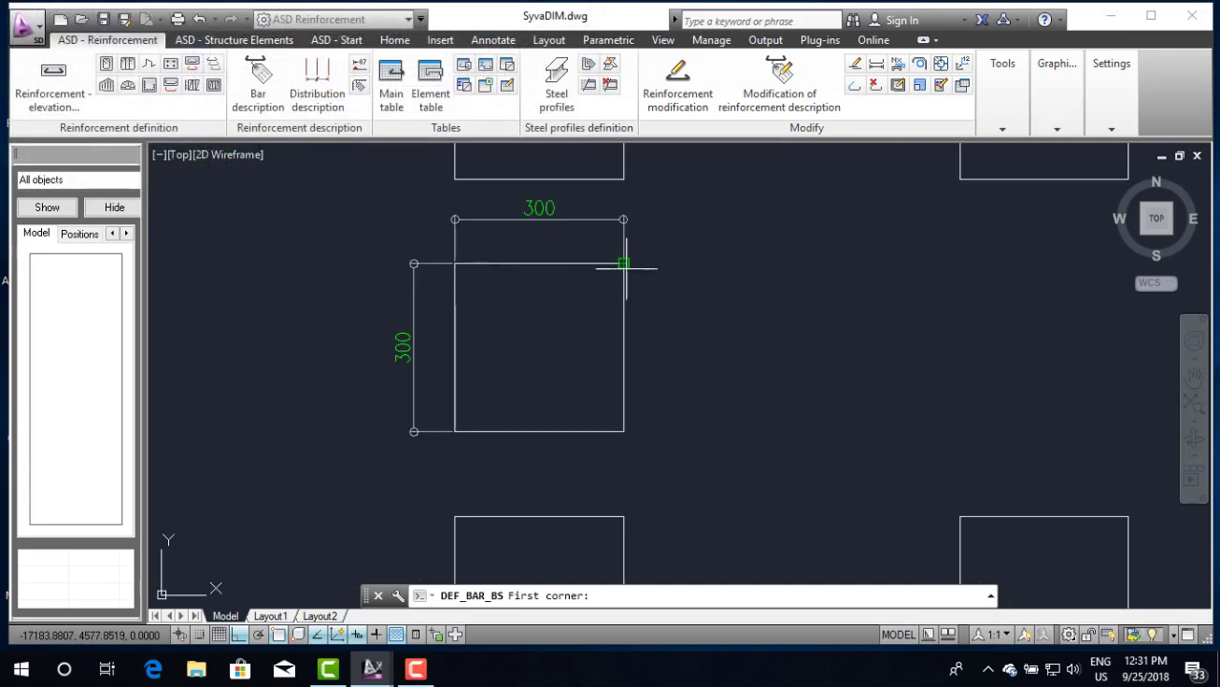
{"action": "scroll", "coordinate": [623, 265], "scroll_direction": "up", "scroll_amount": 4}
{"action": "scroll", "coordinate": [594, 299], "scroll_direction": "down", "scroll_amount": 6}
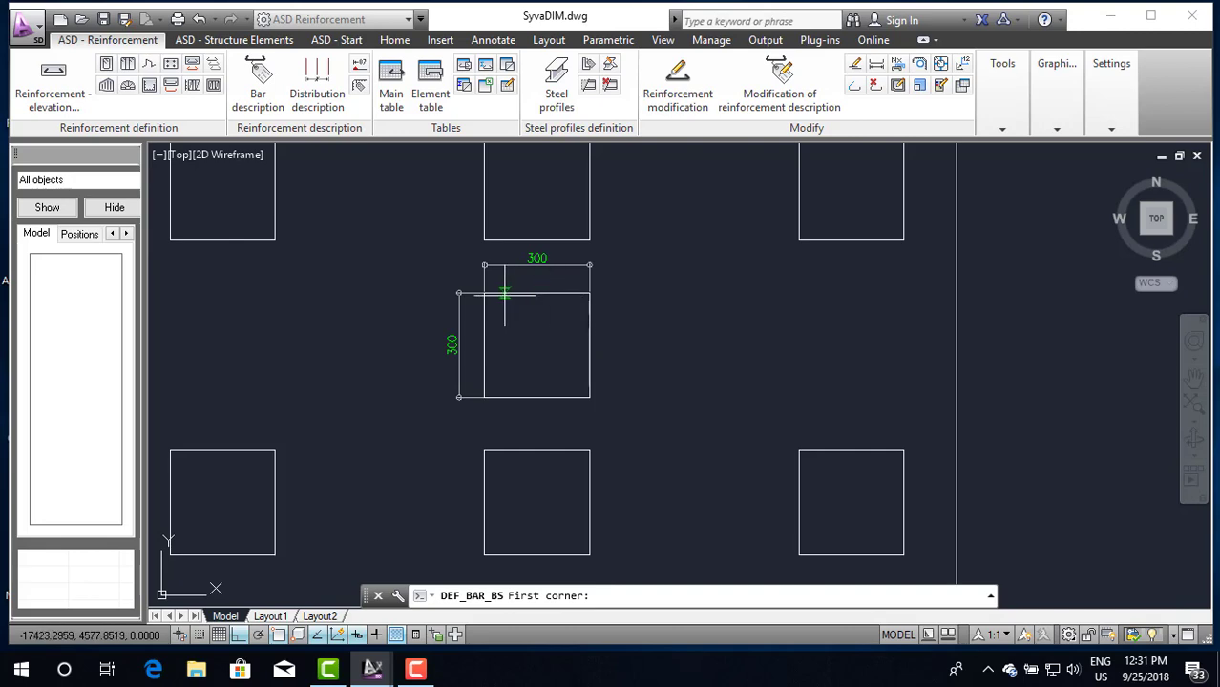
{"action": "scroll", "coordinate": [505, 294], "scroll_direction": "up", "scroll_amount": 4}
{"action": "left_click", "coordinate": [453, 286]}
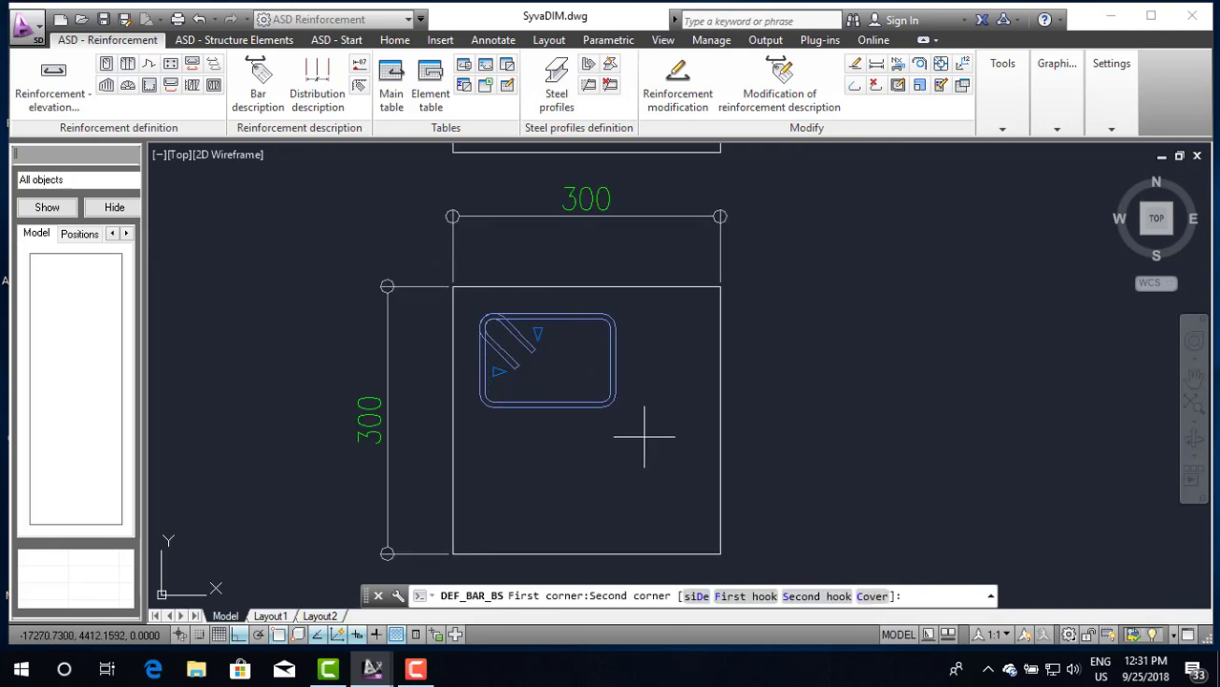
{"action": "left_click", "coordinate": [720, 553]}
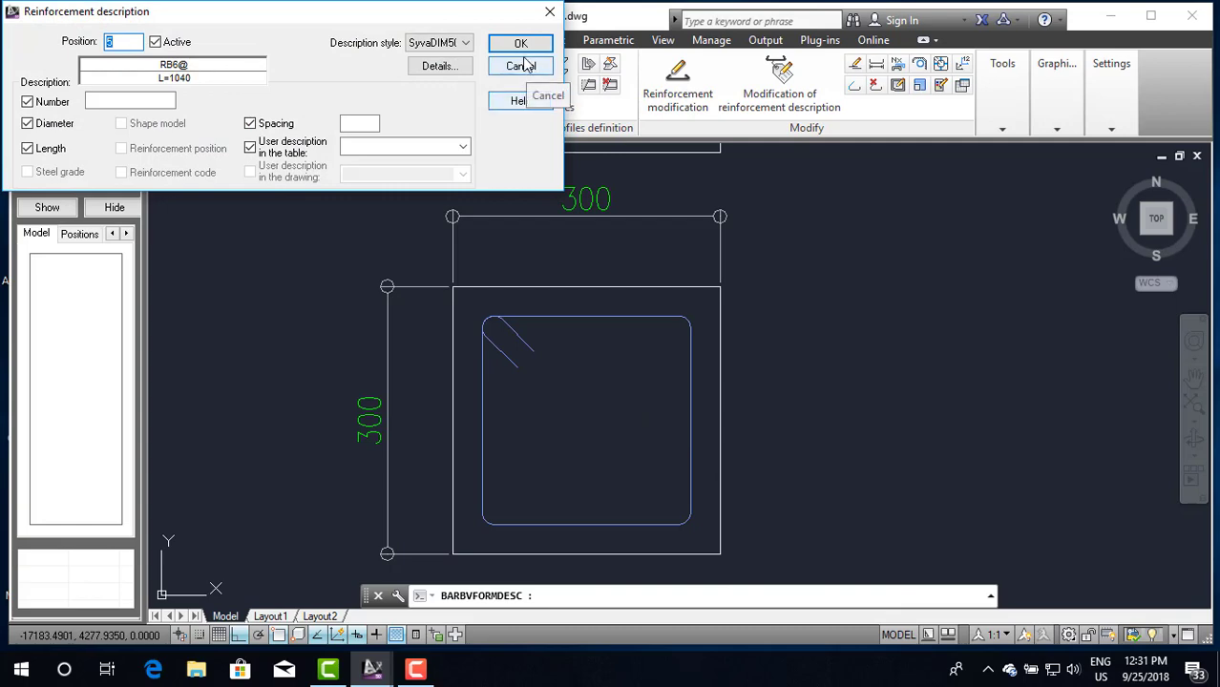
{"action": "left_click", "coordinate": [520, 44]}
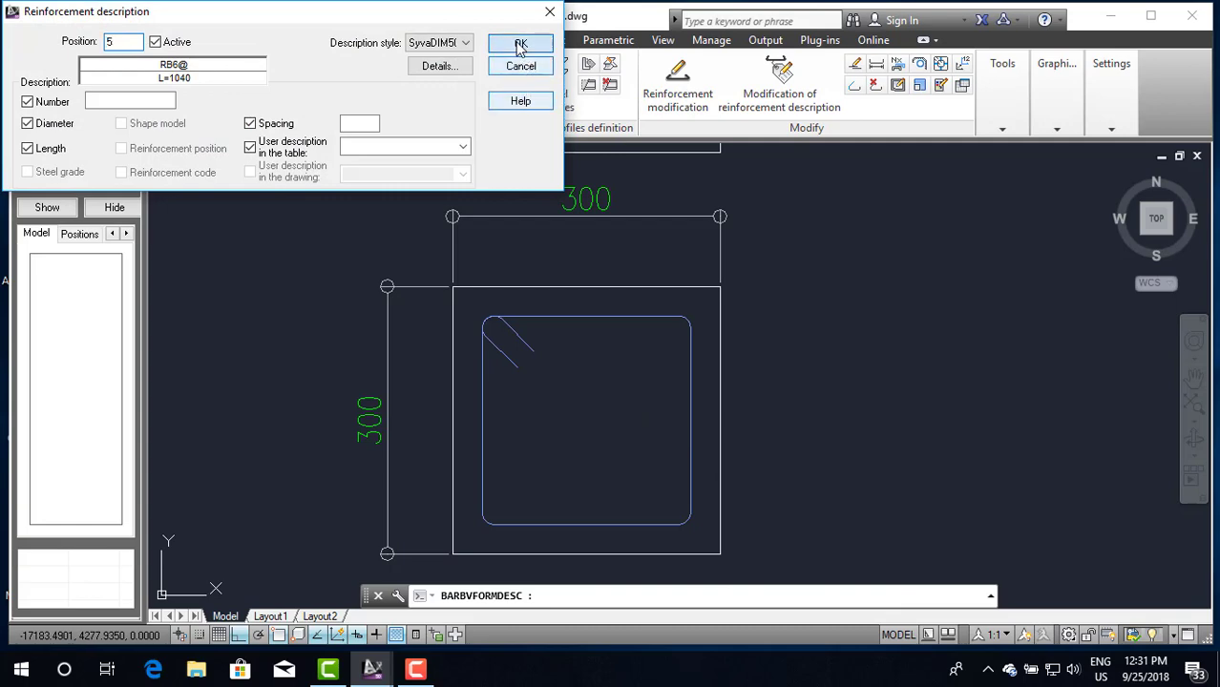
{"action": "scroll", "coordinate": [505, 179], "scroll_direction": "down", "scroll_amount": 4}
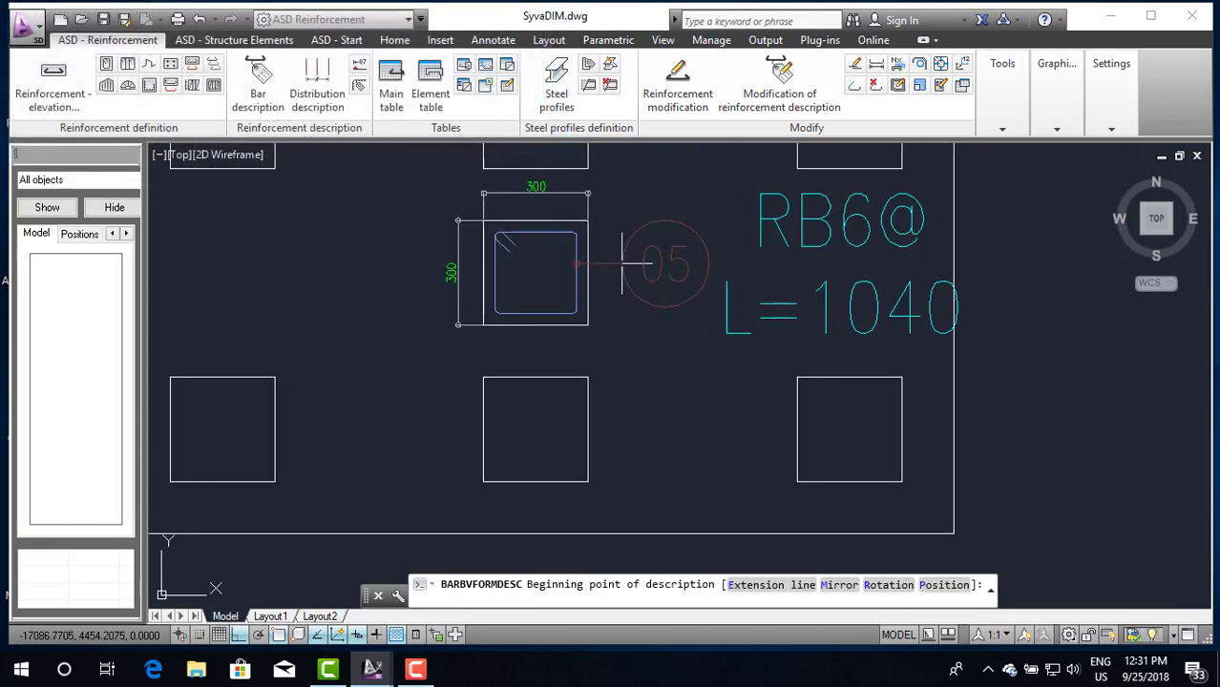
Step: Place the RB6@ L=1040 label right of the column section, nudging it beside its bubble
{"action": "scroll", "coordinate": [625, 265], "scroll_direction": "up", "scroll_amount": 1}
{"action": "scroll", "coordinate": [623, 265], "scroll_direction": "down", "scroll_amount": 3}
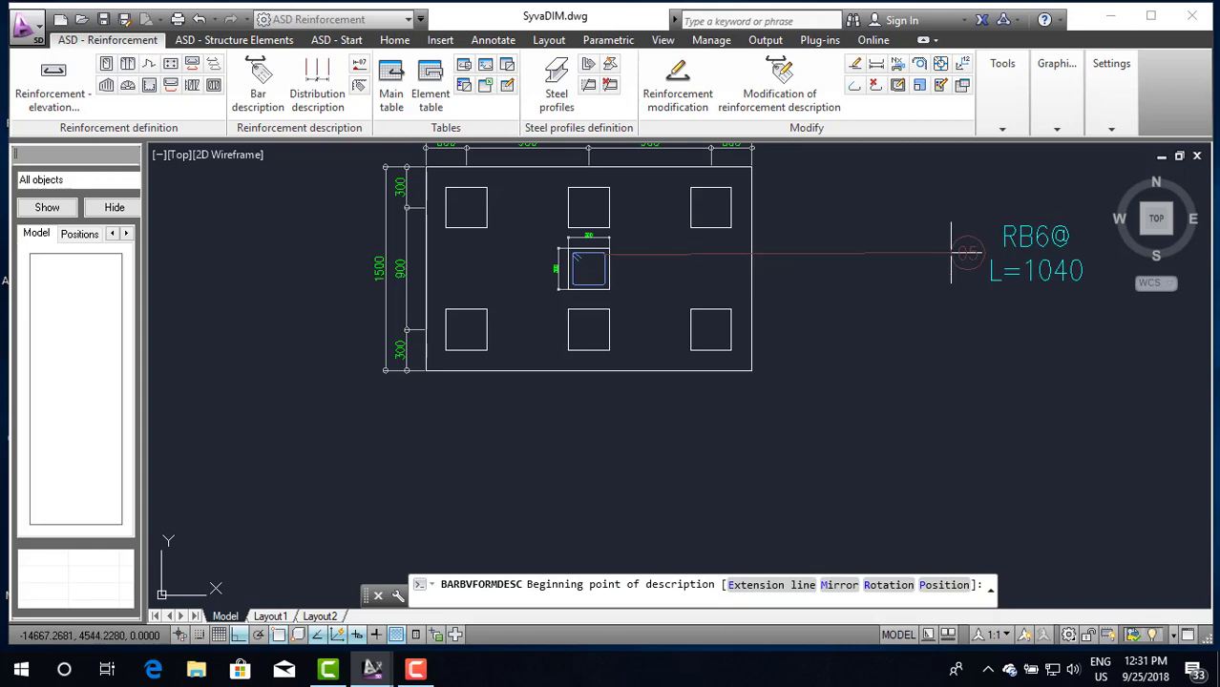
{"action": "left_click", "coordinate": [951, 254]}
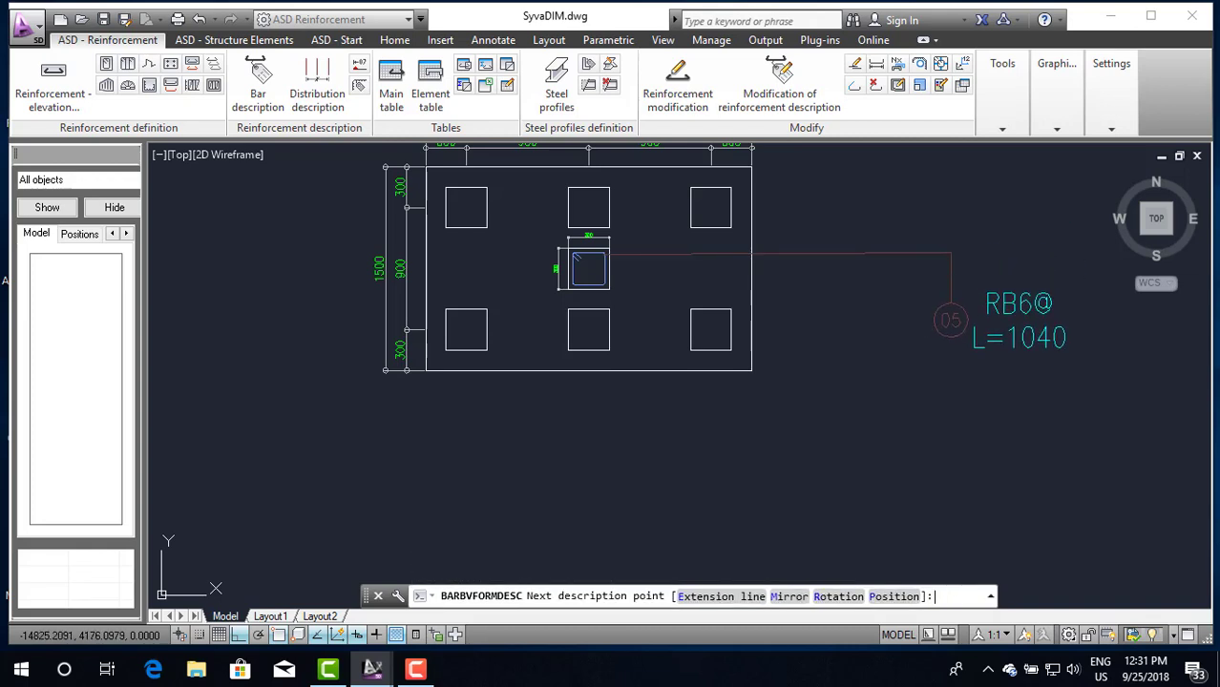
{"action": "left_click", "coordinate": [979, 250]}
{"action": "left_click", "coordinate": [979, 248]}
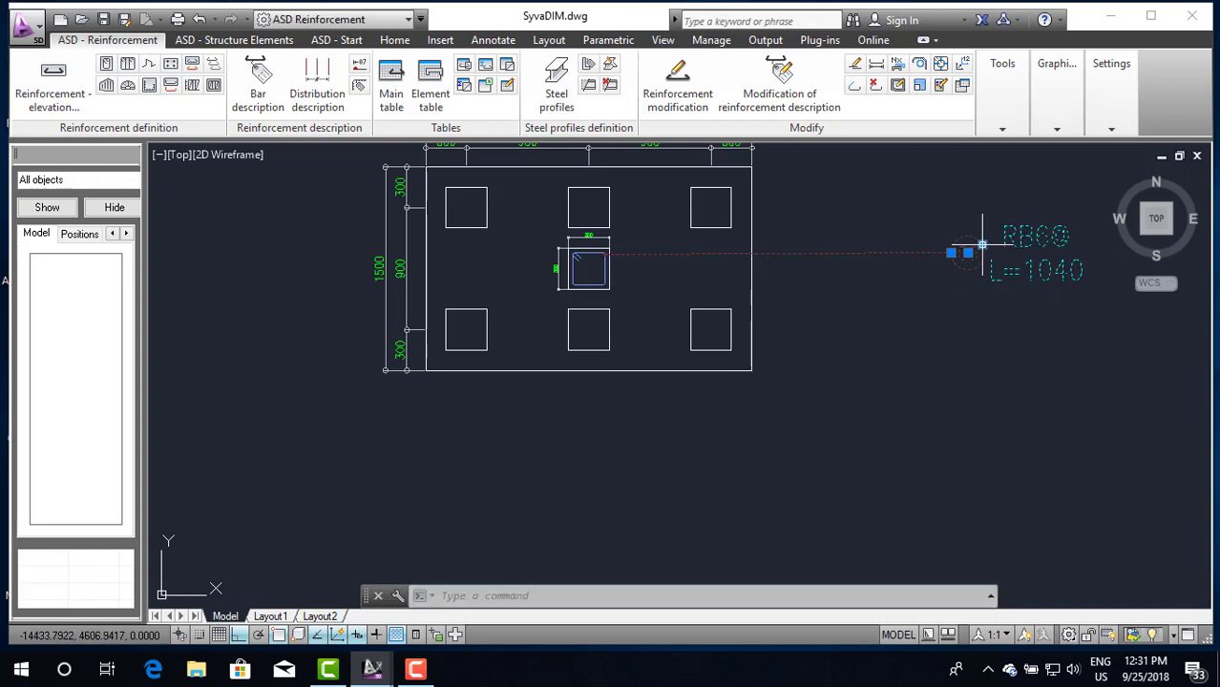
{"action": "left_click", "coordinate": [982, 246]}
{"action": "left_click", "coordinate": [960, 253]}
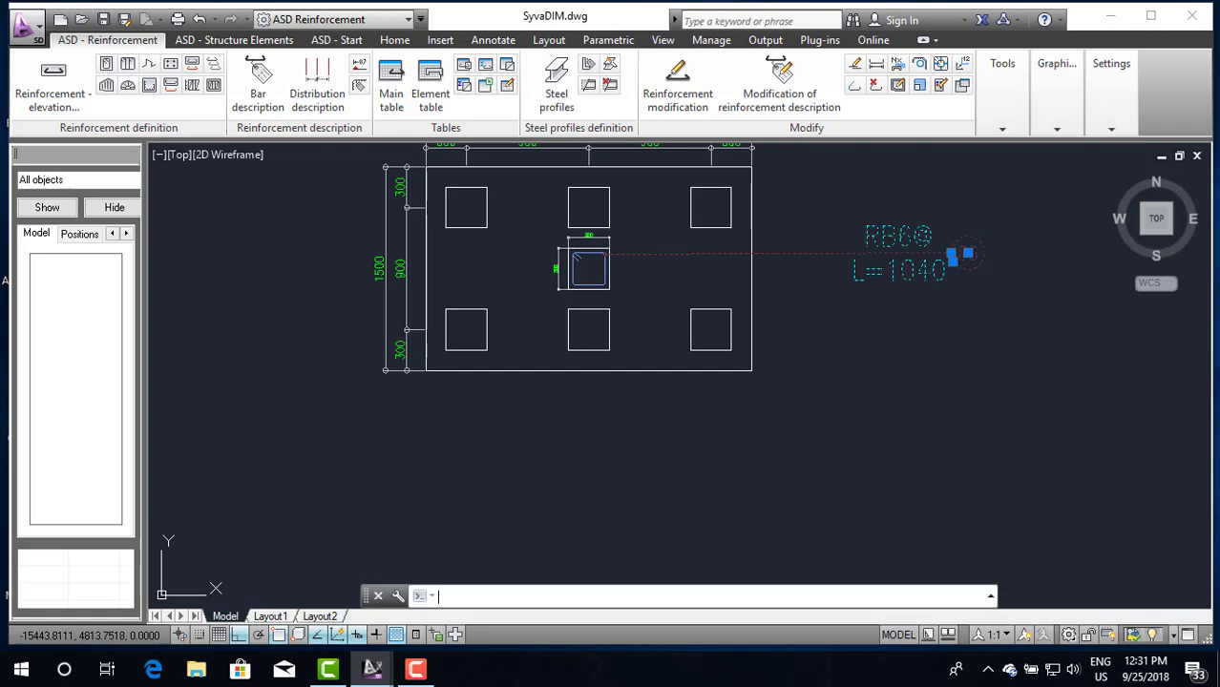
Step: Open the RB6@ description settings and close them without changes
{"action": "double_click", "coordinate": [781, 258]}
{"action": "left_click", "coordinate": [550, 13]}
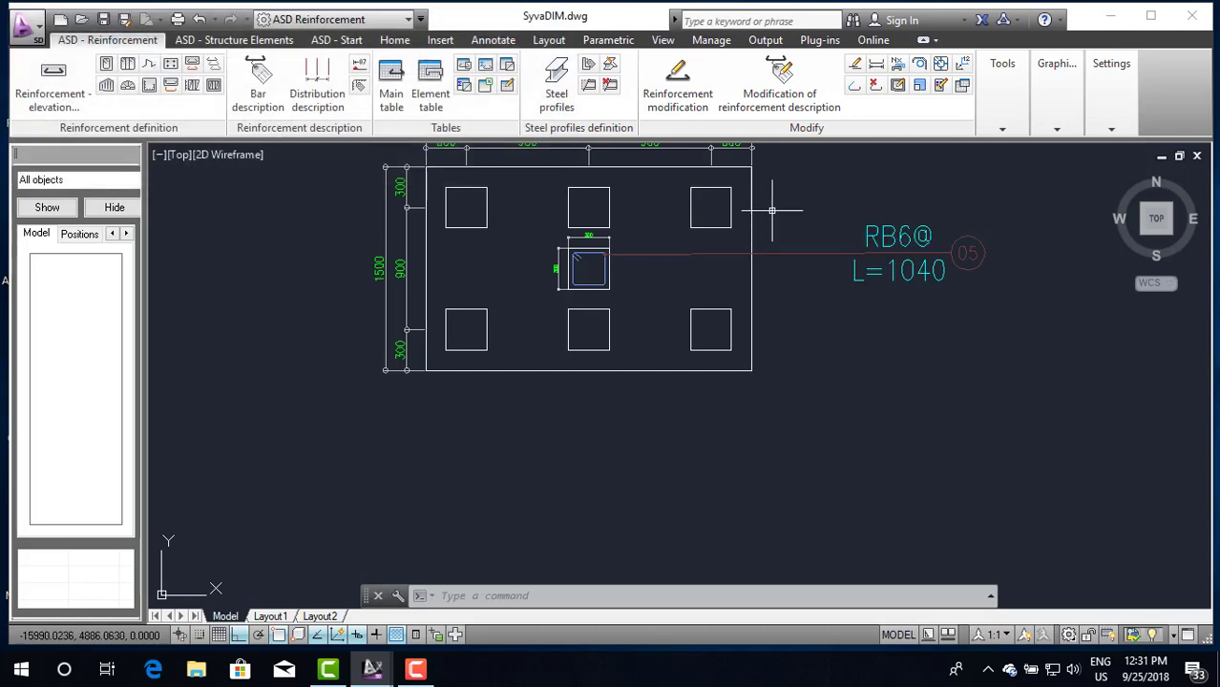
{"action": "scroll", "coordinate": [726, 296], "scroll_direction": "down", "scroll_amount": 3}
{"action": "scroll", "coordinate": [744, 267], "scroll_direction": "up", "scroll_amount": 3}
{"action": "scroll", "coordinate": [892, 279], "scroll_direction": "up", "scroll_amount": 2}
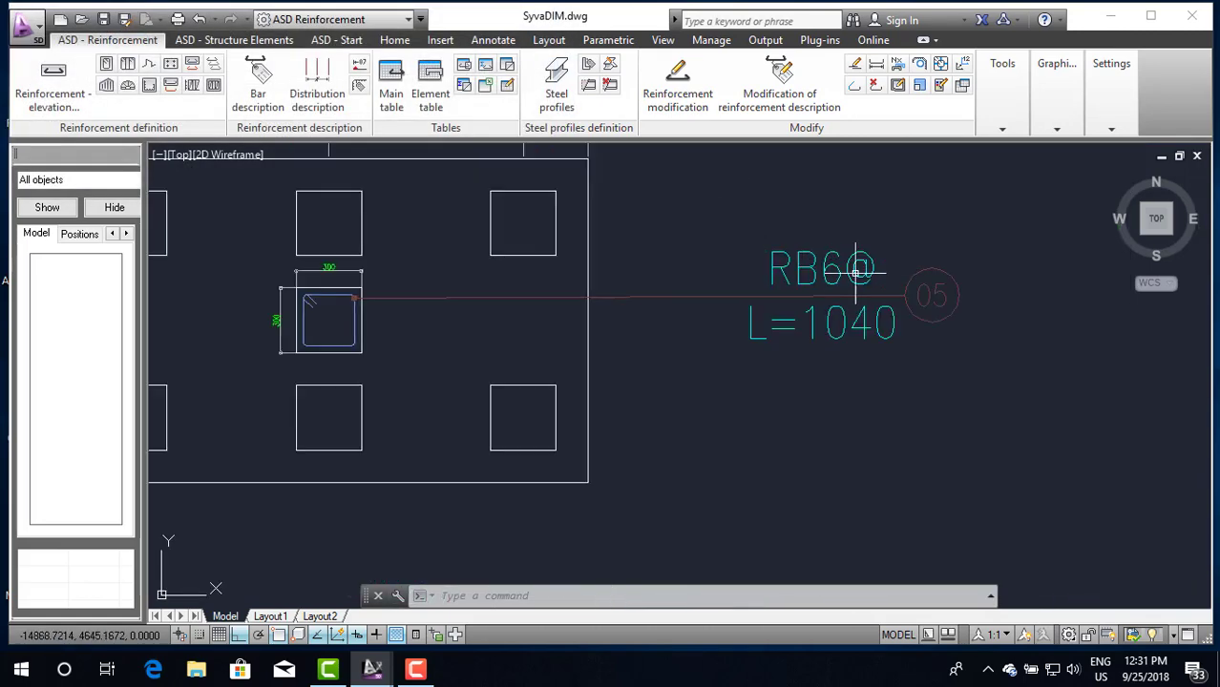
{"action": "scroll", "coordinate": [826, 267], "scroll_direction": "down", "scroll_amount": 3}
{"action": "scroll", "coordinate": [830, 274], "scroll_direction": "up", "scroll_amount": 4}
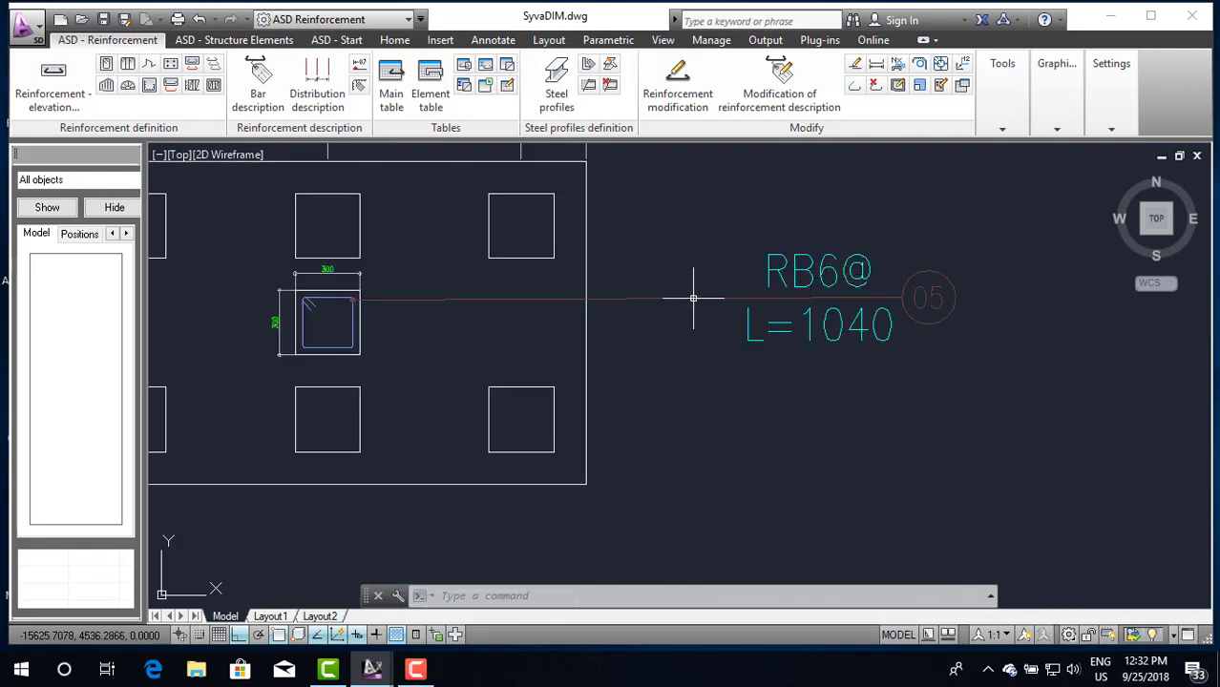
Step: Stretch the RB6@ label's grip so its leader runs level, then reselect the label
{"action": "left_click", "coordinate": [724, 299]}
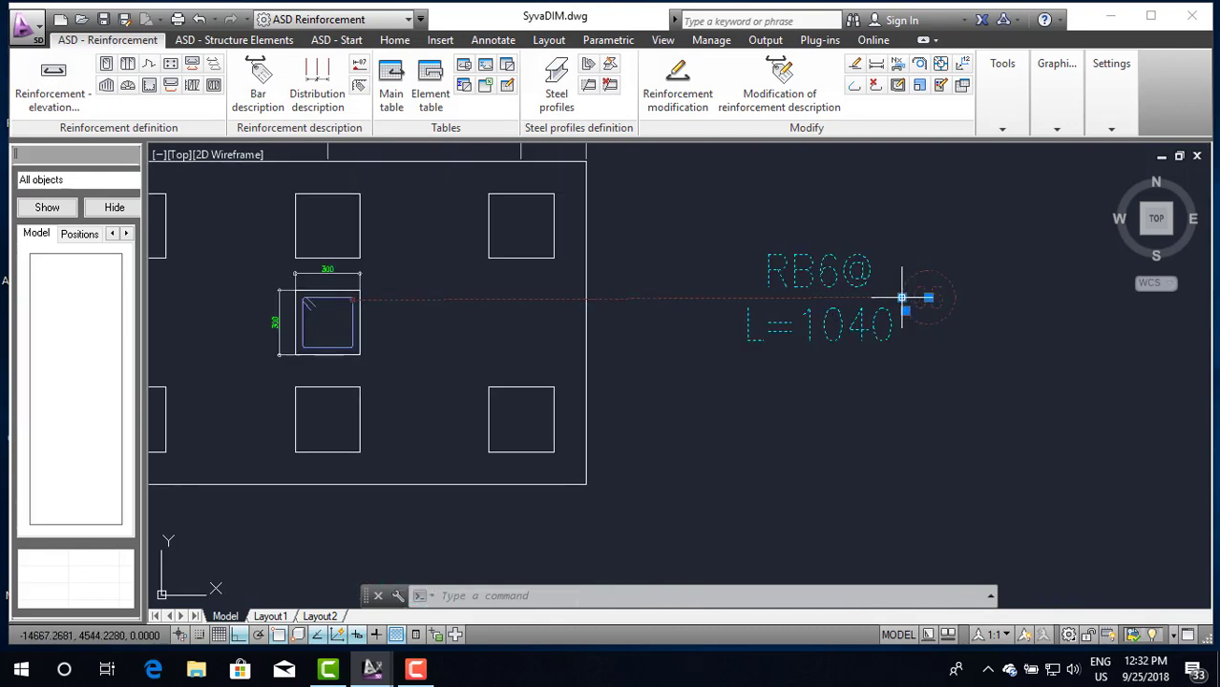
{"action": "left_click", "coordinate": [904, 304]}
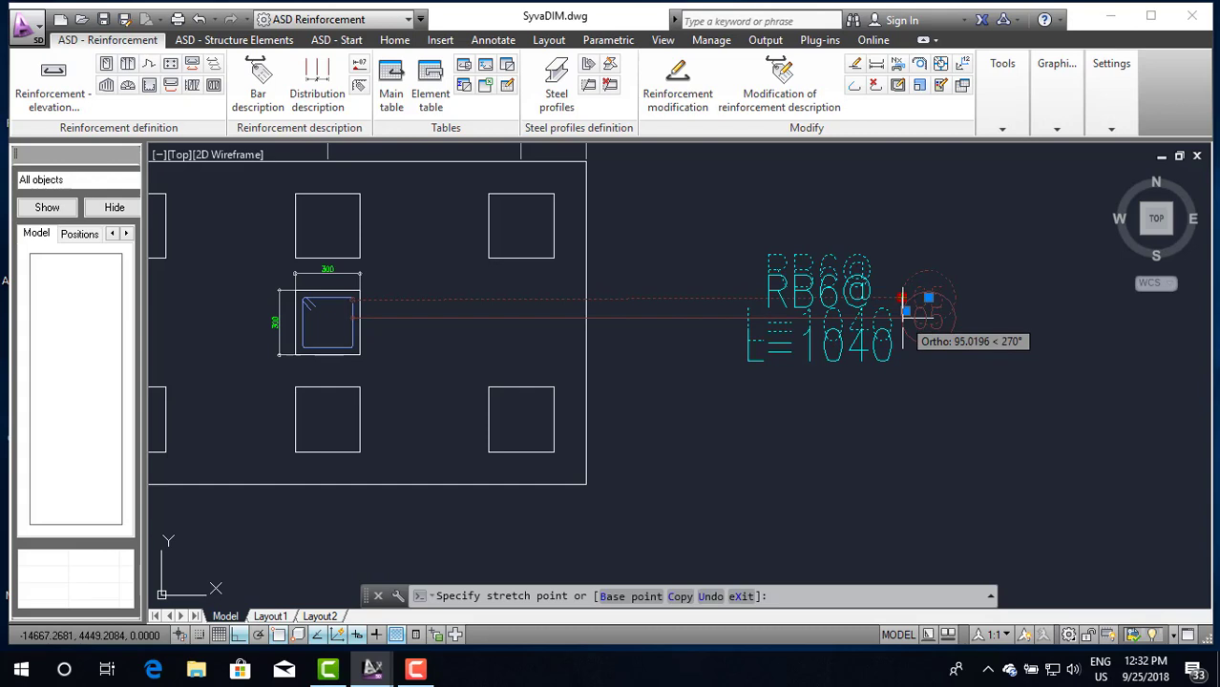
{"action": "left_click", "coordinate": [904, 310]}
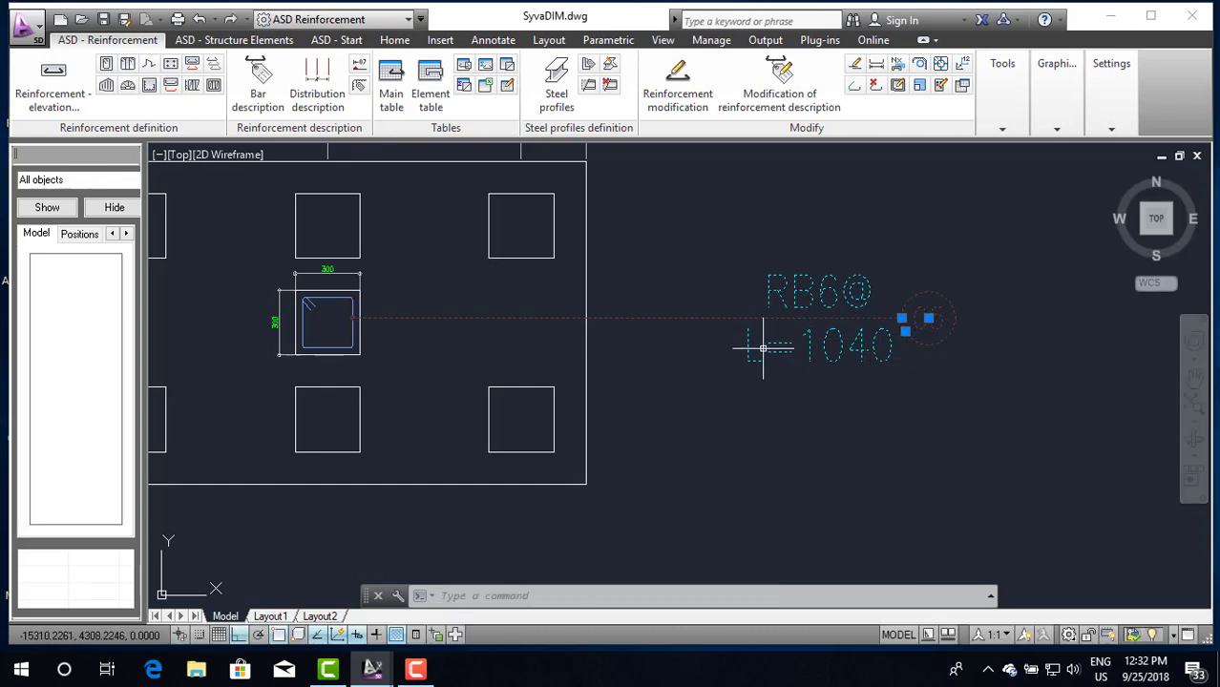
{"action": "key", "text": "Escape"}
{"action": "scroll", "coordinate": [445, 305], "scroll_direction": "up", "scroll_amount": 2}
{"action": "scroll", "coordinate": [445, 304], "scroll_direction": "down", "scroll_amount": 2}
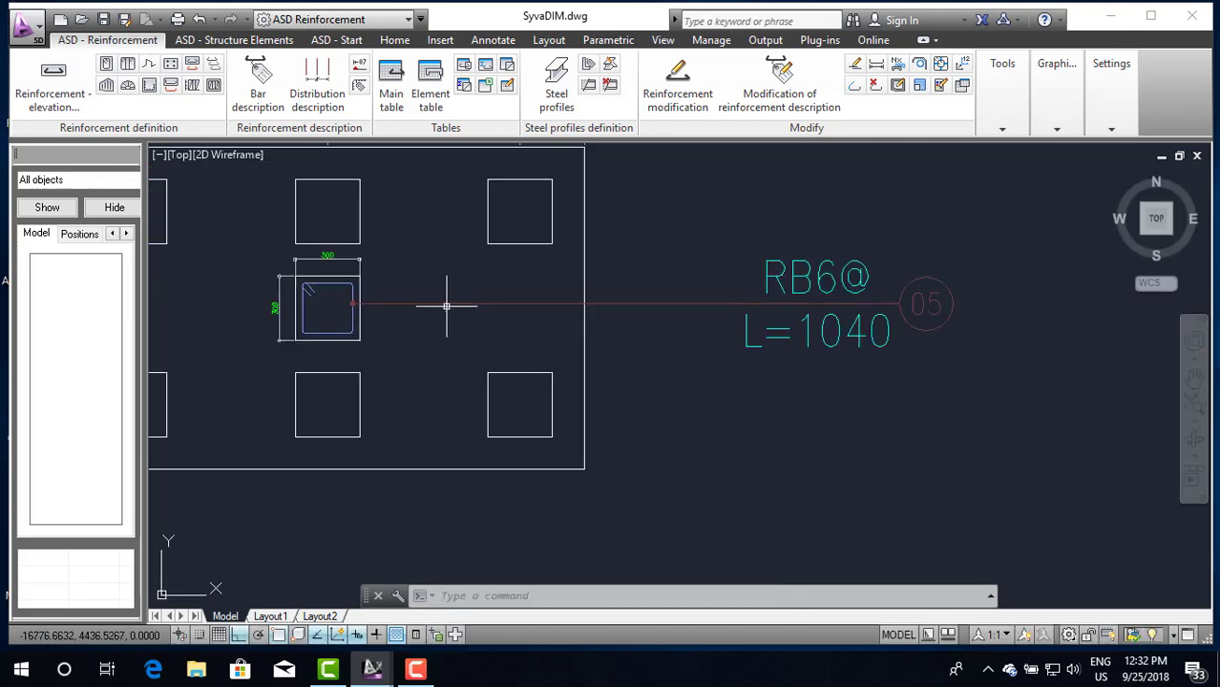
{"action": "left_click", "coordinate": [445, 304]}
Step: Modify the RB6@ label's description style details, setting the auxiliary-line arrow size to 1 mm
{"action": "right_click", "coordinate": [444, 304]}
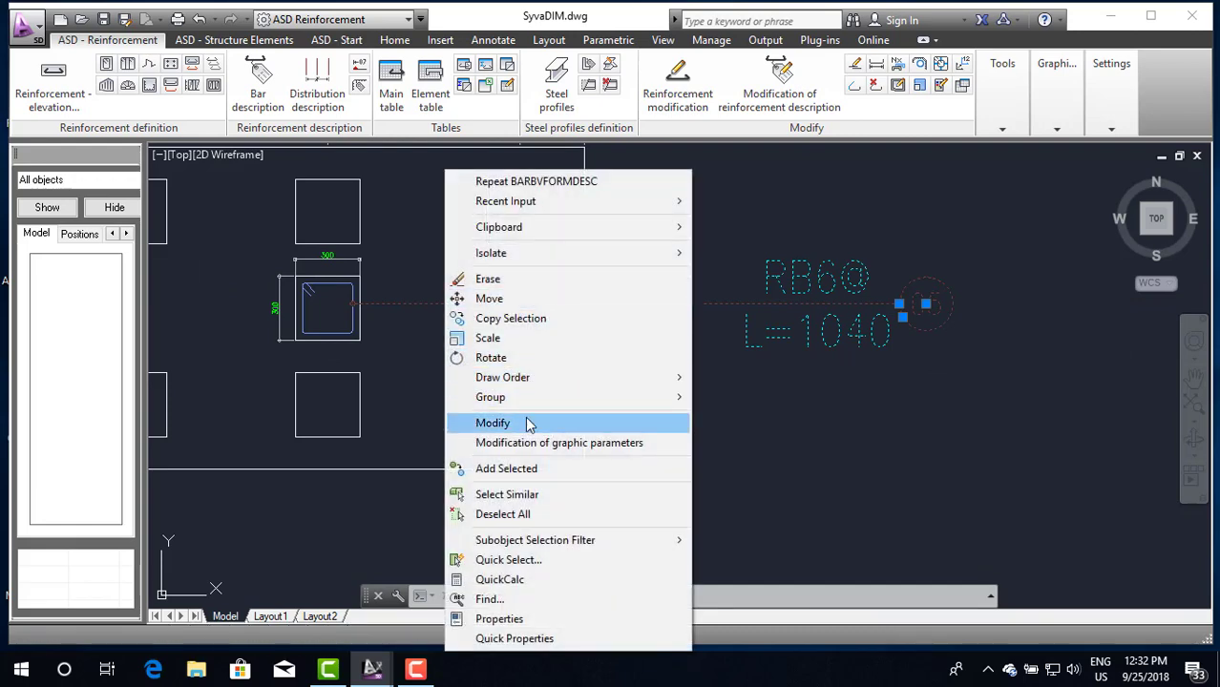
{"action": "left_click", "coordinate": [506, 426]}
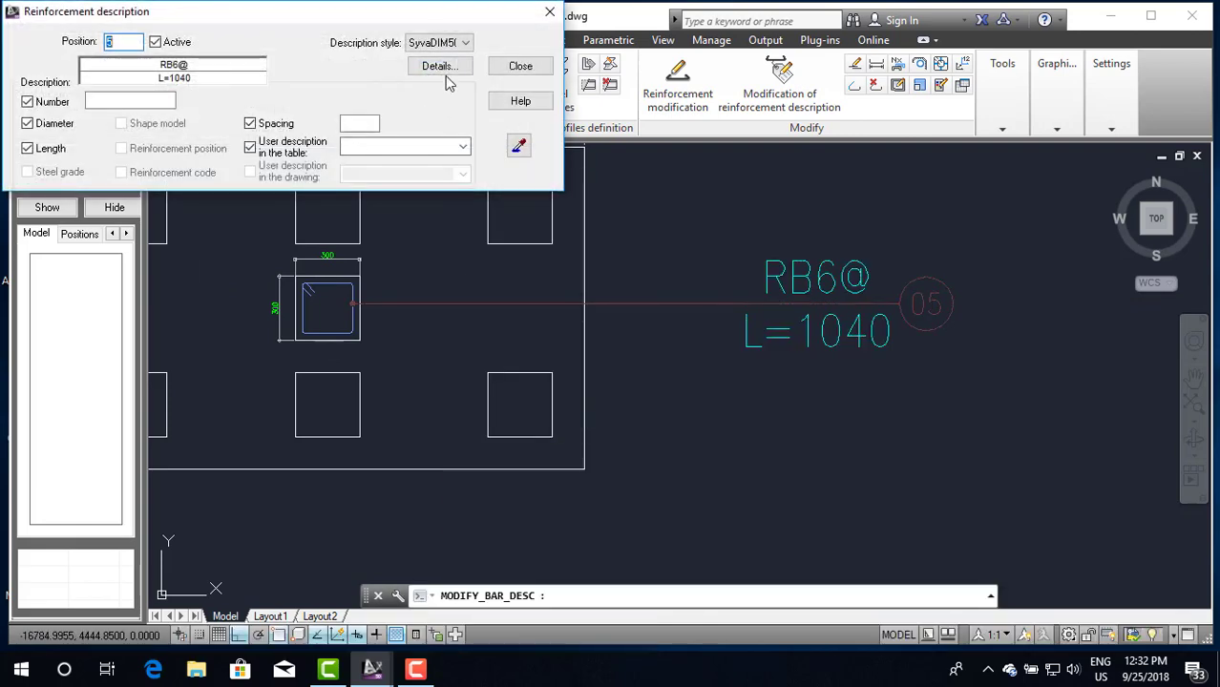
{"action": "left_click", "coordinate": [438, 66]}
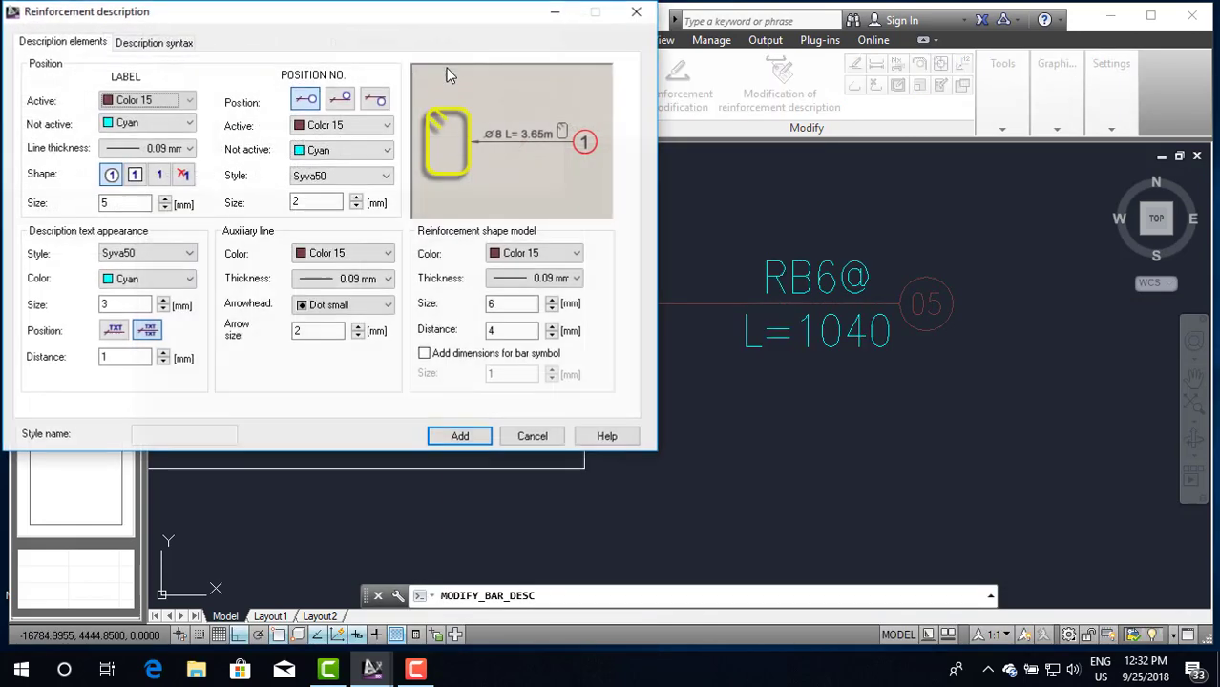
{"action": "left_click", "coordinate": [294, 332]}
{"action": "type", "text": "1"}
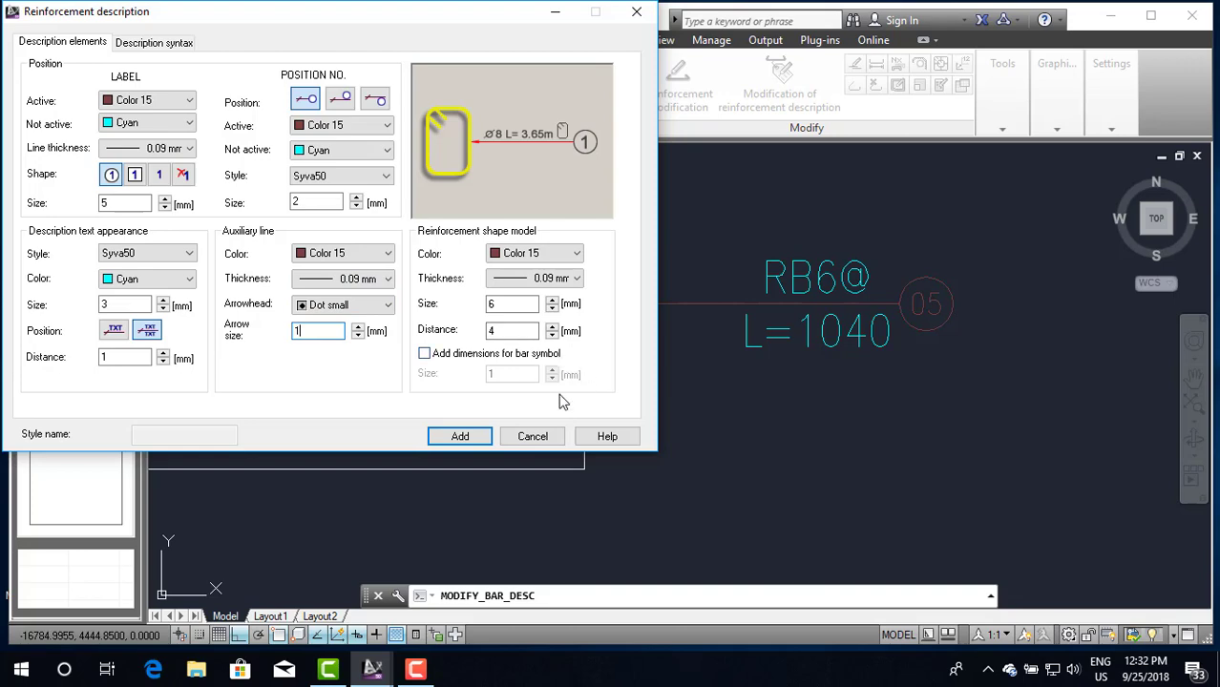
Step: Apply the 1 mm arrow size, close the description dialogs, and zoom to the pile cap section
{"action": "left_click", "coordinate": [460, 436]}
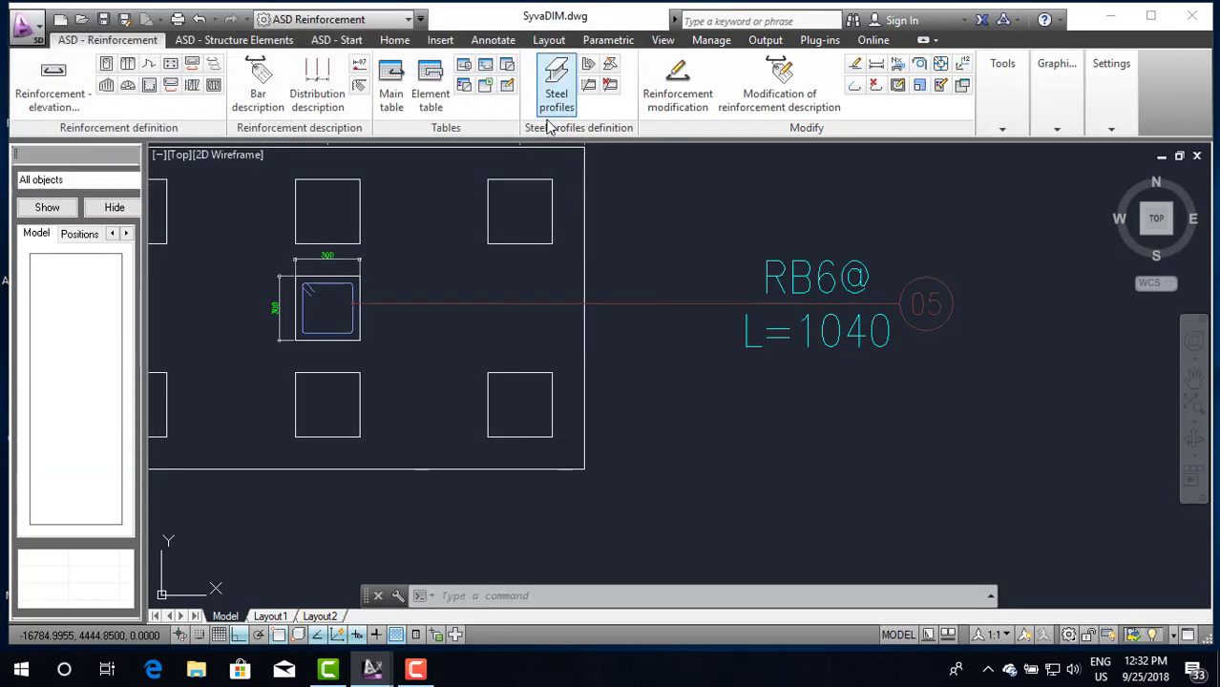
{"action": "left_click", "coordinate": [550, 12]}
{"action": "scroll", "coordinate": [388, 302], "scroll_direction": "up", "scroll_amount": 4}
{"action": "scroll", "coordinate": [499, 291], "scroll_direction": "down", "scroll_amount": 2}
{"action": "scroll", "coordinate": [587, 296], "scroll_direction": "down", "scroll_amount": 1}
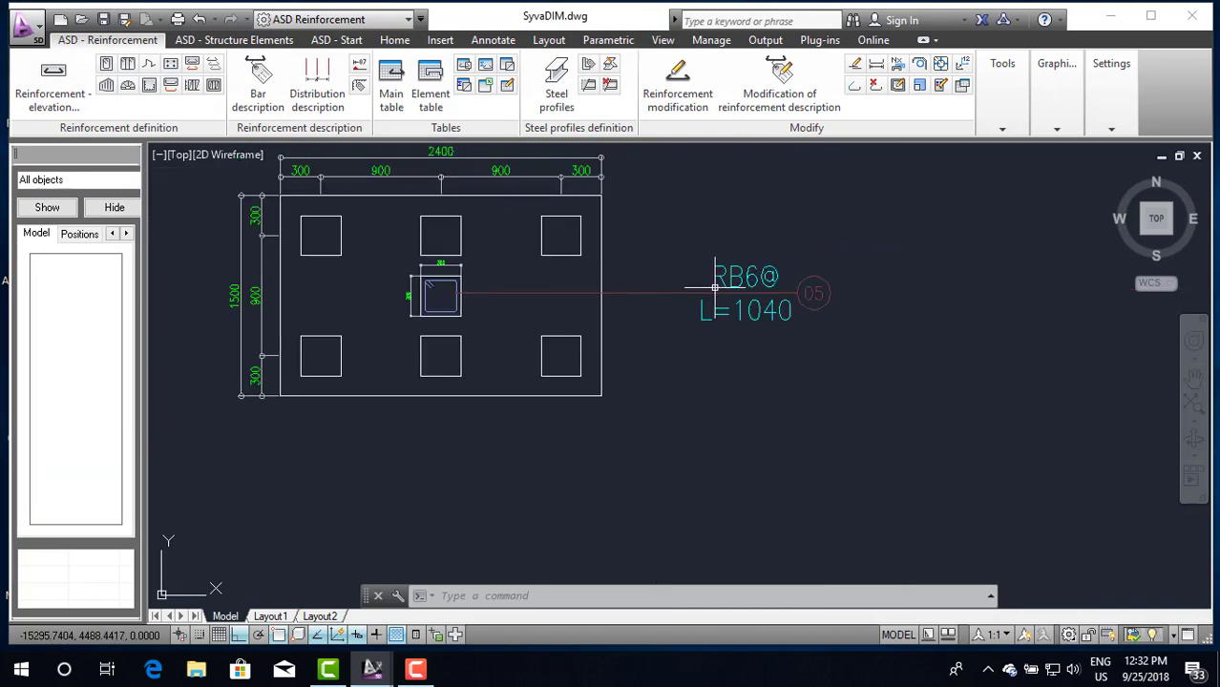
{"action": "scroll", "coordinate": [683, 294], "scroll_direction": "down", "scroll_amount": 1}
{"action": "scroll", "coordinate": [639, 290], "scroll_direction": "up", "scroll_amount": 2}
{"action": "scroll", "coordinate": [573, 272], "scroll_direction": "down", "scroll_amount": 3}
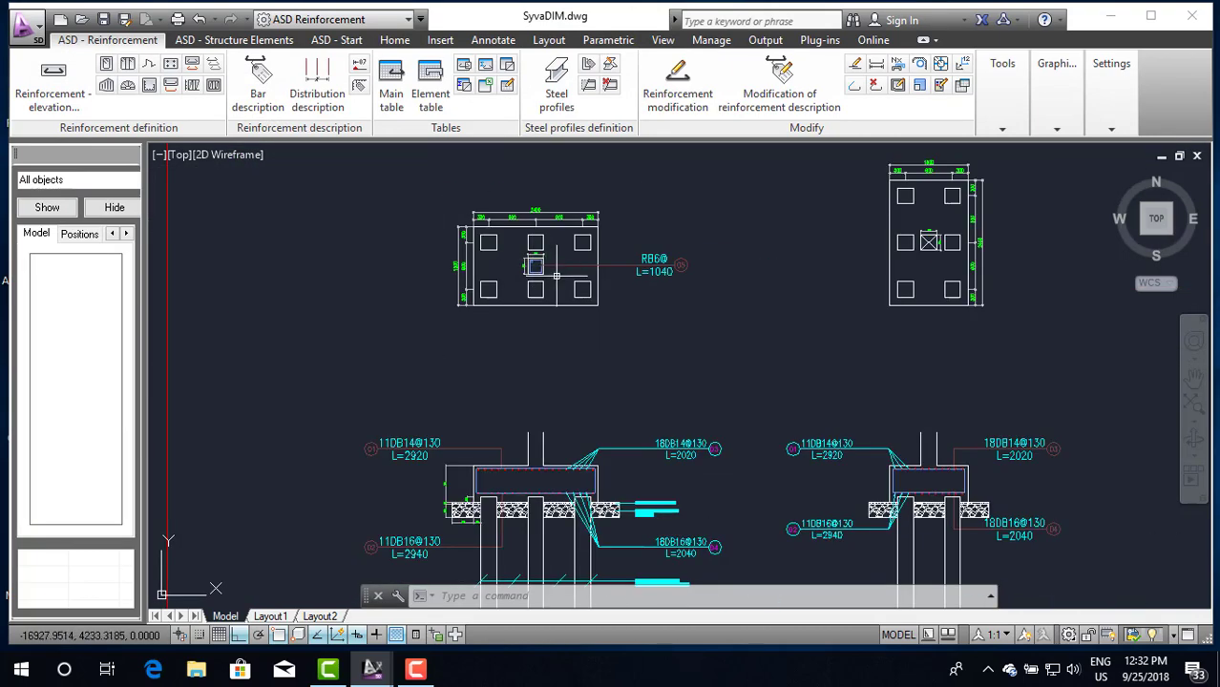
{"action": "scroll", "coordinate": [563, 306], "scroll_direction": "down", "scroll_amount": 2}
{"action": "scroll", "coordinate": [521, 377], "scroll_direction": "up", "scroll_amount": 4}
{"action": "scroll", "coordinate": [506, 339], "scroll_direction": "up", "scroll_amount": 2}
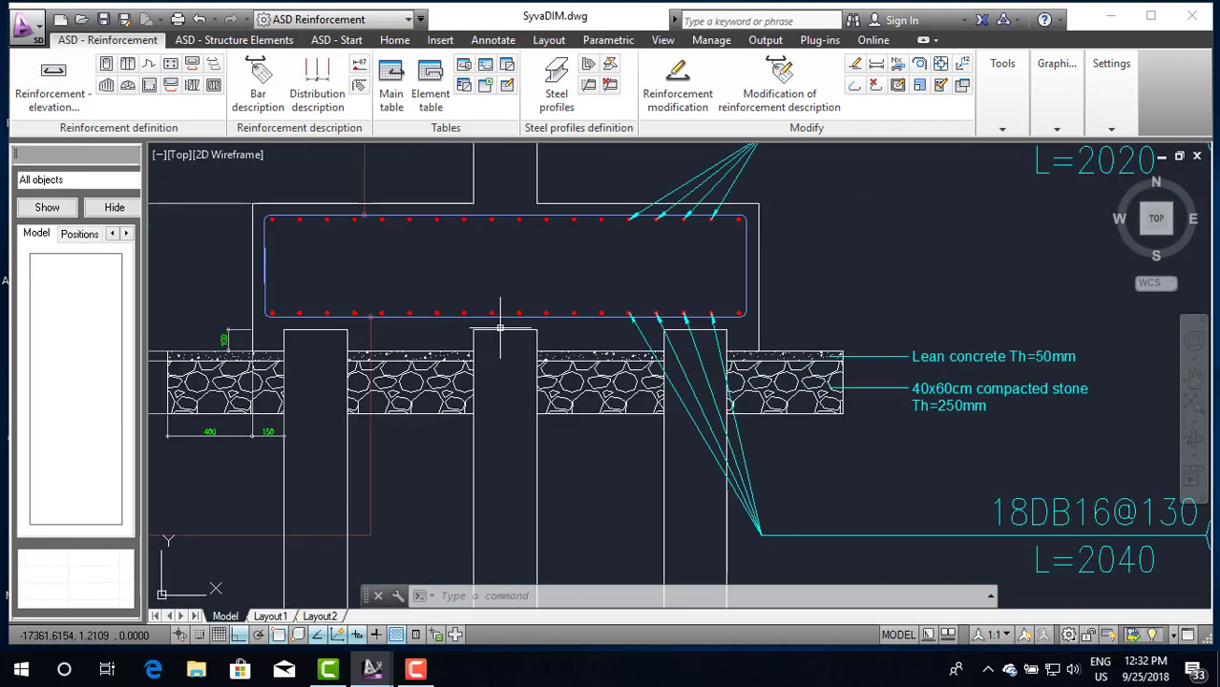
{"action": "scroll", "coordinate": [491, 324], "scroll_direction": "down", "scroll_amount": 2}
{"action": "scroll", "coordinate": [484, 317], "scroll_direction": "up", "scroll_amount": 3}
{"action": "scroll", "coordinate": [485, 325], "scroll_direction": "down", "scroll_amount": 2}
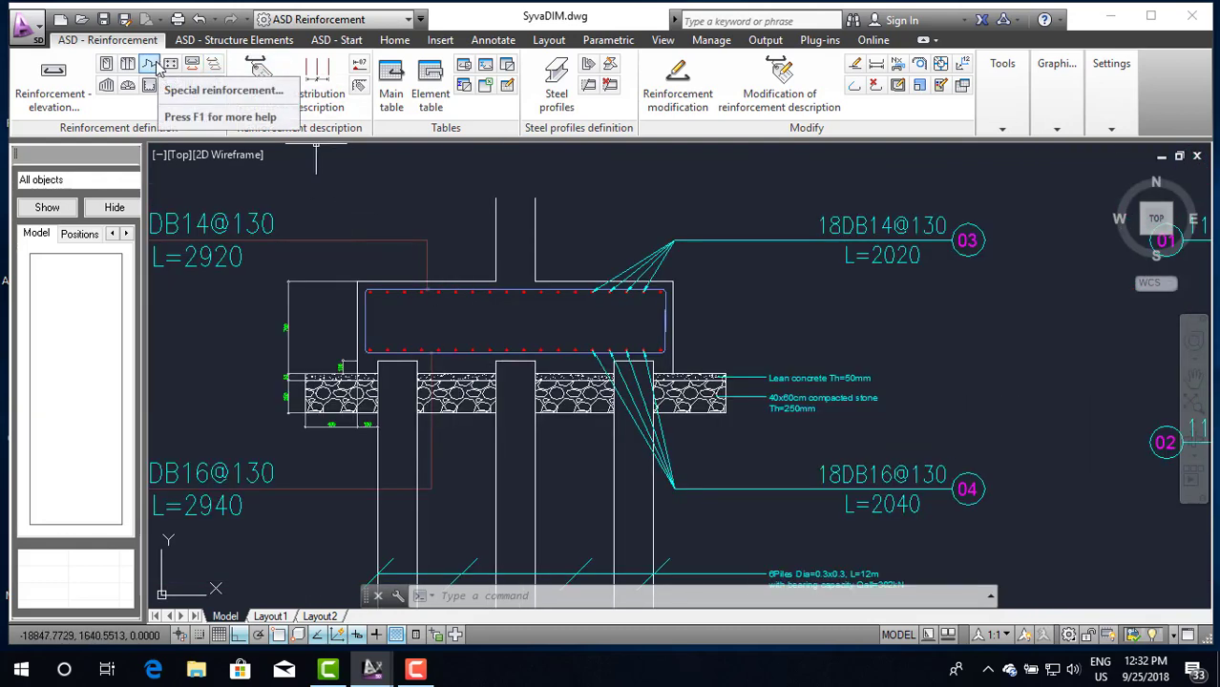
Step: Start a new elevation bar with 20 mm diameter and HA 400 steel grade
{"action": "left_click", "coordinate": [53, 84]}
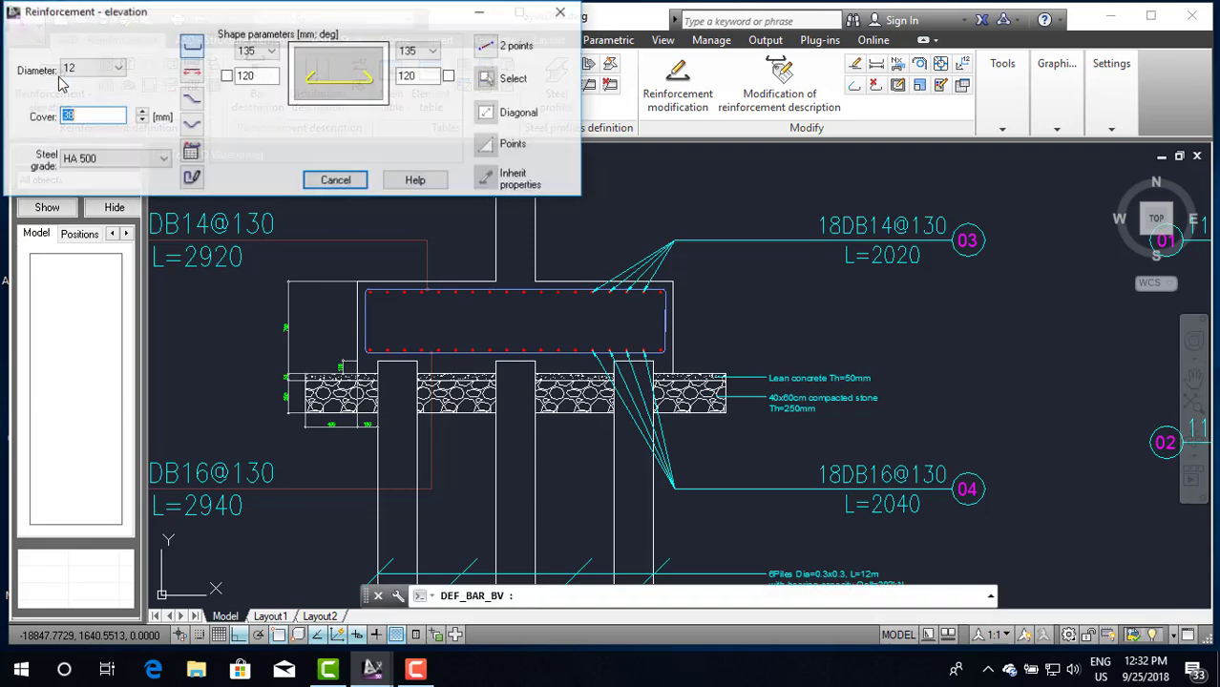
{"action": "left_click", "coordinate": [117, 70]}
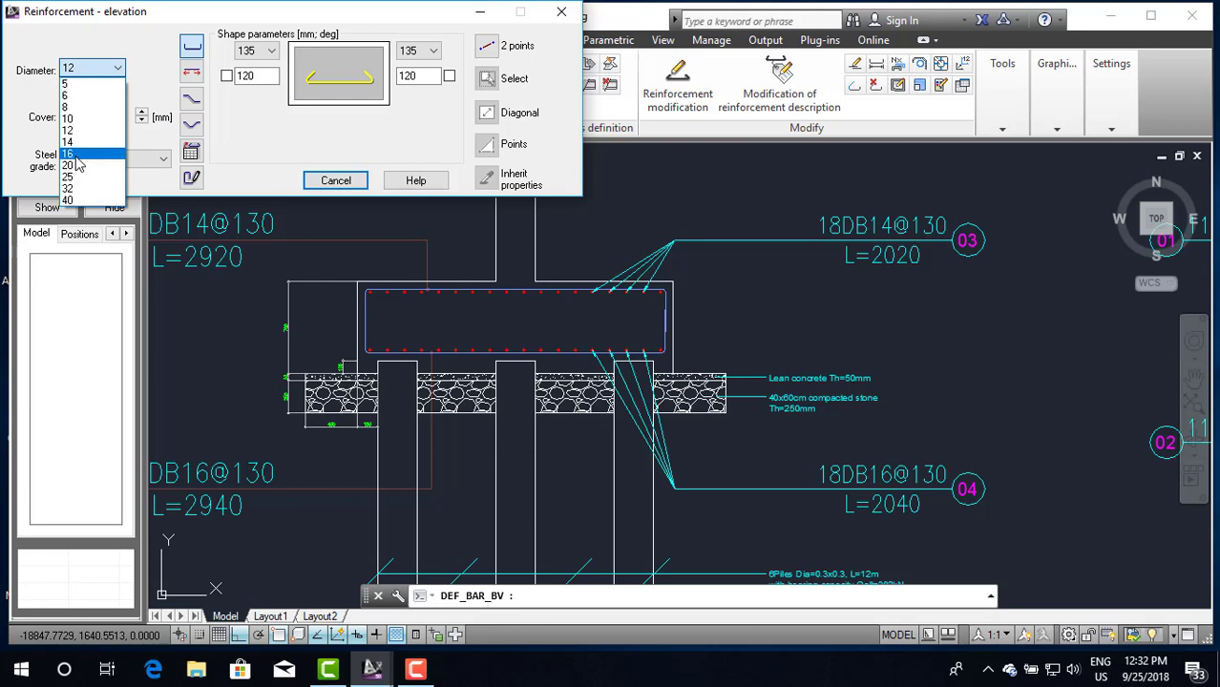
{"action": "left_click", "coordinate": [79, 160]}
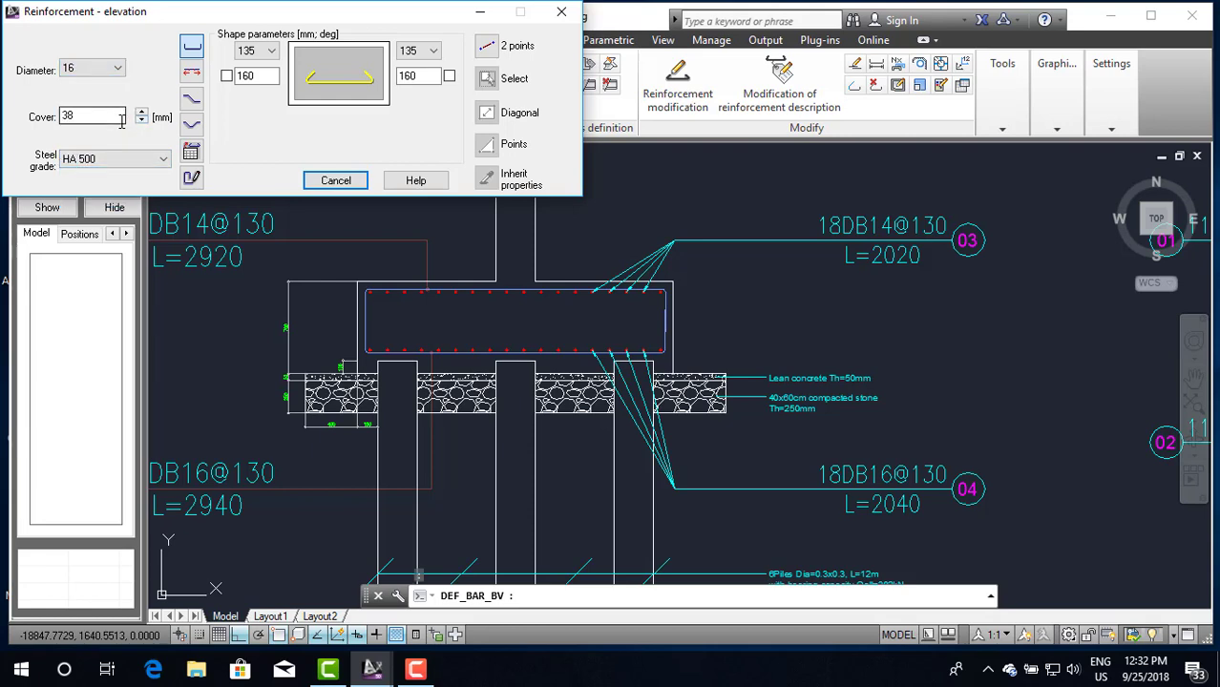
{"action": "left_click", "coordinate": [90, 67]}
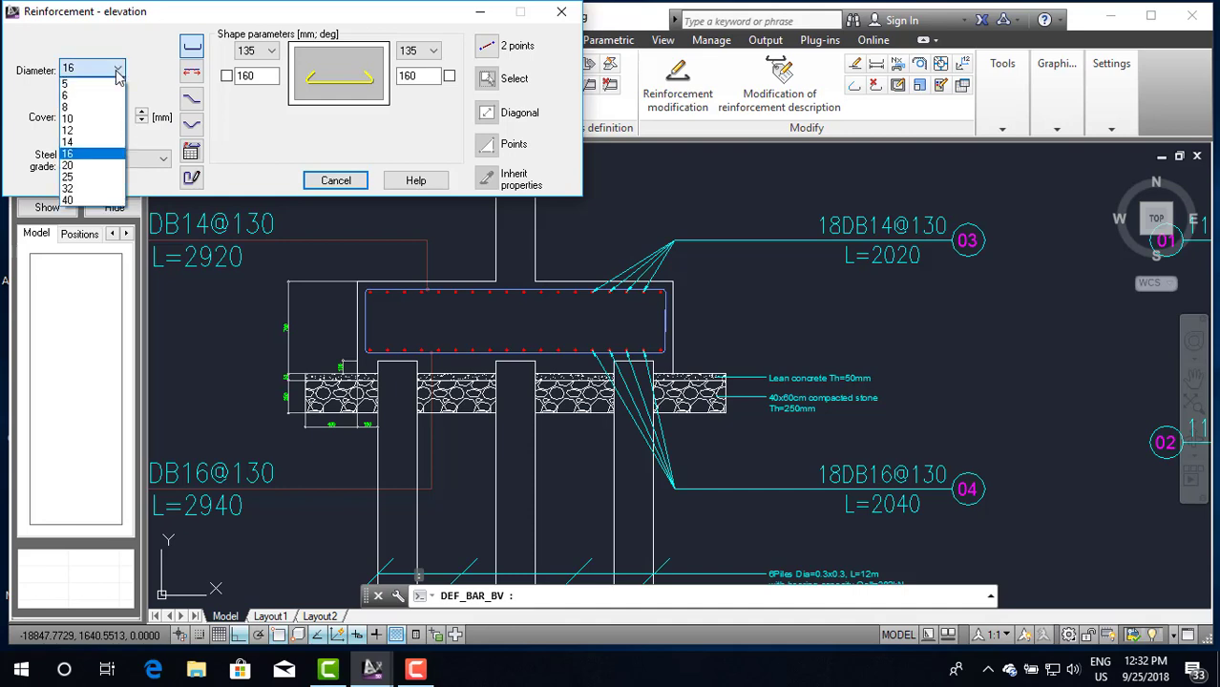
{"action": "left_click", "coordinate": [69, 165]}
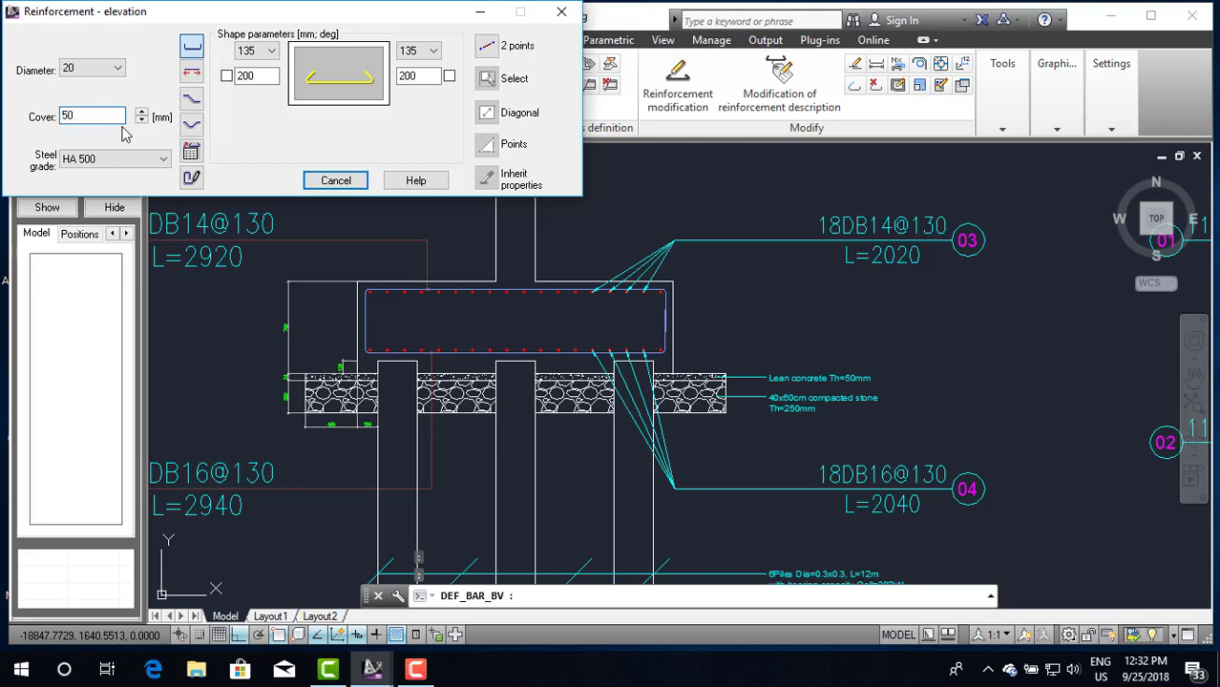
{"action": "left_click", "coordinate": [139, 159]}
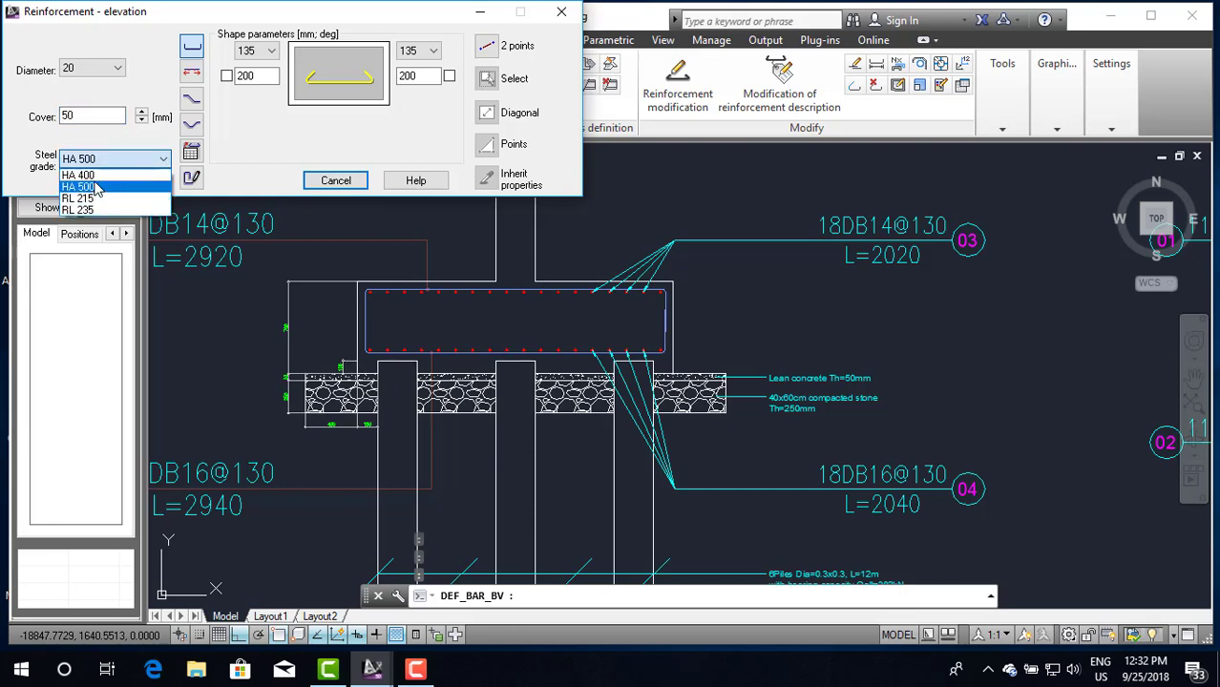
{"action": "left_click", "coordinate": [86, 176]}
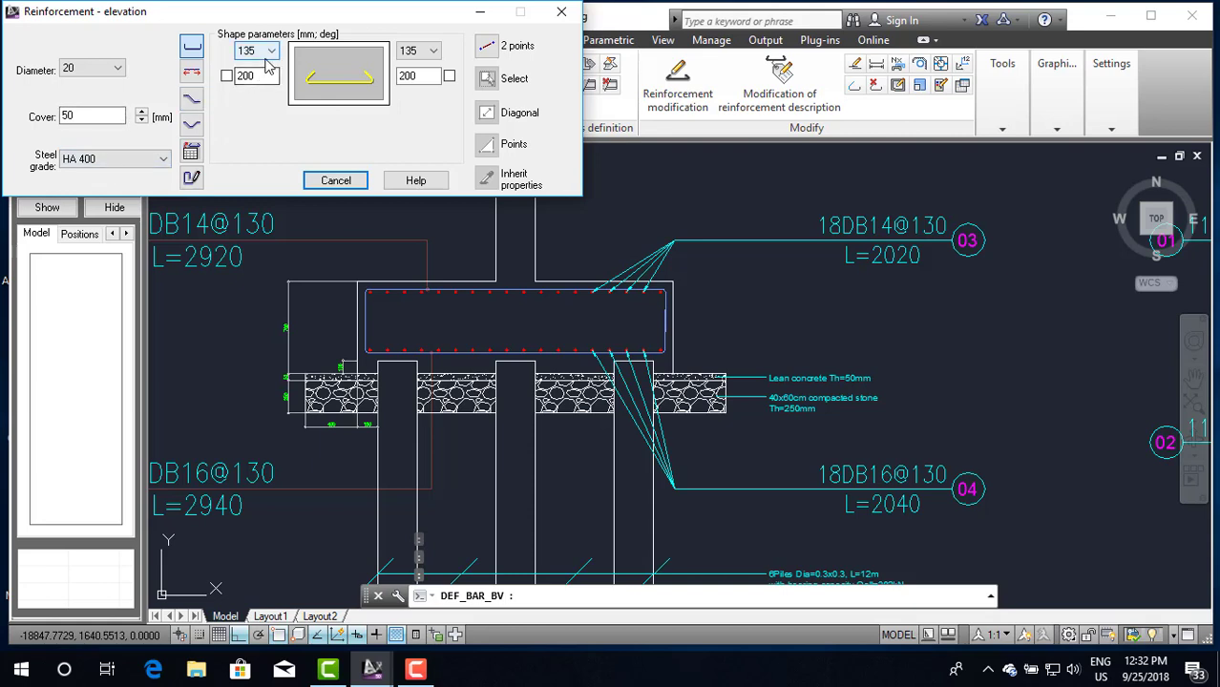
Step: Choose a free-form bar shape with both end angles at 0 and begin point placement
{"action": "left_click", "coordinate": [192, 178]}
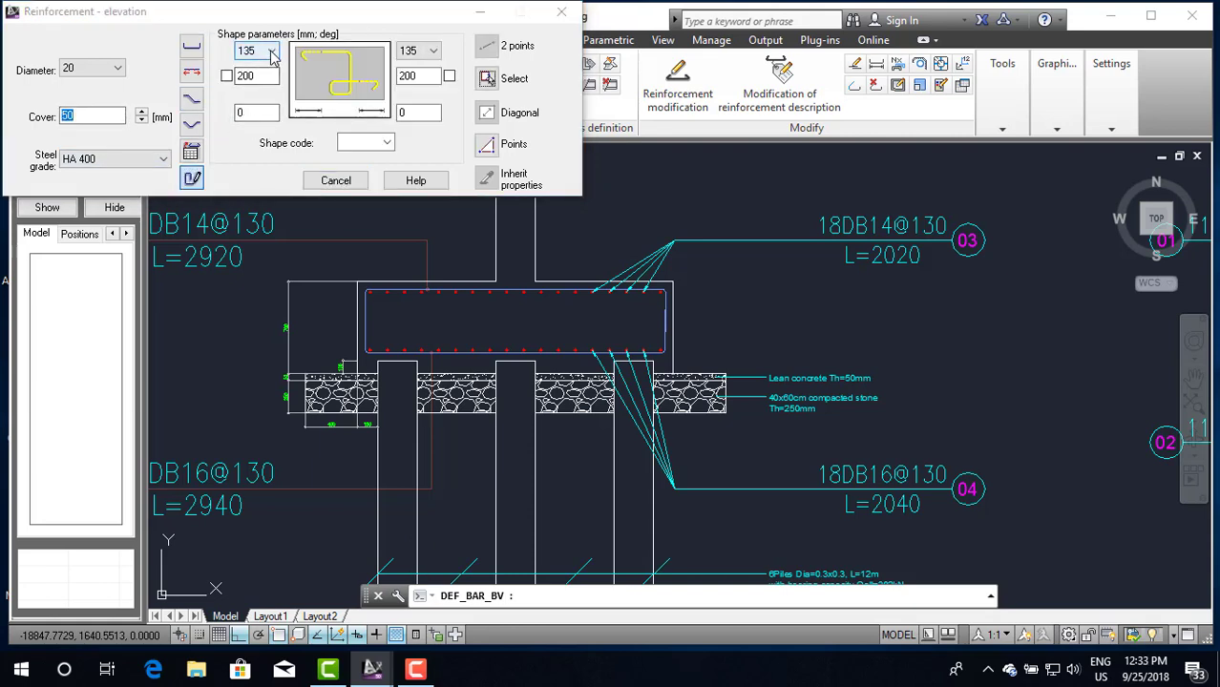
{"action": "left_click", "coordinate": [271, 55]}
{"action": "left_click", "coordinate": [253, 86]}
{"action": "left_click", "coordinate": [434, 53]}
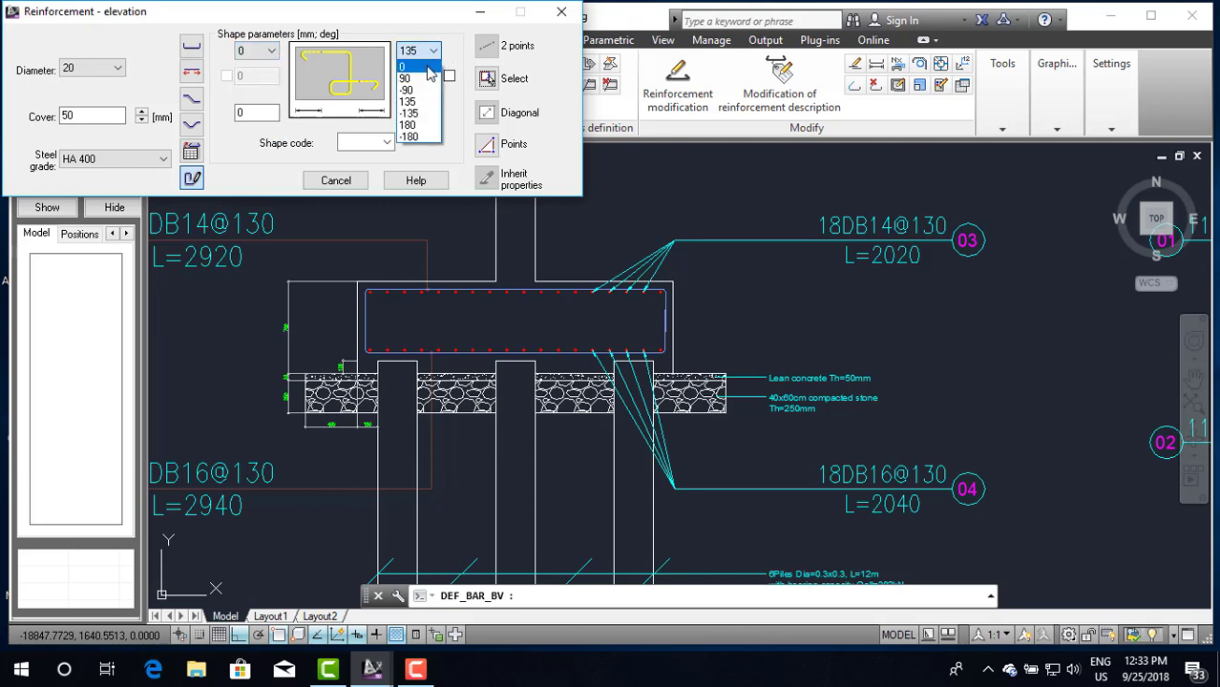
{"action": "left_click", "coordinate": [413, 84]}
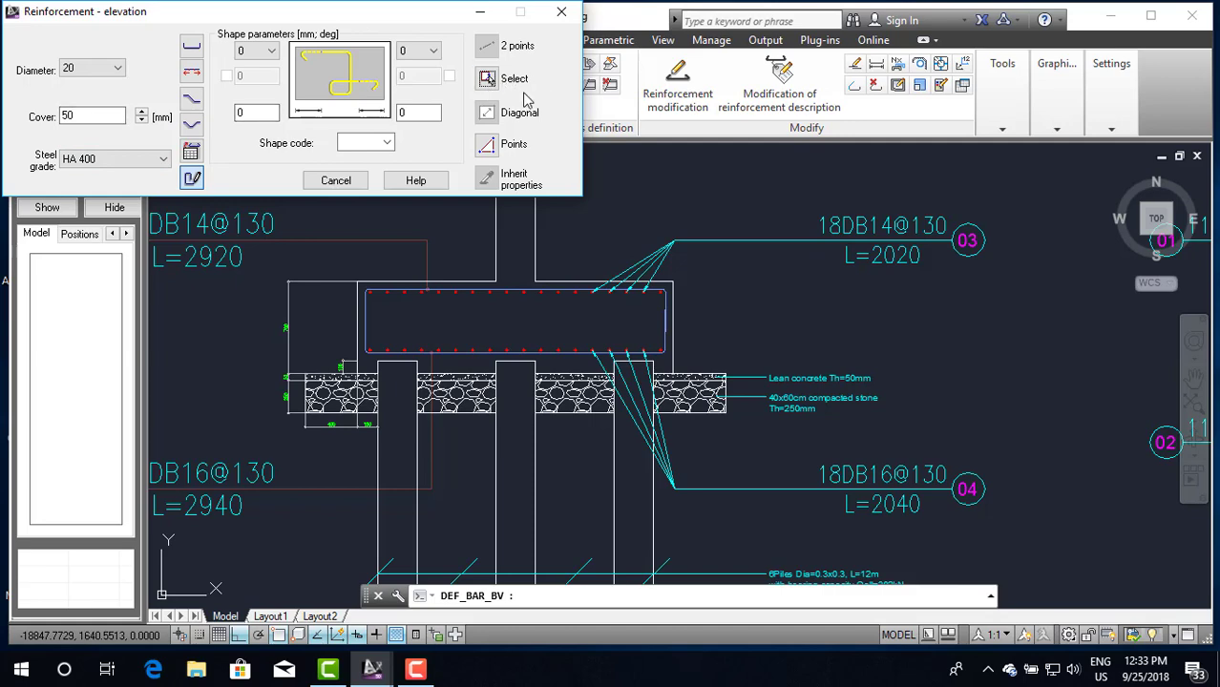
{"action": "left_click", "coordinate": [488, 149]}
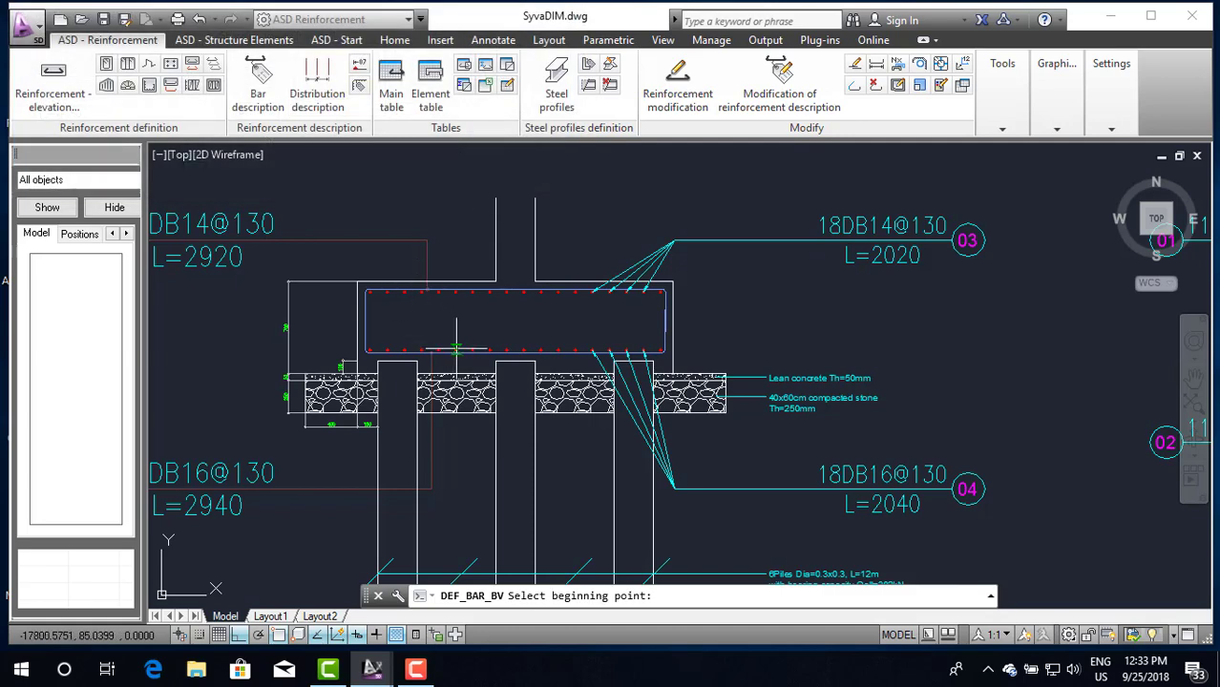
Step: Cancel the bar placement and switch on every object snap mode through OSNAP
{"action": "scroll", "coordinate": [459, 342], "scroll_direction": "up", "scroll_amount": 4}
{"action": "scroll", "coordinate": [459, 342], "scroll_direction": "down", "scroll_amount": 4}
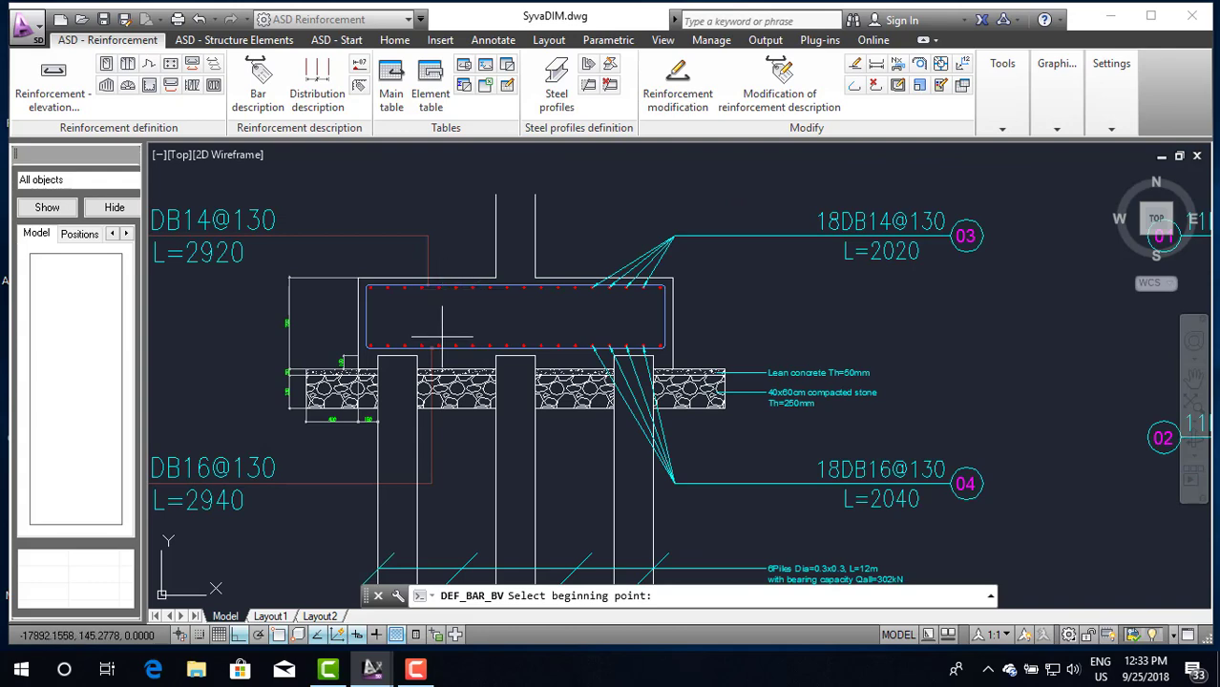
{"action": "scroll", "coordinate": [442, 342], "scroll_direction": "up", "scroll_amount": 2}
{"action": "scroll", "coordinate": [436, 329], "scroll_direction": "up", "scroll_amount": 4}
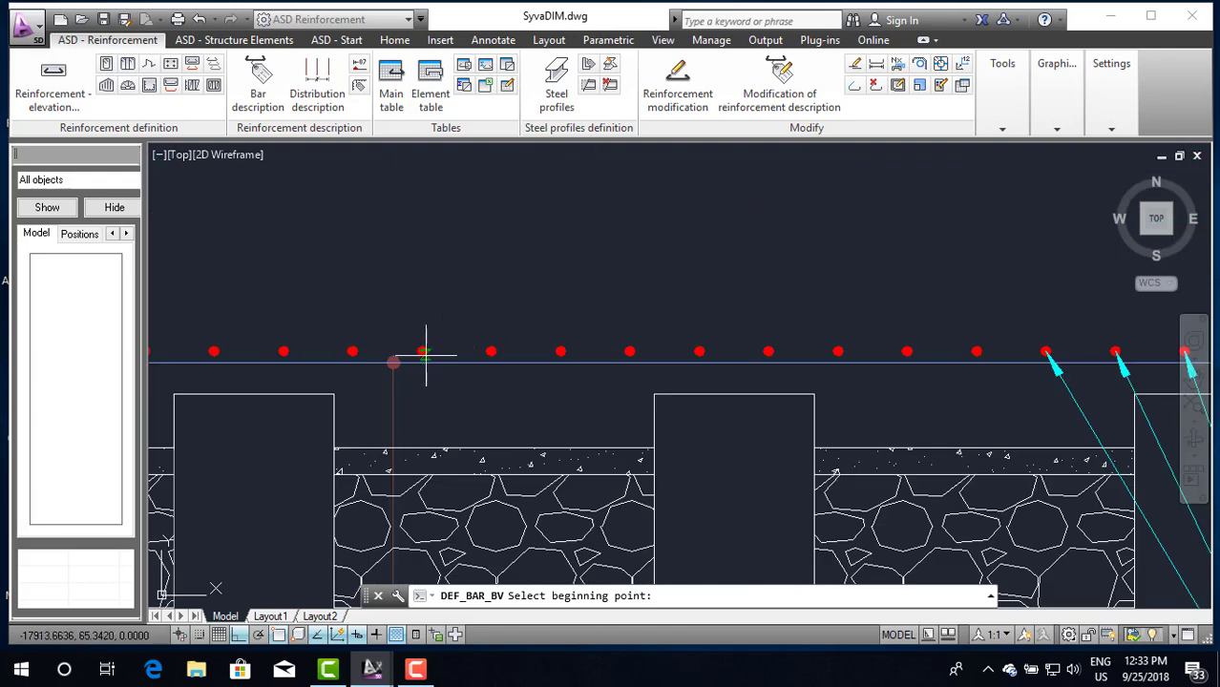
{"action": "key", "text": "Escape"}
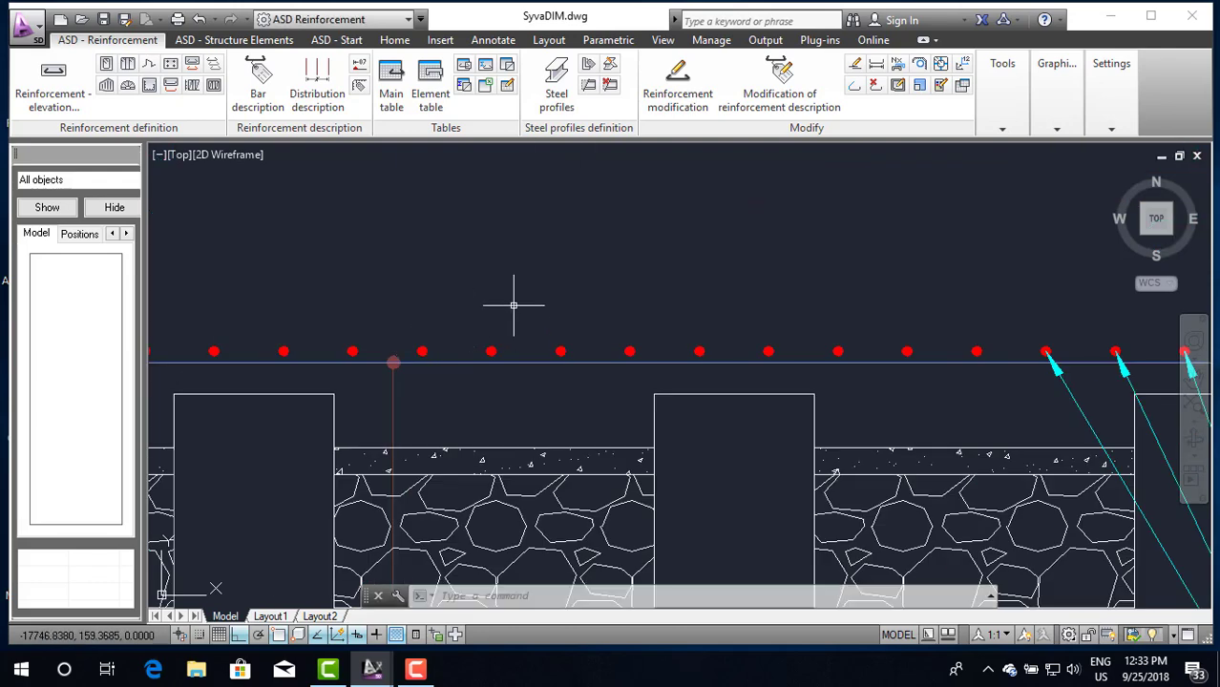
{"action": "type", "text": "osn"}
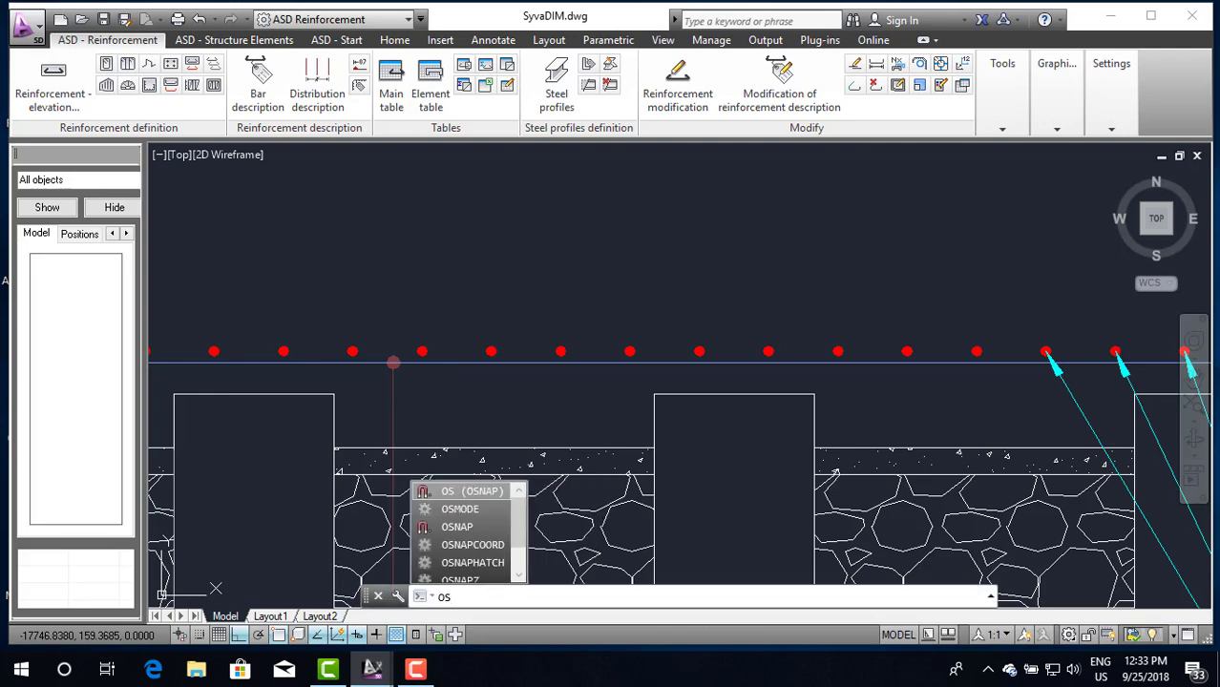
{"action": "key", "text": "Return"}
{"action": "left_click", "coordinate": [756, 231]}
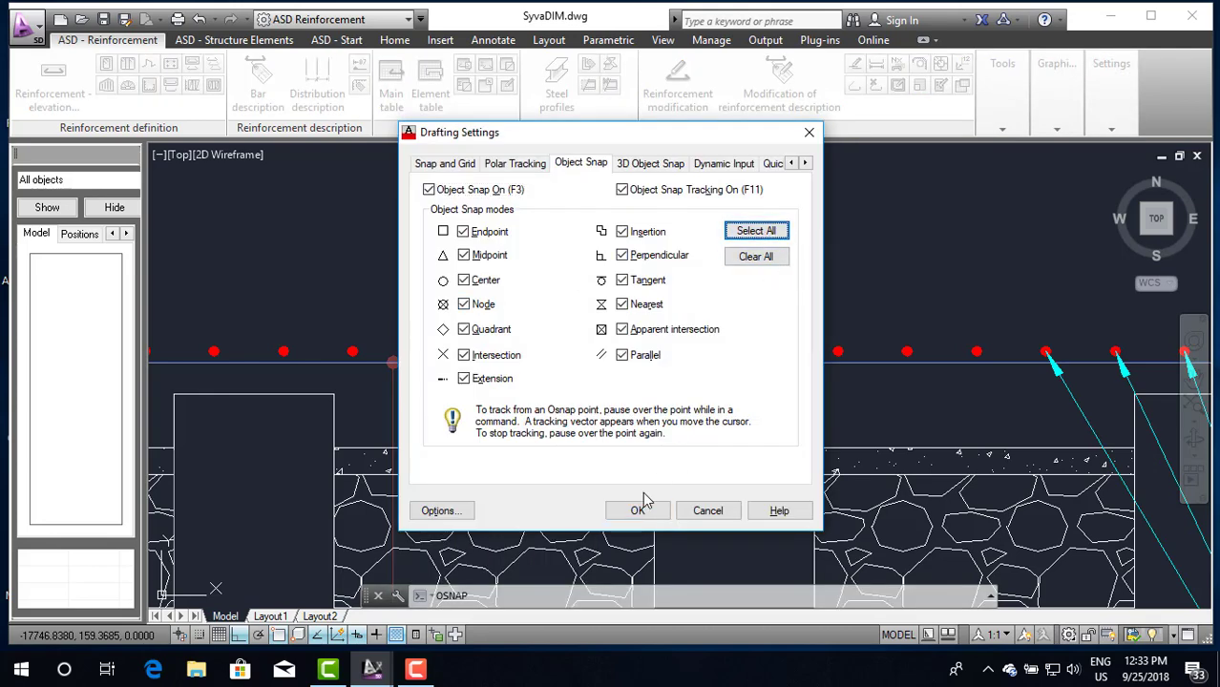
{"action": "left_click", "coordinate": [632, 519]}
{"action": "scroll", "coordinate": [601, 391], "scroll_direction": "down", "scroll_amount": 4}
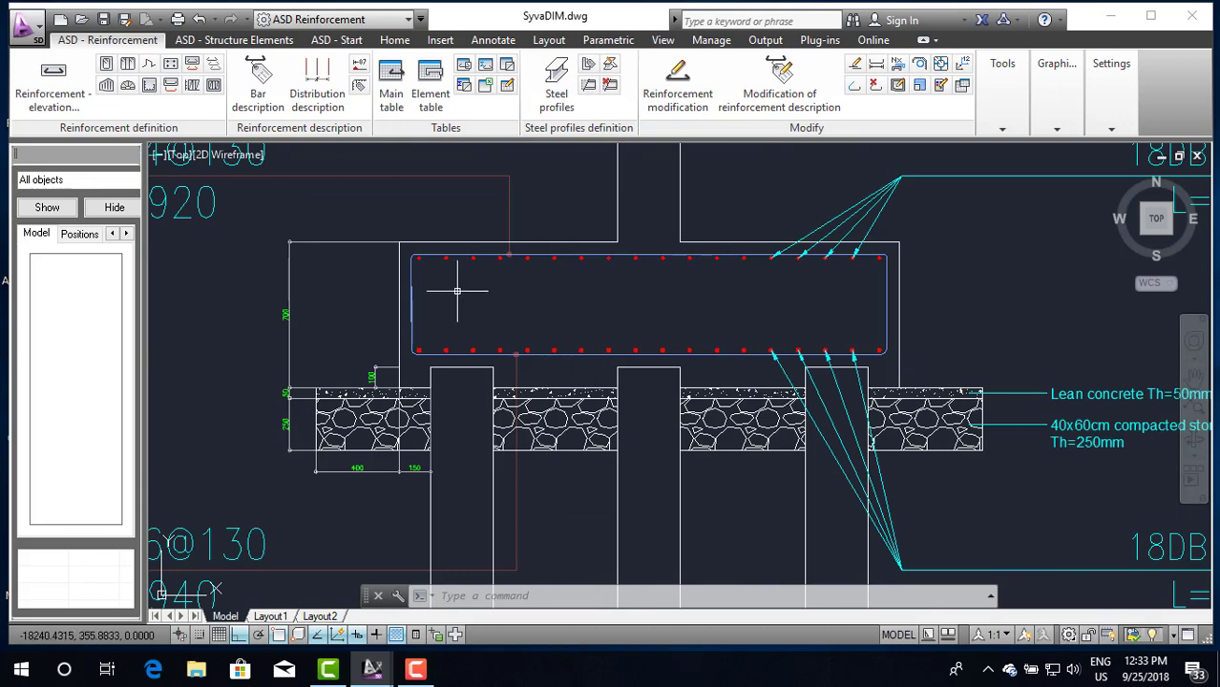
Step: Start a new elevation bar by points, picking its start on the bottom bar row
{"action": "left_click", "coordinate": [84, 99]}
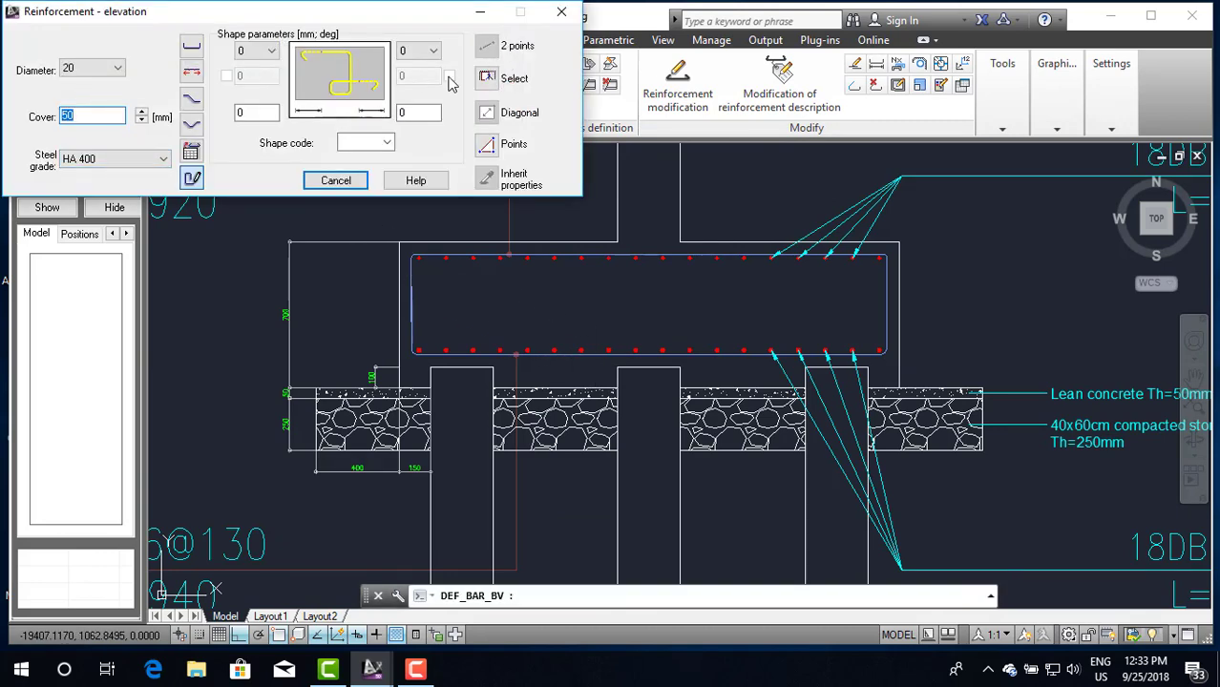
{"action": "left_click", "coordinate": [494, 153]}
{"action": "scroll", "coordinate": [544, 348], "scroll_direction": "up", "scroll_amount": 2}
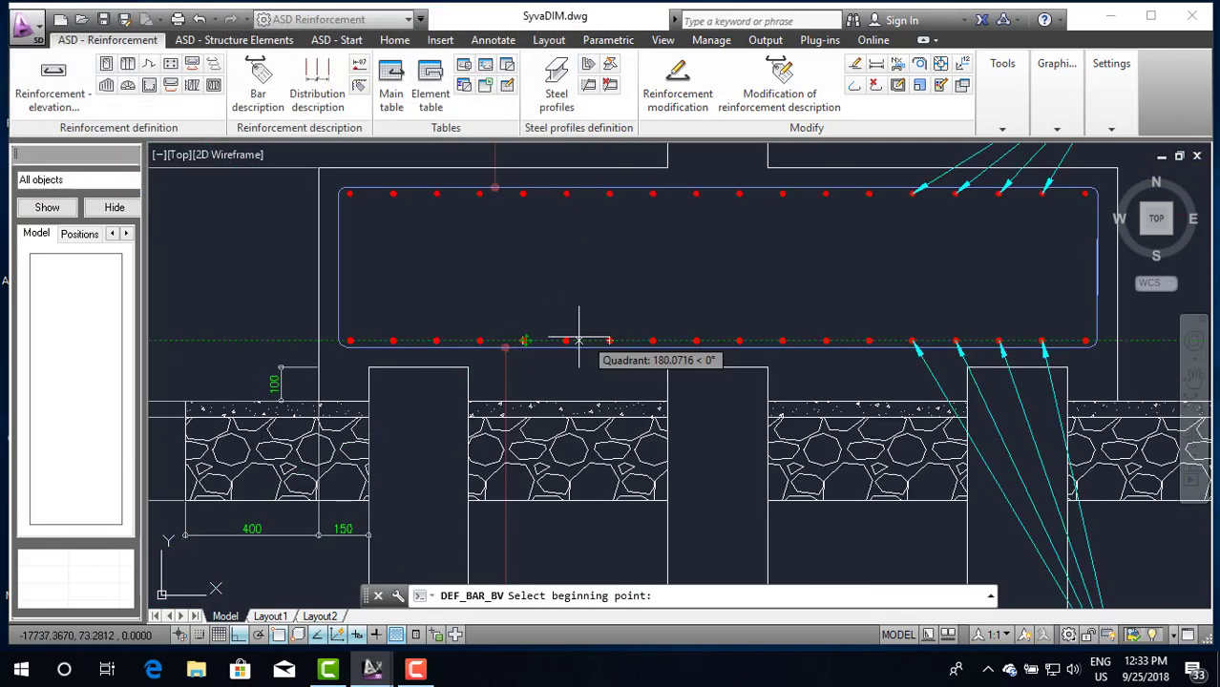
{"action": "scroll", "coordinate": [540, 329], "scroll_direction": "up", "scroll_amount": 3}
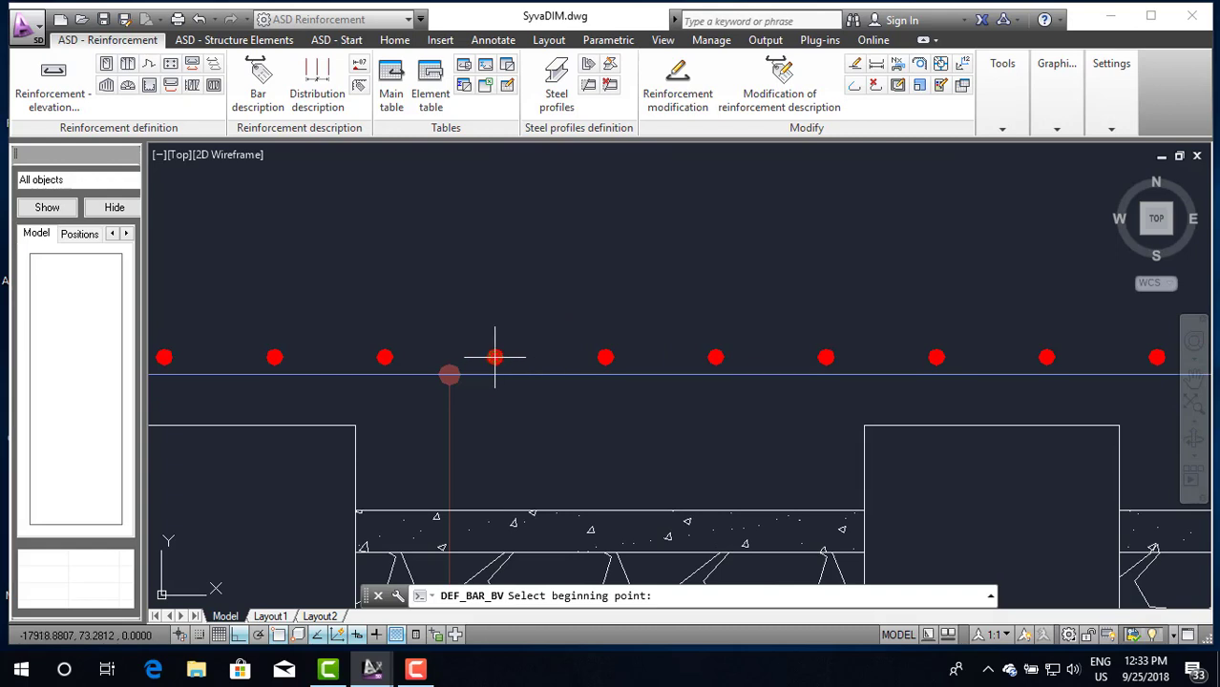
{"action": "scroll", "coordinate": [498, 357], "scroll_direction": "up", "scroll_amount": 3}
{"action": "left_click", "coordinate": [494, 354]}
Step: Pick the bar's next corner along the bottom row and clear a stray option letter
{"action": "scroll", "coordinate": [495, 354], "scroll_direction": "down", "scroll_amount": 4}
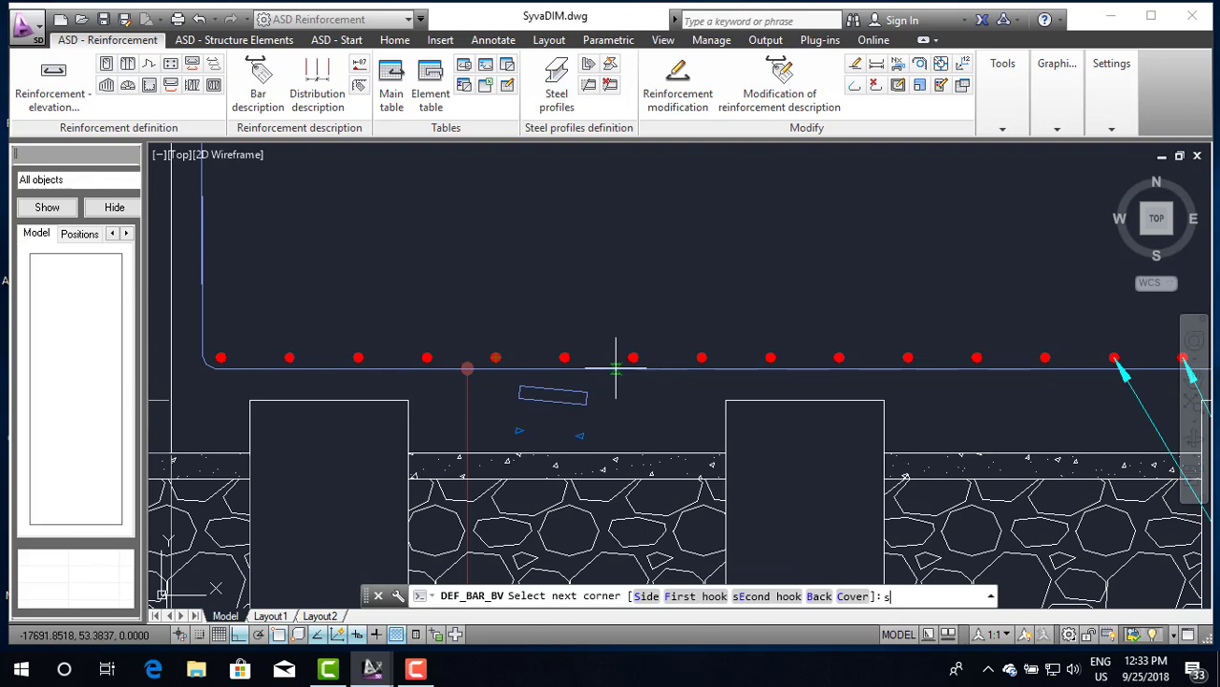
{"action": "scroll", "coordinate": [600, 350], "scroll_direction": "down", "scroll_amount": 3}
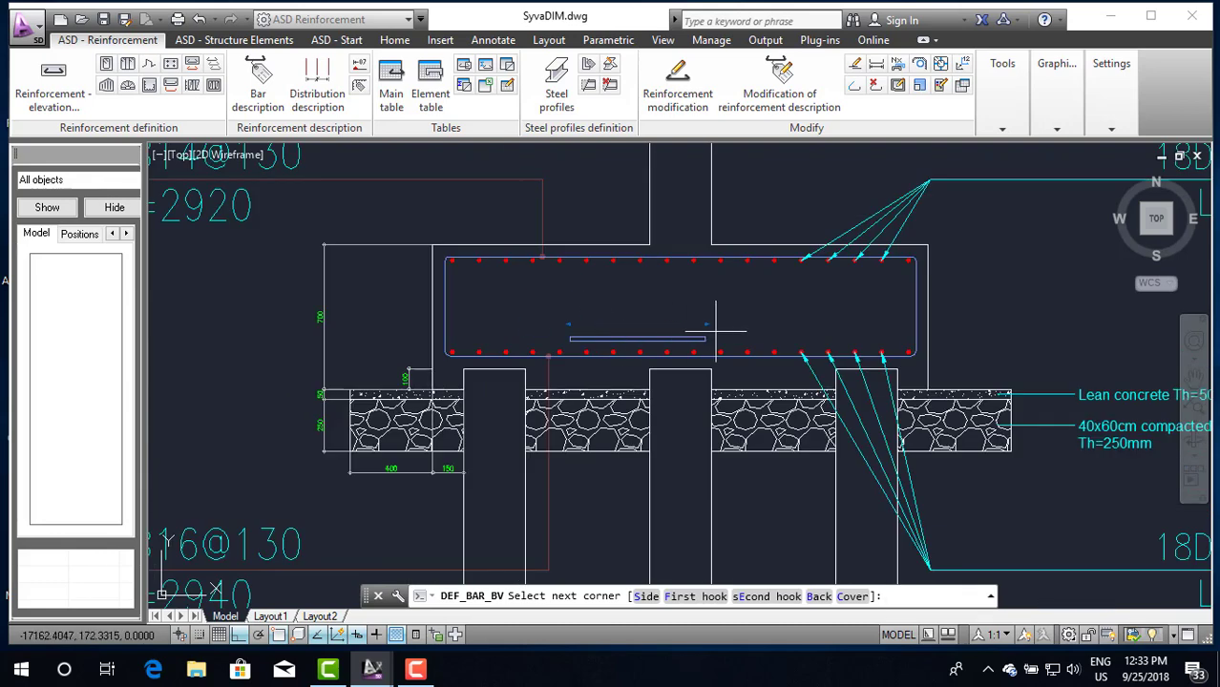
{"action": "scroll", "coordinate": [687, 327], "scroll_direction": "up", "scroll_amount": 3}
{"action": "scroll", "coordinate": [636, 334], "scroll_direction": "down", "scroll_amount": 2}
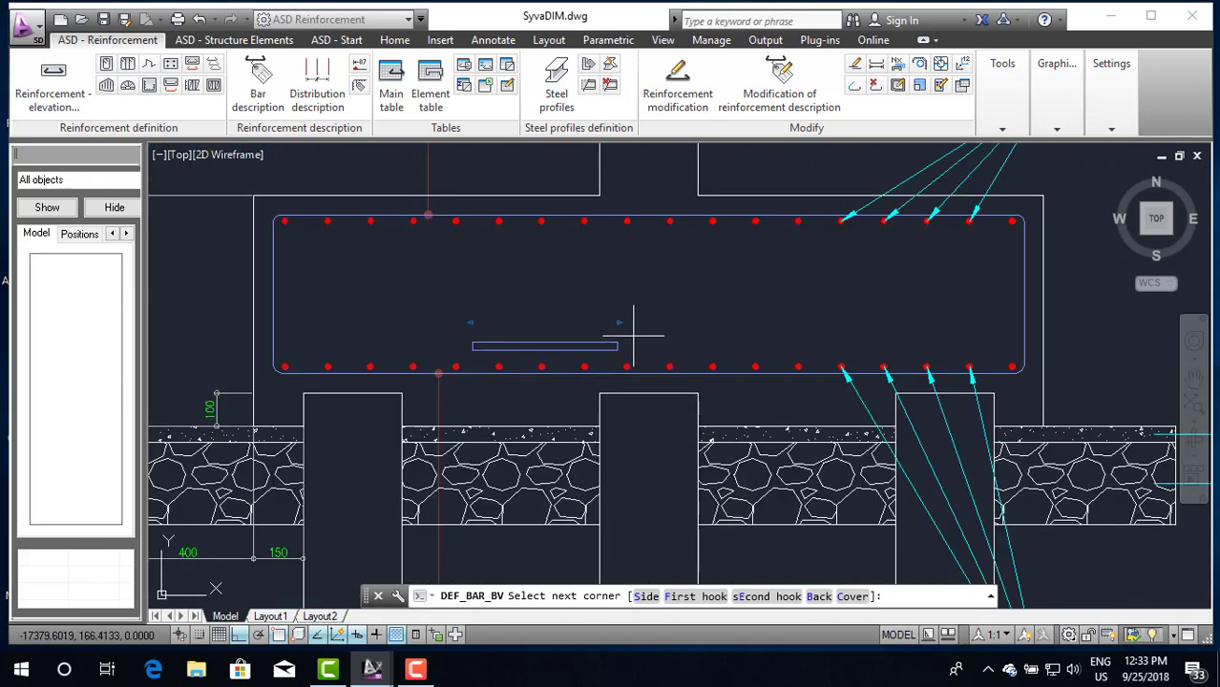
{"action": "scroll", "coordinate": [634, 334], "scroll_direction": "up", "scroll_amount": 2}
{"action": "scroll", "coordinate": [633, 335], "scroll_direction": "down", "scroll_amount": 2}
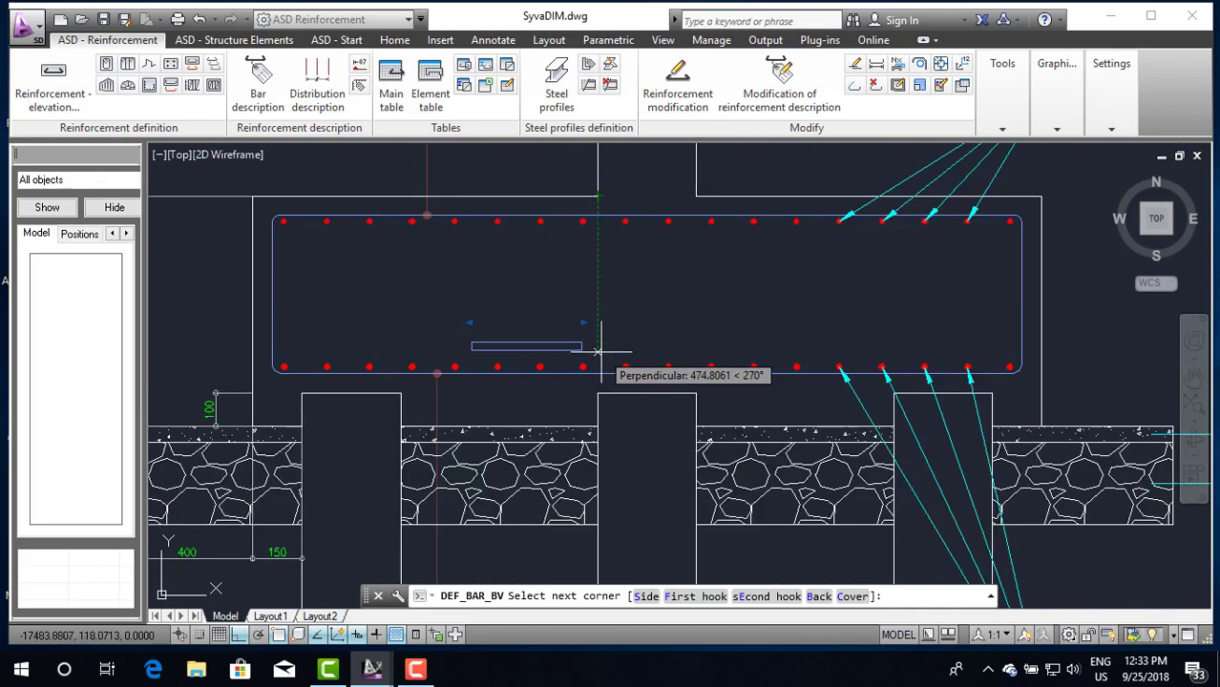
{"action": "left_click", "coordinate": [599, 352]}
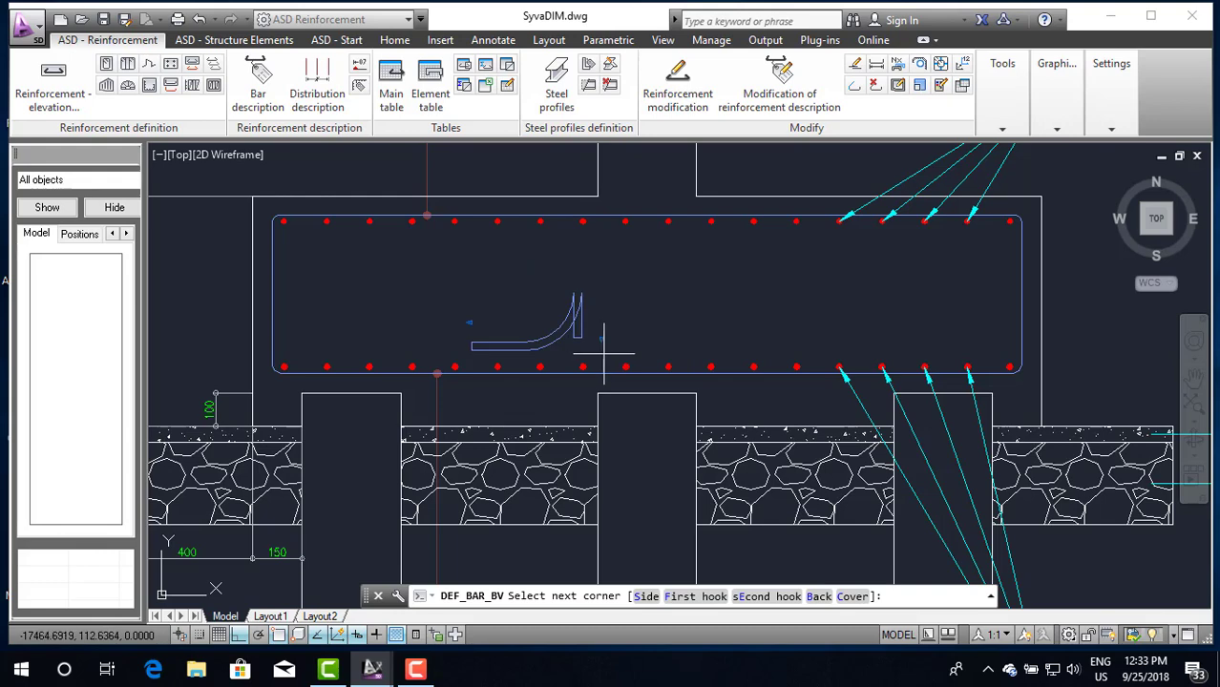
{"action": "type", "text": "s"}
{"action": "key", "text": "BackSpace"}
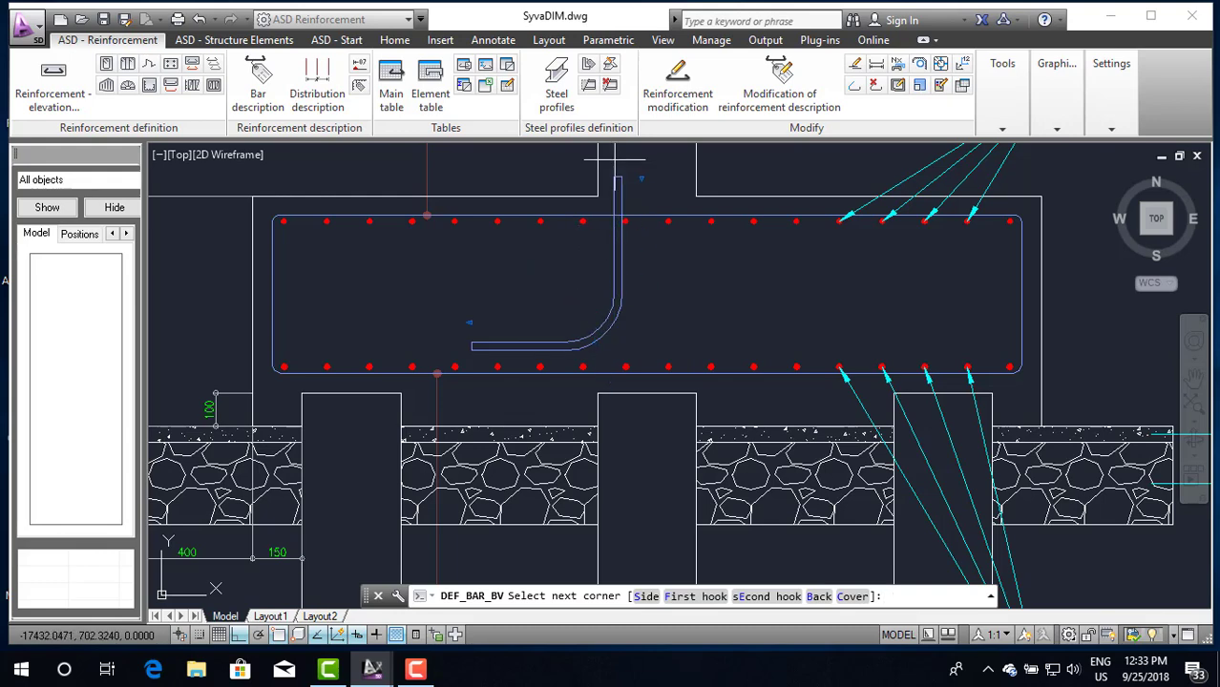
{"action": "scroll", "coordinate": [617, 208], "scroll_direction": "up", "scroll_amount": 3}
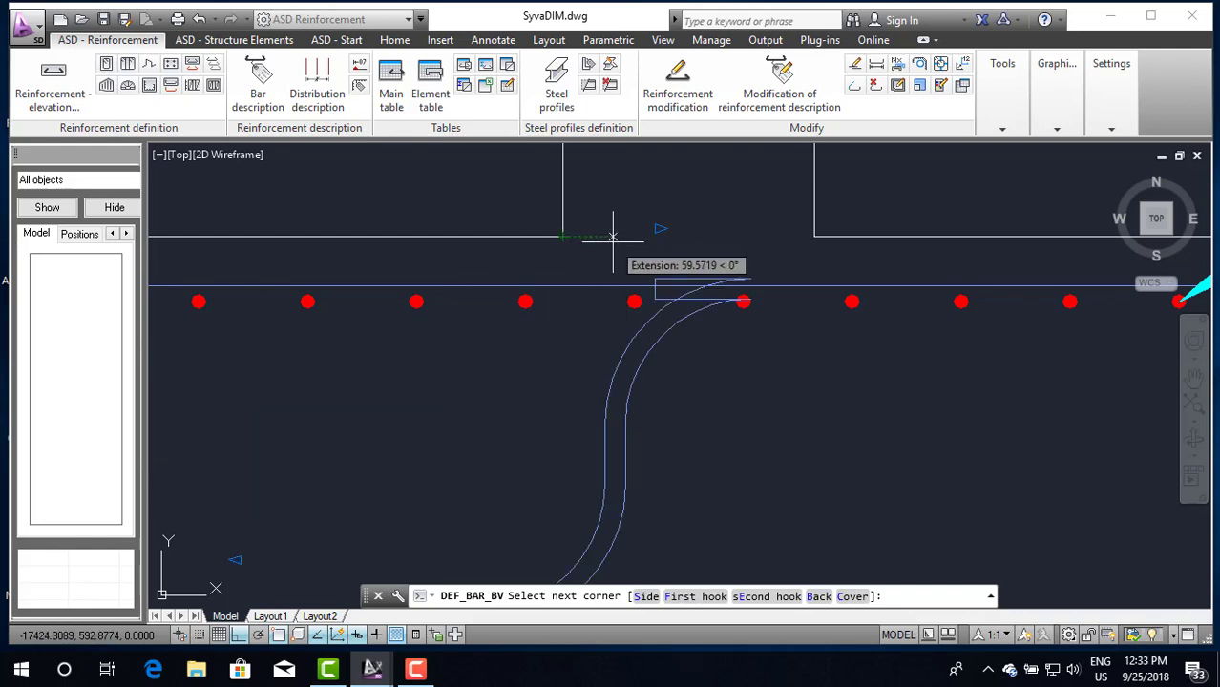
Step: Finish the cranked bar as position 06 and label it DB20 using style SyvaDIM20_DB
{"action": "key", "text": "Return"}
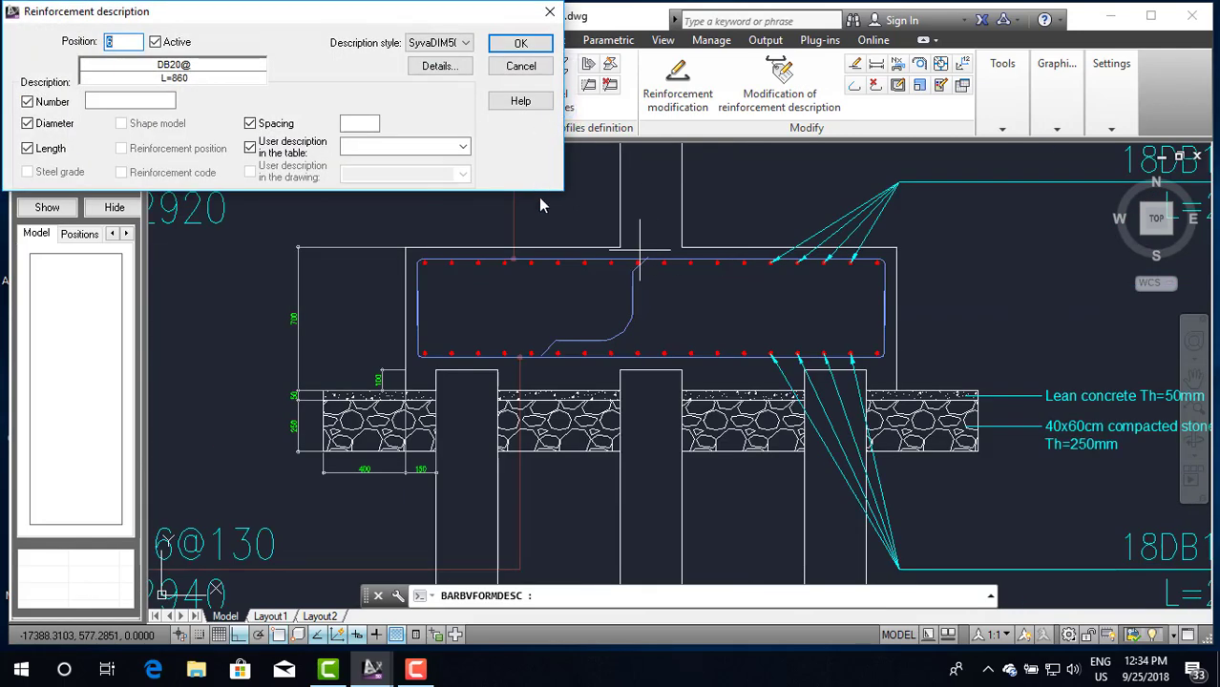
{"action": "scroll", "coordinate": [538, 196], "scroll_direction": "up", "scroll_amount": 4}
{"action": "scroll", "coordinate": [550, 208], "scroll_direction": "down", "scroll_amount": 2}
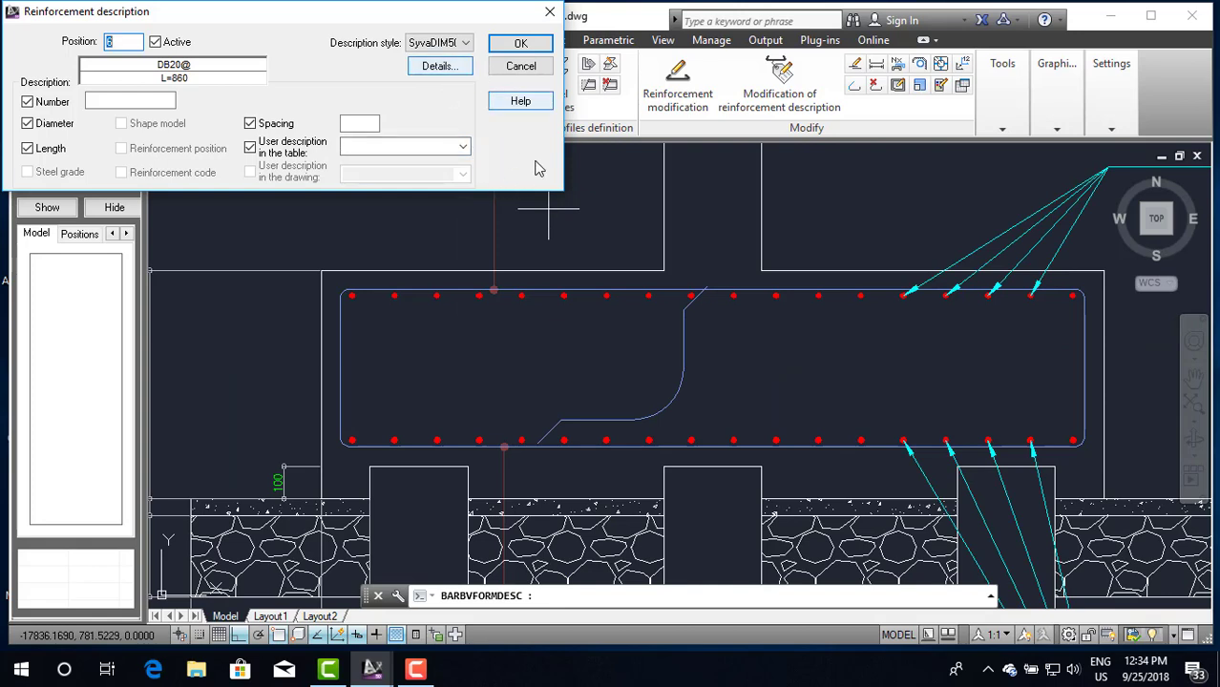
{"action": "scroll", "coordinate": [540, 191], "scroll_direction": "down", "scroll_amount": 1}
{"action": "scroll", "coordinate": [558, 223], "scroll_direction": "down", "scroll_amount": 1}
{"action": "scroll", "coordinate": [612, 318], "scroll_direction": "down", "scroll_amount": 1}
{"action": "scroll", "coordinate": [593, 272], "scroll_direction": "up", "scroll_amount": 2}
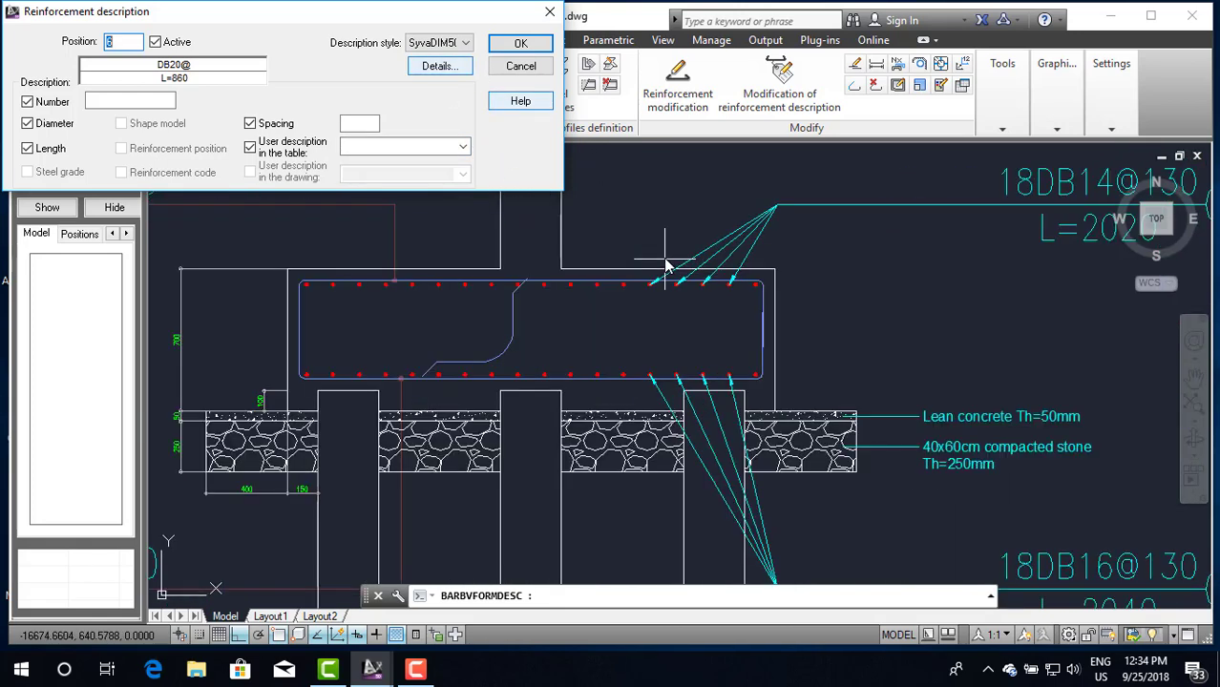
{"action": "scroll", "coordinate": [666, 267], "scroll_direction": "down", "scroll_amount": 2}
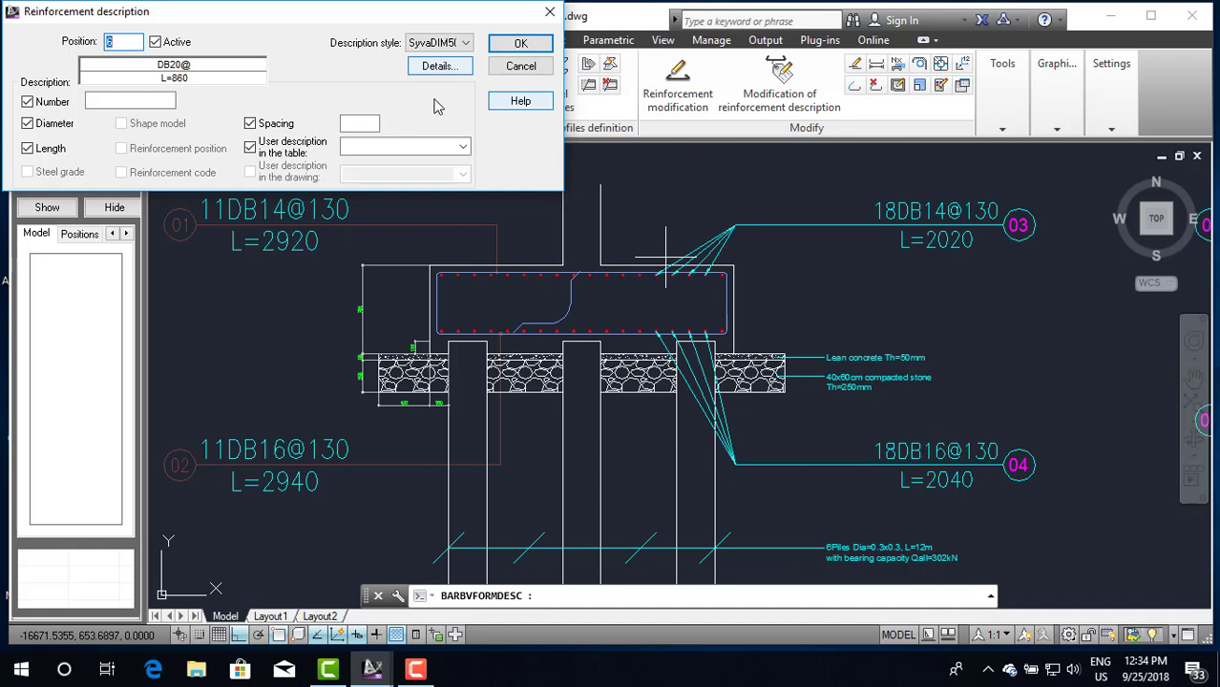
{"action": "left_click", "coordinate": [466, 44]}
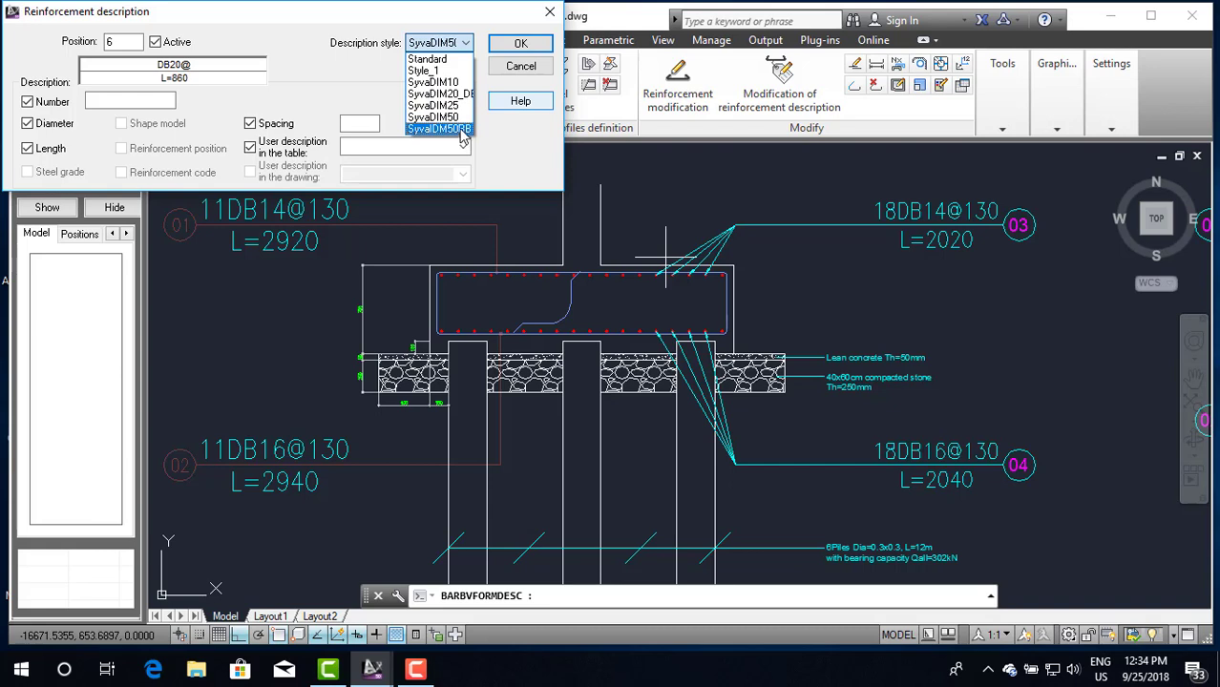
{"action": "left_click", "coordinate": [444, 93]}
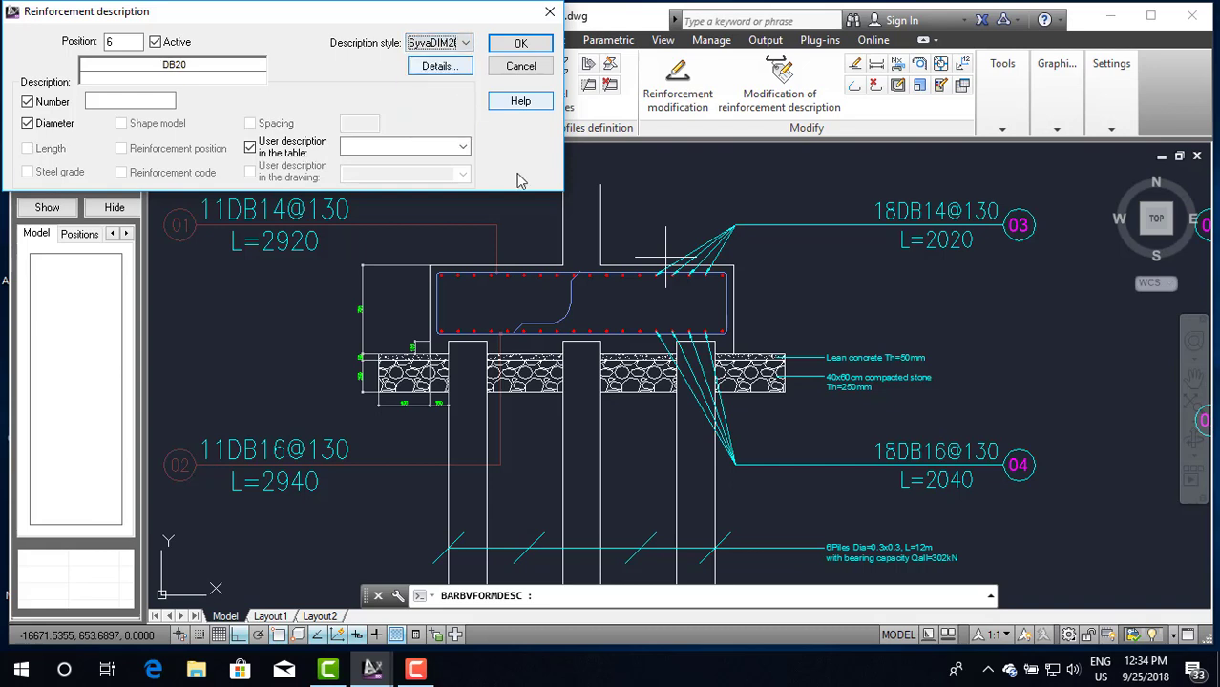
{"action": "left_click", "coordinate": [520, 43]}
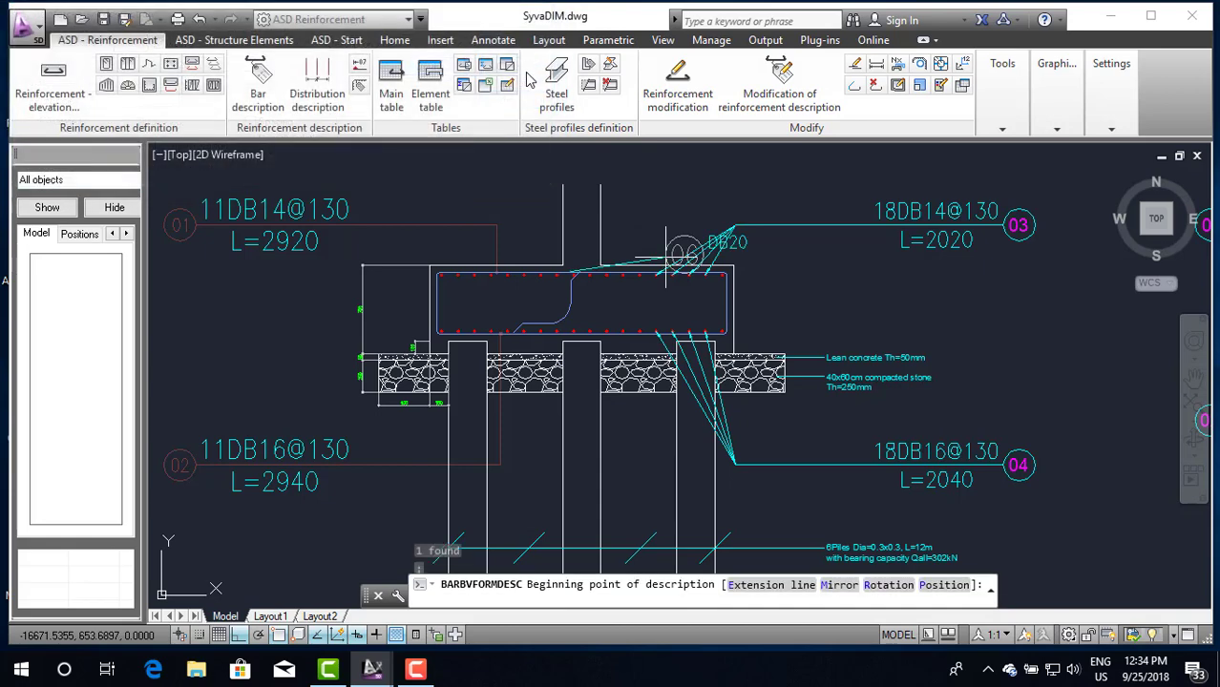
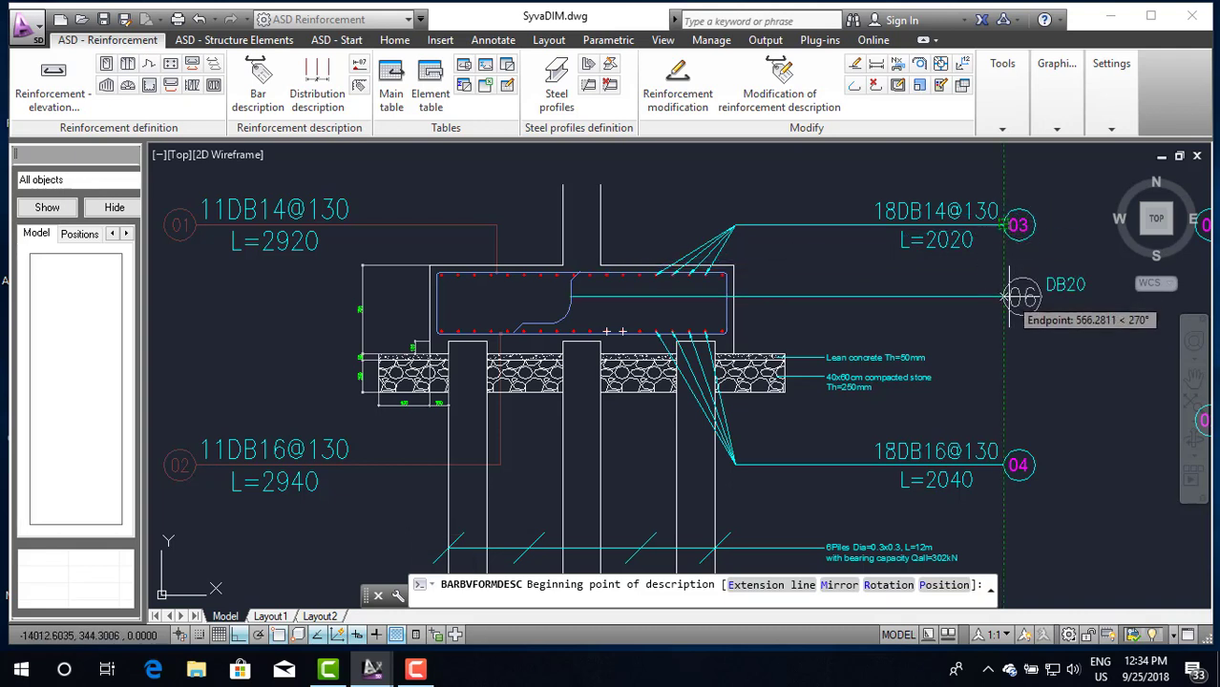
Step: Place the 06 DB20 label right of the footing beam, then shift it left for a shorter leader
{"action": "left_click", "coordinate": [1008, 297]}
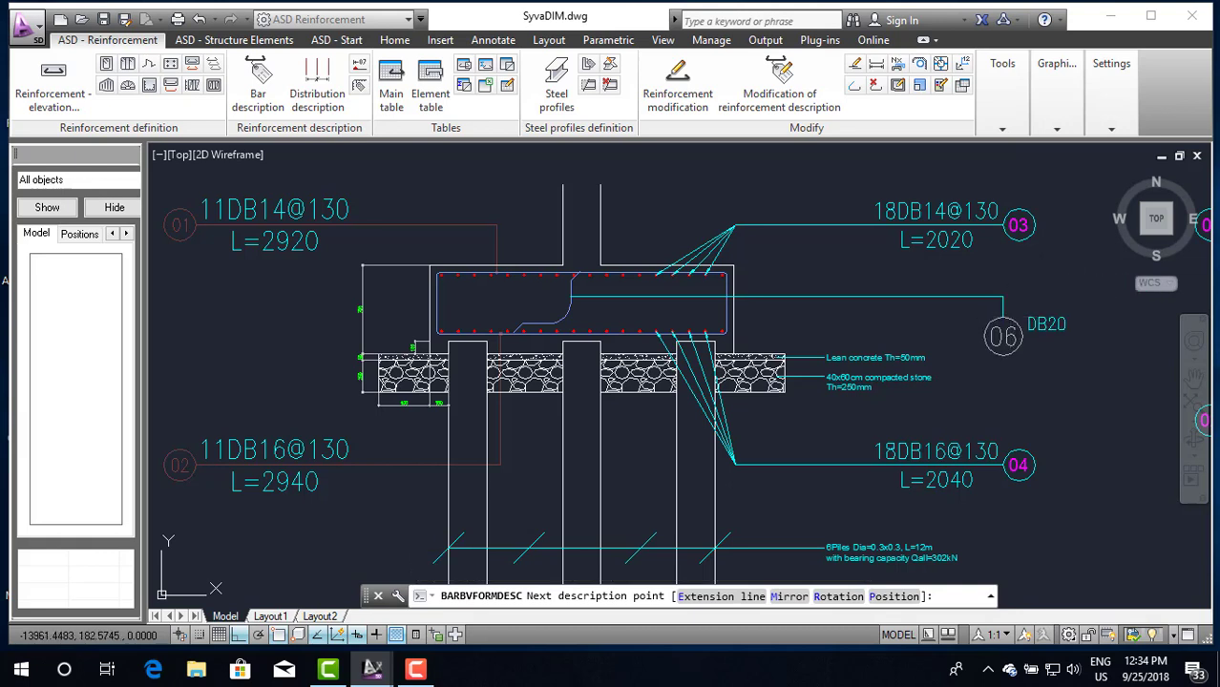
{"action": "left_click", "coordinate": [1061, 284]}
{"action": "key", "text": "Escape"}
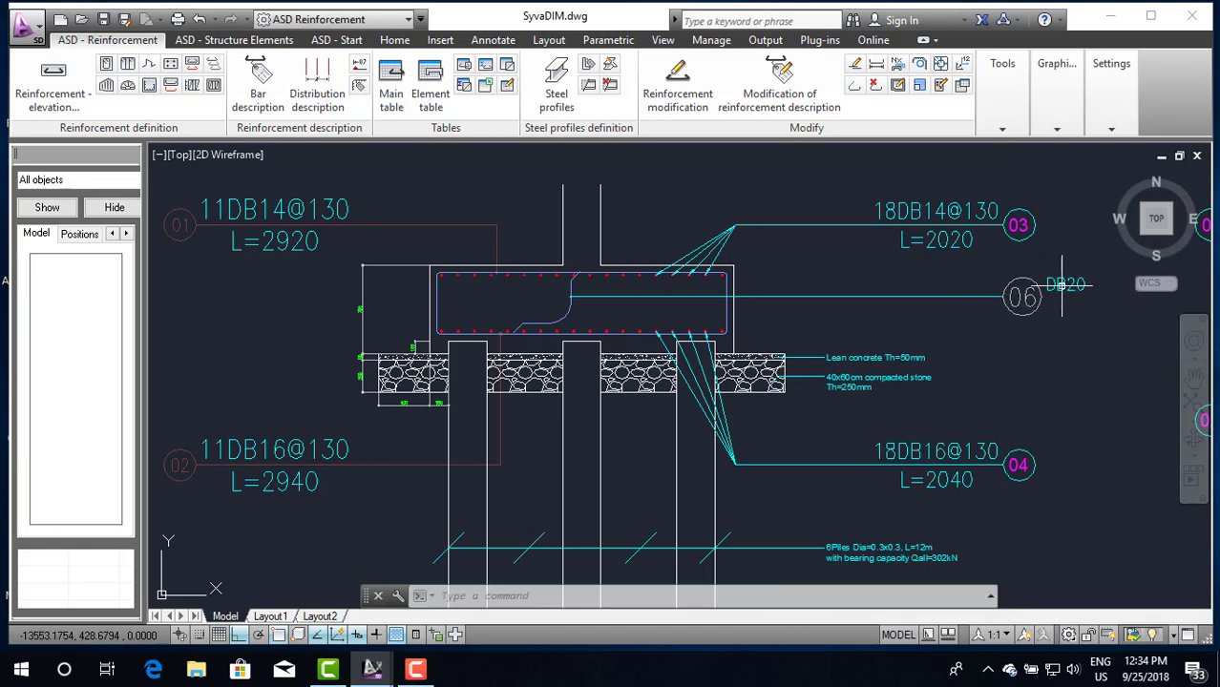
{"action": "left_click", "coordinate": [1062, 285]}
{"action": "left_click", "coordinate": [1040, 286]}
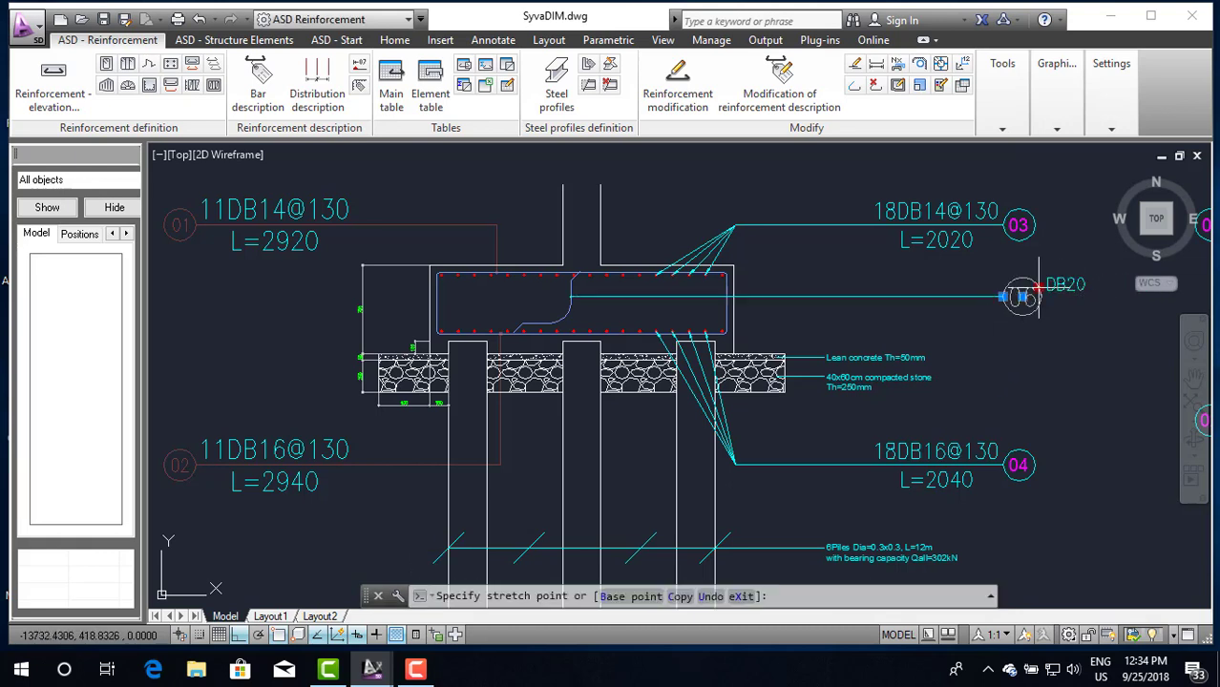
{"action": "left_click", "coordinate": [954, 279]}
Step: Open the 06 description's Reinforcement description settings and close them unchanged
{"action": "double_click", "coordinate": [954, 283]}
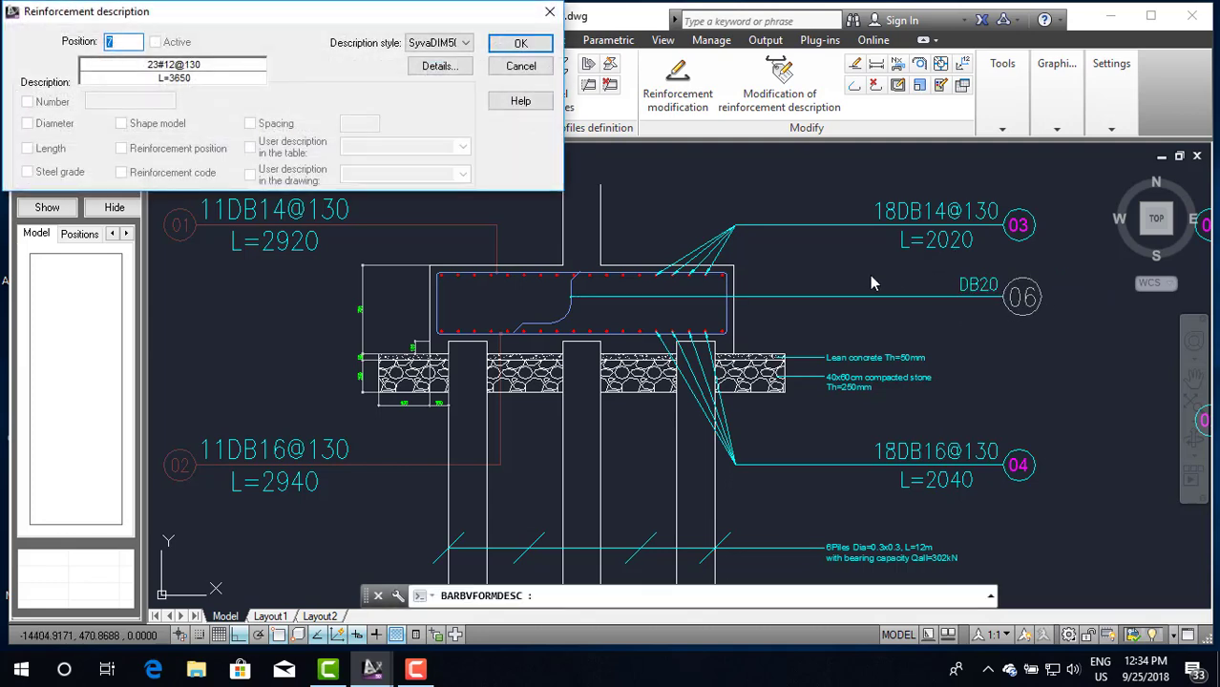
{"action": "left_click", "coordinate": [550, 13]}
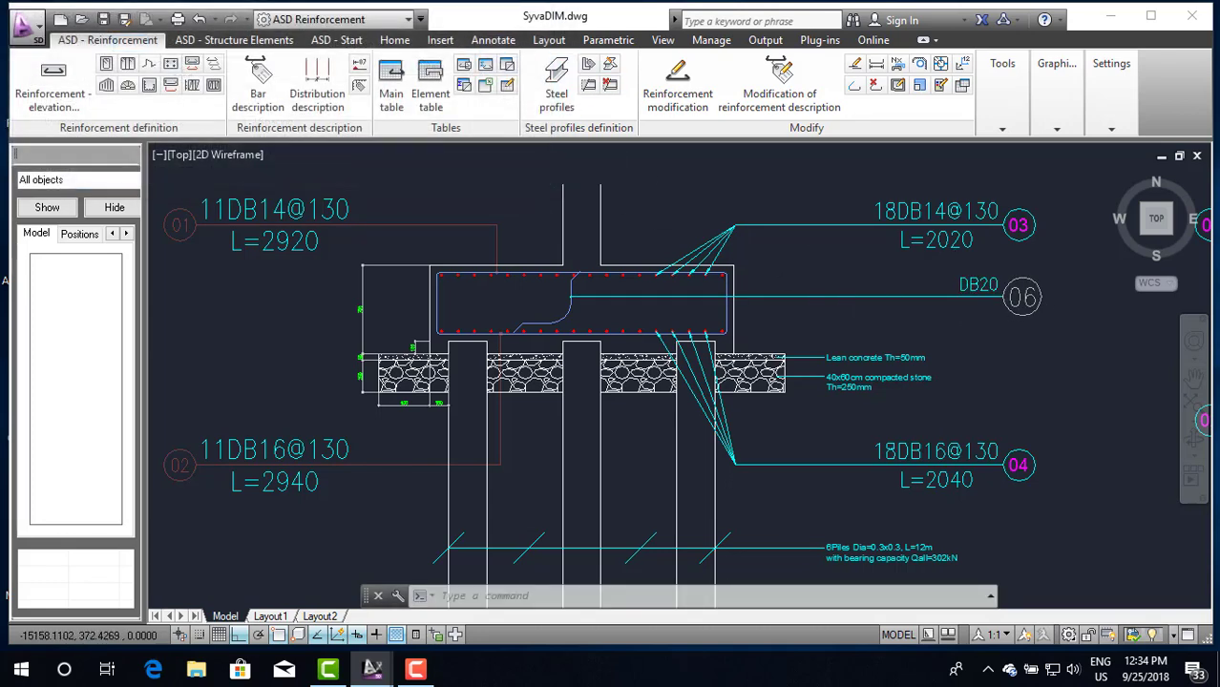
{"action": "scroll", "coordinate": [811, 287], "scroll_direction": "down", "scroll_amount": 5}
{"action": "scroll", "coordinate": [725, 306], "scroll_direction": "up", "scroll_amount": 5}
{"action": "scroll", "coordinate": [717, 306], "scroll_direction": "up", "scroll_amount": 2}
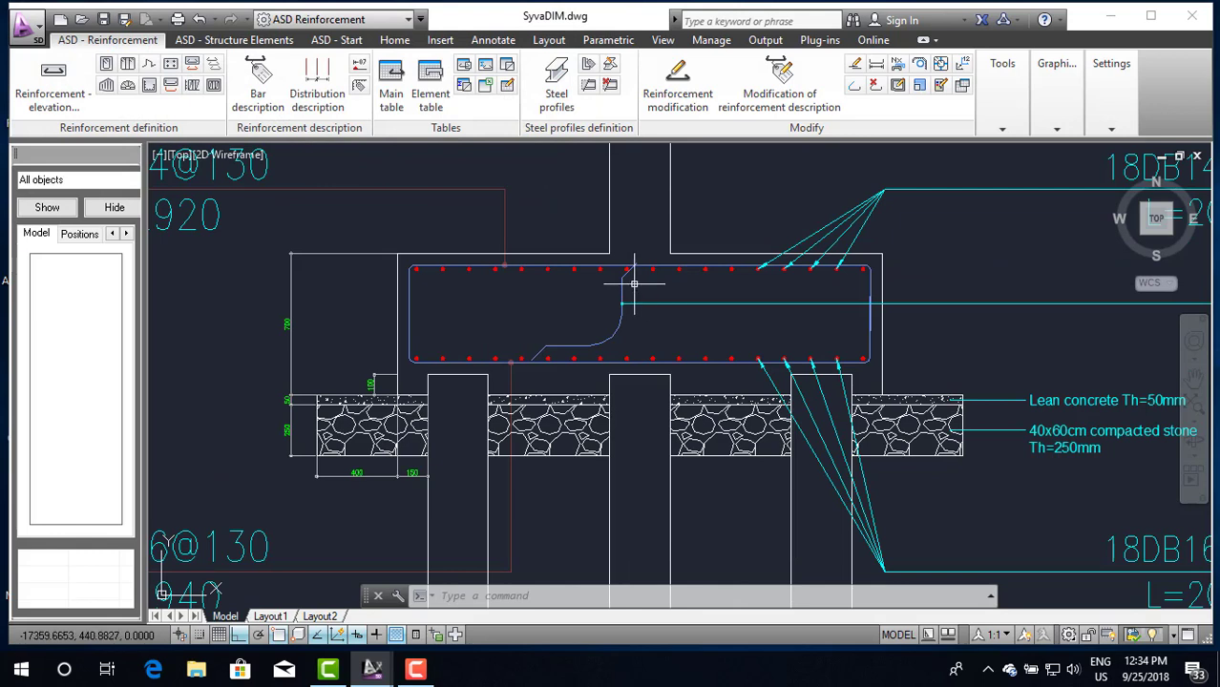
Step: Locally change the DB20 bar's cover to 0 at the first node and -80 at the other node
{"action": "left_click", "coordinate": [941, 64]}
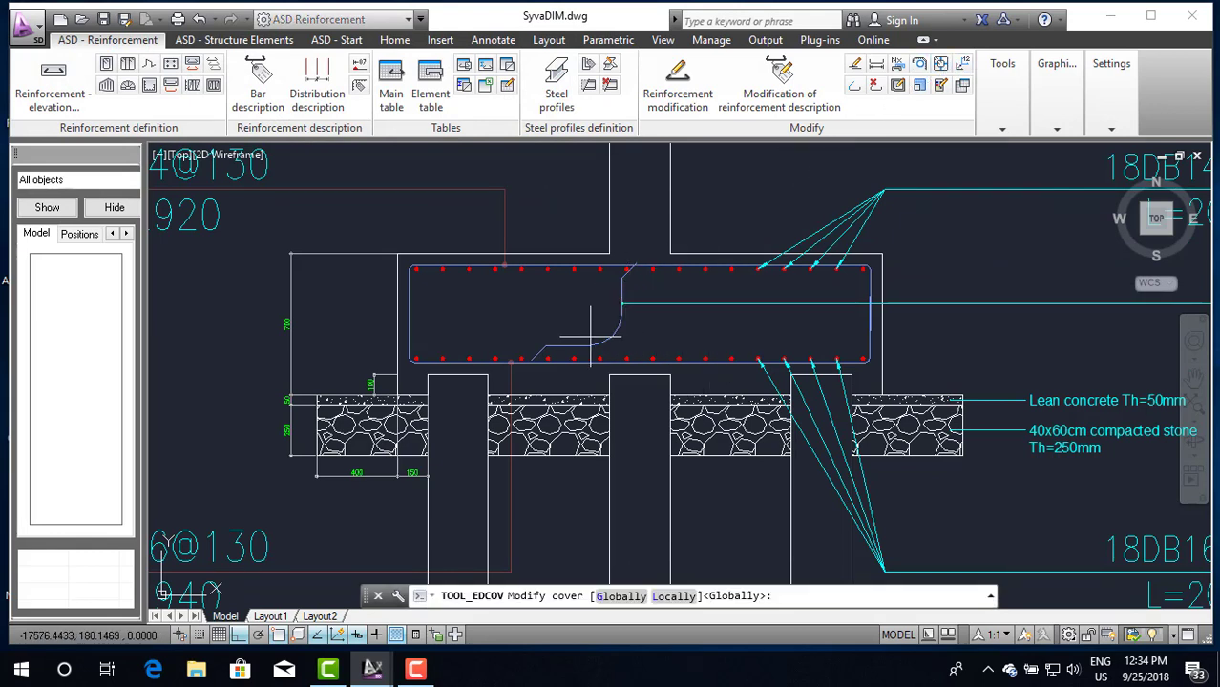
{"action": "left_click", "coordinate": [675, 597]}
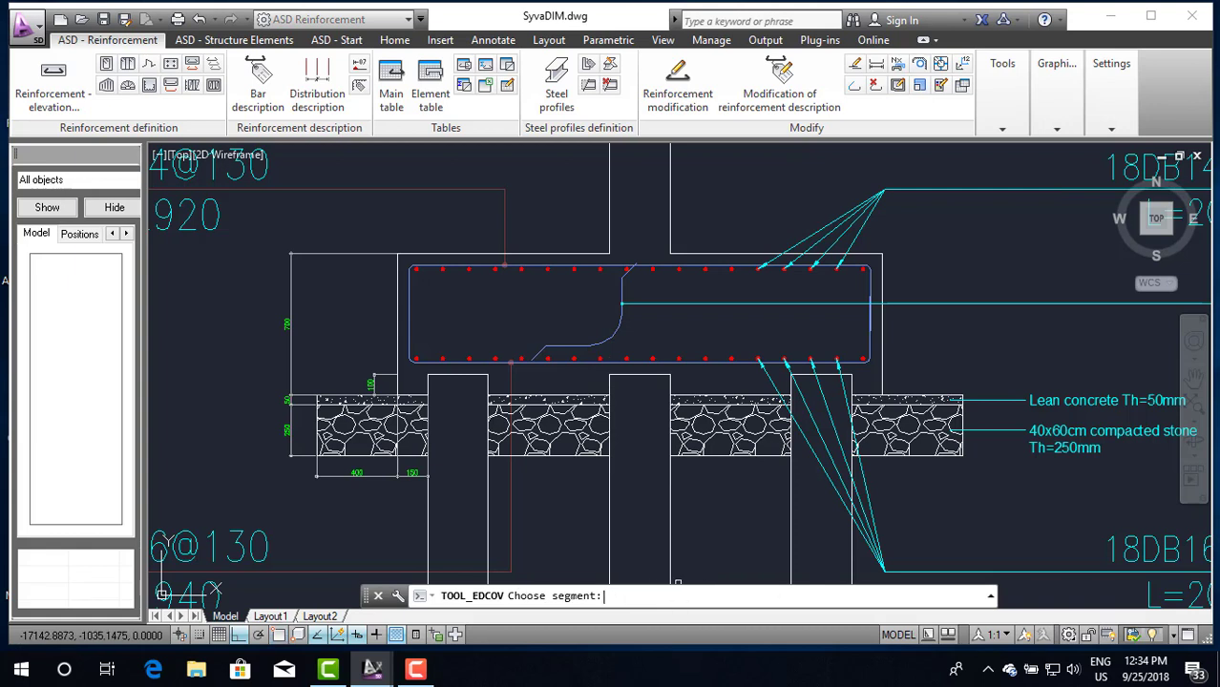
{"action": "left_click", "coordinate": [579, 347]}
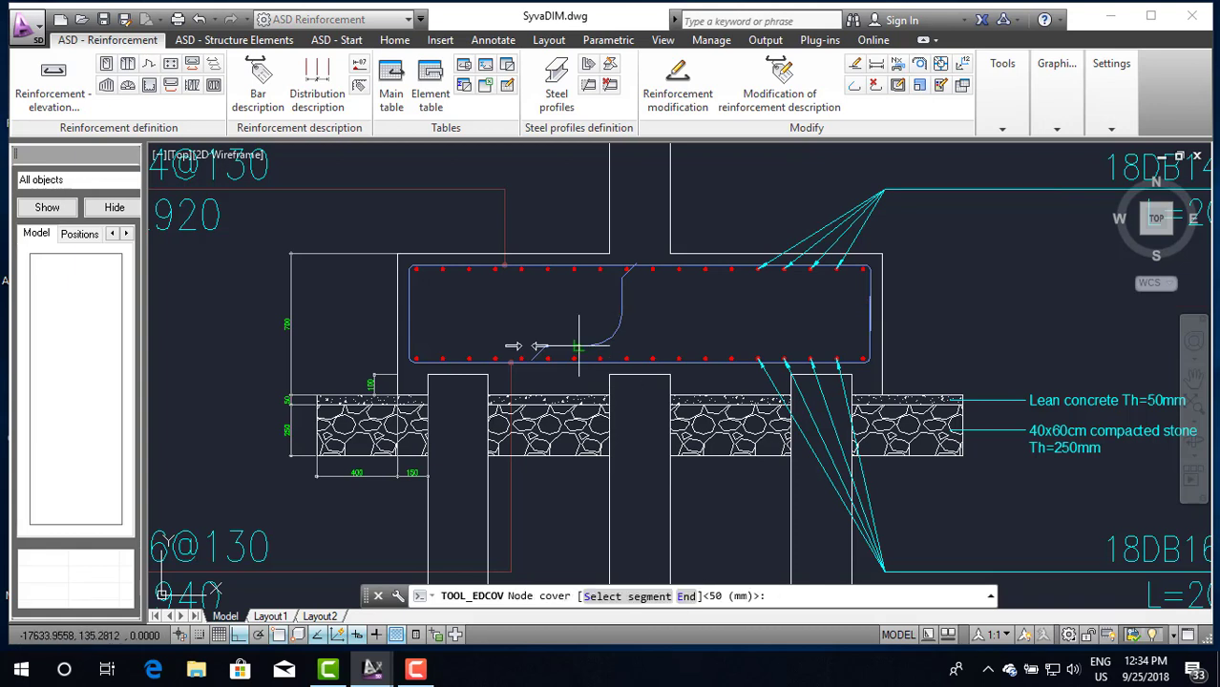
{"action": "type", "text": "0"}
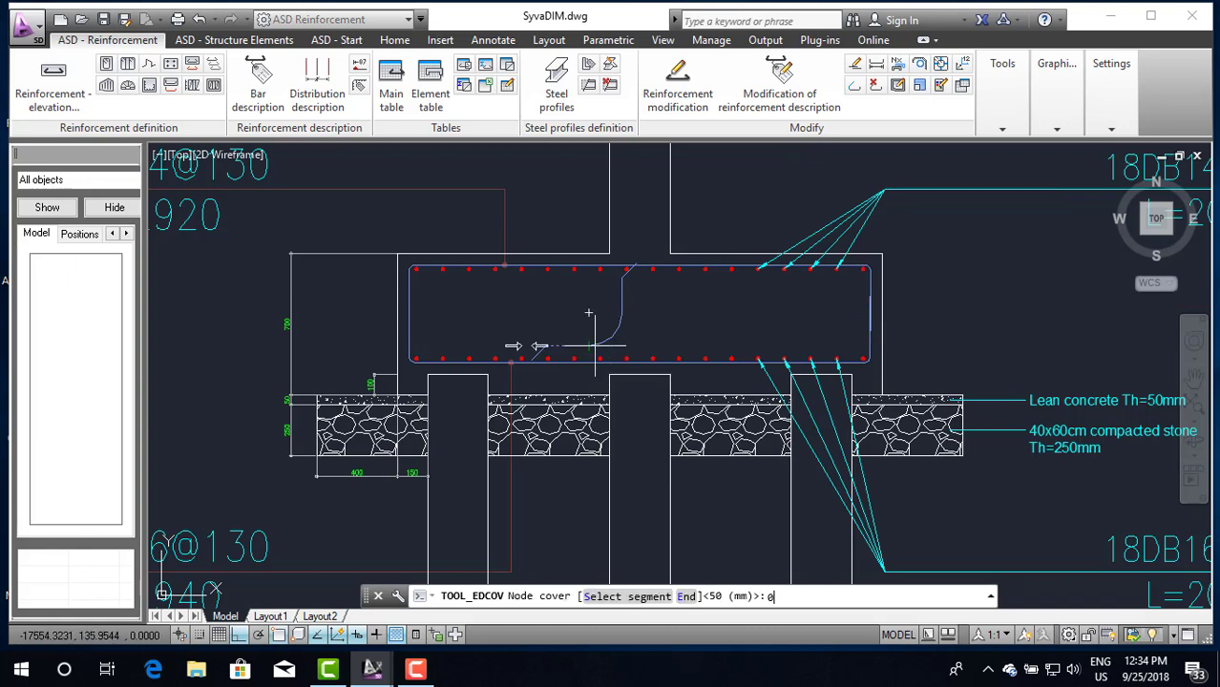
{"action": "key", "text": "Return"}
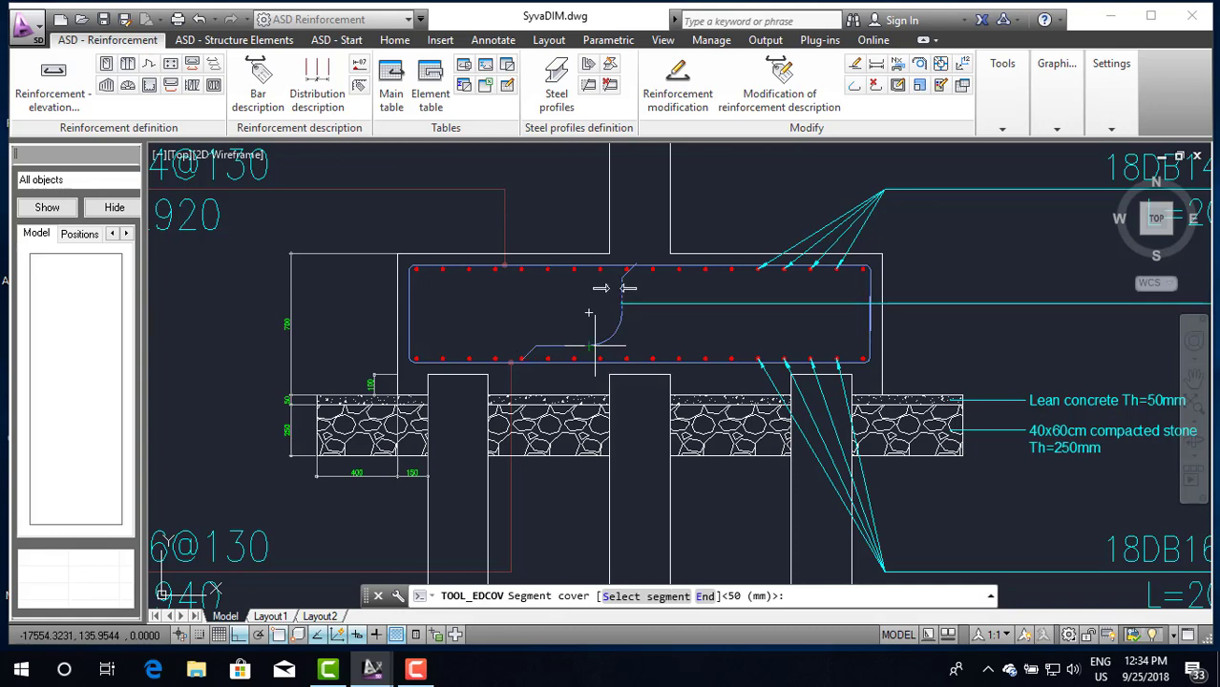
{"action": "type", "text": "50"}
{"action": "key", "text": "Return"}
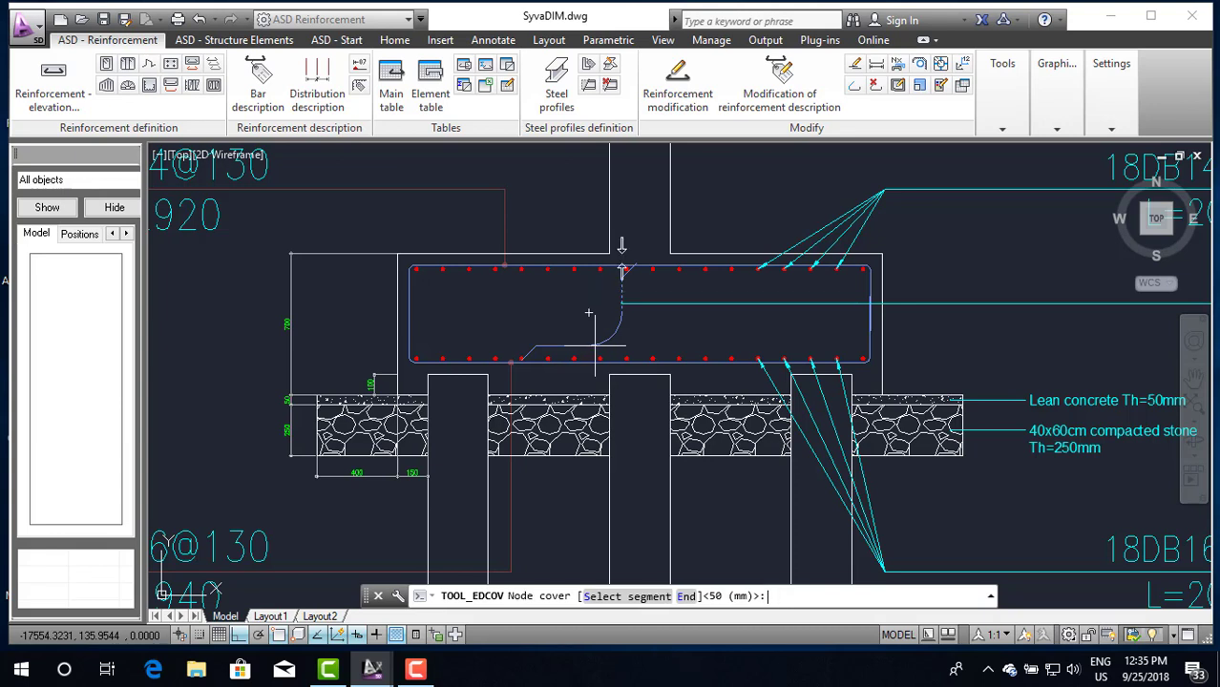
{"action": "type", "text": "-"}
{"action": "type", "text": "800"}
{"action": "key", "text": "Return"}
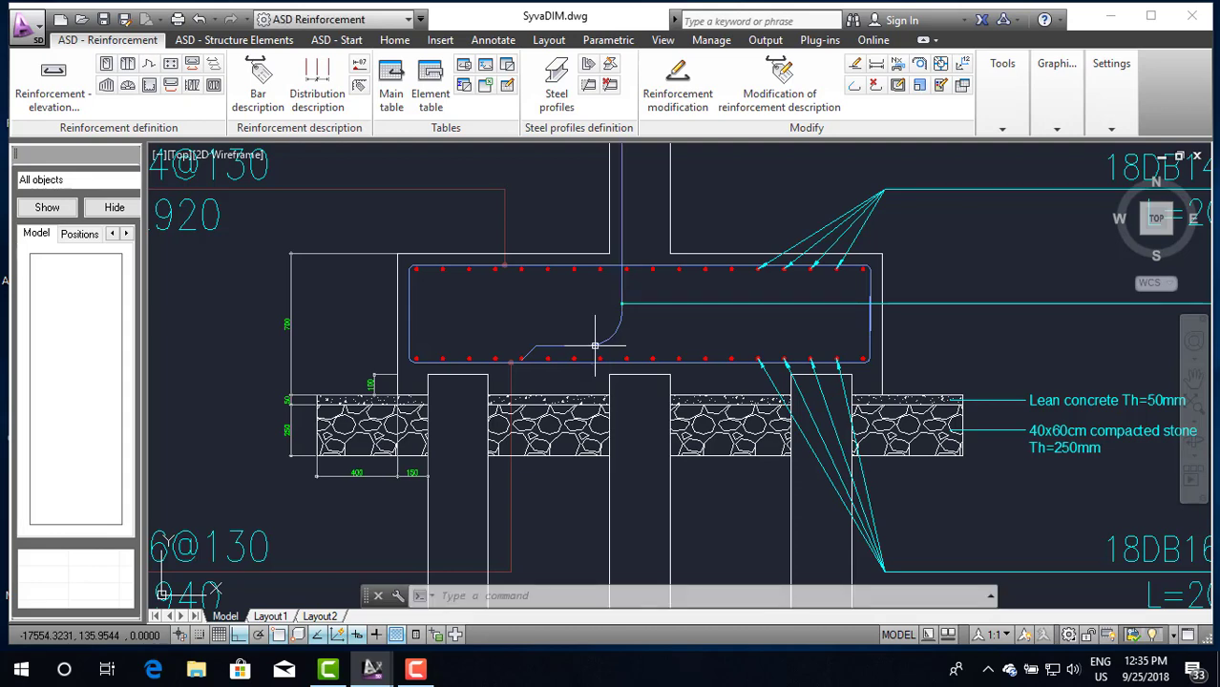
{"action": "scroll", "coordinate": [592, 325], "scroll_direction": "down", "scroll_amount": 3}
{"action": "scroll", "coordinate": [644, 245], "scroll_direction": "up", "scroll_amount": 3}
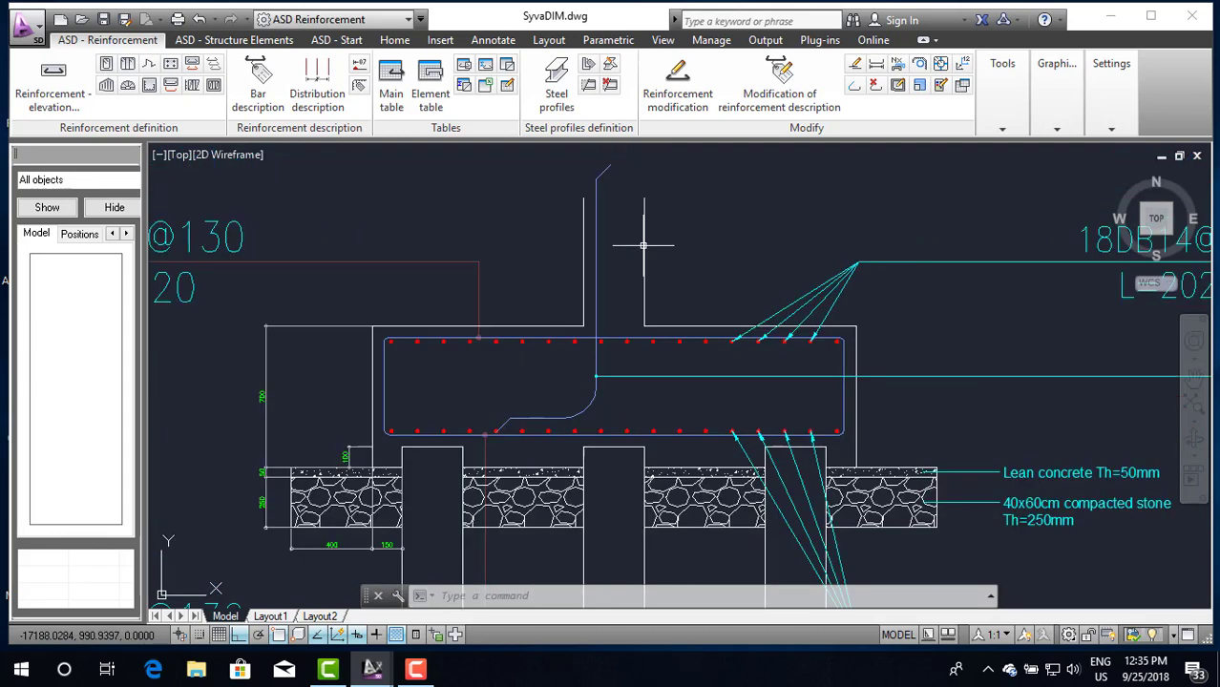
Step: Open the DB20 bar's Modification of graphic parameters and confirm with OK
{"action": "left_click", "coordinate": [596, 242]}
{"action": "right_click", "coordinate": [596, 244]}
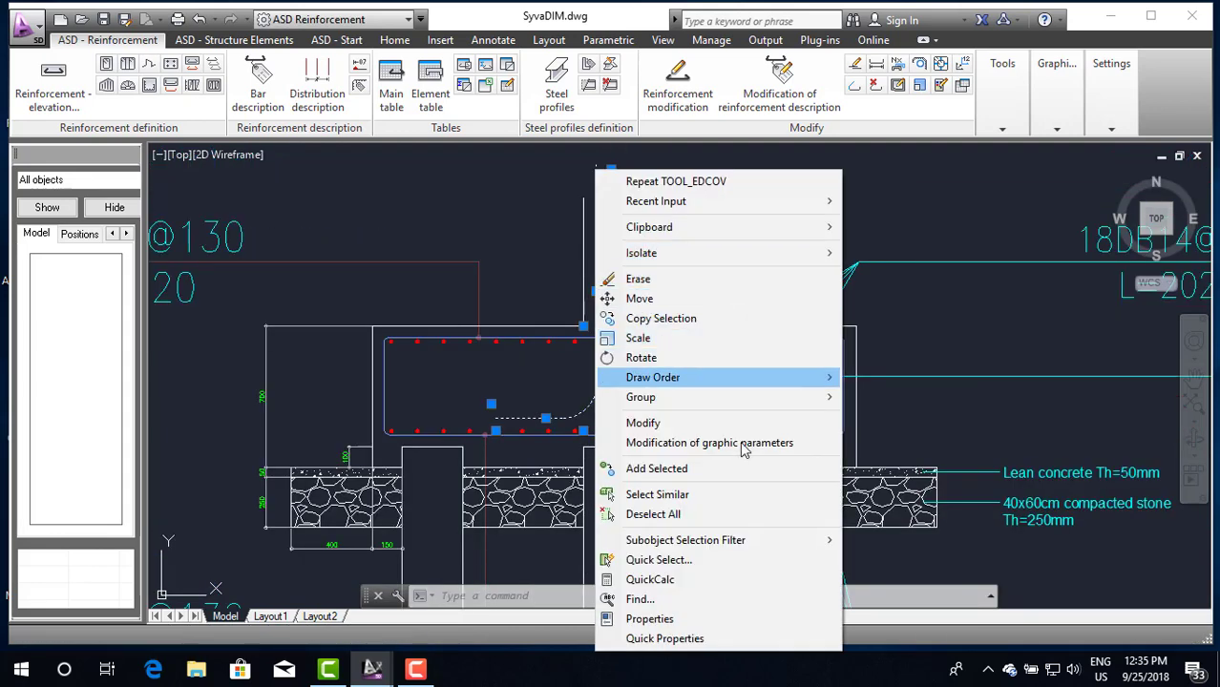
{"action": "left_click", "coordinate": [712, 443]}
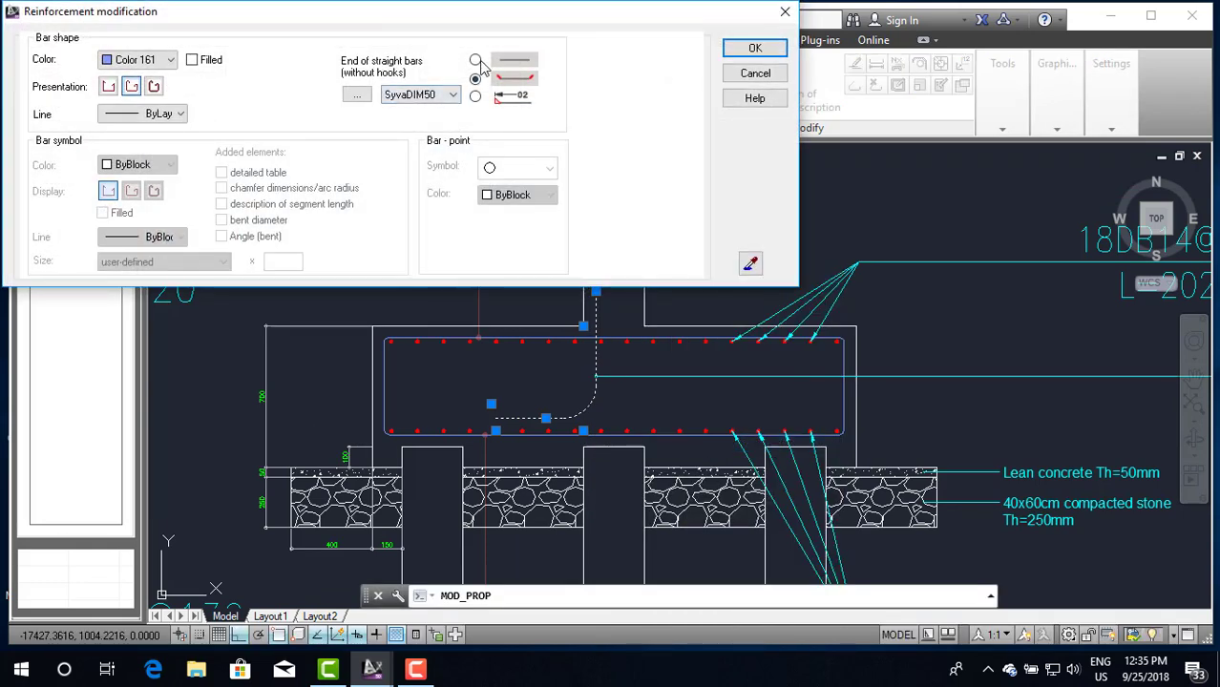
{"action": "left_click", "coordinate": [770, 48]}
{"action": "scroll", "coordinate": [638, 327], "scroll_direction": "down", "scroll_amount": 2}
{"action": "scroll", "coordinate": [674, 329], "scroll_direction": "up", "scroll_amount": 2}
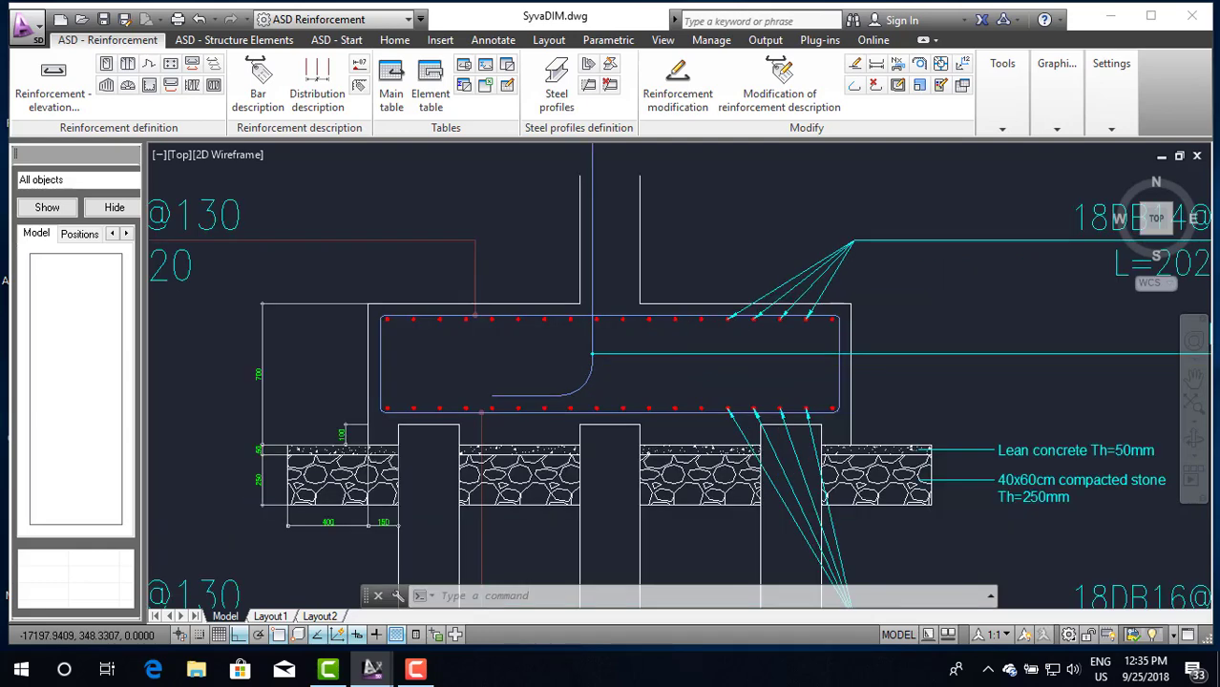
{"action": "scroll", "coordinate": [566, 355], "scroll_direction": "up", "scroll_amount": 3}
{"action": "scroll", "coordinate": [566, 354], "scroll_direction": "down", "scroll_amount": 5}
{"action": "scroll", "coordinate": [562, 375], "scroll_direction": "up", "scroll_amount": 3}
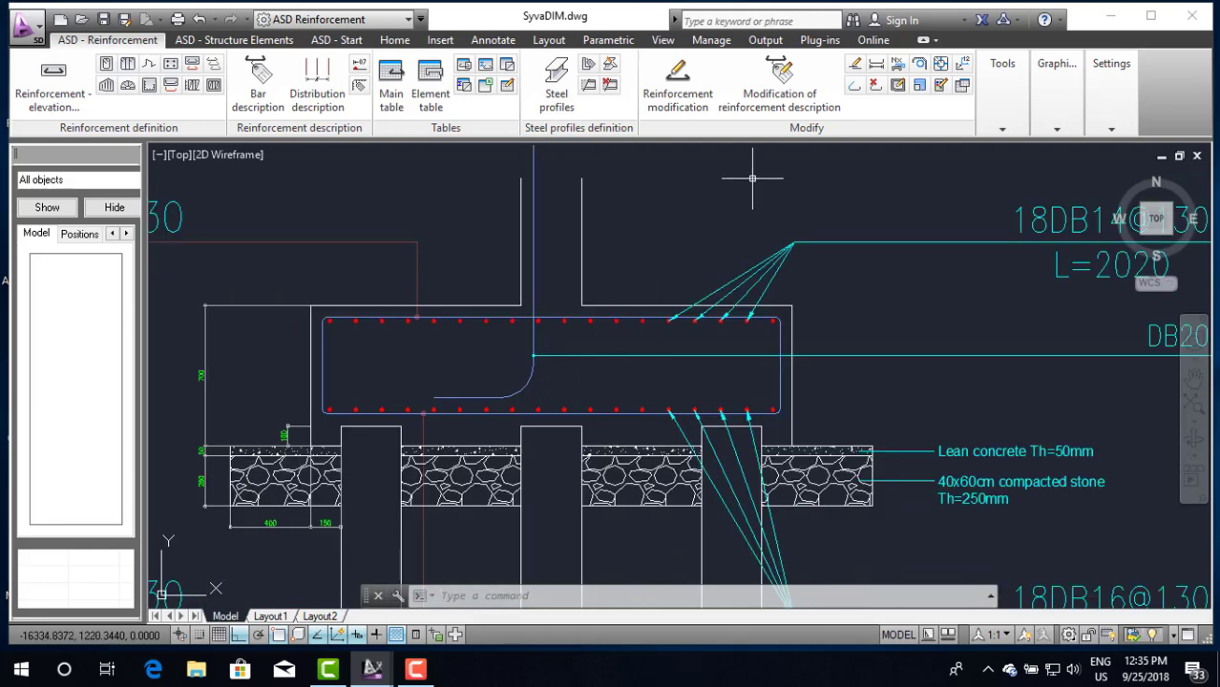
Step: Set the DB20 bar's bent diameter to 40 mm for a tight corner
{"action": "left_click", "coordinate": [919, 63]}
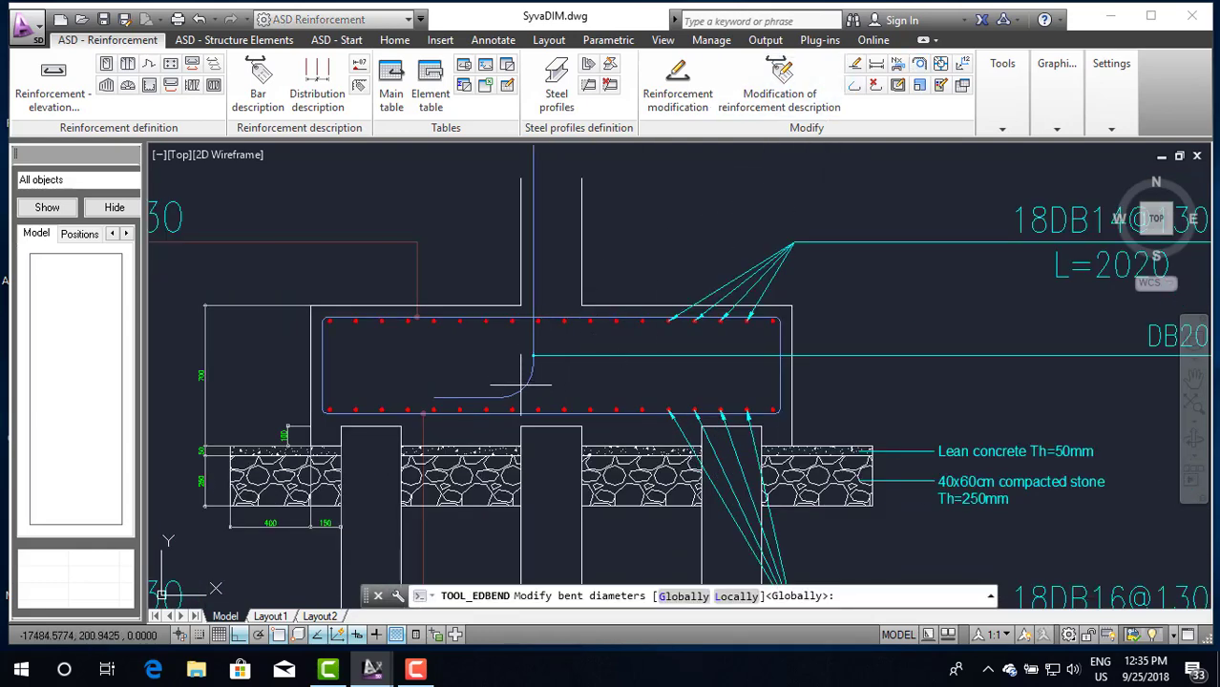
{"action": "left_click", "coordinate": [683, 596]}
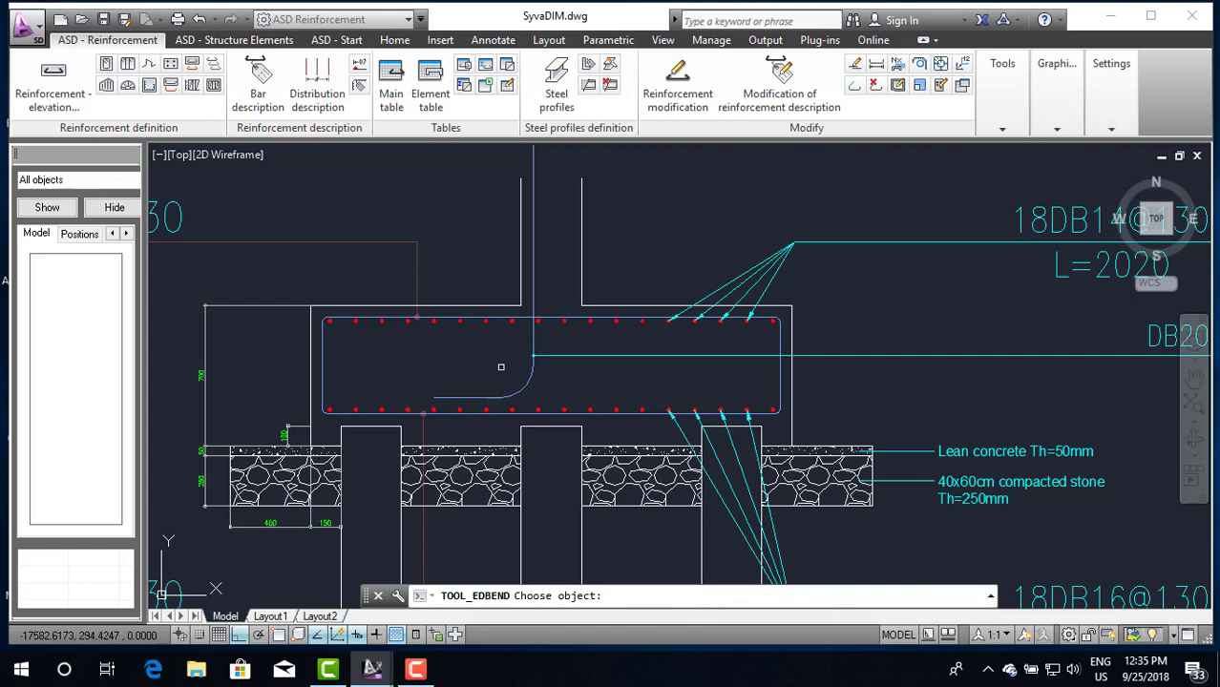
{"action": "left_click", "coordinate": [527, 391]}
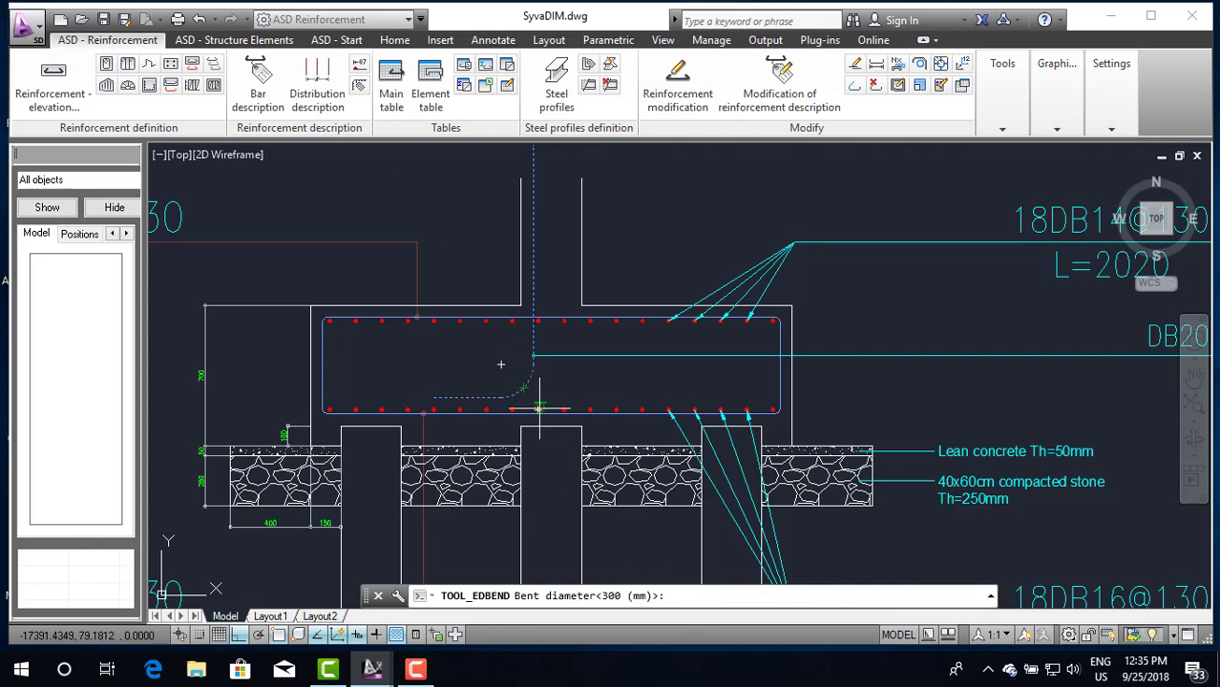
{"action": "type", "text": "40"}
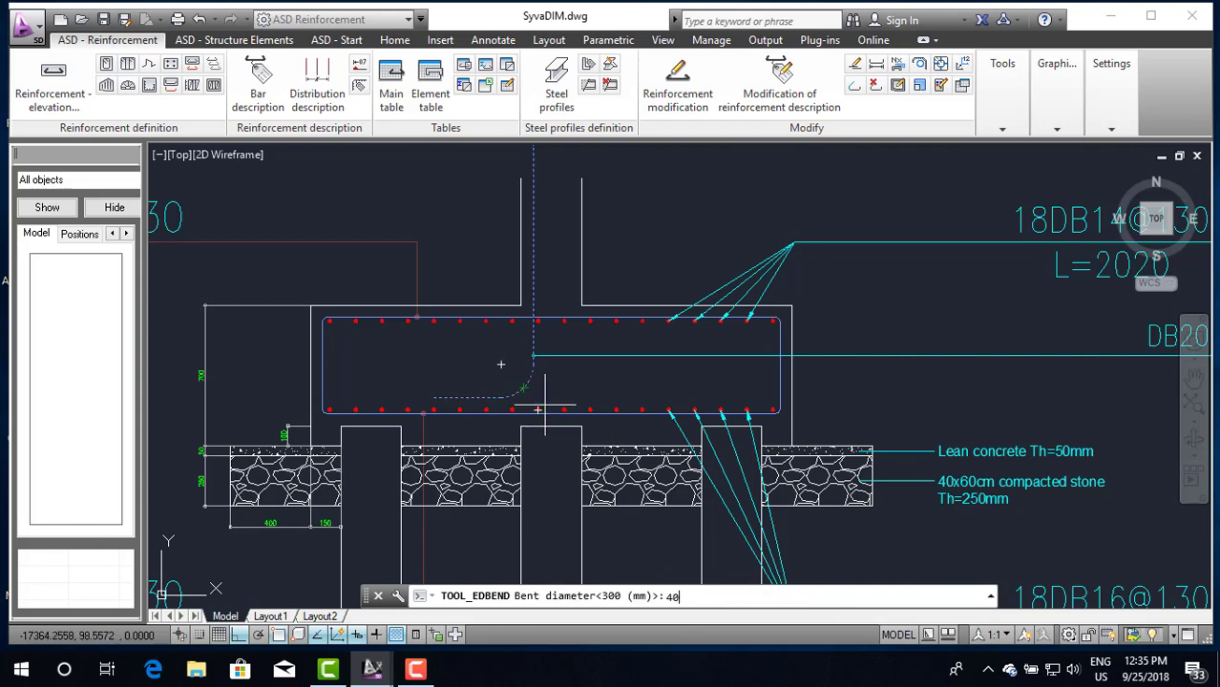
{"action": "key", "text": "Return"}
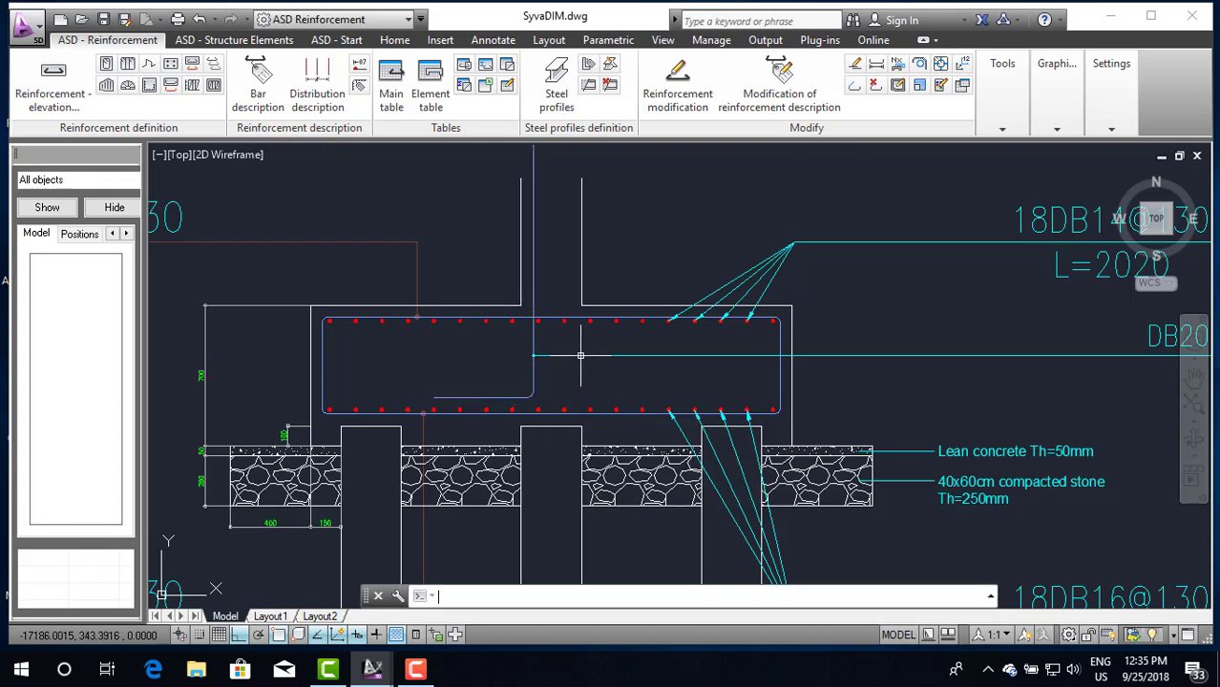
{"action": "scroll", "coordinate": [443, 358], "scroll_direction": "down", "scroll_amount": 4}
{"action": "scroll", "coordinate": [482, 328], "scroll_direction": "up", "scroll_amount": 4}
{"action": "scroll", "coordinate": [489, 321], "scroll_direction": "down", "scroll_amount": 2}
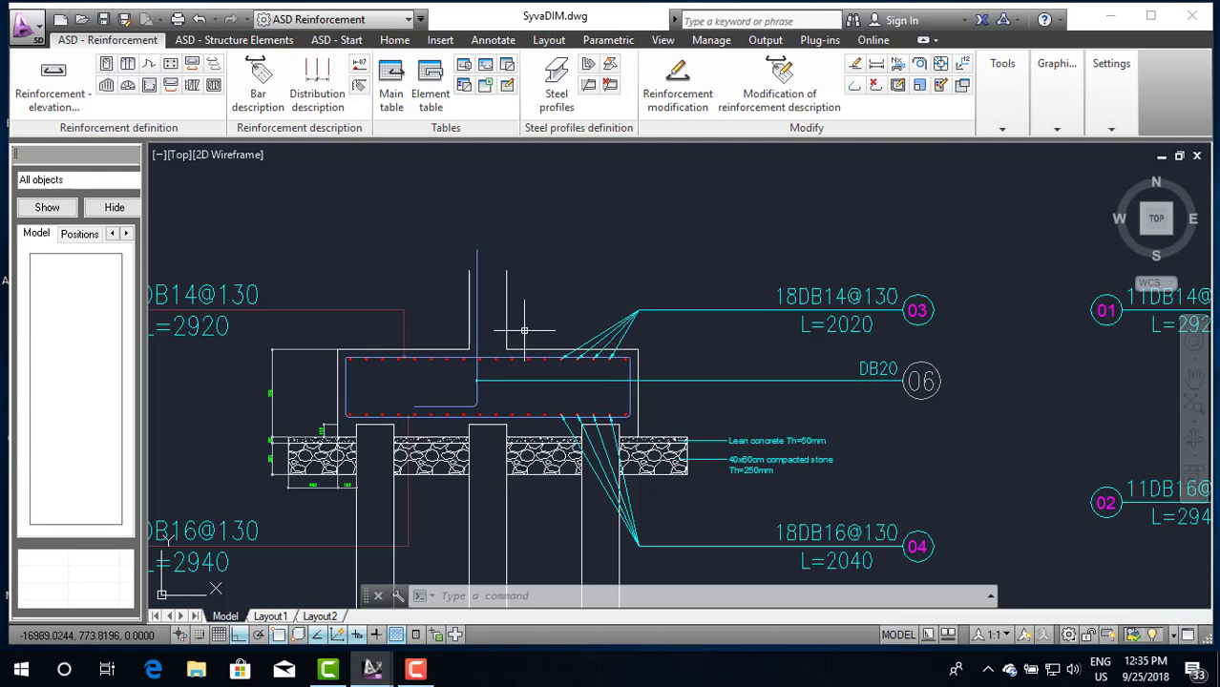
Step: Apply new graphic display settings to the DB20 bar in the footing section
{"action": "scroll", "coordinate": [516, 328], "scroll_direction": "up", "scroll_amount": 2}
{"action": "scroll", "coordinate": [509, 327], "scroll_direction": "down", "scroll_amount": 2}
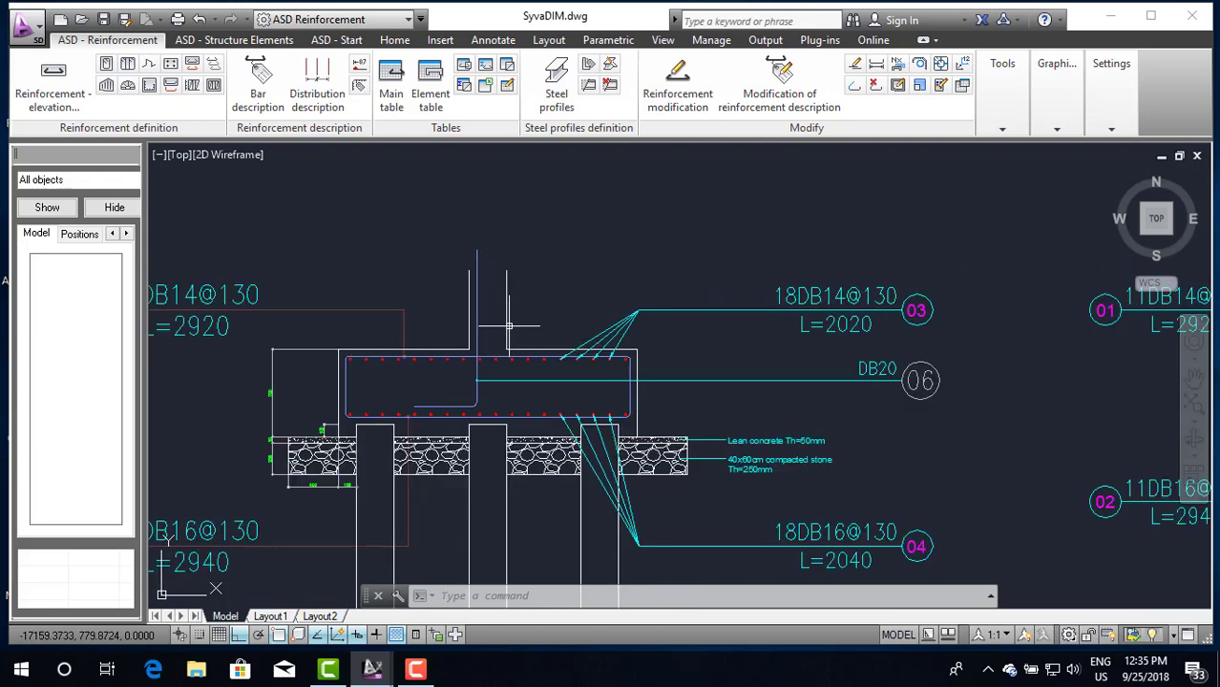
{"action": "scroll", "coordinate": [458, 412], "scroll_direction": "up", "scroll_amount": 3}
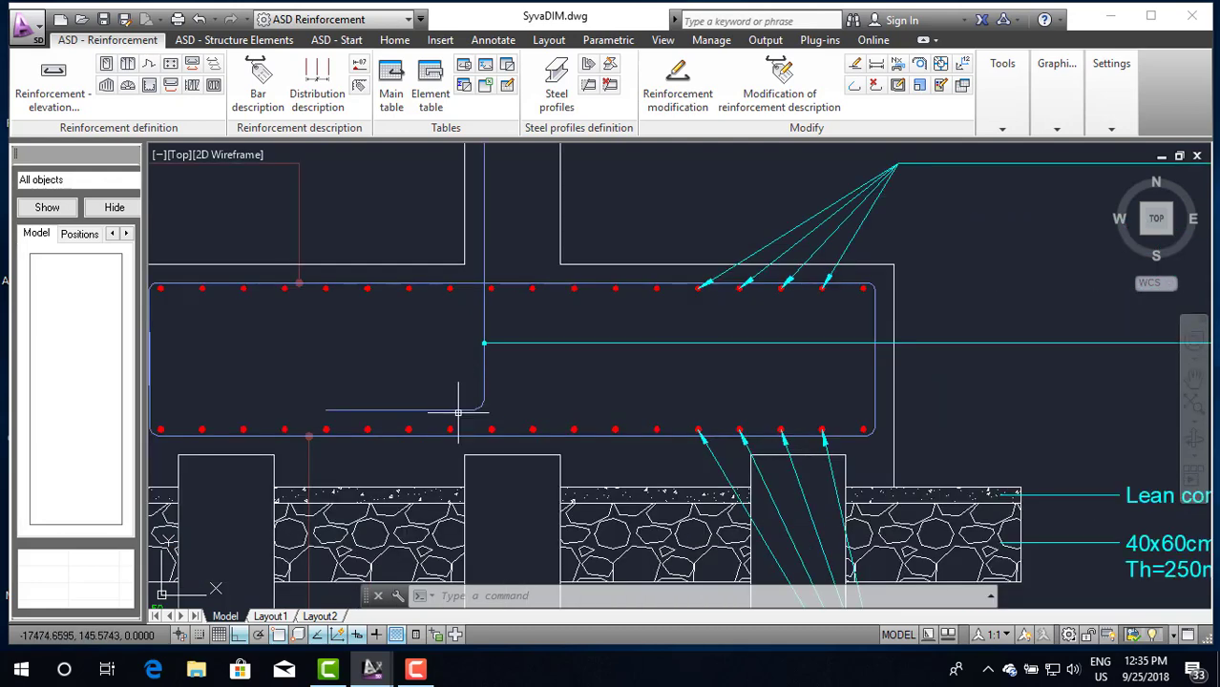
{"action": "scroll", "coordinate": [409, 416], "scroll_direction": "up", "scroll_amount": 2}
{"action": "scroll", "coordinate": [453, 339], "scroll_direction": "down", "scroll_amount": 3}
{"action": "scroll", "coordinate": [352, 391], "scroll_direction": "up", "scroll_amount": 3}
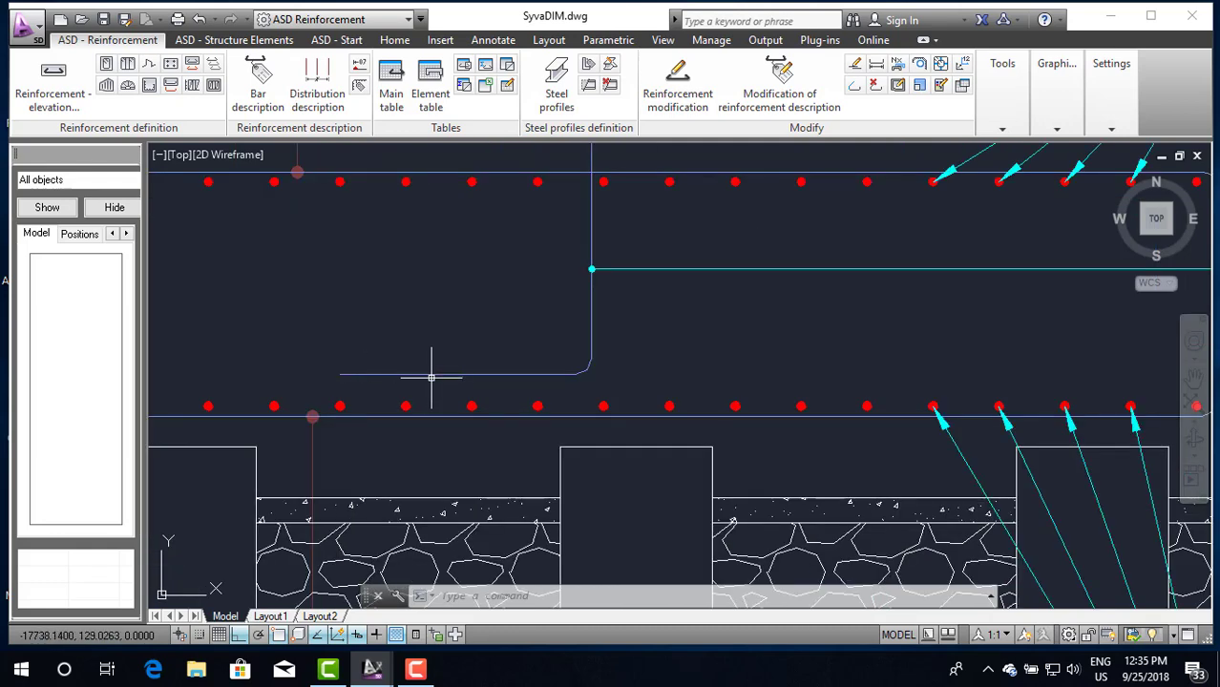
{"action": "left_click", "coordinate": [431, 374]}
{"action": "right_click", "coordinate": [432, 374]}
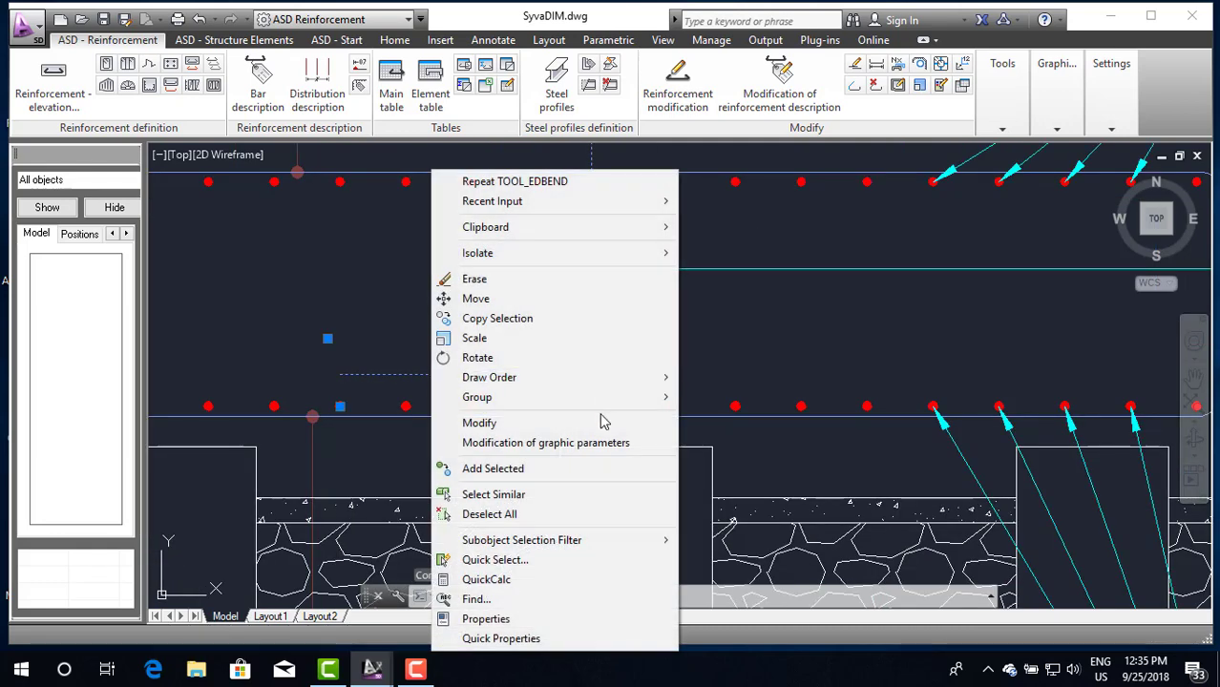
{"action": "left_click", "coordinate": [569, 448]}
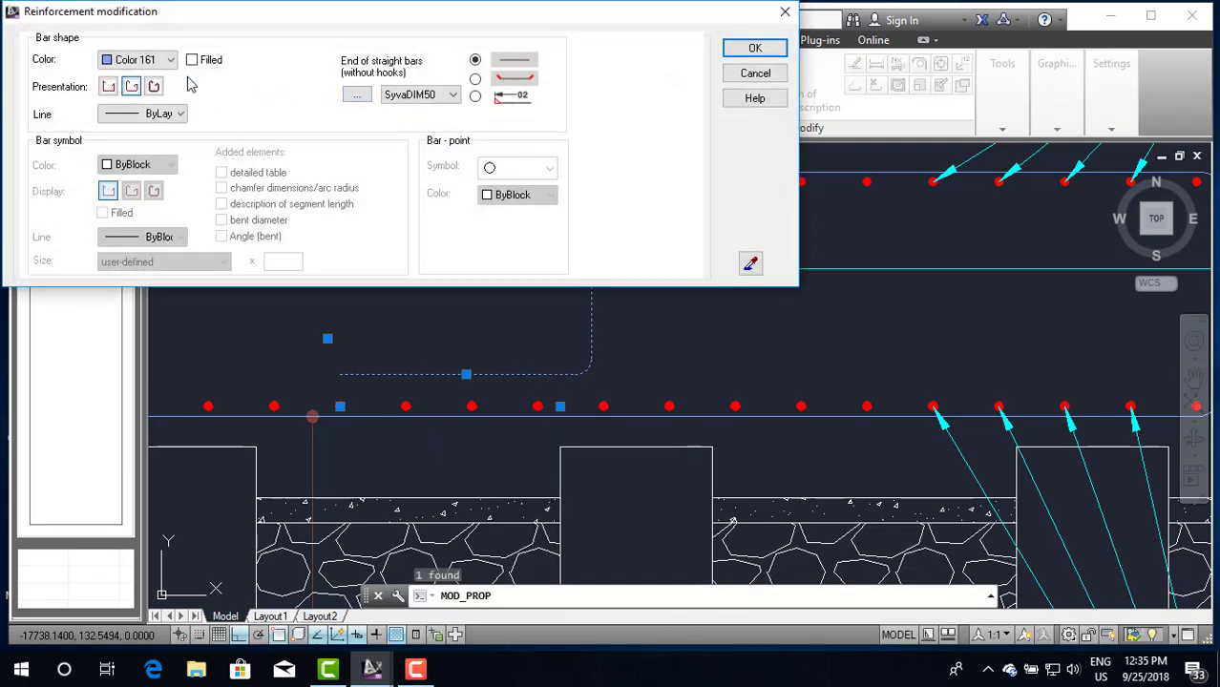
{"action": "left_click", "coordinate": [763, 49]}
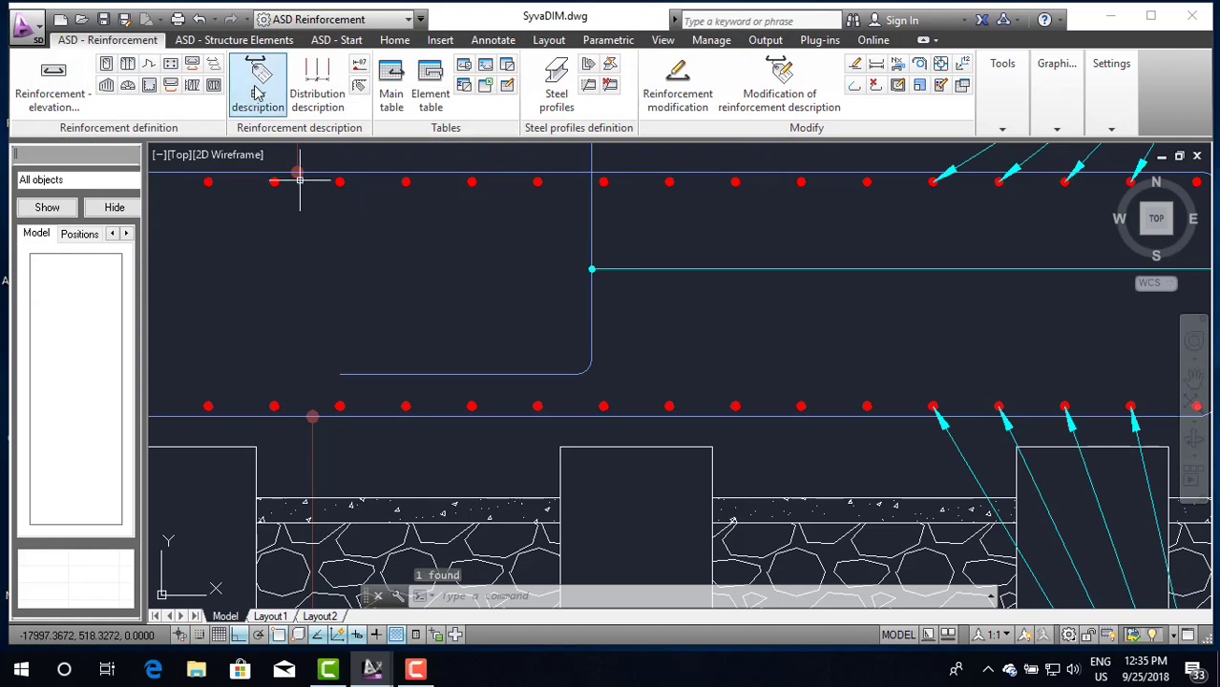
Step: Redisplay the bent bar as a thick filled band in Color 161
{"action": "left_click", "coordinate": [481, 376]}
{"action": "right_click", "coordinate": [478, 374]}
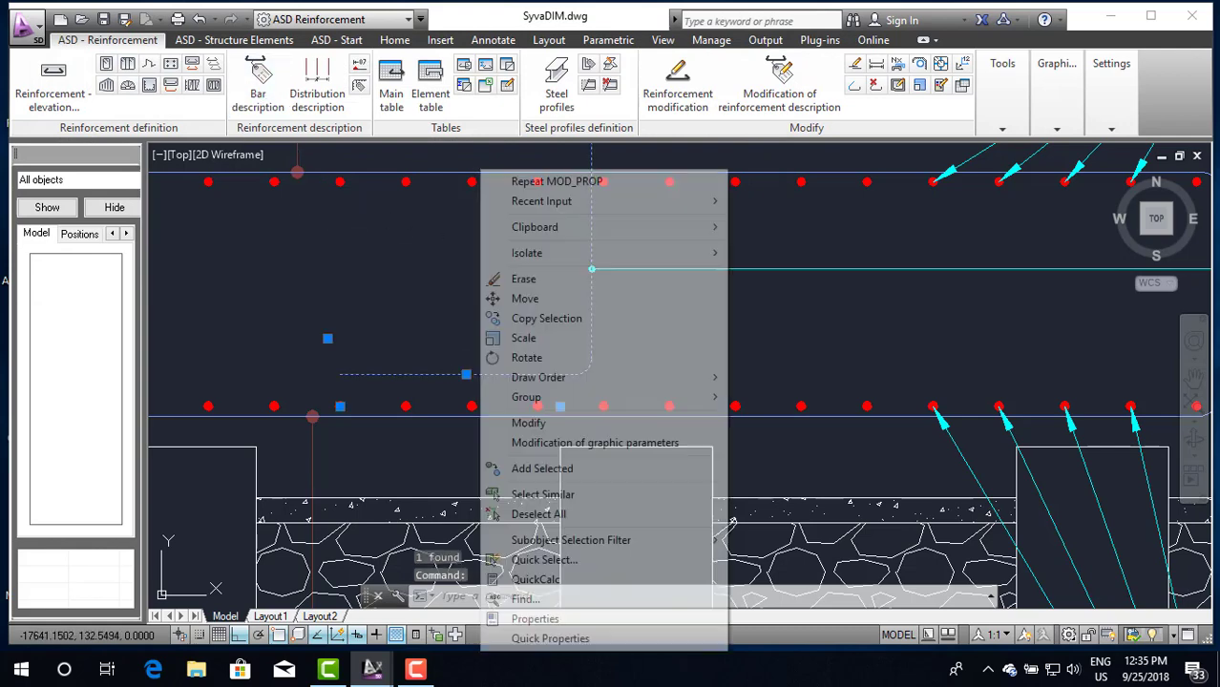
{"action": "left_click", "coordinate": [559, 442]}
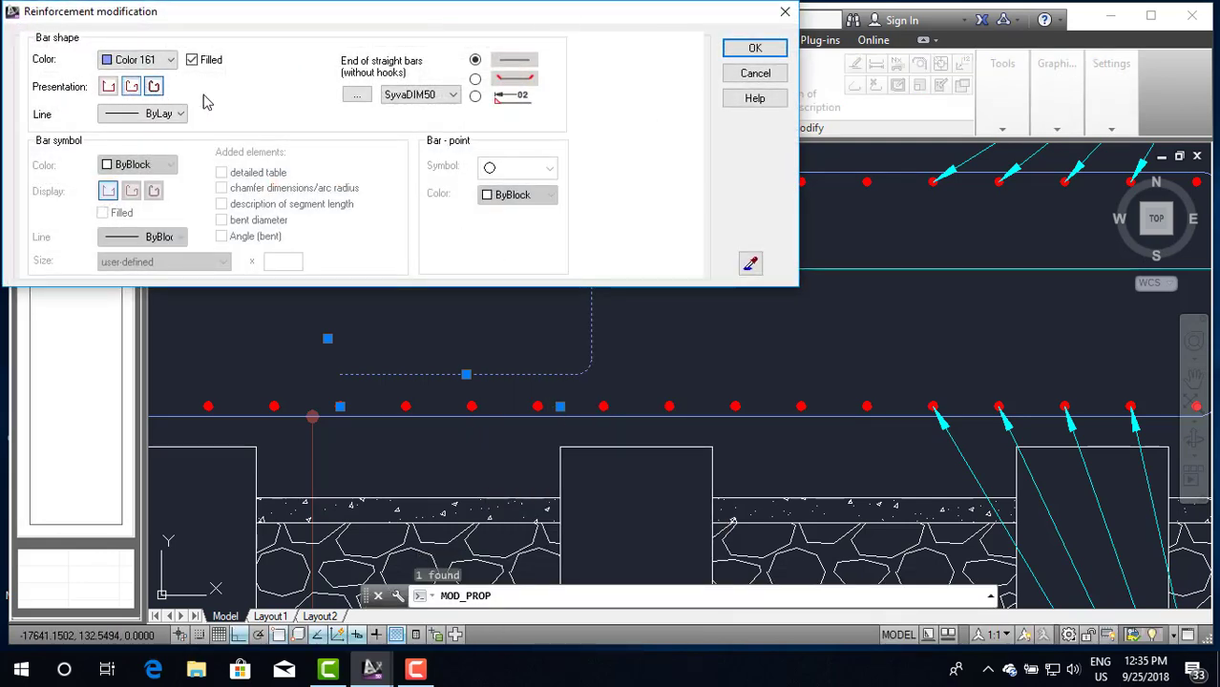
{"action": "left_click", "coordinate": [754, 48]}
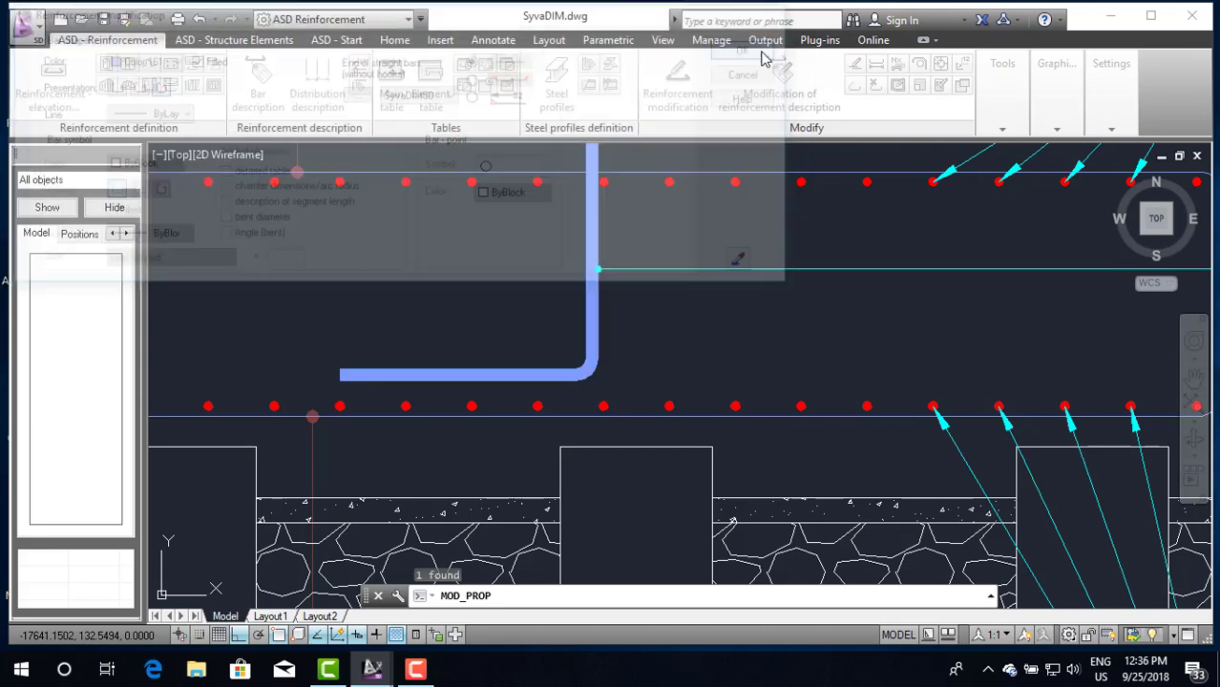
{"action": "scroll", "coordinate": [535, 268], "scroll_direction": "down", "scroll_amount": 3}
{"action": "scroll", "coordinate": [515, 320], "scroll_direction": "up", "scroll_amount": 5}
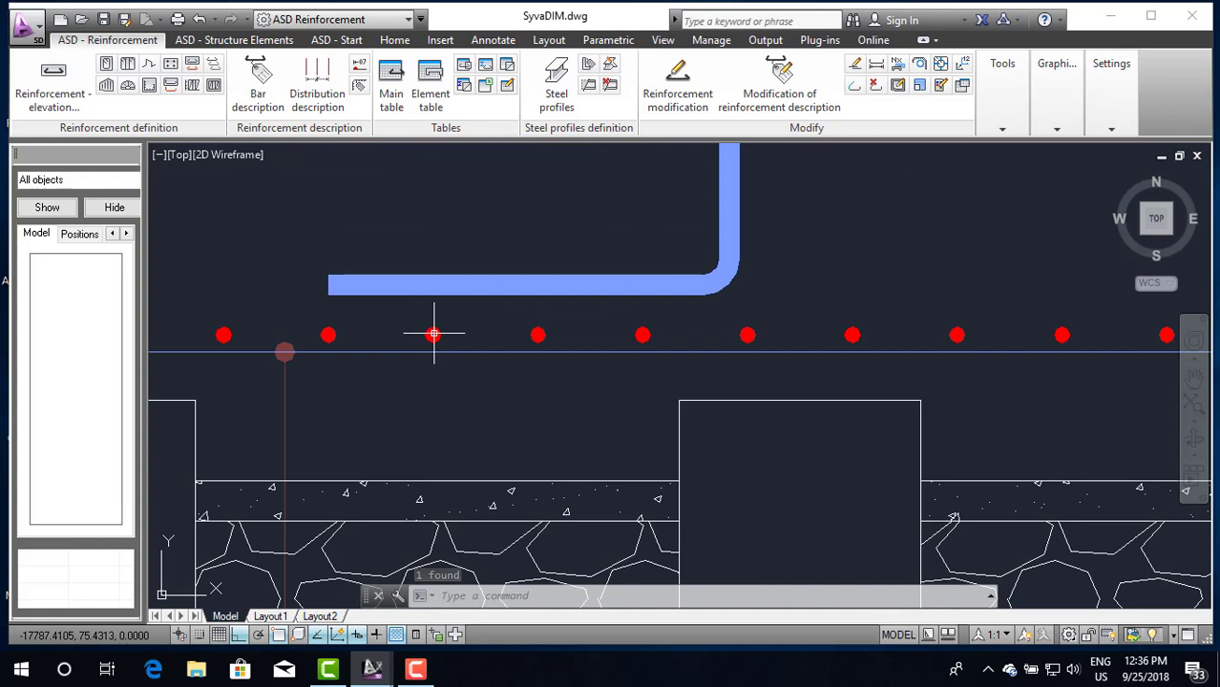
Step: Move the blue bent bar down so its leg lies along the bottom bar row
{"action": "type", "text": "m"}
{"action": "key", "text": "Return"}
{"action": "left_click", "coordinate": [411, 296]}
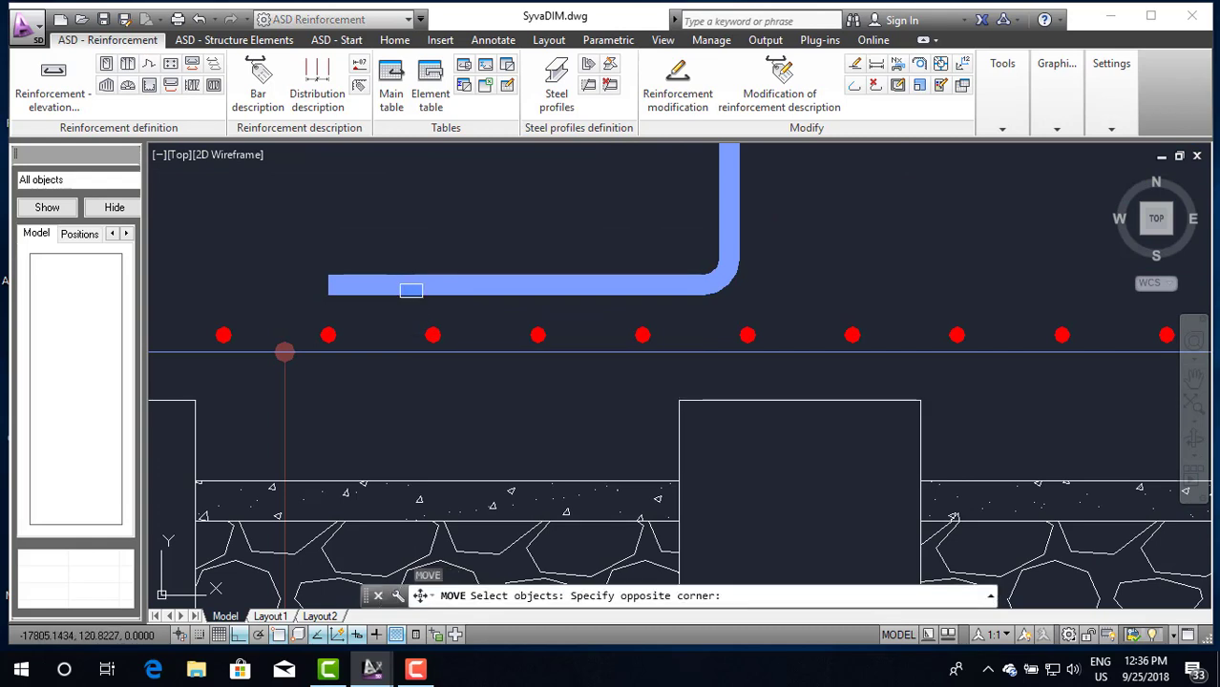
{"action": "left_click", "coordinate": [411, 299]}
{"action": "left_click", "coordinate": [387, 295]}
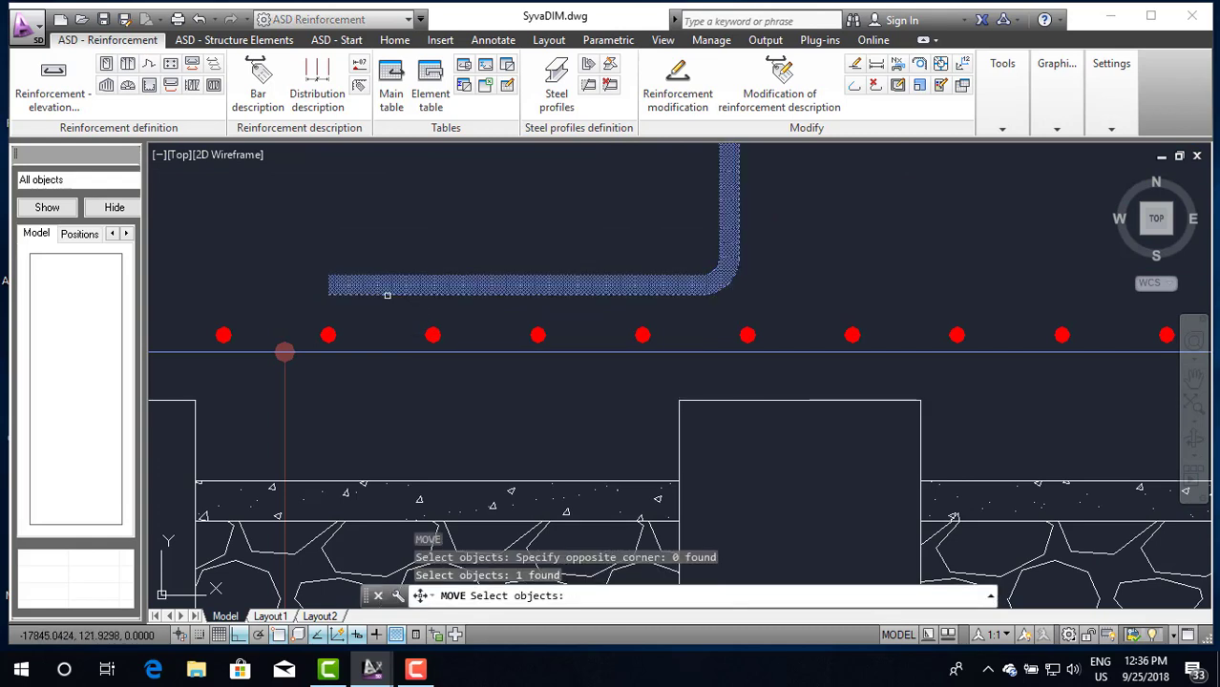
{"action": "key", "text": "Return"}
{"action": "scroll", "coordinate": [337, 297], "scroll_direction": "up", "scroll_amount": 4}
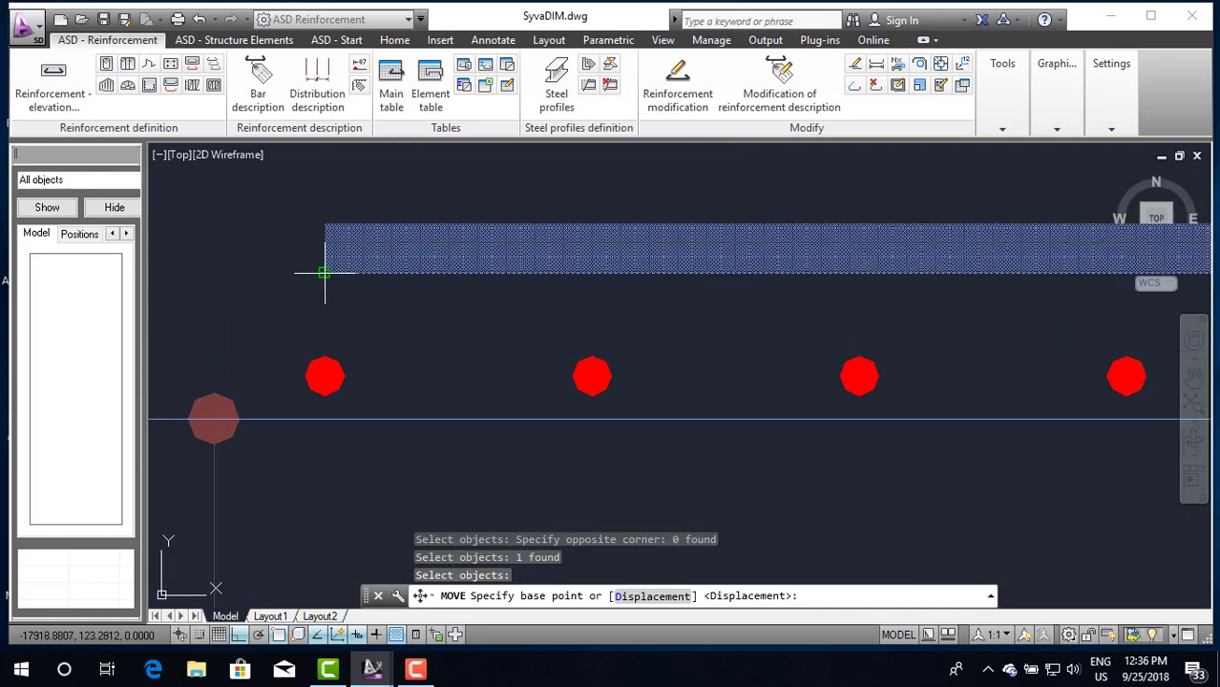
{"action": "left_click", "coordinate": [325, 273]}
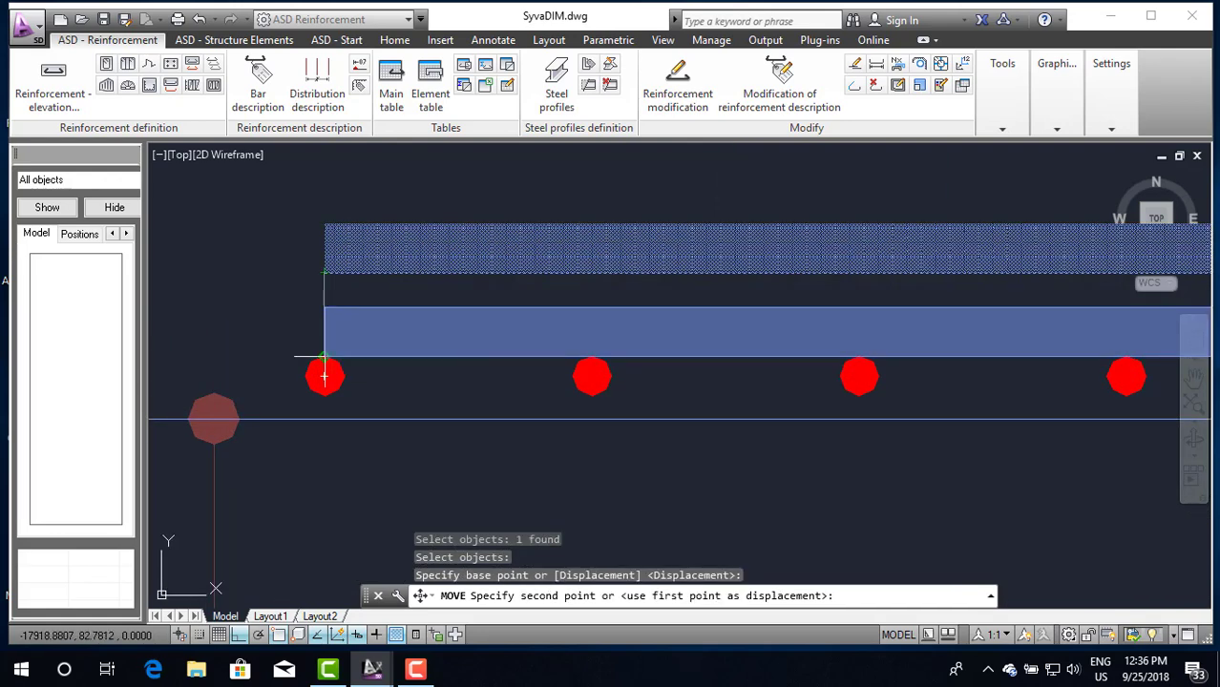
{"action": "left_click", "coordinate": [325, 375]}
{"action": "scroll", "coordinate": [435, 349], "scroll_direction": "down", "scroll_amount": 4}
{"action": "scroll", "coordinate": [435, 349], "scroll_direction": "down", "scroll_amount": 6}
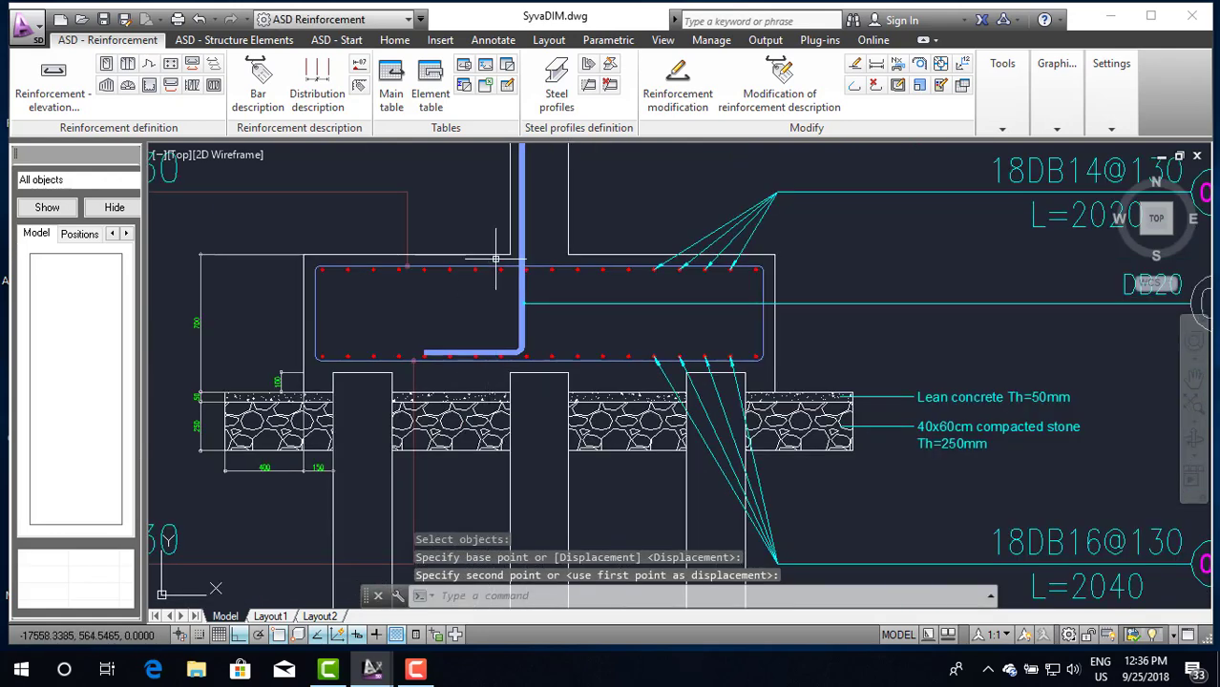
{"action": "scroll", "coordinate": [495, 258], "scroll_direction": "down", "scroll_amount": 4}
{"action": "scroll", "coordinate": [496, 258], "scroll_direction": "up", "scroll_amount": 4}
{"action": "scroll", "coordinate": [524, 251], "scroll_direction": "up", "scroll_amount": 3}
{"action": "scroll", "coordinate": [520, 334], "scroll_direction": "down", "scroll_amount": 1}
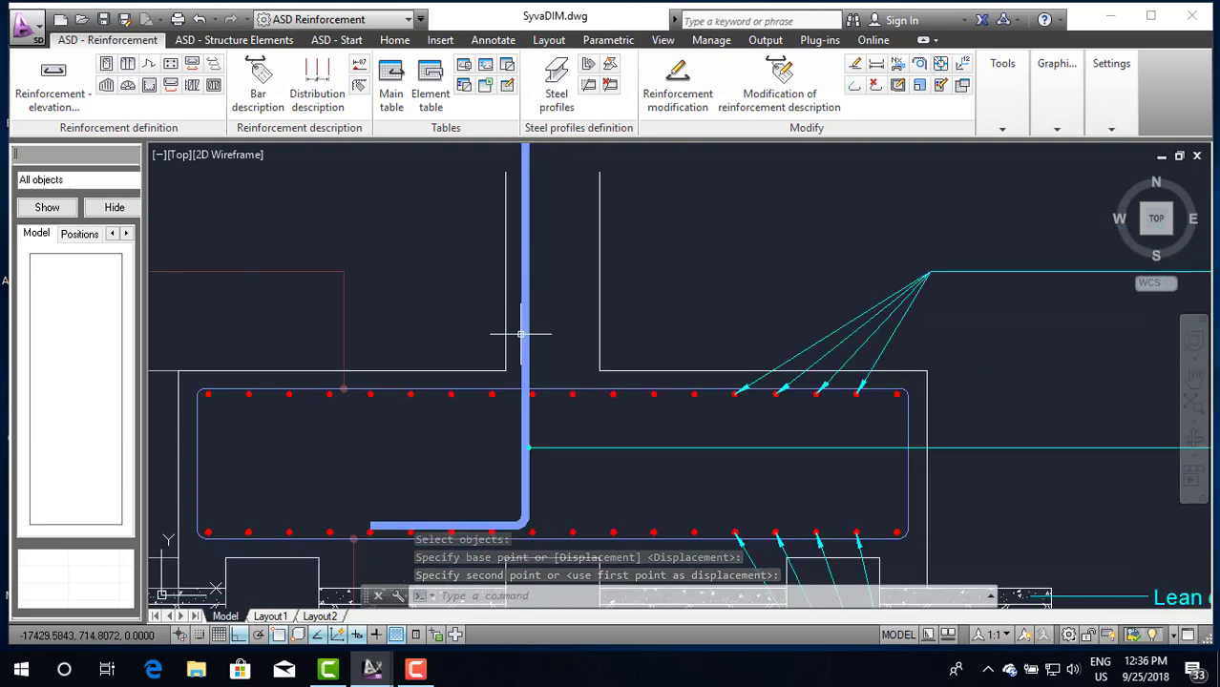
{"action": "scroll", "coordinate": [520, 334], "scroll_direction": "up", "scroll_amount": 2}
Step: Start a linear dimension from the line's top to the bar, then cancel it
{"action": "type", "text": "dli"}
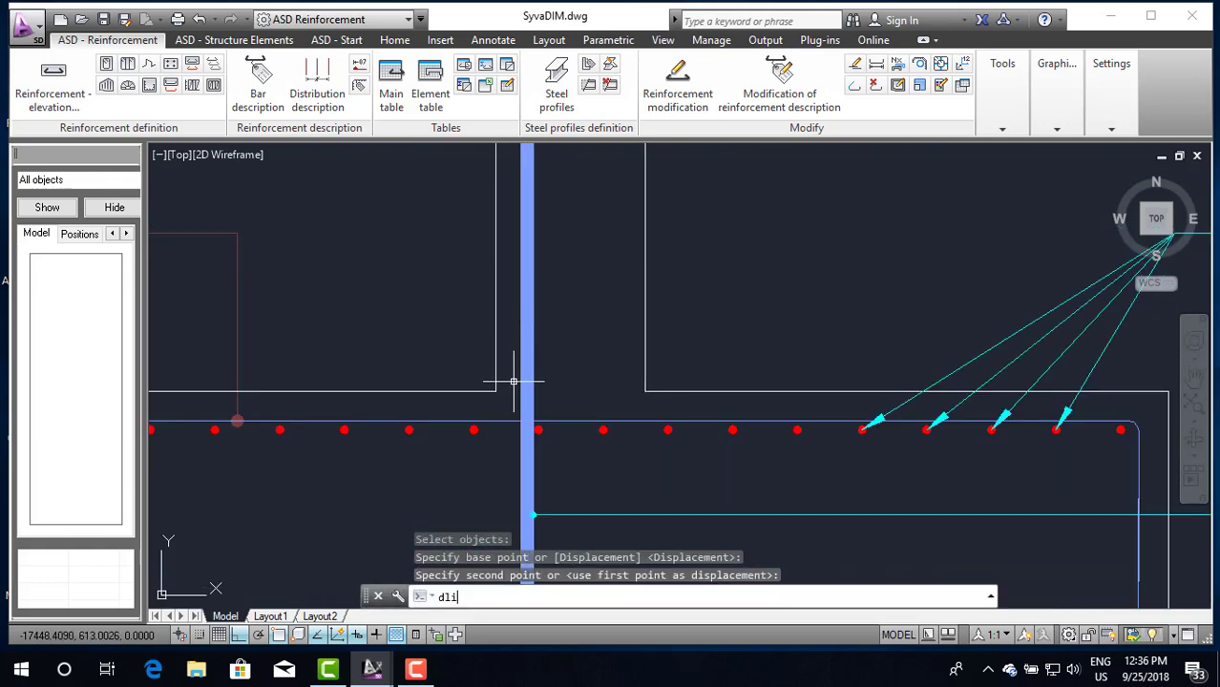
{"action": "key", "text": "Return"}
{"action": "scroll", "coordinate": [504, 349], "scroll_direction": "down", "scroll_amount": 4}
{"action": "scroll", "coordinate": [504, 253], "scroll_direction": "up", "scroll_amount": 7}
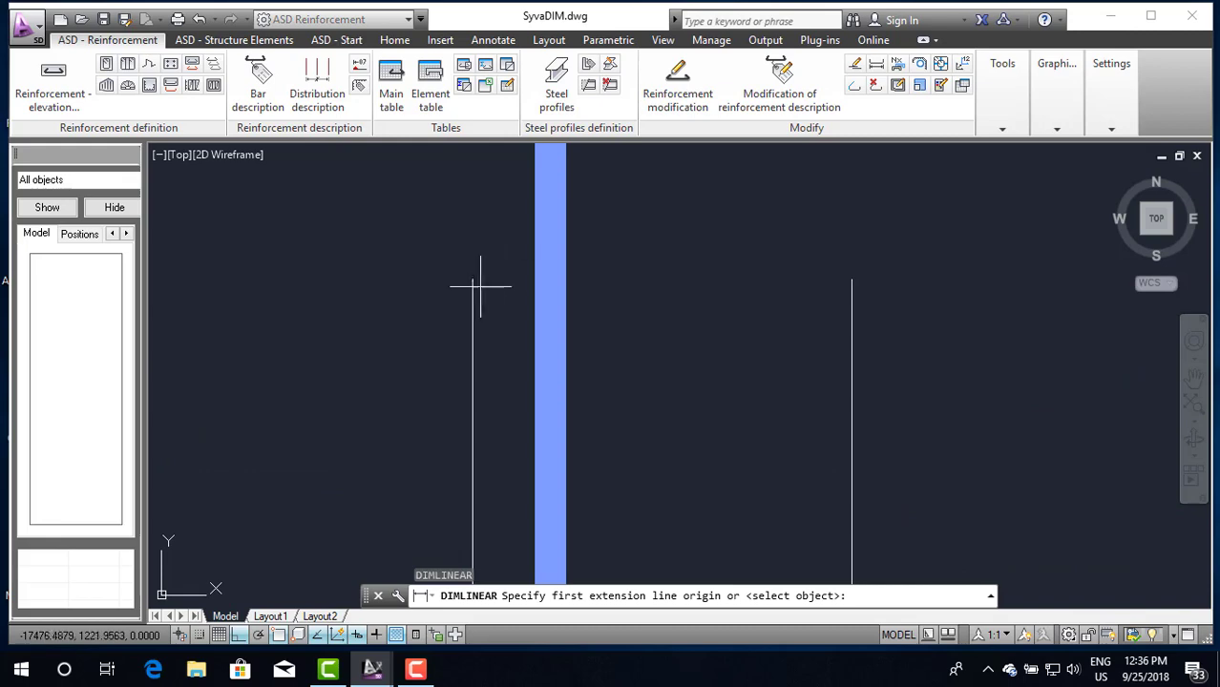
{"action": "left_click", "coordinate": [472, 280]}
{"action": "left_click", "coordinate": [535, 280]}
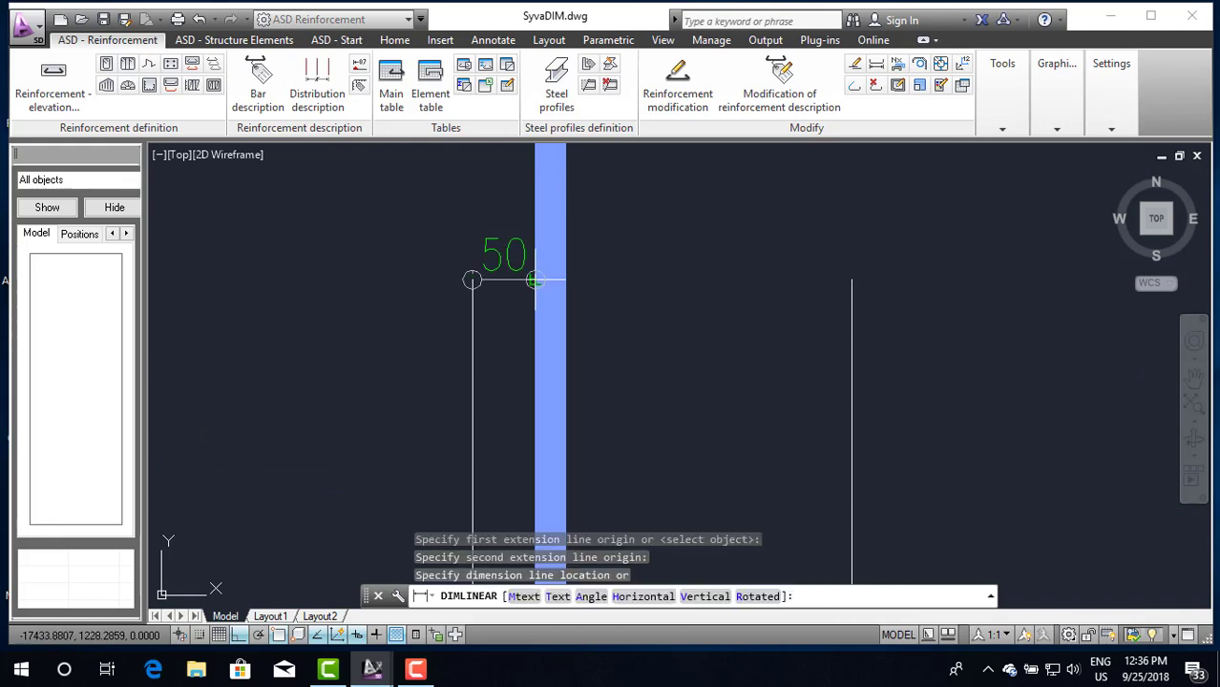
{"action": "key", "text": "Escape"}
{"action": "scroll", "coordinate": [524, 291], "scroll_direction": "down", "scroll_amount": 5}
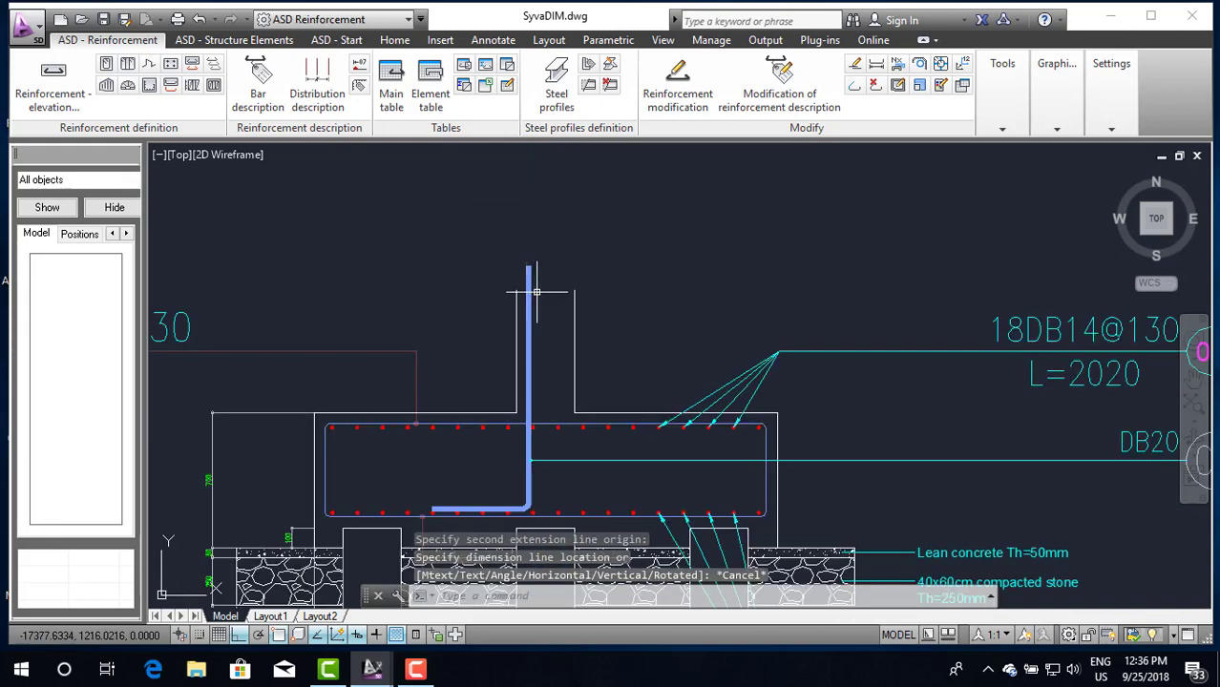
{"action": "scroll", "coordinate": [545, 315], "scroll_direction": "down", "scroll_amount": 2}
{"action": "scroll", "coordinate": [546, 342], "scroll_direction": "up", "scroll_amount": 4}
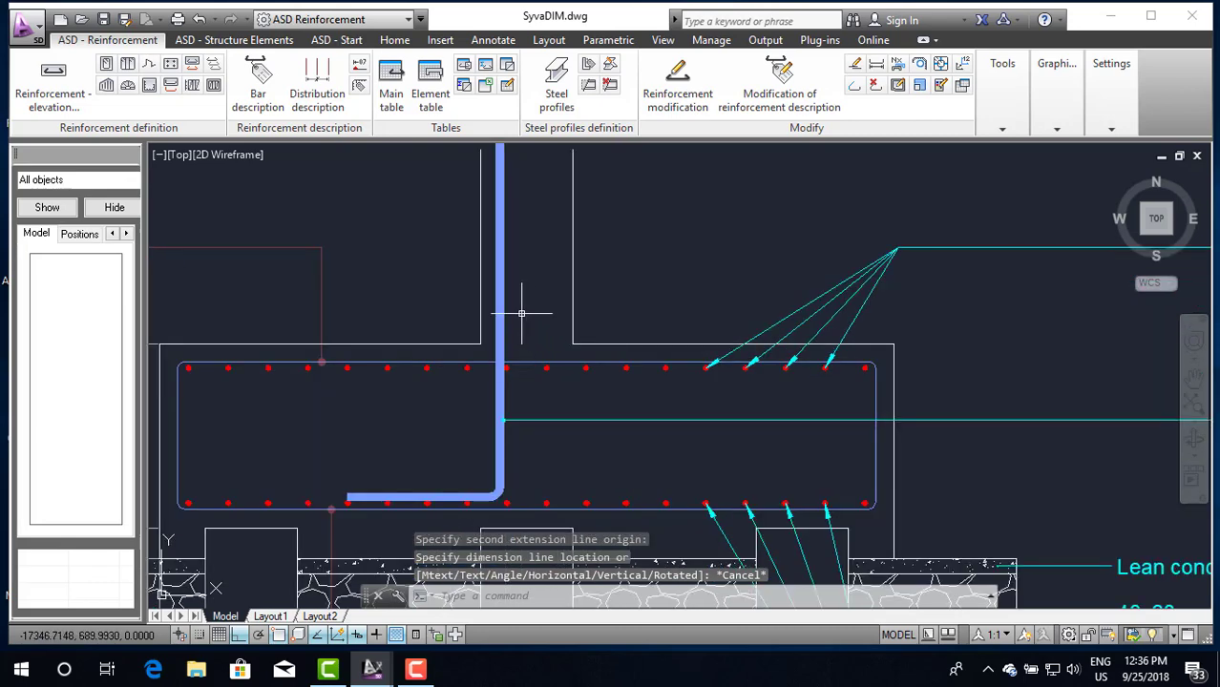
Step: Reopen the bent bar's graphic parameters in Reinforcement modification
{"action": "left_click", "coordinate": [501, 298]}
{"action": "right_click", "coordinate": [500, 297]}
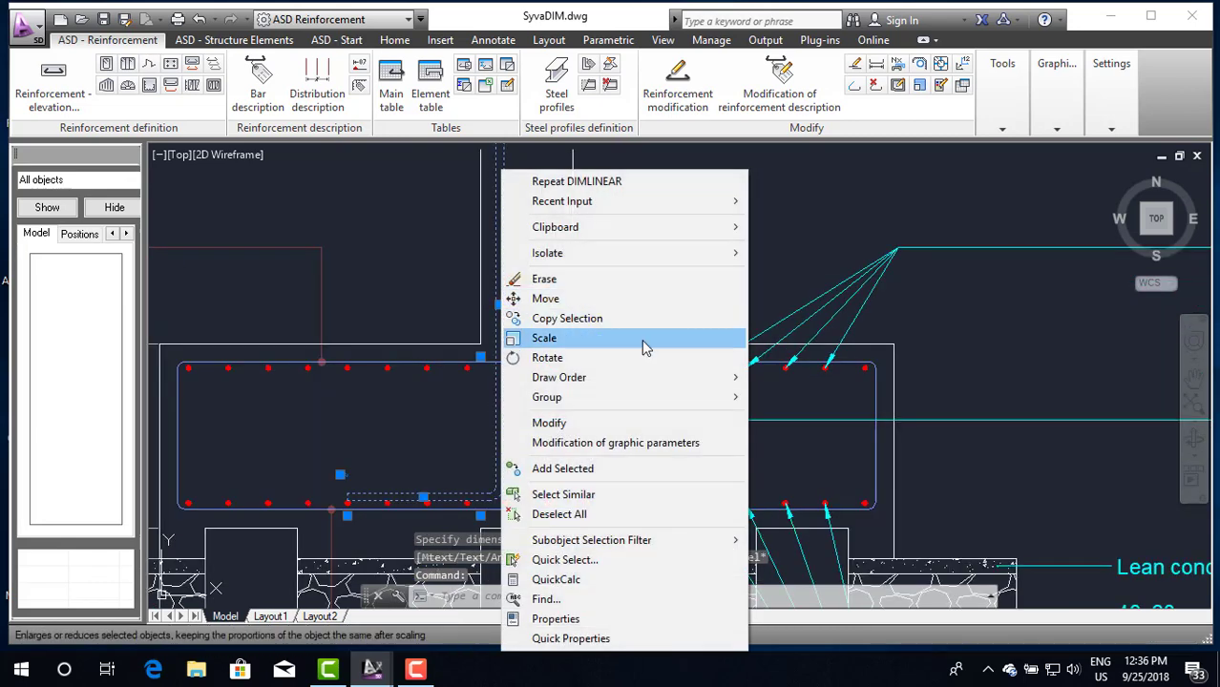
{"action": "left_click", "coordinate": [626, 443]}
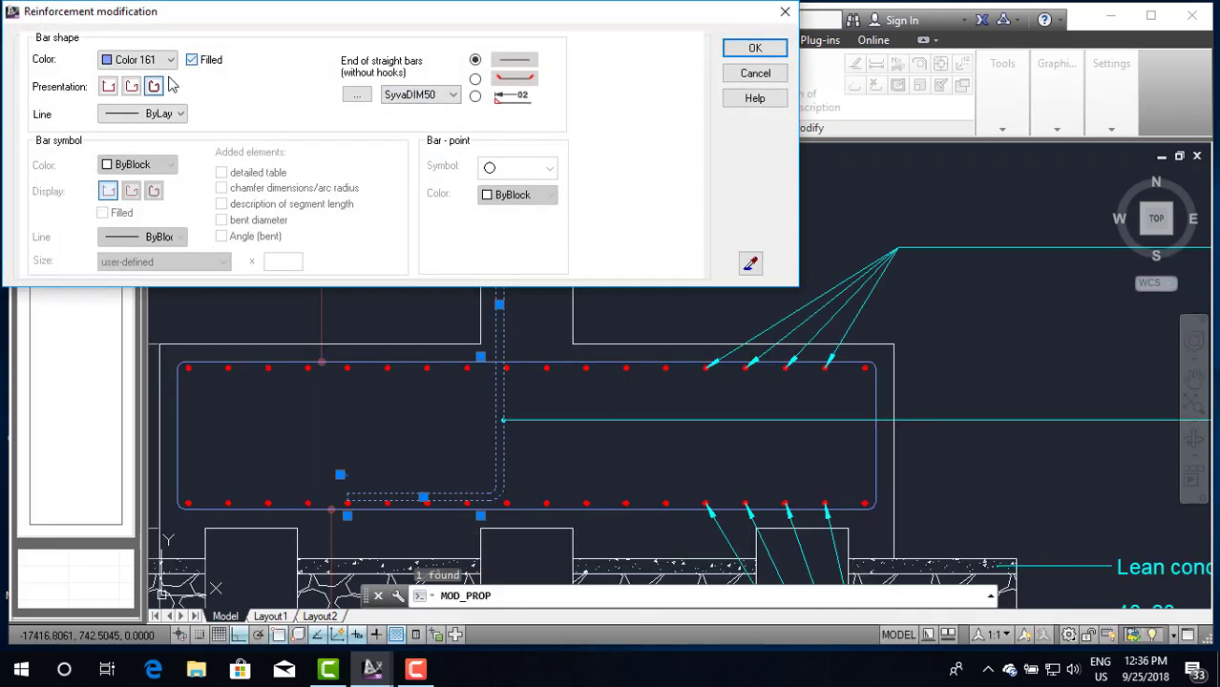
Step: Switch the bent bar to the middle unfilled outline presentation and clear the selection
{"action": "left_click", "coordinate": [131, 86]}
{"action": "left_click", "coordinate": [755, 48]}
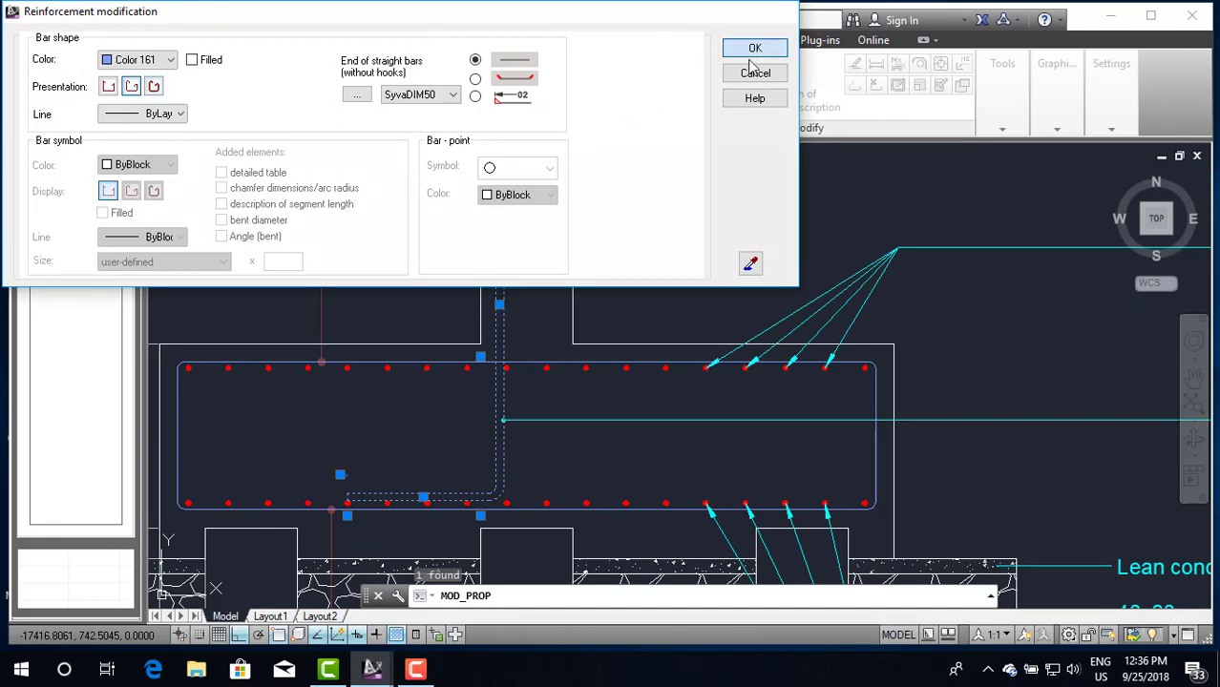
{"action": "scroll", "coordinate": [616, 325], "scroll_direction": "down", "scroll_amount": 5}
{"action": "scroll", "coordinate": [623, 321], "scroll_direction": "up", "scroll_amount": 4}
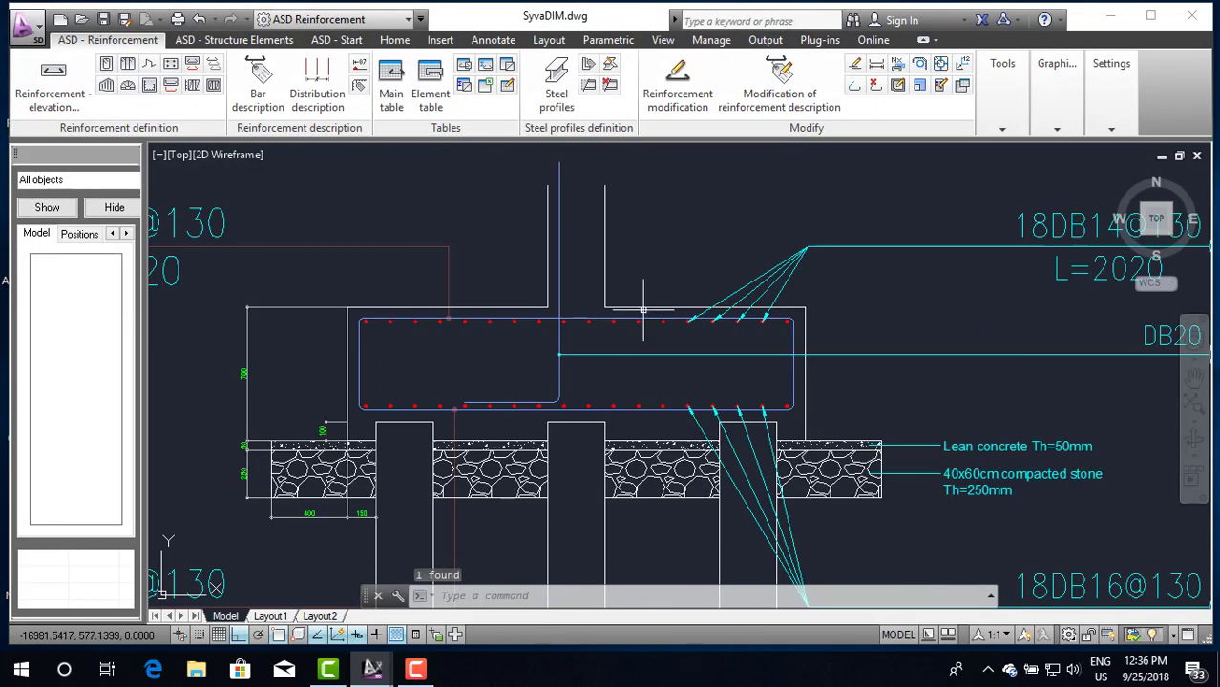
{"action": "key", "text": "Escape"}
{"action": "scroll", "coordinate": [644, 308], "scroll_direction": "down", "scroll_amount": 5}
{"action": "scroll", "coordinate": [630, 296], "scroll_direction": "down", "scroll_amount": 1}
{"action": "scroll", "coordinate": [617, 285], "scroll_direction": "up", "scroll_amount": 4}
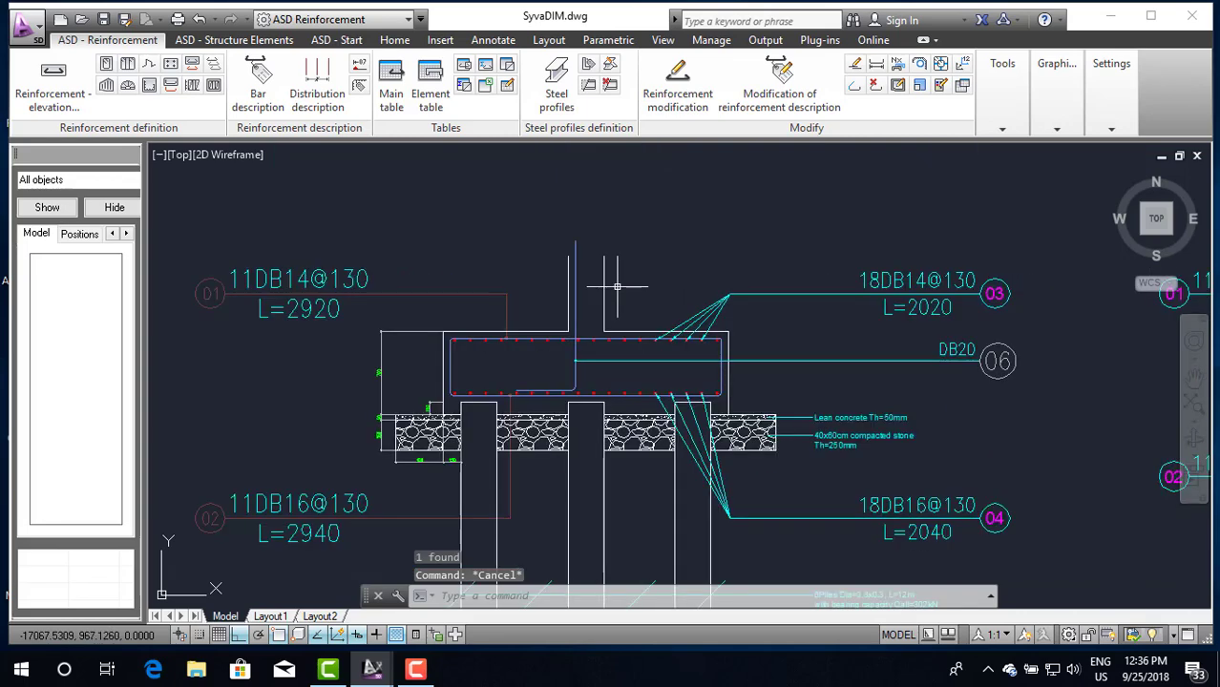
{"action": "scroll", "coordinate": [591, 292], "scroll_direction": "down", "scroll_amount": 3}
{"action": "scroll", "coordinate": [594, 294], "scroll_direction": "up", "scroll_amount": 3}
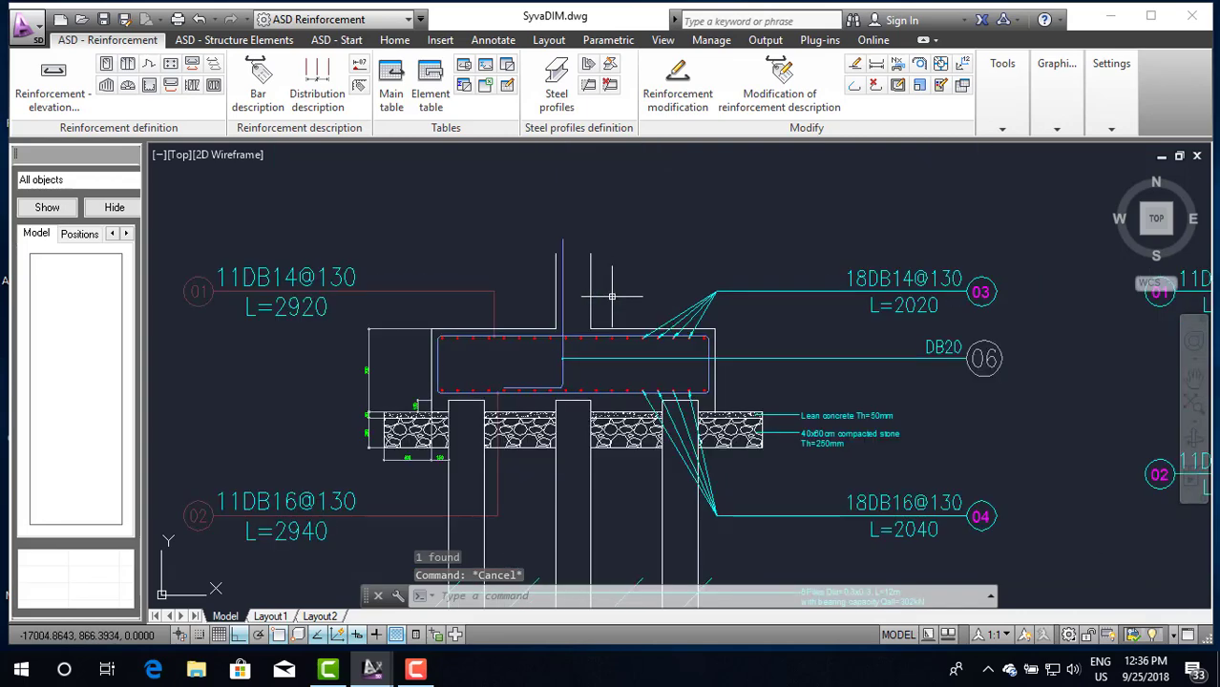
{"action": "scroll", "coordinate": [601, 296], "scroll_direction": "up", "scroll_amount": 2}
{"action": "scroll", "coordinate": [598, 297], "scroll_direction": "up", "scroll_amount": 2}
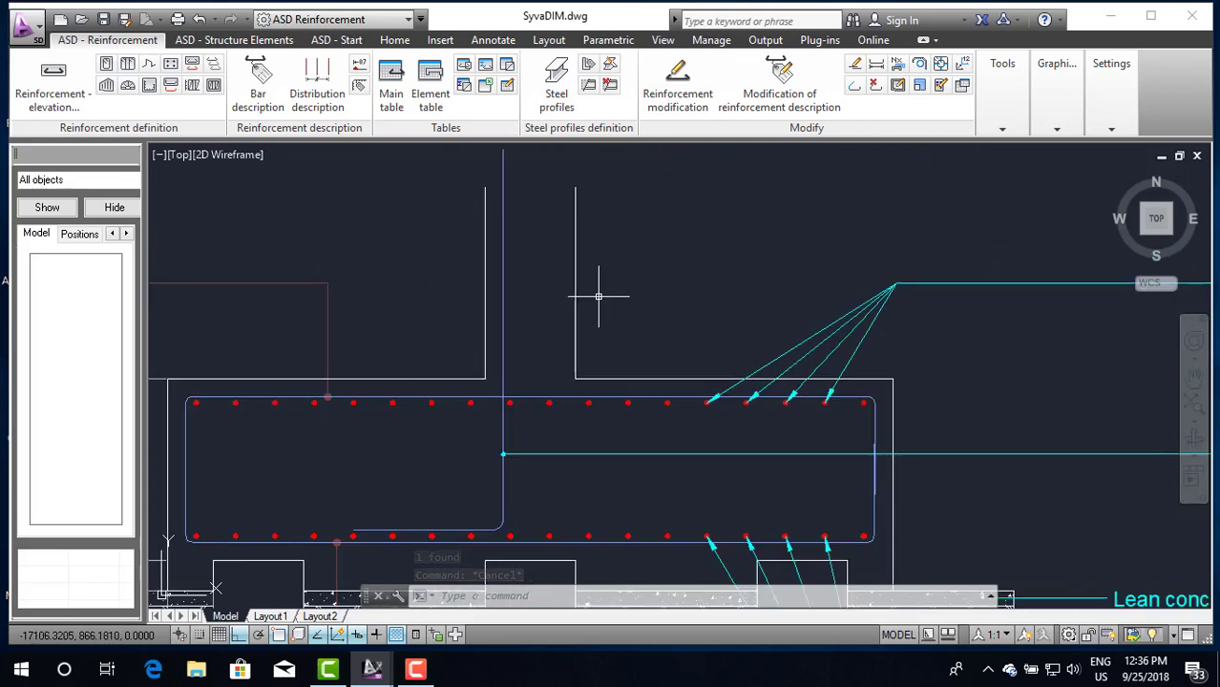
{"action": "scroll", "coordinate": [599, 297], "scroll_direction": "down", "scroll_amount": 4}
{"action": "scroll", "coordinate": [600, 298], "scroll_direction": "down", "scroll_amount": 2}
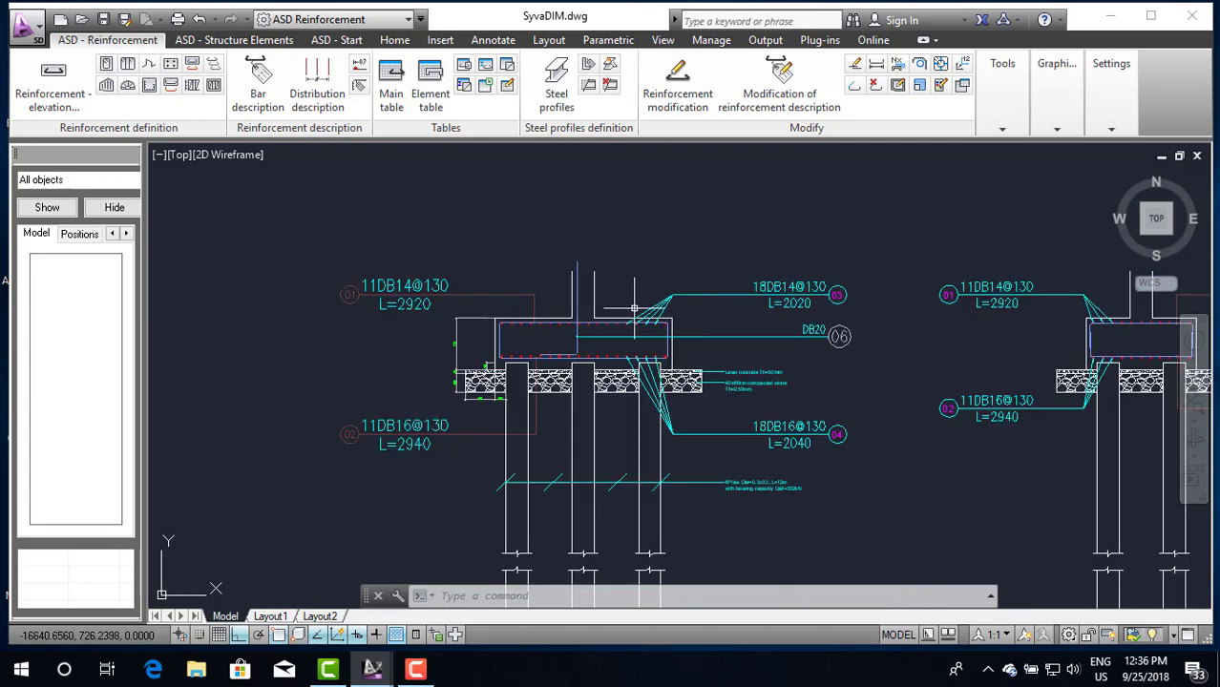
{"action": "scroll", "coordinate": [630, 310], "scroll_direction": "up", "scroll_amount": 2}
{"action": "scroll", "coordinate": [628, 310], "scroll_direction": "down", "scroll_amount": 3}
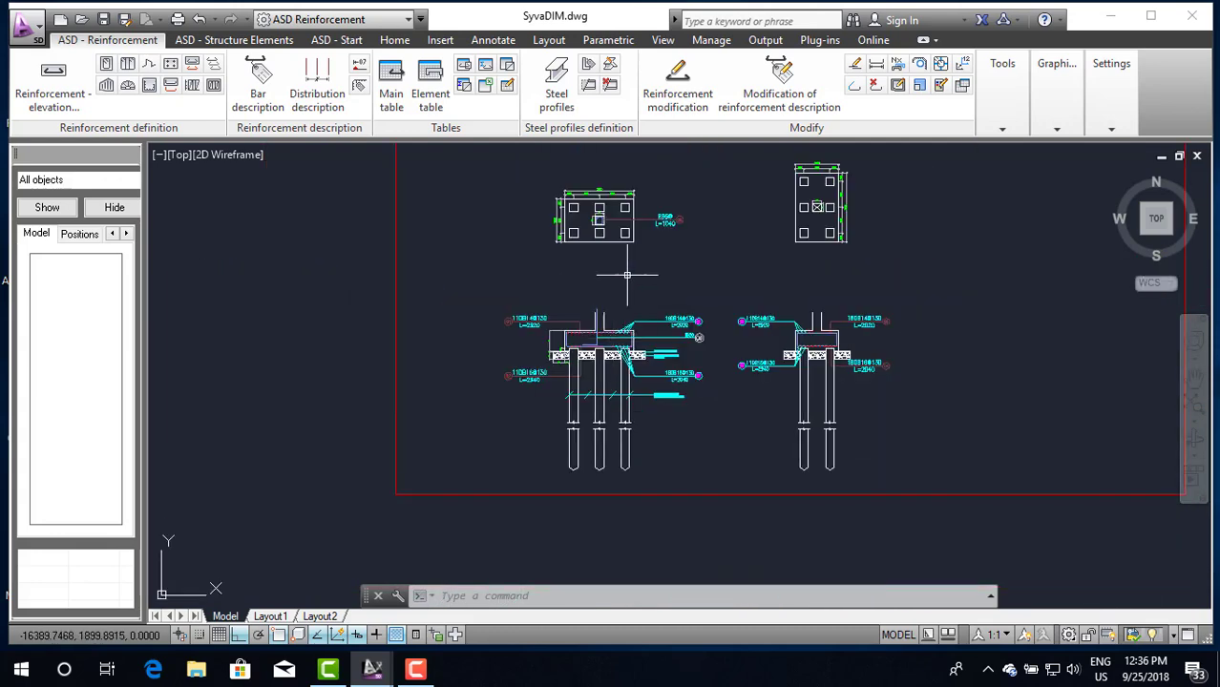
{"action": "scroll", "coordinate": [596, 244], "scroll_direction": "up", "scroll_amount": 3}
{"action": "scroll", "coordinate": [585, 230], "scroll_direction": "up", "scroll_amount": 2}
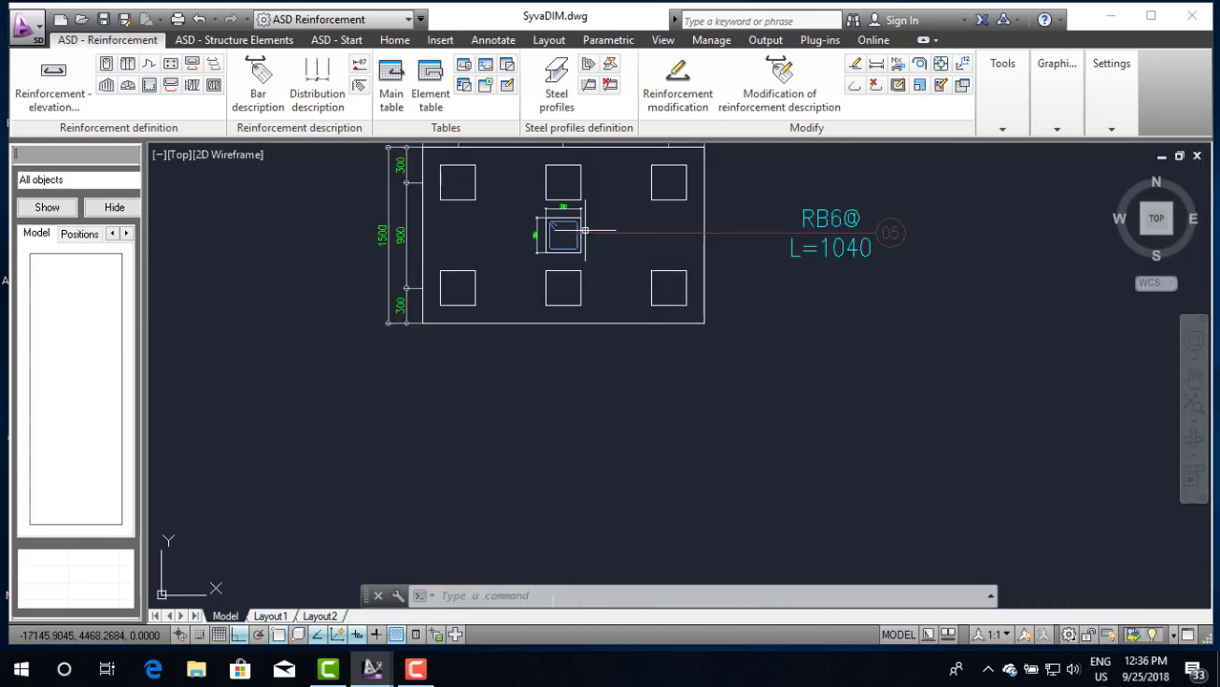
Step: Place three point bars along the stirrup's left leg in the 300×300 column section
{"action": "left_click", "coordinate": [171, 64]}
{"action": "scroll", "coordinate": [496, 401], "scroll_direction": "down", "scroll_amount": 2}
{"action": "scroll", "coordinate": [483, 390], "scroll_direction": "up", "scroll_amount": 4}
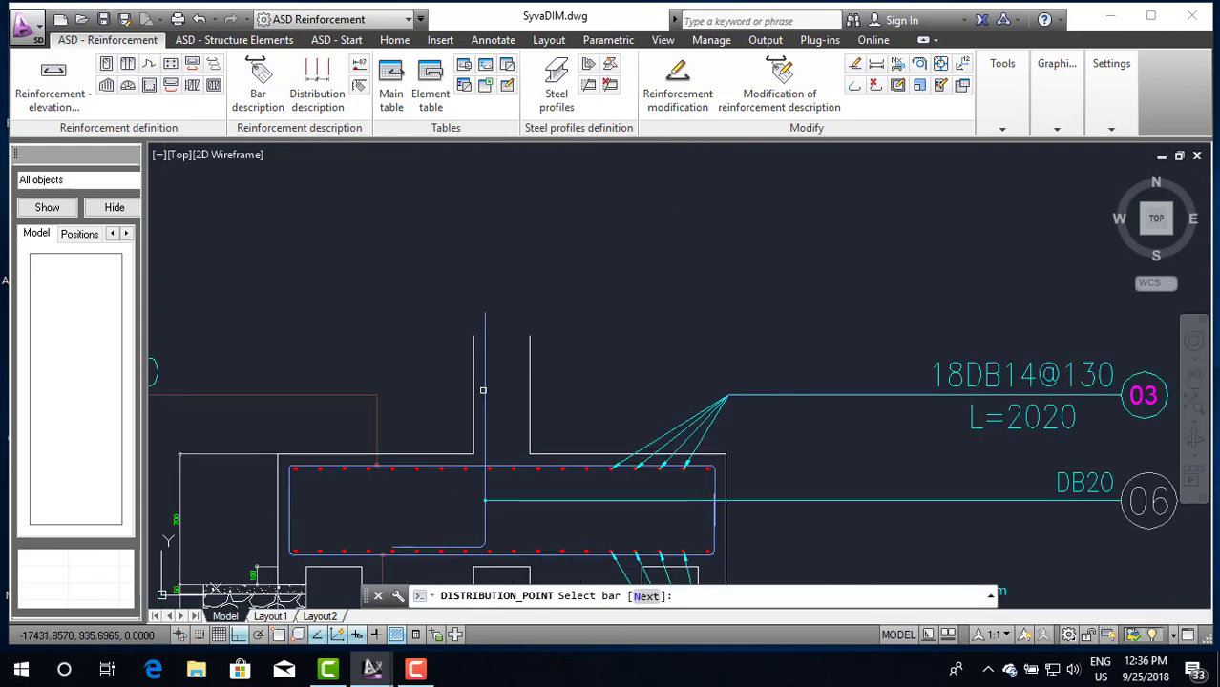
{"action": "left_click", "coordinate": [485, 383]}
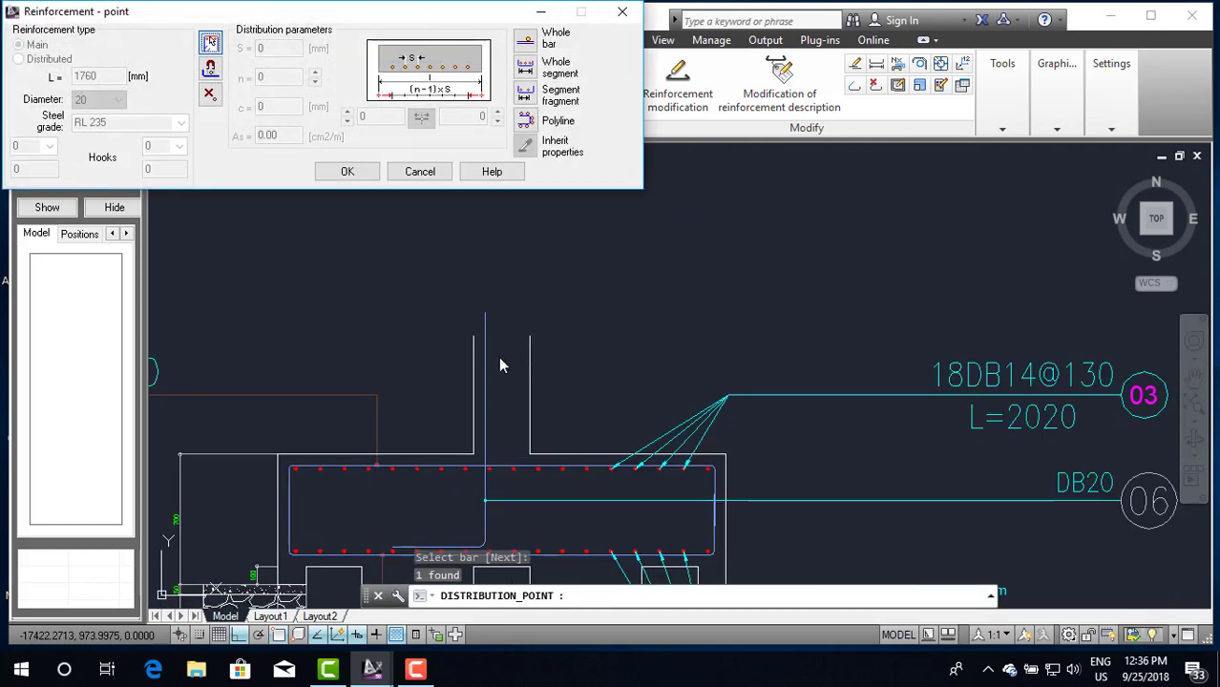
{"action": "left_click", "coordinate": [545, 76]}
{"action": "scroll", "coordinate": [515, 355], "scroll_direction": "down", "scroll_amount": 3}
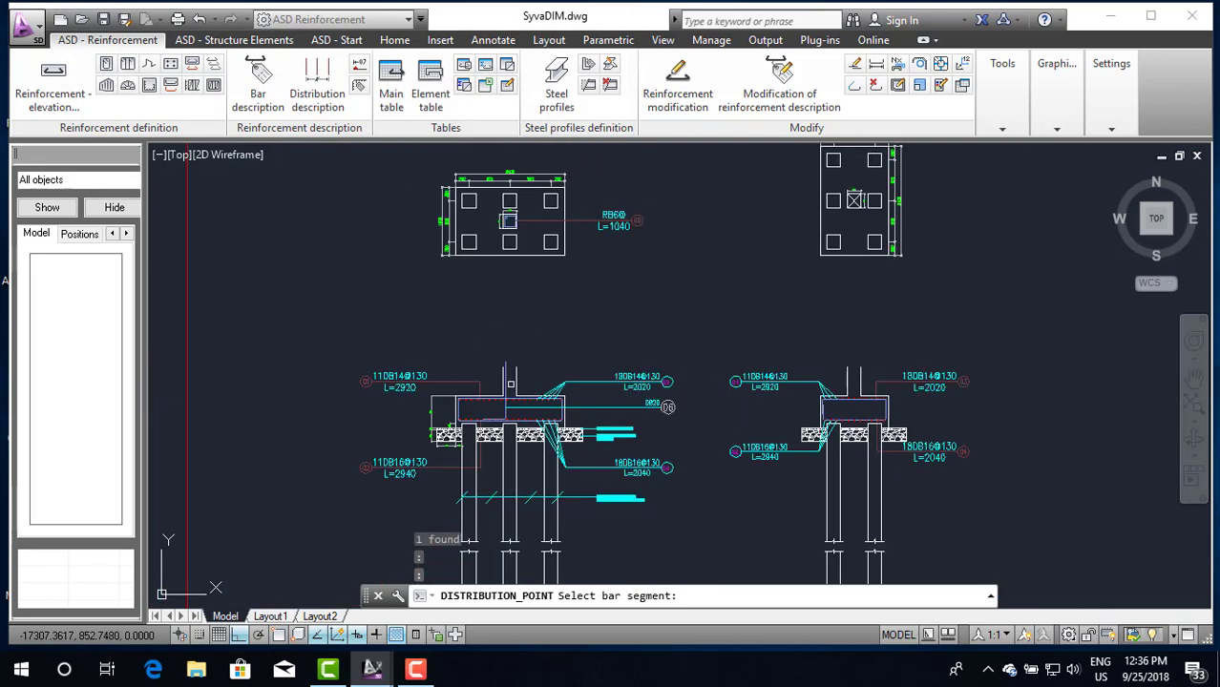
{"action": "scroll", "coordinate": [515, 356], "scroll_direction": "down", "scroll_amount": 1}
{"action": "scroll", "coordinate": [515, 277], "scroll_direction": "up", "scroll_amount": 2}
{"action": "scroll", "coordinate": [514, 277], "scroll_direction": "up", "scroll_amount": 3}
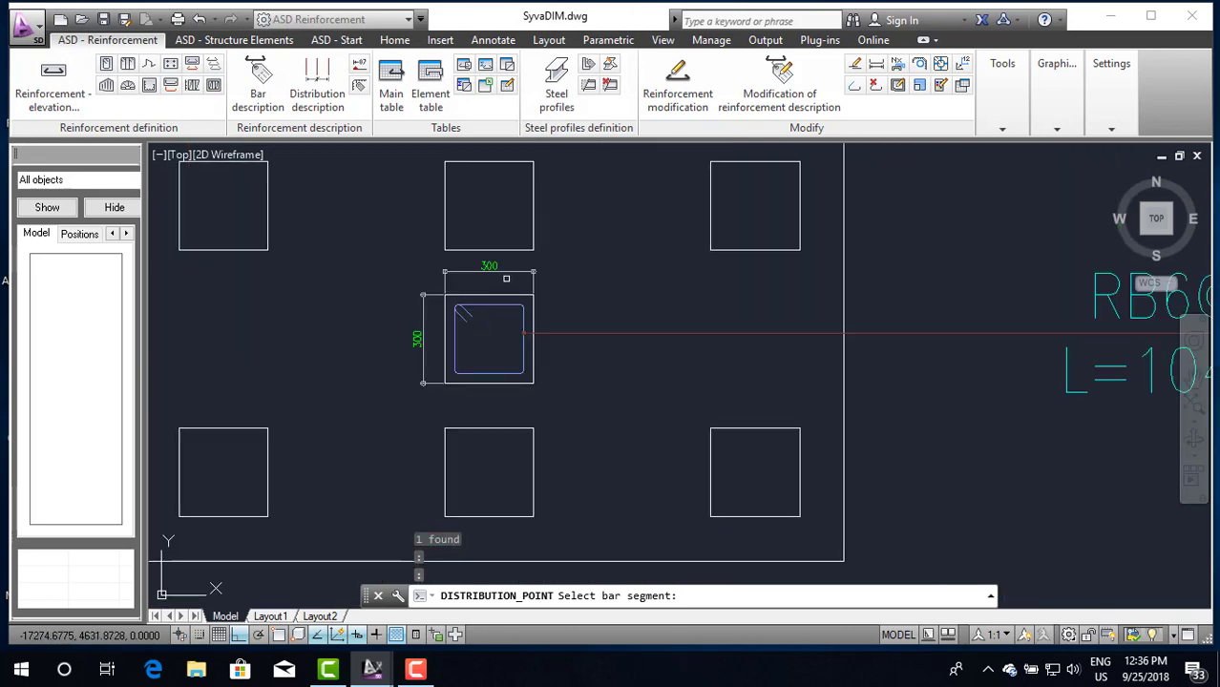
{"action": "scroll", "coordinate": [506, 277], "scroll_direction": "down", "scroll_amount": 3}
{"action": "scroll", "coordinate": [485, 320], "scroll_direction": "up", "scroll_amount": 5}
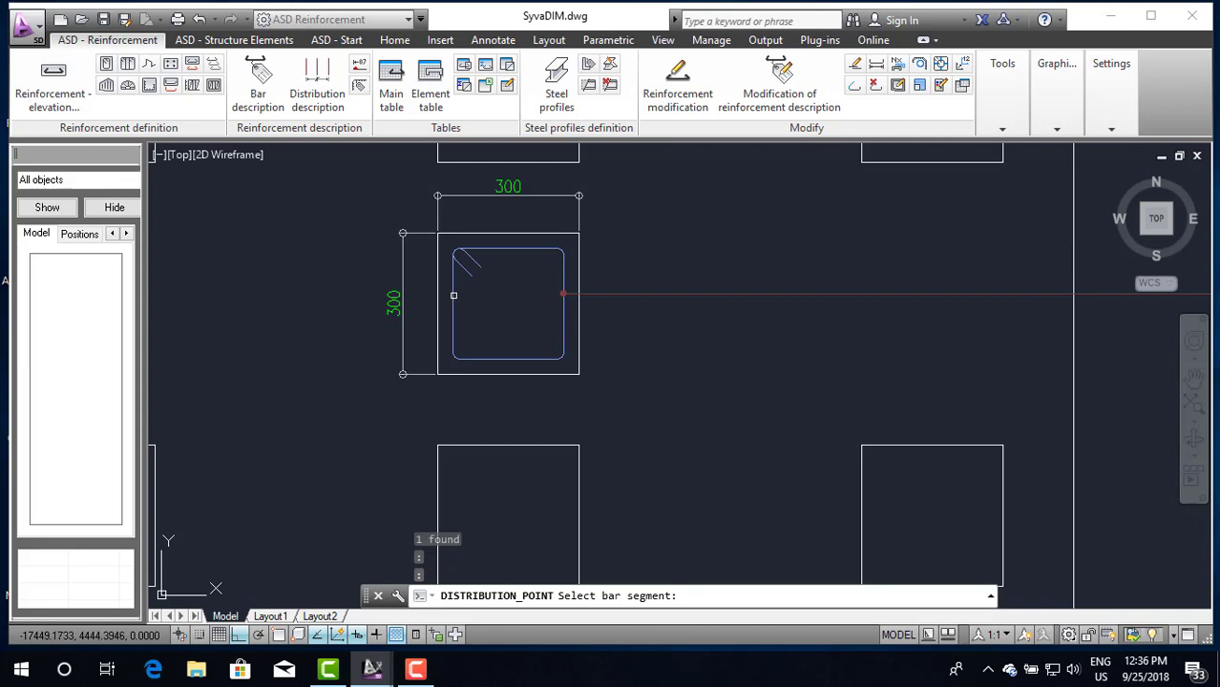
{"action": "left_click", "coordinate": [454, 296]}
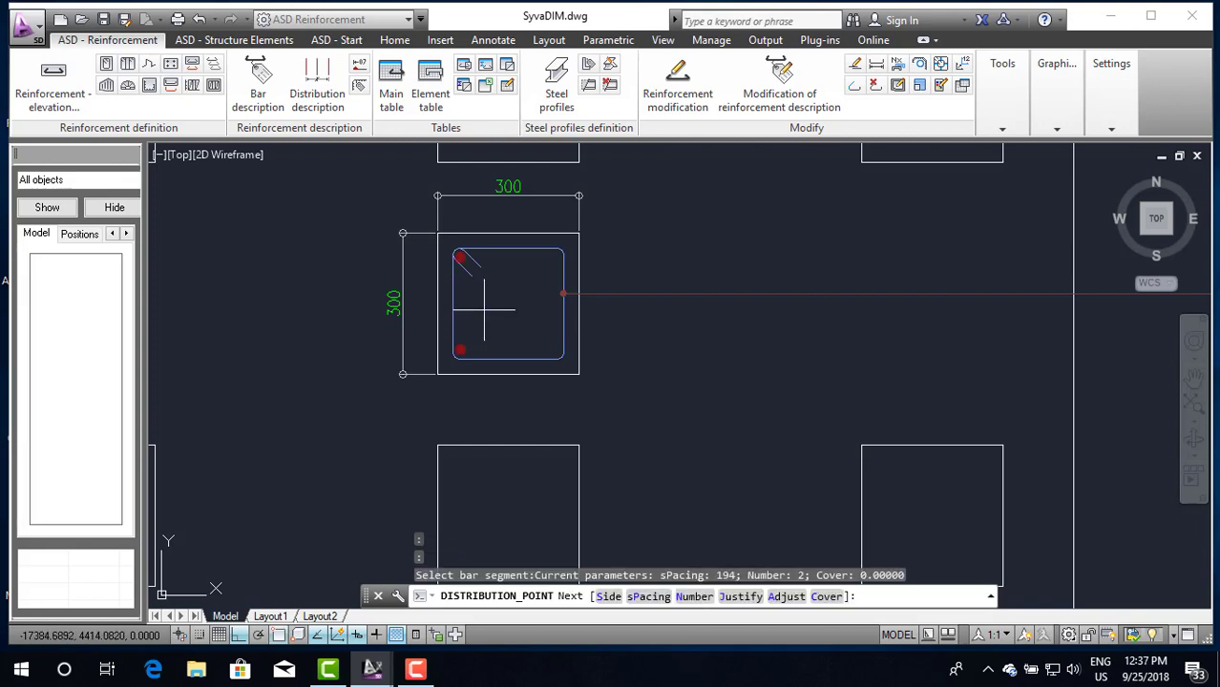
{"action": "type", "text": "n"}
{"action": "key", "text": "Return"}
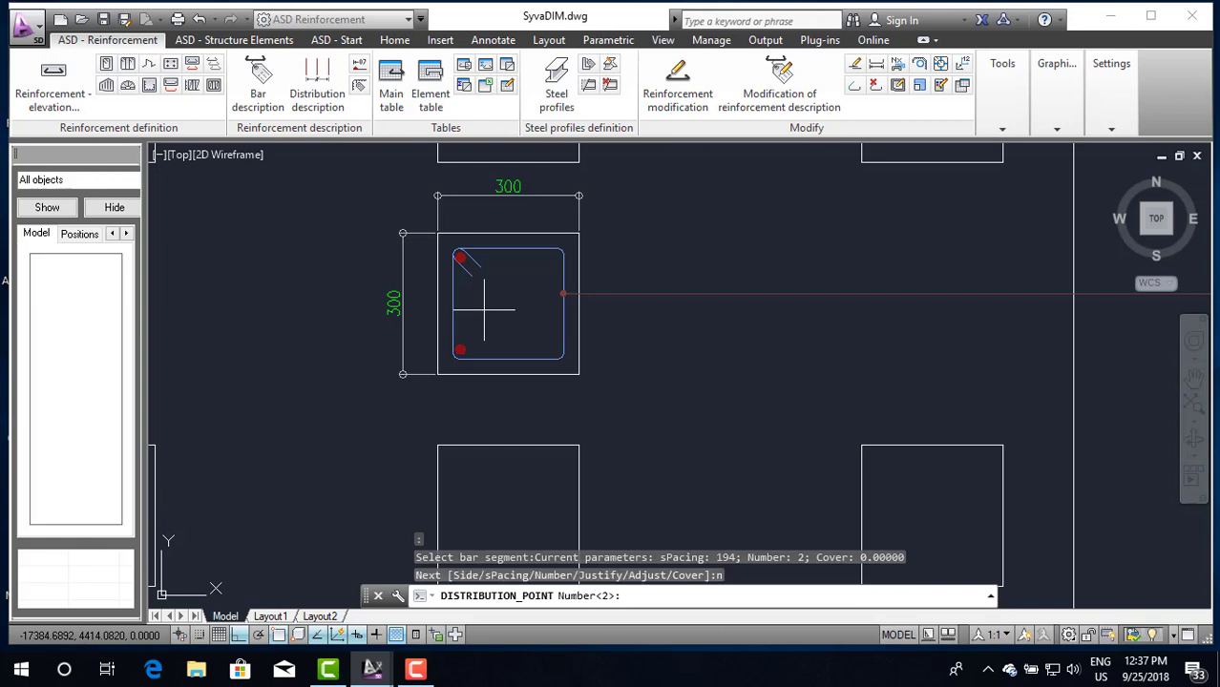
{"action": "type", "text": "3"}
{"action": "key", "text": "Return"}
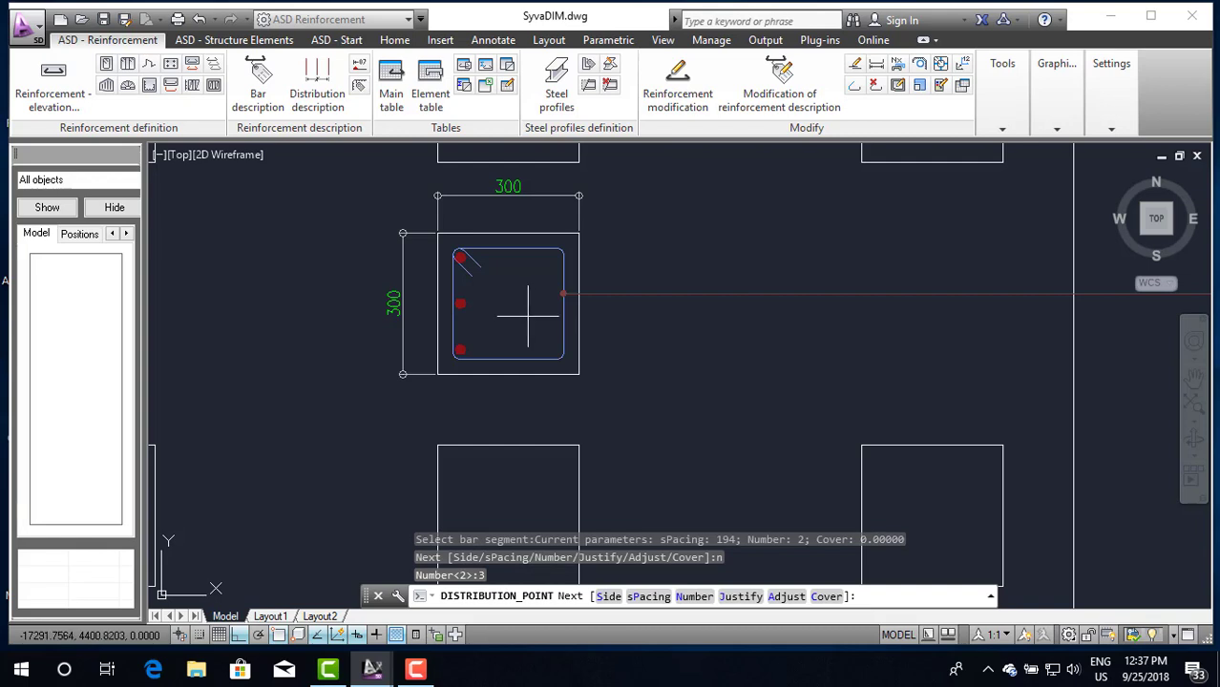
{"action": "key", "text": "Return"}
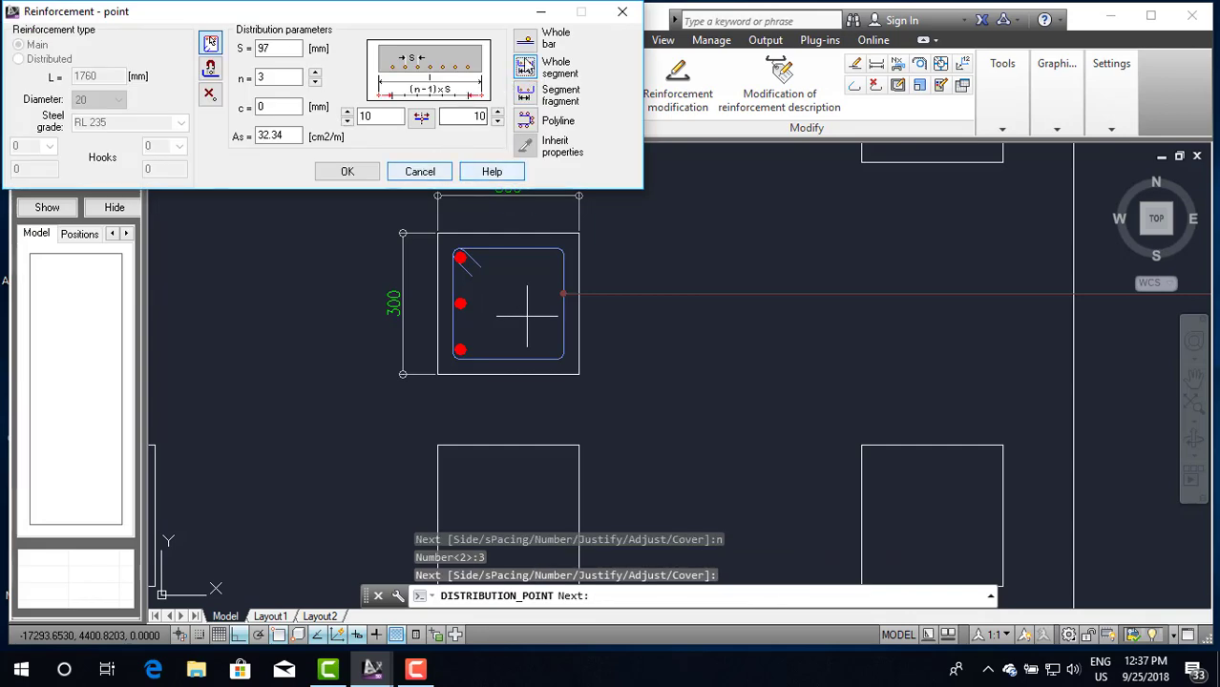
{"action": "left_click", "coordinate": [525, 66]}
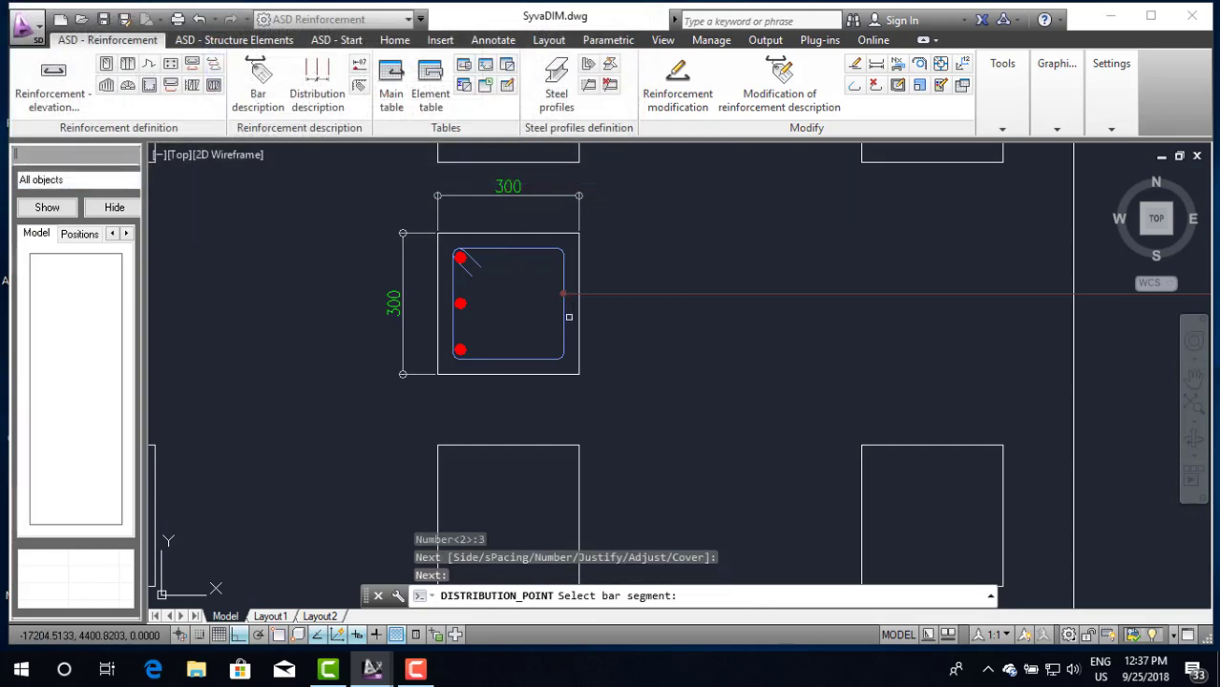
Step: Place three point bars along the stirrup's right leg
{"action": "left_click", "coordinate": [561, 320]}
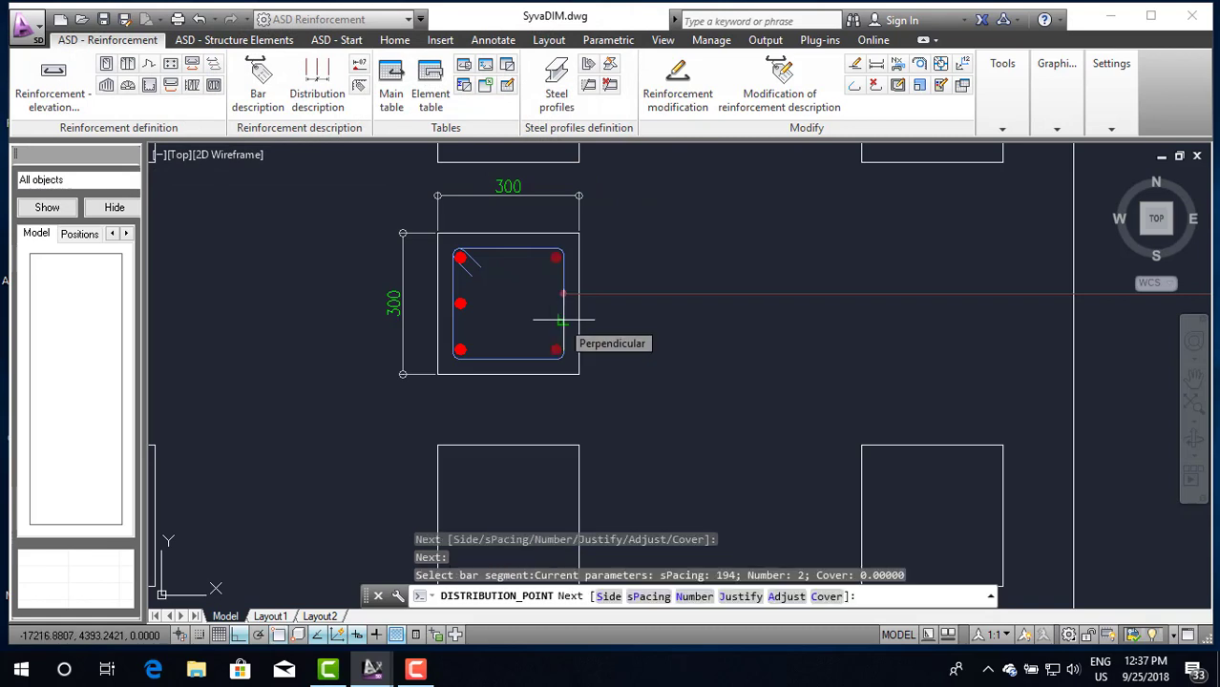
{"action": "type", "text": "n"}
{"action": "key", "text": "Return"}
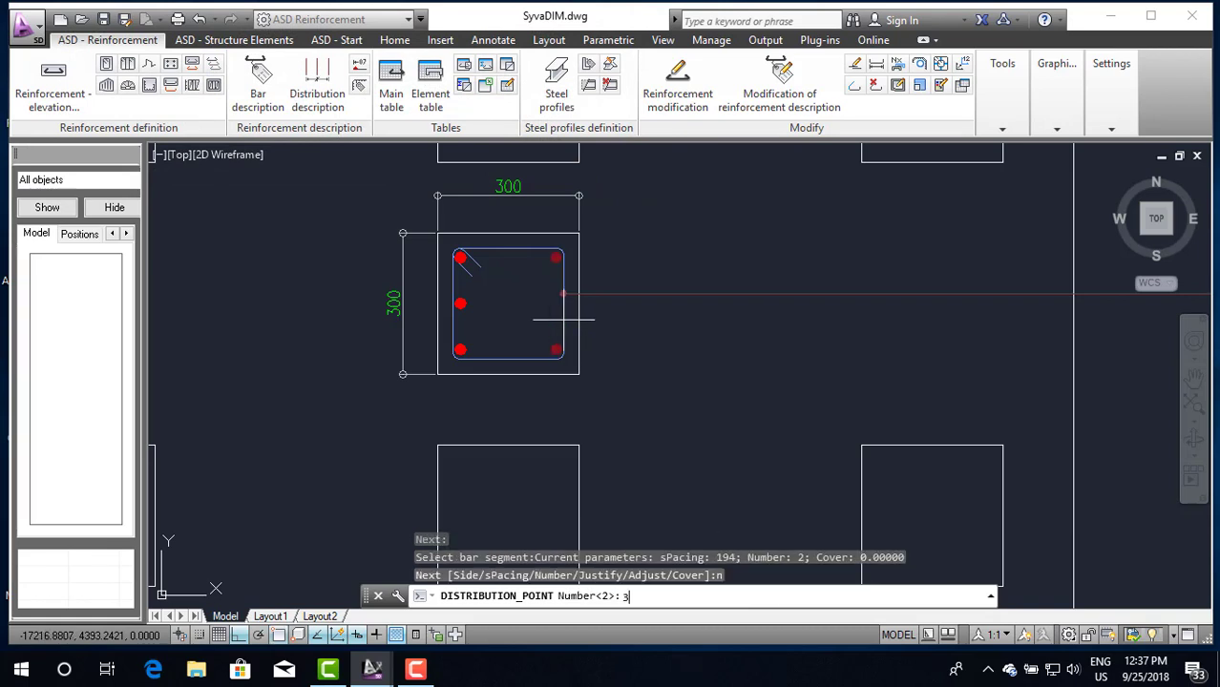
{"action": "key", "text": "Return"}
{"action": "key", "text": "Return"}
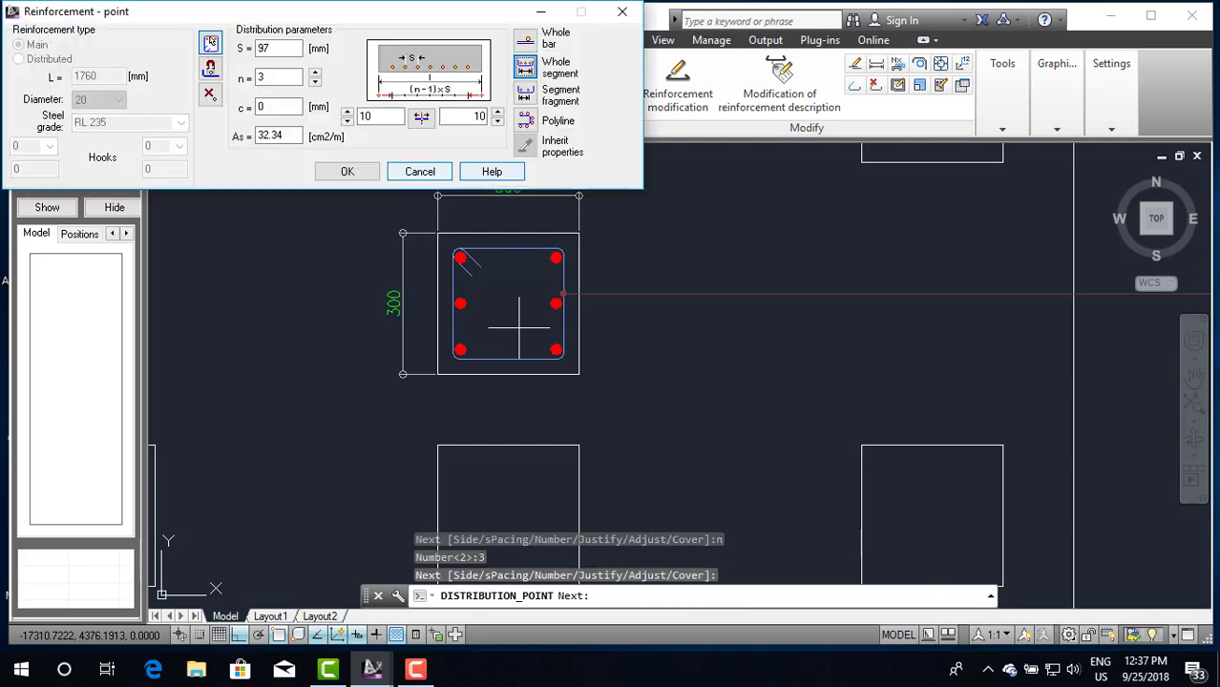
Step: Choose the fan-leader description style and select the first and last column bars
{"action": "left_click", "coordinate": [367, 173]}
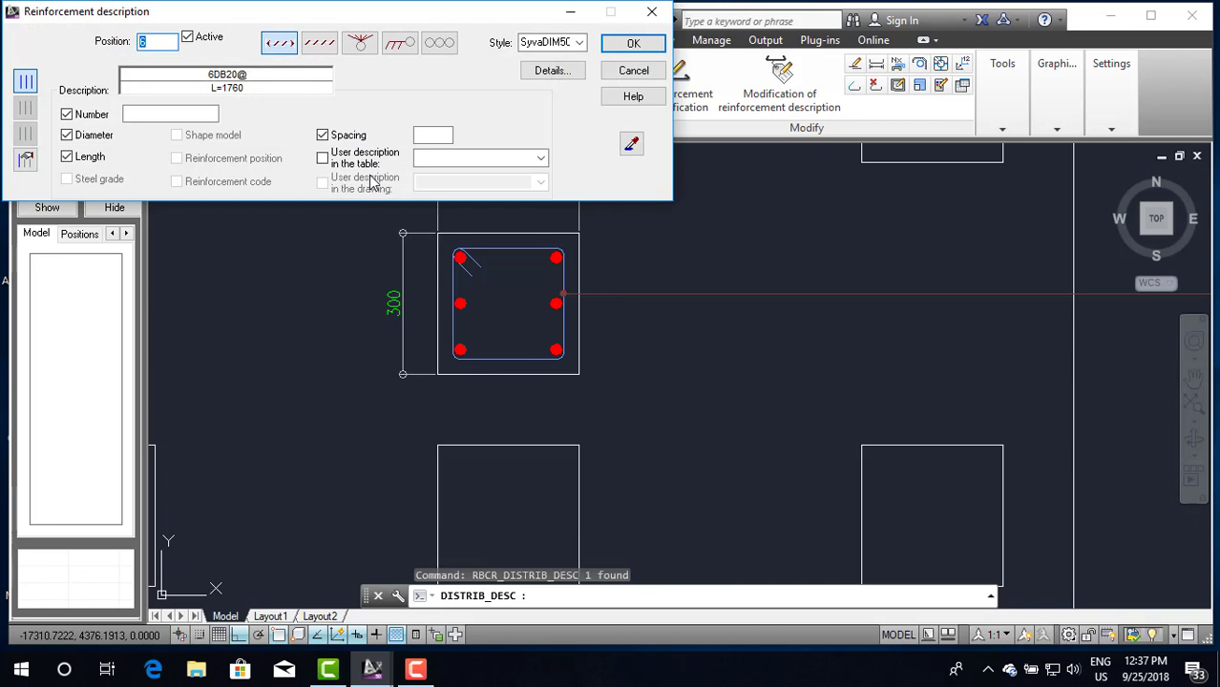
{"action": "left_click", "coordinate": [361, 43]}
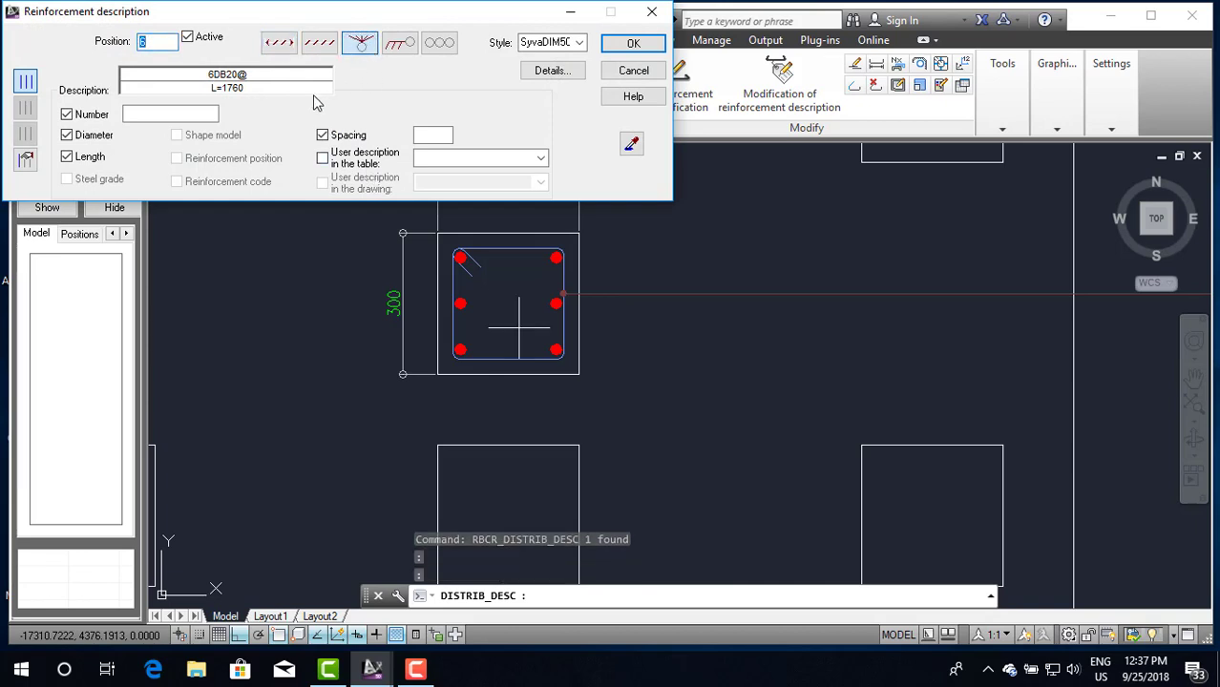
{"action": "left_click", "coordinate": [633, 43]}
{"action": "scroll", "coordinate": [487, 334], "scroll_direction": "up", "scroll_amount": 2}
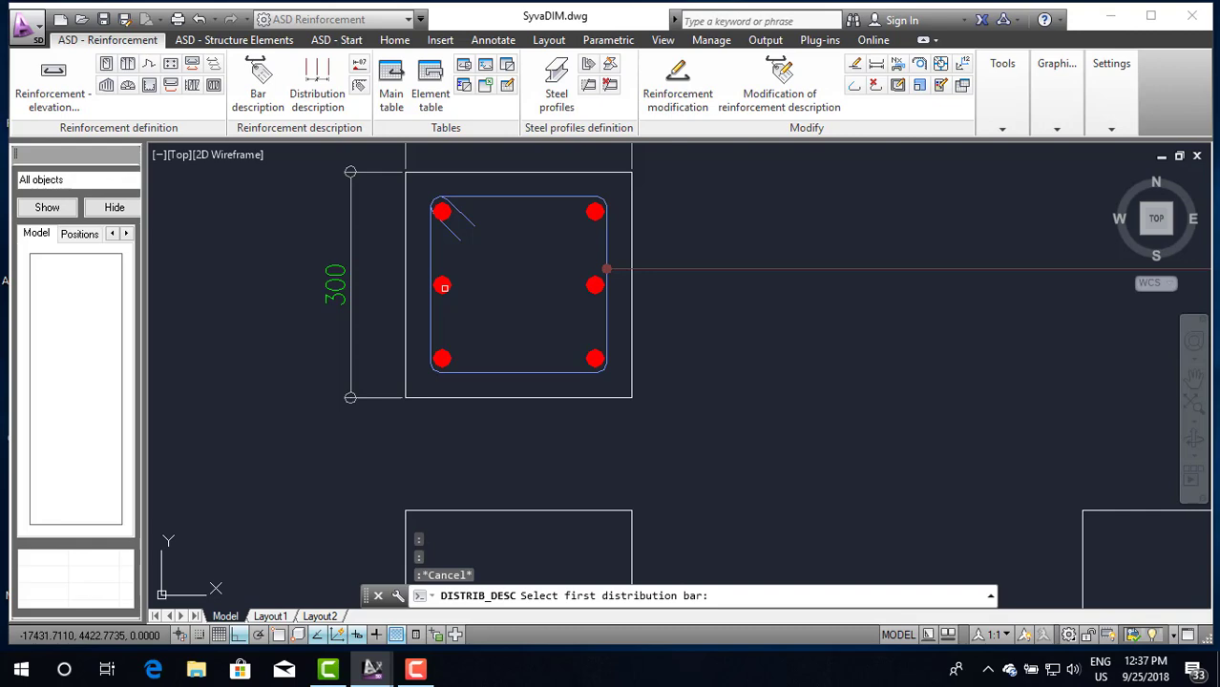
{"action": "left_click", "coordinate": [443, 287]}
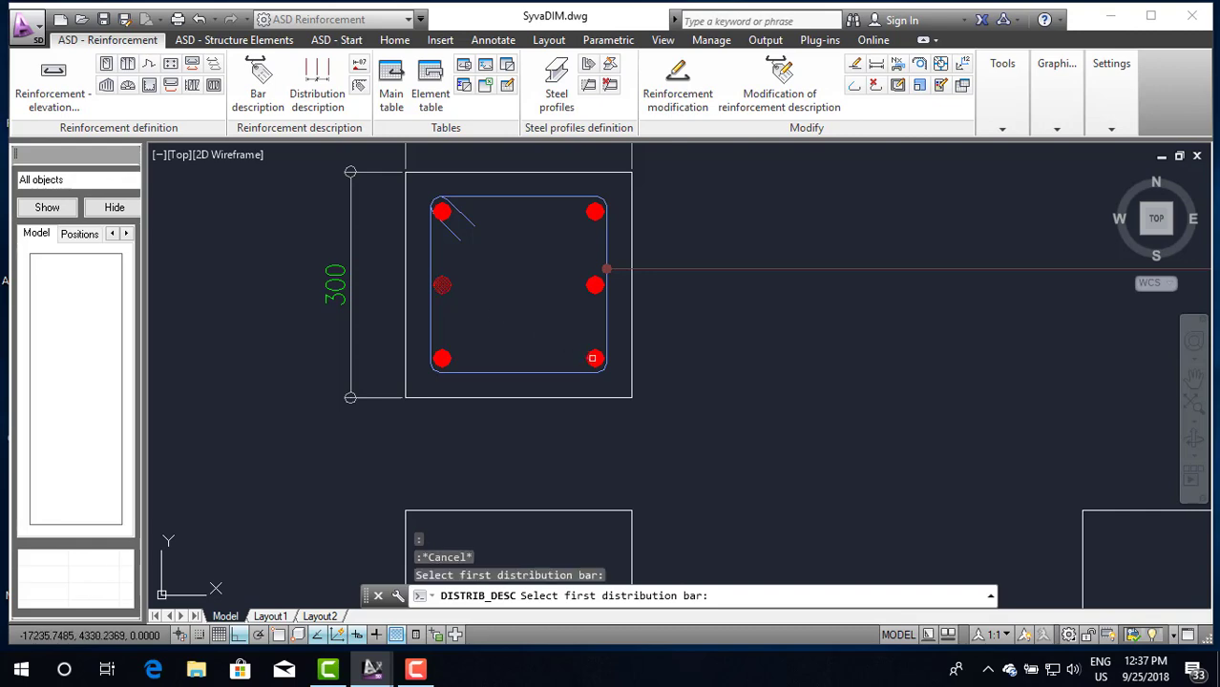
{"action": "left_click", "coordinate": [593, 358]}
{"action": "key", "text": "Return"}
Step: Place the distribution line and a horizontal 06 6DB20@ L=1760 label left of the footing plan
{"action": "scroll", "coordinate": [549, 360], "scroll_direction": "down", "scroll_amount": 1}
{"action": "scroll", "coordinate": [549, 360], "scroll_direction": "down", "scroll_amount": 3}
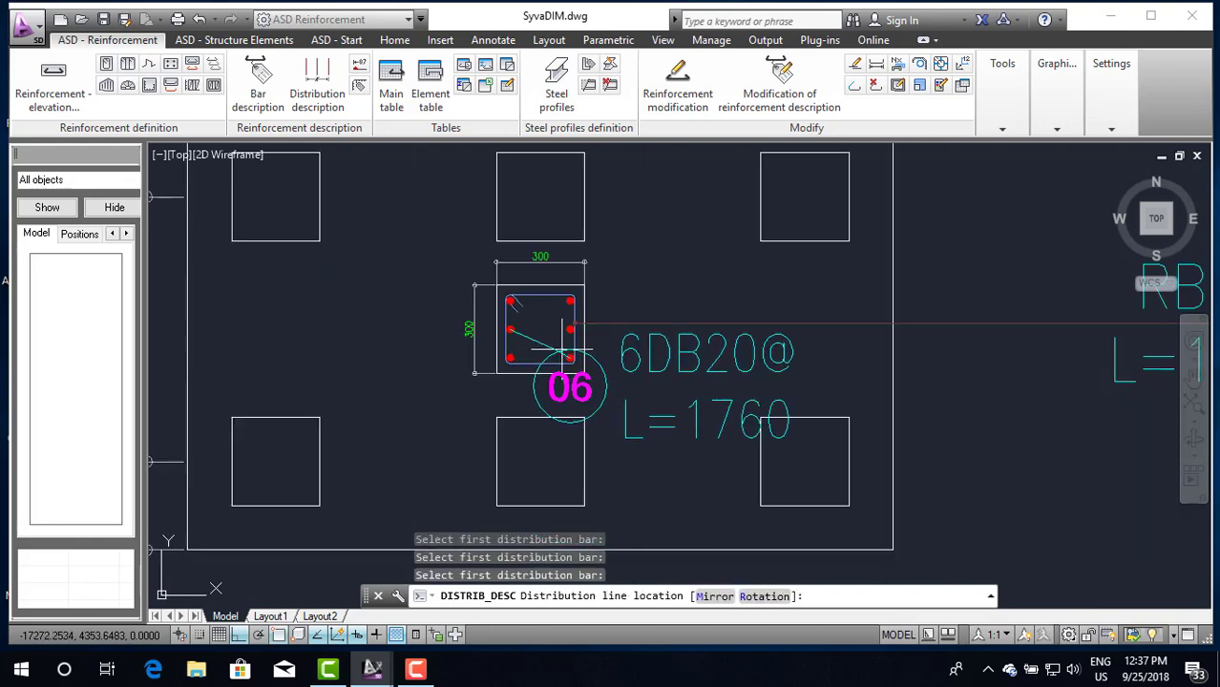
{"action": "scroll", "coordinate": [638, 256], "scroll_direction": "down", "scroll_amount": 4}
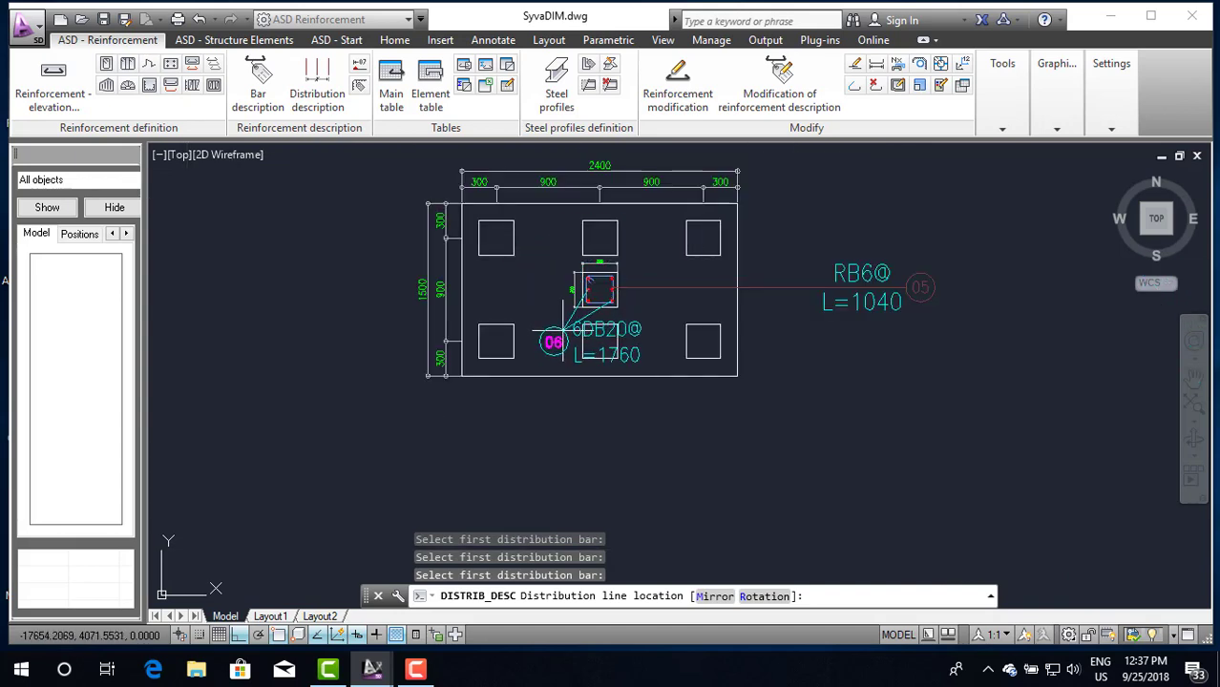
{"action": "left_click", "coordinate": [560, 313]}
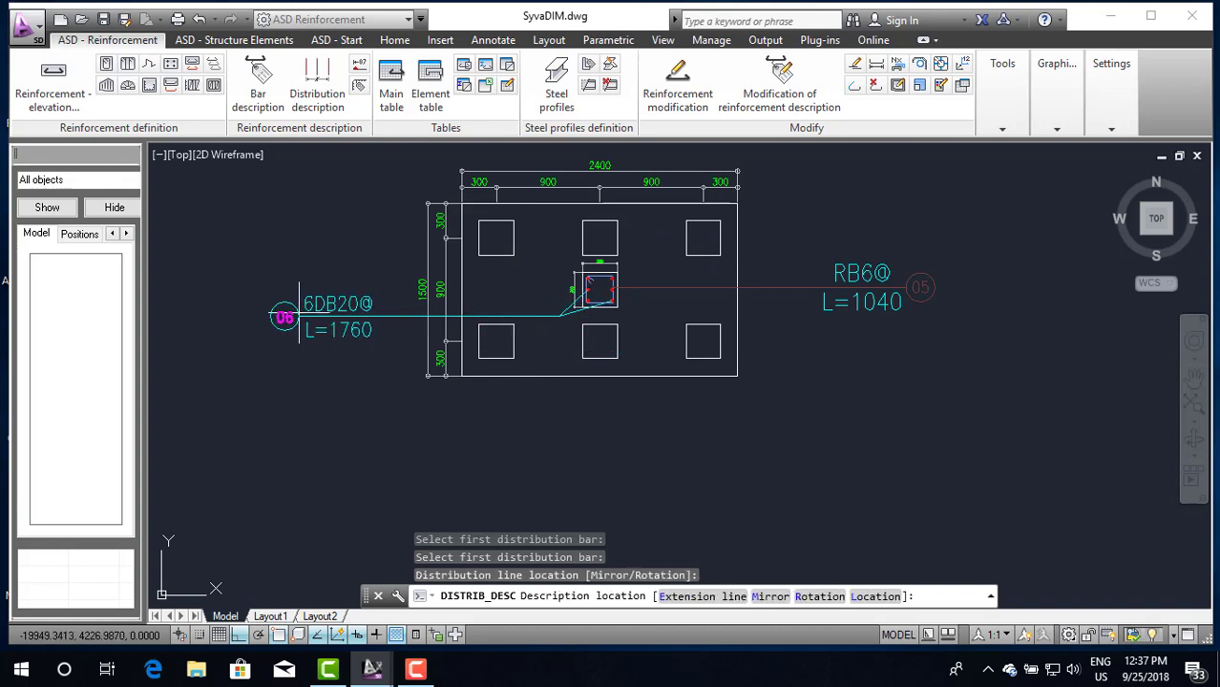
{"action": "key", "text": "r"}
{"action": "key", "text": "Return"}
Step: Place the 06 bar description label to the left of the footing
{"action": "left_click", "coordinate": [284, 317]}
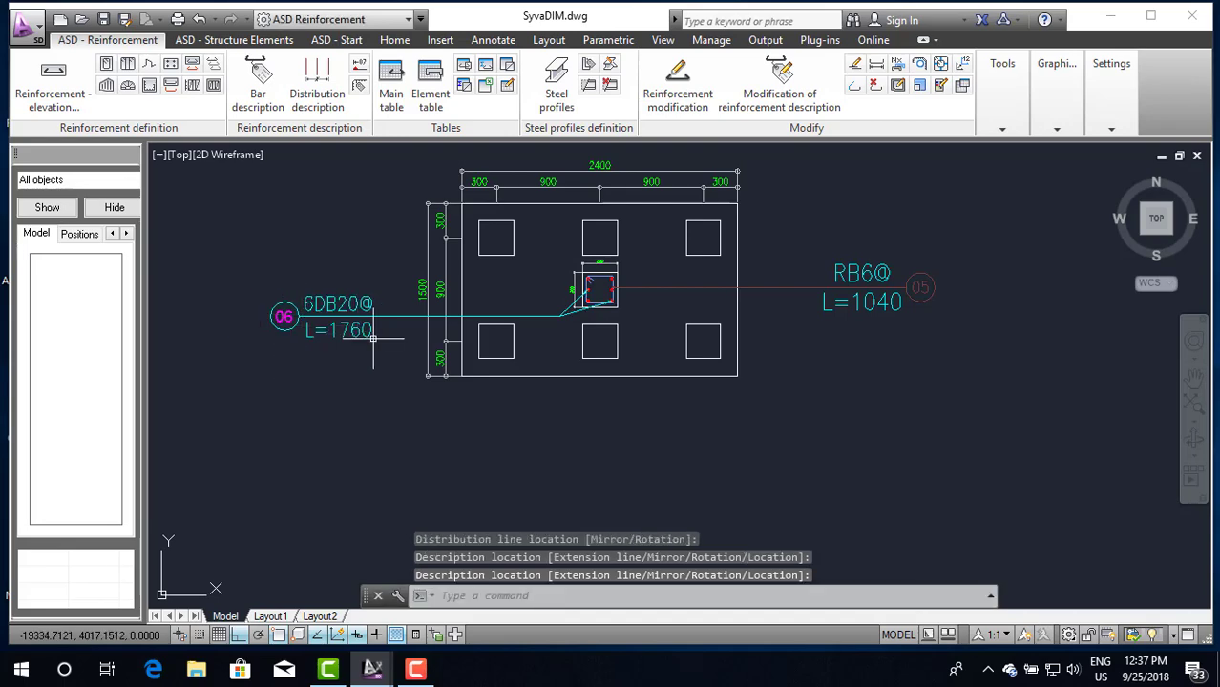
{"action": "scroll", "coordinate": [474, 344], "scroll_direction": "down", "scroll_amount": 3}
{"action": "scroll", "coordinate": [484, 347], "scroll_direction": "up", "scroll_amount": 2}
{"action": "scroll", "coordinate": [564, 277], "scroll_direction": "up", "scroll_amount": 2}
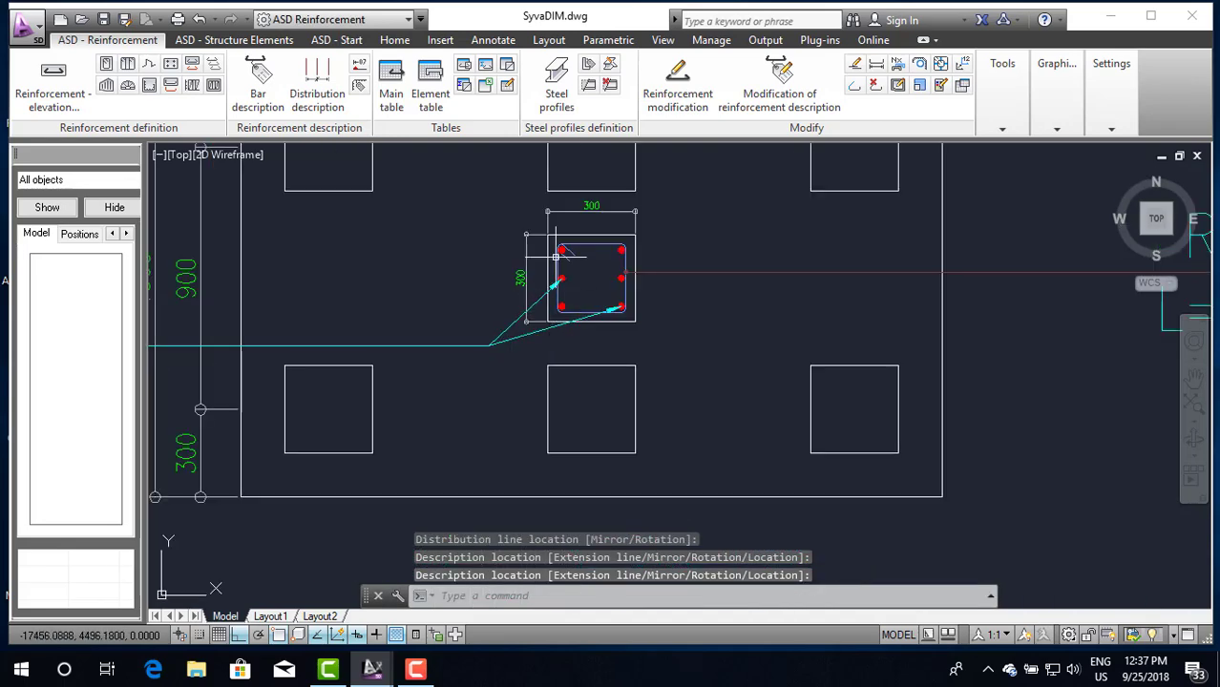
{"action": "scroll", "coordinate": [563, 255], "scroll_direction": "down", "scroll_amount": 1}
{"action": "scroll", "coordinate": [569, 262], "scroll_direction": "down", "scroll_amount": 1}
{"action": "scroll", "coordinate": [558, 284], "scroll_direction": "down", "scroll_amount": 1}
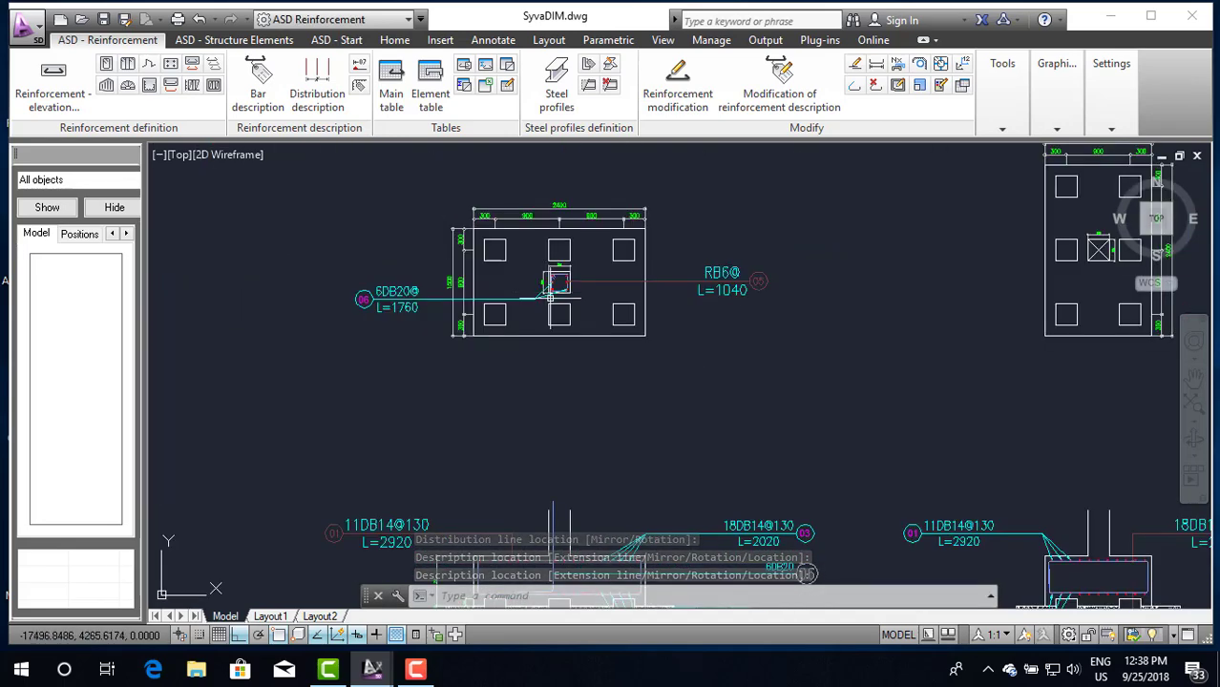
{"action": "scroll", "coordinate": [554, 304], "scroll_direction": "down", "scroll_amount": 1}
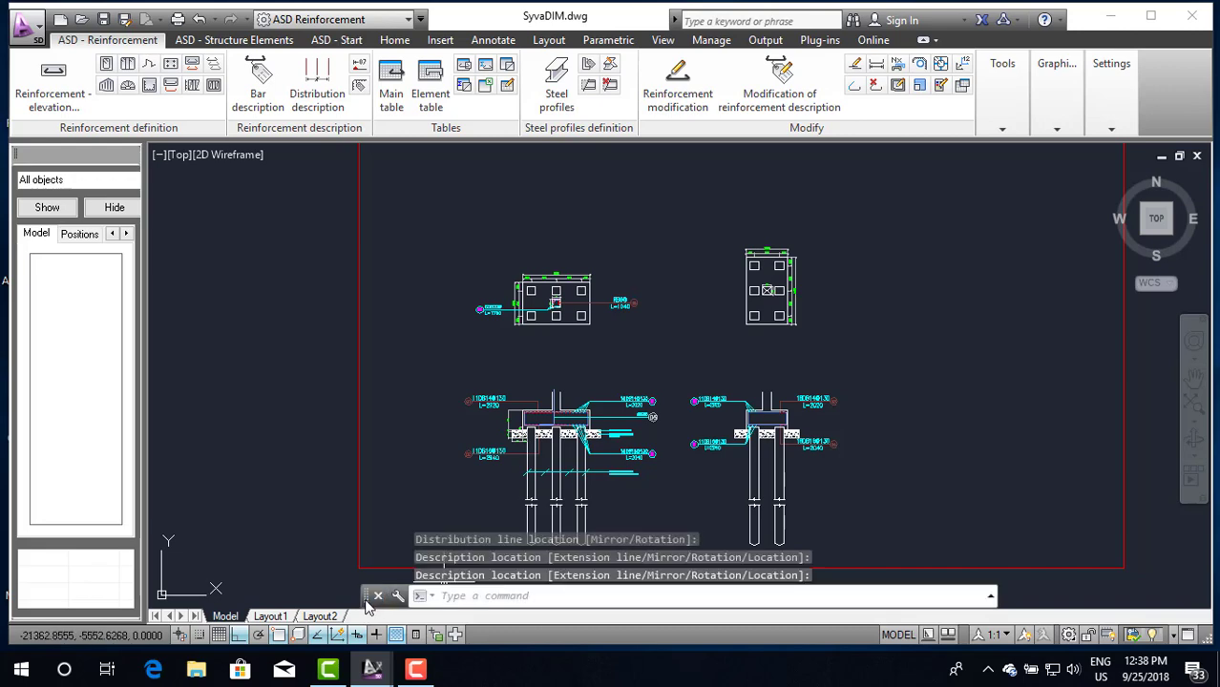
Step: Dock the floating command line along the bottom of the window, zooming around the plan and elevations
{"action": "left_click_drag", "start_coordinate": [369, 606], "coordinate": [461, 563]}
{"action": "scroll", "coordinate": [567, 411], "scroll_direction": "down", "scroll_amount": 3}
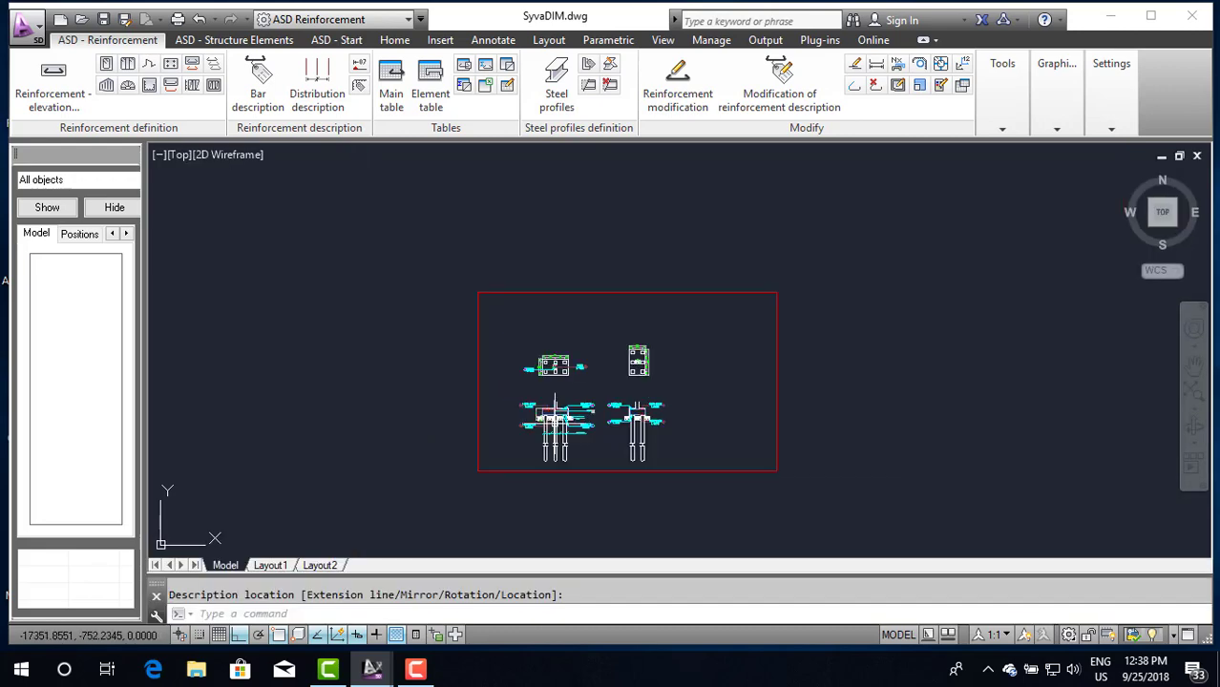
{"action": "scroll", "coordinate": [549, 372], "scroll_direction": "up", "scroll_amount": 3}
{"action": "scroll", "coordinate": [525, 358], "scroll_direction": "up", "scroll_amount": 2}
{"action": "scroll", "coordinate": [487, 382], "scroll_direction": "up", "scroll_amount": 3}
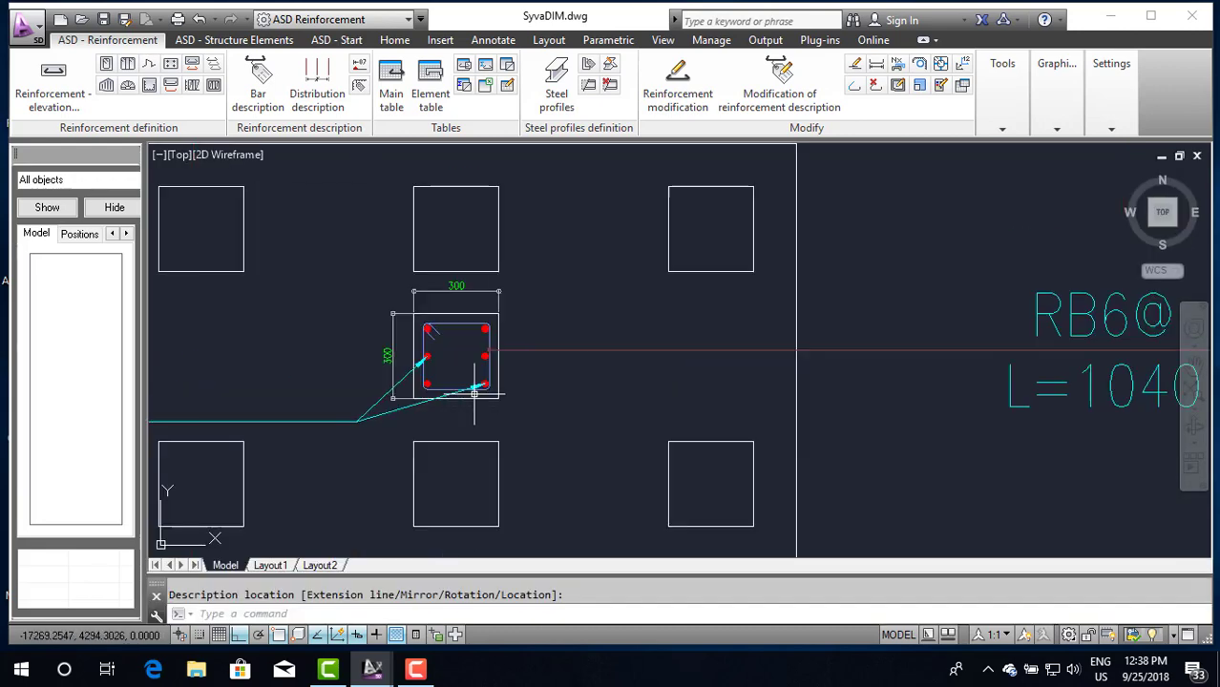
{"action": "scroll", "coordinate": [482, 315], "scroll_direction": "down", "scroll_amount": 4}
{"action": "scroll", "coordinate": [498, 229], "scroll_direction": "down", "scroll_amount": 2}
{"action": "scroll", "coordinate": [504, 401], "scroll_direction": "up", "scroll_amount": 2}
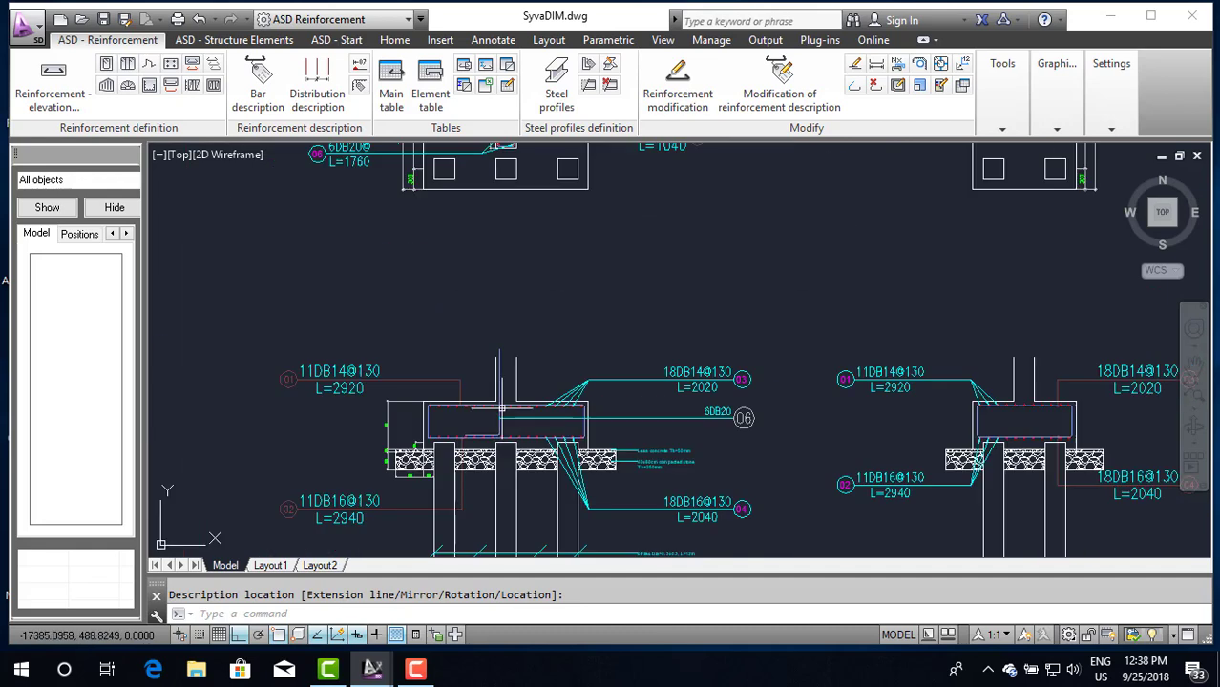
{"action": "scroll", "coordinate": [504, 406], "scroll_direction": "up", "scroll_amount": 3}
{"action": "scroll", "coordinate": [504, 406], "scroll_direction": "down", "scroll_amount": 3}
{"action": "scroll", "coordinate": [512, 331], "scroll_direction": "down", "scroll_amount": 2}
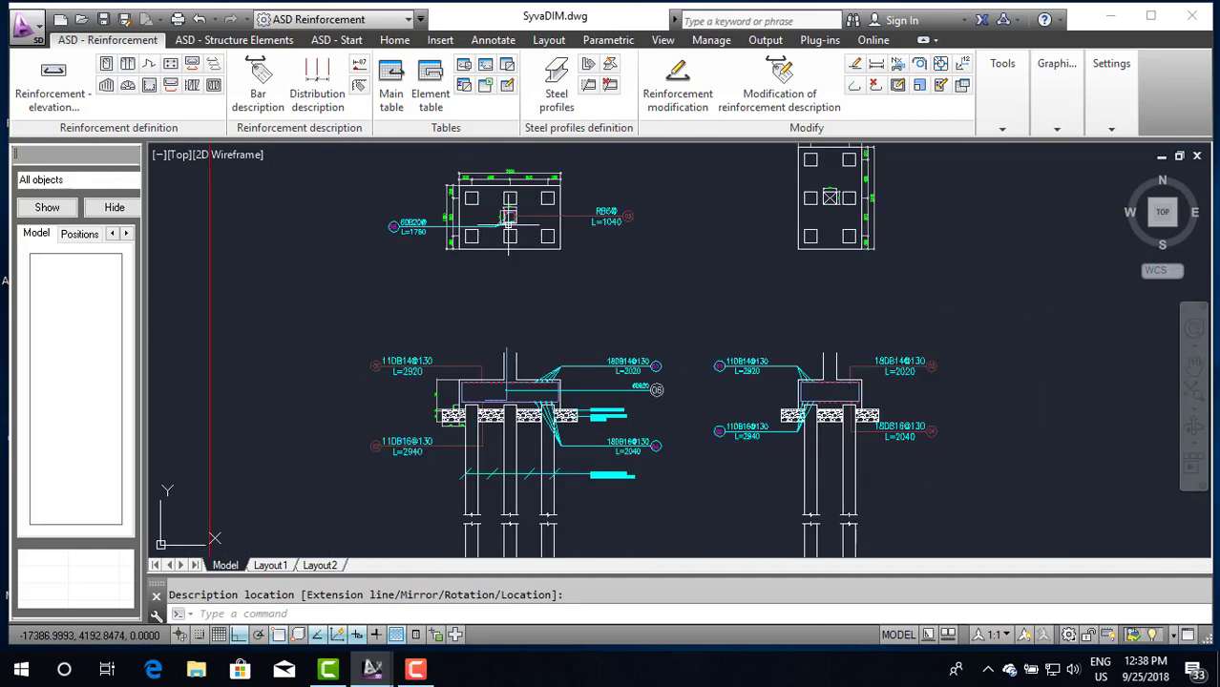
{"action": "scroll", "coordinate": [510, 239], "scroll_direction": "up", "scroll_amount": 4}
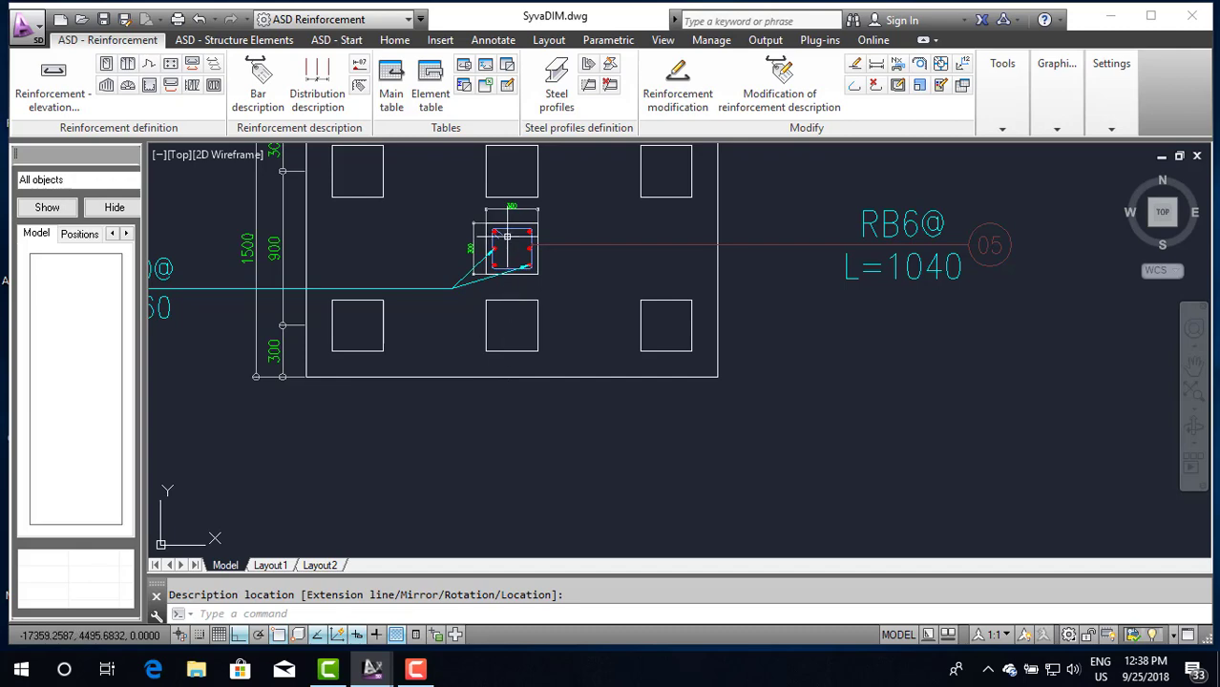
{"action": "scroll", "coordinate": [524, 450], "scroll_direction": "down", "scroll_amount": 2}
{"action": "scroll", "coordinate": [524, 440], "scroll_direction": "down", "scroll_amount": 1}
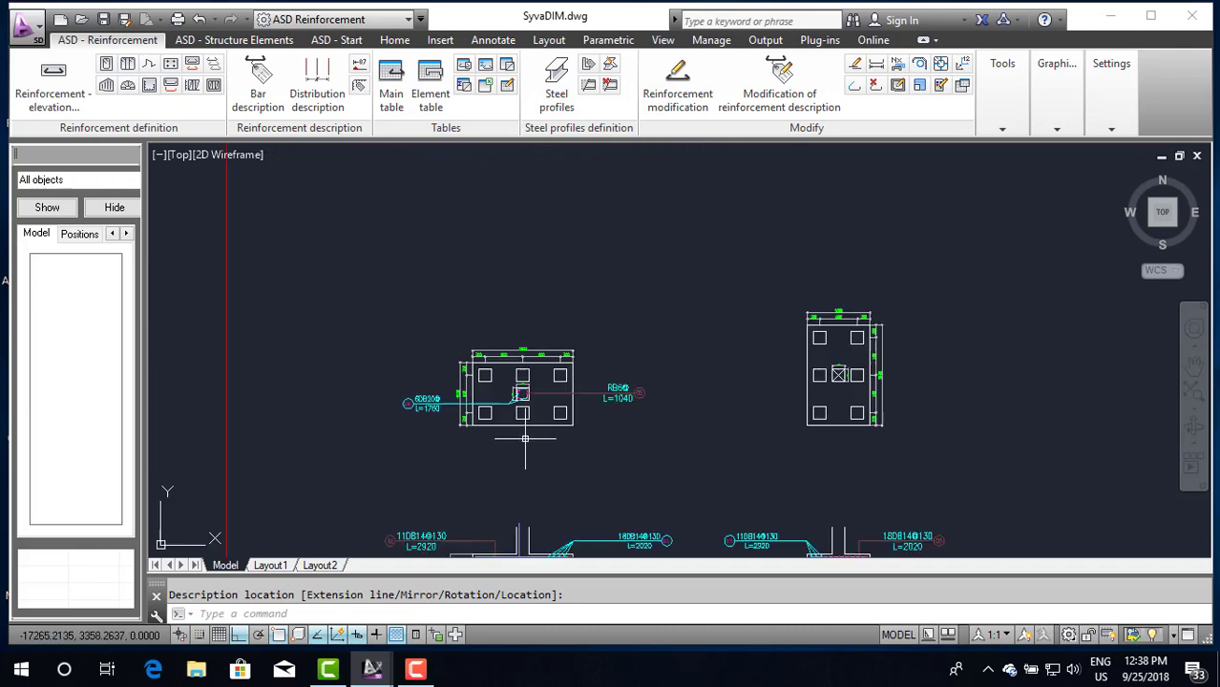
{"action": "scroll", "coordinate": [525, 468], "scroll_direction": "up", "scroll_amount": 2}
{"action": "scroll", "coordinate": [524, 504], "scroll_direction": "up", "scroll_amount": 2}
{"action": "scroll", "coordinate": [524, 504], "scroll_direction": "down", "scroll_amount": 2}
{"action": "scroll", "coordinate": [524, 504], "scroll_direction": "up", "scroll_amount": 2}
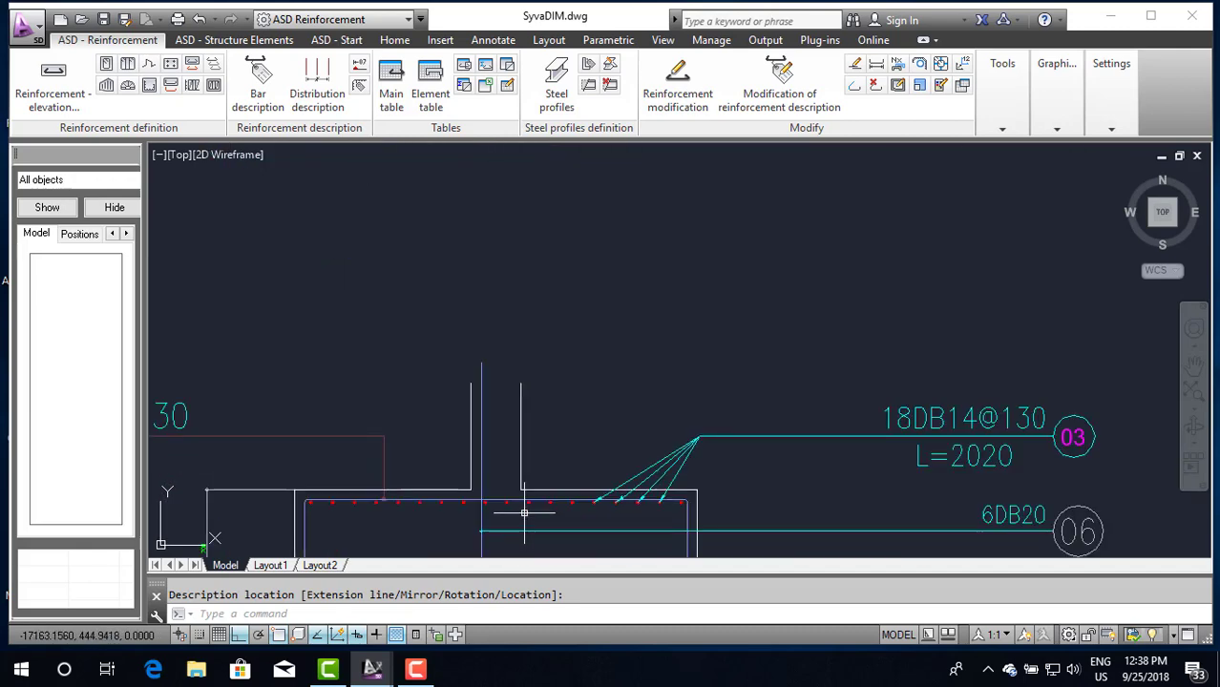
{"action": "scroll", "coordinate": [516, 454], "scroll_direction": "down", "scroll_amount": 1}
{"action": "scroll", "coordinate": [499, 494], "scroll_direction": "up", "scroll_amount": 3}
{"action": "type", "text": "m"}
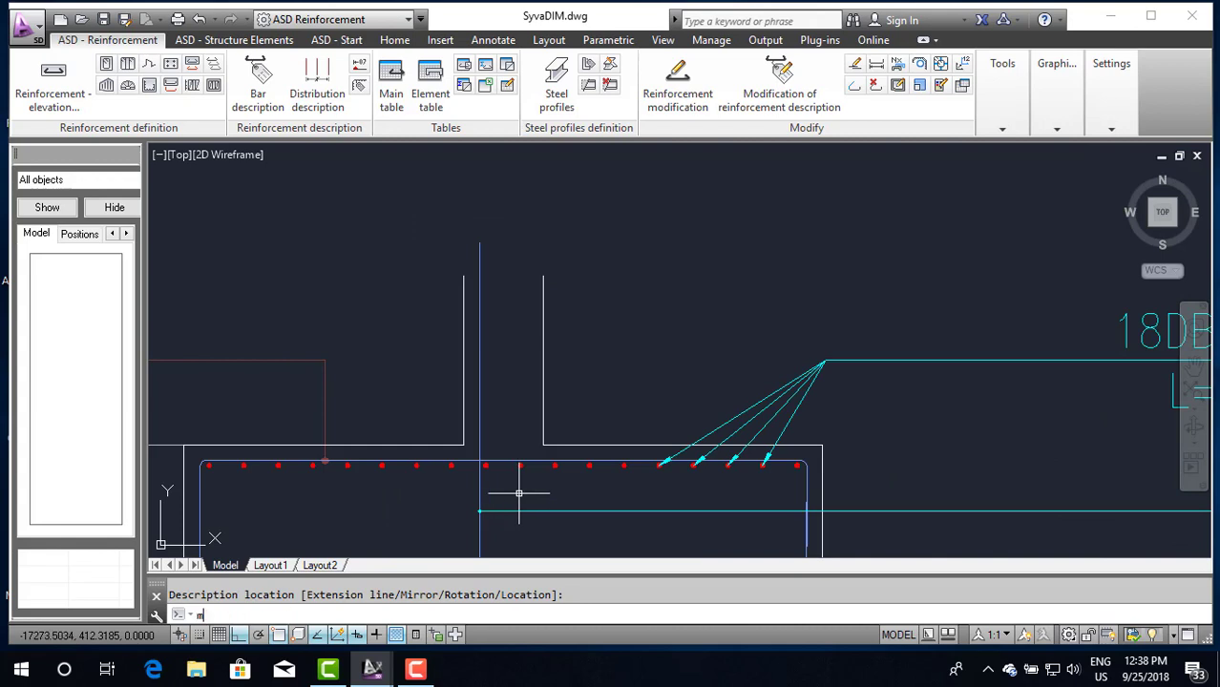
Step: Start MIRROR and select the vertical reinforcement line in the footing section
{"action": "type", "text": "i"}
{"action": "key", "text": "Return"}
{"action": "left_click", "coordinate": [479, 384]}
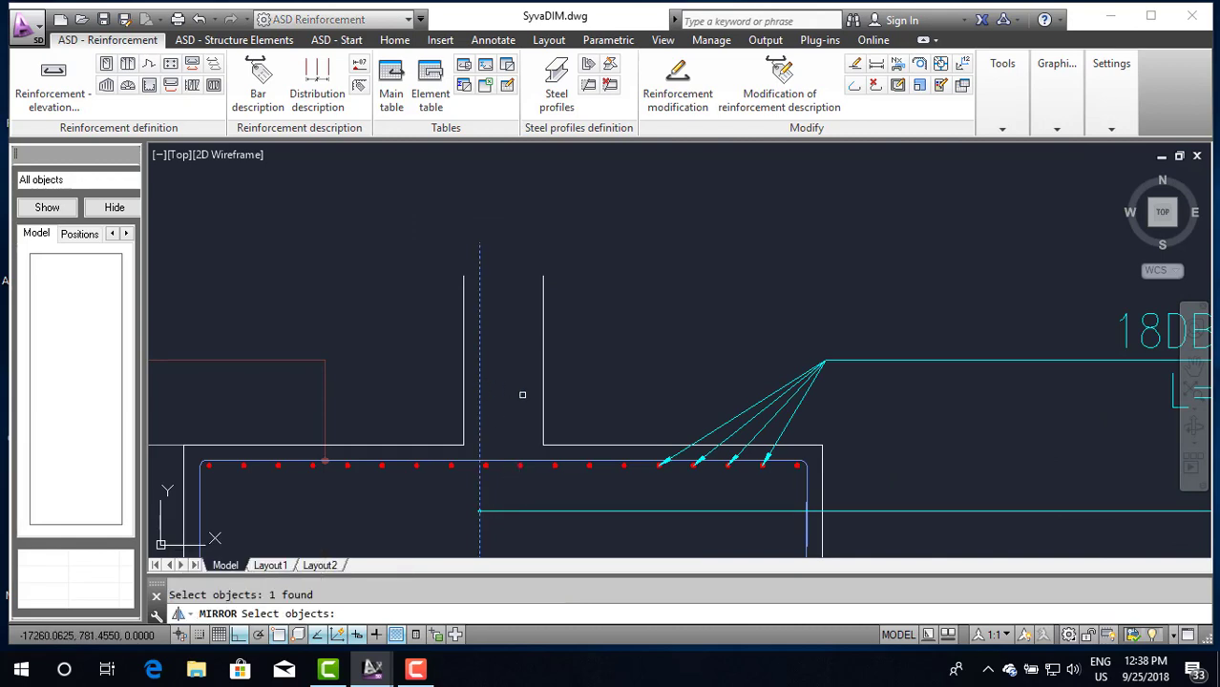
{"action": "key", "text": "Return"}
{"action": "scroll", "coordinate": [512, 382], "scroll_direction": "down", "scroll_amount": 2}
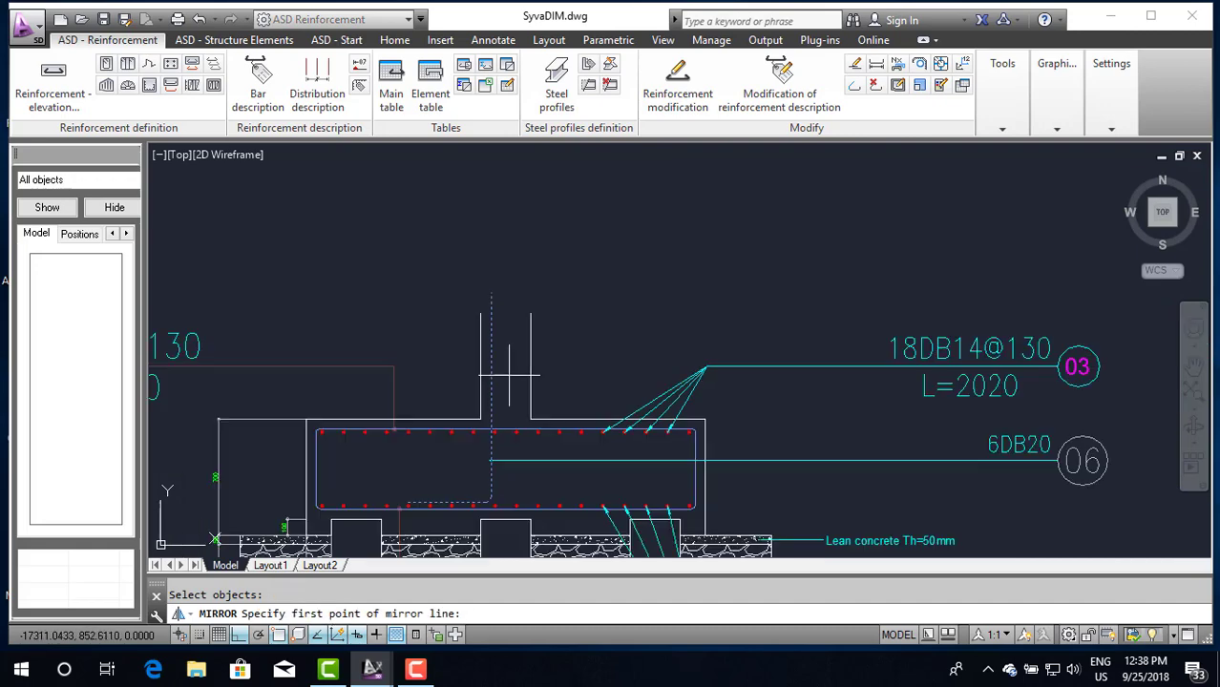
{"action": "scroll", "coordinate": [496, 448], "scroll_direction": "up", "scroll_amount": 1}
{"action": "scroll", "coordinate": [516, 458], "scroll_direction": "up", "scroll_amount": 1}
Step: Define the vertical mirror line with two points in the footing section
{"action": "left_click", "coordinate": [533, 463]}
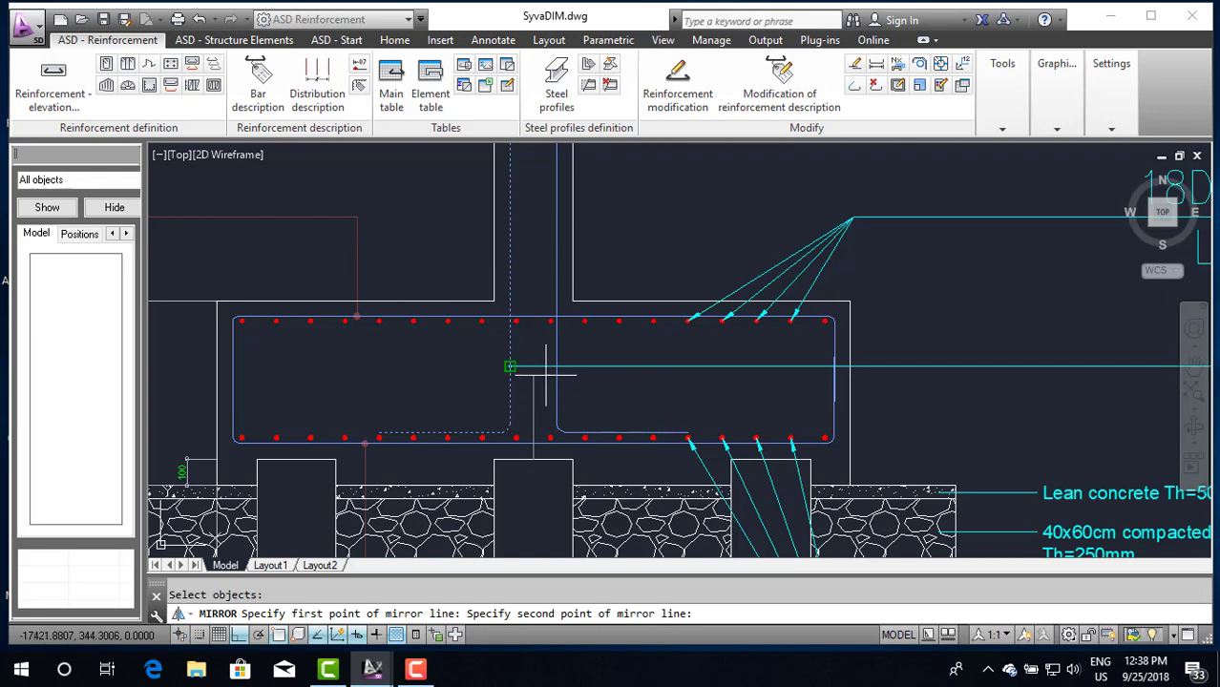
{"action": "left_click", "coordinate": [536, 409]}
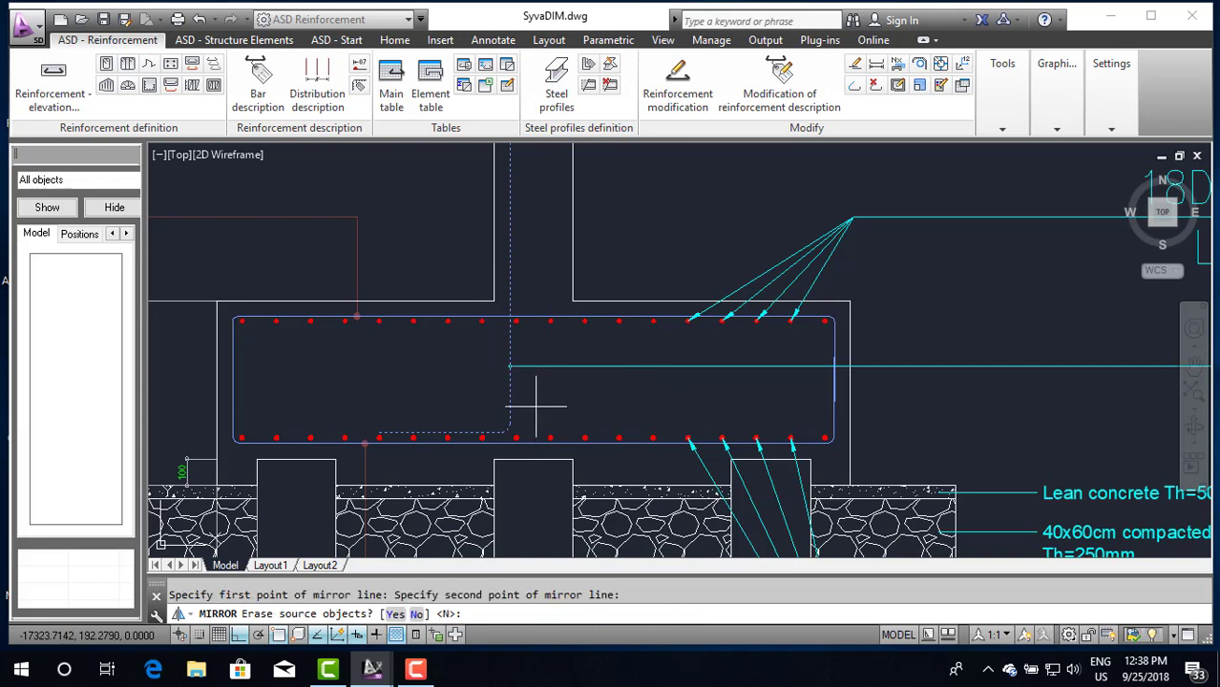
{"action": "scroll", "coordinate": [545, 401], "scroll_direction": "down", "scroll_amount": 4}
{"action": "scroll", "coordinate": [546, 395], "scroll_direction": "up", "scroll_amount": 2}
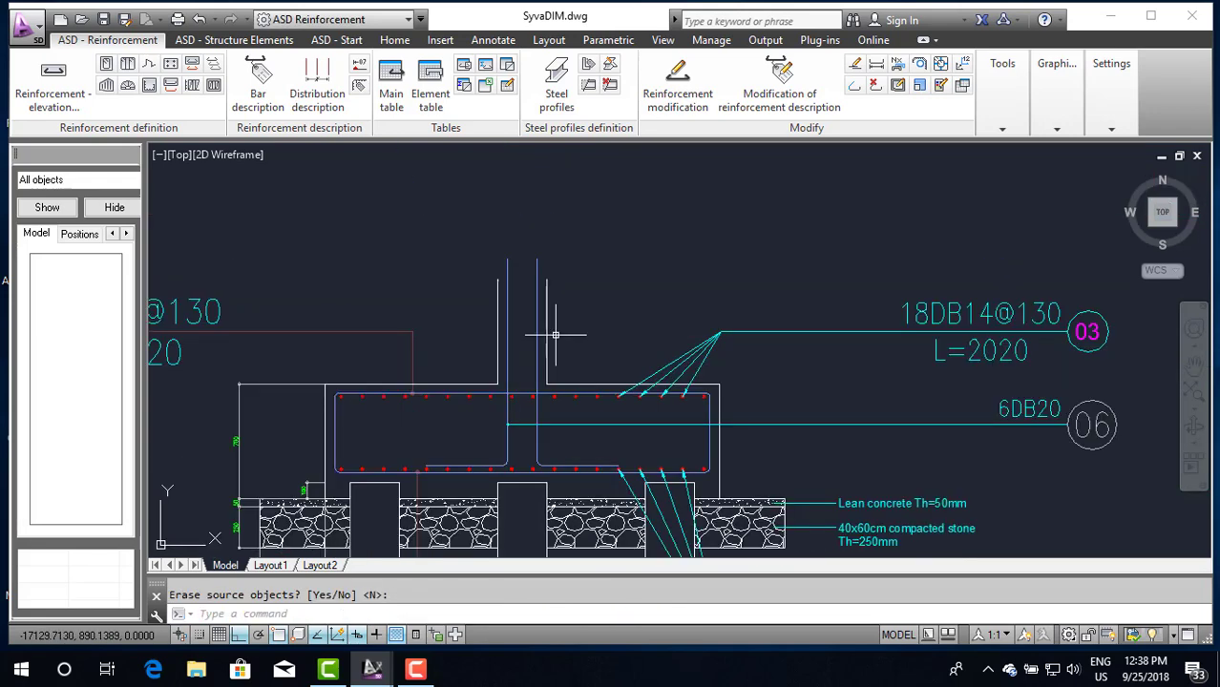
{"action": "scroll", "coordinate": [531, 324], "scroll_direction": "down", "scroll_amount": 2}
{"action": "scroll", "coordinate": [530, 322], "scroll_direction": "up", "scroll_amount": 2}
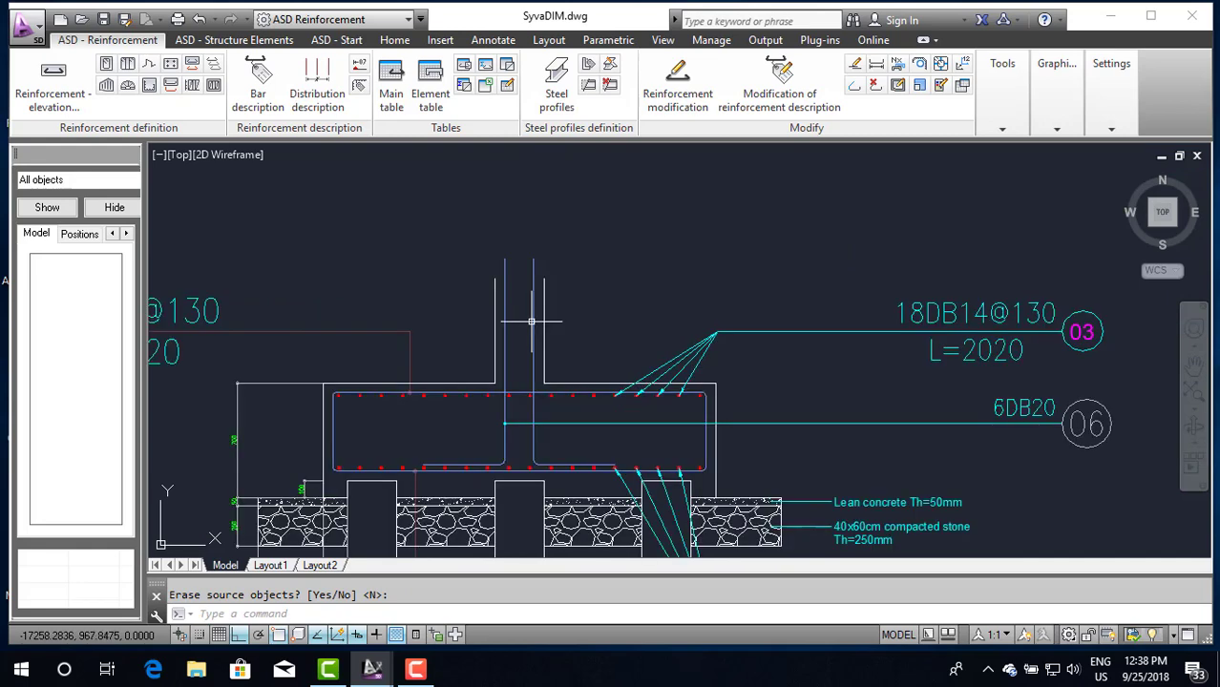
{"action": "scroll", "coordinate": [531, 322], "scroll_direction": "down", "scroll_amount": 2}
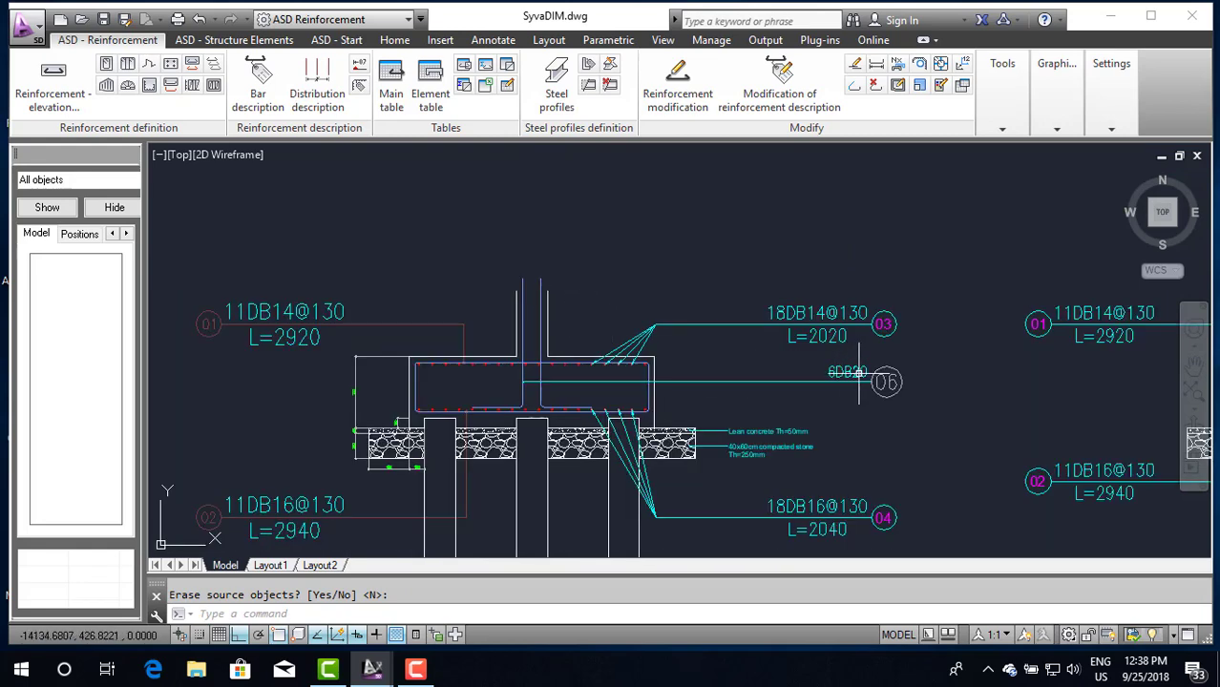
{"action": "scroll", "coordinate": [832, 372], "scroll_direction": "down", "scroll_amount": 3}
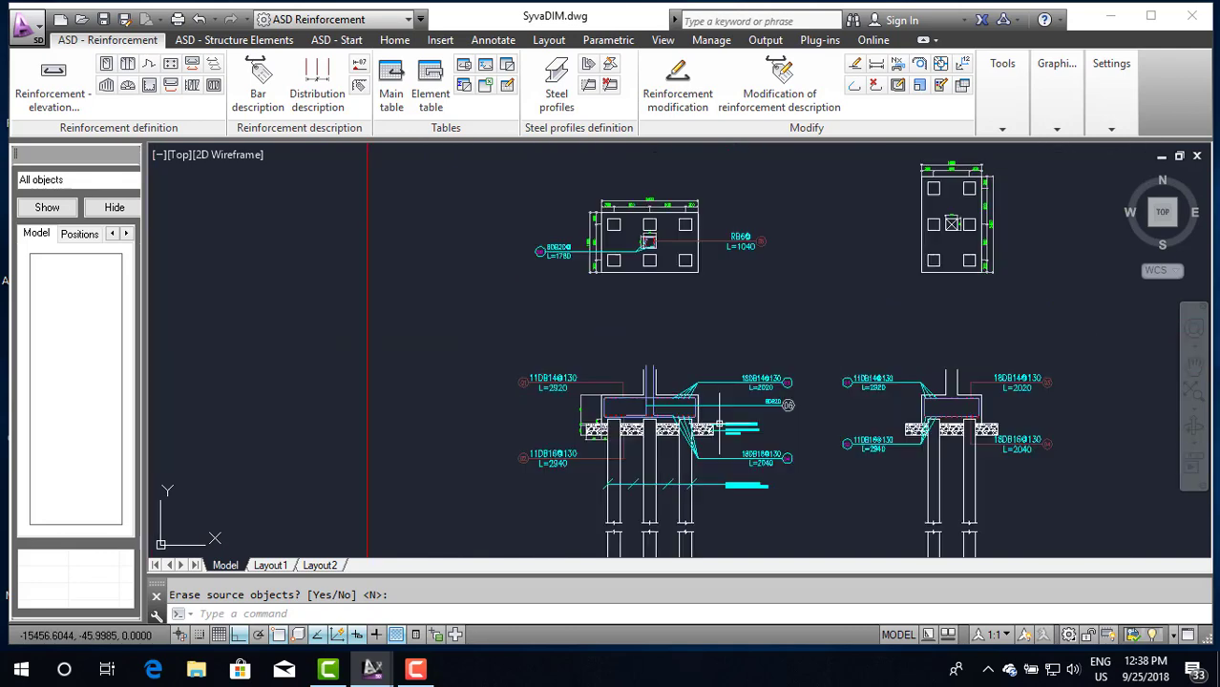
{"action": "scroll", "coordinate": [832, 372], "scroll_direction": "down", "scroll_amount": 2}
{"action": "scroll", "coordinate": [572, 324], "scroll_direction": "up", "scroll_amount": 3}
{"action": "scroll", "coordinate": [572, 324], "scroll_direction": "up", "scroll_amount": 2}
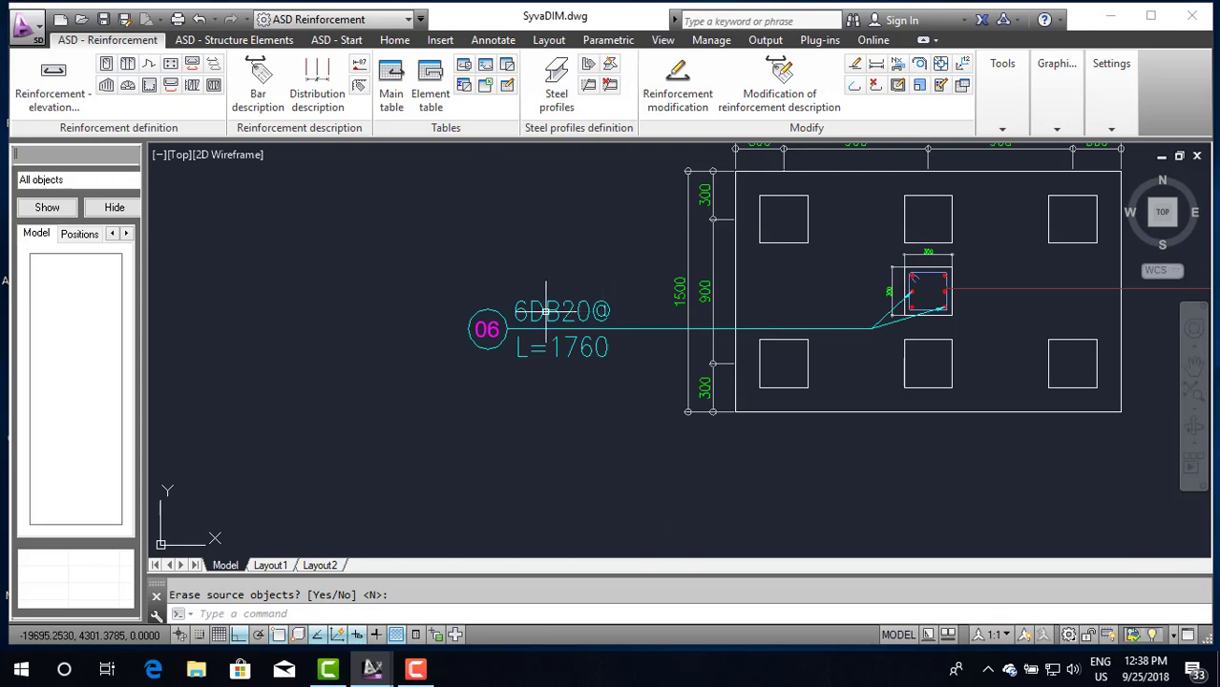
{"action": "scroll", "coordinate": [530, 311], "scroll_direction": "down", "scroll_amount": 2}
{"action": "scroll", "coordinate": [530, 311], "scroll_direction": "down", "scroll_amount": 1}
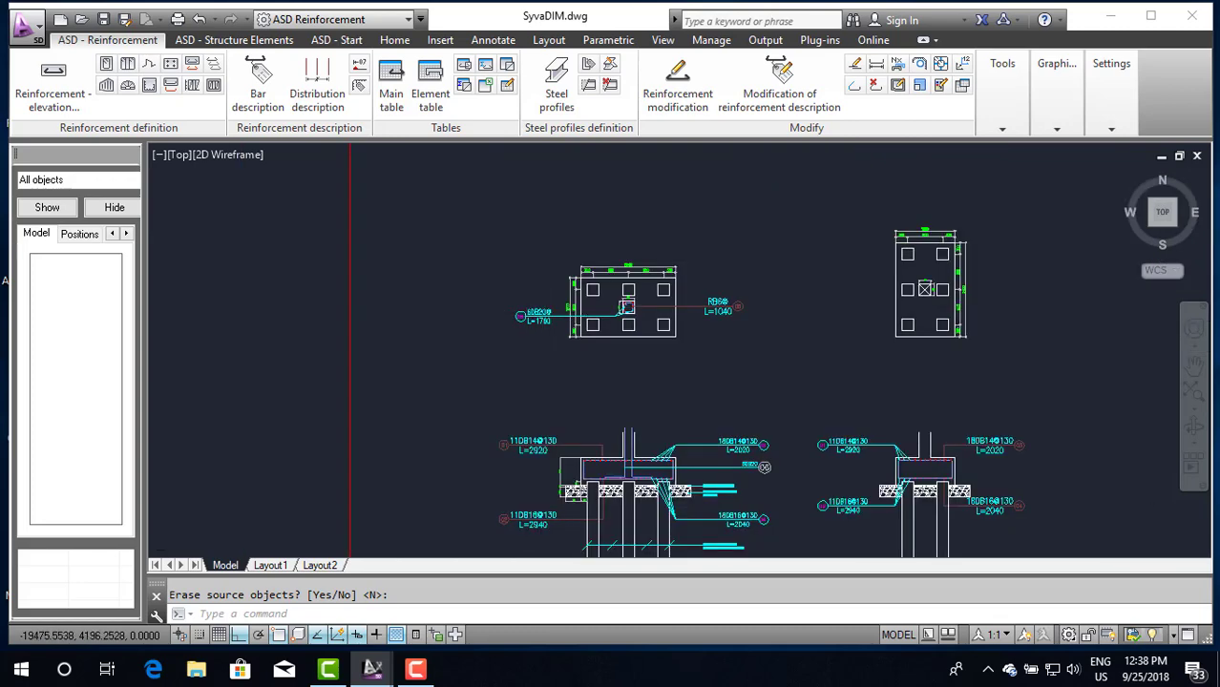
{"action": "scroll", "coordinate": [530, 311], "scroll_direction": "up", "scroll_amount": 3}
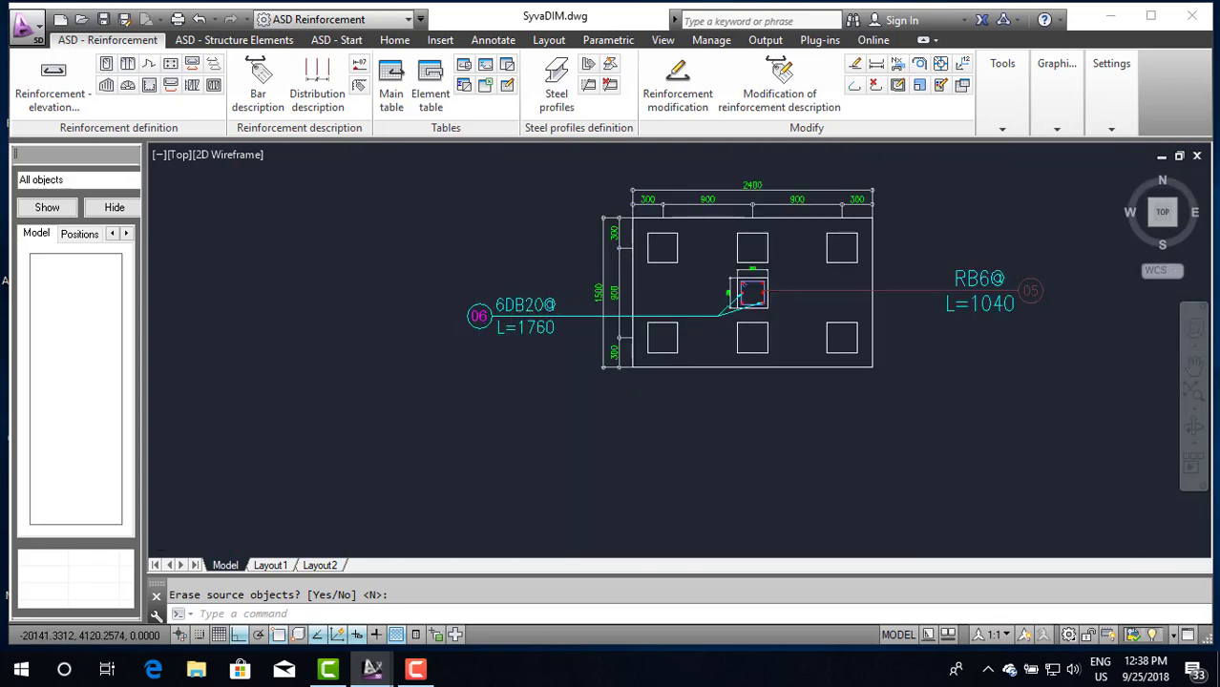
{"action": "scroll", "coordinate": [473, 320], "scroll_direction": "down", "scroll_amount": 4}
{"action": "scroll", "coordinate": [688, 306], "scroll_direction": "up", "scroll_amount": 4}
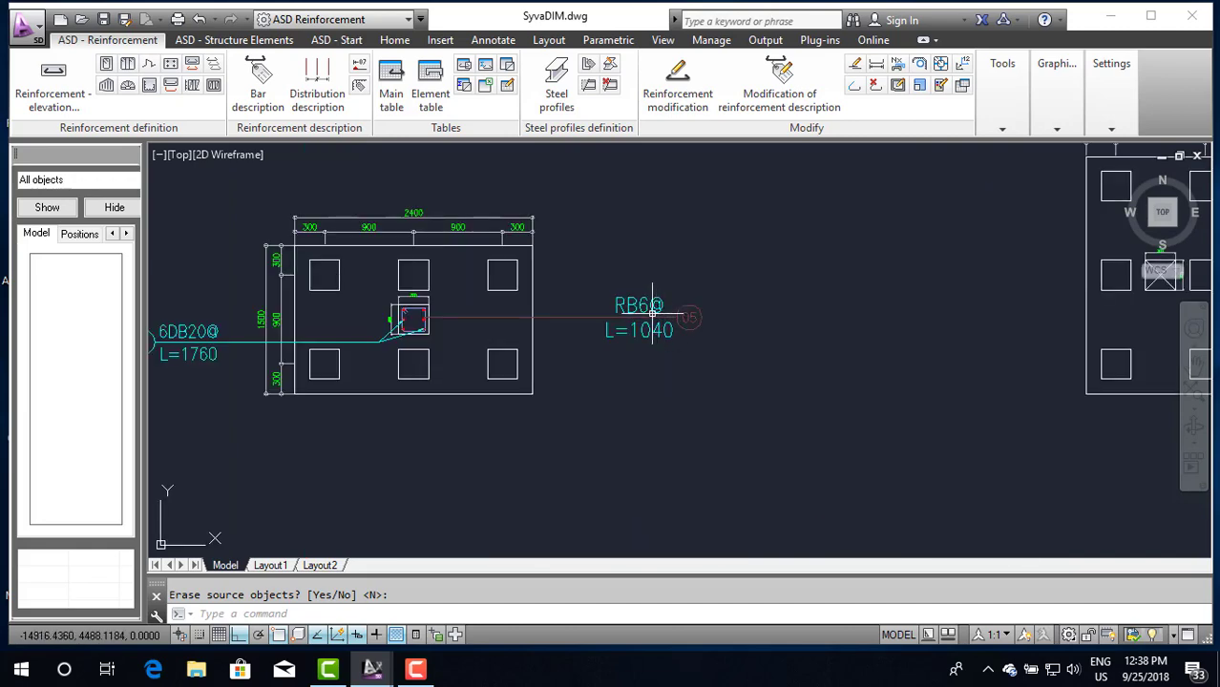
{"action": "scroll", "coordinate": [652, 311], "scroll_direction": "up", "scroll_amount": 2}
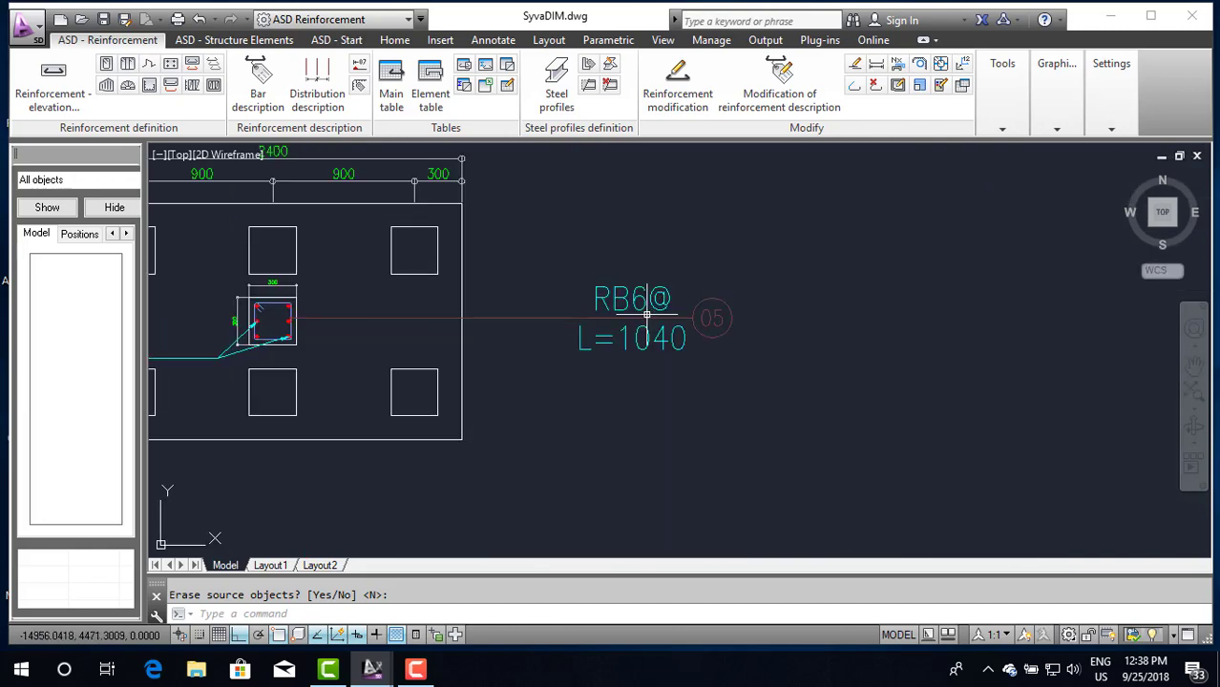
{"action": "scroll", "coordinate": [648, 313], "scroll_direction": "down", "scroll_amount": 4}
{"action": "scroll", "coordinate": [378, 323], "scroll_direction": "up", "scroll_amount": 4}
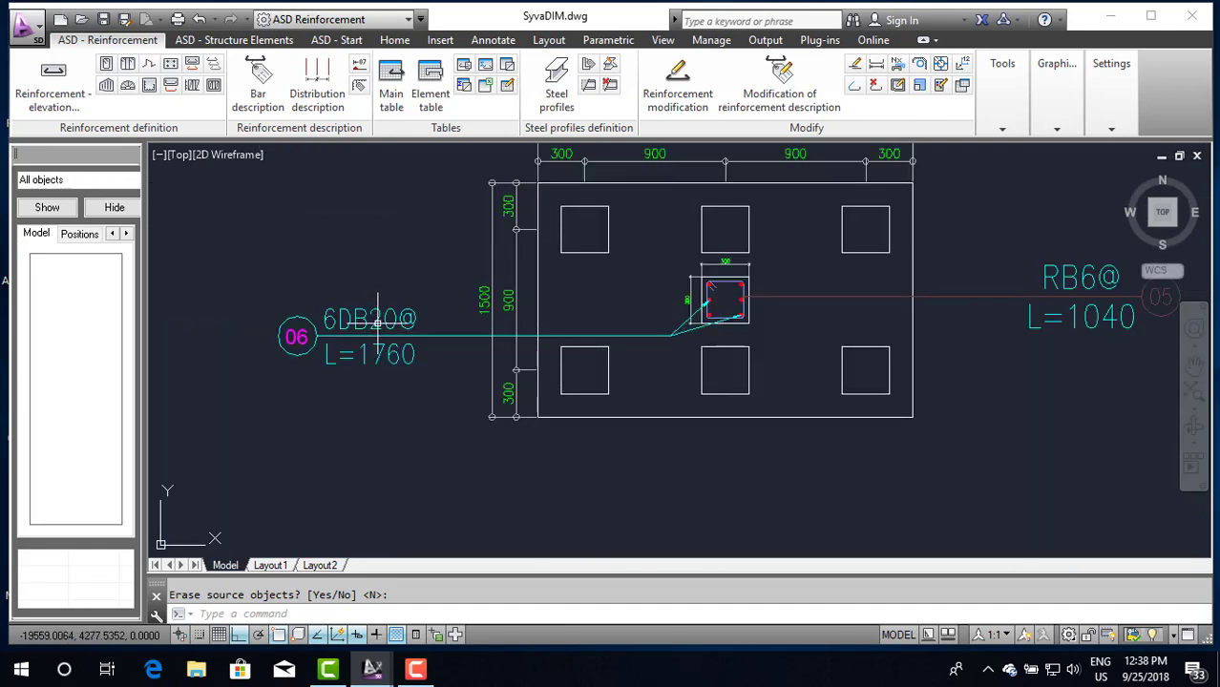
Step: Keep the source objects, then remove %spa so the plan label reads 6DB20, L=1760
{"action": "key", "text": "Return"}
{"action": "left_click", "coordinate": [408, 336]}
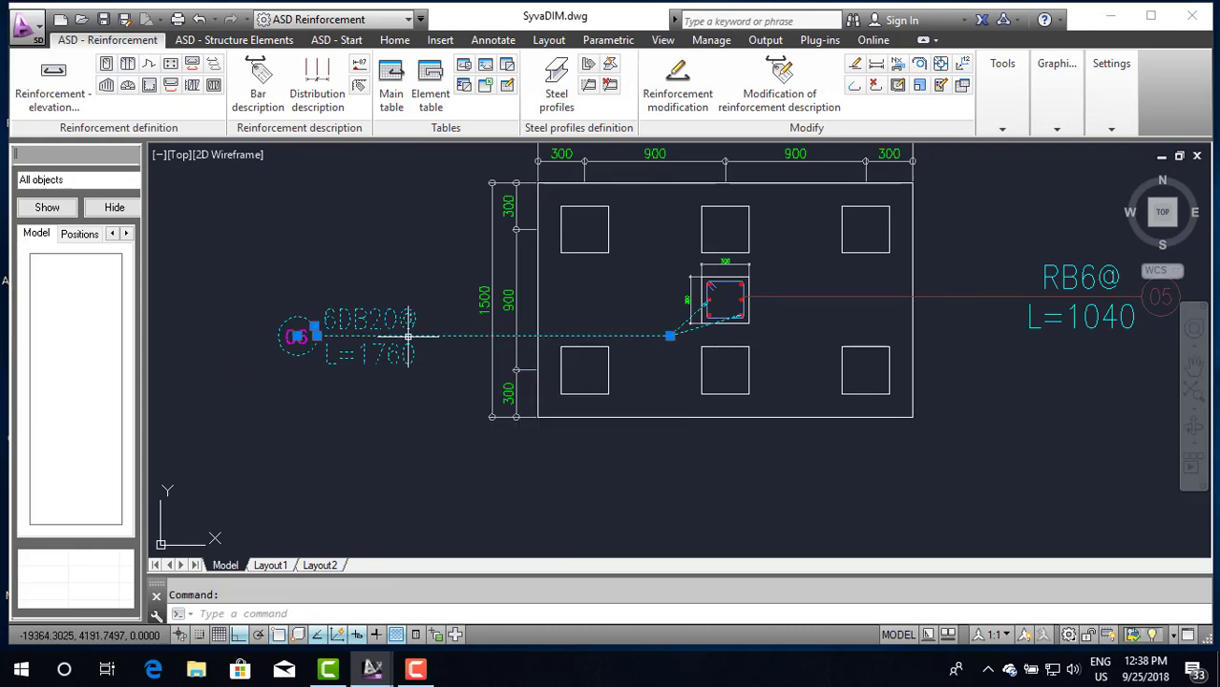
{"action": "right_click", "coordinate": [406, 336]}
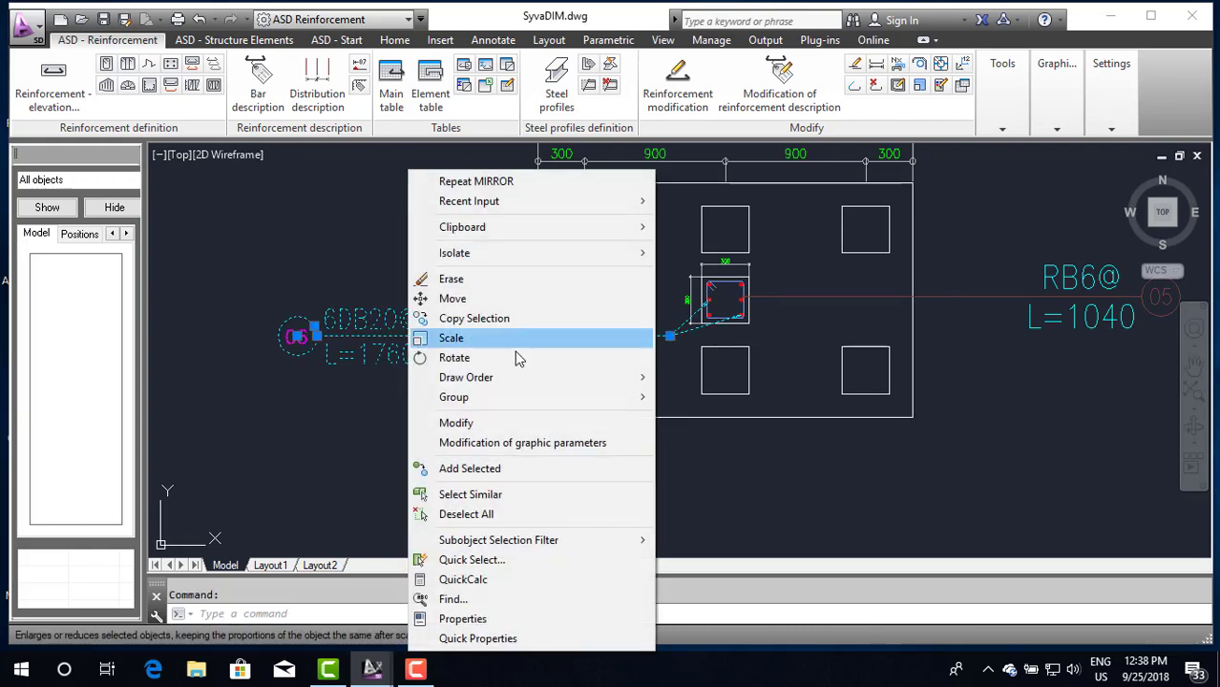
{"action": "left_click", "coordinate": [465, 424]}
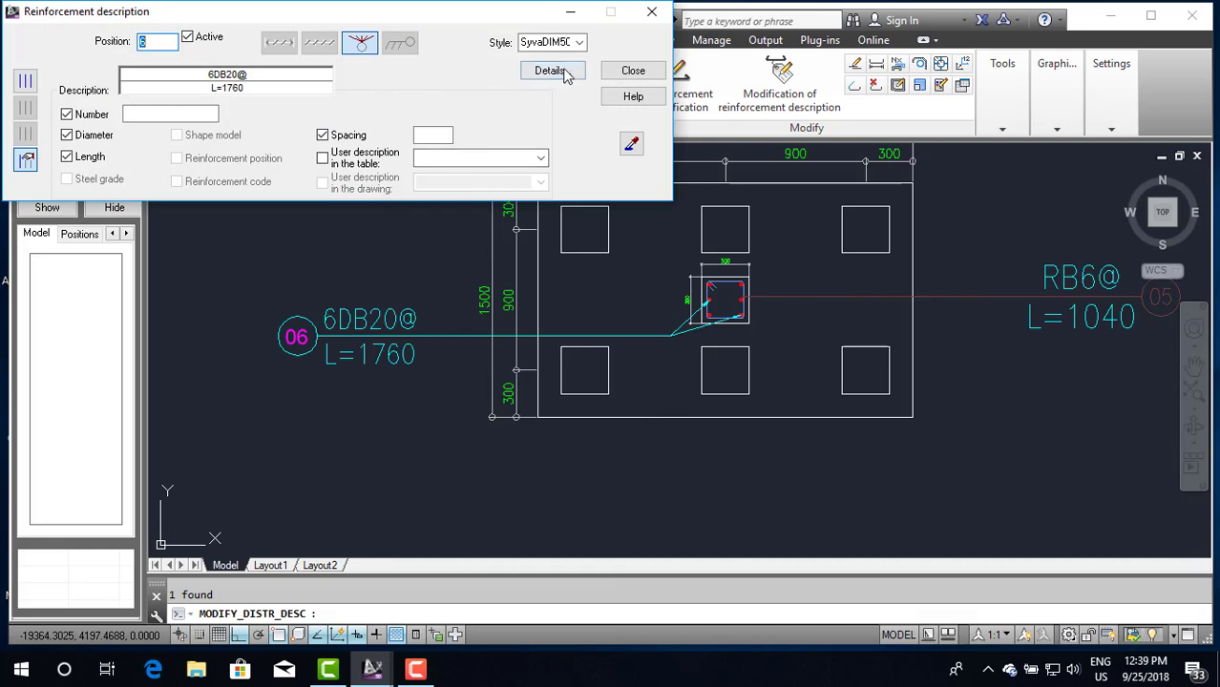
{"action": "left_click", "coordinate": [563, 75]}
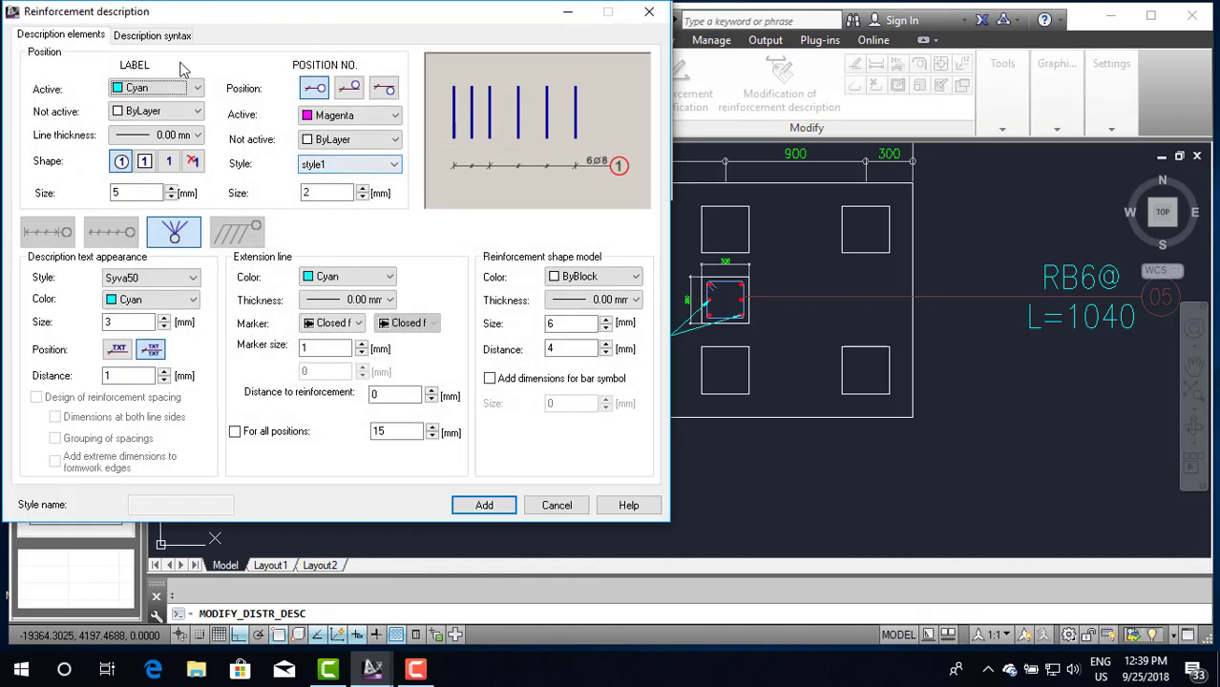
{"action": "left_click", "coordinate": [158, 36]}
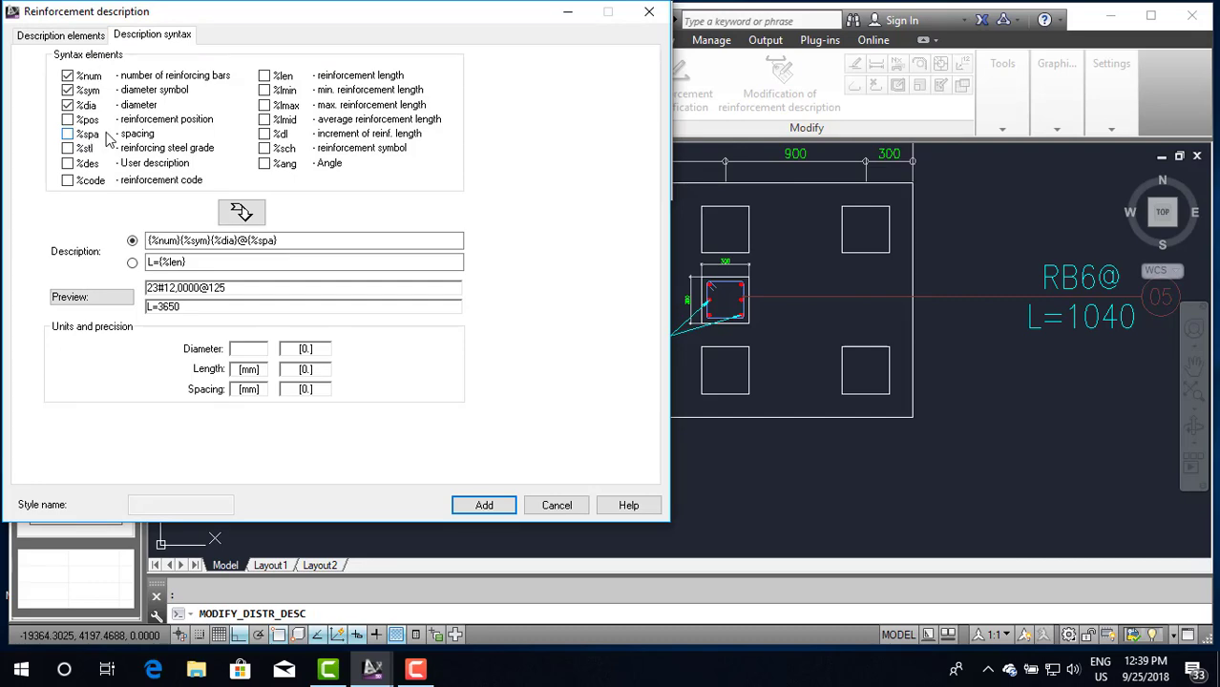
{"action": "left_click", "coordinate": [485, 506]}
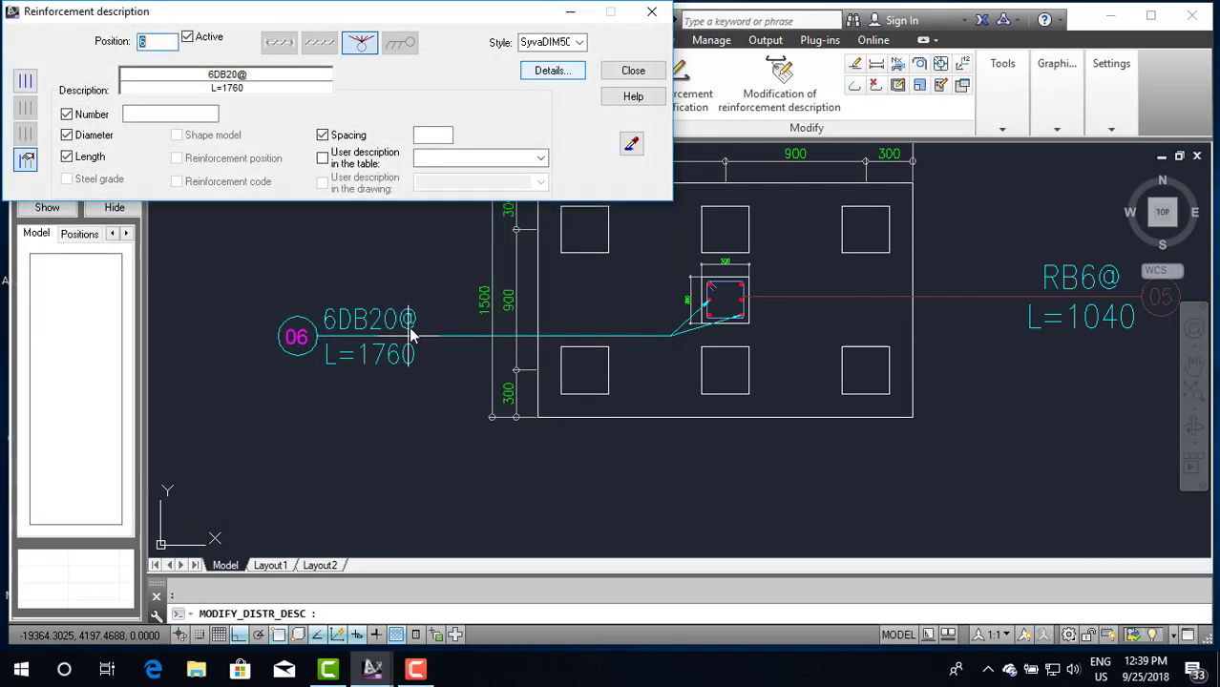
{"action": "left_click", "coordinate": [552, 74]}
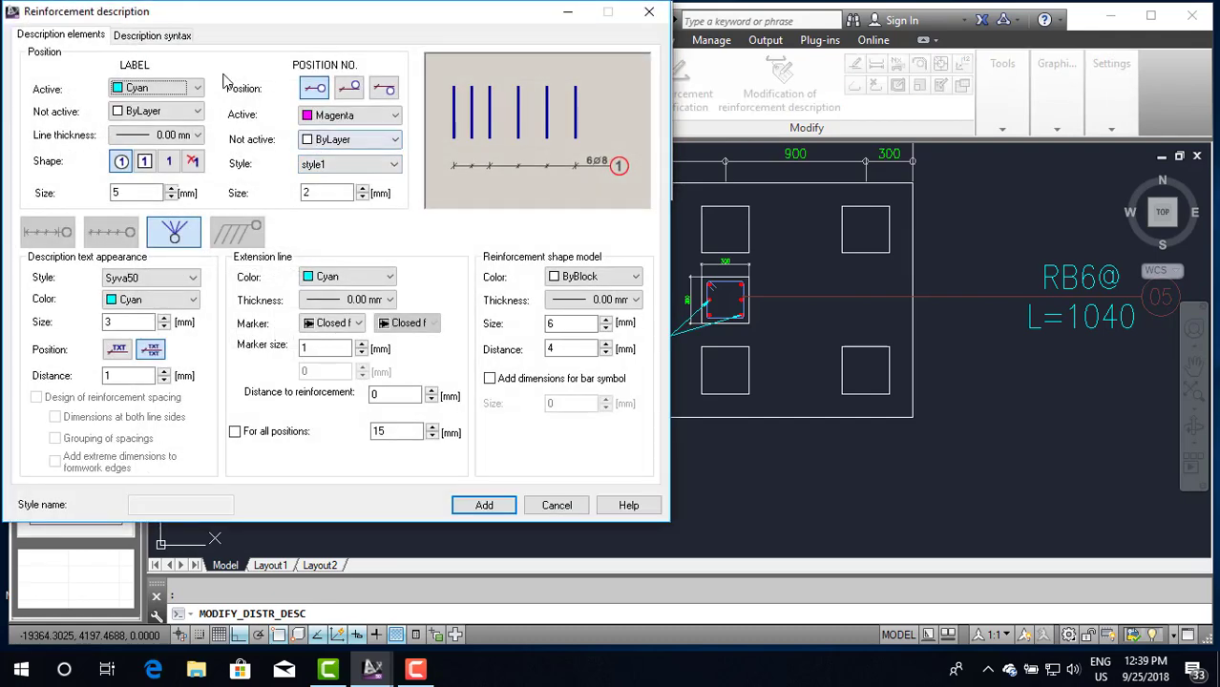
{"action": "left_click", "coordinate": [163, 38]}
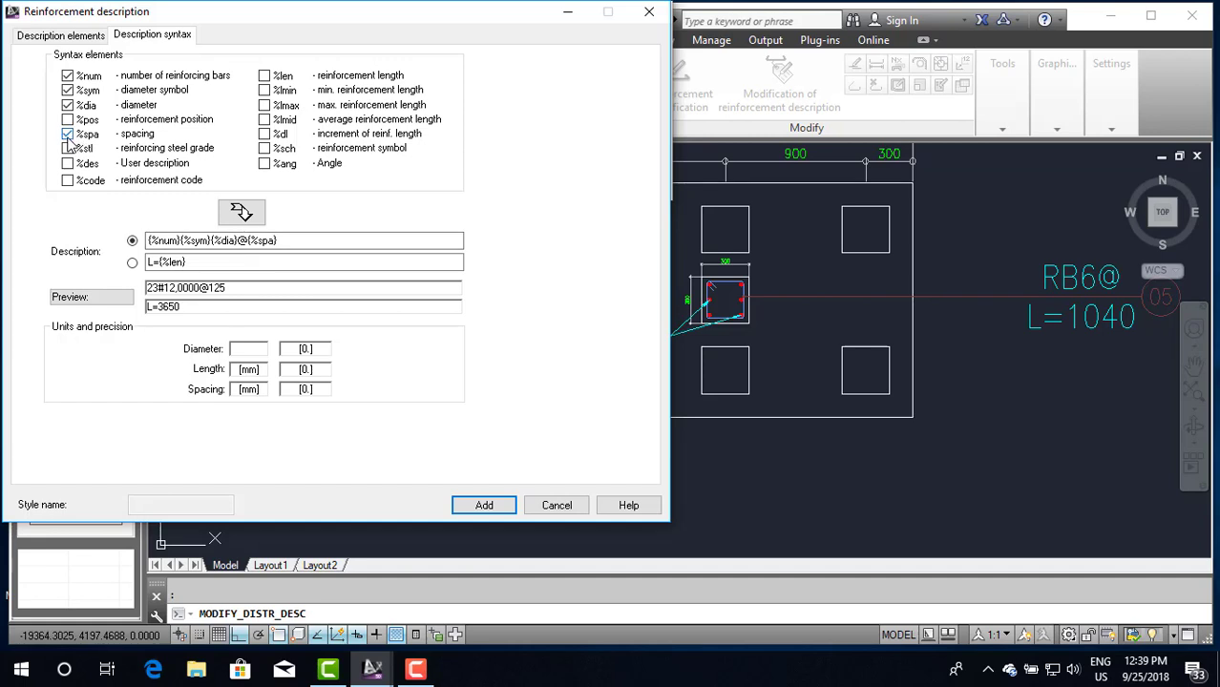
{"action": "left_click", "coordinate": [240, 211]}
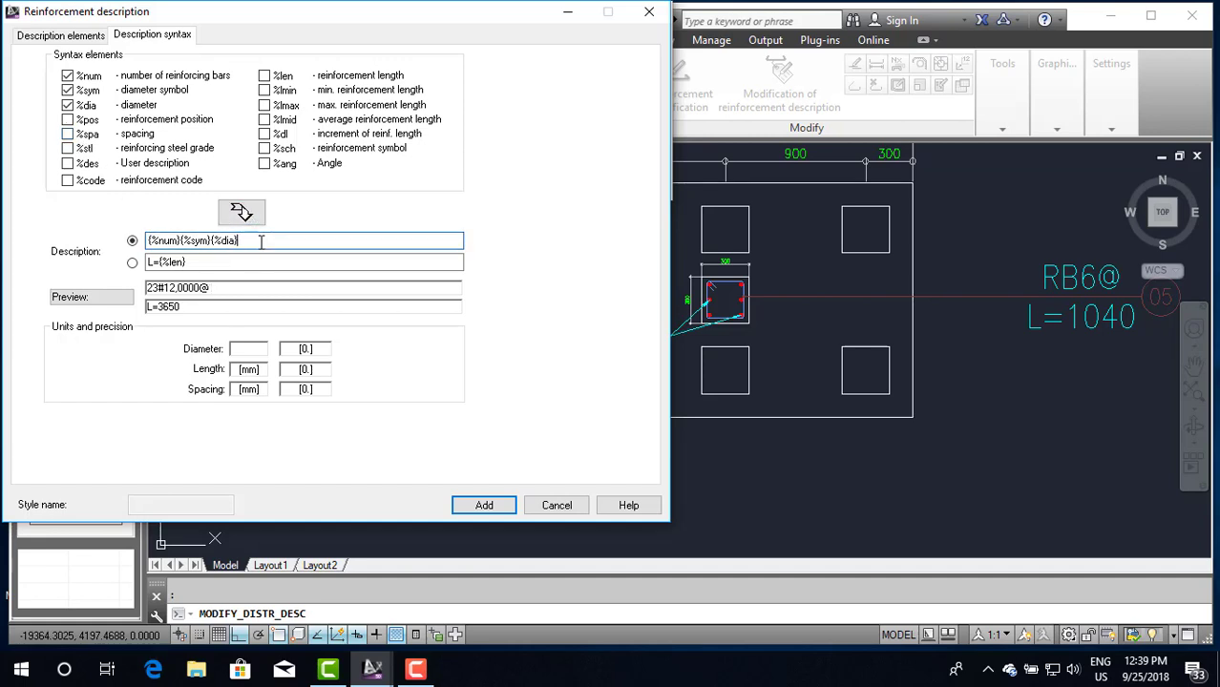
{"action": "left_click", "coordinate": [484, 507]}
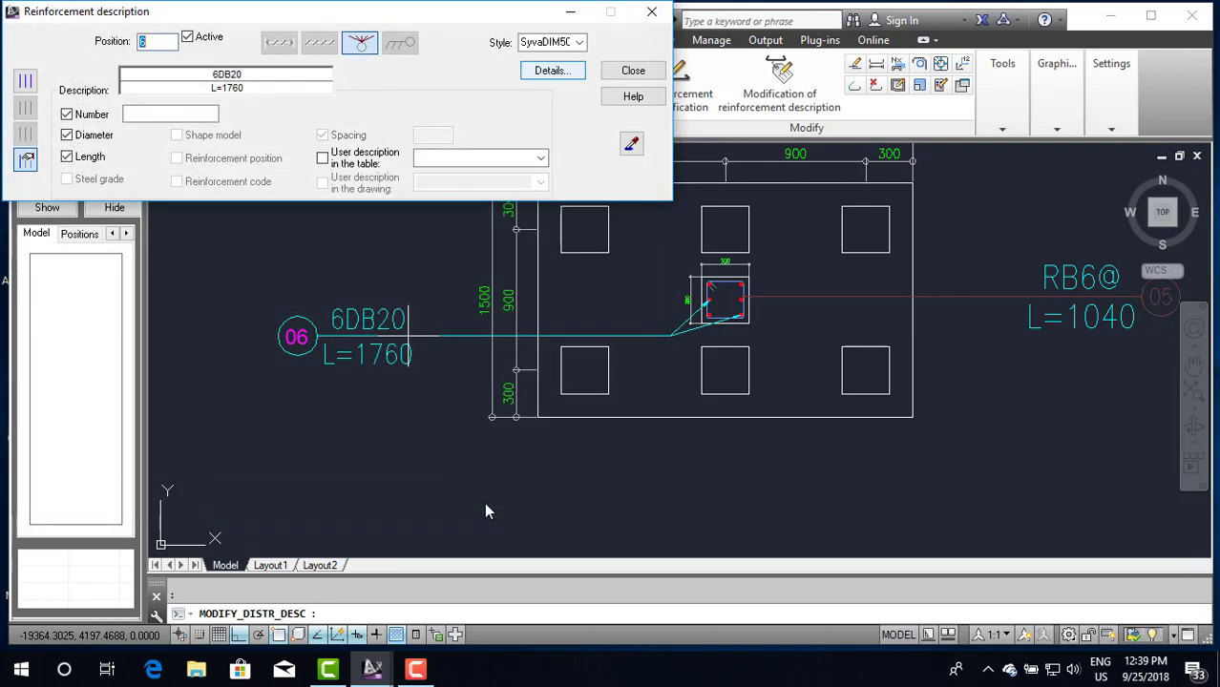
{"action": "key", "text": "Escape"}
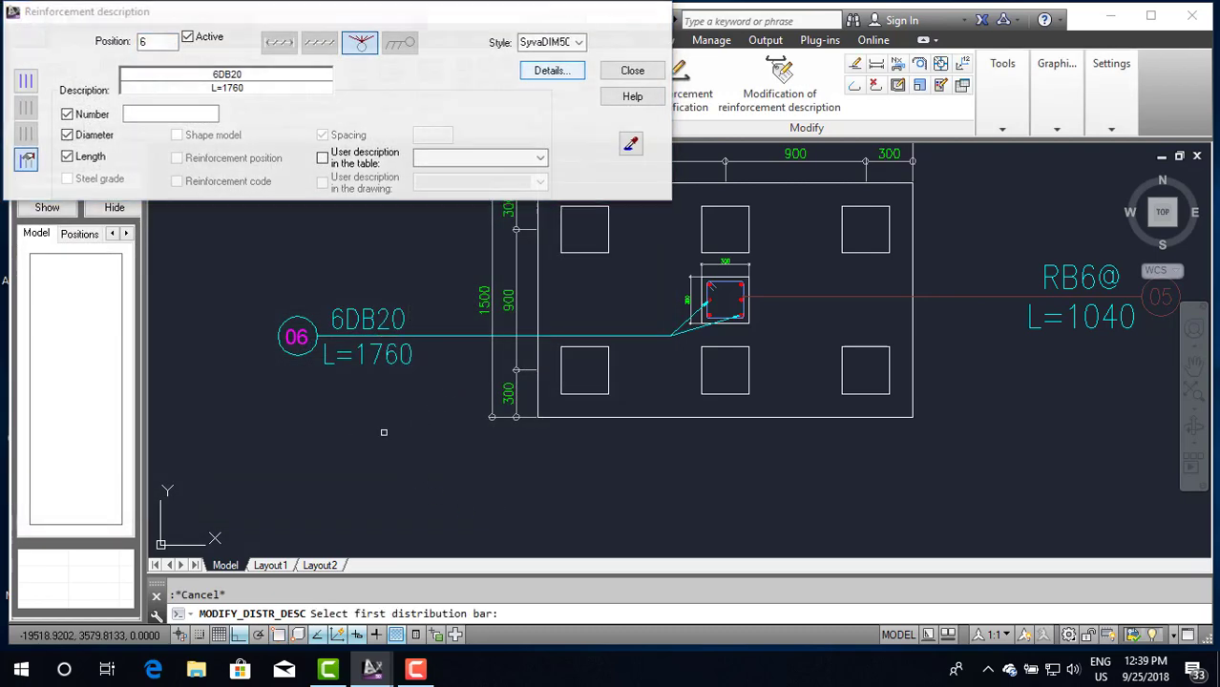
Step: Pick the first RB6 bar in the footing section for distribution
{"action": "left_click", "coordinate": [406, 360]}
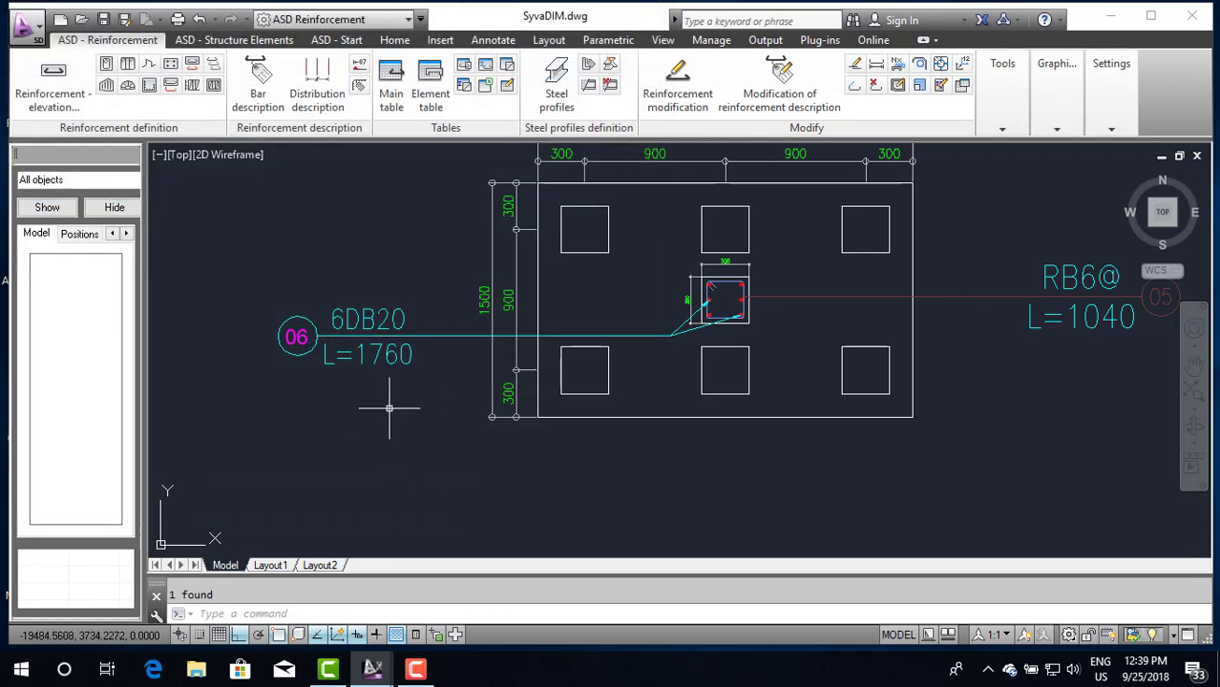
{"action": "scroll", "coordinate": [401, 363], "scroll_direction": "down", "scroll_amount": 2}
{"action": "scroll", "coordinate": [487, 374], "scroll_direction": "up", "scroll_amount": 2}
{"action": "scroll", "coordinate": [487, 375], "scroll_direction": "down", "scroll_amount": 2}
{"action": "scroll", "coordinate": [482, 372], "scroll_direction": "down", "scroll_amount": 2}
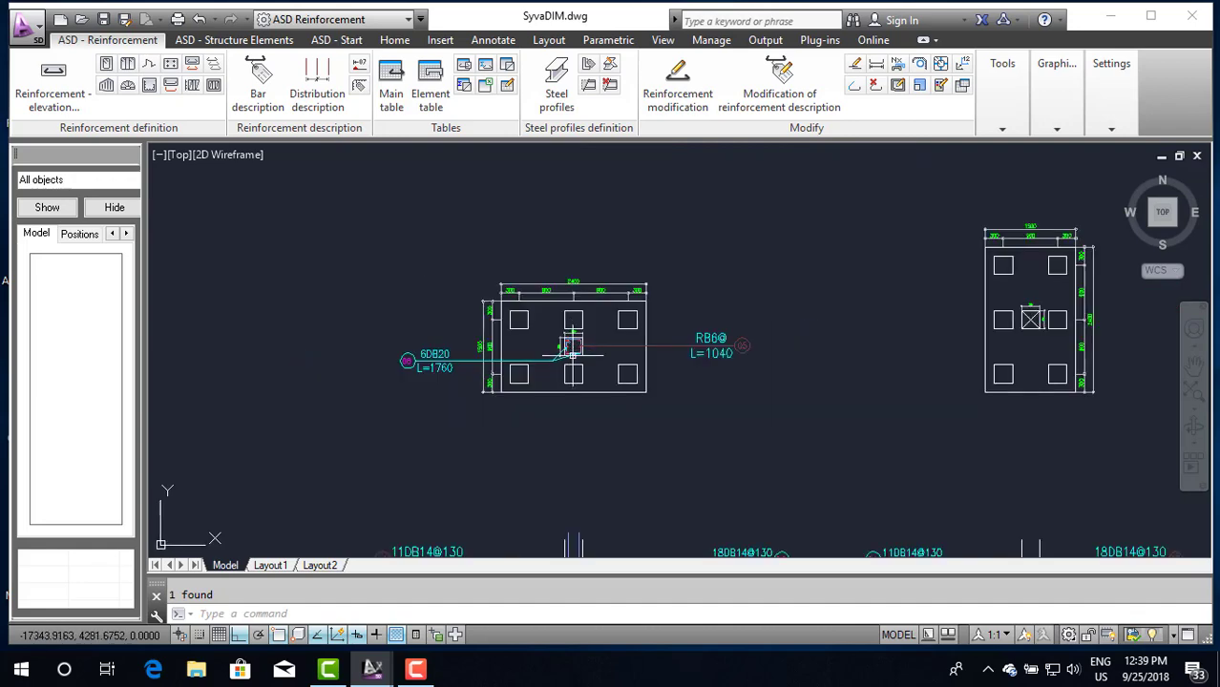
{"action": "scroll", "coordinate": [433, 348], "scroll_direction": "down", "scroll_amount": 2}
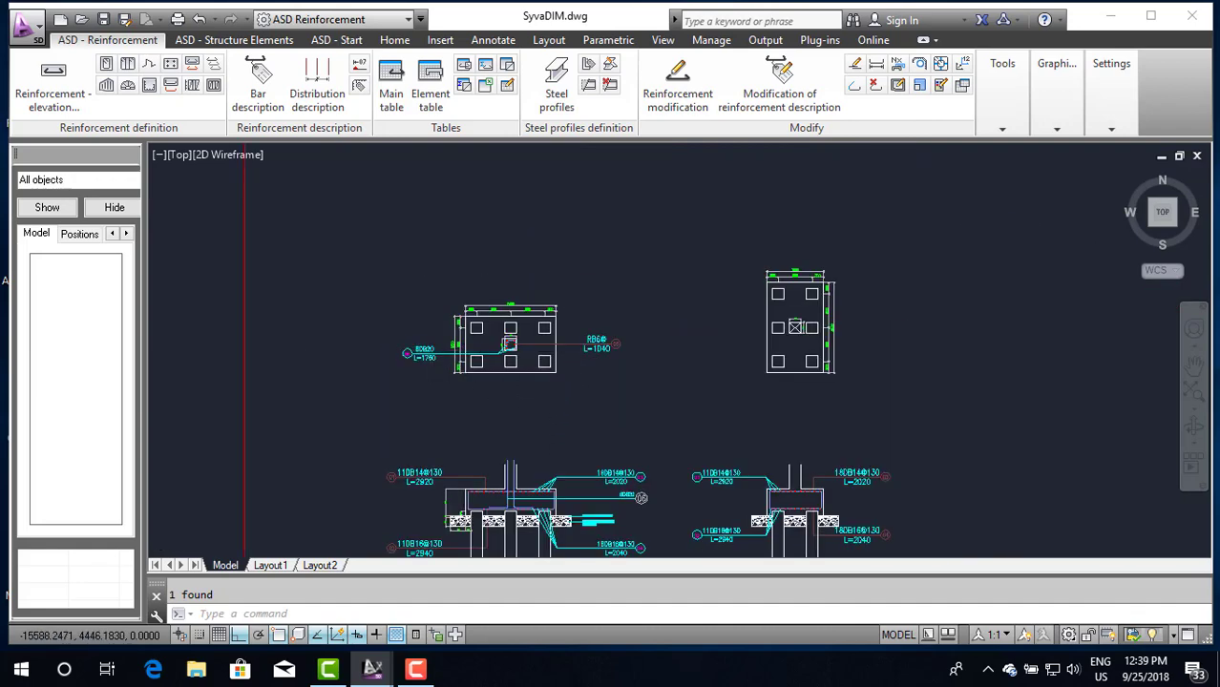
{"action": "scroll", "coordinate": [573, 363], "scroll_direction": "up", "scroll_amount": 4}
{"action": "scroll", "coordinate": [599, 347], "scroll_direction": "up", "scroll_amount": 2}
{"action": "scroll", "coordinate": [619, 328], "scroll_direction": "down", "scroll_amount": 3}
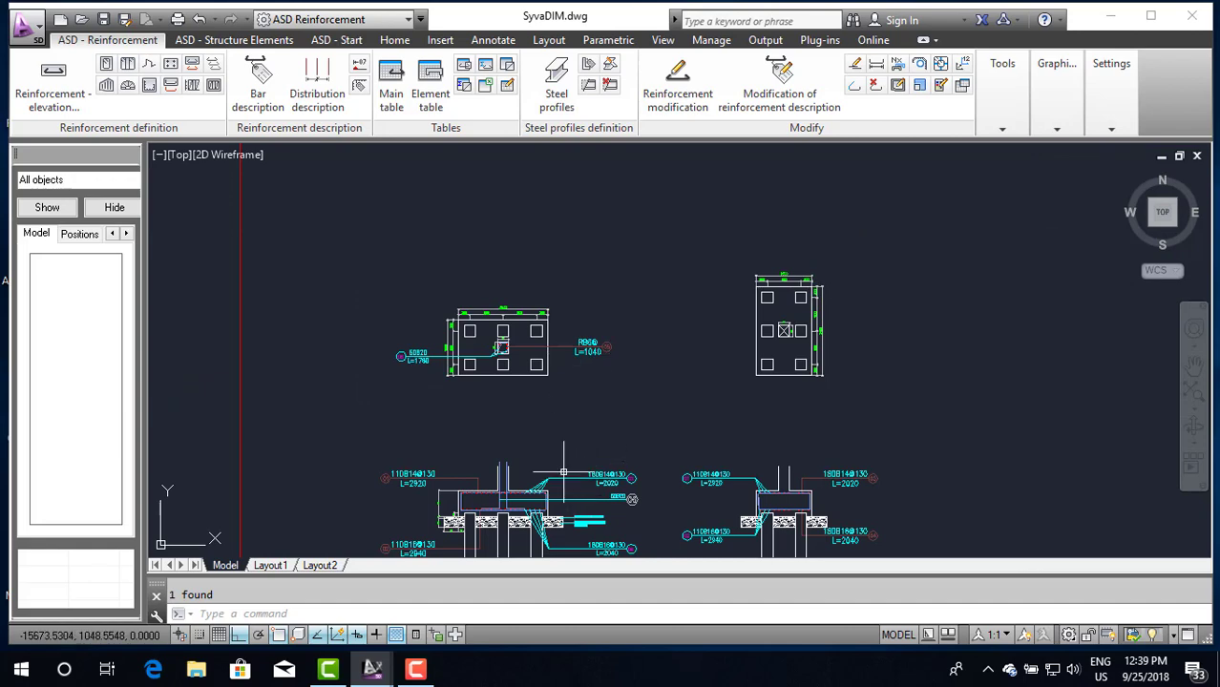
{"action": "scroll", "coordinate": [554, 458], "scroll_direction": "down", "scroll_amount": 2}
{"action": "scroll", "coordinate": [498, 448], "scroll_direction": "up", "scroll_amount": 3}
{"action": "scroll", "coordinate": [497, 448], "scroll_direction": "up", "scroll_amount": 4}
{"action": "scroll", "coordinate": [516, 434], "scroll_direction": "down", "scroll_amount": 2}
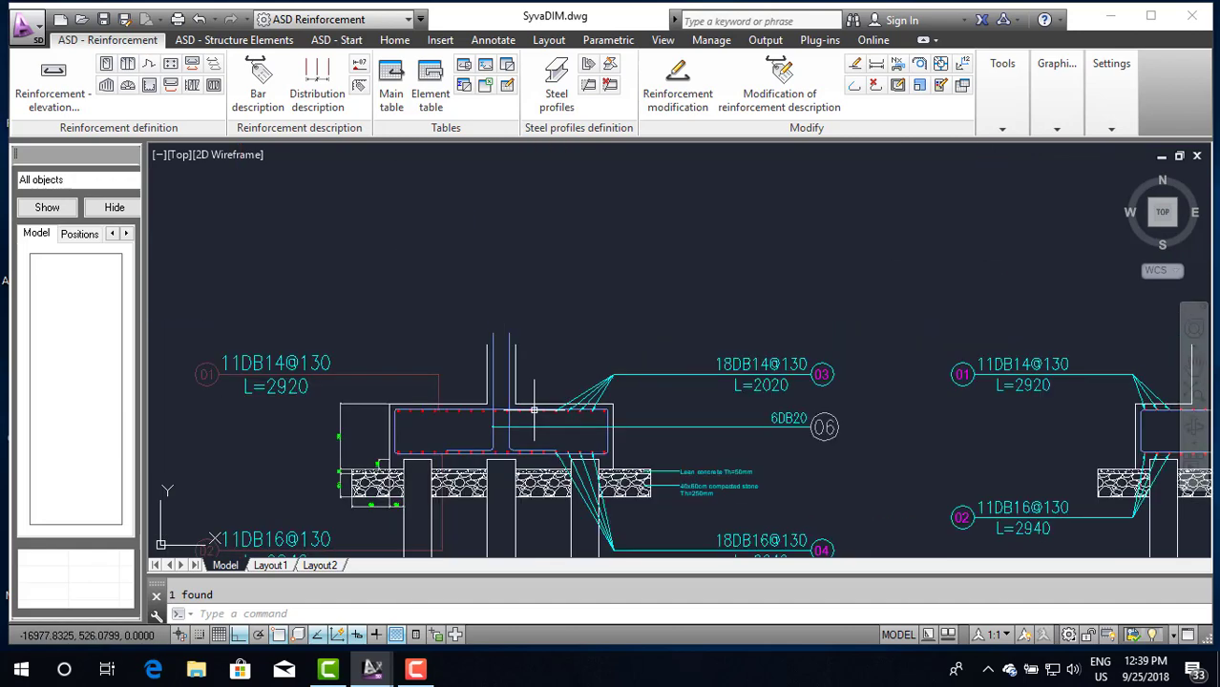
{"action": "scroll", "coordinate": [511, 408], "scroll_direction": "up", "scroll_amount": 2}
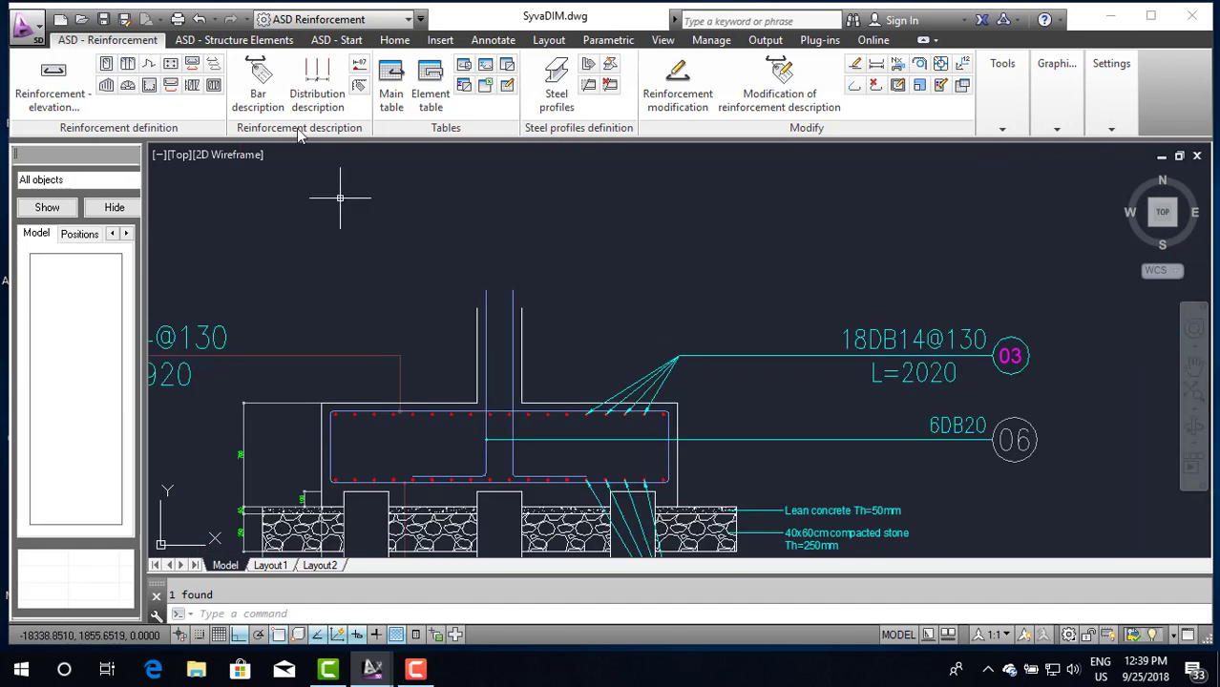
Step: Run Distribution description on the RB6 bar and confirm its viewing direction
{"action": "left_click", "coordinate": [213, 67]}
{"action": "scroll", "coordinate": [419, 259], "scroll_direction": "down", "scroll_amount": 2}
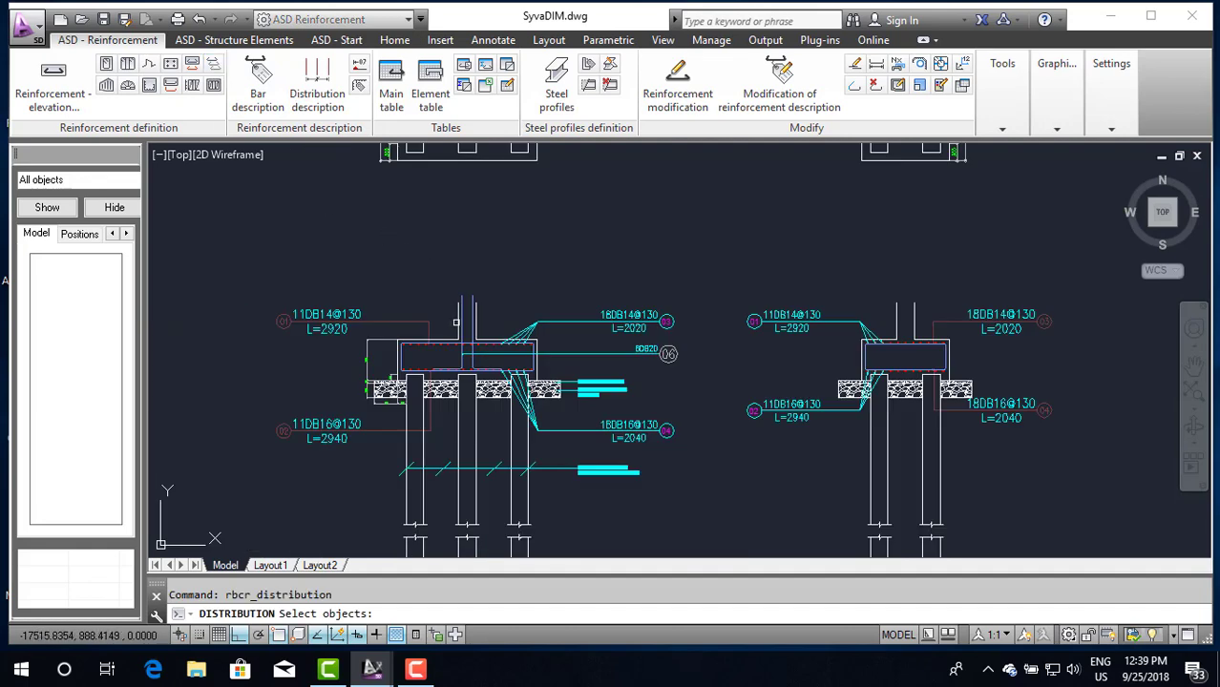
{"action": "scroll", "coordinate": [455, 322], "scroll_direction": "down", "scroll_amount": 2}
{"action": "scroll", "coordinate": [446, 246], "scroll_direction": "up", "scroll_amount": 3}
{"action": "scroll", "coordinate": [449, 246], "scroll_direction": "up", "scroll_amount": 2}
{"action": "scroll", "coordinate": [439, 250], "scroll_direction": "up", "scroll_amount": 2}
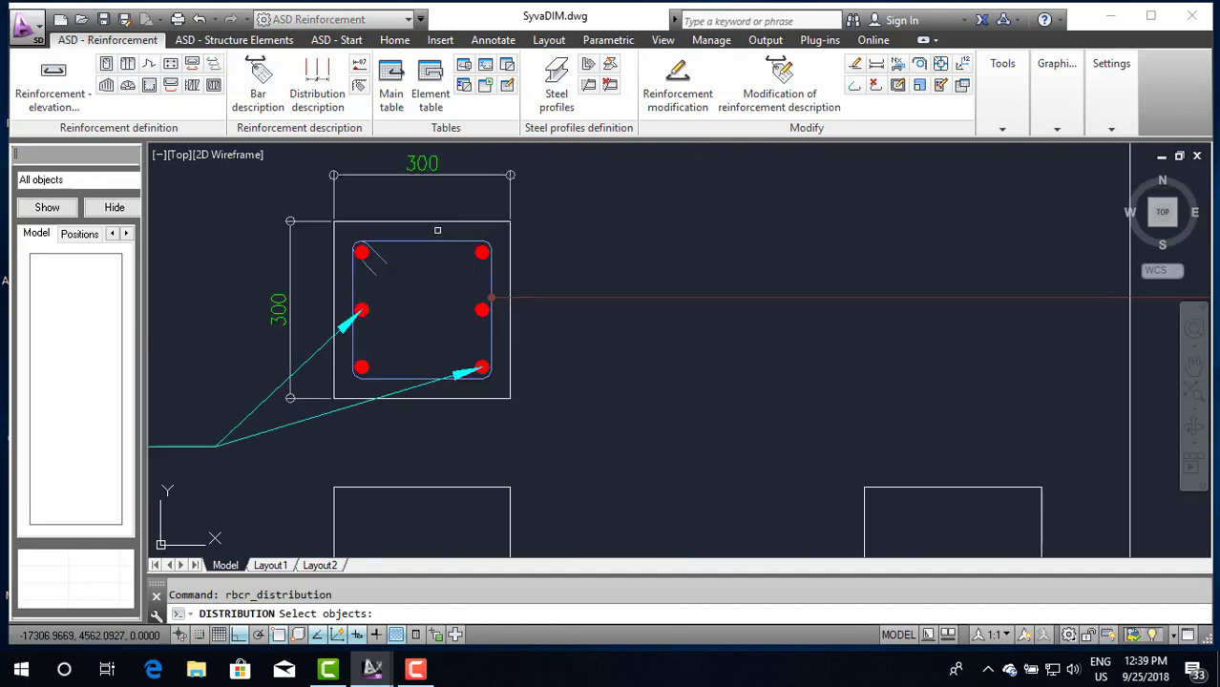
{"action": "left_click", "coordinate": [490, 299]}
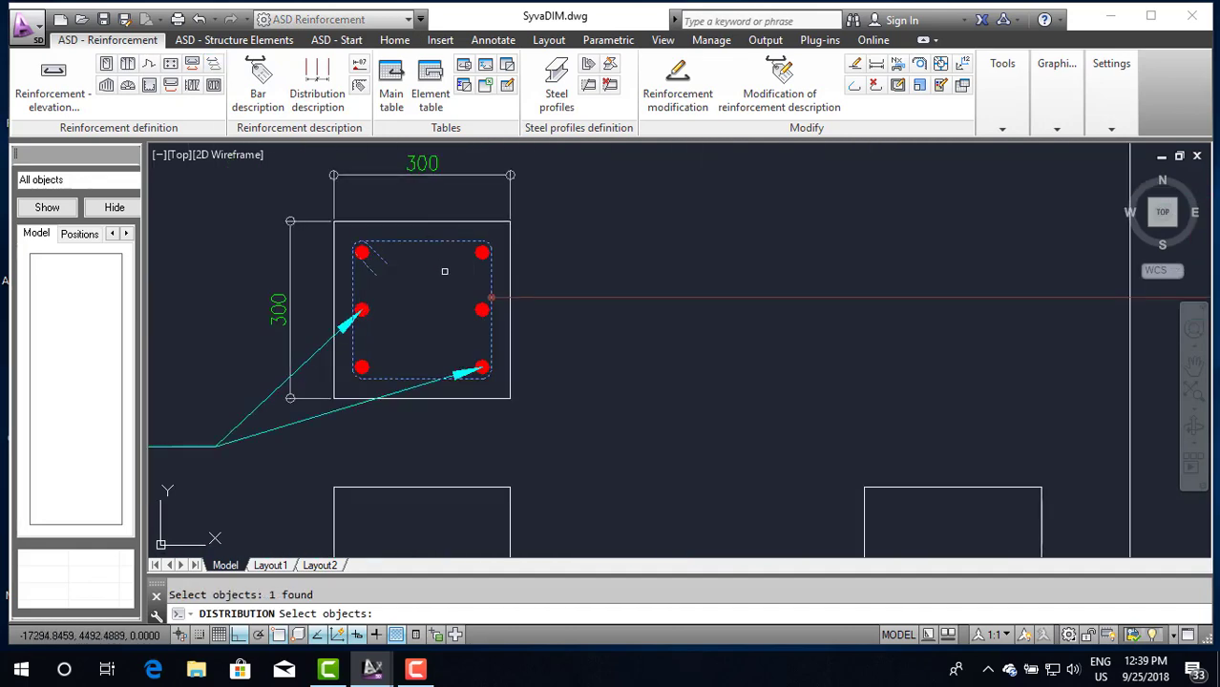
{"action": "key", "text": "Return"}
{"action": "left_click", "coordinate": [348, 63]}
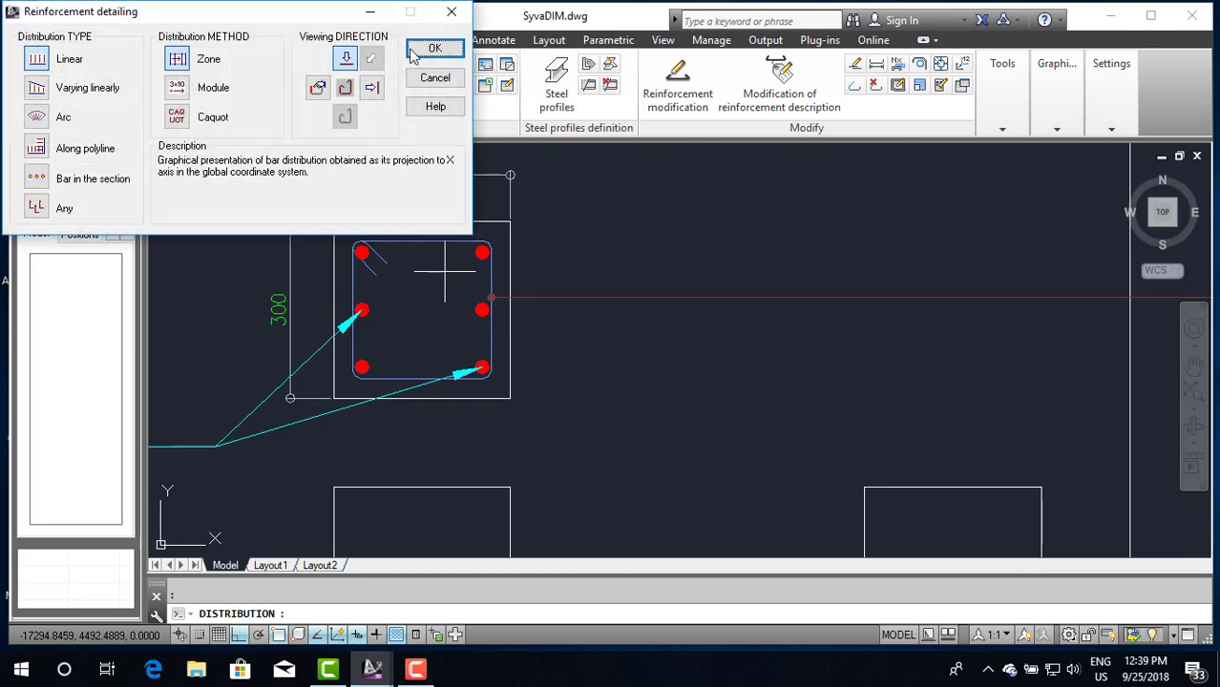
{"action": "left_click", "coordinate": [434, 47]}
{"action": "scroll", "coordinate": [456, 234], "scroll_direction": "down", "scroll_amount": 4}
{"action": "scroll", "coordinate": [458, 244], "scroll_direction": "down", "scroll_amount": 2}
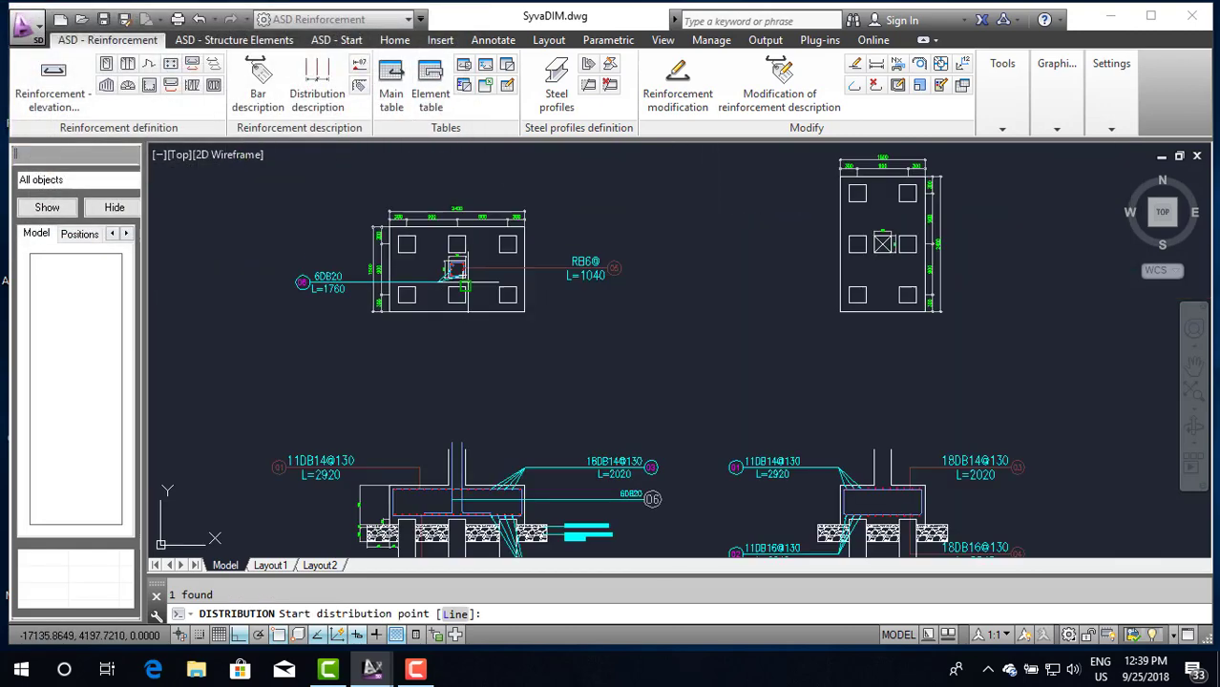
{"action": "scroll", "coordinate": [478, 340], "scroll_direction": "down", "scroll_amount": 2}
{"action": "scroll", "coordinate": [485, 341], "scroll_direction": "up", "scroll_amount": 5}
{"action": "scroll", "coordinate": [485, 341], "scroll_direction": "down", "scroll_amount": 5}
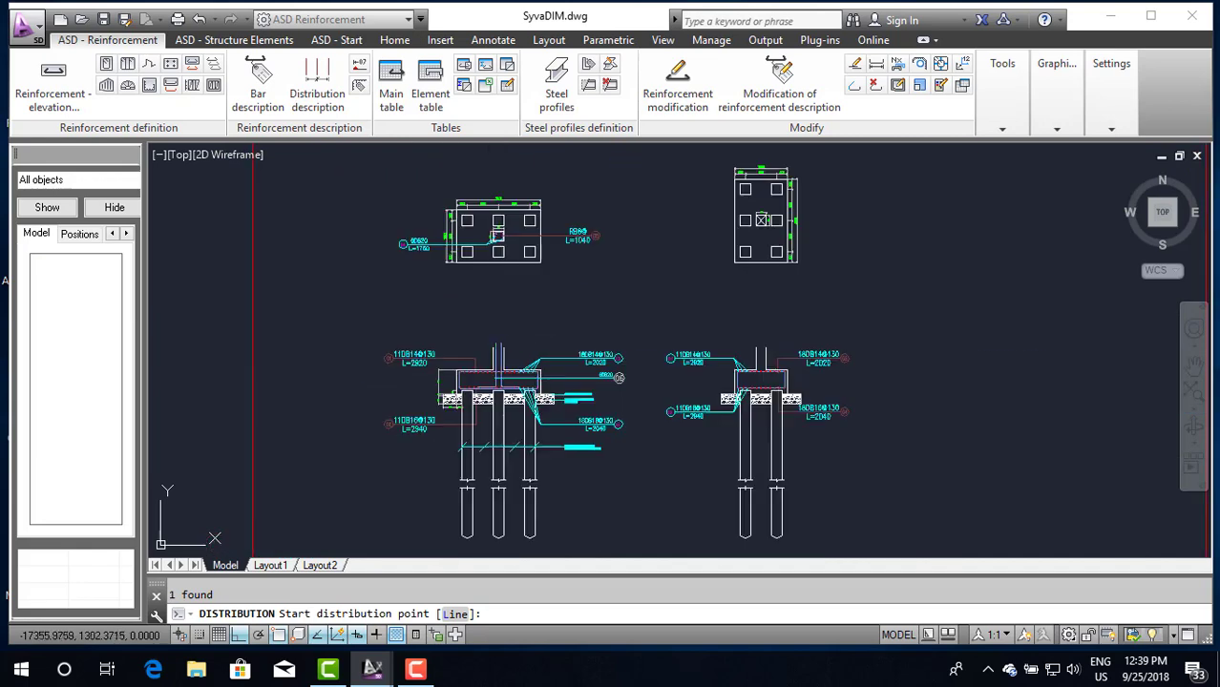
{"action": "scroll", "coordinate": [545, 267], "scroll_direction": "up", "scroll_amount": 4}
{"action": "scroll", "coordinate": [545, 267], "scroll_direction": "up", "scroll_amount": 2}
{"action": "scroll", "coordinate": [486, 391], "scroll_direction": "up", "scroll_amount": 4}
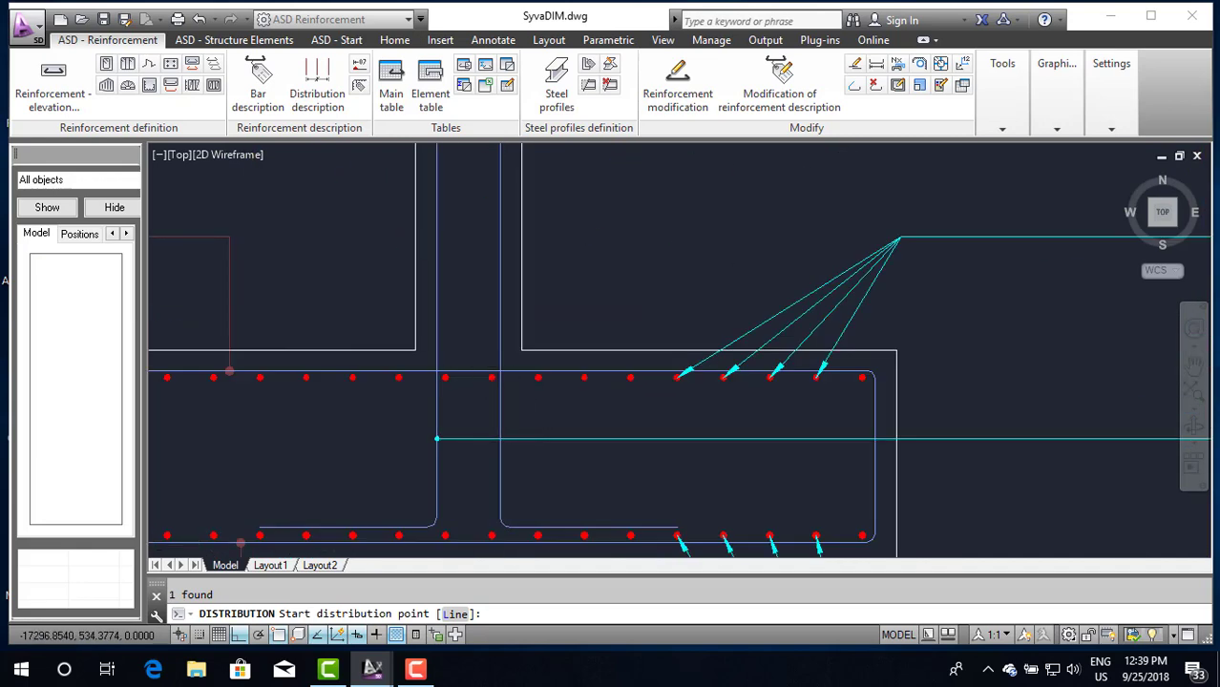
{"action": "scroll", "coordinate": [472, 400], "scroll_direction": "down", "scroll_amount": 3}
{"action": "scroll", "coordinate": [463, 423], "scroll_direction": "up", "scroll_amount": 4}
{"action": "scroll", "coordinate": [455, 449], "scroll_direction": "down", "scroll_amount": 2}
{"action": "scroll", "coordinate": [456, 462], "scroll_direction": "up", "scroll_amount": 4}
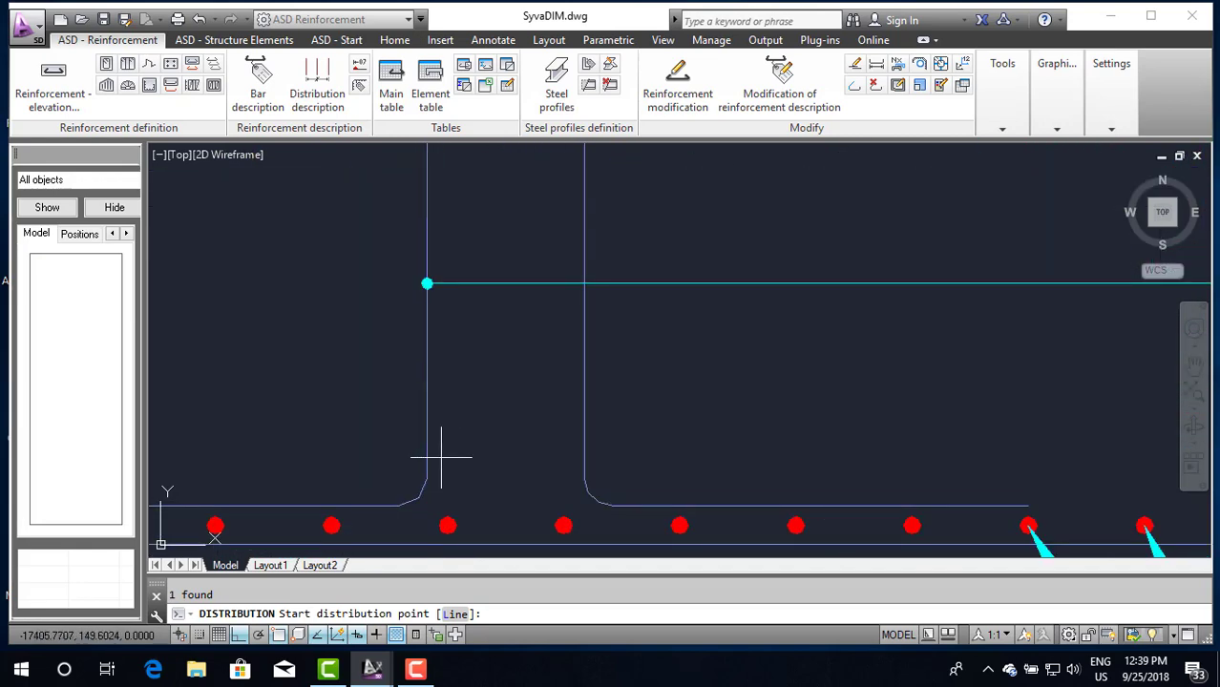
{"action": "scroll", "coordinate": [427, 377], "scroll_direction": "down", "scroll_amount": 4}
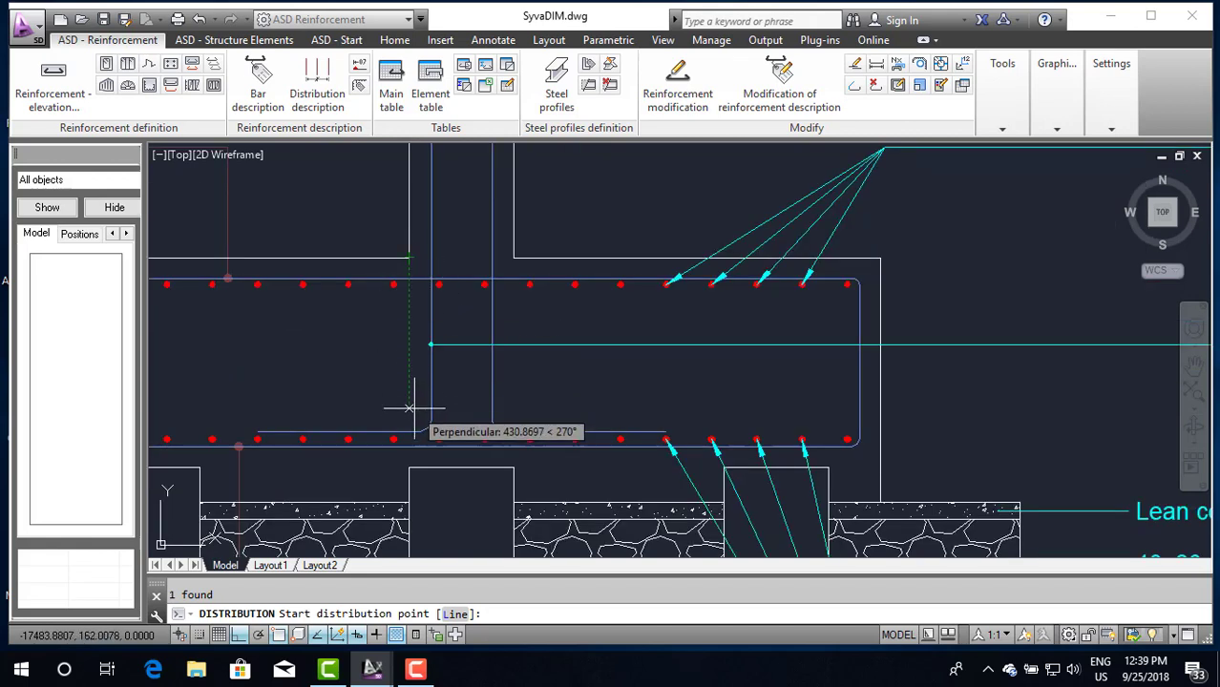
Step: Distribute the bar between the column edges in 1 zone, spacing 150, 65 mm covers
{"action": "left_click", "coordinate": [409, 408]}
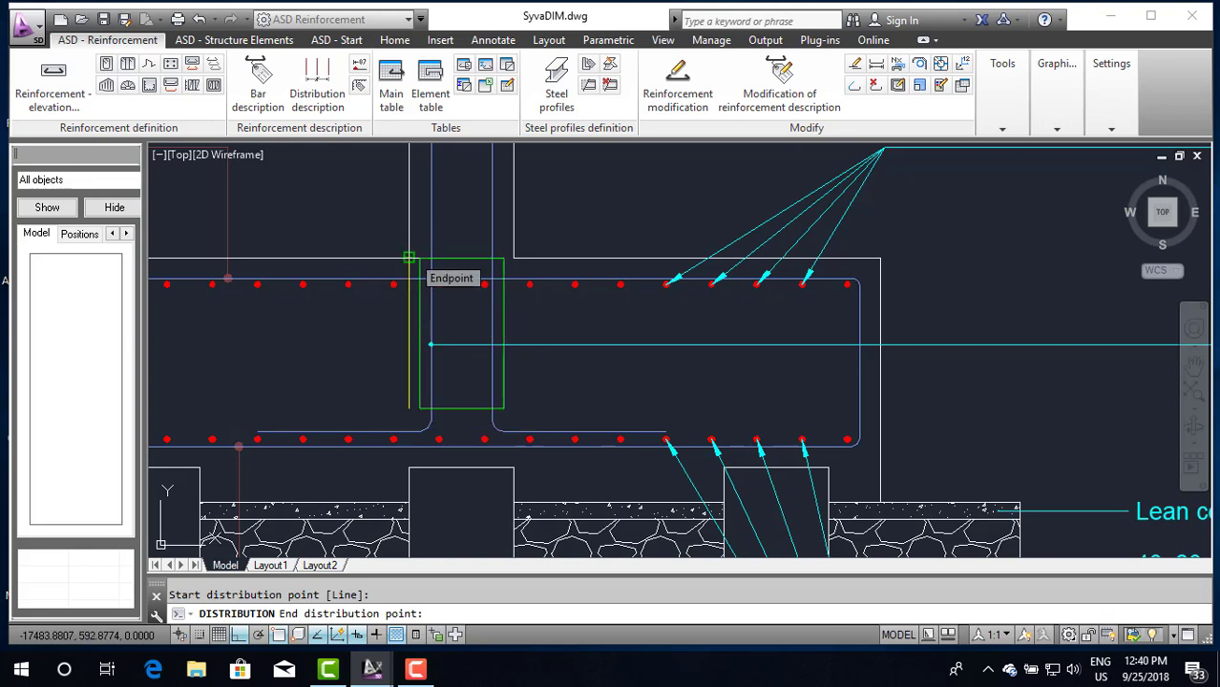
{"action": "left_click", "coordinate": [408, 258]}
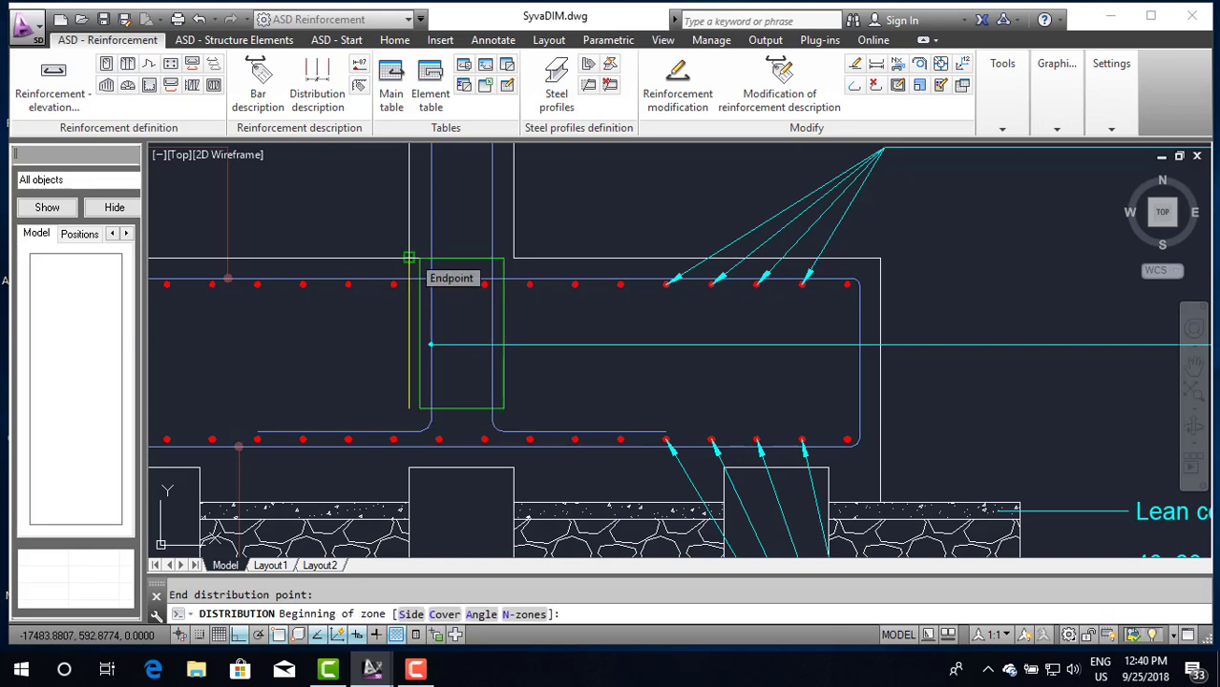
{"action": "type", "text": "n"}
{"action": "key", "text": "Return"}
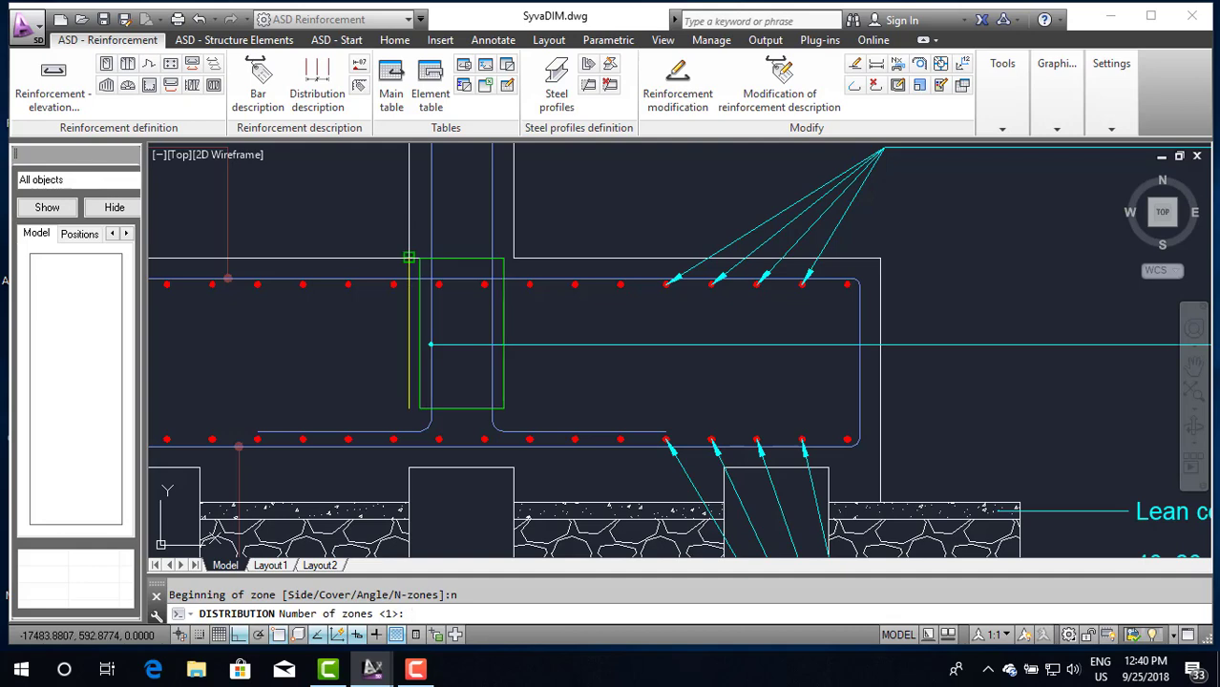
{"action": "type", "text": "1"}
{"action": "key", "text": "Return"}
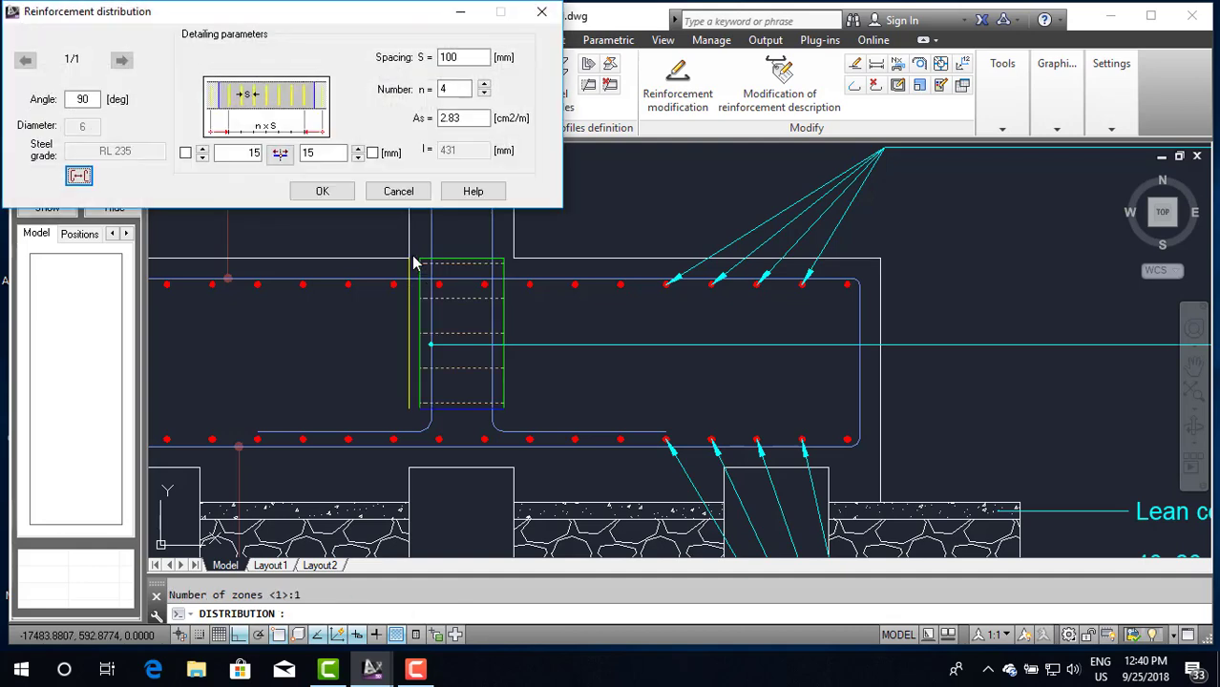
{"action": "left_click_drag", "start_coordinate": [461, 57], "coordinate": [426, 59]}
{"action": "type", "text": "150"}
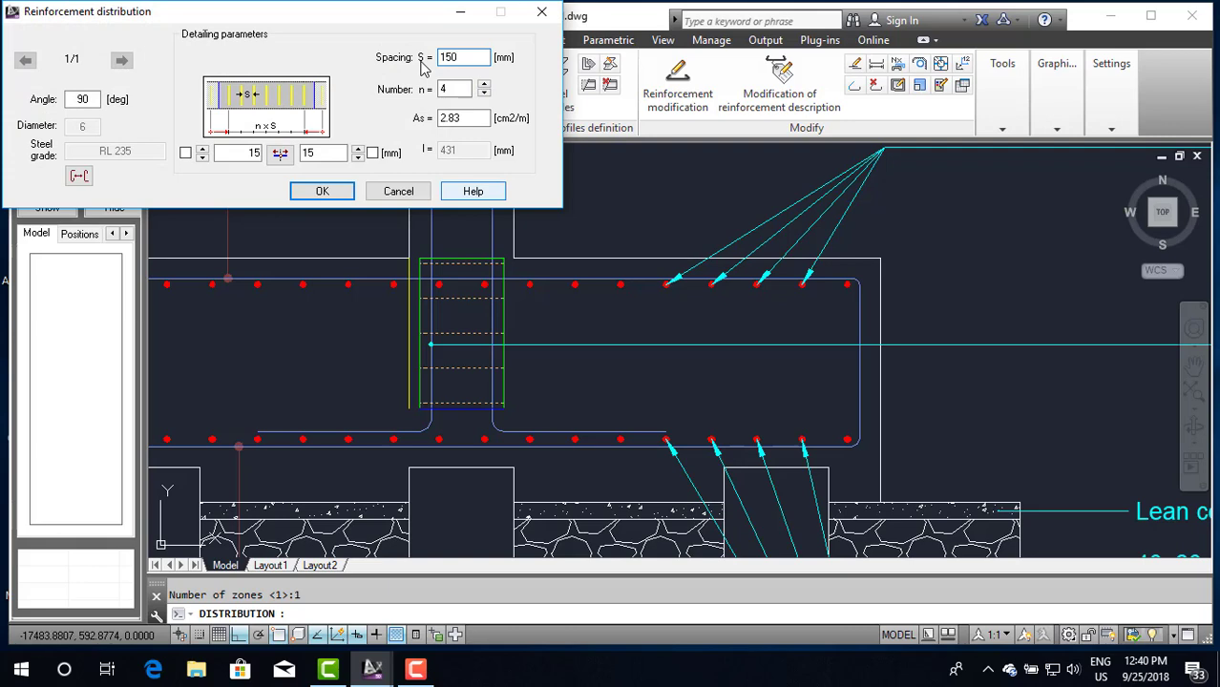
{"action": "double_click", "coordinate": [339, 152]}
{"action": "type", "text": "65"}
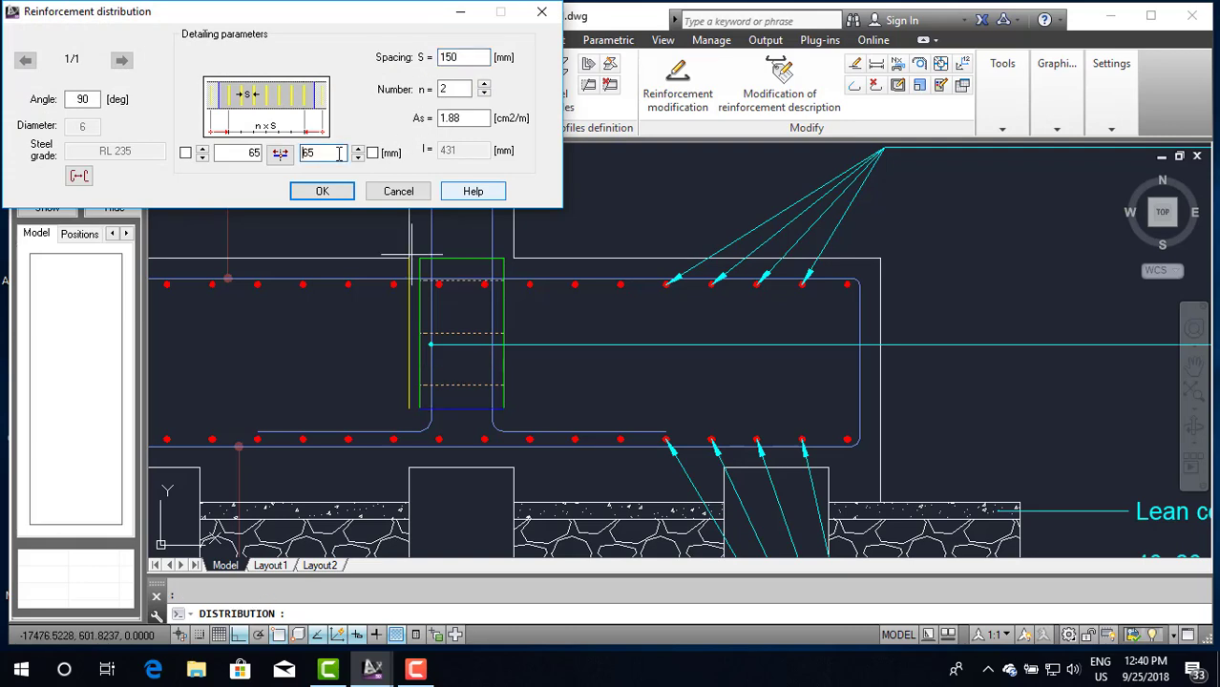
{"action": "key", "text": "Return"}
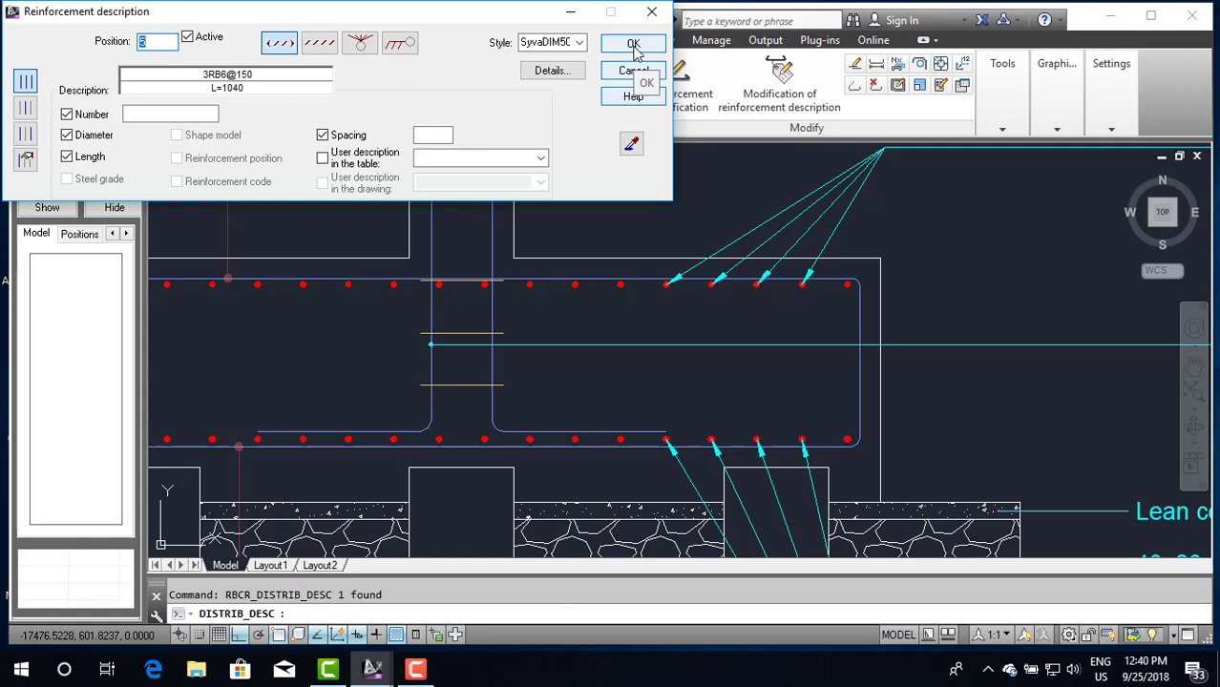
Step: Accept the 3RB6@150 description and place a vertical 2x150 distribution label beside the column
{"action": "left_click", "coordinate": [635, 48]}
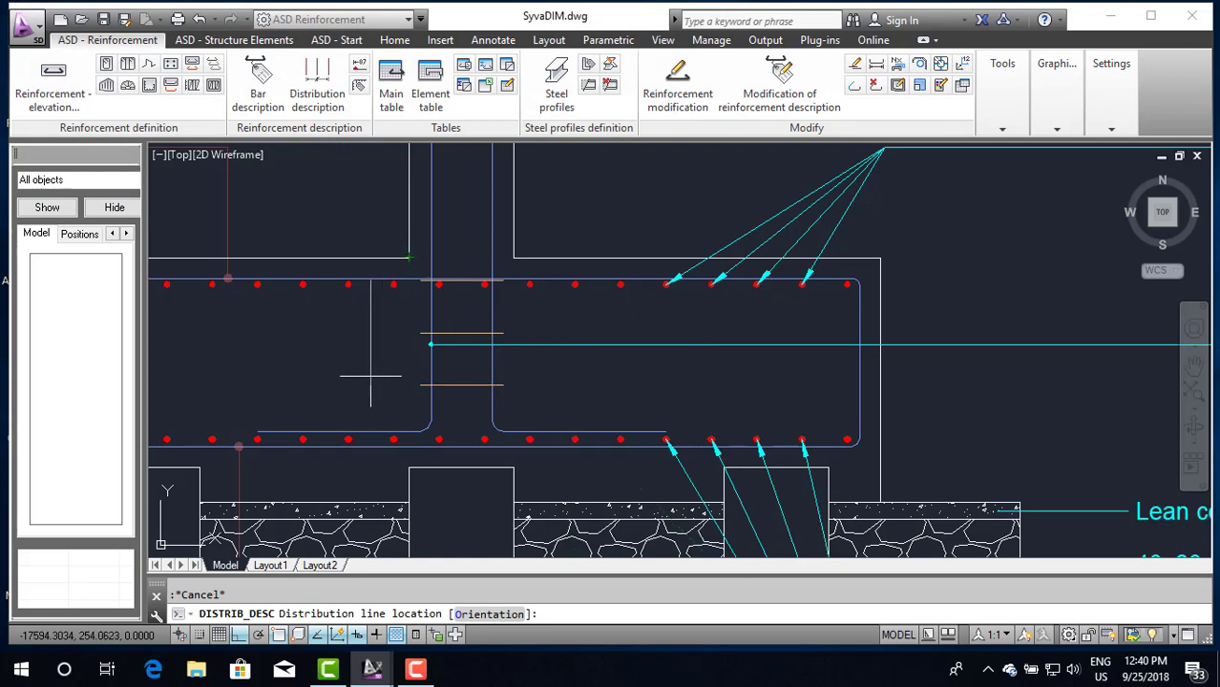
{"action": "left_click", "coordinate": [370, 375]}
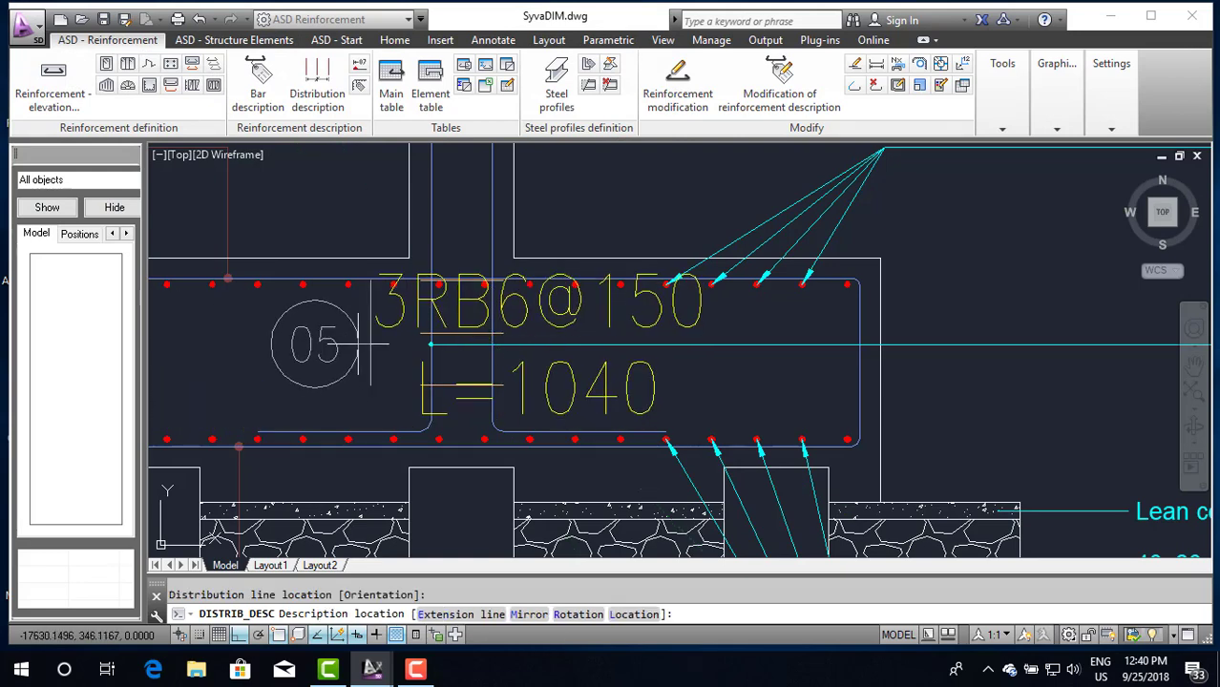
{"action": "key", "text": "r"}
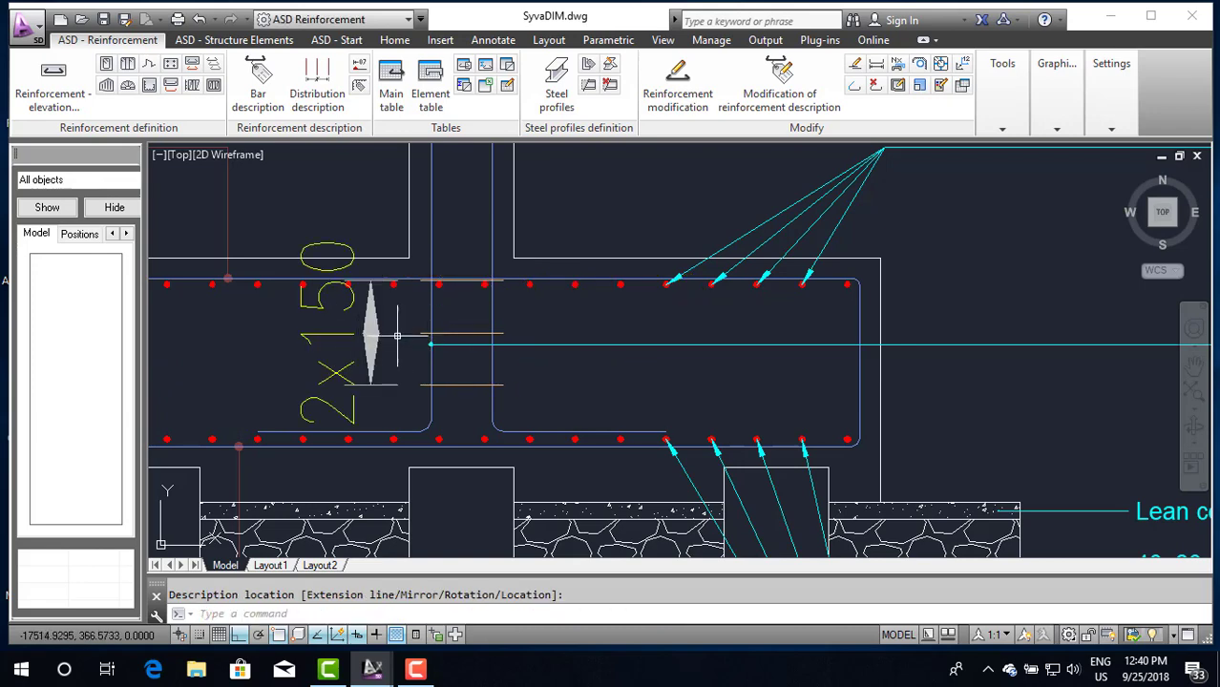
{"action": "left_click", "coordinate": [397, 335]}
Step: Set the 2x150 label's text size to 1 and marker size to 0.5
{"action": "right_click", "coordinate": [374, 330]}
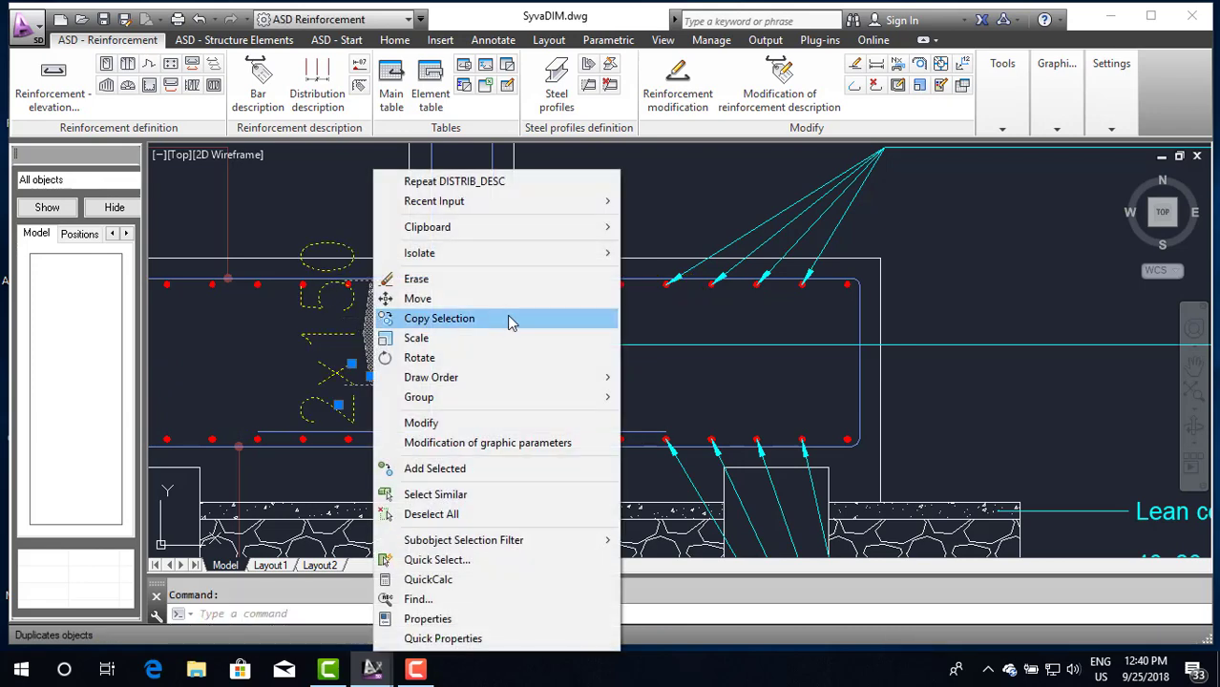
{"action": "left_click", "coordinate": [485, 423]}
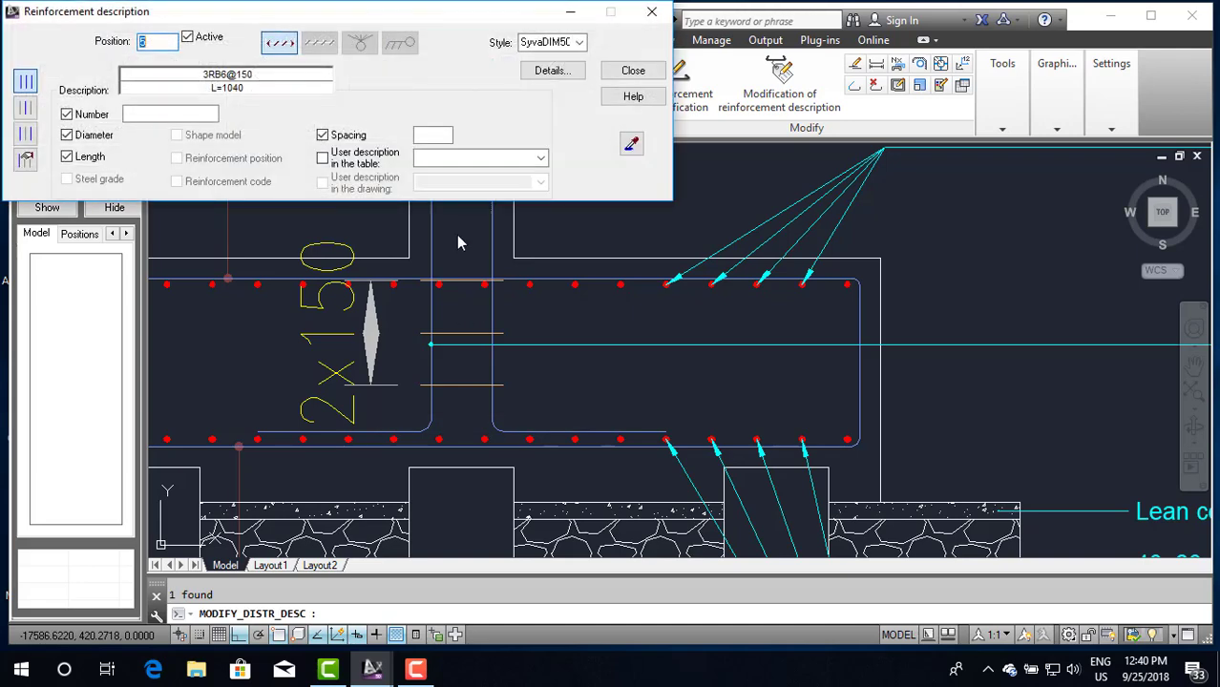
{"action": "left_click", "coordinate": [561, 72]}
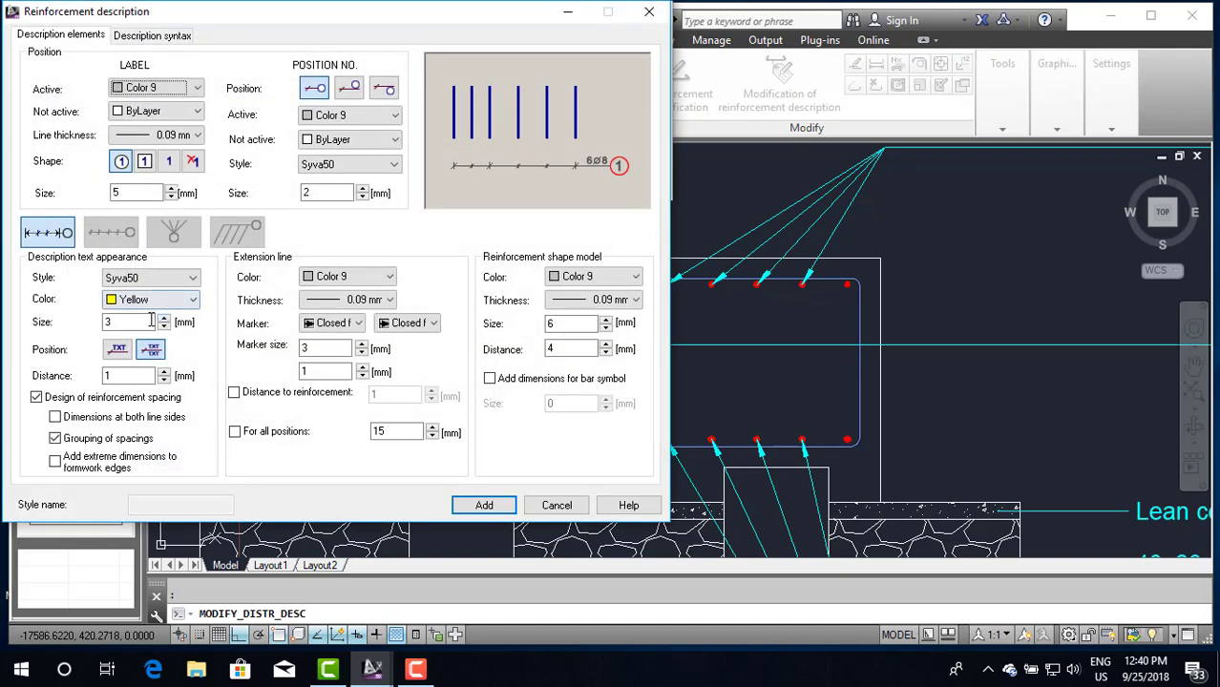
{"action": "left_click_drag", "start_coordinate": [151, 322], "coordinate": [88, 328]}
{"action": "type", "text": "1"}
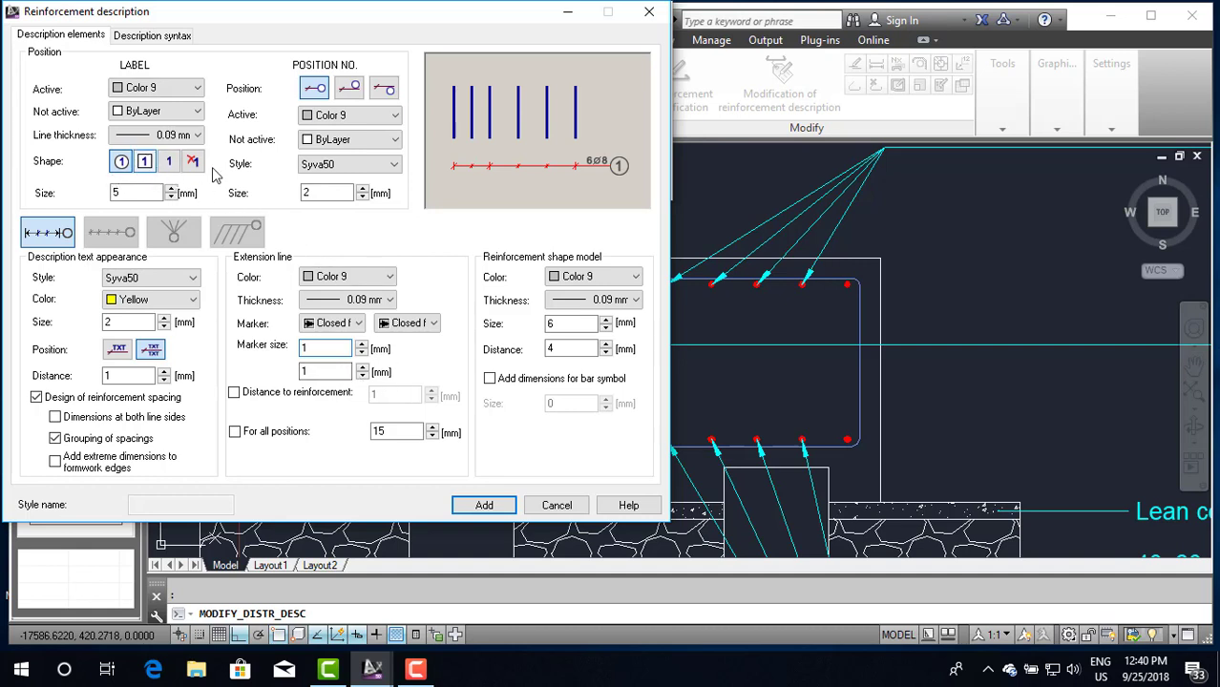
{"action": "left_click", "coordinate": [484, 504]}
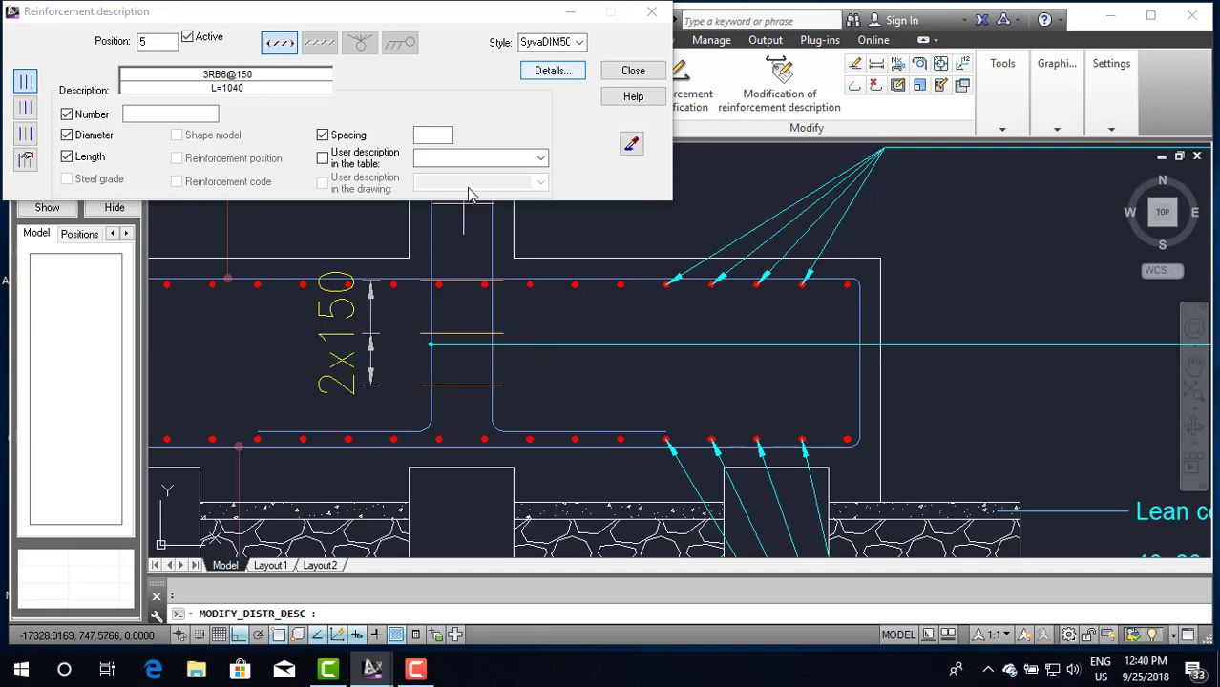
{"action": "left_click", "coordinate": [558, 72]}
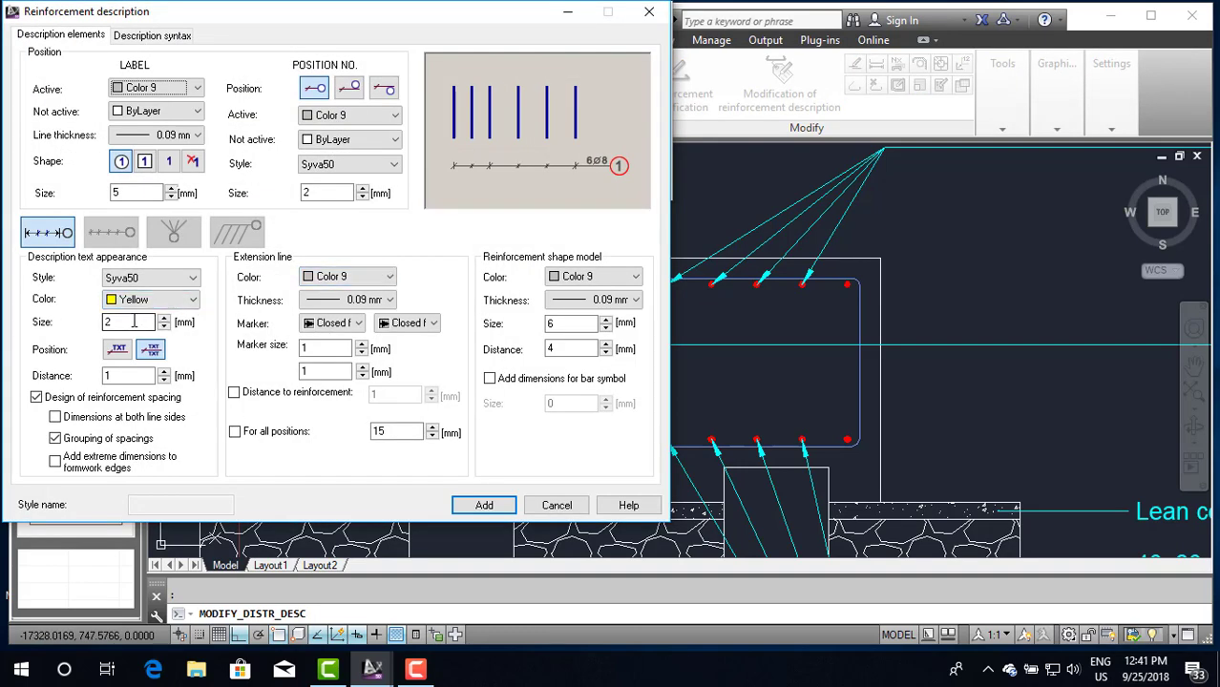
{"action": "left_click_drag", "start_coordinate": [133, 322], "coordinate": [85, 322]}
{"action": "type", "text": "1"}
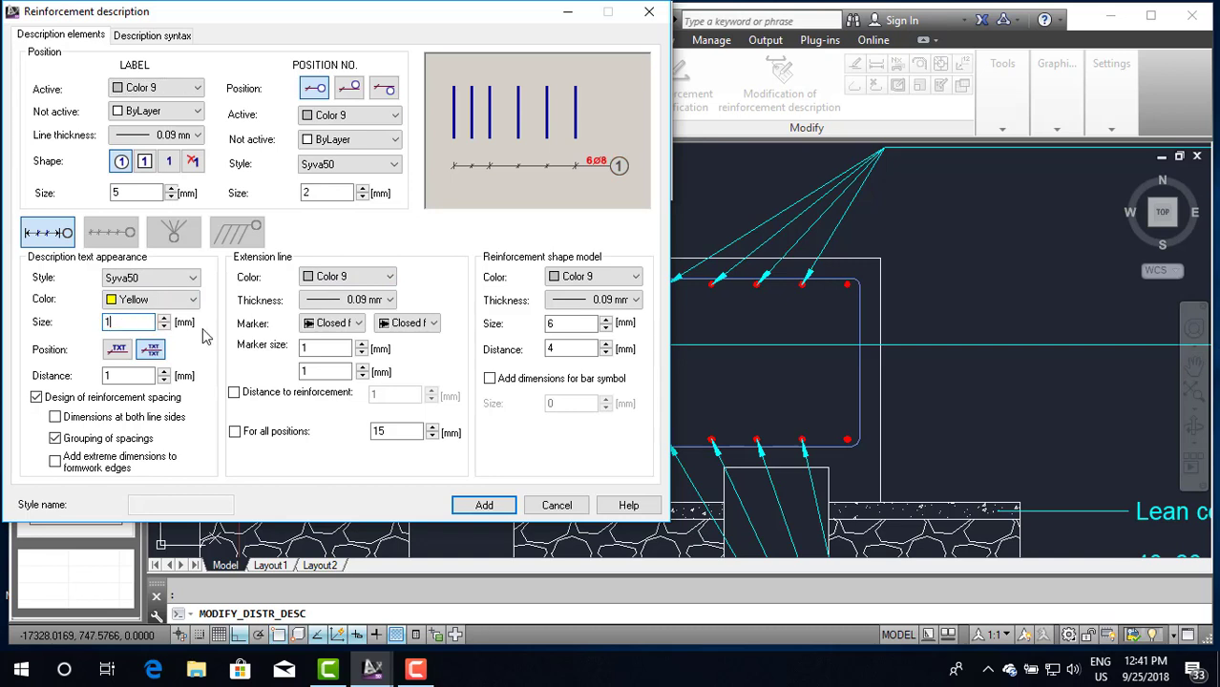
{"action": "left_click_drag", "start_coordinate": [329, 351], "coordinate": [263, 348]}
{"action": "type", "text": "0.5"}
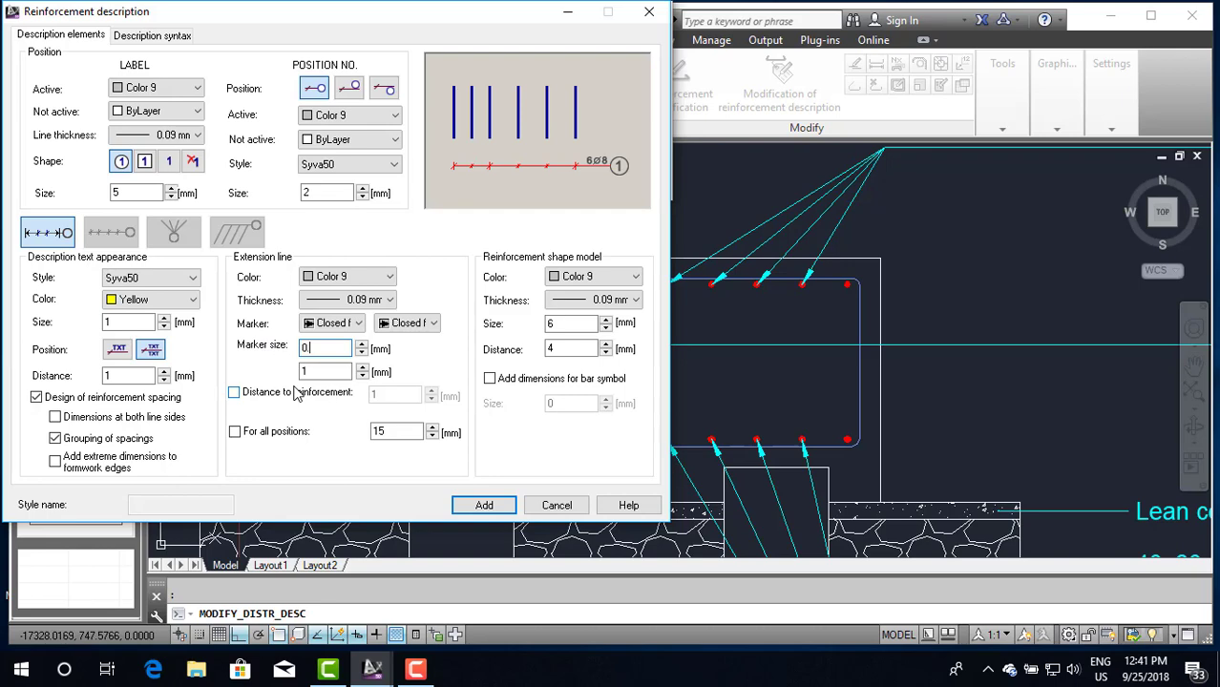
{"action": "left_click", "coordinate": [485, 505]}
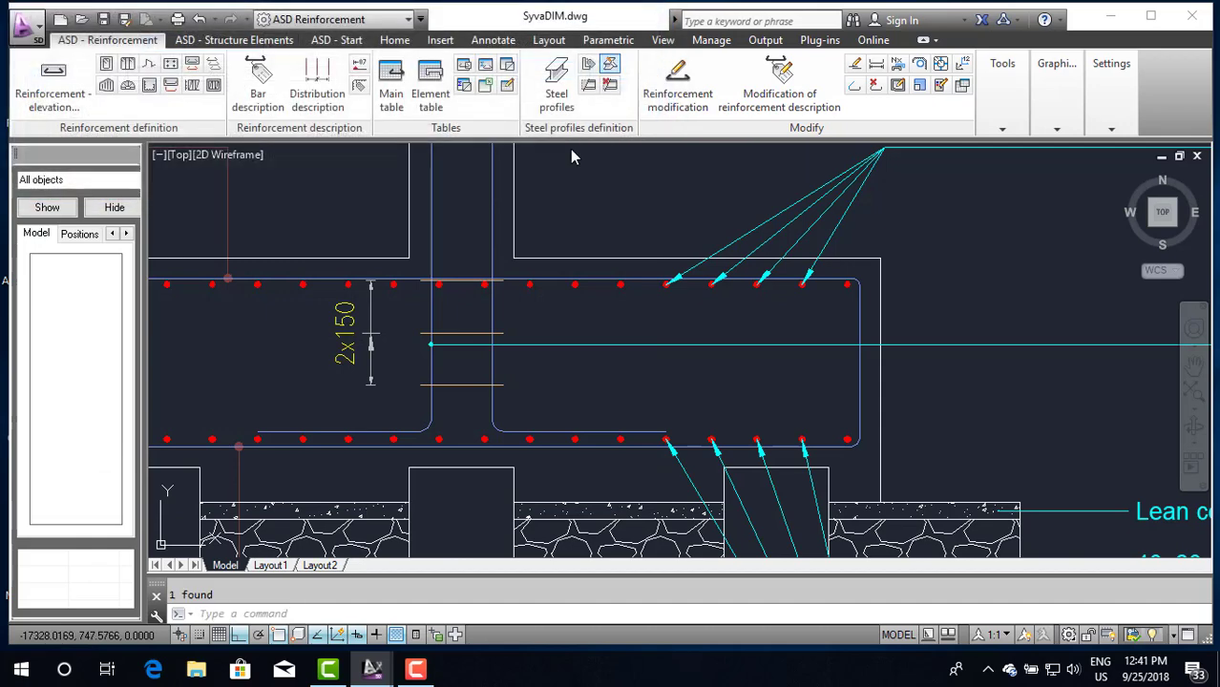
Step: Close the description settings and move the RB6 bars and 2x150 dimension lower in the cap
{"action": "left_click", "coordinate": [633, 70]}
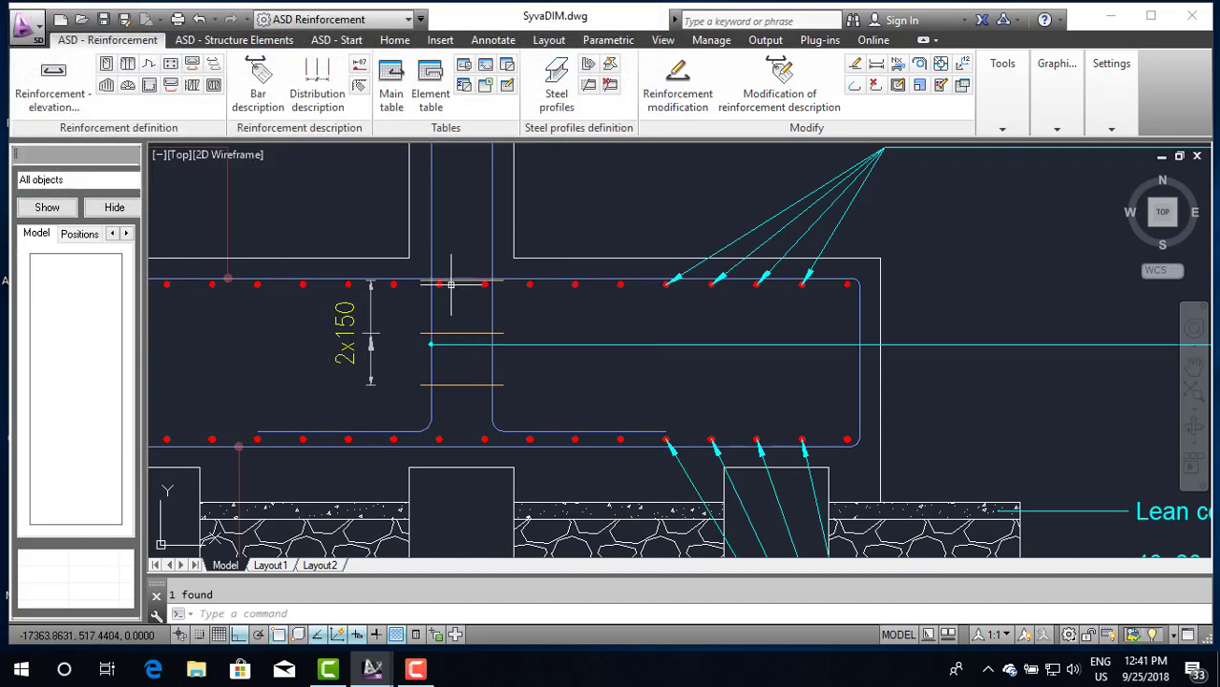
{"action": "left_click", "coordinate": [477, 334]}
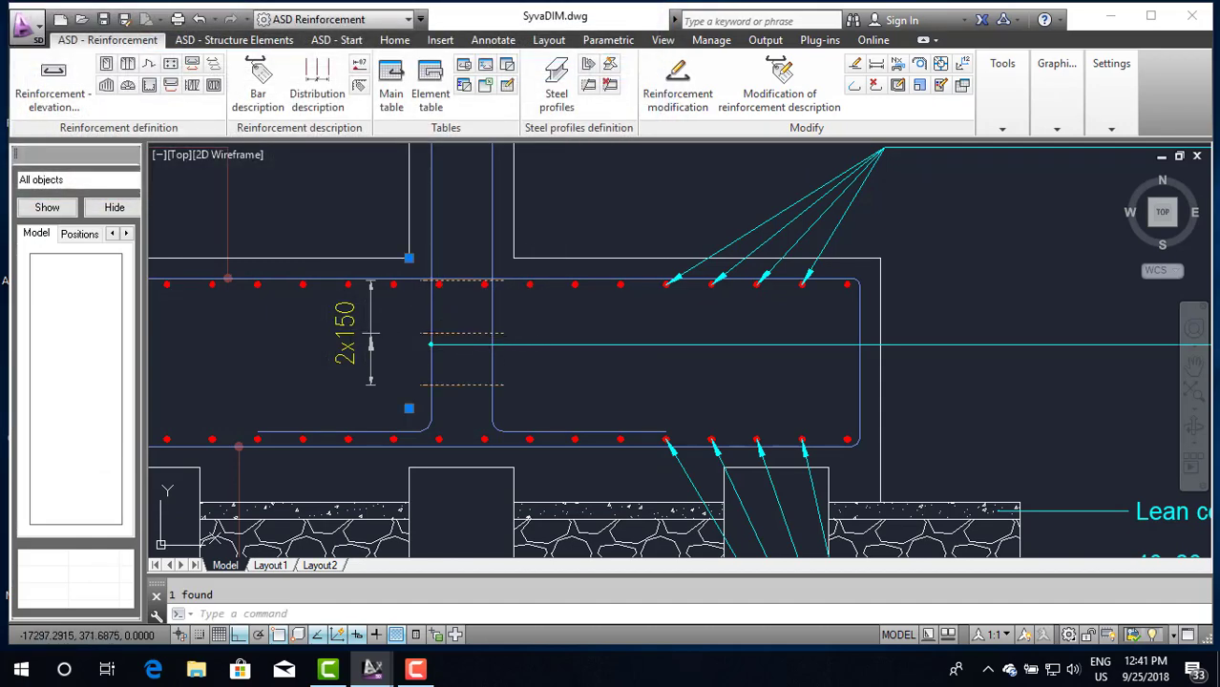
{"action": "type", "text": "m"}
{"action": "key", "text": "Return"}
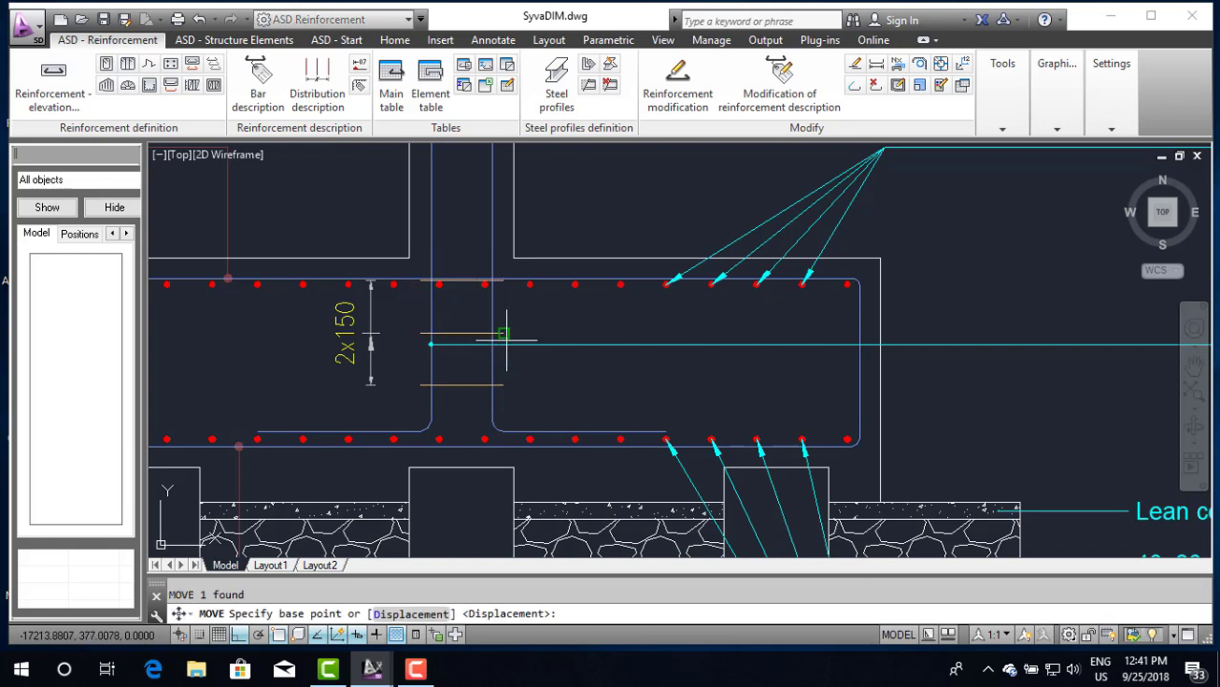
{"action": "left_click", "coordinate": [536, 319]}
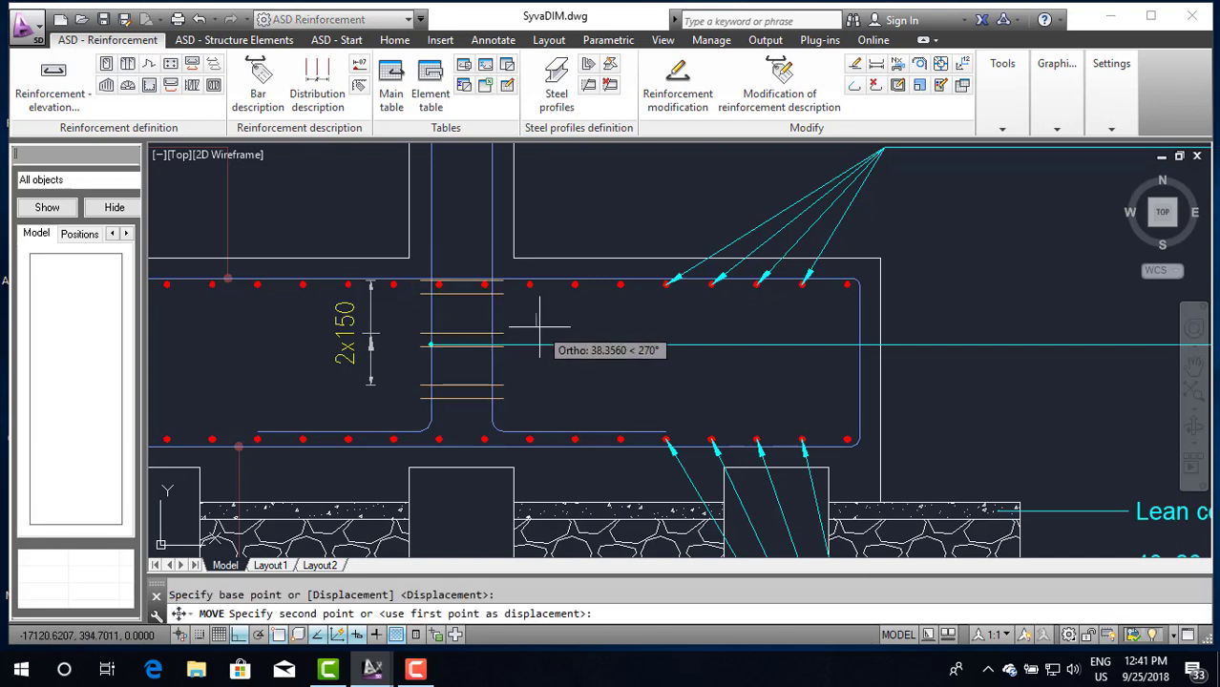
{"action": "left_click", "coordinate": [539, 329]}
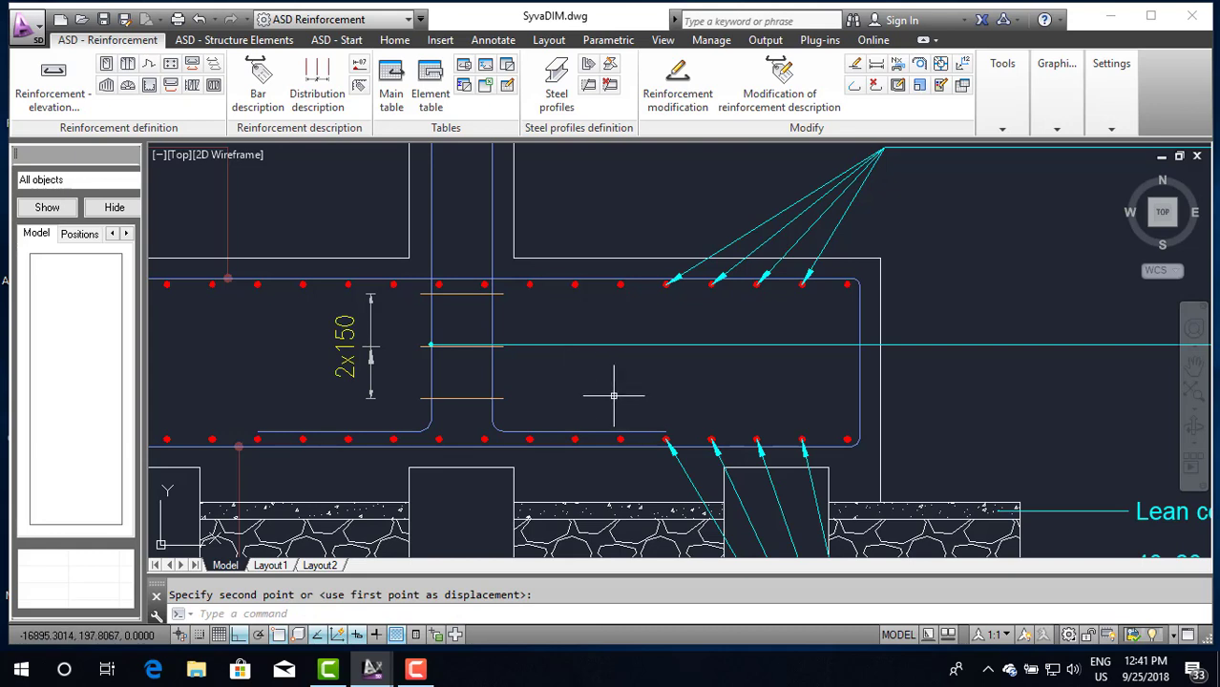
{"action": "left_click", "coordinate": [458, 399]}
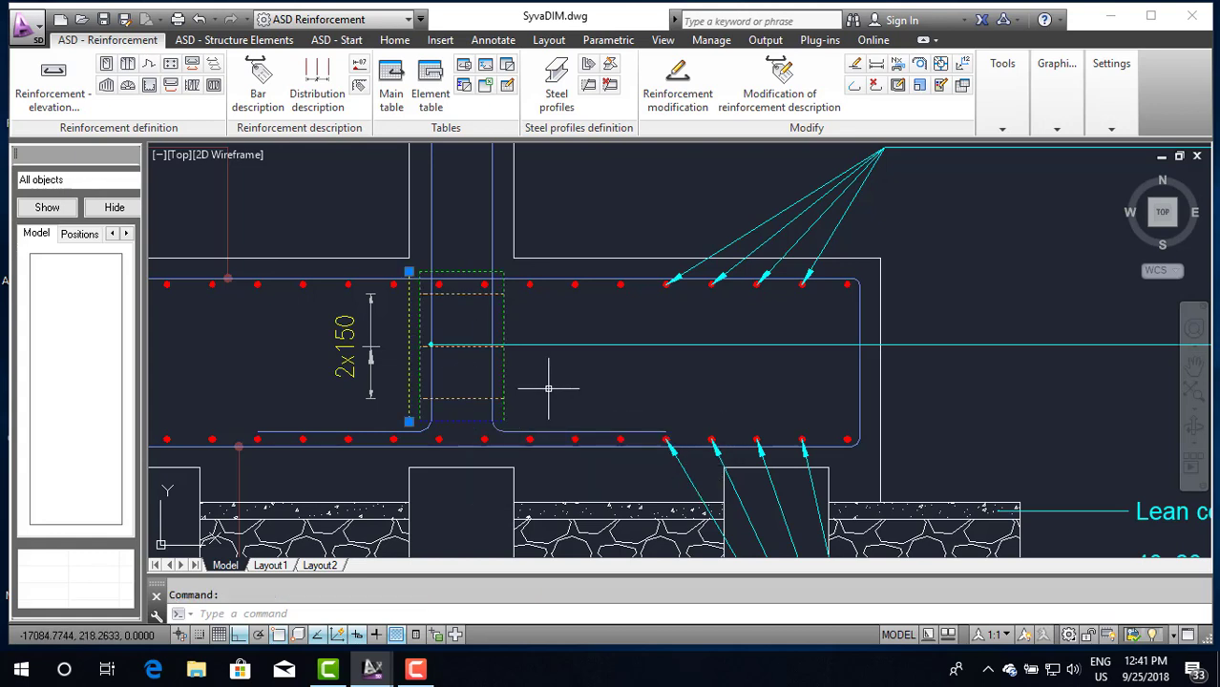
{"action": "type", "text": "m"}
Step: Begin a second move of the bar, then cancel it with Esc
{"action": "key", "text": "Return"}
{"action": "left_click", "coordinate": [558, 322]}
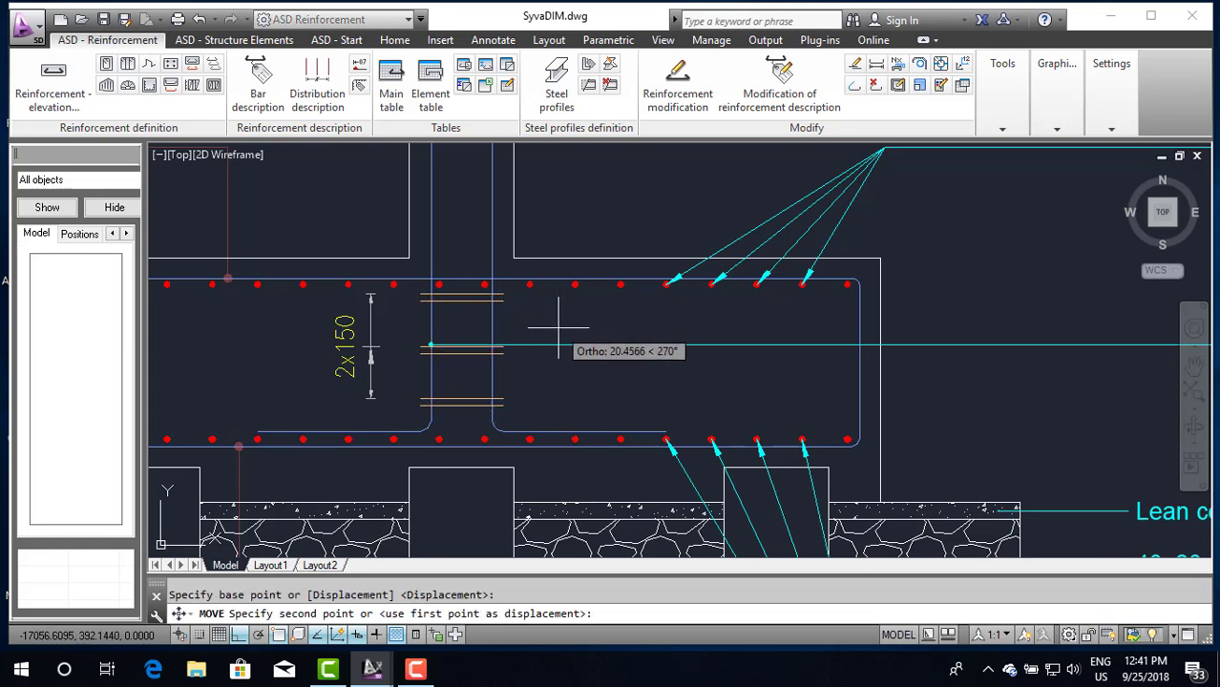
{"action": "key", "text": "Escape"}
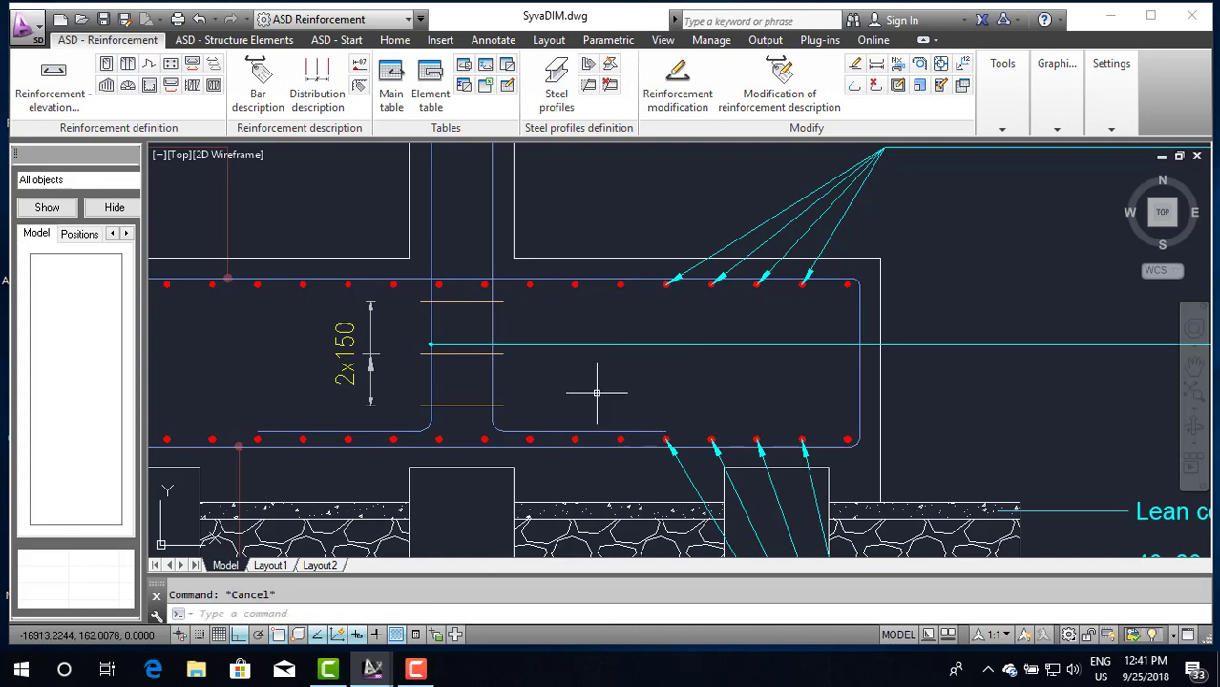
{"action": "scroll", "coordinate": [564, 342], "scroll_direction": "down", "scroll_amount": 4}
{"action": "scroll", "coordinate": [615, 372], "scroll_direction": "up", "scroll_amount": 2}
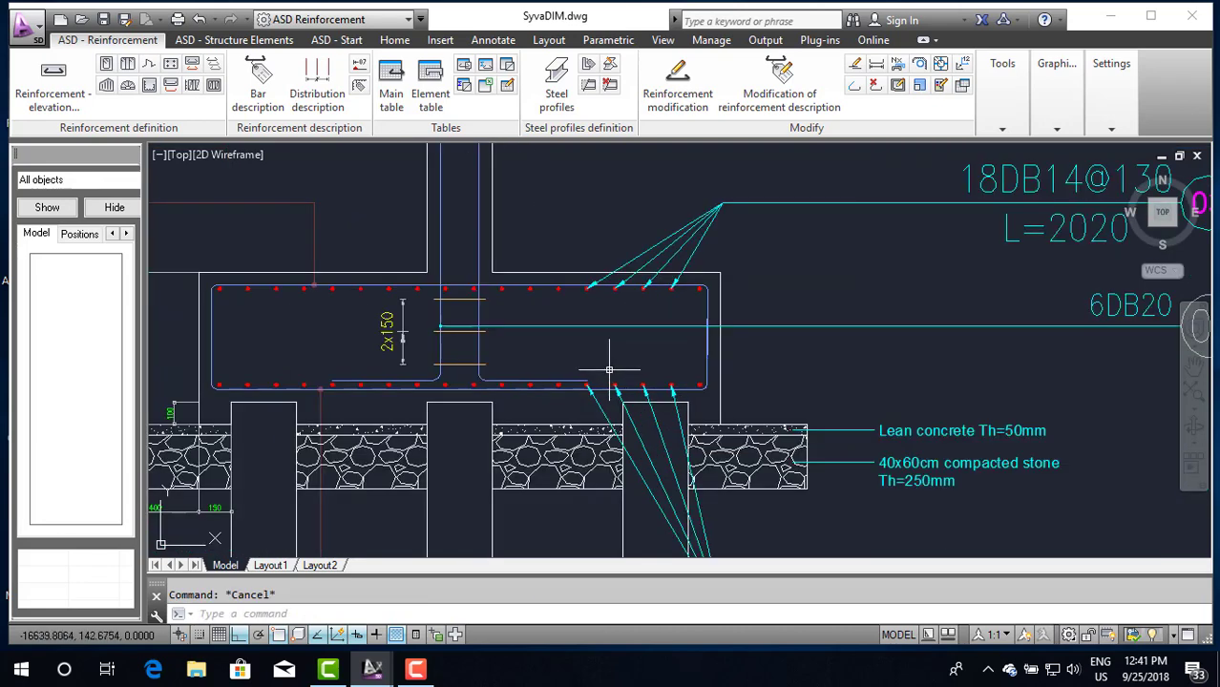
{"action": "scroll", "coordinate": [609, 369], "scroll_direction": "down", "scroll_amount": 2}
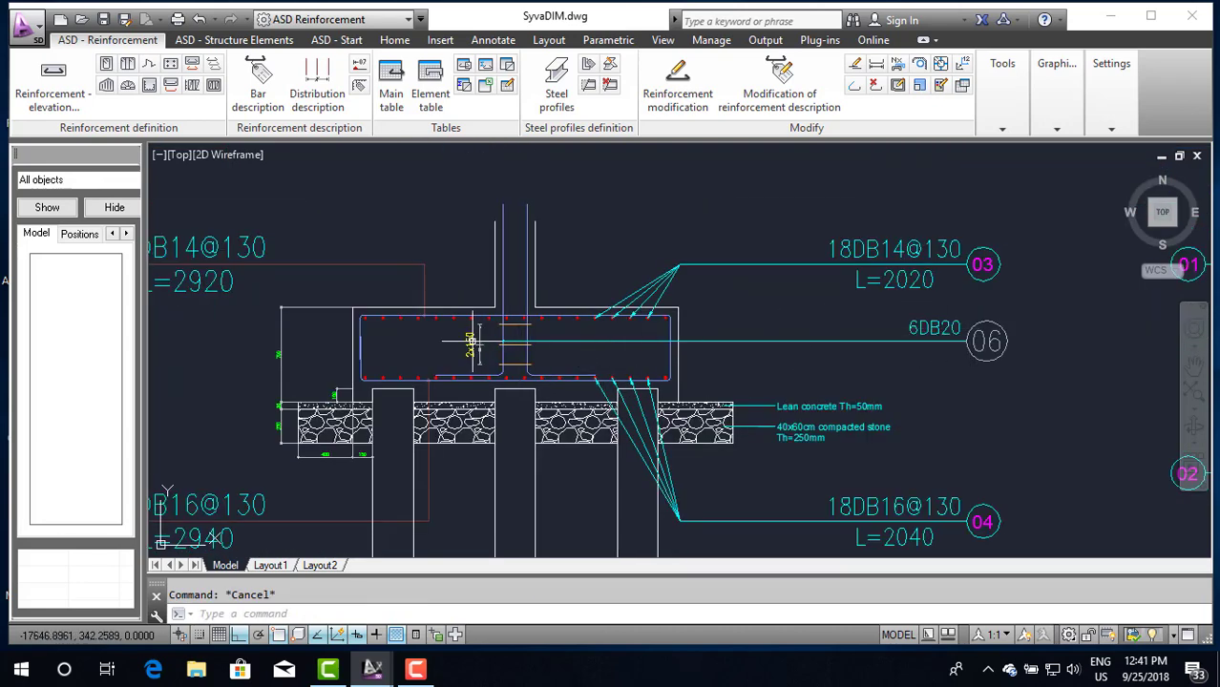
{"action": "scroll", "coordinate": [471, 343], "scroll_direction": "up", "scroll_amount": 2}
{"action": "scroll", "coordinate": [506, 353], "scroll_direction": "down", "scroll_amount": 4}
{"action": "scroll", "coordinate": [544, 315], "scroll_direction": "down", "scroll_amount": 3}
{"action": "scroll", "coordinate": [592, 264], "scroll_direction": "up", "scroll_amount": 2}
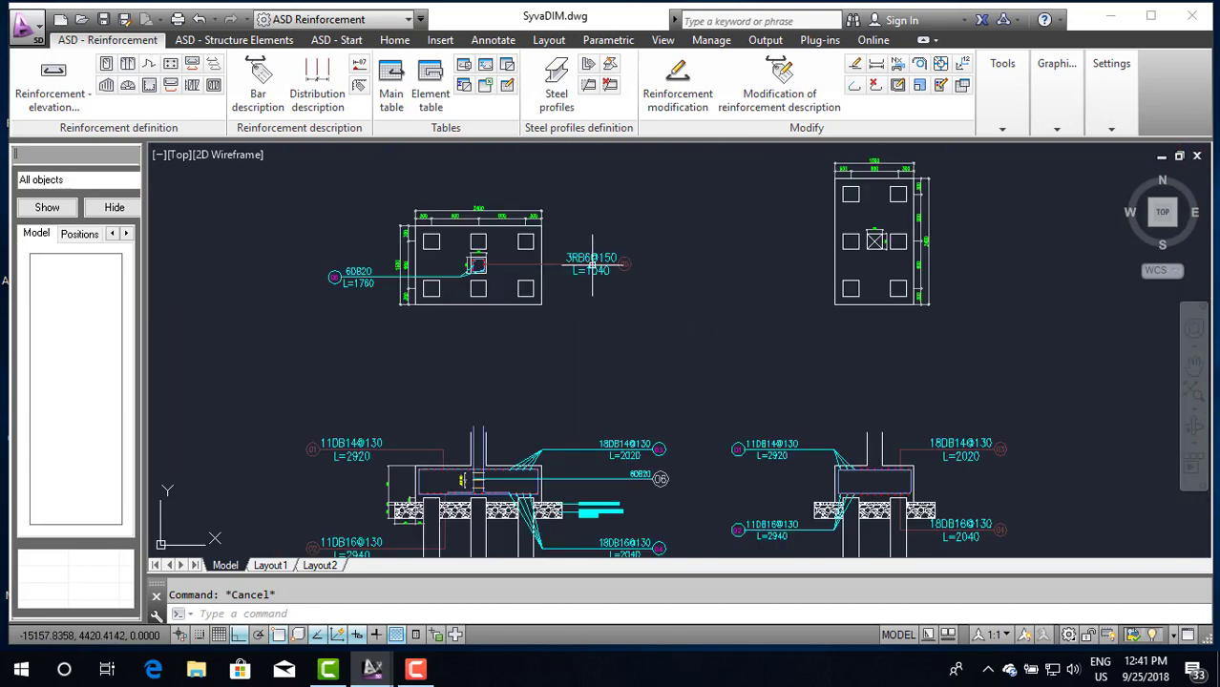
{"action": "scroll", "coordinate": [592, 256], "scroll_direction": "up", "scroll_amount": 2}
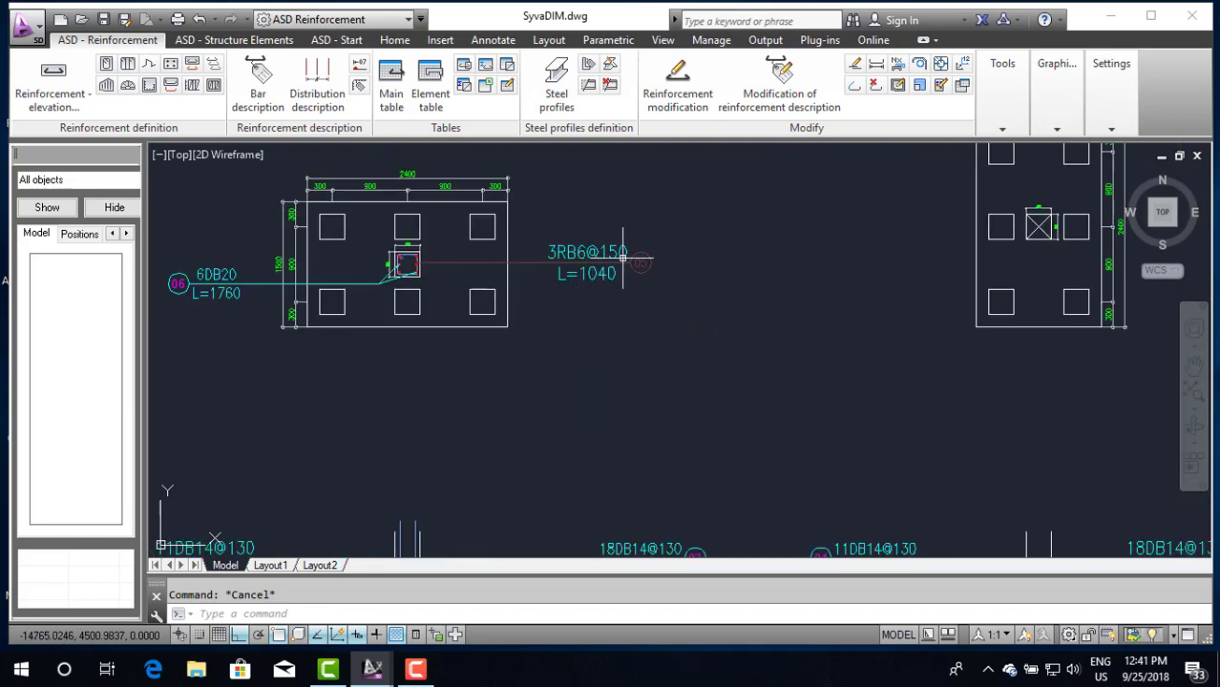
{"action": "scroll", "coordinate": [581, 277], "scroll_direction": "down", "scroll_amount": 2}
{"action": "scroll", "coordinate": [589, 291], "scroll_direction": "down", "scroll_amount": 3}
{"action": "scroll", "coordinate": [585, 370], "scroll_direction": "up", "scroll_amount": 3}
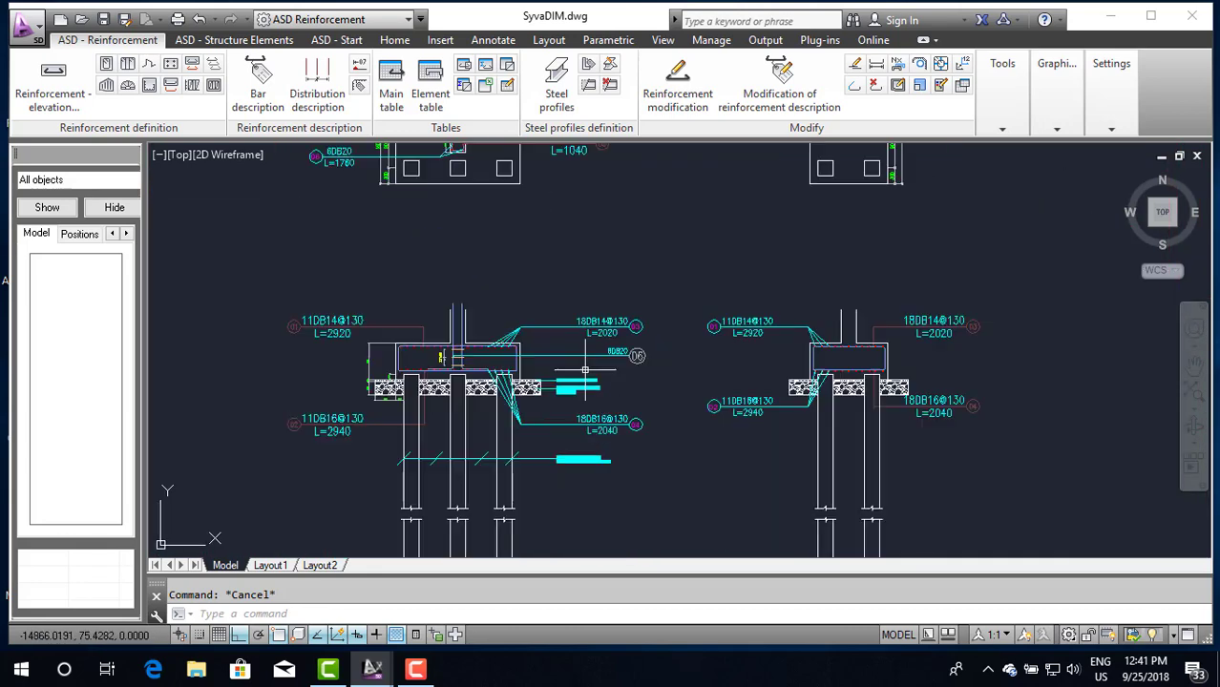
{"action": "scroll", "coordinate": [534, 372], "scroll_direction": "down", "scroll_amount": 2}
{"action": "scroll", "coordinate": [741, 350], "scroll_direction": "up", "scroll_amount": 2}
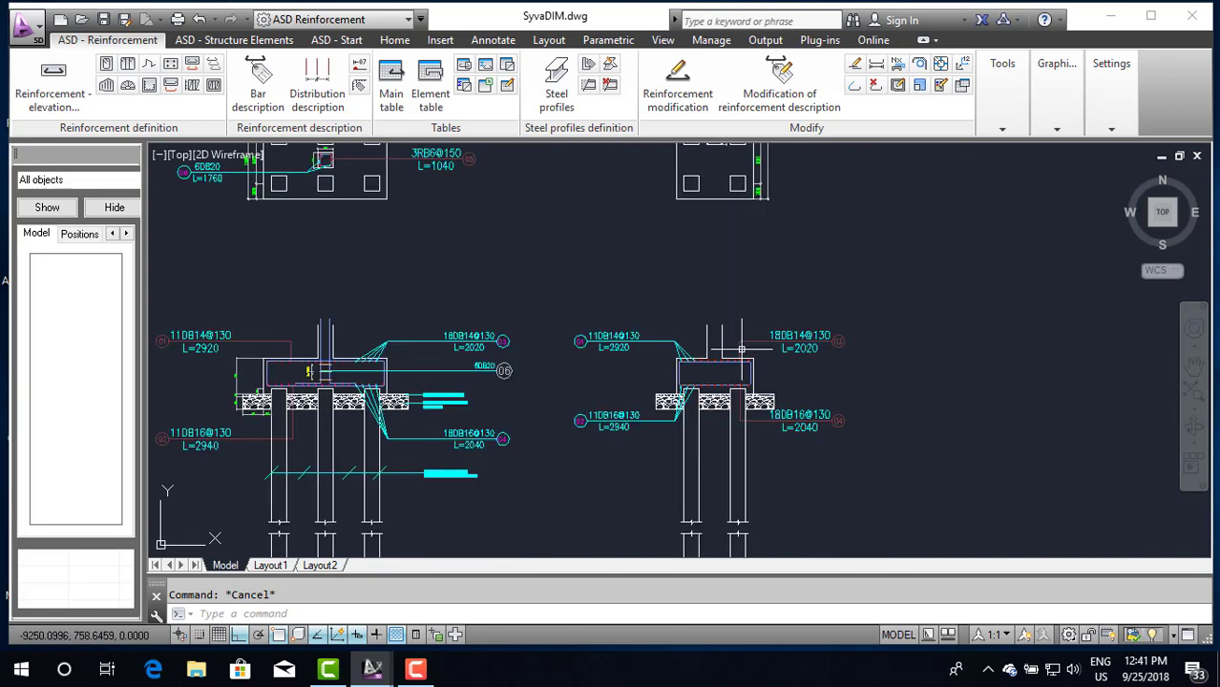
{"action": "scroll", "coordinate": [668, 353], "scroll_direction": "down", "scroll_amount": 1}
{"action": "scroll", "coordinate": [463, 345], "scroll_direction": "up", "scroll_amount": 3}
{"action": "scroll", "coordinate": [466, 353], "scroll_direction": "up", "scroll_amount": 2}
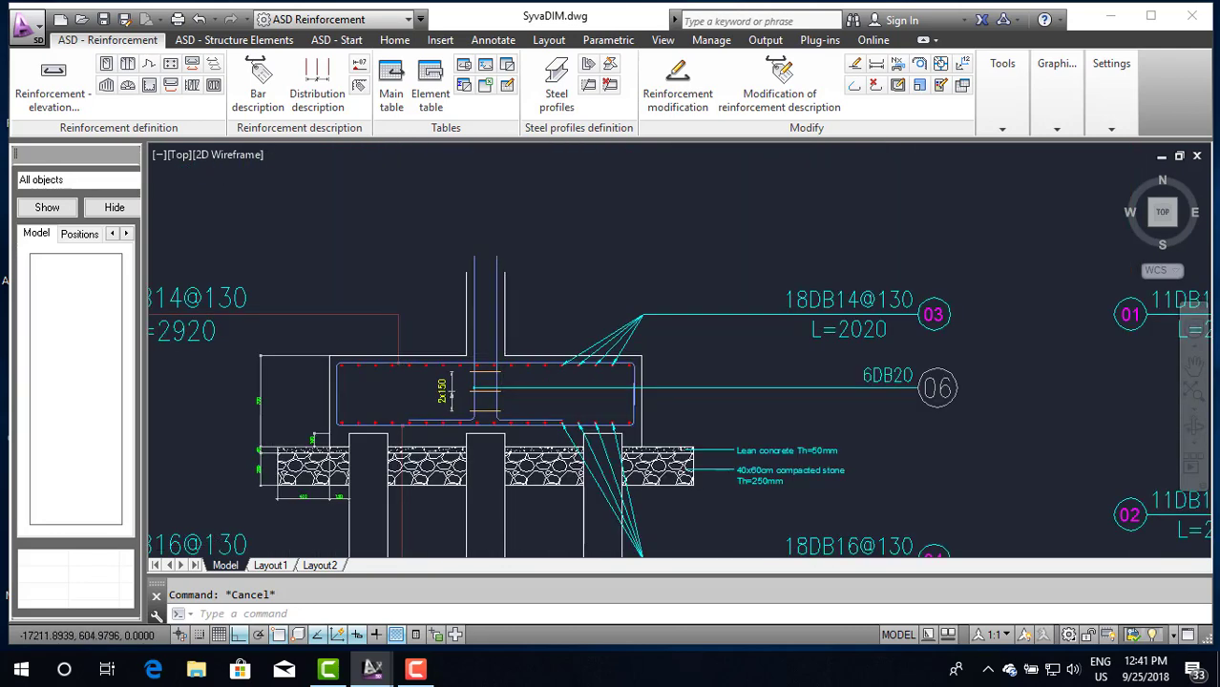
{"action": "scroll", "coordinate": [497, 368], "scroll_direction": "up", "scroll_amount": 2}
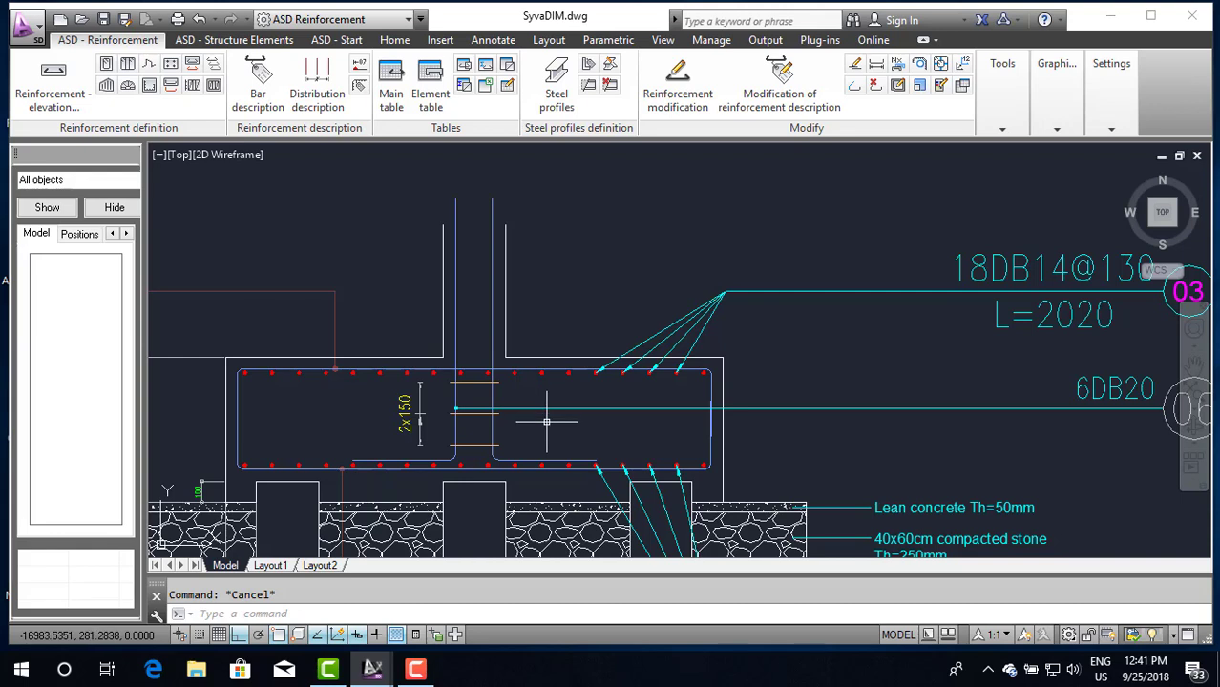
{"action": "type", "text": "Co"}
{"action": "key", "text": "Return"}
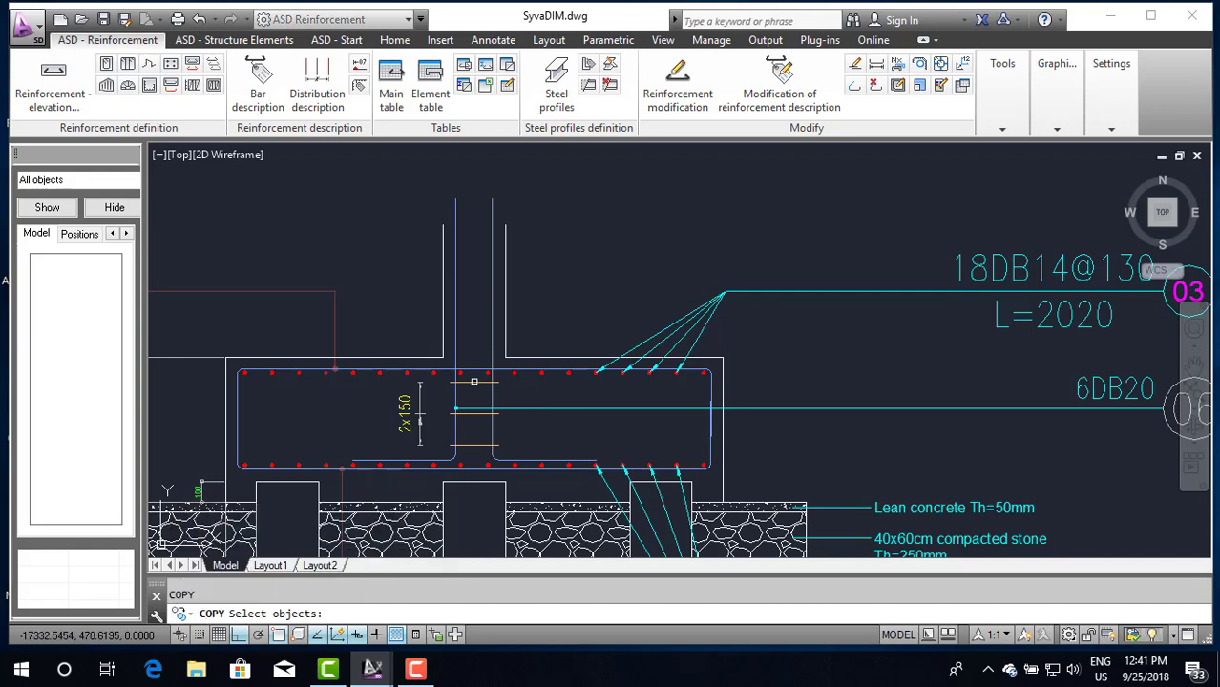
Step: Copy the main bar, its ties and the 6DB20 label from the cap's top edge into the right footing's pile cap
{"action": "left_click", "coordinate": [455, 331]}
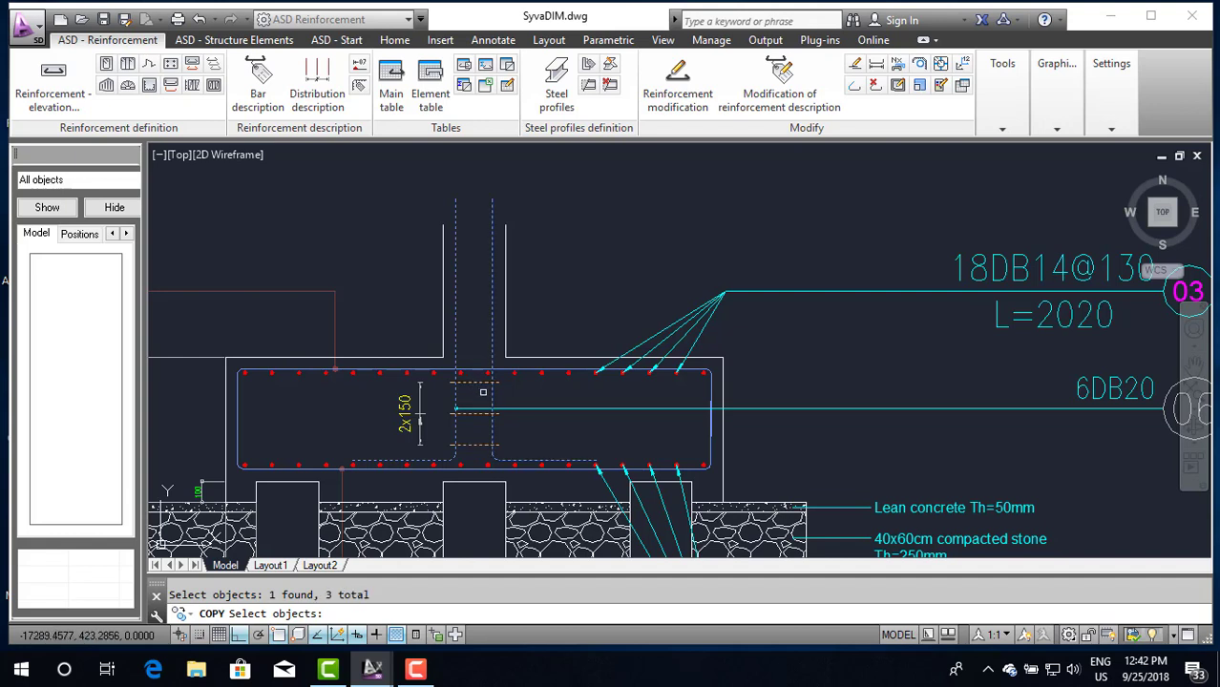
{"action": "left_click", "coordinate": [556, 408]}
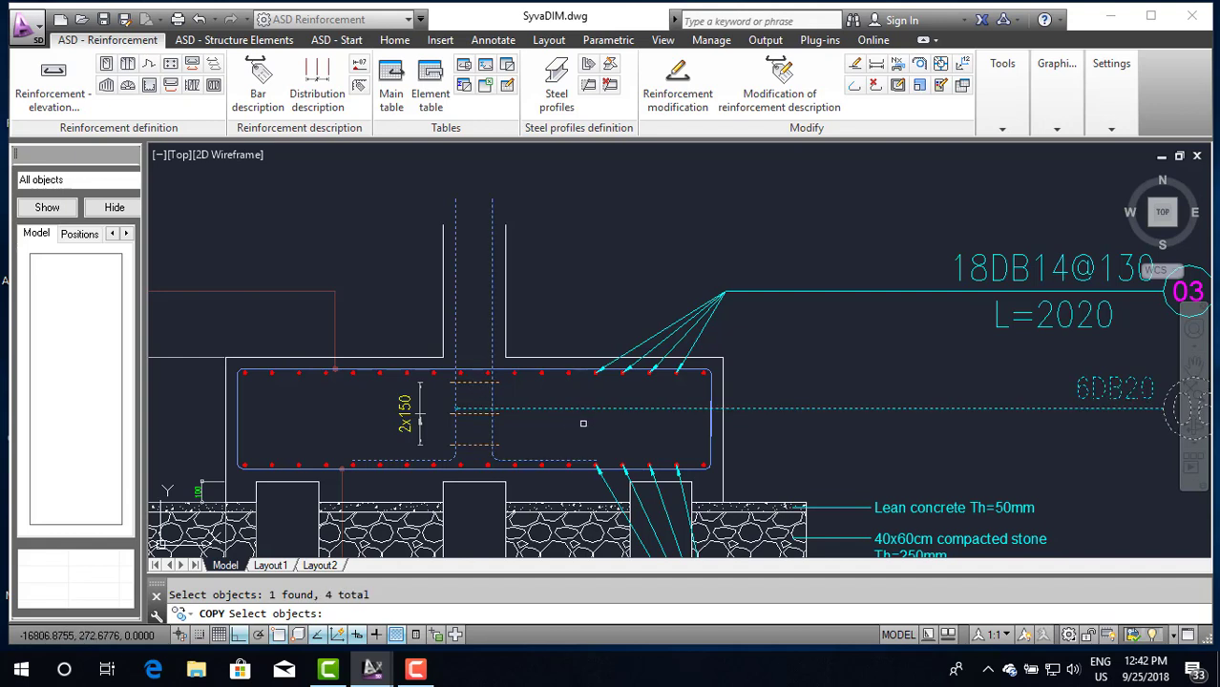
{"action": "key", "text": "Return"}
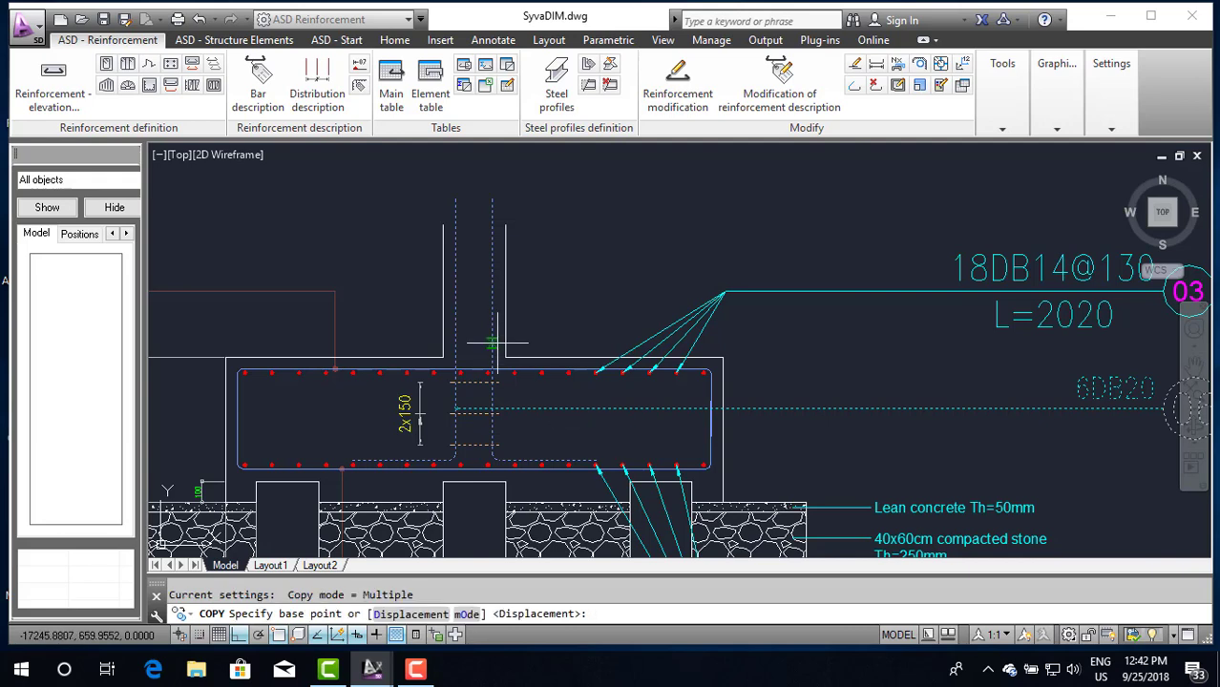
{"action": "scroll", "coordinate": [564, 365], "scroll_direction": "up", "scroll_amount": 2}
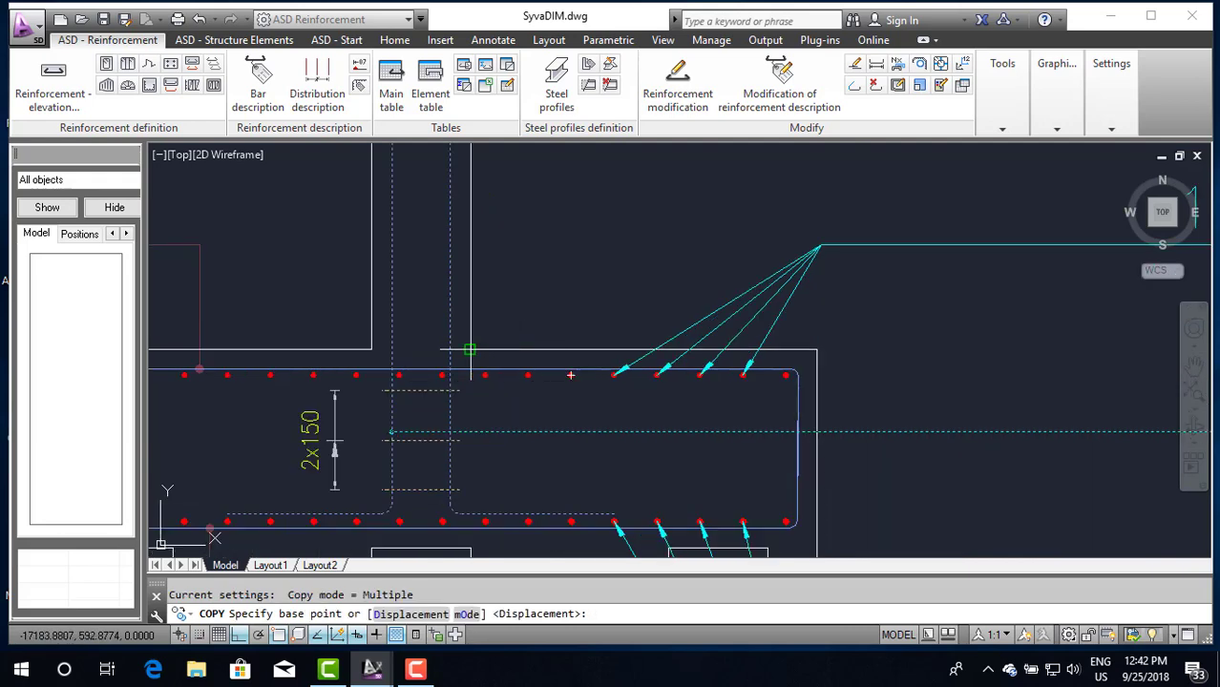
{"action": "left_click", "coordinate": [570, 375]}
{"action": "scroll", "coordinate": [570, 375], "scroll_direction": "down", "scroll_amount": 3}
{"action": "scroll", "coordinate": [515, 367], "scroll_direction": "down", "scroll_amount": 2}
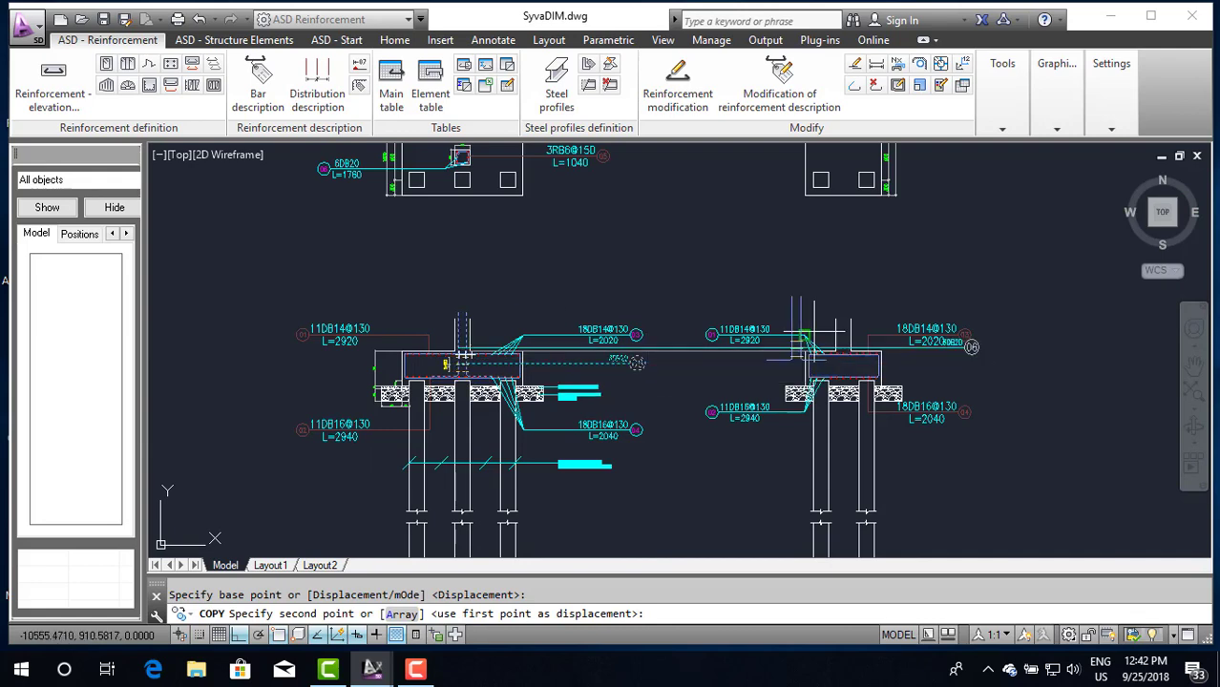
{"action": "scroll", "coordinate": [878, 286], "scroll_direction": "down", "scroll_amount": 3}
{"action": "scroll", "coordinate": [874, 330], "scroll_direction": "up", "scroll_amount": 1}
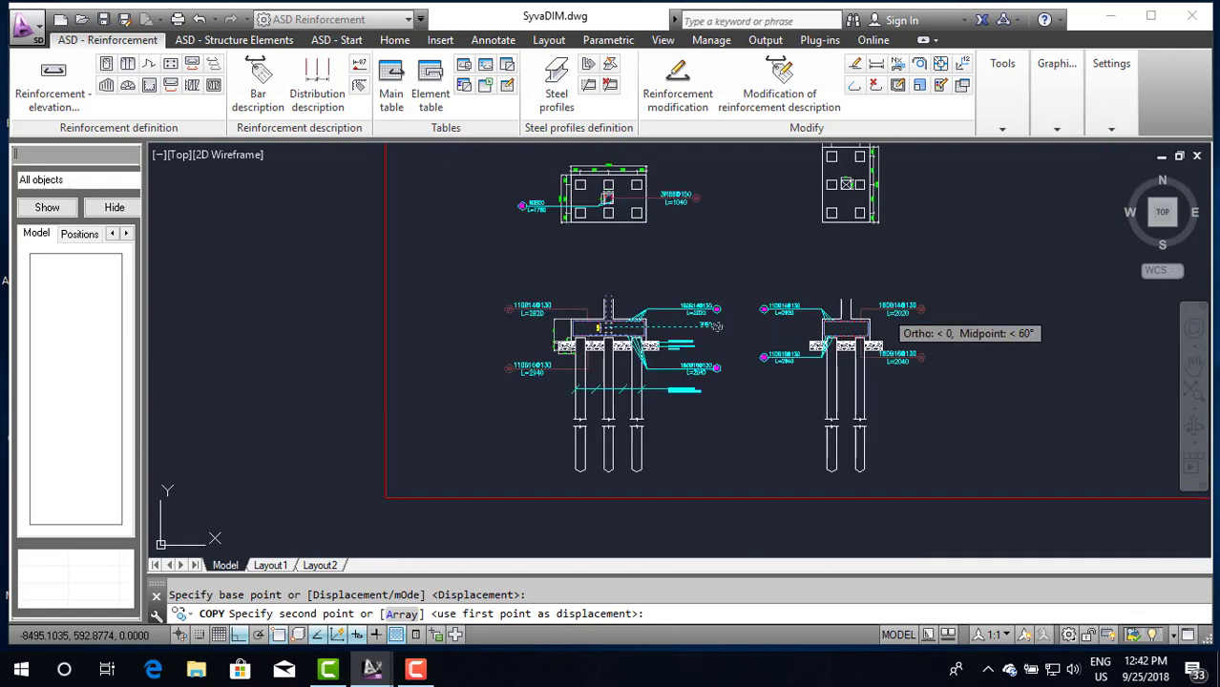
{"action": "scroll", "coordinate": [859, 325], "scroll_direction": "up", "scroll_amount": 3}
{"action": "scroll", "coordinate": [778, 334], "scroll_direction": "up", "scroll_amount": 3}
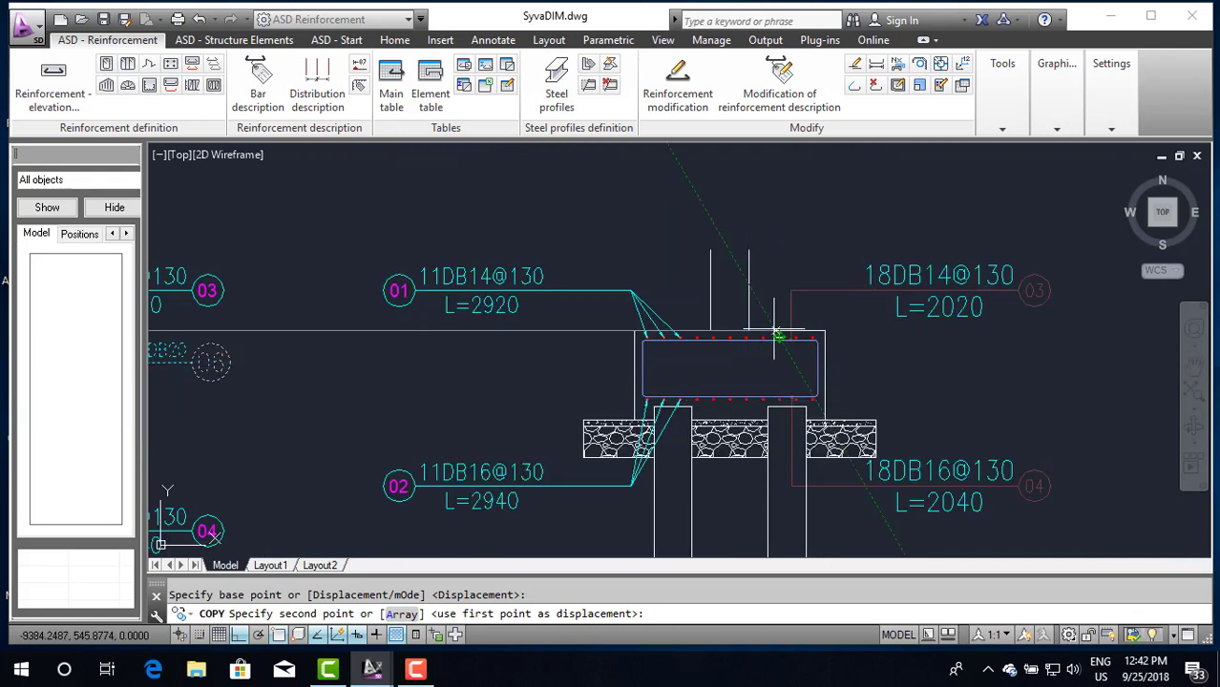
{"action": "scroll", "coordinate": [779, 334], "scroll_direction": "up", "scroll_amount": 5}
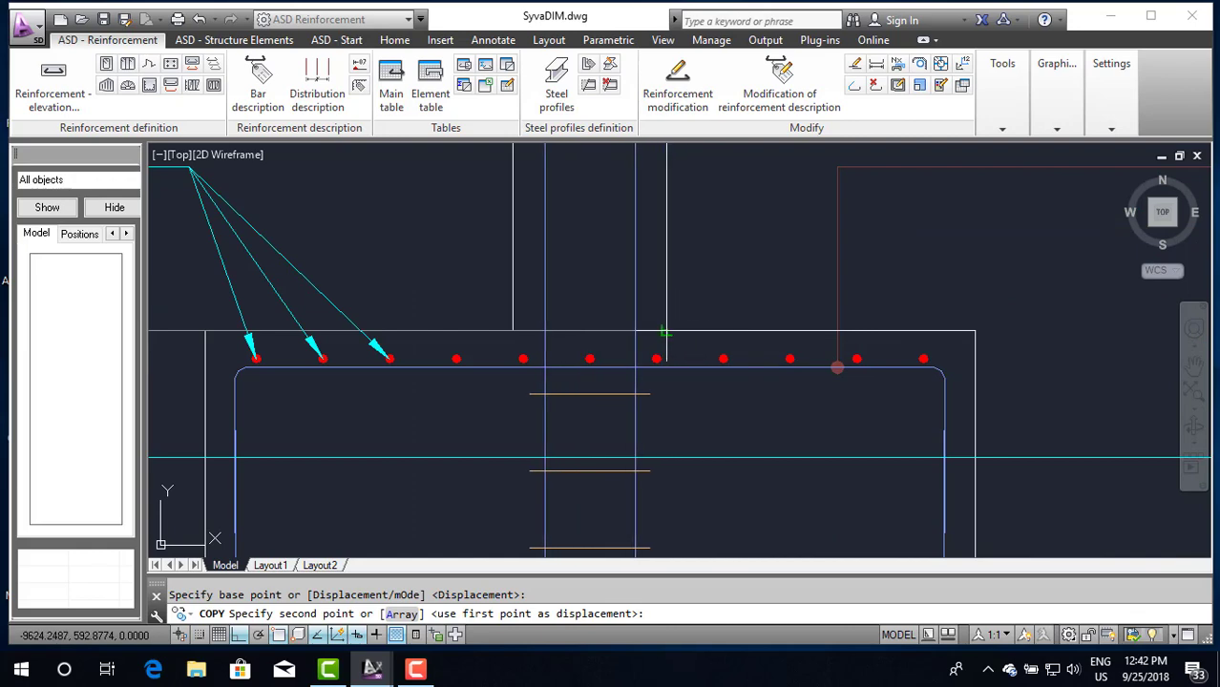
{"action": "left_click", "coordinate": [665, 332]}
{"action": "scroll", "coordinate": [689, 319], "scroll_direction": "down", "scroll_amount": 4}
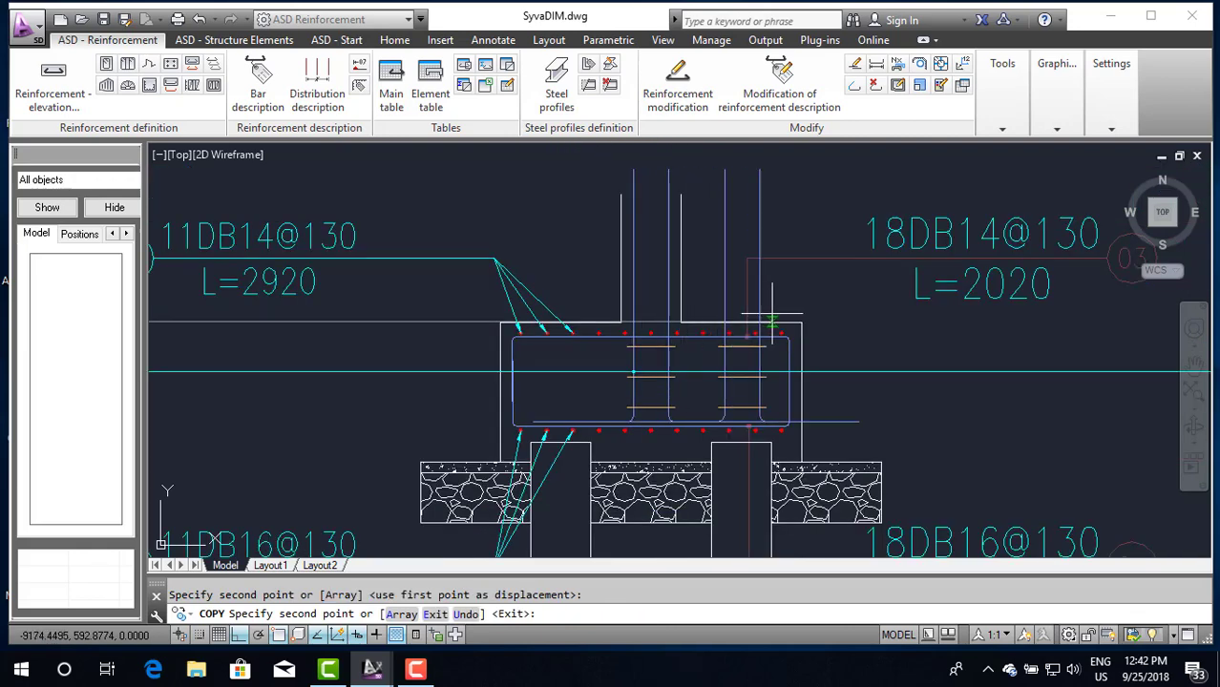
{"action": "key", "text": "Return"}
{"action": "scroll", "coordinate": [764, 324], "scroll_direction": "down", "scroll_amount": 4}
{"action": "scroll", "coordinate": [871, 327], "scroll_direction": "up", "scroll_amount": 3}
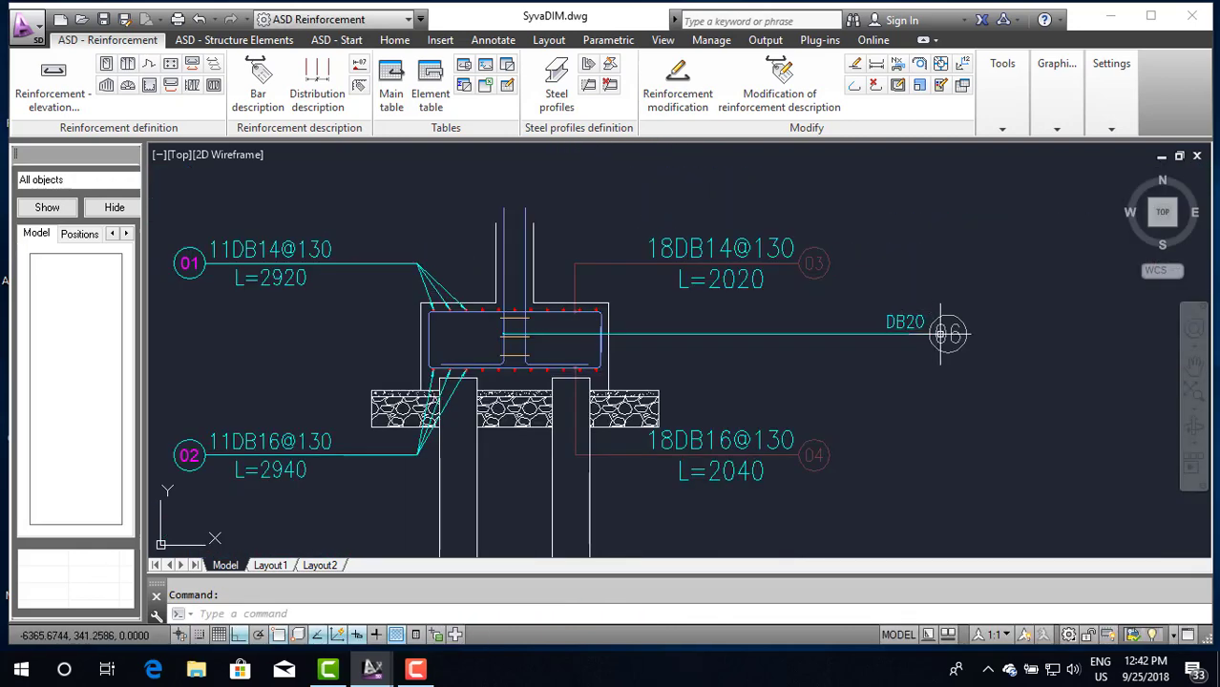
{"action": "left_click", "coordinate": [928, 335]}
{"action": "left_click", "coordinate": [930, 335]}
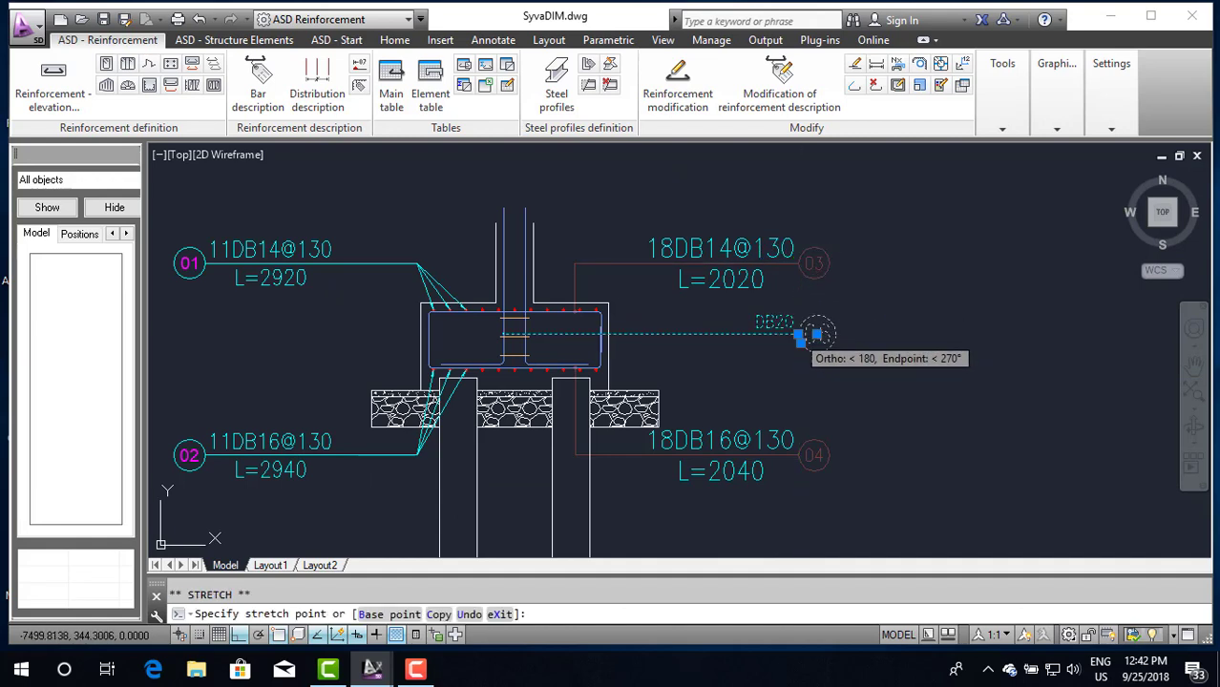
{"action": "left_click", "coordinate": [811, 332]}
{"action": "type", "text": "co"}
{"action": "key", "text": "Return"}
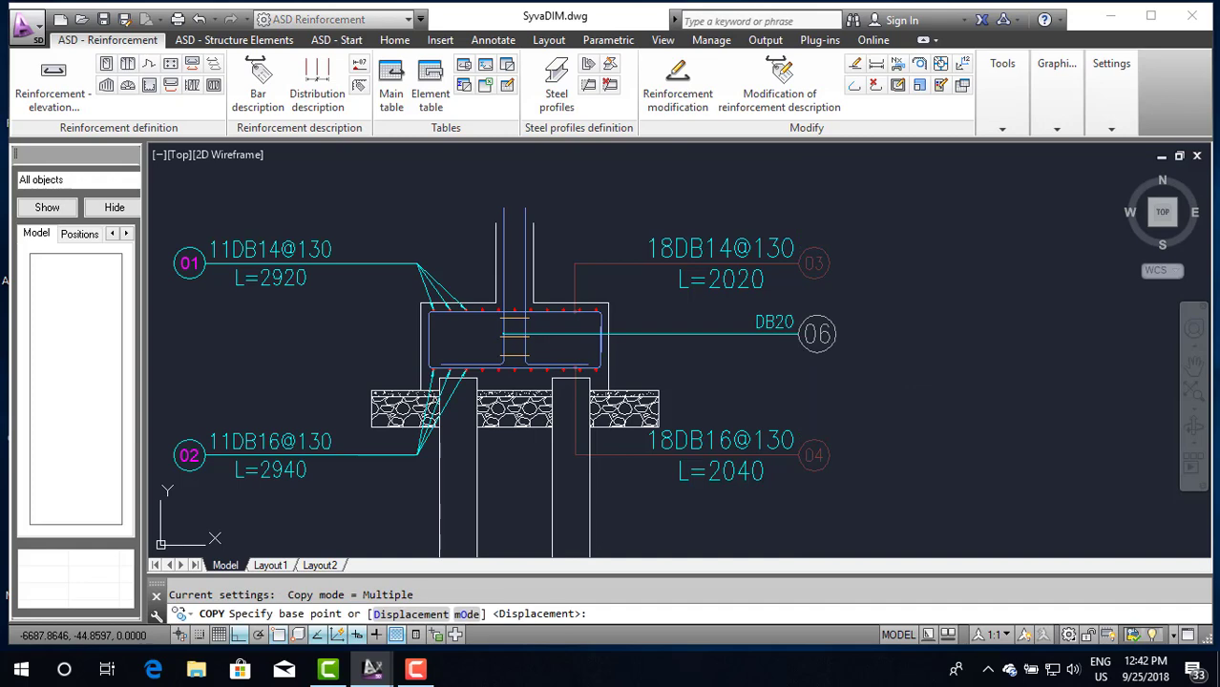
{"action": "scroll", "coordinate": [867, 332], "scroll_direction": "down", "scroll_amount": 2}
{"action": "scroll", "coordinate": [658, 334], "scroll_direction": "up", "scroll_amount": 4}
{"action": "scroll", "coordinate": [625, 335], "scroll_direction": "up", "scroll_amount": 2}
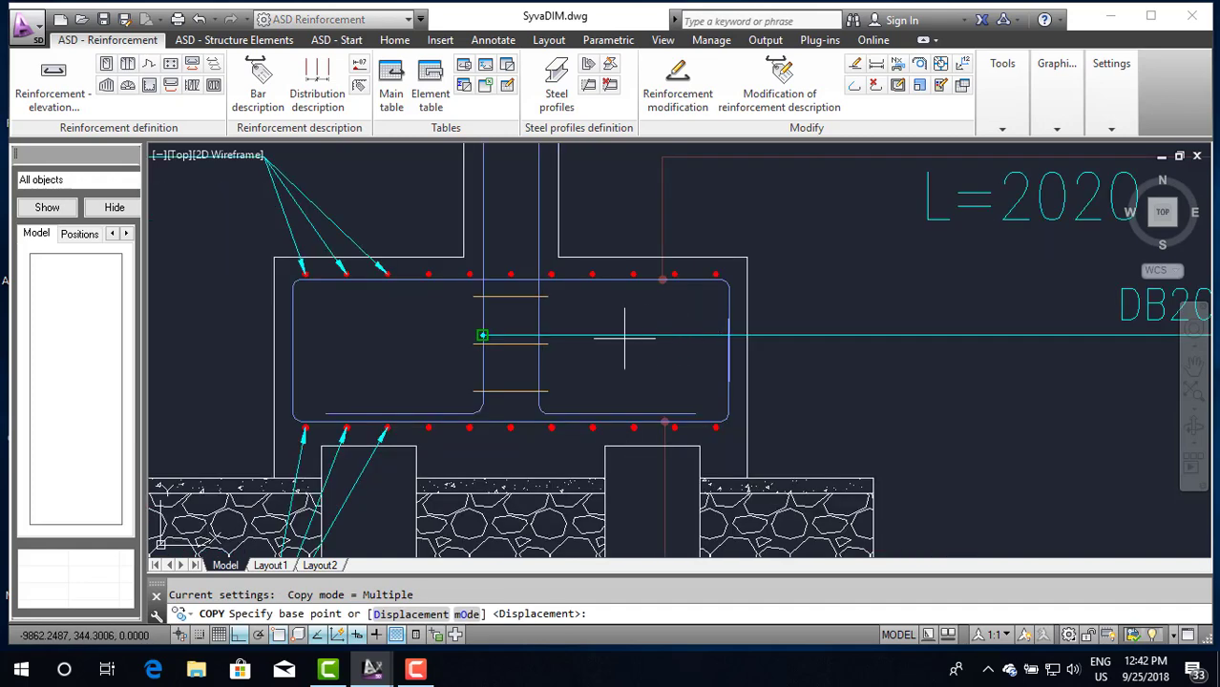
{"action": "key", "text": "Escape"}
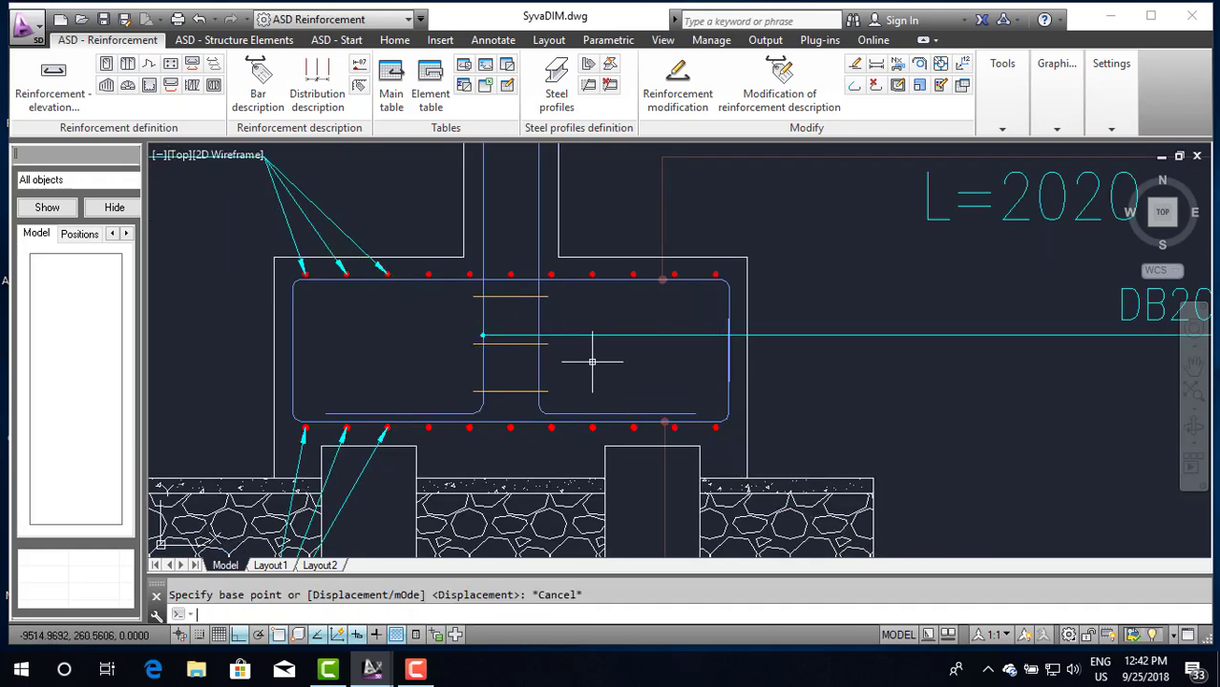
{"action": "scroll", "coordinate": [572, 279], "scroll_direction": "down", "scroll_amount": 2}
{"action": "scroll", "coordinate": [573, 279], "scroll_direction": "up", "scroll_amount": 1}
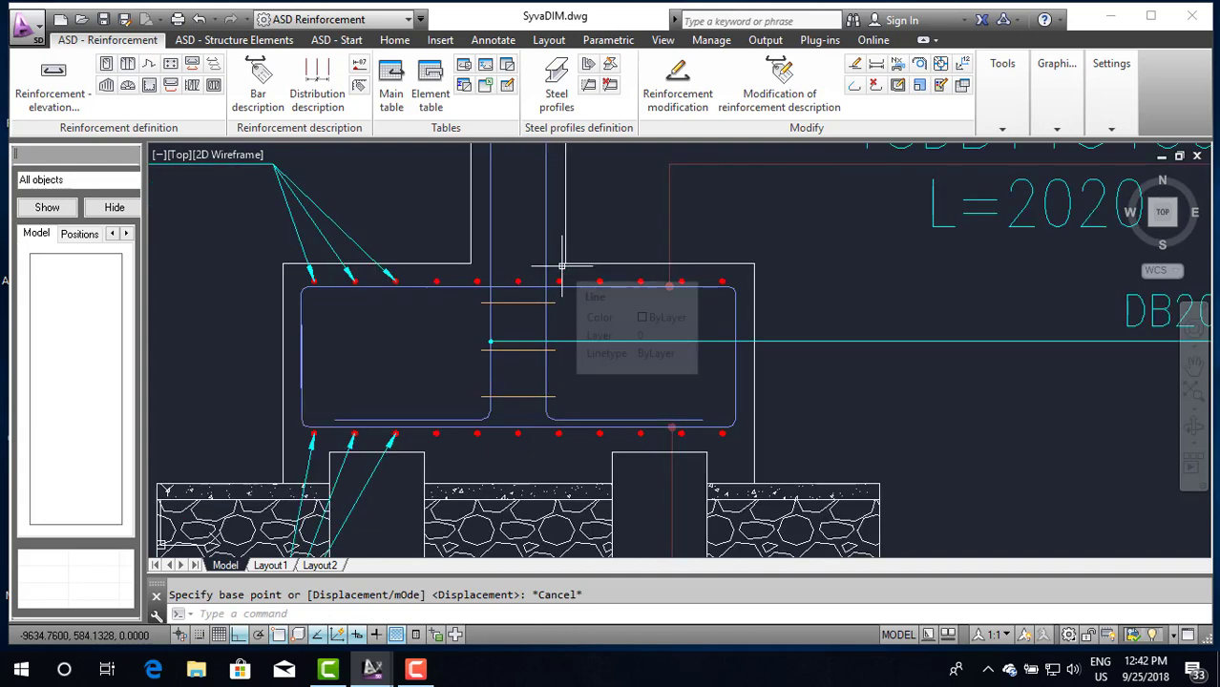
{"action": "scroll", "coordinate": [558, 263], "scroll_direction": "down", "scroll_amount": 4}
{"action": "scroll", "coordinate": [554, 317], "scroll_direction": "down", "scroll_amount": 1}
{"action": "scroll", "coordinate": [325, 210], "scroll_direction": "up", "scroll_amount": 3}
{"action": "scroll", "coordinate": [325, 205], "scroll_direction": "up", "scroll_amount": 3}
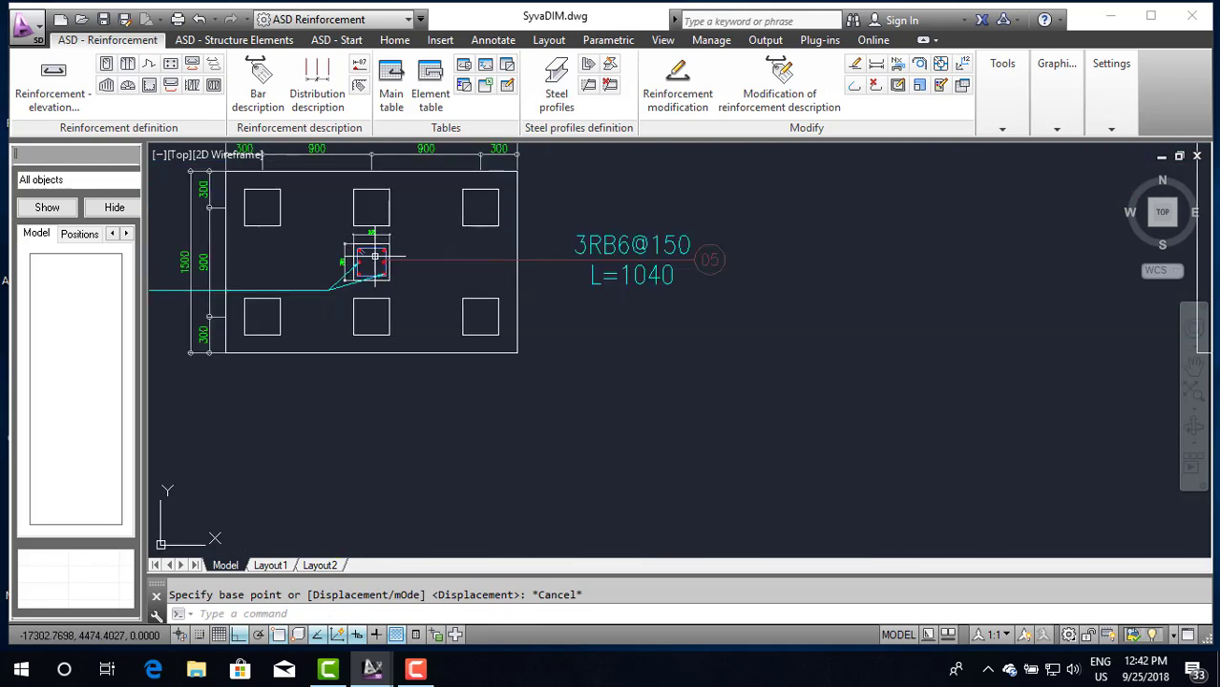
{"action": "scroll", "coordinate": [428, 284], "scroll_direction": "down", "scroll_amount": 2}
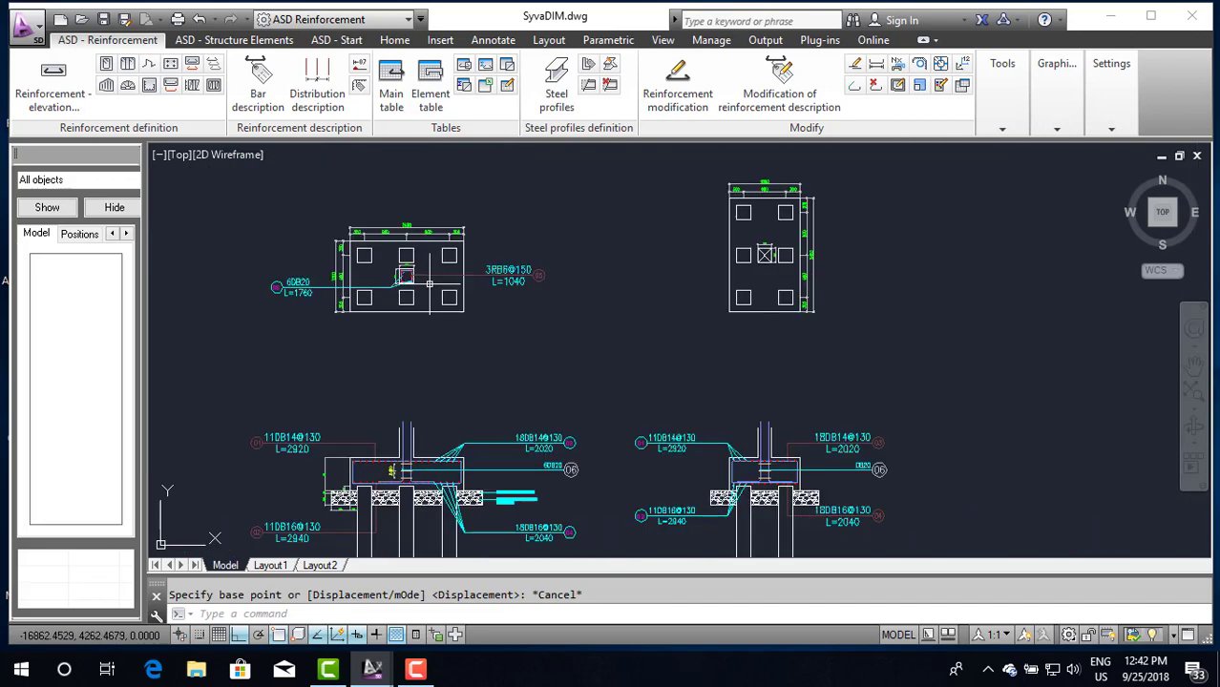
{"action": "scroll", "coordinate": [747, 439], "scroll_direction": "up", "scroll_amount": 4}
{"action": "scroll", "coordinate": [713, 359], "scroll_direction": "down", "scroll_amount": 1}
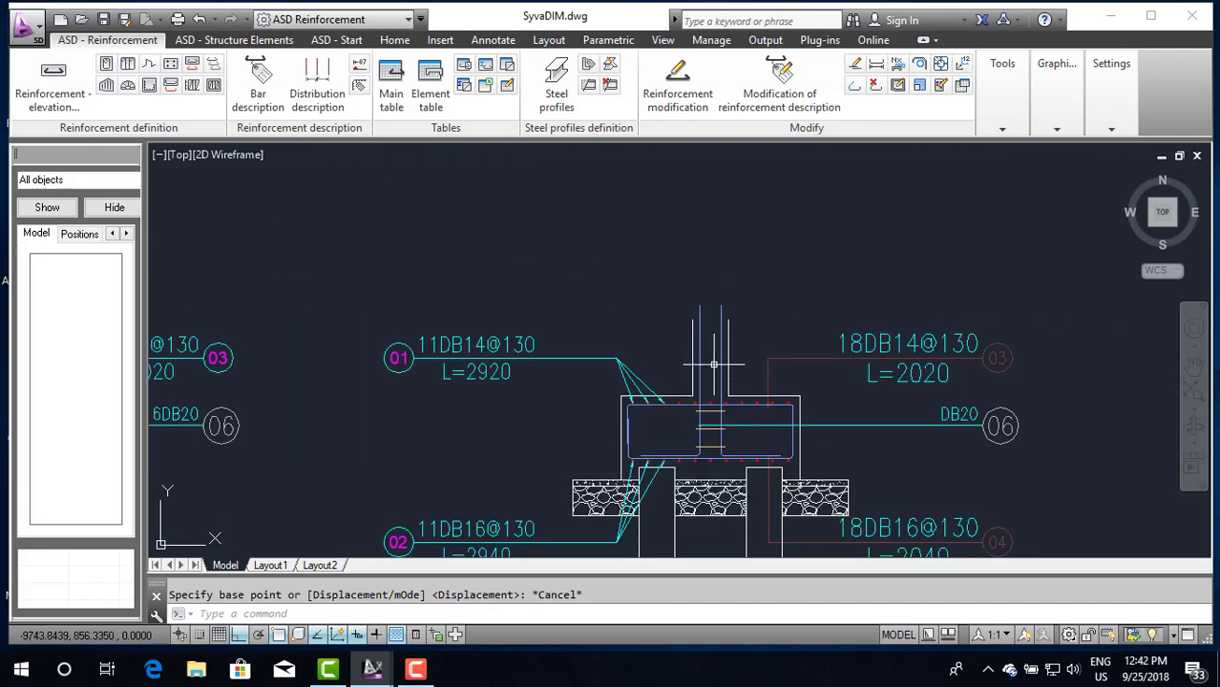
Step: Copy the right column's vertical bar about 87.6 down so its hook meets the footing's bottom bars
{"action": "type", "text": "co"}
{"action": "key", "text": "Return"}
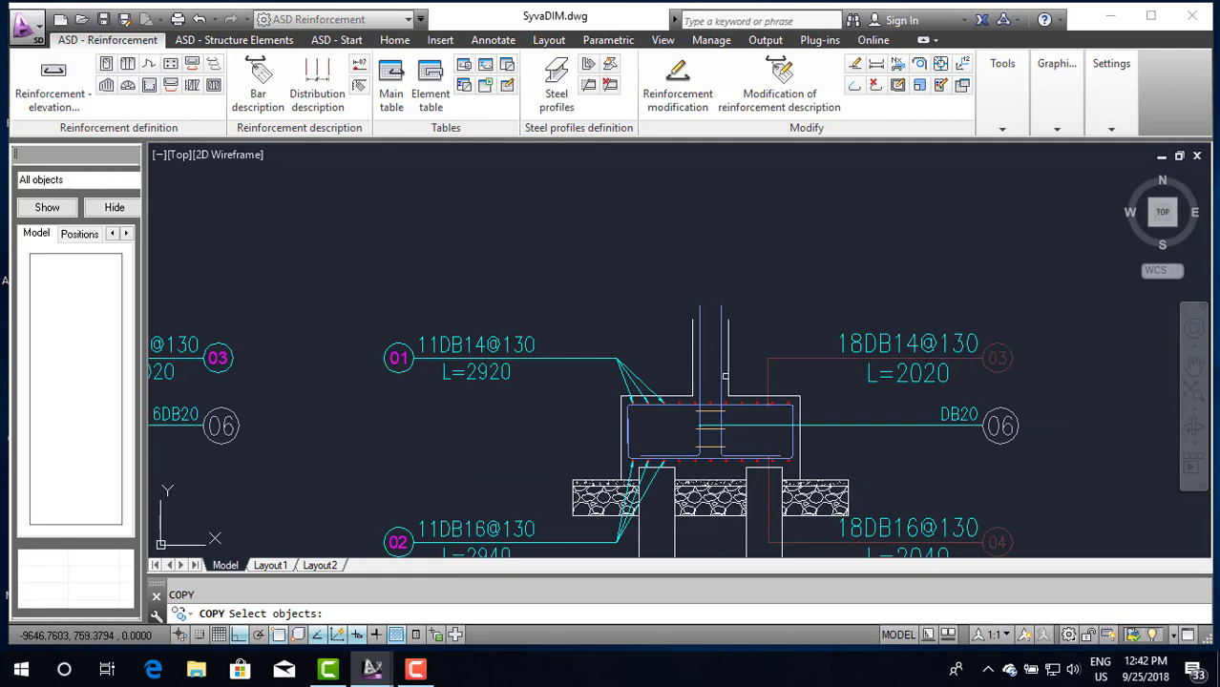
{"action": "scroll", "coordinate": [724, 376], "scroll_direction": "up", "scroll_amount": 2}
{"action": "left_click", "coordinate": [716, 358]}
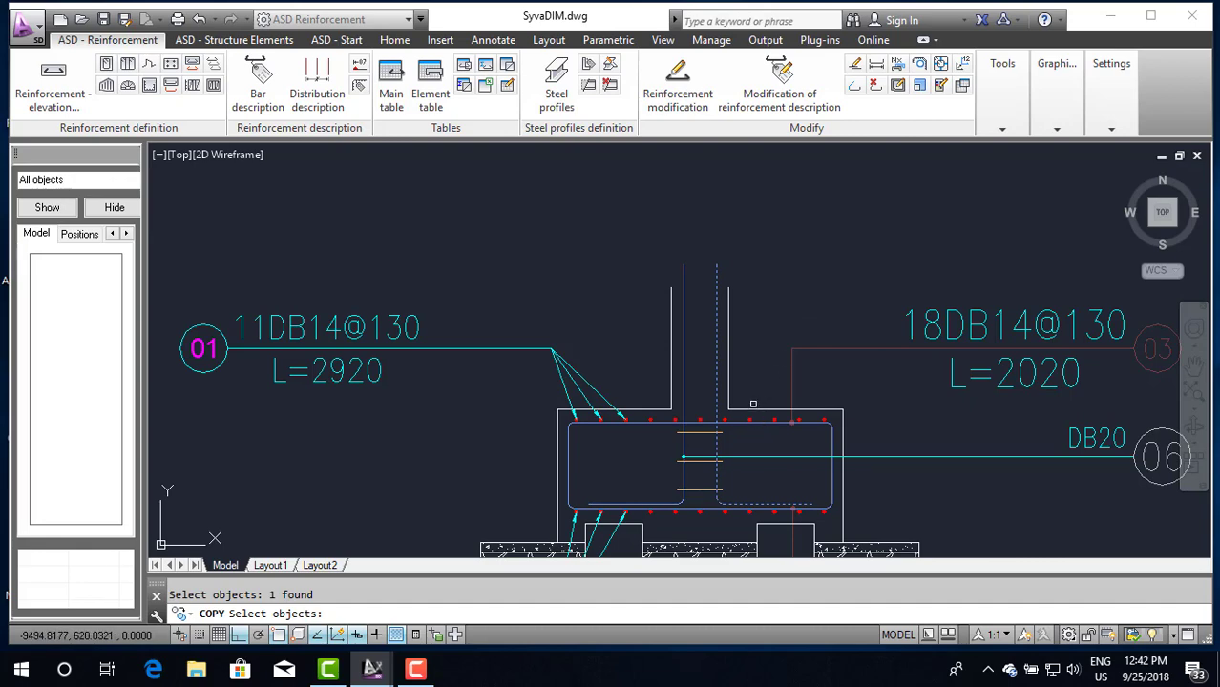
{"action": "key", "text": "Return"}
{"action": "scroll", "coordinate": [721, 421], "scroll_direction": "up", "scroll_amount": 6}
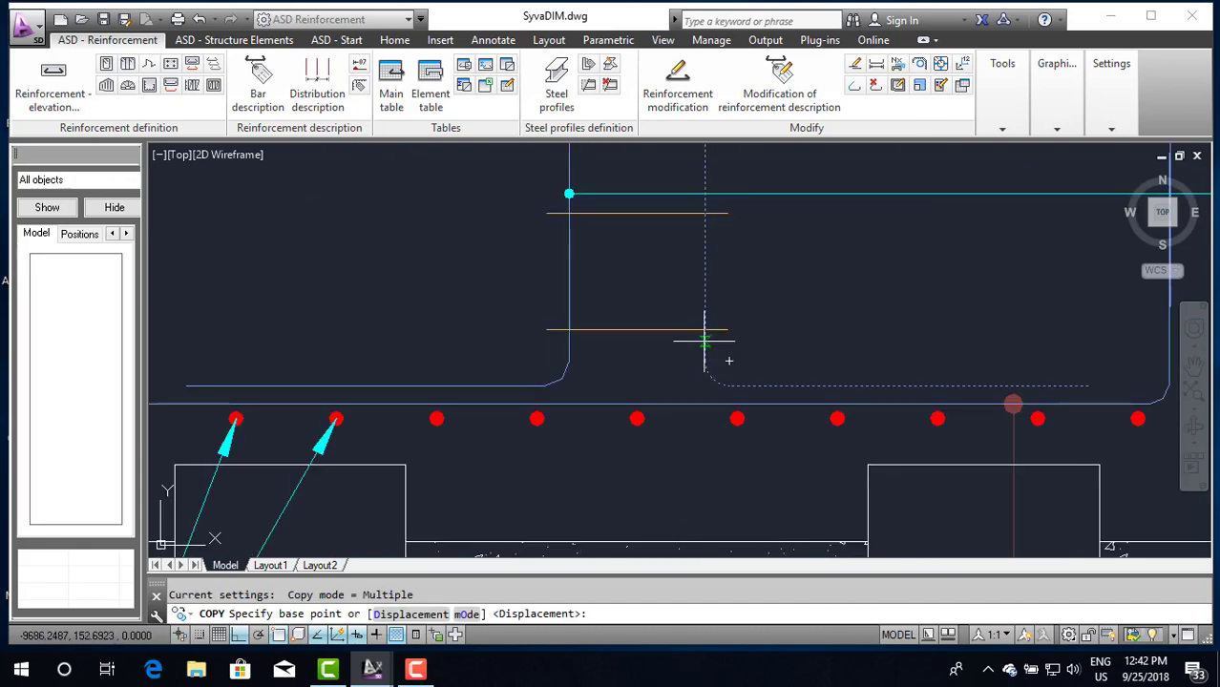
{"action": "left_click", "coordinate": [705, 330]}
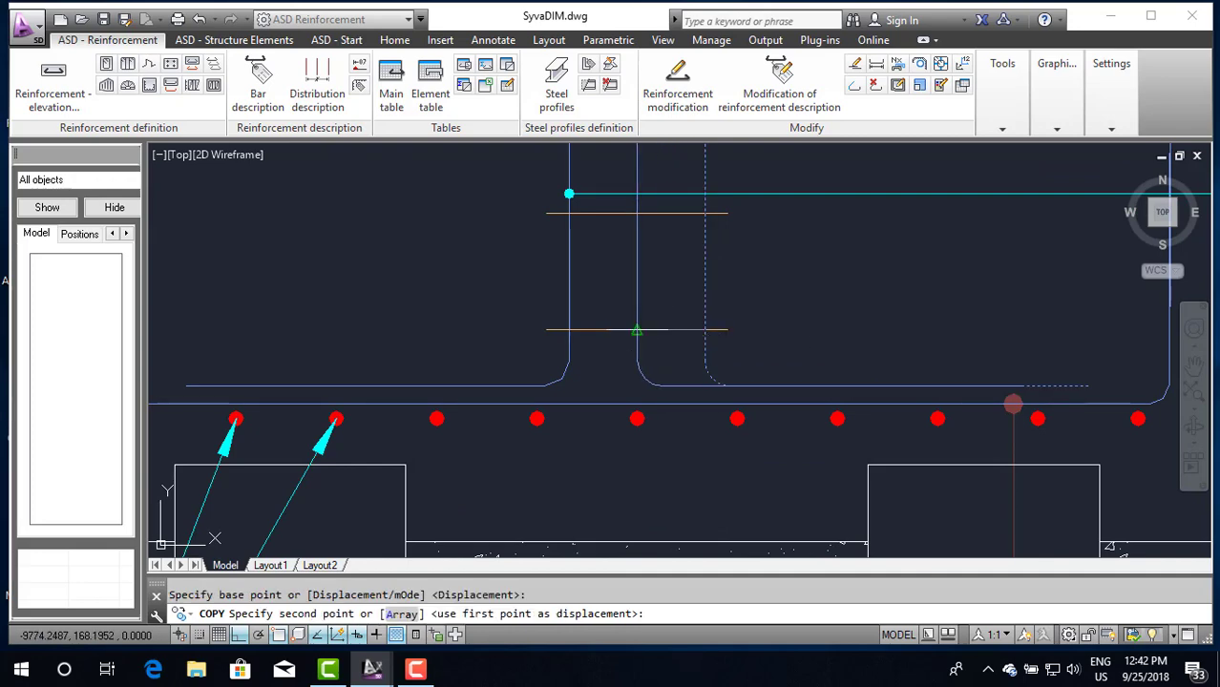
{"action": "left_click", "coordinate": [1013, 405]}
{"action": "scroll", "coordinate": [758, 383], "scroll_direction": "down", "scroll_amount": 5}
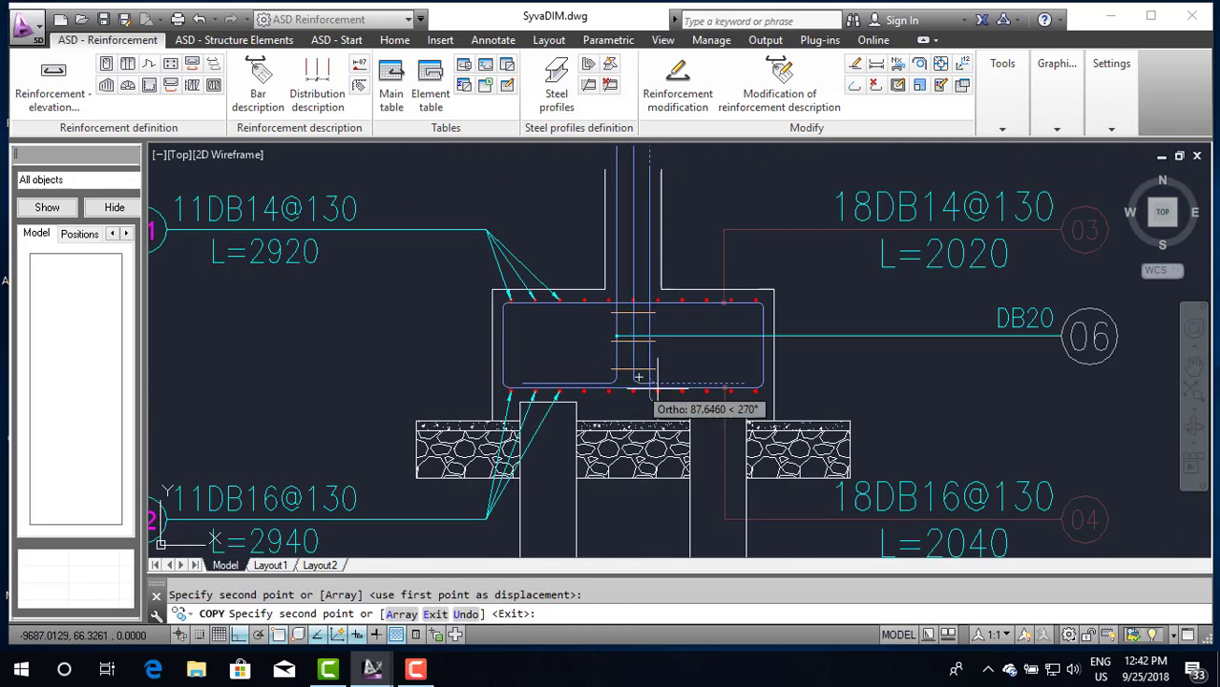
{"action": "key", "text": "Escape"}
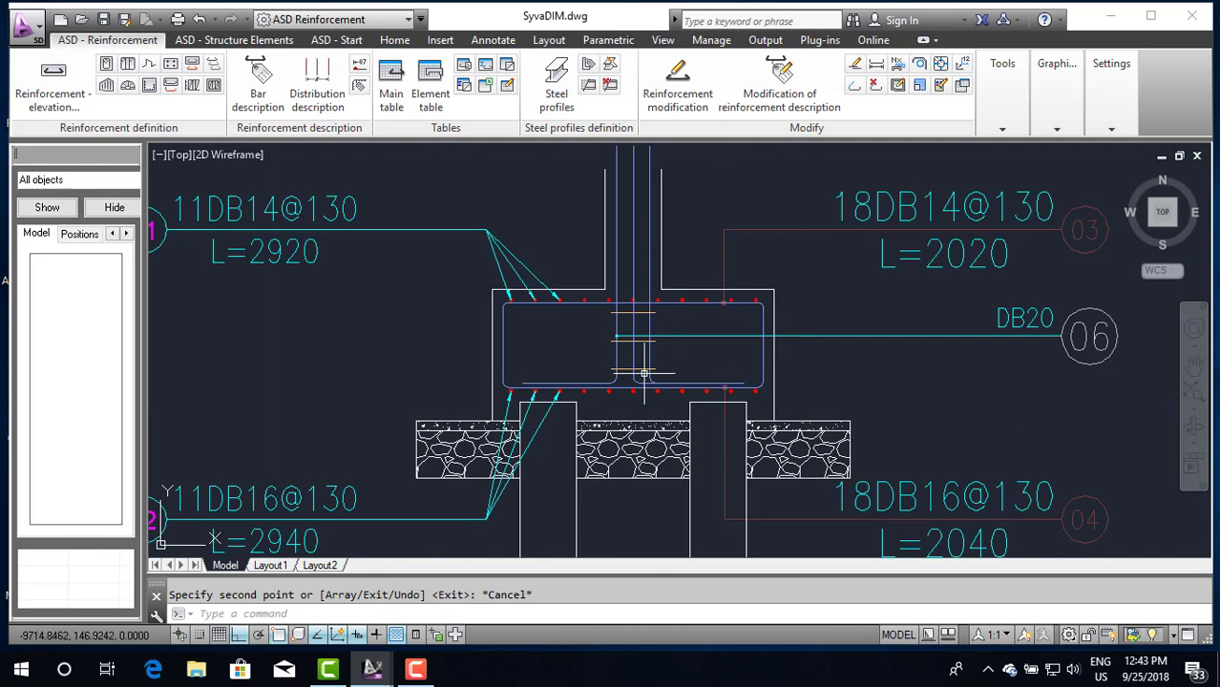
{"action": "scroll", "coordinate": [663, 365], "scroll_direction": "up", "scroll_amount": 2}
{"action": "scroll", "coordinate": [662, 364], "scroll_direction": "down", "scroll_amount": 4}
{"action": "scroll", "coordinate": [645, 266], "scroll_direction": "up", "scroll_amount": 4}
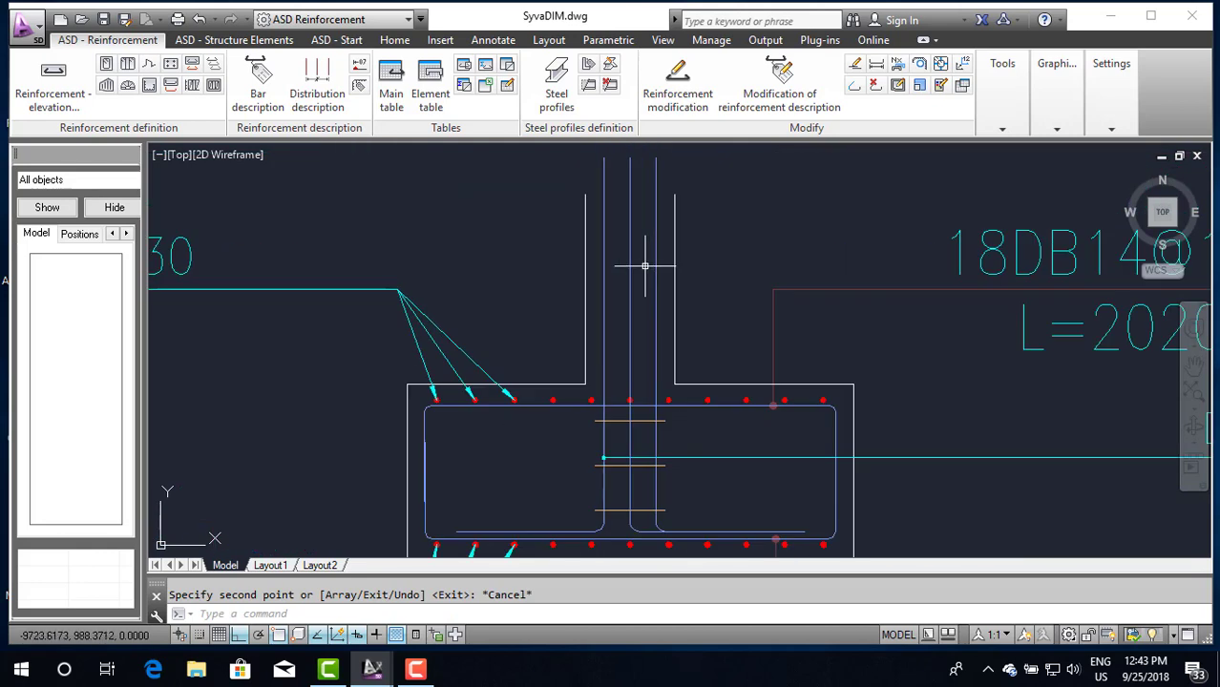
{"action": "scroll", "coordinate": [642, 276], "scroll_direction": "down", "scroll_amount": 3}
{"action": "scroll", "coordinate": [821, 349], "scroll_direction": "down", "scroll_amount": 2}
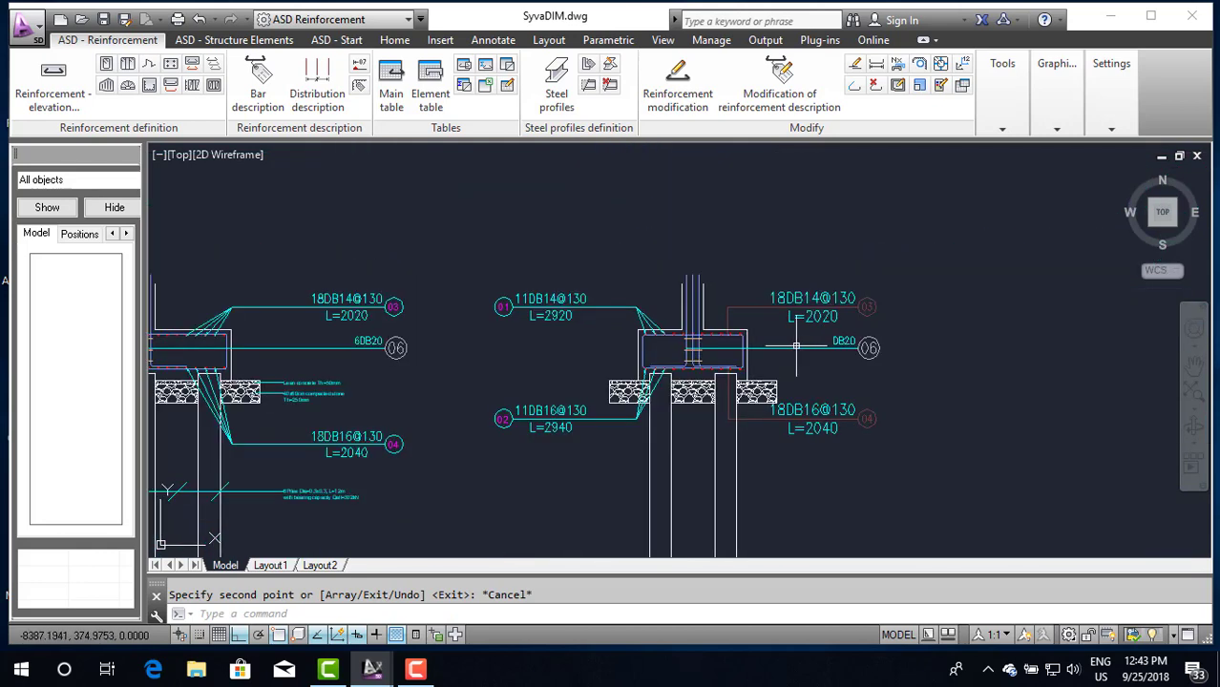
{"action": "scroll", "coordinate": [651, 338], "scroll_direction": "up", "scroll_amount": 2}
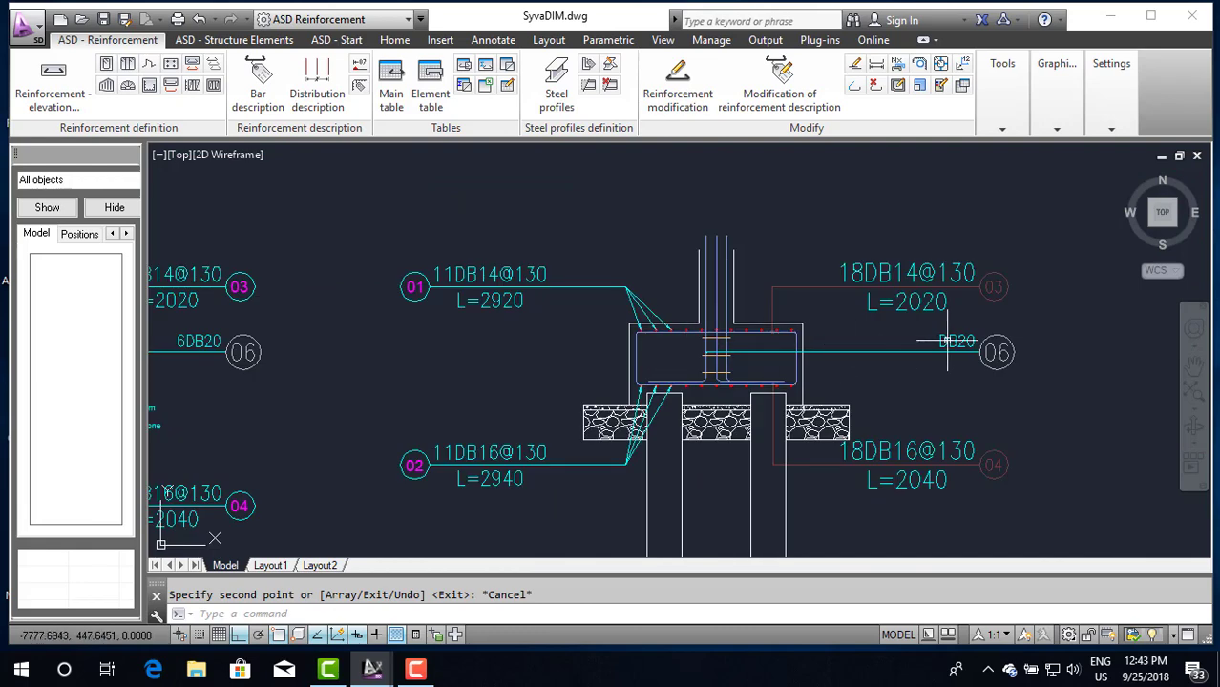
{"action": "scroll", "coordinate": [853, 348], "scroll_direction": "down", "scroll_amount": 2}
{"action": "scroll", "coordinate": [669, 353], "scroll_direction": "down", "scroll_amount": 1}
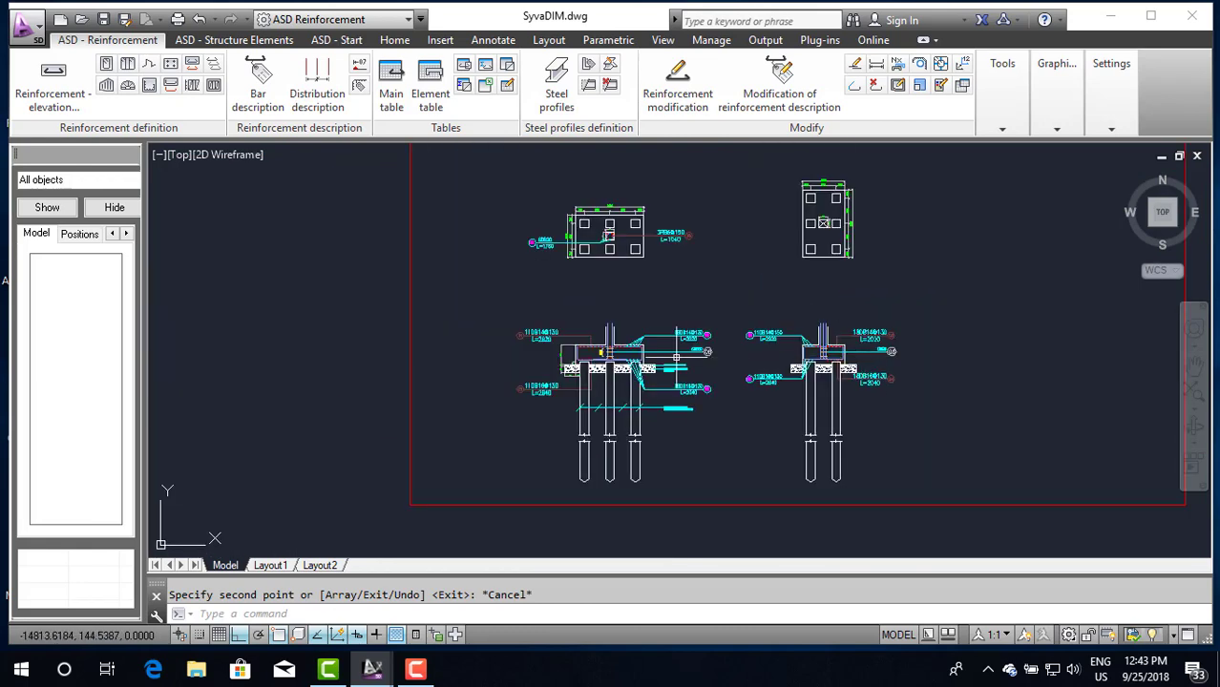
{"action": "scroll", "coordinate": [619, 357], "scroll_direction": "up", "scroll_amount": 2}
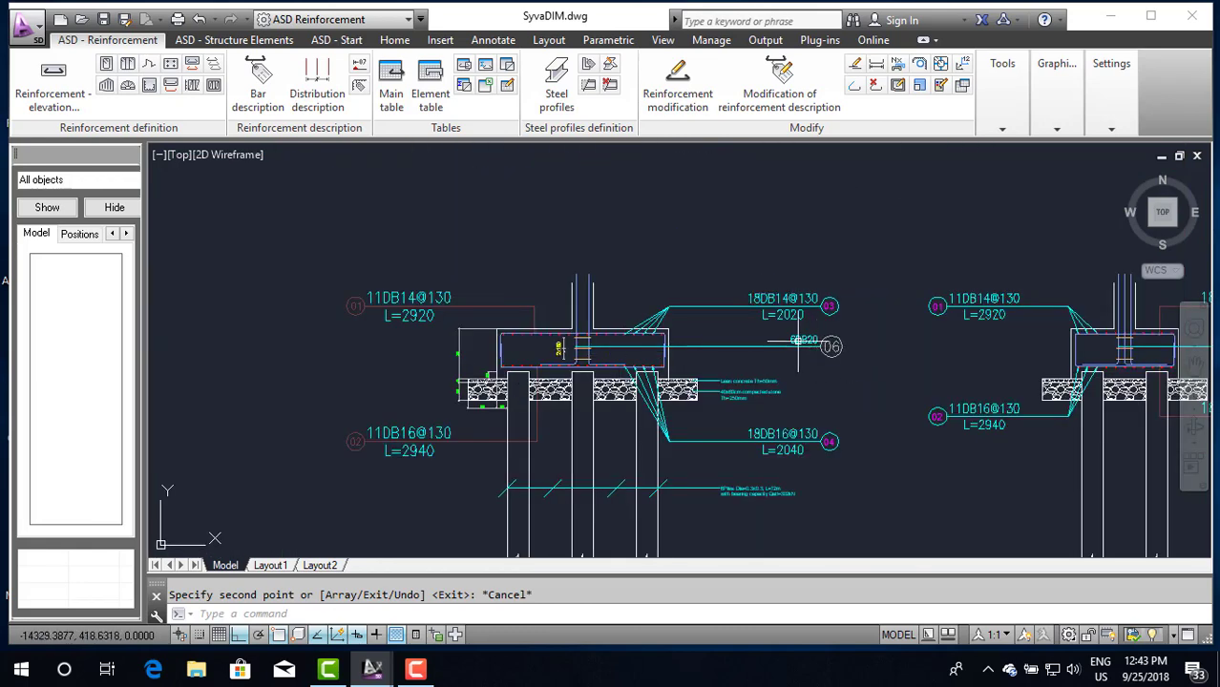
{"action": "scroll", "coordinate": [735, 354], "scroll_direction": "down", "scroll_amount": 4}
{"action": "scroll", "coordinate": [705, 382], "scroll_direction": "down", "scroll_amount": 2}
{"action": "scroll", "coordinate": [680, 308], "scroll_direction": "up", "scroll_amount": 6}
{"action": "scroll", "coordinate": [654, 334], "scroll_direction": "up", "scroll_amount": 1}
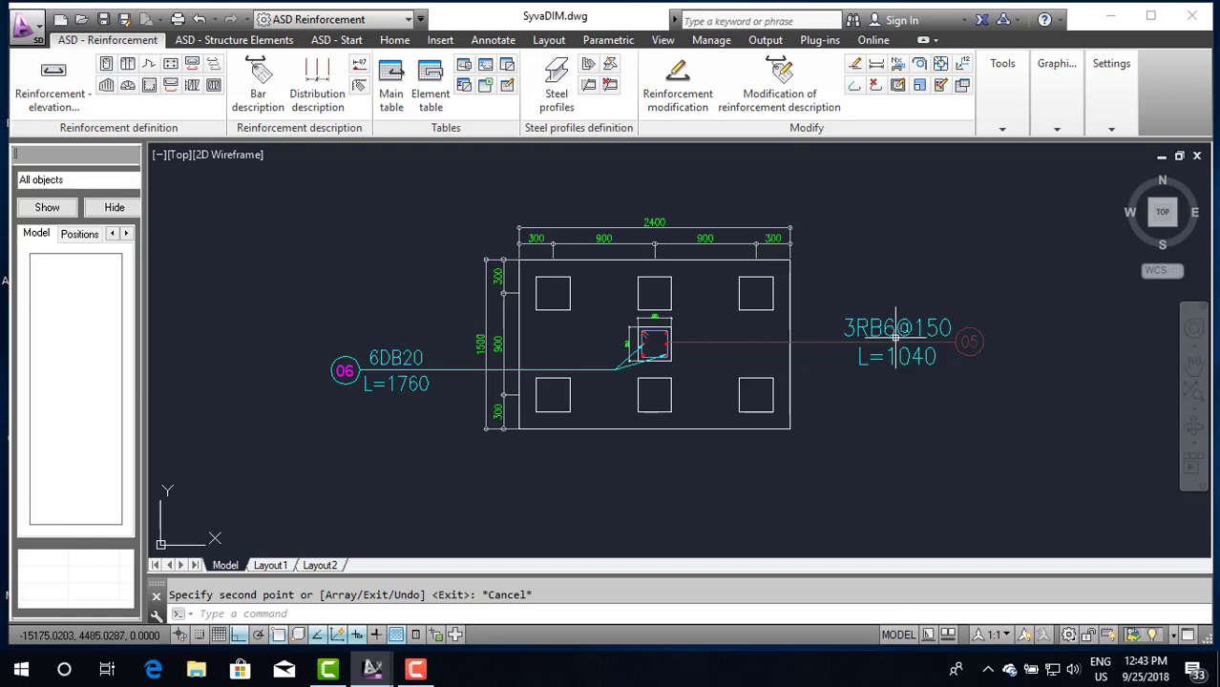
{"action": "scroll", "coordinate": [744, 337], "scroll_direction": "down", "scroll_amount": 2}
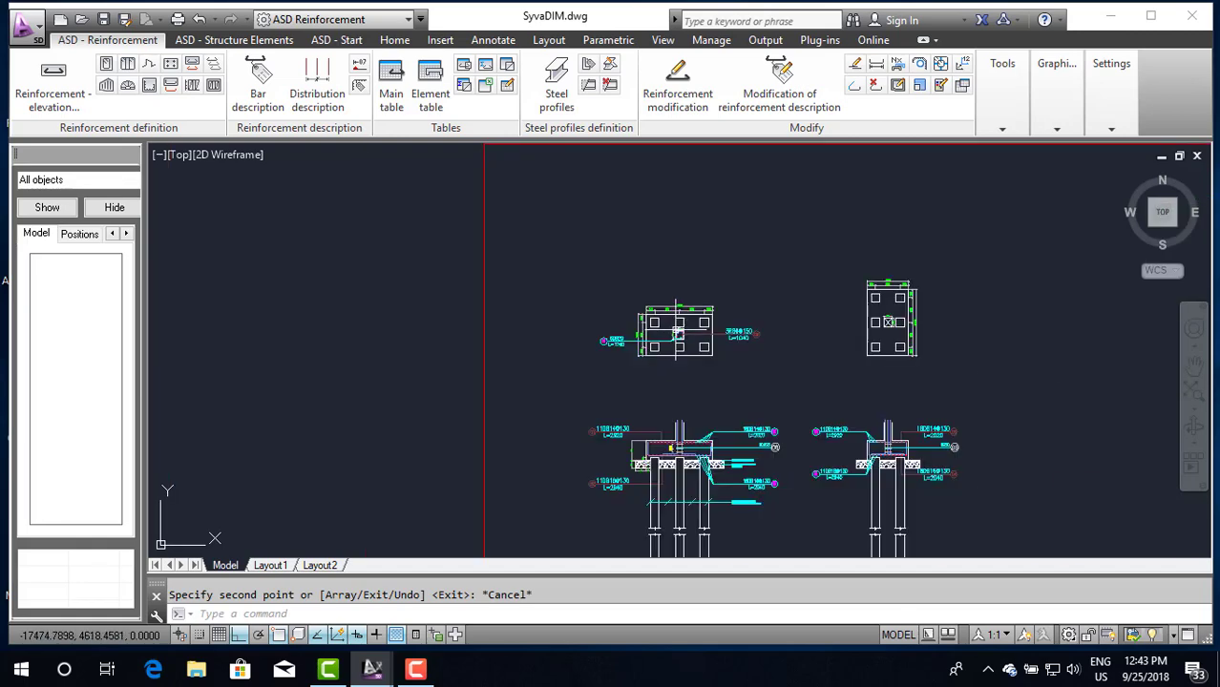
{"action": "scroll", "coordinate": [766, 443], "scroll_direction": "up", "scroll_amount": 1}
{"action": "scroll", "coordinate": [853, 440], "scroll_direction": "down", "scroll_amount": 2}
{"action": "scroll", "coordinate": [983, 420], "scroll_direction": "up", "scroll_amount": 2}
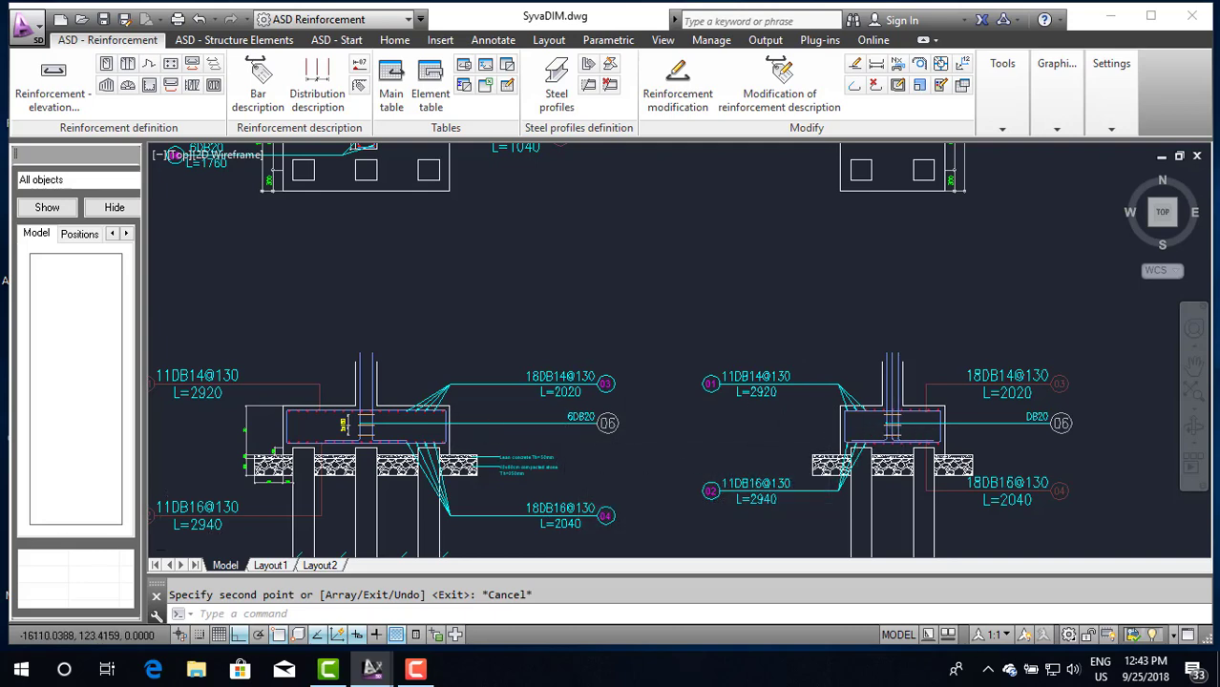
{"action": "scroll", "coordinate": [468, 424], "scroll_direction": "up", "scroll_amount": 3}
{"action": "scroll", "coordinate": [464, 420], "scroll_direction": "down", "scroll_amount": 2}
{"action": "scroll", "coordinate": [459, 408], "scroll_direction": "down", "scroll_amount": 1}
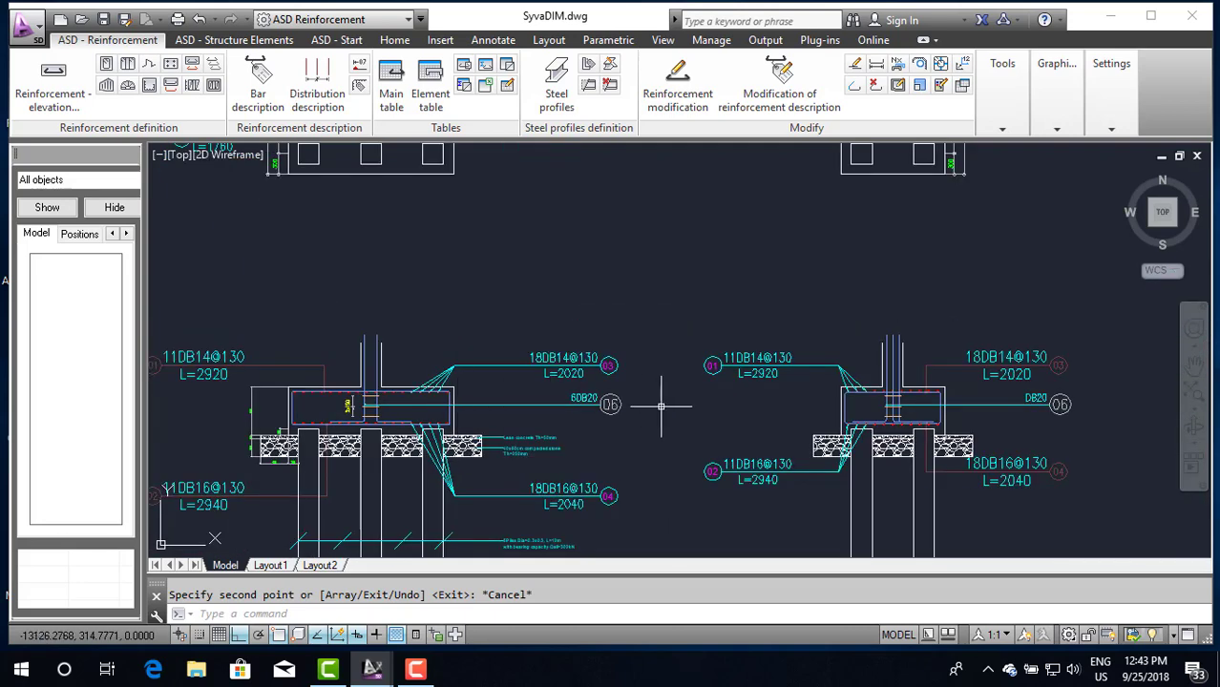
{"action": "scroll", "coordinate": [668, 359], "scroll_direction": "down", "scroll_amount": 3}
{"action": "scroll", "coordinate": [738, 383], "scroll_direction": "up", "scroll_amount": 3}
{"action": "scroll", "coordinate": [740, 382], "scroll_direction": "up", "scroll_amount": 3}
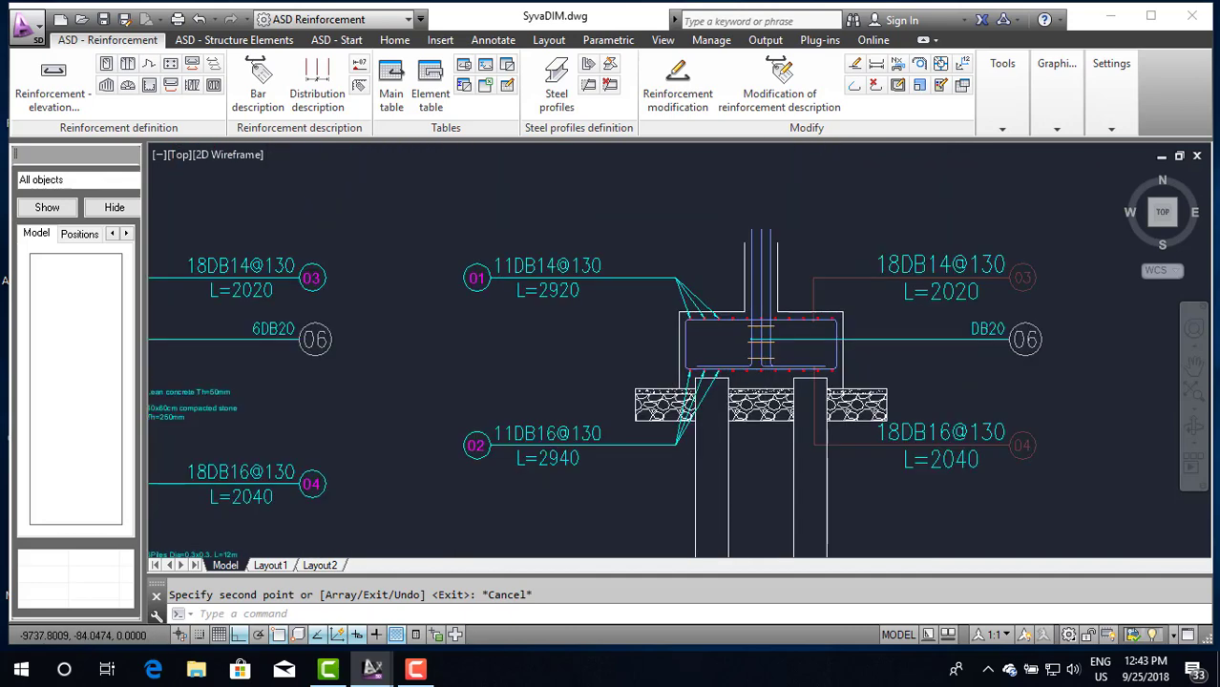
{"action": "scroll", "coordinate": [759, 382], "scroll_direction": "up", "scroll_amount": 1}
{"action": "scroll", "coordinate": [735, 367], "scroll_direction": "down", "scroll_amount": 4}
{"action": "scroll", "coordinate": [721, 286], "scroll_direction": "down", "scroll_amount": 3}
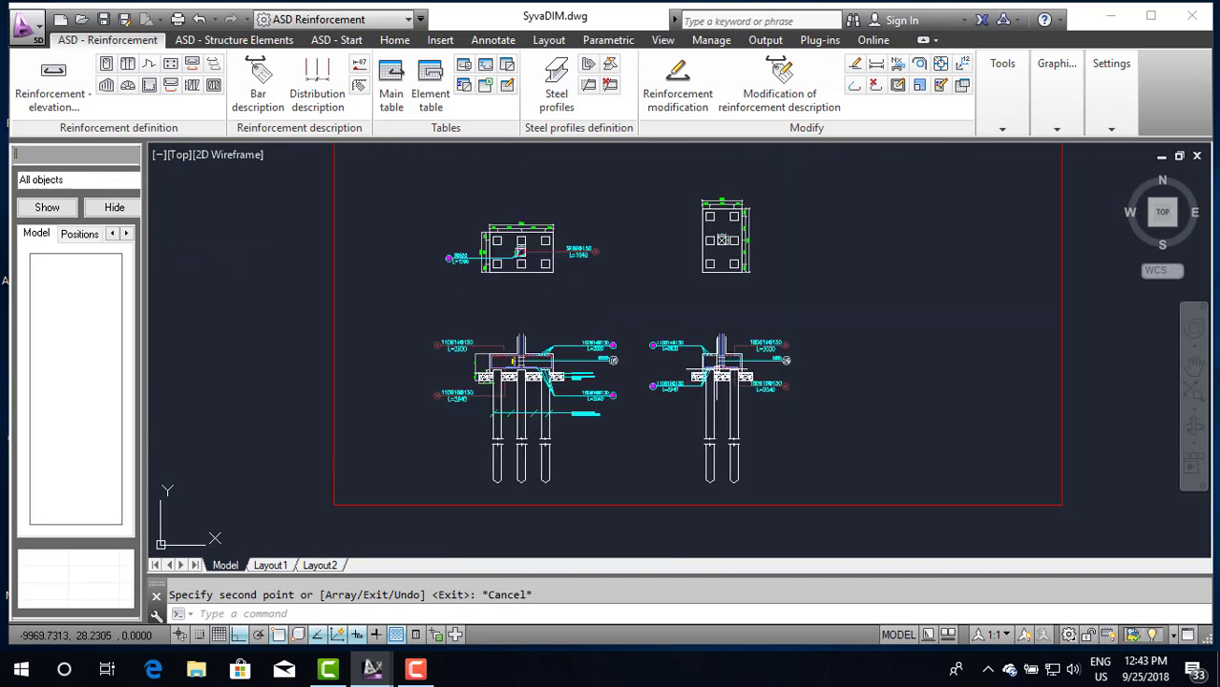
{"action": "scroll", "coordinate": [614, 259], "scroll_direction": "up", "scroll_amount": 2}
{"action": "scroll", "coordinate": [586, 252], "scroll_direction": "down", "scroll_amount": 4}
Step: Move both pile-cap sections with their bar labels up above the two footing plans
{"action": "left_click", "coordinate": [454, 315]}
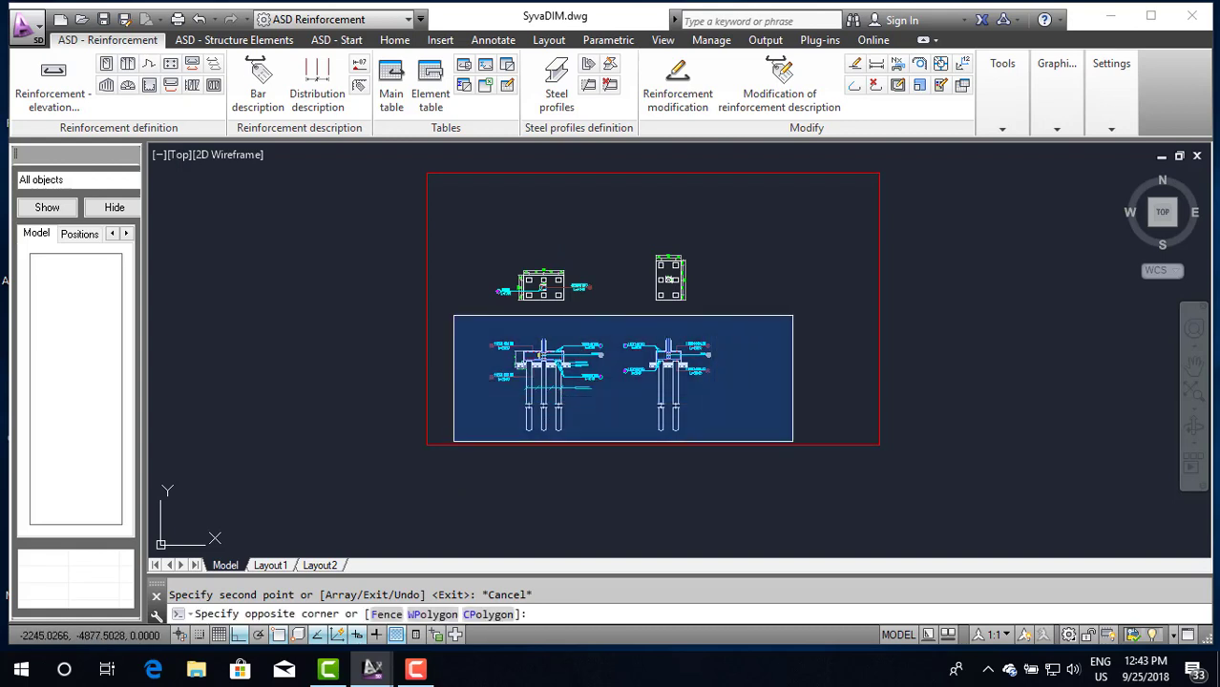
{"action": "left_click", "coordinate": [792, 441]}
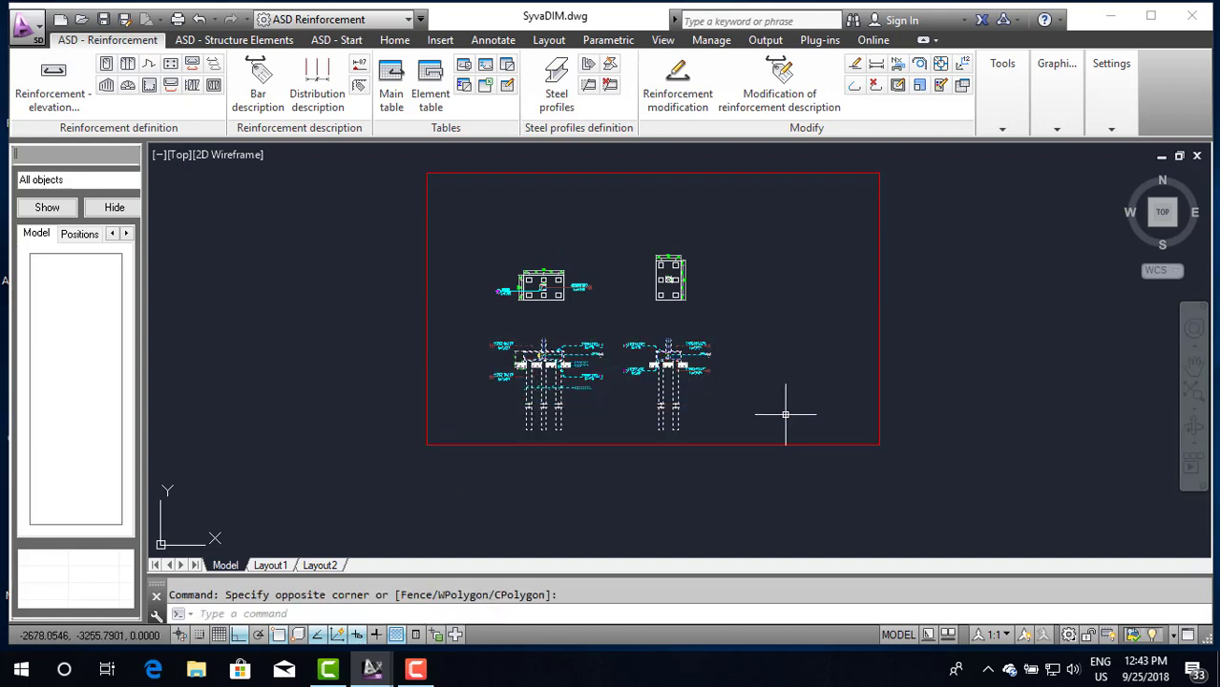
{"action": "type", "text": "M"}
{"action": "key", "text": "Return"}
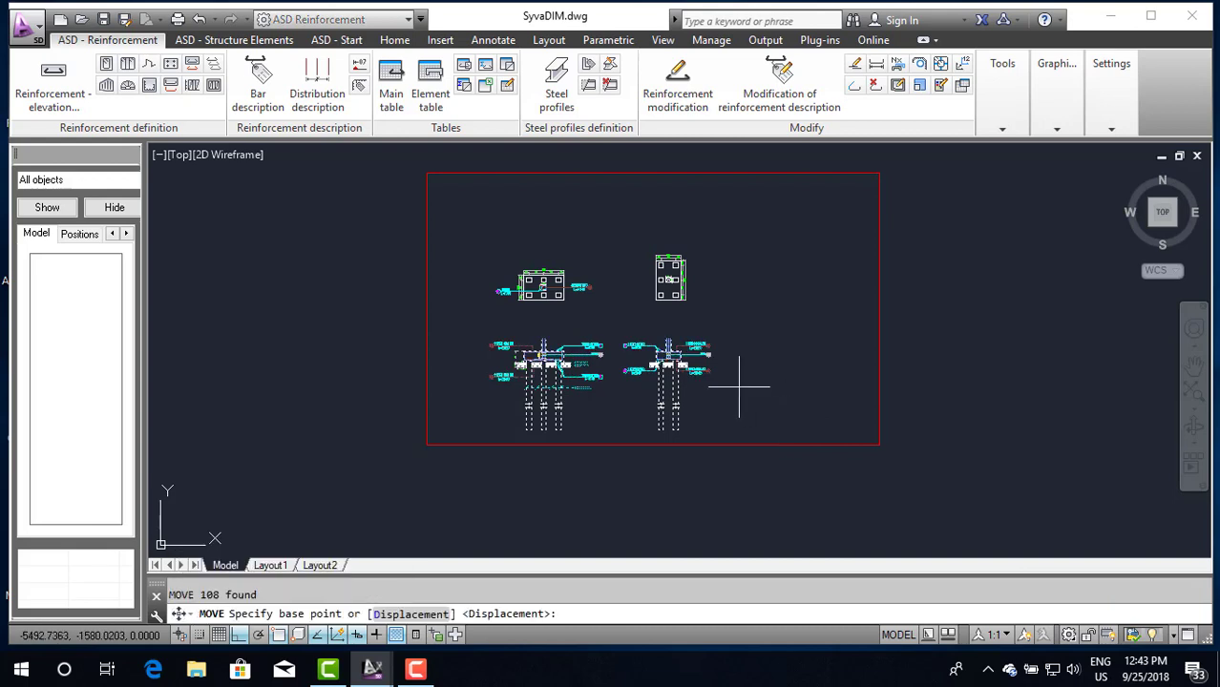
{"action": "left_click", "coordinate": [774, 399]}
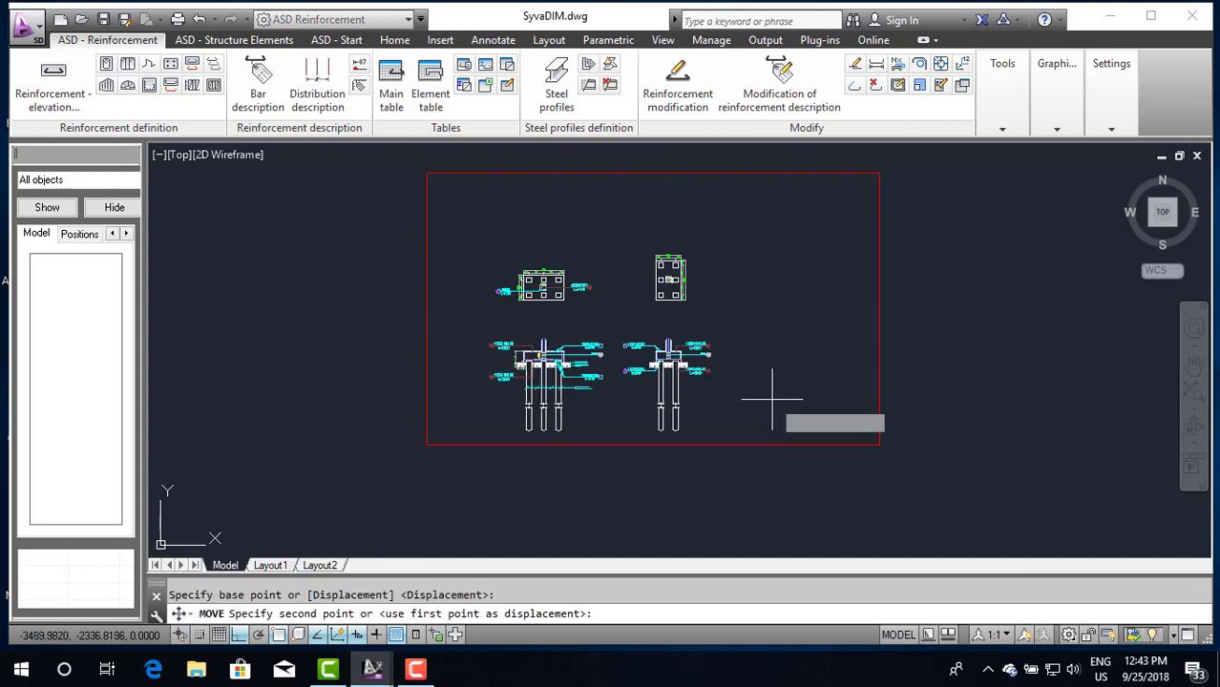
{"action": "left_click", "coordinate": [741, 230]}
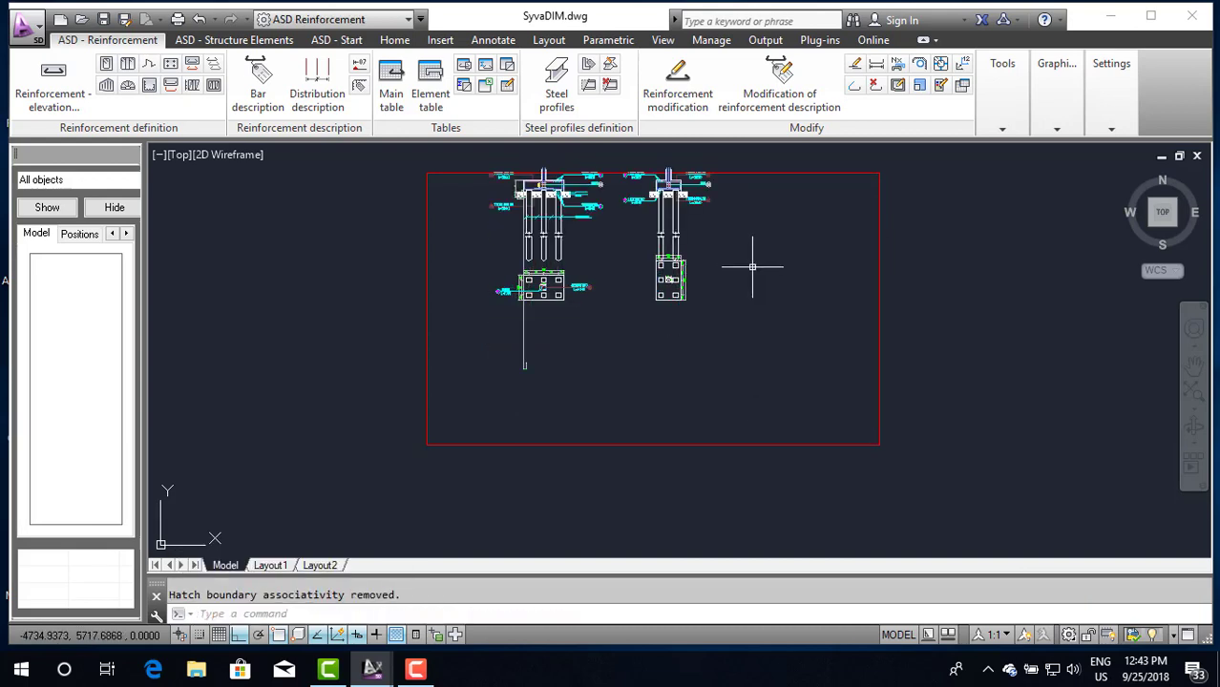
{"action": "key", "text": "Escape"}
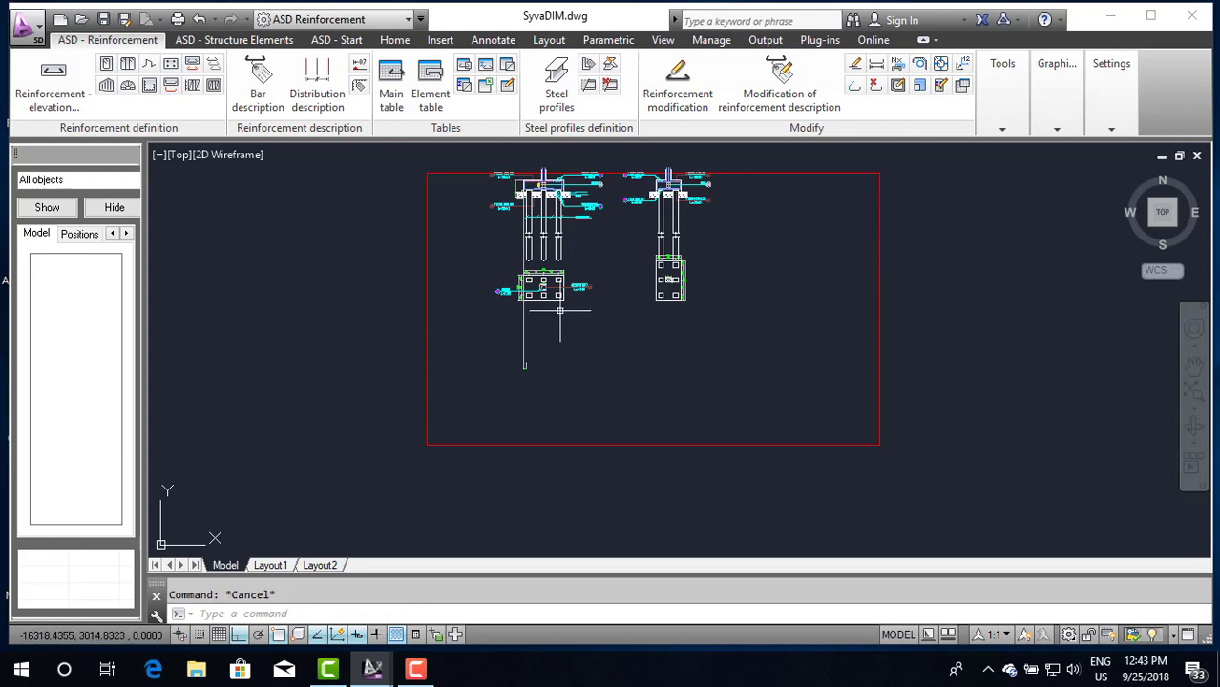
{"action": "scroll", "coordinate": [559, 315], "scroll_direction": "up", "scroll_amount": 2}
{"action": "scroll", "coordinate": [547, 396], "scroll_direction": "down", "scroll_amount": 2}
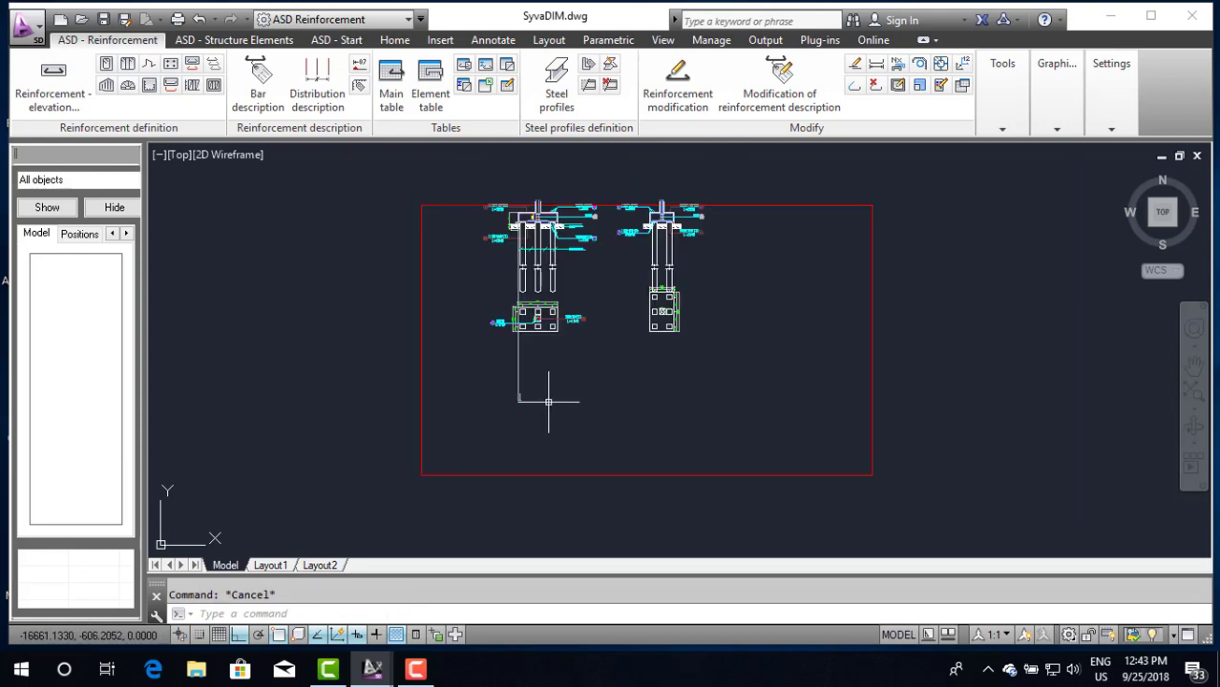
{"action": "scroll", "coordinate": [574, 382], "scroll_direction": "up", "scroll_amount": 2}
{"action": "scroll", "coordinate": [627, 414], "scroll_direction": "down", "scroll_amount": 2}
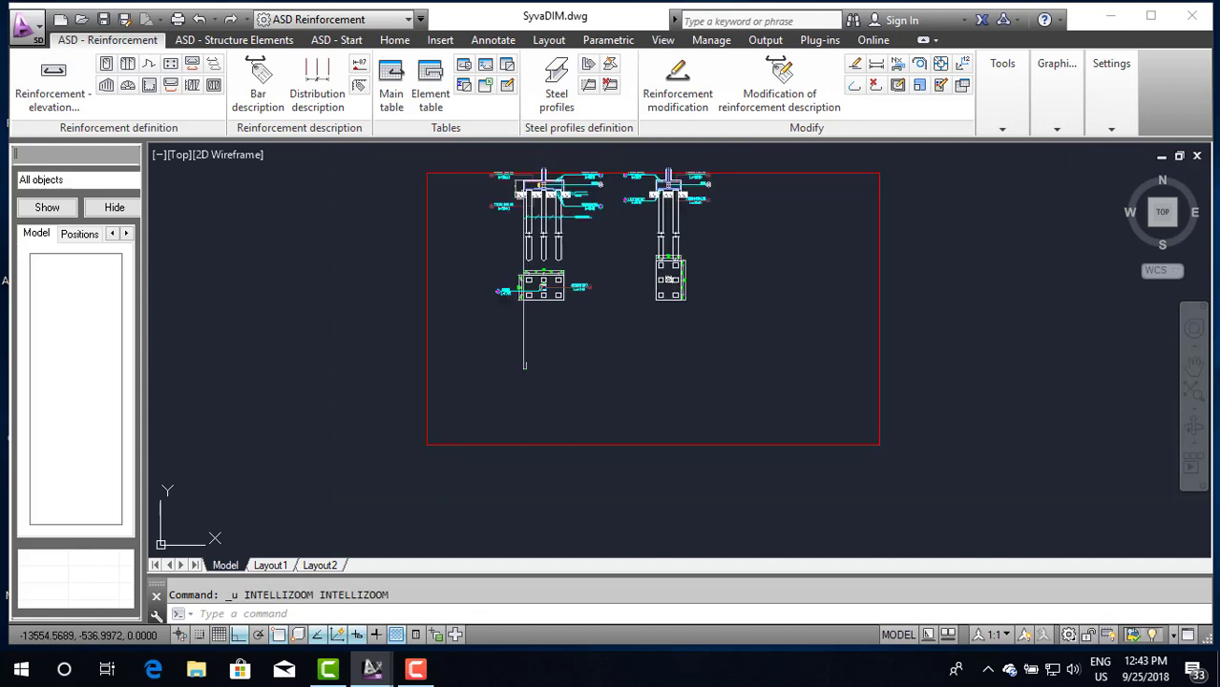
Step: Undo the move, returning both footing elevations below their plan views
{"action": "key", "text": "ctrl+z"}
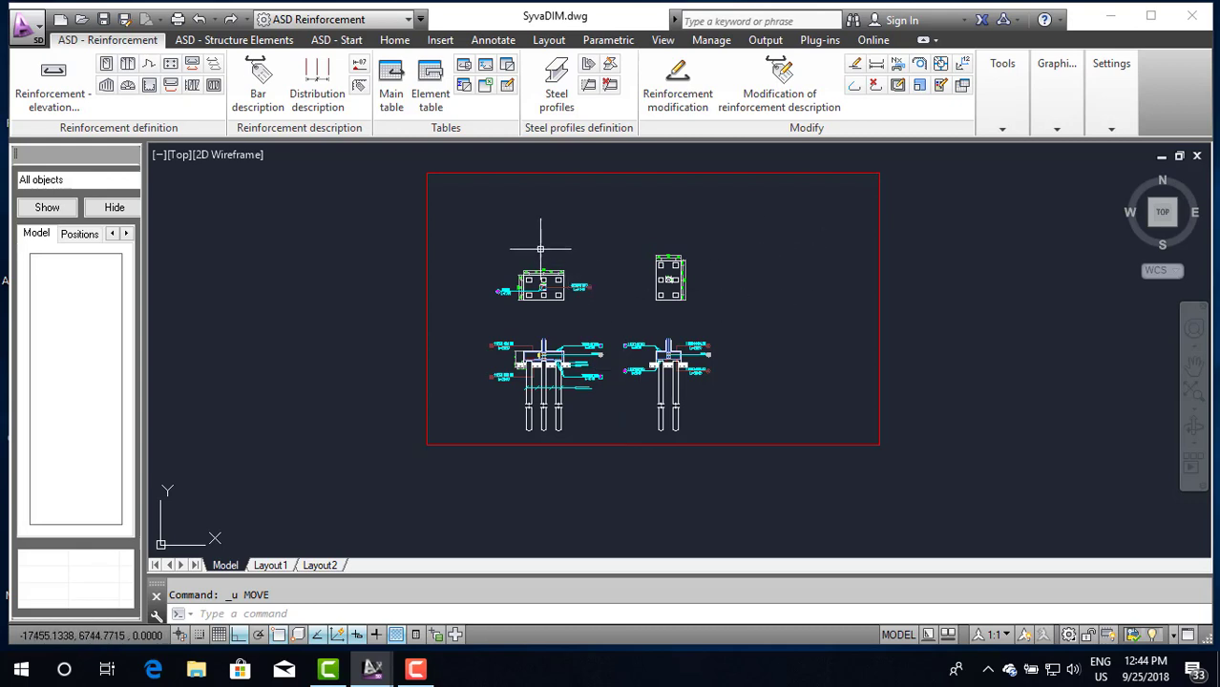
Step: Shift the two plan views slightly lower, closer to the elevations
{"action": "left_click", "coordinate": [468, 223]}
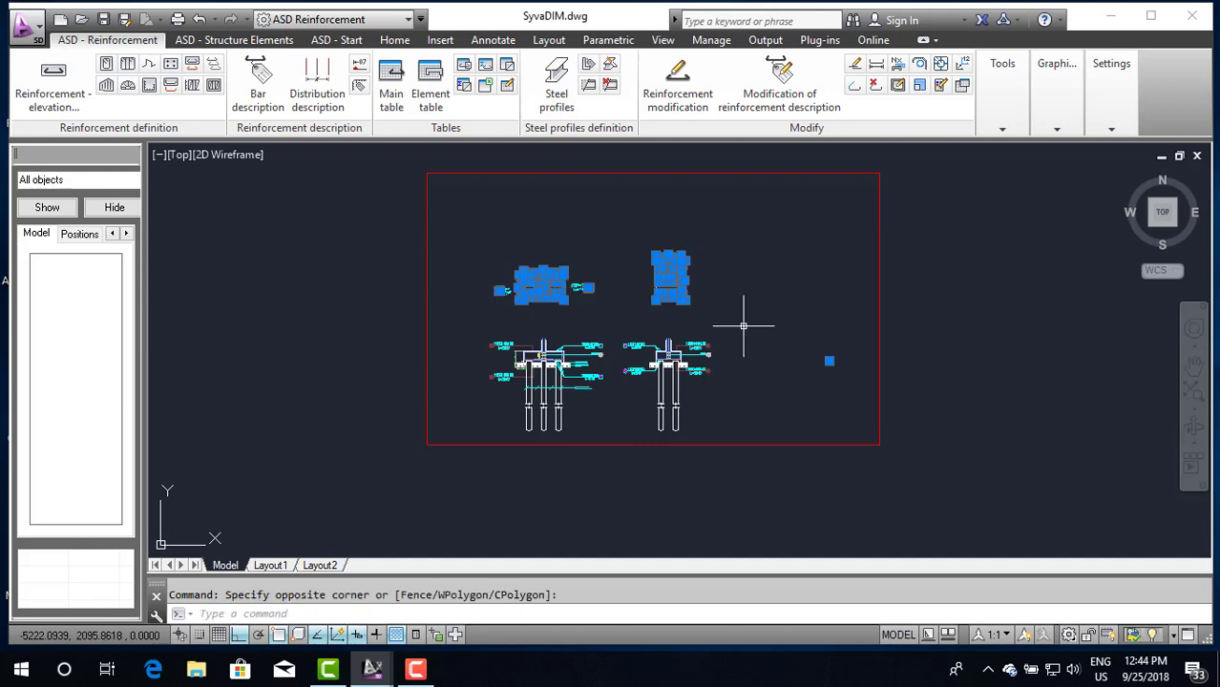
{"action": "type", "text": "m"}
{"action": "key", "text": "Return"}
{"action": "left_click", "coordinate": [780, 277]}
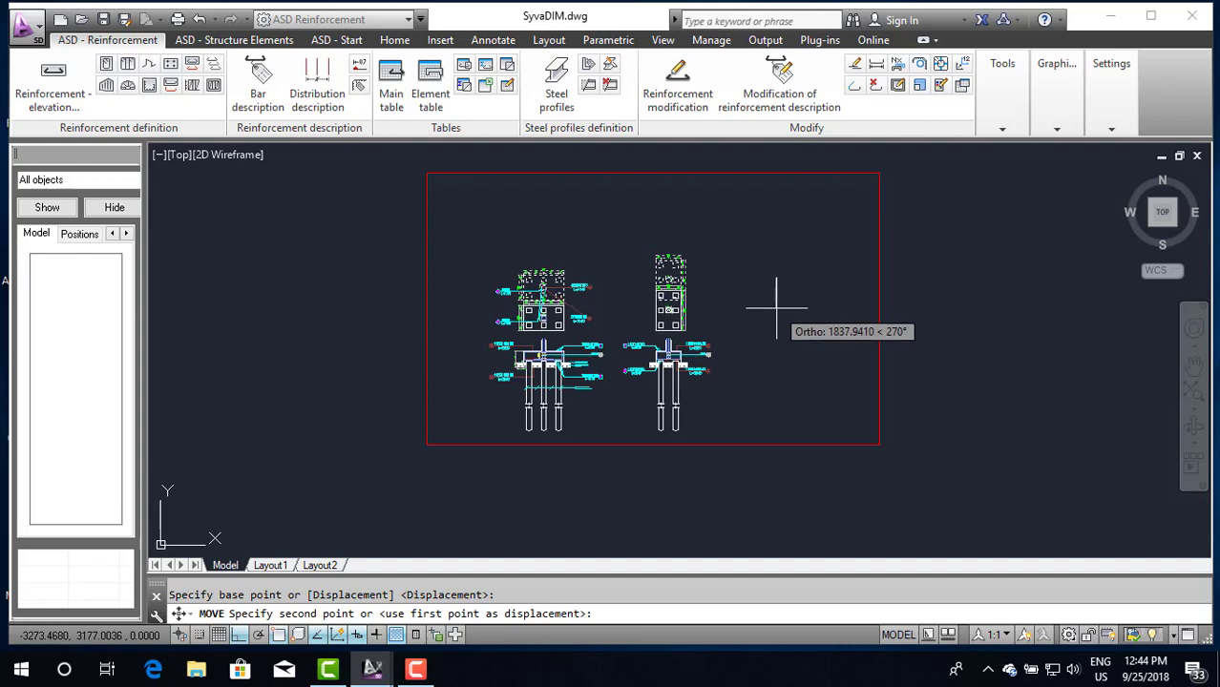
{"action": "left_click", "coordinate": [784, 301]}
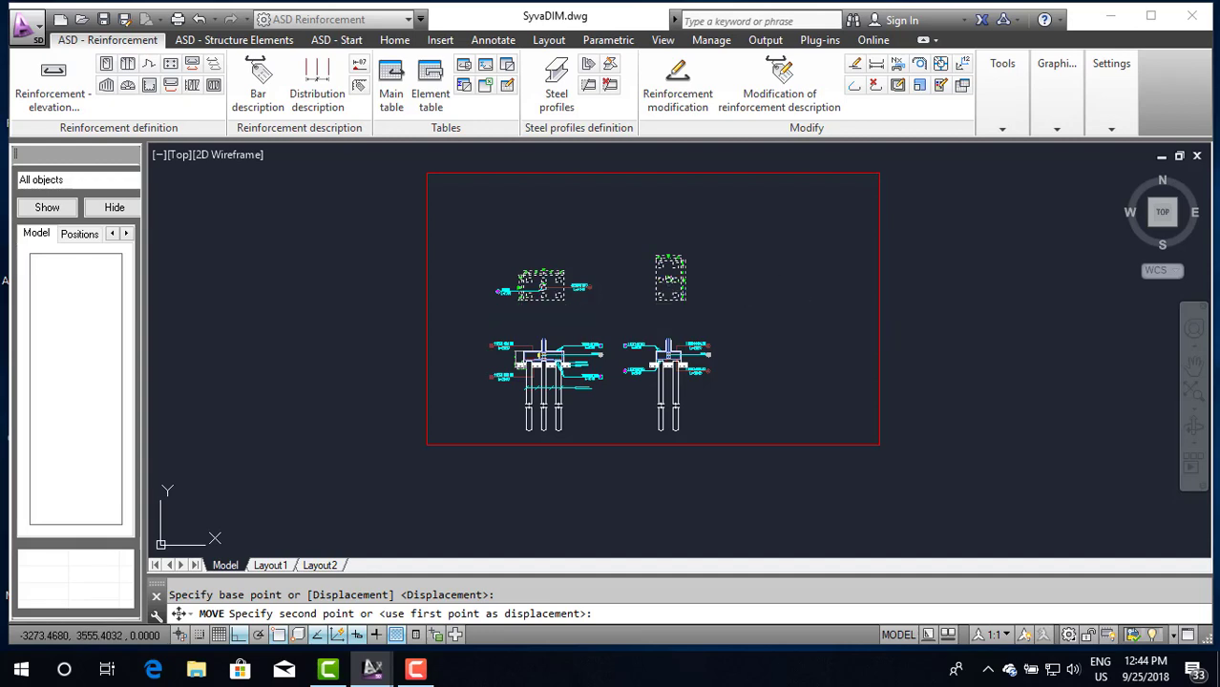
Step: Move both pile-footing elevations up above the plan views, inside the red frame
{"action": "left_click", "coordinate": [458, 327]}
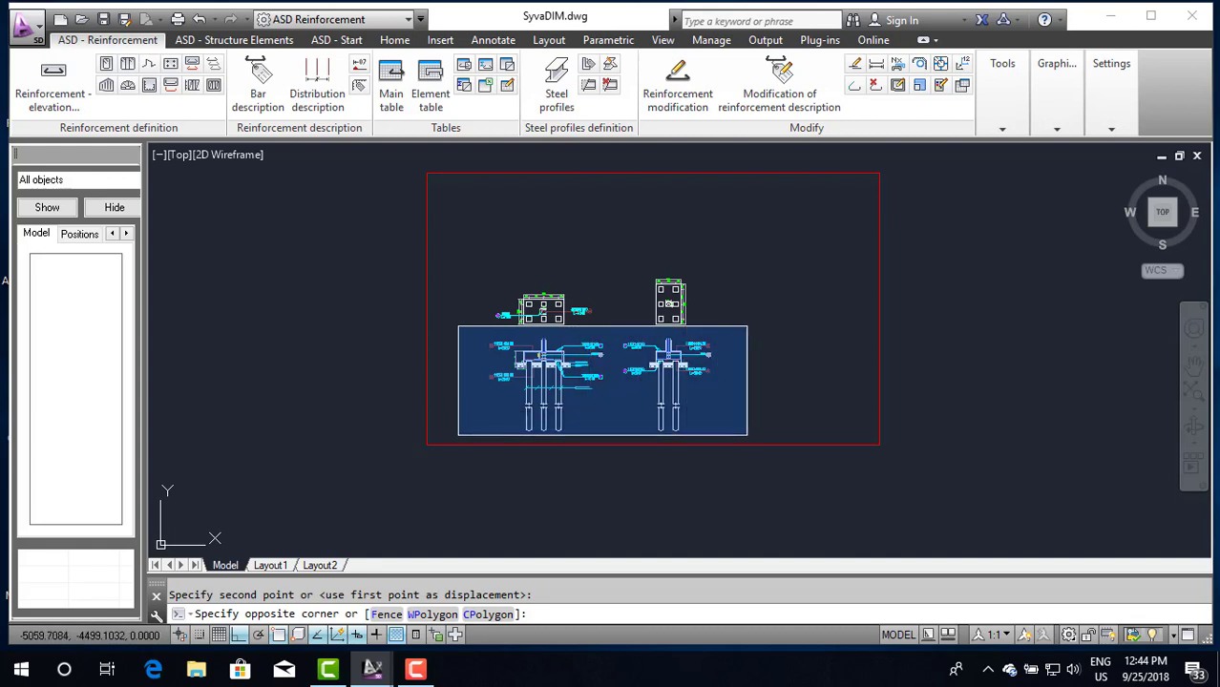
{"action": "left_click", "coordinate": [765, 443]}
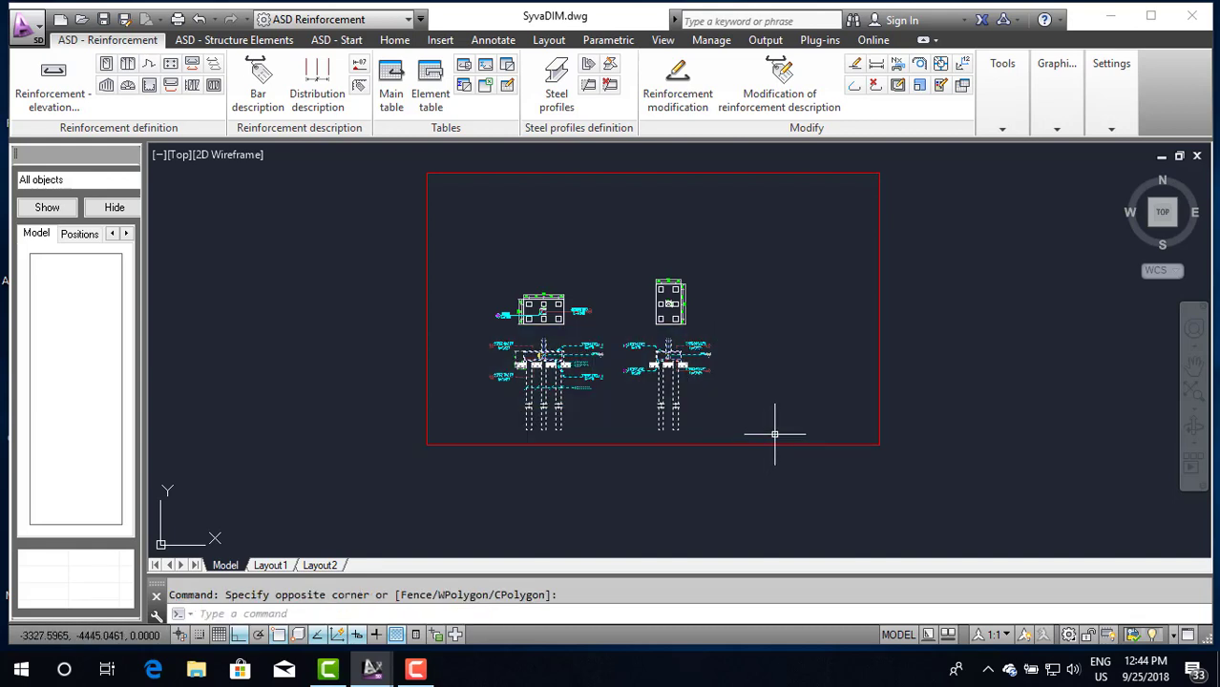
{"action": "type", "text": "m"}
{"action": "key", "text": "Return"}
{"action": "left_click", "coordinate": [789, 394]}
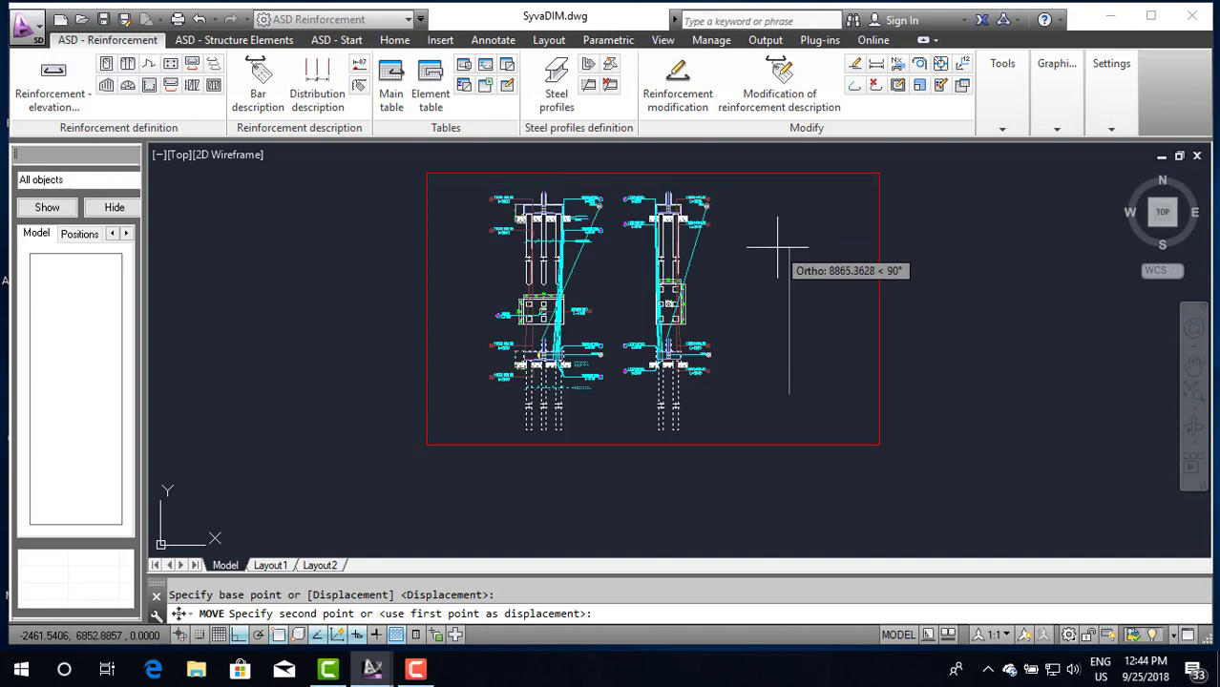
{"action": "left_click", "coordinate": [781, 247]}
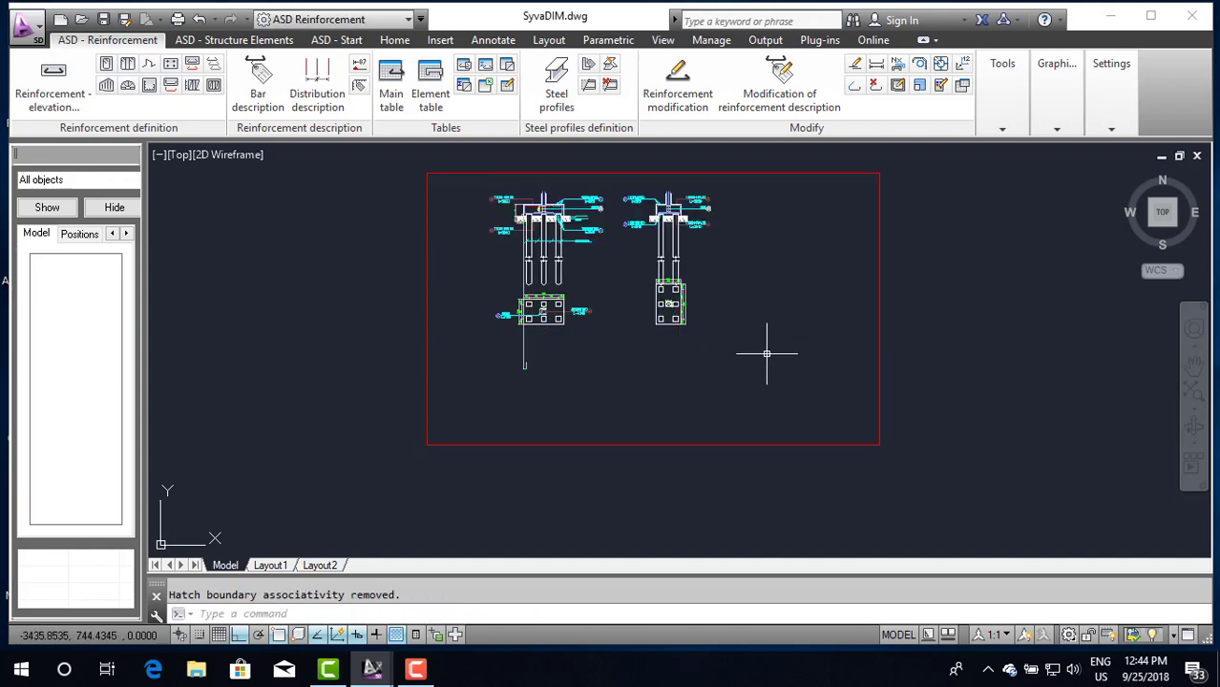
{"action": "scroll", "coordinate": [525, 262], "scroll_direction": "up", "scroll_amount": 2}
{"action": "scroll", "coordinate": [520, 248], "scroll_direction": "up", "scroll_amount": 1}
{"action": "scroll", "coordinate": [516, 244], "scroll_direction": "up", "scroll_amount": 2}
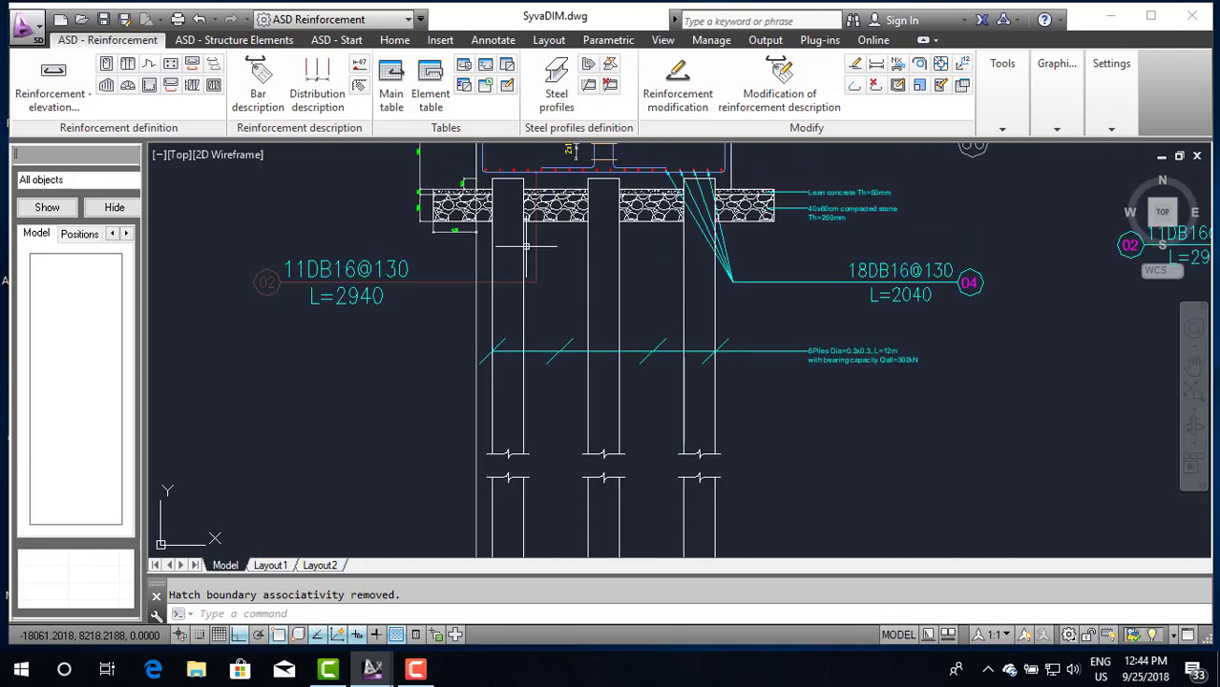
{"action": "scroll", "coordinate": [508, 240], "scroll_direction": "down", "scroll_amount": 2}
{"action": "scroll", "coordinate": [507, 241], "scroll_direction": "down", "scroll_amount": 2}
{"action": "scroll", "coordinate": [523, 468], "scroll_direction": "up", "scroll_amount": 3}
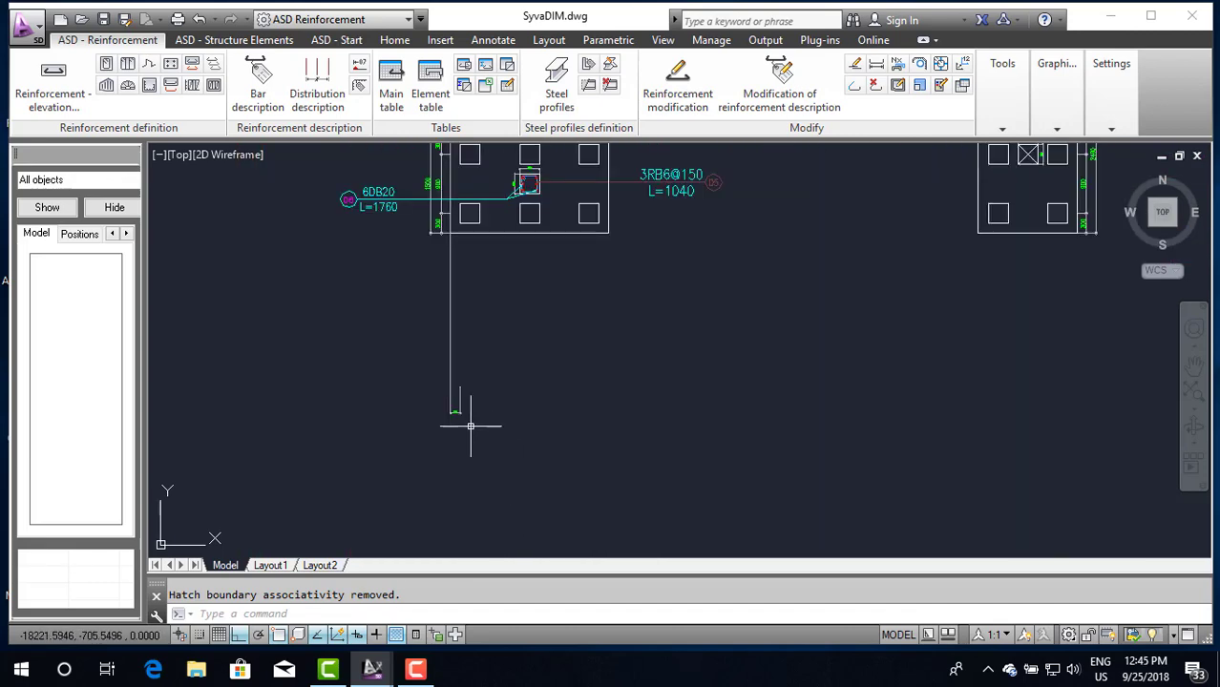
{"action": "scroll", "coordinate": [440, 404], "scroll_direction": "up", "scroll_amount": 3}
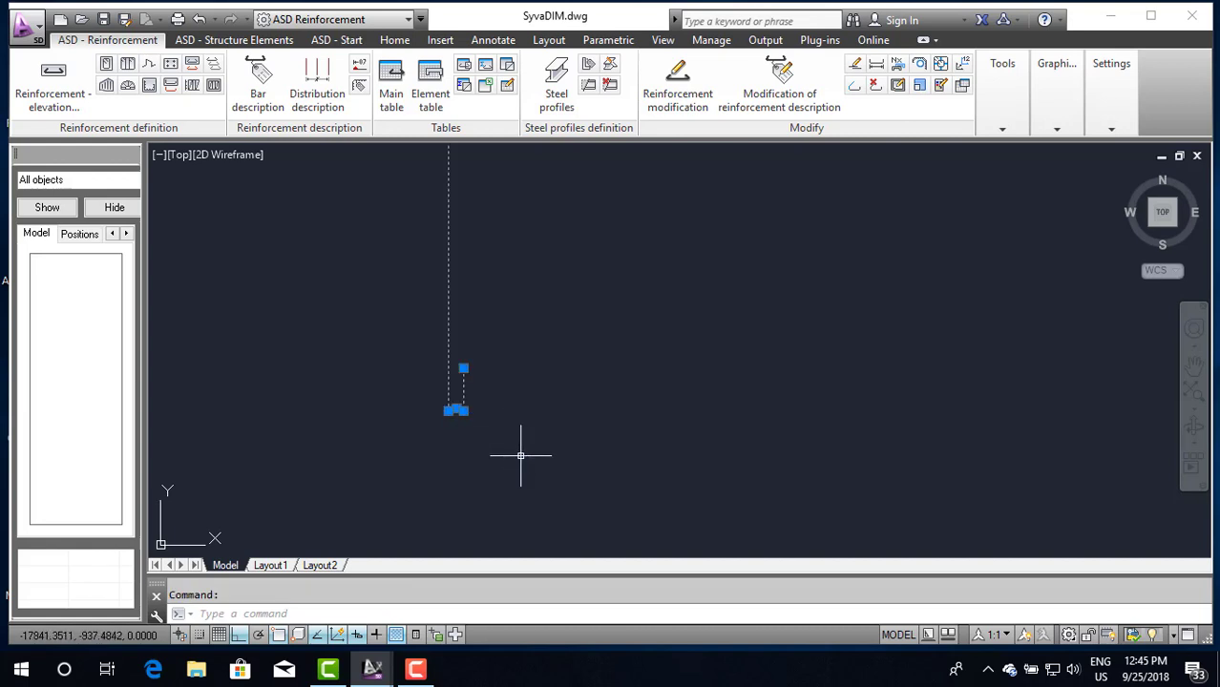
{"action": "type", "text": "m"}
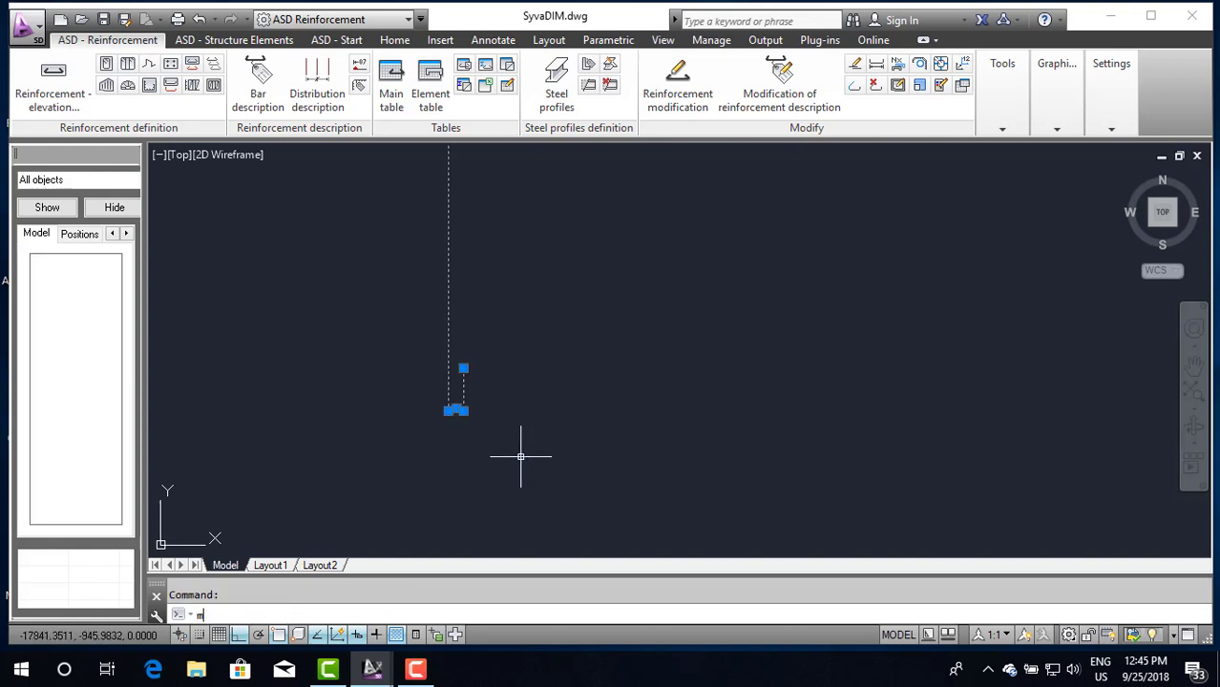
{"action": "key", "text": "Return"}
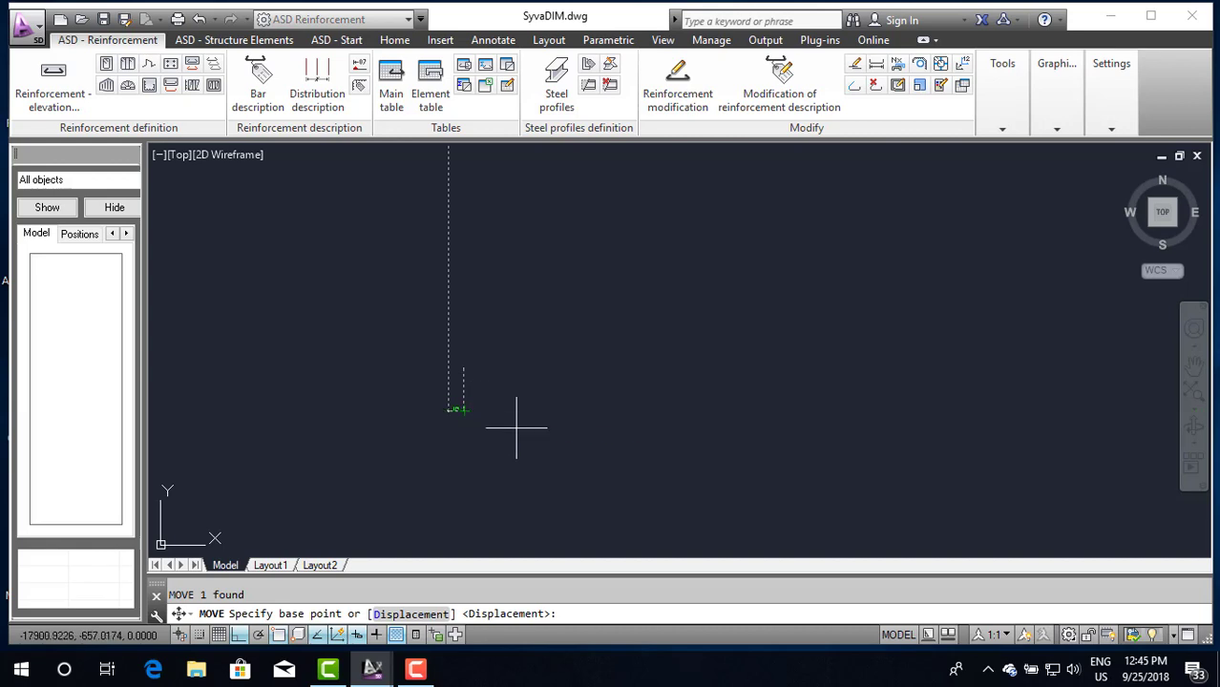
{"action": "key", "text": "Escape"}
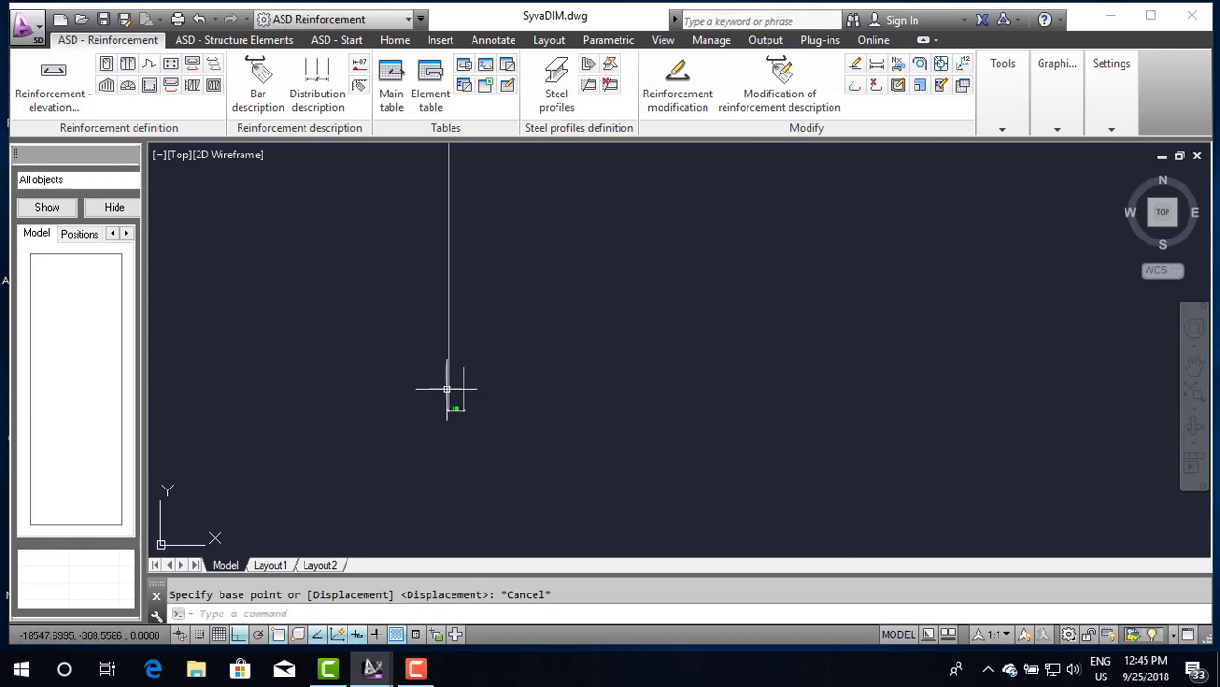
{"action": "left_click", "coordinate": [455, 395]}
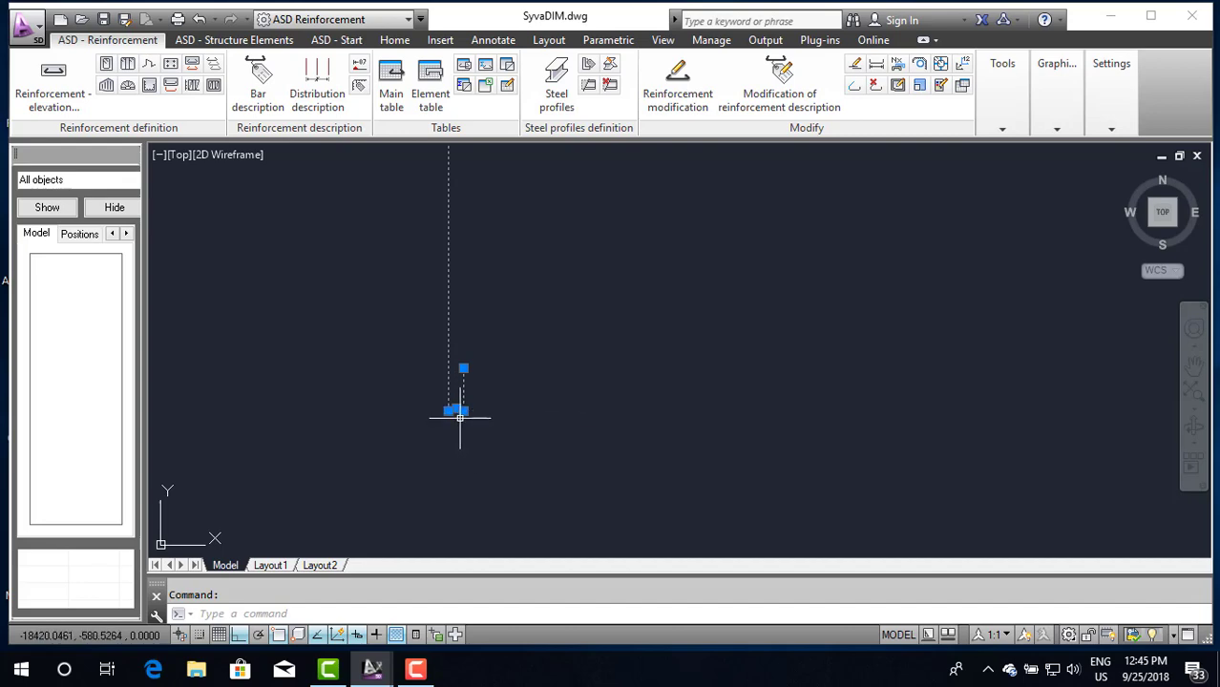
{"action": "left_click", "coordinate": [456, 411]}
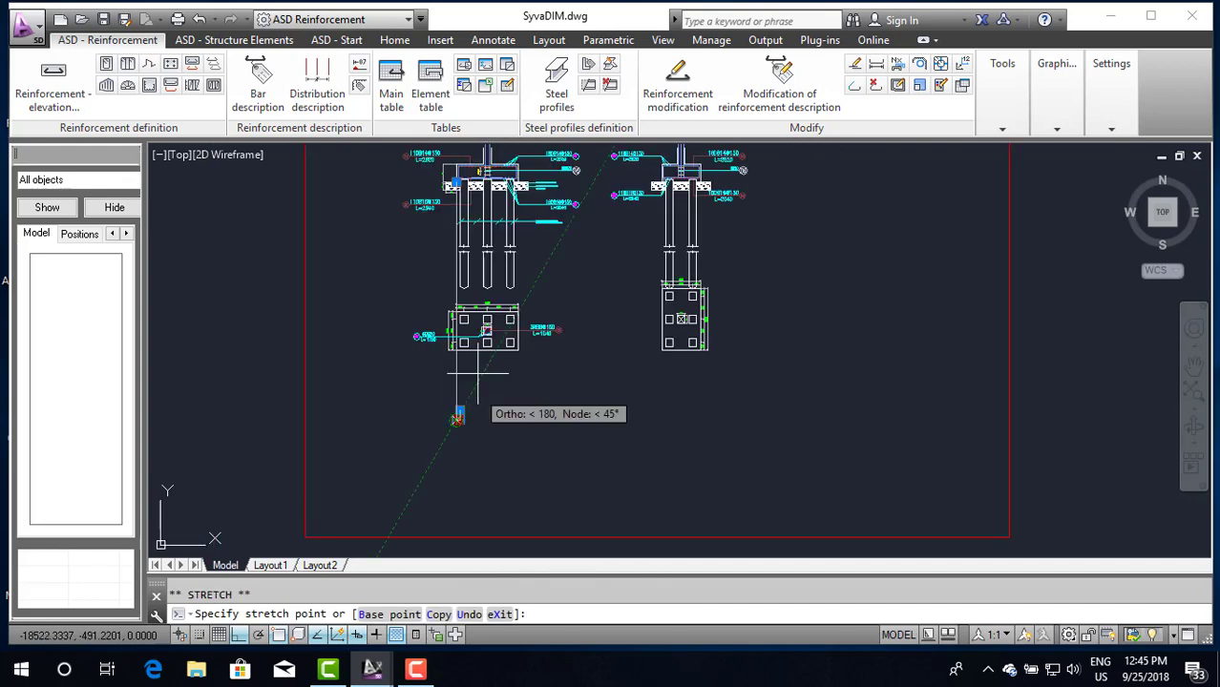
{"action": "scroll", "coordinate": [467, 212], "scroll_direction": "up", "scroll_amount": 4}
{"action": "scroll", "coordinate": [433, 181], "scroll_direction": "up", "scroll_amount": 4}
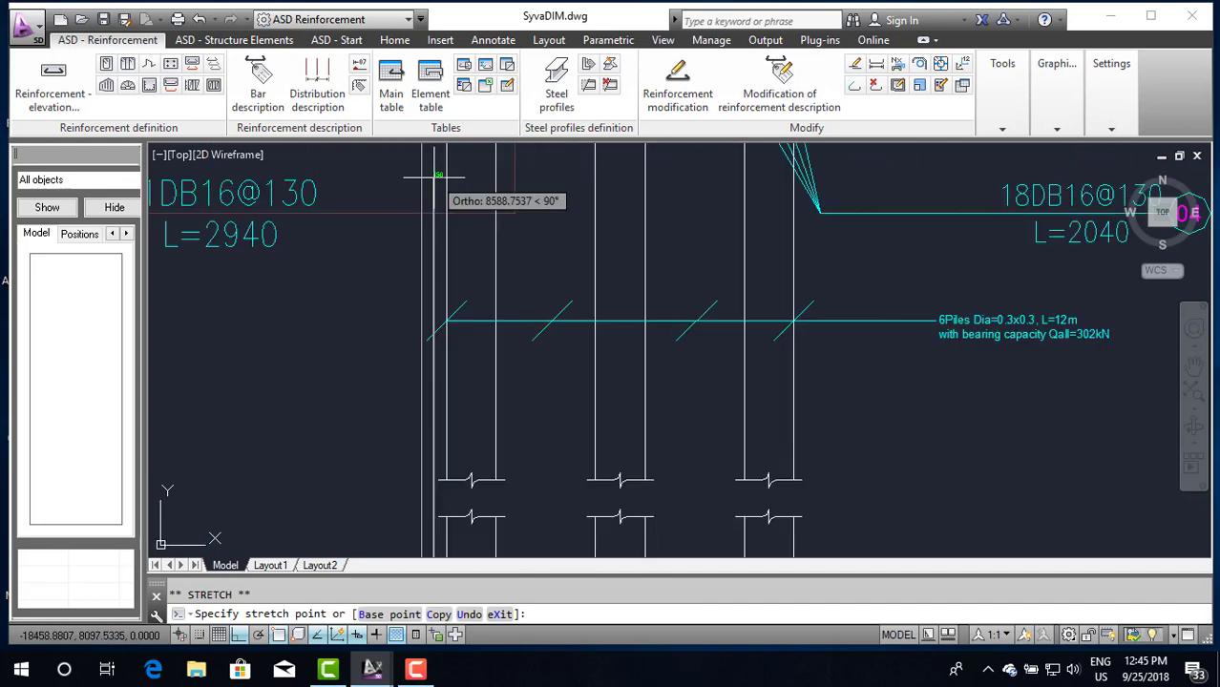
{"action": "scroll", "coordinate": [434, 189], "scroll_direction": "down", "scroll_amount": 4}
{"action": "scroll", "coordinate": [434, 190], "scroll_direction": "up", "scroll_amount": 2}
{"action": "scroll", "coordinate": [435, 196], "scroll_direction": "up", "scroll_amount": 4}
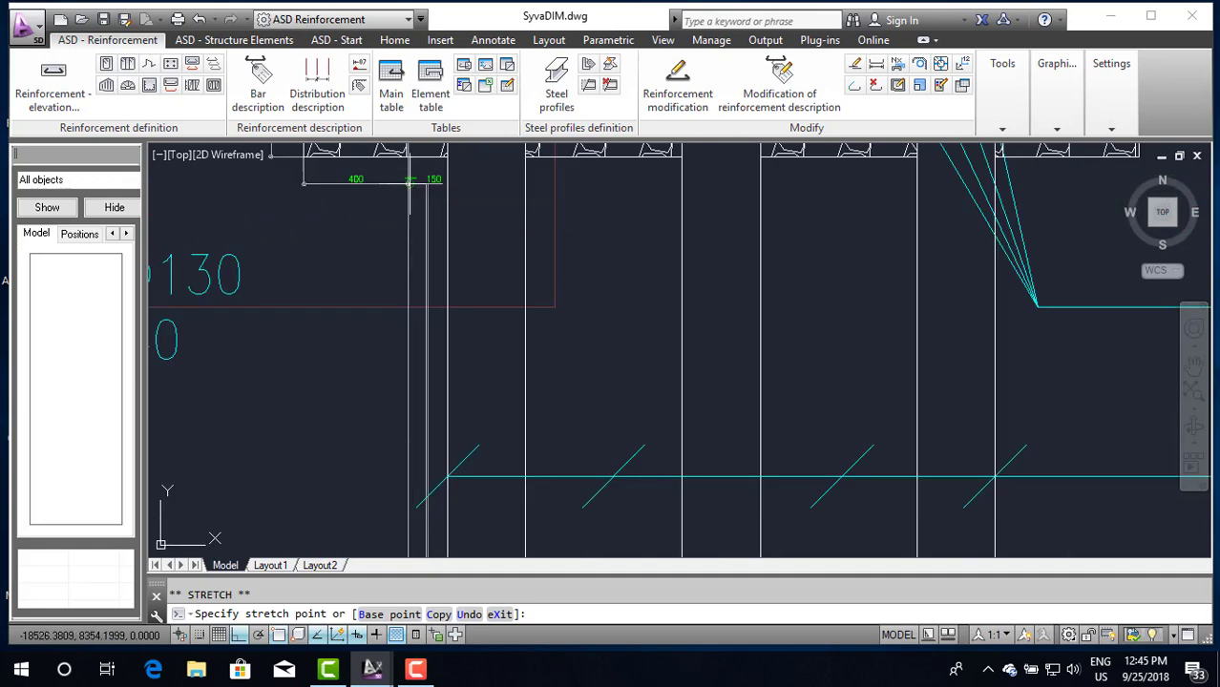
{"action": "key", "text": "Escape"}
{"action": "scroll", "coordinate": [432, 229], "scroll_direction": "down", "scroll_amount": 6}
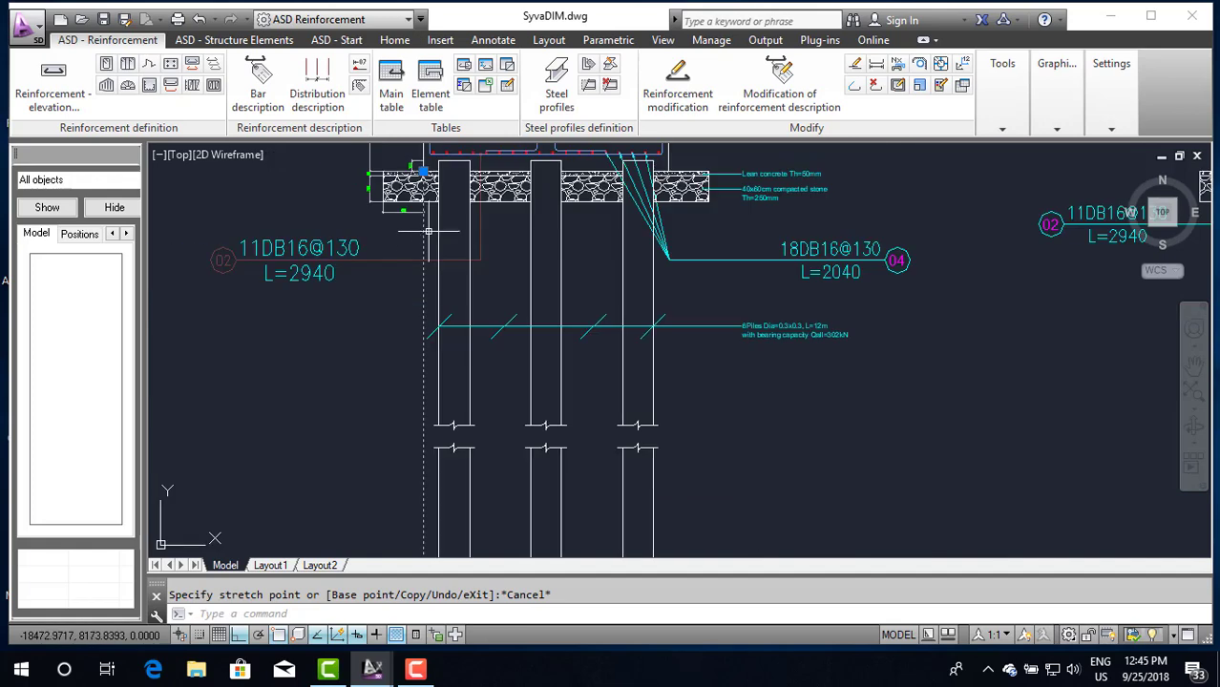
{"action": "scroll", "coordinate": [431, 268], "scroll_direction": "up", "scroll_amount": 2}
{"action": "scroll", "coordinate": [432, 269], "scroll_direction": "down", "scroll_amount": 2}
{"action": "scroll", "coordinate": [463, 426], "scroll_direction": "down", "scroll_amount": 2}
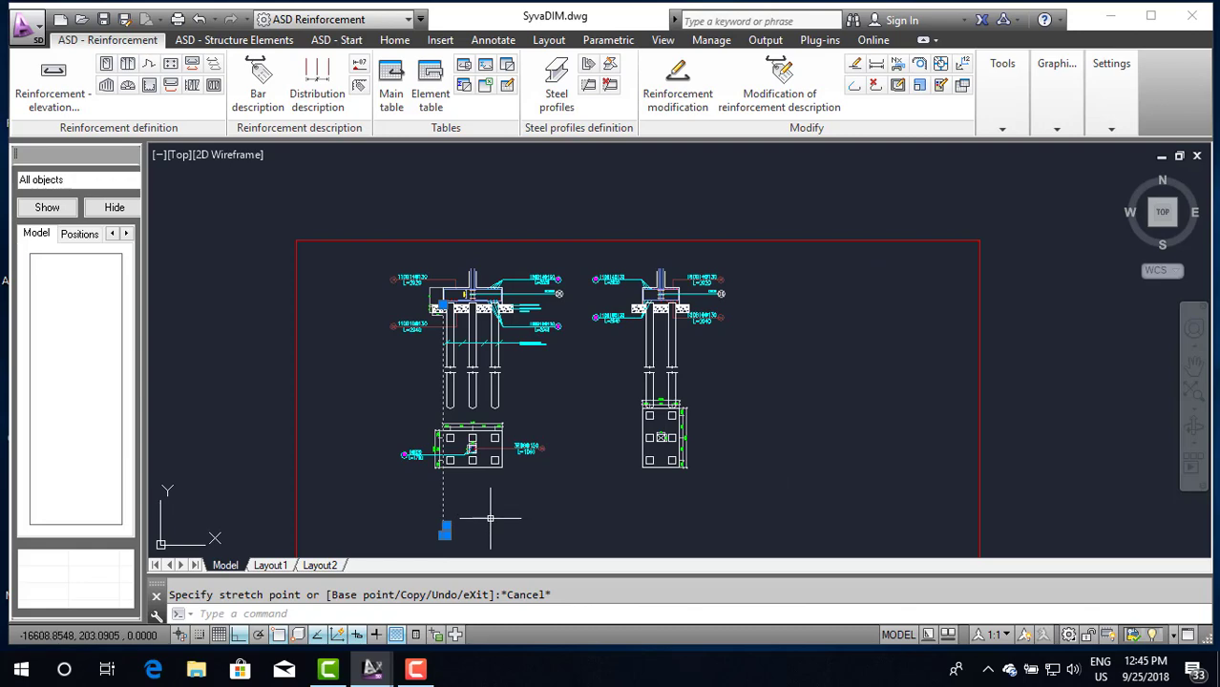
{"action": "key", "text": "Escape"}
{"action": "scroll", "coordinate": [473, 506], "scroll_direction": "up", "scroll_amount": 3}
{"action": "scroll", "coordinate": [439, 497], "scroll_direction": "up", "scroll_amount": 3}
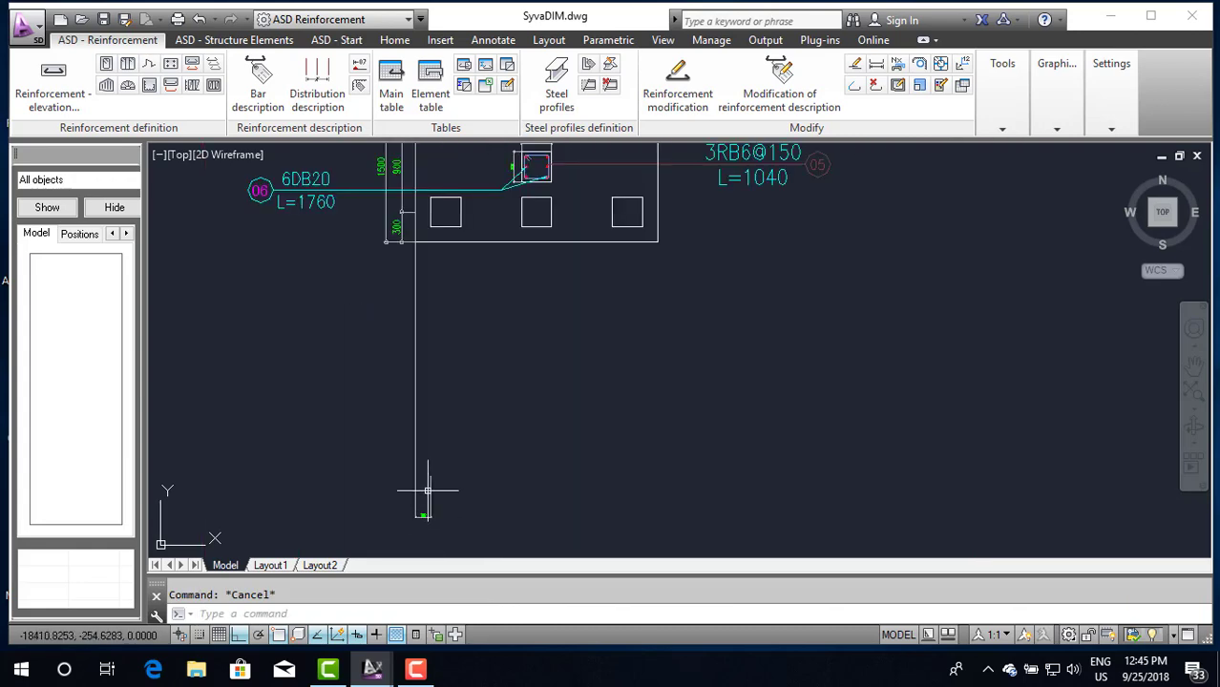
{"action": "scroll", "coordinate": [451, 407], "scroll_direction": "down", "scroll_amount": 3}
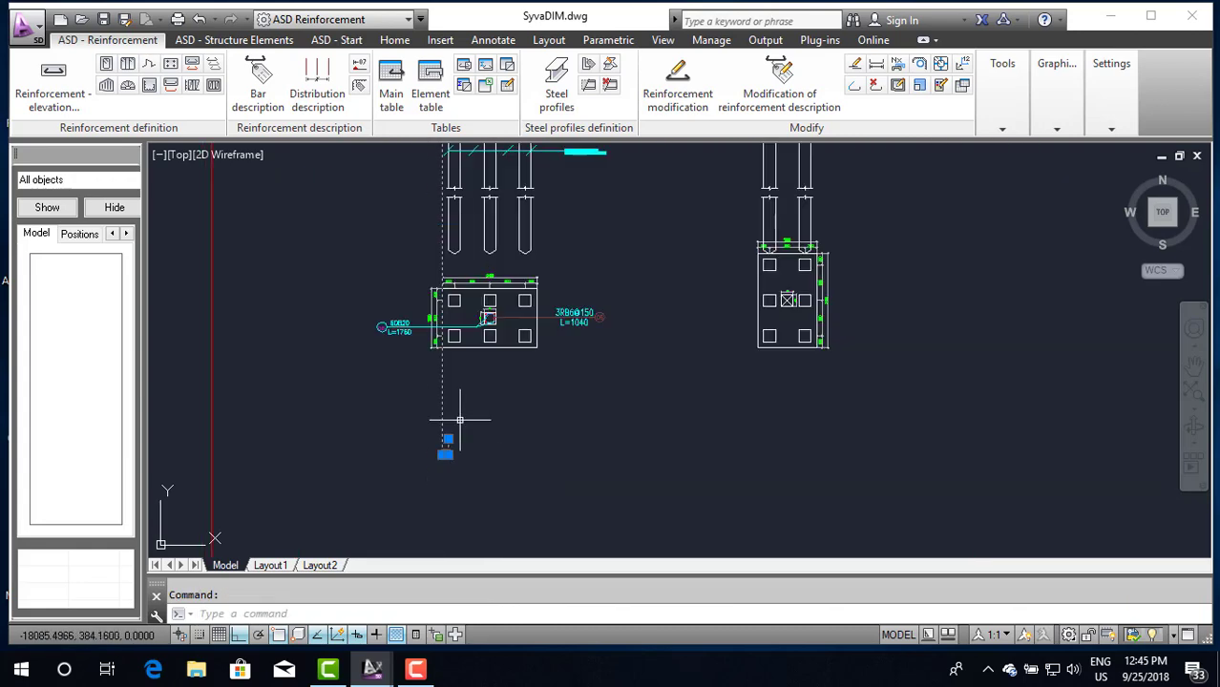
{"action": "scroll", "coordinate": [450, 190], "scroll_direction": "down", "scroll_amount": 2}
{"action": "scroll", "coordinate": [448, 171], "scroll_direction": "up", "scroll_amount": 2}
{"action": "scroll", "coordinate": [448, 169], "scroll_direction": "up", "scroll_amount": 4}
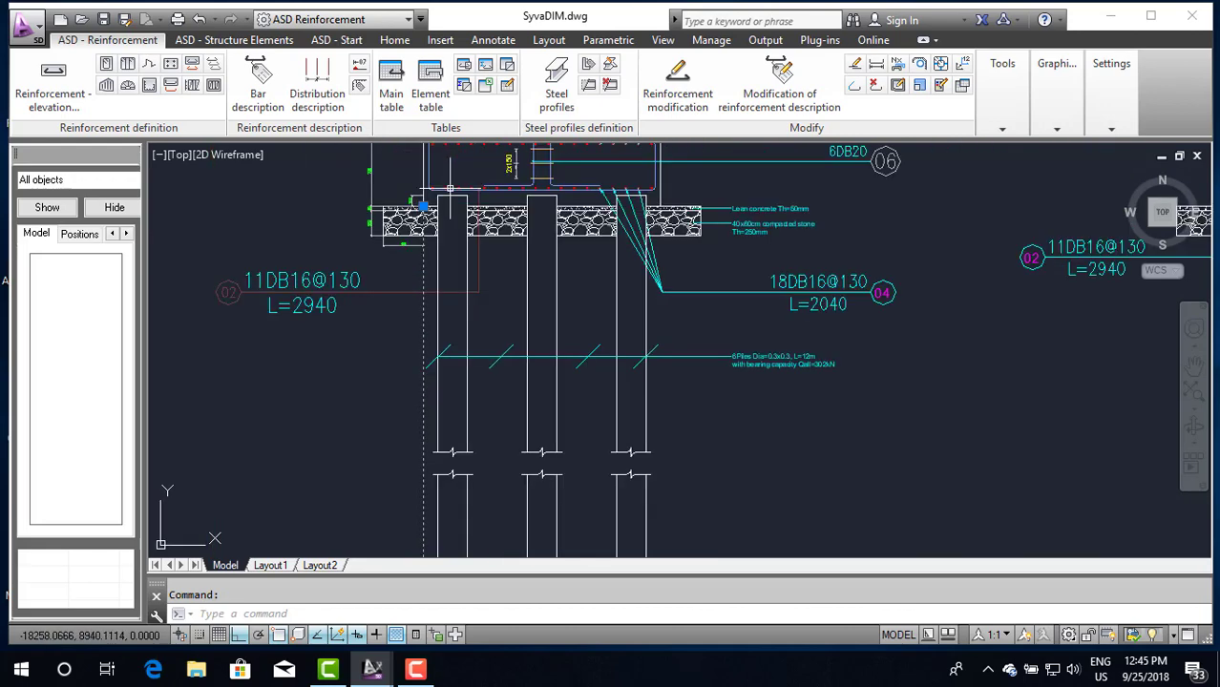
{"action": "left_click", "coordinate": [423, 205]}
{"action": "scroll", "coordinate": [422, 205], "scroll_direction": "down", "scroll_amount": 4}
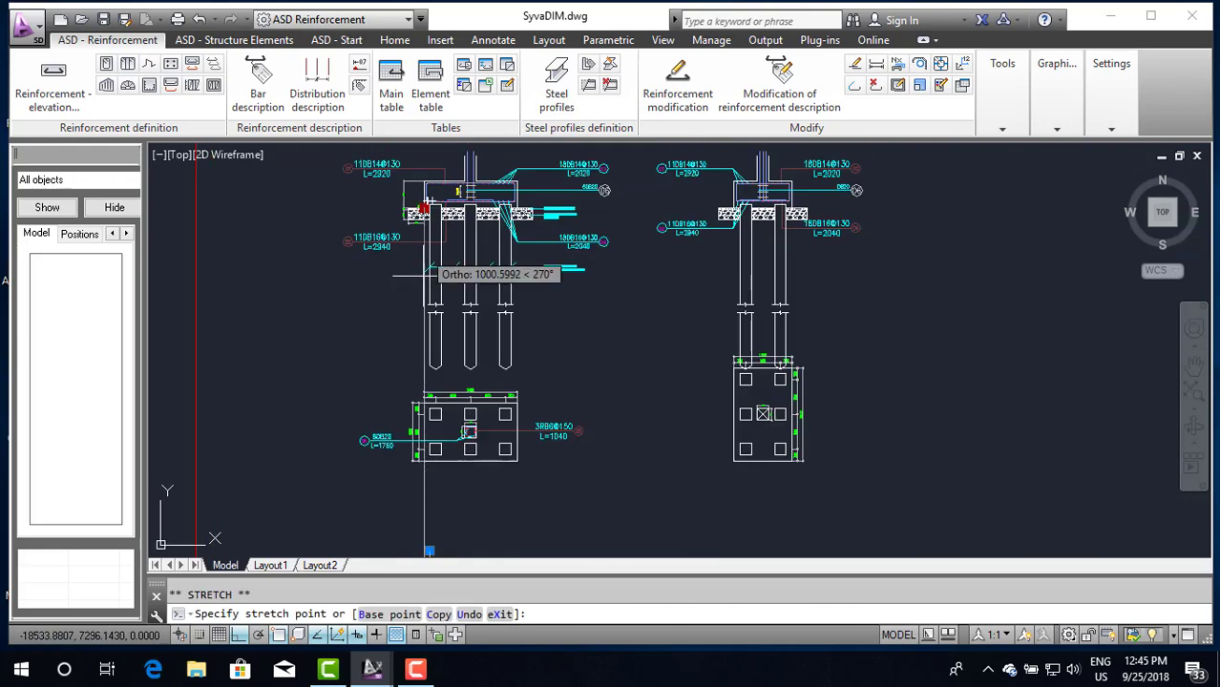
{"action": "scroll", "coordinate": [422, 510], "scroll_direction": "down", "scroll_amount": 4}
{"action": "scroll", "coordinate": [416, 504], "scroll_direction": "up", "scroll_amount": 3}
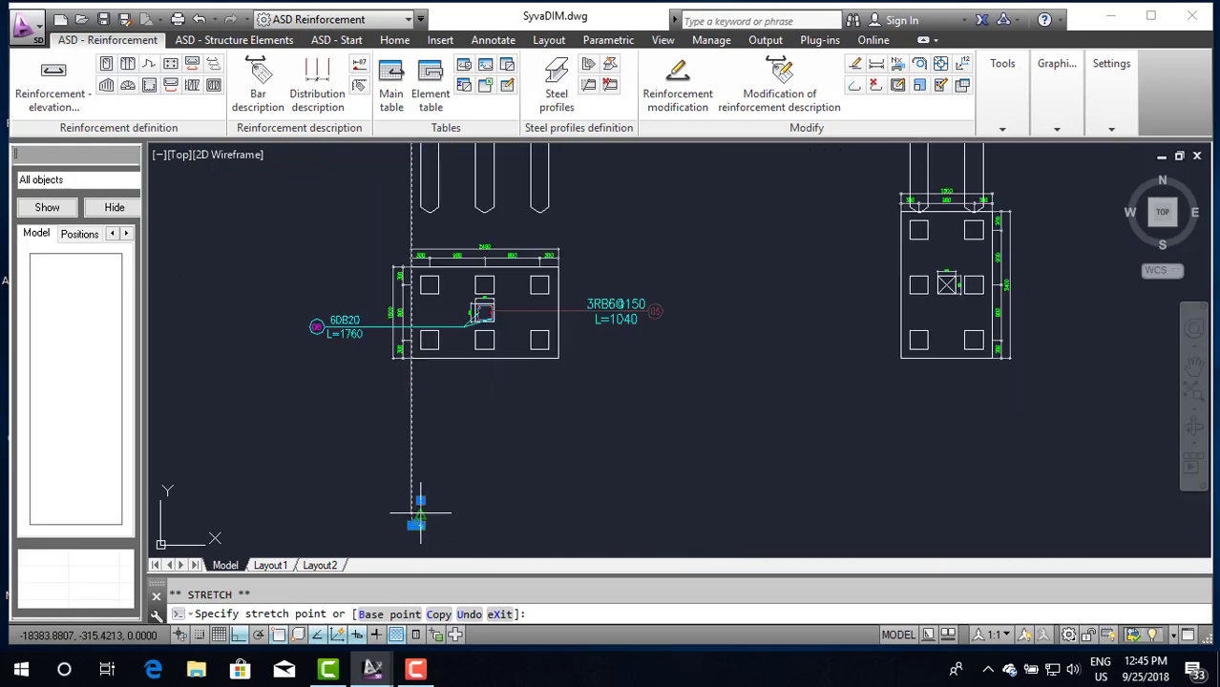
{"action": "scroll", "coordinate": [406, 497], "scroll_direction": "up", "scroll_amount": 4}
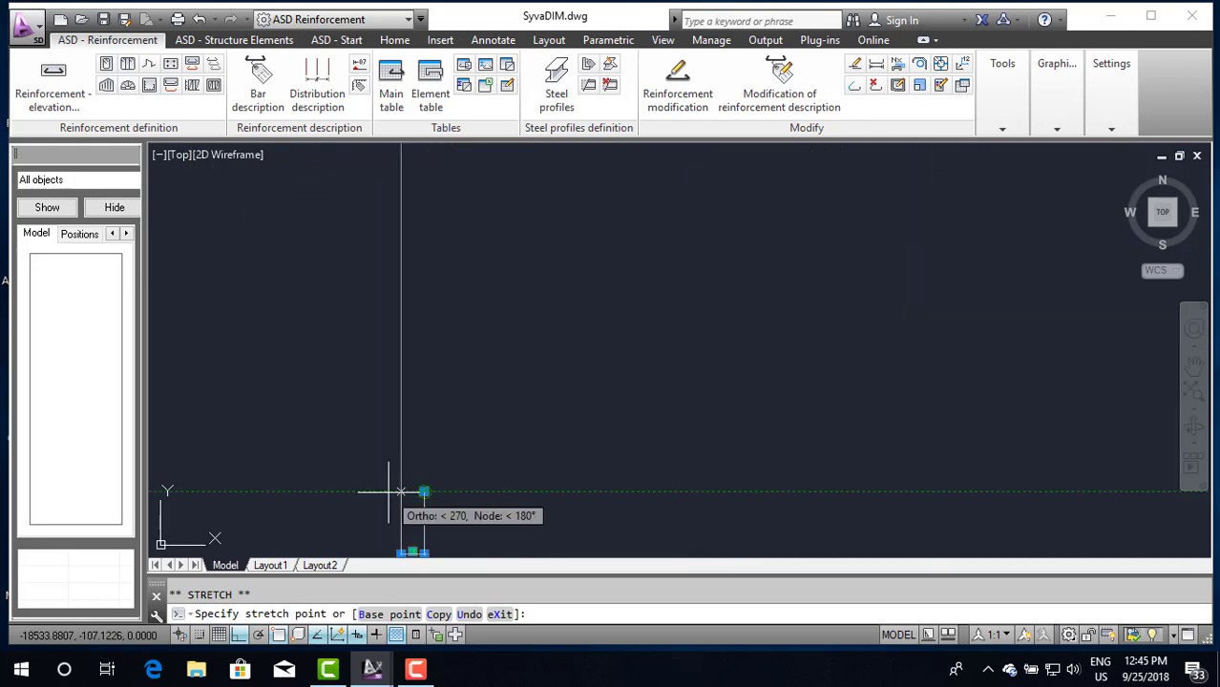
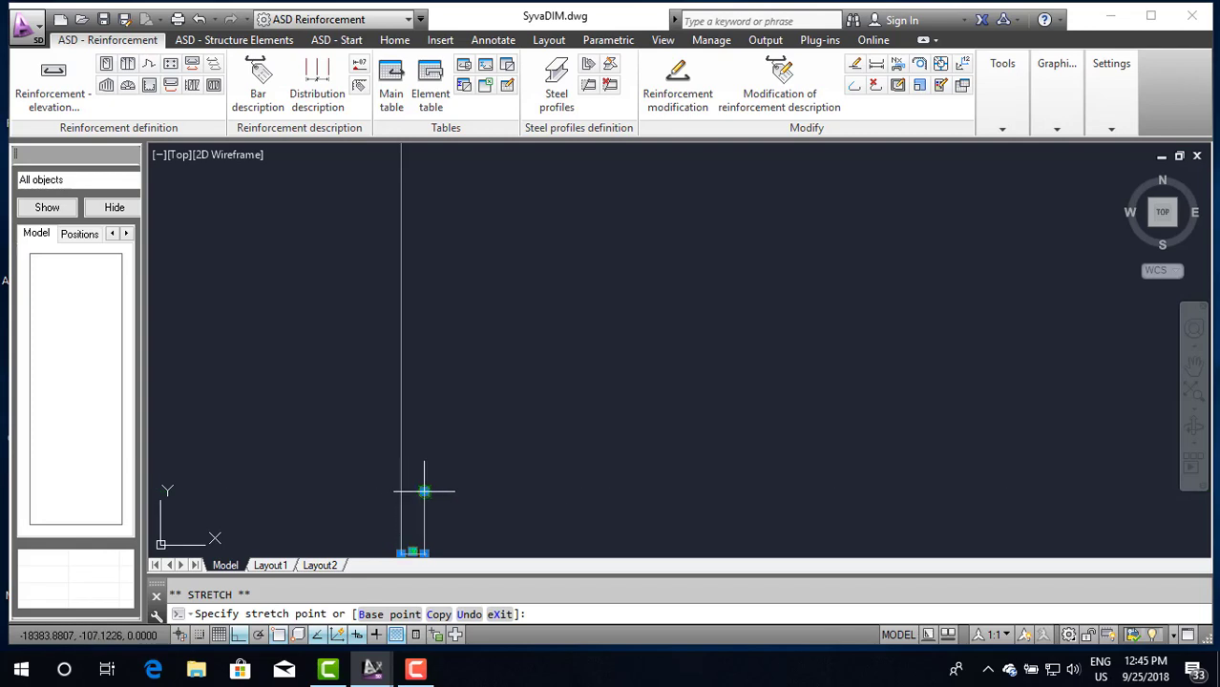
Step: Finish the stretch edit, then move the small column so its corner meets the footing
{"action": "left_click", "coordinate": [408, 492]}
{"action": "key", "text": "Escape"}
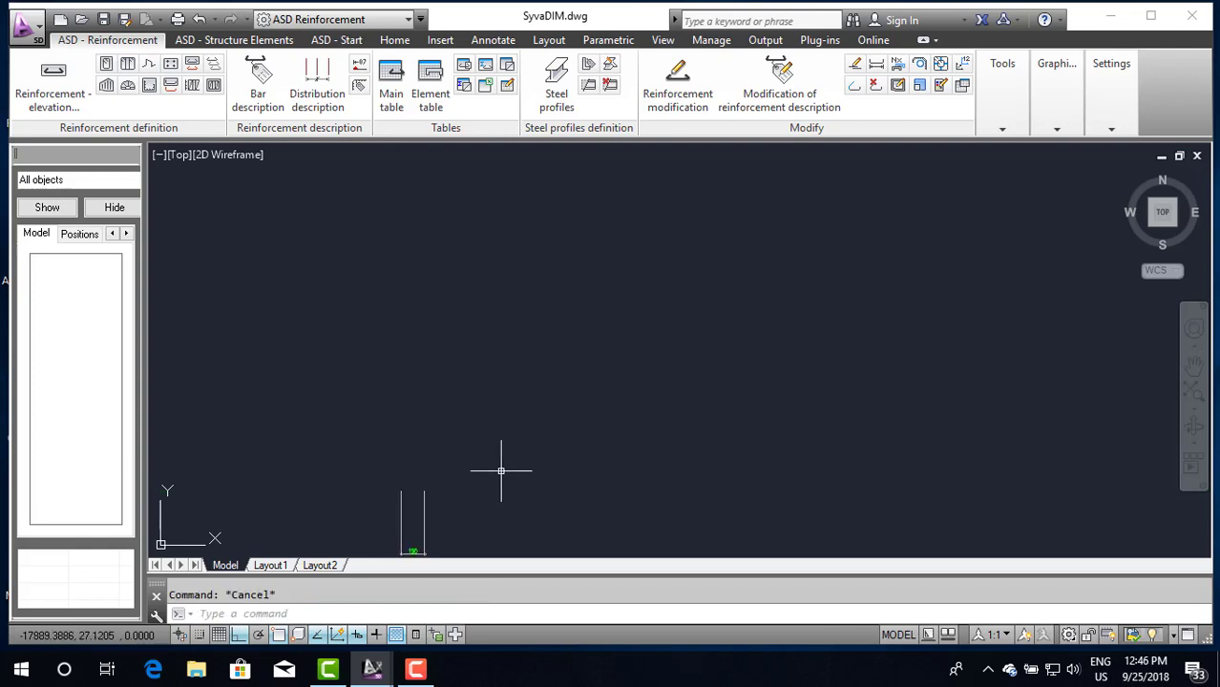
{"action": "scroll", "coordinate": [449, 441], "scroll_direction": "down", "scroll_amount": 2}
{"action": "left_click", "coordinate": [407, 411]}
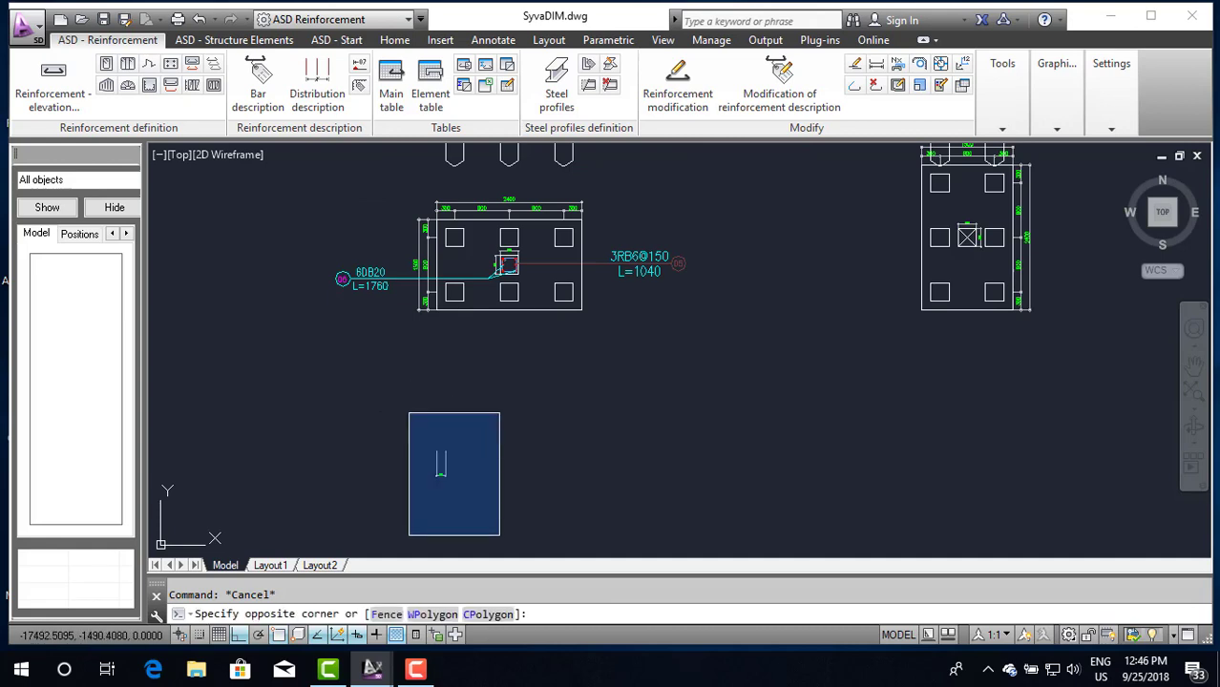
{"action": "left_click", "coordinate": [506, 519]}
{"action": "key", "text": "Return"}
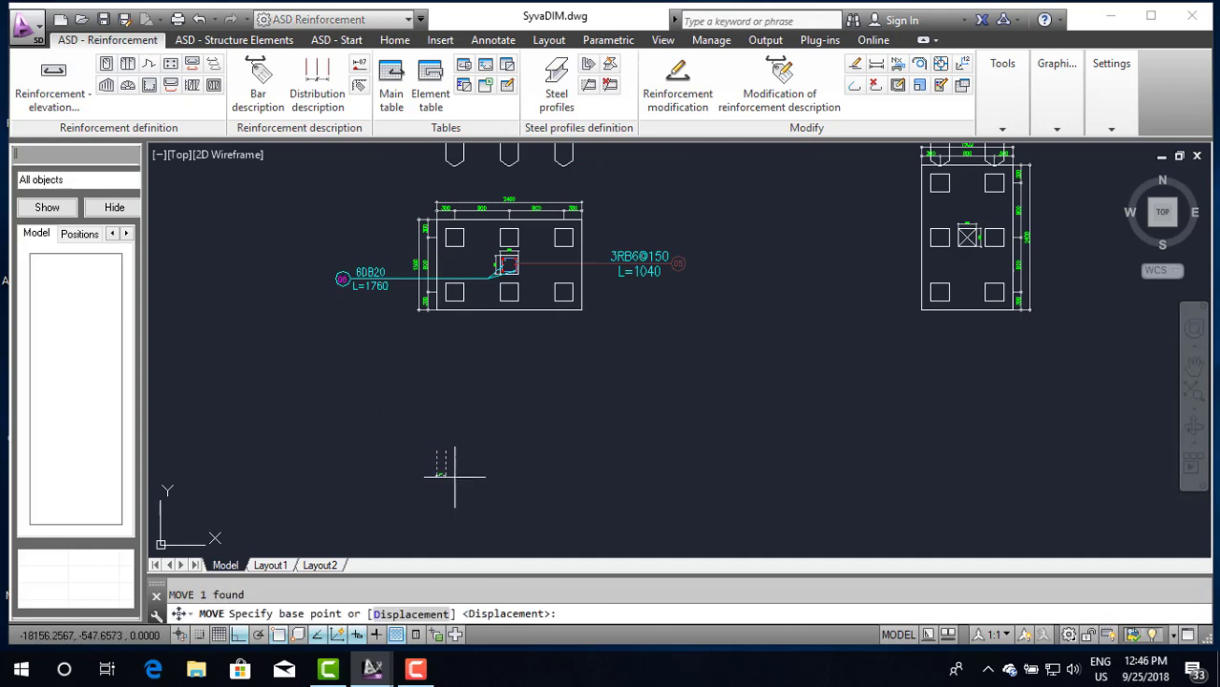
{"action": "left_click", "coordinate": [429, 410]}
{"action": "scroll", "coordinate": [422, 422], "scroll_direction": "up", "scroll_amount": 5}
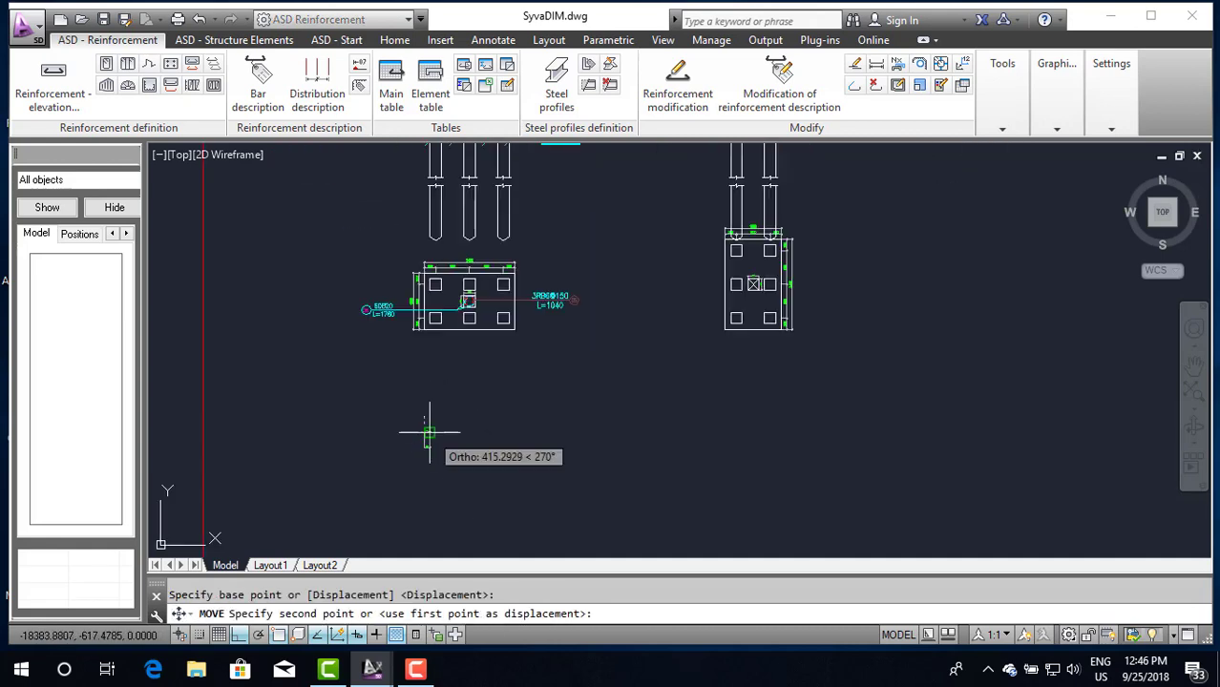
{"action": "scroll", "coordinate": [435, 422], "scroll_direction": "down", "scroll_amount": 3}
{"action": "scroll", "coordinate": [430, 401], "scroll_direction": "up", "scroll_amount": 3}
{"action": "scroll", "coordinate": [407, 359], "scroll_direction": "up", "scroll_amount": 2}
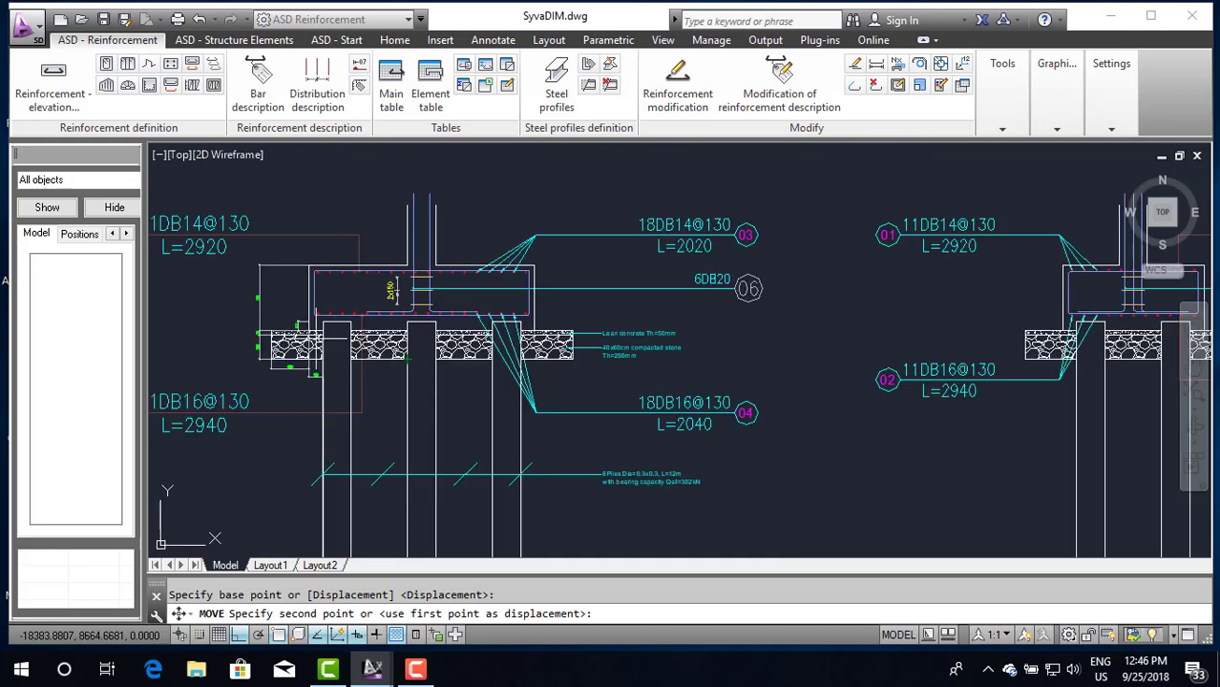
{"action": "scroll", "coordinate": [310, 331], "scroll_direction": "up", "scroll_amount": 5}
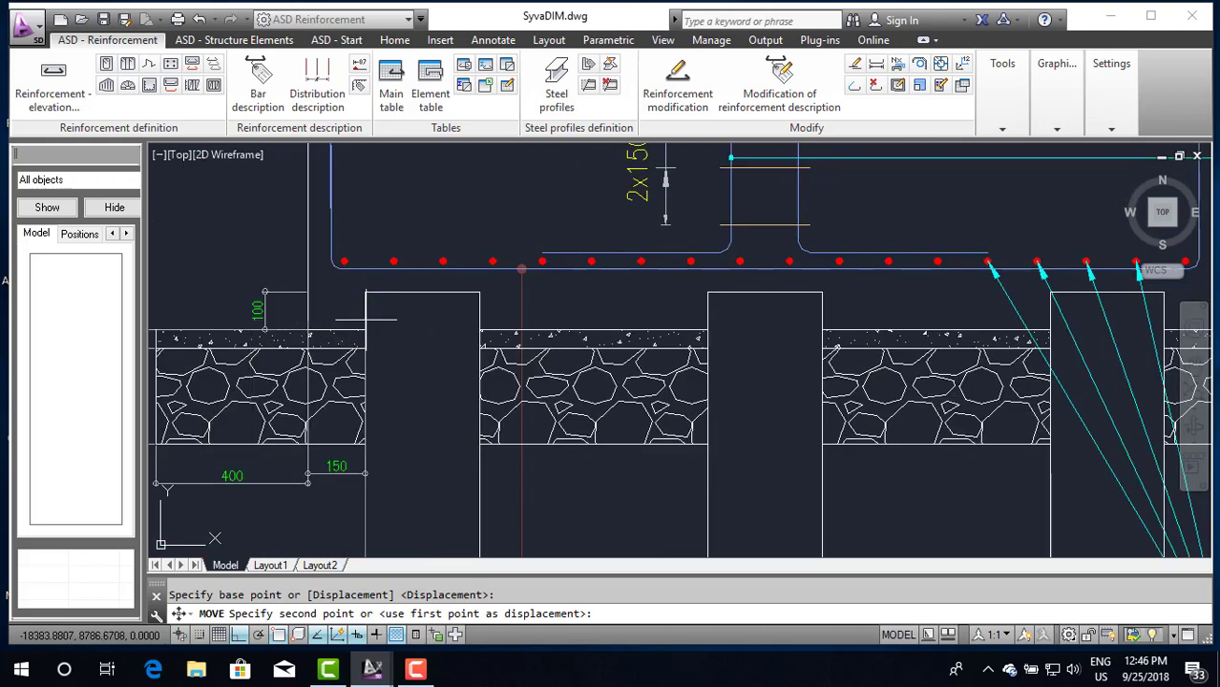
{"action": "left_click", "coordinate": [368, 341]}
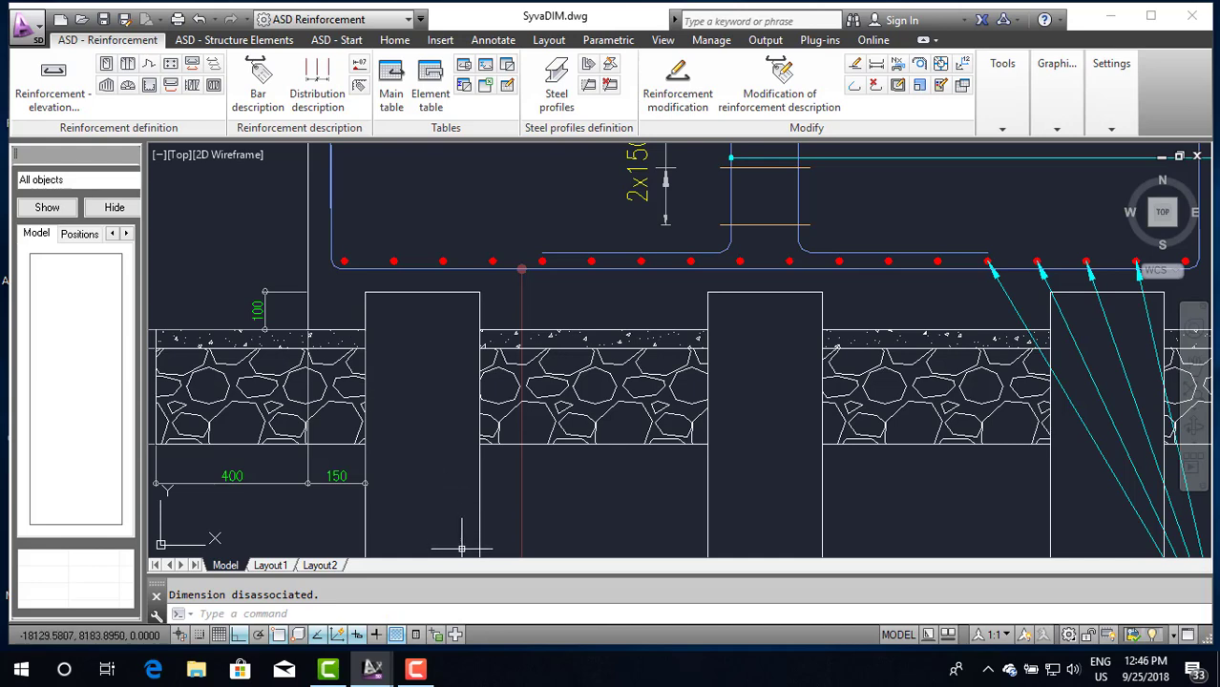
{"action": "key", "text": "Escape"}
Step: Snap the 150 dimension's endpoints to the column's bottom corners
{"action": "scroll", "coordinate": [315, 406], "scroll_direction": "down", "scroll_amount": 3}
{"action": "scroll", "coordinate": [329, 401], "scroll_direction": "up", "scroll_amount": 3}
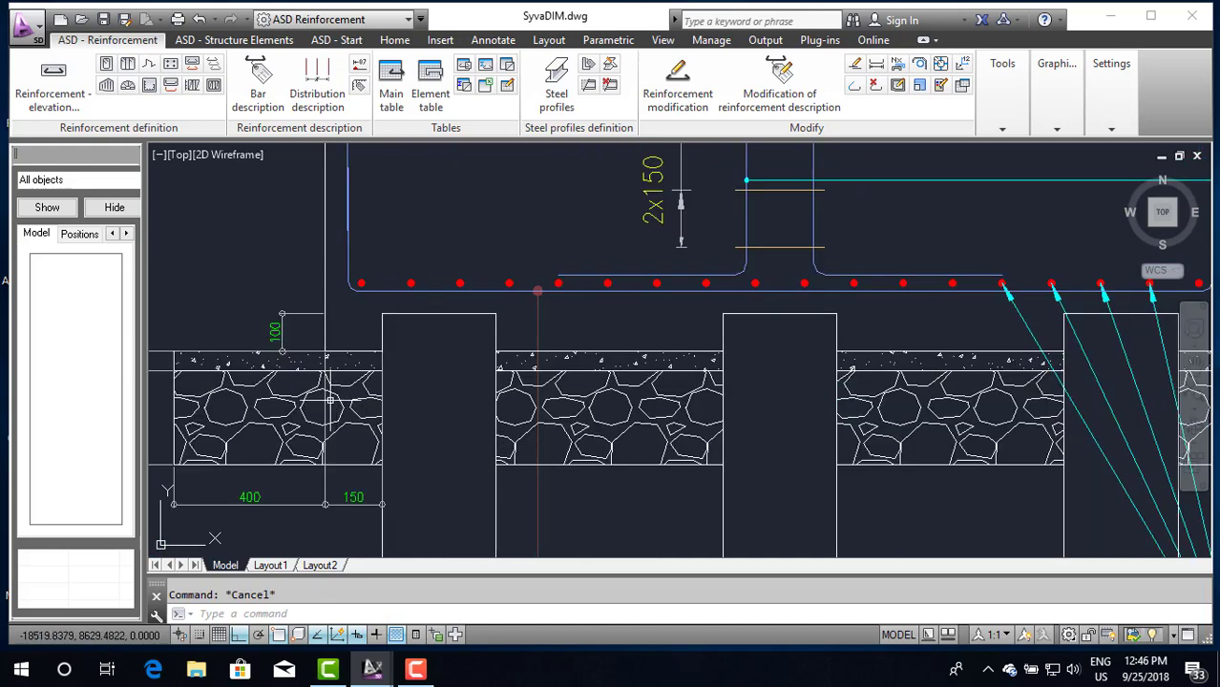
{"action": "left_click", "coordinate": [326, 381]}
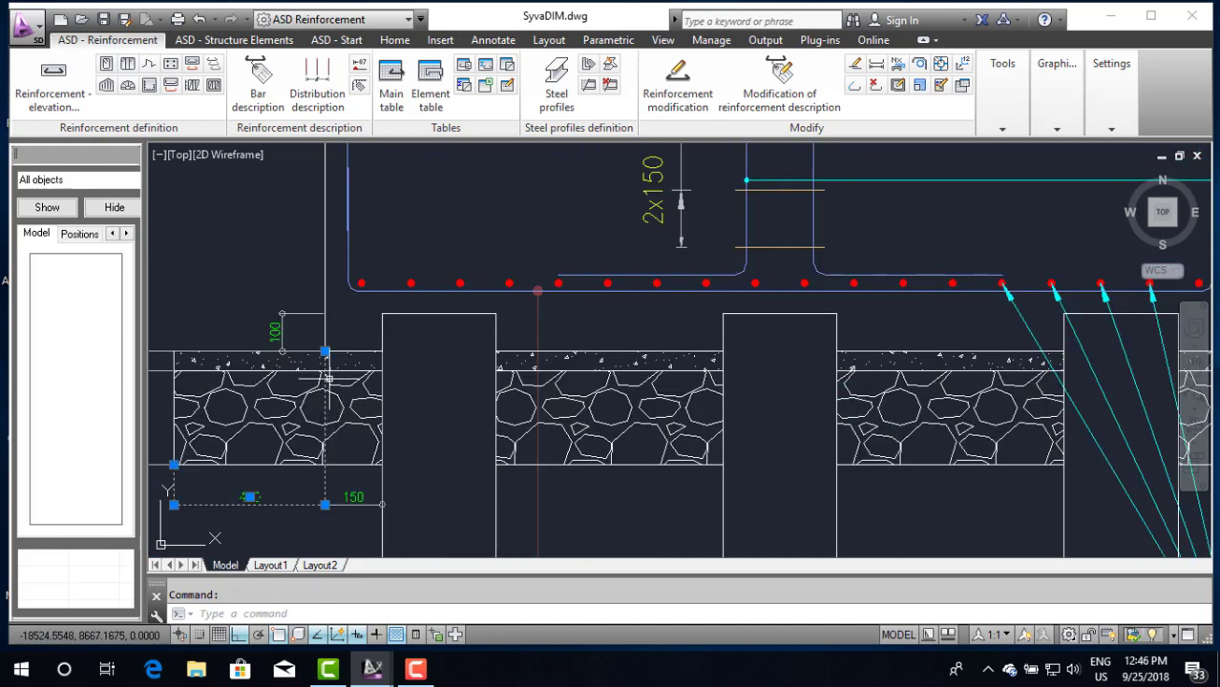
{"action": "left_click", "coordinate": [325, 352]}
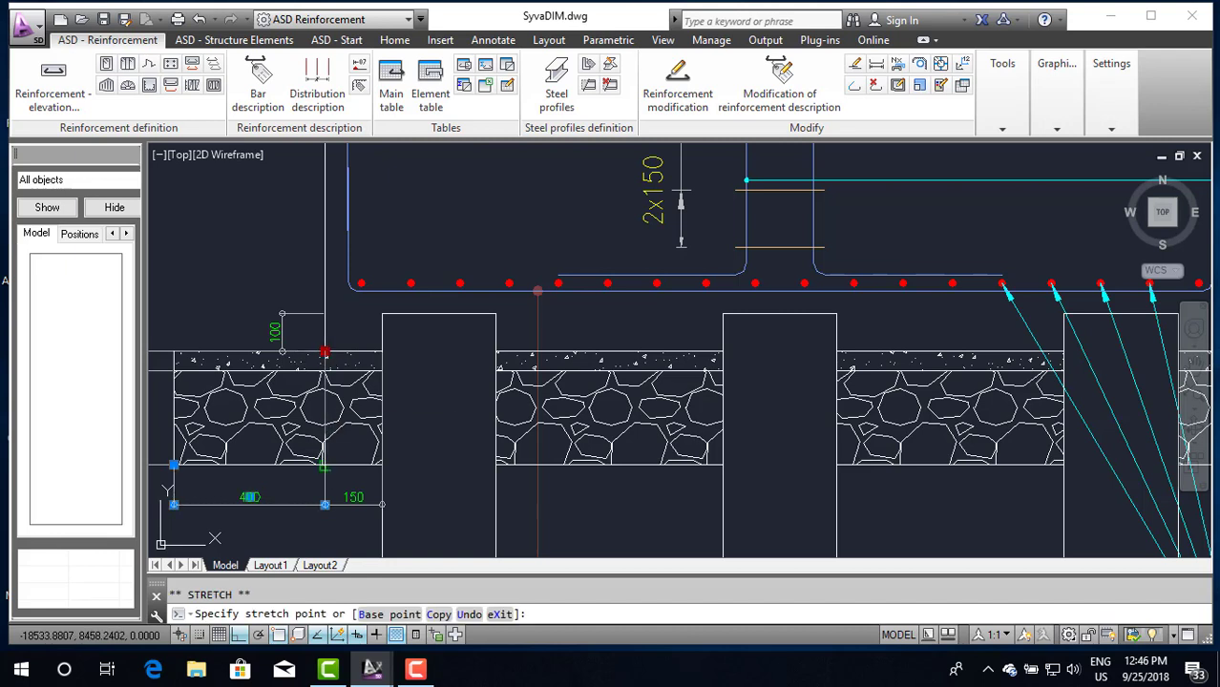
{"action": "key", "text": "Escape"}
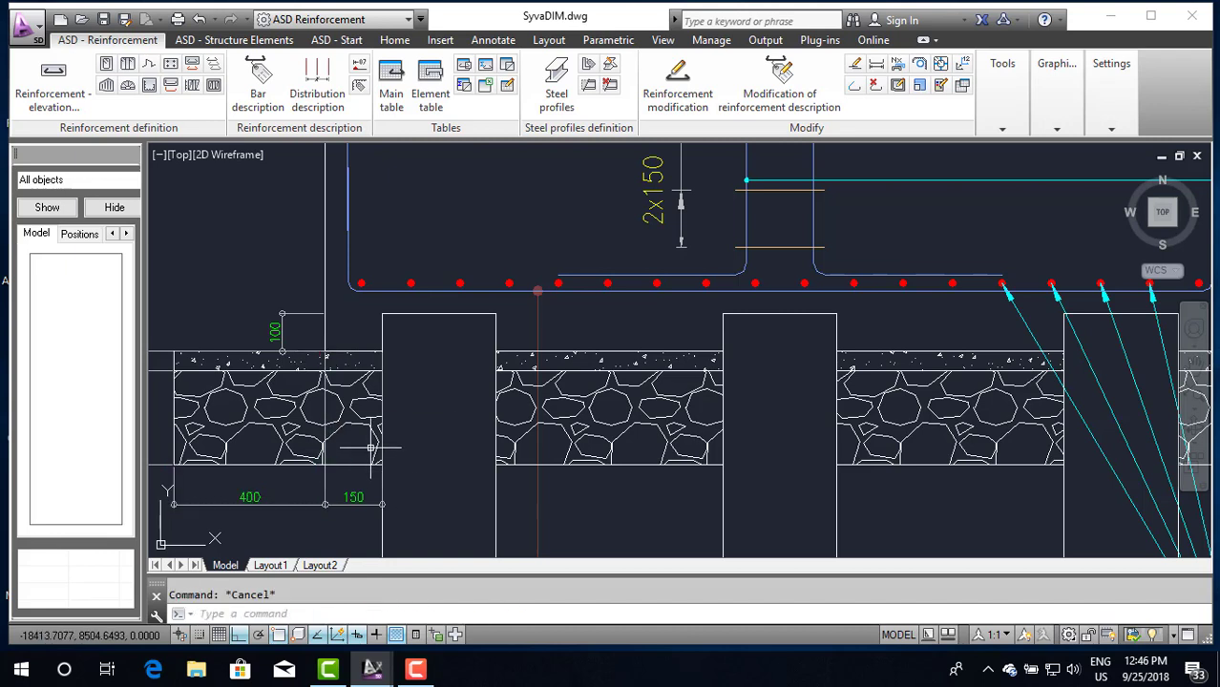
{"action": "left_click", "coordinate": [326, 401]}
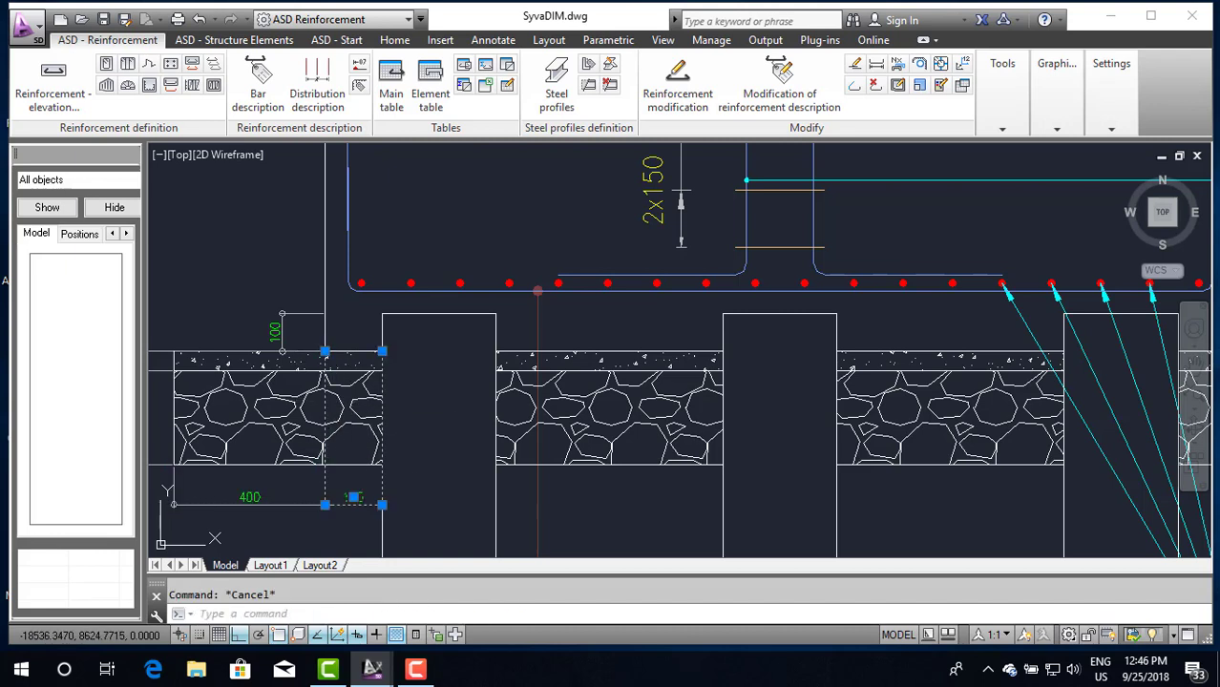
{"action": "left_click", "coordinate": [324, 352]}
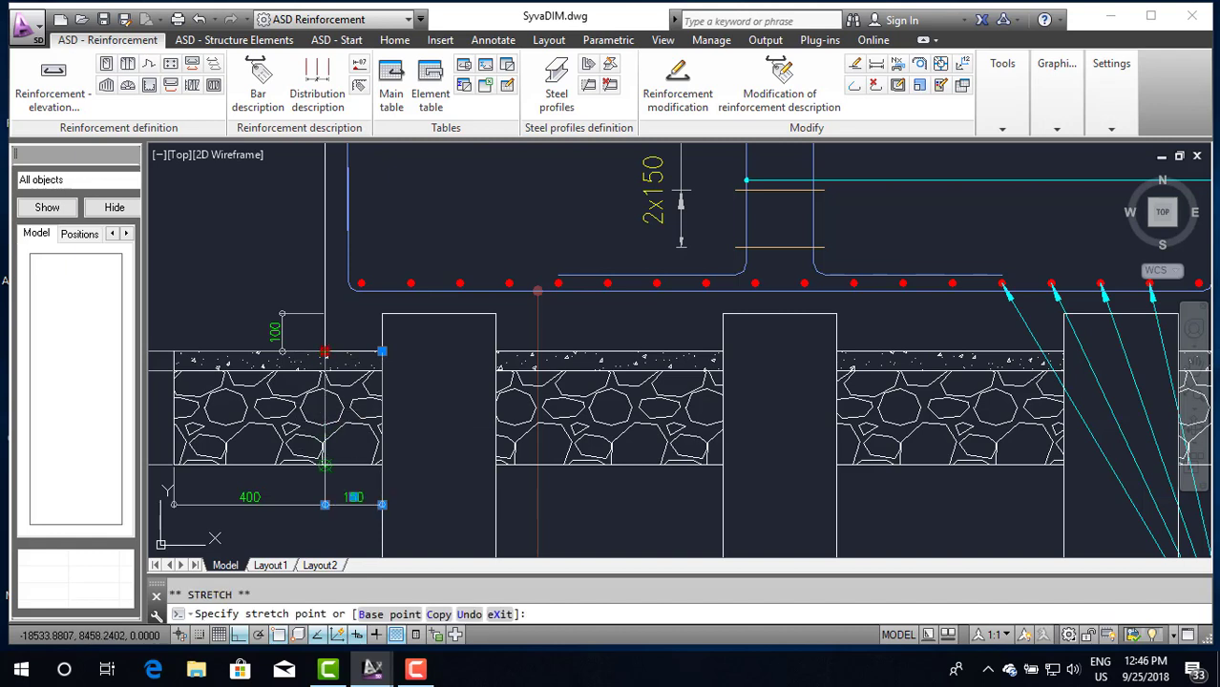
{"action": "left_click", "coordinate": [325, 464]}
{"action": "left_click", "coordinate": [383, 353]}
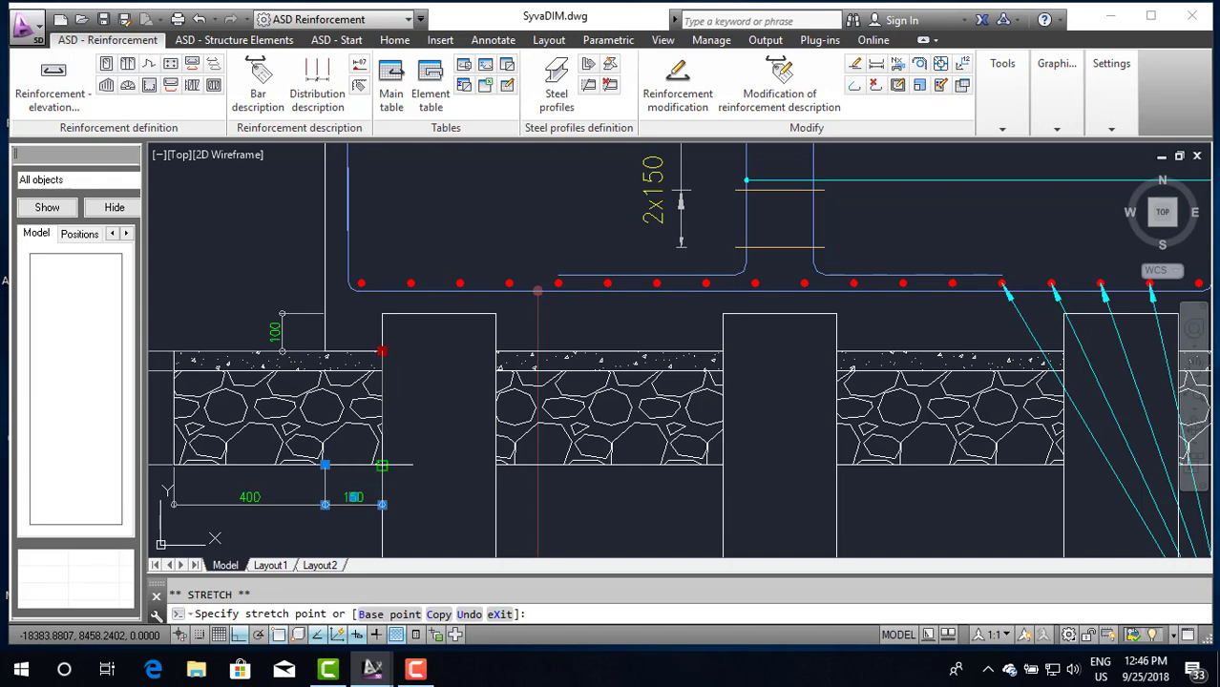
{"action": "left_click", "coordinate": [382, 466]}
{"action": "key", "text": "Escape"}
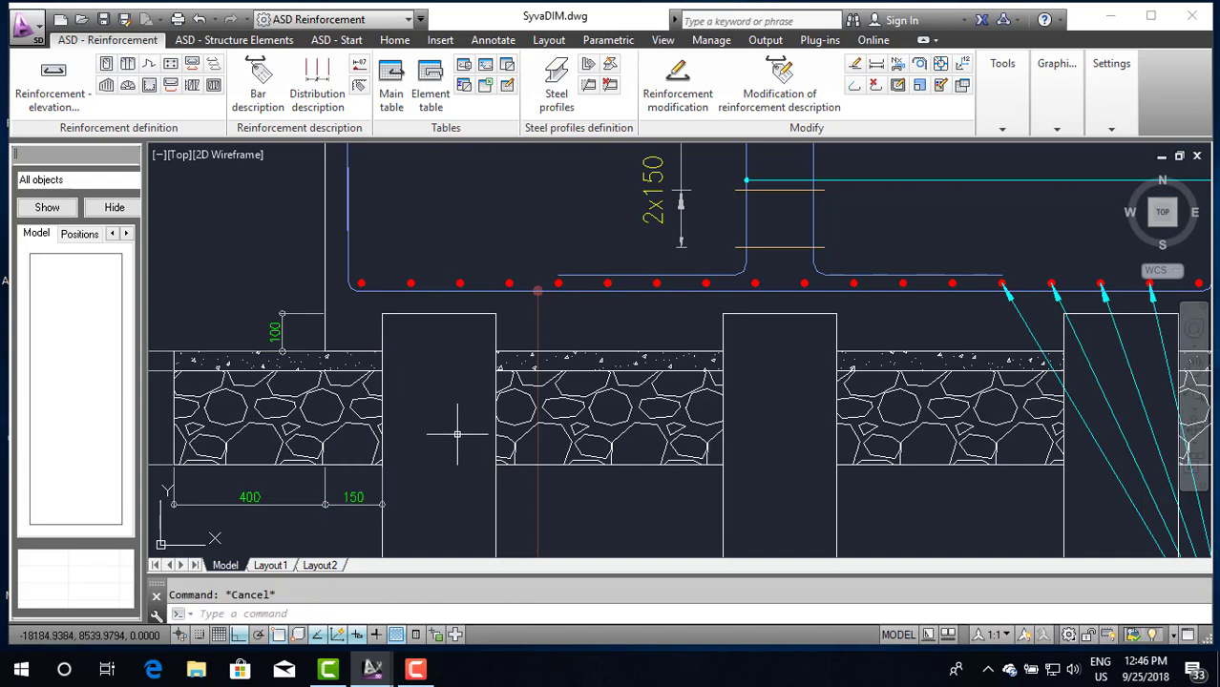
Step: Move both the left and right footing plans lower in the drawing
{"action": "scroll", "coordinate": [537, 289], "scroll_direction": "down", "scroll_amount": 5}
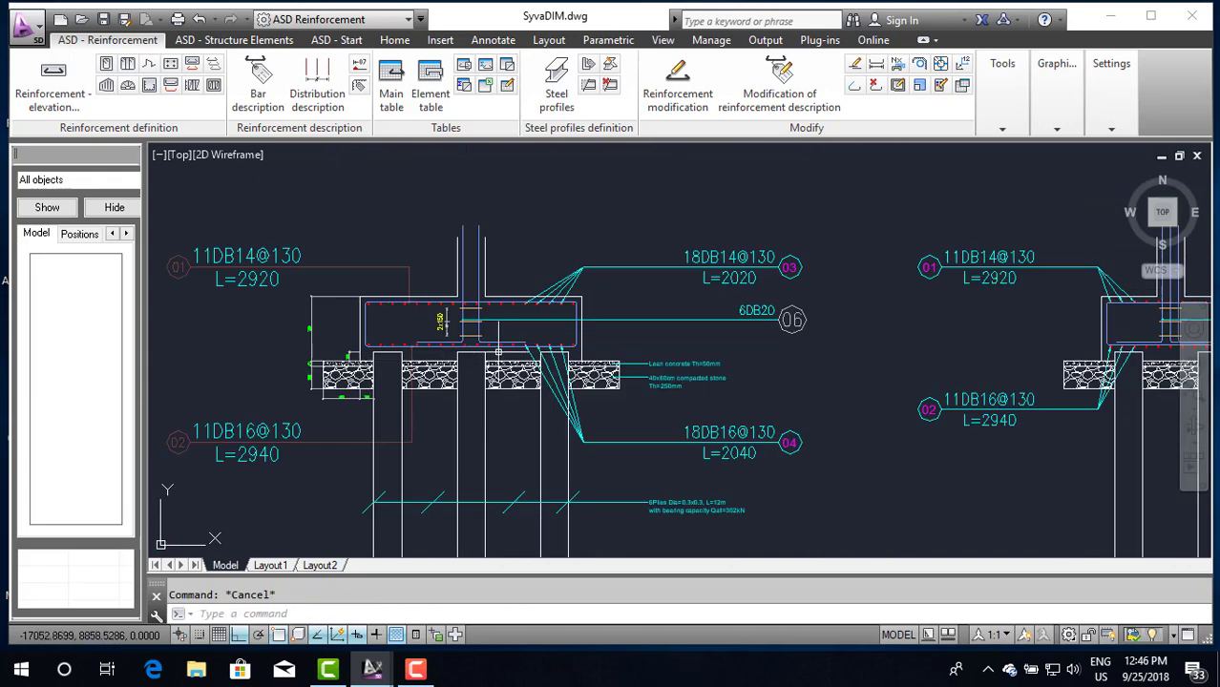
{"action": "scroll", "coordinate": [533, 288], "scroll_direction": "up", "scroll_amount": 2}
{"action": "scroll", "coordinate": [528, 287], "scroll_direction": "down", "scroll_amount": 3}
{"action": "scroll", "coordinate": [524, 287], "scroll_direction": "down", "scroll_amount": 3}
{"action": "scroll", "coordinate": [537, 382], "scroll_direction": "up", "scroll_amount": 4}
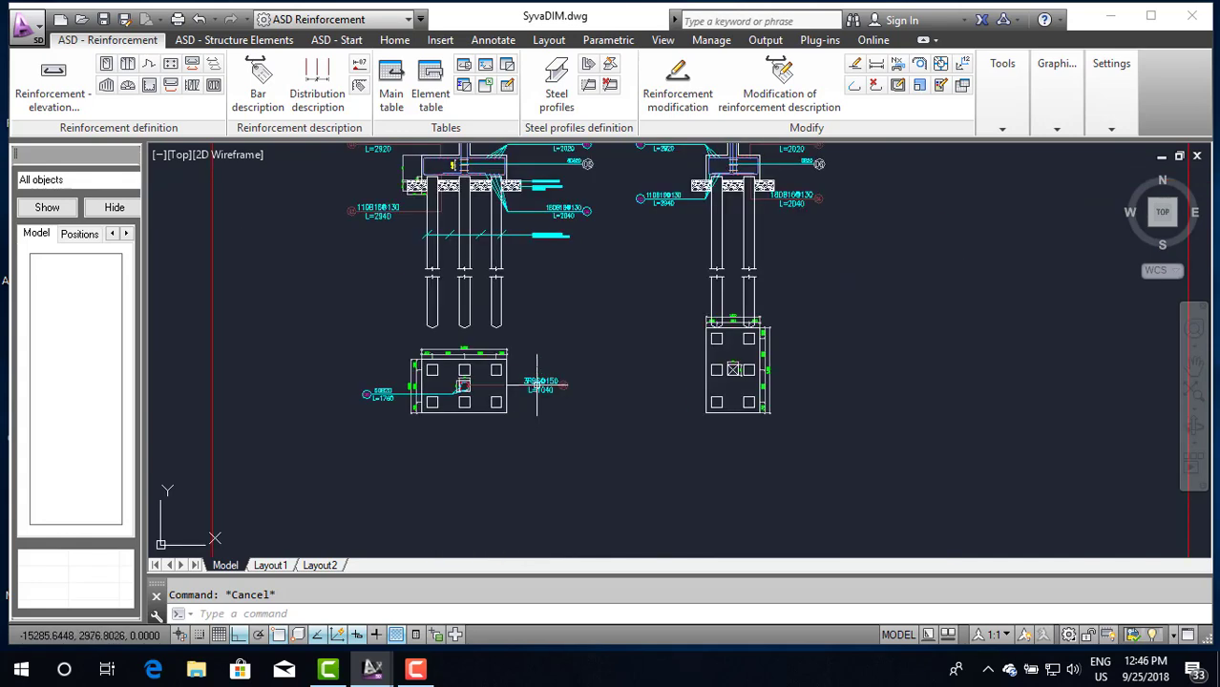
{"action": "scroll", "coordinate": [601, 361], "scroll_direction": "down", "scroll_amount": 3}
{"action": "scroll", "coordinate": [616, 349], "scroll_direction": "up", "scroll_amount": 3}
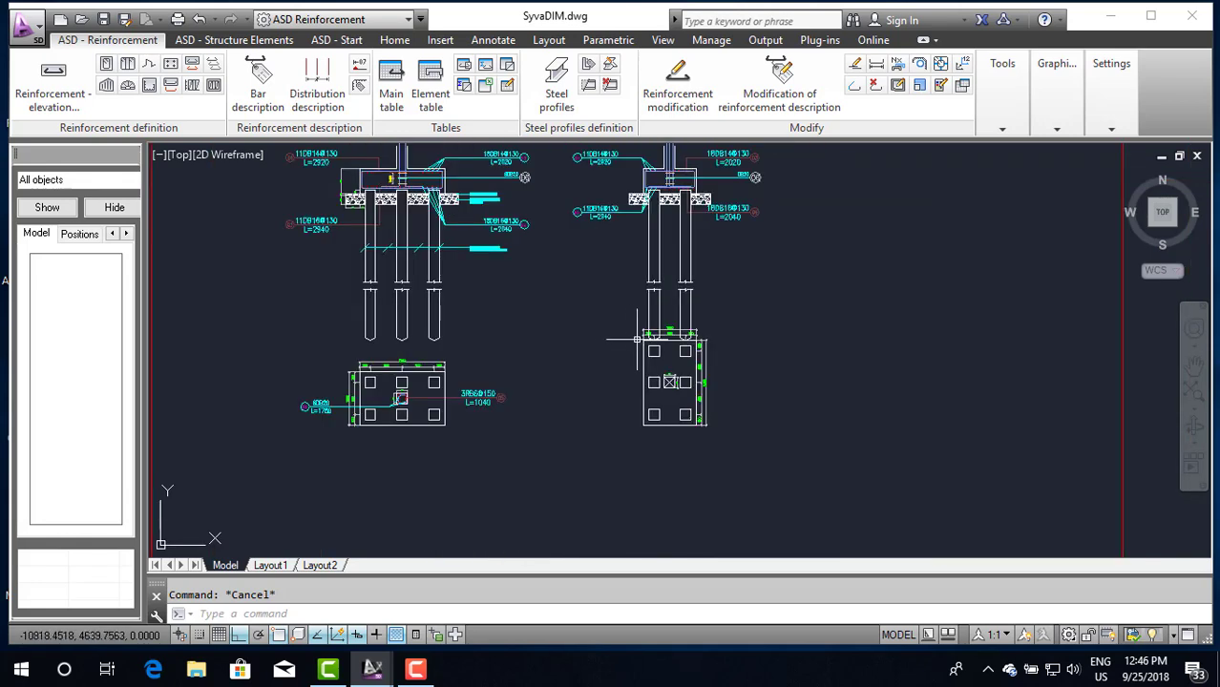
{"action": "scroll", "coordinate": [657, 341], "scroll_direction": "up", "scroll_amount": 4}
{"action": "scroll", "coordinate": [611, 330], "scroll_direction": "down", "scroll_amount": 3}
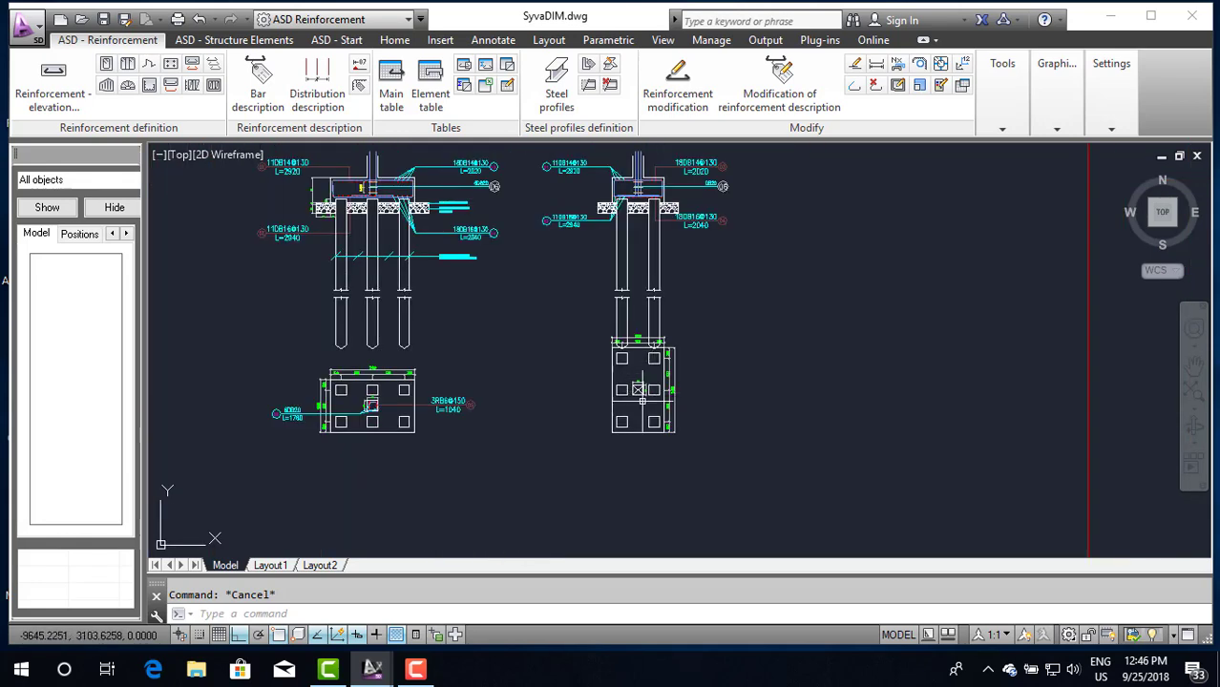
{"action": "left_click", "coordinate": [575, 312]}
{"action": "left_click", "coordinate": [731, 461]}
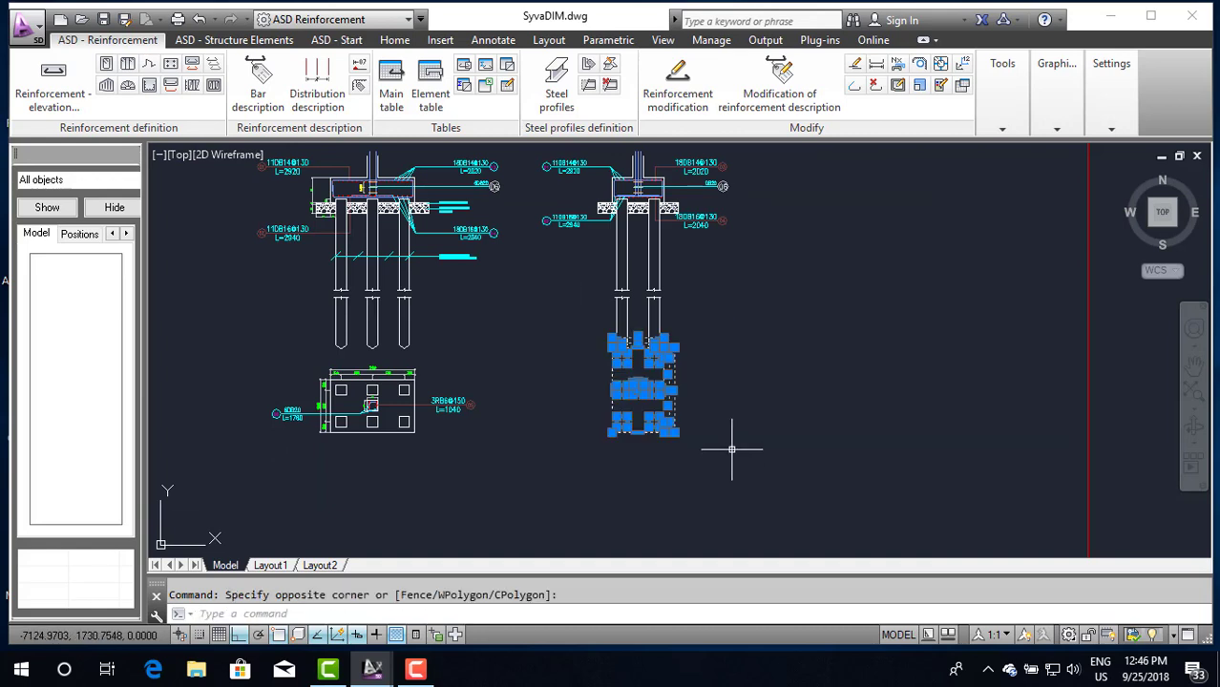
{"action": "left_click", "coordinate": [228, 345]}
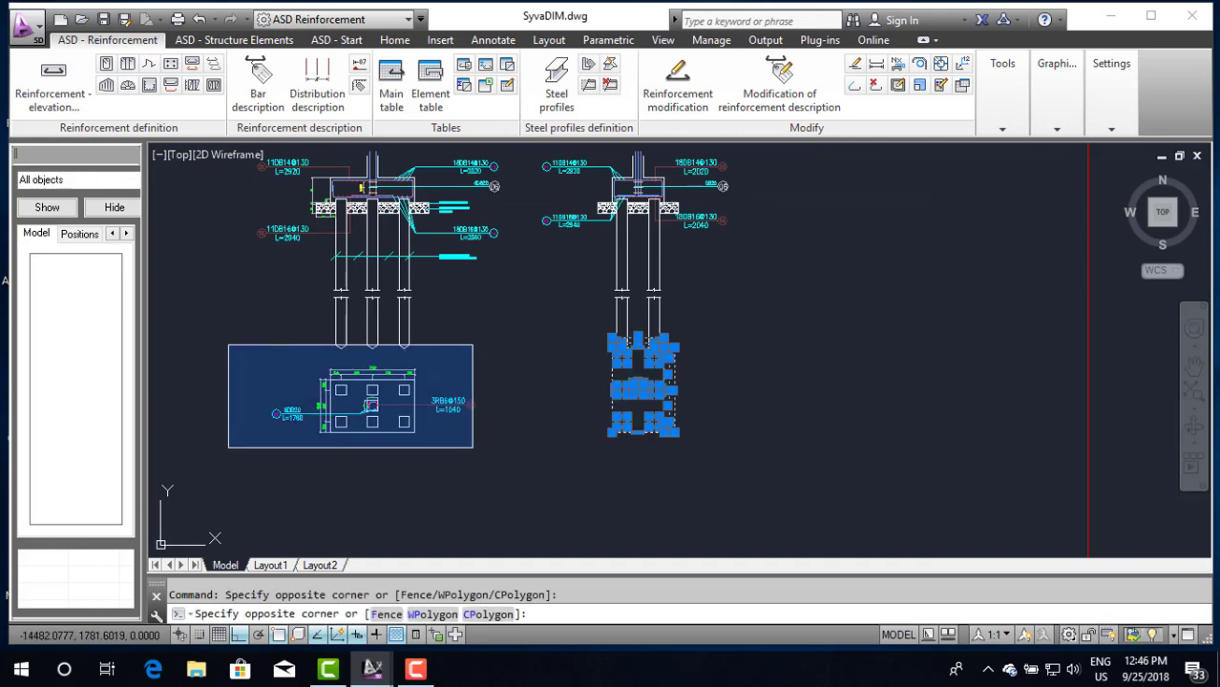
{"action": "left_click", "coordinate": [472, 448]}
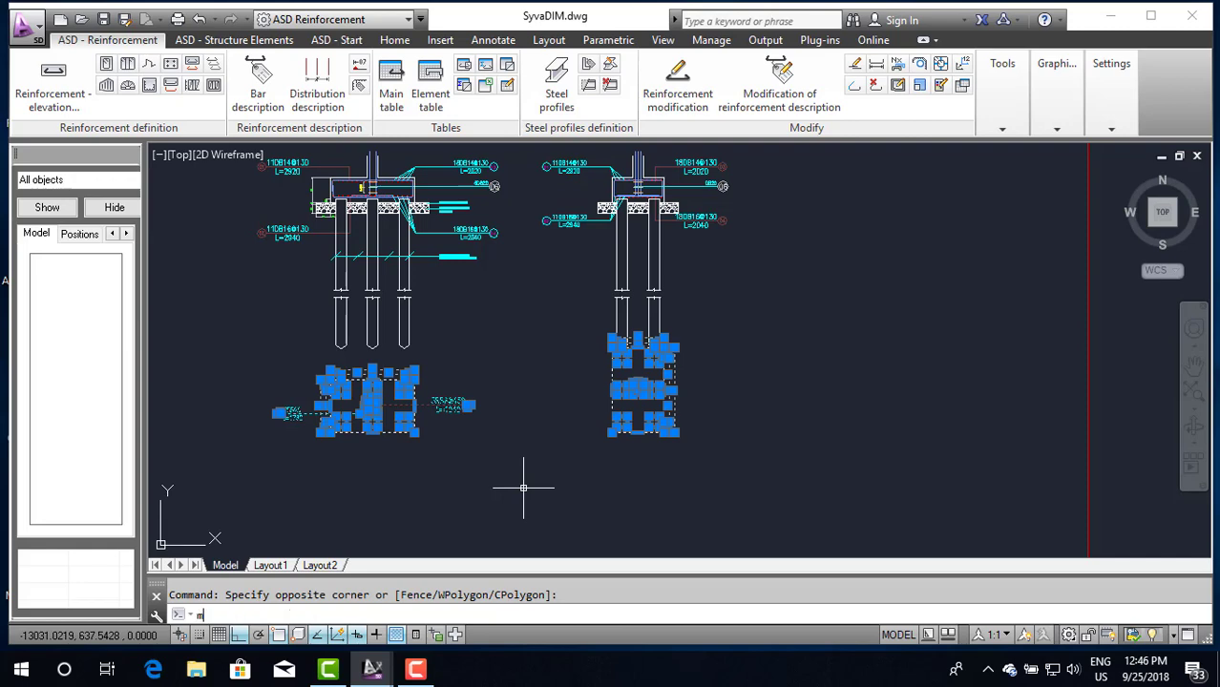
{"action": "key", "text": "Return"}
{"action": "left_click", "coordinate": [785, 384]}
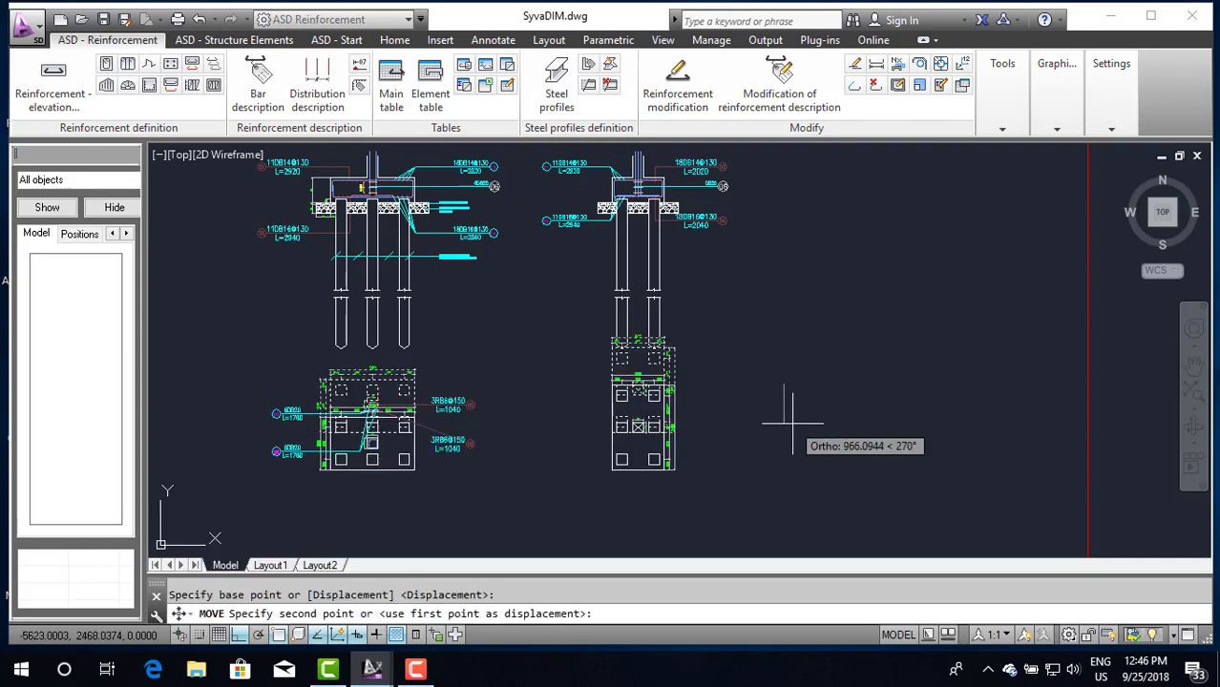
{"action": "left_click", "coordinate": [792, 446]}
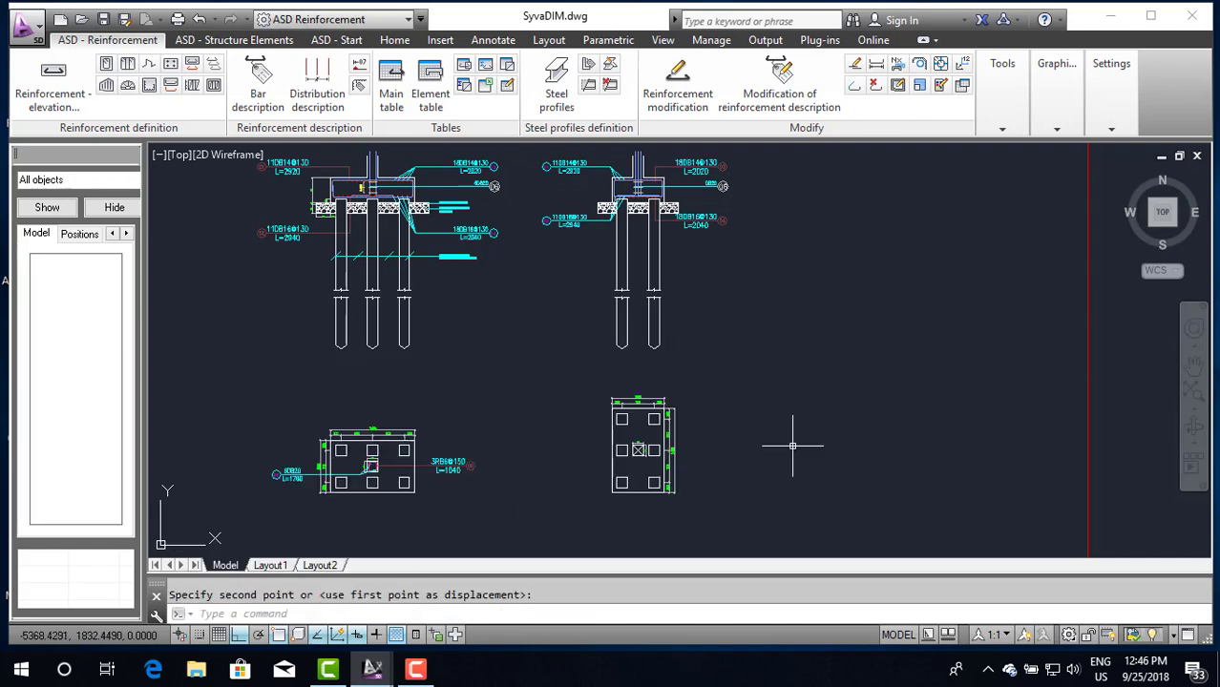
{"action": "key", "text": "Escape"}
Step: Copy the six-bar stirrup from a bar corner into the right cap's 300×300 column
{"action": "scroll", "coordinate": [782, 410], "scroll_direction": "down", "scroll_amount": 5}
{"action": "scroll", "coordinate": [782, 404], "scroll_direction": "up", "scroll_amount": 5}
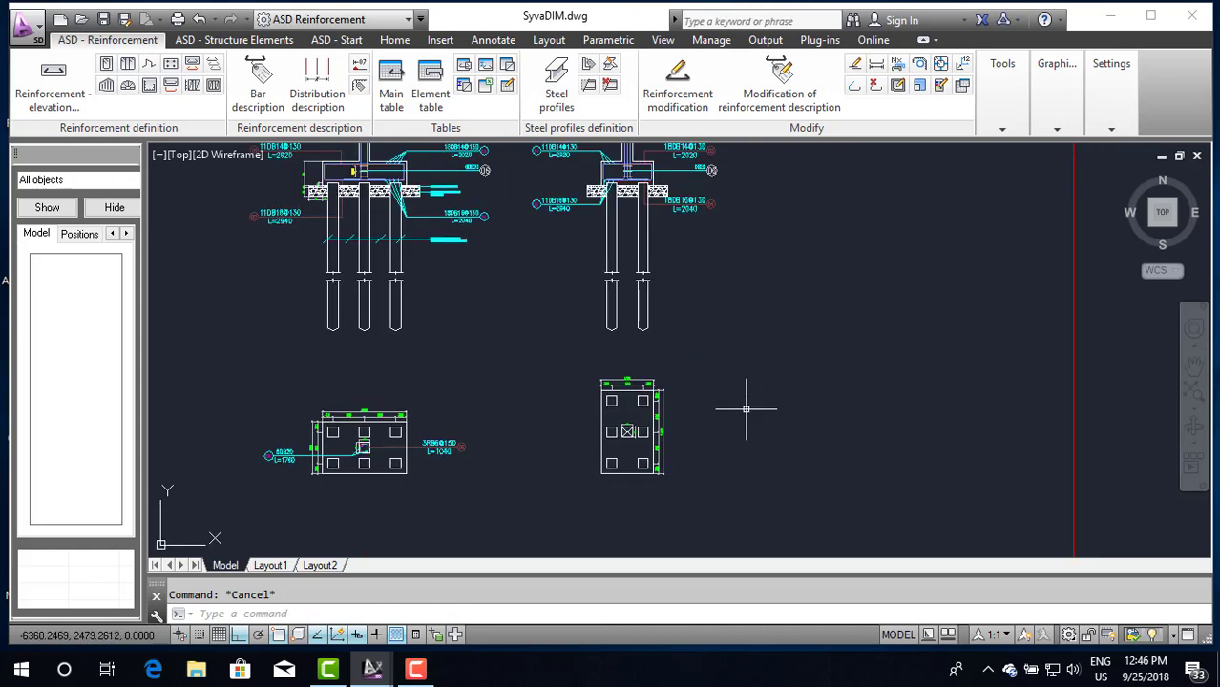
{"action": "scroll", "coordinate": [744, 414], "scroll_direction": "down", "scroll_amount": 2}
{"action": "scroll", "coordinate": [755, 408], "scroll_direction": "down", "scroll_amount": 1}
{"action": "scroll", "coordinate": [761, 396], "scroll_direction": "up", "scroll_amount": 1}
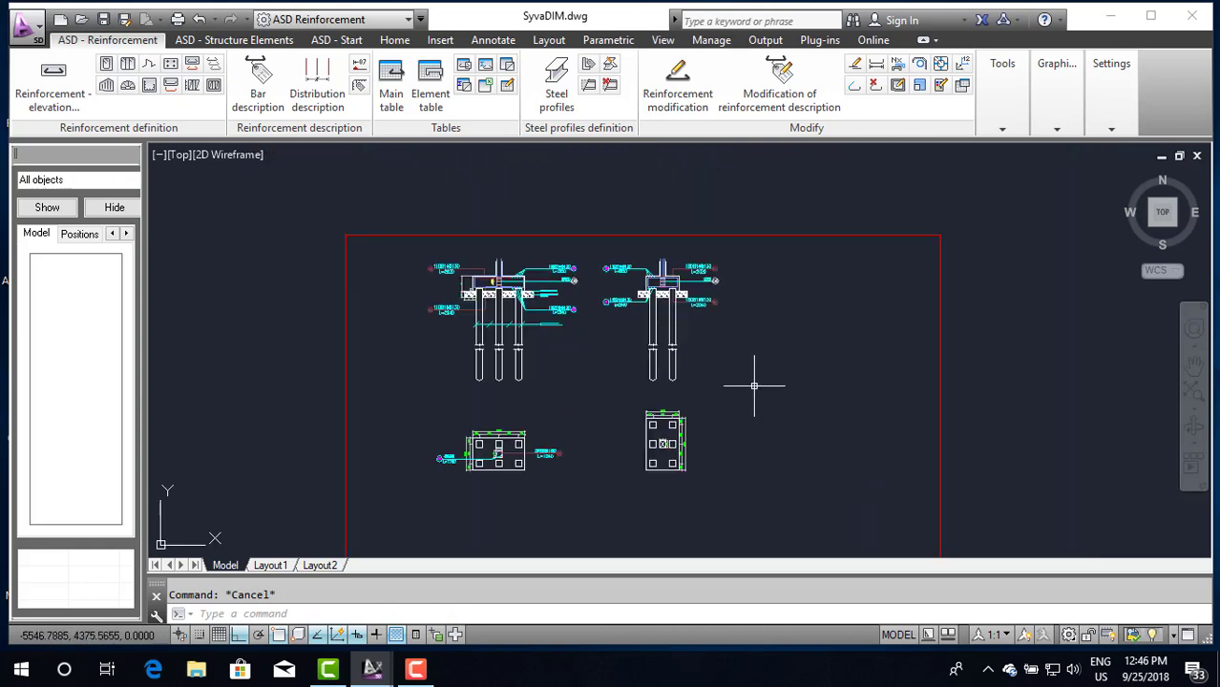
{"action": "scroll", "coordinate": [503, 476], "scroll_direction": "up", "scroll_amount": 2}
{"action": "scroll", "coordinate": [579, 392], "scroll_direction": "down", "scroll_amount": 2}
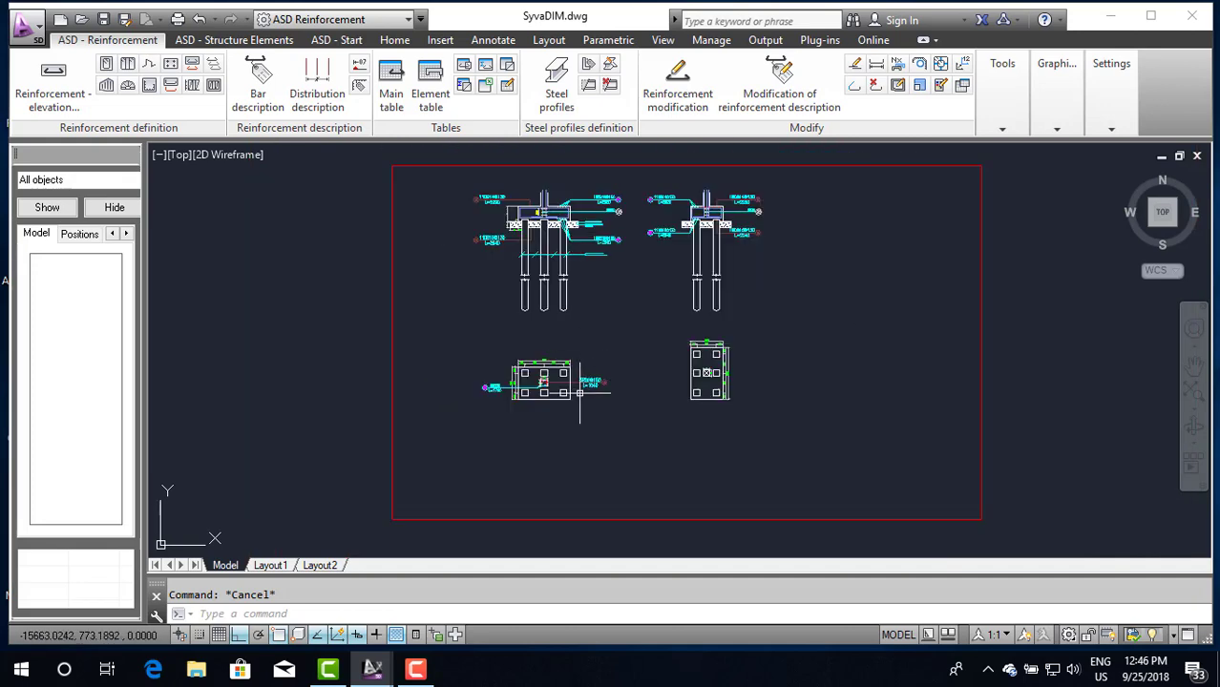
{"action": "scroll", "coordinate": [579, 392], "scroll_direction": "up", "scroll_amount": 3}
{"action": "scroll", "coordinate": [577, 382], "scroll_direction": "down", "scroll_amount": 2}
{"action": "scroll", "coordinate": [595, 379], "scroll_direction": "up", "scroll_amount": 4}
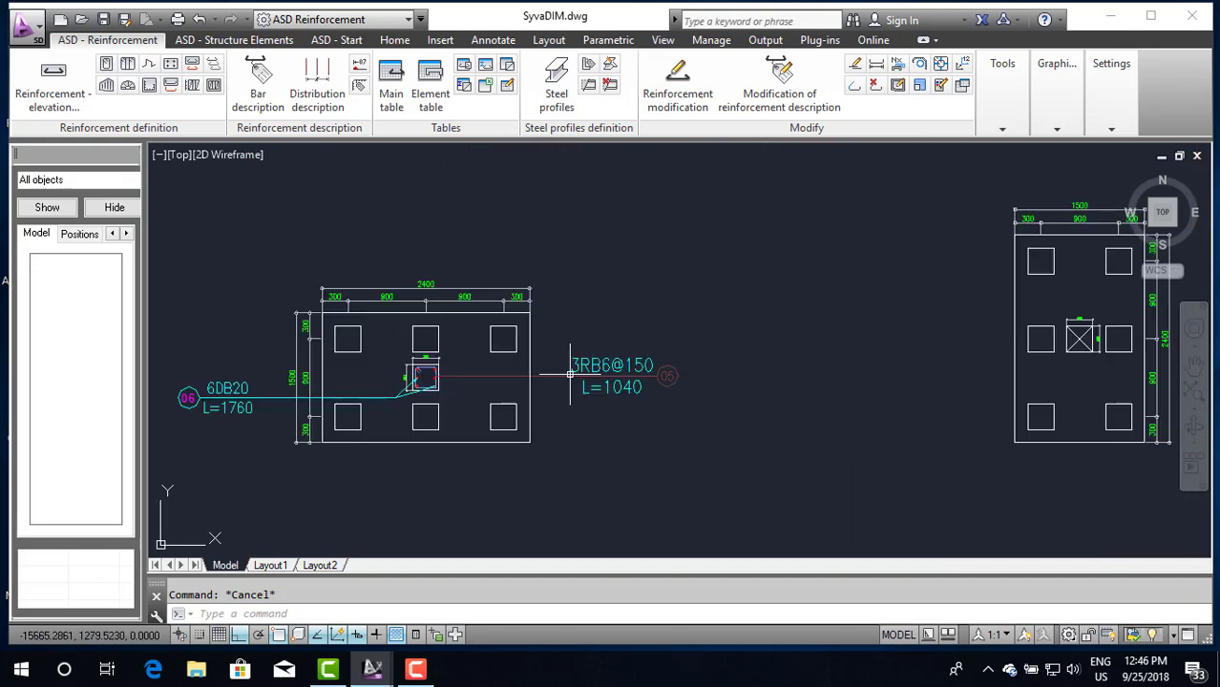
{"action": "scroll", "coordinate": [867, 358], "scroll_direction": "down", "scroll_amount": 2}
{"action": "scroll", "coordinate": [869, 354], "scroll_direction": "up", "scroll_amount": 1}
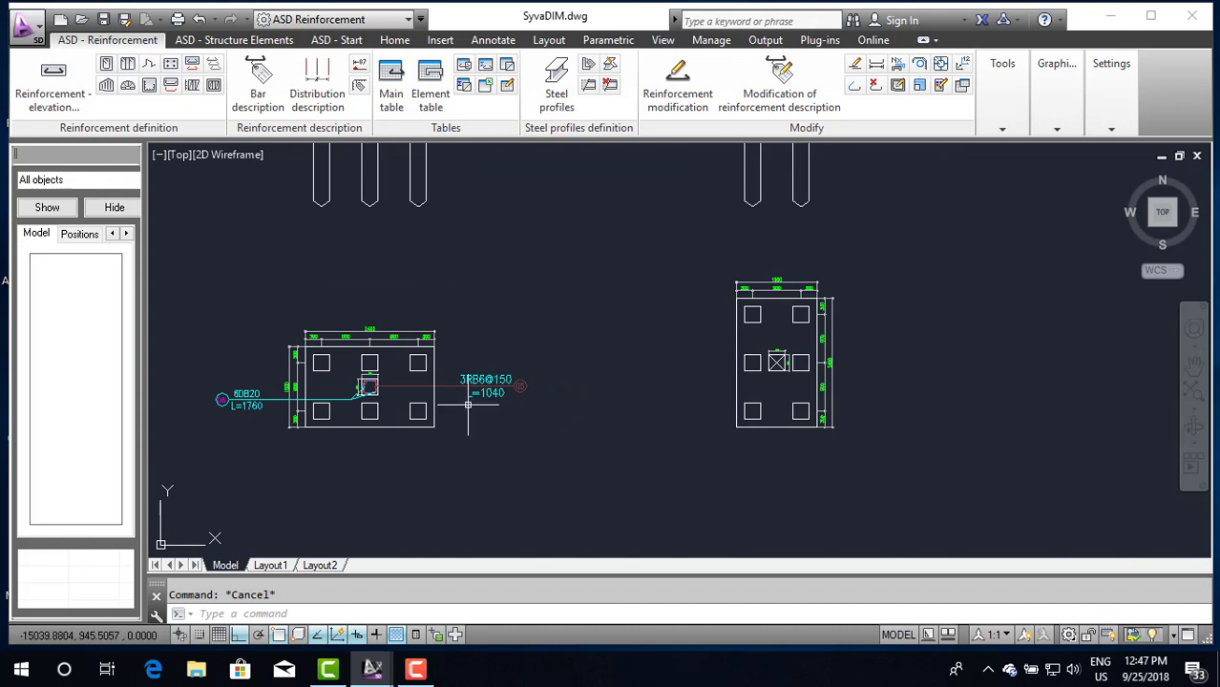
{"action": "scroll", "coordinate": [409, 395], "scroll_direction": "up", "scroll_amount": 4}
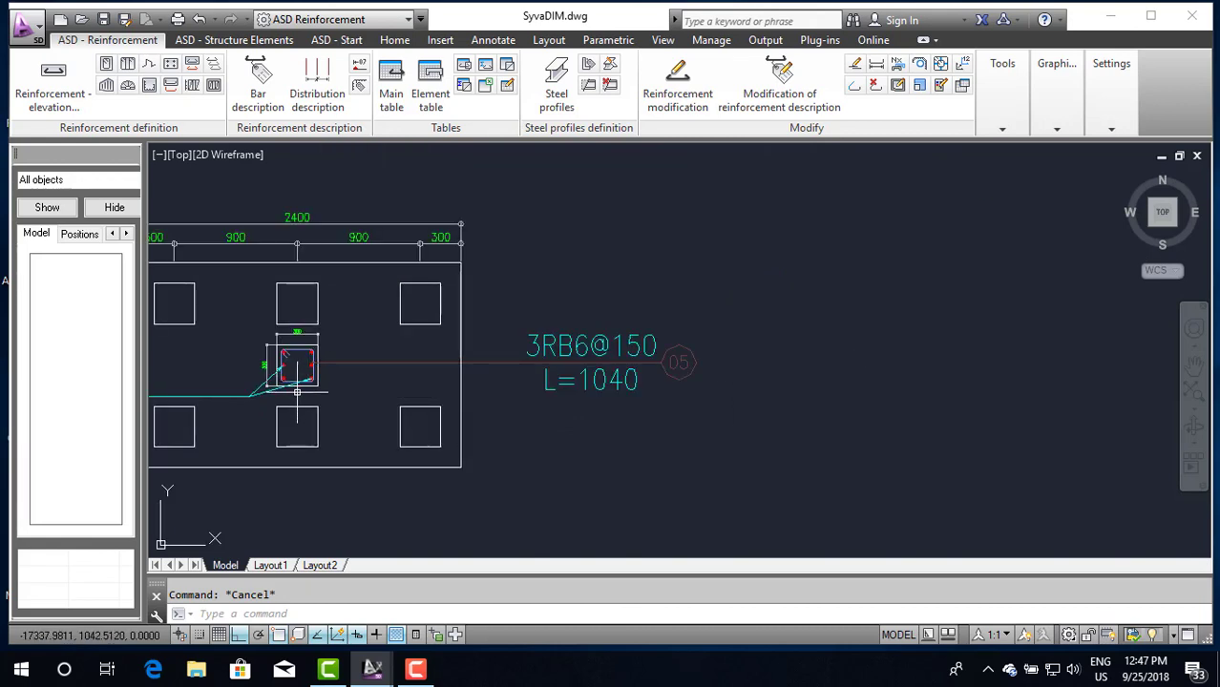
{"action": "scroll", "coordinate": [297, 392], "scroll_direction": "down", "scroll_amount": 1}
{"action": "scroll", "coordinate": [324, 427], "scroll_direction": "down", "scroll_amount": 1}
{"action": "type", "text": "c"}
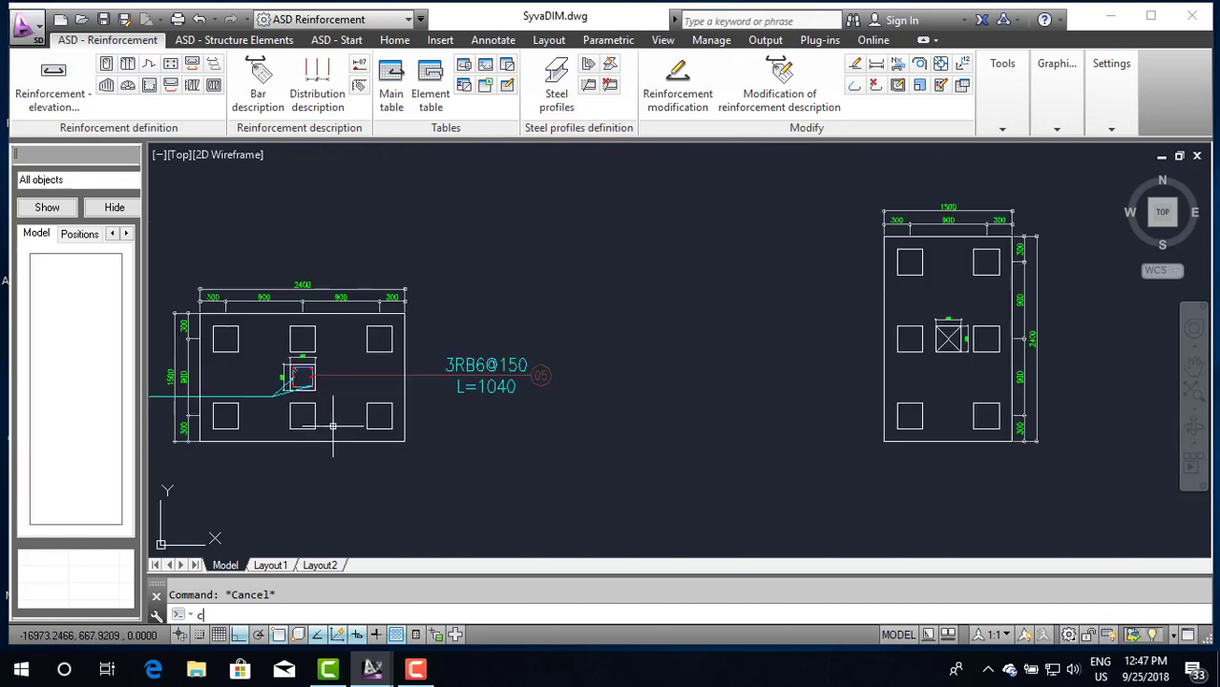
{"action": "type", "text": "o"}
{"action": "key", "text": "Return"}
{"action": "scroll", "coordinate": [291, 362], "scroll_direction": "up", "scroll_amount": 4}
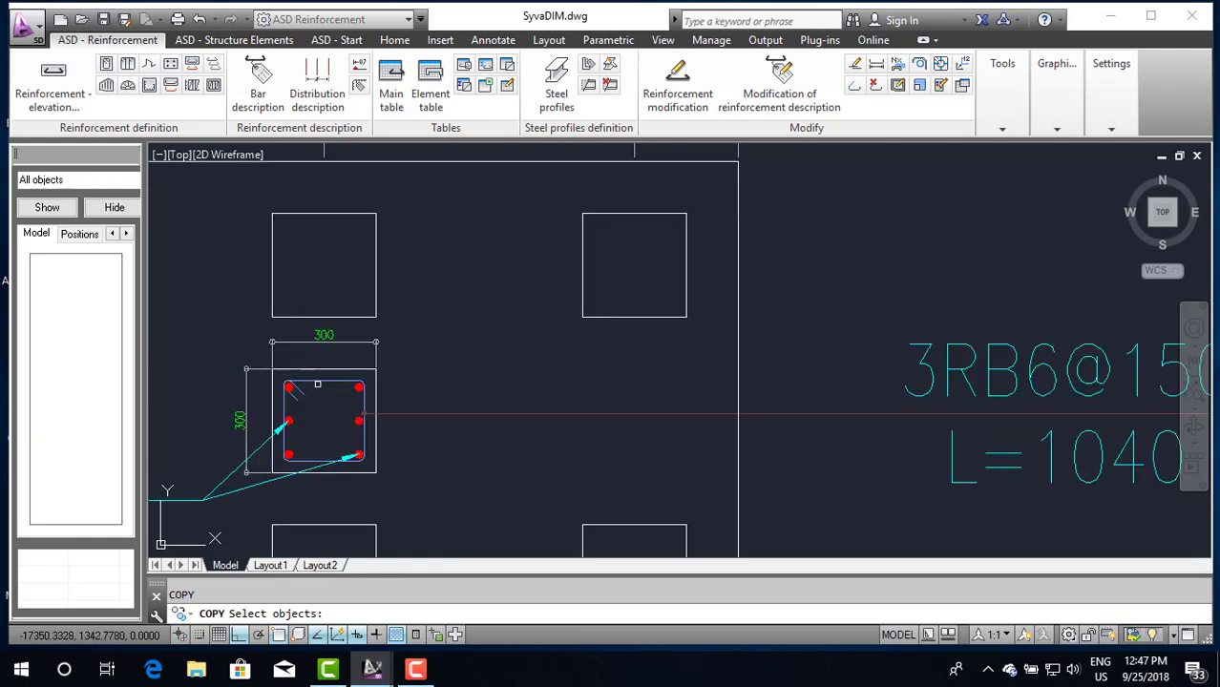
{"action": "left_click", "coordinate": [318, 382]}
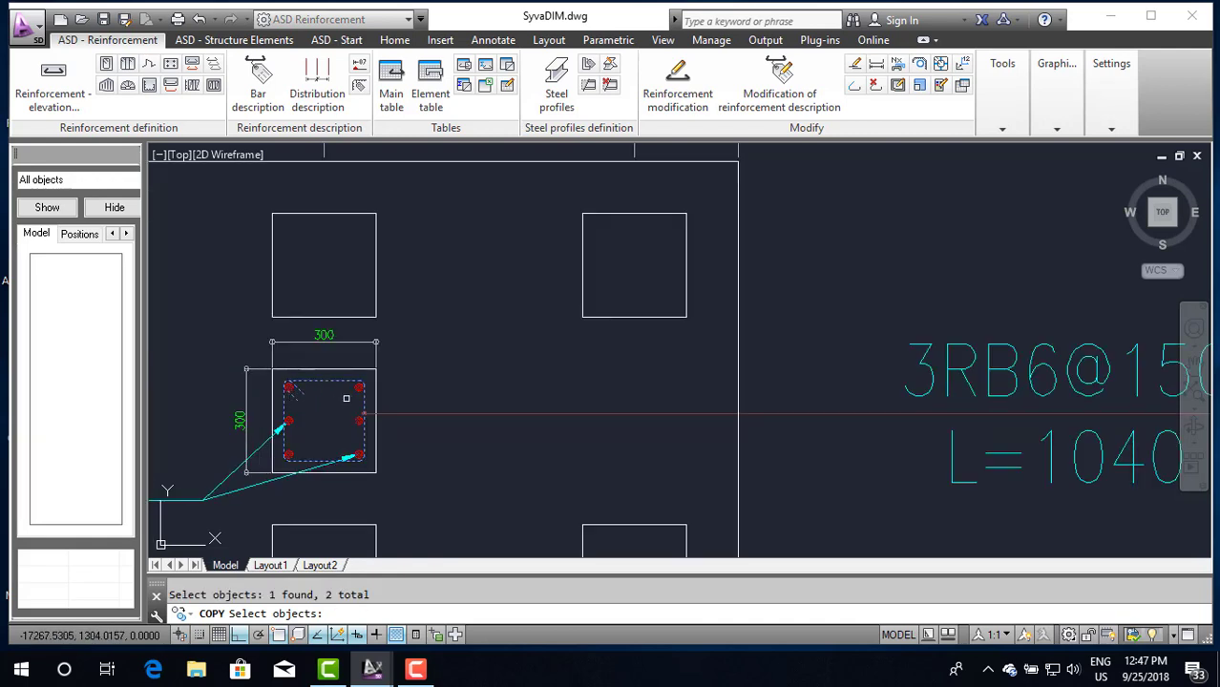
{"action": "key", "text": "Return"}
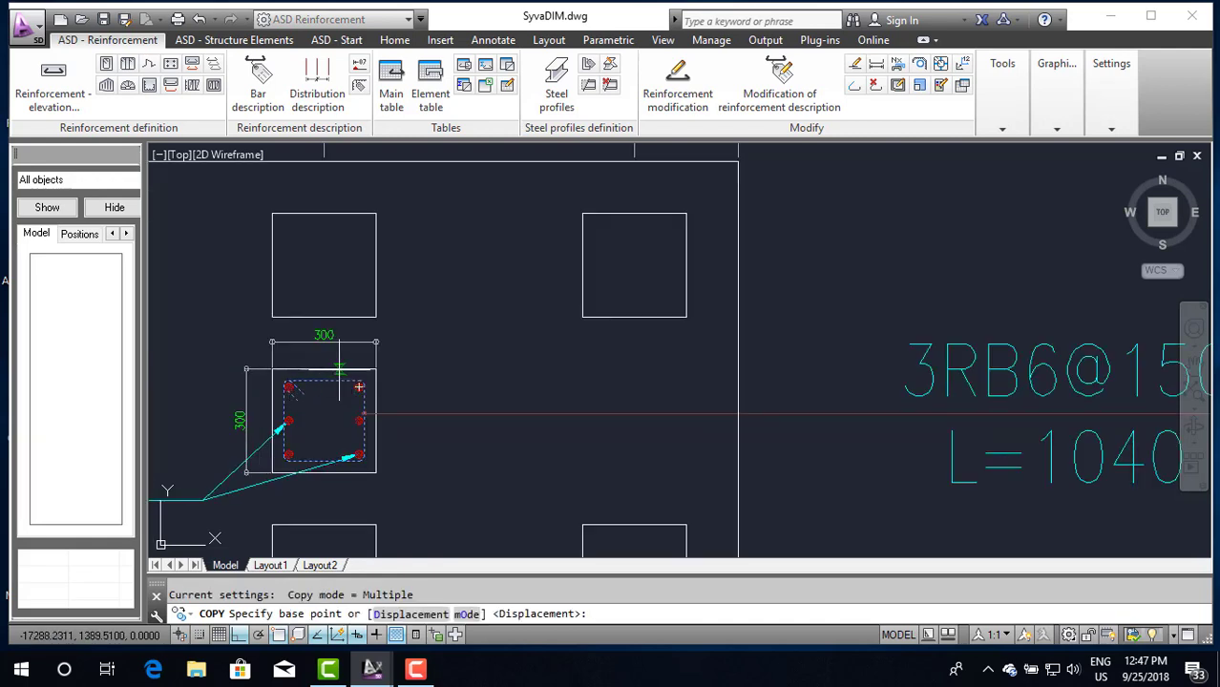
{"action": "left_click", "coordinate": [324, 382]}
{"action": "scroll", "coordinate": [323, 382], "scroll_direction": "down", "scroll_amount": 3}
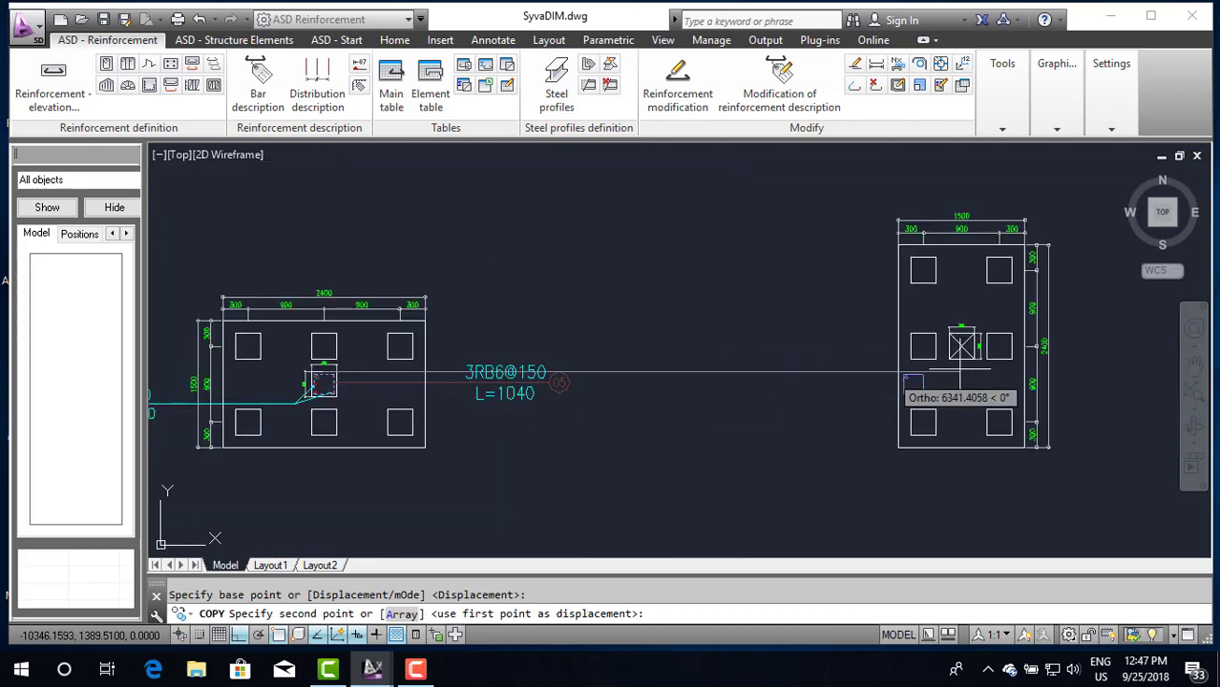
{"action": "scroll", "coordinate": [979, 422], "scroll_direction": "up", "scroll_amount": 3}
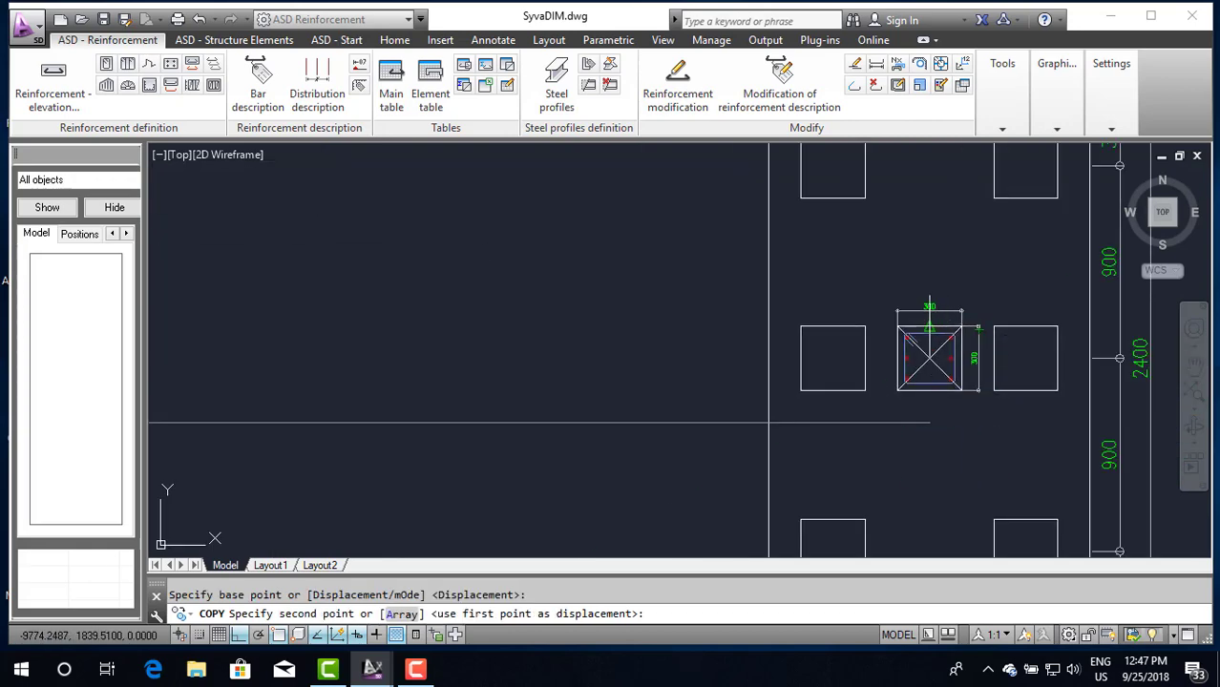
{"action": "left_click", "coordinate": [939, 330]}
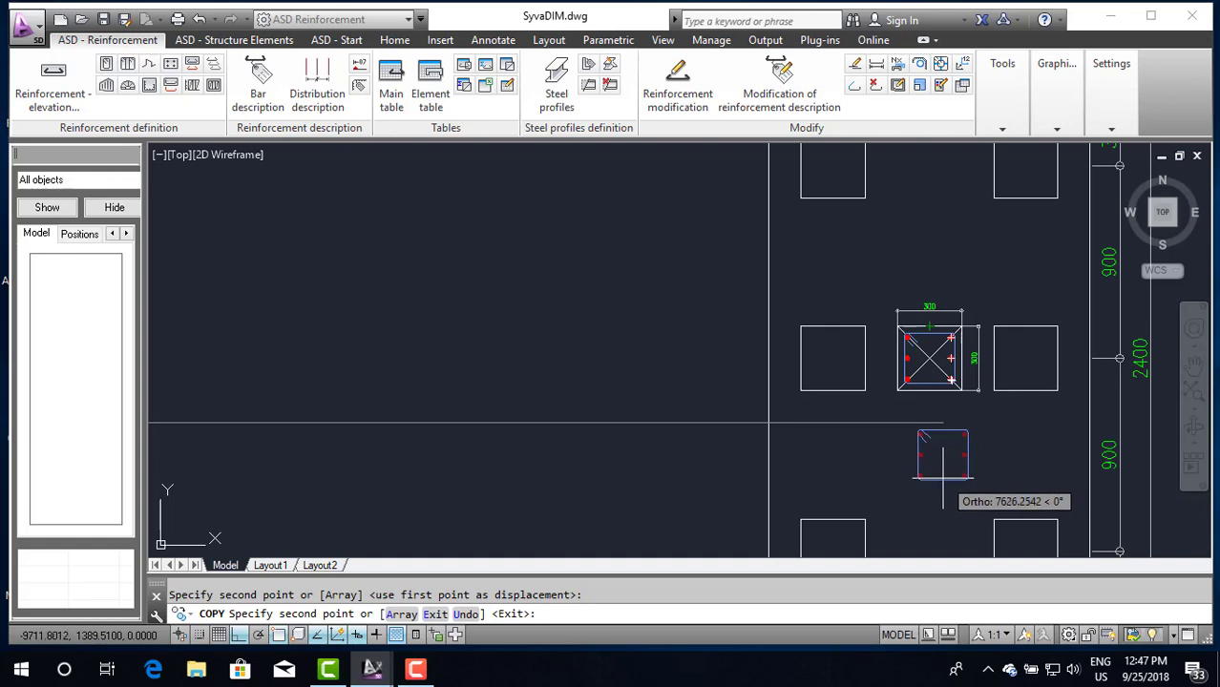
{"action": "key", "text": "Escape"}
Step: Mirror the copied stirrup about a horizontal line through the column centre
{"action": "scroll", "coordinate": [912, 463], "scroll_direction": "down", "scroll_amount": 2}
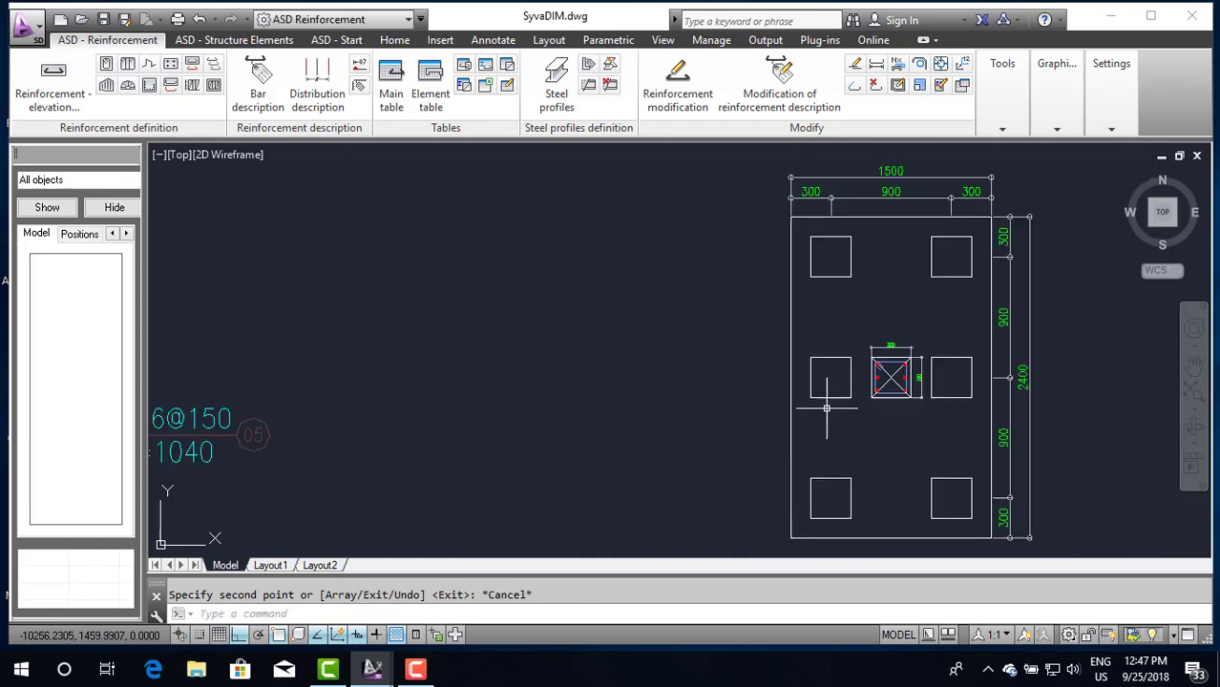
{"action": "scroll", "coordinate": [917, 430], "scroll_direction": "down", "scroll_amount": 2}
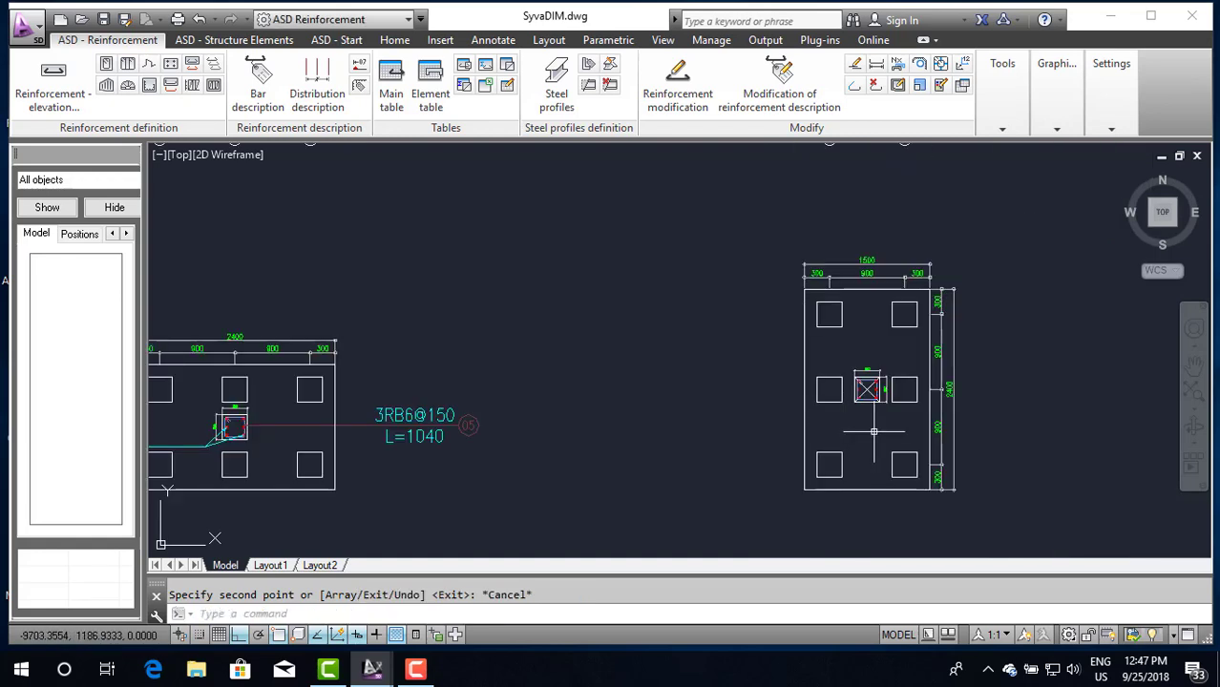
{"action": "scroll", "coordinate": [874, 432], "scroll_direction": "up", "scroll_amount": 1}
{"action": "scroll", "coordinate": [873, 431], "scroll_direction": "up", "scroll_amount": 2}
{"action": "scroll", "coordinate": [878, 420], "scroll_direction": "up", "scroll_amount": 3}
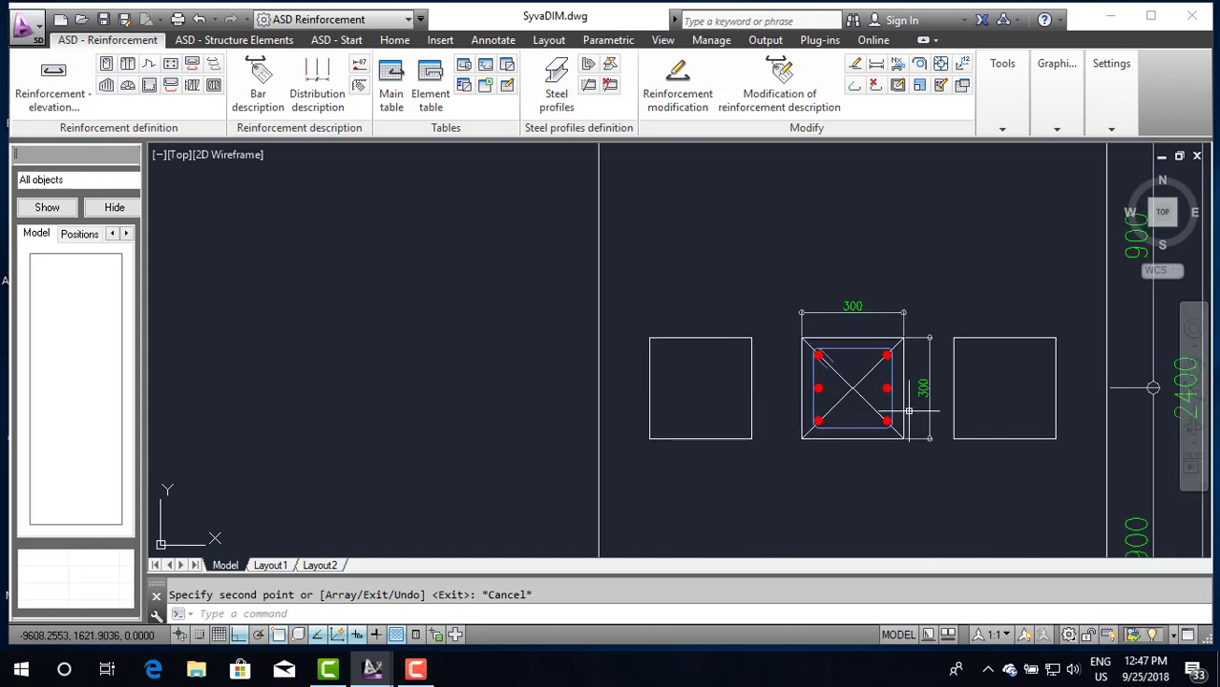
{"action": "left_click", "coordinate": [858, 348]}
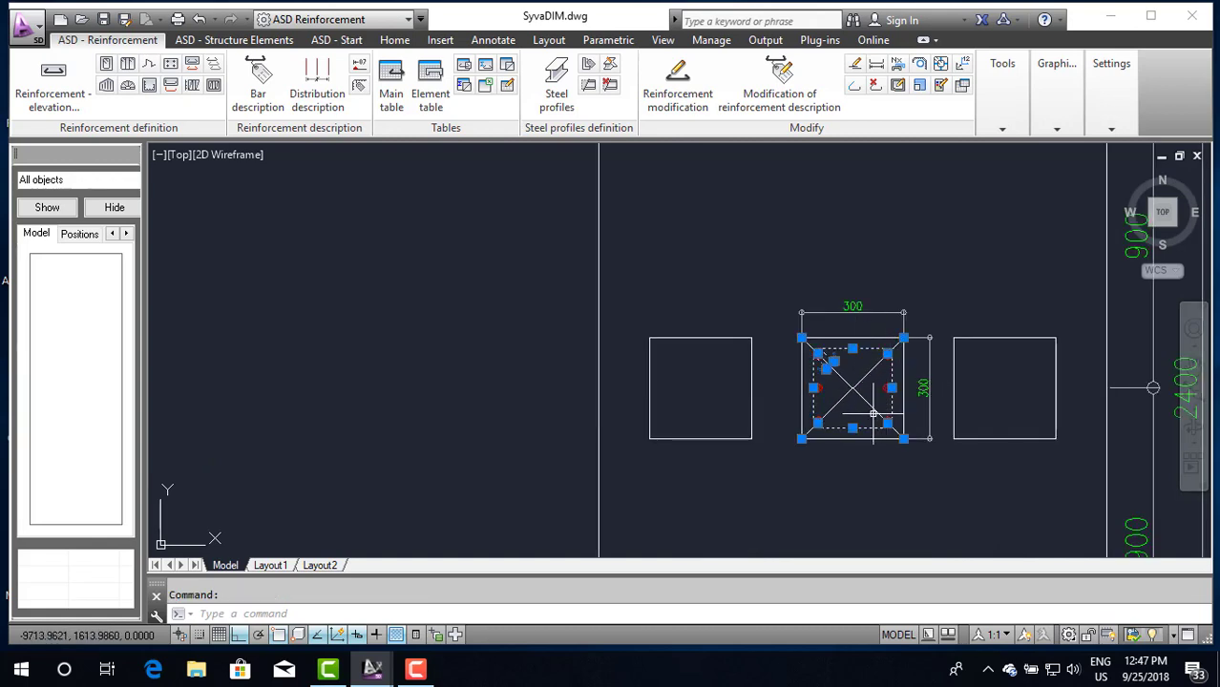
{"action": "type", "text": "mi"}
{"action": "key", "text": "Return"}
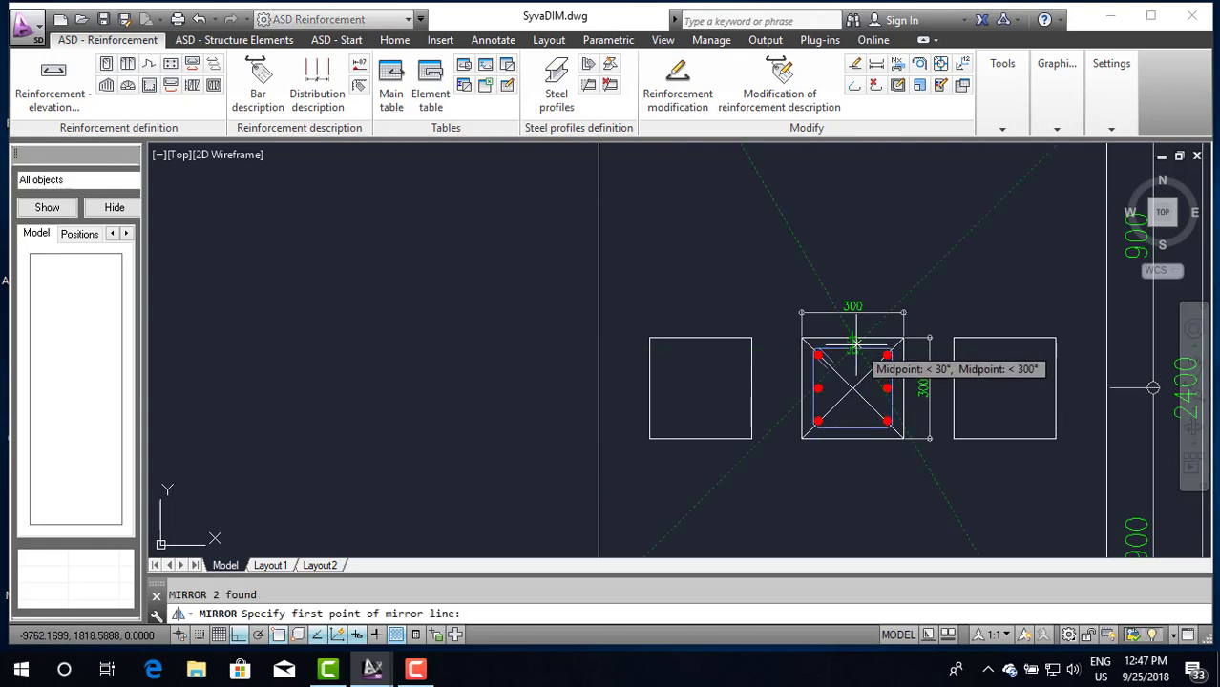
{"action": "left_click", "coordinate": [852, 389]}
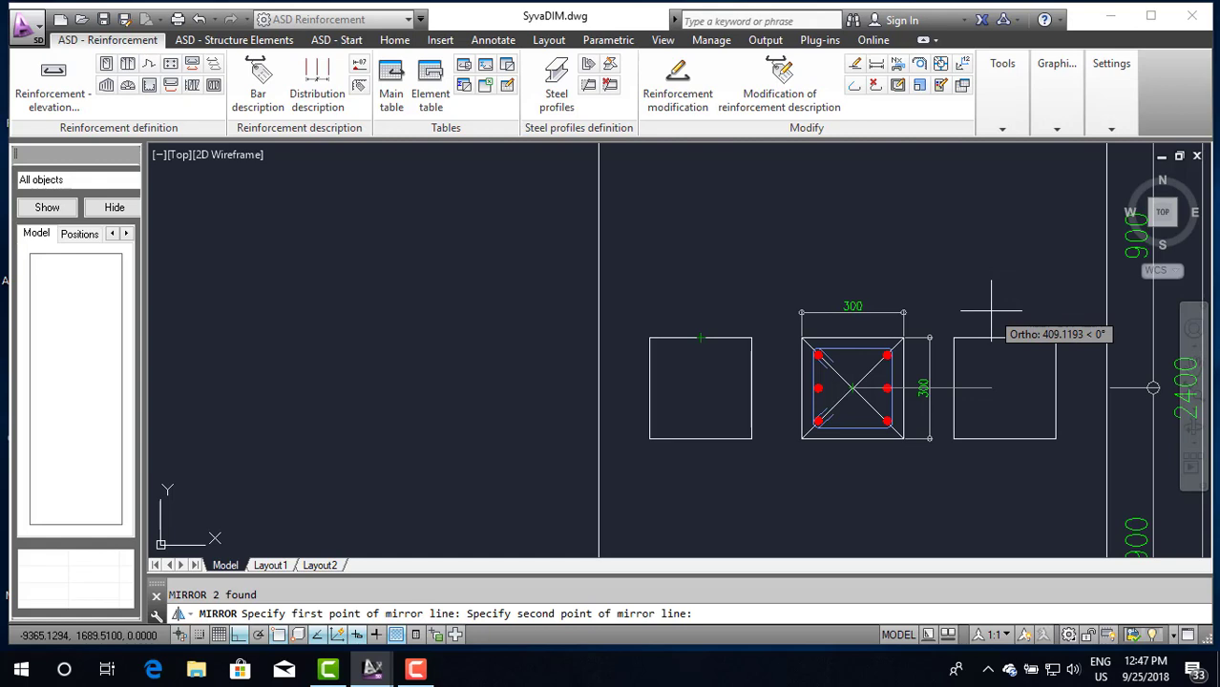
{"action": "left_click", "coordinate": [991, 310]}
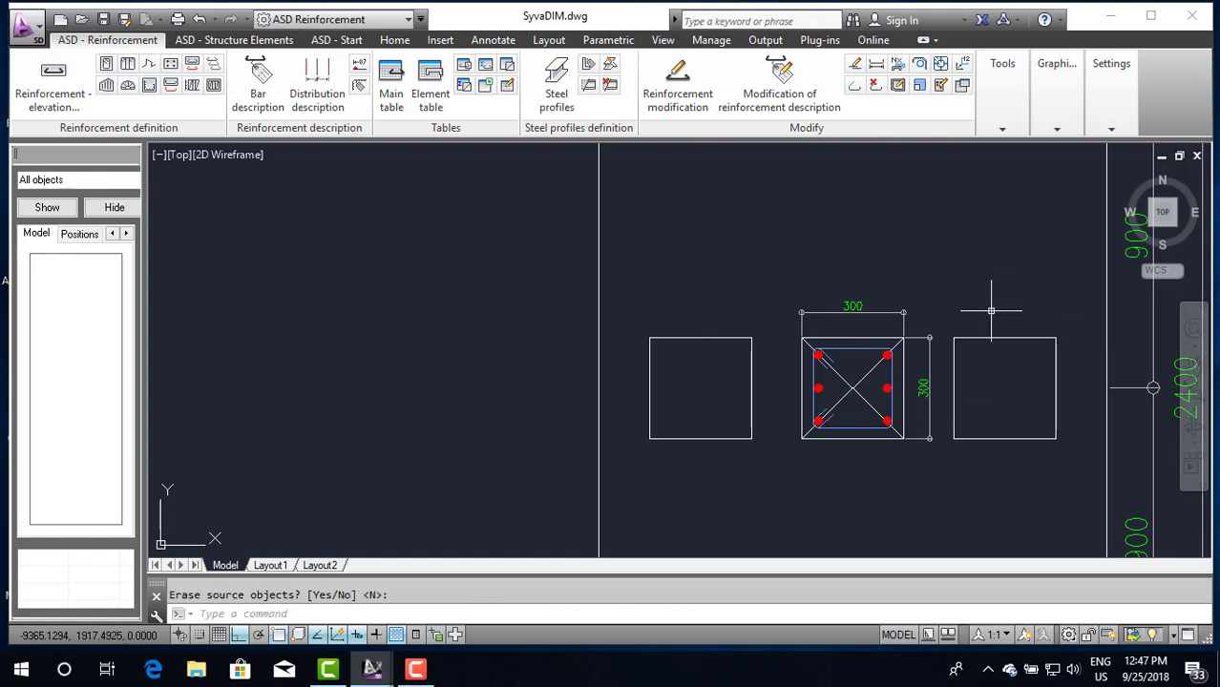
{"action": "scroll", "coordinate": [883, 405], "scroll_direction": "up", "scroll_amount": 1}
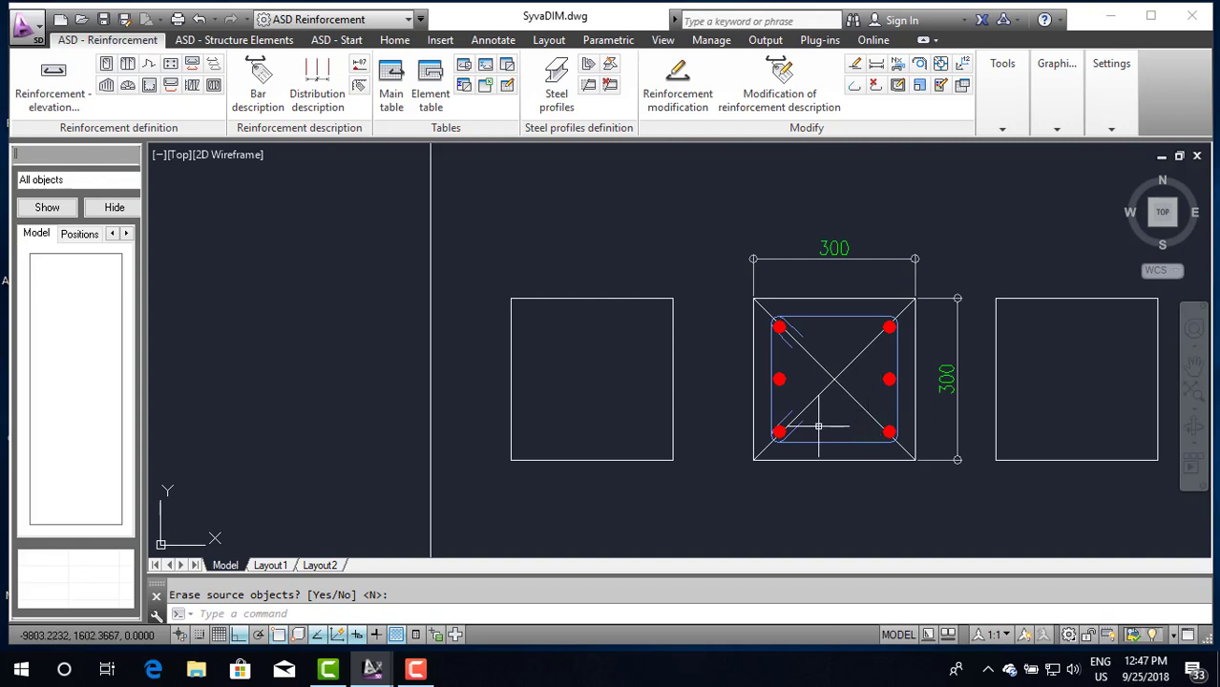
Step: Undo the mirror of the copied stirrup
{"action": "scroll", "coordinate": [818, 432], "scroll_direction": "down", "scroll_amount": 2}
{"action": "key", "text": "ctrl+z"}
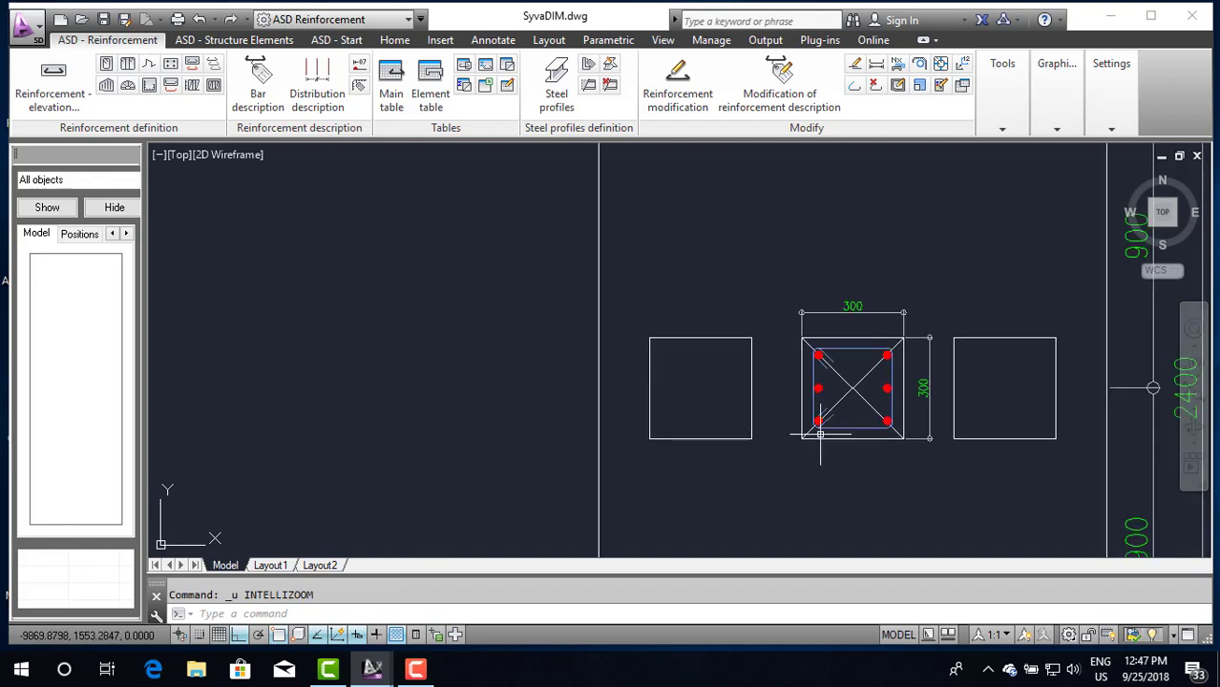
{"action": "scroll", "coordinate": [865, 442], "scroll_direction": "down", "scroll_amount": 1}
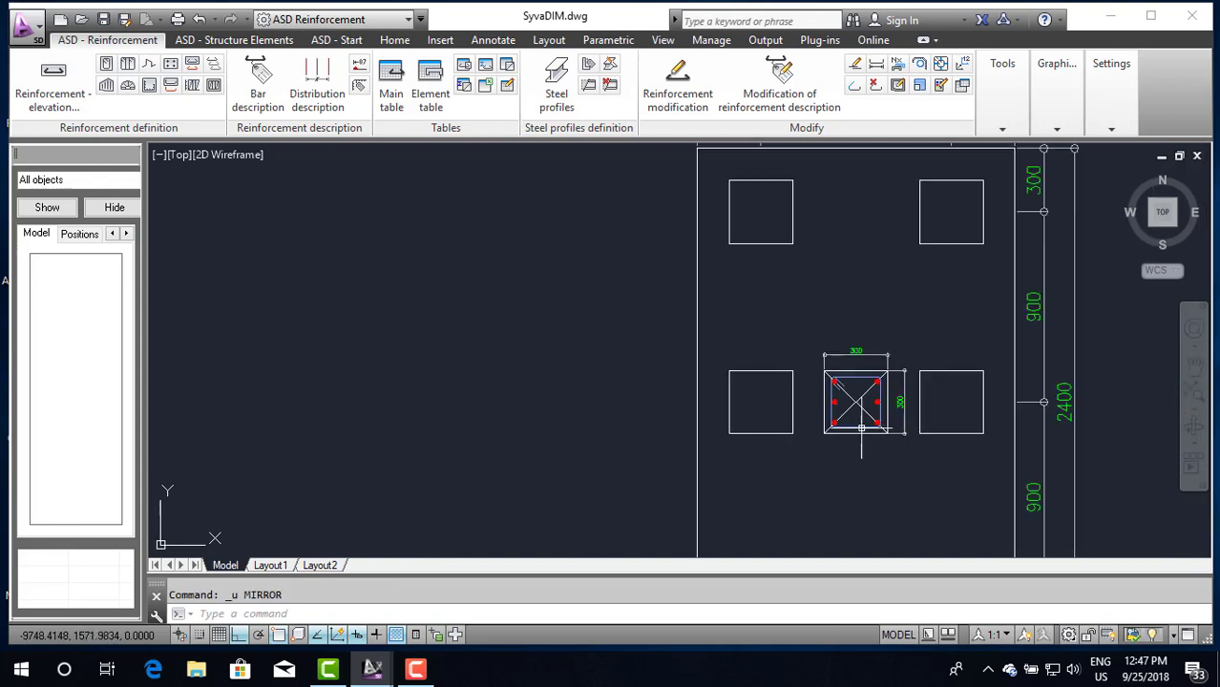
{"action": "scroll", "coordinate": [865, 444], "scroll_direction": "up", "scroll_amount": 1}
{"action": "type", "text": "m"}
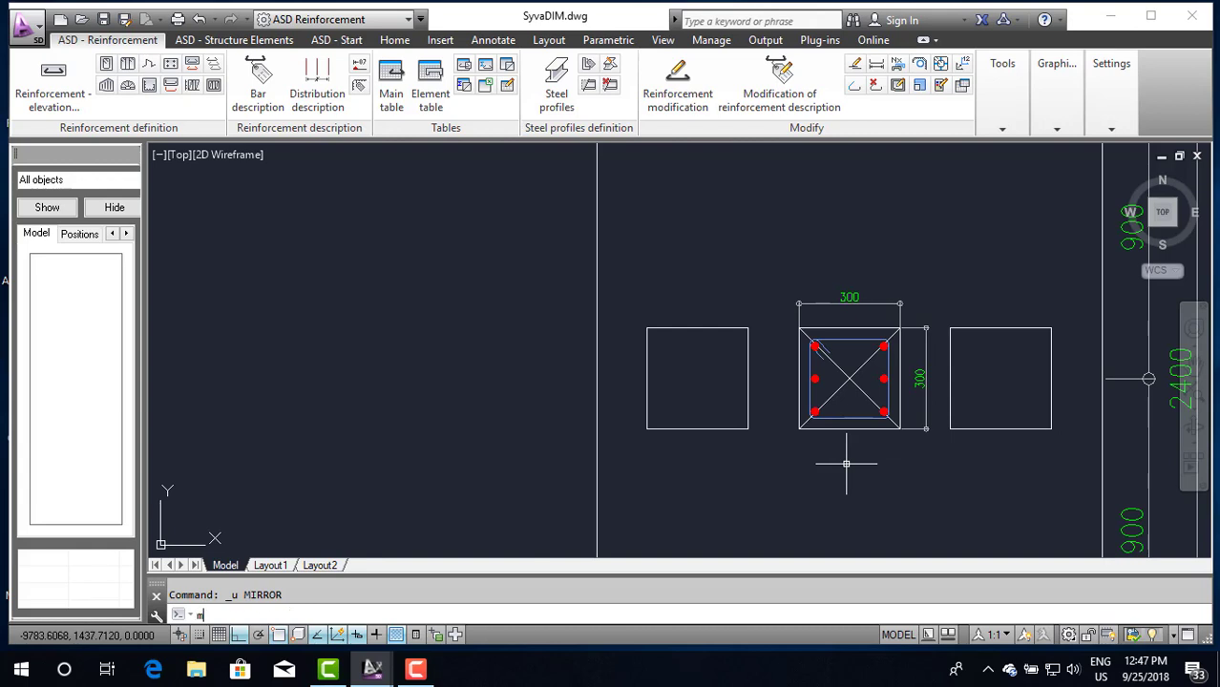
{"action": "type", "text": "i"}
{"action": "key", "text": "Return"}
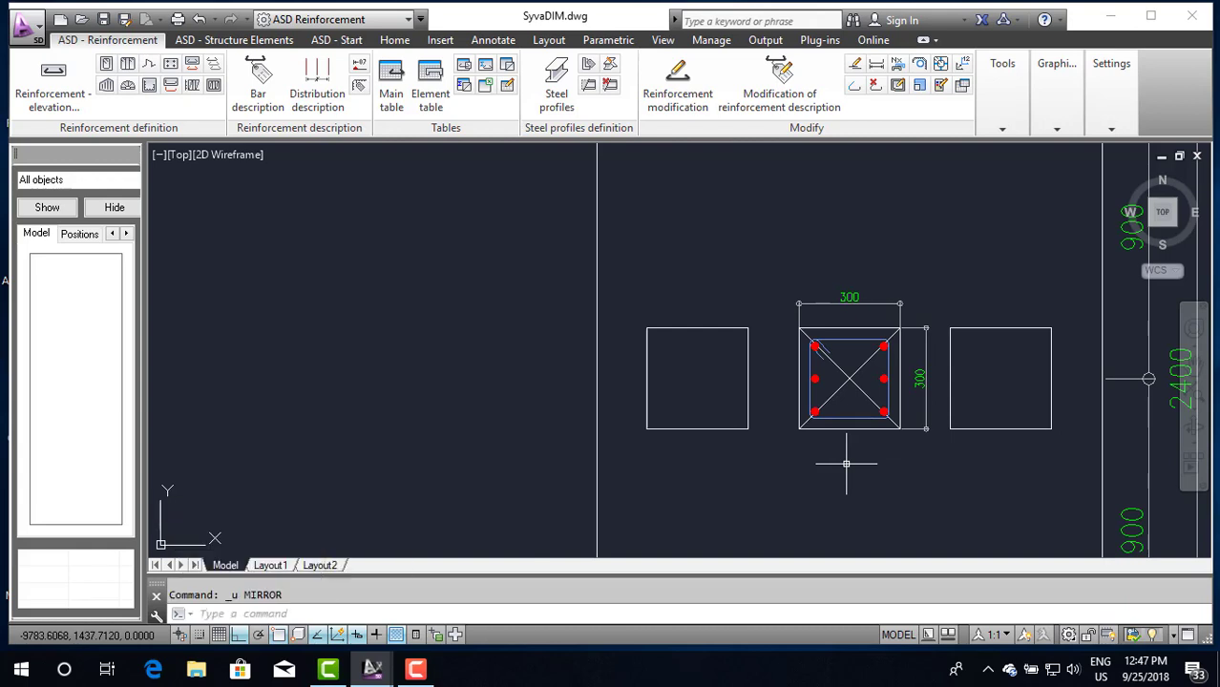
Step: Rotate the copied stirrup 90° about the column centre, leaving three bars top and bottom
{"action": "type", "text": "Ro"}
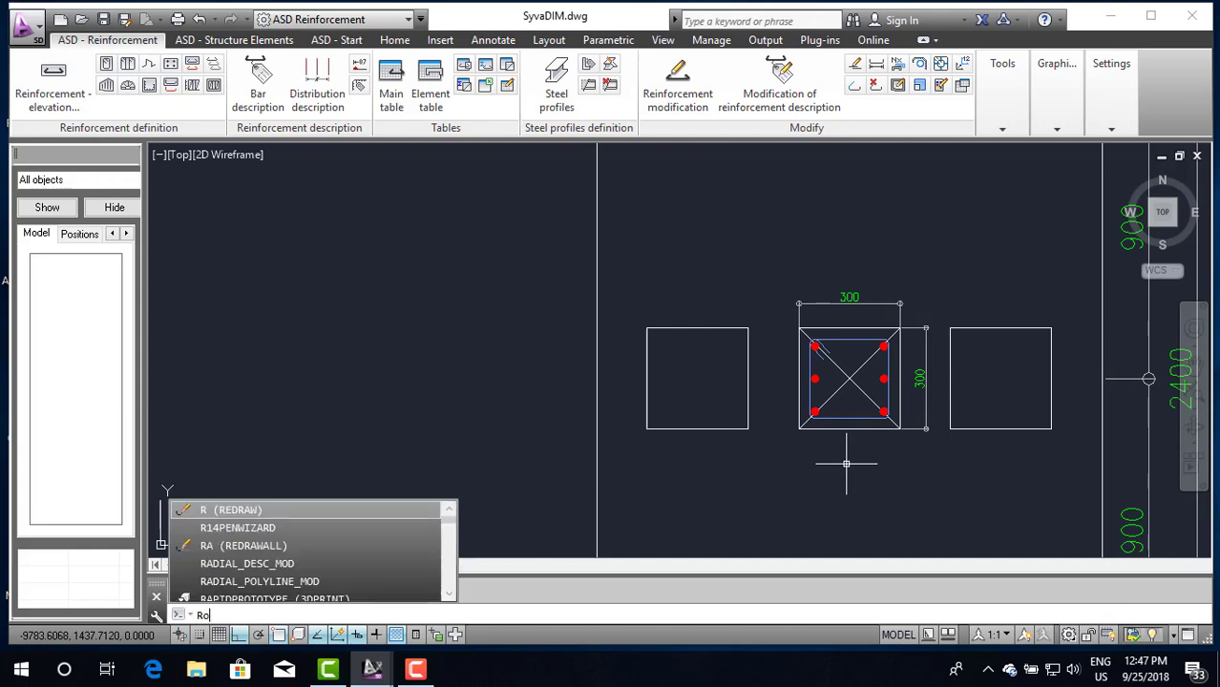
{"action": "key", "text": "Return"}
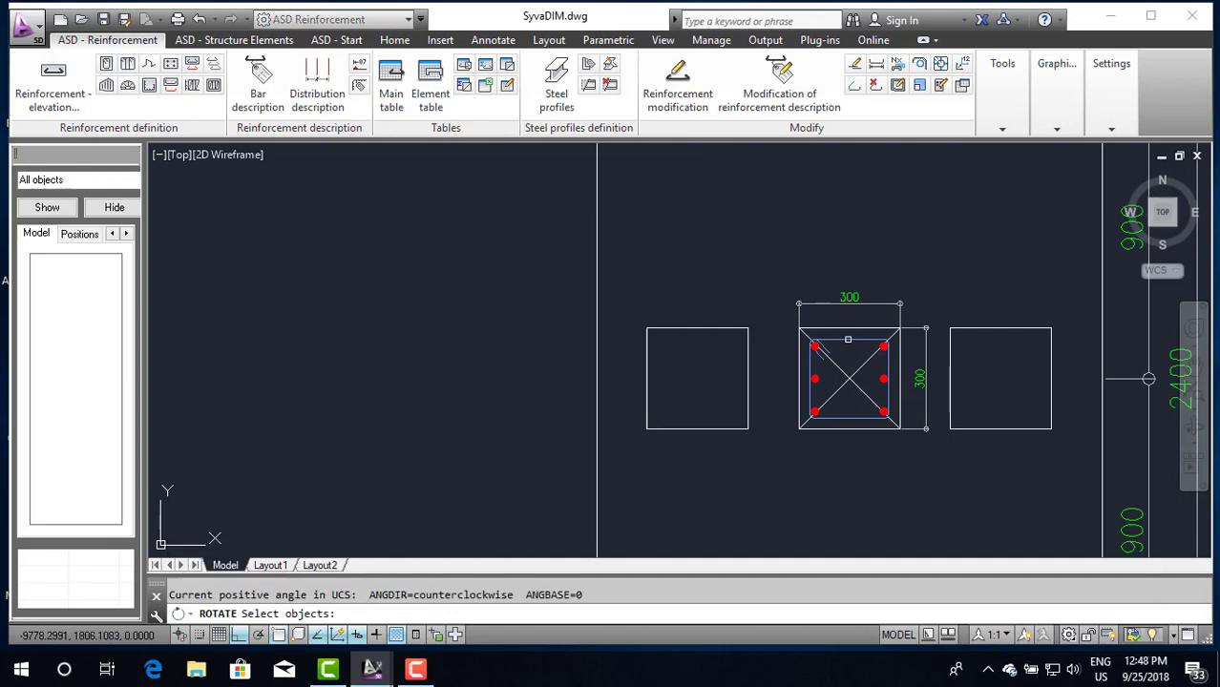
{"action": "left_click", "coordinate": [831, 366]}
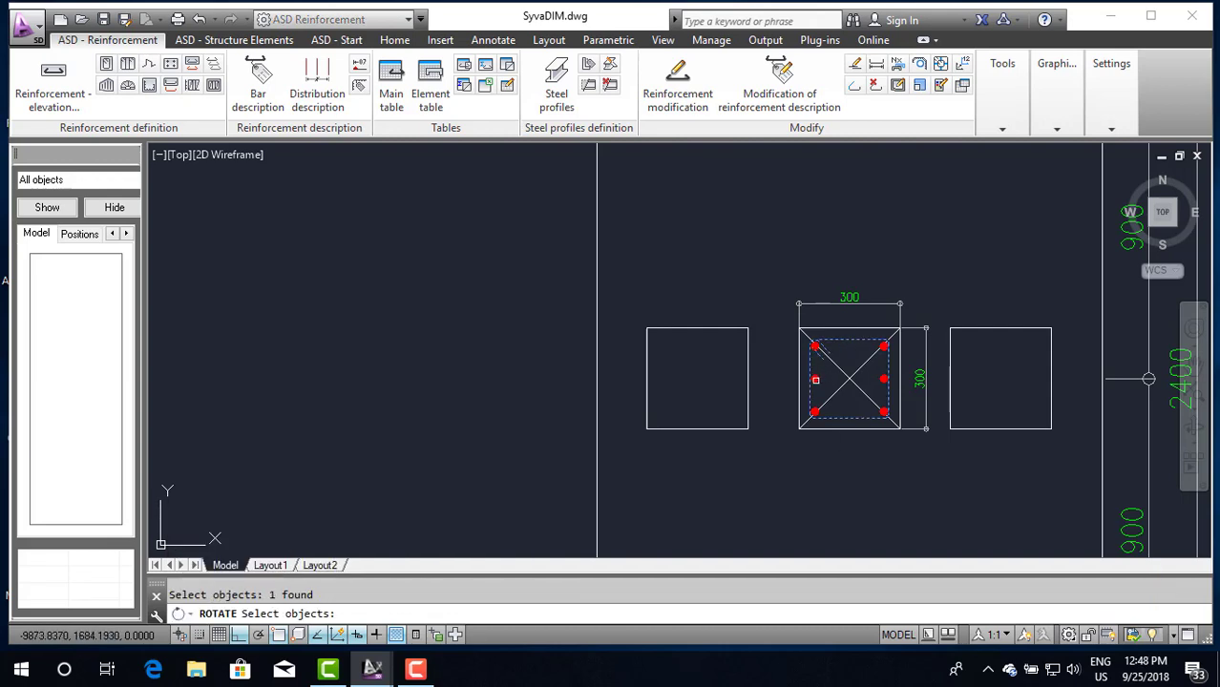
{"action": "key", "text": "Return"}
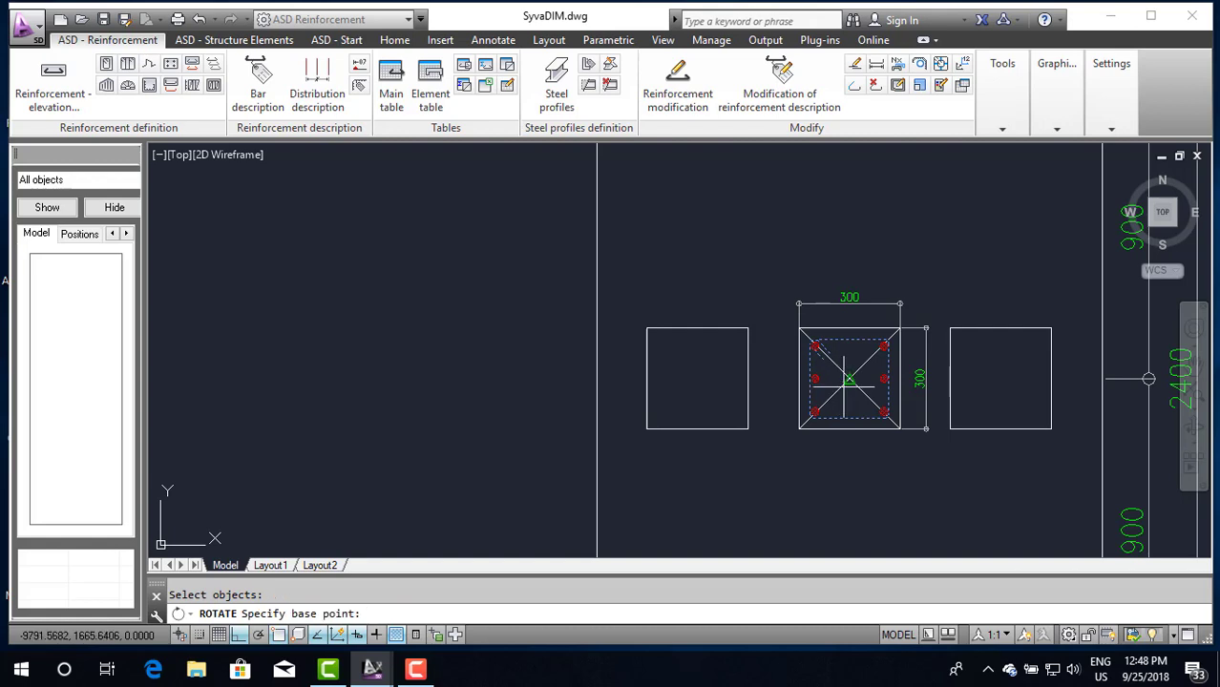
{"action": "left_click", "coordinate": [849, 379]}
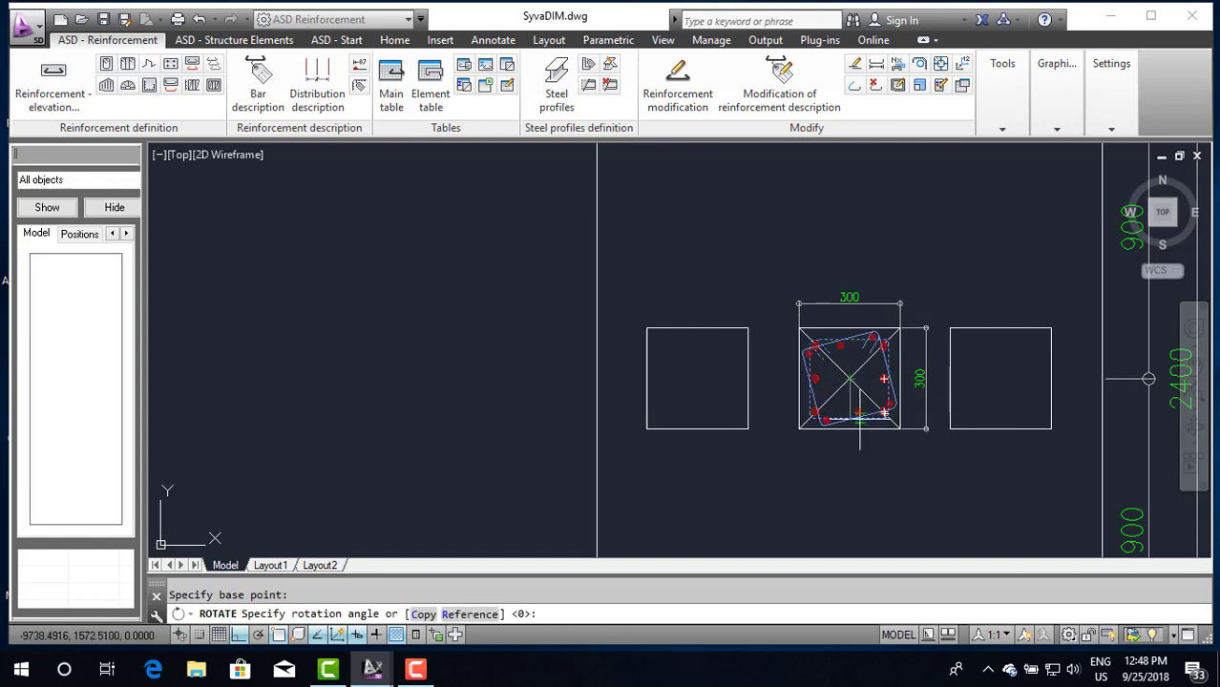
{"action": "key", "text": "Return"}
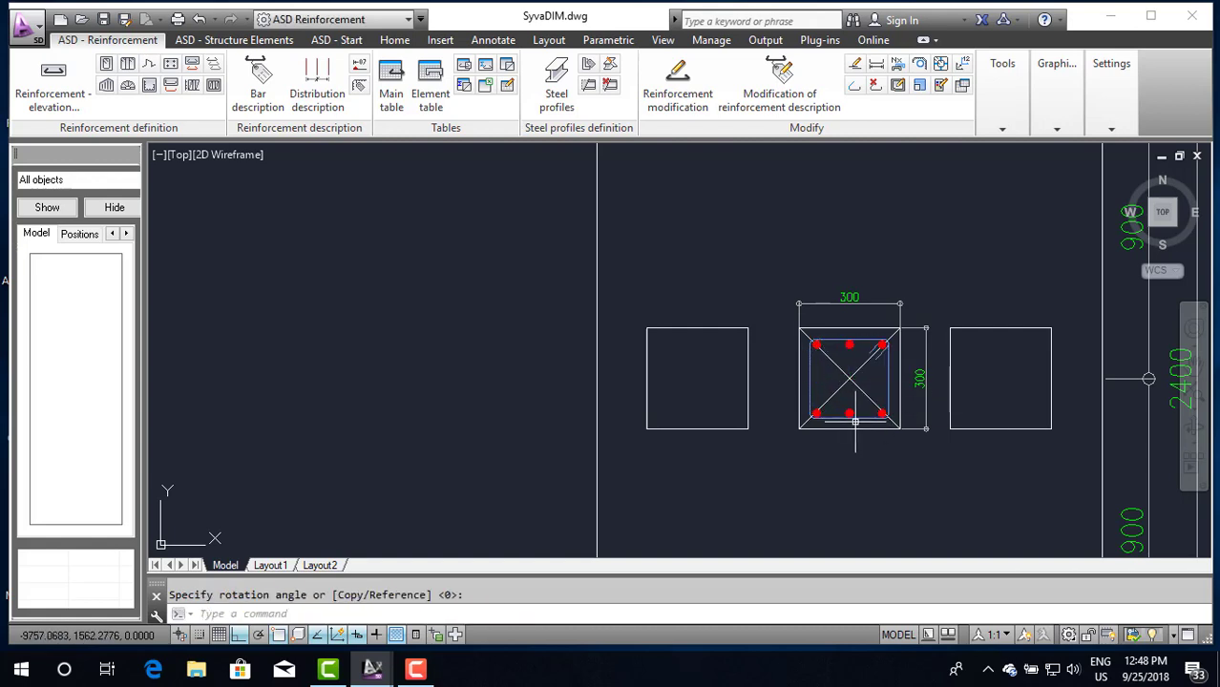
{"action": "scroll", "coordinate": [786, 421], "scroll_direction": "down", "scroll_amount": 3}
{"action": "scroll", "coordinate": [804, 421], "scroll_direction": "up", "scroll_amount": 4}
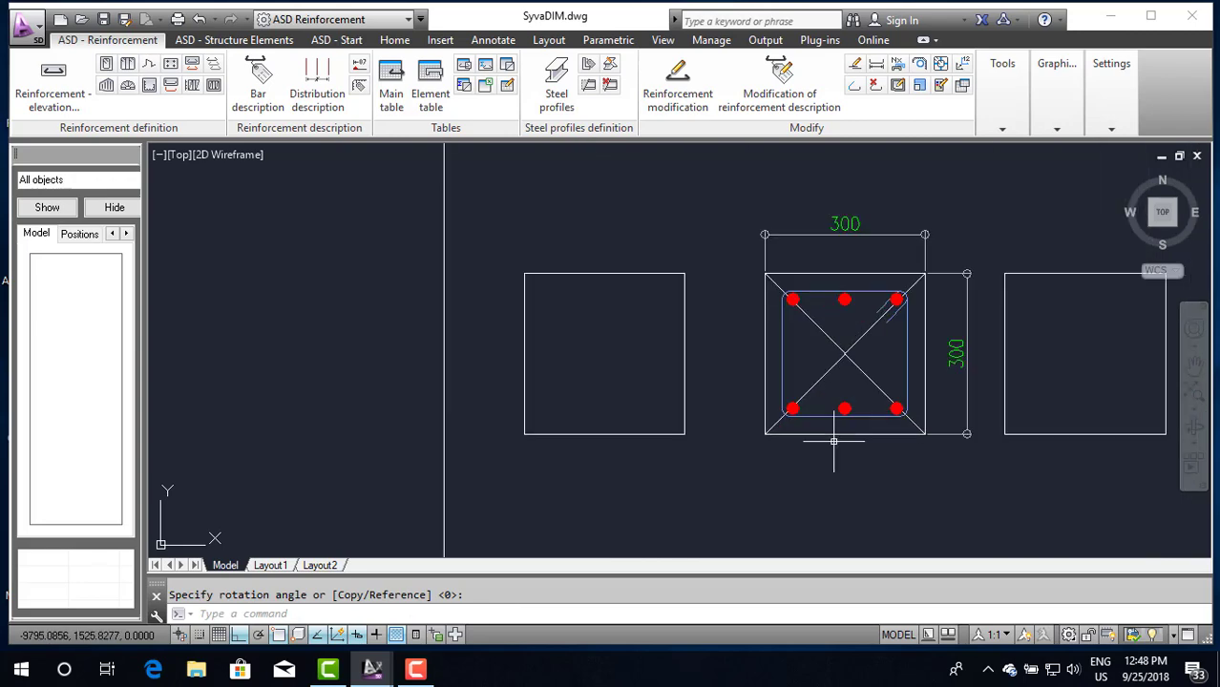
{"action": "scroll", "coordinate": [838, 444], "scroll_direction": "down", "scroll_amount": 1}
{"action": "scroll", "coordinate": [850, 399], "scroll_direction": "down", "scroll_amount": 3}
{"action": "scroll", "coordinate": [828, 433], "scroll_direction": "down", "scroll_amount": 5}
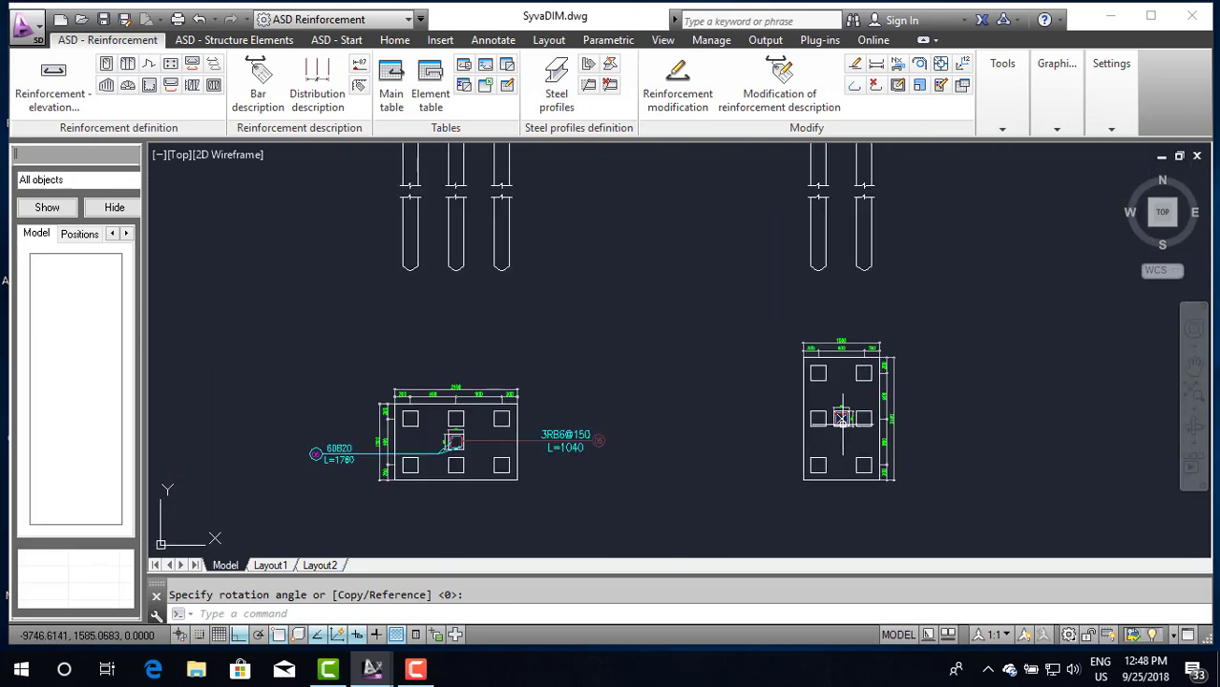
{"action": "scroll", "coordinate": [498, 466], "scroll_direction": "up", "scroll_amount": 4}
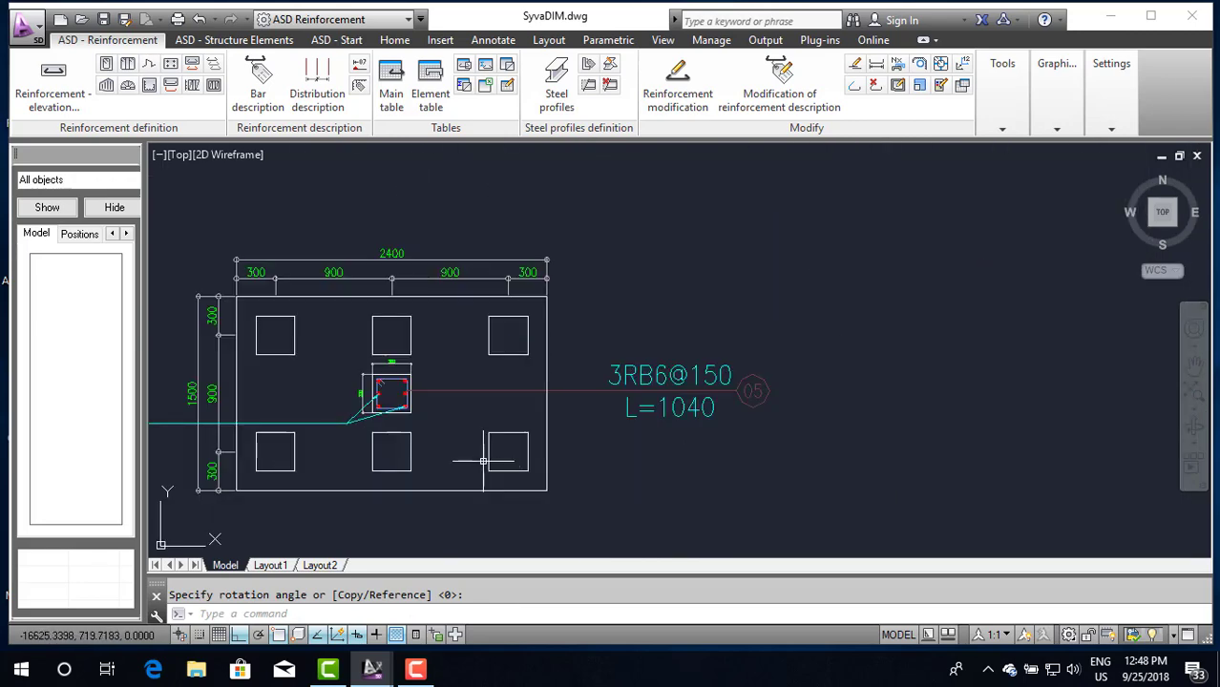
{"action": "scroll", "coordinate": [487, 457], "scroll_direction": "down", "scroll_amount": 4}
{"action": "scroll", "coordinate": [831, 415], "scroll_direction": "up", "scroll_amount": 2}
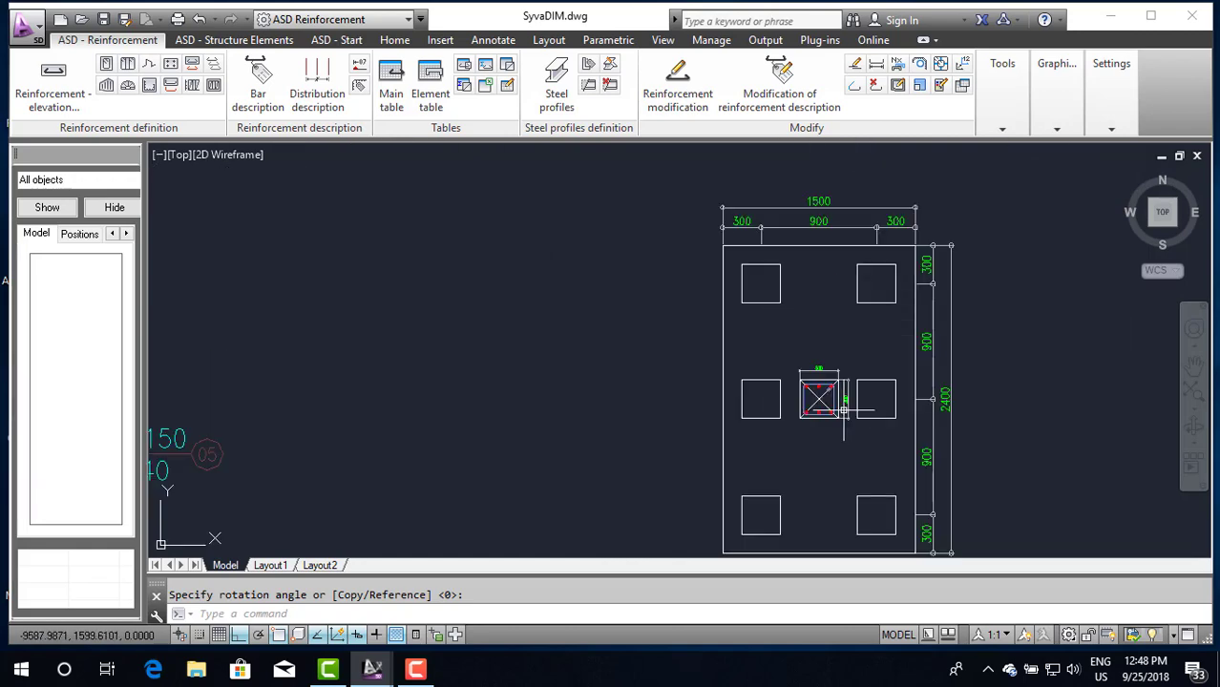
{"action": "scroll", "coordinate": [845, 405], "scroll_direction": "up", "scroll_amount": 4}
{"action": "key", "text": "Escape"}
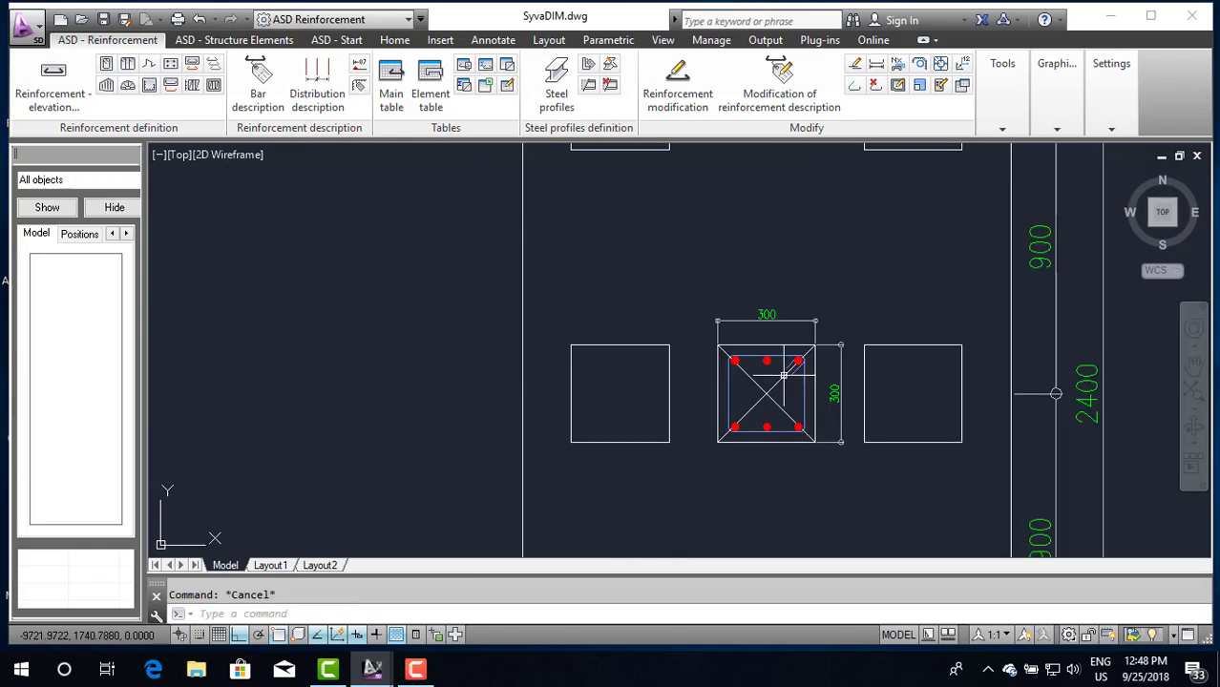
{"action": "scroll", "coordinate": [768, 360], "scroll_direction": "down", "scroll_amount": 1}
{"action": "scroll", "coordinate": [771, 361], "scroll_direction": "up", "scroll_amount": 2}
{"action": "scroll", "coordinate": [775, 362], "scroll_direction": "up", "scroll_amount": 3}
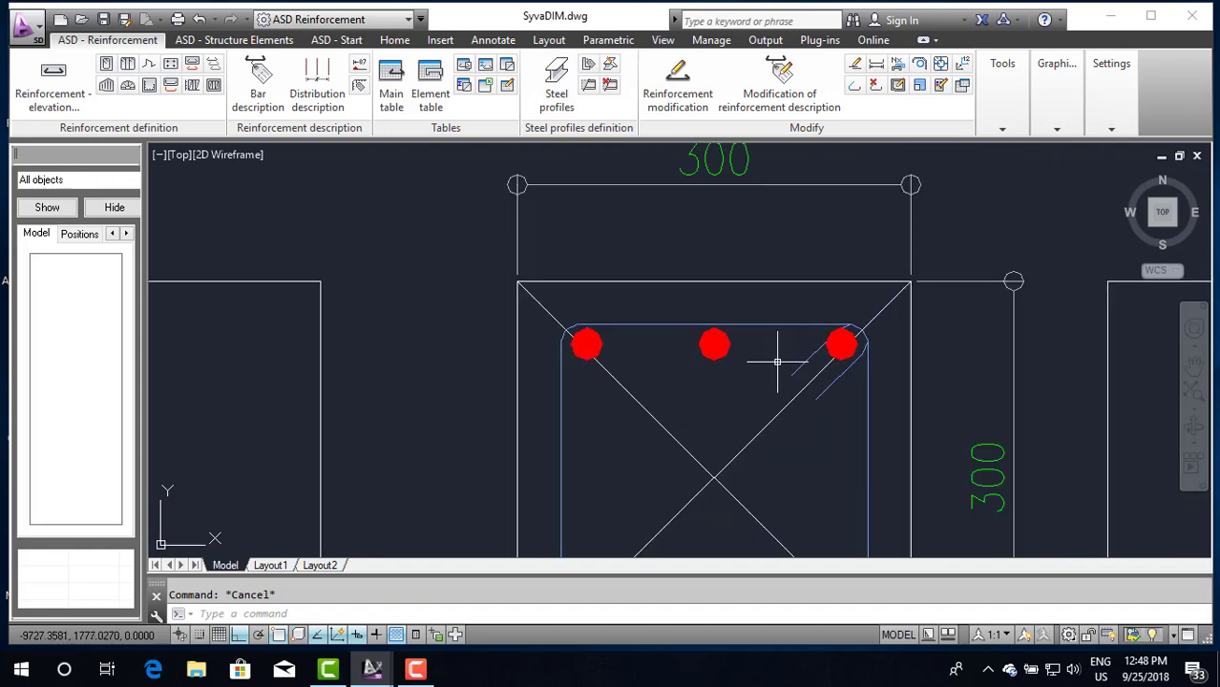
{"action": "scroll", "coordinate": [779, 362], "scroll_direction": "down", "scroll_amount": 4}
{"action": "scroll", "coordinate": [780, 365], "scroll_direction": "up", "scroll_amount": 1}
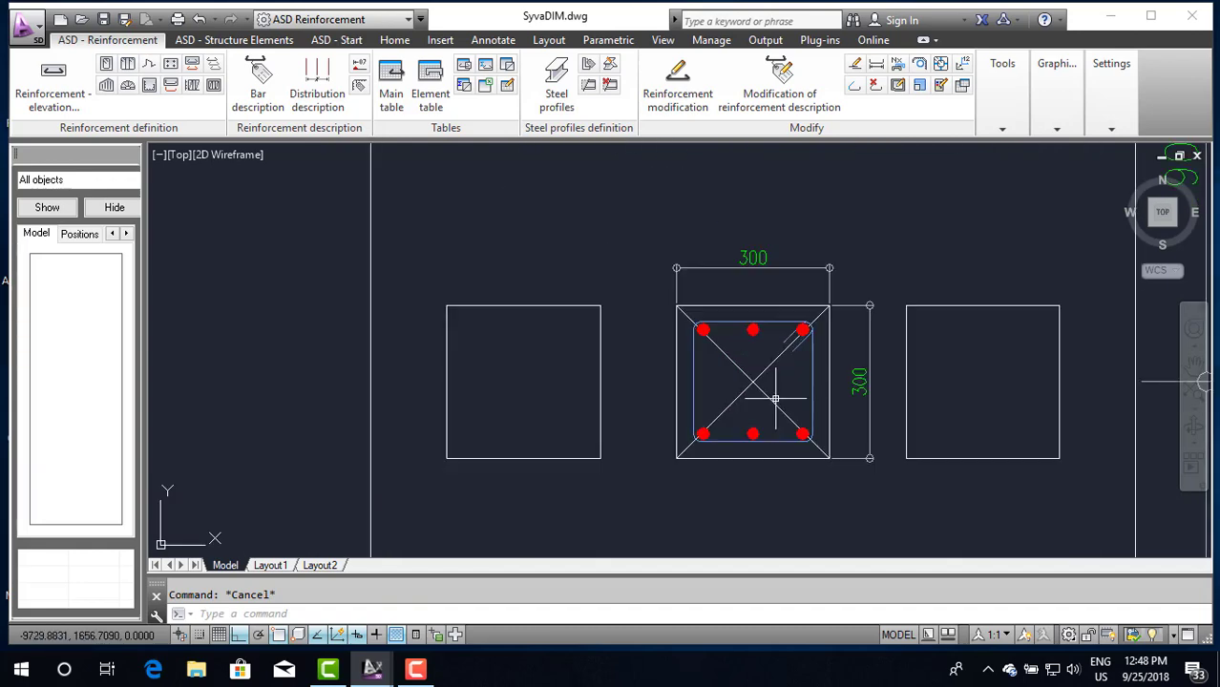
{"action": "scroll", "coordinate": [782, 367], "scroll_direction": "down", "scroll_amount": 2}
{"action": "scroll", "coordinate": [782, 367], "scroll_direction": "down", "scroll_amount": 2}
{"action": "scroll", "coordinate": [782, 373], "scroll_direction": "down", "scroll_amount": 2}
{"action": "scroll", "coordinate": [788, 391], "scroll_direction": "down", "scroll_amount": 2}
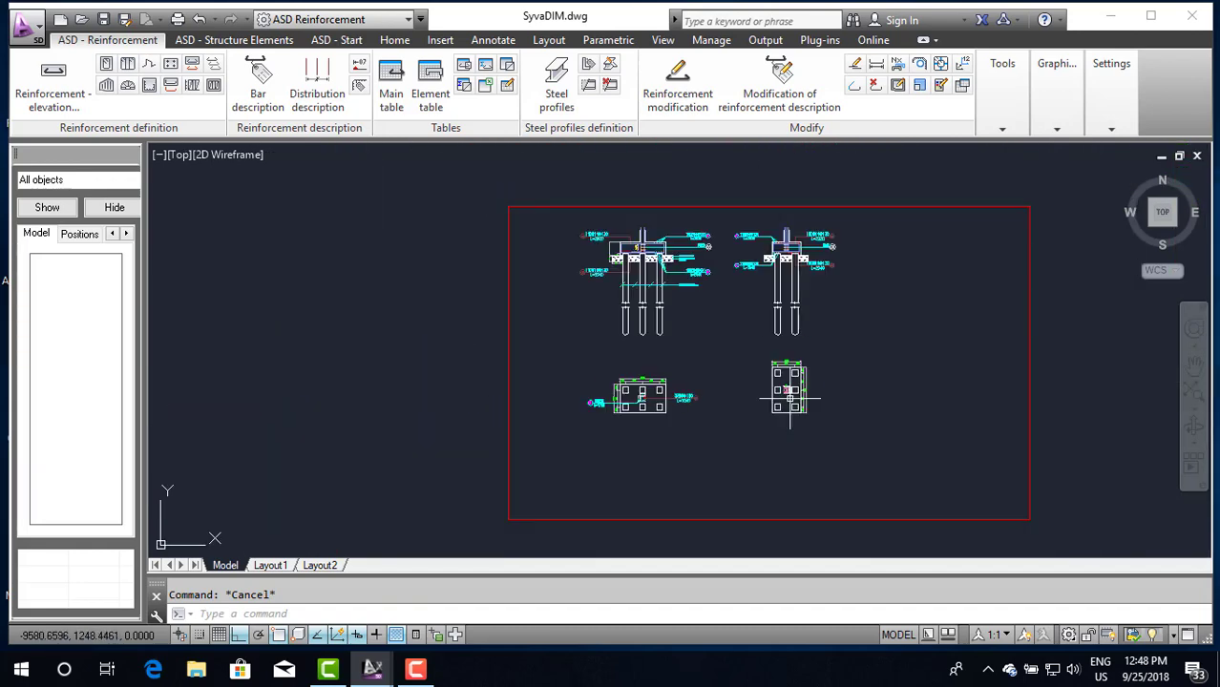
{"action": "scroll", "coordinate": [798, 364], "scroll_direction": "up", "scroll_amount": 2}
{"action": "scroll", "coordinate": [791, 396], "scroll_direction": "up", "scroll_amount": 5}
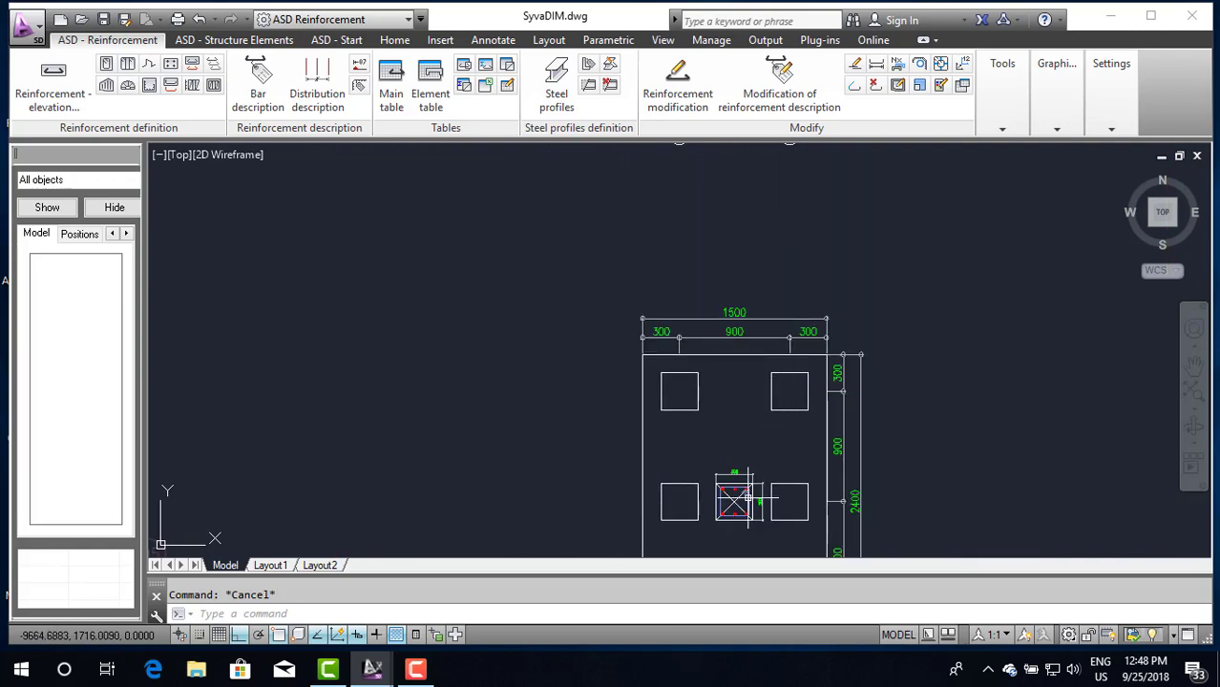
{"action": "scroll", "coordinate": [762, 457], "scroll_direction": "down", "scroll_amount": 4}
{"action": "scroll", "coordinate": [786, 352], "scroll_direction": "down", "scroll_amount": 1}
{"action": "scroll", "coordinate": [759, 219], "scroll_direction": "up", "scroll_amount": 3}
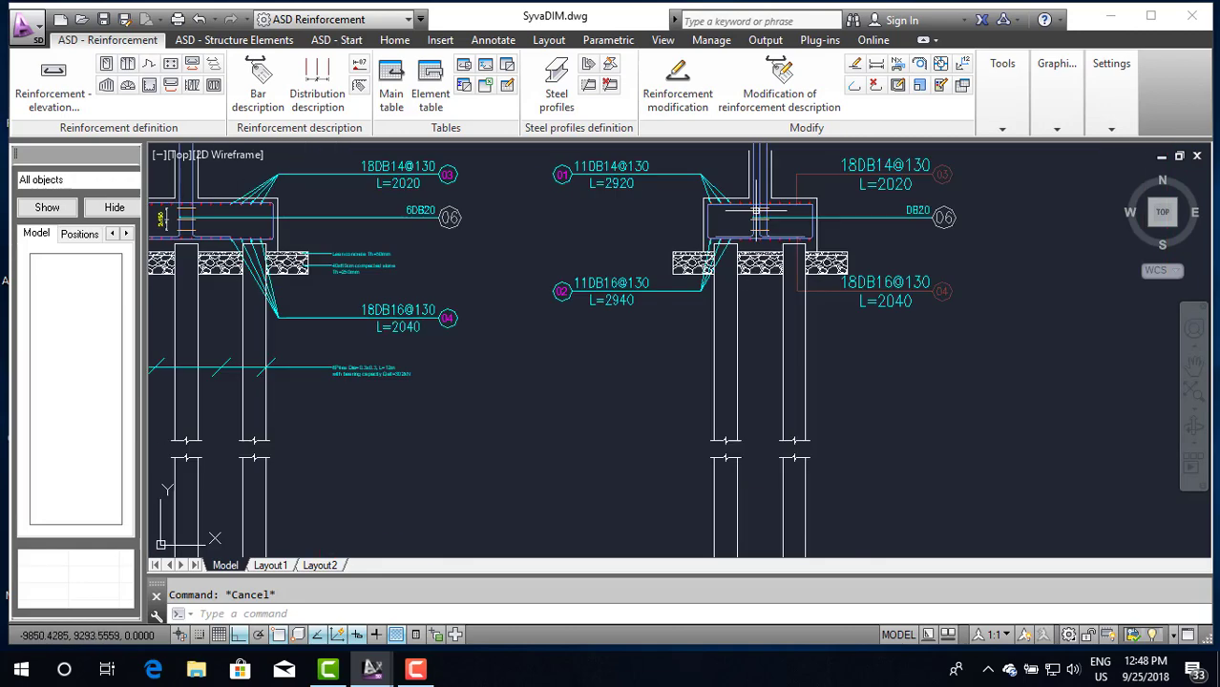
{"action": "scroll", "coordinate": [756, 210], "scroll_direction": "up", "scroll_amount": 2}
{"action": "scroll", "coordinate": [735, 306], "scroll_direction": "down", "scroll_amount": 3}
{"action": "scroll", "coordinate": [738, 382], "scroll_direction": "down", "scroll_amount": 2}
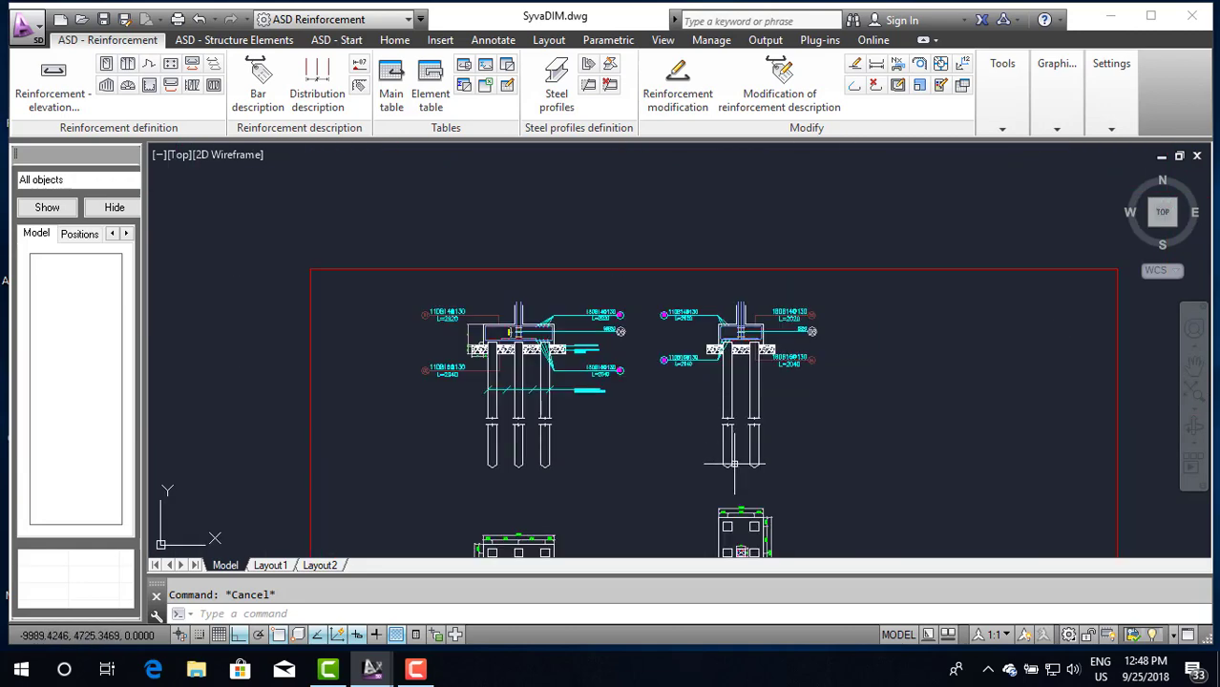
{"action": "scroll", "coordinate": [739, 411], "scroll_direction": "down", "scroll_amount": 2}
{"action": "scroll", "coordinate": [735, 410], "scroll_direction": "up", "scroll_amount": 6}
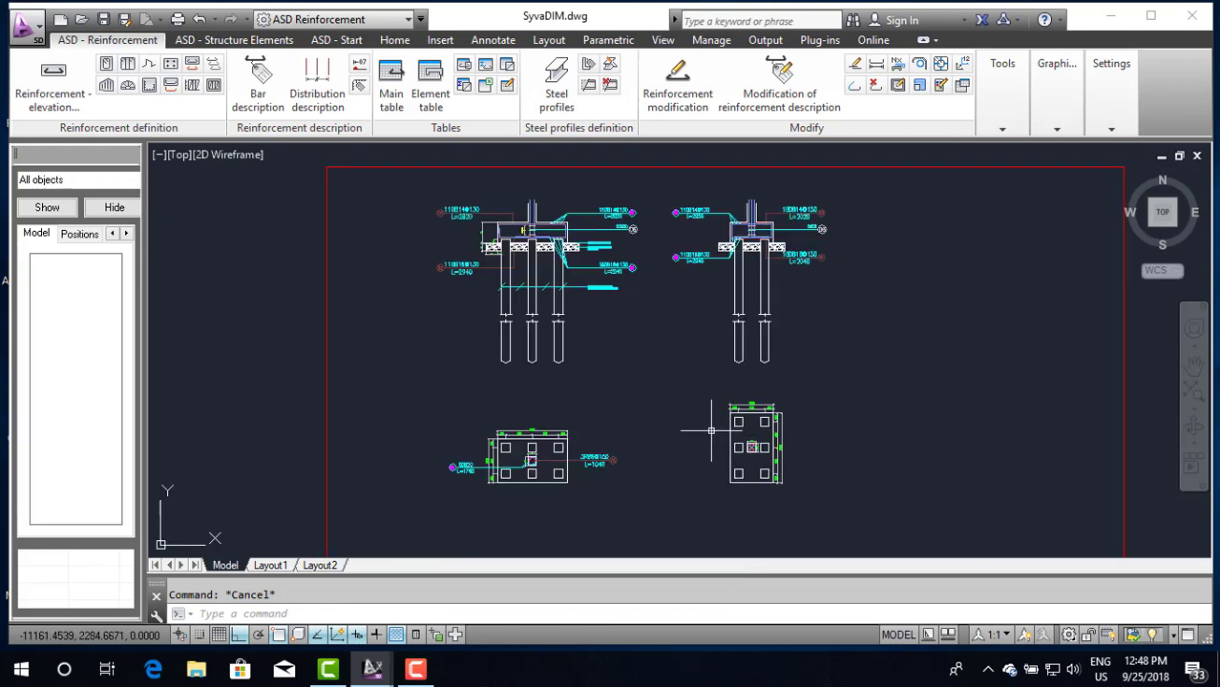
{"action": "scroll", "coordinate": [506, 301], "scroll_direction": "down", "scroll_amount": 4}
{"action": "scroll", "coordinate": [565, 353], "scroll_direction": "up", "scroll_amount": 4}
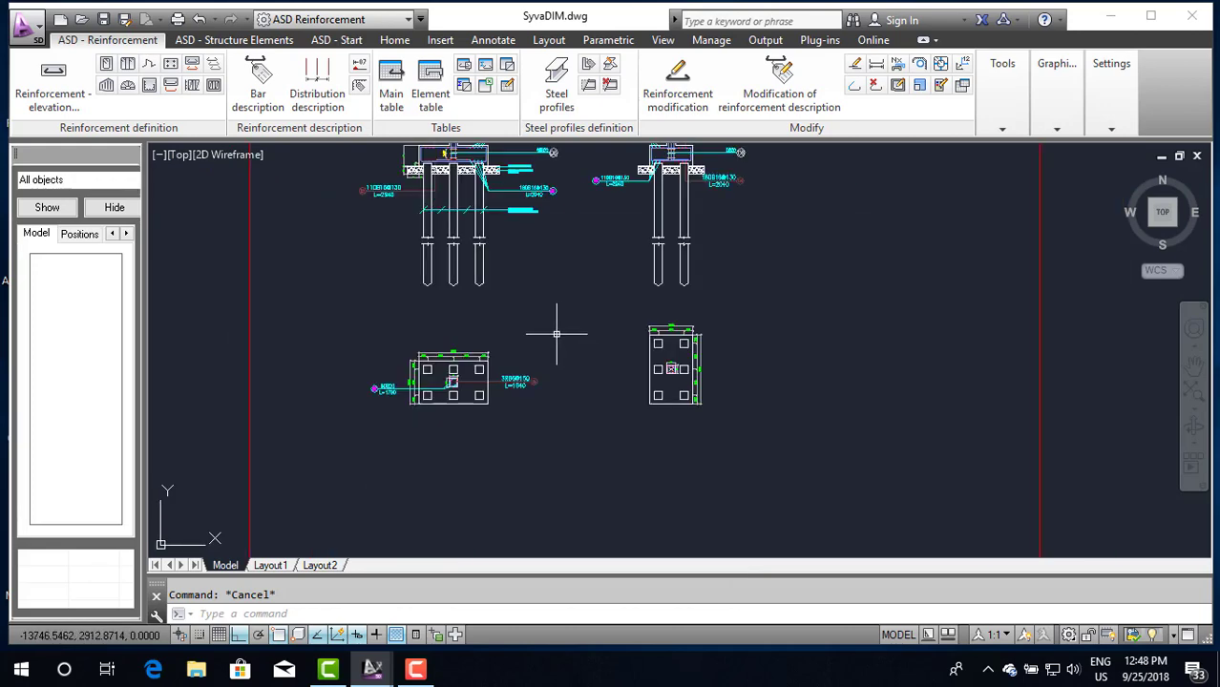
{"action": "scroll", "coordinate": [629, 327], "scroll_direction": "up", "scroll_amount": 3}
{"action": "scroll", "coordinate": [424, 388], "scroll_direction": "up", "scroll_amount": 5}
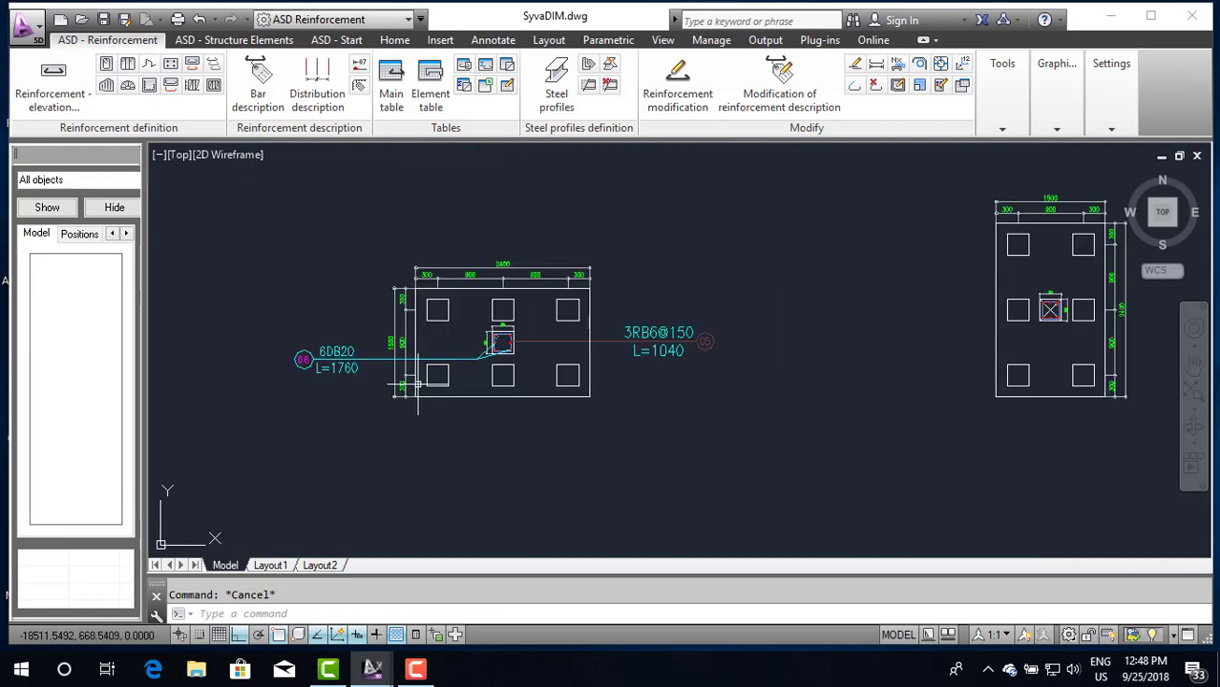
{"action": "scroll", "coordinate": [491, 386], "scroll_direction": "down", "scroll_amount": 5}
{"action": "scroll", "coordinate": [532, 335], "scroll_direction": "down", "scroll_amount": 4}
{"action": "scroll", "coordinate": [532, 334], "scroll_direction": "up", "scroll_amount": 4}
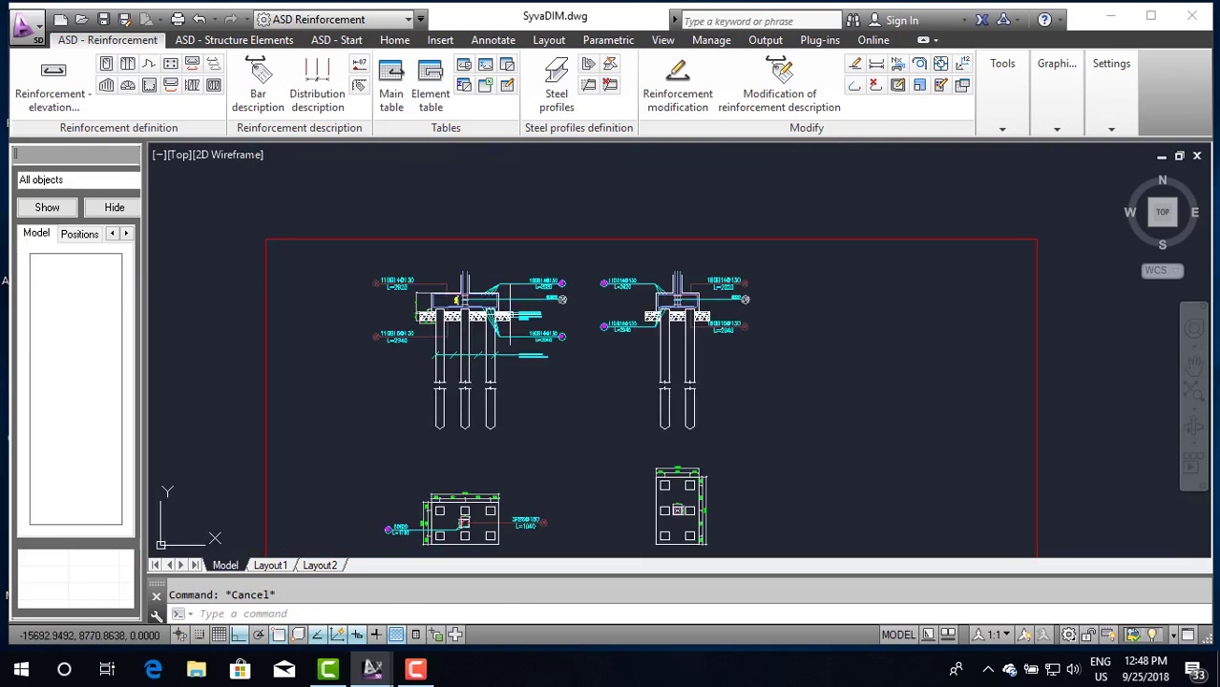
{"action": "scroll", "coordinate": [531, 334], "scroll_direction": "up", "scroll_amount": 4}
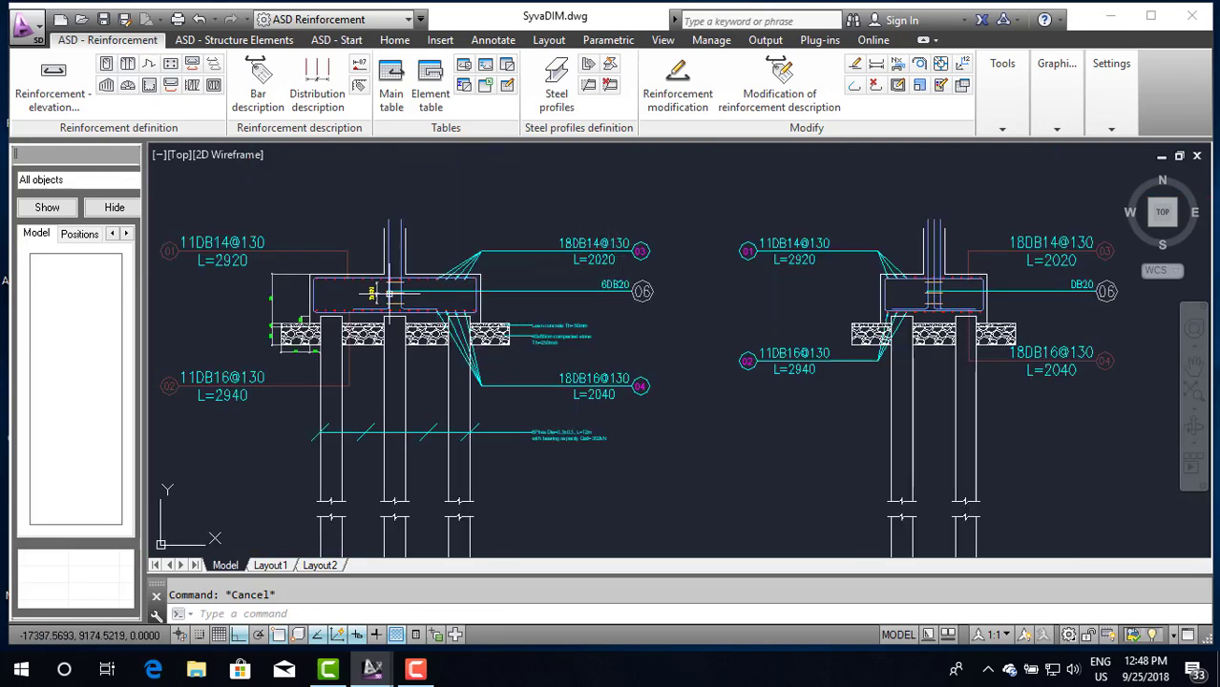
{"action": "scroll", "coordinate": [388, 295], "scroll_direction": "up", "scroll_amount": 4}
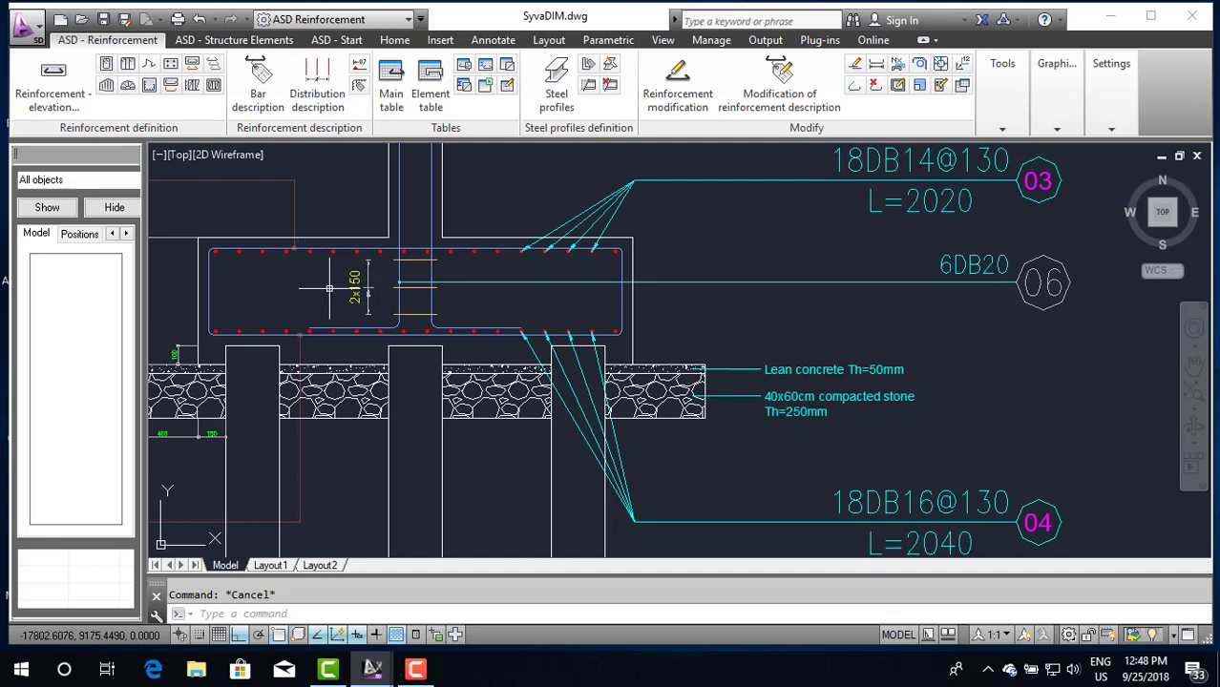
{"action": "scroll", "coordinate": [401, 315], "scroll_direction": "down", "scroll_amount": 4}
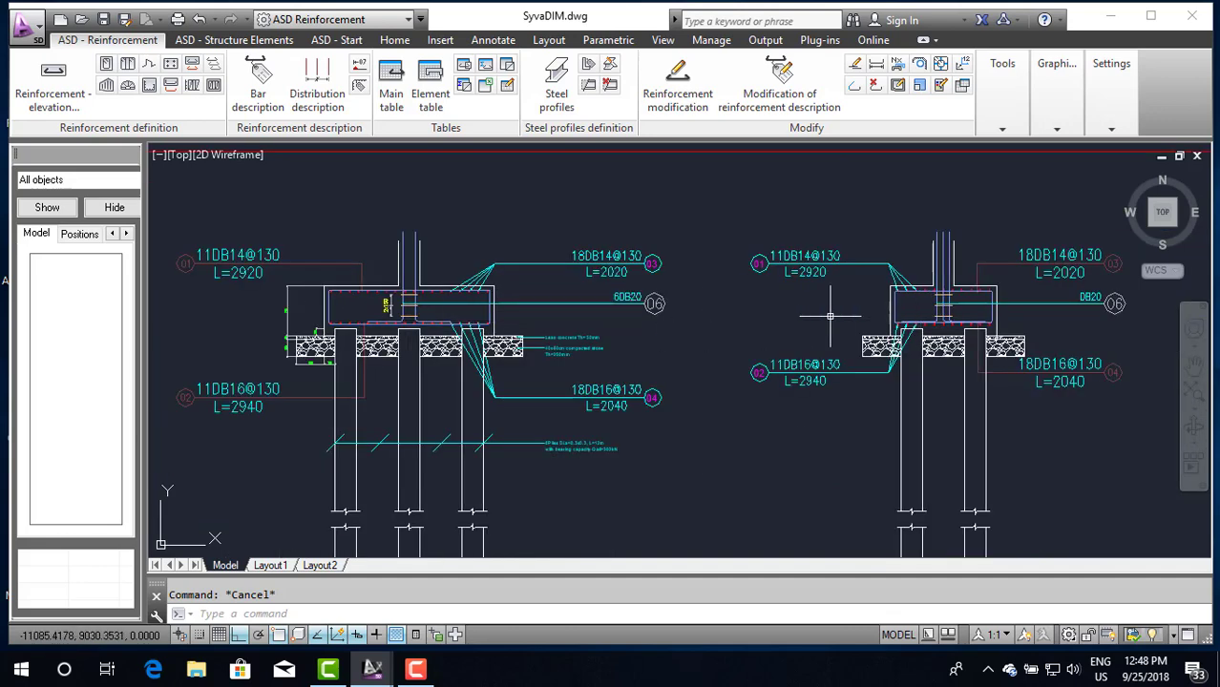
{"action": "scroll", "coordinate": [651, 310], "scroll_direction": "down", "scroll_amount": 4}
{"action": "scroll", "coordinate": [712, 401], "scroll_direction": "down", "scroll_amount": 2}
{"action": "scroll", "coordinate": [668, 415], "scroll_direction": "up", "scroll_amount": 5}
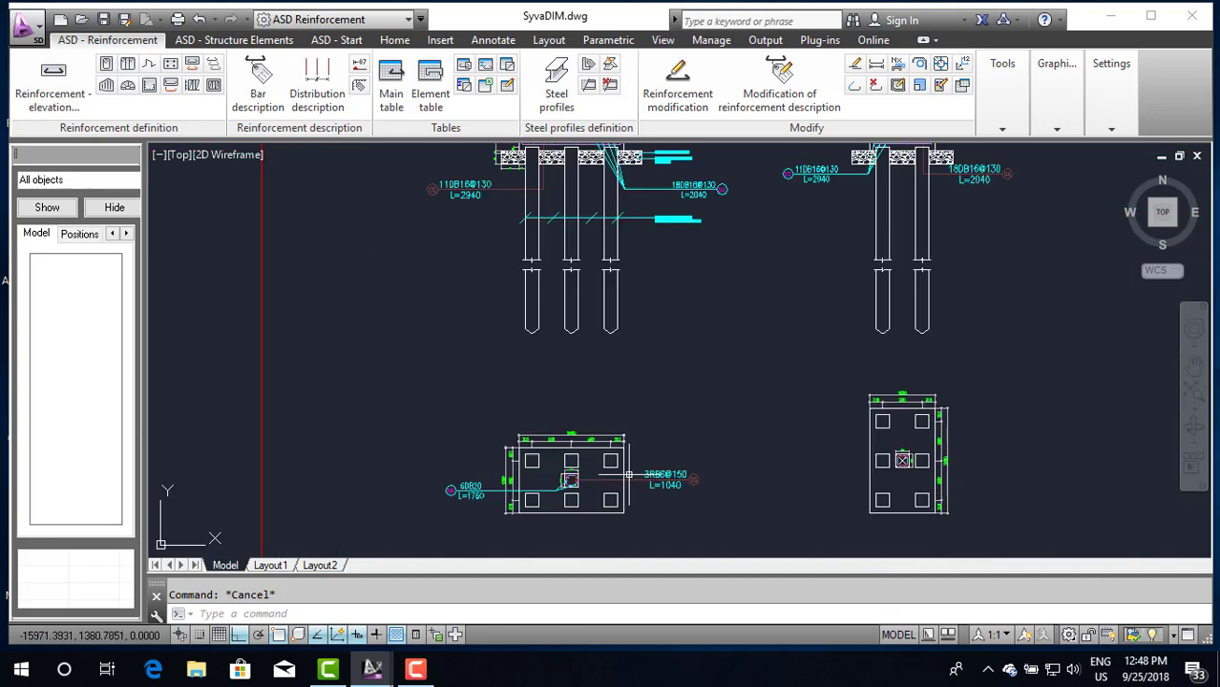
{"action": "scroll", "coordinate": [573, 434], "scroll_direction": "up", "scroll_amount": 2}
{"action": "scroll", "coordinate": [570, 428], "scroll_direction": "down", "scroll_amount": 4}
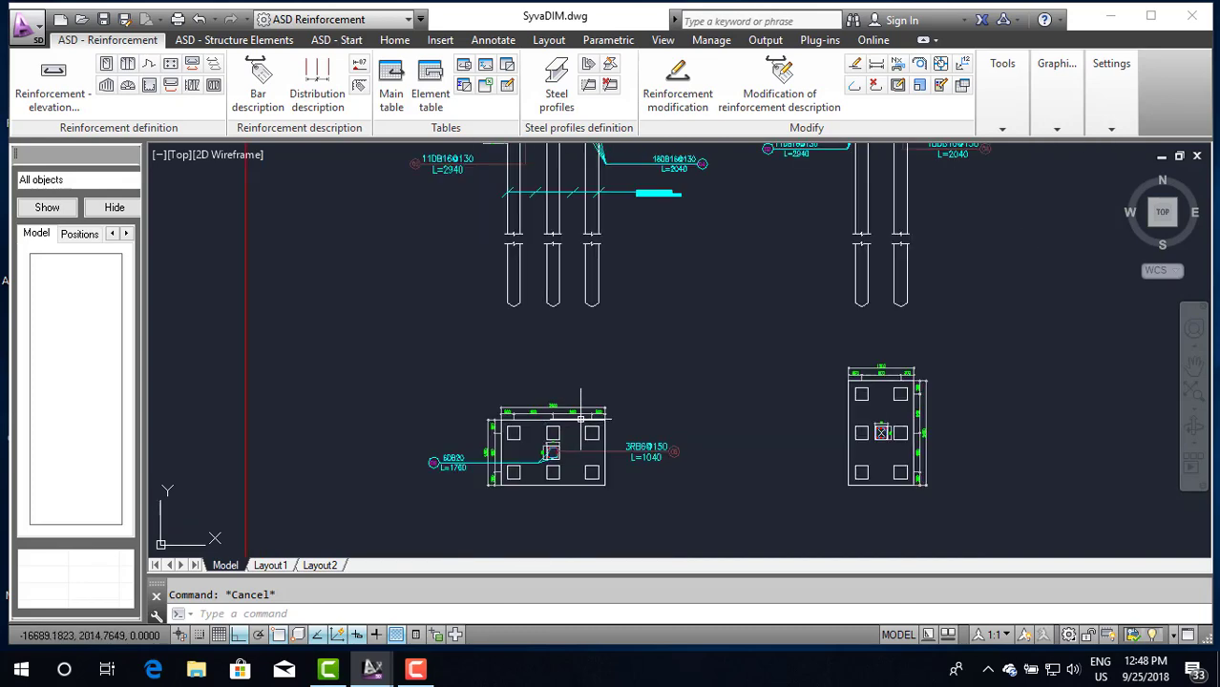
{"action": "scroll", "coordinate": [581, 418], "scroll_direction": "down", "scroll_amount": 2}
{"action": "scroll", "coordinate": [648, 405], "scroll_direction": "up", "scroll_amount": 5}
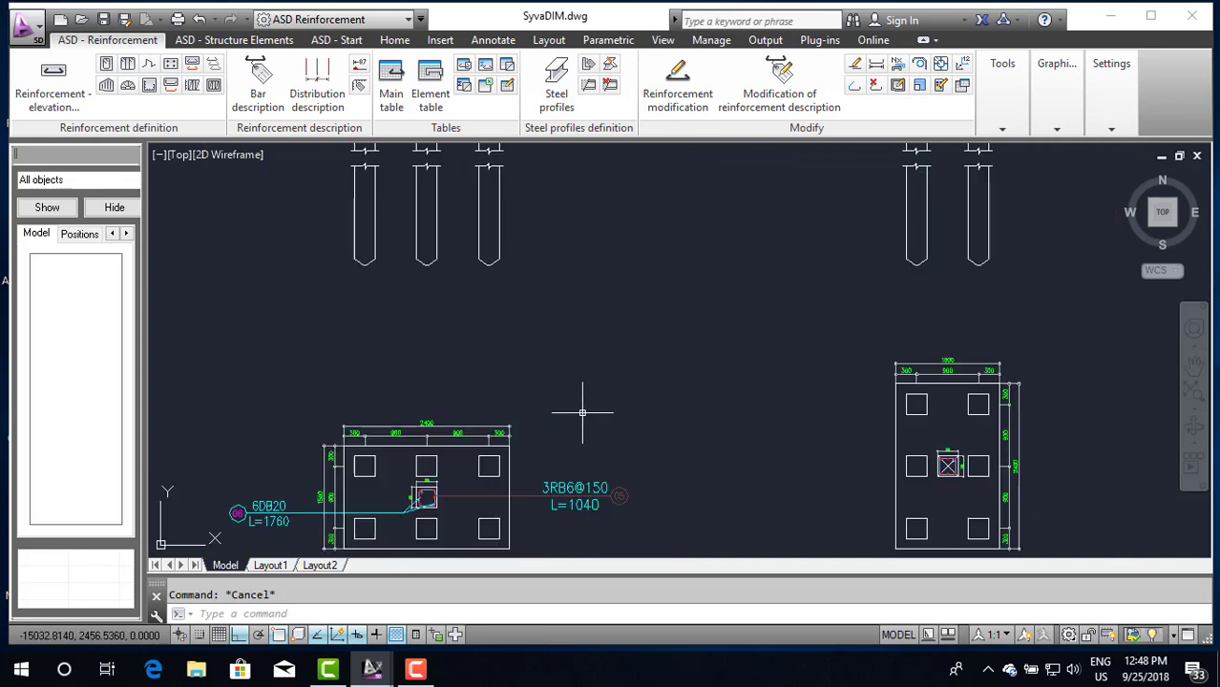
{"action": "scroll", "coordinate": [581, 412], "scroll_direction": "down", "scroll_amount": 5}
Step: Copy the 2400 × 1500 pile cap plan and its 6DB20 and RB6@ labels once to the right
{"action": "left_click", "coordinate": [408, 356]}
{"action": "left_click", "coordinate": [616, 494]}
{"action": "type", "text": "c"}
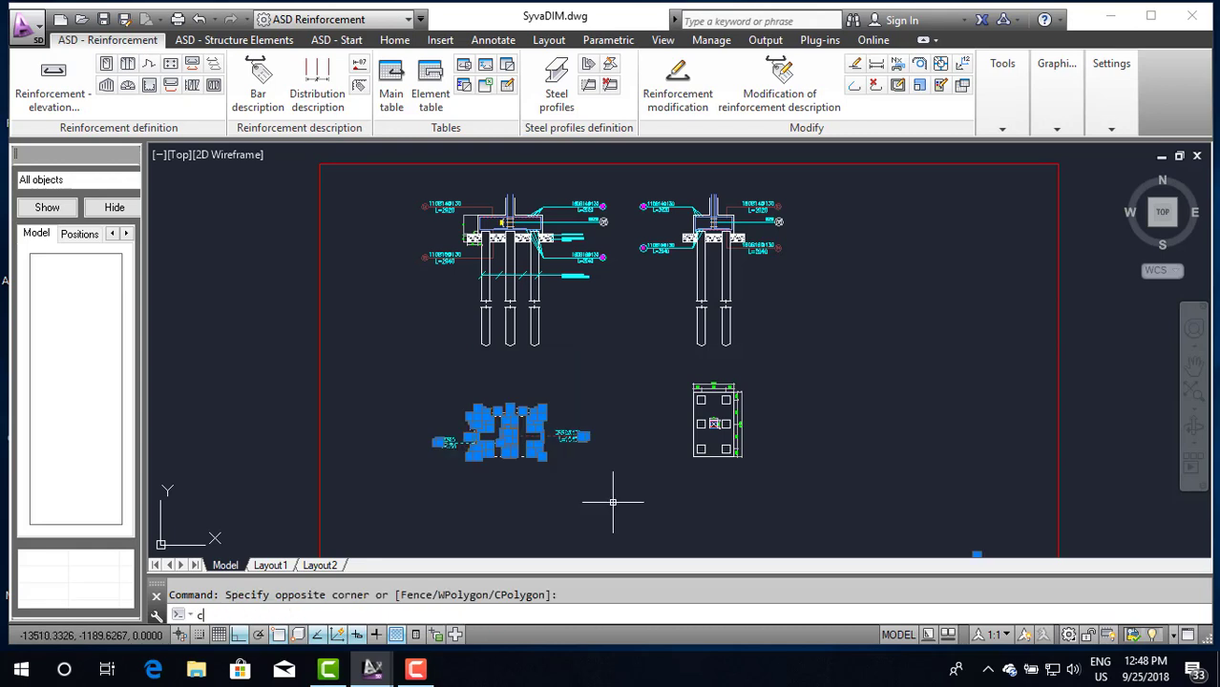
{"action": "type", "text": "o"}
{"action": "key", "text": "Return"}
{"action": "left_click", "coordinate": [503, 462]}
{"action": "scroll", "coordinate": [509, 477], "scroll_direction": "down", "scroll_amount": 3}
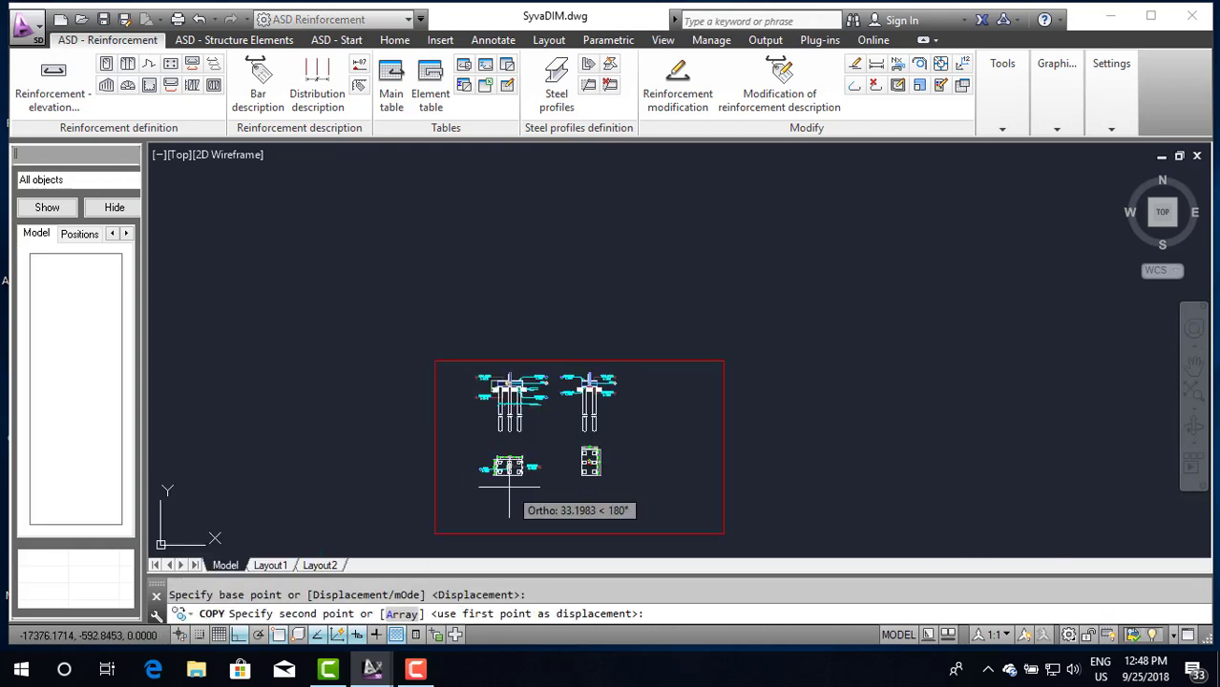
{"action": "scroll", "coordinate": [673, 482], "scroll_direction": "up", "scroll_amount": 2}
{"action": "scroll", "coordinate": [673, 473], "scroll_direction": "up", "scroll_amount": 2}
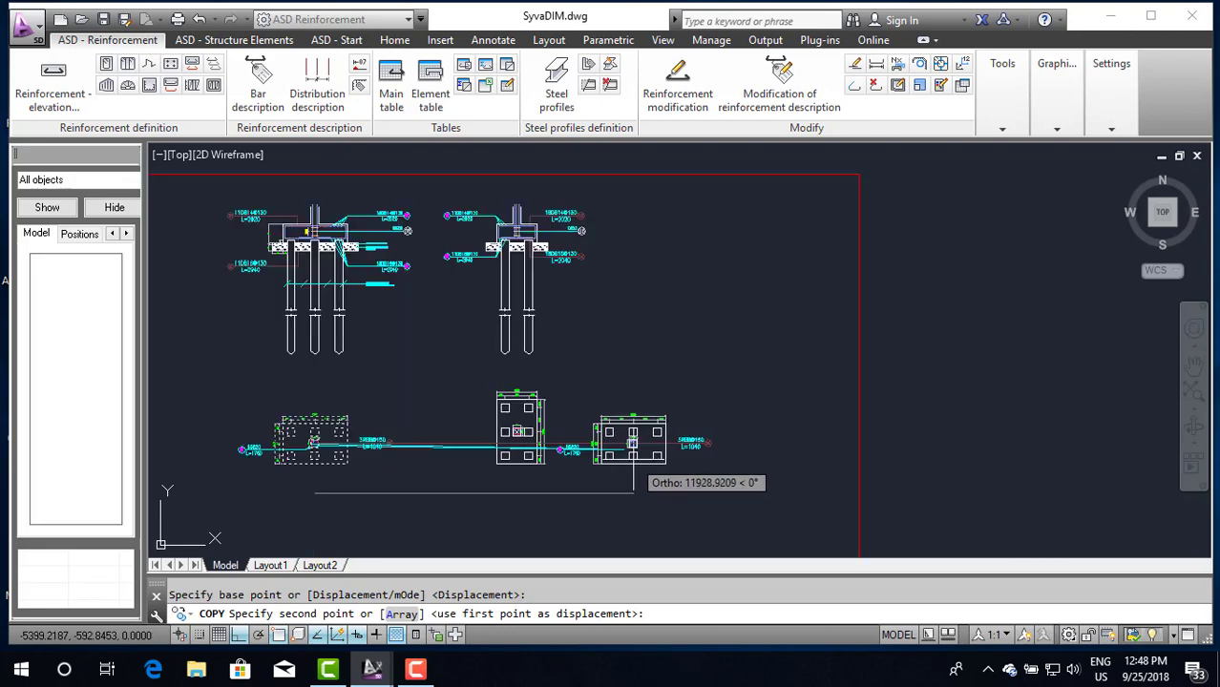
{"action": "left_click", "coordinate": [633, 444]}
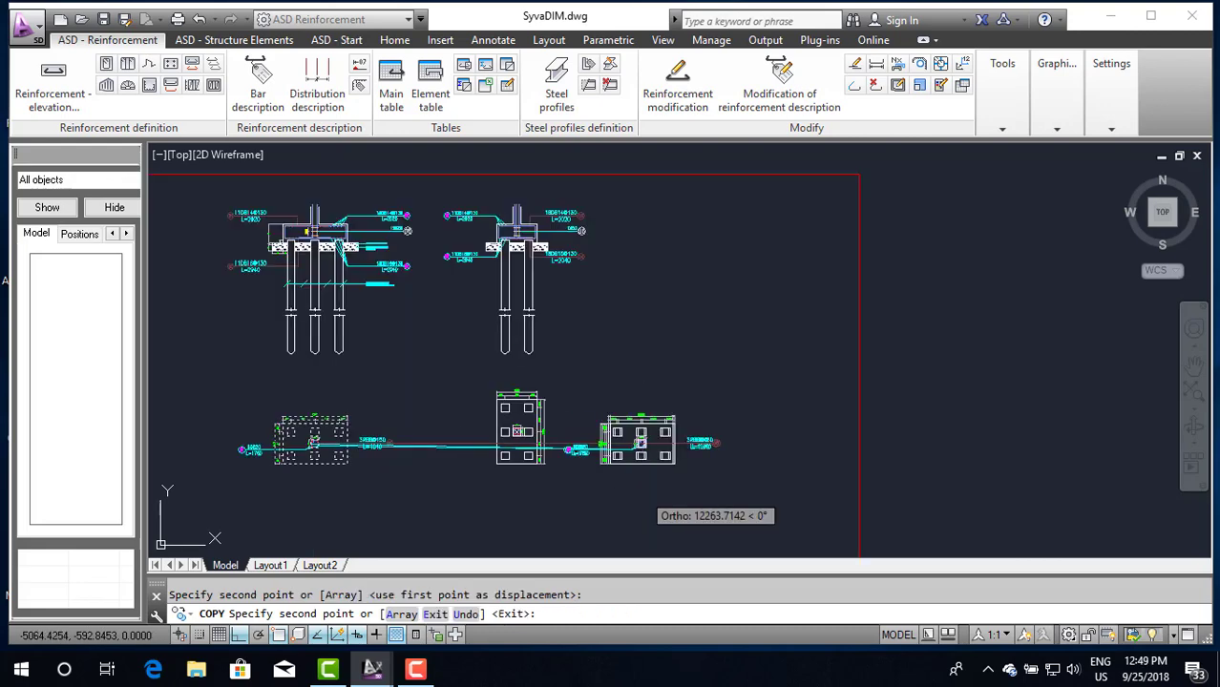
{"action": "key", "text": "Escape"}
{"action": "scroll", "coordinate": [630, 446], "scroll_direction": "up", "scroll_amount": 2}
{"action": "scroll", "coordinate": [627, 447], "scroll_direction": "up", "scroll_amount": 2}
{"action": "scroll", "coordinate": [626, 448], "scroll_direction": "up", "scroll_amount": 2}
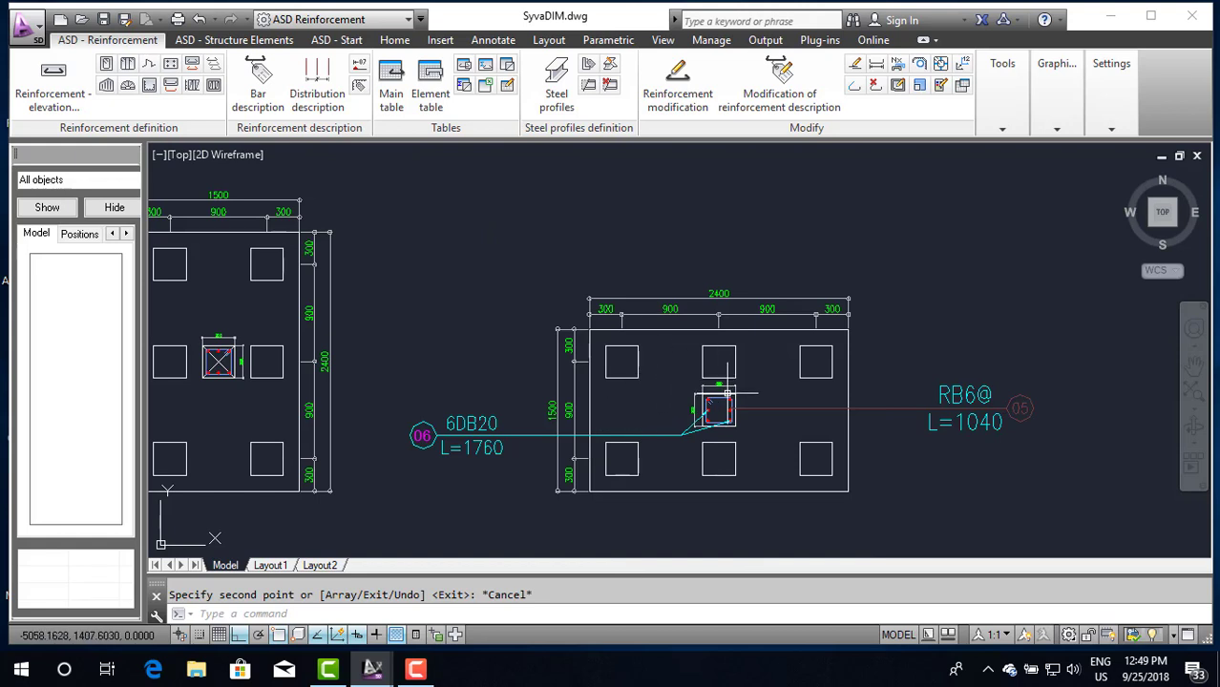
Step: Erase the 6DB20 label with its leader and the RB6@ L=1040 label from the right copy
{"action": "left_click", "coordinate": [657, 436]}
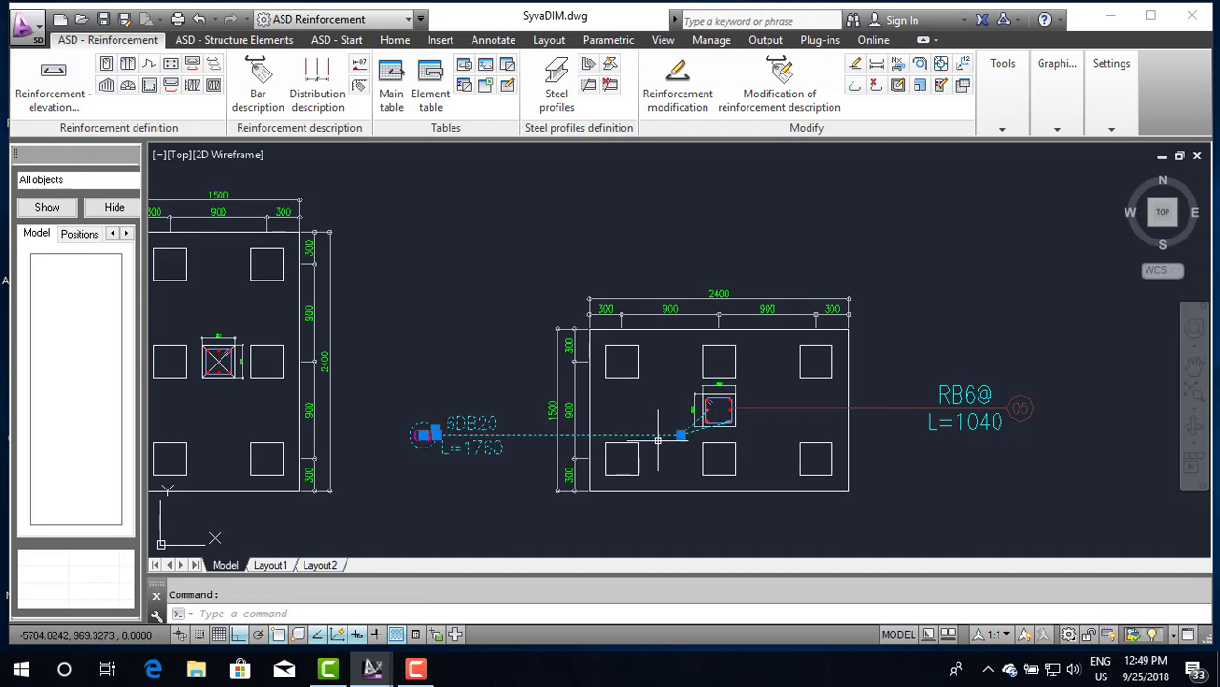
{"action": "key", "text": "Delete"}
{"action": "left_click", "coordinate": [885, 409]}
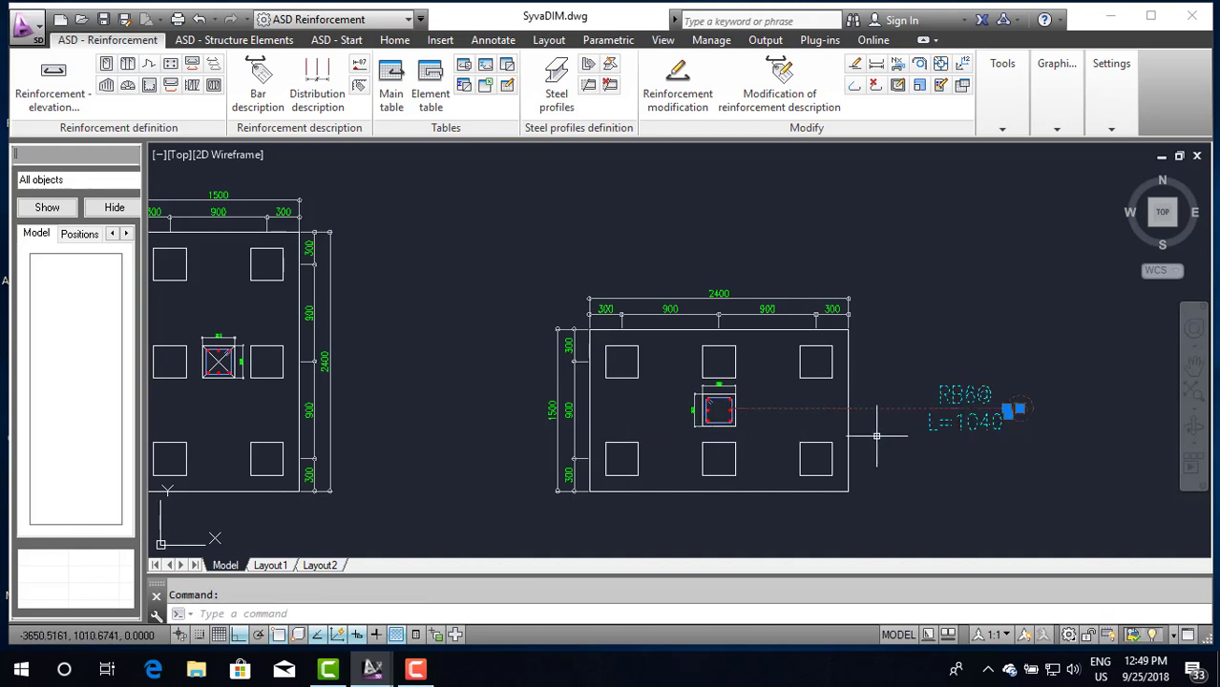
{"action": "key", "text": "Delete"}
{"action": "scroll", "coordinate": [737, 384], "scroll_direction": "down", "scroll_amount": 3}
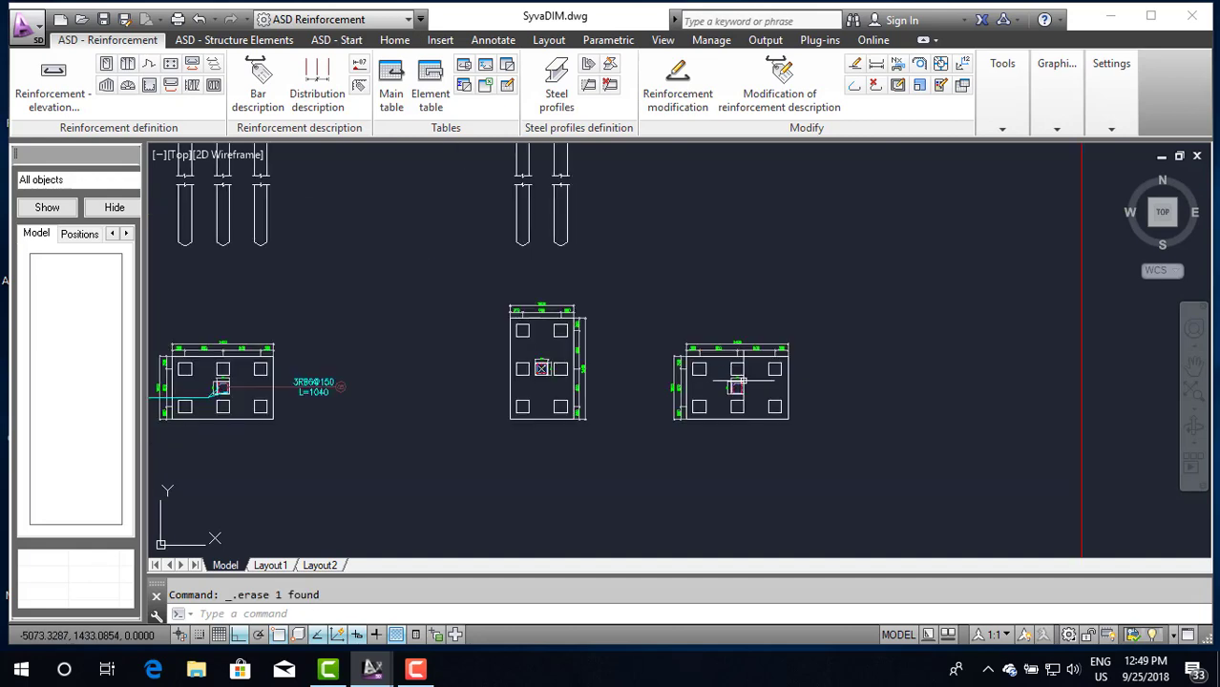
{"action": "scroll", "coordinate": [783, 391], "scroll_direction": "up", "scroll_amount": 2}
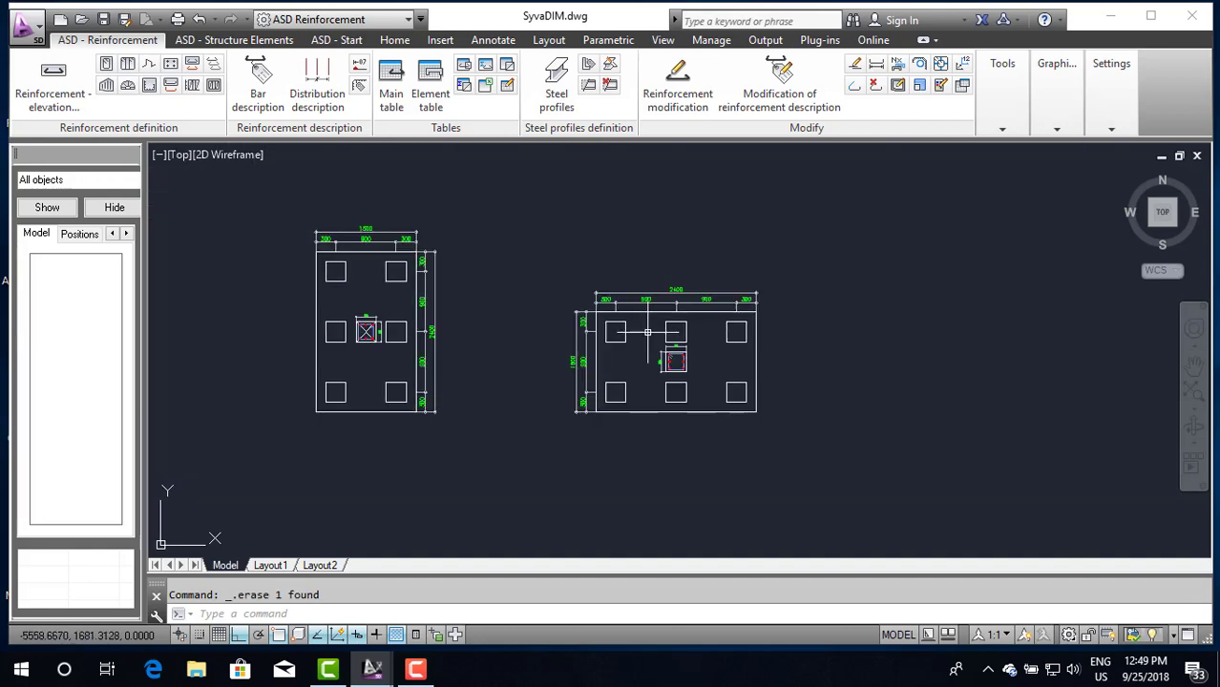
{"action": "scroll", "coordinate": [647, 333], "scroll_direction": "down", "scroll_amount": 2}
{"action": "scroll", "coordinate": [535, 238], "scroll_direction": "down", "scroll_amount": 1}
{"action": "scroll", "coordinate": [516, 248], "scroll_direction": "up", "scroll_amount": 2}
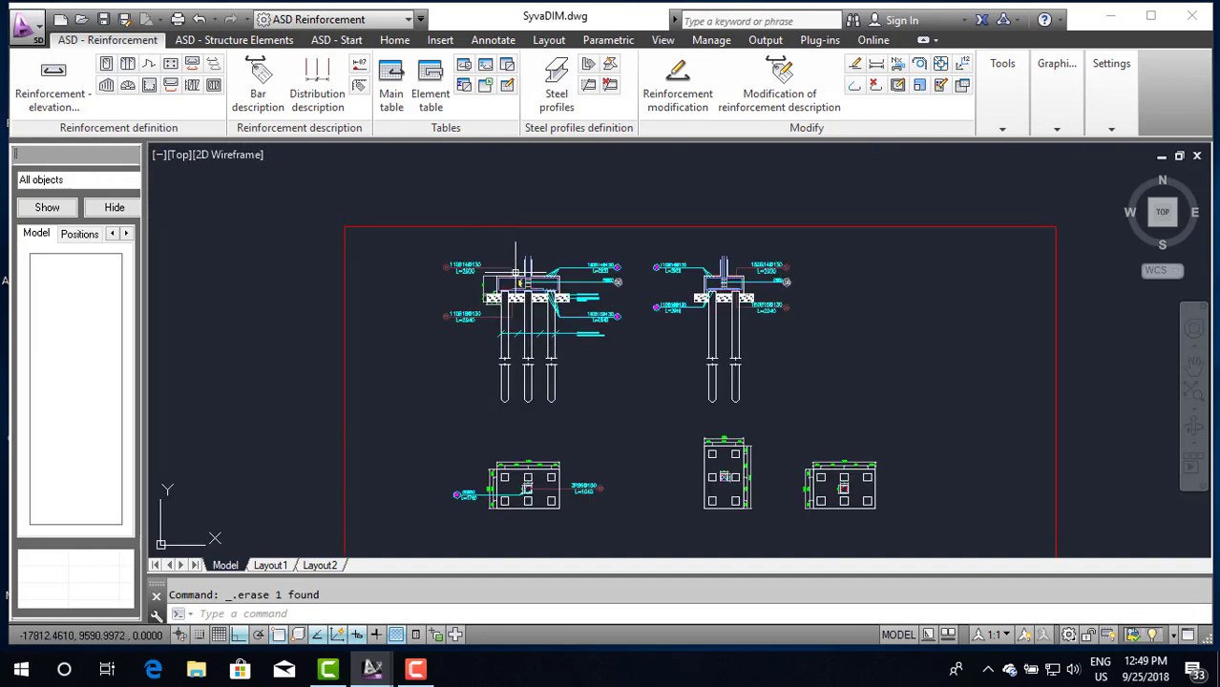
{"action": "scroll", "coordinate": [516, 275], "scroll_direction": "up", "scroll_amount": 1}
{"action": "scroll", "coordinate": [516, 281], "scroll_direction": "up", "scroll_amount": 2}
{"action": "scroll", "coordinate": [477, 275], "scroll_direction": "down", "scroll_amount": 1}
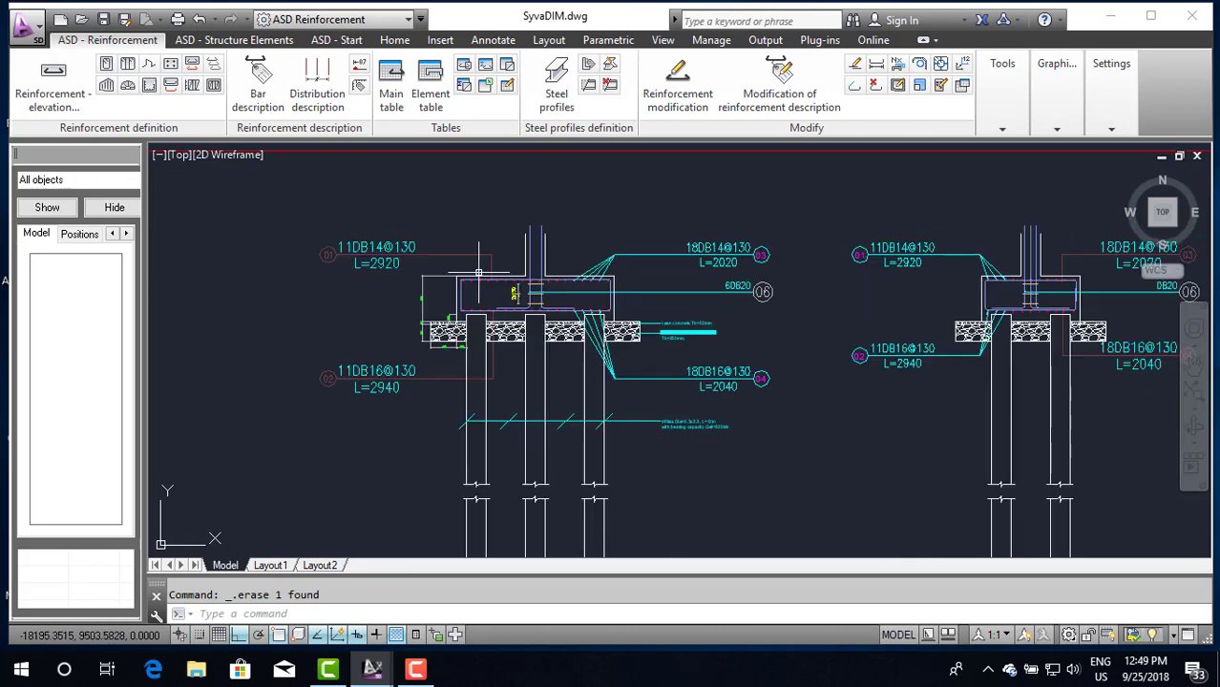
{"action": "scroll", "coordinate": [477, 277], "scroll_direction": "up", "scroll_amount": 1}
{"action": "scroll", "coordinate": [475, 304], "scroll_direction": "up", "scroll_amount": 1}
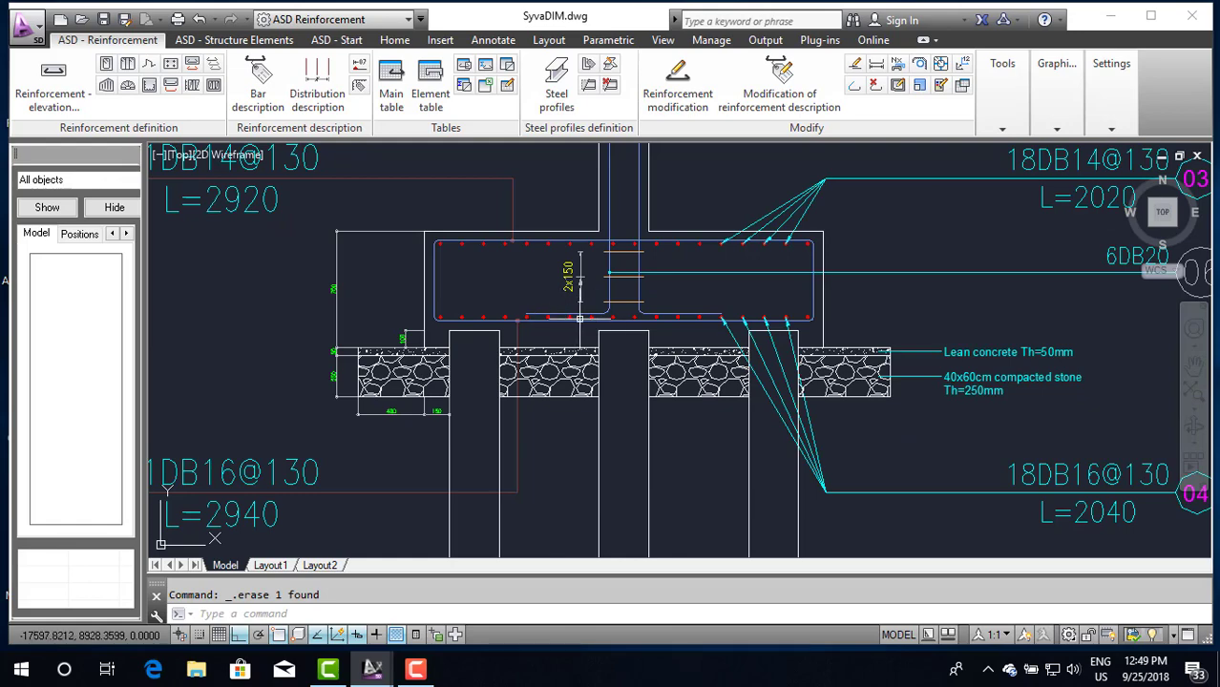
{"action": "scroll", "coordinate": [580, 318], "scroll_direction": "down", "scroll_amount": 1}
{"action": "scroll", "coordinate": [579, 318], "scroll_direction": "up", "scroll_amount": 1}
{"action": "scroll", "coordinate": [1000, 295], "scroll_direction": "down", "scroll_amount": 3}
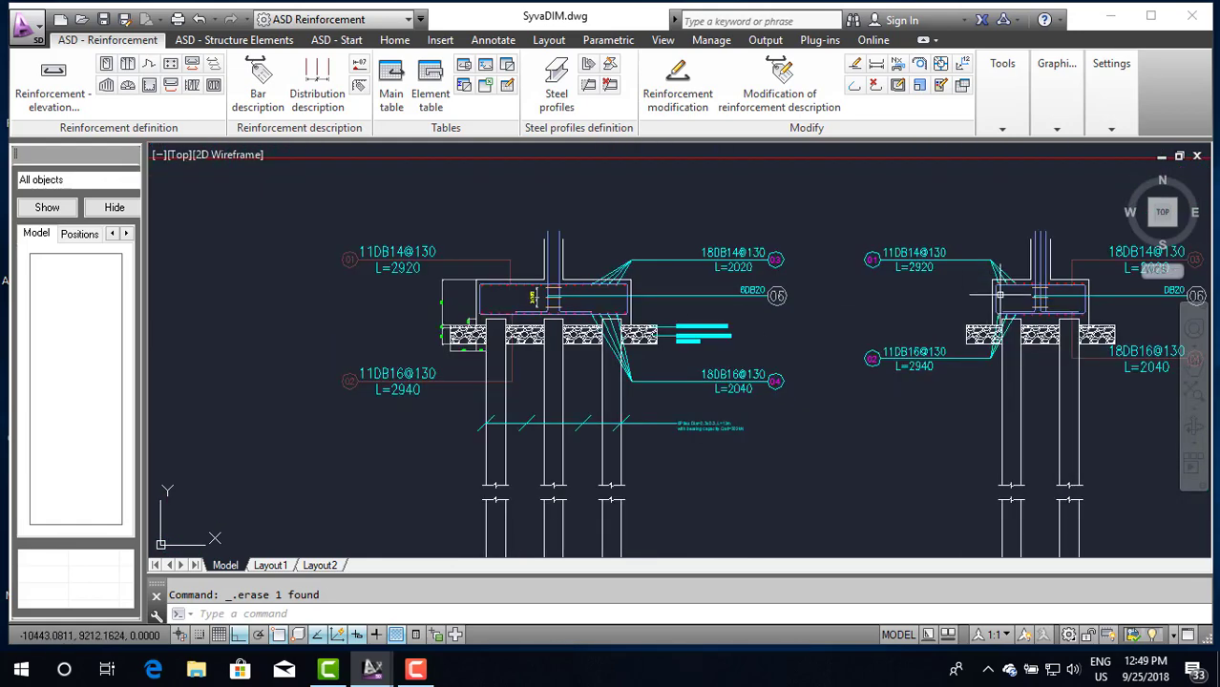
{"action": "scroll", "coordinate": [1012, 296], "scroll_direction": "up", "scroll_amount": 3}
{"action": "scroll", "coordinate": [939, 299], "scroll_direction": "up", "scroll_amount": 2}
{"action": "scroll", "coordinate": [912, 368], "scroll_direction": "down", "scroll_amount": 2}
Step: Add a 100 linear dimension (DLI) from the outer bar to the cap's side edge at the first corner
{"action": "scroll", "coordinate": [911, 366], "scroll_direction": "up", "scroll_amount": 2}
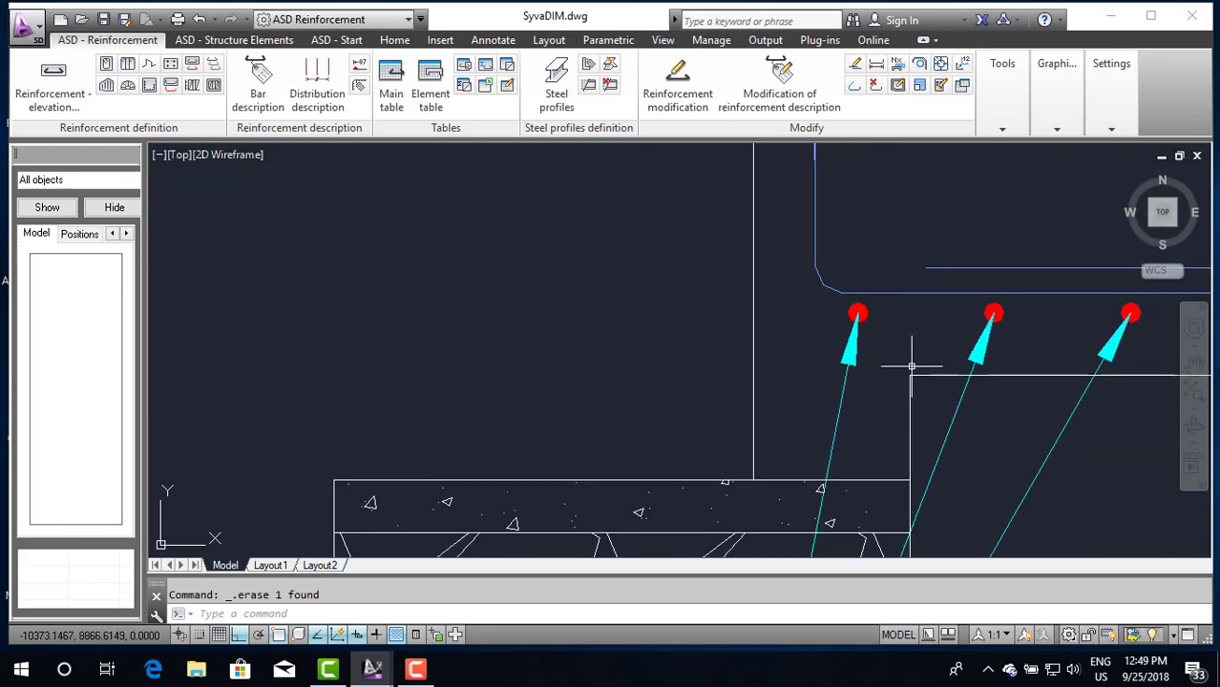
{"action": "type", "text": "dli"}
{"action": "key", "text": "Return"}
{"action": "scroll", "coordinate": [860, 310], "scroll_direction": "up", "scroll_amount": 4}
{"action": "scroll", "coordinate": [858, 324], "scroll_direction": "down", "scroll_amount": 5}
{"action": "scroll", "coordinate": [859, 331], "scroll_direction": "up", "scroll_amount": 4}
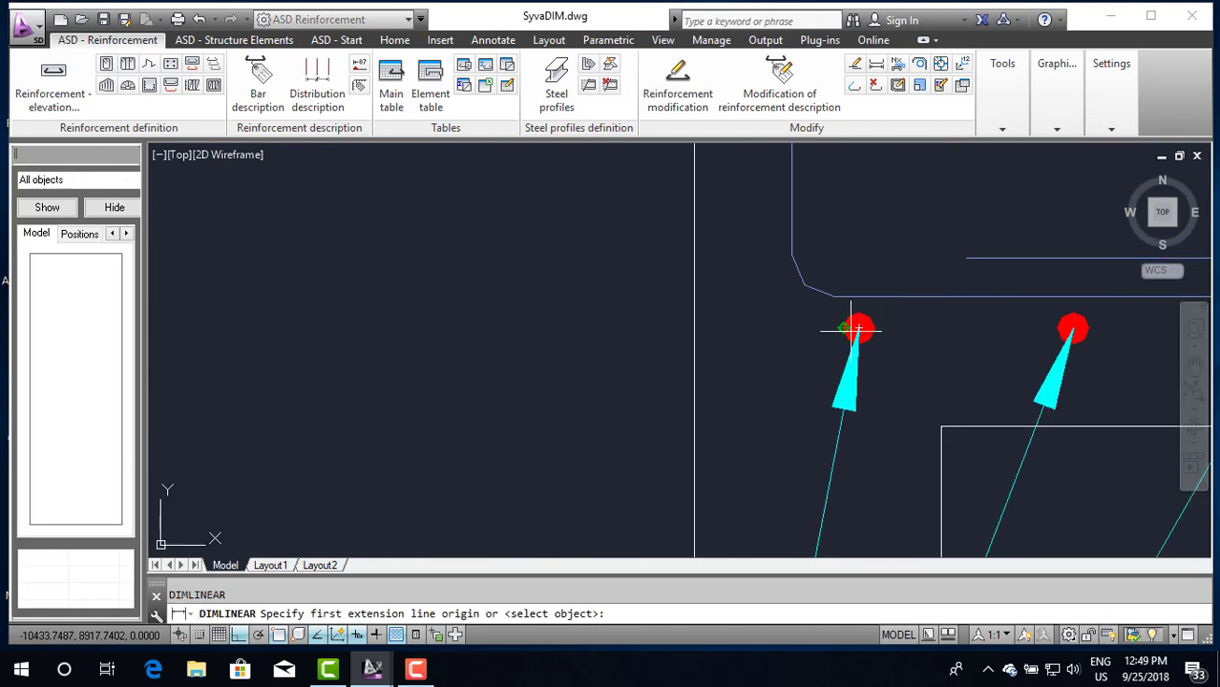
{"action": "left_click", "coordinate": [858, 330]}
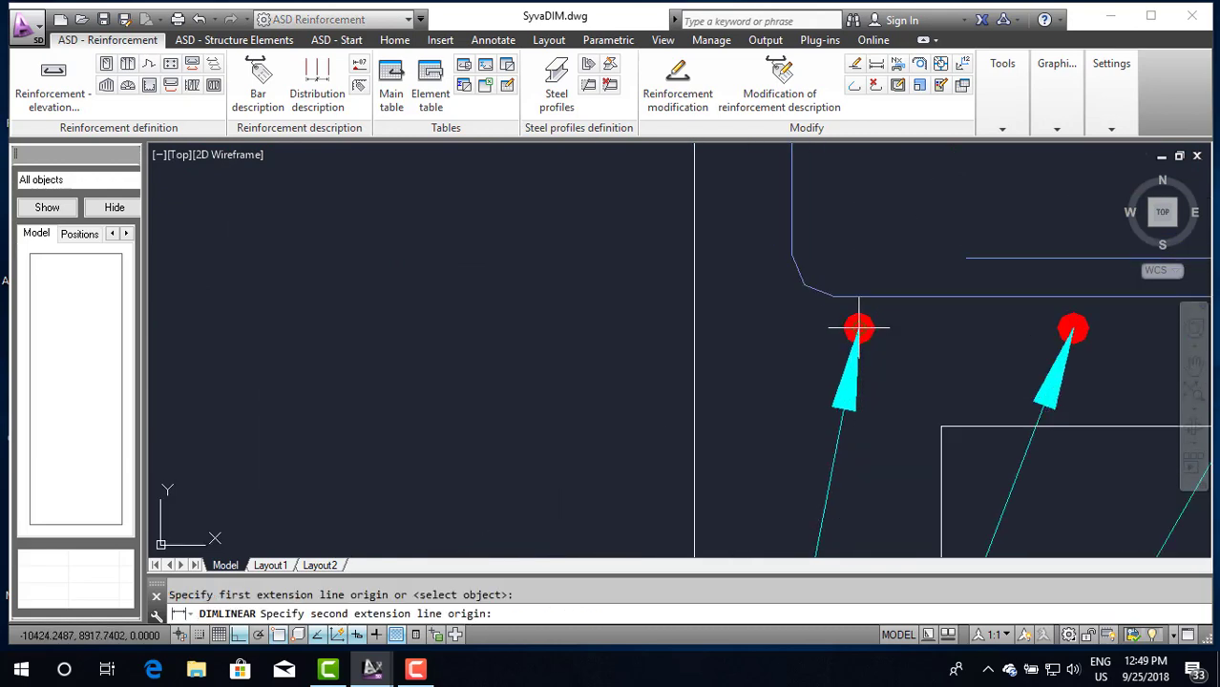
{"action": "left_click", "coordinate": [694, 328]}
{"action": "left_click", "coordinate": [693, 276]}
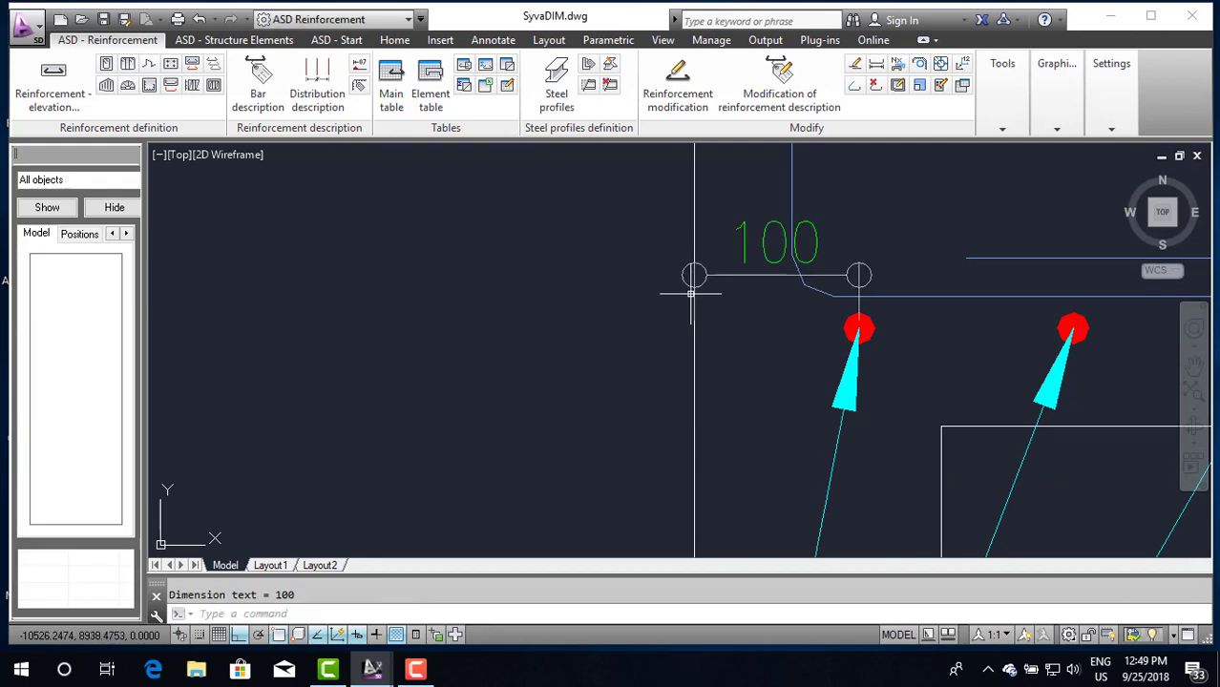
{"action": "key", "text": "Escape"}
Step: Add a second 100 dimension from the red bar dot to the cap's left edge
{"action": "scroll", "coordinate": [649, 334], "scroll_direction": "down", "scroll_amount": 1}
{"action": "scroll", "coordinate": [649, 315], "scroll_direction": "down", "scroll_amount": 2}
{"action": "scroll", "coordinate": [706, 296], "scroll_direction": "down", "scroll_amount": 2}
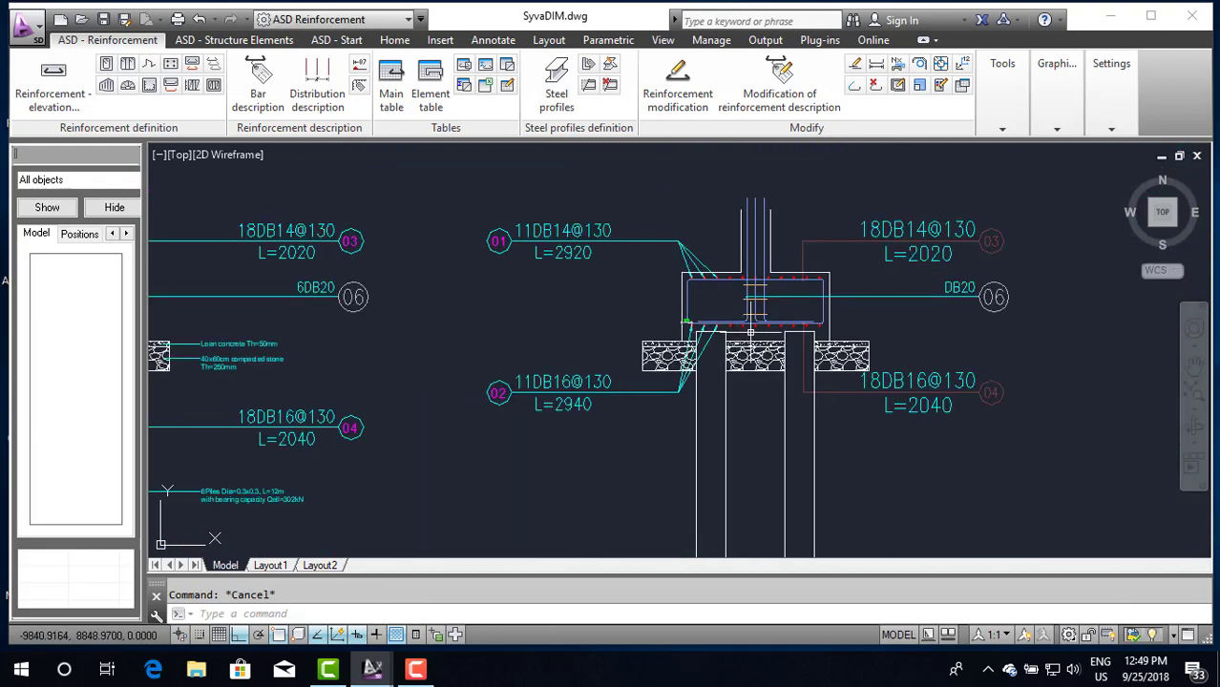
{"action": "scroll", "coordinate": [710, 278], "scroll_direction": "up", "scroll_amount": 4}
{"action": "key", "text": "Return"}
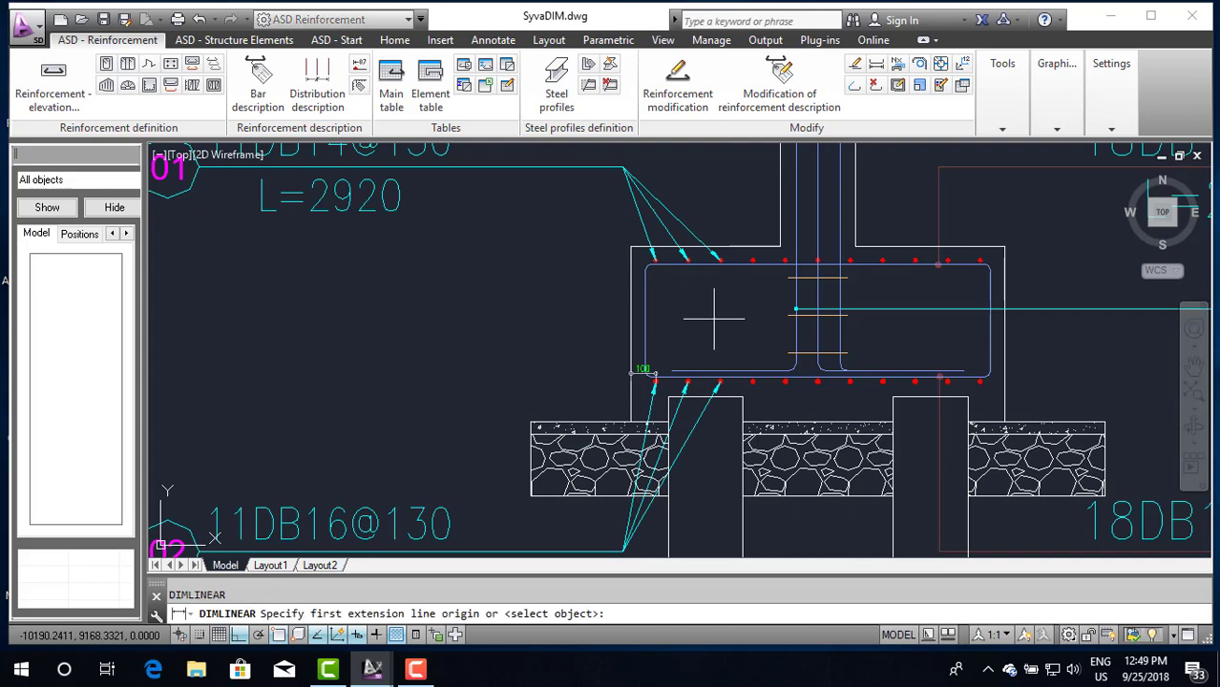
{"action": "scroll", "coordinate": [682, 267], "scroll_direction": "up", "scroll_amount": 4}
{"action": "scroll", "coordinate": [594, 260], "scroll_direction": "up", "scroll_amount": 5}
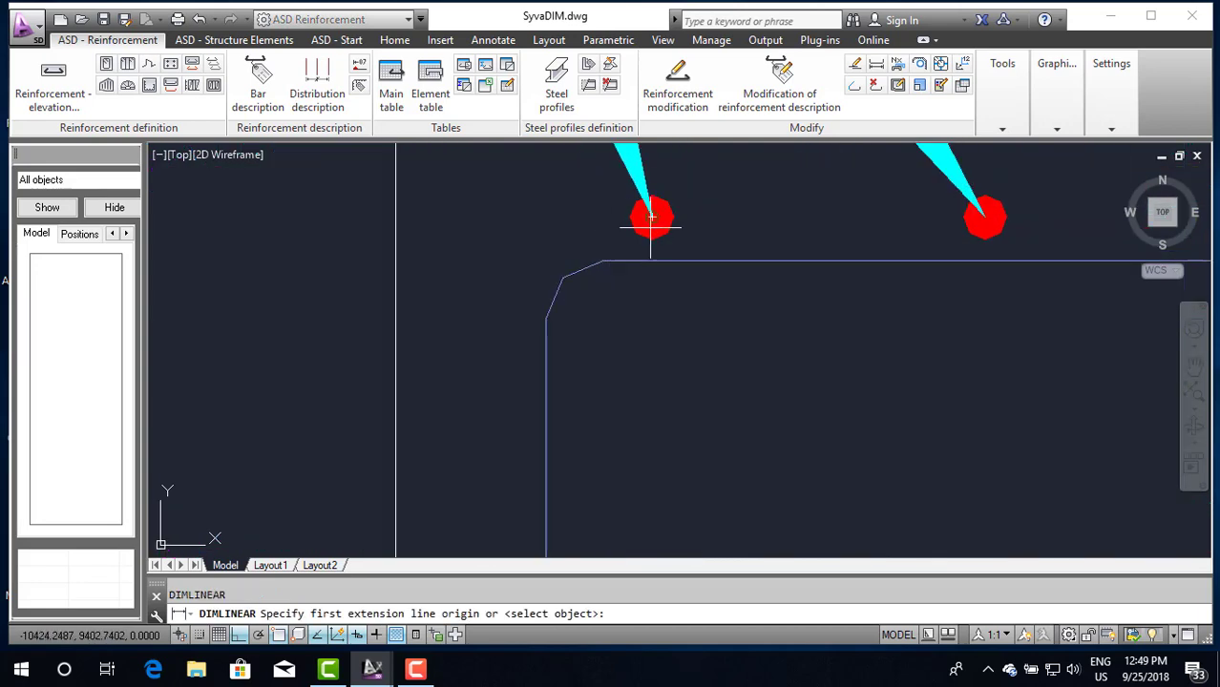
{"action": "left_click", "coordinate": [652, 218]}
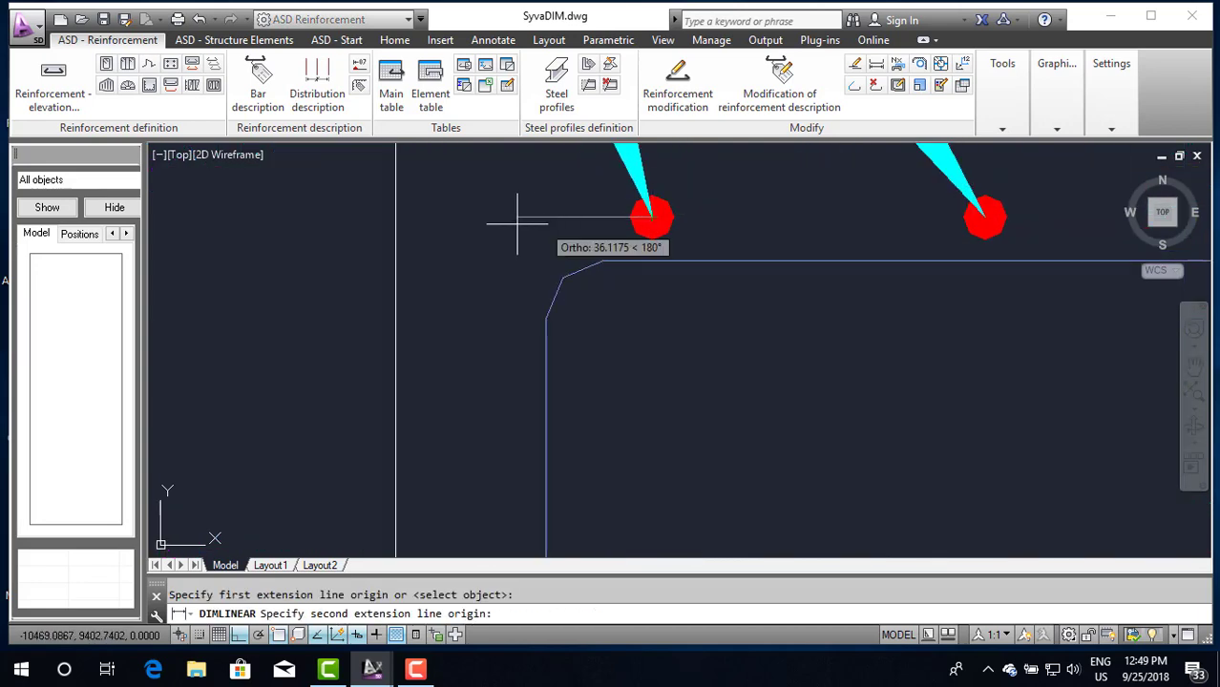
{"action": "left_click", "coordinate": [395, 217]}
{"action": "scroll", "coordinate": [395, 218], "scroll_direction": "down", "scroll_amount": 3}
{"action": "left_click", "coordinate": [401, 224]}
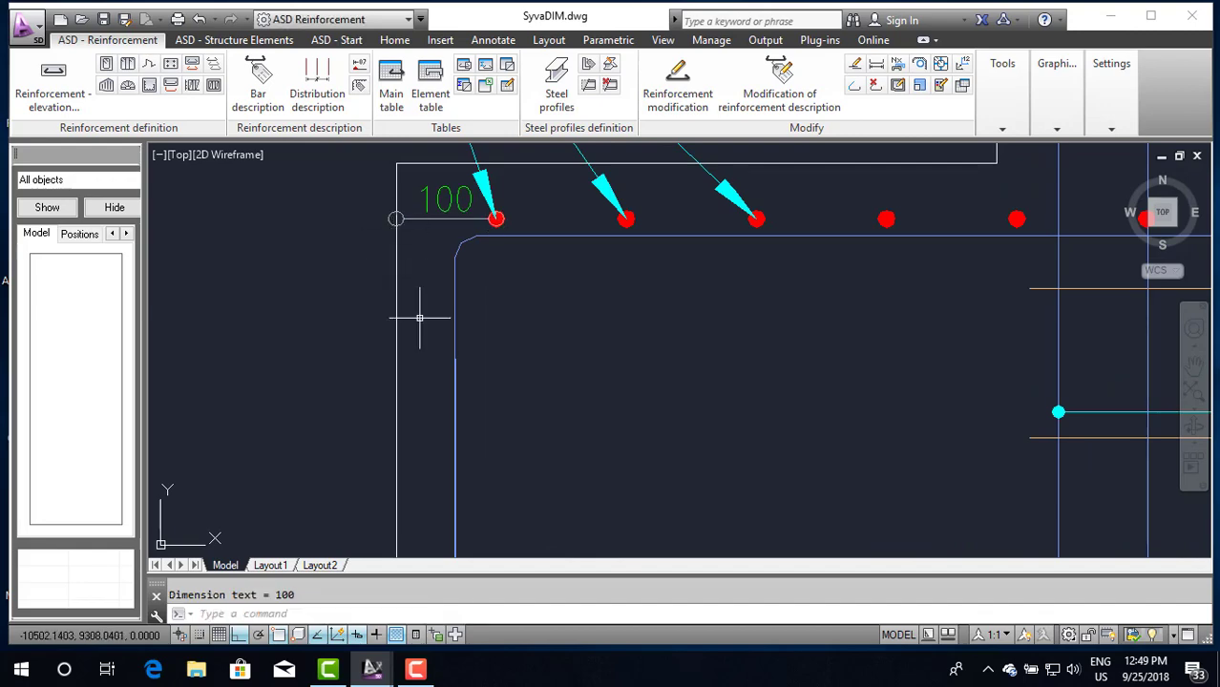
{"action": "scroll", "coordinate": [682, 334], "scroll_direction": "down", "scroll_amount": 4}
{"action": "scroll", "coordinate": [682, 334], "scroll_direction": "down", "scroll_amount": 4}
{"action": "scroll", "coordinate": [682, 334], "scroll_direction": "down", "scroll_amount": 3}
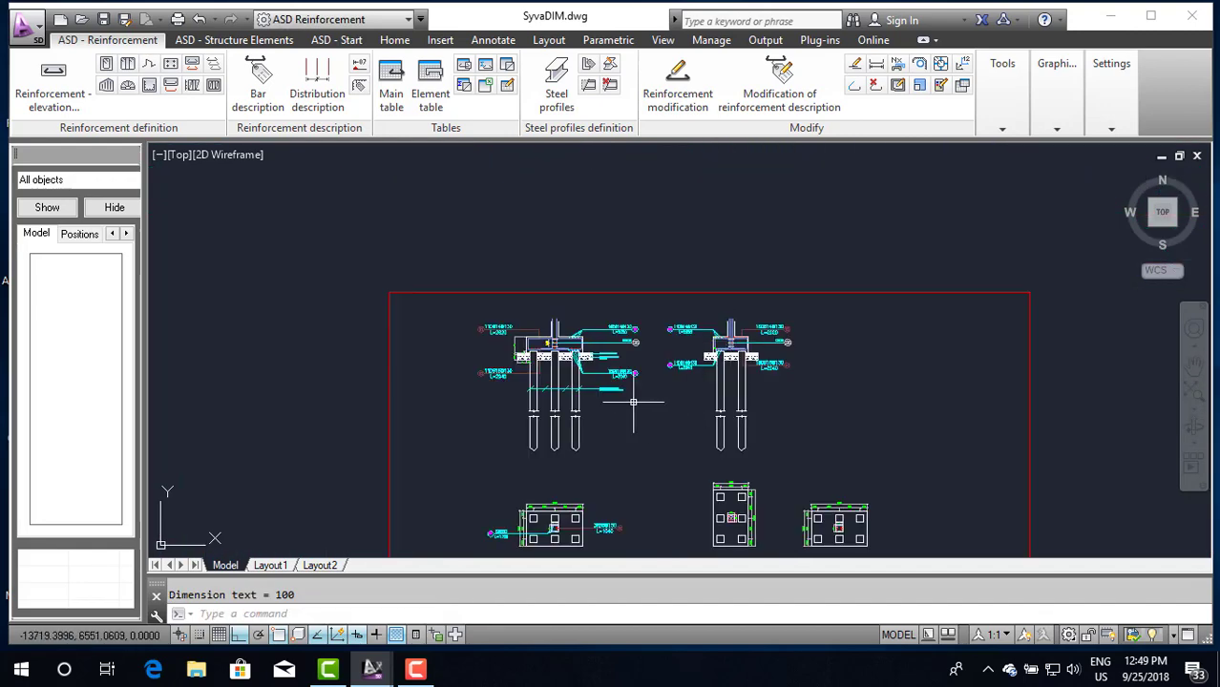
{"action": "scroll", "coordinate": [585, 363], "scroll_direction": "up", "scroll_amount": 3}
{"action": "scroll", "coordinate": [488, 334], "scroll_direction": "up", "scroll_amount": 2}
{"action": "scroll", "coordinate": [441, 296], "scroll_direction": "down", "scroll_amount": 2}
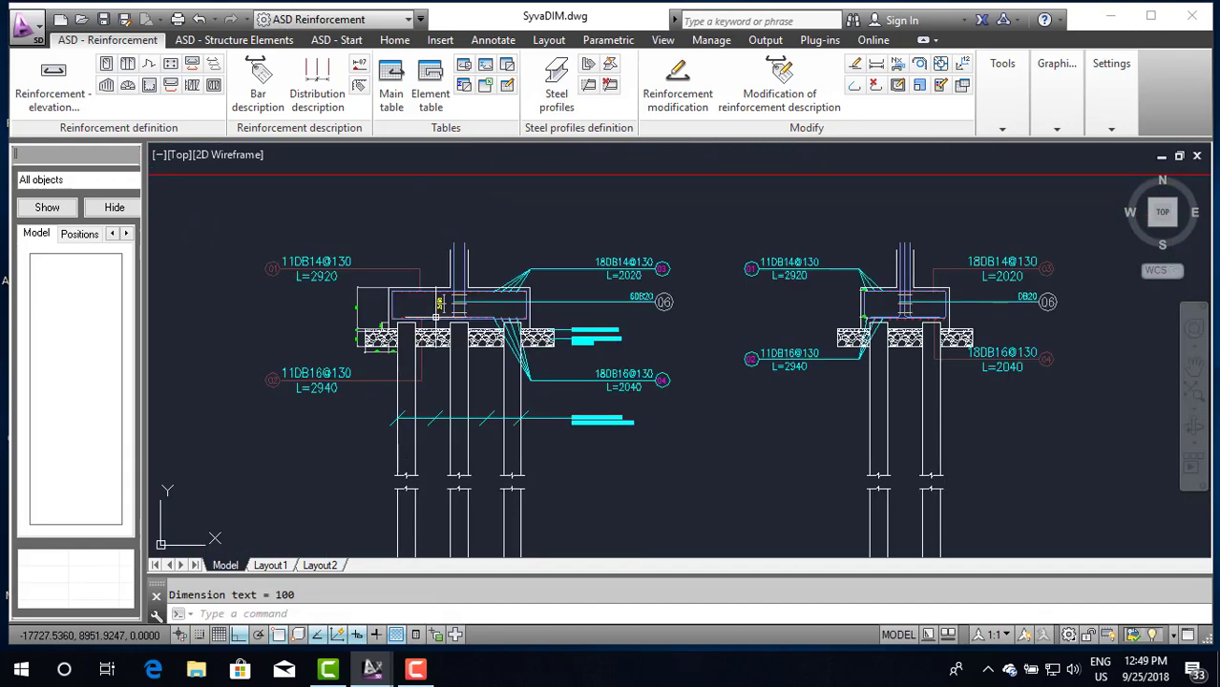
{"action": "scroll", "coordinate": [442, 296], "scroll_direction": "down", "scroll_amount": 2}
{"action": "scroll", "coordinate": [743, 506], "scroll_direction": "up", "scroll_amount": 2}
{"action": "scroll", "coordinate": [707, 478], "scroll_direction": "up", "scroll_amount": 3}
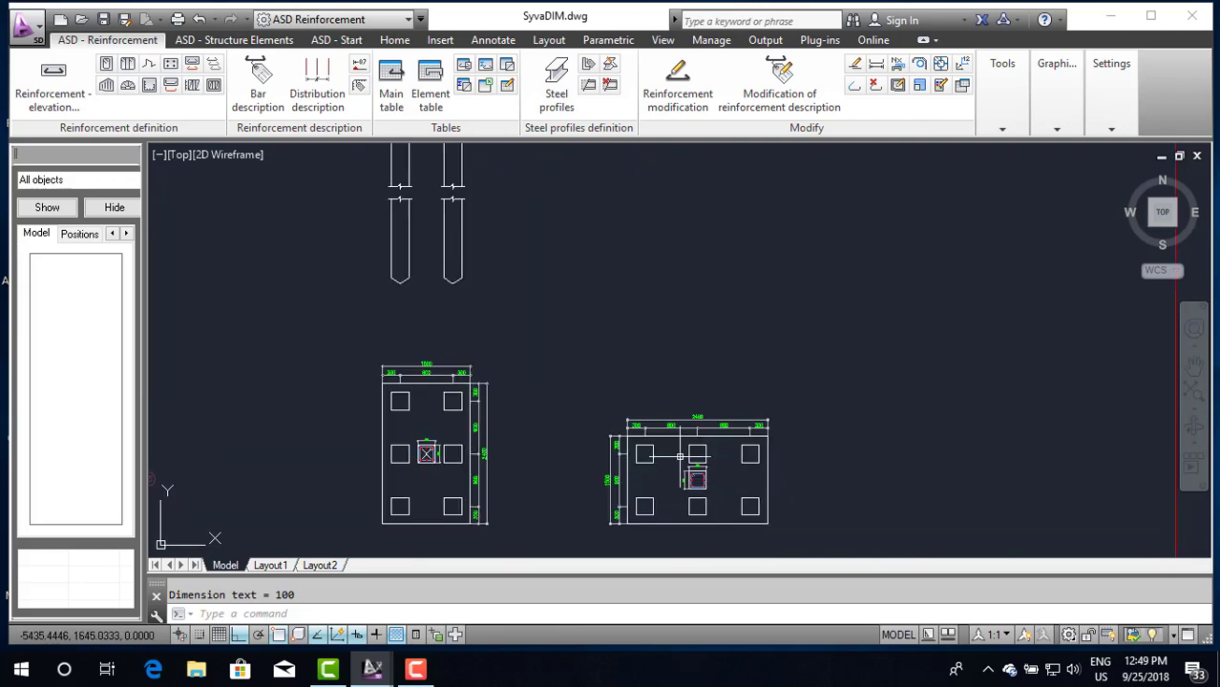
{"action": "scroll", "coordinate": [666, 448], "scroll_direction": "up", "scroll_amount": 1}
{"action": "scroll", "coordinate": [643, 408], "scroll_direction": "down", "scroll_amount": 1}
{"action": "scroll", "coordinate": [660, 449], "scroll_direction": "up", "scroll_amount": 3}
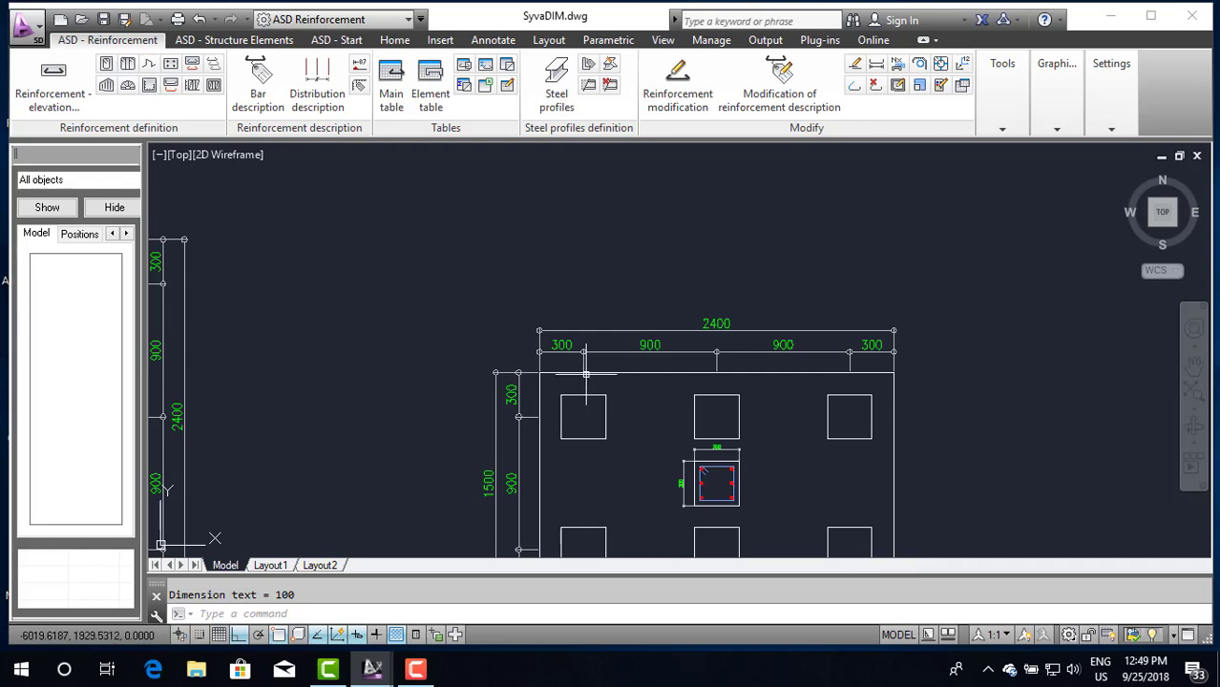
{"action": "scroll", "coordinate": [594, 373], "scroll_direction": "down", "scroll_amount": 5}
{"action": "scroll", "coordinate": [594, 374], "scroll_direction": "up", "scroll_amount": 5}
{"action": "scroll", "coordinate": [566, 374], "scroll_direction": "up", "scroll_amount": 2}
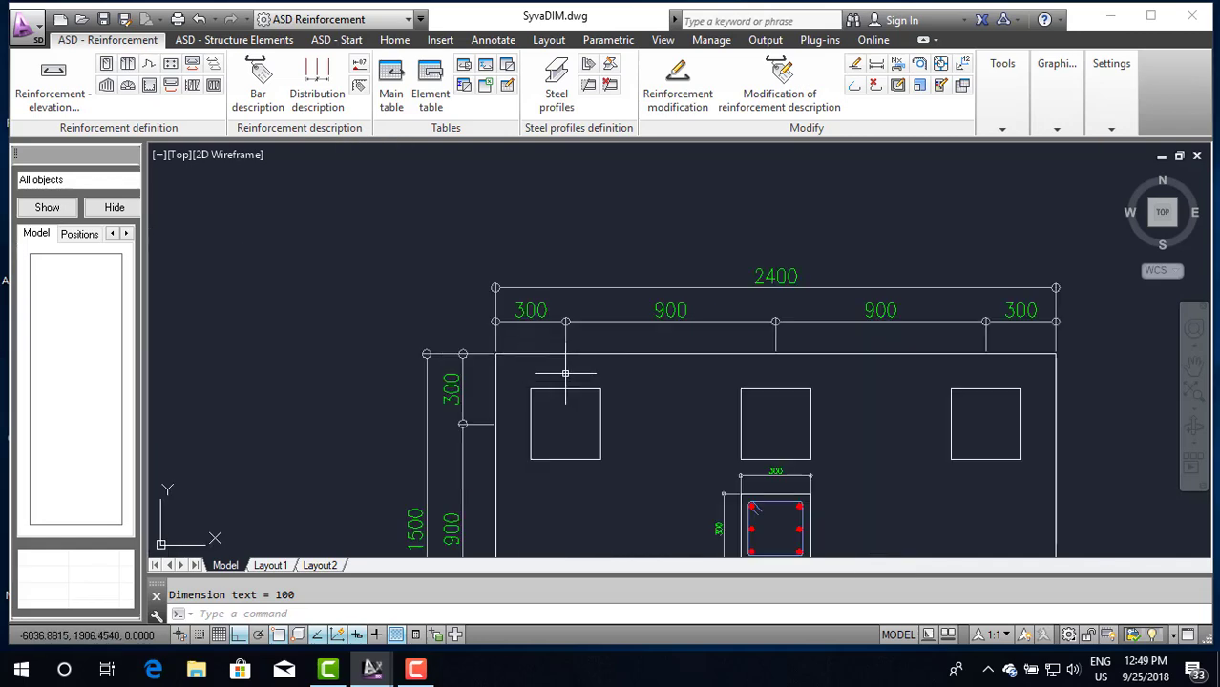
{"action": "scroll", "coordinate": [741, 423], "scroll_direction": "down", "scroll_amount": 3}
{"action": "scroll", "coordinate": [737, 430], "scroll_direction": "down", "scroll_amount": 2}
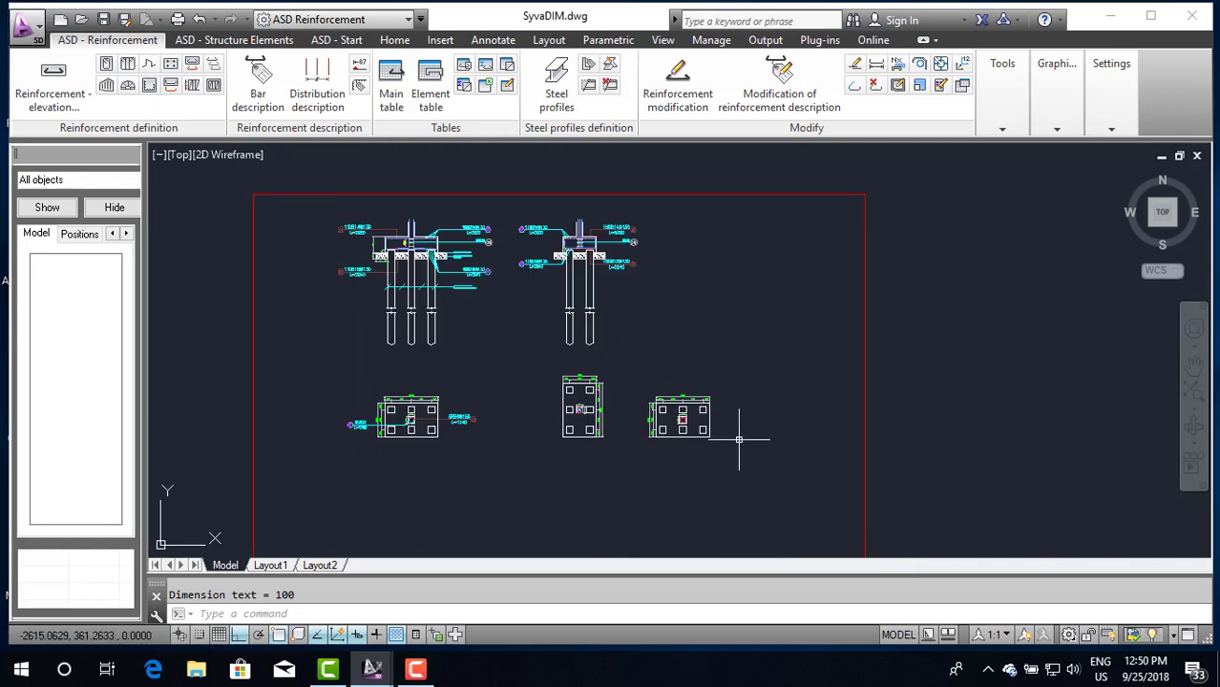
{"action": "scroll", "coordinate": [439, 258], "scroll_direction": "up", "scroll_amount": 4}
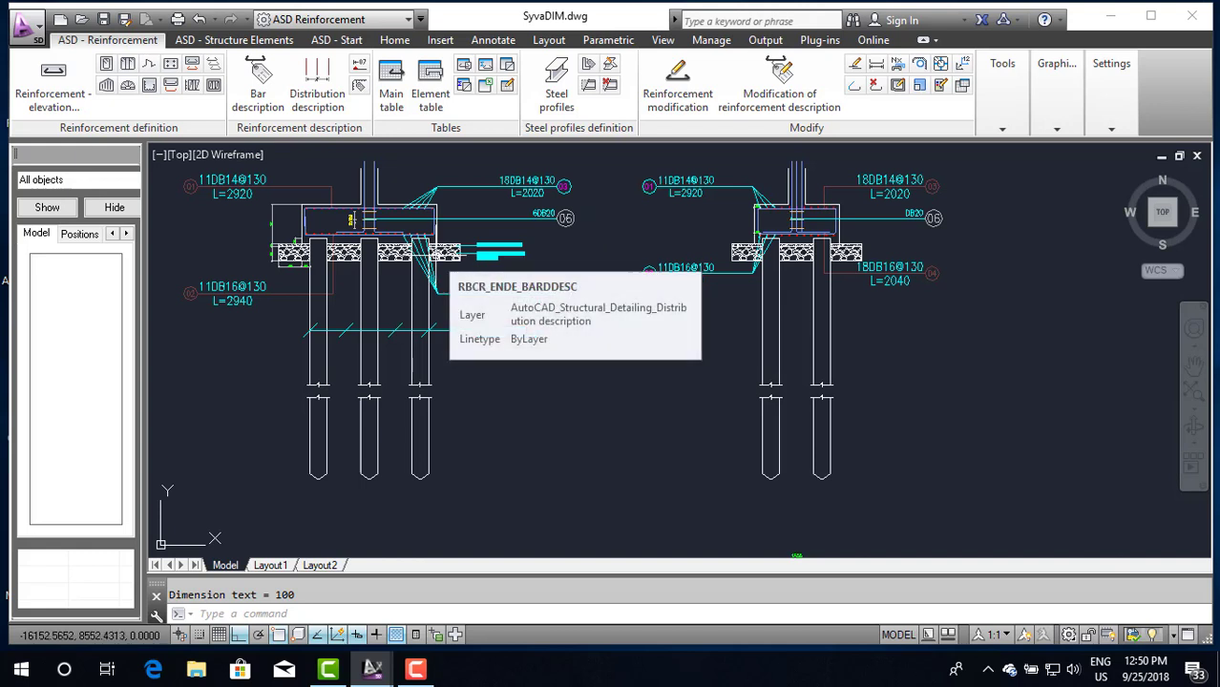
Step: Start a bar distribution and select the pile cap's rebar outline
{"action": "left_click", "coordinate": [216, 66]}
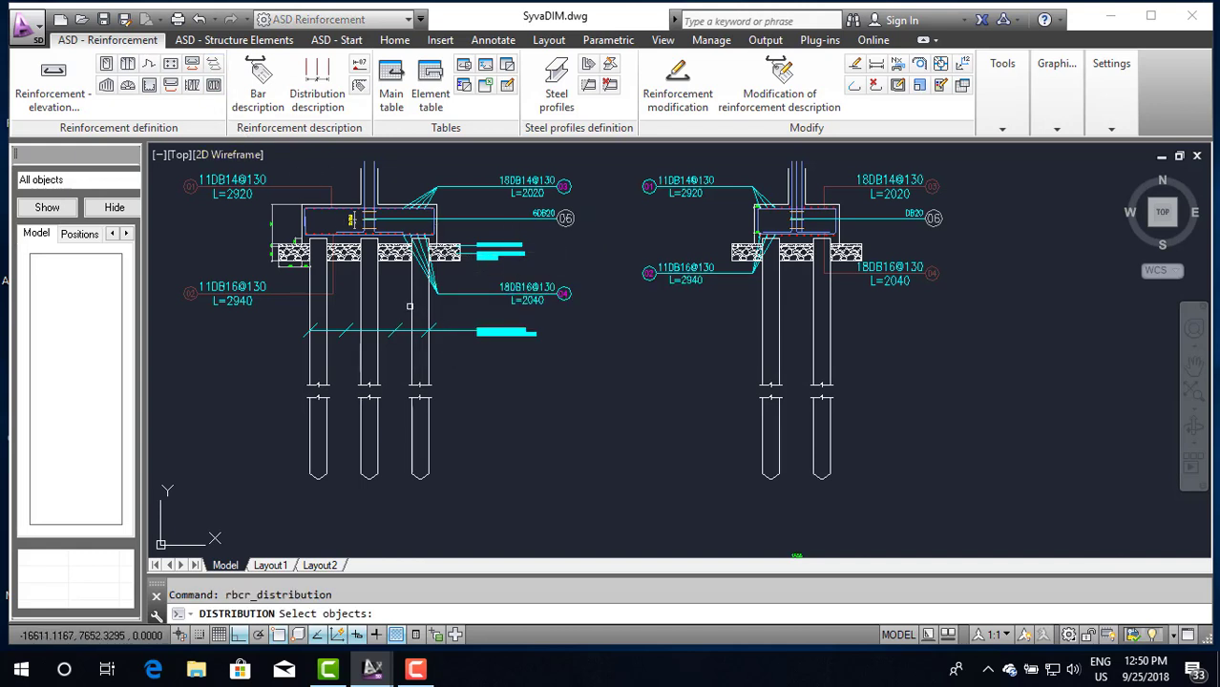
{"action": "scroll", "coordinate": [304, 207], "scroll_direction": "up", "scroll_amount": 4}
{"action": "scroll", "coordinate": [308, 203], "scroll_direction": "up", "scroll_amount": 2}
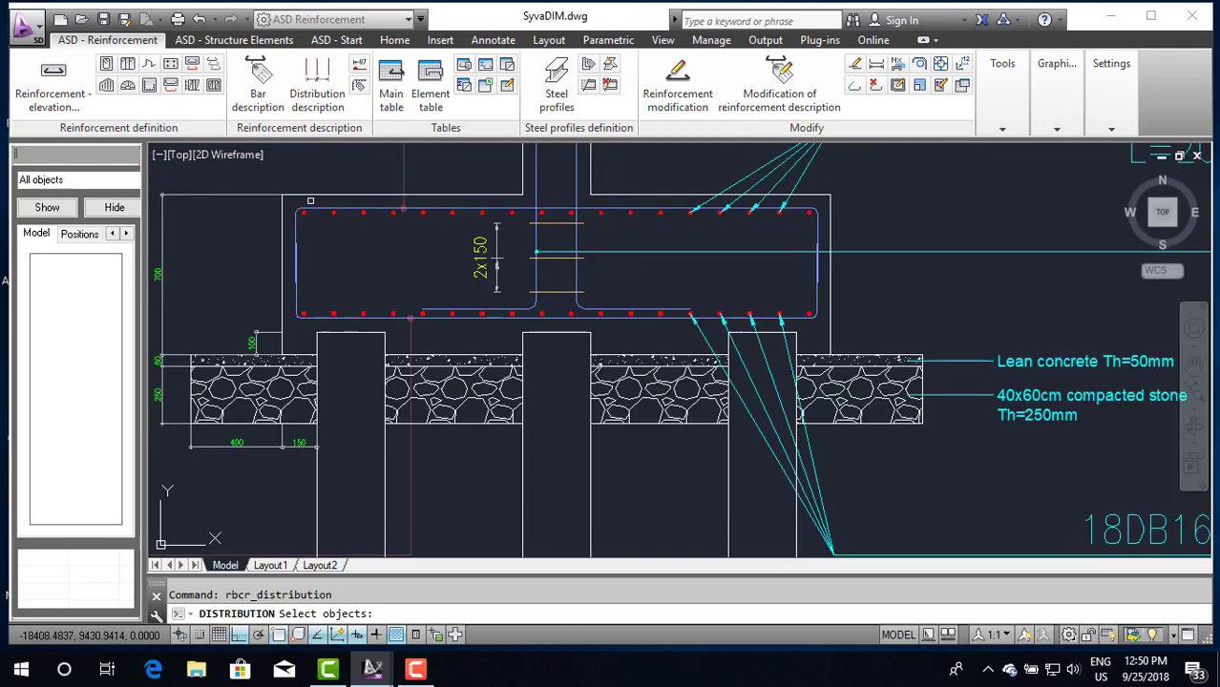
{"action": "scroll", "coordinate": [382, 288], "scroll_direction": "down", "scroll_amount": 2}
{"action": "scroll", "coordinate": [374, 310], "scroll_direction": "up", "scroll_amount": 3}
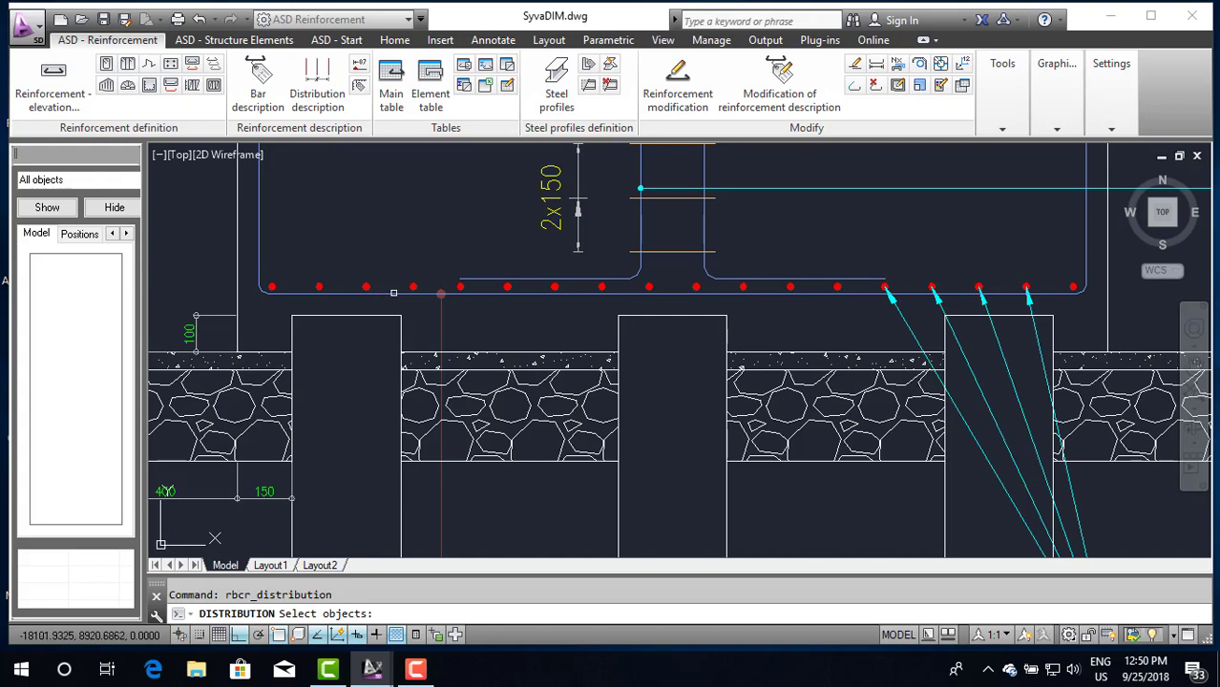
{"action": "scroll", "coordinate": [391, 293], "scroll_direction": "down", "scroll_amount": 3}
{"action": "scroll", "coordinate": [391, 293], "scroll_direction": "down", "scroll_amount": 1}
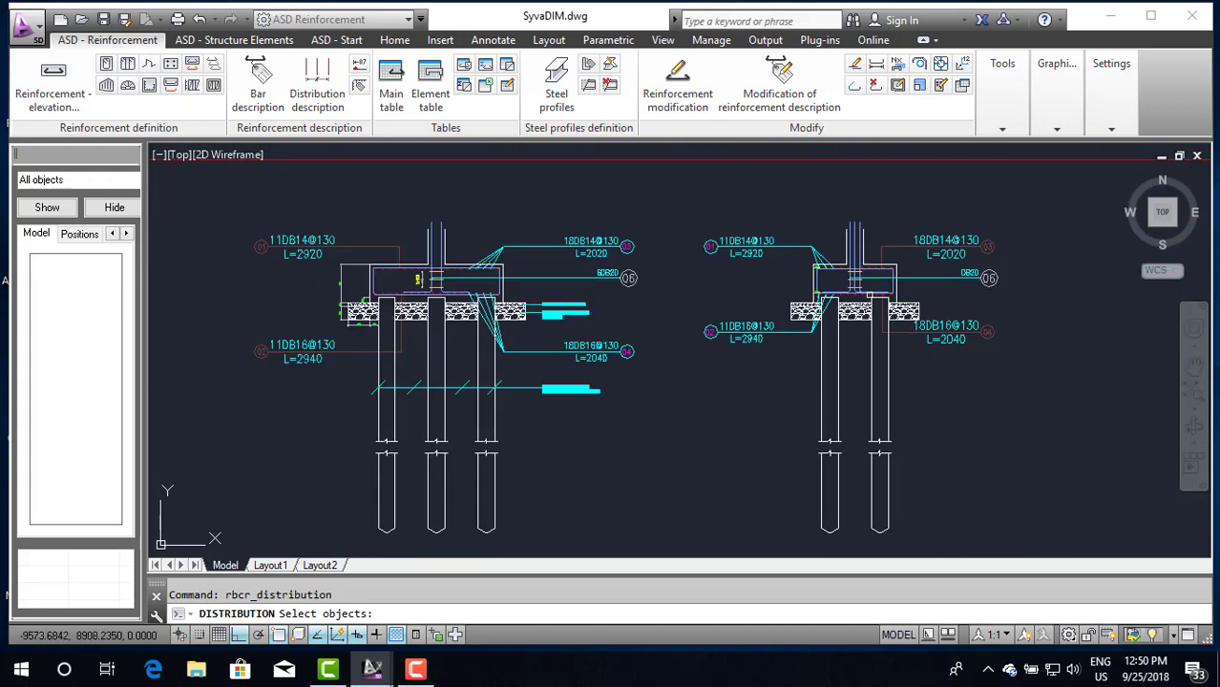
{"action": "scroll", "coordinate": [876, 293], "scroll_direction": "up", "scroll_amount": 3}
{"action": "scroll", "coordinate": [874, 294], "scroll_direction": "up", "scroll_amount": 2}
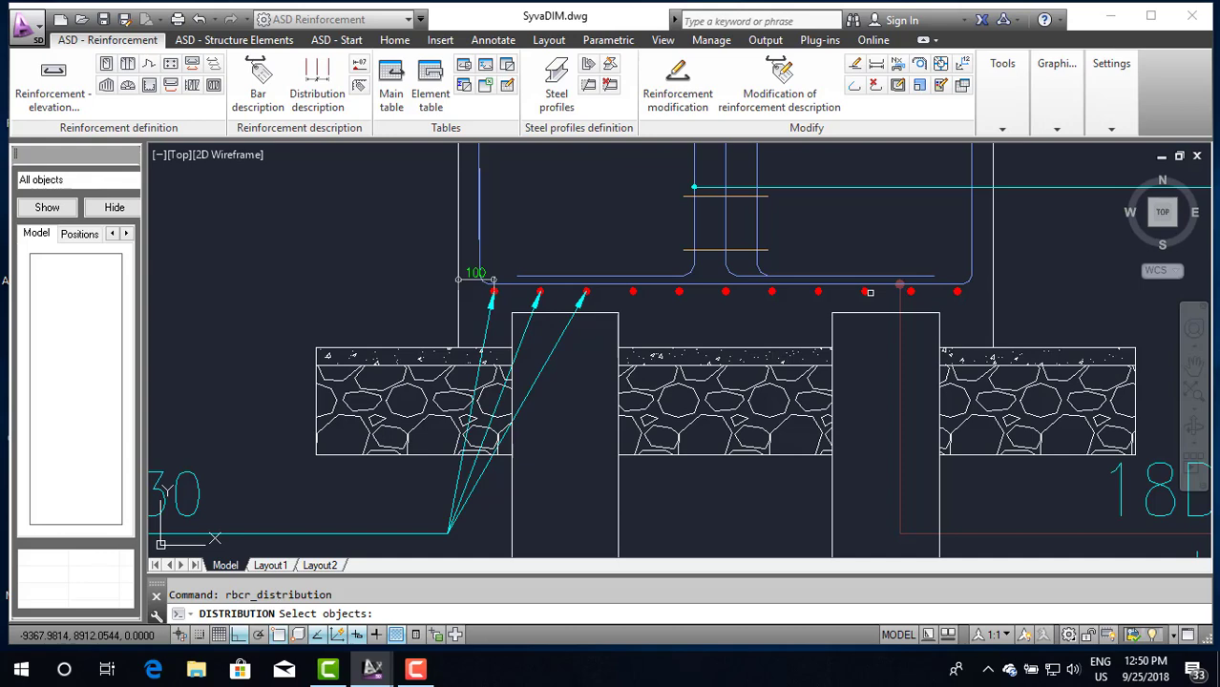
{"action": "scroll", "coordinate": [870, 292], "scroll_direction": "down", "scroll_amount": 3}
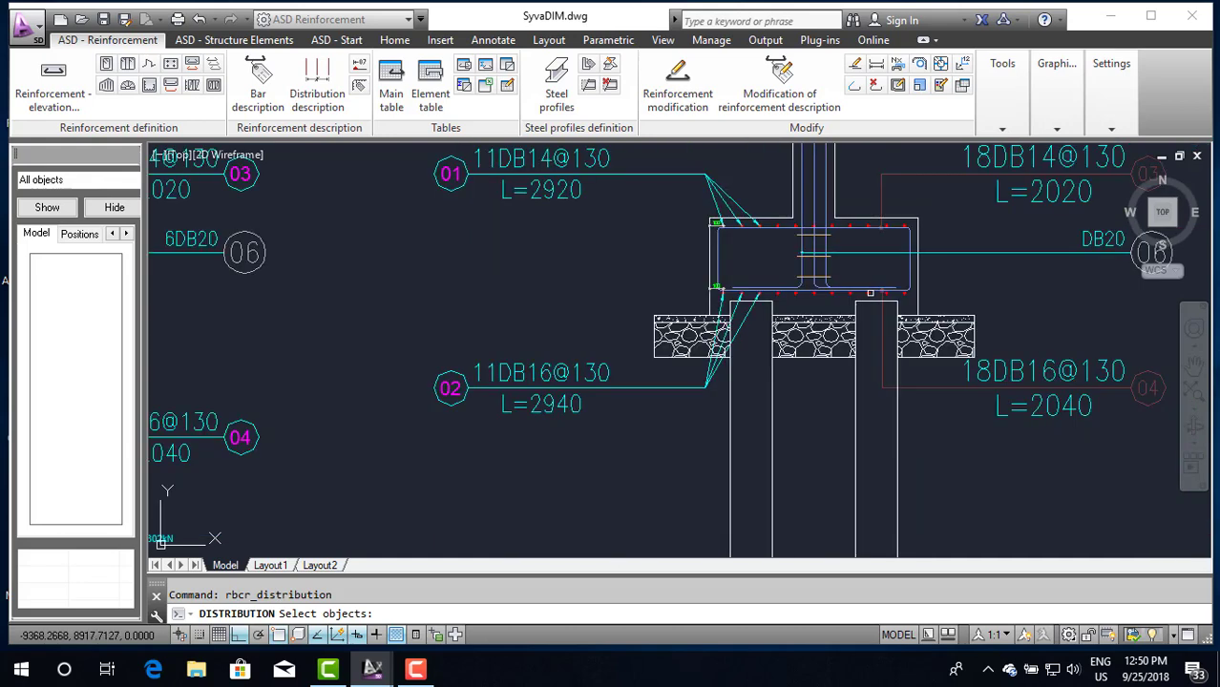
{"action": "scroll", "coordinate": [870, 292], "scroll_direction": "down", "scroll_amount": 2}
{"action": "scroll", "coordinate": [446, 289], "scroll_direction": "up", "scroll_amount": 4}
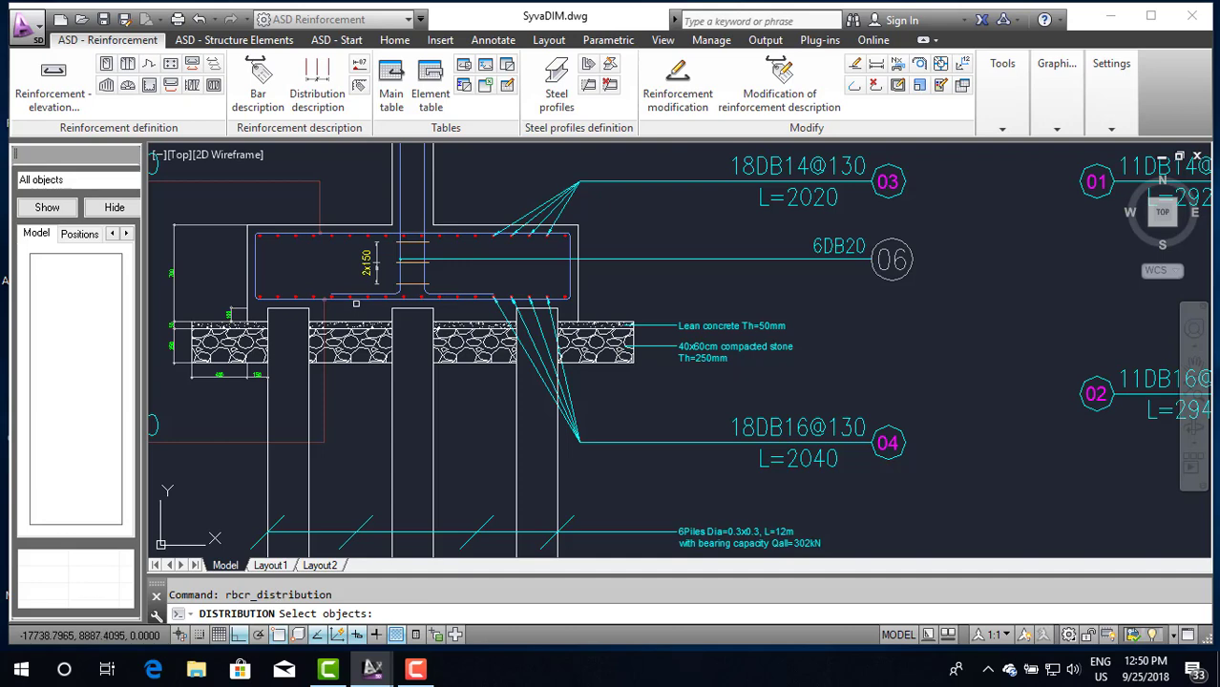
{"action": "scroll", "coordinate": [356, 304], "scroll_direction": "up", "scroll_amount": 2}
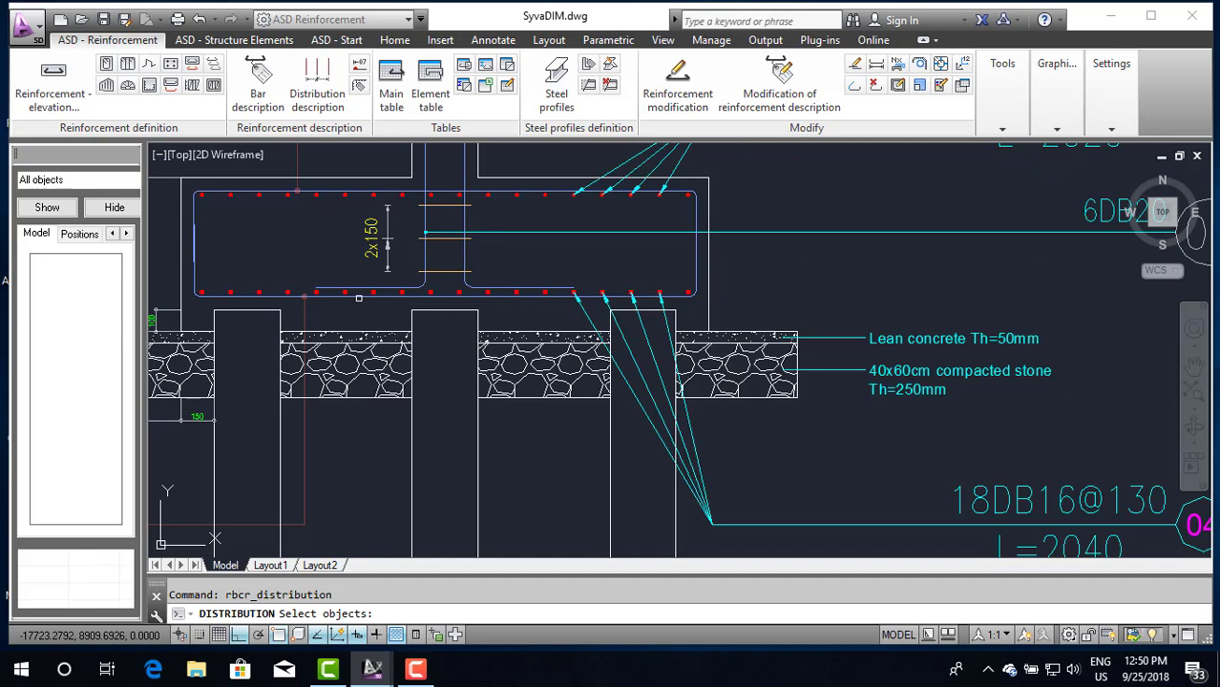
{"action": "left_click", "coordinate": [359, 298]}
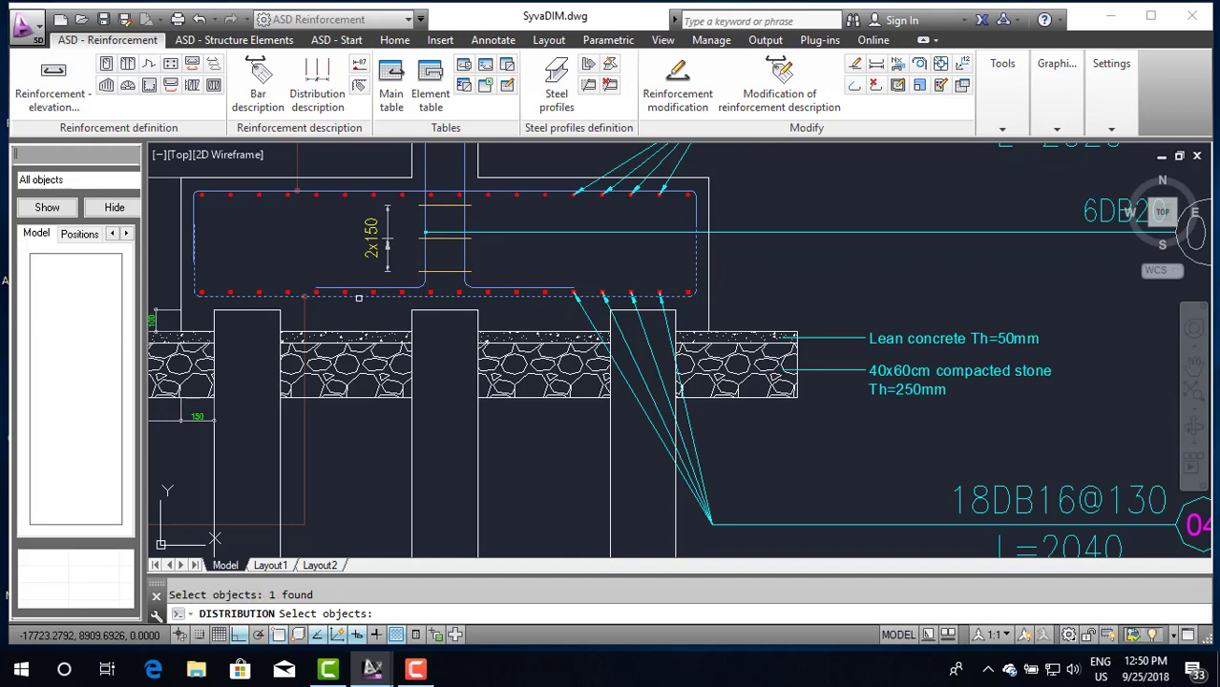
{"action": "key", "text": "Return"}
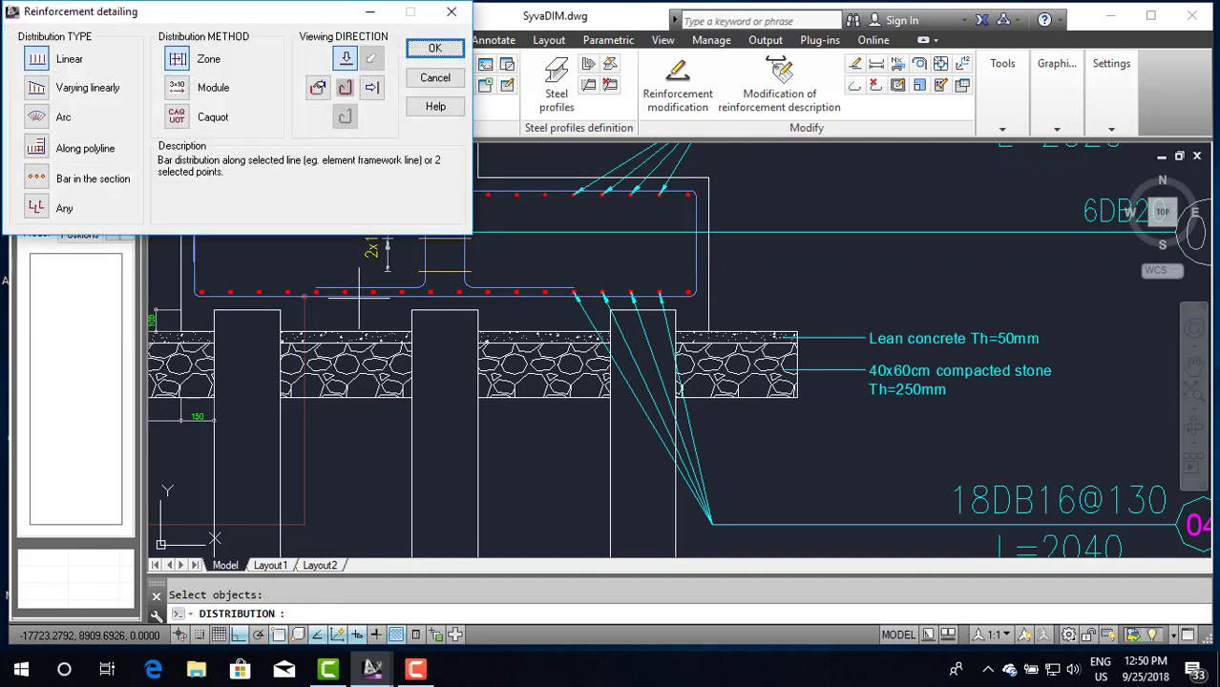
Step: Accept the linear zone settings, start at the footing corner with Ortho on, then cancel
{"action": "left_click", "coordinate": [435, 48]}
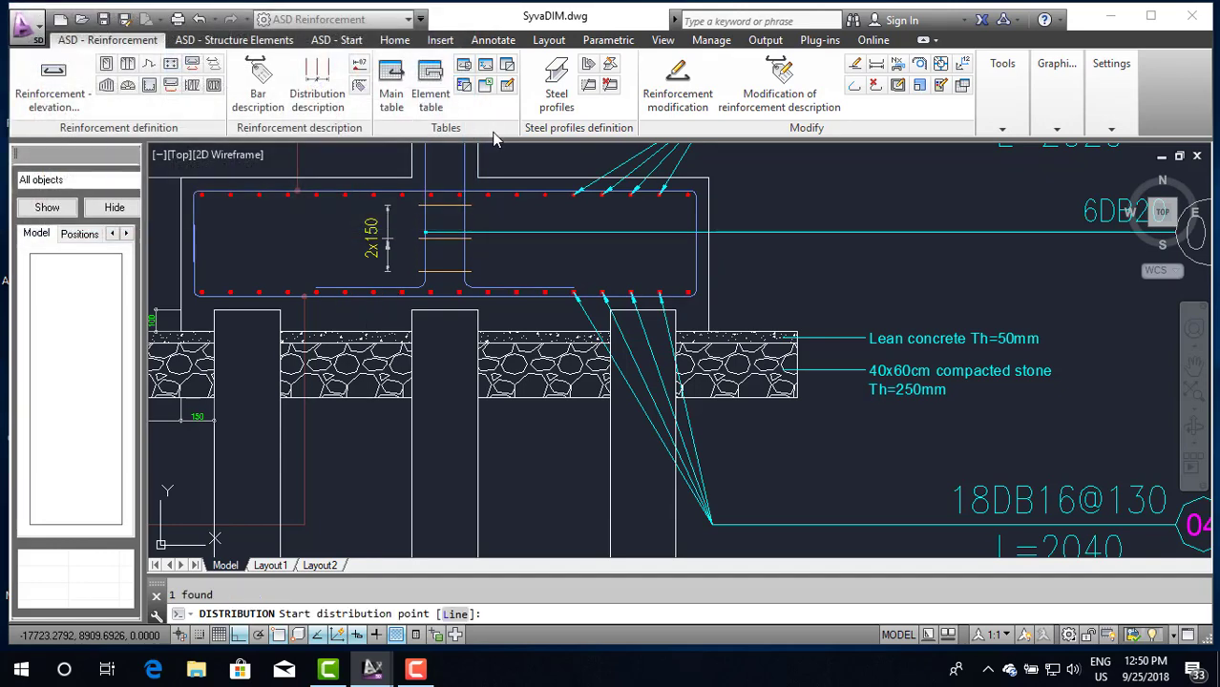
{"action": "scroll", "coordinate": [815, 437], "scroll_direction": "down", "scroll_amount": 5}
{"action": "scroll", "coordinate": [815, 437], "scroll_direction": "down", "scroll_amount": 3}
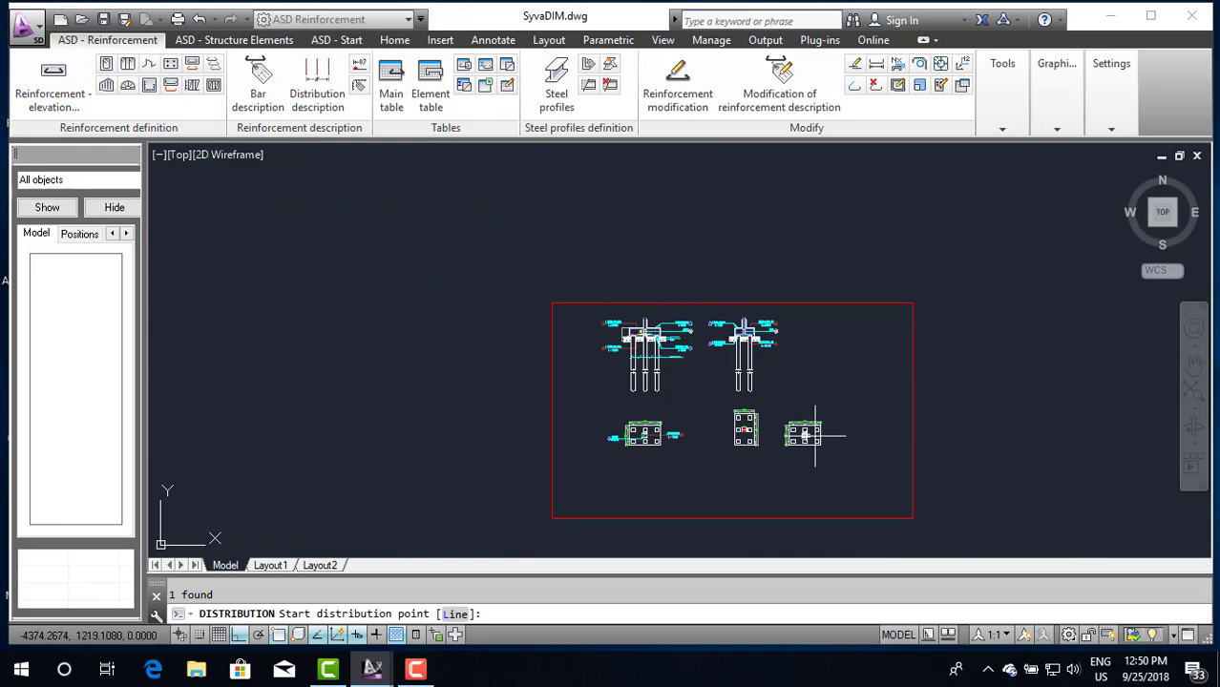
{"action": "scroll", "coordinate": [815, 437], "scroll_direction": "up", "scroll_amount": 2}
{"action": "scroll", "coordinate": [816, 437], "scroll_direction": "up", "scroll_amount": 4}
{"action": "scroll", "coordinate": [815, 436], "scroll_direction": "up", "scroll_amount": 2}
{"action": "scroll", "coordinate": [815, 436], "scroll_direction": "down", "scroll_amount": 3}
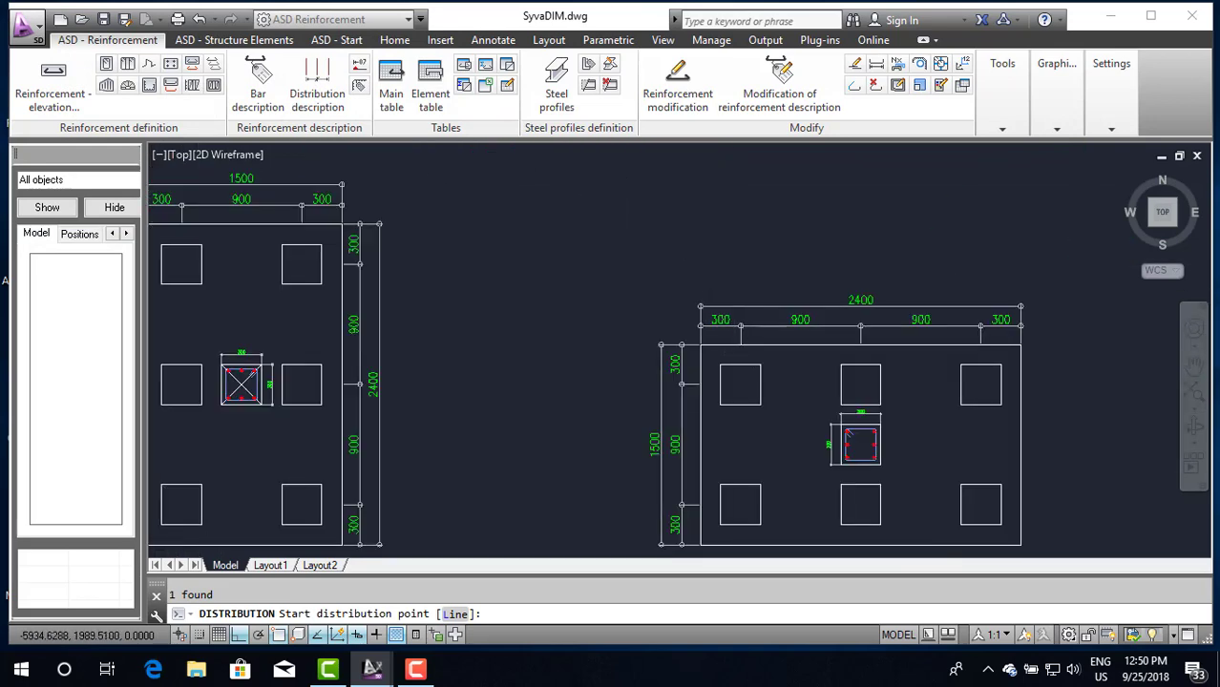
{"action": "scroll", "coordinate": [755, 350], "scroll_direction": "up", "scroll_amount": 3}
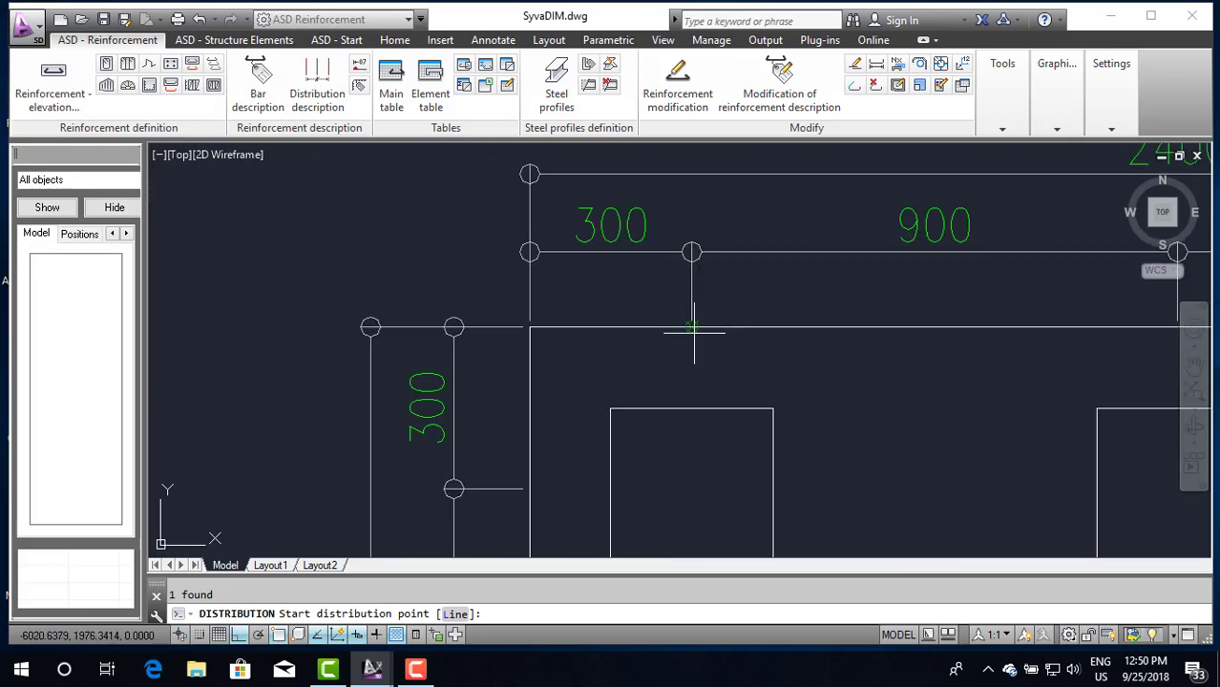
{"action": "left_click", "coordinate": [530, 328]}
{"action": "scroll", "coordinate": [530, 328], "scroll_direction": "down", "scroll_amount": 3}
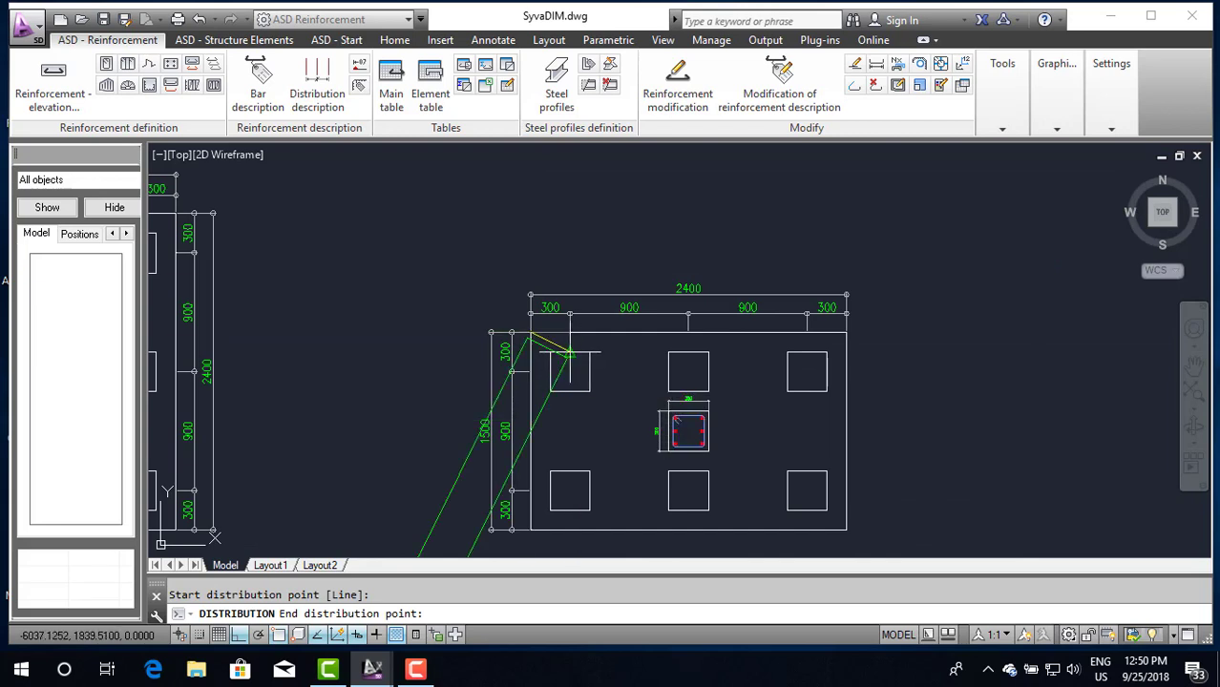
{"action": "key", "text": "F8"}
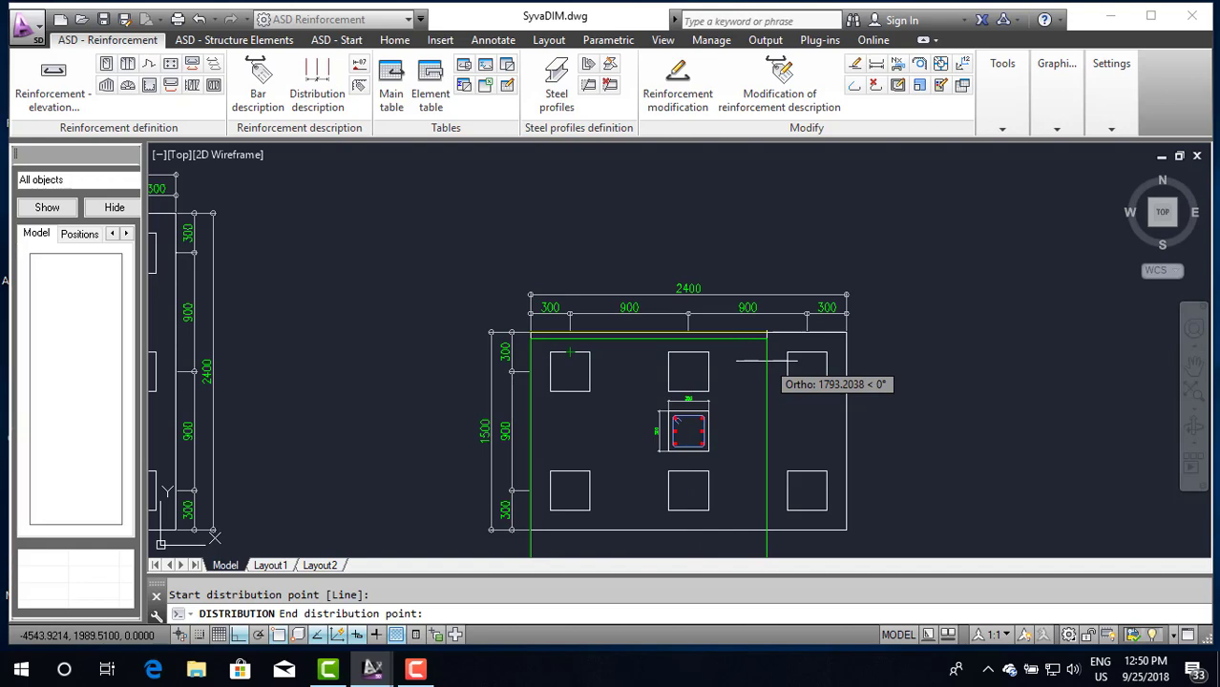
{"action": "key", "text": "Escape"}
Step: Begin a distribution description for the elevation's bottom bar and confirm its viewing direction
{"action": "scroll", "coordinate": [797, 361], "scroll_direction": "down", "scroll_amount": 8}
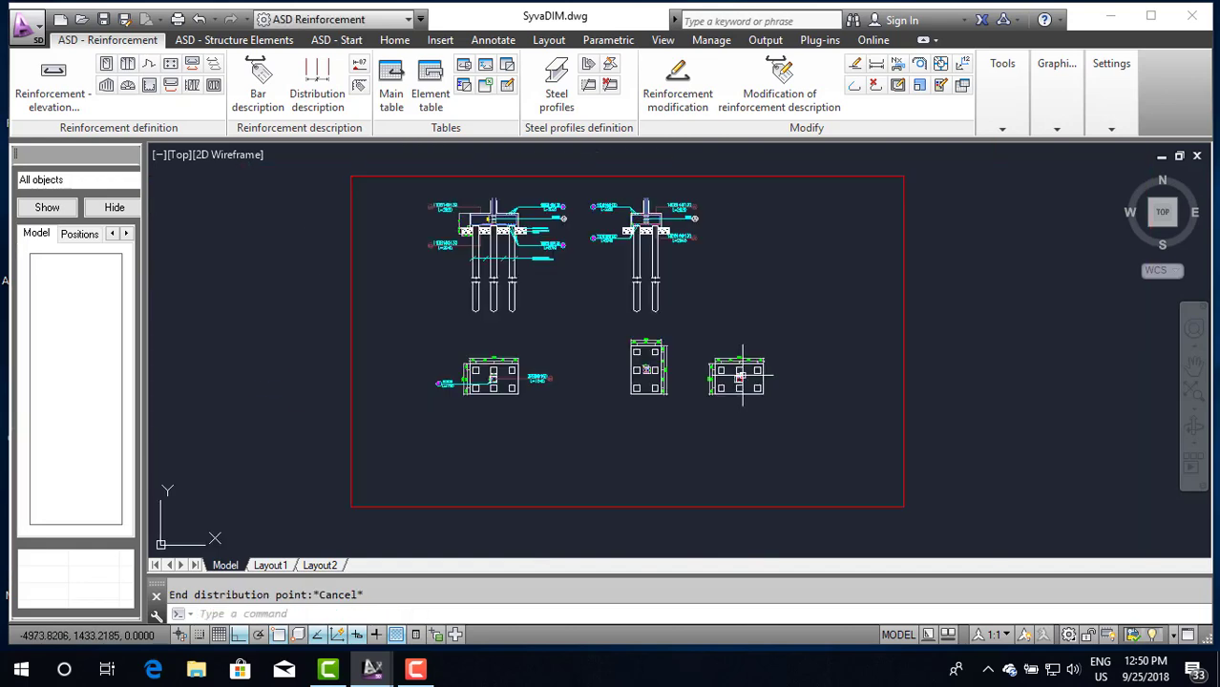
{"action": "scroll", "coordinate": [675, 205], "scroll_direction": "up", "scroll_amount": 3}
{"action": "scroll", "coordinate": [573, 229], "scroll_direction": "up", "scroll_amount": 3}
{"action": "scroll", "coordinate": [477, 248], "scroll_direction": "down", "scroll_amount": 5}
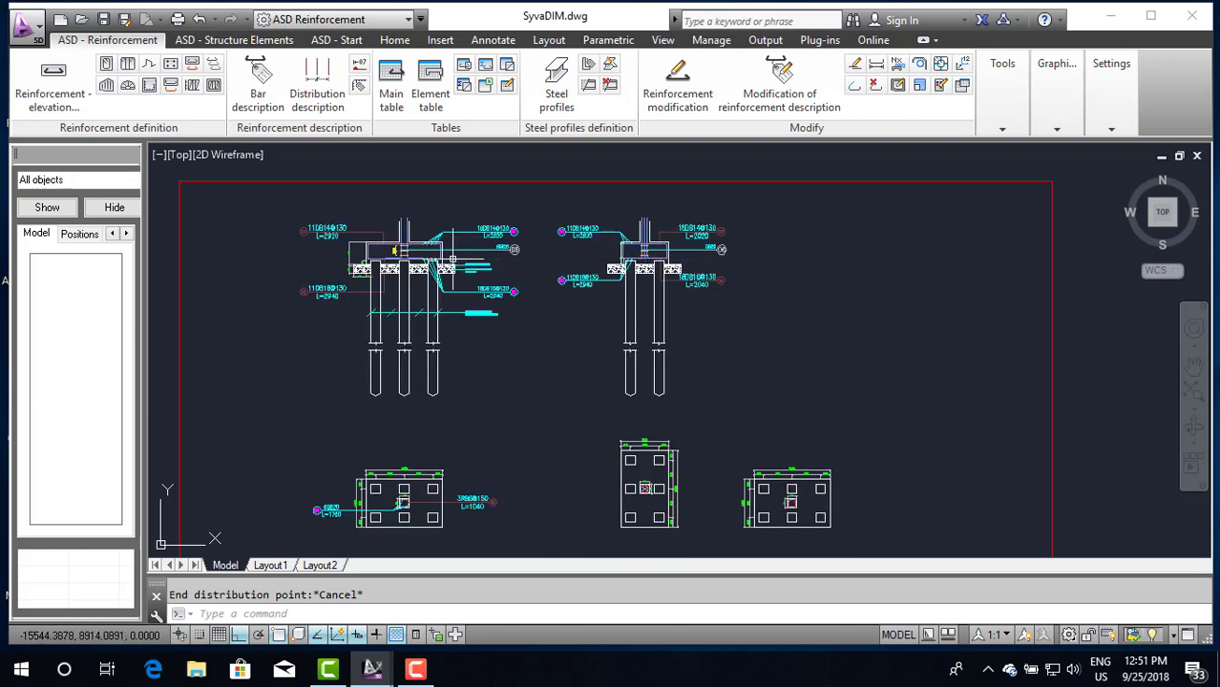
{"action": "scroll", "coordinate": [435, 252], "scroll_direction": "up", "scroll_amount": 6}
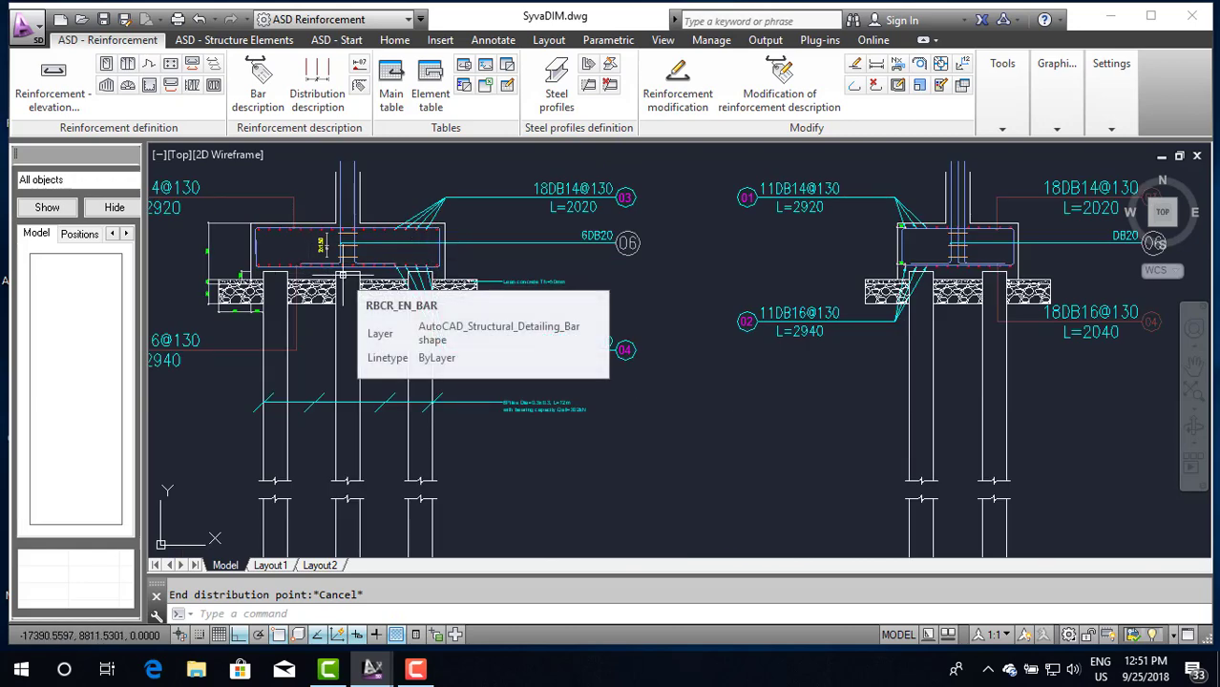
{"action": "left_click", "coordinate": [216, 63]}
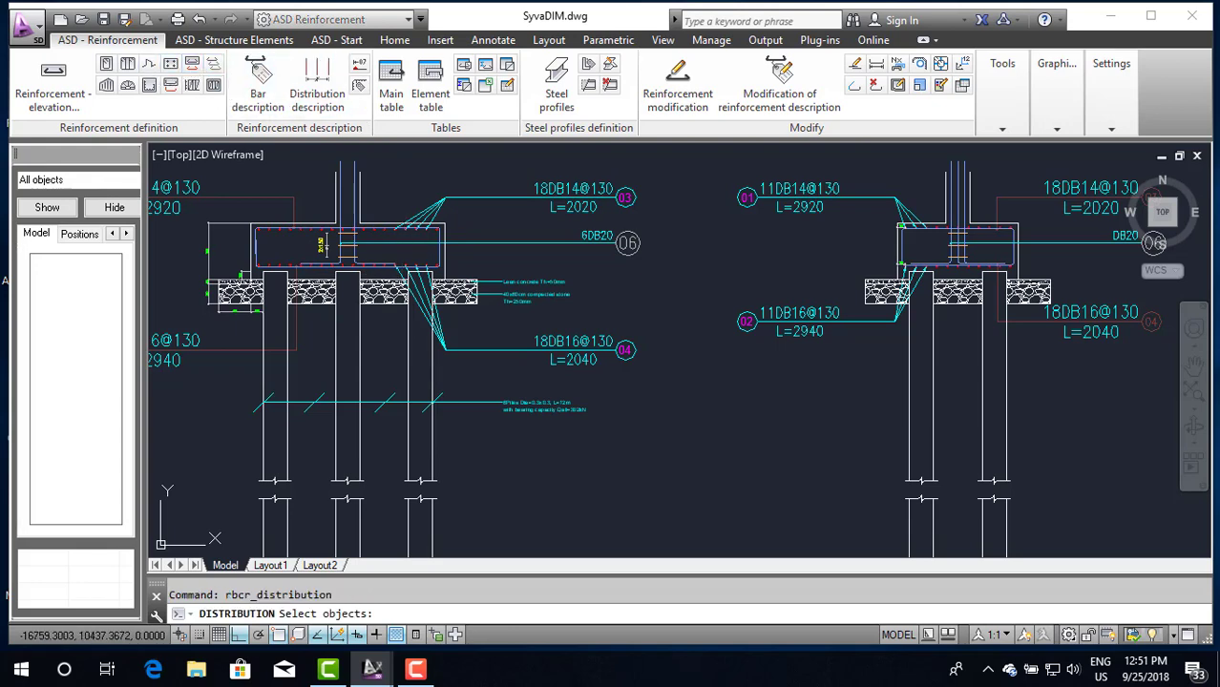
{"action": "scroll", "coordinate": [344, 270], "scroll_direction": "up", "scroll_amount": 4}
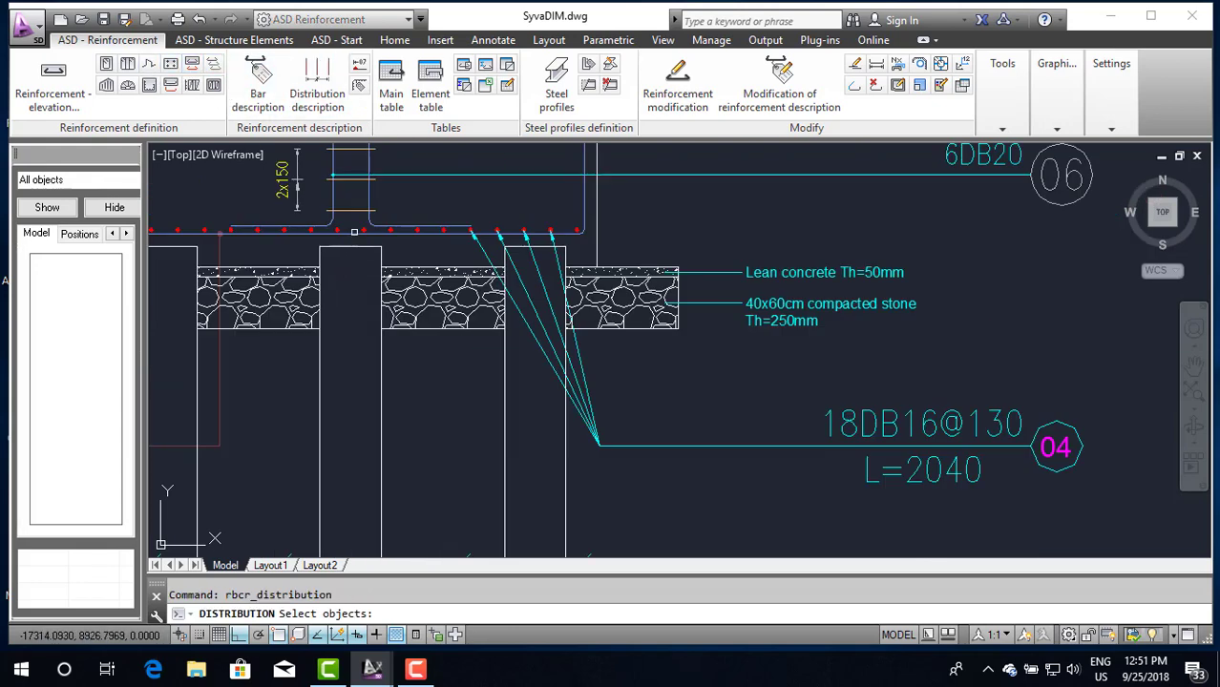
{"action": "left_click", "coordinate": [377, 232]}
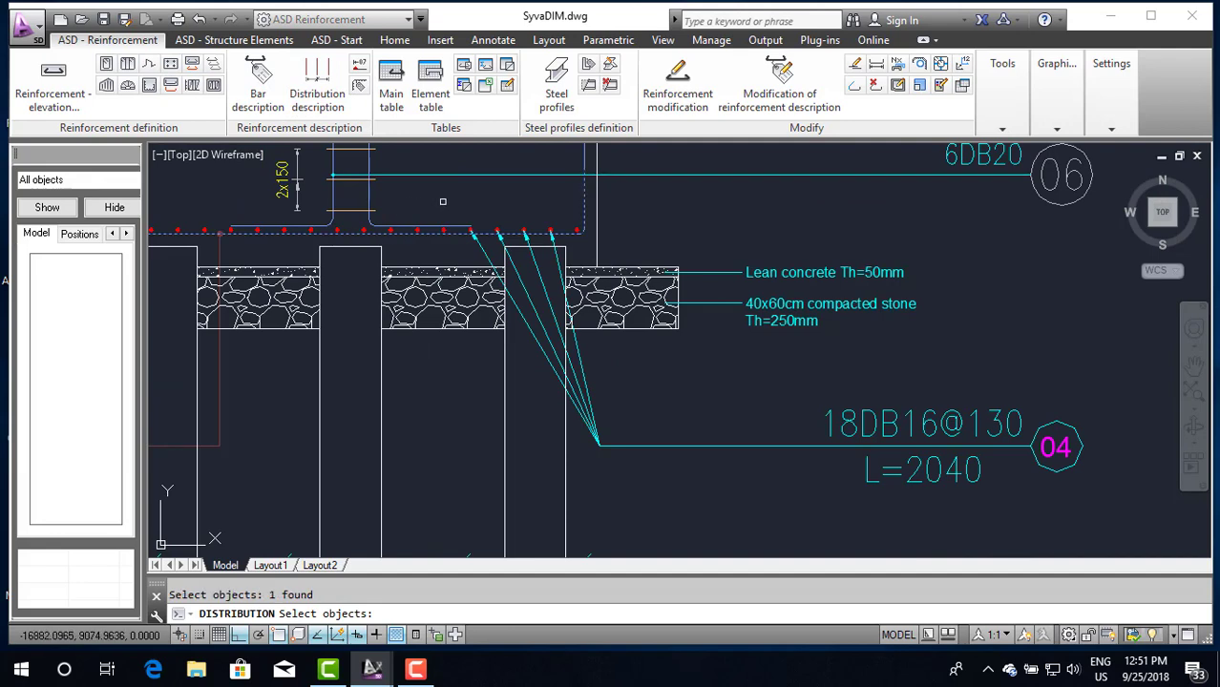
{"action": "key", "text": "Return"}
{"action": "left_click", "coordinate": [346, 59]}
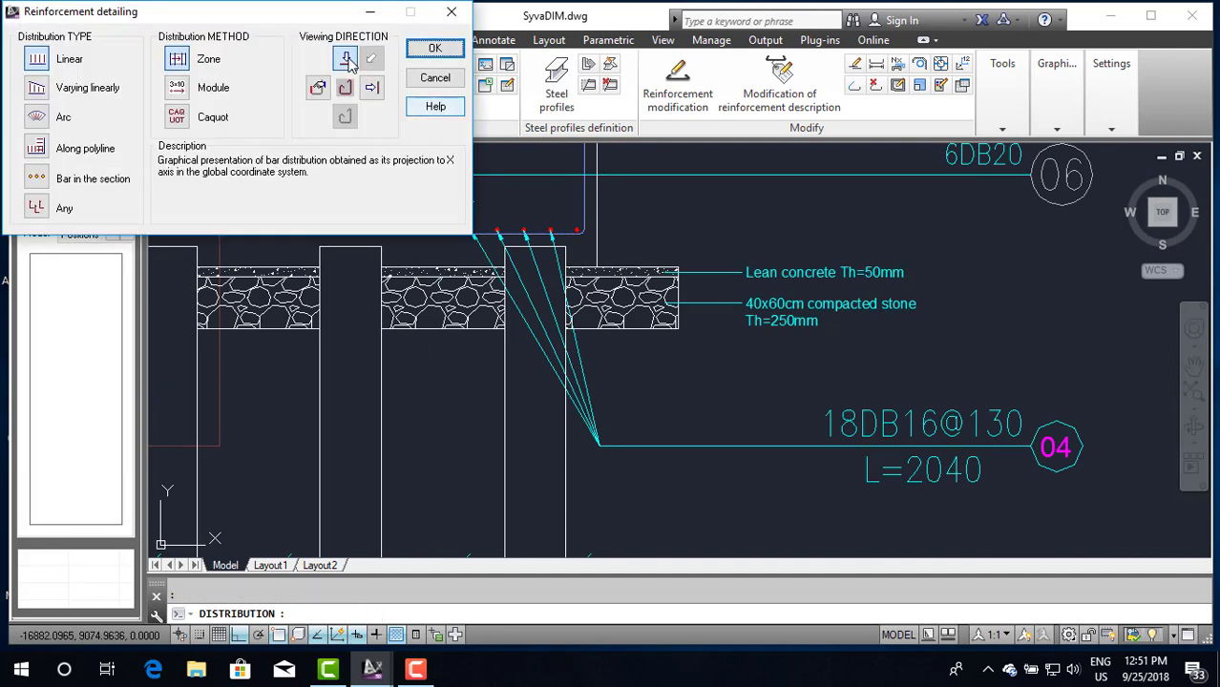
{"action": "left_click", "coordinate": [433, 51]}
Step: Span the distribution from the plan's top-right to bottom-right corner as a single zone
{"action": "scroll", "coordinate": [665, 423], "scroll_direction": "down", "scroll_amount": 5}
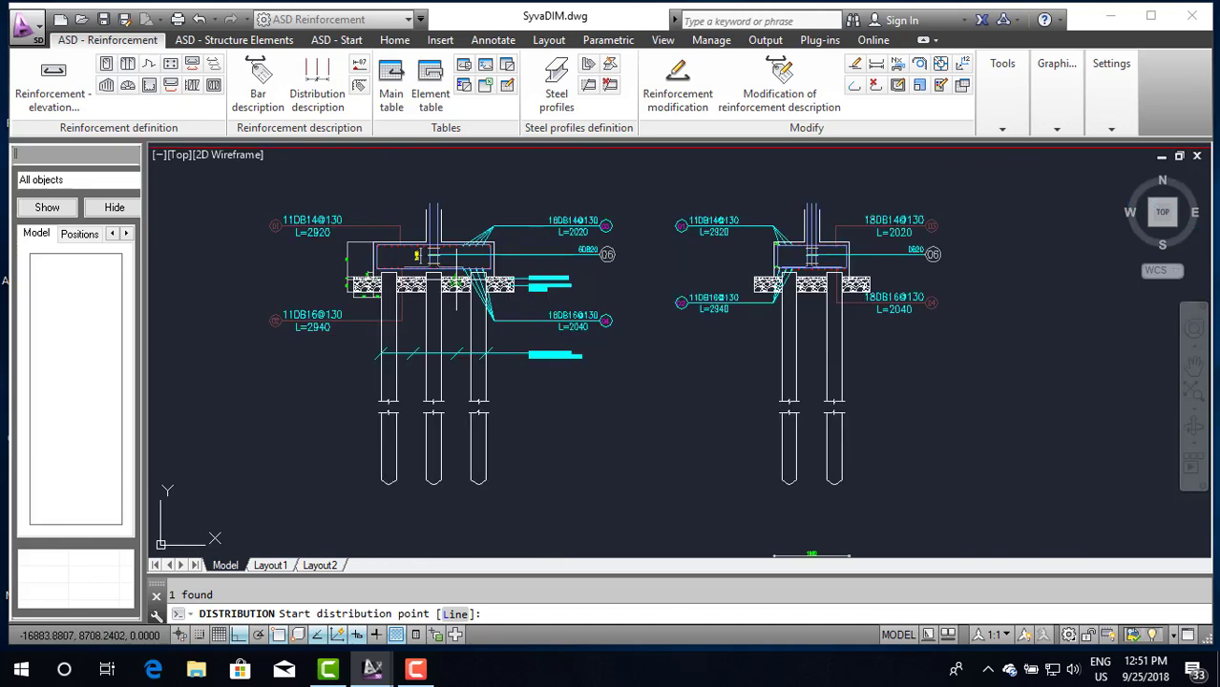
{"action": "scroll", "coordinate": [665, 423], "scroll_direction": "down", "scroll_amount": 5}
{"action": "scroll", "coordinate": [666, 423], "scroll_direction": "up", "scroll_amount": 5}
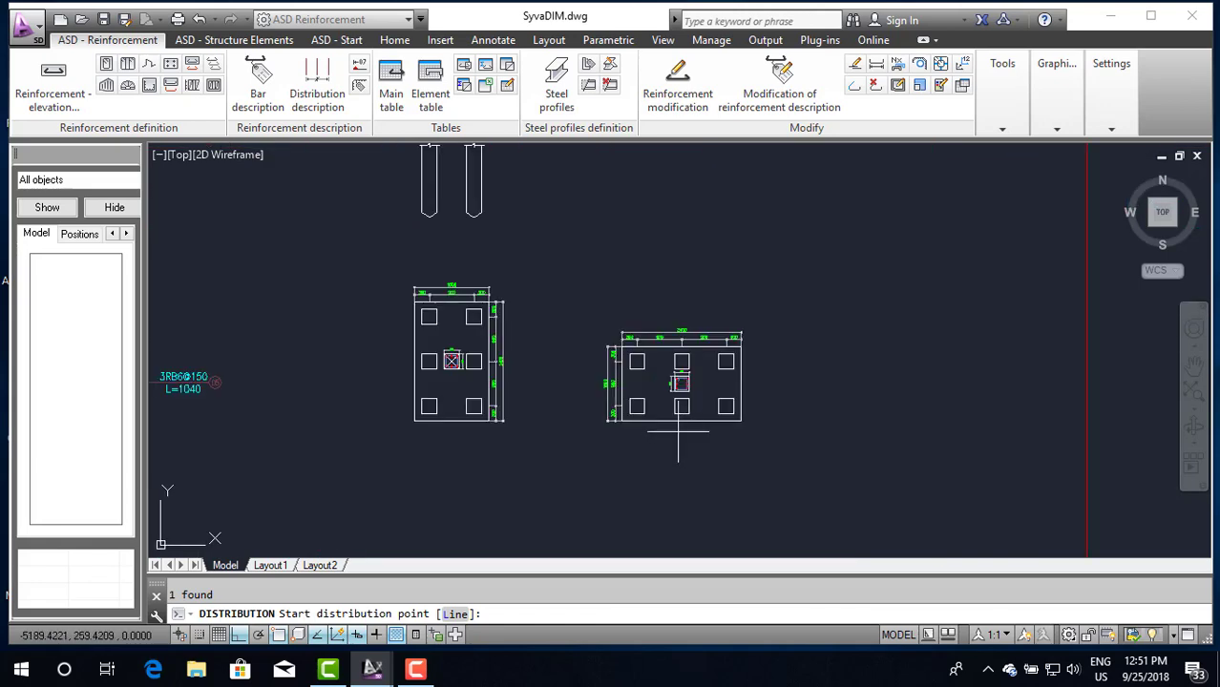
{"action": "scroll", "coordinate": [681, 411], "scroll_direction": "up", "scroll_amount": 3}
{"action": "scroll", "coordinate": [673, 425], "scroll_direction": "up", "scroll_amount": 3}
{"action": "scroll", "coordinate": [720, 416], "scroll_direction": "up", "scroll_amount": 3}
{"action": "scroll", "coordinate": [799, 405], "scroll_direction": "down", "scroll_amount": 5}
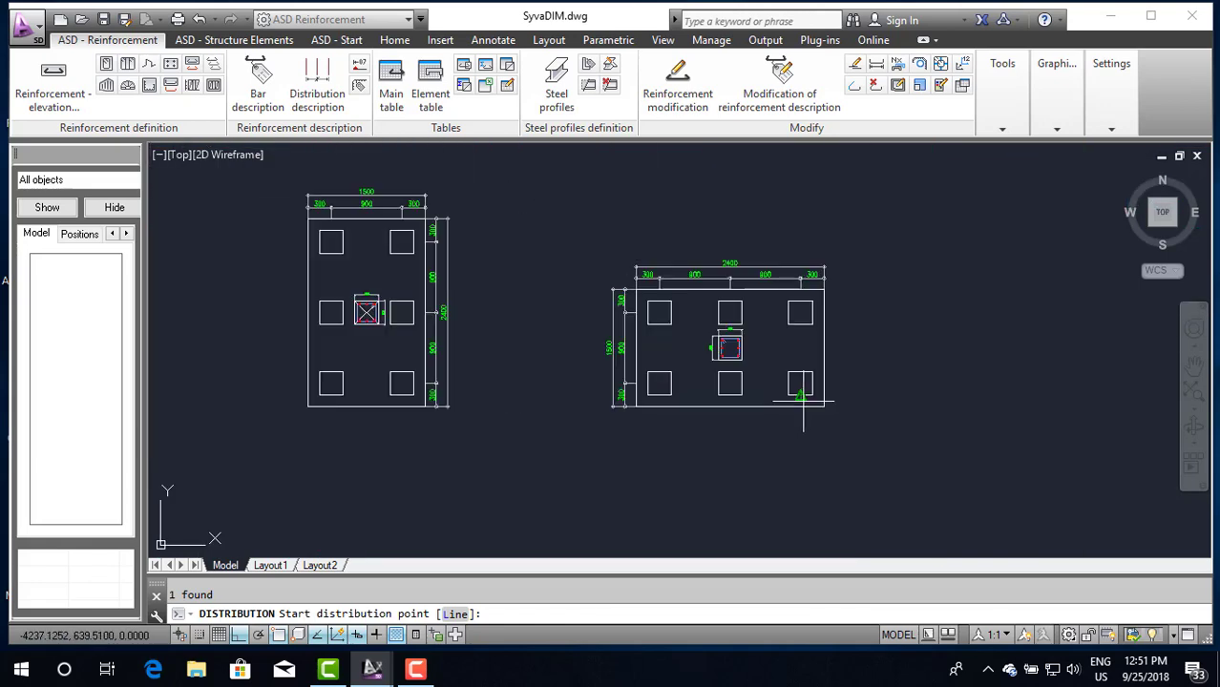
{"action": "scroll", "coordinate": [828, 291], "scroll_direction": "up", "scroll_amount": 3}
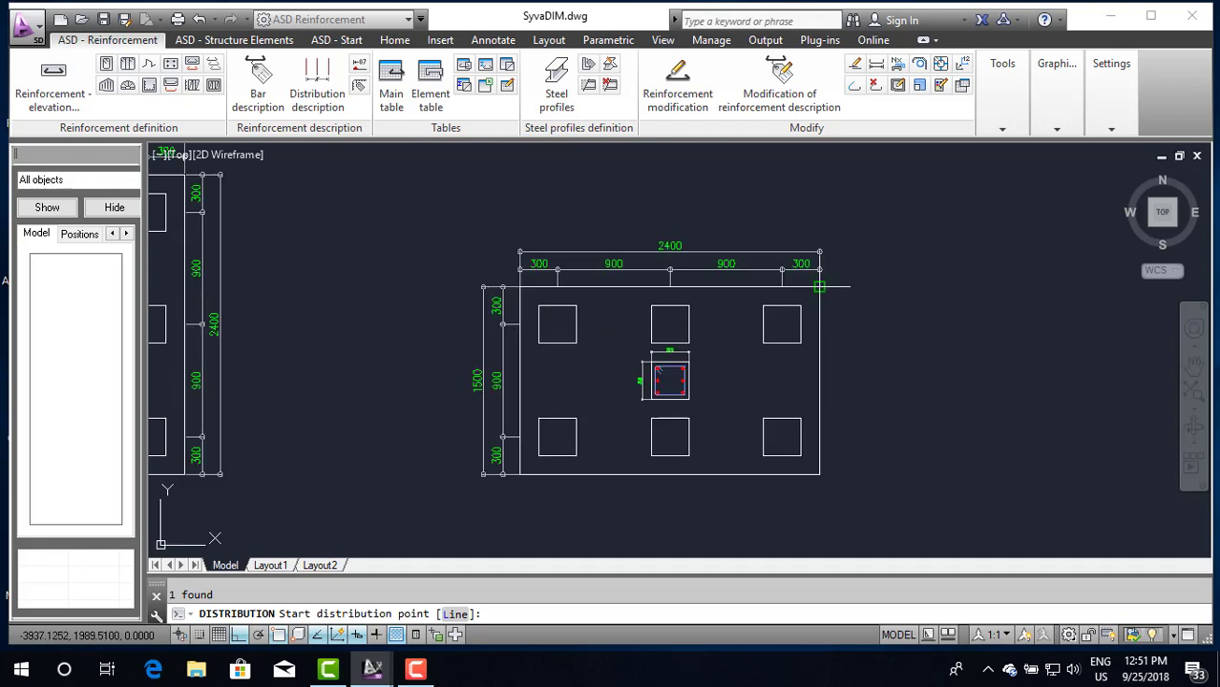
{"action": "left_click", "coordinate": [819, 287]}
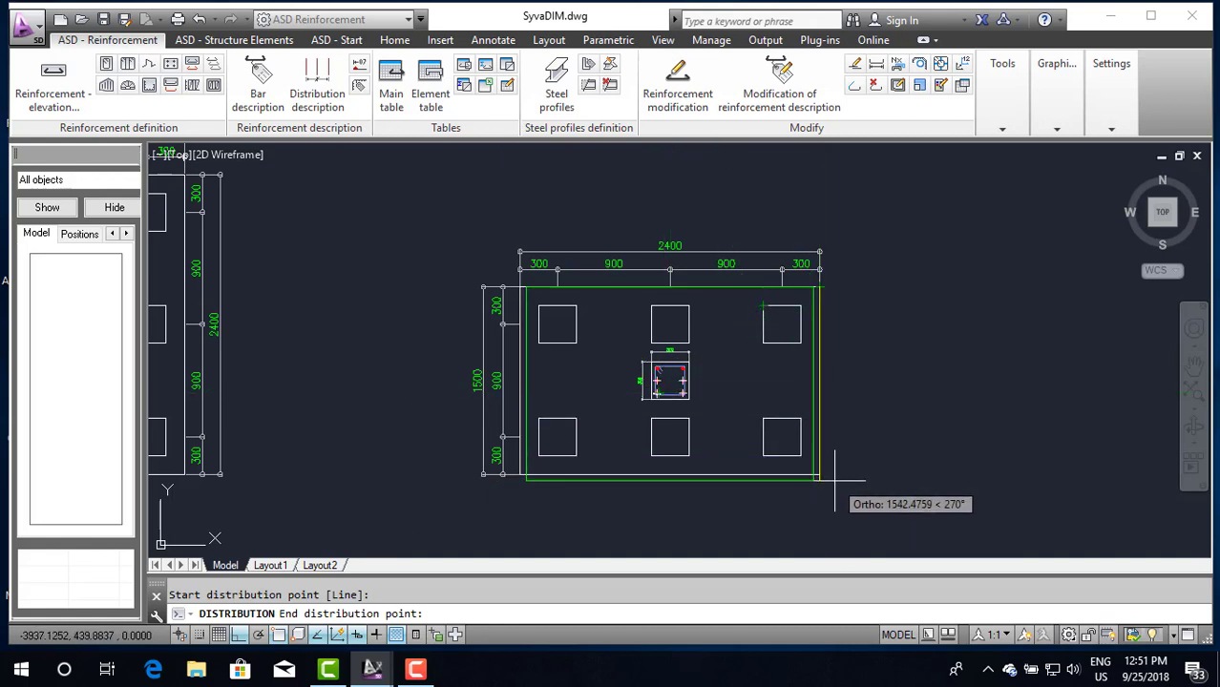
{"action": "scroll", "coordinate": [836, 482], "scroll_direction": "up", "scroll_amount": 2}
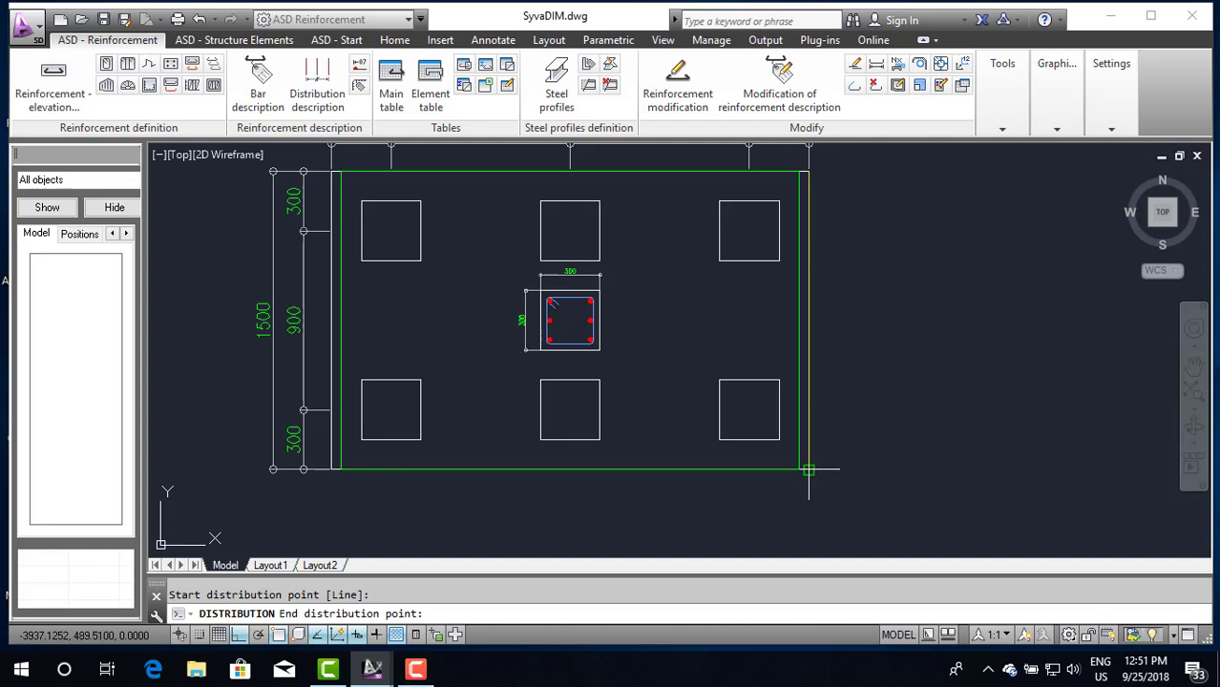
{"action": "left_click", "coordinate": [808, 470]}
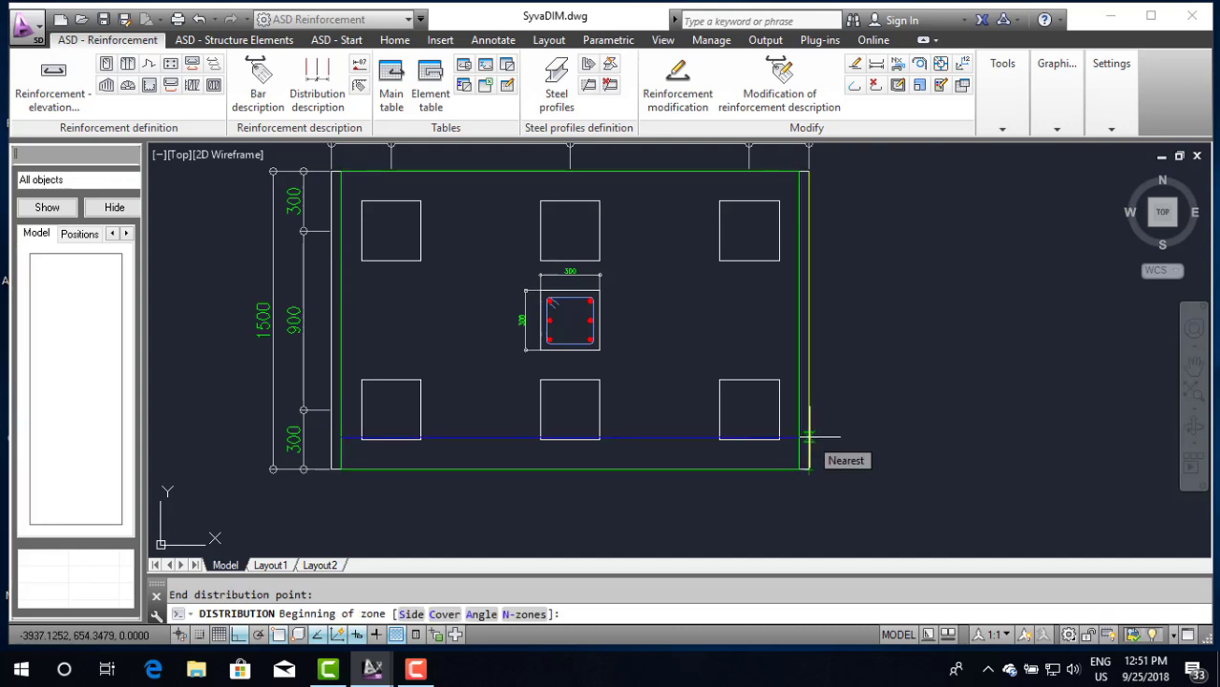
{"action": "type", "text": "n"}
{"action": "key", "text": "Return"}
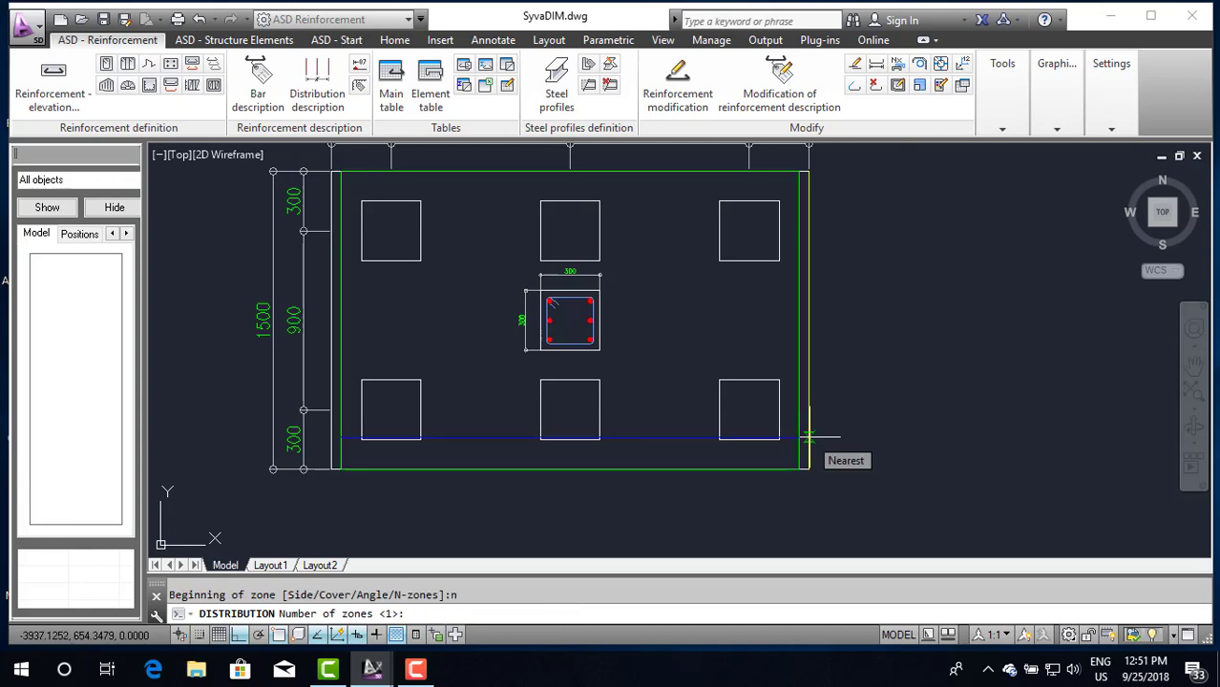
{"action": "type", "text": "1"}
{"action": "key", "text": "Return"}
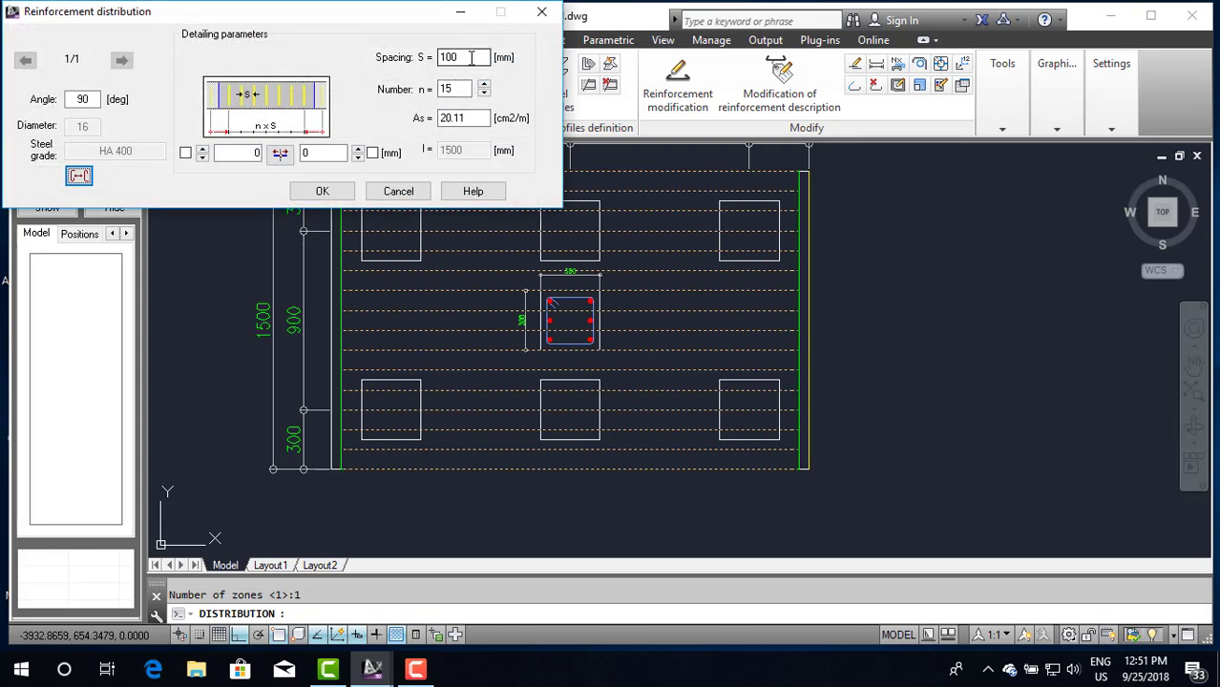
Step: Set spacing 130 and both end offsets 100, accepting the 11DB16@130, L=2940 description
{"action": "left_click_drag", "start_coordinate": [471, 59], "coordinate": [439, 59]}
{"action": "type", "text": "130"}
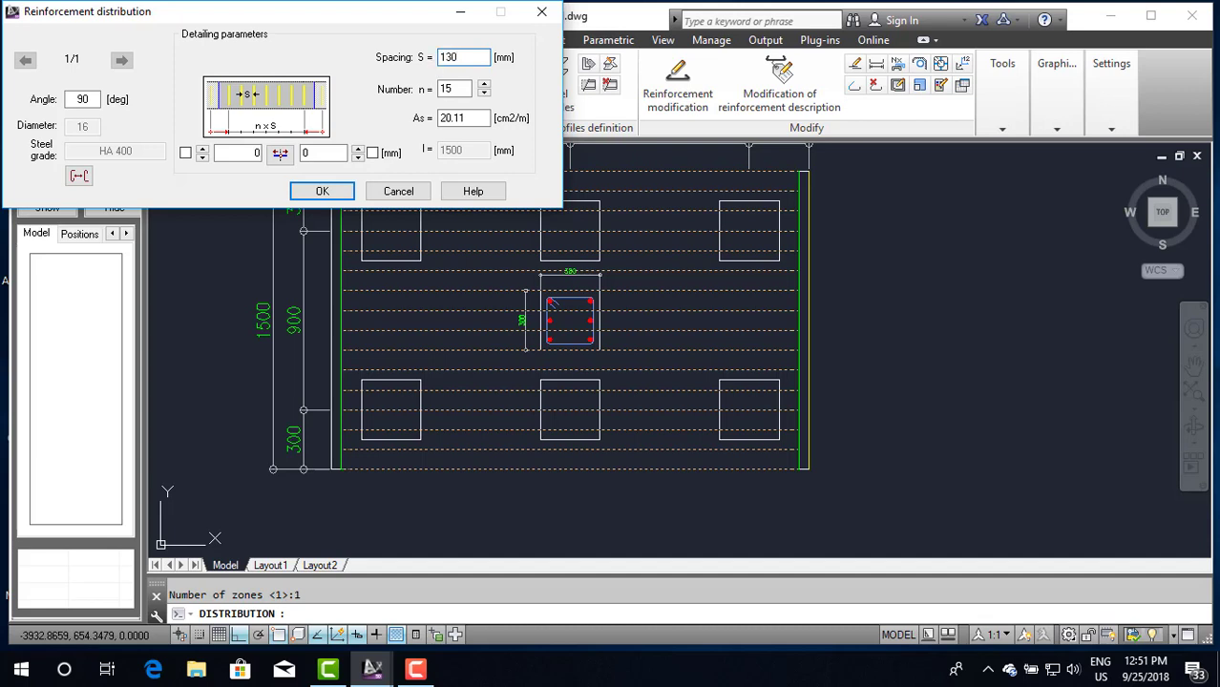
{"action": "double_click", "coordinate": [326, 153]}
{"action": "type", "text": "35"}
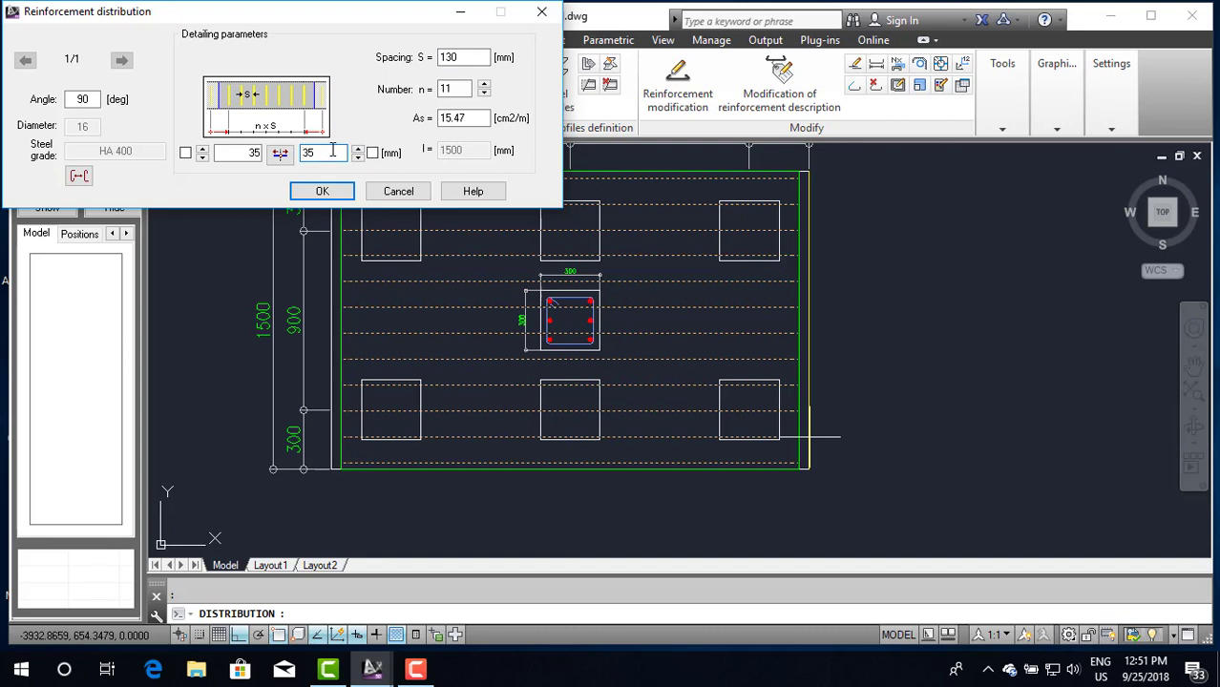
{"action": "left_click_drag", "start_coordinate": [319, 152], "coordinate": [297, 153]}
{"action": "double_click", "coordinate": [234, 153]}
{"action": "type", "text": "100"}
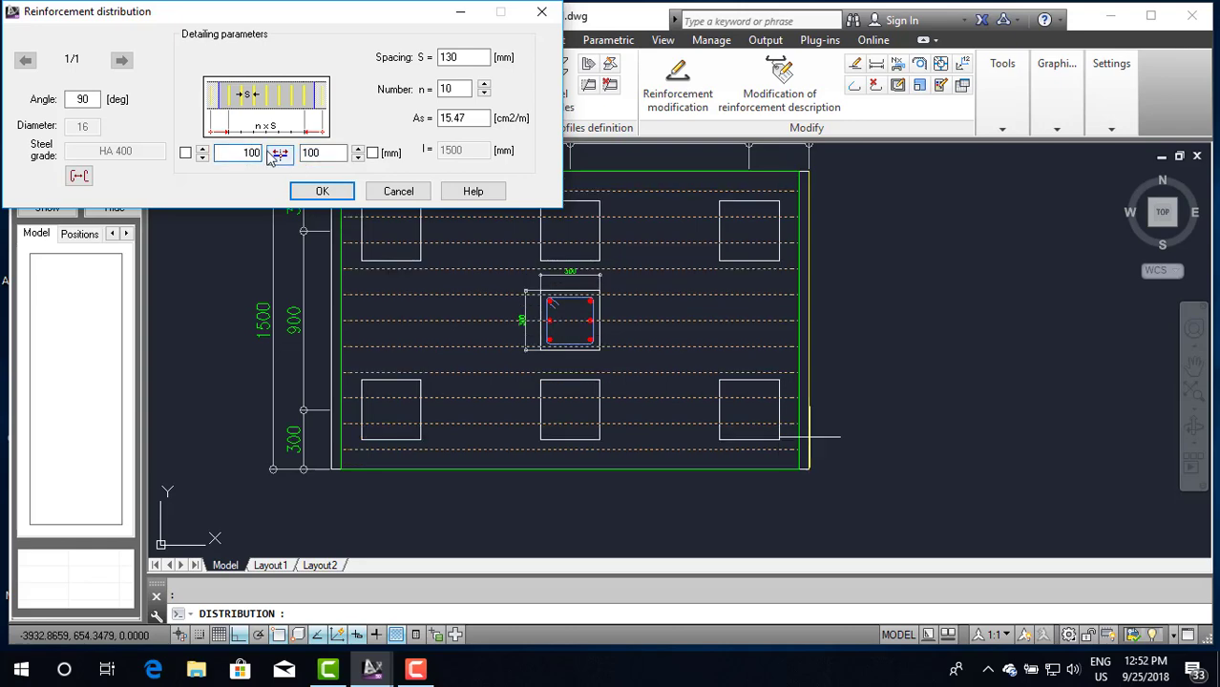
{"action": "left_click", "coordinate": [322, 191]}
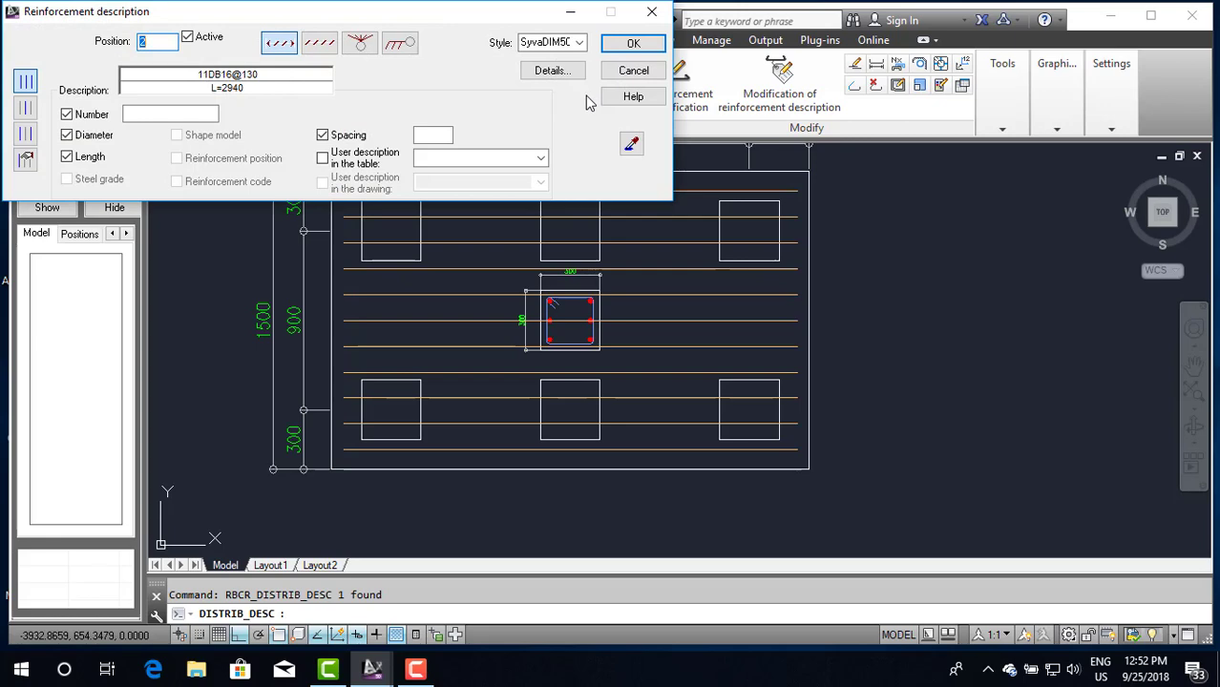
{"action": "left_click", "coordinate": [633, 44]}
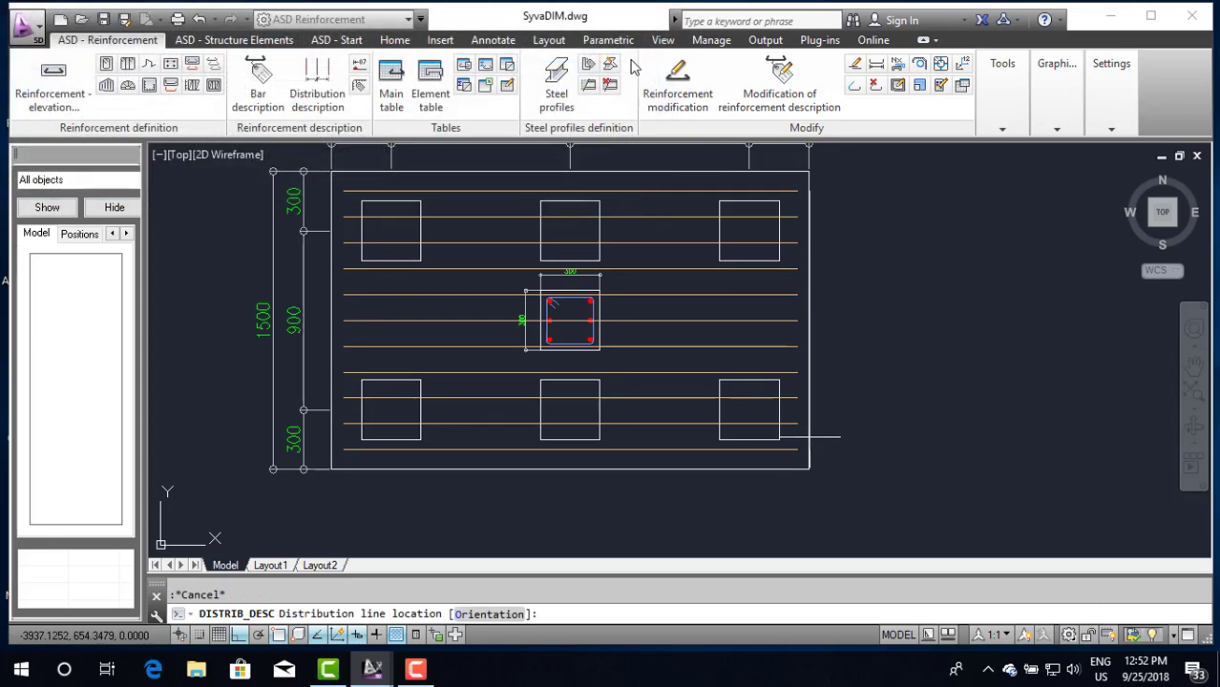
Step: Place the 10×130 distribution line right of the plan and the horizontal 02 label below it
{"action": "scroll", "coordinate": [582, 272], "scroll_direction": "down", "scroll_amount": 2}
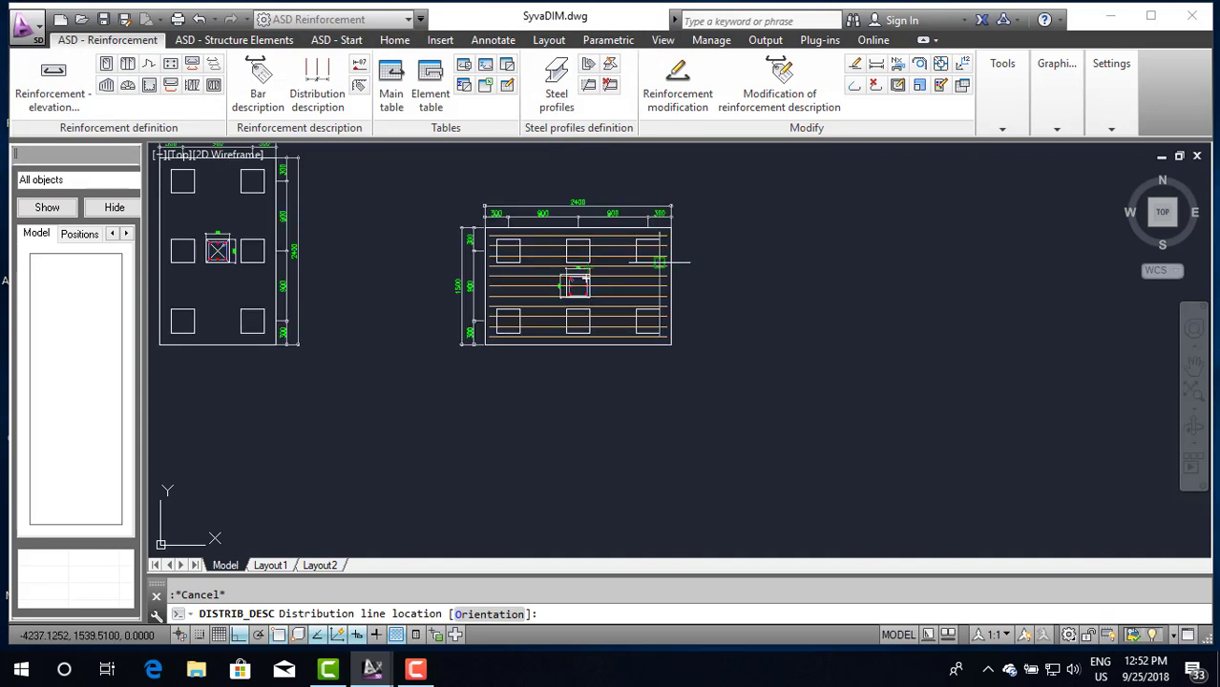
{"action": "scroll", "coordinate": [668, 272], "scroll_direction": "up", "scroll_amount": 2}
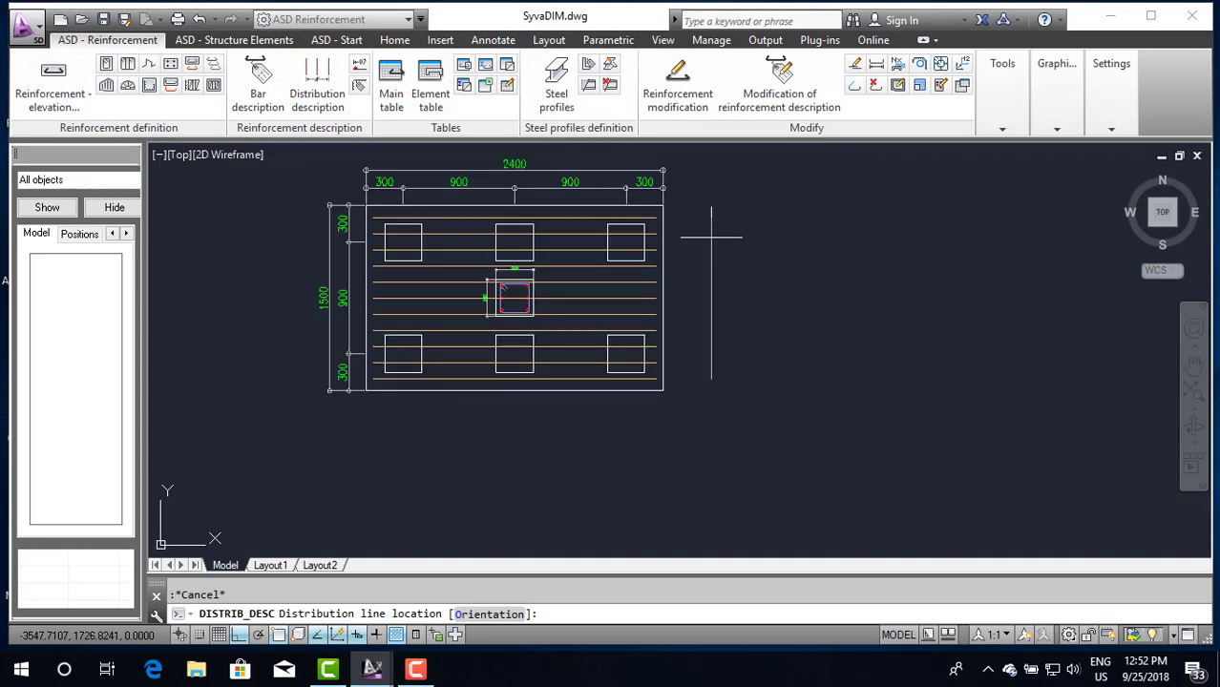
{"action": "left_click", "coordinate": [711, 237]}
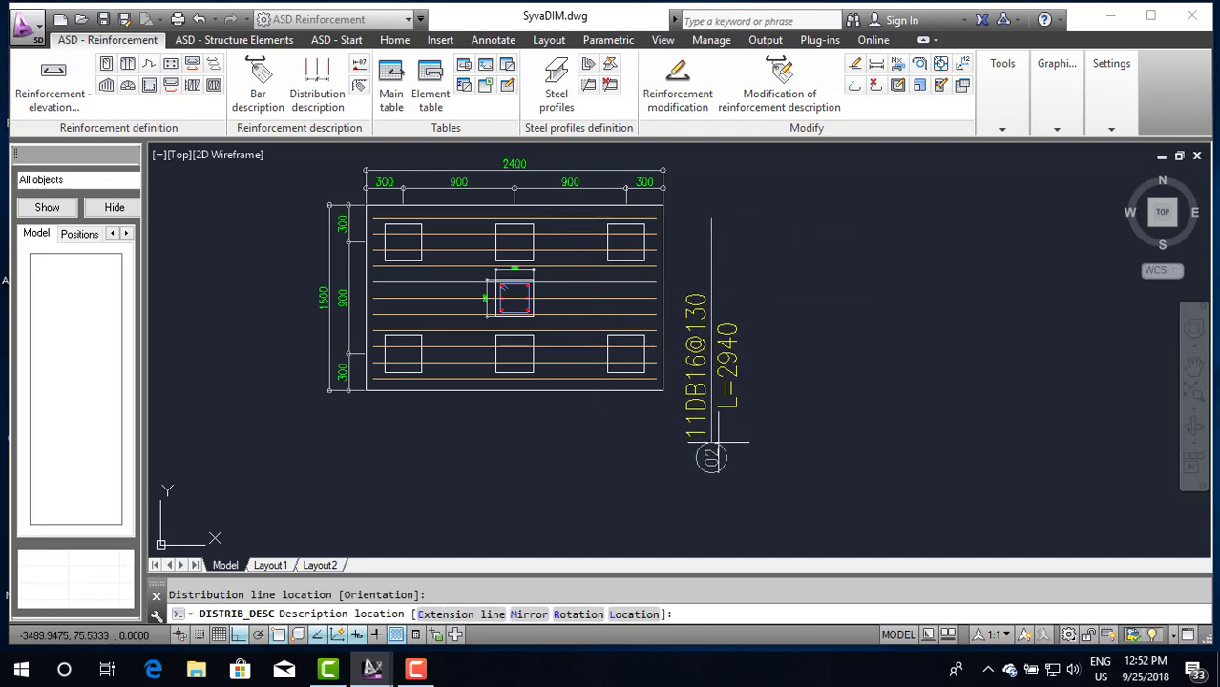
{"action": "scroll", "coordinate": [718, 444], "scroll_direction": "down", "scroll_amount": 2}
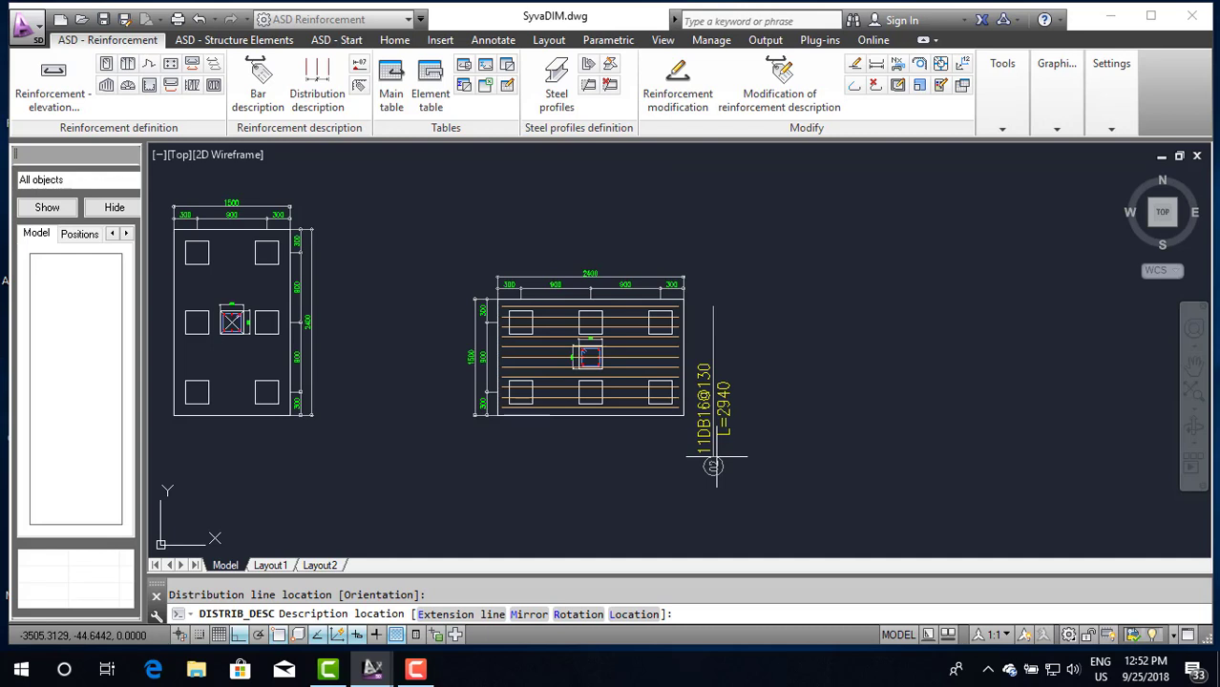
{"action": "scroll", "coordinate": [716, 454], "scroll_direction": "up", "scroll_amount": 2}
{"action": "type", "text": "r"}
{"action": "key", "text": "Return"}
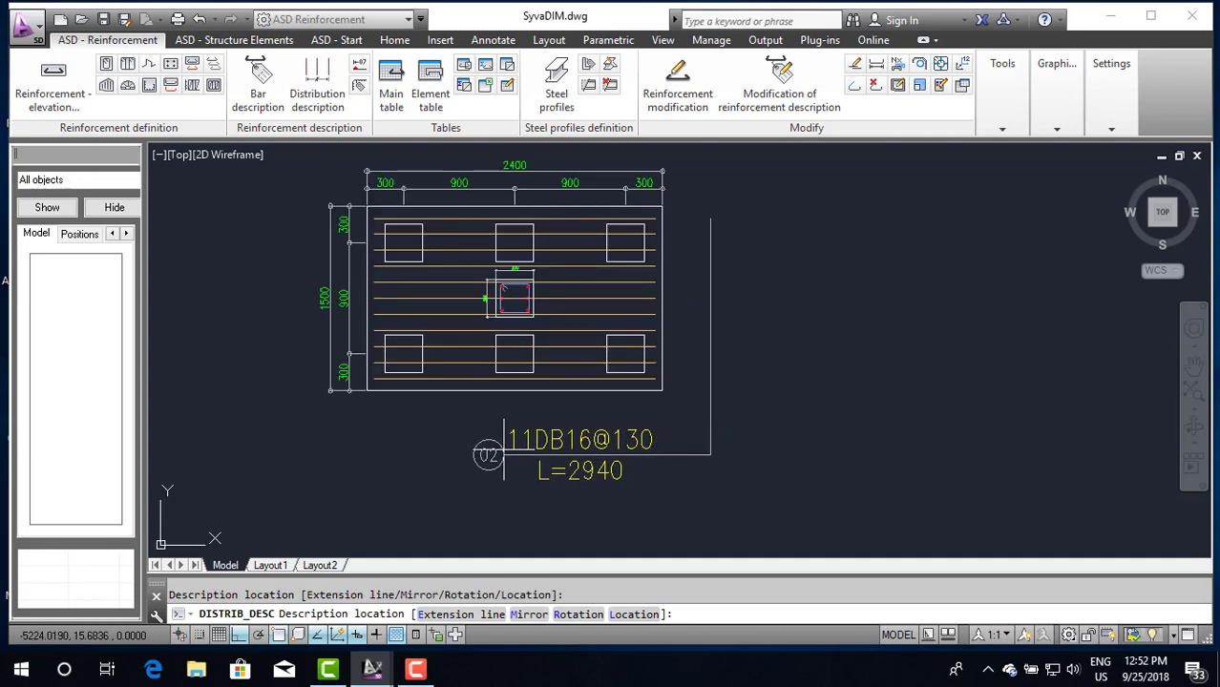
{"action": "type", "text": "r"}
{"action": "key", "text": "Return"}
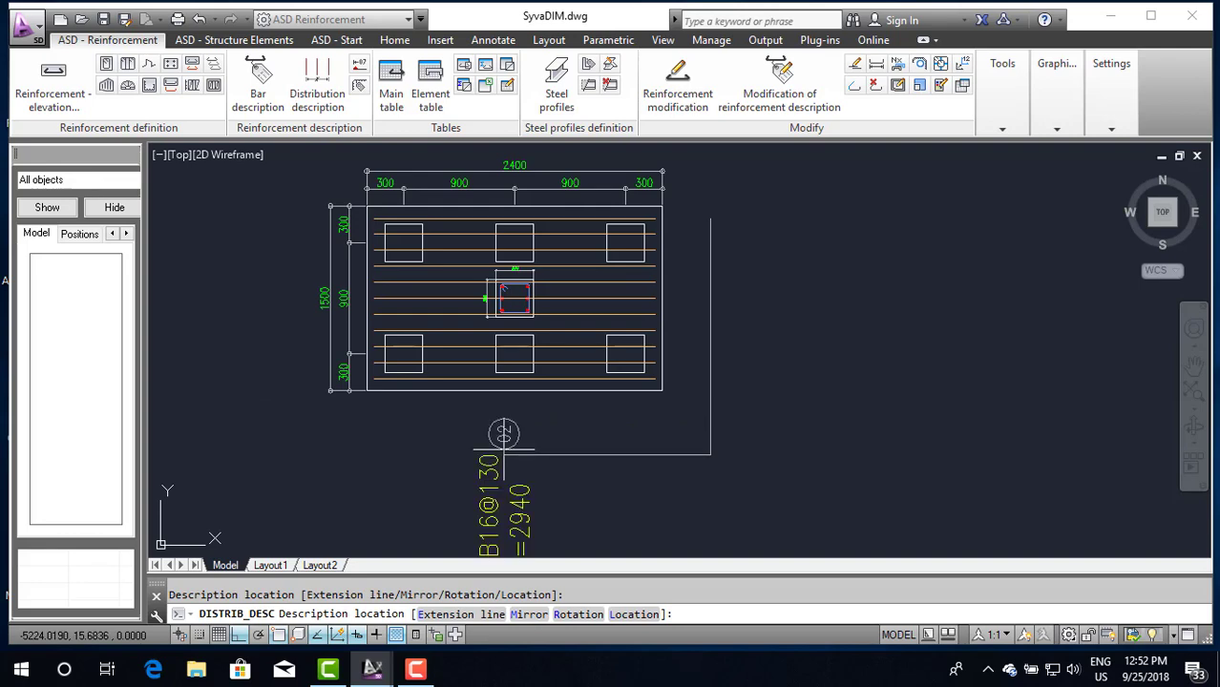
{"action": "type", "text": "r"}
{"action": "key", "text": "Return"}
{"action": "left_click", "coordinate": [505, 449]}
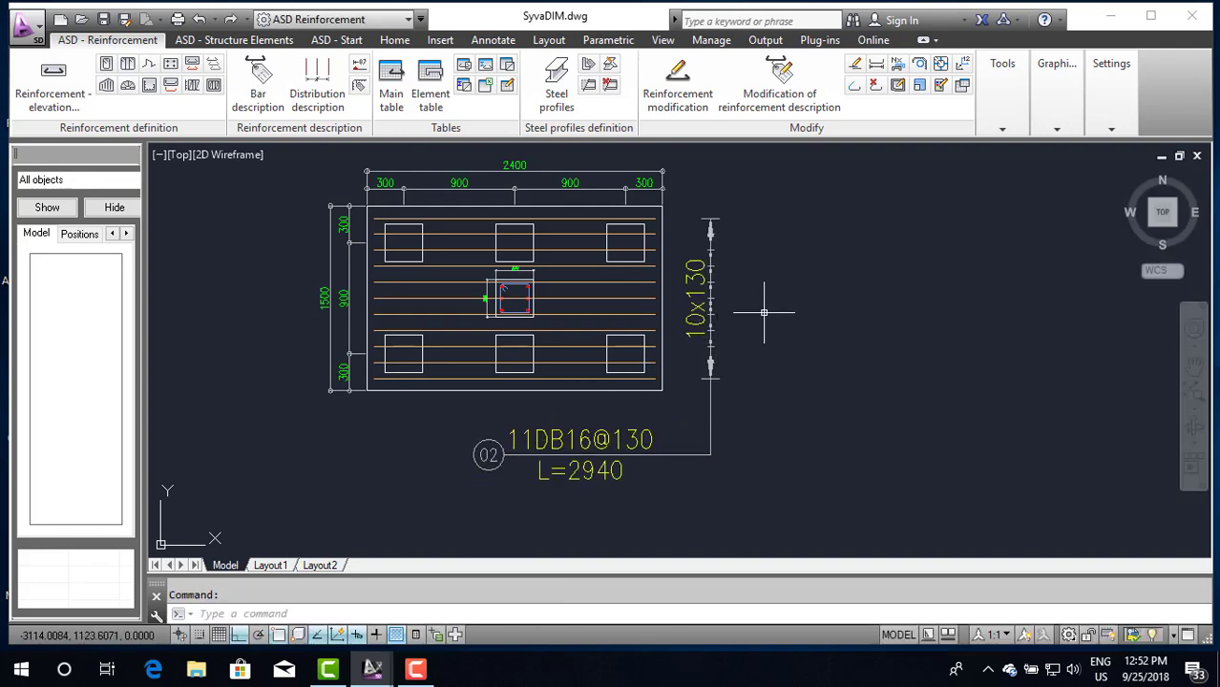
{"action": "scroll", "coordinate": [717, 266], "scroll_direction": "up", "scroll_amount": 4}
{"action": "scroll", "coordinate": [723, 262], "scroll_direction": "down", "scroll_amount": 2}
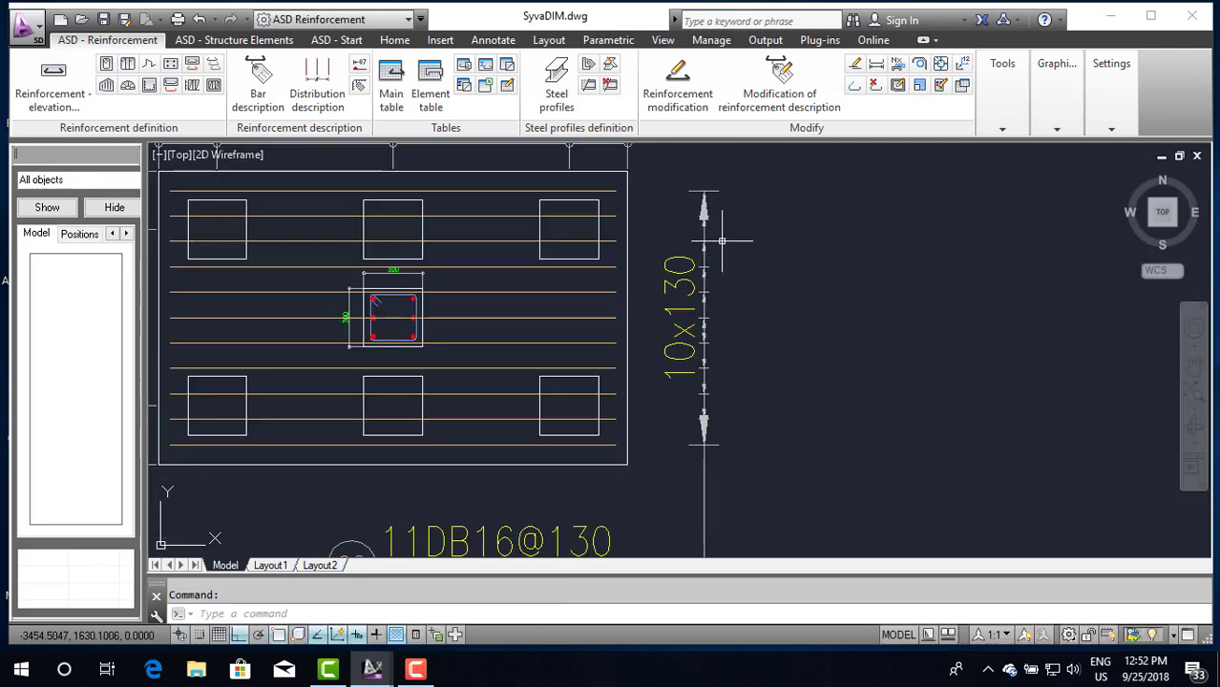
{"action": "scroll", "coordinate": [716, 253], "scroll_direction": "down", "scroll_amount": 3}
{"action": "scroll", "coordinate": [612, 393], "scroll_direction": "up", "scroll_amount": 3}
{"action": "scroll", "coordinate": [612, 394], "scroll_direction": "up", "scroll_amount": 1}
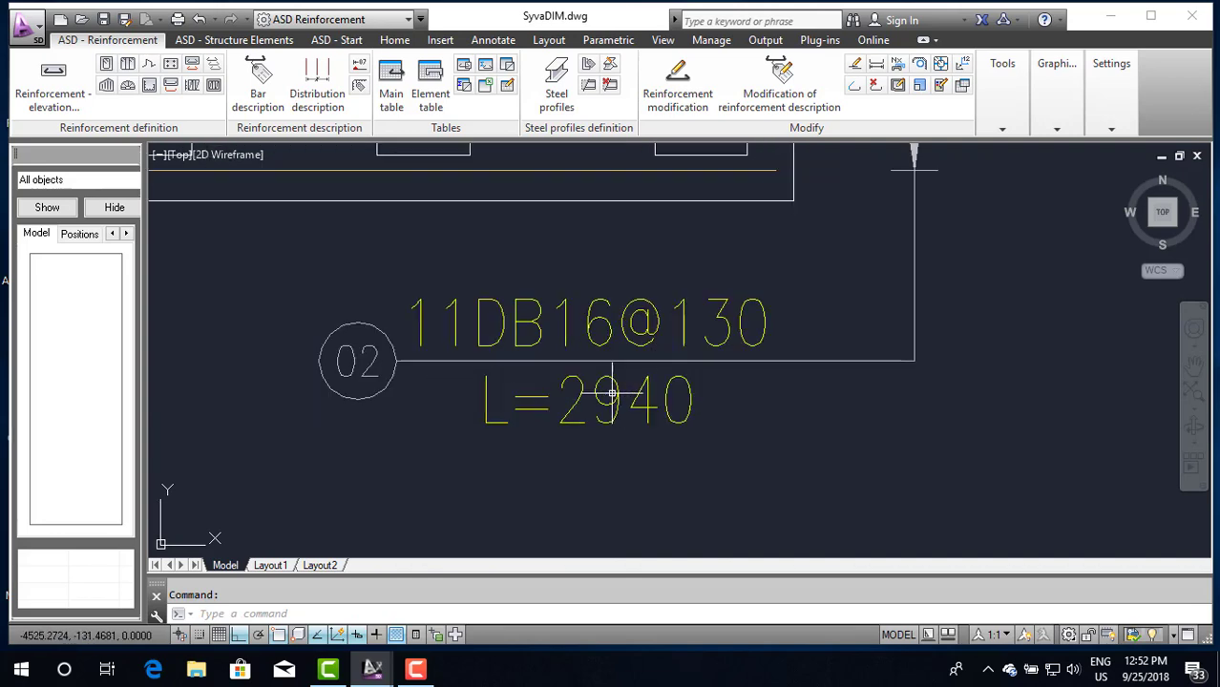
{"action": "scroll", "coordinate": [593, 365], "scroll_direction": "down", "scroll_amount": 2}
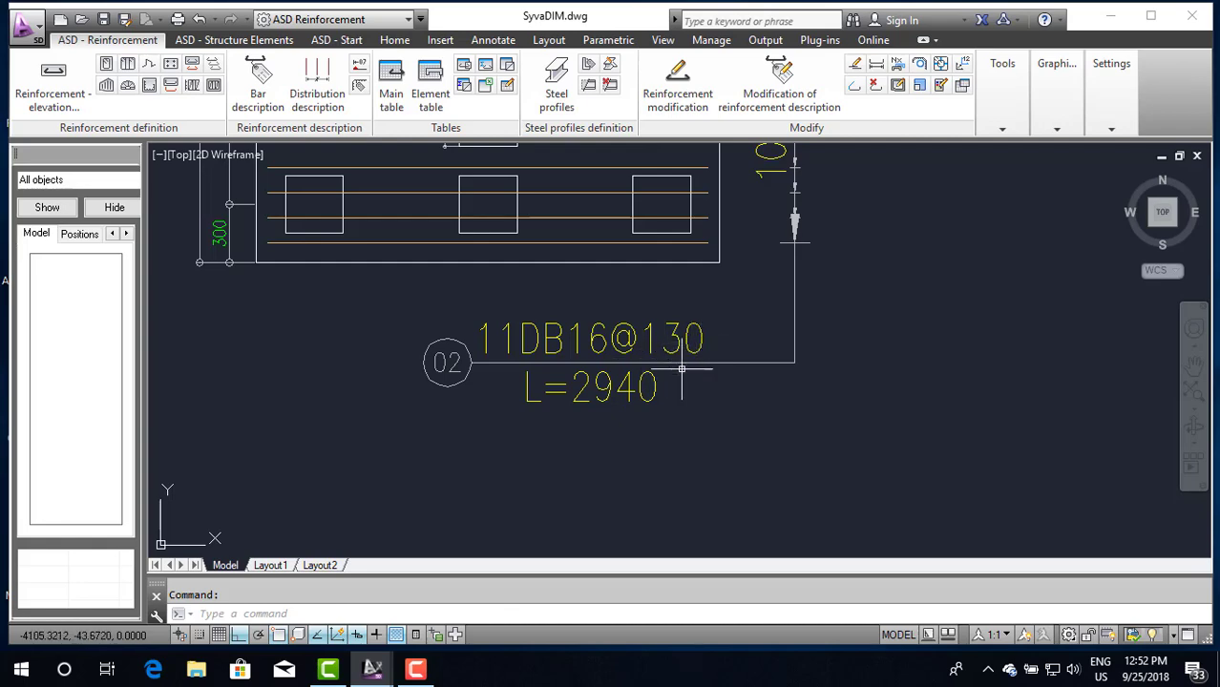
{"action": "scroll", "coordinate": [681, 369], "scroll_direction": "down", "scroll_amount": 5}
{"action": "scroll", "coordinate": [645, 407], "scroll_direction": "down", "scroll_amount": 3}
{"action": "scroll", "coordinate": [537, 234], "scroll_direction": "up", "scroll_amount": 2}
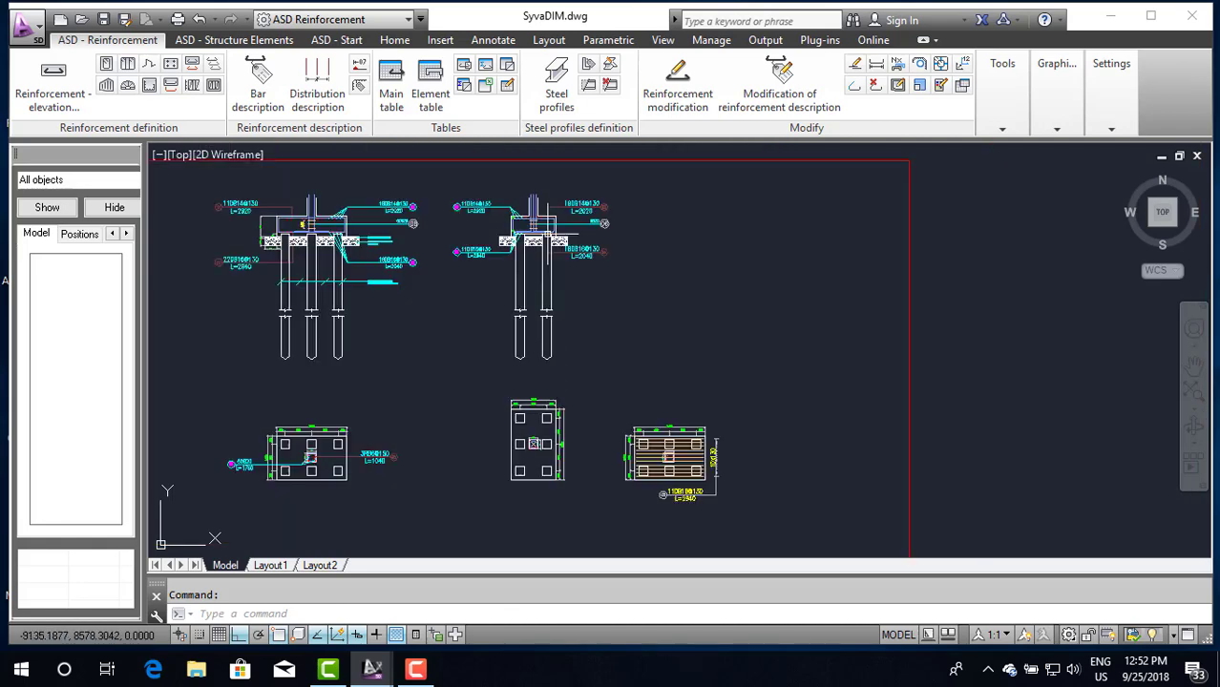
{"action": "scroll", "coordinate": [535, 237], "scroll_direction": "up", "scroll_amount": 2}
{"action": "scroll", "coordinate": [493, 248], "scroll_direction": "up", "scroll_amount": 2}
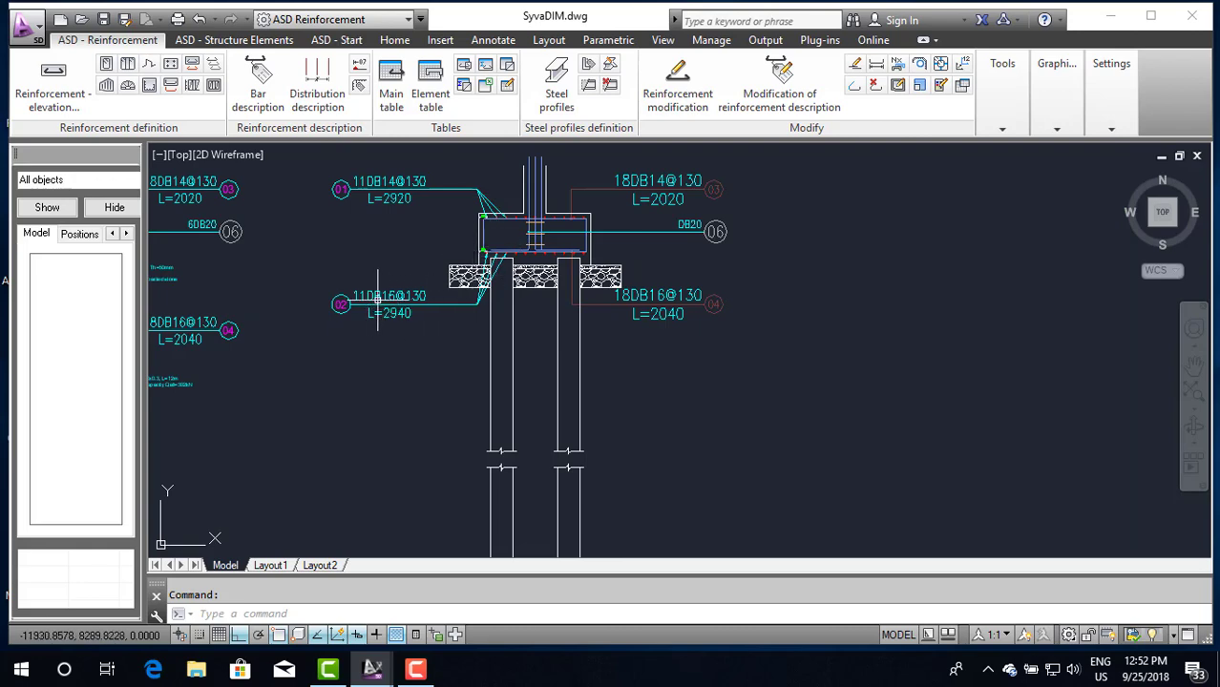
{"action": "scroll", "coordinate": [430, 304], "scroll_direction": "up", "scroll_amount": 2}
{"action": "scroll", "coordinate": [430, 303], "scroll_direction": "up", "scroll_amount": 2}
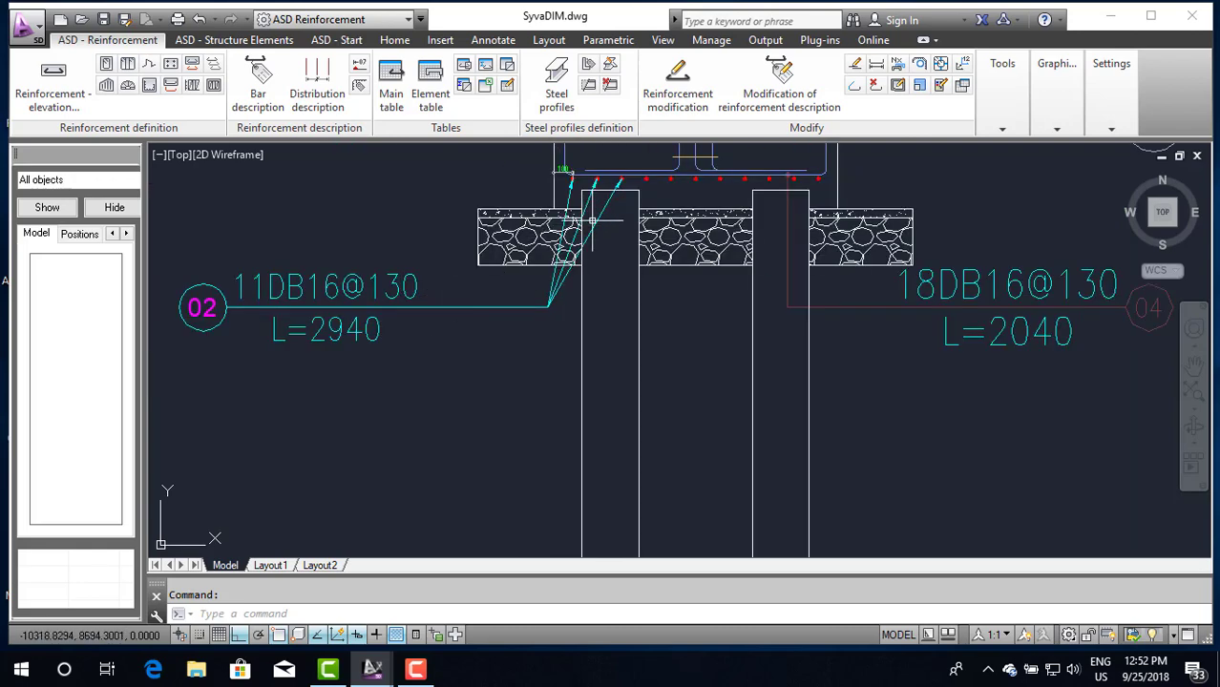
{"action": "scroll", "coordinate": [615, 194], "scroll_direction": "down", "scroll_amount": 2}
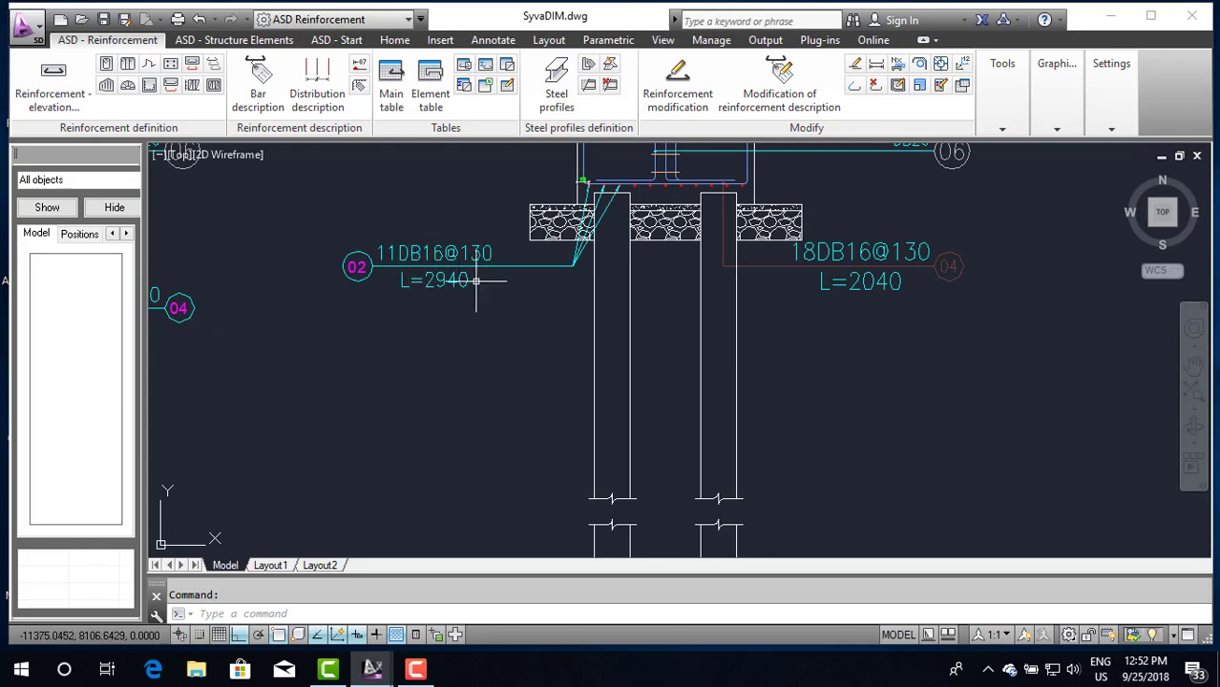
{"action": "scroll", "coordinate": [475, 281], "scroll_direction": "down", "scroll_amount": 2}
{"action": "scroll", "coordinate": [476, 287], "scroll_direction": "down", "scroll_amount": 2}
{"action": "scroll", "coordinate": [492, 344], "scroll_direction": "up", "scroll_amount": 2}
{"action": "scroll", "coordinate": [500, 365], "scroll_direction": "up", "scroll_amount": 1}
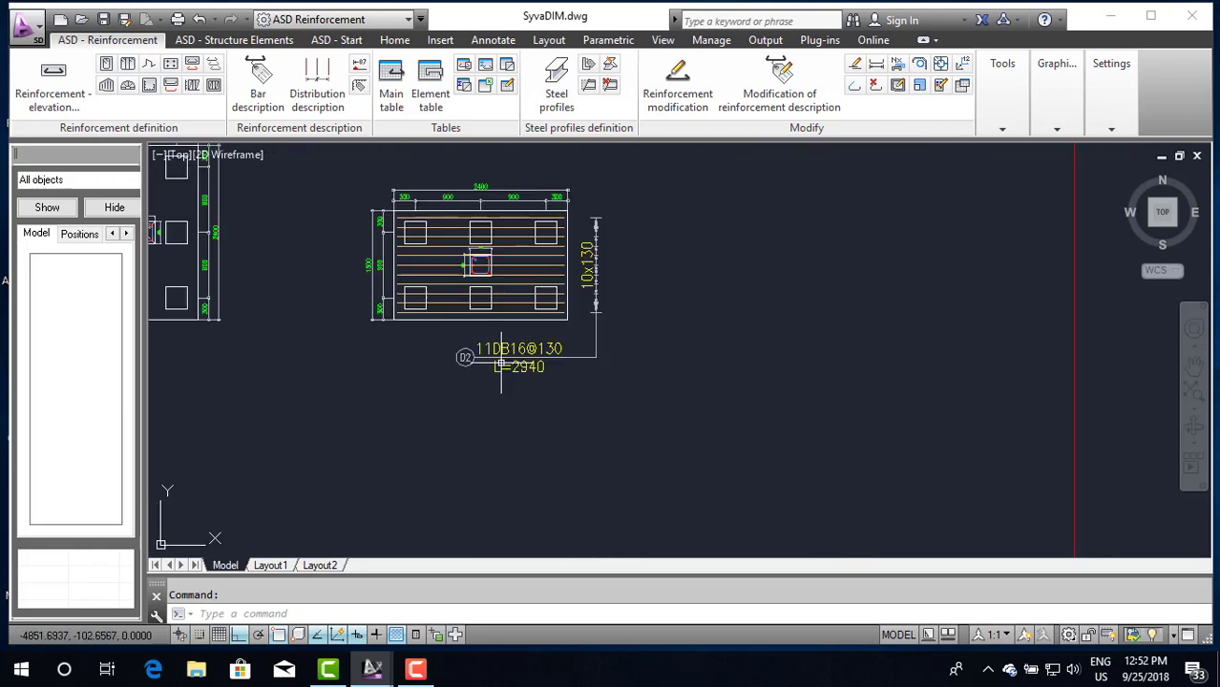
{"action": "scroll", "coordinate": [500, 364], "scroll_direction": "up", "scroll_amount": 2}
{"action": "scroll", "coordinate": [553, 354], "scroll_direction": "up", "scroll_amount": 2}
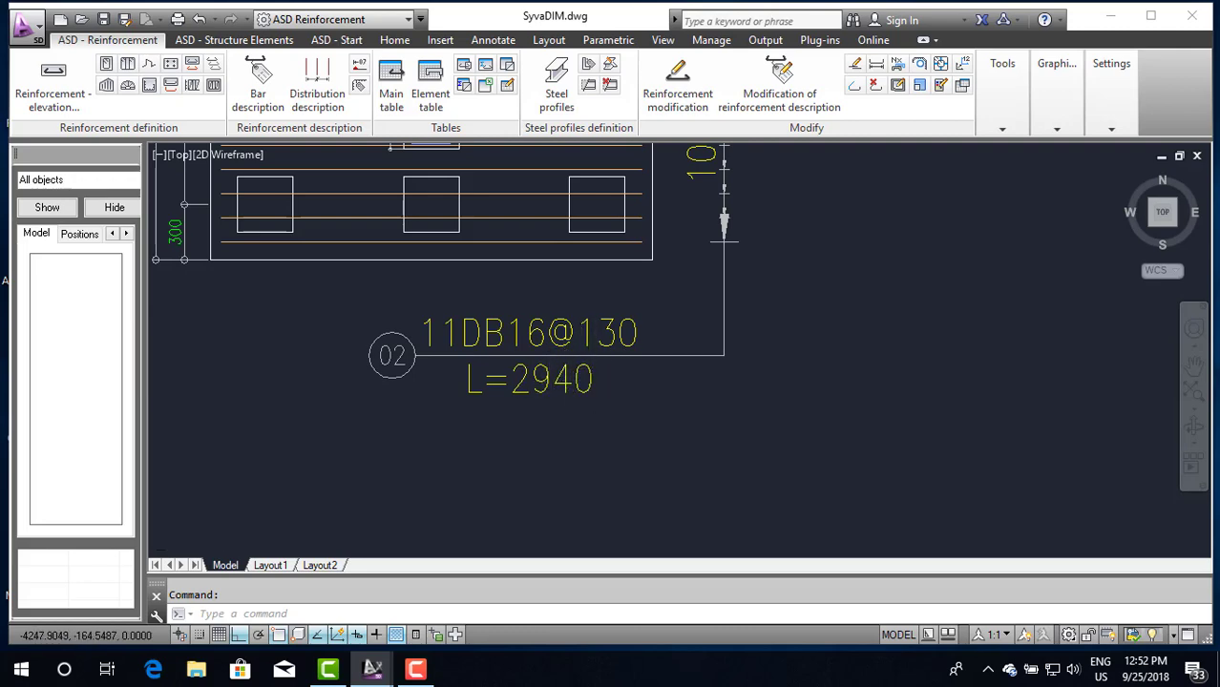
{"action": "scroll", "coordinate": [563, 390], "scroll_direction": "down", "scroll_amount": 5}
{"action": "scroll", "coordinate": [476, 248], "scroll_direction": "down", "scroll_amount": 2}
{"action": "scroll", "coordinate": [476, 249], "scroll_direction": "up", "scroll_amount": 4}
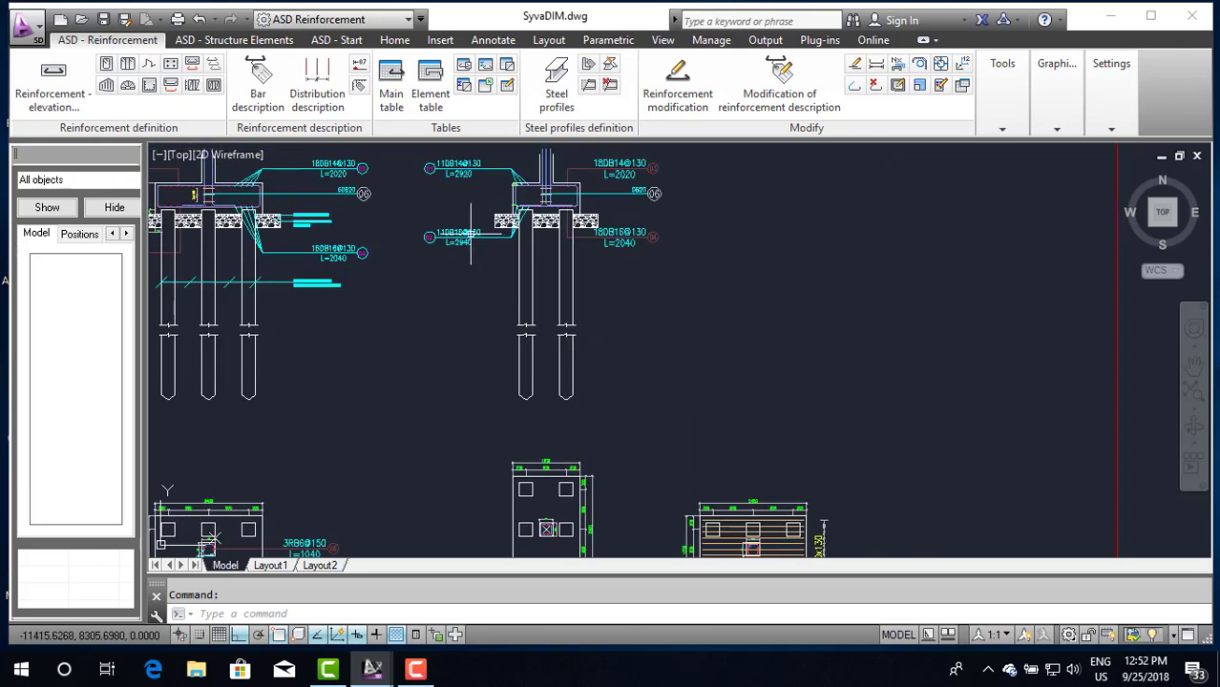
{"action": "scroll", "coordinate": [476, 267], "scroll_direction": "up", "scroll_amount": 3}
{"action": "scroll", "coordinate": [513, 302], "scroll_direction": "down", "scroll_amount": 5}
{"action": "scroll", "coordinate": [650, 484], "scroll_direction": "up", "scroll_amount": 5}
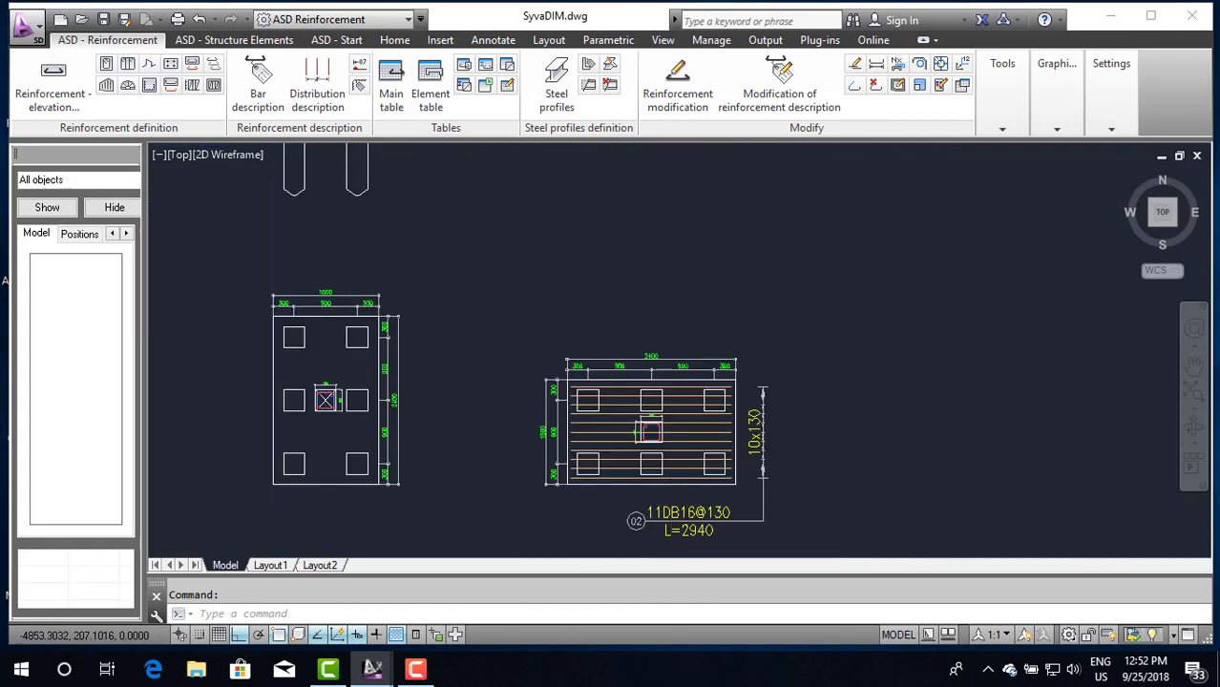
{"action": "scroll", "coordinate": [678, 477], "scroll_direction": "up", "scroll_amount": 3}
{"action": "scroll", "coordinate": [679, 363], "scroll_direction": "down", "scroll_amount": 3}
{"action": "scroll", "coordinate": [759, 363], "scroll_direction": "up", "scroll_amount": 3}
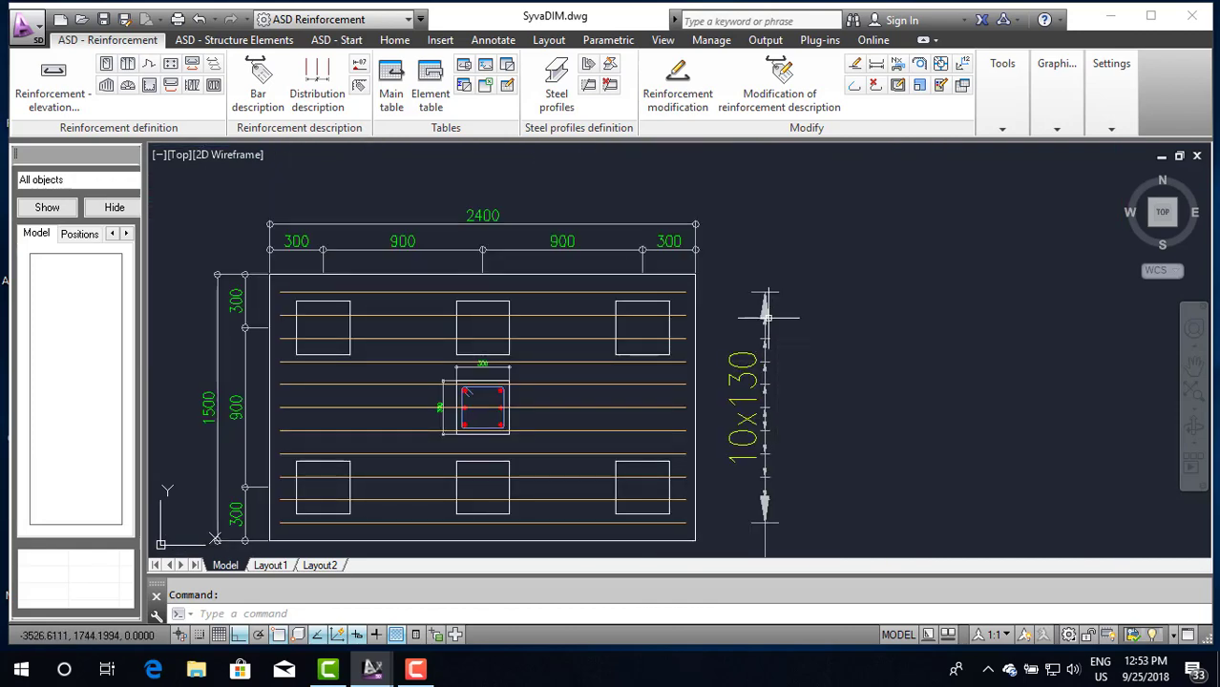
Step: Change the 10×130 distribution description's extension-line marker size from 3 to 1
{"action": "left_click", "coordinate": [766, 316]}
{"action": "right_click", "coordinate": [766, 316]}
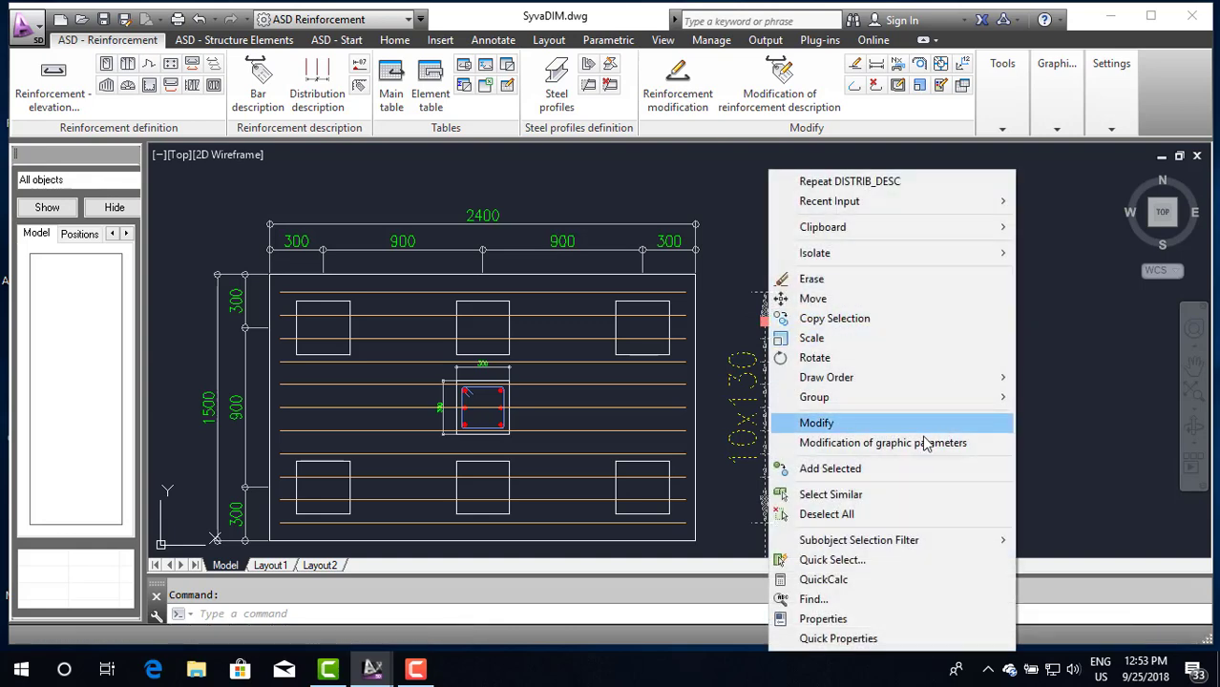
{"action": "left_click", "coordinate": [849, 426]}
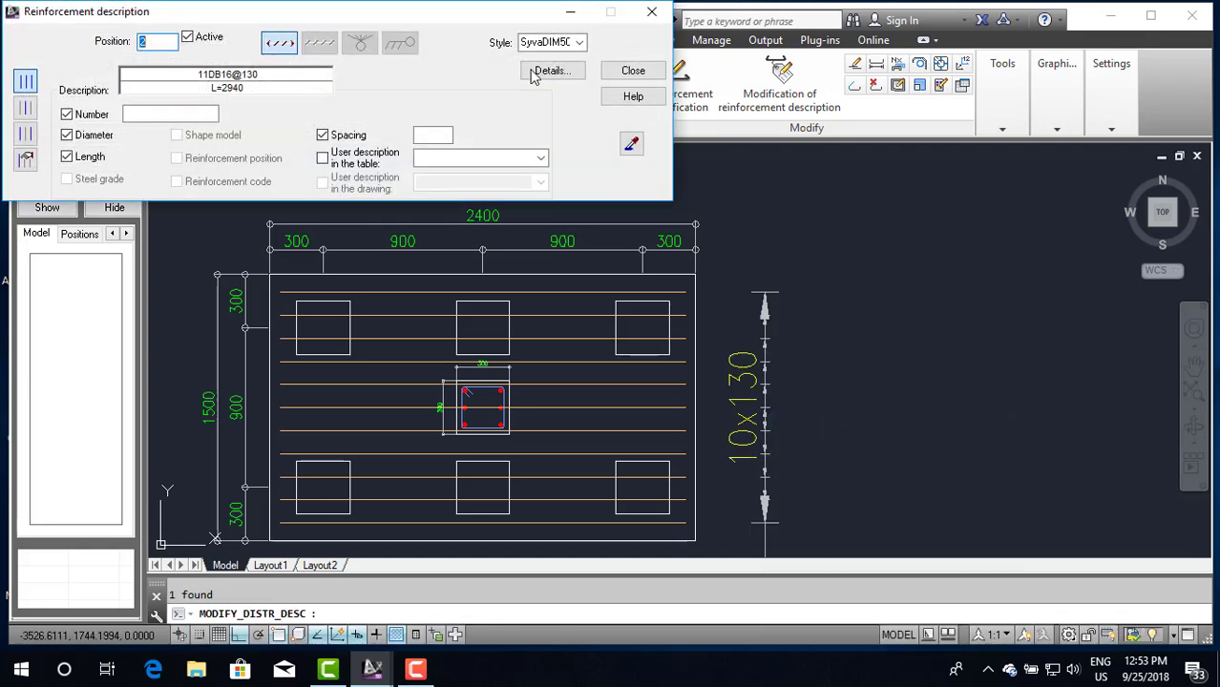
{"action": "left_click", "coordinate": [535, 74]}
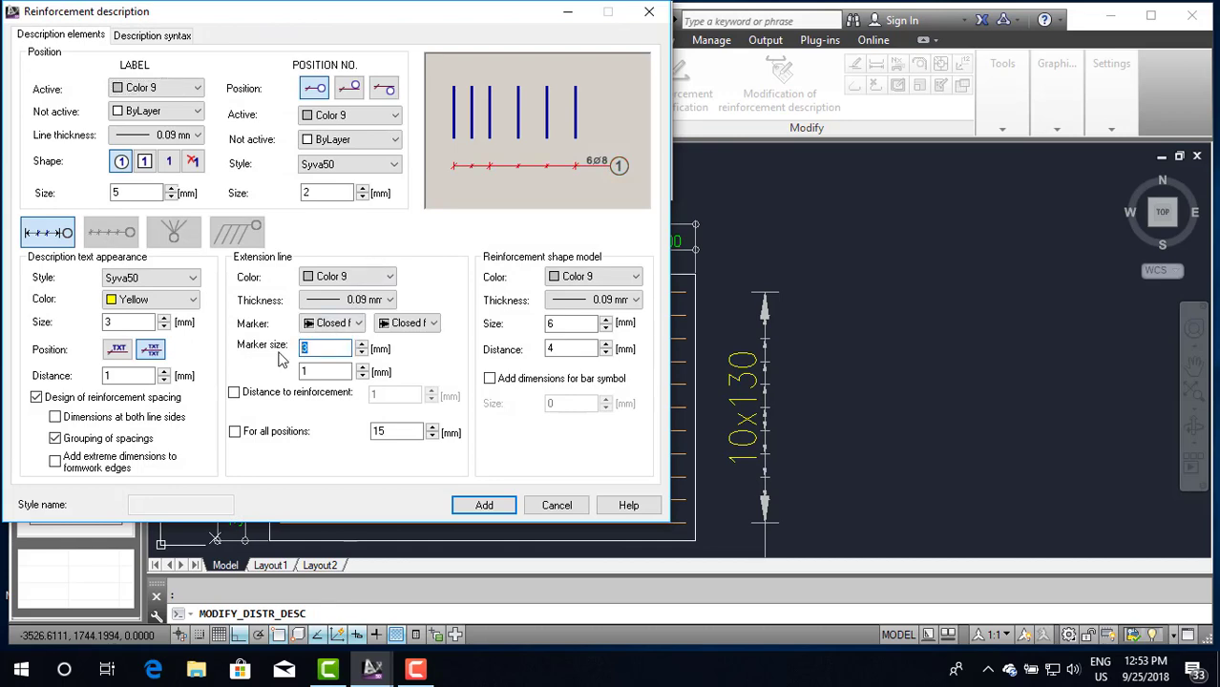
{"action": "type", "text": "1"}
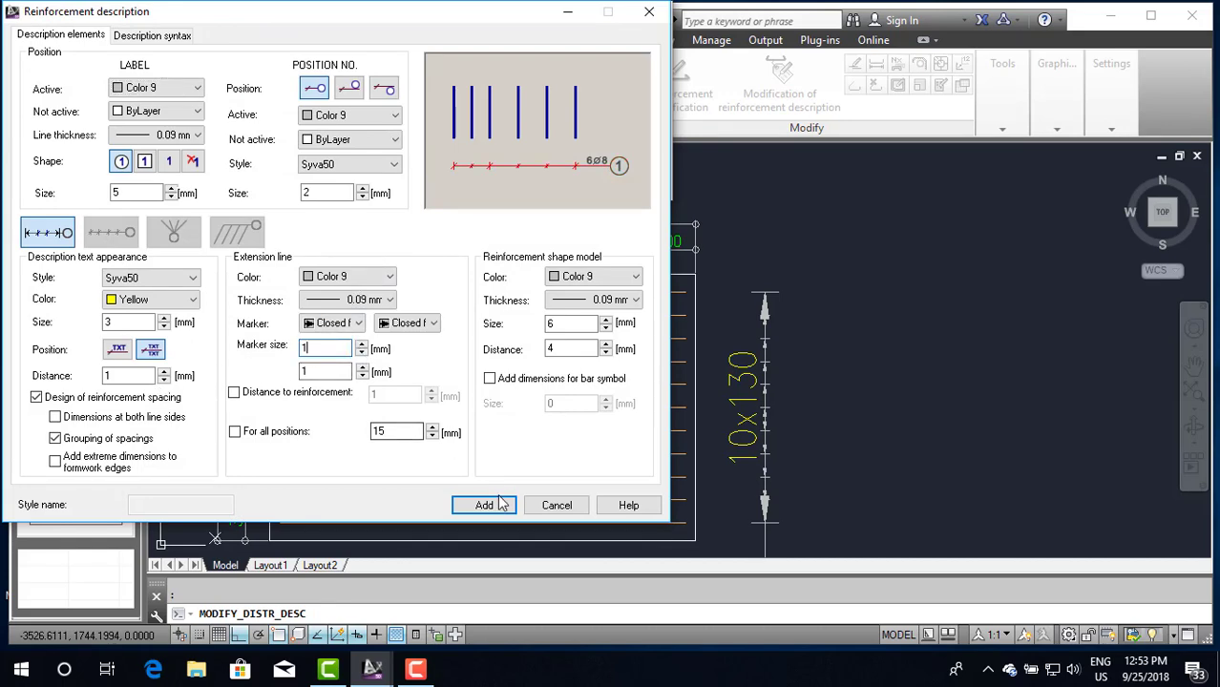
{"action": "left_click", "coordinate": [501, 504]}
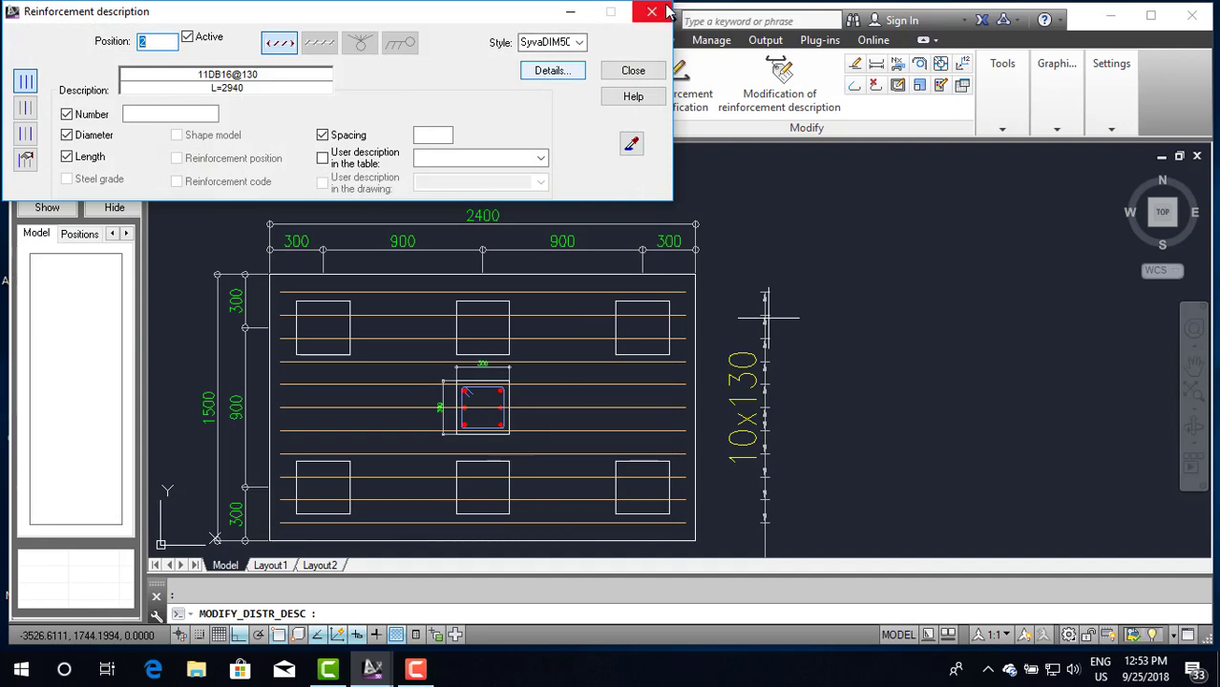
{"action": "left_click", "coordinate": [651, 12]}
{"action": "scroll", "coordinate": [754, 339], "scroll_direction": "up", "scroll_amount": 3}
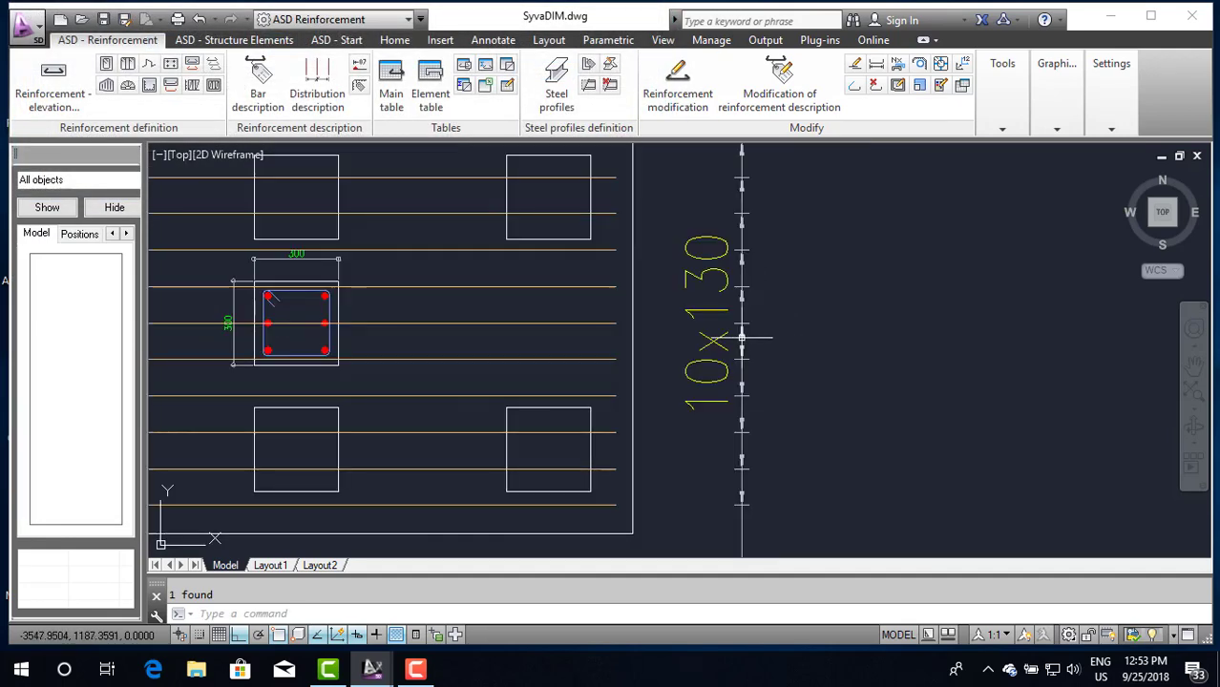
{"action": "scroll", "coordinate": [736, 334], "scroll_direction": "up", "scroll_amount": 2}
{"action": "scroll", "coordinate": [707, 329], "scroll_direction": "down", "scroll_amount": 2}
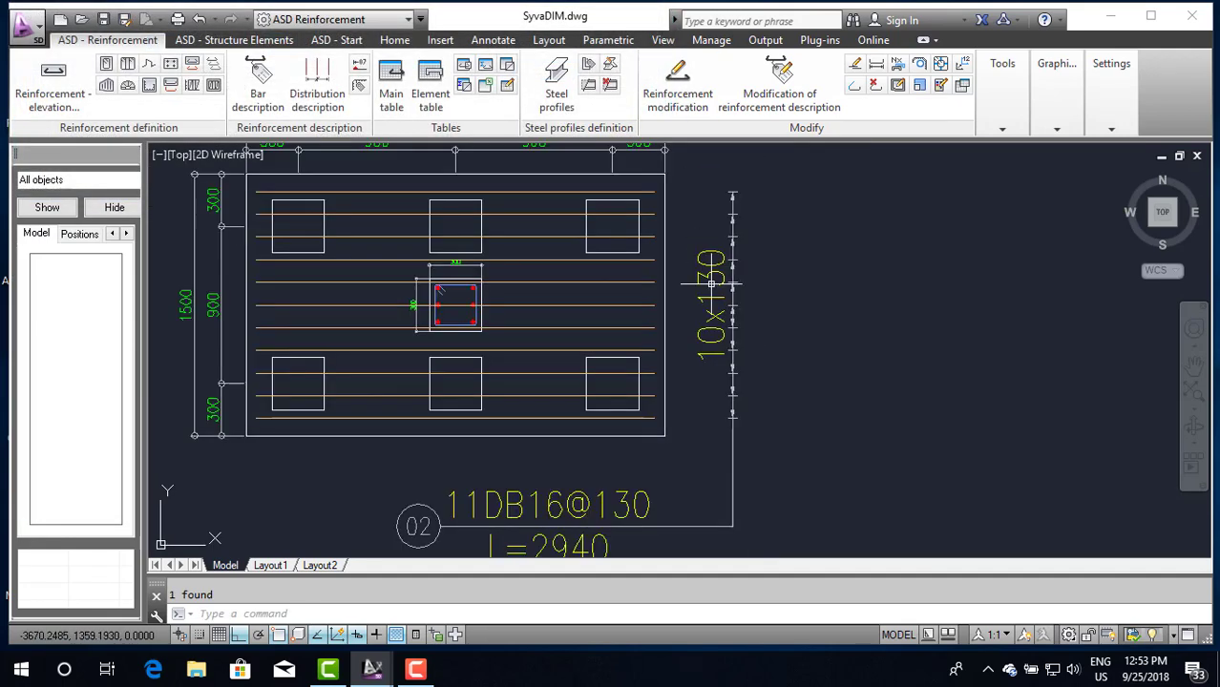
{"action": "scroll", "coordinate": [702, 324], "scroll_direction": "down", "scroll_amount": 2}
{"action": "scroll", "coordinate": [725, 298], "scroll_direction": "down", "scroll_amount": 2}
{"action": "scroll", "coordinate": [726, 298], "scroll_direction": "up", "scroll_amount": 5}
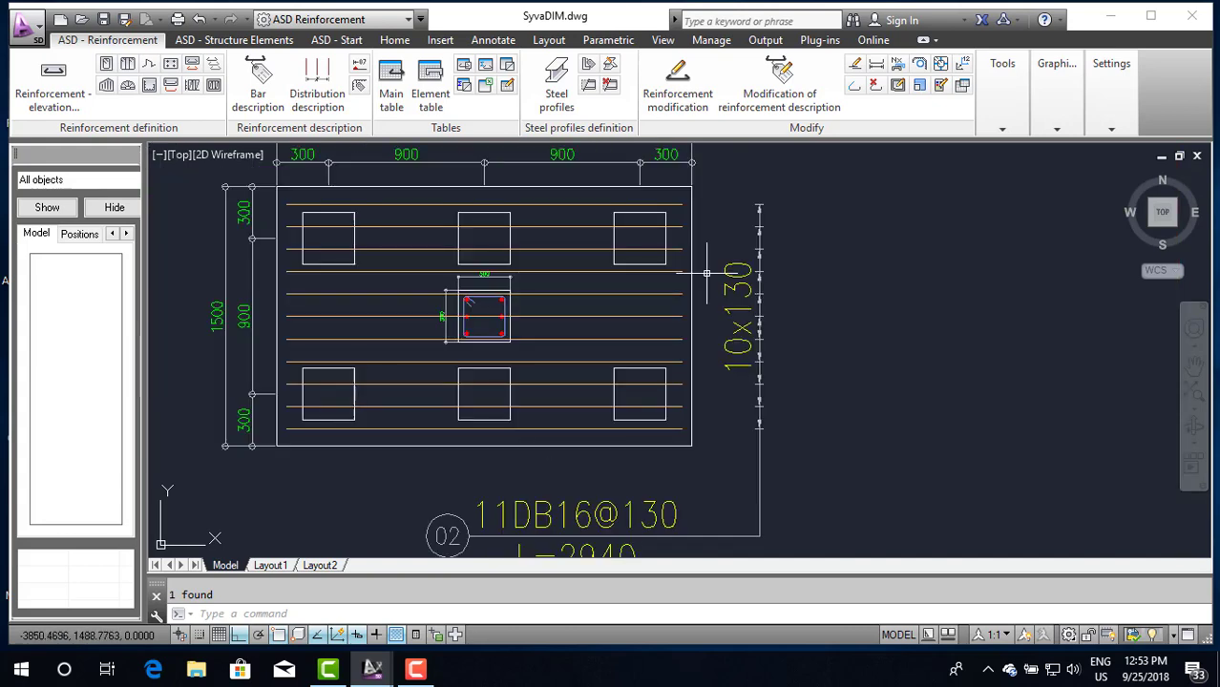
{"action": "scroll", "coordinate": [728, 296], "scroll_direction": "down", "scroll_amount": 3}
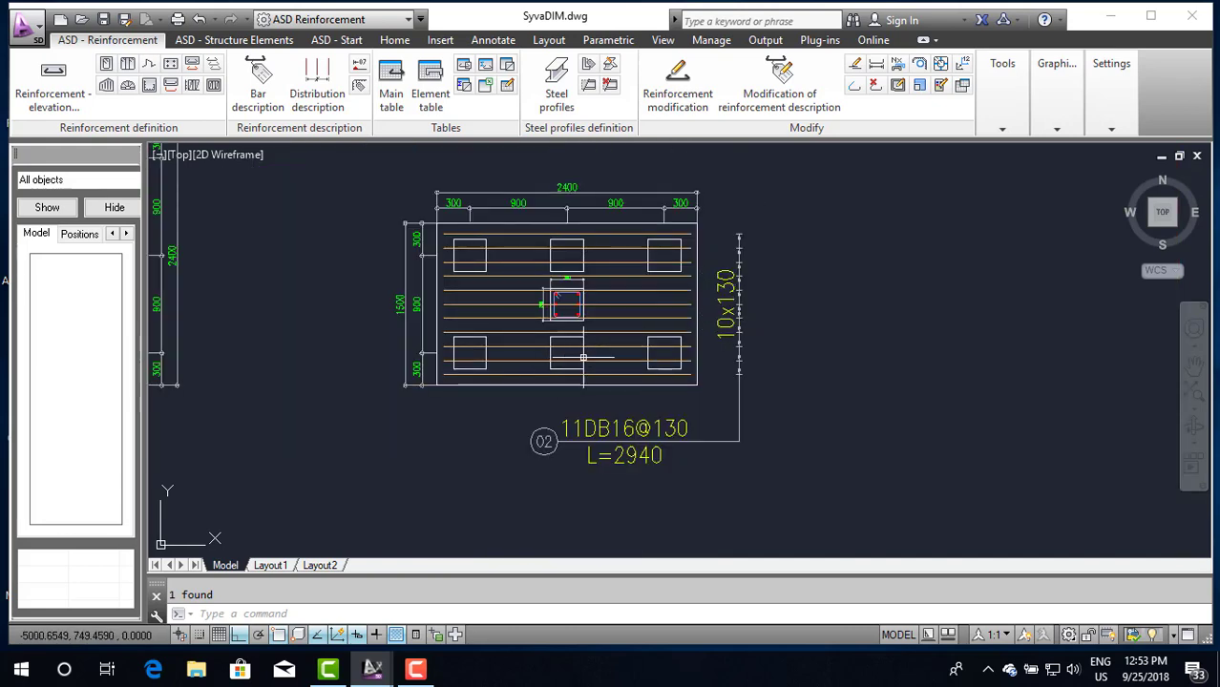
{"action": "scroll", "coordinate": [582, 358], "scroll_direction": "down", "scroll_amount": 5}
{"action": "scroll", "coordinate": [592, 367], "scroll_direction": "up", "scroll_amount": 2}
{"action": "scroll", "coordinate": [606, 377], "scroll_direction": "down", "scroll_amount": 5}
{"action": "scroll", "coordinate": [619, 389], "scroll_direction": "down", "scroll_amount": 1}
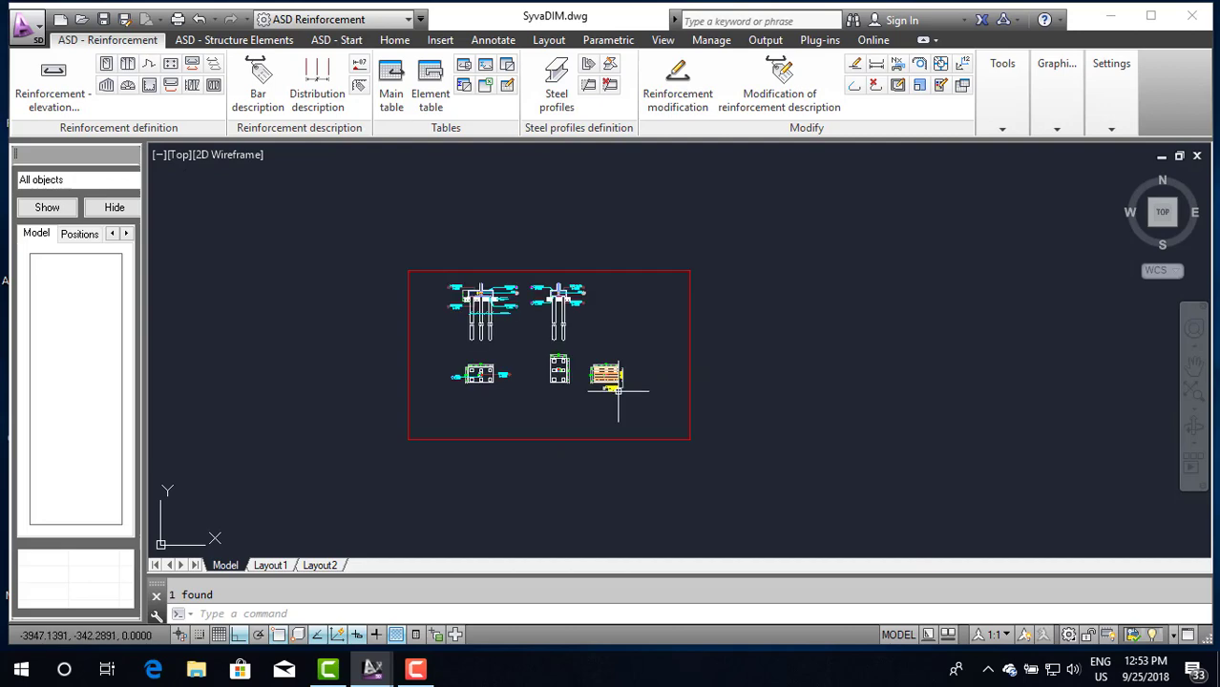
{"action": "scroll", "coordinate": [623, 381], "scroll_direction": "up", "scroll_amount": 3}
{"action": "scroll", "coordinate": [573, 401], "scroll_direction": "down", "scroll_amount": 2}
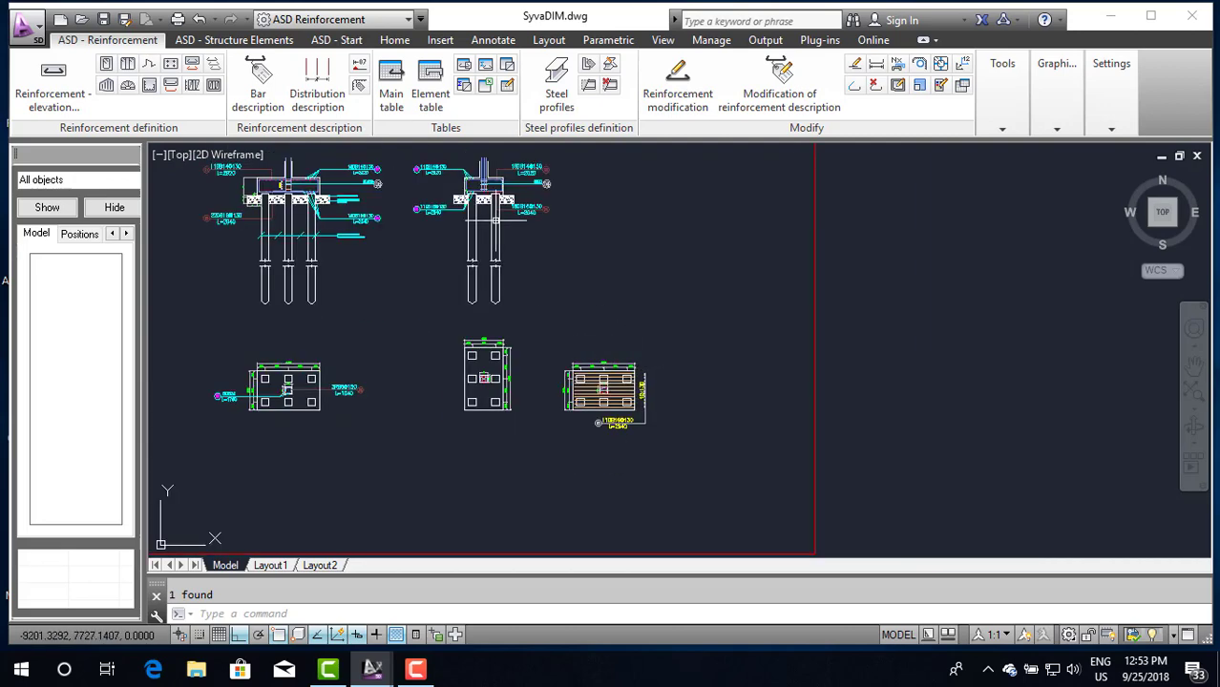
{"action": "scroll", "coordinate": [470, 169], "scroll_direction": "up", "scroll_amount": 3}
{"action": "scroll", "coordinate": [477, 182], "scroll_direction": "up", "scroll_amount": 2}
{"action": "scroll", "coordinate": [535, 229], "scroll_direction": "up", "scroll_amount": 3}
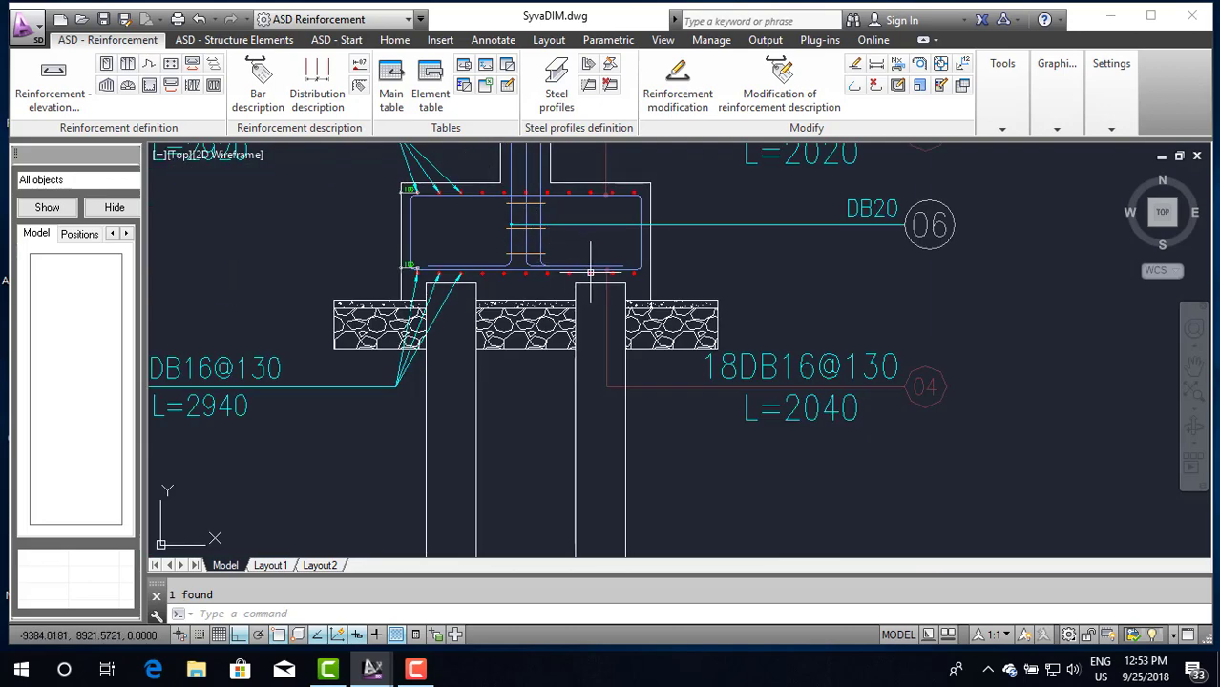
{"action": "scroll", "coordinate": [631, 258], "scroll_direction": "down", "scroll_amount": 3}
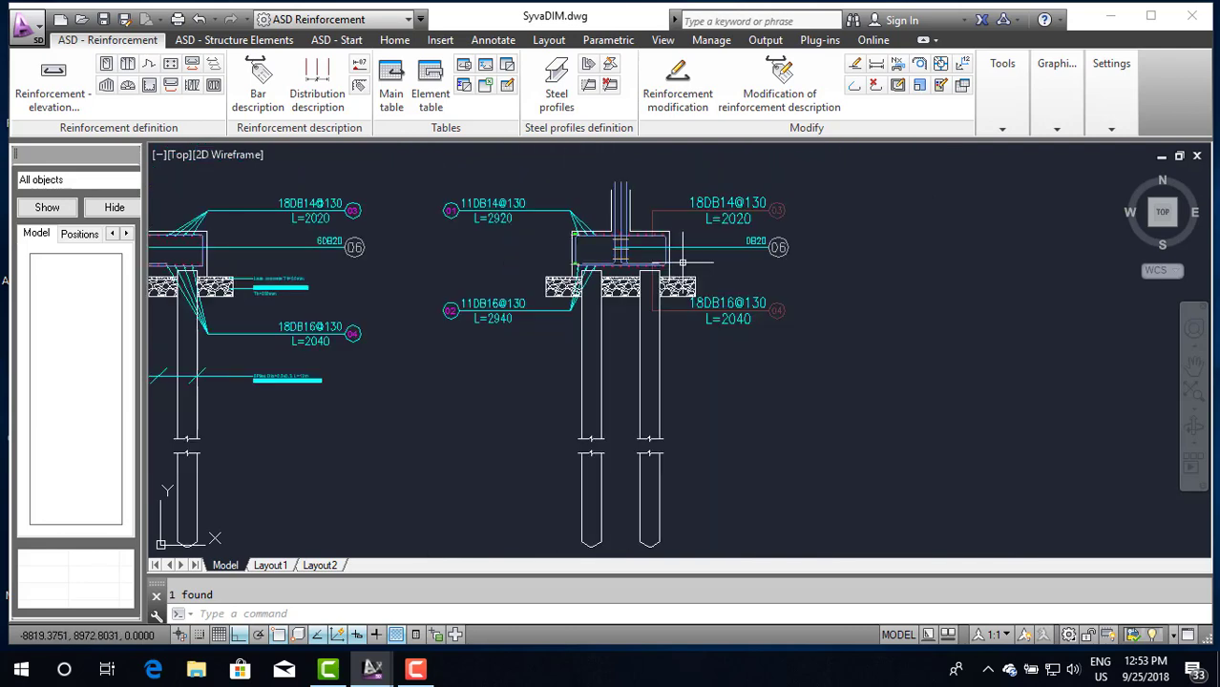
{"action": "scroll", "coordinate": [668, 262], "scroll_direction": "down", "scroll_amount": 2}
{"action": "scroll", "coordinate": [420, 275], "scroll_direction": "up", "scroll_amount": 3}
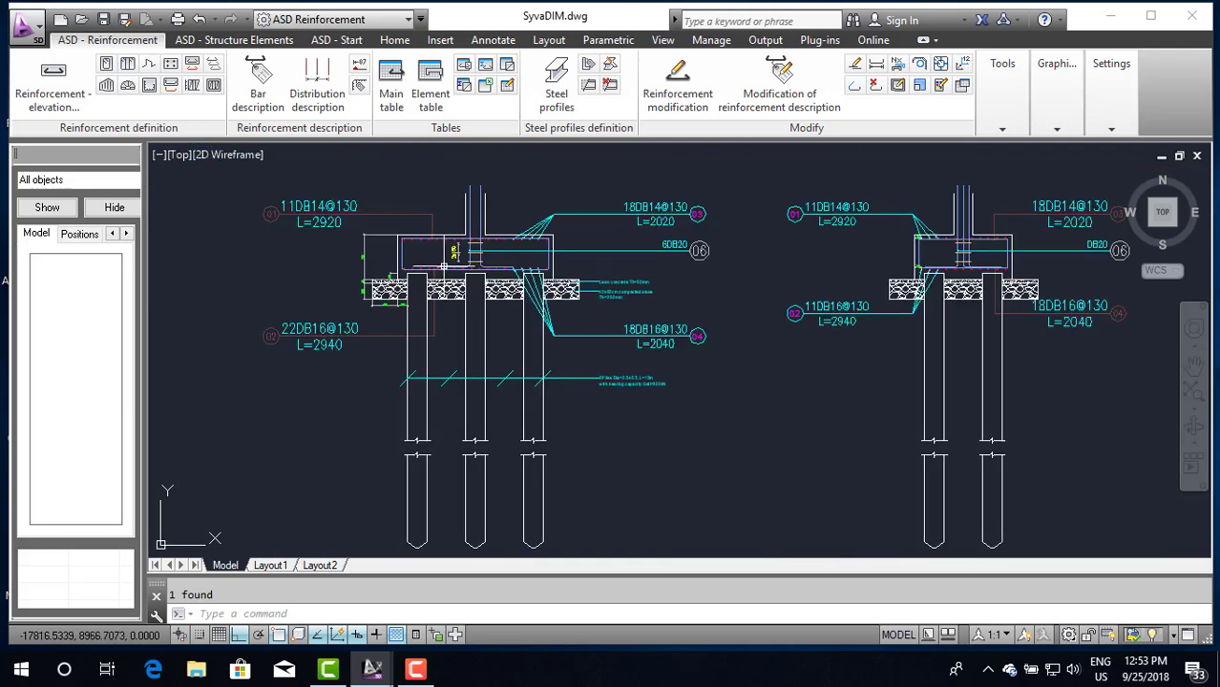
{"action": "scroll", "coordinate": [334, 273], "scroll_direction": "up", "scroll_amount": 3}
{"action": "scroll", "coordinate": [259, 271], "scroll_direction": "up", "scroll_amount": 2}
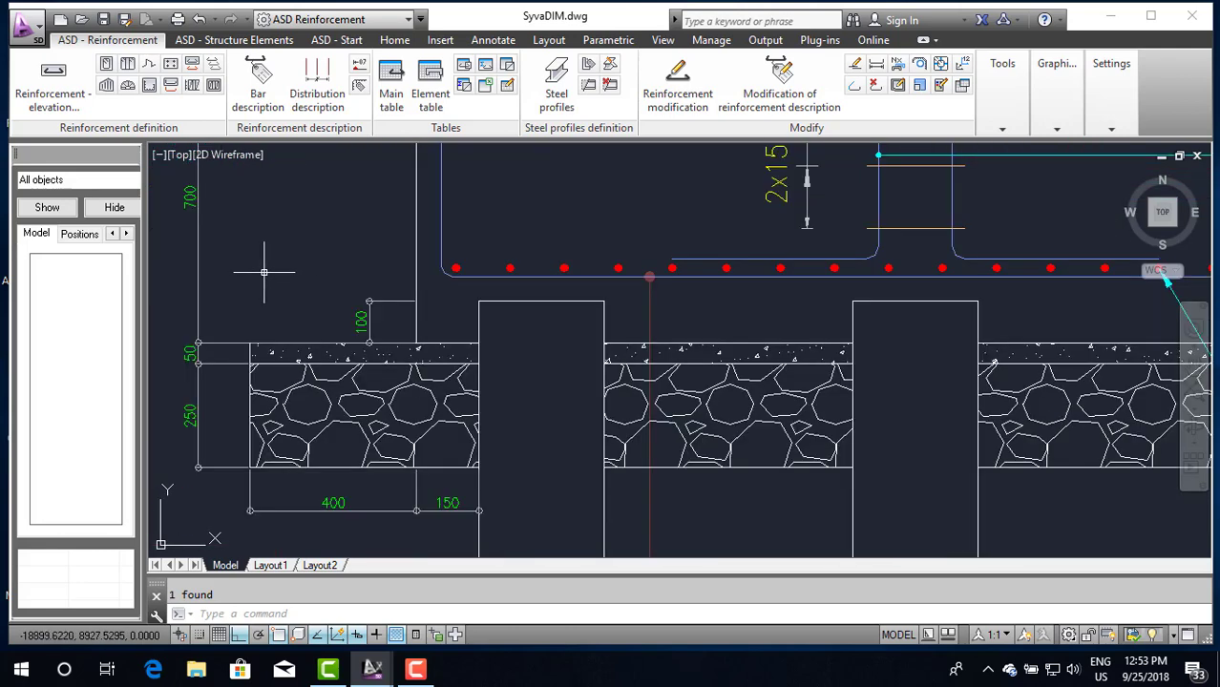
Step: Place a horizontal 95 dimension from the cap edge to the first top bar
{"action": "type", "text": "dli"}
{"action": "key", "text": "Return"}
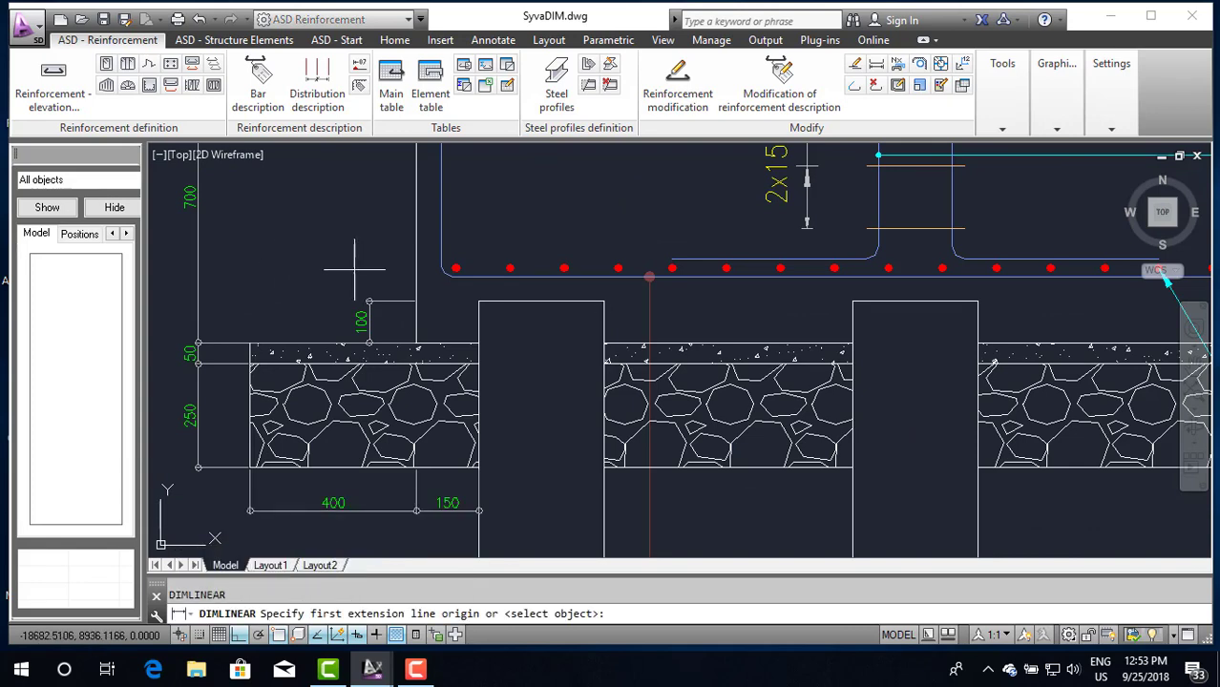
{"action": "scroll", "coordinate": [357, 272], "scroll_direction": "up", "scroll_amount": 3}
{"action": "left_click", "coordinate": [604, 262]}
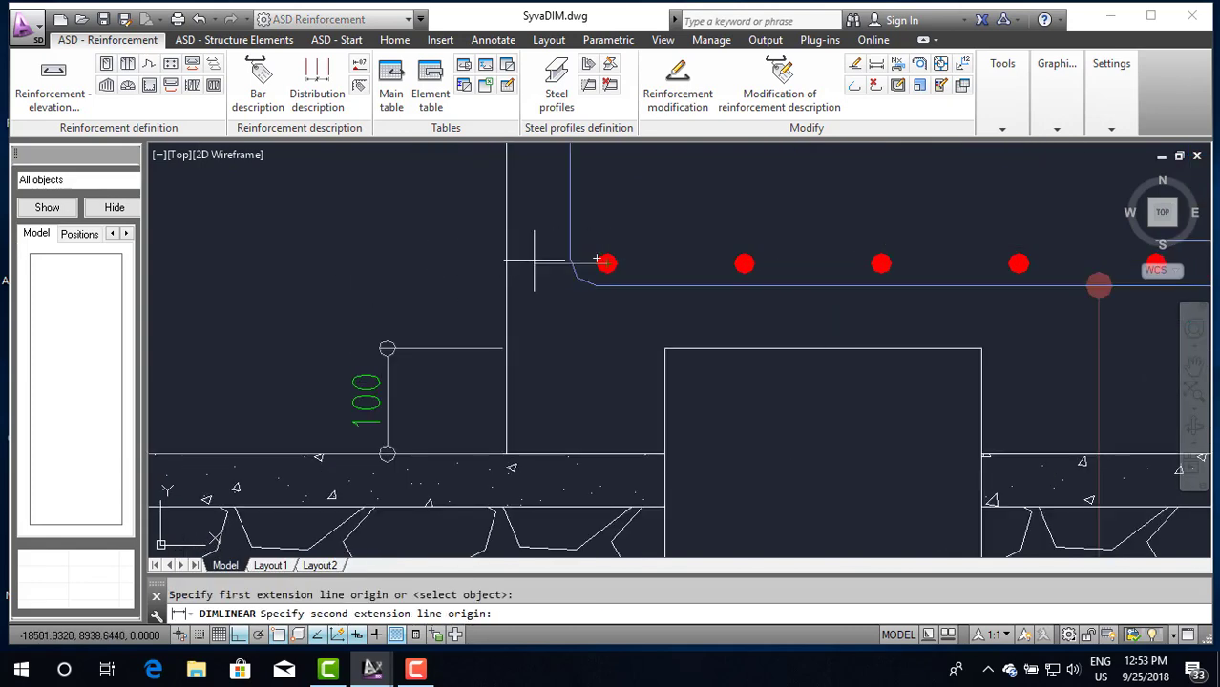
{"action": "left_click", "coordinate": [506, 263]}
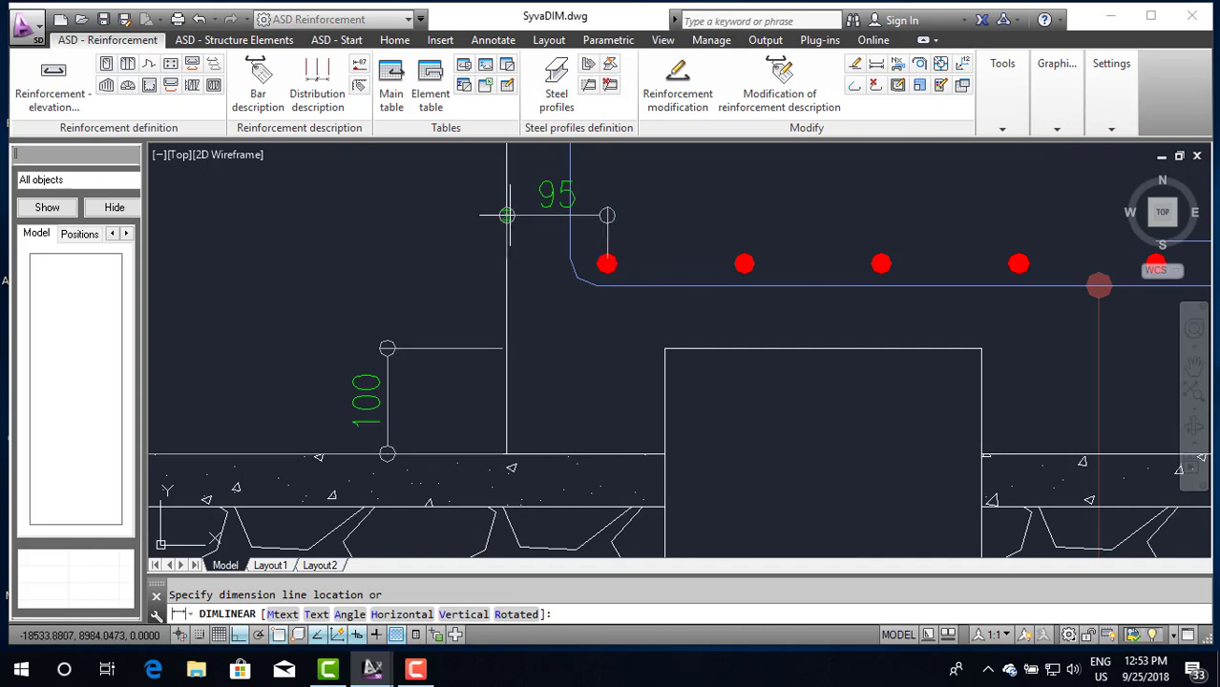
{"action": "left_click", "coordinate": [507, 197]}
Step: Zoom to the pile-cap section and begin a distribution description
{"action": "scroll", "coordinate": [486, 260], "scroll_direction": "down", "scroll_amount": 5}
{"action": "scroll", "coordinate": [573, 295], "scroll_direction": "down", "scroll_amount": 3}
{"action": "scroll", "coordinate": [574, 295], "scroll_direction": "down", "scroll_amount": 3}
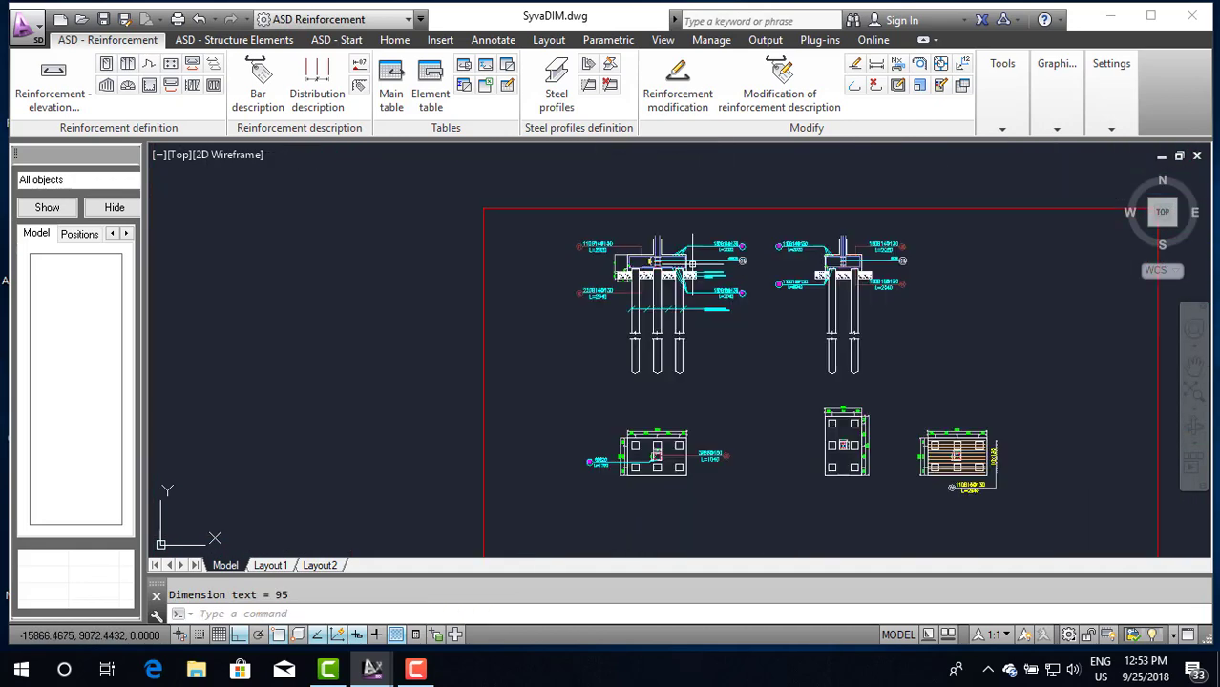
{"action": "scroll", "coordinate": [926, 259], "scroll_direction": "up", "scroll_amount": 4}
{"action": "scroll", "coordinate": [926, 258], "scroll_direction": "up", "scroll_amount": 2}
{"action": "scroll", "coordinate": [549, 272], "scroll_direction": "up", "scroll_amount": 1}
{"action": "scroll", "coordinate": [549, 272], "scroll_direction": "up", "scroll_amount": 1}
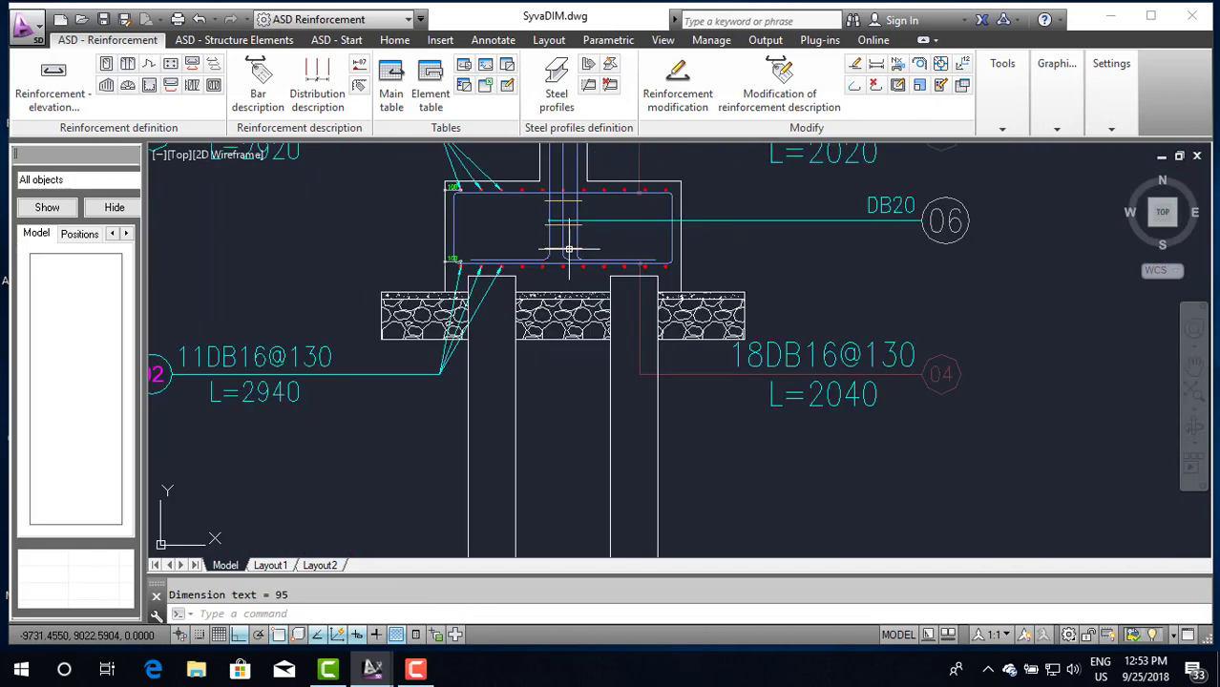
{"action": "left_click", "coordinate": [213, 64]}
{"action": "scroll", "coordinate": [574, 265], "scroll_direction": "up", "scroll_amount": 2}
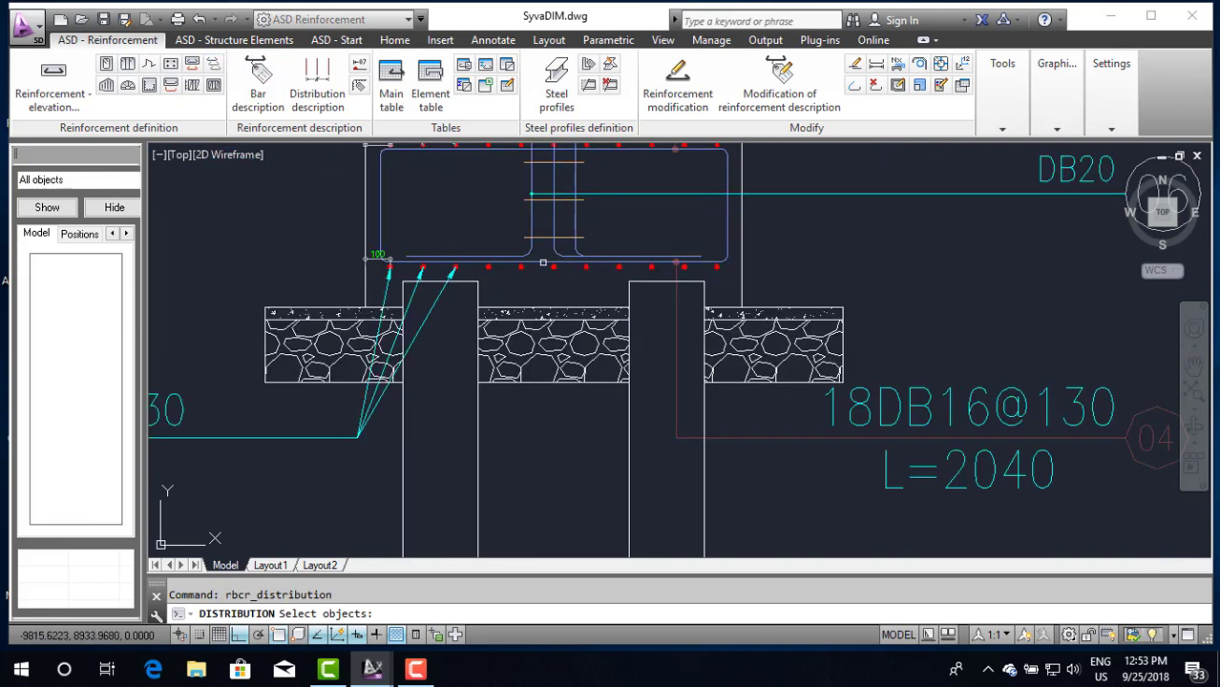
Step: Select the bottom bar in the pile-cap section and accept the linear zone settings
{"action": "left_click", "coordinate": [542, 263]}
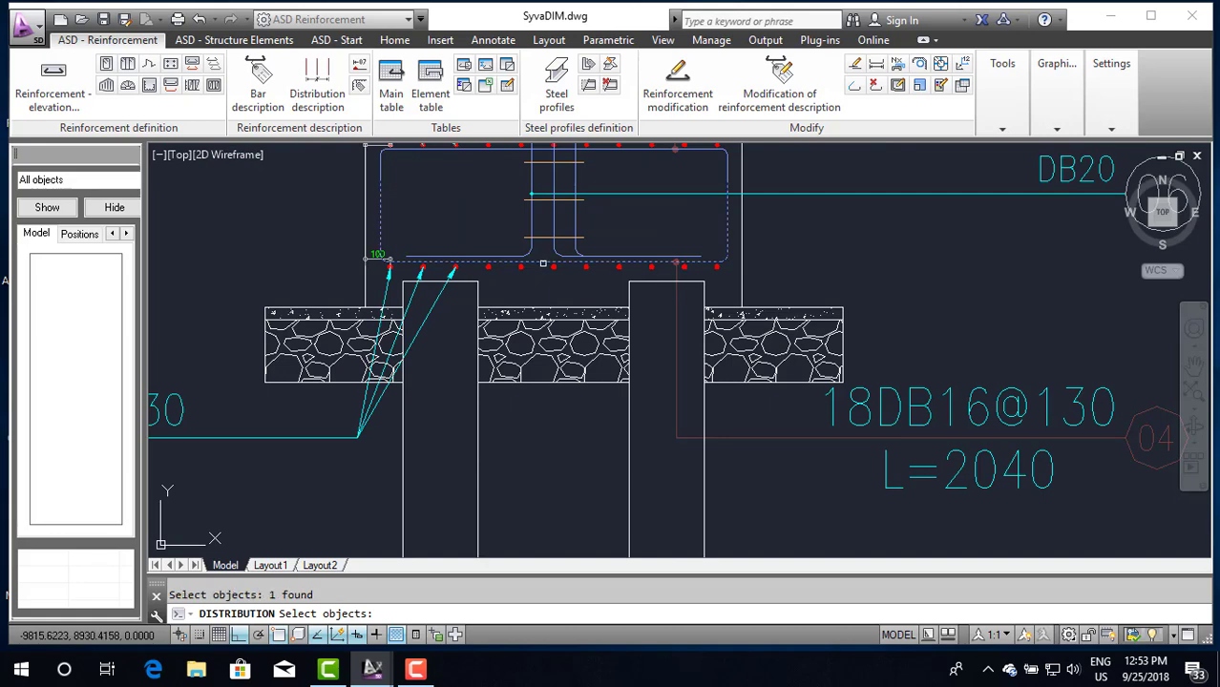
{"action": "key", "text": "Return"}
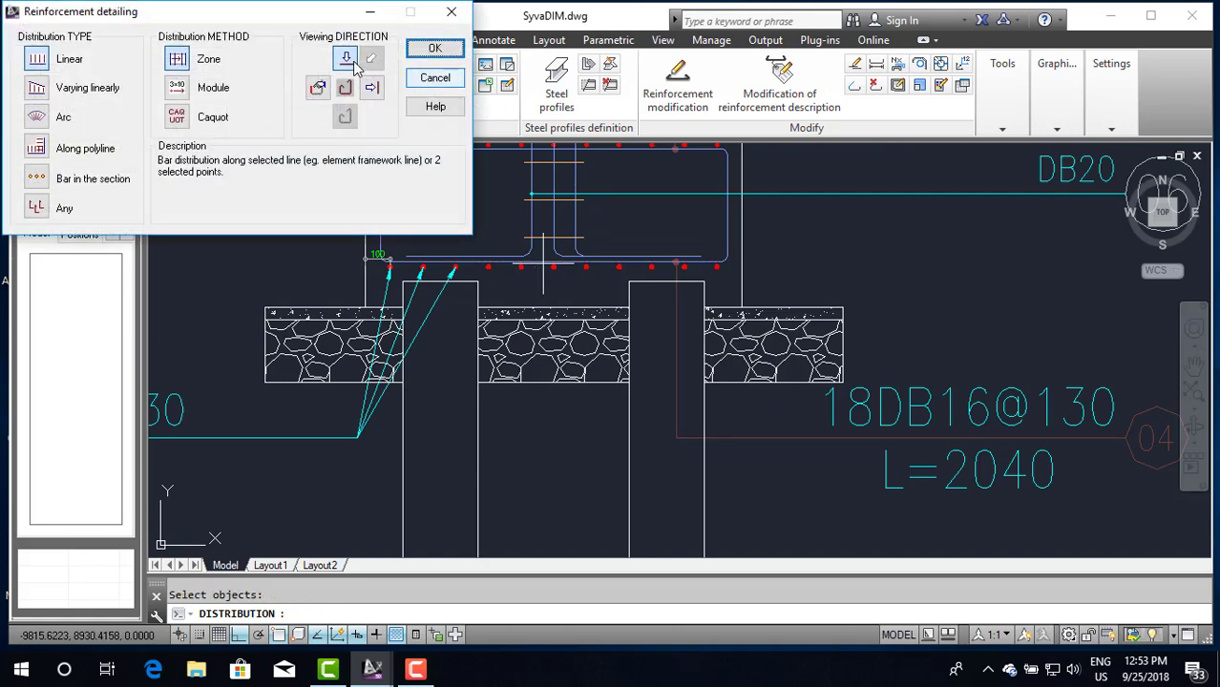
{"action": "left_click", "coordinate": [430, 48]}
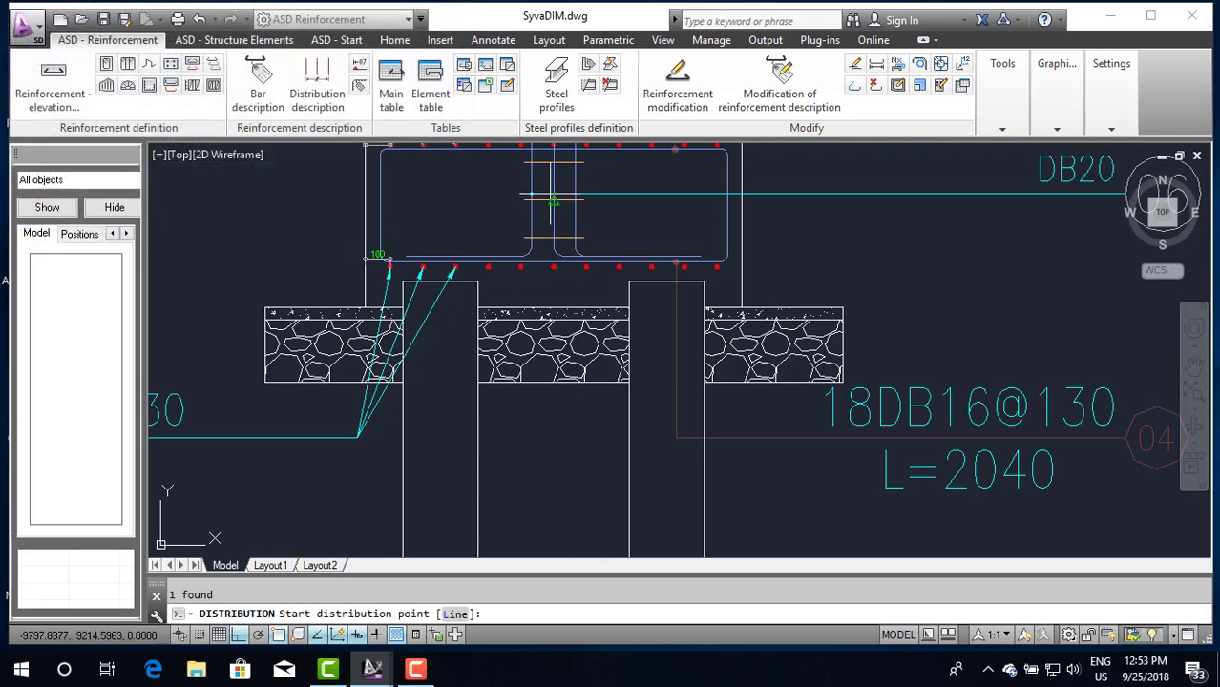
{"action": "scroll", "coordinate": [552, 198], "scroll_direction": "down", "scroll_amount": 3}
{"action": "scroll", "coordinate": [606, 238], "scroll_direction": "down", "scroll_amount": 3}
{"action": "scroll", "coordinate": [698, 403], "scroll_direction": "up", "scroll_amount": 3}
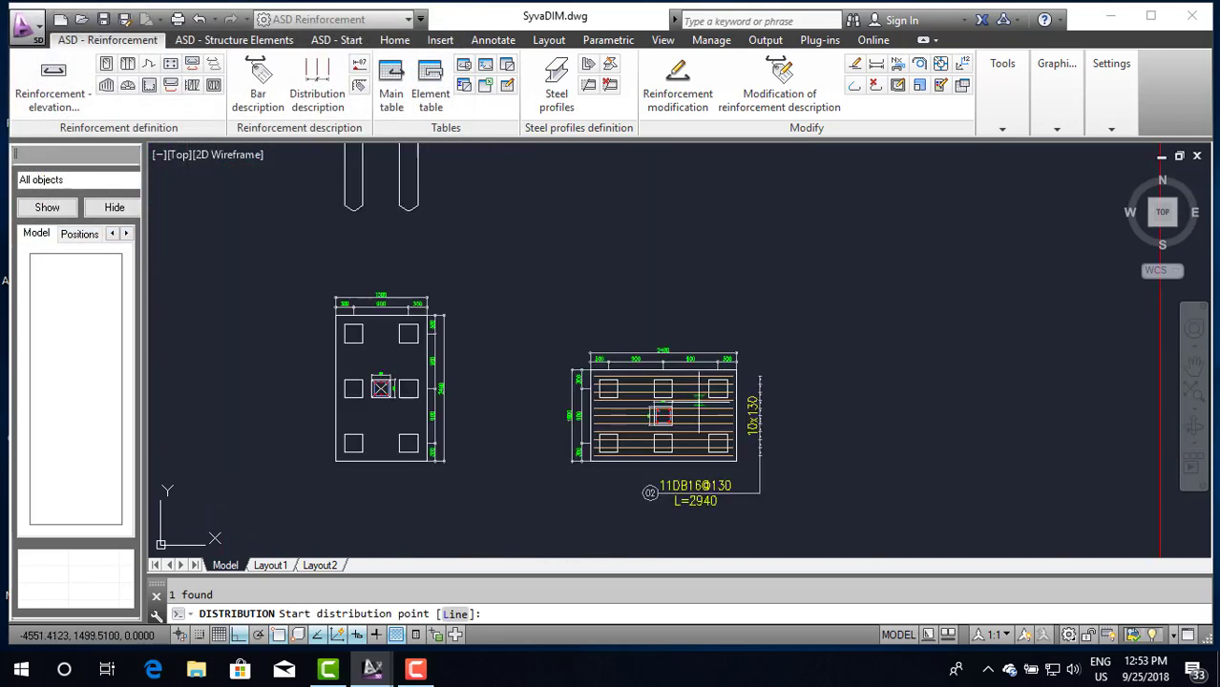
{"action": "scroll", "coordinate": [699, 390], "scroll_direction": "up", "scroll_amount": 2}
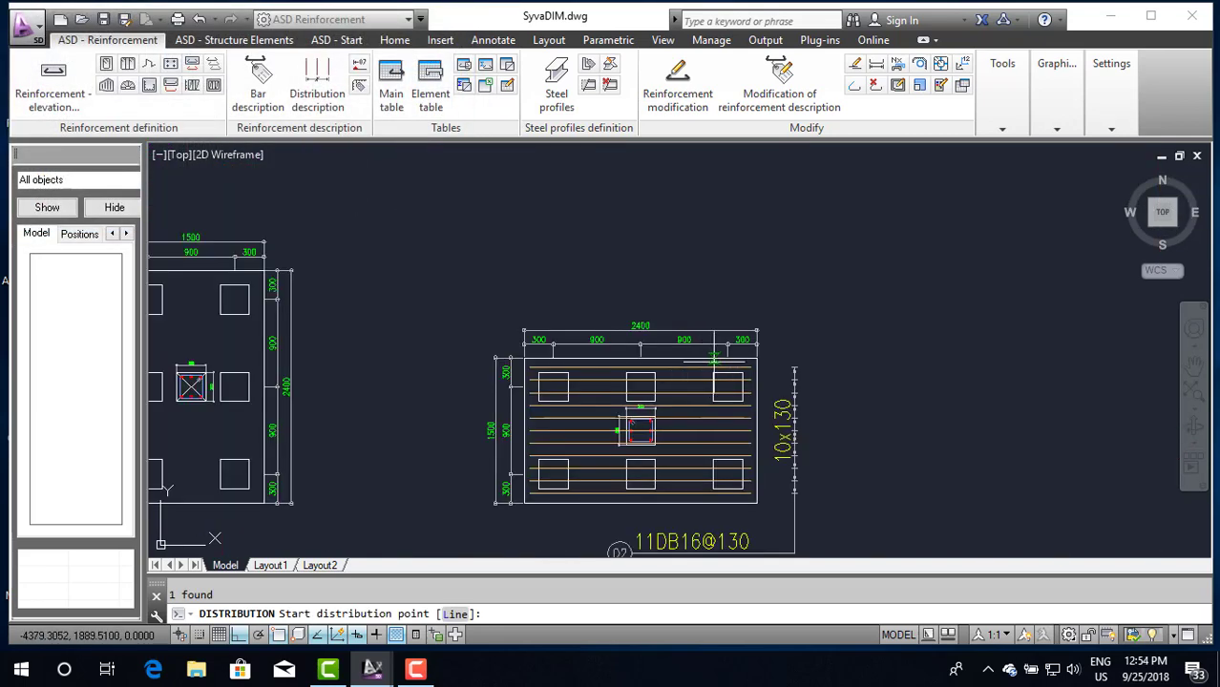
{"action": "scroll", "coordinate": [541, 373], "scroll_direction": "up", "scroll_amount": 2}
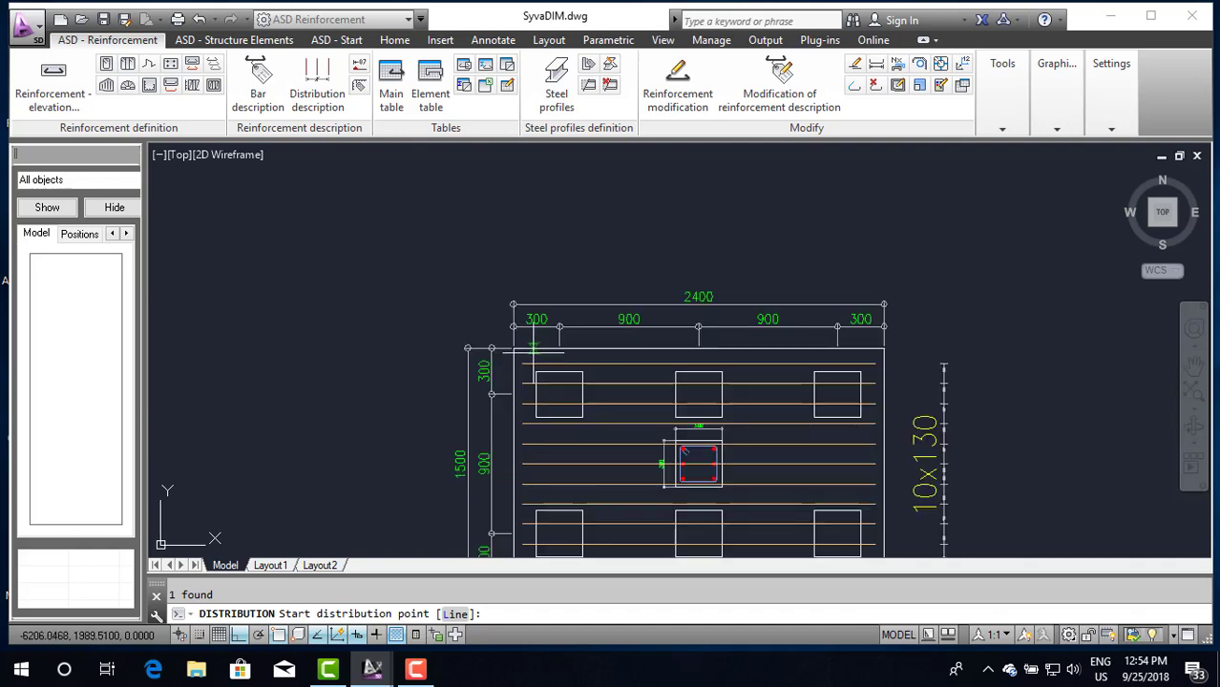
Step: Pick the plan's top-left and top-right corners, then cancel the unfinished distribution
{"action": "left_click", "coordinate": [513, 350]}
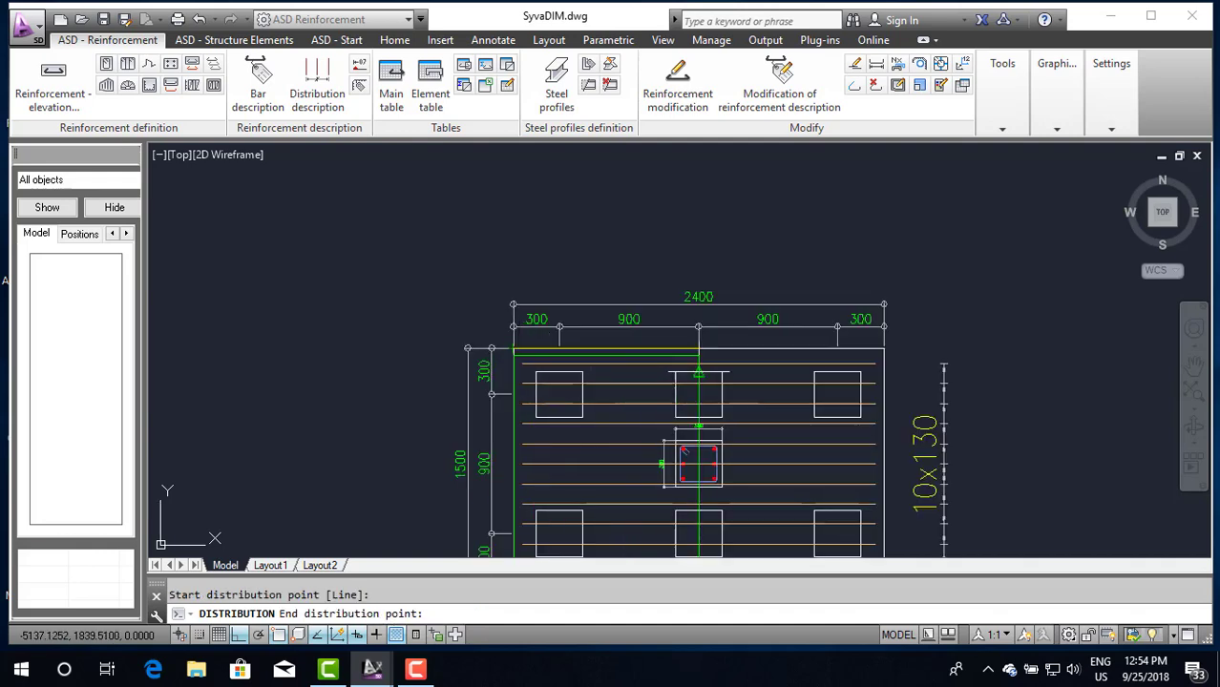
{"action": "scroll", "coordinate": [876, 361], "scroll_direction": "up", "scroll_amount": 3}
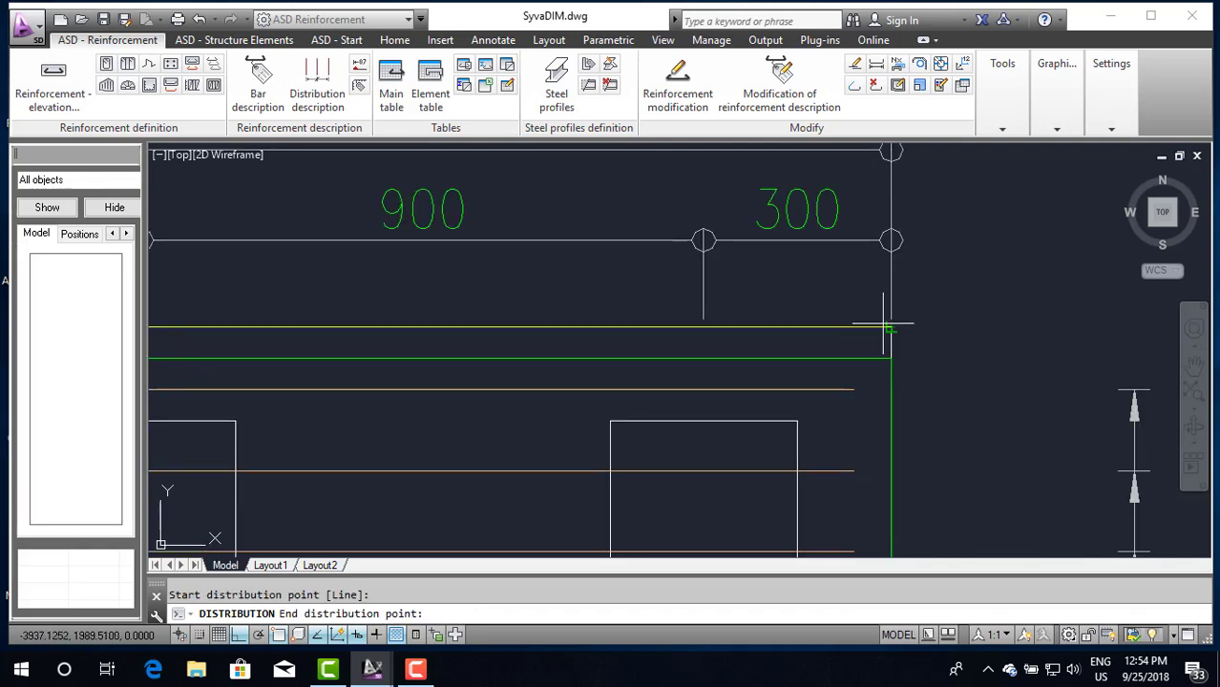
{"action": "scroll", "coordinate": [885, 330], "scroll_direction": "down", "scroll_amount": 2}
{"action": "scroll", "coordinate": [886, 325], "scroll_direction": "up", "scroll_amount": 1}
{"action": "scroll", "coordinate": [885, 329], "scroll_direction": "up", "scroll_amount": 2}
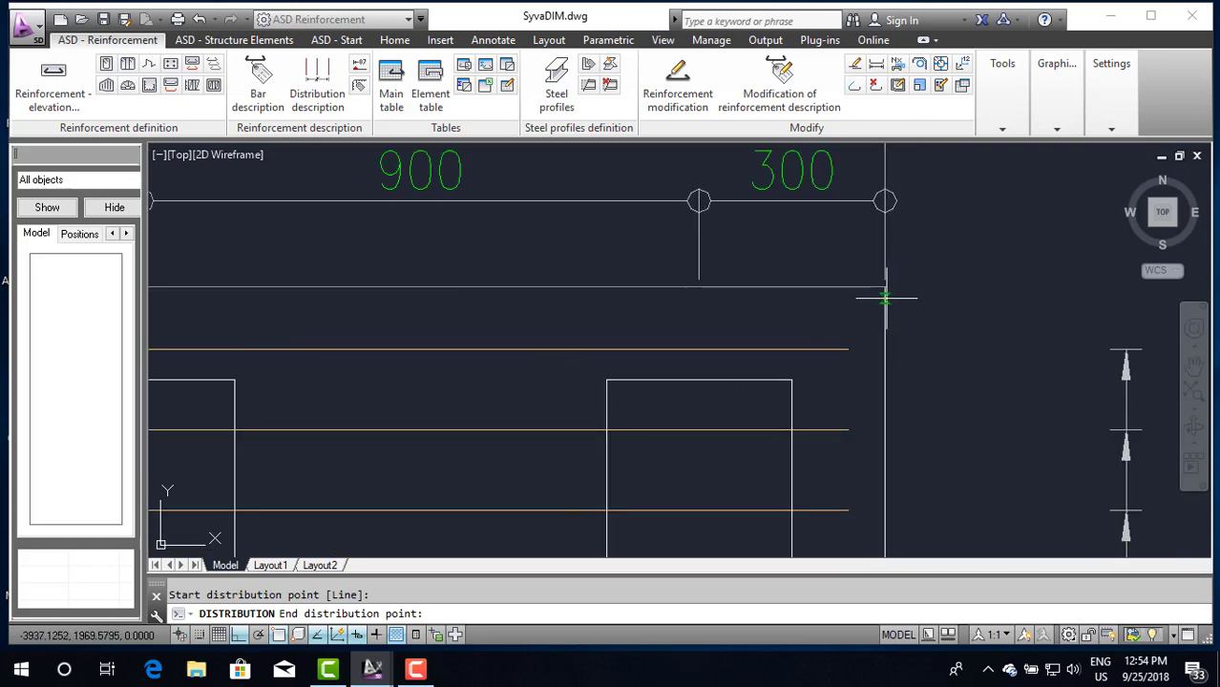
{"action": "left_click", "coordinate": [885, 286]}
{"action": "scroll", "coordinate": [885, 286], "scroll_direction": "down", "scroll_amount": 2}
{"action": "scroll", "coordinate": [885, 286], "scroll_direction": "down", "scroll_amount": 2}
{"action": "type", "text": "1"}
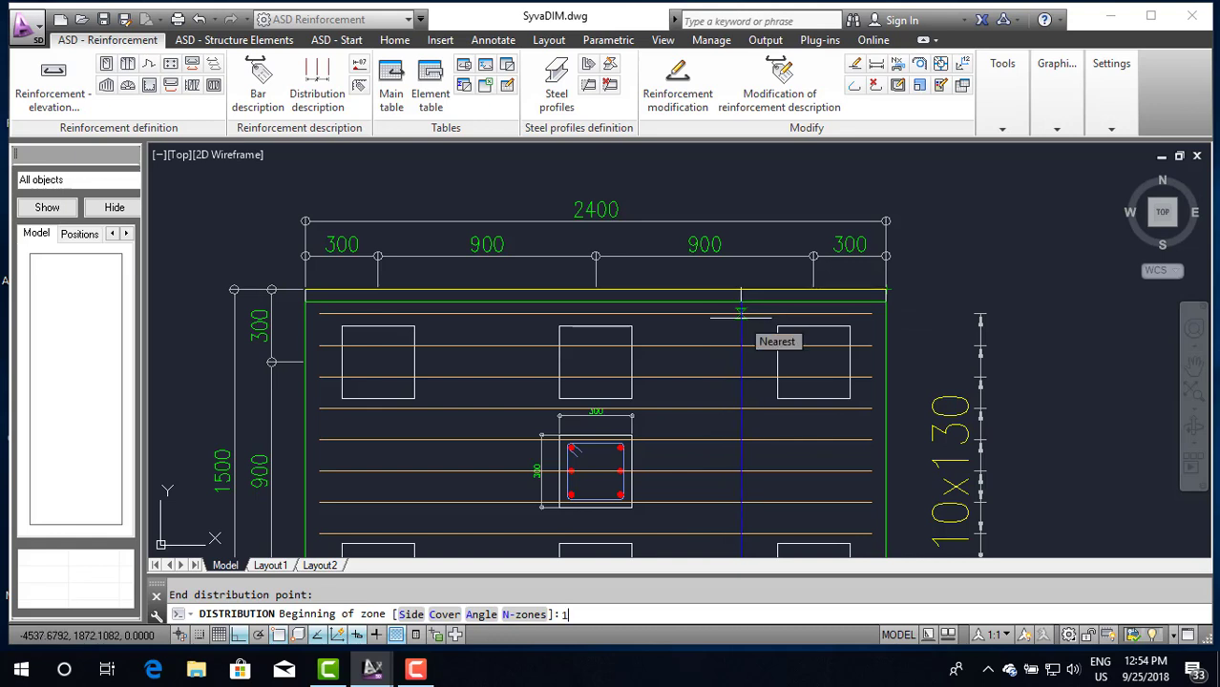
{"action": "key", "text": "Return"}
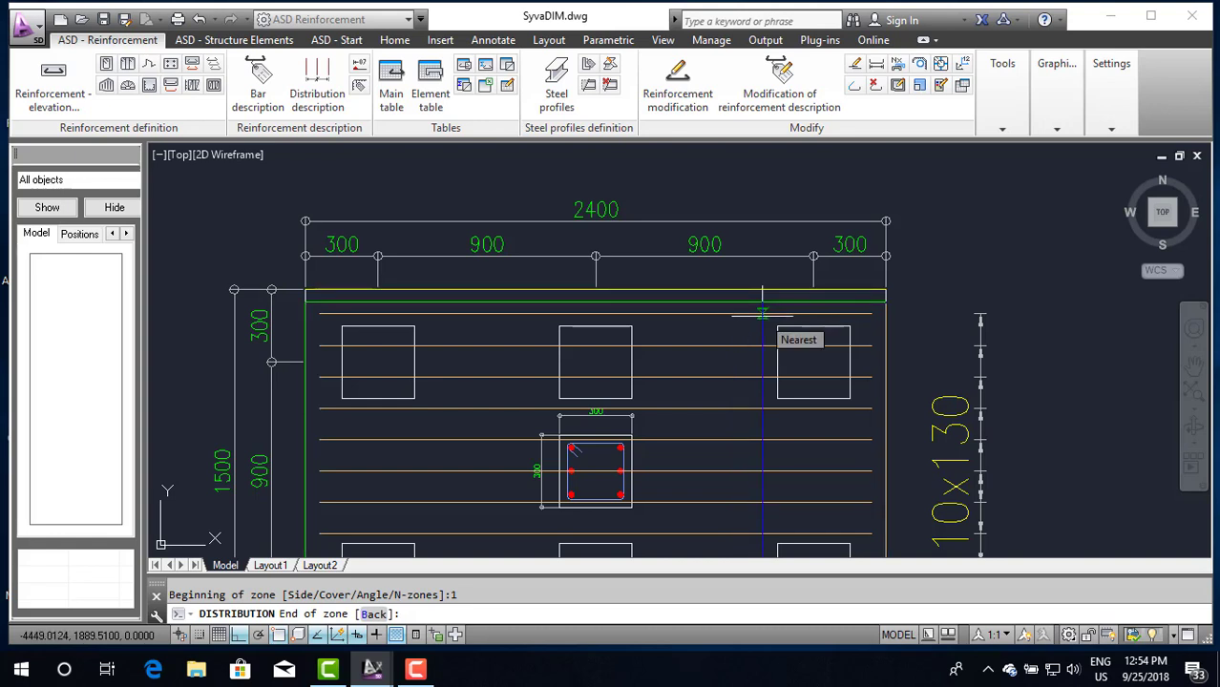
{"action": "scroll", "coordinate": [762, 313], "scroll_direction": "down", "scroll_amount": 2}
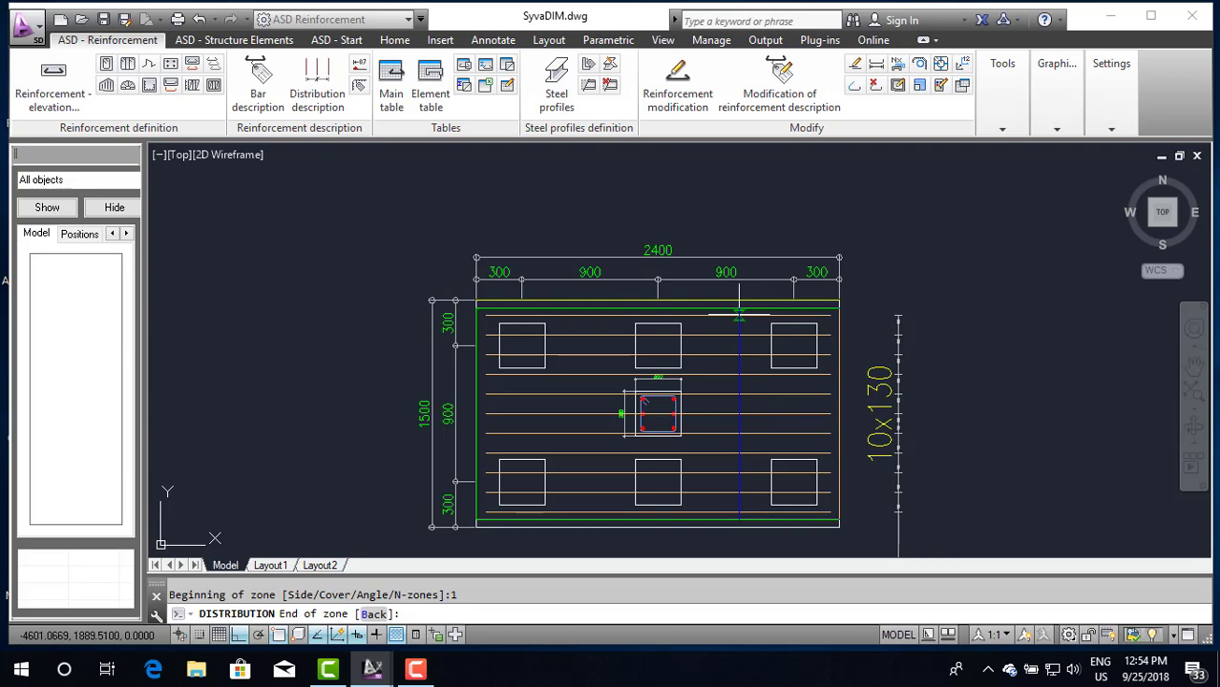
{"action": "key", "text": "Escape"}
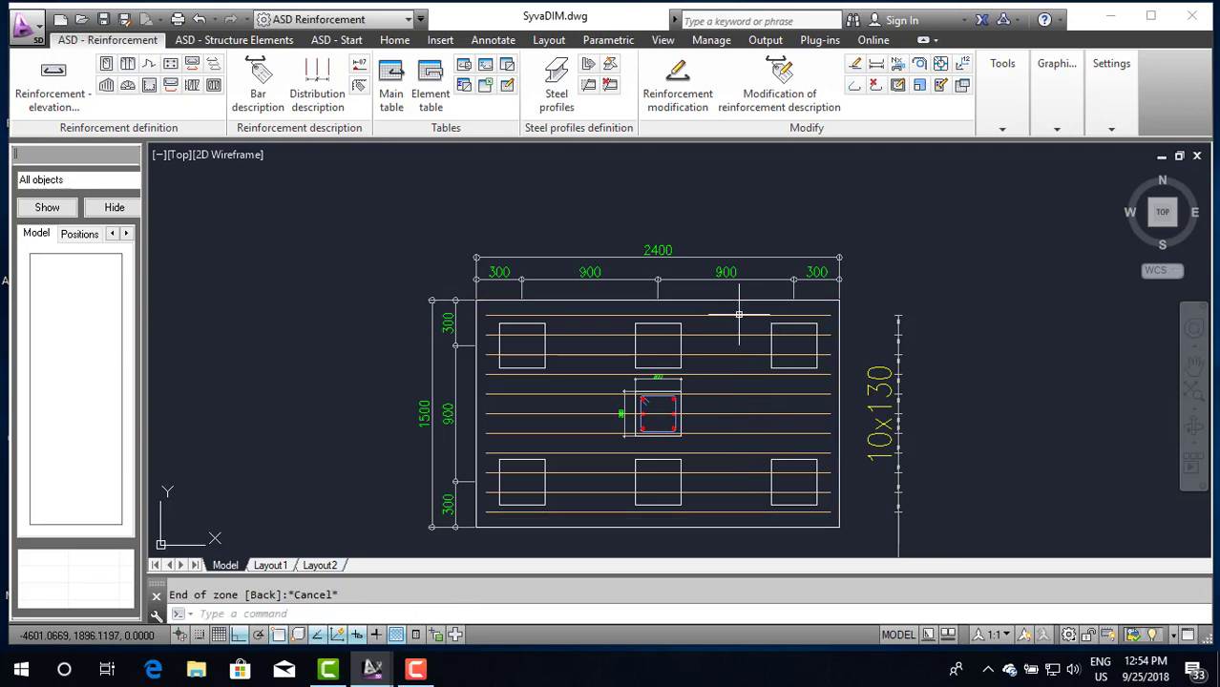
{"action": "scroll", "coordinate": [697, 344], "scroll_direction": "down", "scroll_amount": 4}
{"action": "scroll", "coordinate": [707, 353], "scroll_direction": "down", "scroll_amount": 4}
{"action": "scroll", "coordinate": [650, 274], "scroll_direction": "up", "scroll_amount": 2}
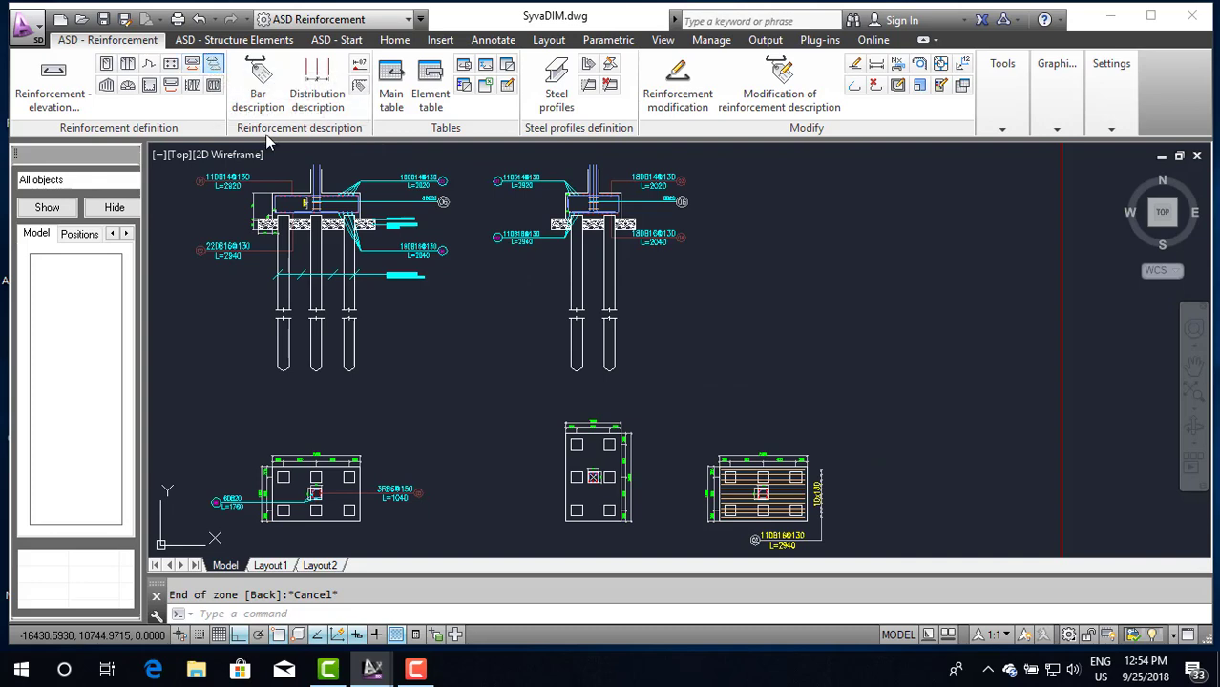
Step: Start a distribution description for the 18DB16@130 bottom bar and accept the linear zone settings
{"action": "left_click", "coordinate": [317, 76]}
{"action": "scroll", "coordinate": [587, 210], "scroll_direction": "up", "scroll_amount": 5}
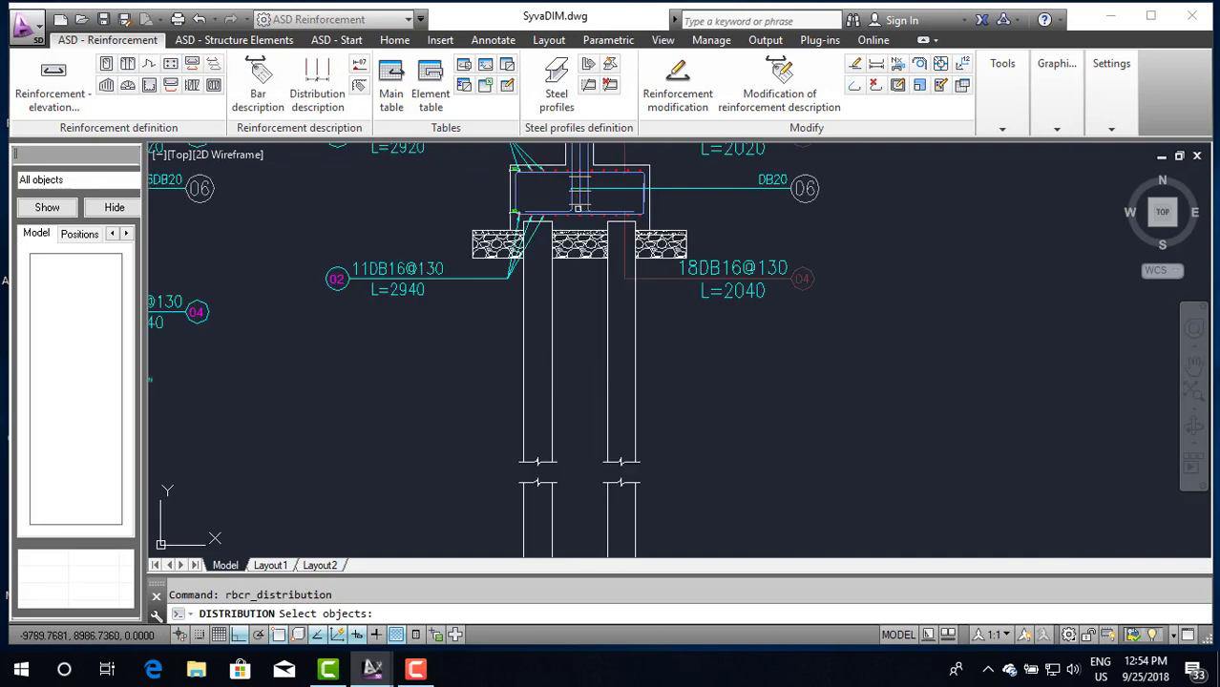
{"action": "scroll", "coordinate": [582, 209], "scroll_direction": "up", "scroll_amount": 2}
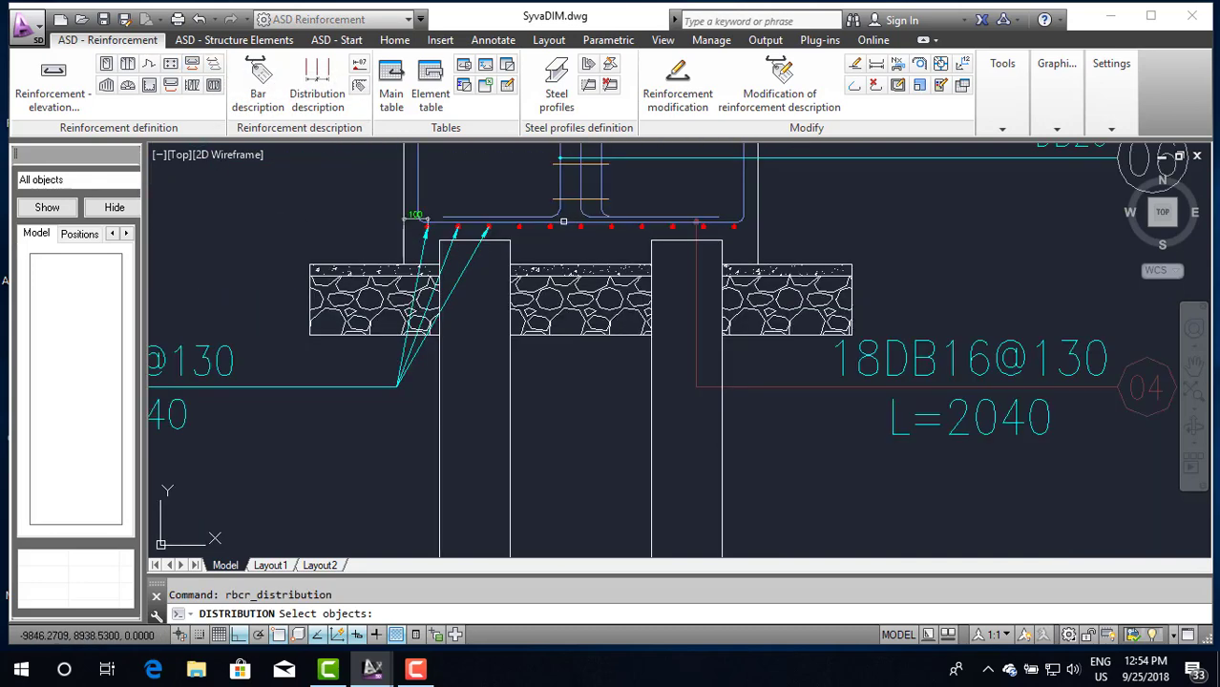
{"action": "left_click", "coordinate": [563, 222]}
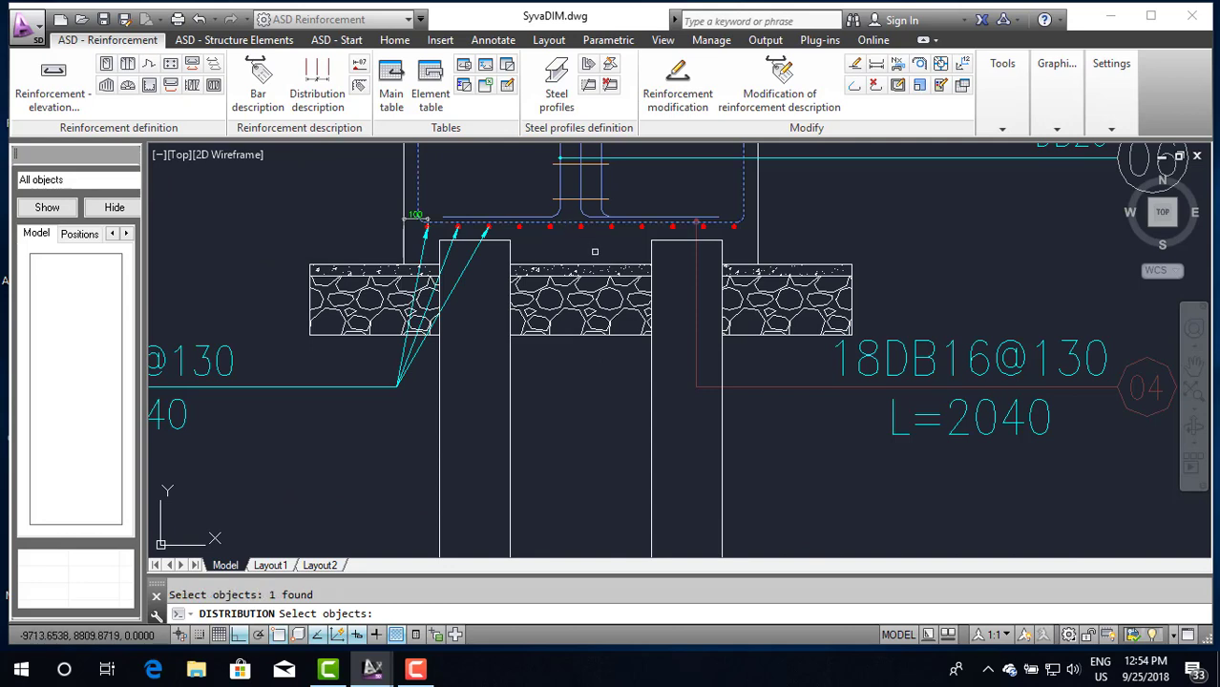
{"action": "key", "text": "Return"}
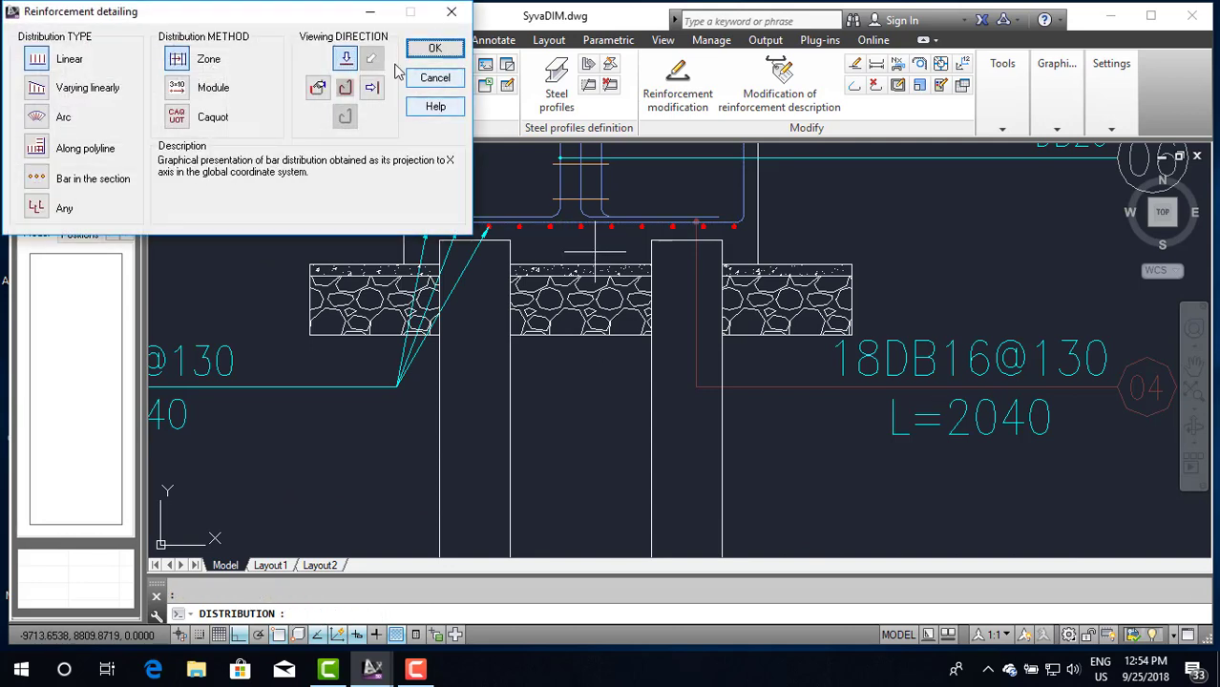
{"action": "left_click", "coordinate": [435, 48]}
Step: Span the distribution from the plan's top-left to top-right corner as one zone: 24 bars at 100 mm
{"action": "scroll", "coordinate": [611, 334], "scroll_direction": "down", "scroll_amount": 5}
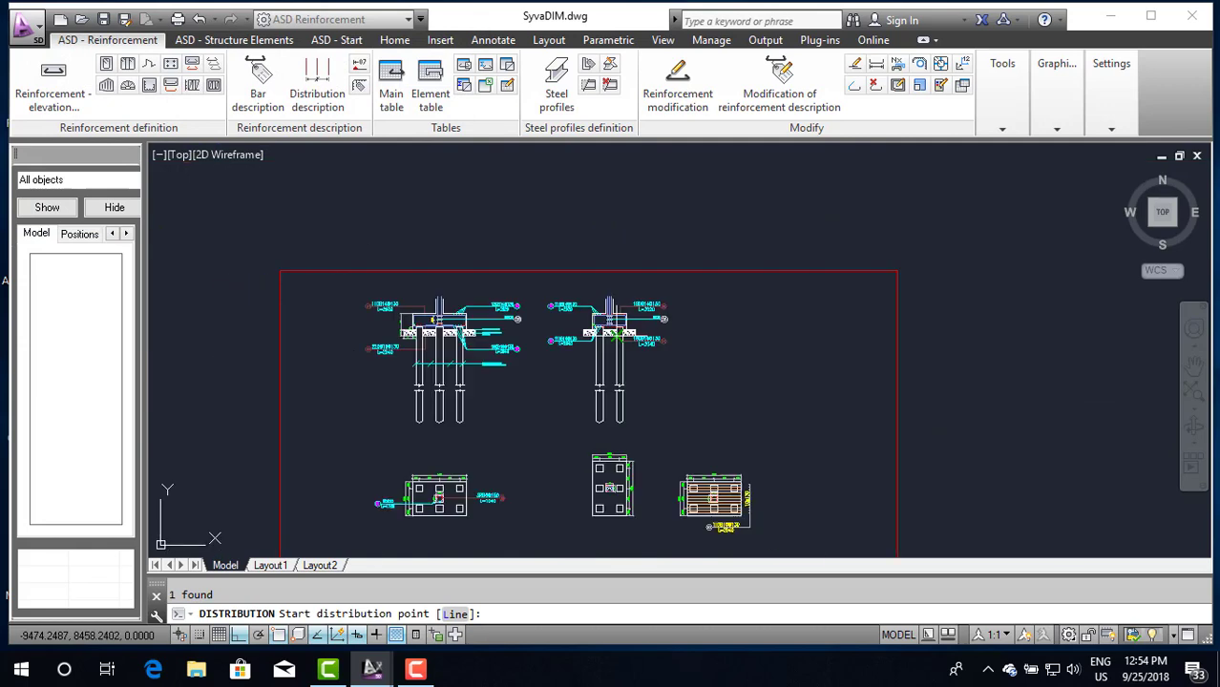
{"action": "scroll", "coordinate": [687, 436], "scroll_direction": "up", "scroll_amount": 2}
{"action": "scroll", "coordinate": [668, 449], "scroll_direction": "up", "scroll_amount": 1}
{"action": "scroll", "coordinate": [542, 439], "scroll_direction": "up", "scroll_amount": 2}
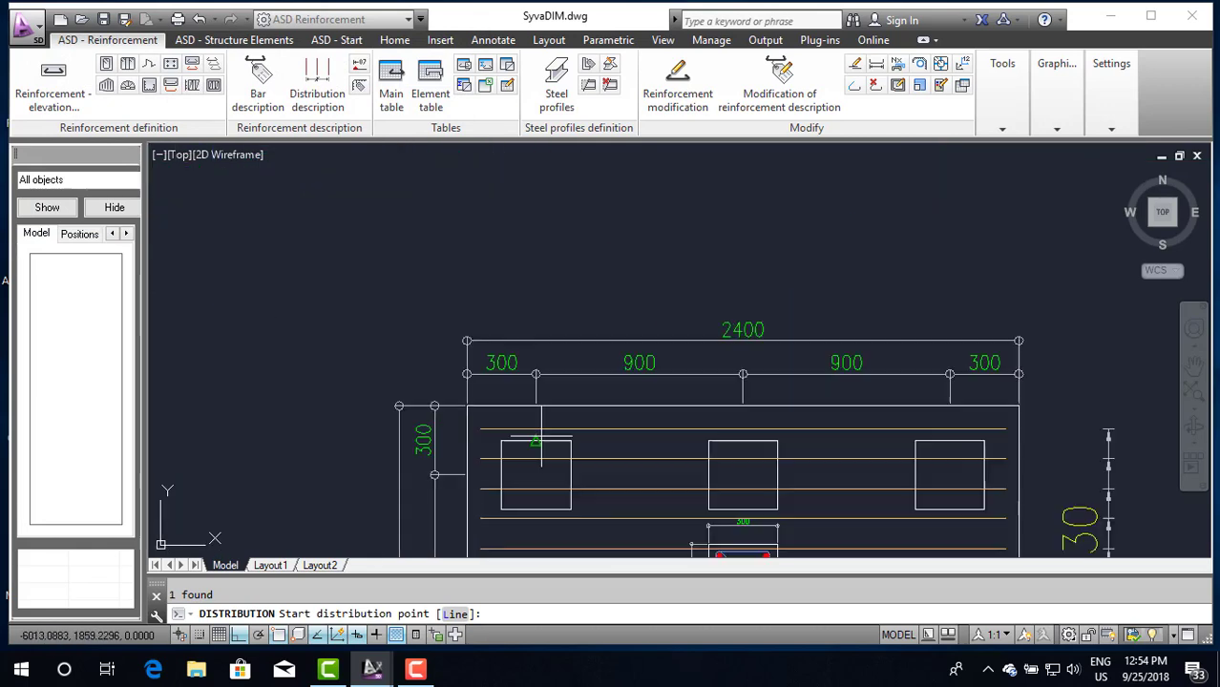
{"action": "scroll", "coordinate": [479, 410], "scroll_direction": "up", "scroll_amount": 3}
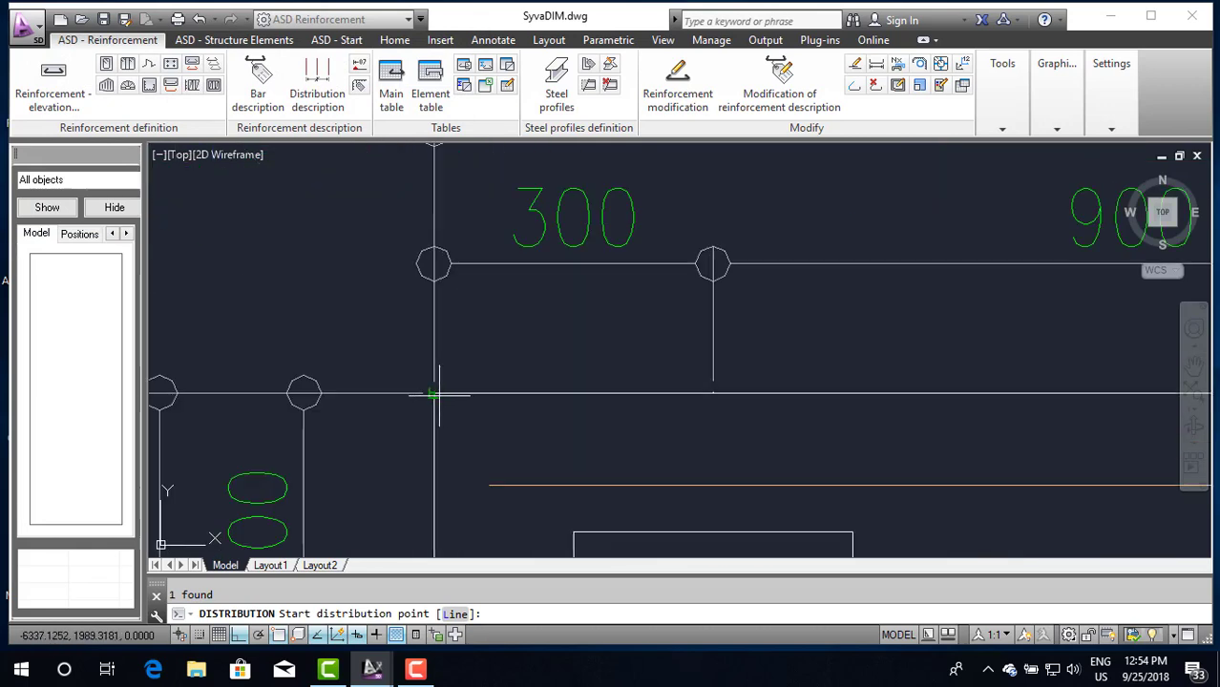
{"action": "left_click", "coordinate": [435, 393]}
{"action": "scroll", "coordinate": [437, 401], "scroll_direction": "down", "scroll_amount": 3}
{"action": "scroll", "coordinate": [634, 399], "scroll_direction": "down", "scroll_amount": 2}
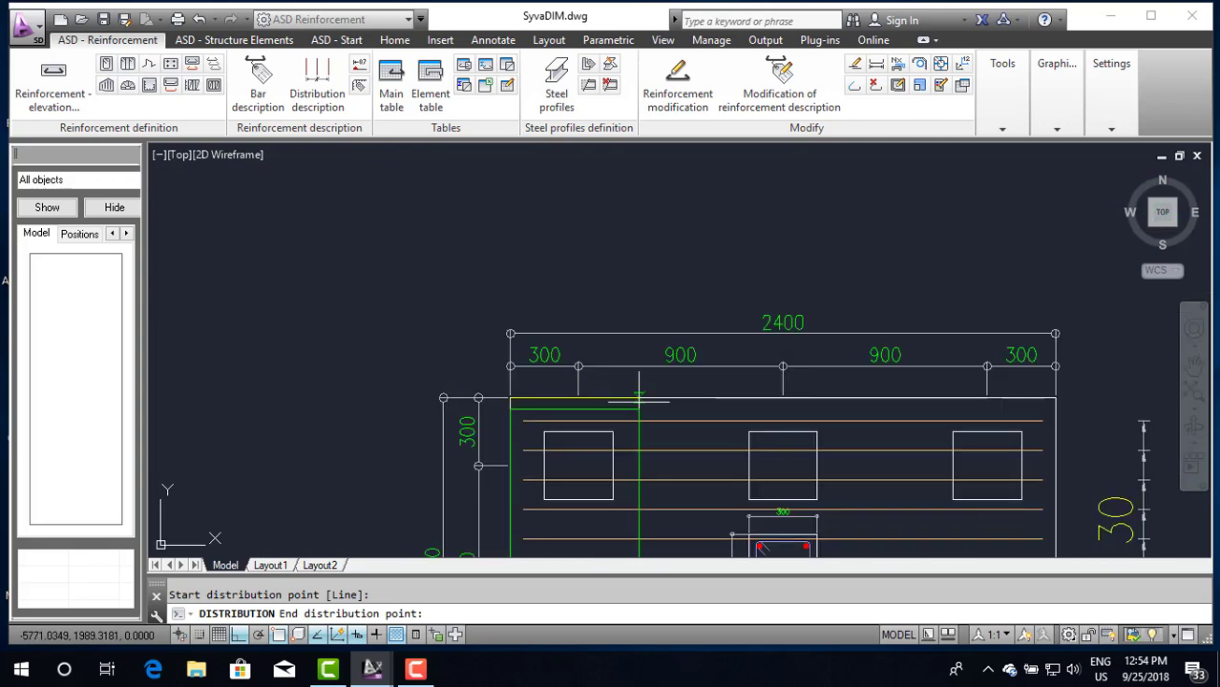
{"action": "scroll", "coordinate": [639, 403], "scroll_direction": "down", "scroll_amount": 2}
{"action": "scroll", "coordinate": [883, 415], "scroll_direction": "up", "scroll_amount": 3}
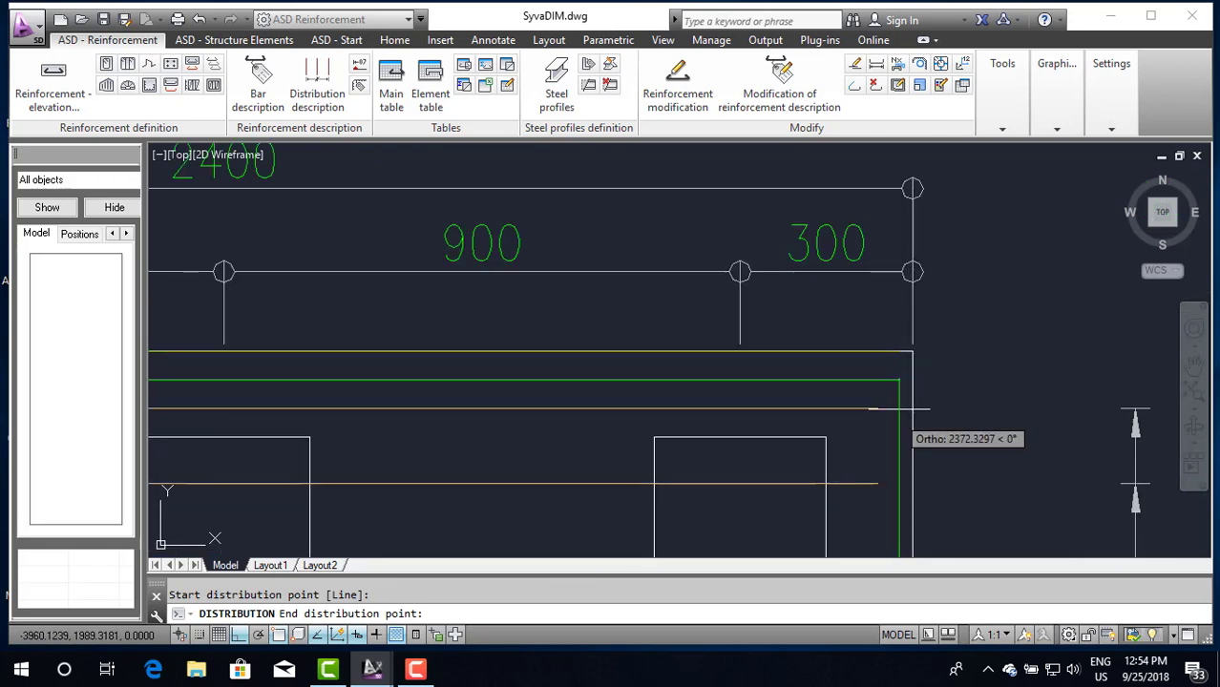
{"action": "left_click", "coordinate": [913, 352]}
{"action": "scroll", "coordinate": [912, 349], "scroll_direction": "down", "scroll_amount": 2}
{"action": "scroll", "coordinate": [859, 353], "scroll_direction": "down", "scroll_amount": 2}
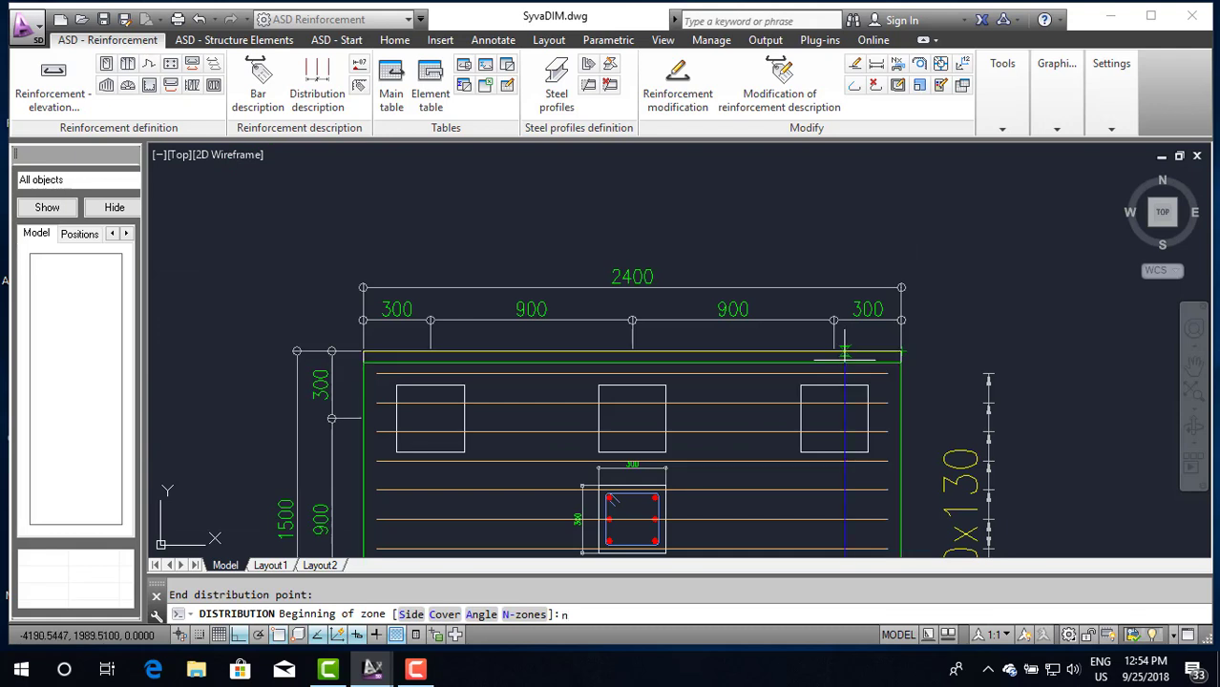
{"action": "type", "text": "n"}
{"action": "key", "text": "Return"}
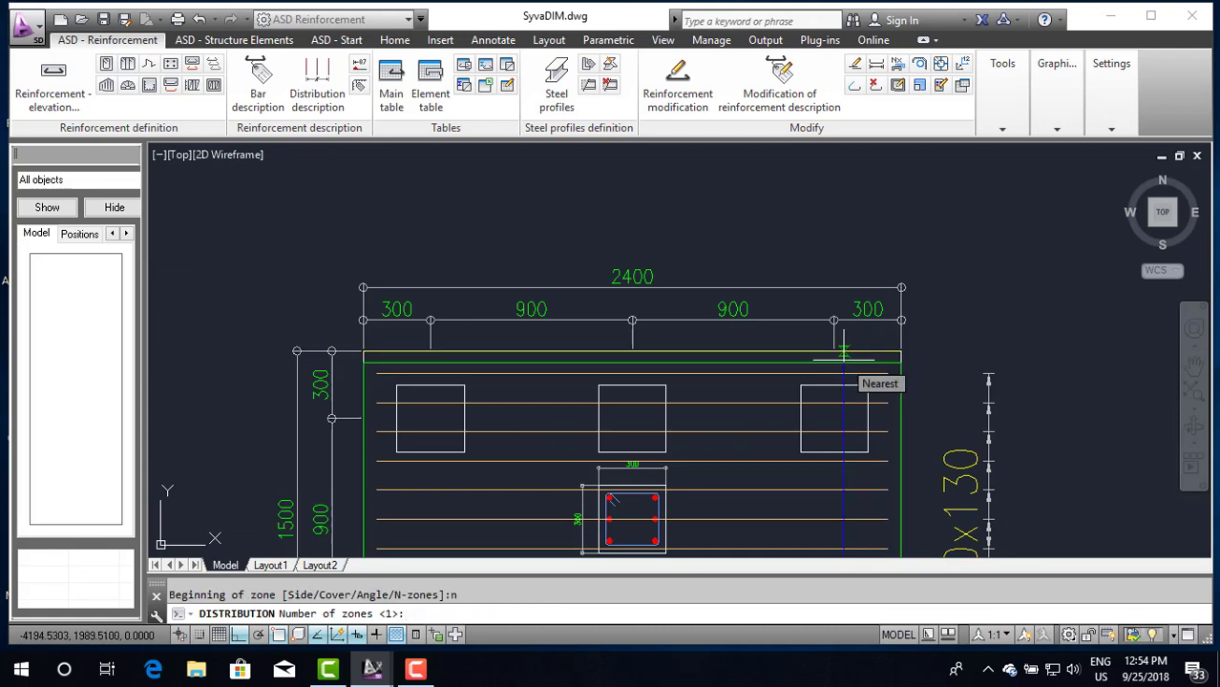
{"action": "key", "text": "Return"}
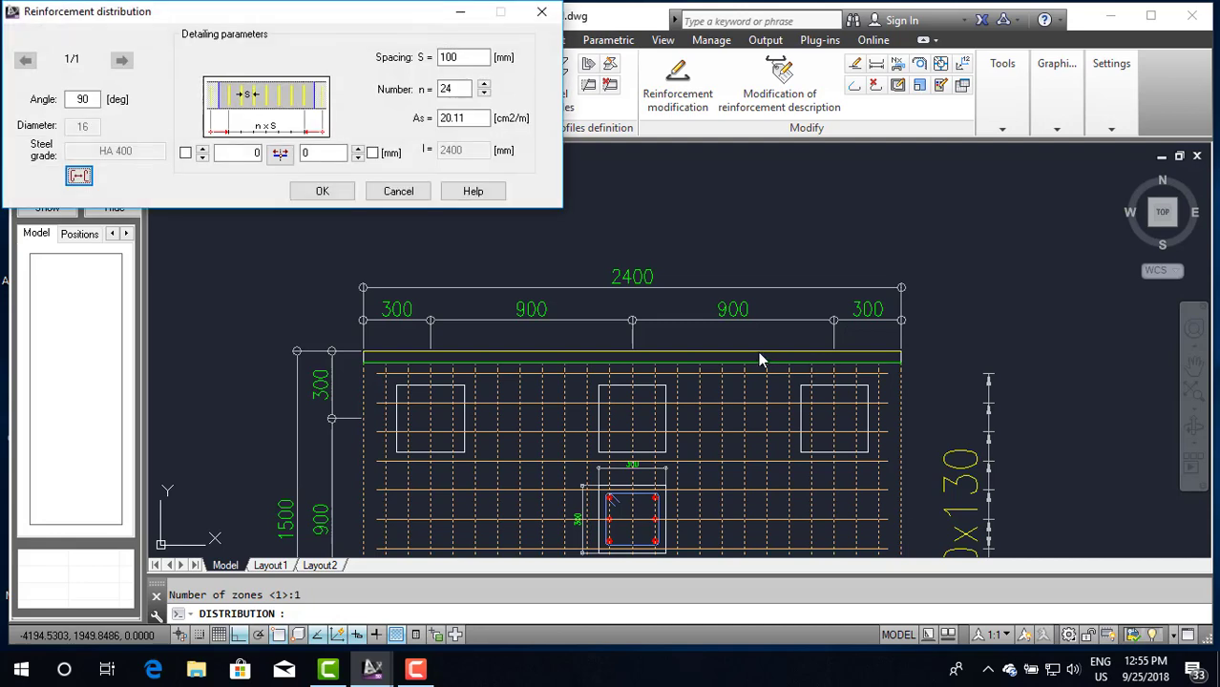
Step: Set the distribution edge offsets to 30 and 95 mm at 130 spacing, giving 18DB16@130 L=2040
{"action": "left_click_drag", "start_coordinate": [468, 57], "coordinate": [426, 58]}
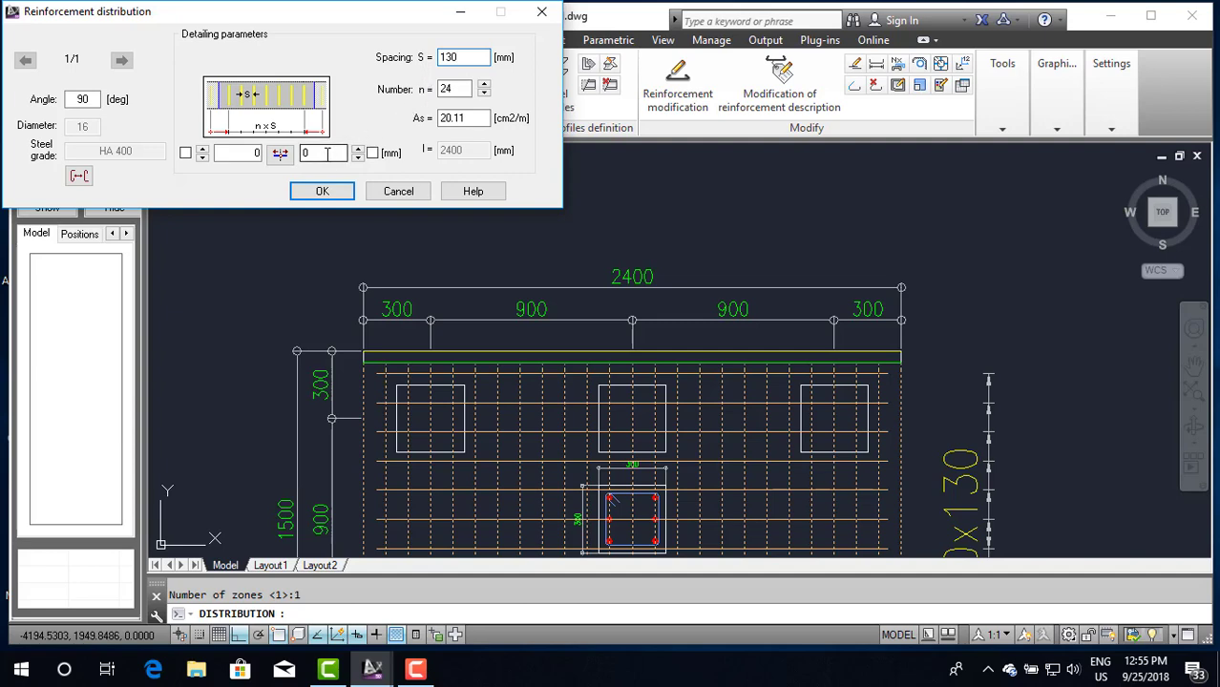
{"action": "scroll", "coordinate": [501, 283], "scroll_direction": "down", "scroll_amount": 5}
{"action": "scroll", "coordinate": [501, 284], "scroll_direction": "down", "scroll_amount": 2}
{"action": "scroll", "coordinate": [355, 264], "scroll_direction": "up", "scroll_amount": 4}
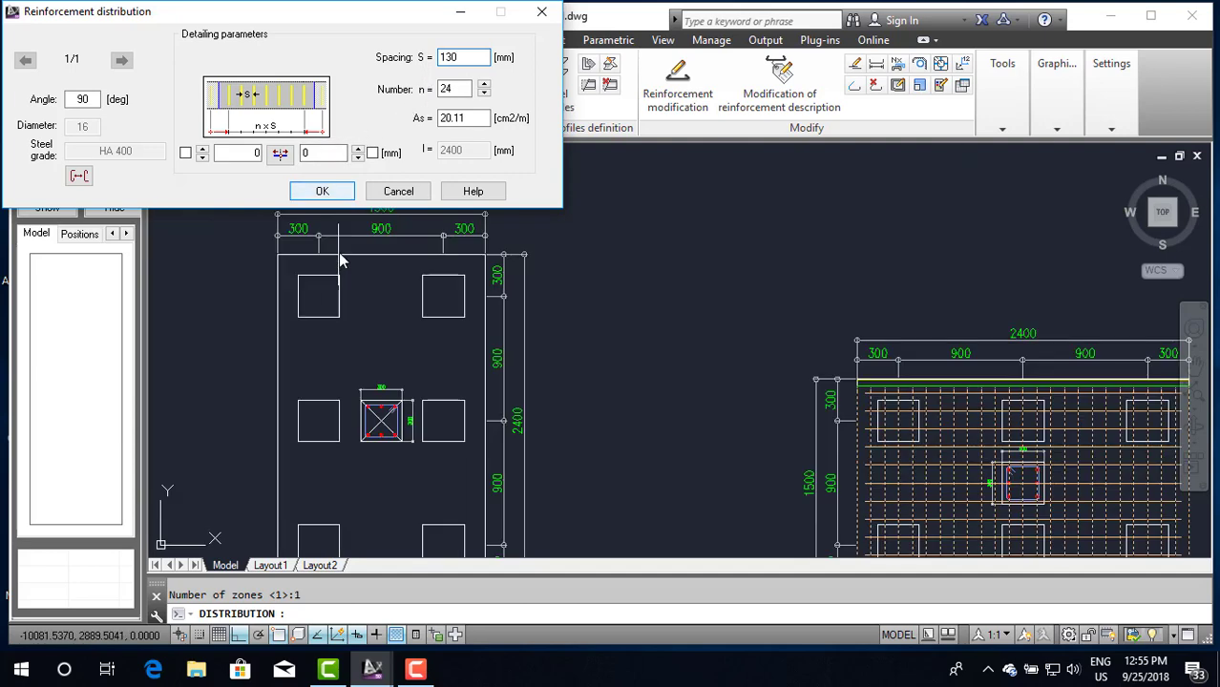
{"action": "scroll", "coordinate": [382, 272], "scroll_direction": "down", "scroll_amount": 4}
{"action": "scroll", "coordinate": [405, 345], "scroll_direction": "down", "scroll_amount": 2}
{"action": "scroll", "coordinate": [258, 245], "scroll_direction": "up", "scroll_amount": 3}
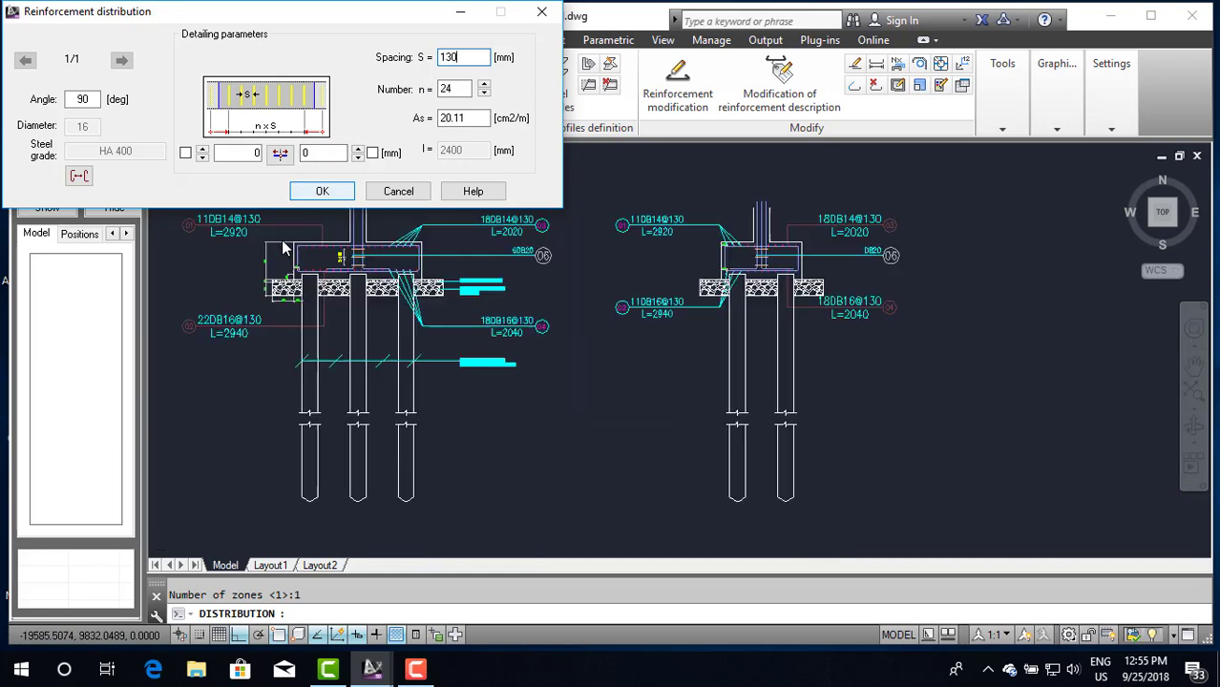
{"action": "scroll", "coordinate": [319, 327], "scroll_direction": "up", "scroll_amount": 2}
{"action": "scroll", "coordinate": [323, 328], "scroll_direction": "up", "scroll_amount": 2}
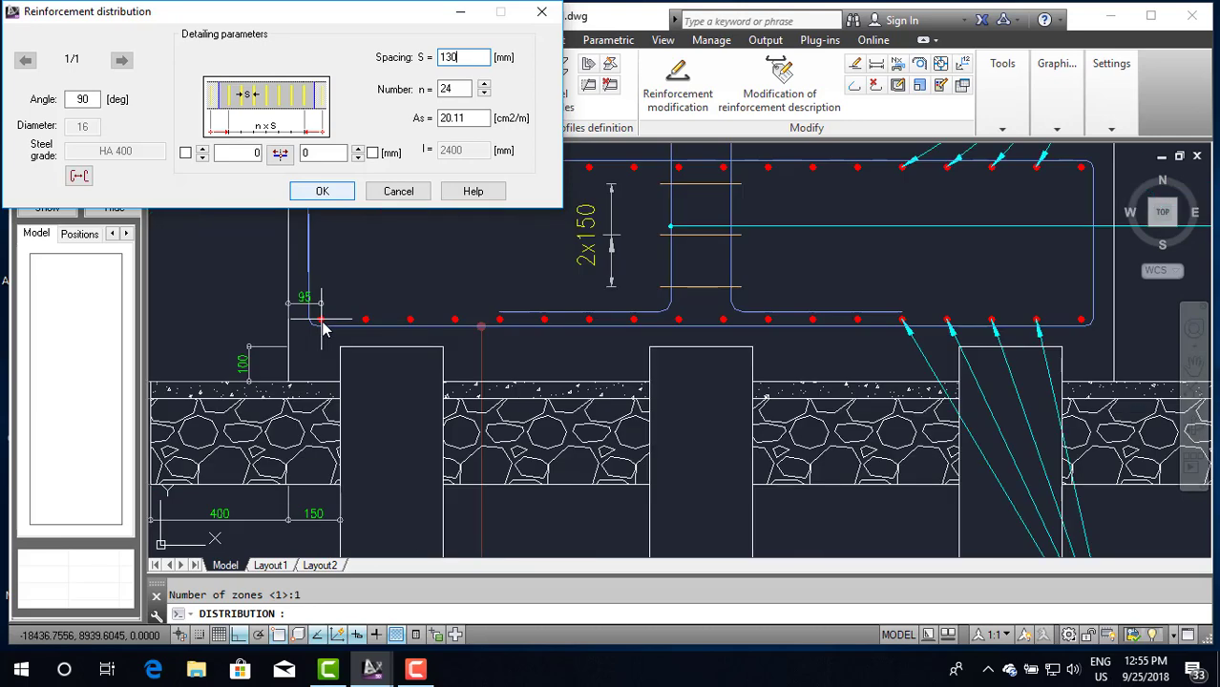
{"action": "type", "text": "30"}
{"action": "left_click", "coordinate": [314, 154]}
{"action": "type", "text": "95"}
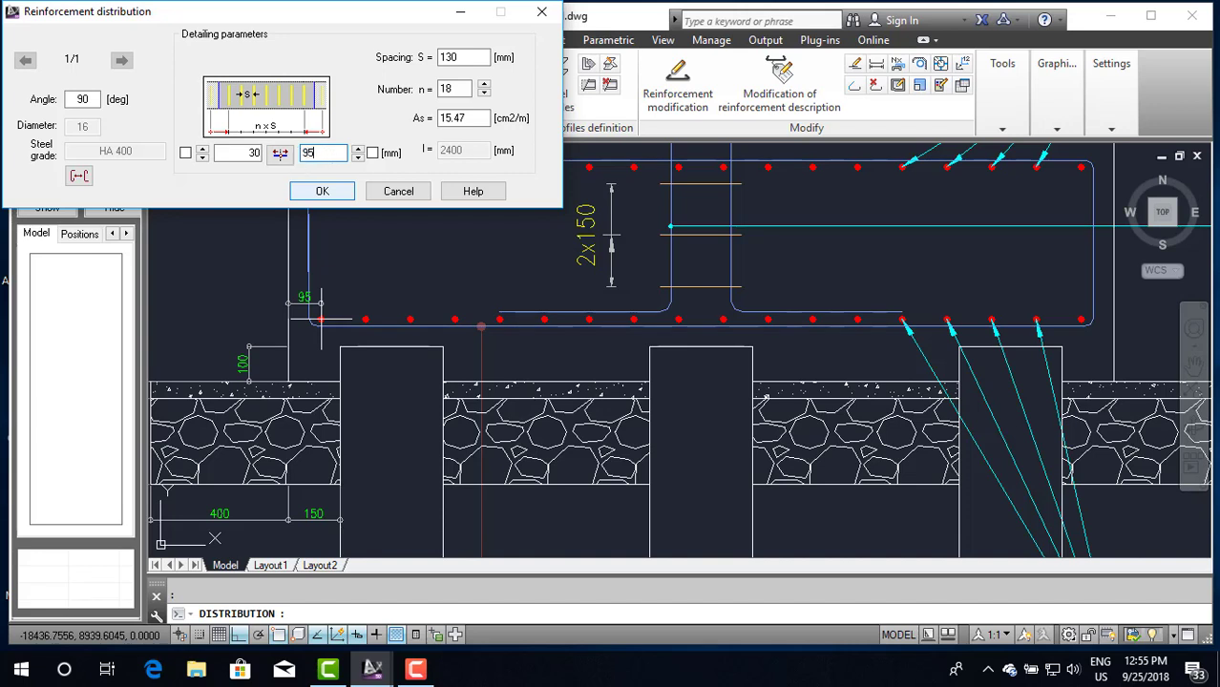
{"action": "left_click", "coordinate": [279, 152]}
{"action": "left_click", "coordinate": [336, 196]}
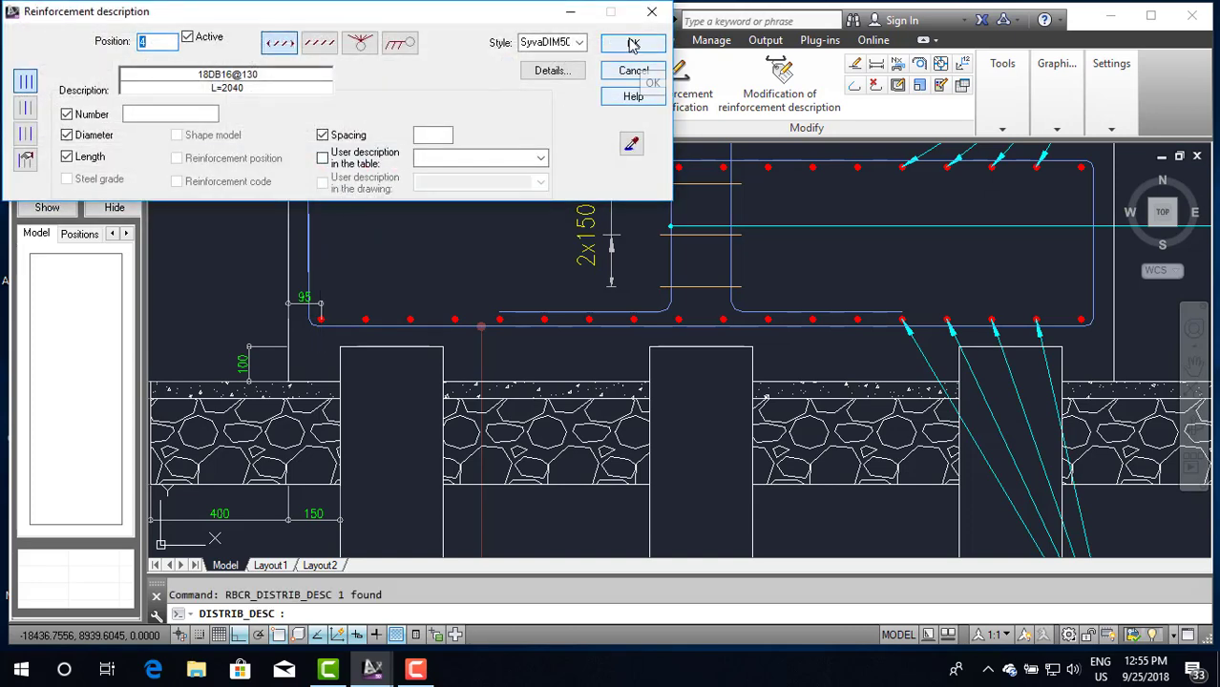
Step: Accept the bar description and place the 17x130 distribution line above the pile cap plan
{"action": "left_click", "coordinate": [638, 72]}
{"action": "scroll", "coordinate": [482, 196], "scroll_direction": "down", "scroll_amount": 5}
{"action": "scroll", "coordinate": [504, 205], "scroll_direction": "down", "scroll_amount": 5}
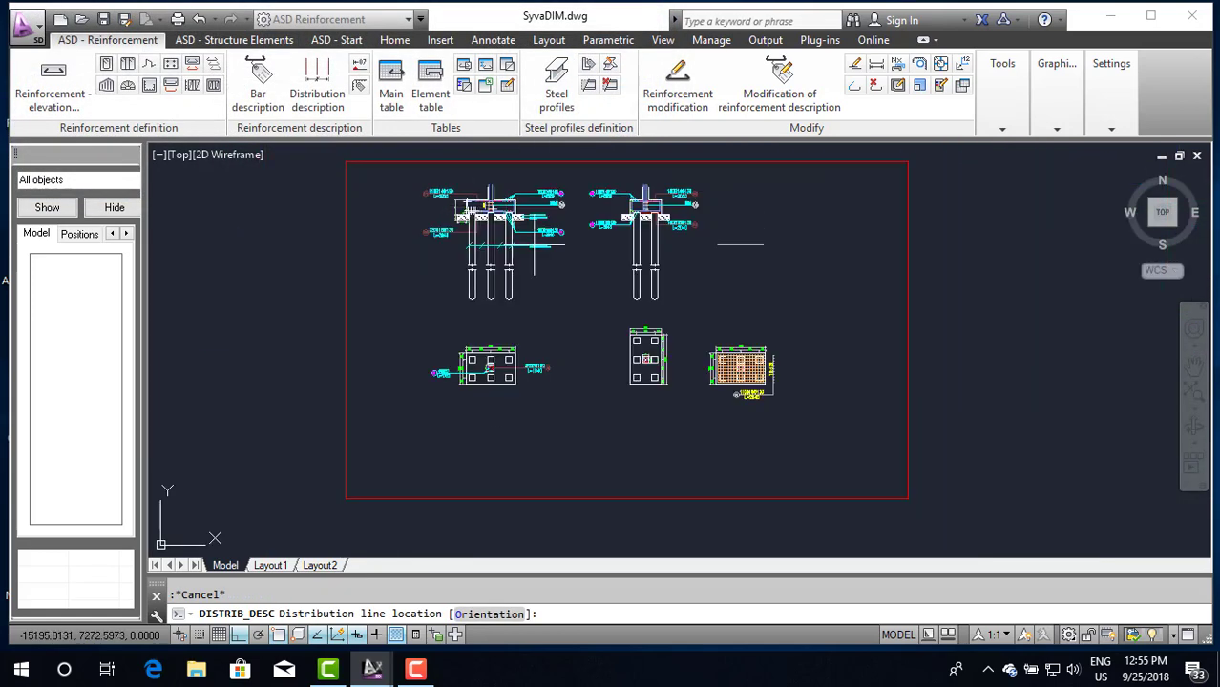
{"action": "scroll", "coordinate": [737, 353], "scroll_direction": "up", "scroll_amount": 3}
{"action": "scroll", "coordinate": [737, 346], "scroll_direction": "up", "scroll_amount": 2}
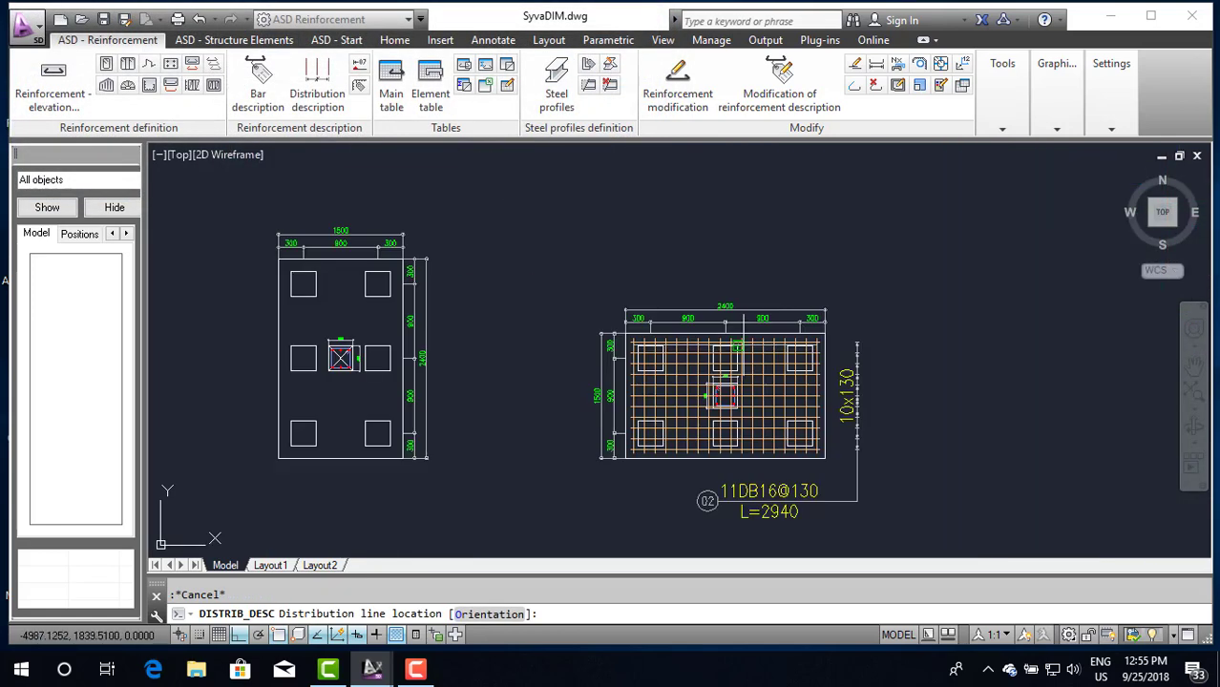
{"action": "left_click", "coordinate": [707, 277]}
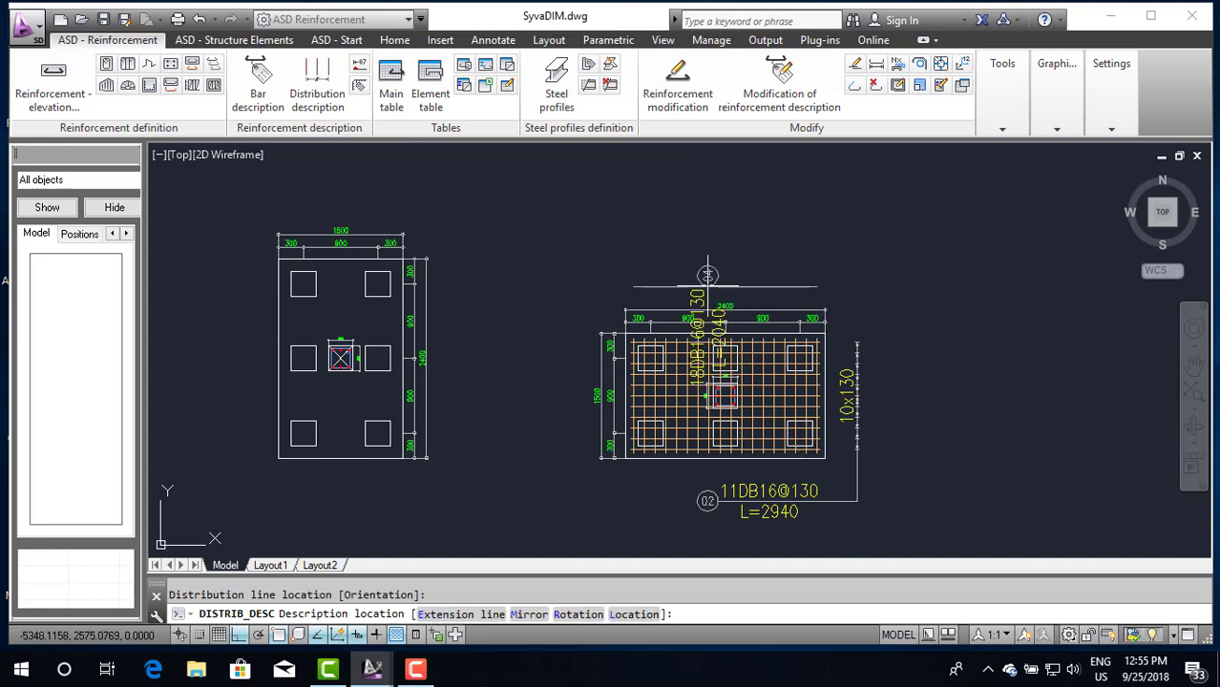
Step: Rotate the 18DB16@130 L=2040 label to vertical and place it left of the plan
{"action": "type", "text": "r"}
{"action": "key", "text": "Return"}
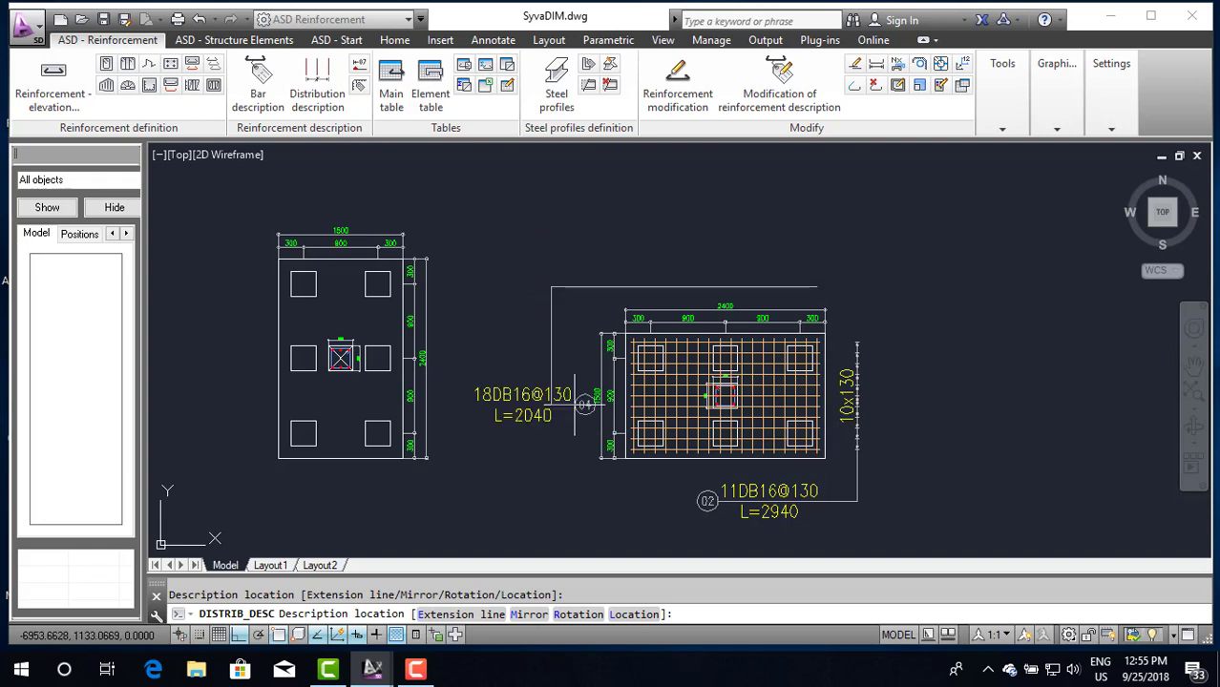
{"action": "left_click", "coordinate": [585, 405]}
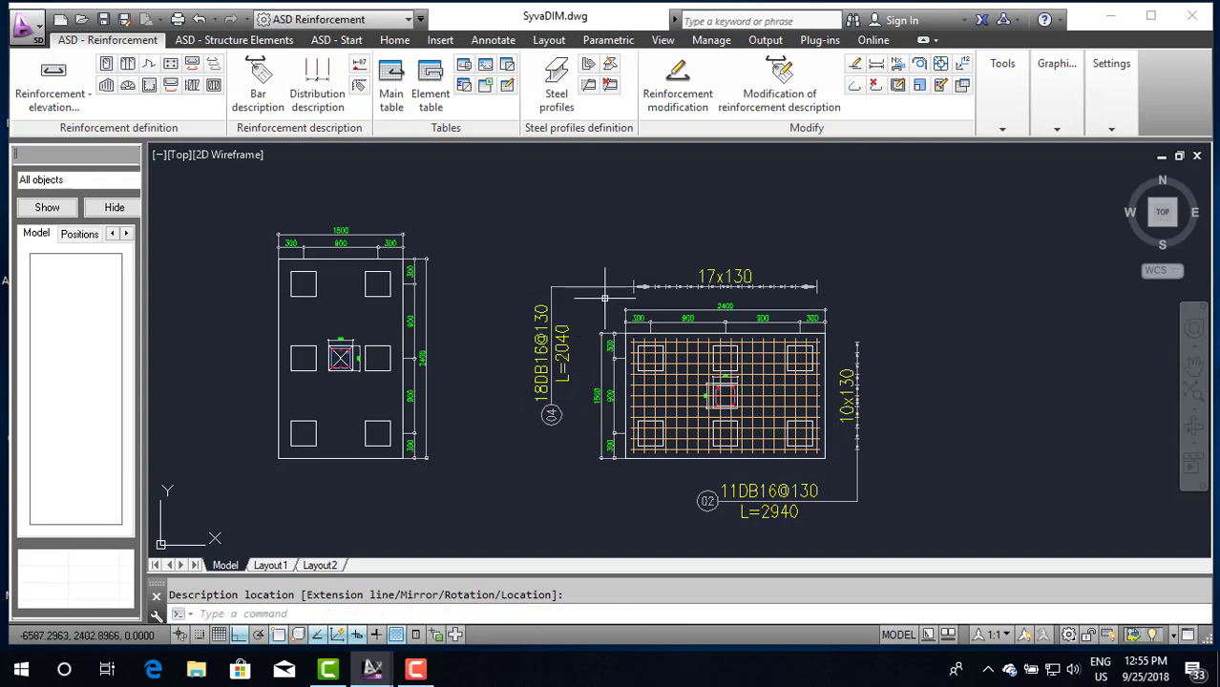
{"action": "scroll", "coordinate": [604, 298], "scroll_direction": "up", "scroll_amount": 4}
{"action": "scroll", "coordinate": [590, 292], "scroll_direction": "down", "scroll_amount": 2}
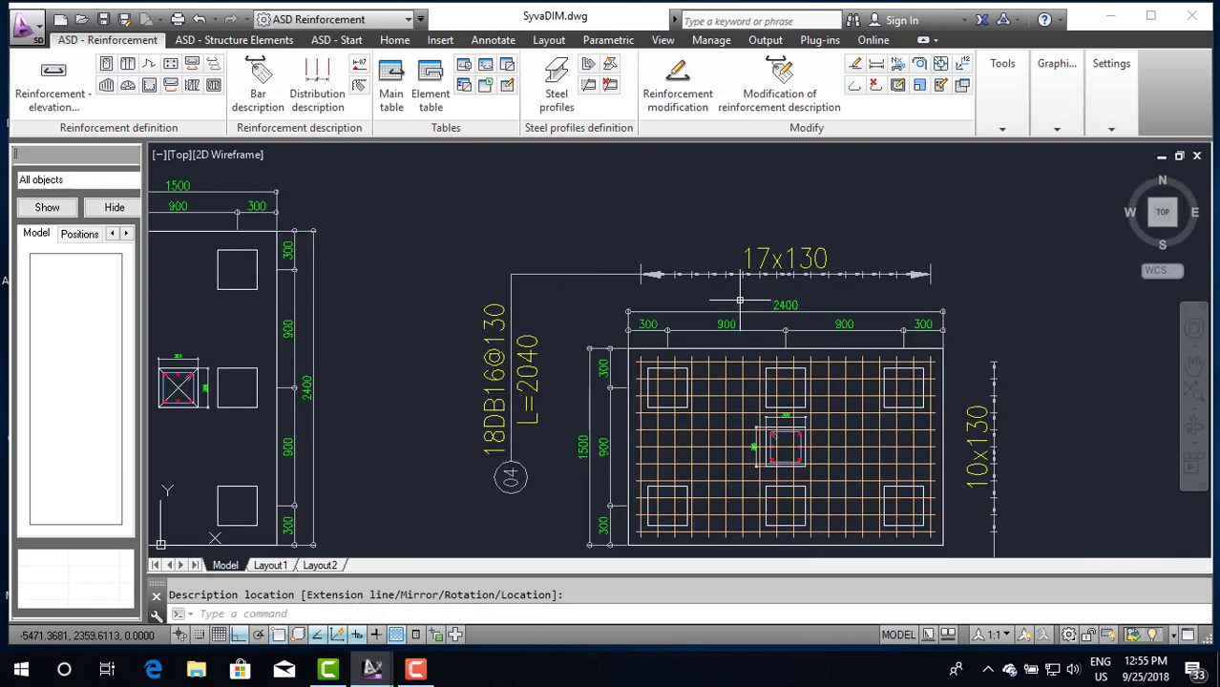
{"action": "scroll", "coordinate": [623, 296], "scroll_direction": "down", "scroll_amount": 2}
{"action": "scroll", "coordinate": [790, 279], "scroll_direction": "up", "scroll_amount": 2}
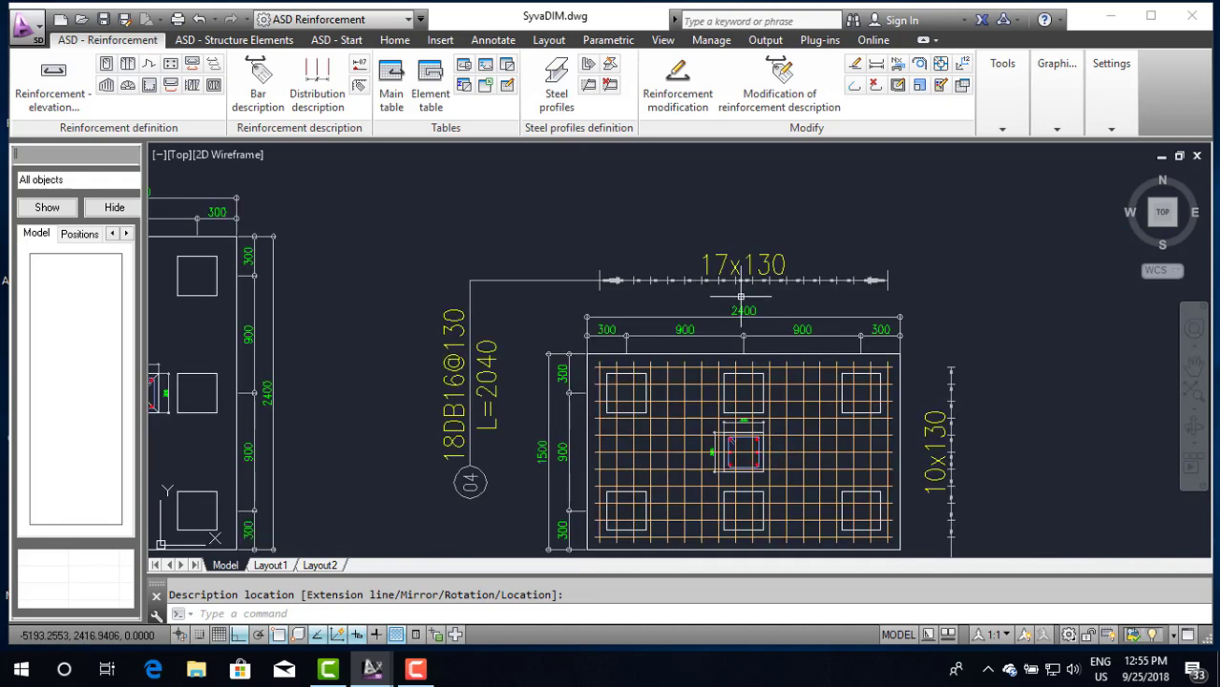
{"action": "left_click", "coordinate": [794, 280]}
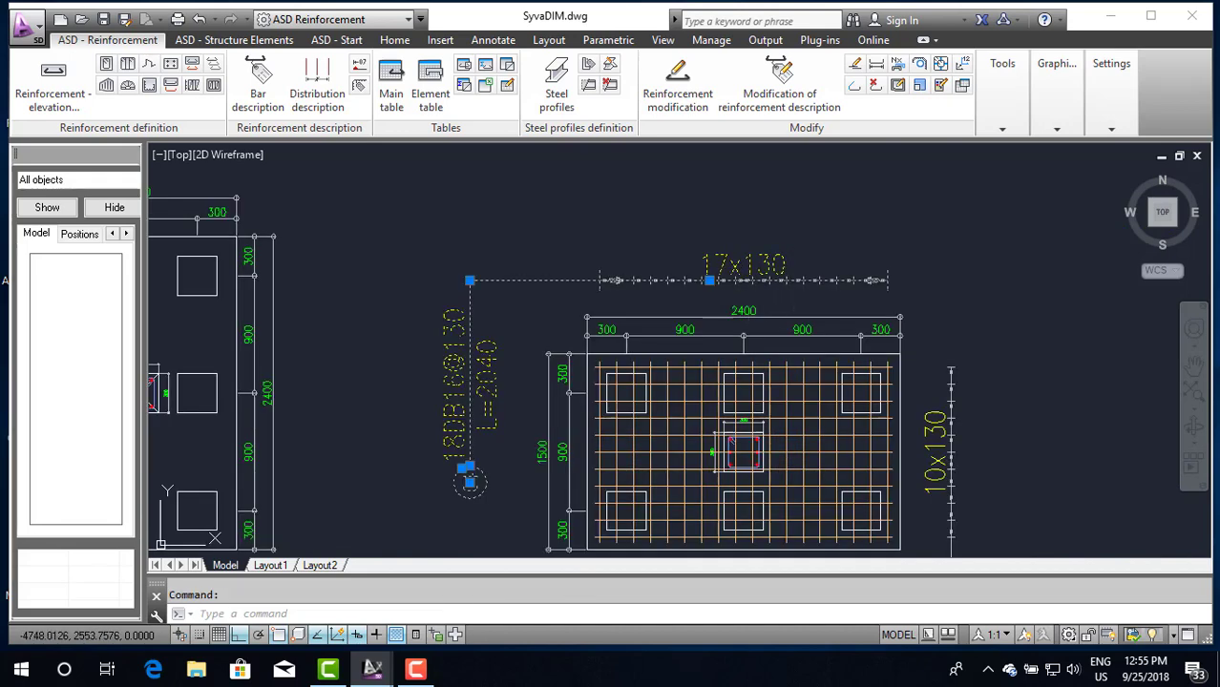
Step: Set the 17x130 description's extension-line marker size to 1 and close the description editor
{"action": "right_click", "coordinate": [797, 279]}
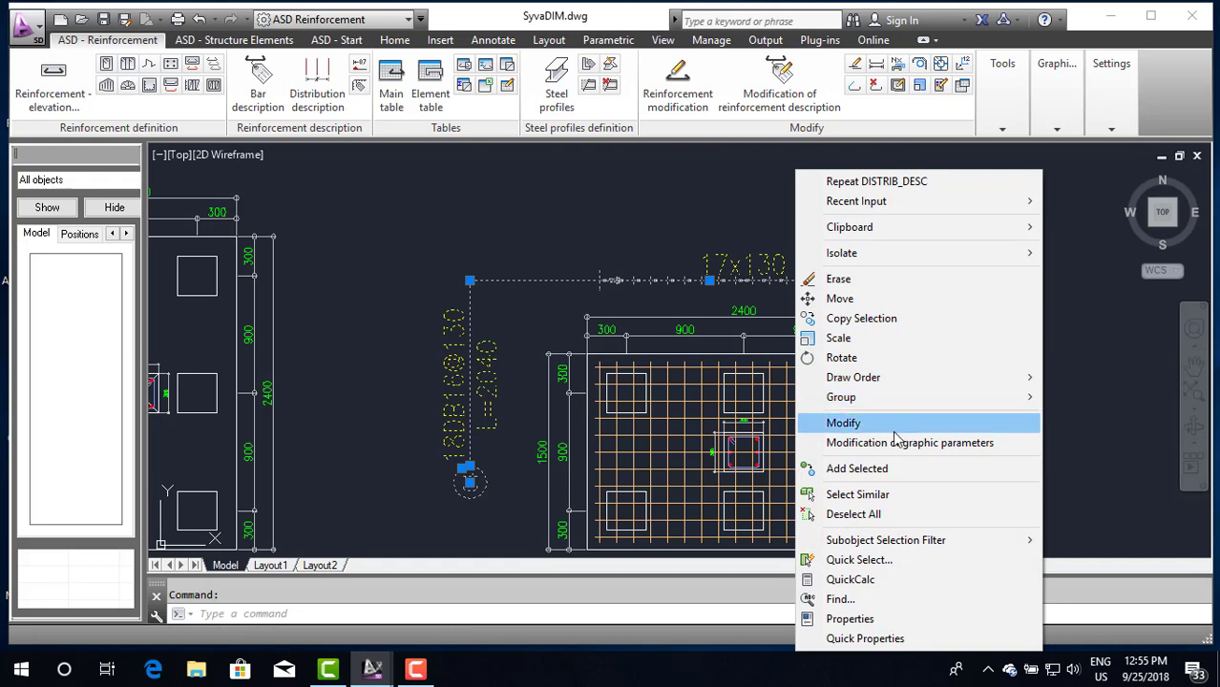
{"action": "left_click", "coordinate": [852, 429]}
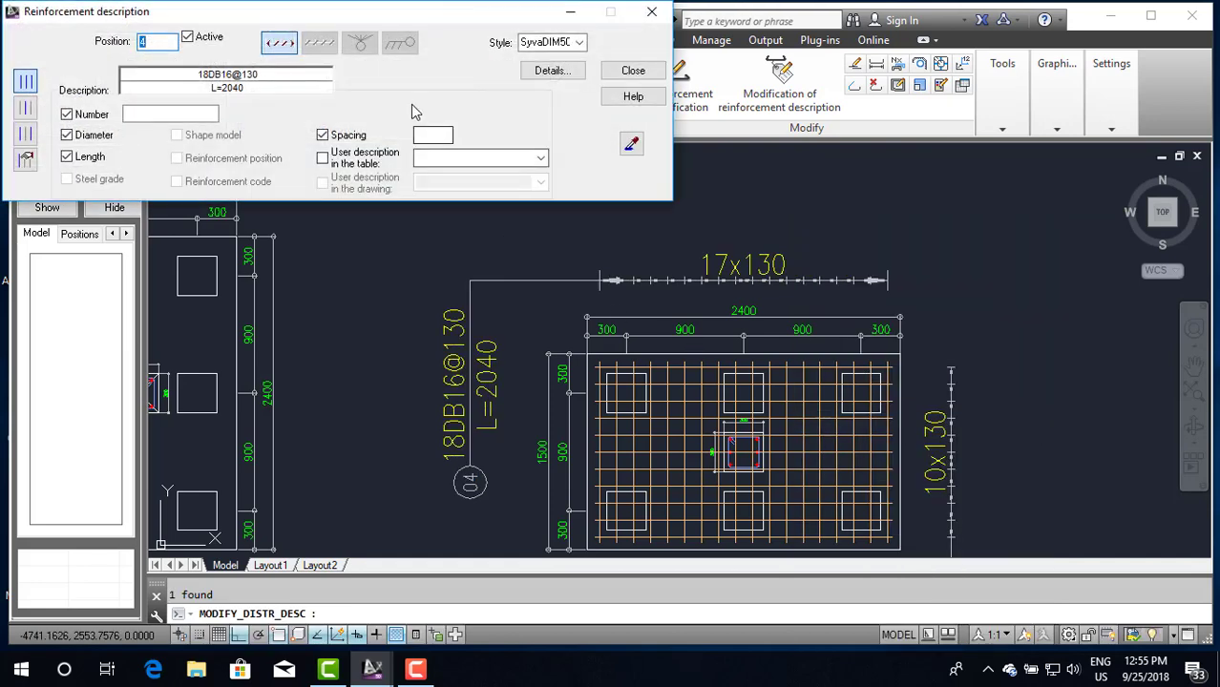
{"action": "left_click", "coordinate": [552, 71]}
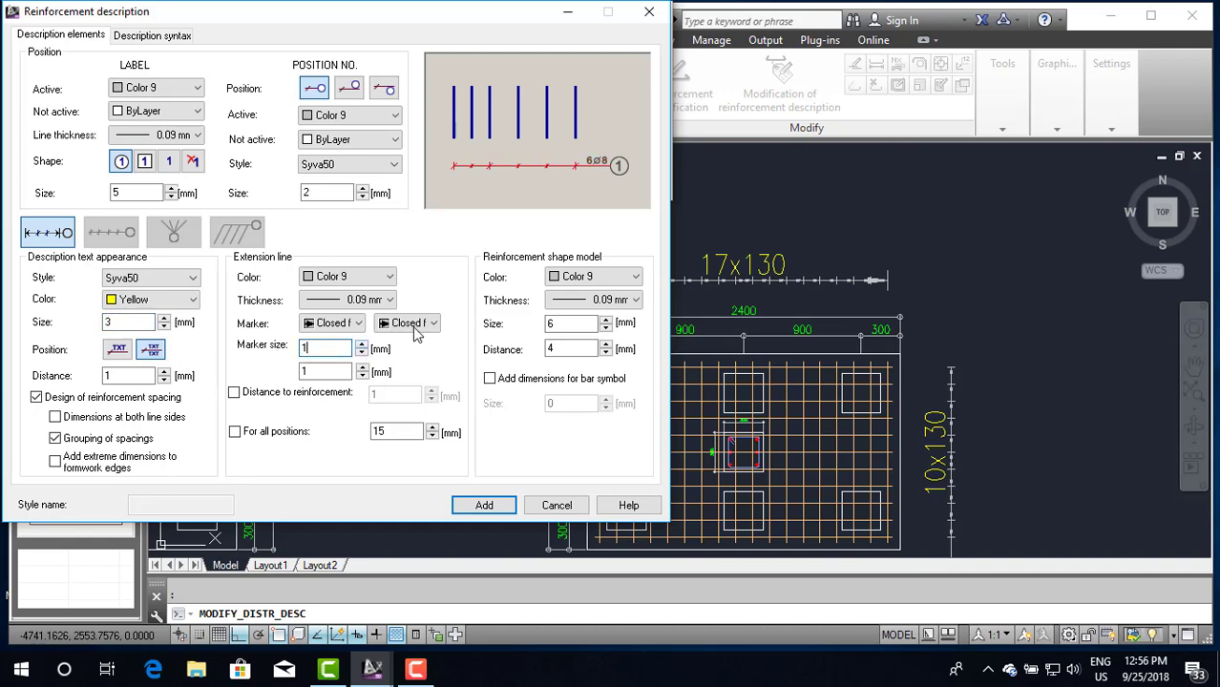
{"action": "left_click", "coordinate": [485, 506]}
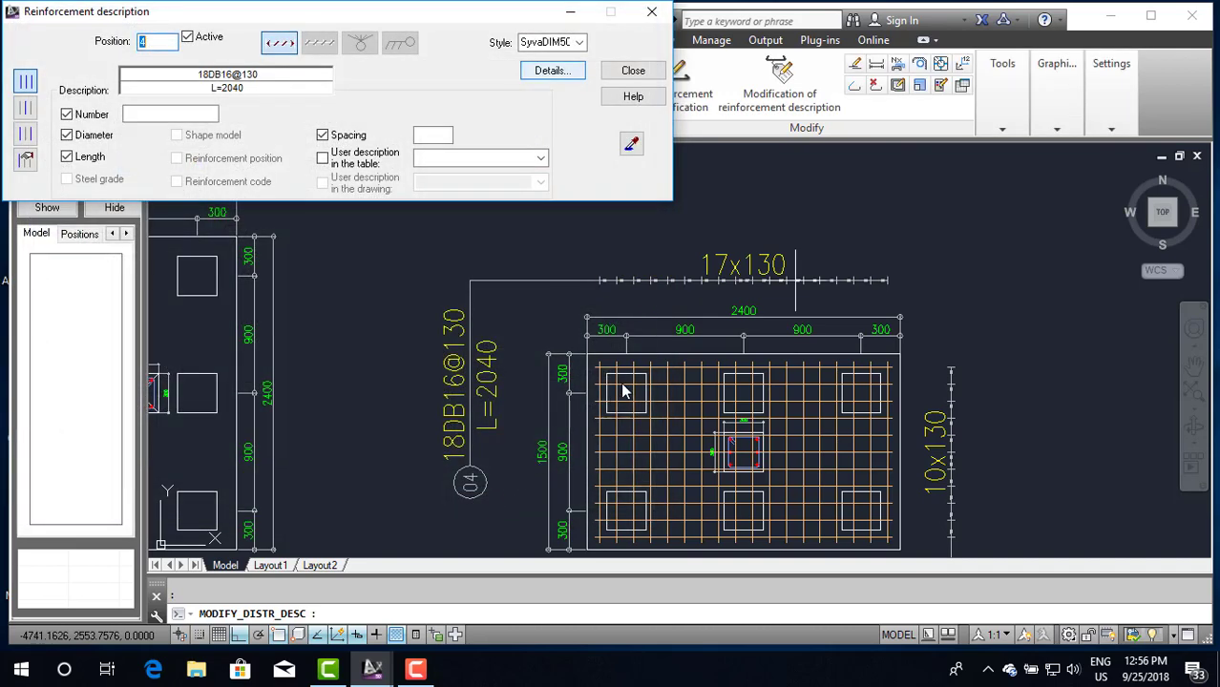
{"action": "left_click", "coordinate": [651, 12]}
{"action": "scroll", "coordinate": [608, 238], "scroll_direction": "down", "scroll_amount": 3}
{"action": "scroll", "coordinate": [582, 251], "scroll_direction": "up", "scroll_amount": 3}
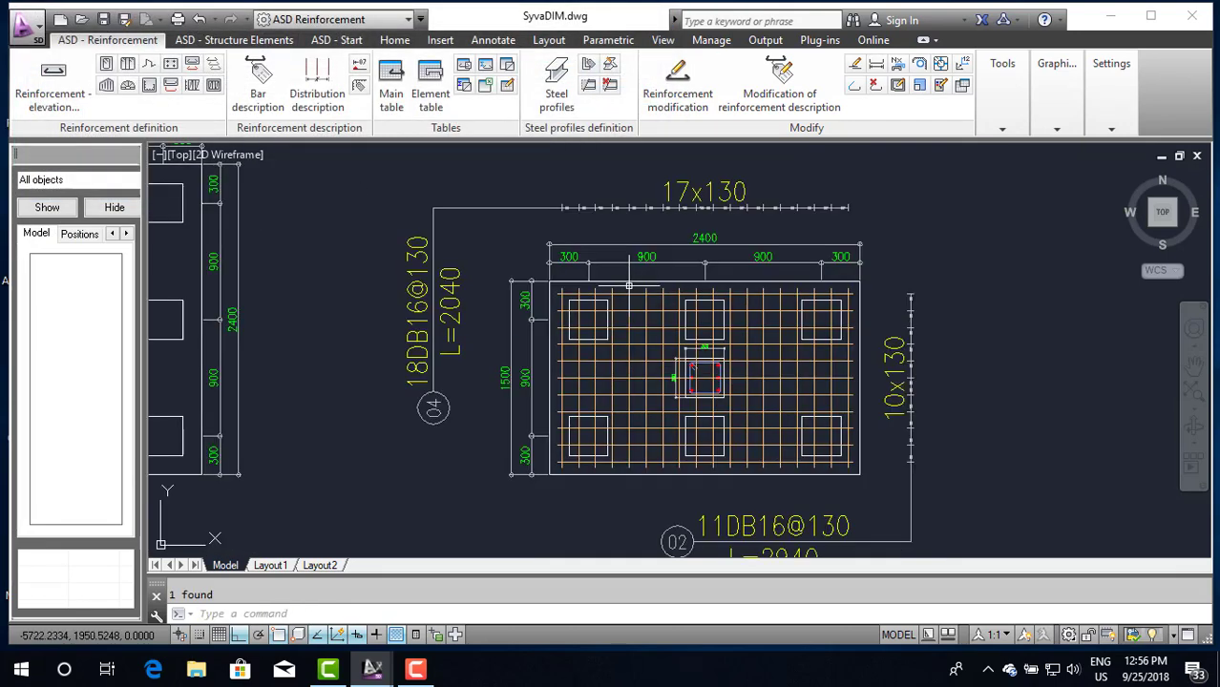
{"action": "left_click", "coordinate": [433, 207]}
{"action": "left_click", "coordinate": [432, 207]}
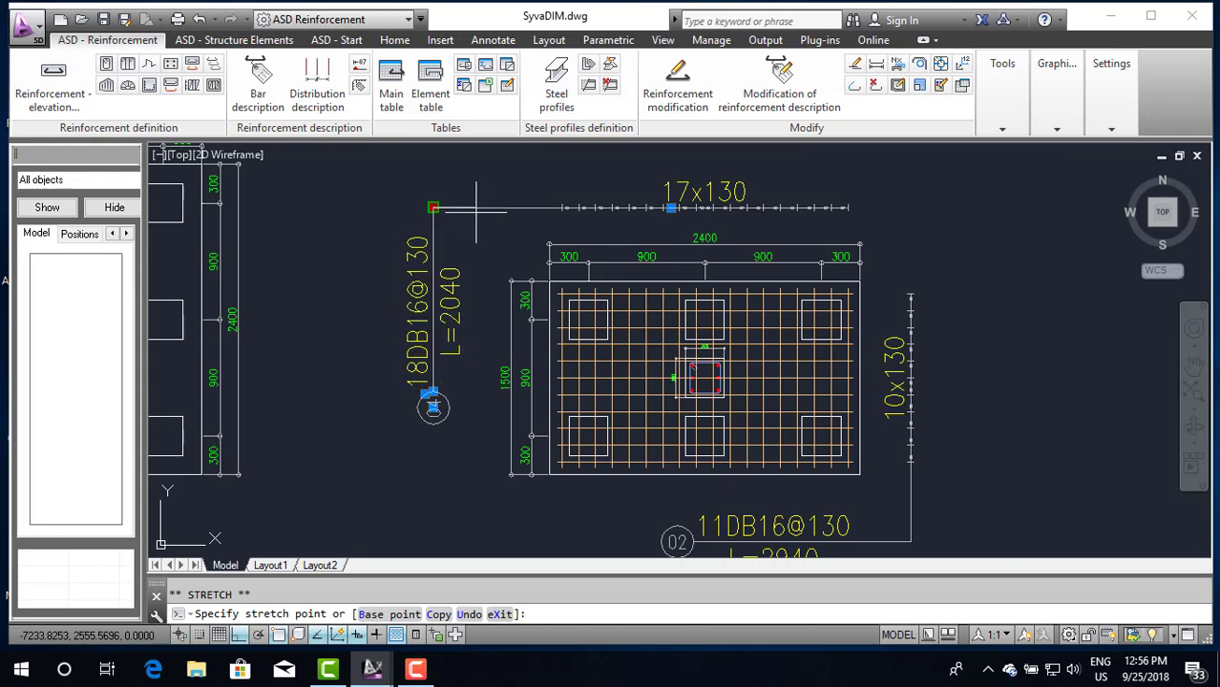
{"action": "left_click", "coordinate": [433, 208]}
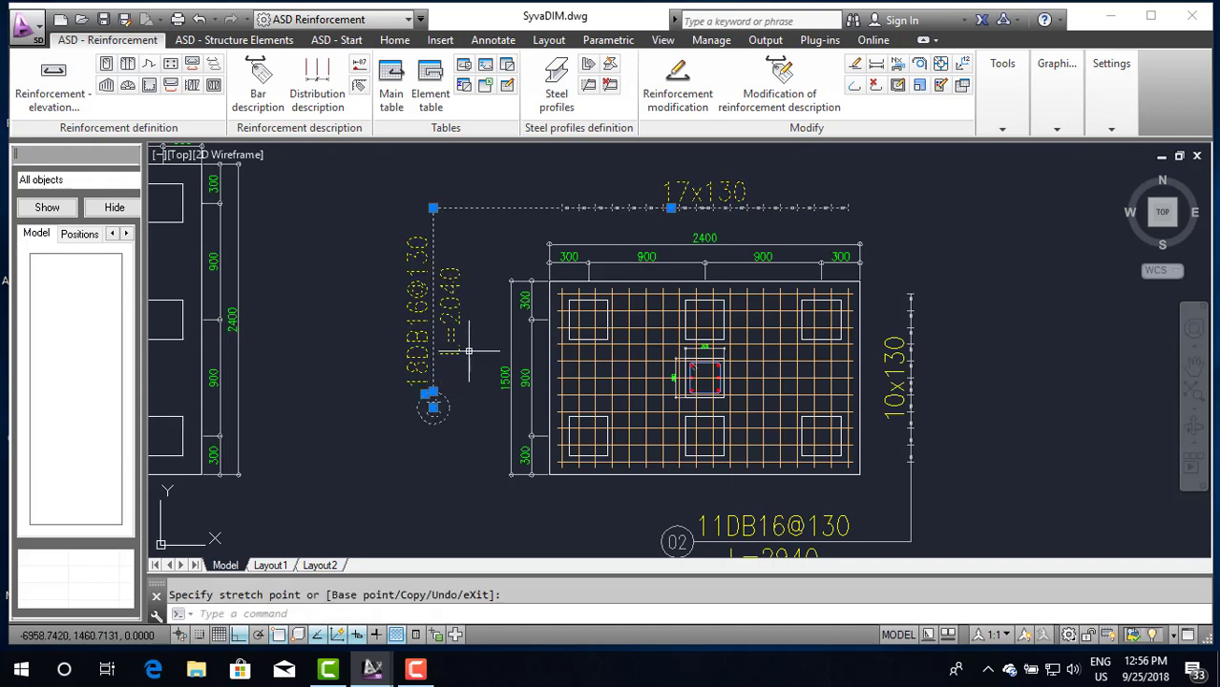
{"action": "key", "text": "Escape"}
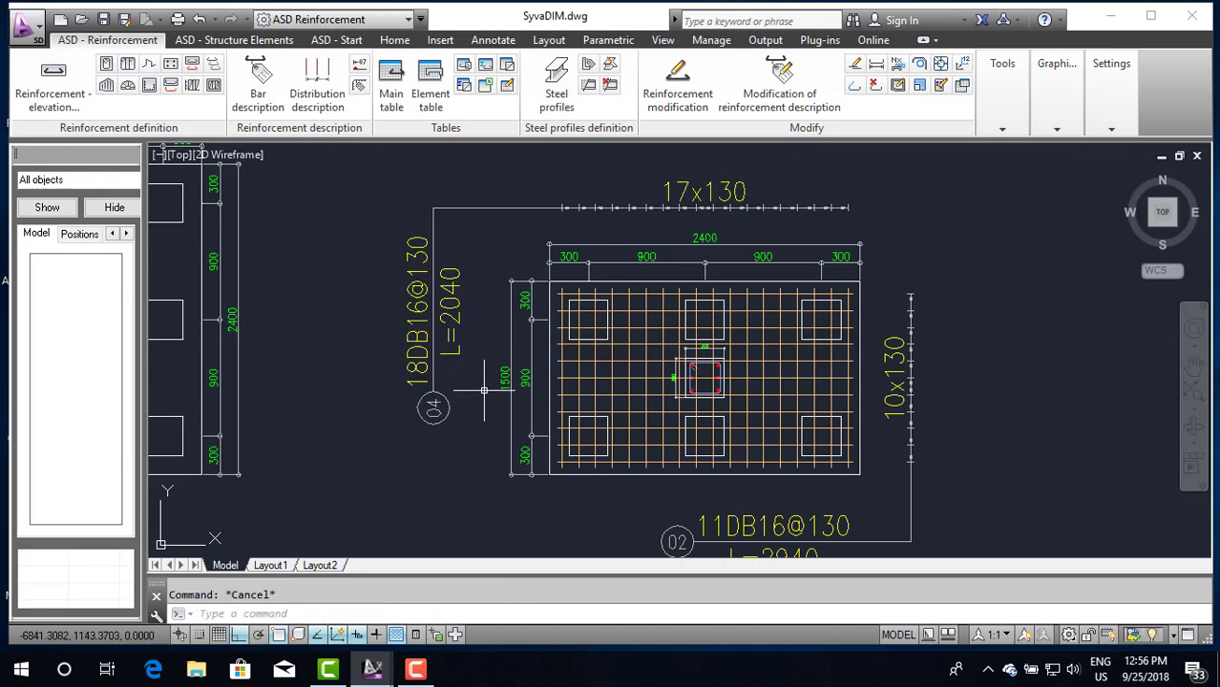
{"action": "scroll", "coordinate": [481, 336], "scroll_direction": "down", "scroll_amount": 2}
{"action": "scroll", "coordinate": [483, 272], "scroll_direction": "up", "scroll_amount": 3}
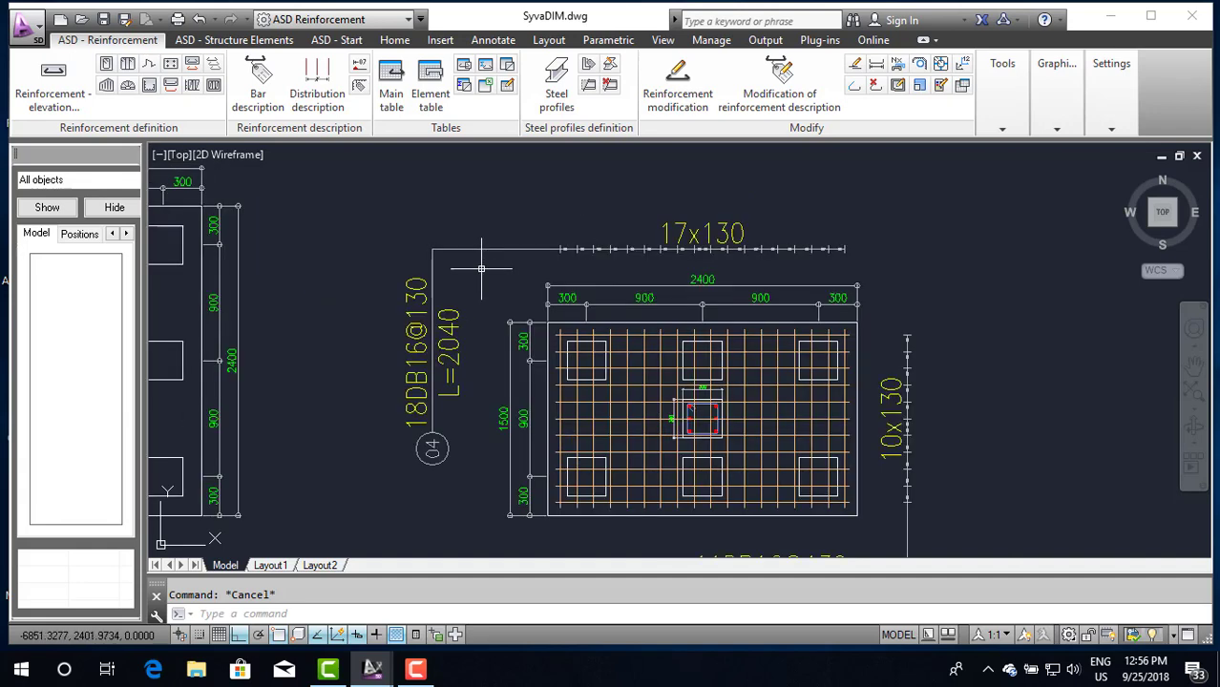
{"action": "scroll", "coordinate": [816, 275], "scroll_direction": "up", "scroll_amount": 1}
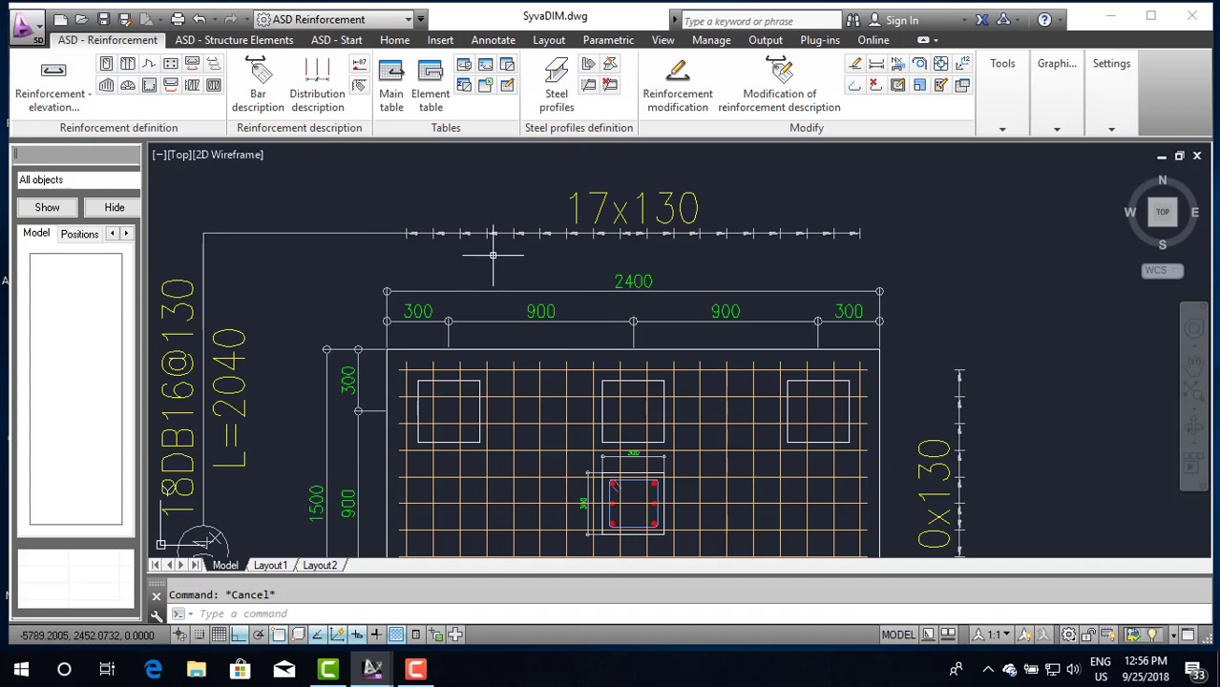
{"action": "scroll", "coordinate": [493, 334], "scroll_direction": "down", "scroll_amount": 2}
{"action": "scroll", "coordinate": [494, 335], "scroll_direction": "down", "scroll_amount": 2}
{"action": "scroll", "coordinate": [531, 397], "scroll_direction": "up", "scroll_amount": 2}
{"action": "scroll", "coordinate": [577, 326], "scroll_direction": "down", "scroll_amount": 1}
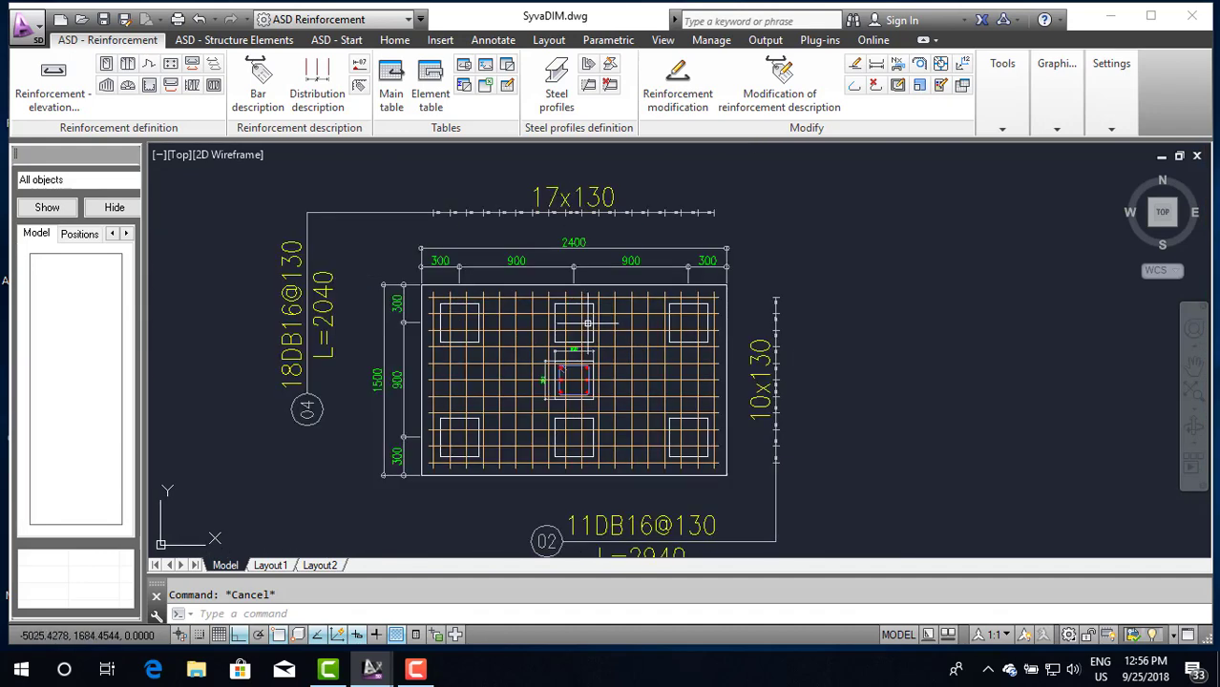
{"action": "scroll", "coordinate": [657, 410], "scroll_direction": "down", "scroll_amount": 1}
{"action": "scroll", "coordinate": [663, 387], "scroll_direction": "up", "scroll_amount": 1}
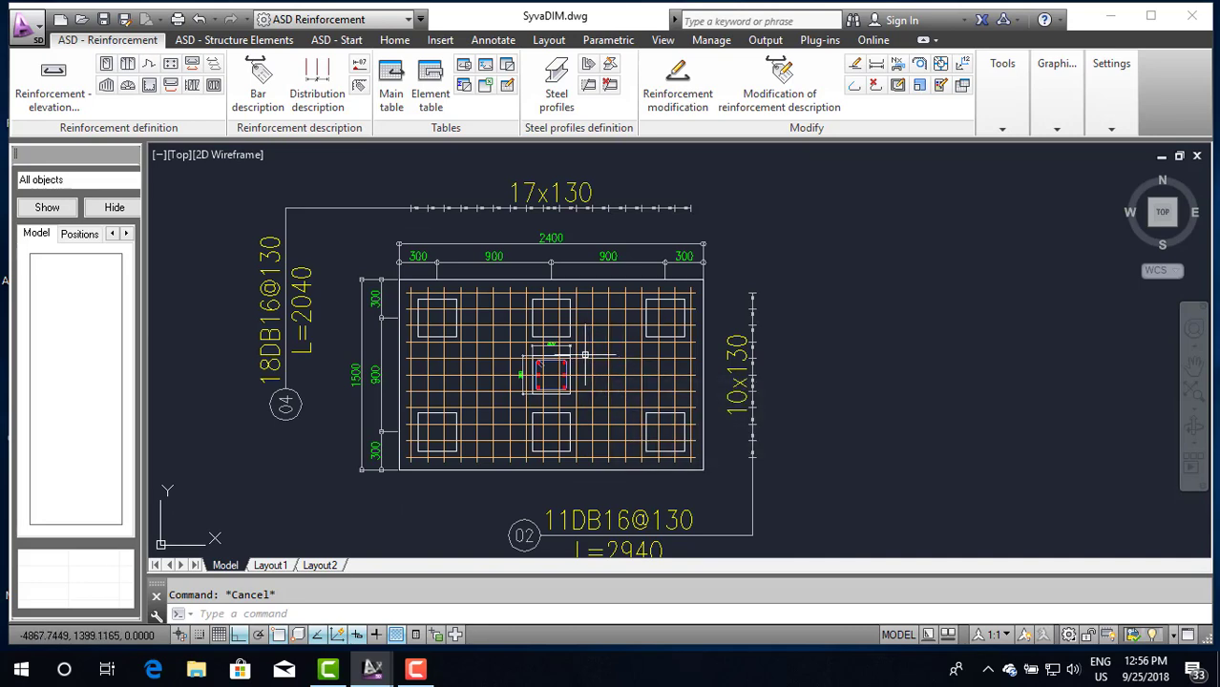
{"action": "scroll", "coordinate": [585, 361], "scroll_direction": "down", "scroll_amount": 2}
{"action": "scroll", "coordinate": [563, 401], "scroll_direction": "down", "scroll_amount": 2}
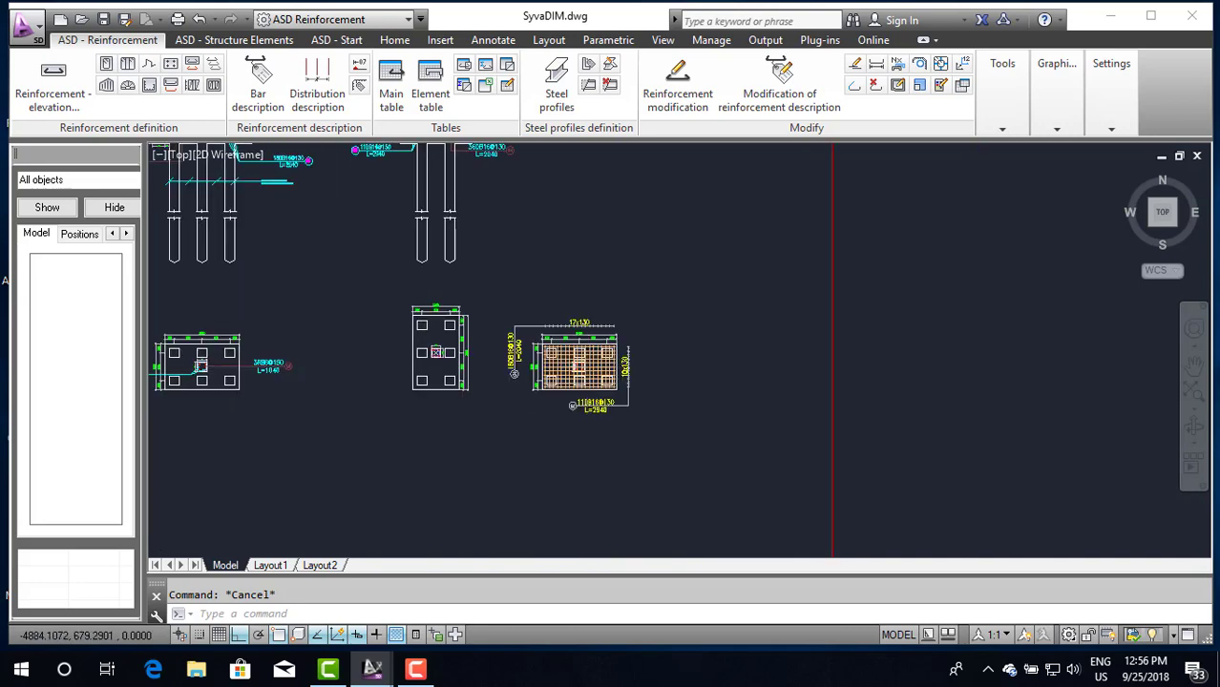
{"action": "scroll", "coordinate": [534, 441], "scroll_direction": "up", "scroll_amount": 1}
{"action": "scroll", "coordinate": [534, 441], "scroll_direction": "down", "scroll_amount": 2}
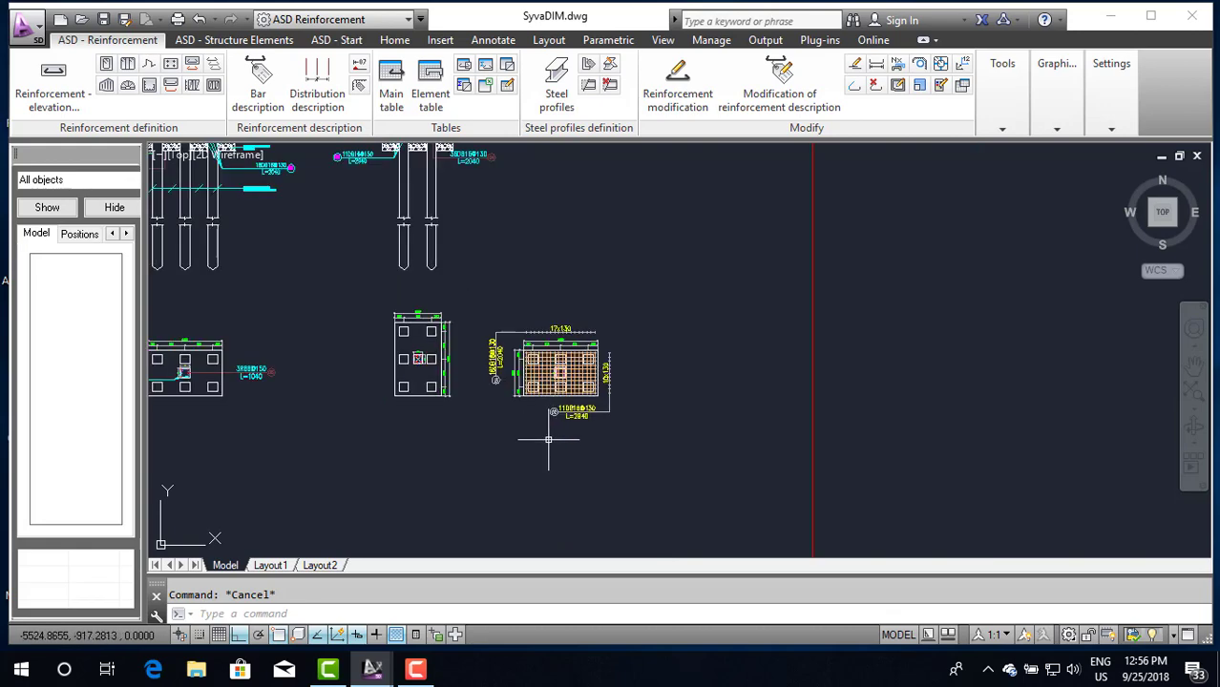
{"action": "scroll", "coordinate": [548, 440], "scroll_direction": "up", "scroll_amount": 2}
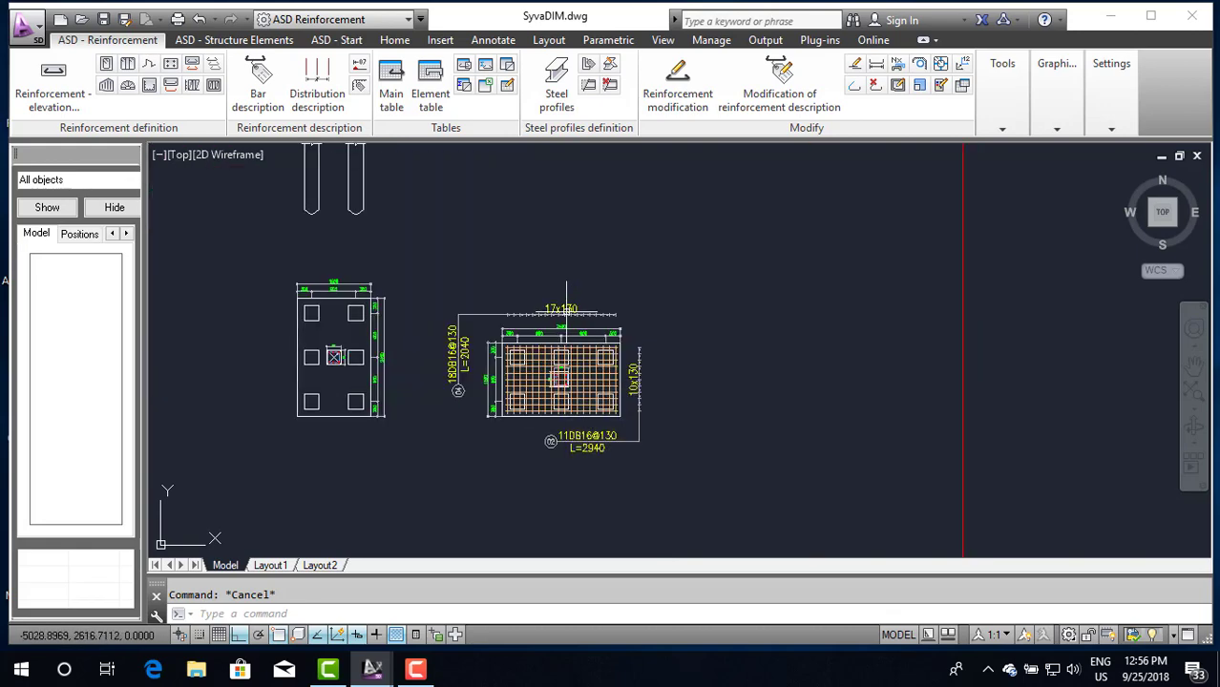
{"action": "scroll", "coordinate": [551, 325], "scroll_direction": "up", "scroll_amount": 4}
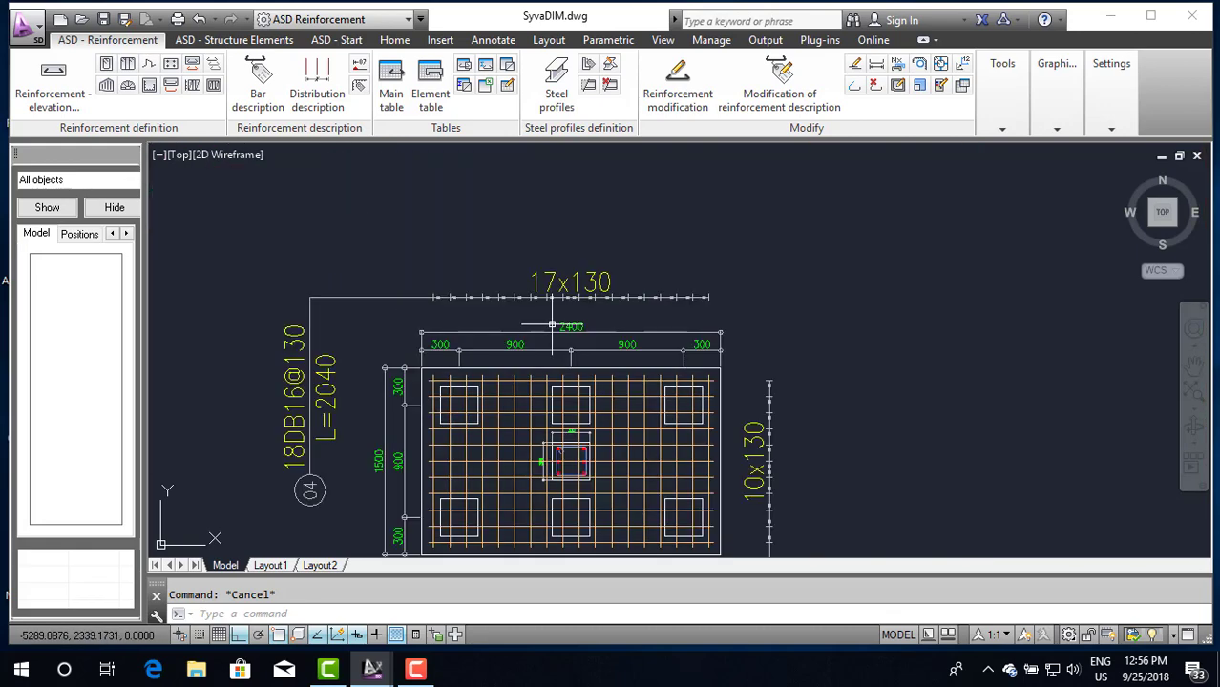
Step: Move the vertical 18DB16@130 label closer to the pile cap's left edge
{"action": "left_click", "coordinate": [382, 297]}
{"action": "left_click", "coordinate": [310, 297]}
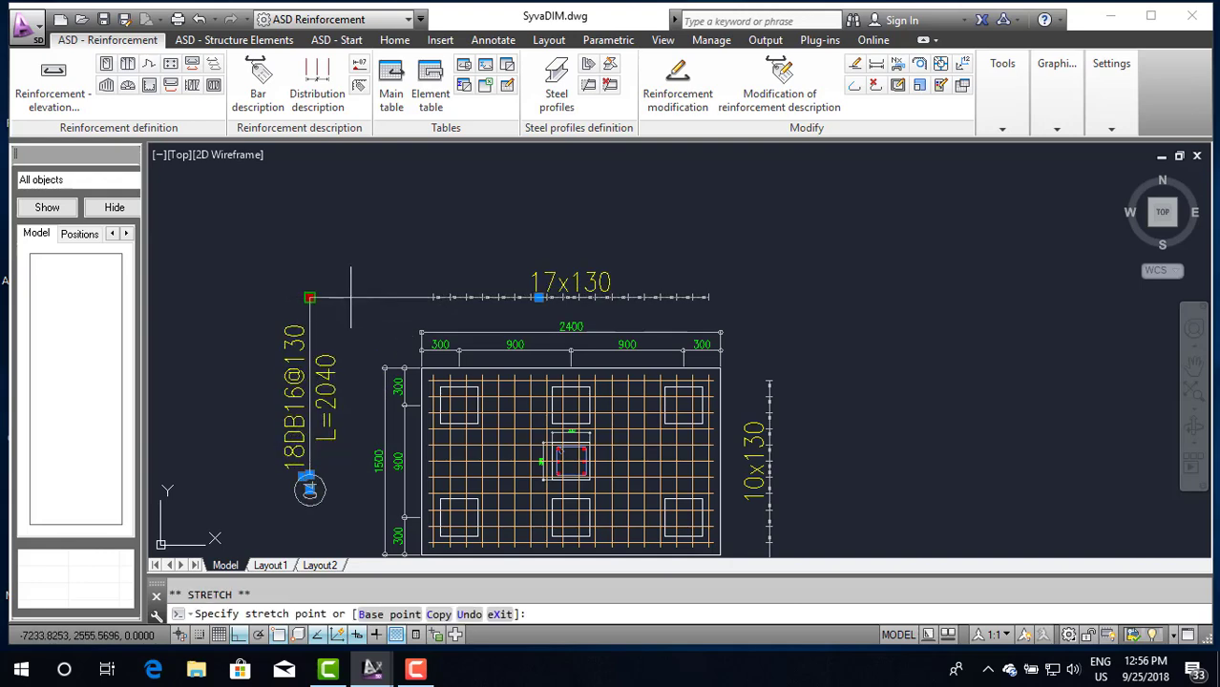
{"action": "left_click", "coordinate": [310, 297]}
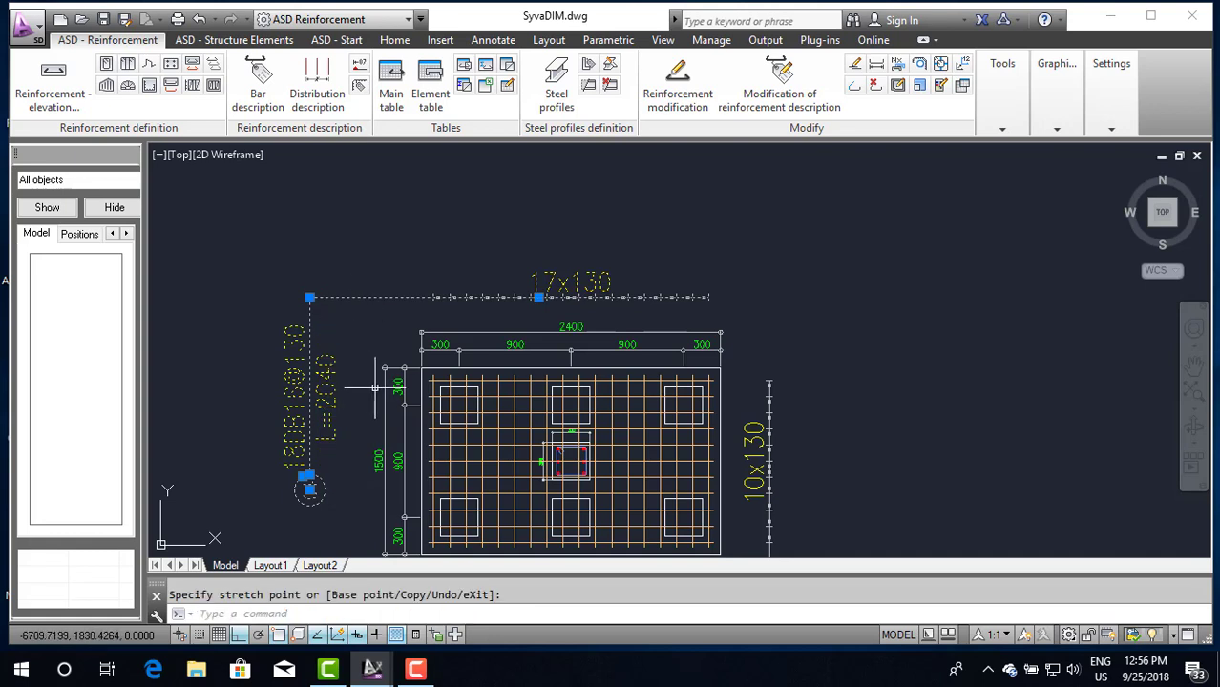
{"action": "key", "text": "Escape"}
Step: Erase the stray short leader segment beside the 18DB16@130 label
{"action": "type", "text": "l"}
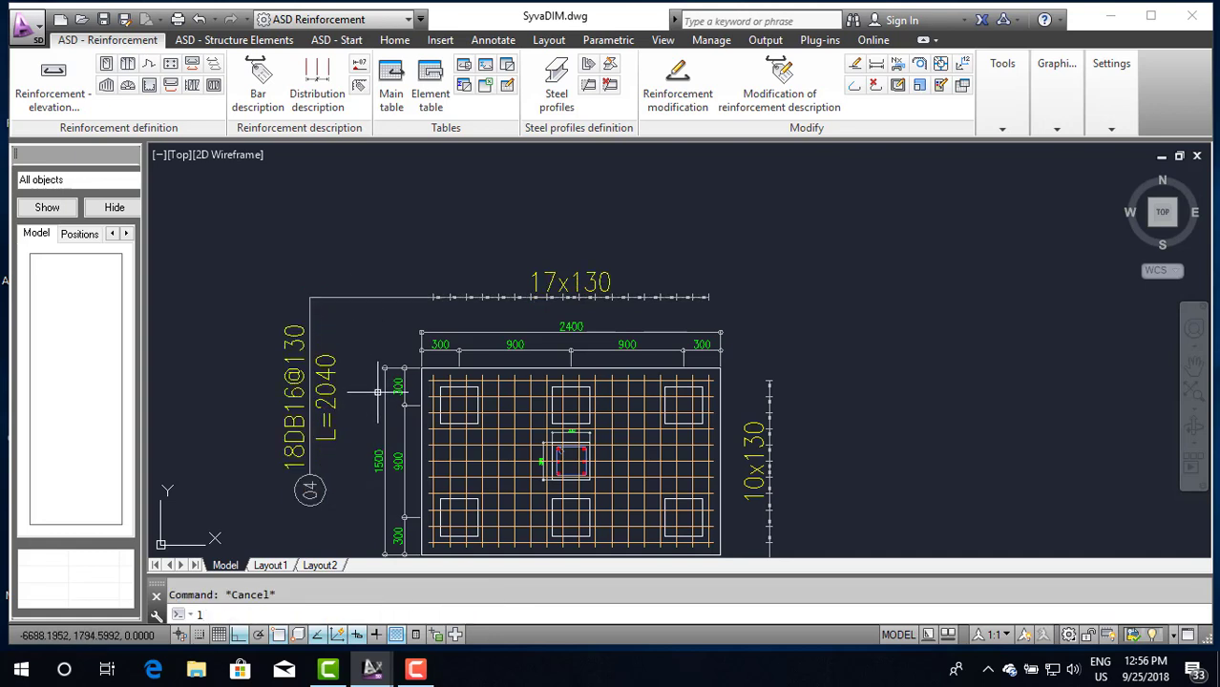
{"action": "key", "text": "Return"}
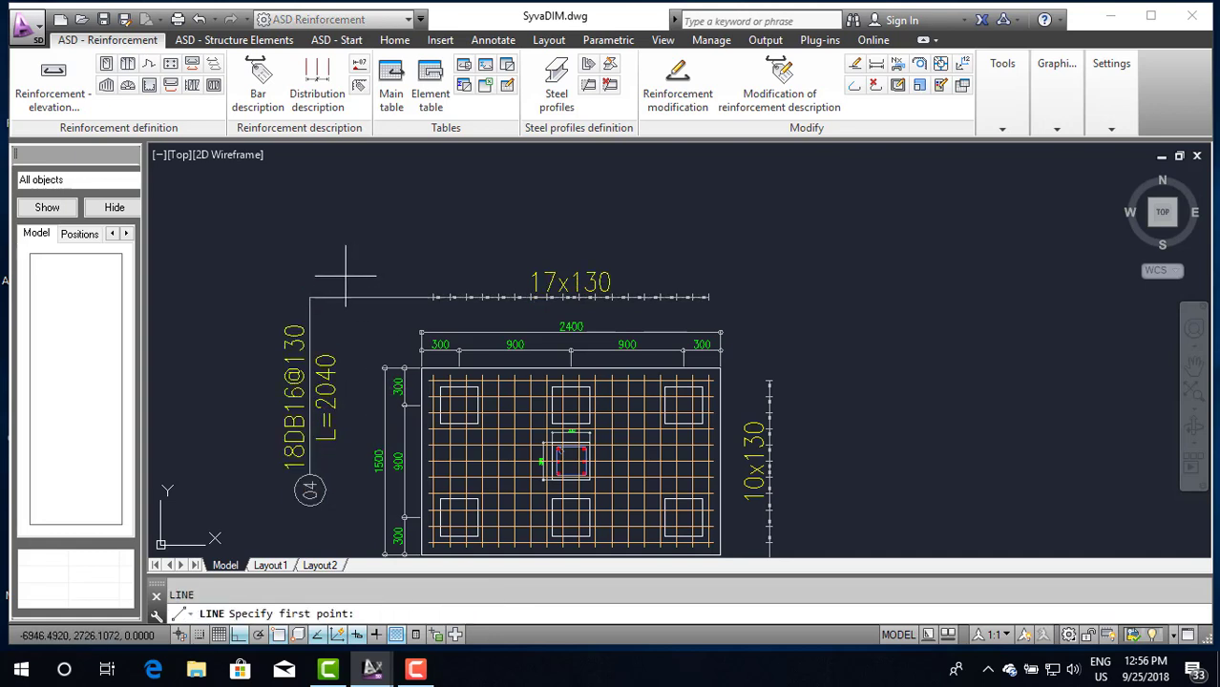
{"action": "left_click", "coordinate": [341, 276]}
{"action": "mouse_move", "coordinate": [470, 363]}
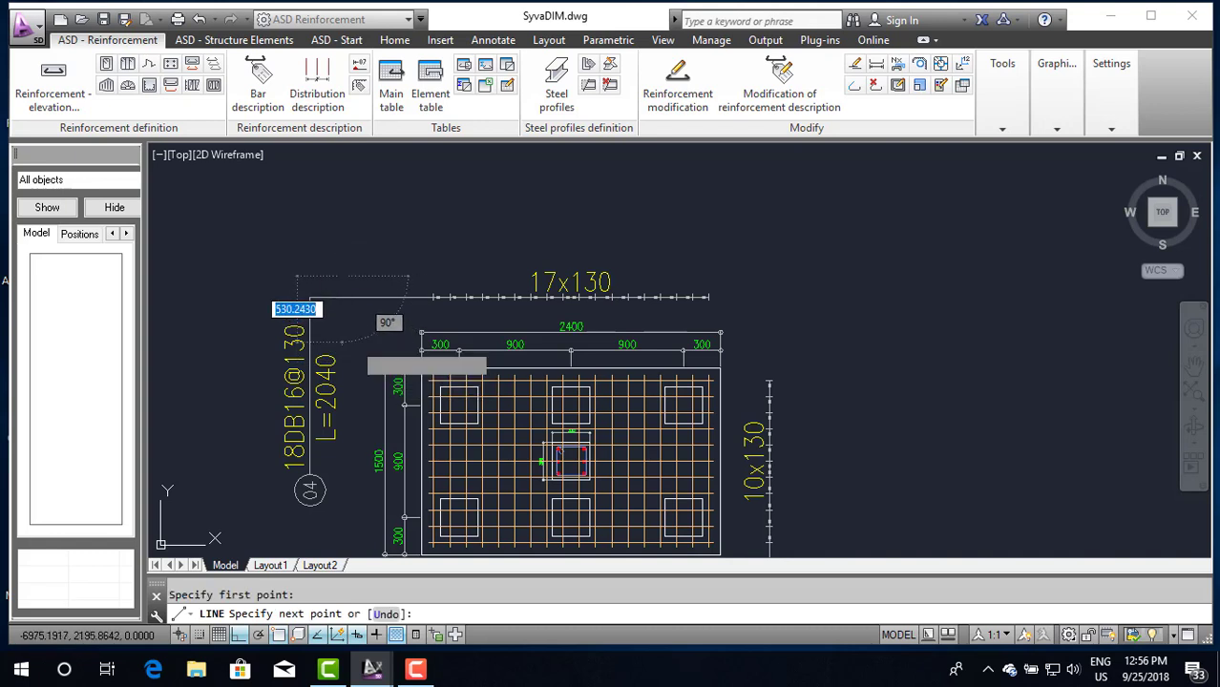
{"action": "key", "text": "Escape"}
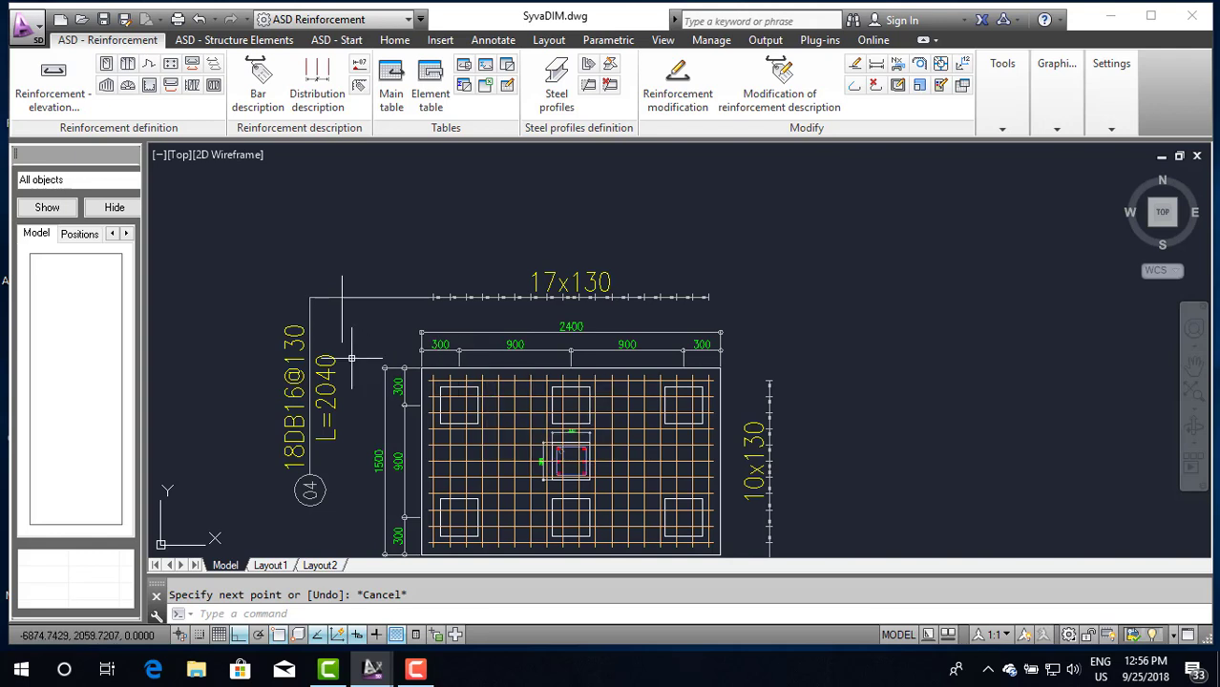
{"action": "left_click", "coordinate": [307, 296]}
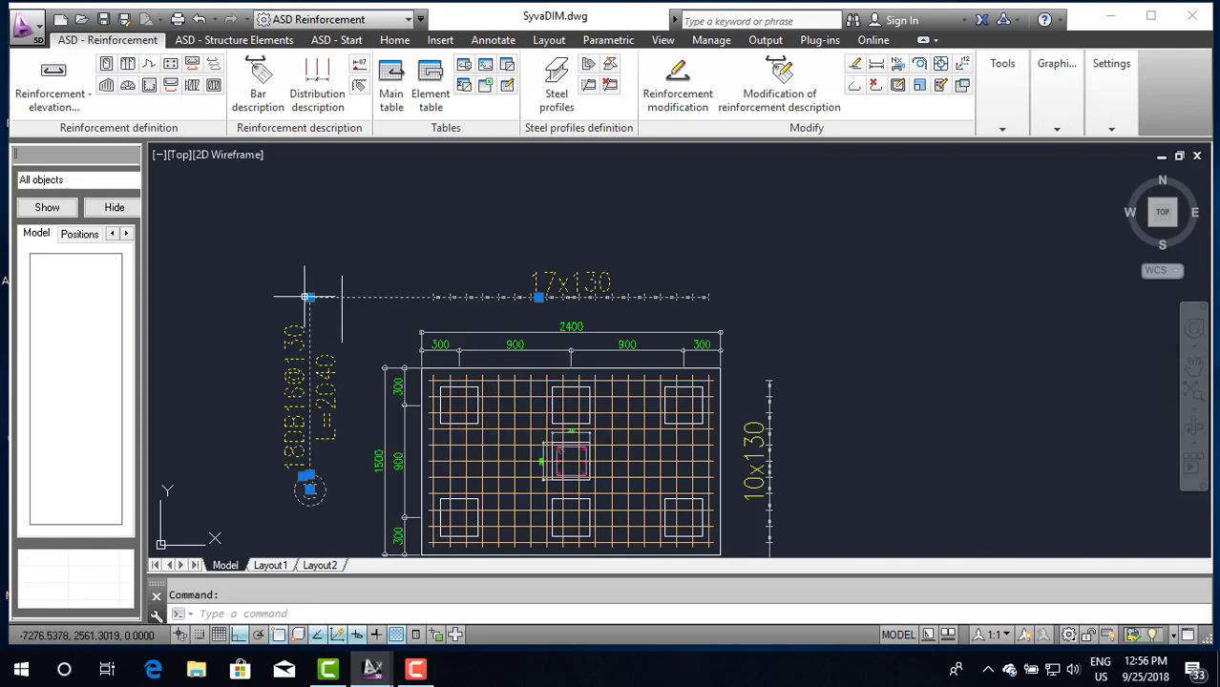
{"action": "left_click", "coordinate": [310, 297]}
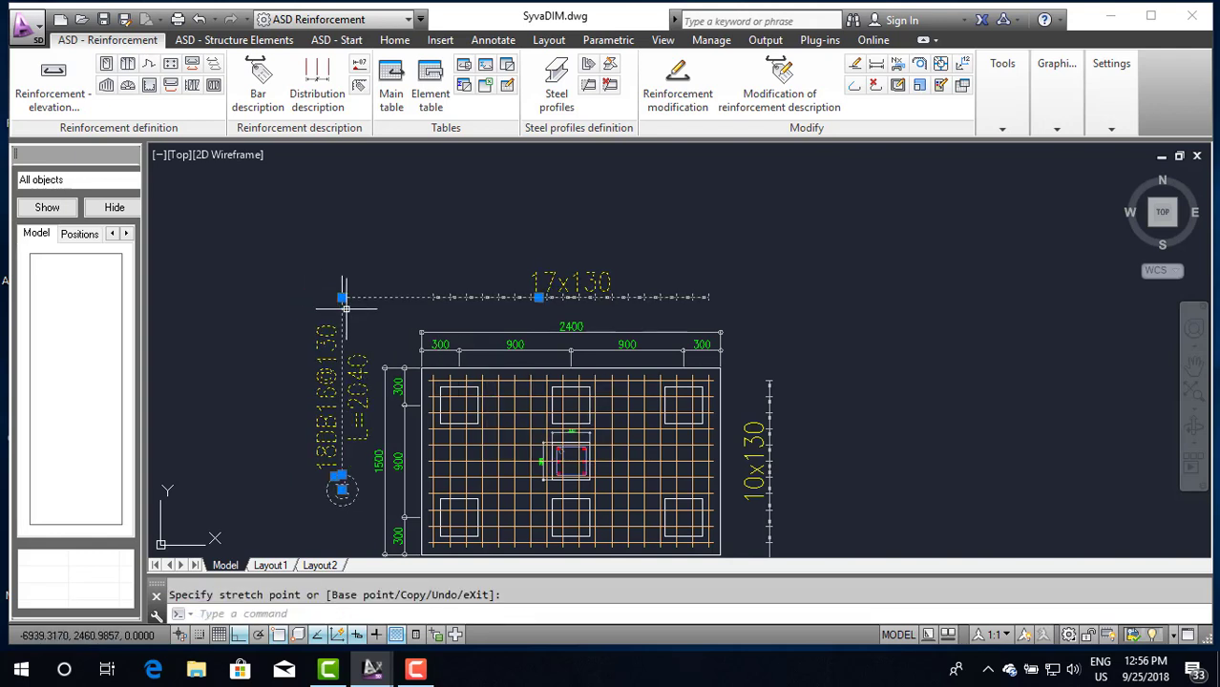
{"action": "key", "text": "Escape"}
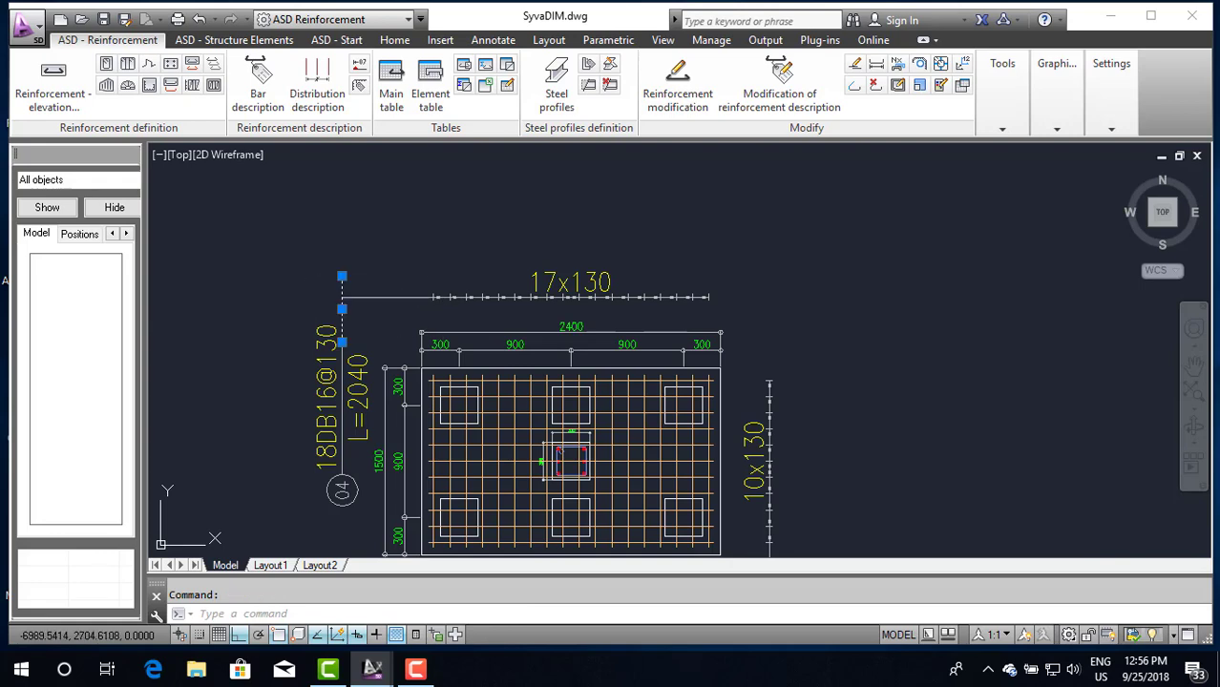
{"action": "key", "text": "Delete"}
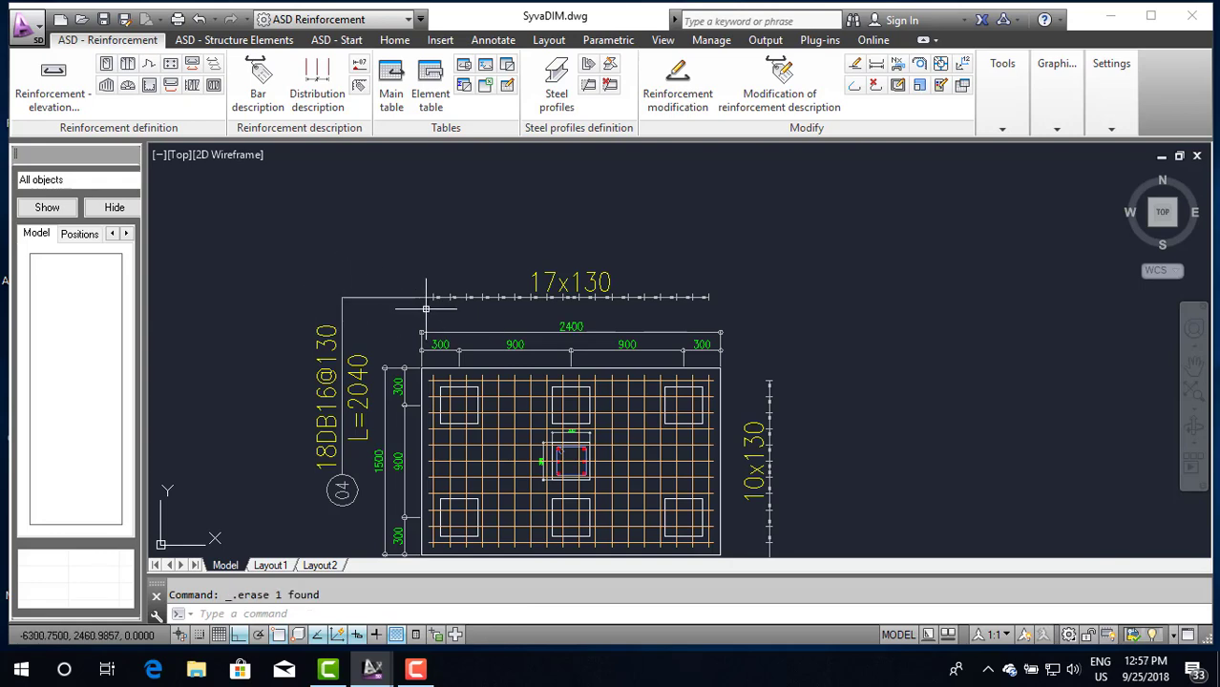
{"action": "scroll", "coordinate": [394, 217], "scroll_direction": "down", "scroll_amount": 3}
{"action": "scroll", "coordinate": [444, 326], "scroll_direction": "up", "scroll_amount": 3}
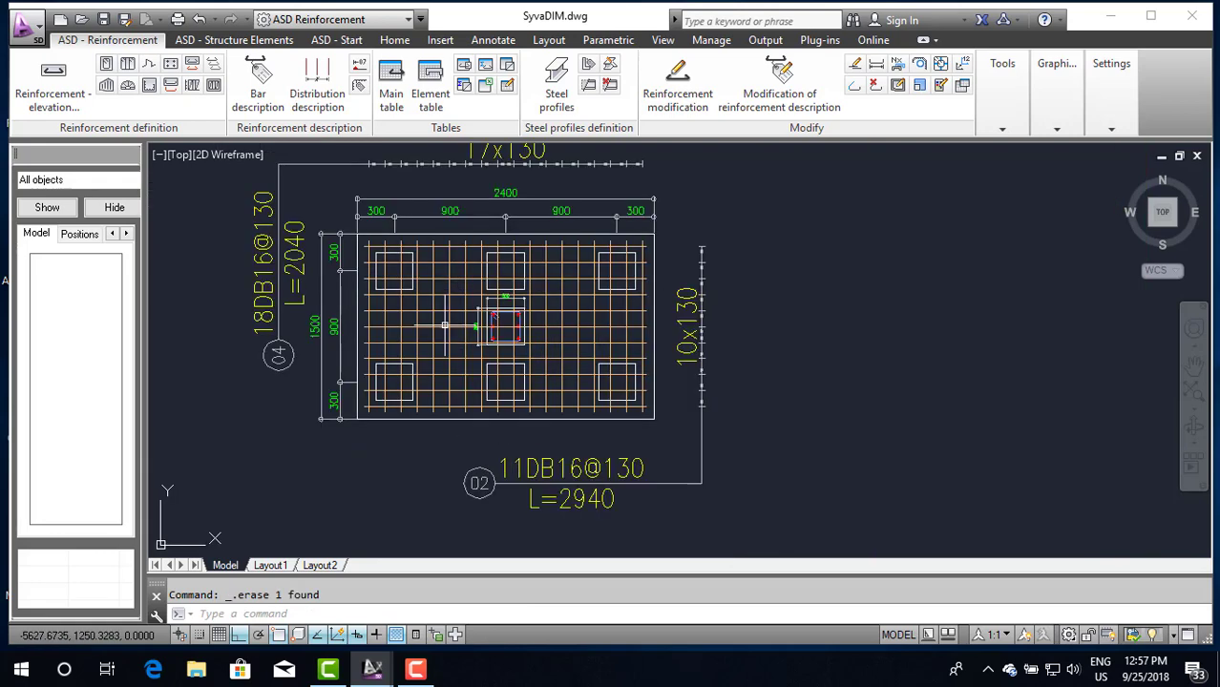
{"action": "scroll", "coordinate": [444, 326], "scroll_direction": "down", "scroll_amount": 2}
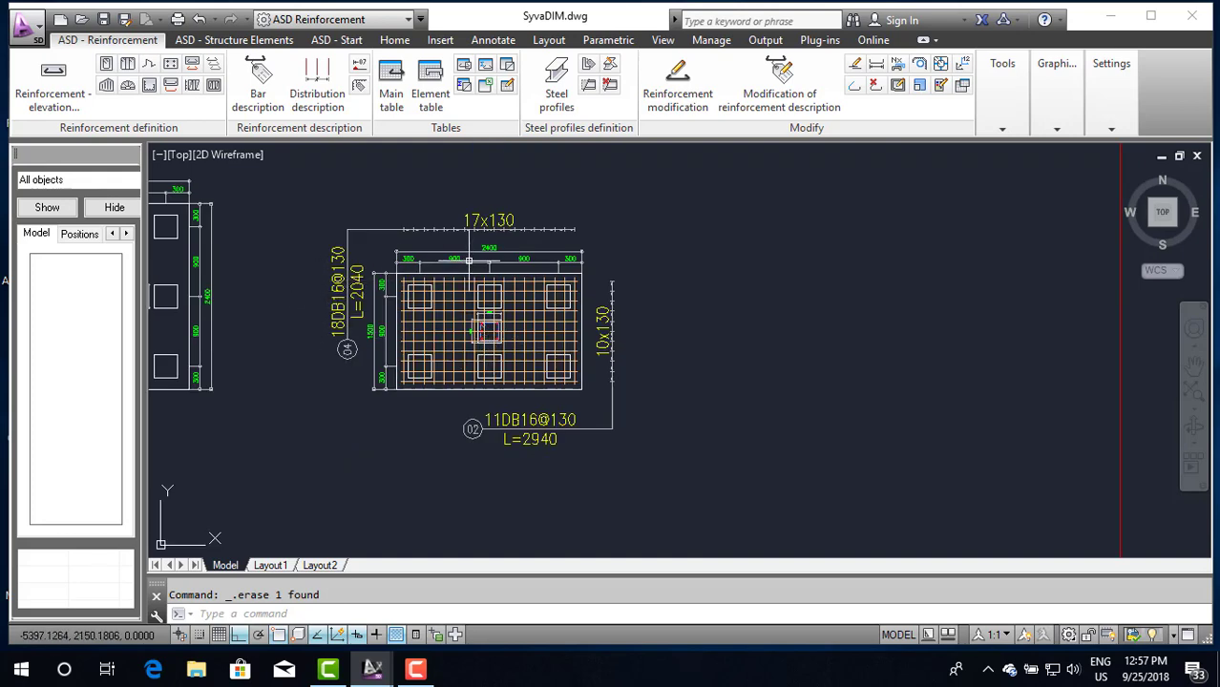
{"action": "scroll", "coordinate": [468, 220], "scroll_direction": "up", "scroll_amount": 2}
{"action": "scroll", "coordinate": [520, 244], "scroll_direction": "down", "scroll_amount": 2}
{"action": "scroll", "coordinate": [515, 316], "scroll_direction": "up", "scroll_amount": 2}
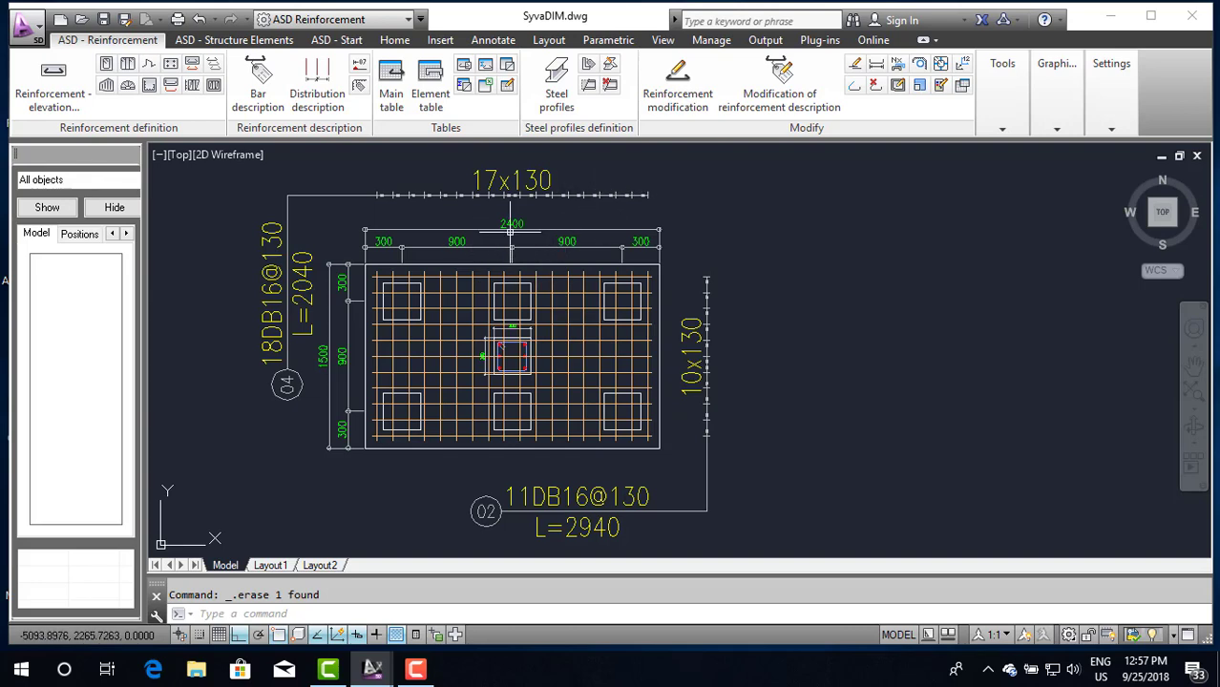
{"action": "scroll", "coordinate": [460, 384], "scroll_direction": "down", "scroll_amount": 2}
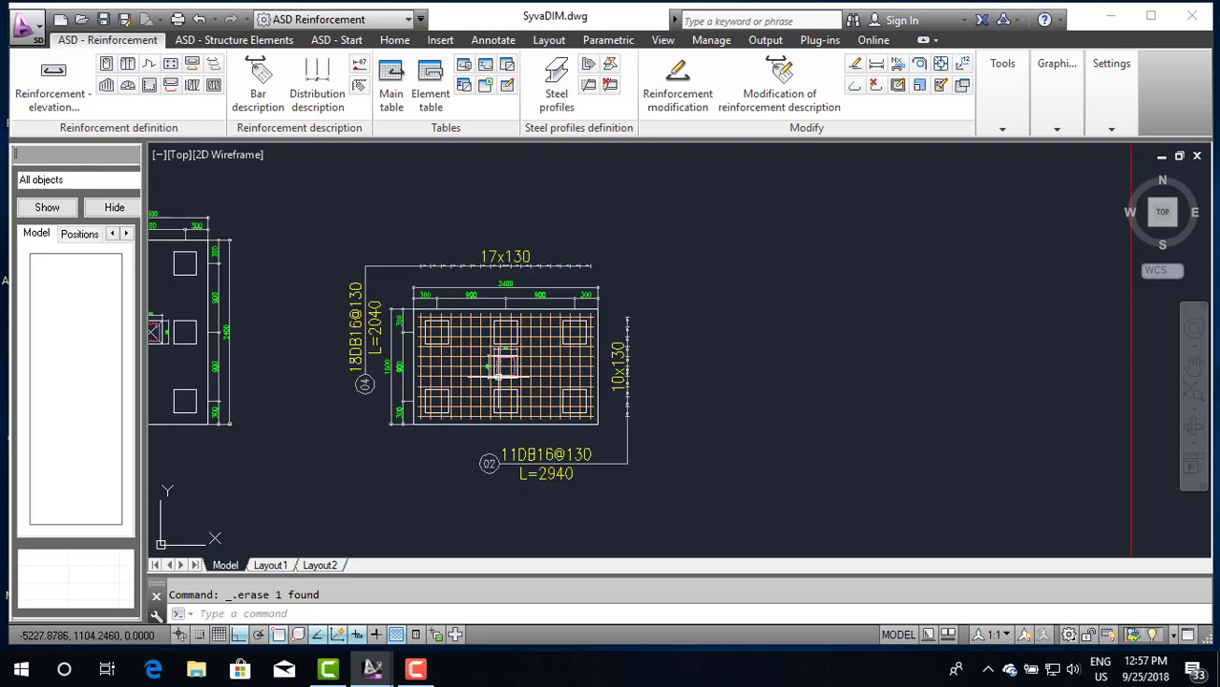
{"action": "scroll", "coordinate": [459, 384], "scroll_direction": "down", "scroll_amount": 2}
{"action": "scroll", "coordinate": [476, 443], "scroll_direction": "up", "scroll_amount": 4}
{"action": "scroll", "coordinate": [476, 443], "scroll_direction": "down", "scroll_amount": 4}
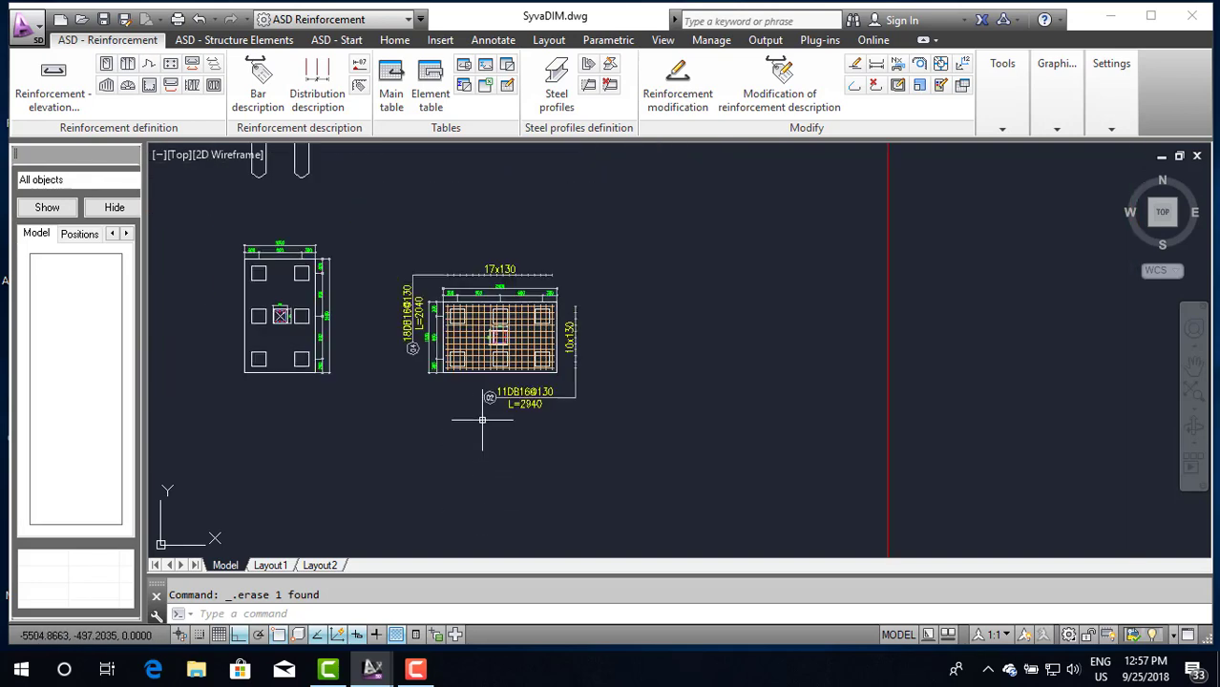
{"action": "left_click", "coordinate": [473, 432]}
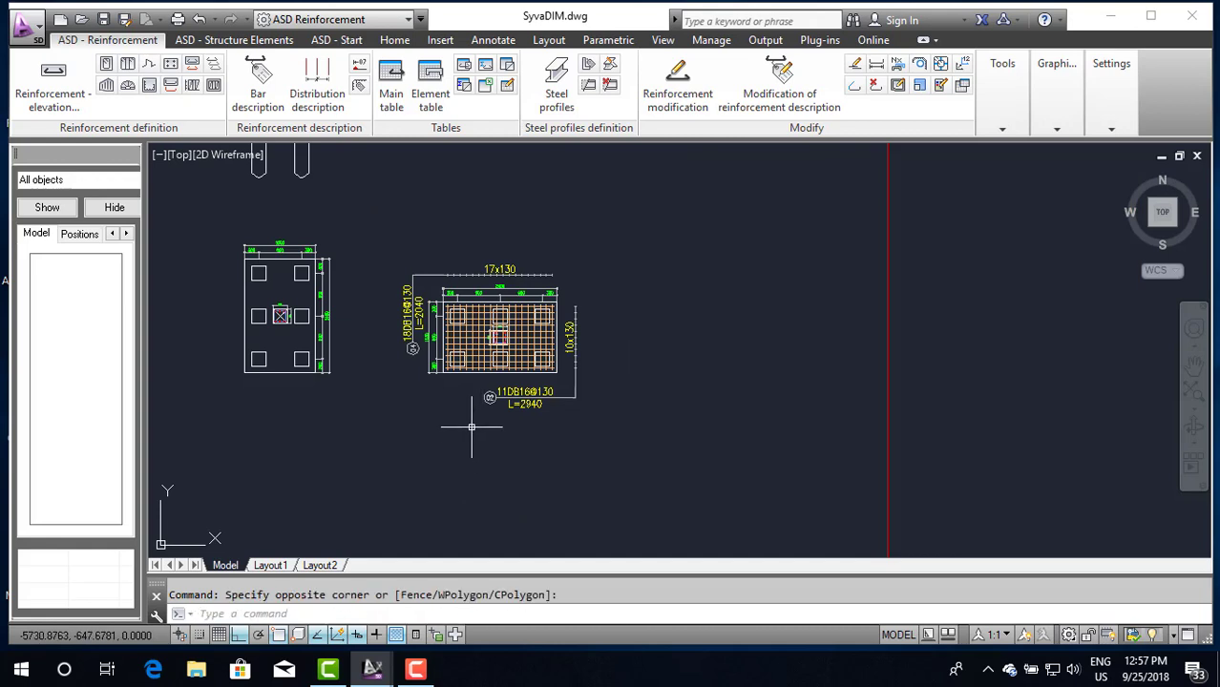
{"action": "scroll", "coordinate": [472, 427], "scroll_direction": "down", "scroll_amount": 3}
{"action": "scroll", "coordinate": [487, 372], "scroll_direction": "down", "scroll_amount": 2}
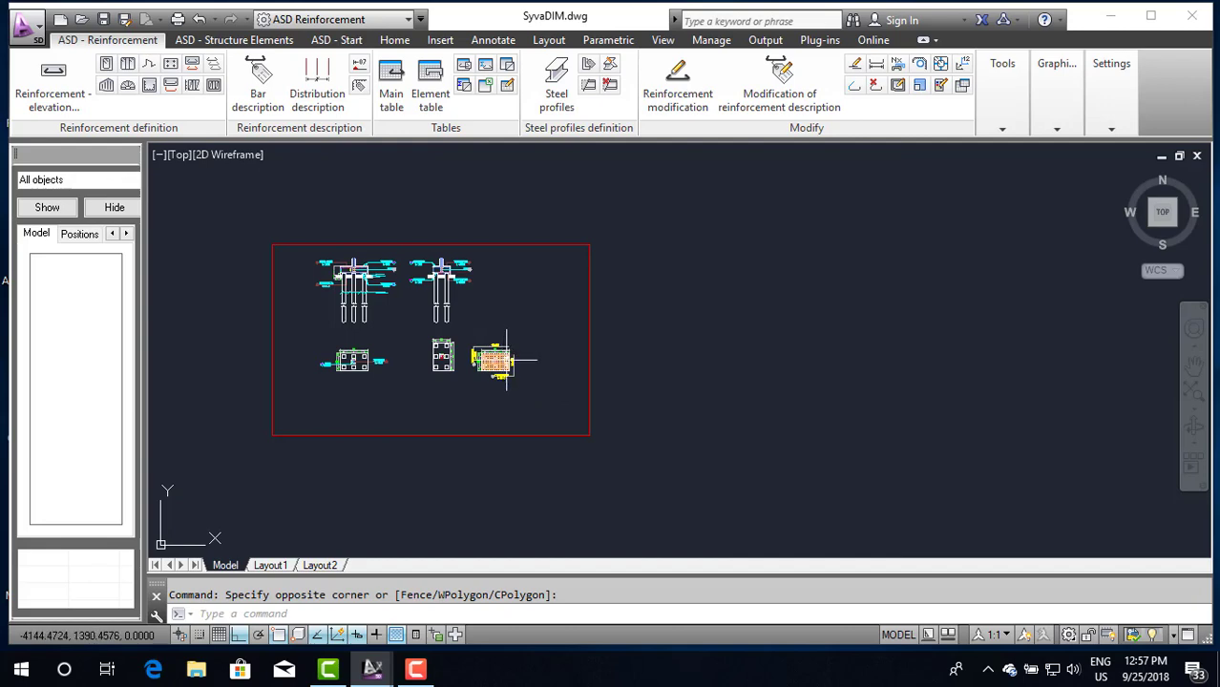
{"action": "scroll", "coordinate": [510, 360], "scroll_direction": "up", "scroll_amount": 4}
{"action": "scroll", "coordinate": [392, 359], "scroll_direction": "up", "scroll_amount": 4}
{"action": "scroll", "coordinate": [449, 353], "scroll_direction": "down", "scroll_amount": 5}
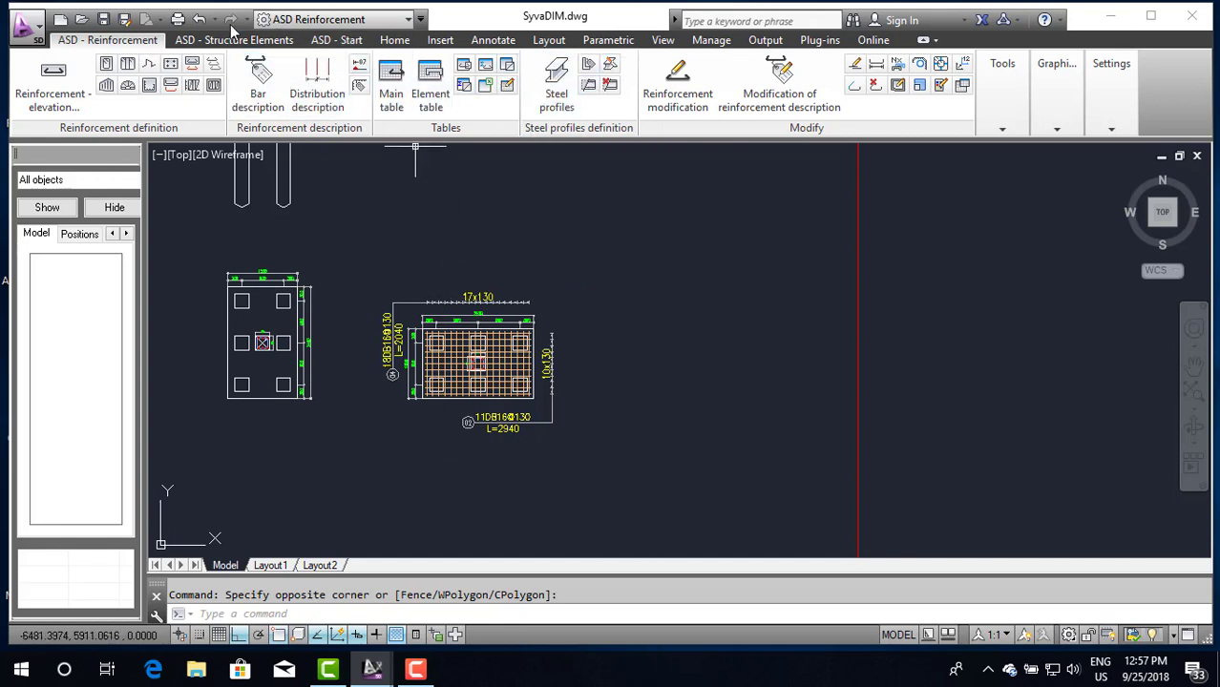
Step: Add a multileader from the cap's bottom edge to a landing below, typing the note 'Bot'
{"action": "left_click", "coordinate": [272, 40]}
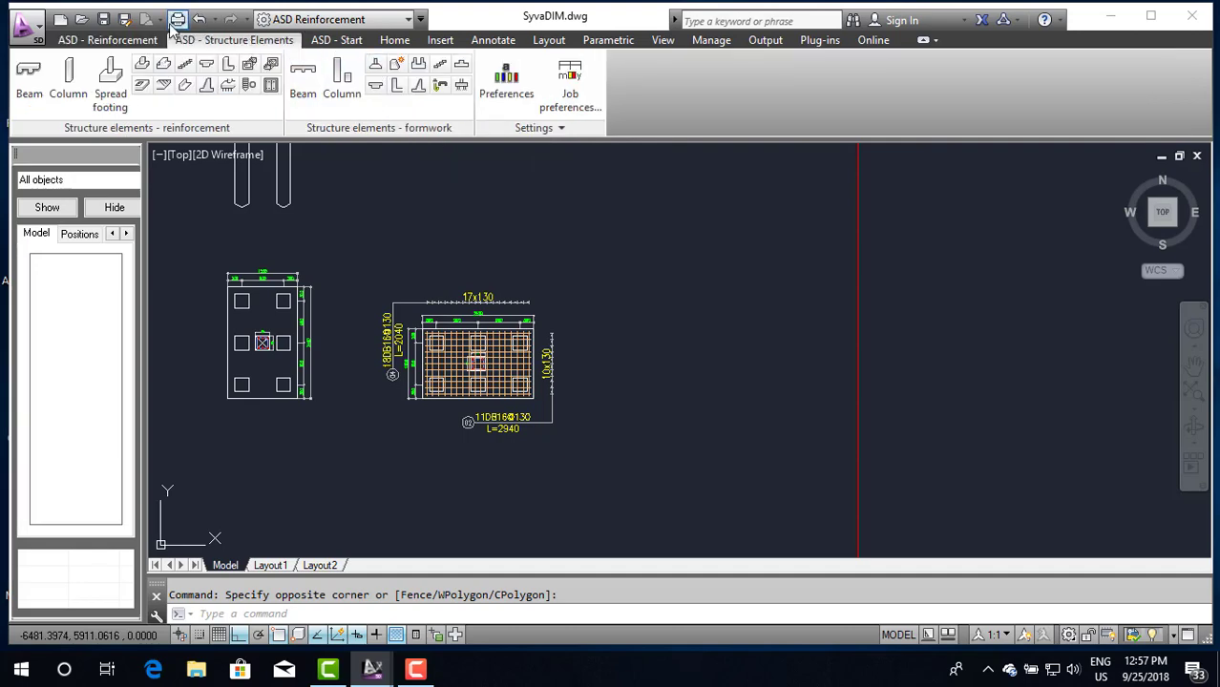
{"action": "left_click", "coordinate": [134, 43]}
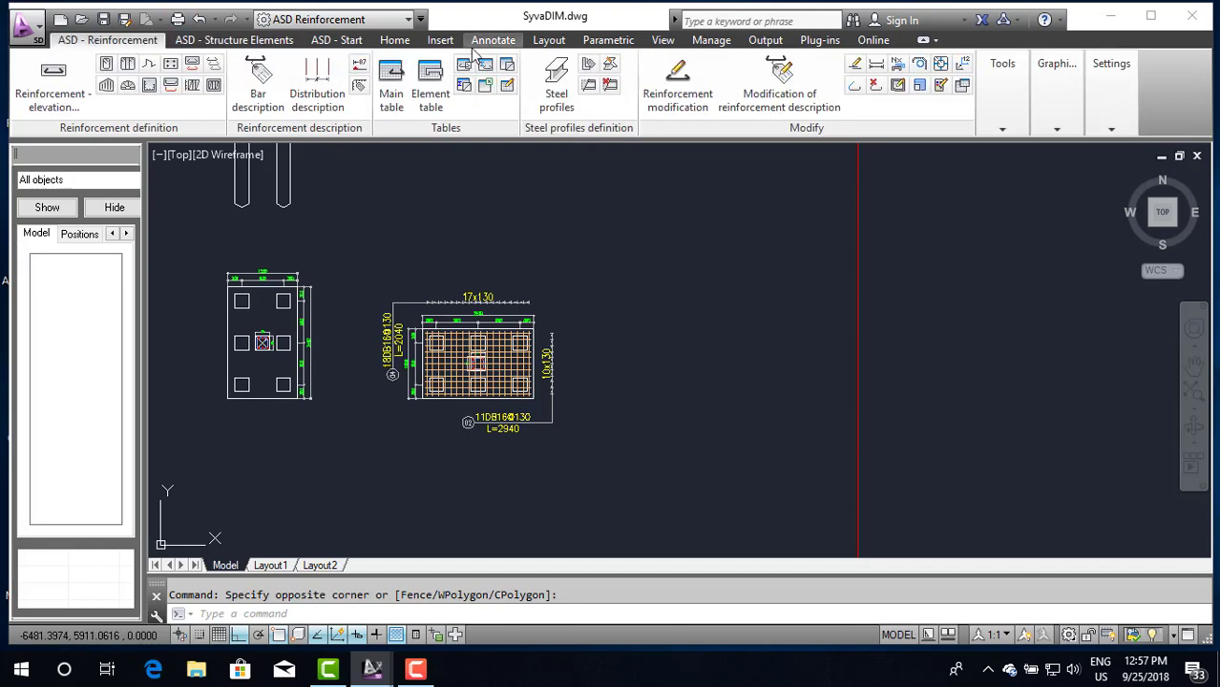
{"action": "left_click", "coordinate": [502, 43]}
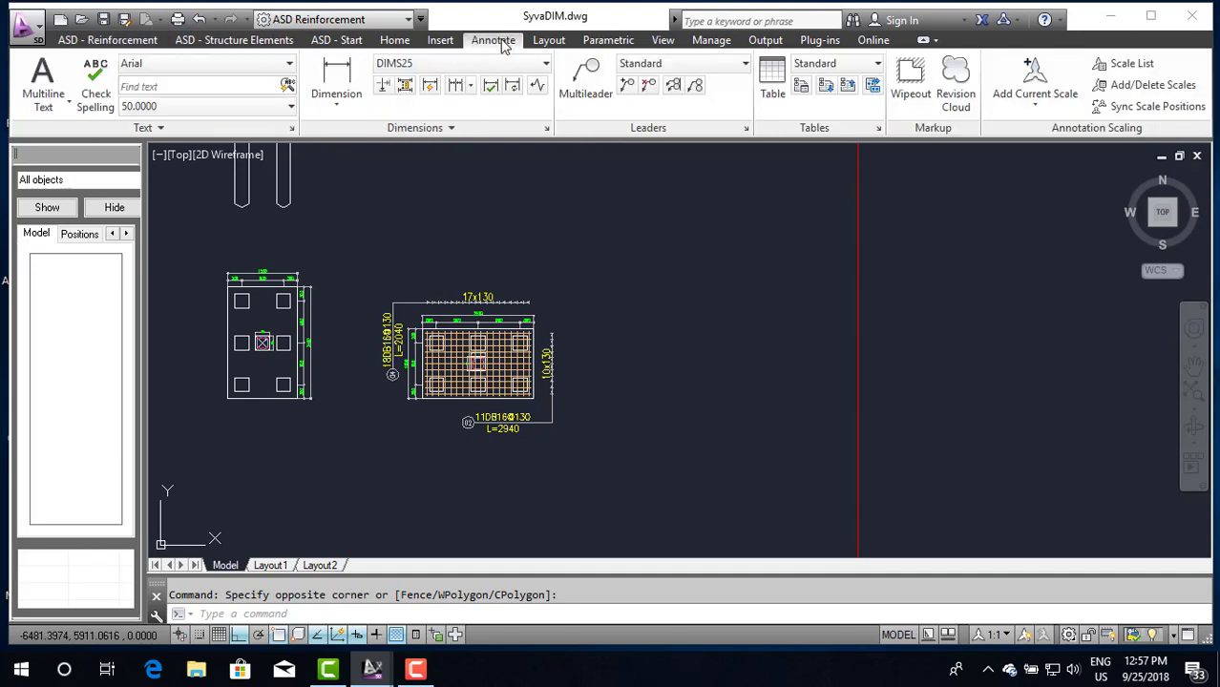
{"action": "left_click", "coordinate": [575, 77]}
{"action": "scroll", "coordinate": [466, 423], "scroll_direction": "up", "scroll_amount": 3}
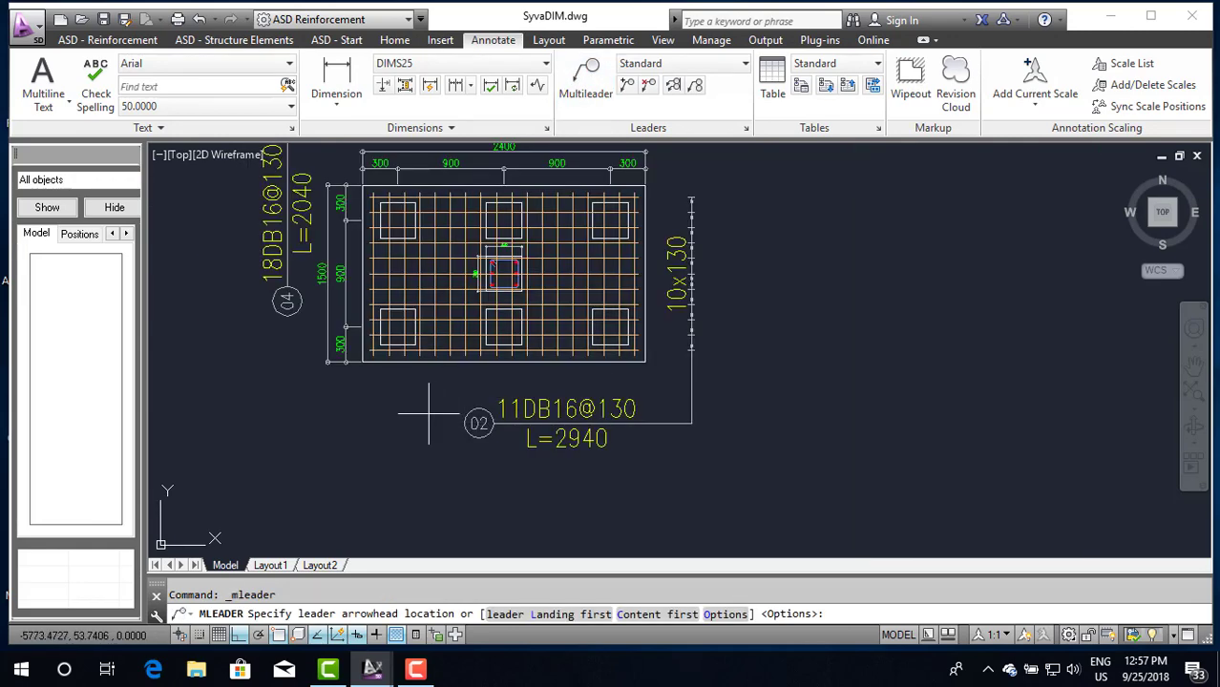
{"action": "scroll", "coordinate": [429, 414], "scroll_direction": "down", "scroll_amount": 1}
{"action": "scroll", "coordinate": [420, 401], "scroll_direction": "down", "scroll_amount": 3}
{"action": "scroll", "coordinate": [406, 382], "scroll_direction": "up", "scroll_amount": 4}
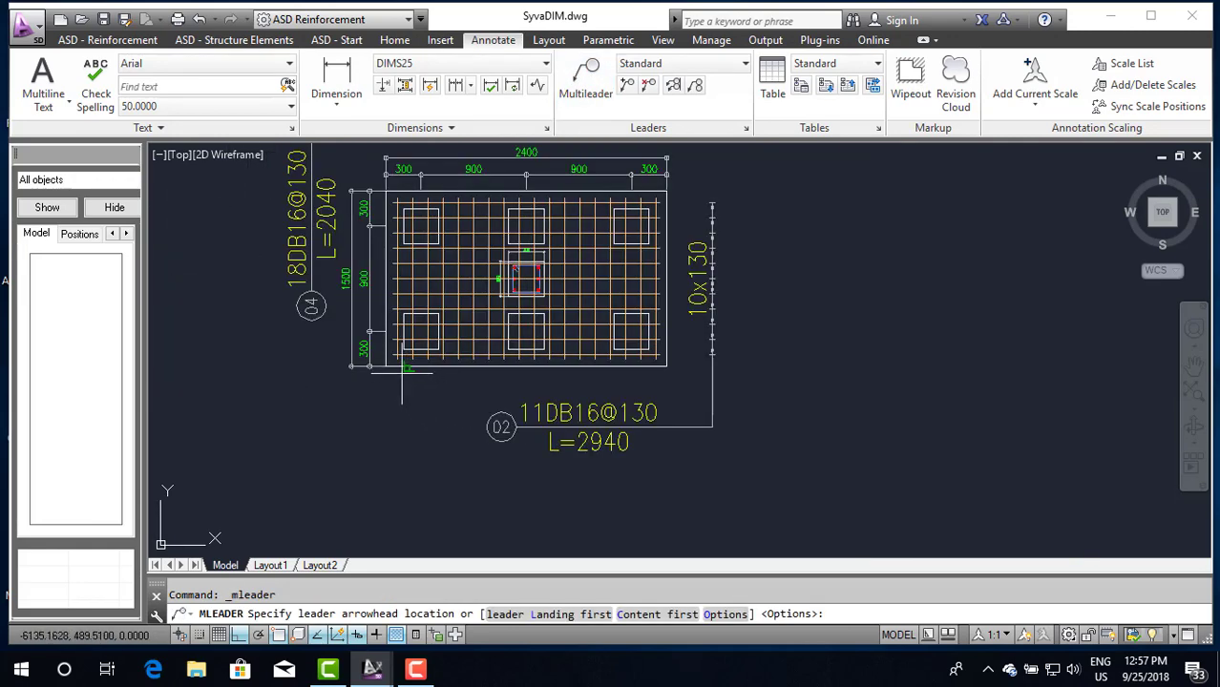
{"action": "left_click", "coordinate": [410, 370]}
{"action": "scroll", "coordinate": [396, 487], "scroll_direction": "down", "scroll_amount": 3}
{"action": "scroll", "coordinate": [392, 483], "scroll_direction": "down", "scroll_amount": 2}
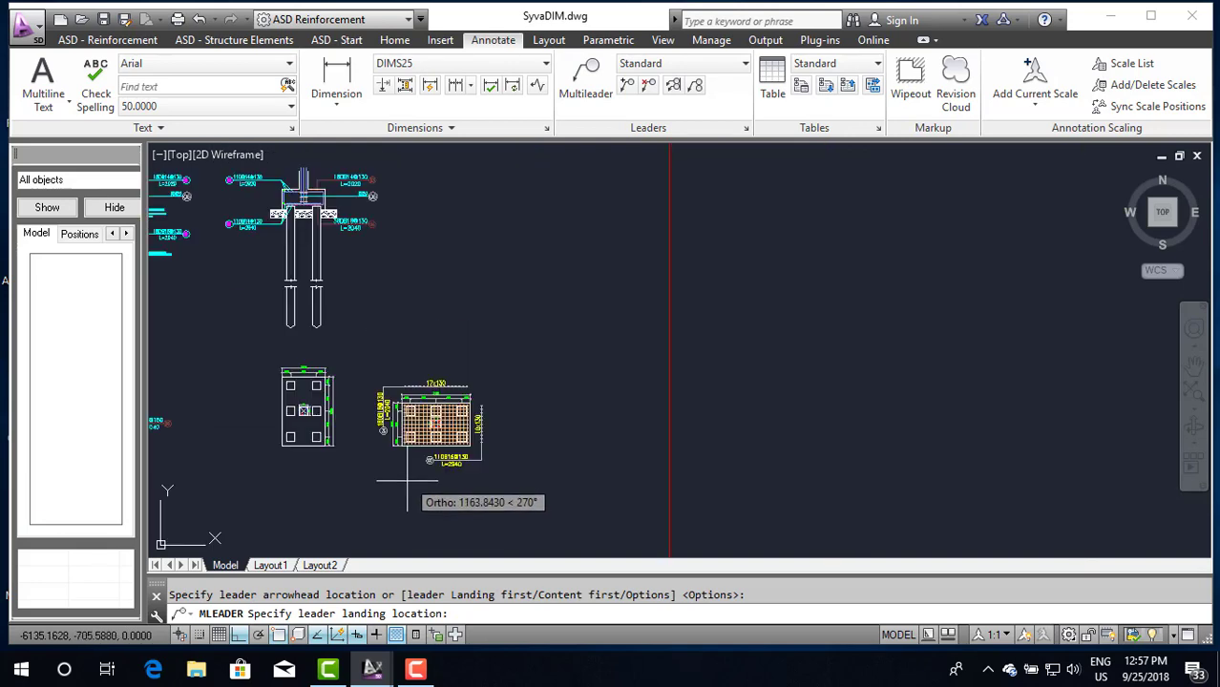
{"action": "scroll", "coordinate": [405, 492], "scroll_direction": "up", "scroll_amount": 3}
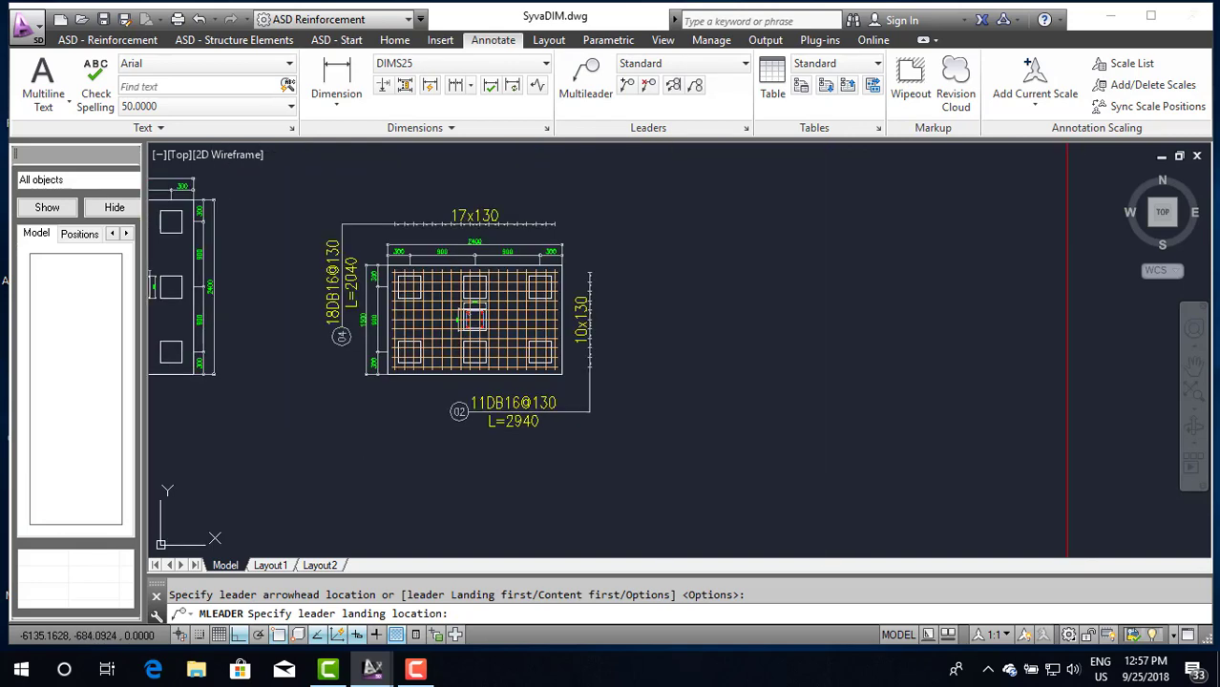
{"action": "left_click", "coordinate": [420, 466]}
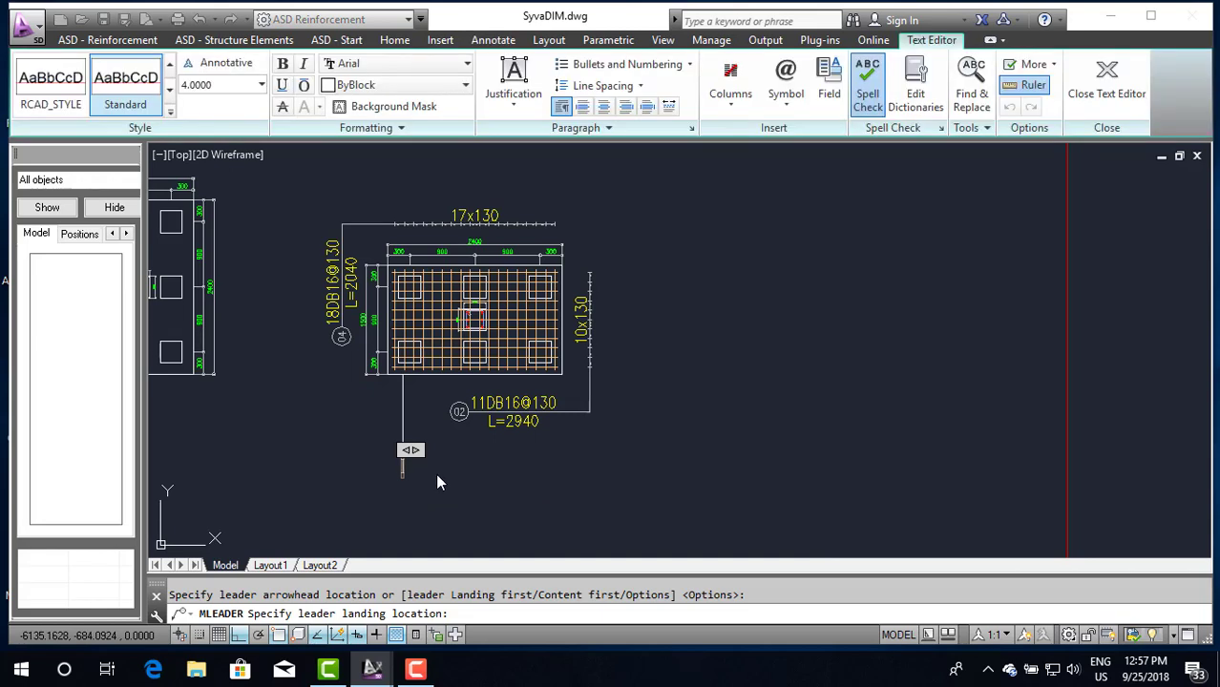
{"action": "type", "text": "Bottom Reinforcement bar"}
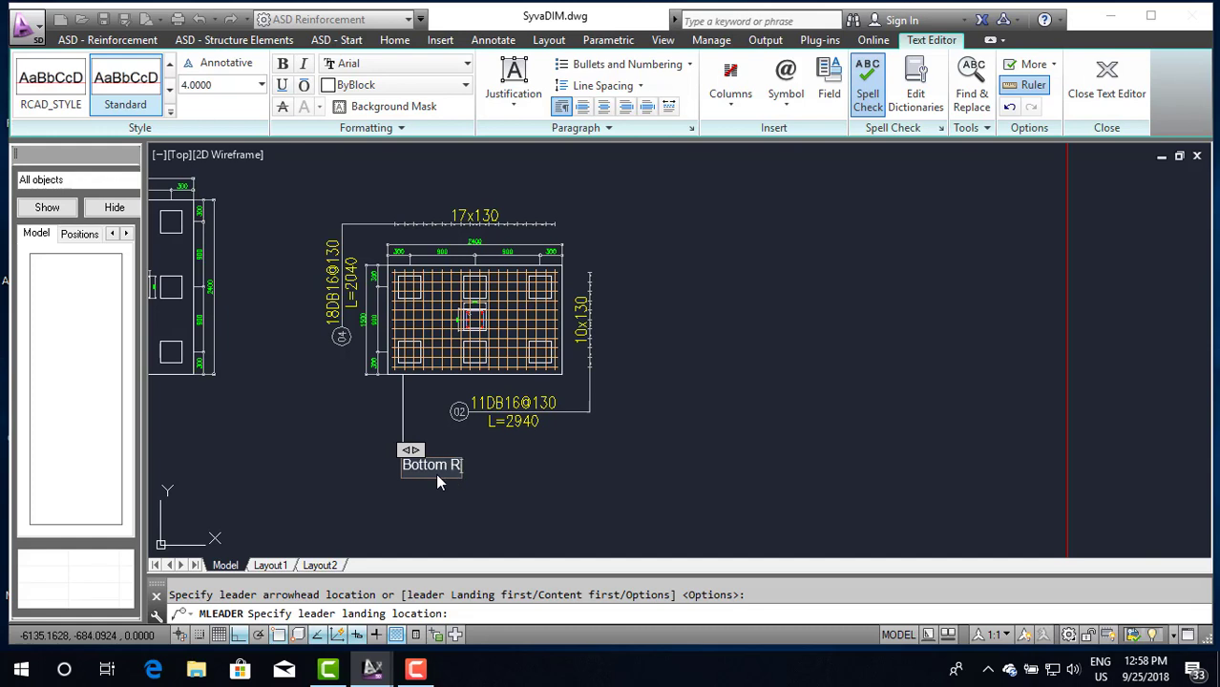
Step: Finish the leader text 'Bottom Reinforcement bar', close the editor and zoom toward the leader end
{"action": "type", "text": "n"}
{"action": "type", "text": "forc"}
{"action": "type", "text": "eme"}
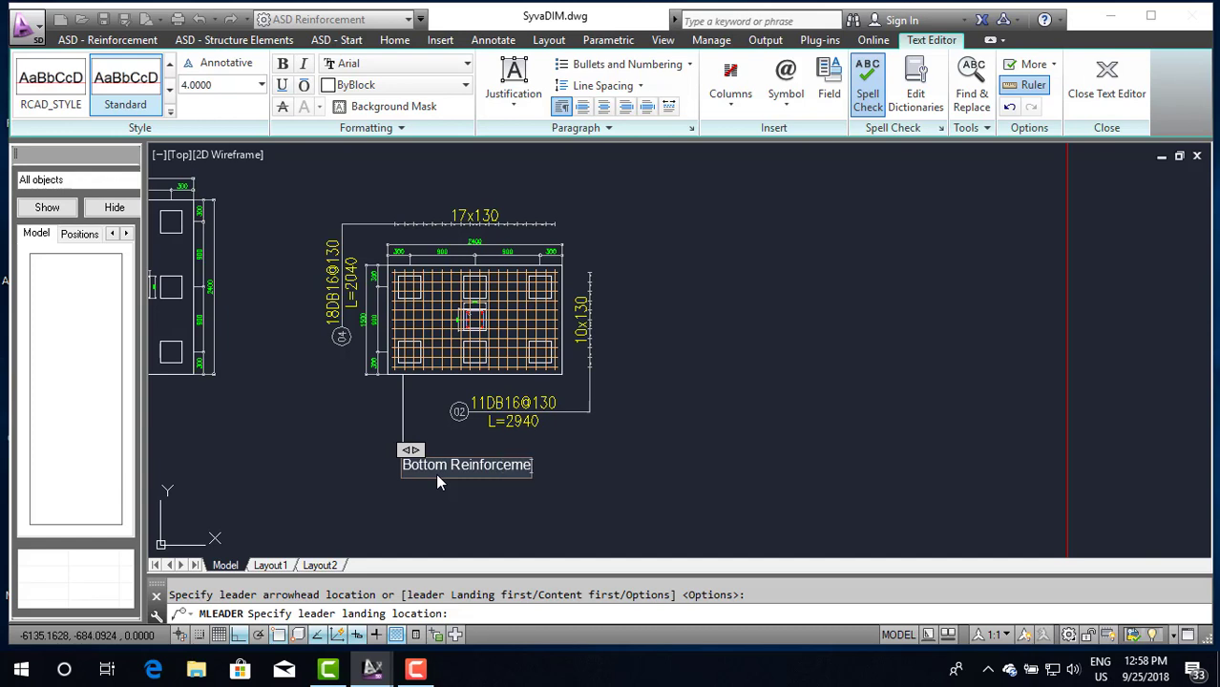
{"action": "type", "text": "nt"}
{"action": "type", "text": " bar"}
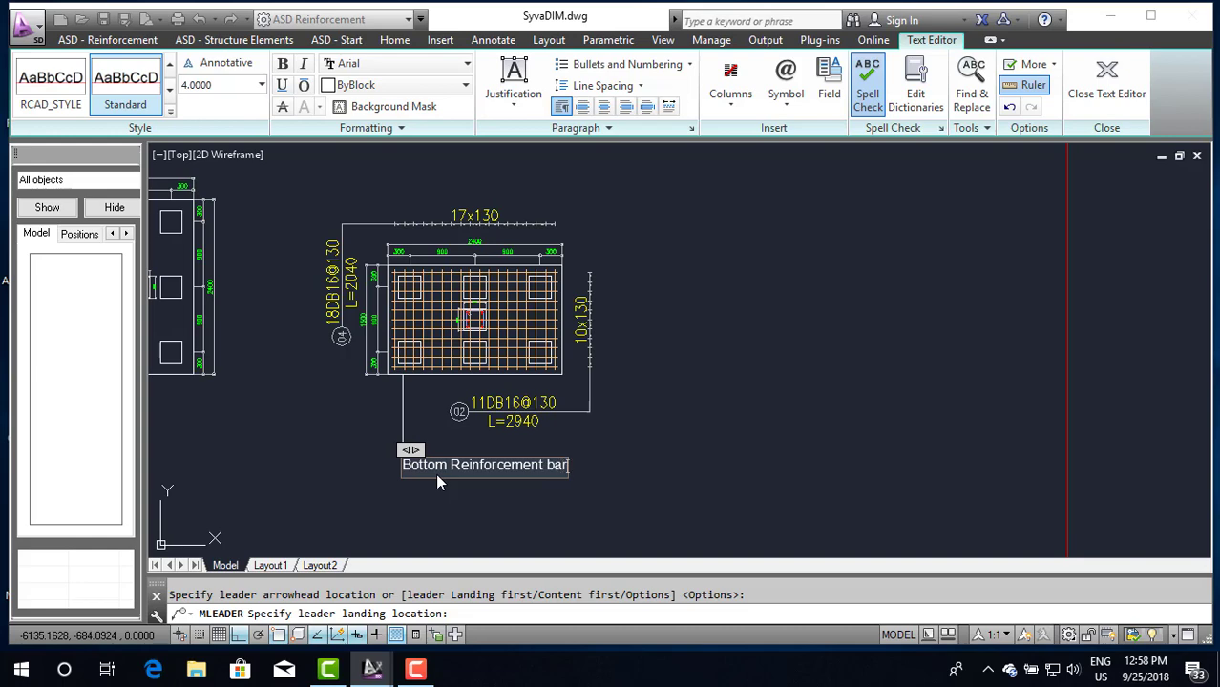
{"action": "key", "text": "Escape"}
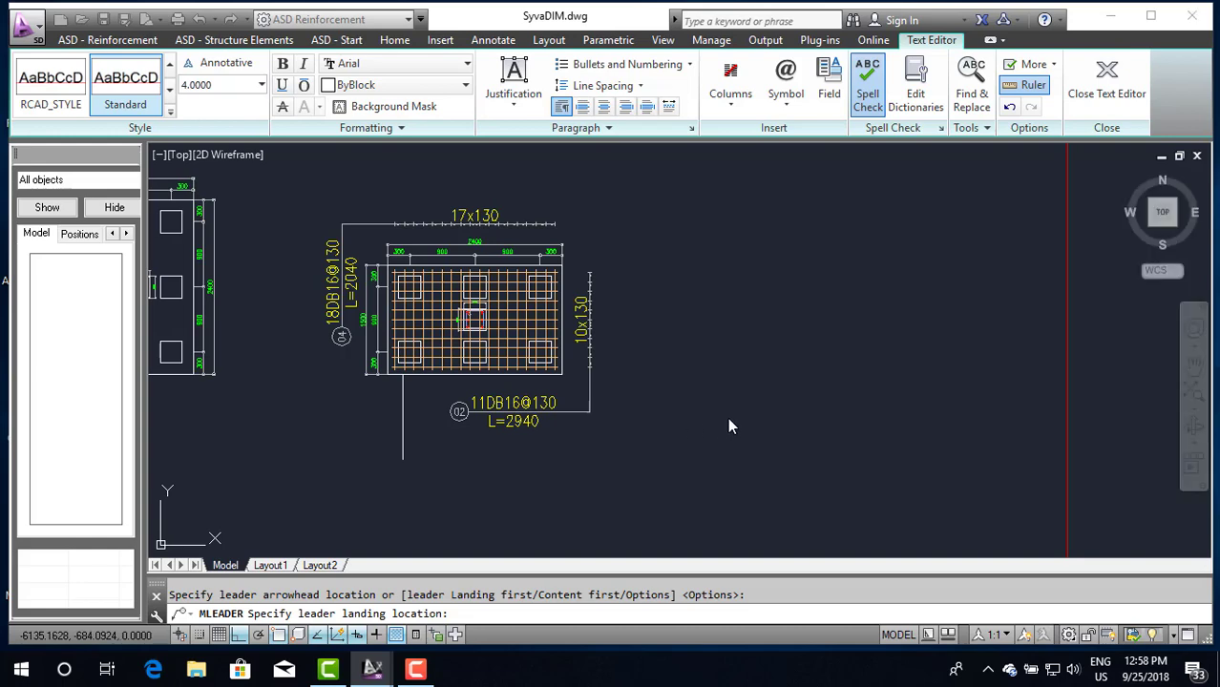
{"action": "scroll", "coordinate": [397, 472], "scroll_direction": "up", "scroll_amount": 3}
Step: Place the leader landing and set the 'Bottom Reinforcement bar' text height to 50
{"action": "scroll", "coordinate": [403, 441], "scroll_direction": "up", "scroll_amount": 3}
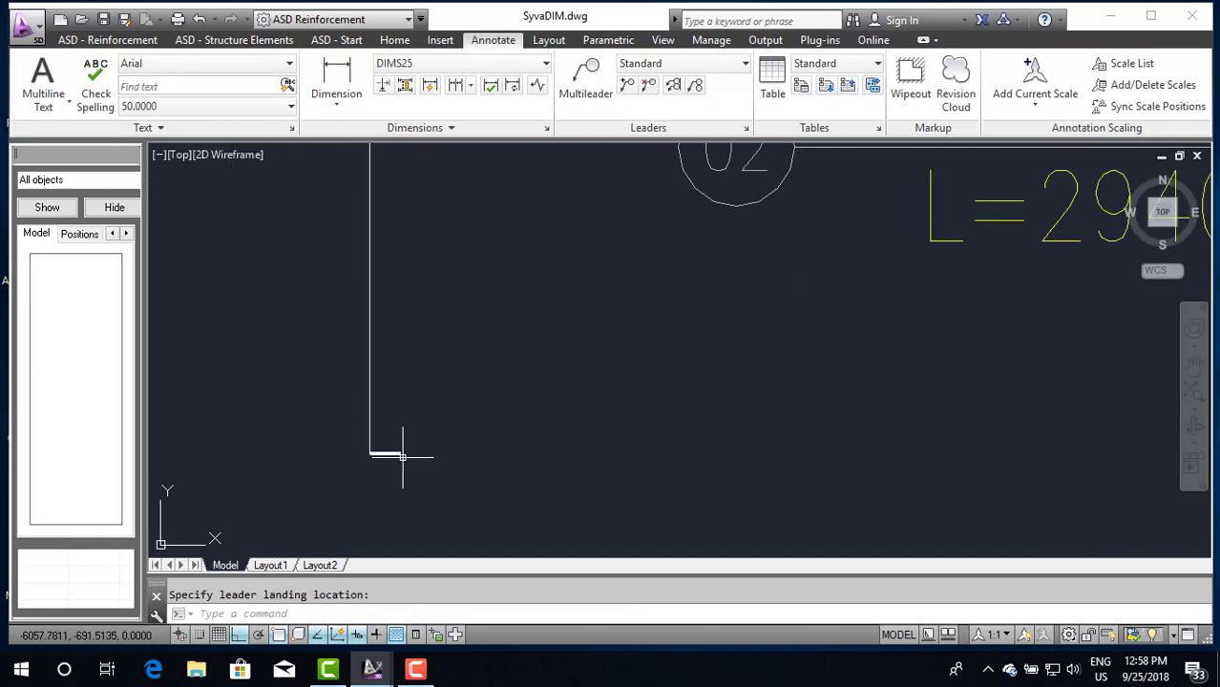
{"action": "scroll", "coordinate": [403, 463], "scroll_direction": "up", "scroll_amount": 2}
{"action": "left_click", "coordinate": [385, 455]}
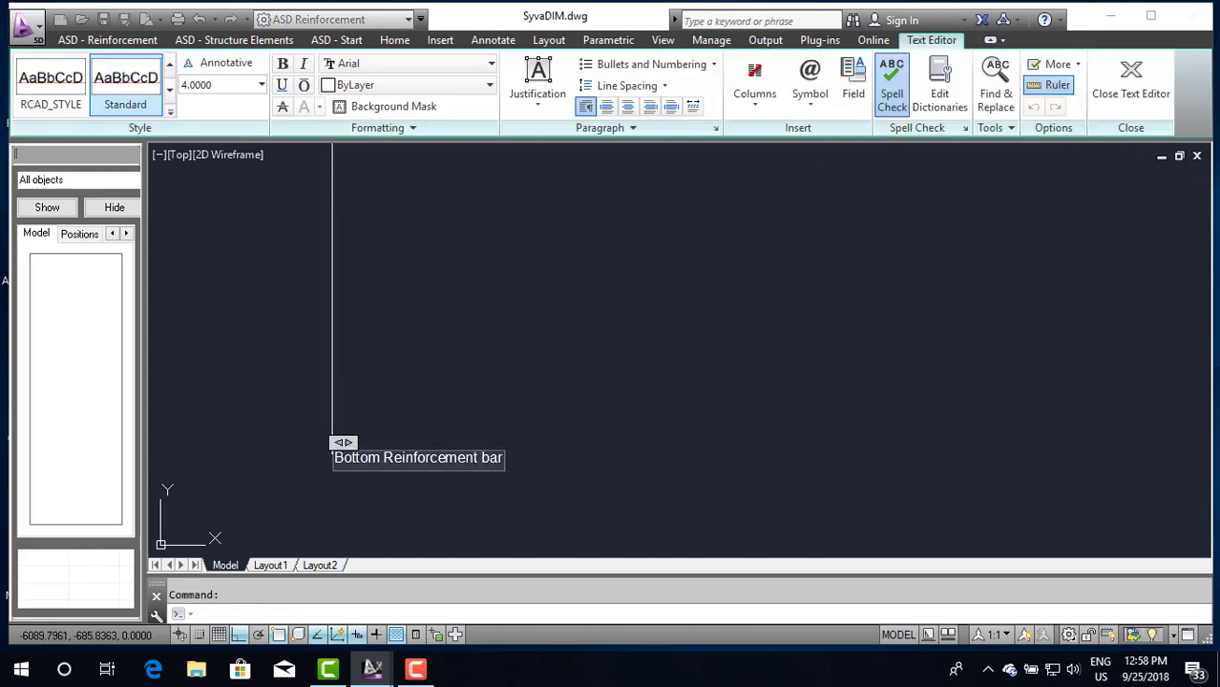
{"action": "key", "text": "ctrl+shift+Left"}
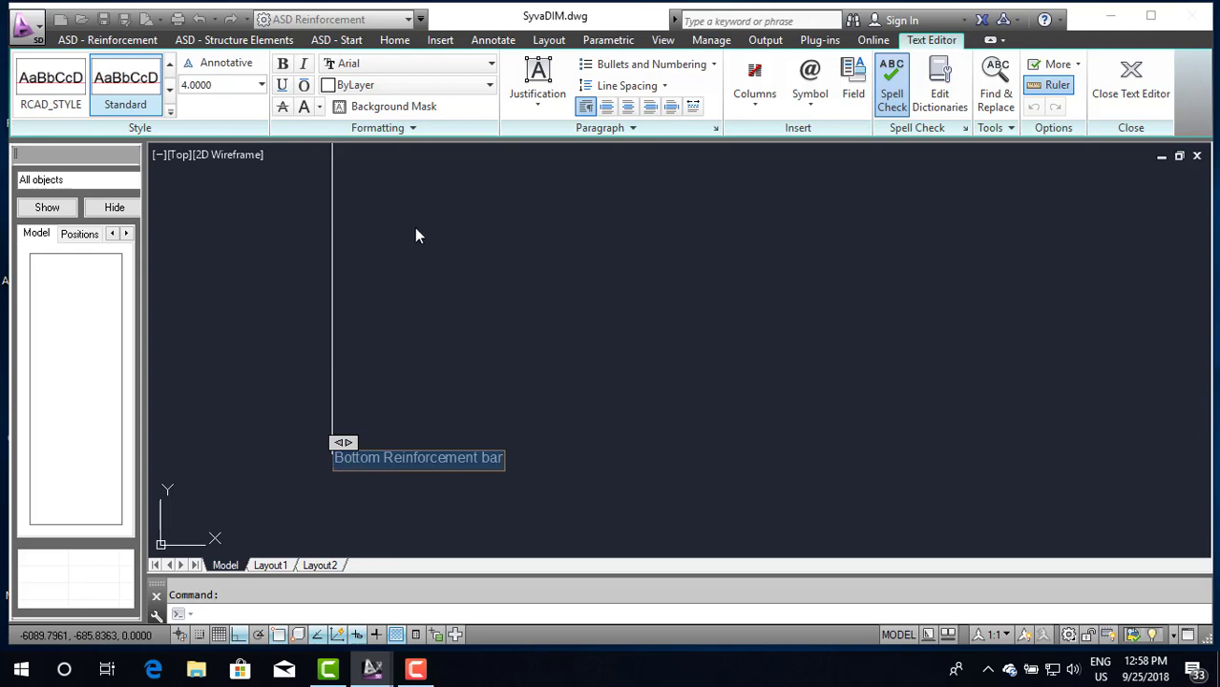
{"action": "left_click", "coordinate": [261, 86]}
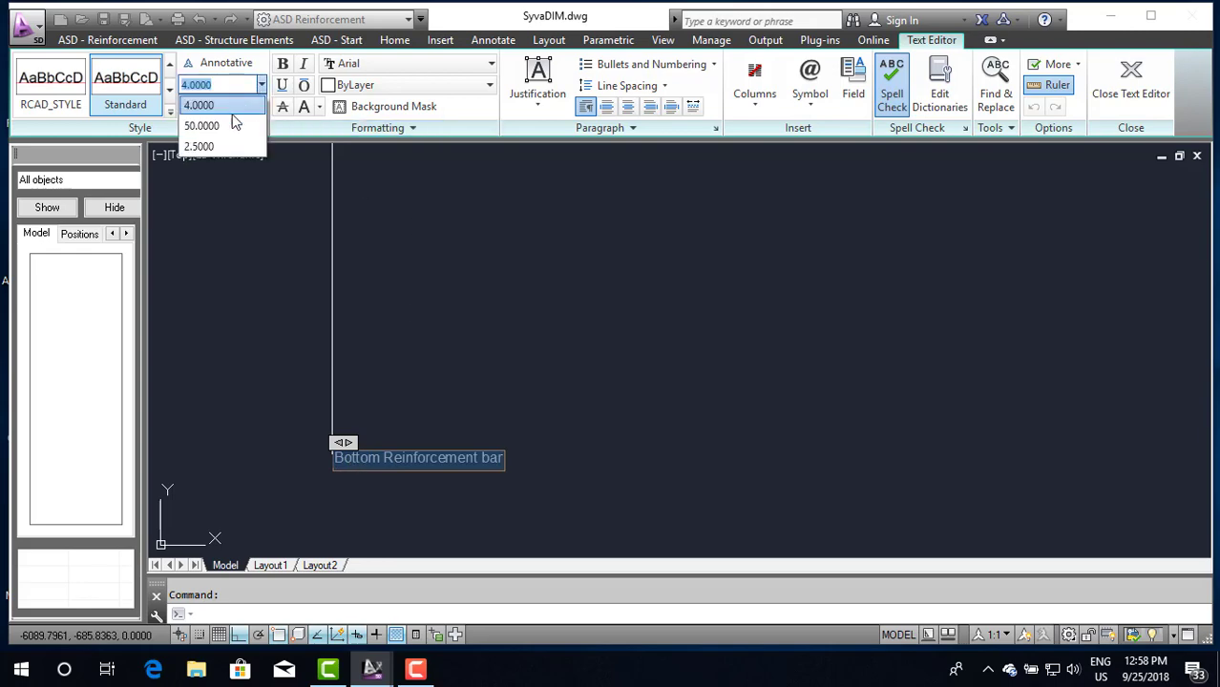
{"action": "left_click", "coordinate": [235, 125]}
{"action": "left_click", "coordinate": [561, 337]}
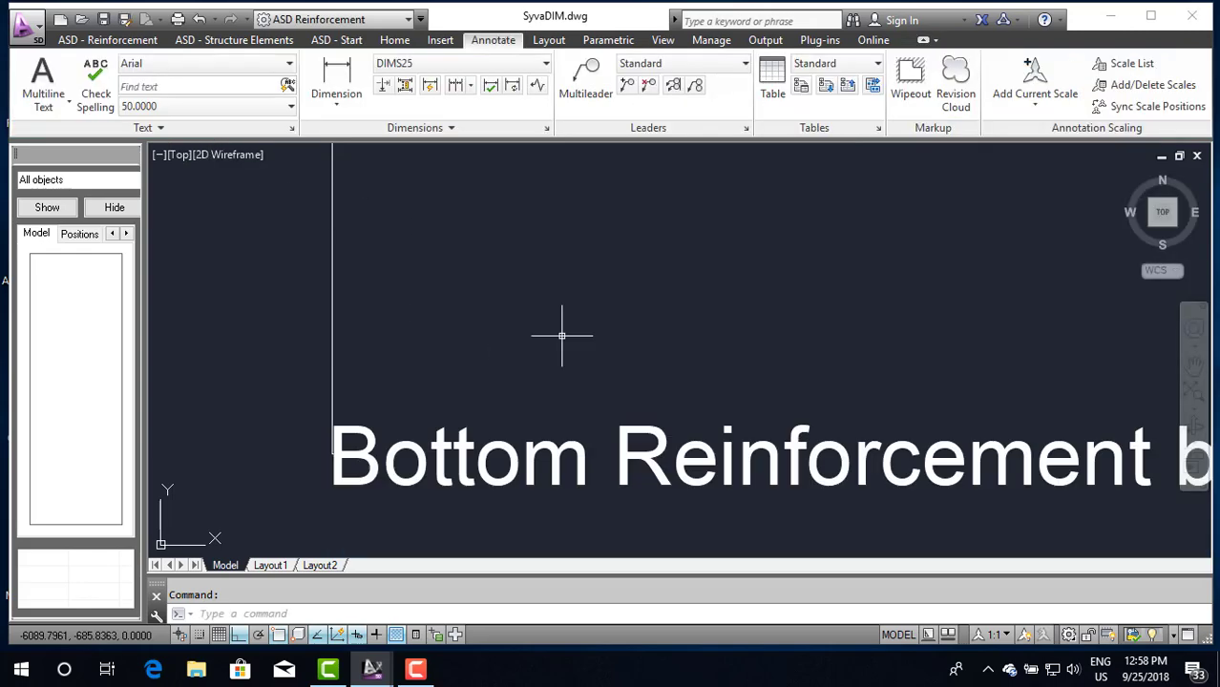
Step: Reopen the leader text, try a new height, then cancel to keep it at 50
{"action": "scroll", "coordinate": [563, 334], "scroll_direction": "down", "scroll_amount": 3}
{"action": "scroll", "coordinate": [577, 339], "scroll_direction": "down", "scroll_amount": 3}
{"action": "scroll", "coordinate": [577, 344], "scroll_direction": "up", "scroll_amount": 2}
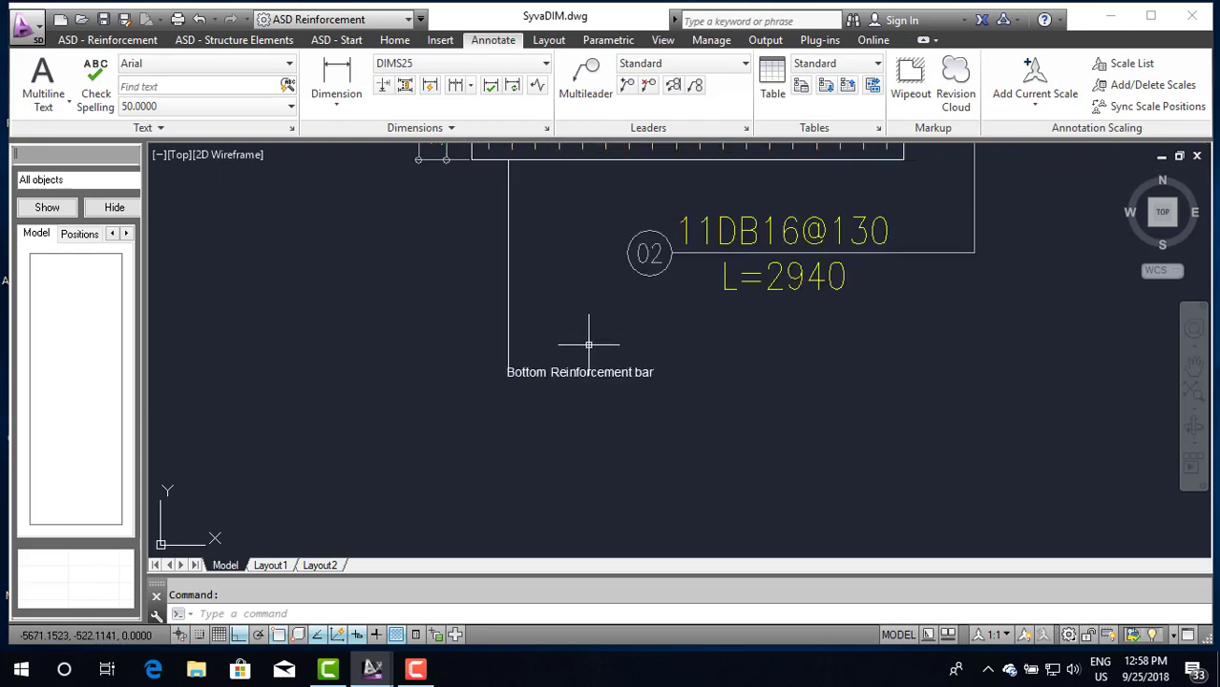
{"action": "scroll", "coordinate": [556, 369], "scroll_direction": "down", "scroll_amount": 3}
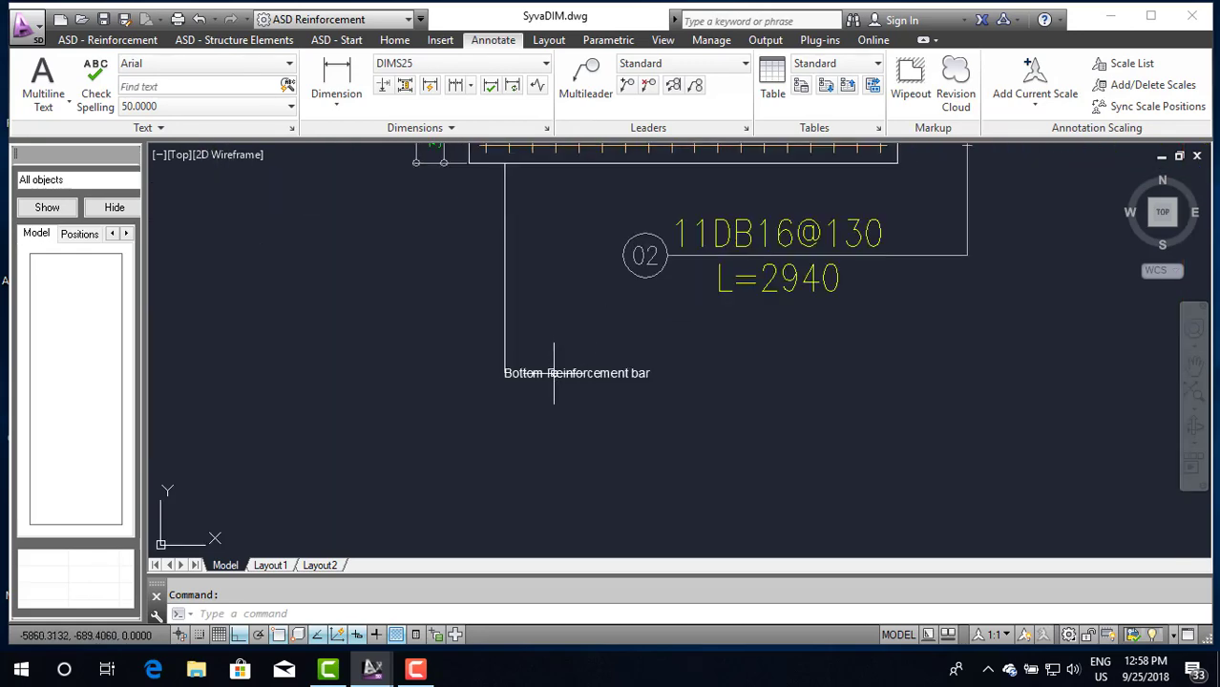
{"action": "double_click", "coordinate": [556, 375]}
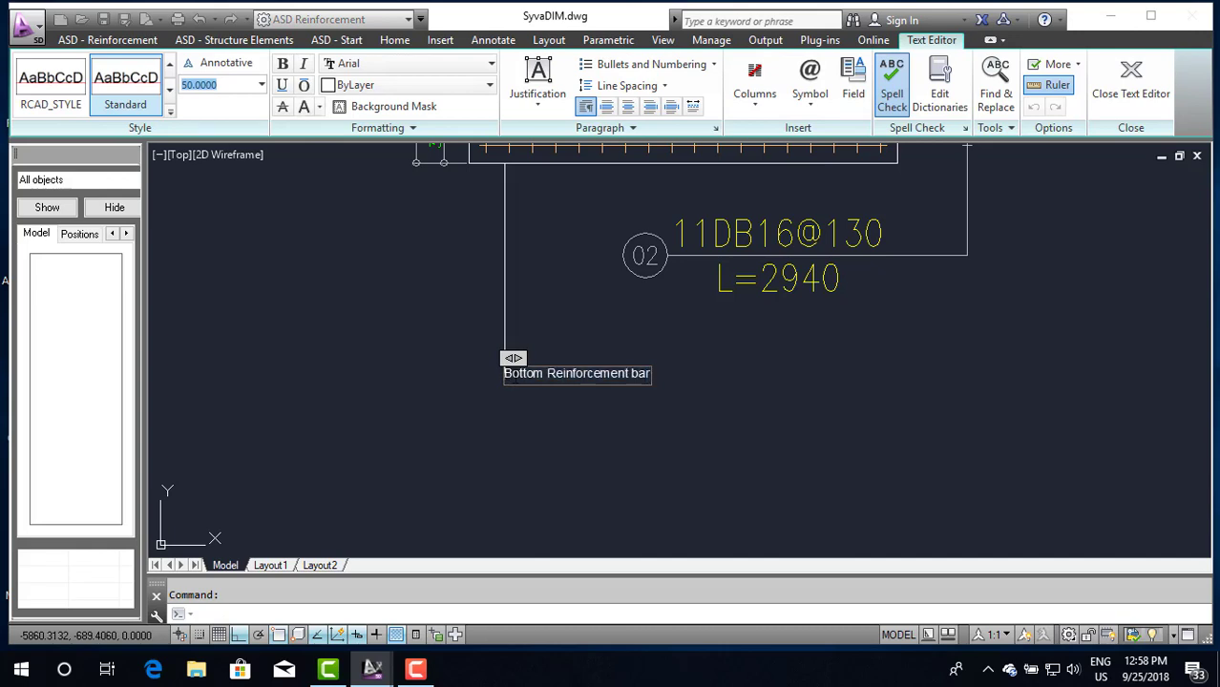
{"action": "key", "text": "ctrl+a"}
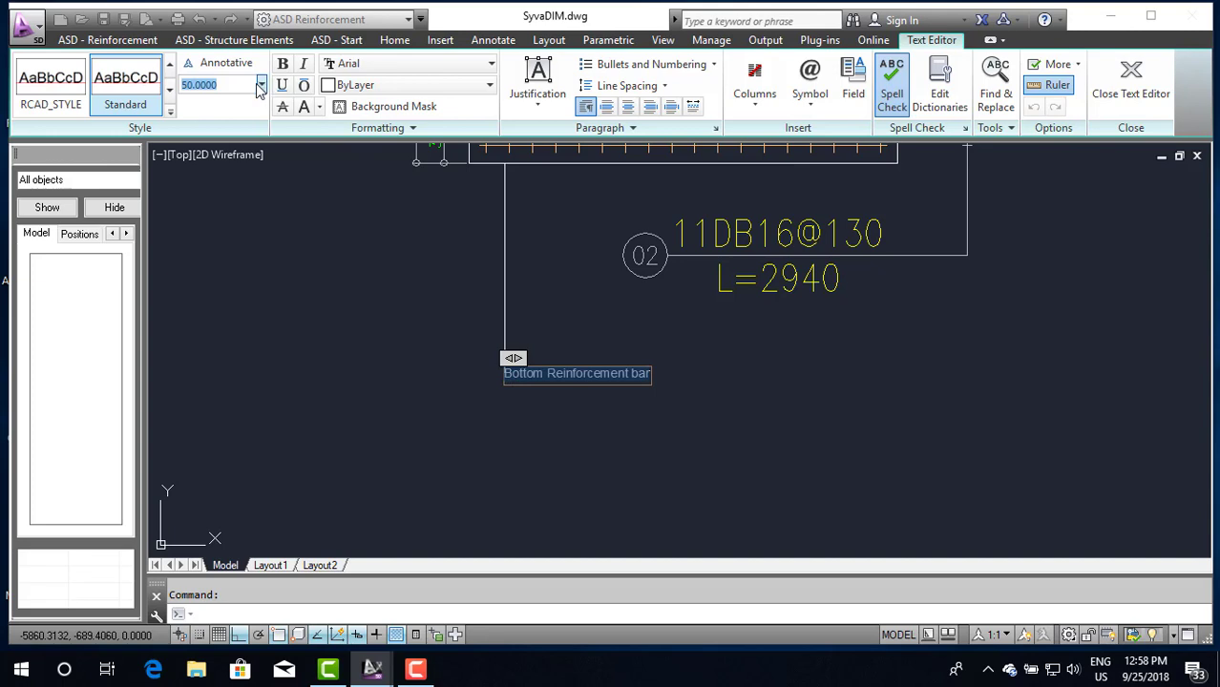
{"action": "type", "text": "100-"}
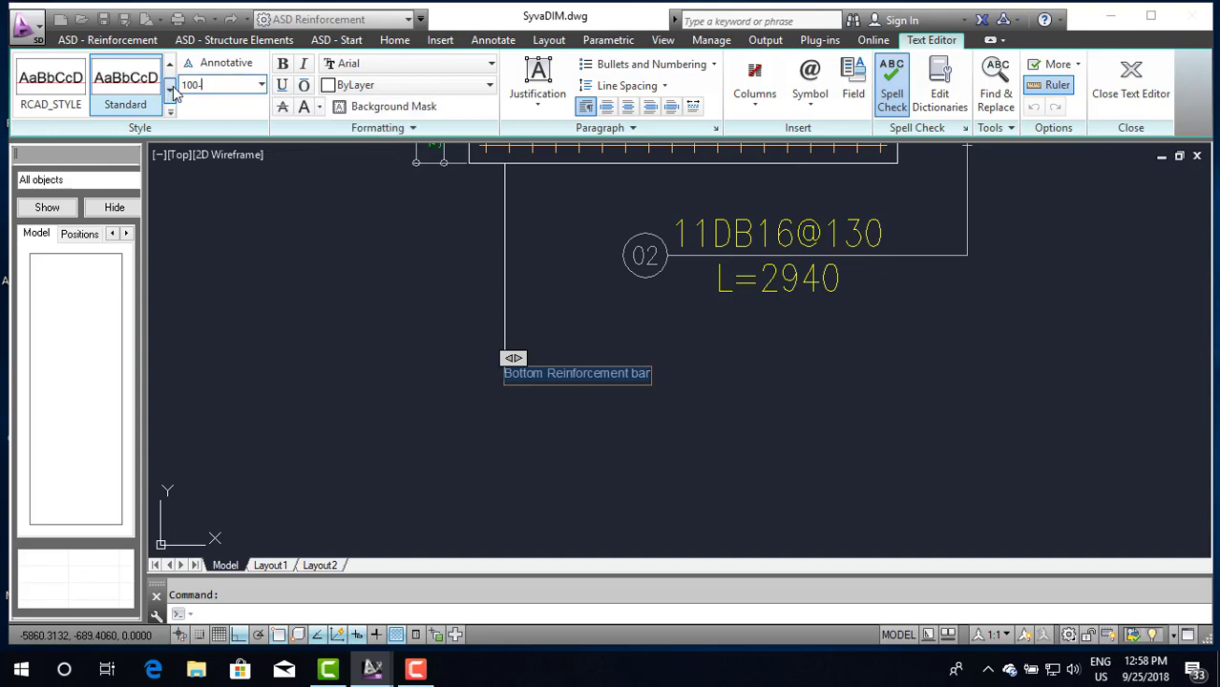
{"action": "key", "text": "Escape"}
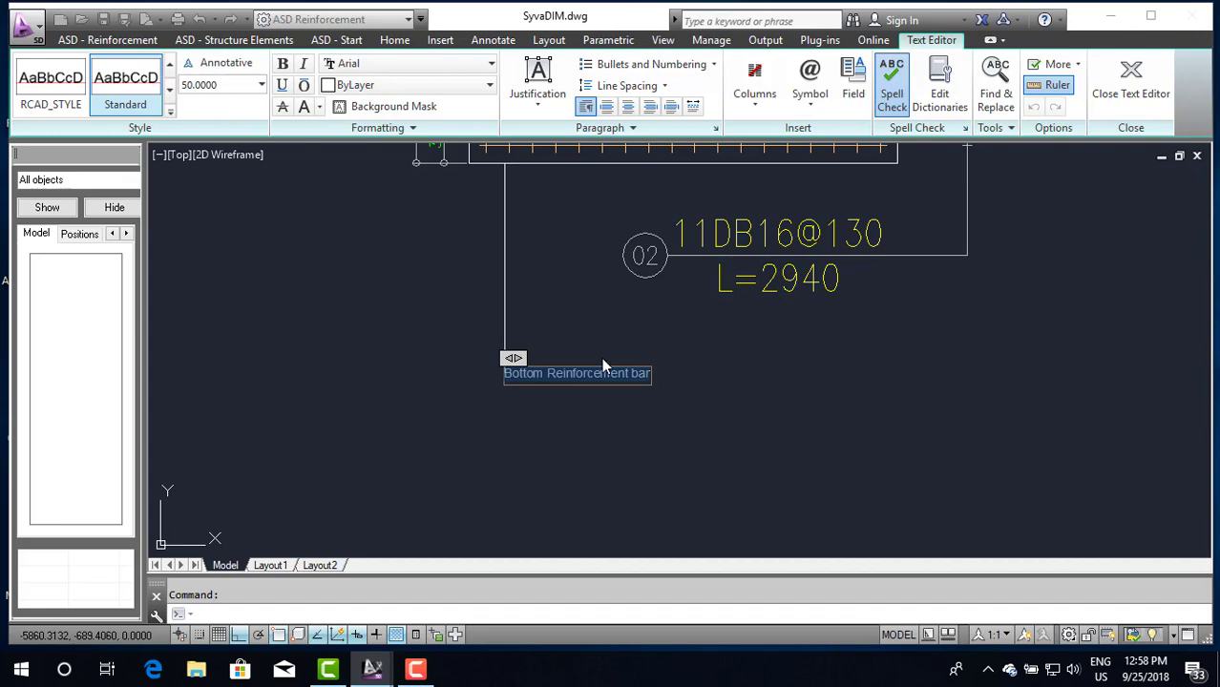
{"action": "left_click", "coordinate": [714, 405]}
Step: Open and close the leader text editor repeatedly with the multileader selected
{"action": "left_click", "coordinate": [583, 373]}
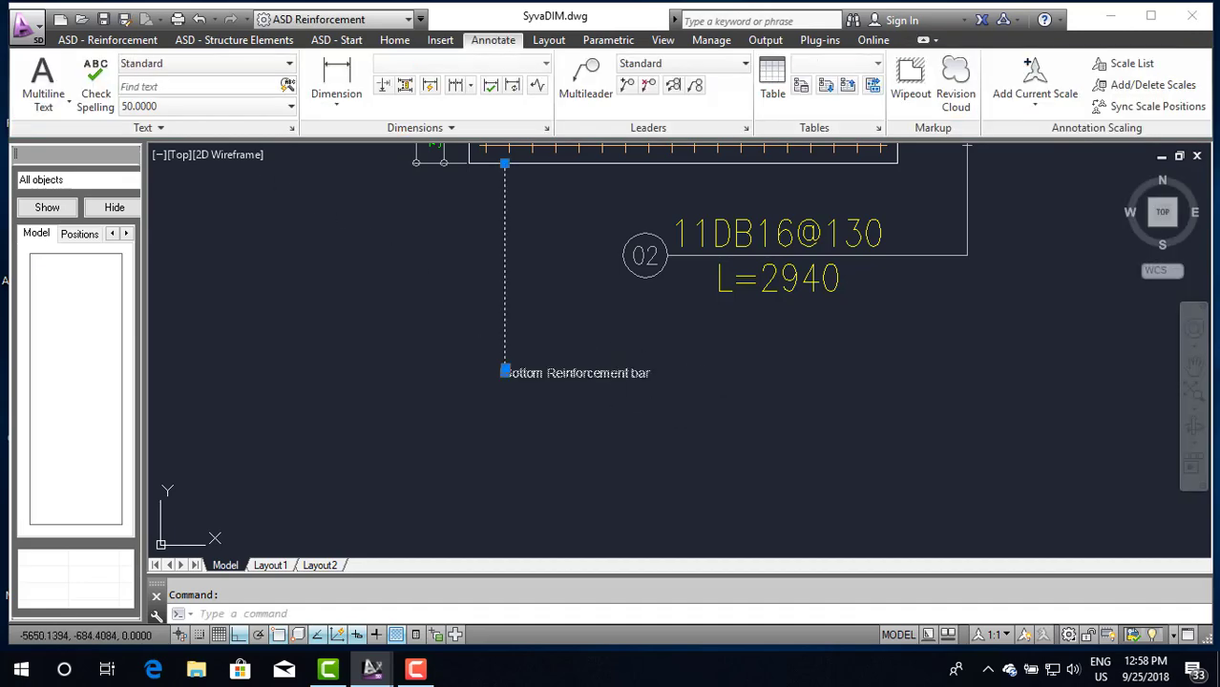
{"action": "double_click", "coordinate": [589, 374]}
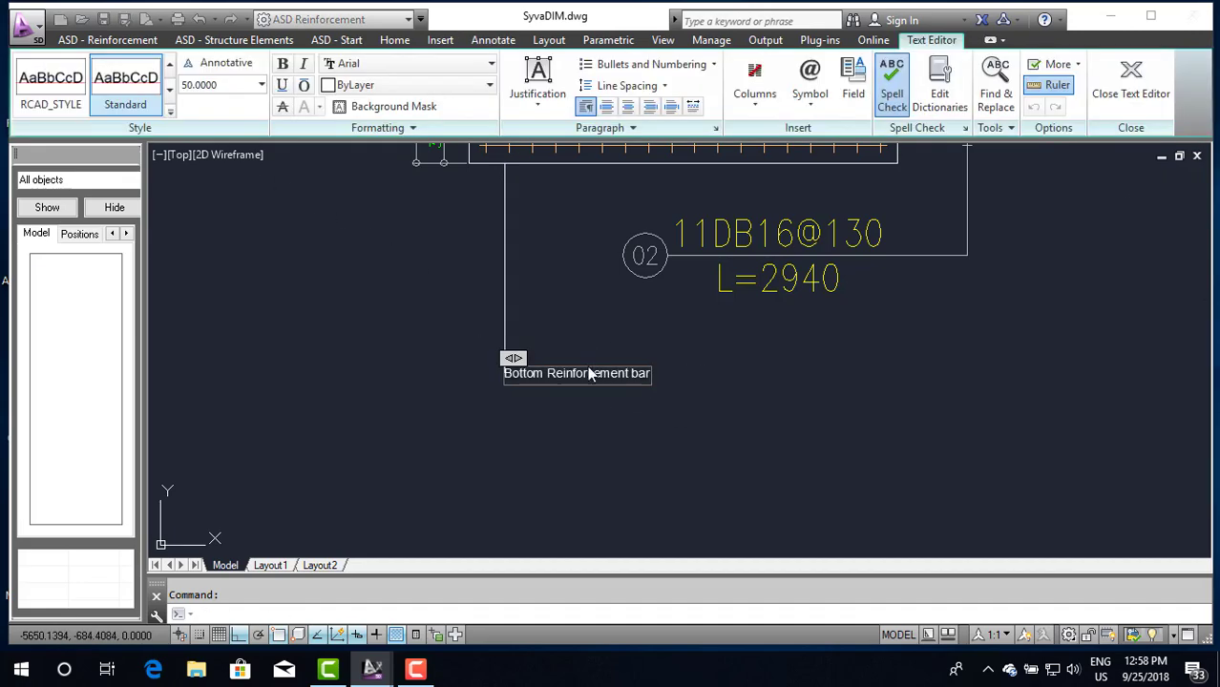
{"action": "left_click", "coordinate": [506, 183]}
{"action": "left_click", "coordinate": [504, 172]}
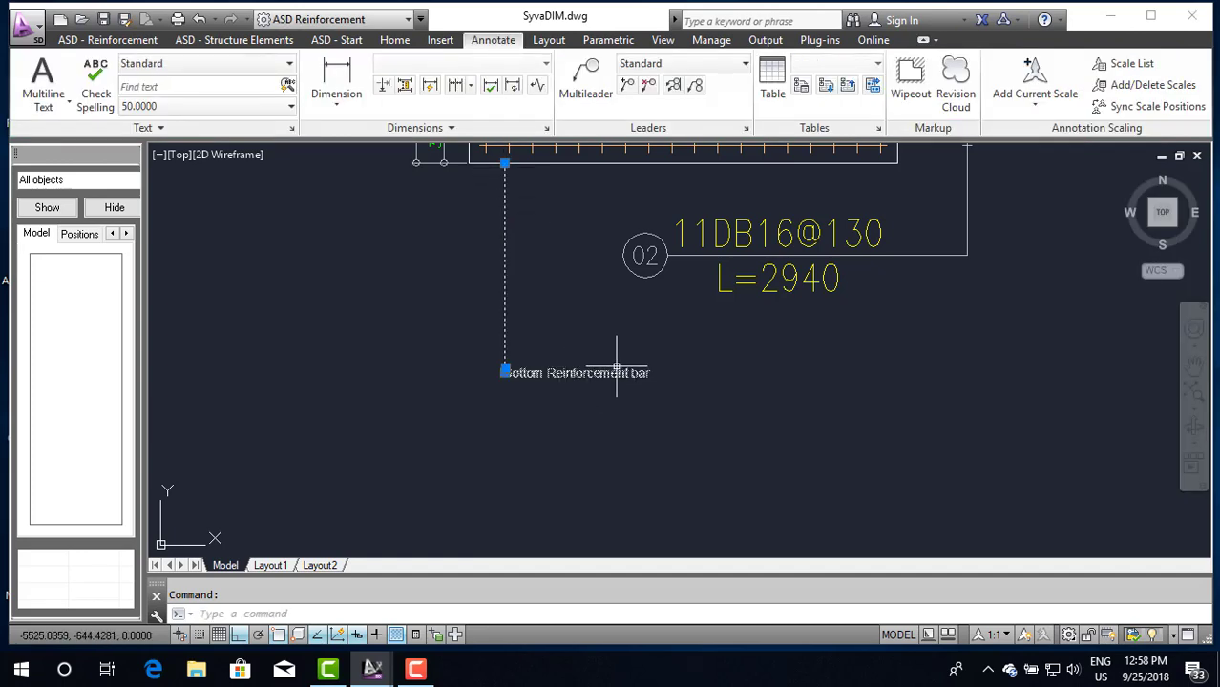
{"action": "double_click", "coordinate": [587, 375]}
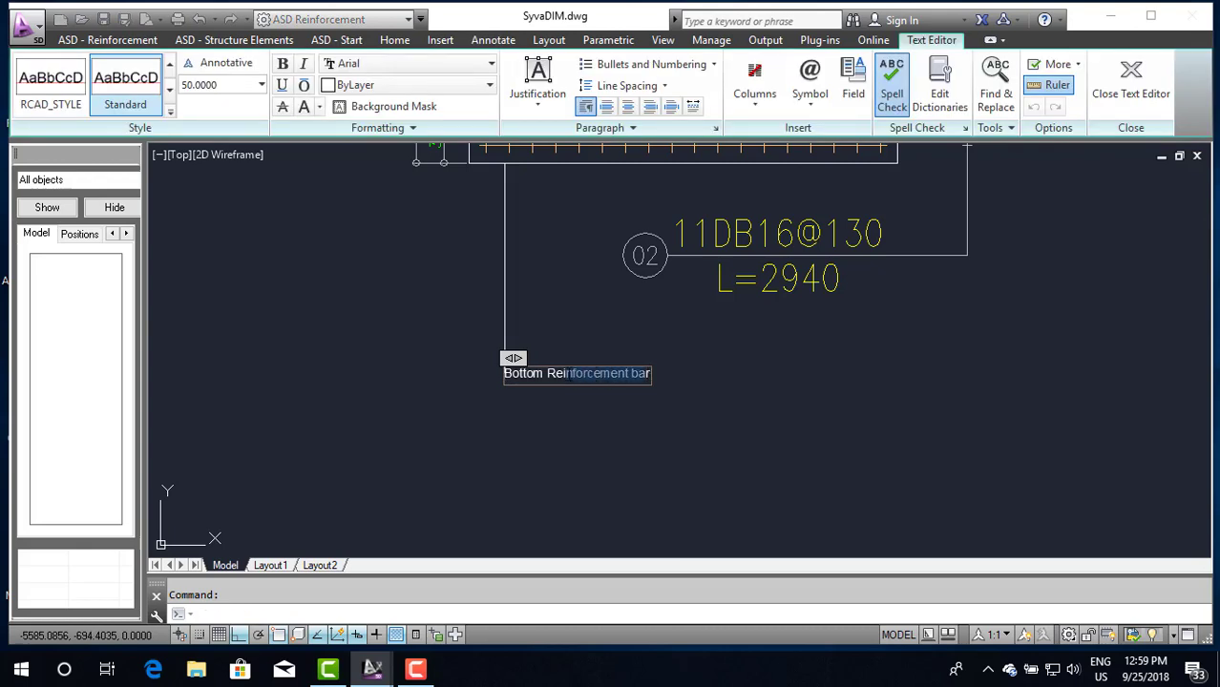
{"action": "left_click", "coordinate": [650, 398]}
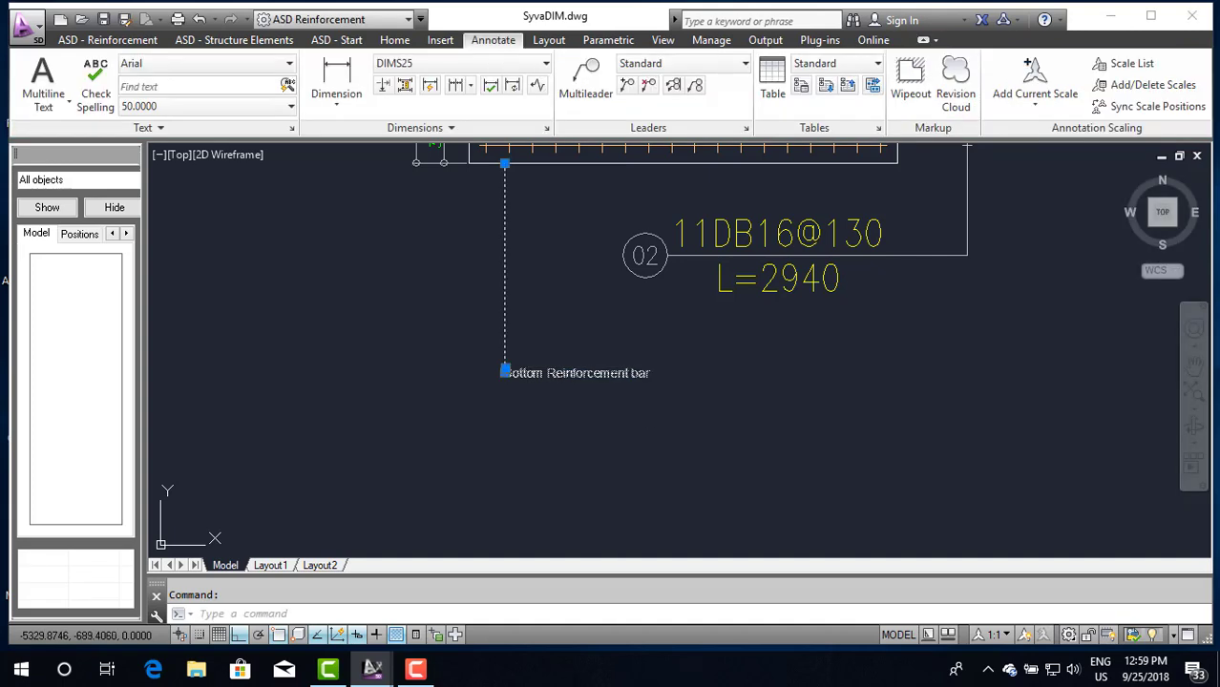
Step: Select all the leader text and try height 100, reverting it to 50
{"action": "double_click", "coordinate": [515, 374]}
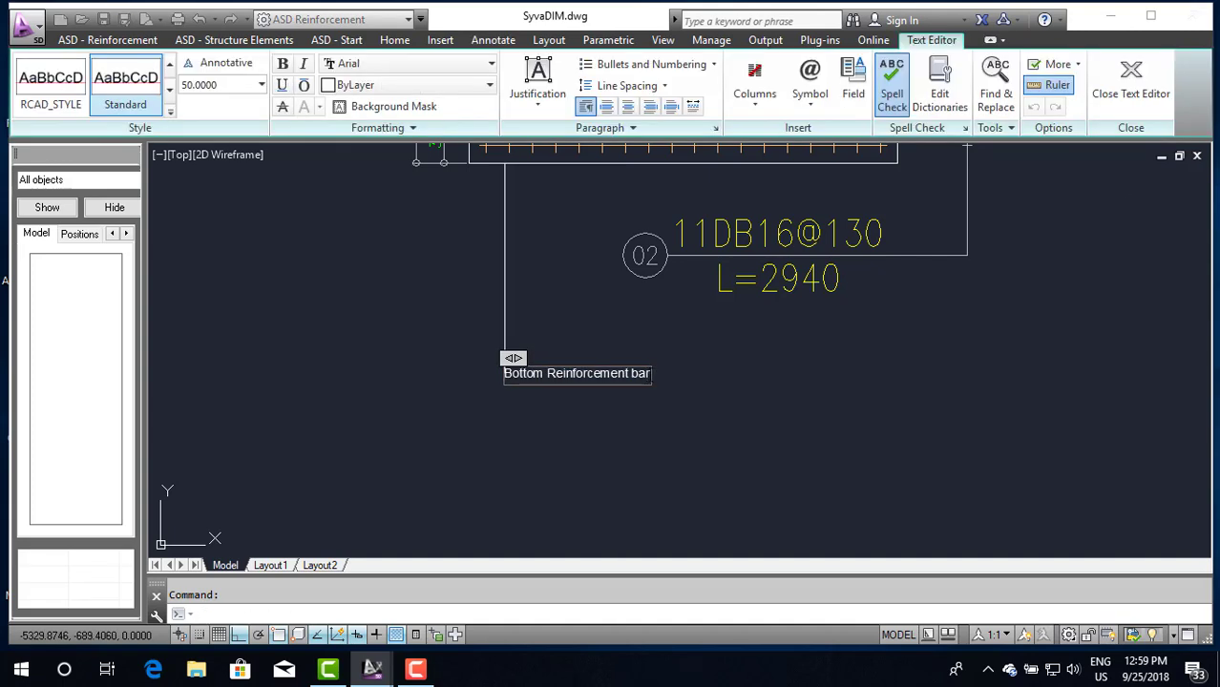
{"action": "left_click_drag", "start_coordinate": [651, 374], "coordinate": [504, 374]}
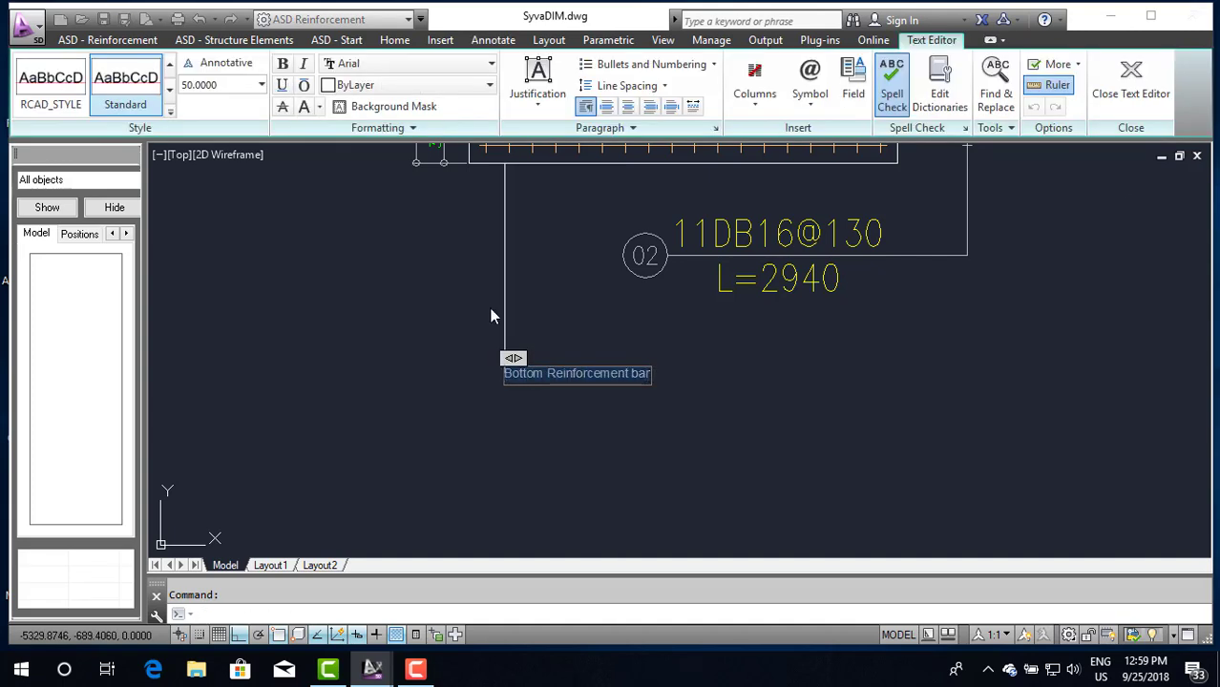
{"action": "left_click", "coordinate": [262, 84]}
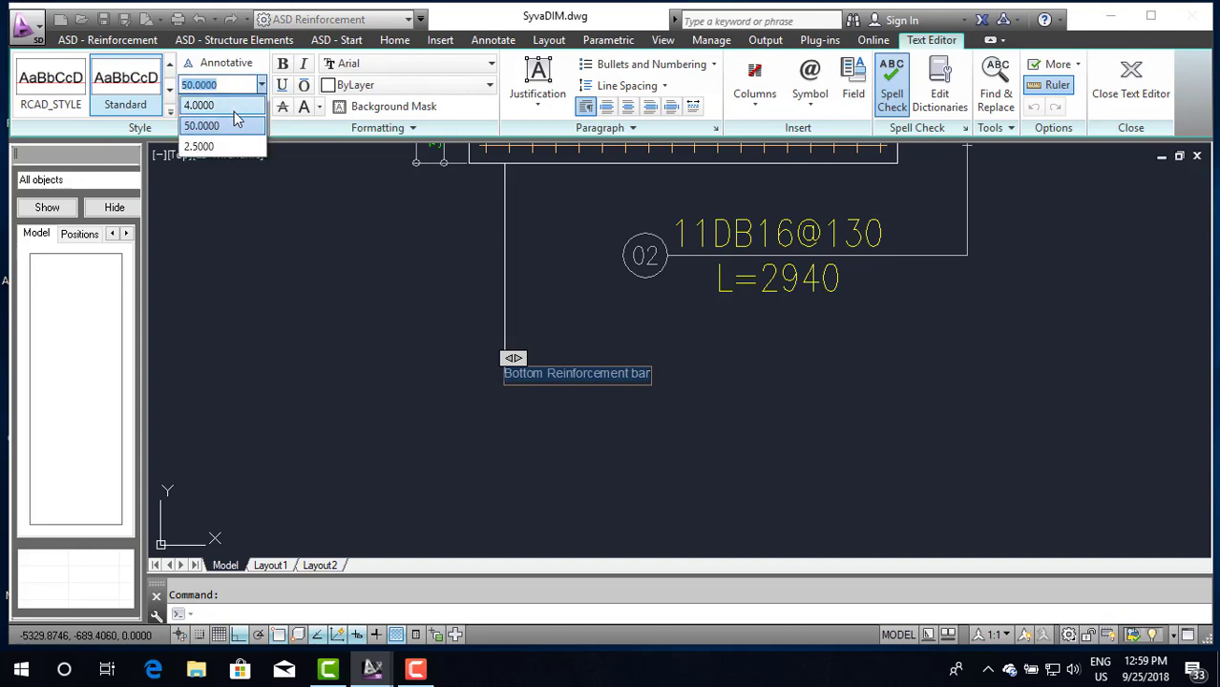
{"action": "left_click", "coordinate": [160, 85]}
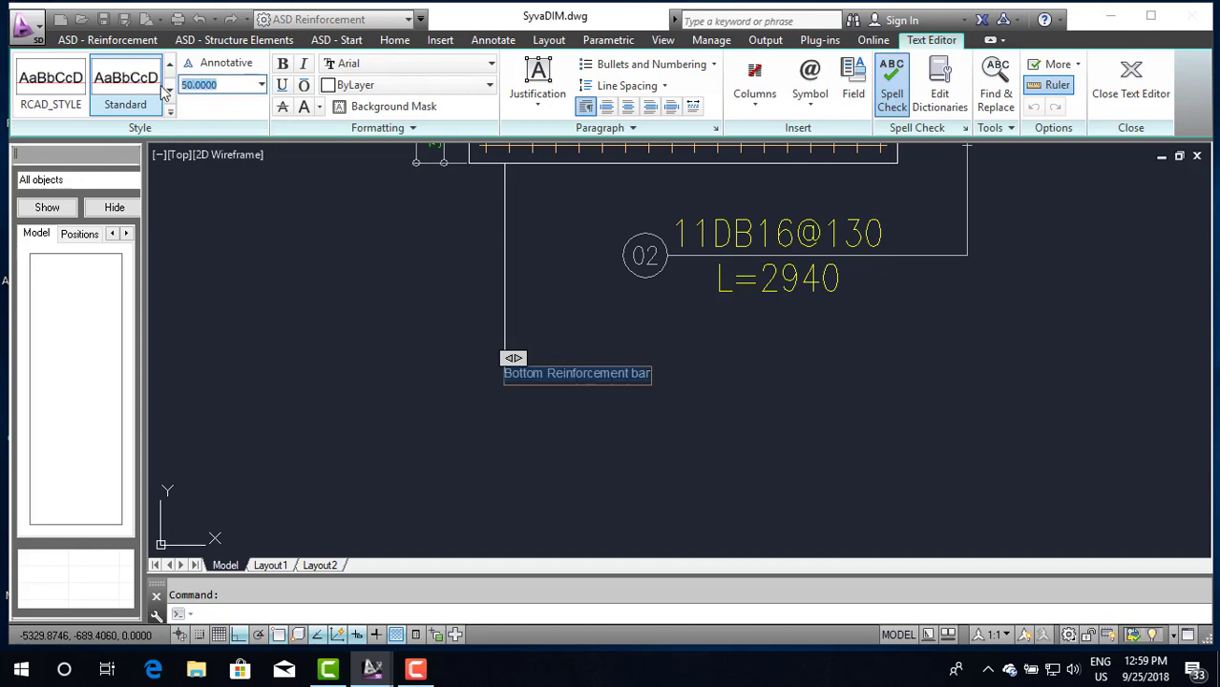
{"action": "type", "text": "10"}
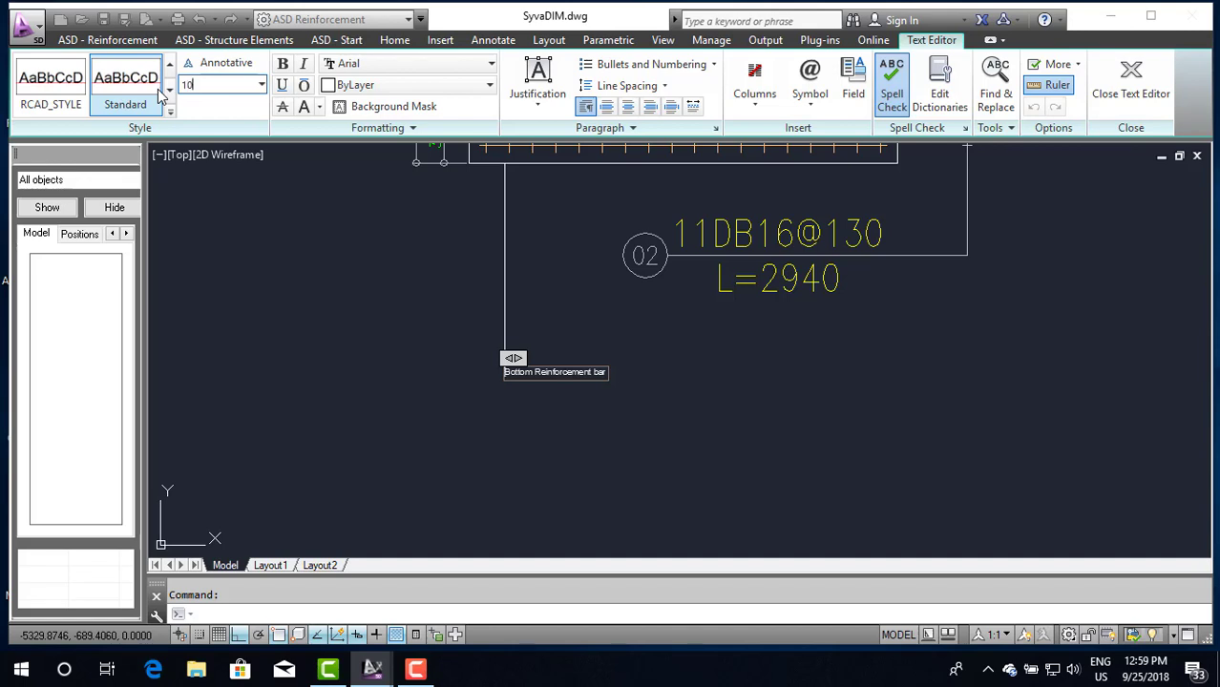
{"action": "type", "text": "0"}
{"action": "key", "text": "Return"}
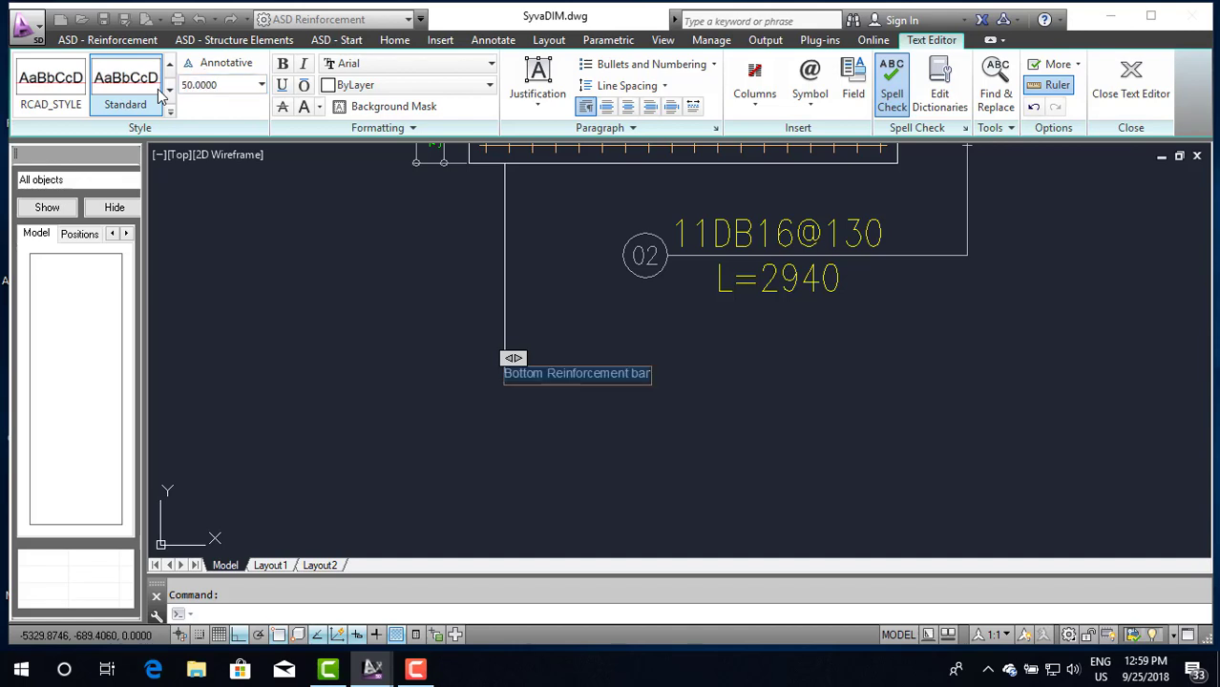
{"action": "scroll", "coordinate": [474, 334], "scroll_direction": "down", "scroll_amount": 2}
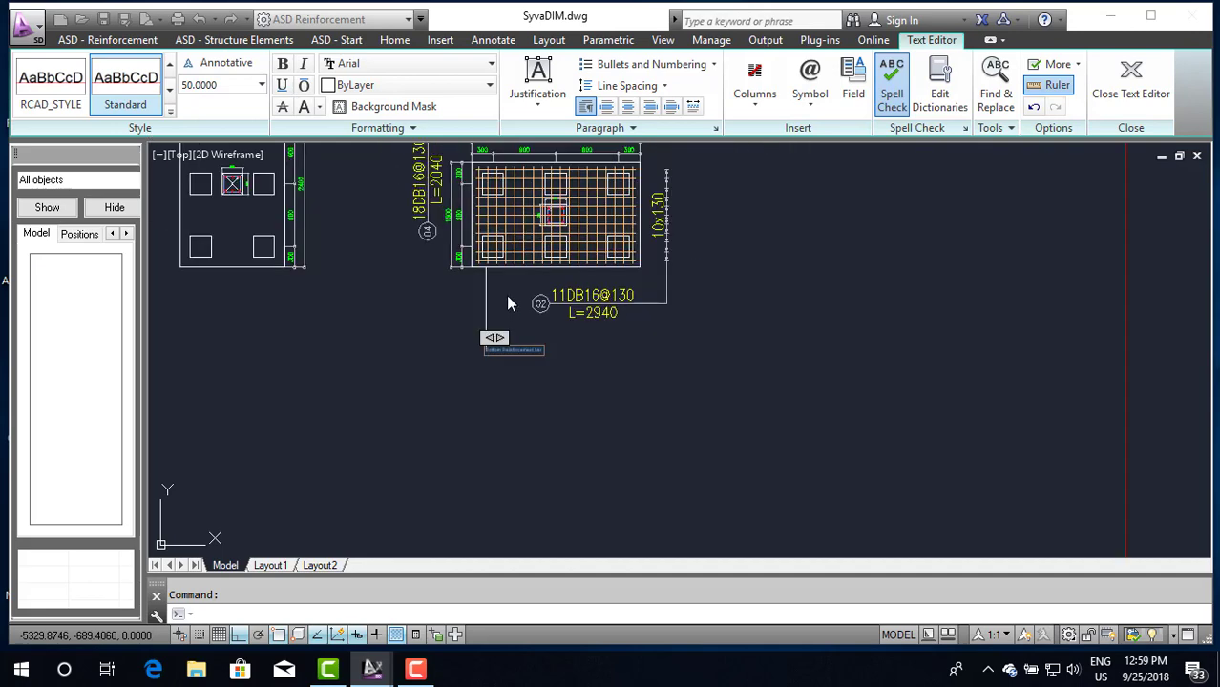
{"action": "scroll", "coordinate": [508, 303], "scroll_direction": "up", "scroll_amount": 4}
Step: Close the text editor, then select and delete the 'Bottom Reinforcement bar' multileader
{"action": "left_click", "coordinate": [533, 406]}
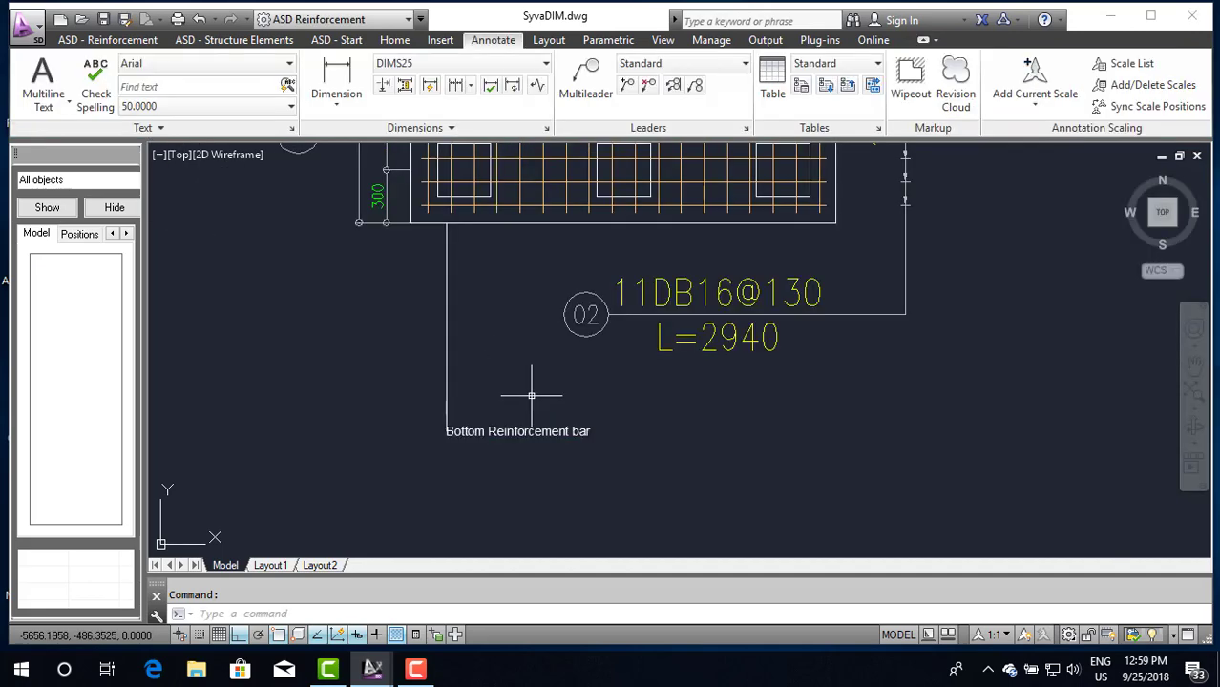
{"action": "left_click", "coordinate": [445, 399]}
{"action": "mouse_move", "coordinate": [445, 430]}
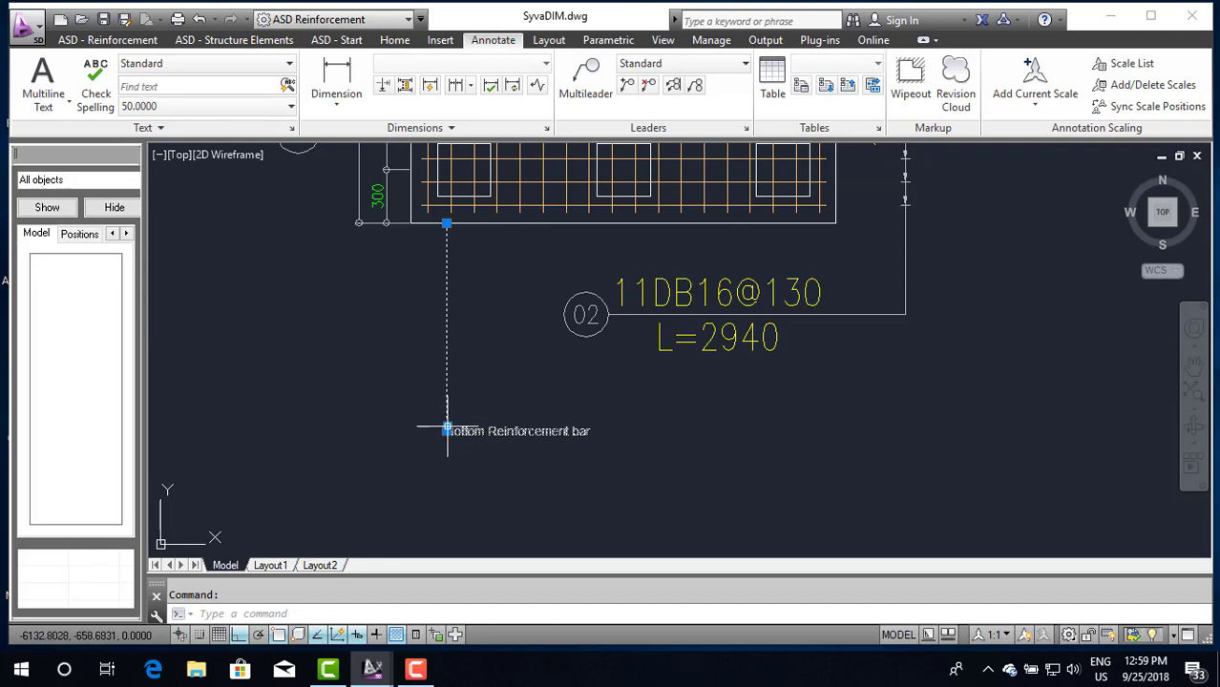
{"action": "key", "text": "Delete"}
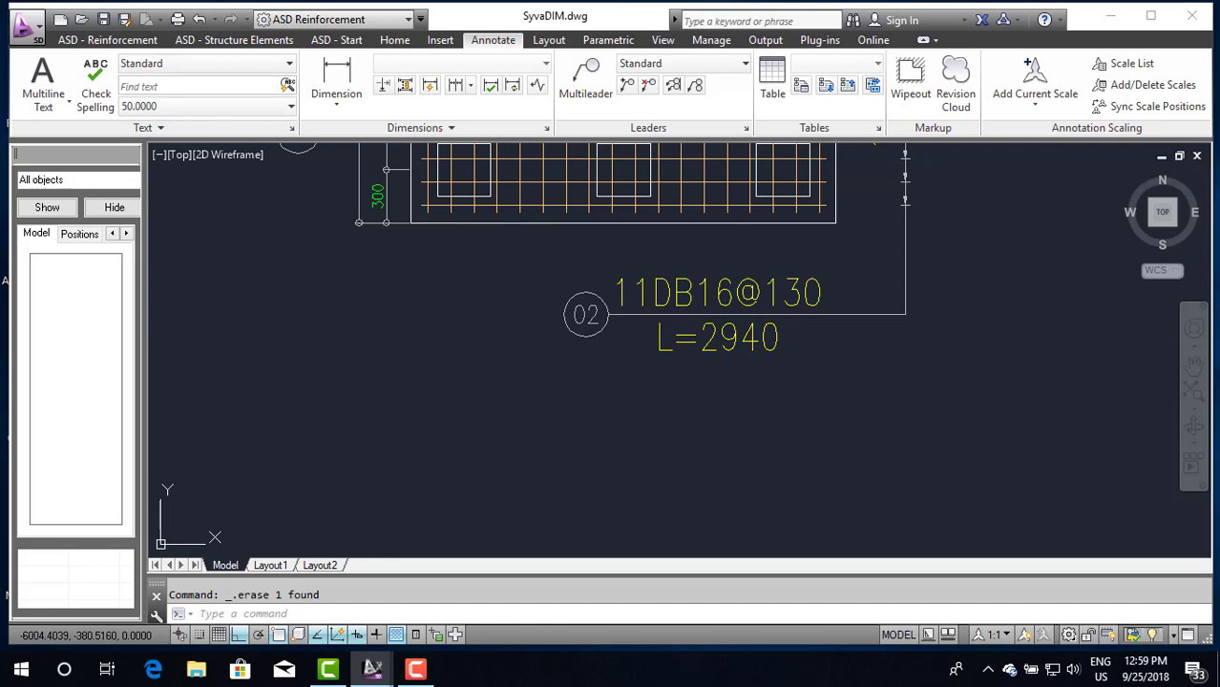
{"action": "scroll", "coordinate": [467, 363], "scroll_direction": "down", "scroll_amount": 5}
{"action": "scroll", "coordinate": [462, 352], "scroll_direction": "up", "scroll_amount": 3}
Step: Grip-stretch the 02 bar-mark label further left along its leader
{"action": "scroll", "coordinate": [462, 352], "scroll_direction": "down", "scroll_amount": 1}
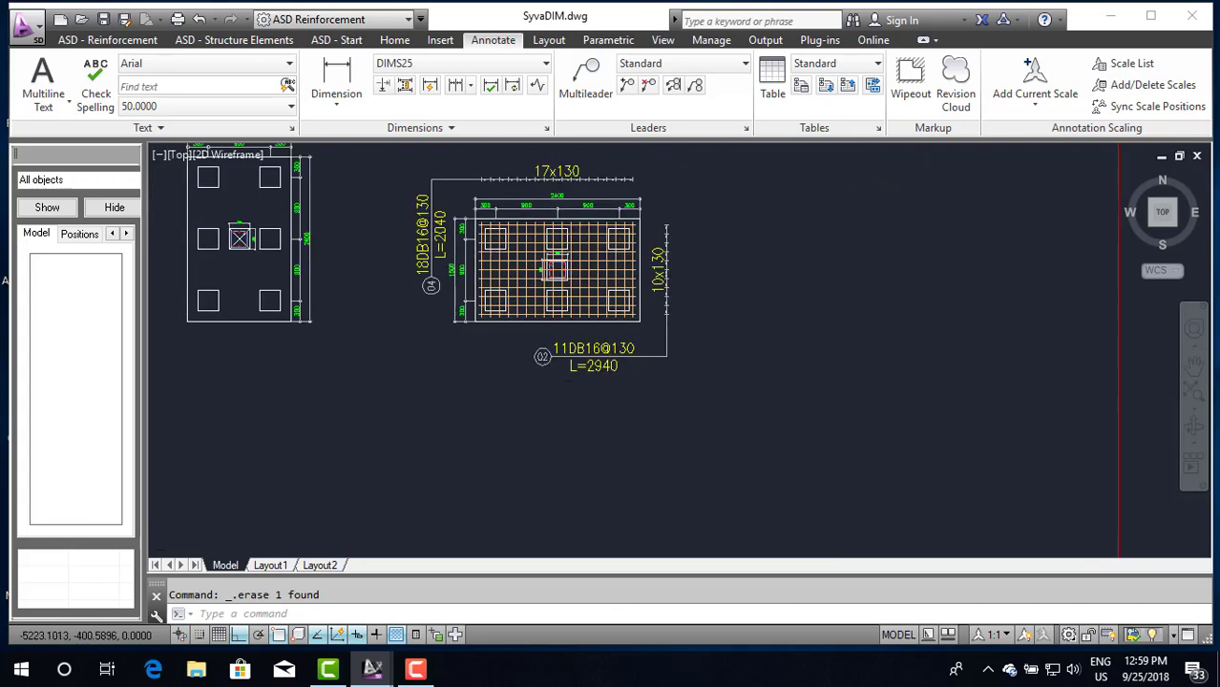
{"action": "scroll", "coordinate": [573, 372], "scroll_direction": "down", "scroll_amount": 3}
{"action": "scroll", "coordinate": [544, 325], "scroll_direction": "up", "scroll_amount": 2}
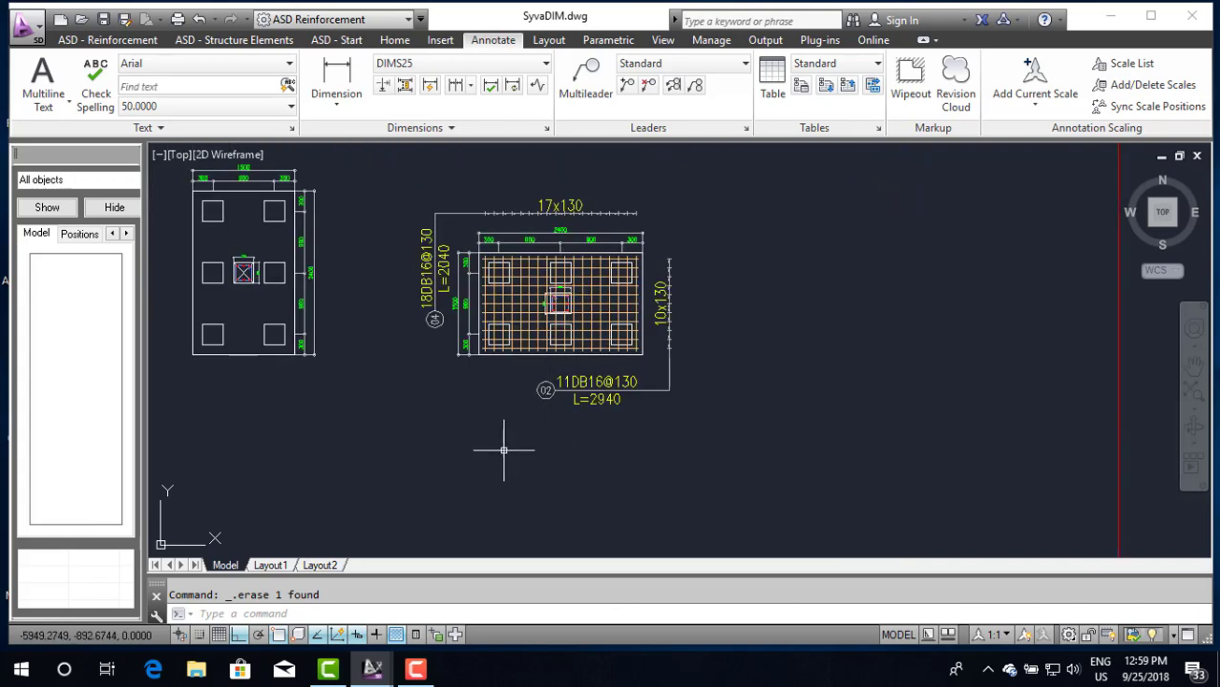
{"action": "scroll", "coordinate": [534, 374], "scroll_direction": "down", "scroll_amount": 3}
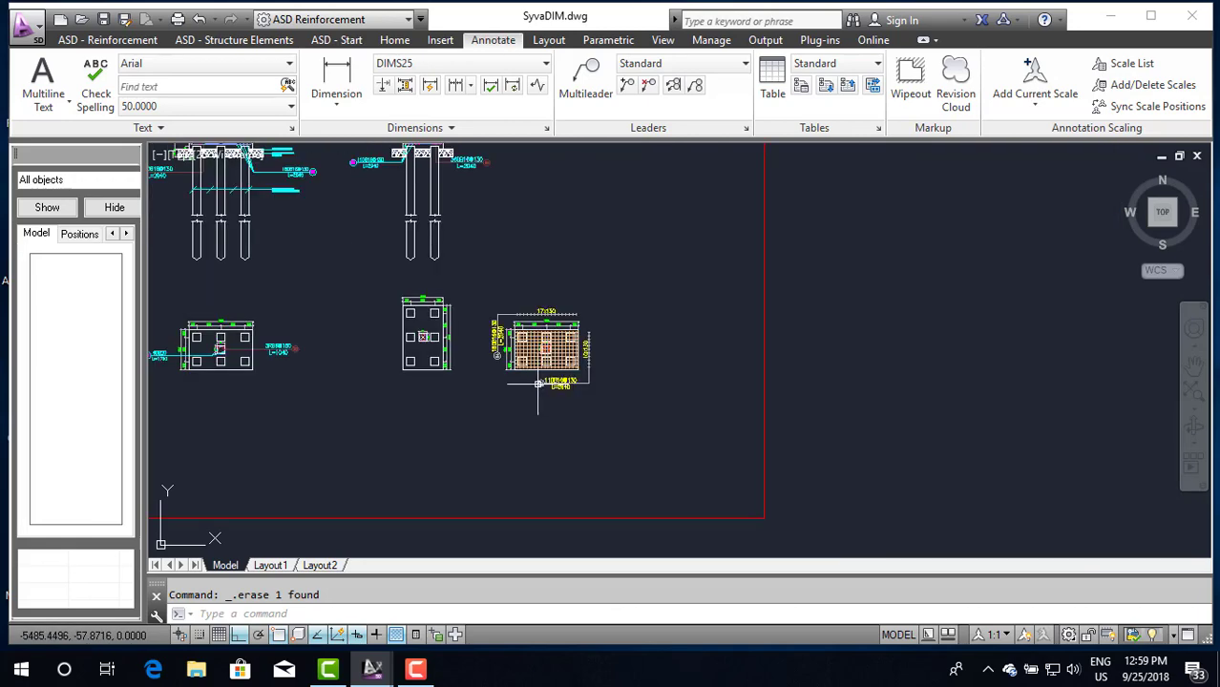
{"action": "scroll", "coordinate": [539, 318], "scroll_direction": "up", "scroll_amount": 2}
{"action": "scroll", "coordinate": [592, 428], "scroll_direction": "up", "scroll_amount": 3}
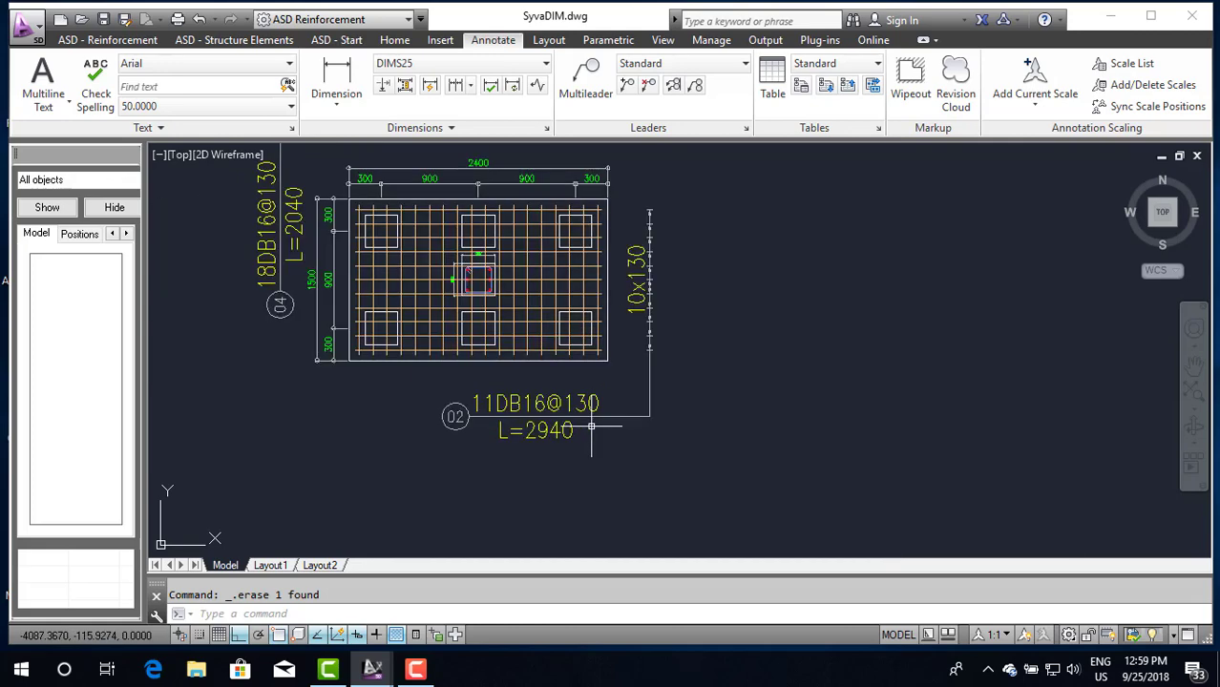
{"action": "scroll", "coordinate": [597, 429], "scroll_direction": "down", "scroll_amount": 2}
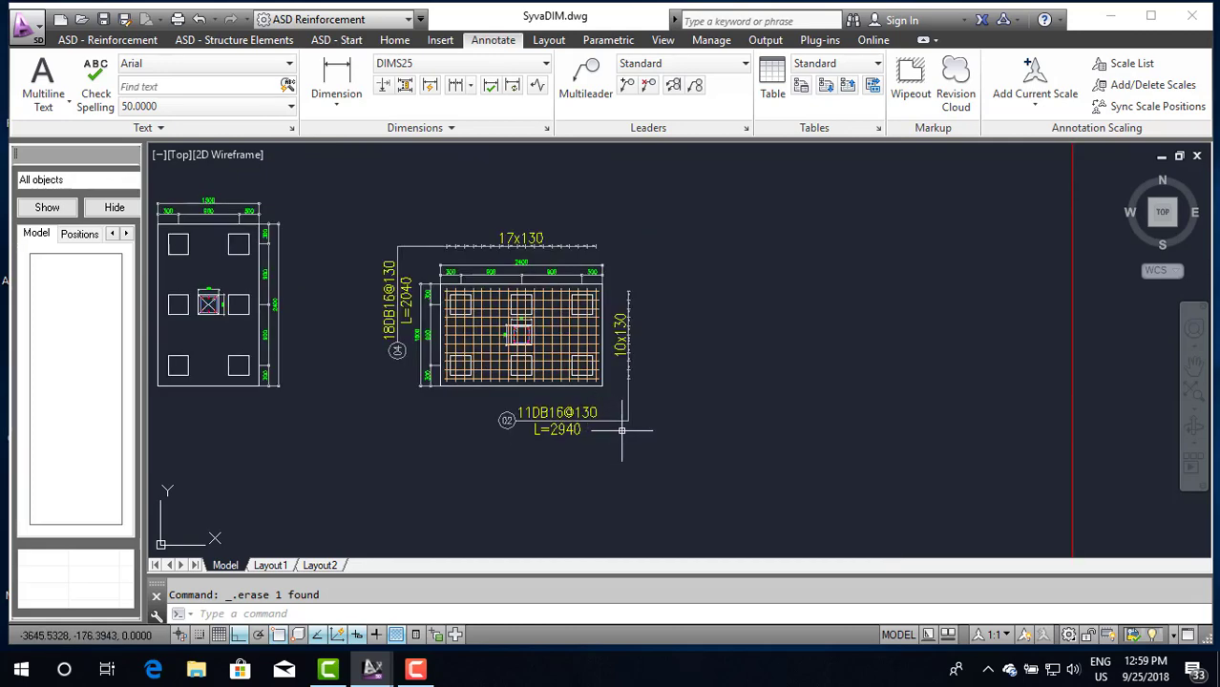
{"action": "scroll", "coordinate": [566, 421], "scroll_direction": "up", "scroll_amount": 2}
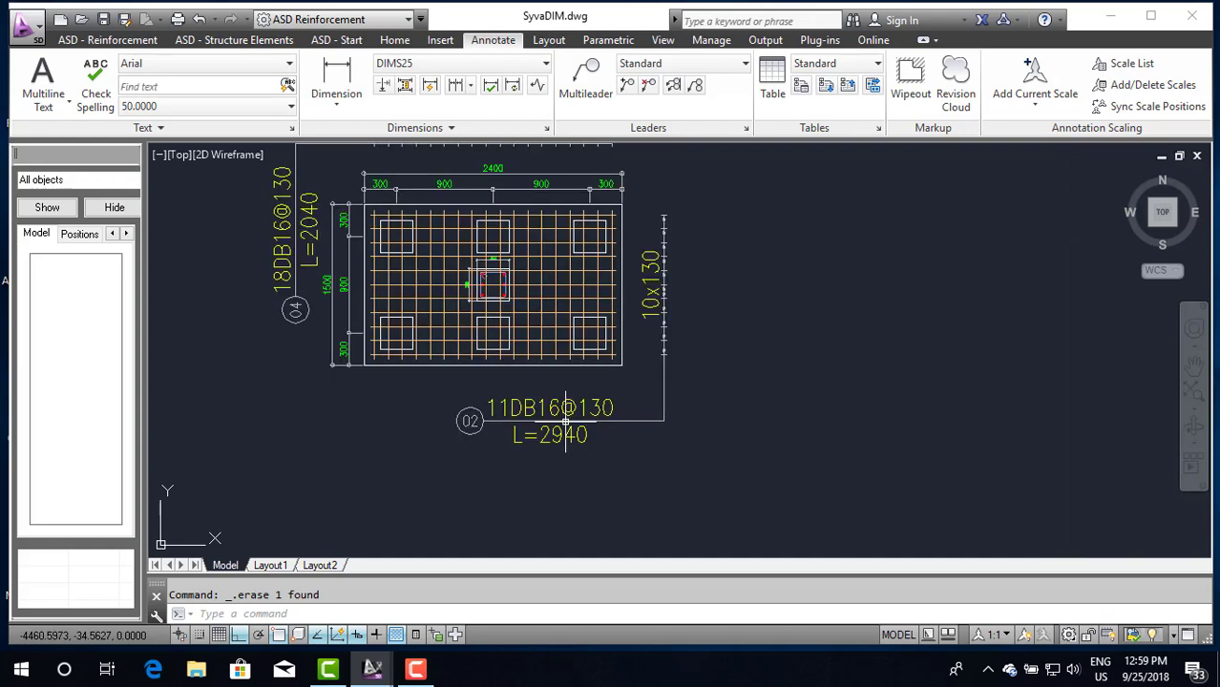
{"action": "left_click", "coordinate": [488, 421]}
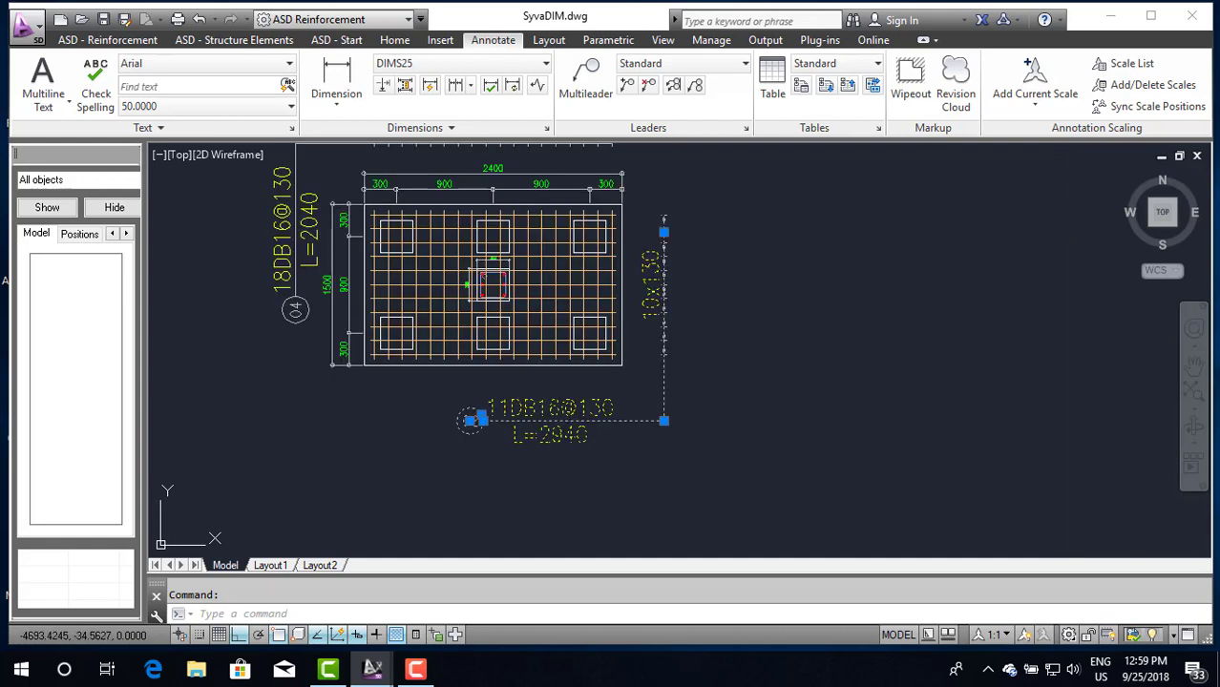
{"action": "left_click", "coordinate": [480, 420]}
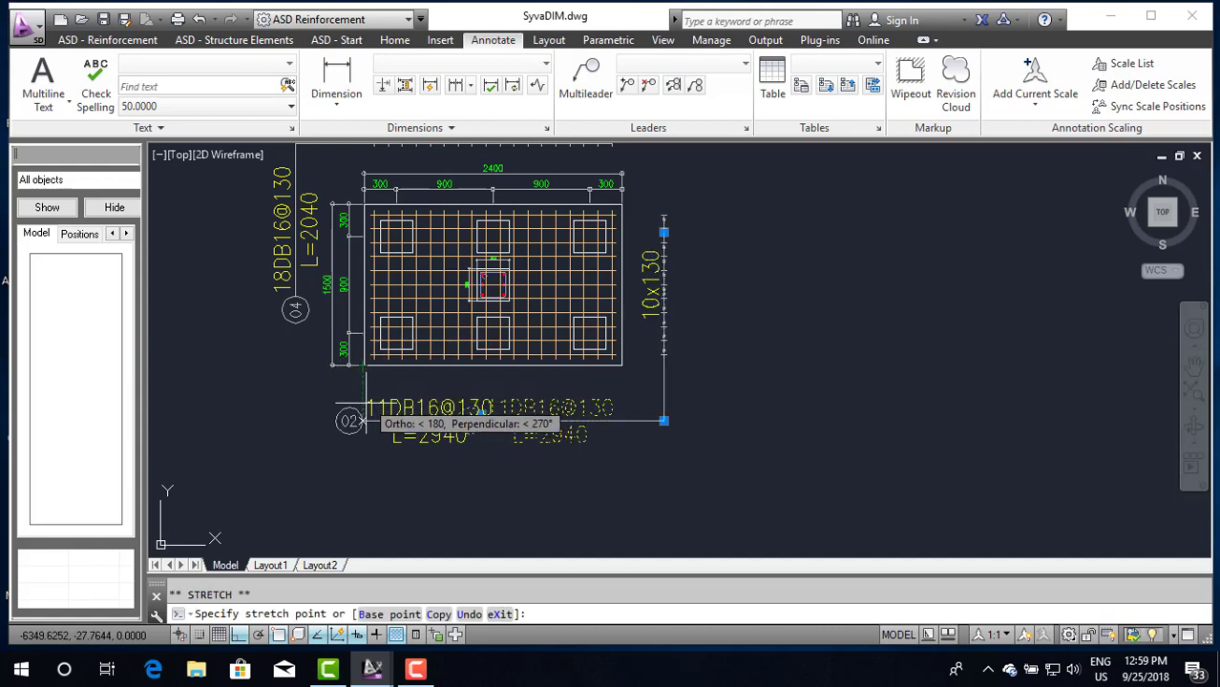
{"action": "left_click", "coordinate": [474, 420]}
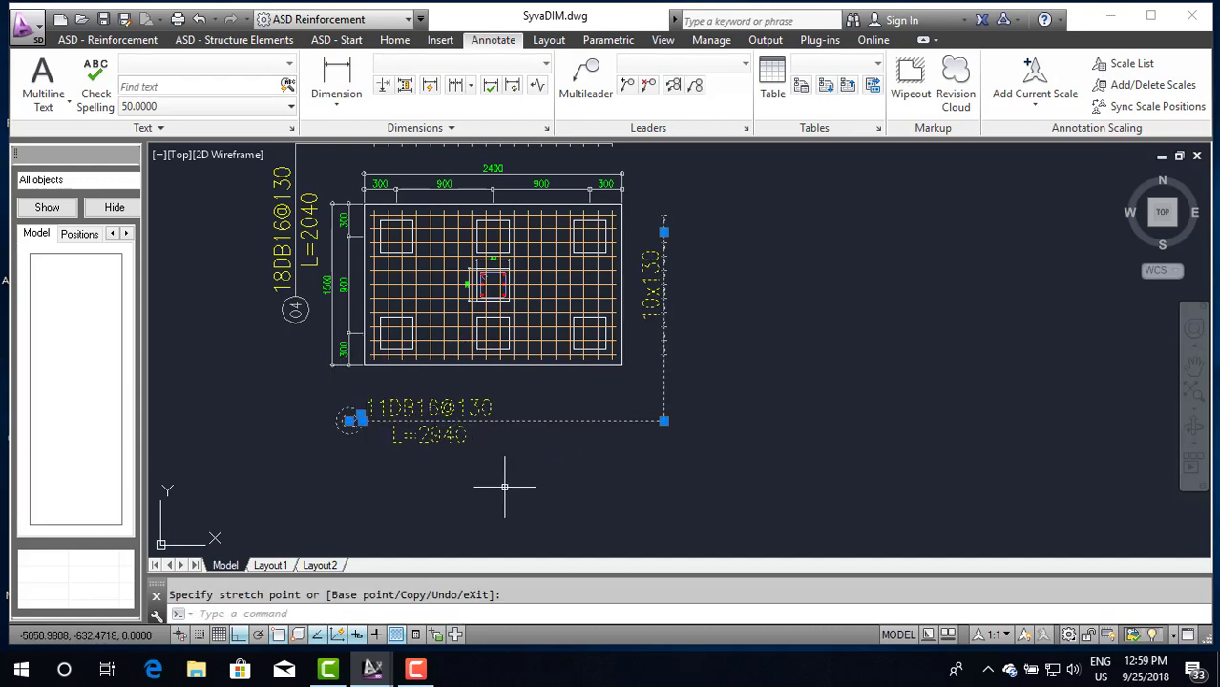
{"action": "key", "text": "Escape"}
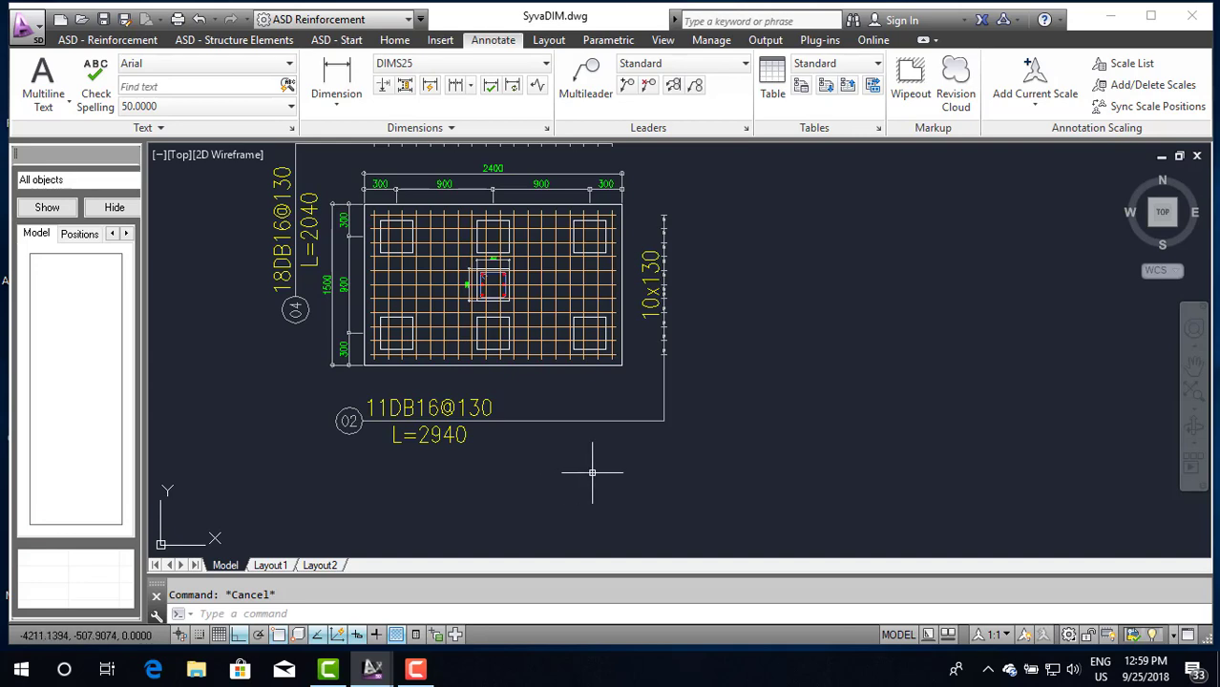
Step: Move the 04 bar-mark label lower beside the footing, restoring it after an accidental delete
{"action": "scroll", "coordinate": [479, 449], "scroll_direction": "down", "scroll_amount": 2}
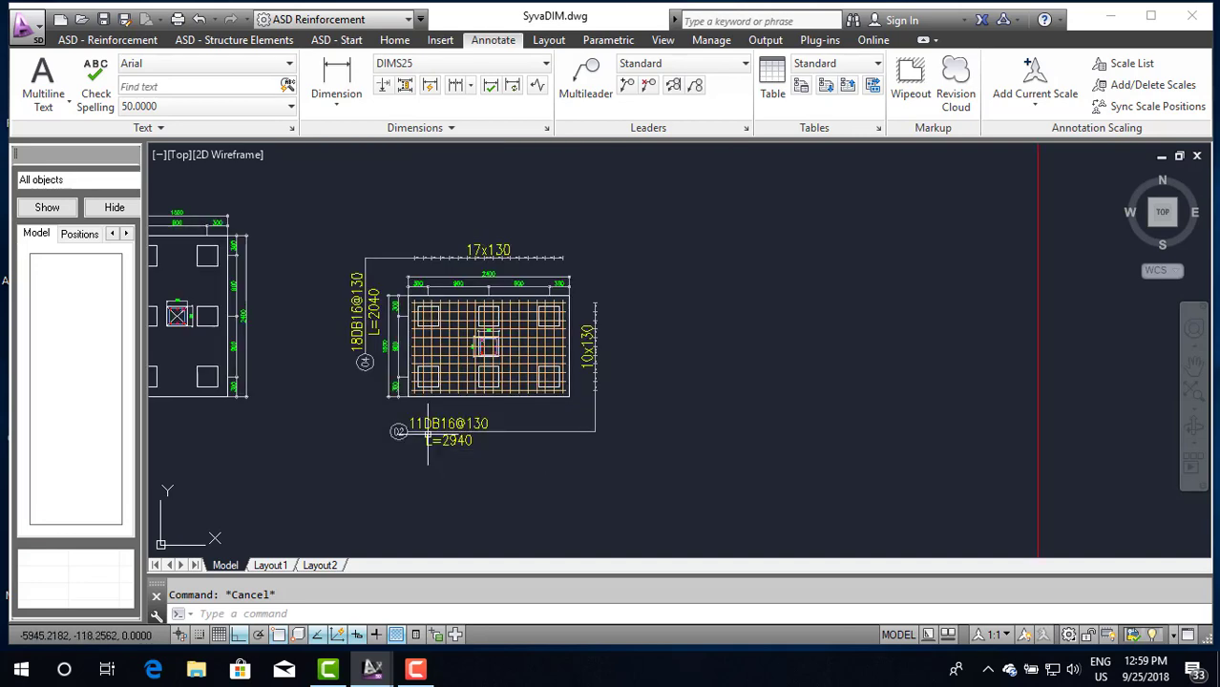
{"action": "scroll", "coordinate": [367, 353], "scroll_direction": "up", "scroll_amount": 2}
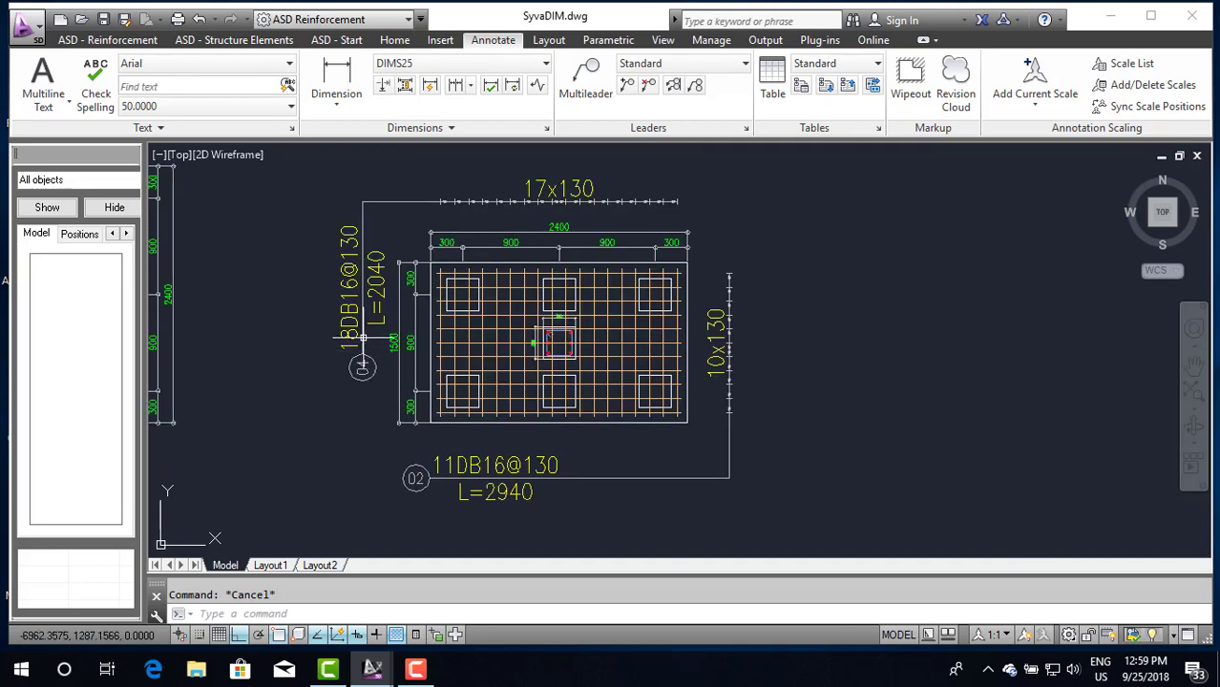
{"action": "left_click", "coordinate": [372, 358]}
{"action": "left_click", "coordinate": [361, 356]}
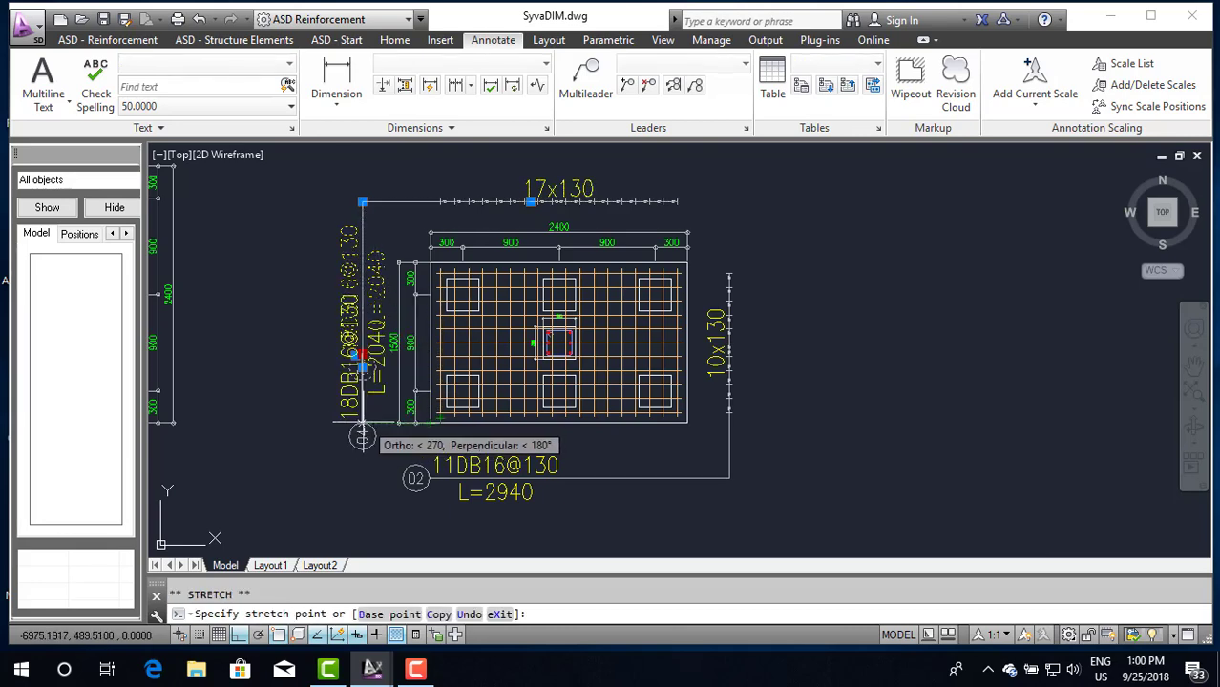
{"action": "left_click", "coordinate": [361, 435]}
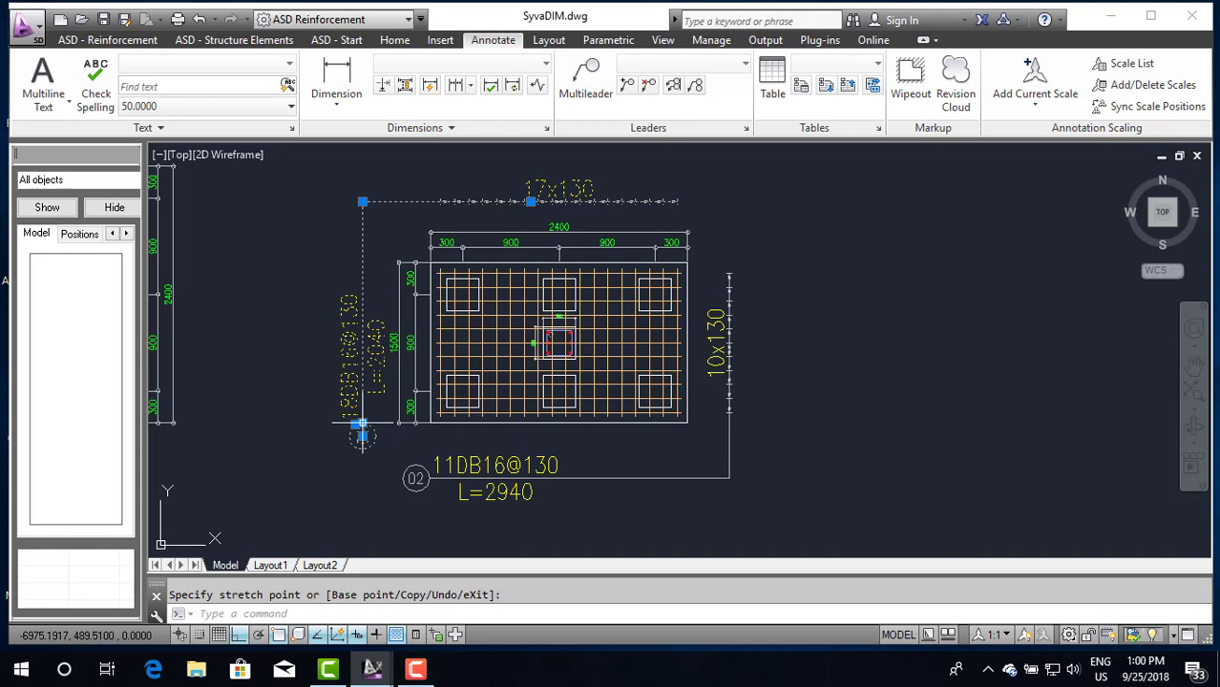
{"action": "key", "text": "Delete"}
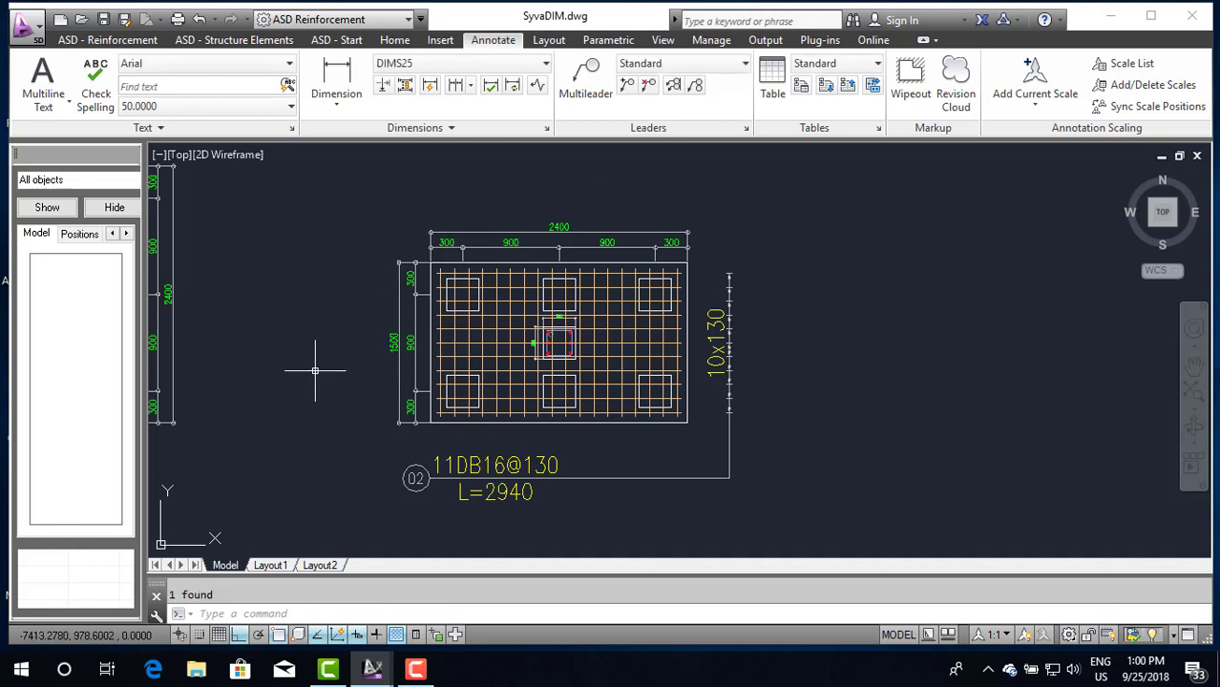
{"action": "key", "text": "ctrl+z"}
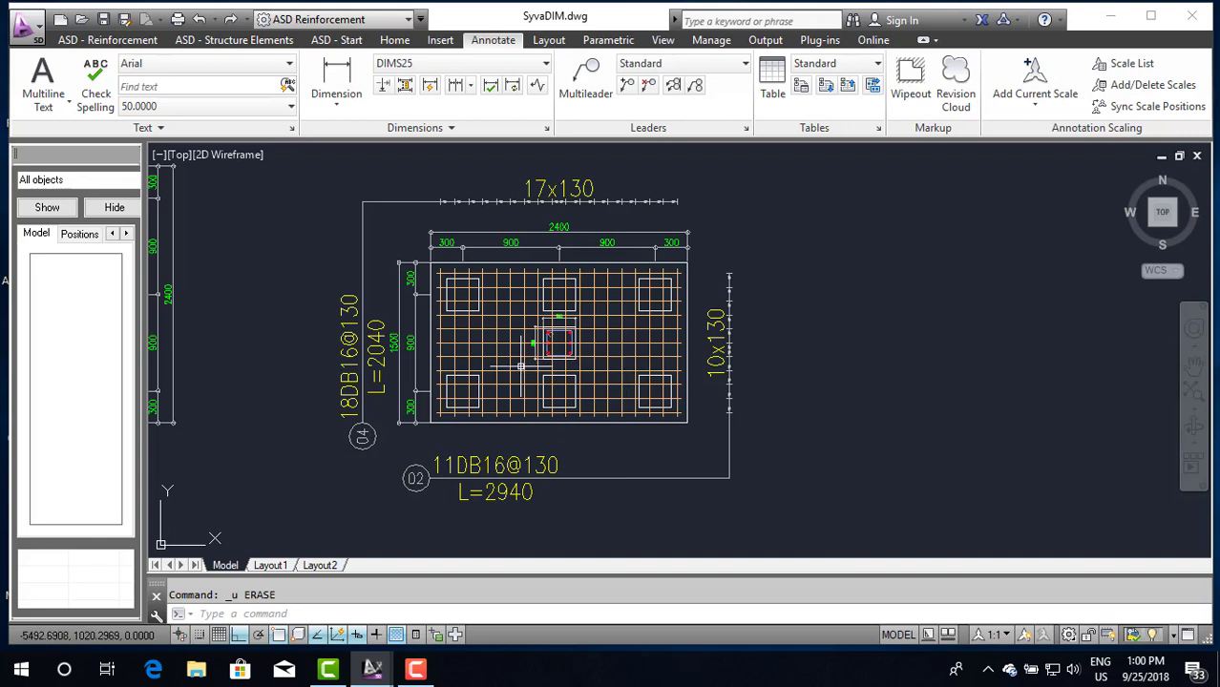
Step: Reselect the 04 label, attempt further moves, then undo those extra changes
{"action": "left_click", "coordinate": [377, 200]}
{"action": "left_click", "coordinate": [376, 203]}
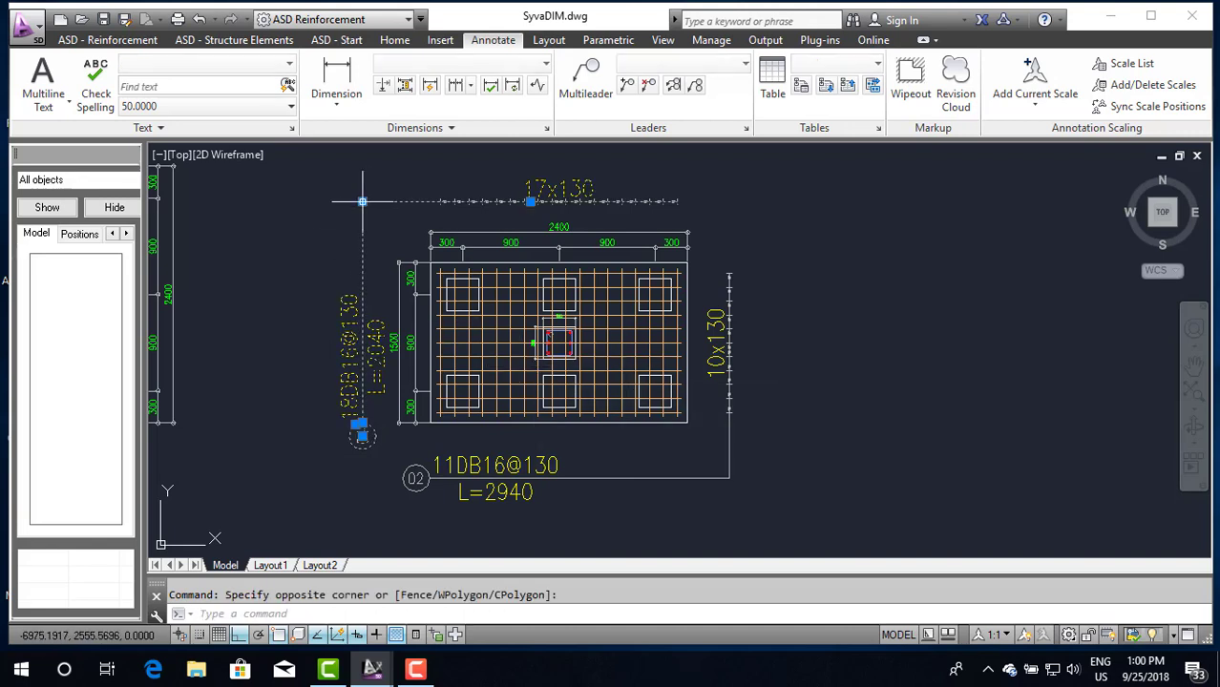
{"action": "left_click", "coordinate": [362, 202]}
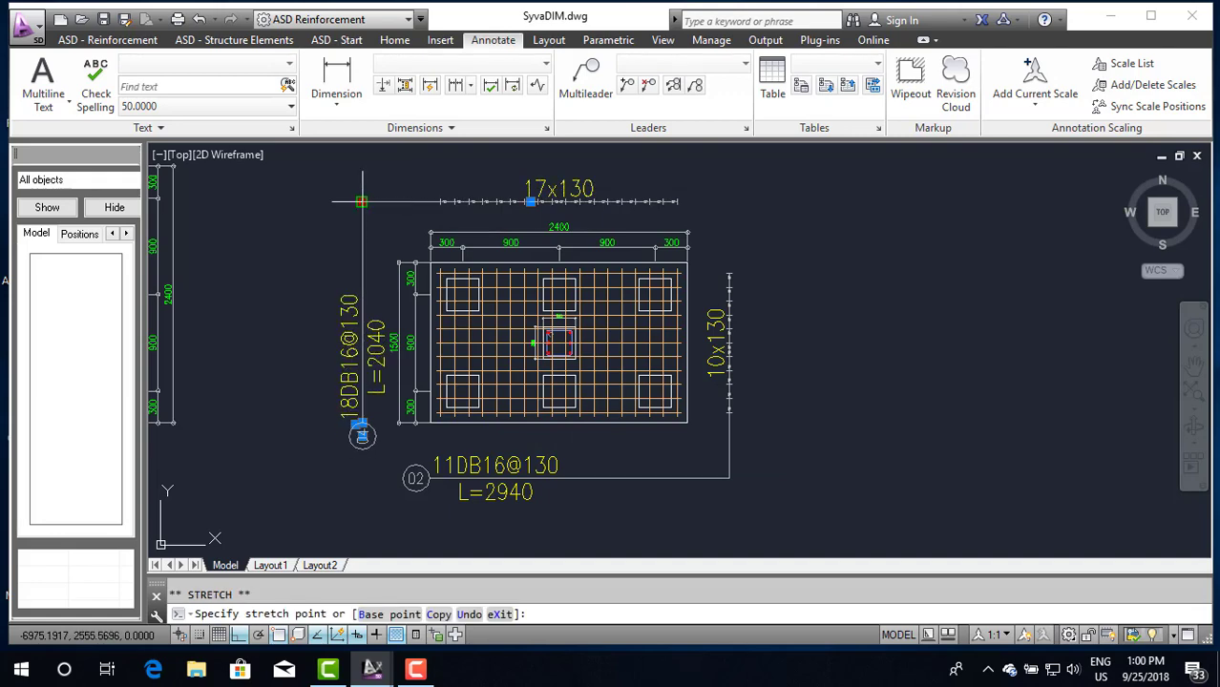
{"action": "key", "text": "Escape"}
{"action": "left_click", "coordinate": [531, 202]}
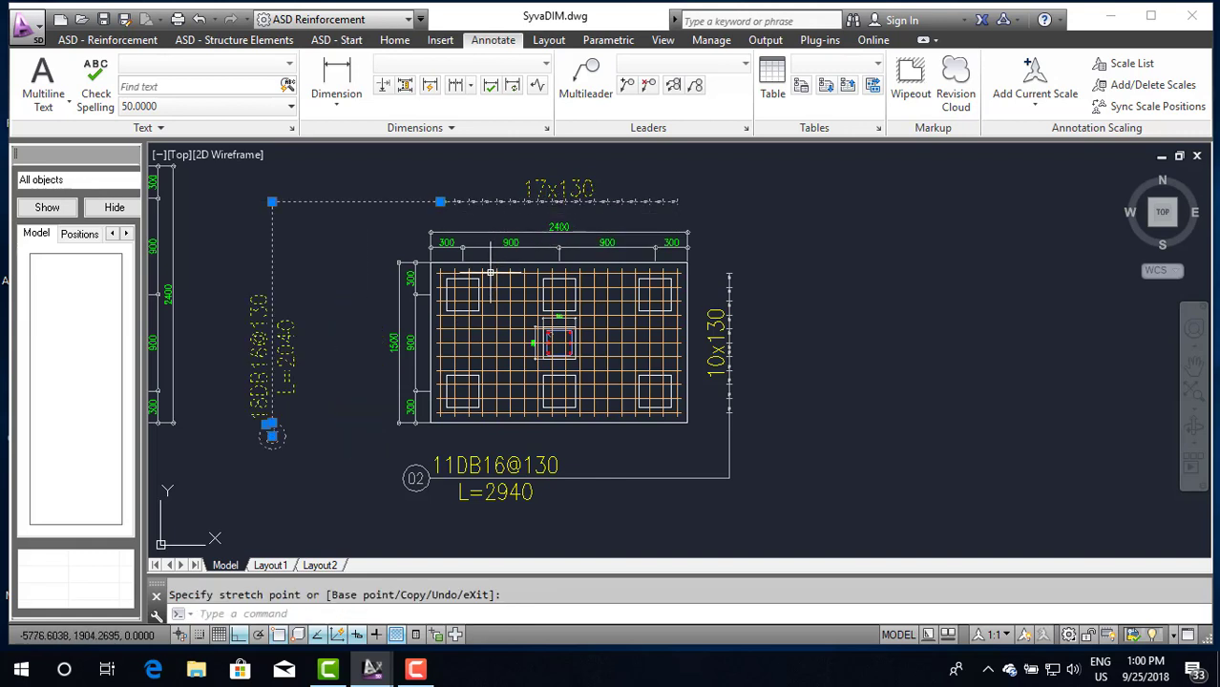
{"action": "key", "text": "ctrl+z"}
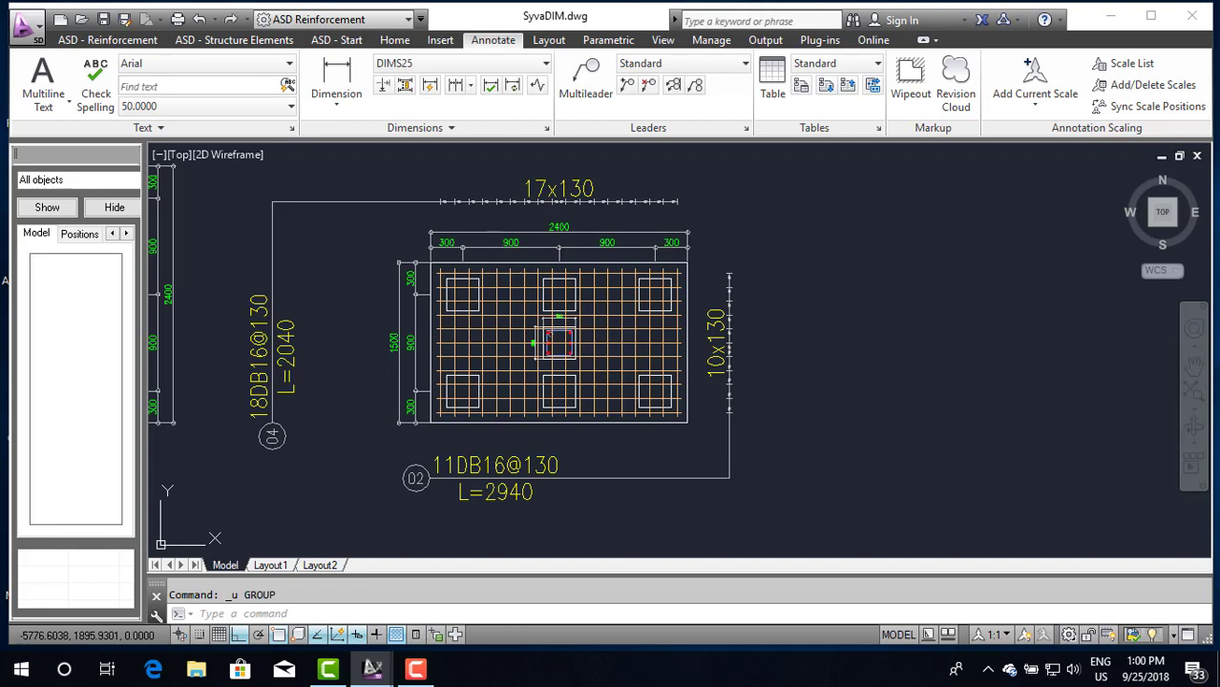
{"action": "key", "text": "ctrl+z"}
{"action": "key", "text": "Escape"}
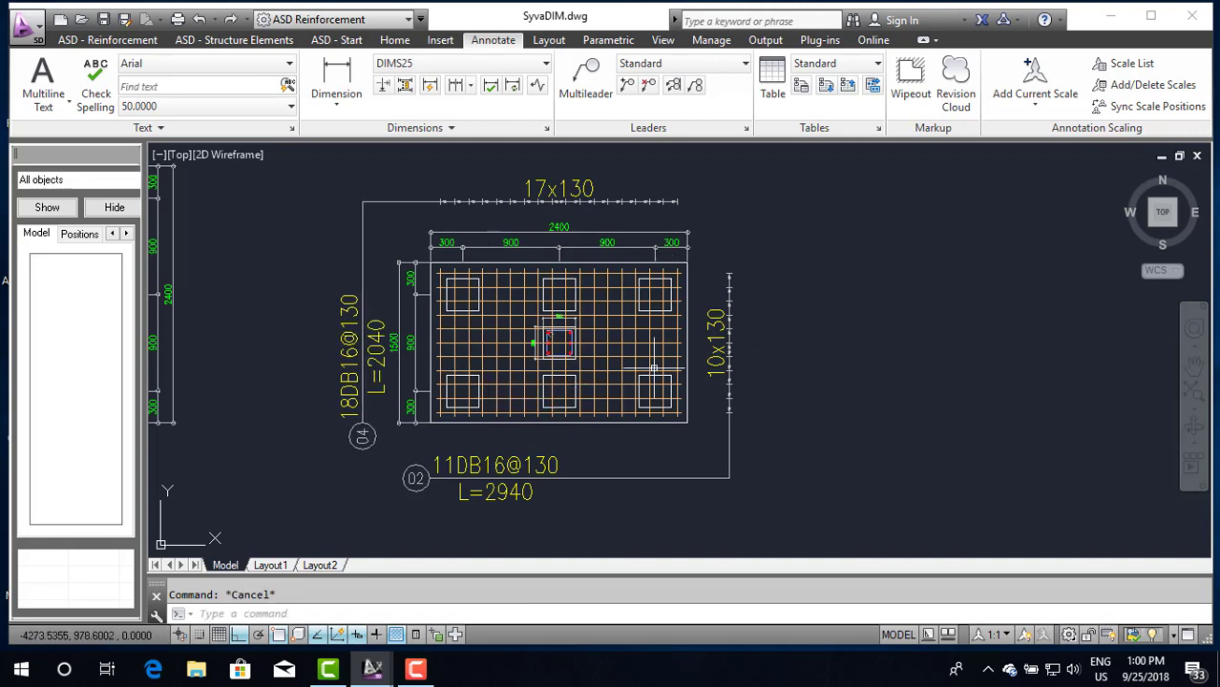
Step: Start multiline text (MT) and pick the first corner of the text box below the footing
{"action": "scroll", "coordinate": [679, 287], "scroll_direction": "up", "scroll_amount": 2}
{"action": "scroll", "coordinate": [674, 283], "scroll_direction": "down", "scroll_amount": 2}
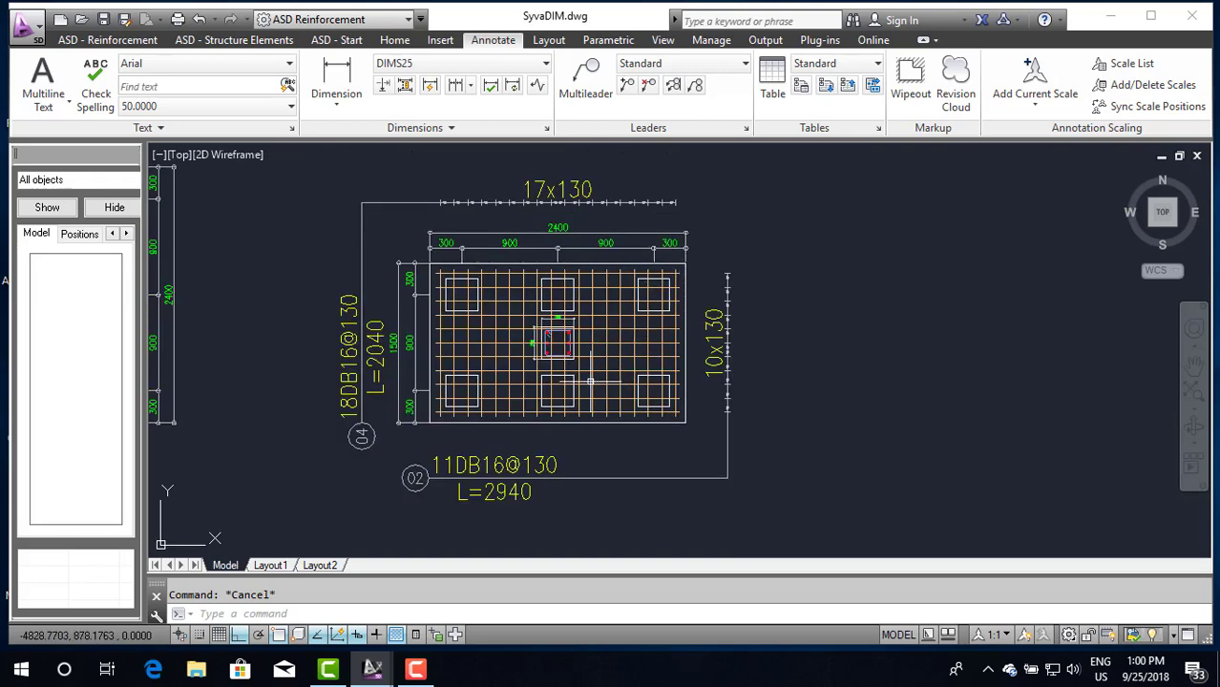
{"action": "scroll", "coordinate": [587, 312], "scroll_direction": "down", "scroll_amount": 1}
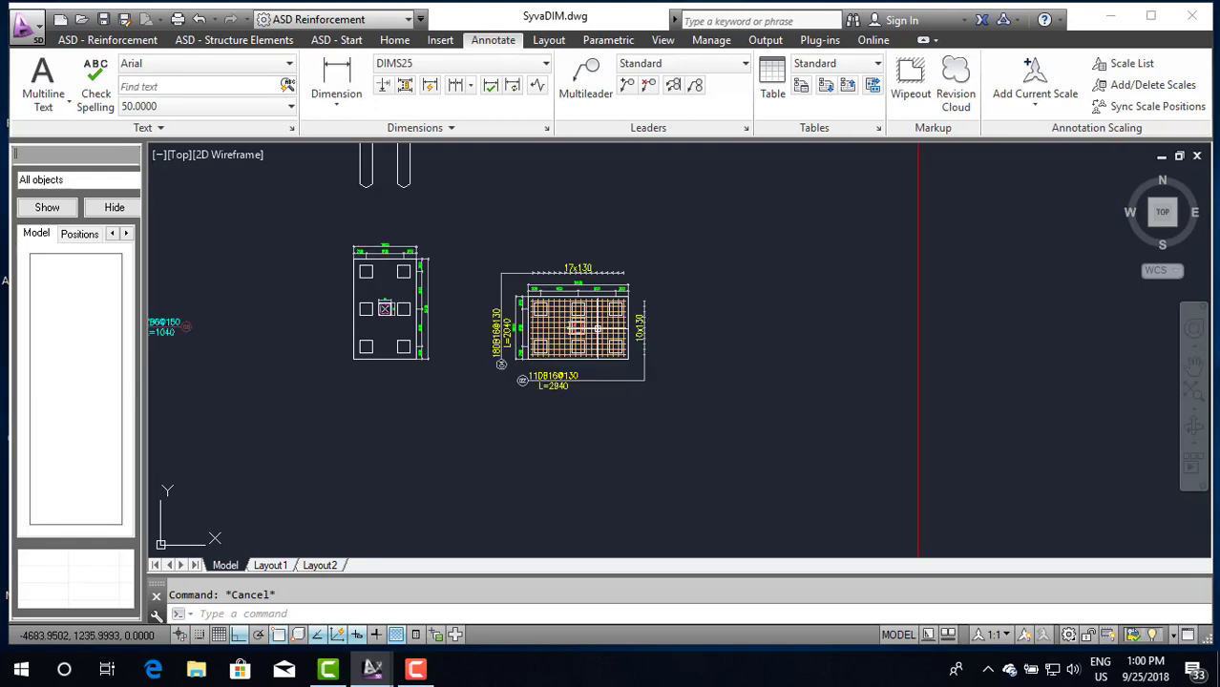
{"action": "scroll", "coordinate": [590, 313], "scroll_direction": "up", "scroll_amount": 2}
{"action": "scroll", "coordinate": [596, 312], "scroll_direction": "down", "scroll_amount": 2}
{"action": "scroll", "coordinate": [608, 311], "scroll_direction": "down", "scroll_amount": 4}
{"action": "scroll", "coordinate": [607, 311], "scroll_direction": "up", "scroll_amount": 2}
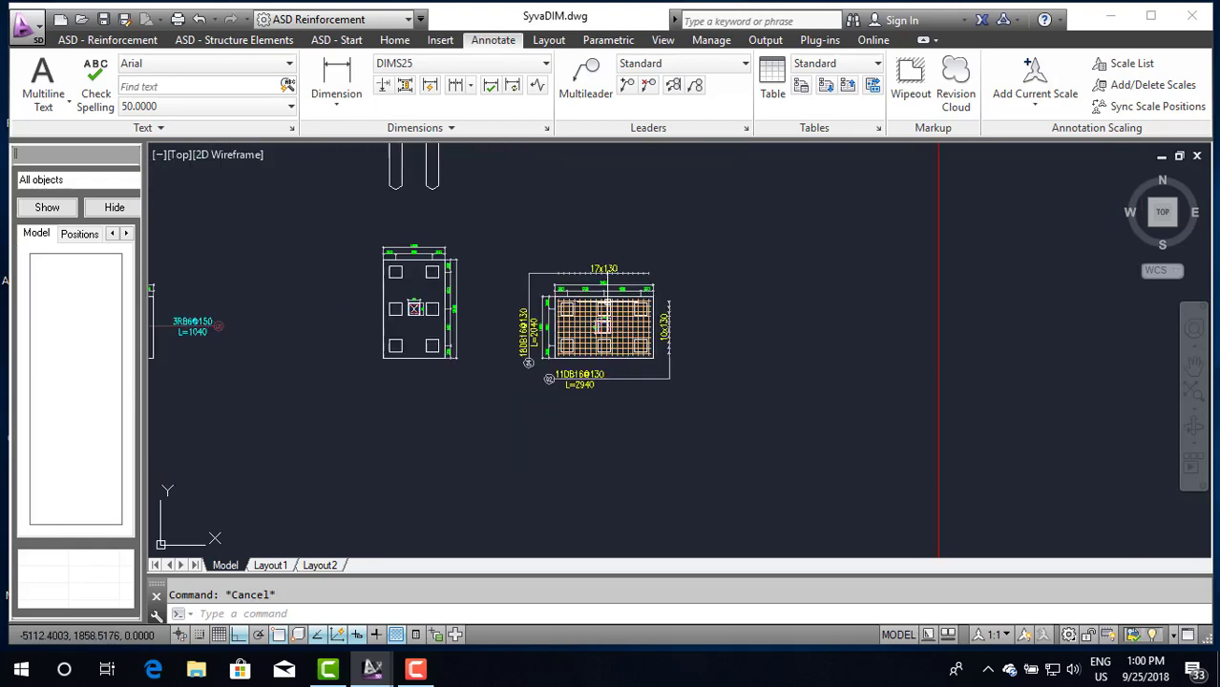
{"action": "scroll", "coordinate": [603, 316], "scroll_direction": "up", "scroll_amount": 2}
{"action": "scroll", "coordinate": [602, 320], "scroll_direction": "down", "scroll_amount": 2}
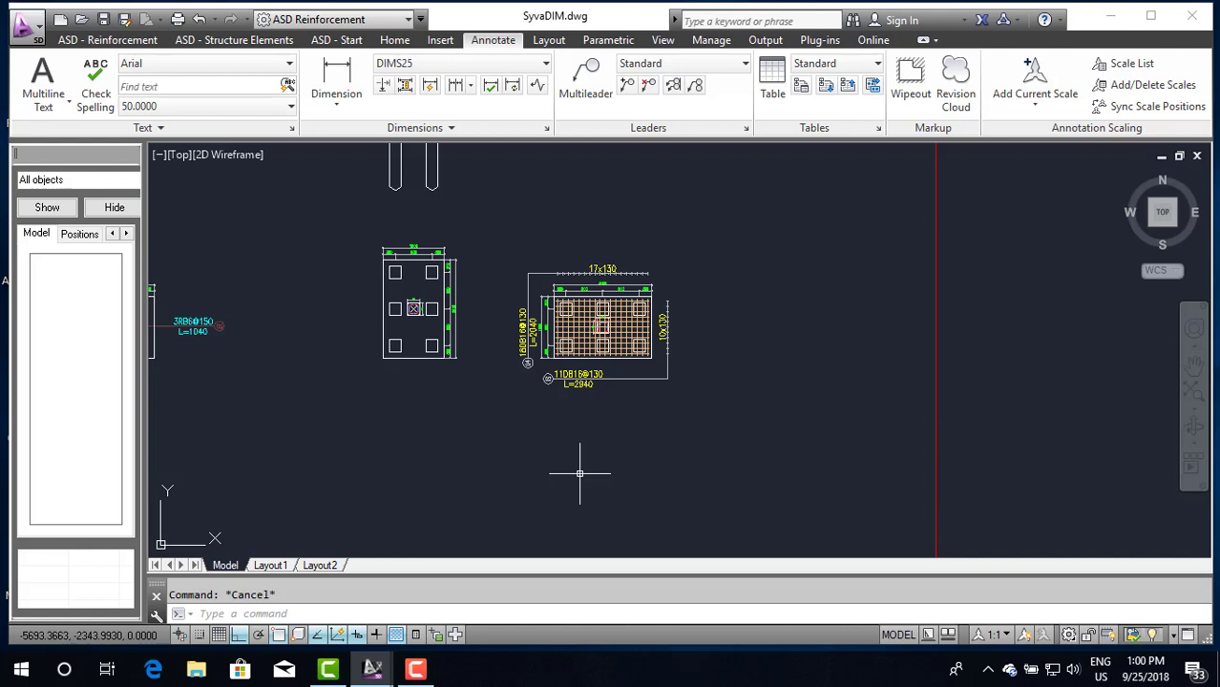
{"action": "type", "text": "m"}
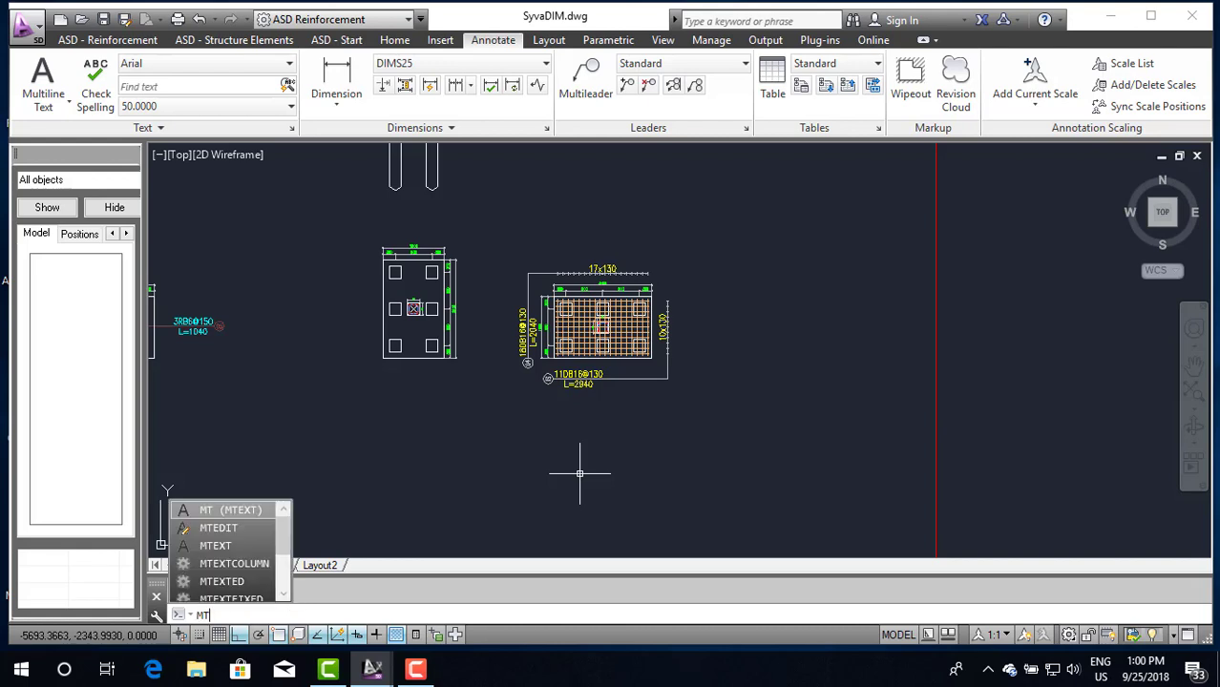
{"action": "key", "text": "Return"}
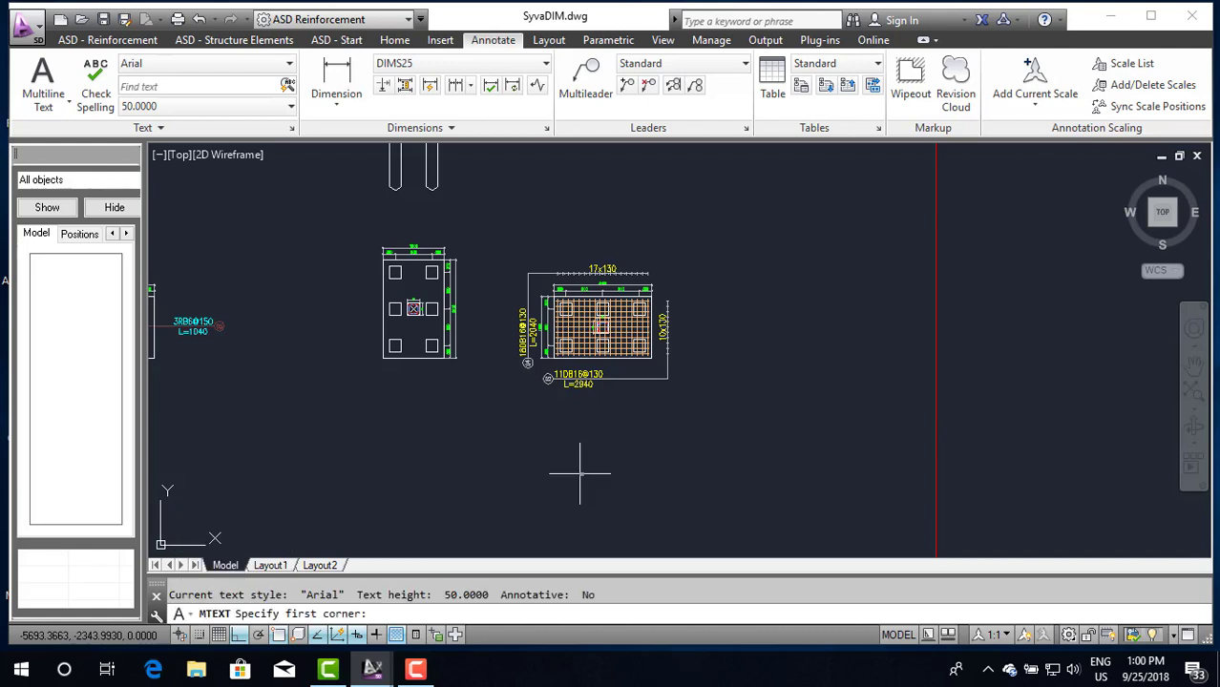
{"action": "left_click", "coordinate": [481, 457]}
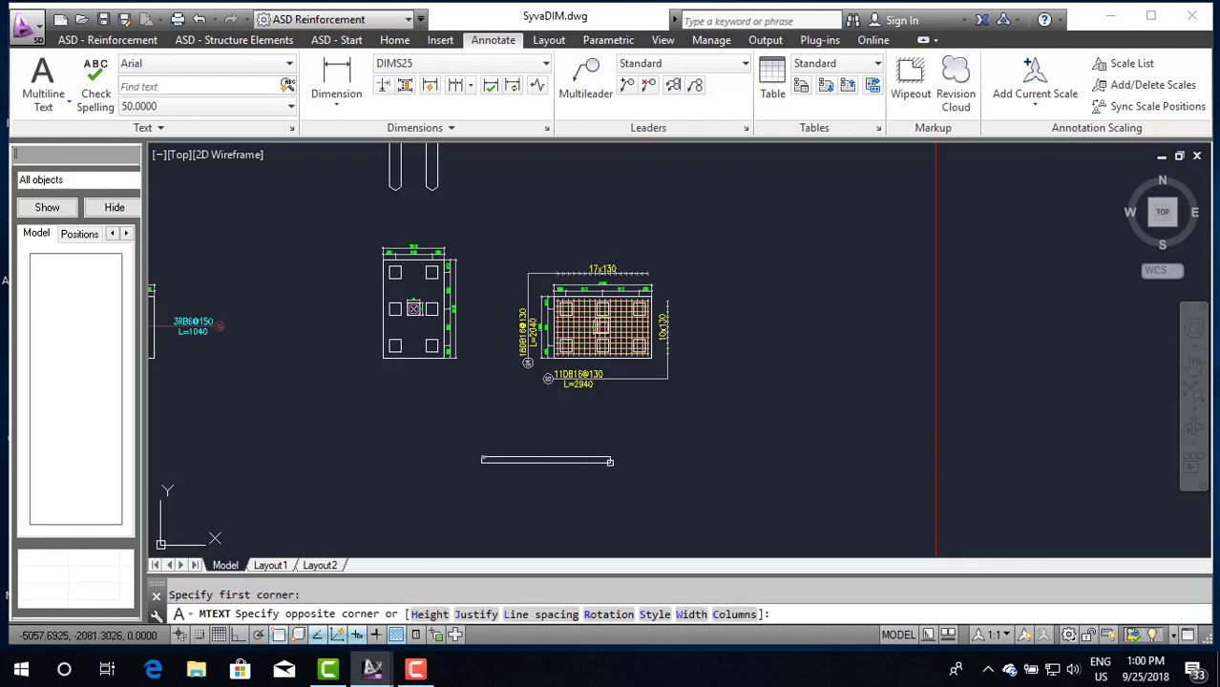
Step: Size the text box and type 'Bottom Reinforcement Rebars' below the plan, then commit it
{"action": "left_click", "coordinate": [679, 504]}
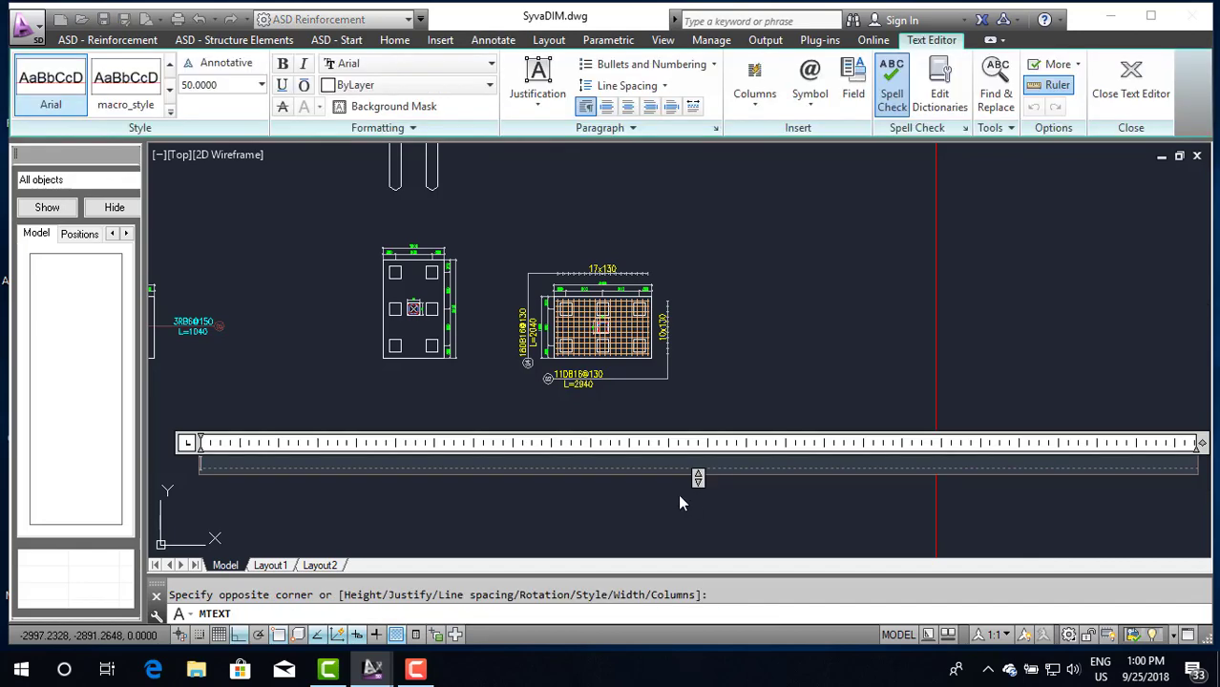
{"action": "scroll", "coordinate": [542, 494], "scroll_direction": "down", "scroll_amount": 4}
{"action": "scroll", "coordinate": [541, 491], "scroll_direction": "up", "scroll_amount": 2}
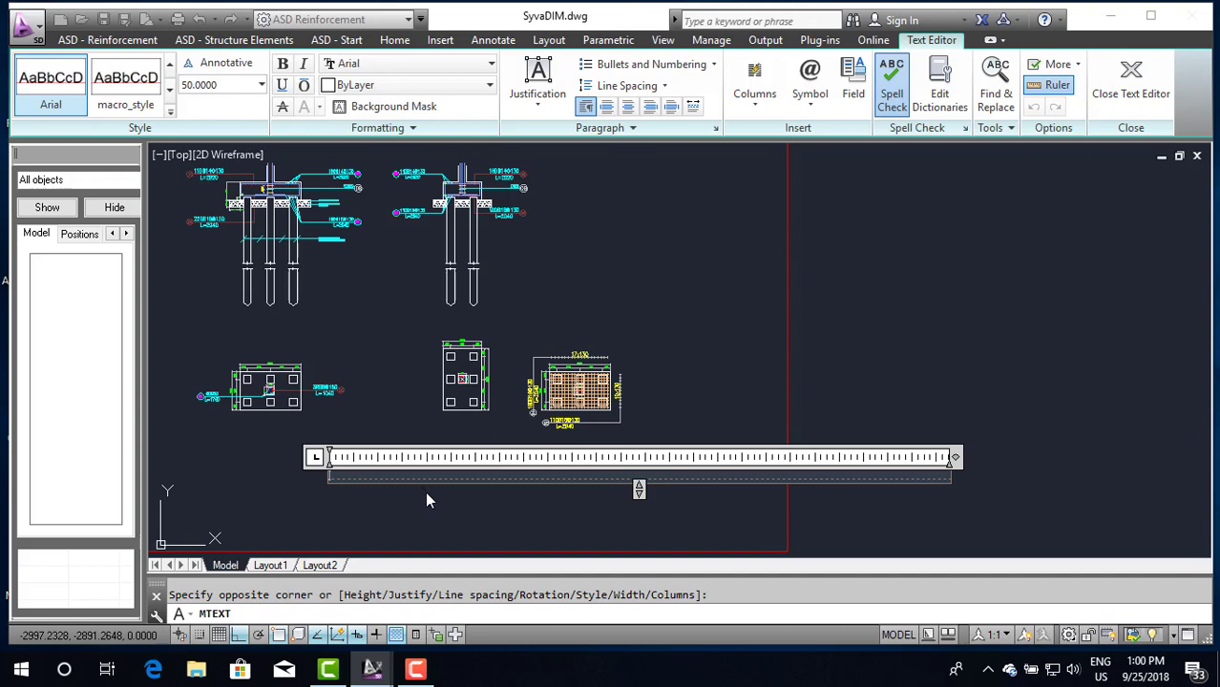
{"action": "type", "text": "B"}
{"action": "type", "text": "ott"}
{"action": "type", "text": "om"}
{"action": "type", "text": " R"}
{"action": "type", "text": "einf"}
{"action": "type", "text": "orc"}
{"action": "type", "text": "ement Rebar"}
{"action": "type", "text": "s"}
{"action": "key", "text": "Return"}
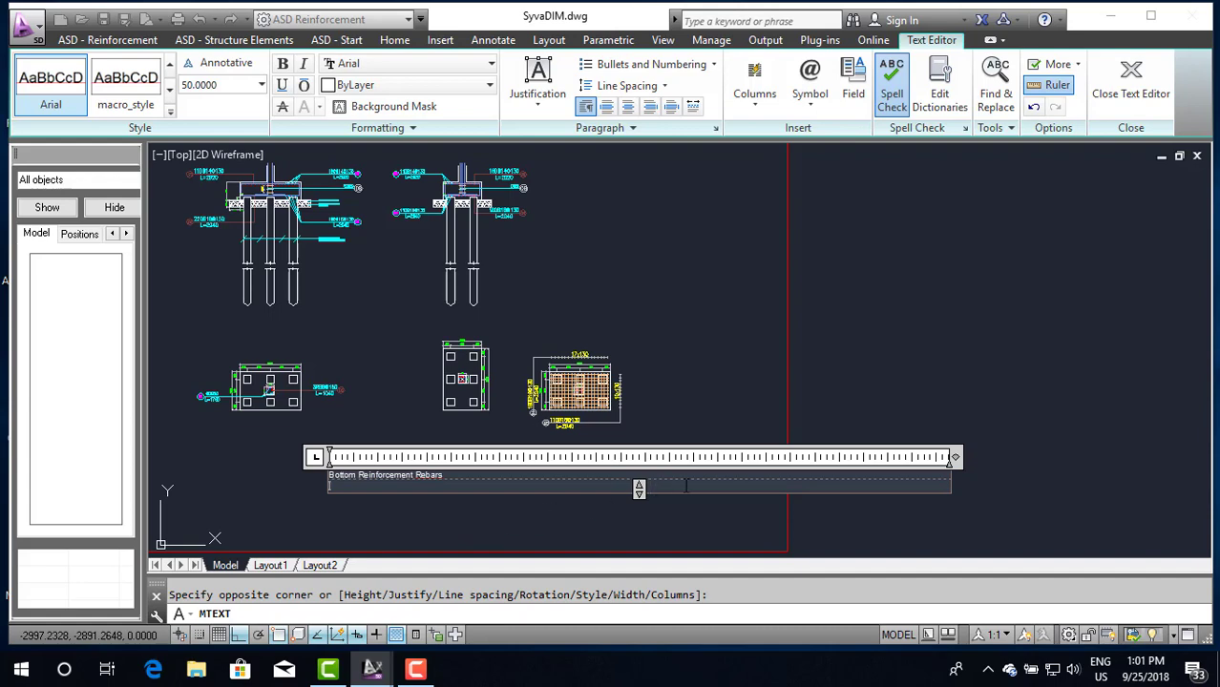
{"action": "left_click", "coordinate": [920, 401]}
Step: Select the title and start SCALE with a base point at its left end
{"action": "scroll", "coordinate": [563, 490], "scroll_direction": "up", "scroll_amount": 3}
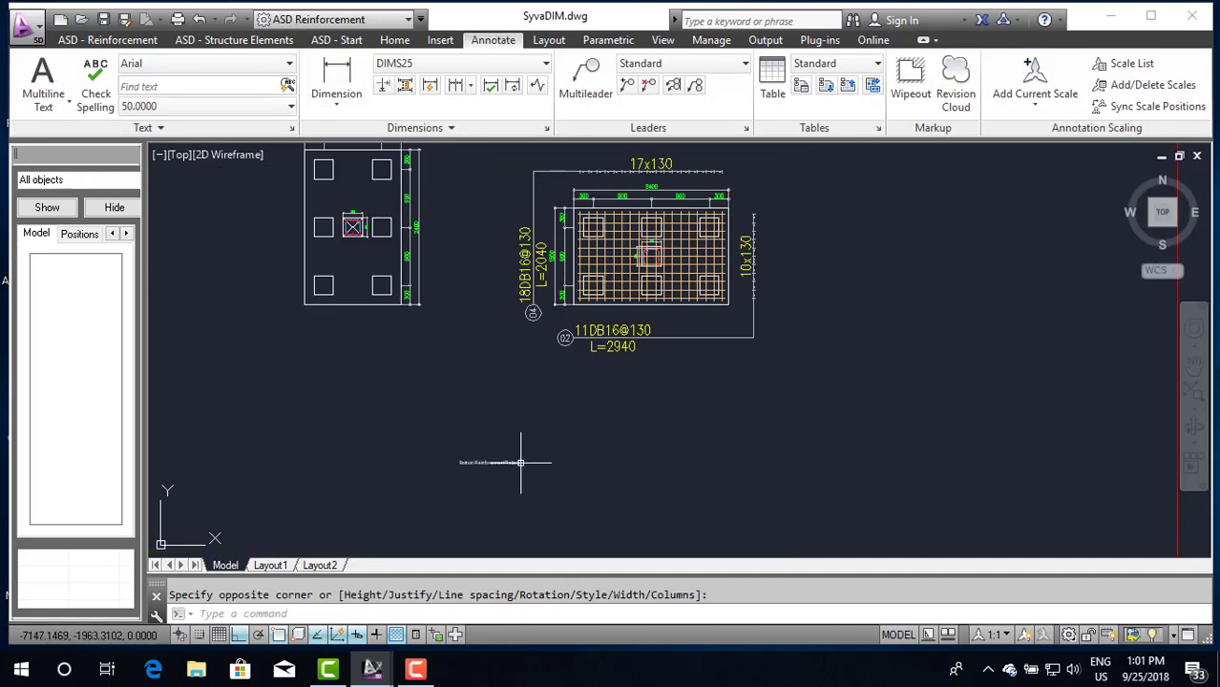
{"action": "scroll", "coordinate": [522, 436], "scroll_direction": "up", "scroll_amount": 3}
{"action": "scroll", "coordinate": [522, 436], "scroll_direction": "down", "scroll_amount": 3}
{"action": "scroll", "coordinate": [525, 422], "scroll_direction": "up", "scroll_amount": 2}
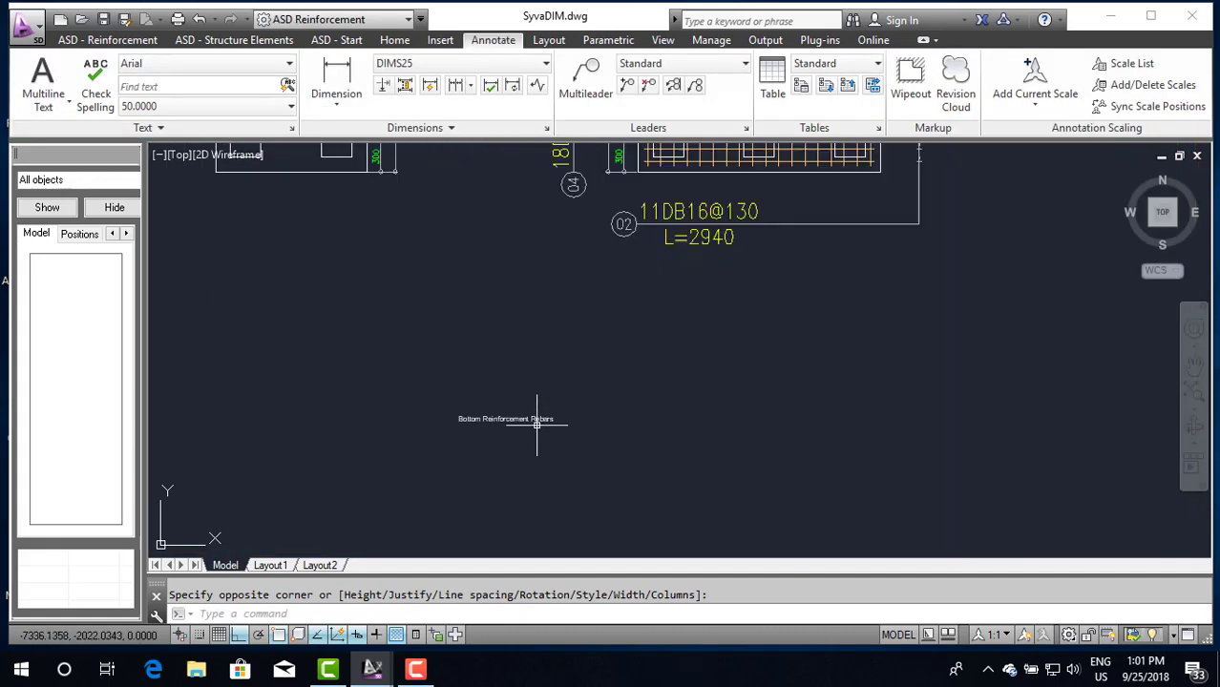
{"action": "scroll", "coordinate": [503, 416], "scroll_direction": "up", "scroll_amount": 1}
{"action": "left_click", "coordinate": [508, 414]}
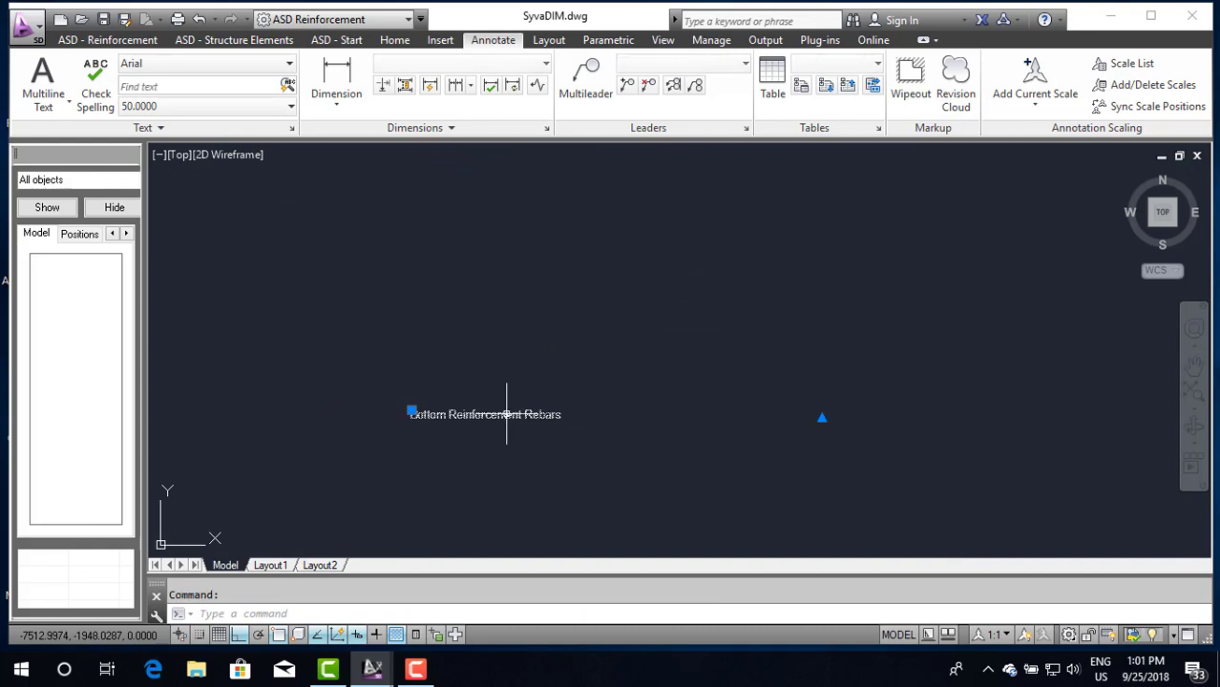
{"action": "mouse_move", "coordinate": [507, 415]}
{"action": "type", "text": "sc"}
{"action": "key", "text": "Return"}
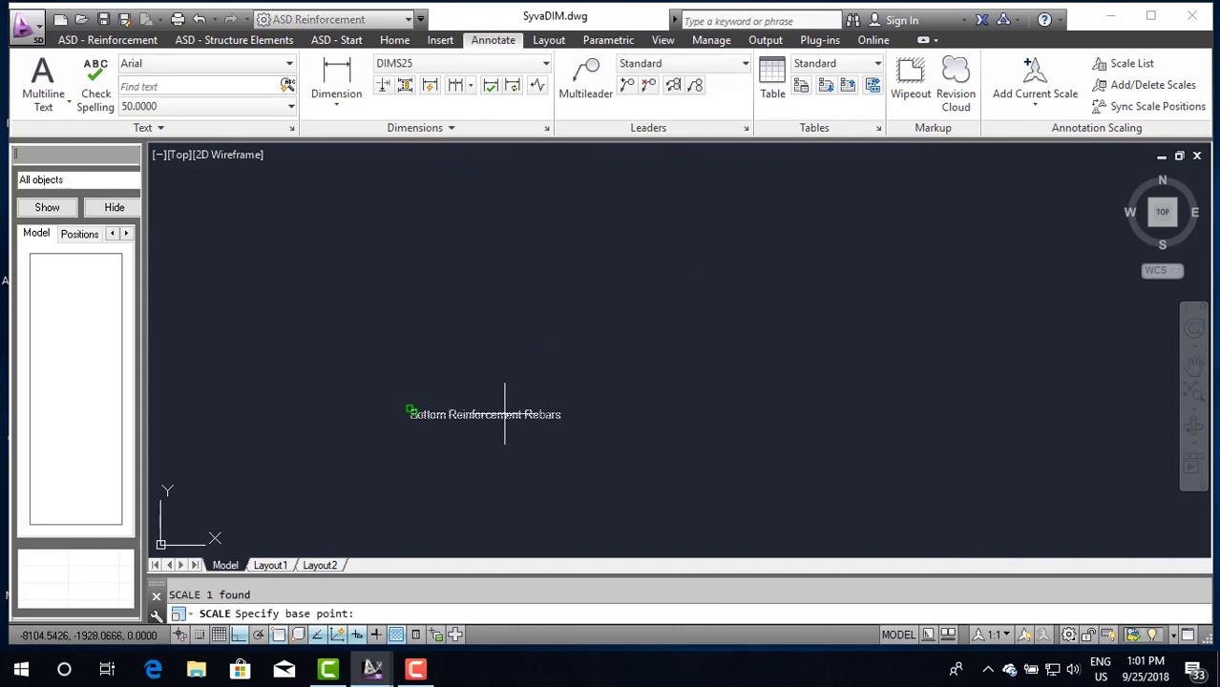
{"action": "left_click", "coordinate": [458, 414]}
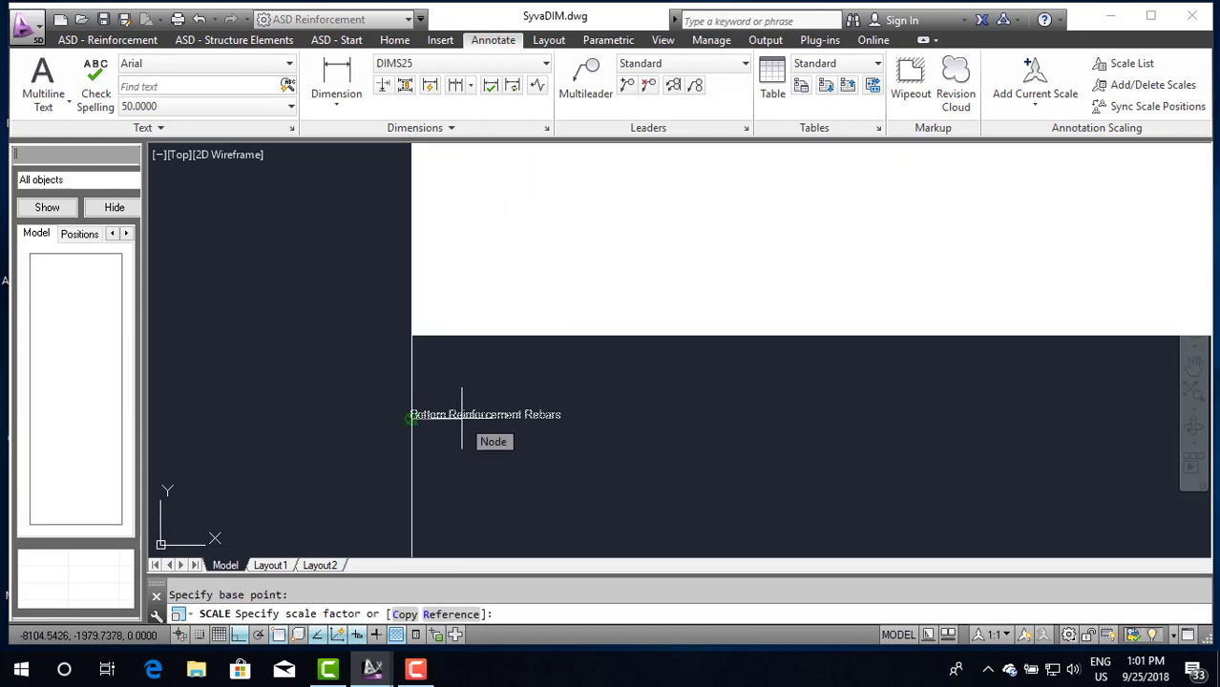
Step: Enlarge the title by Reference, picking two reference points and a longer new length
{"action": "type", "text": " r"}
{"action": "key", "text": "Return"}
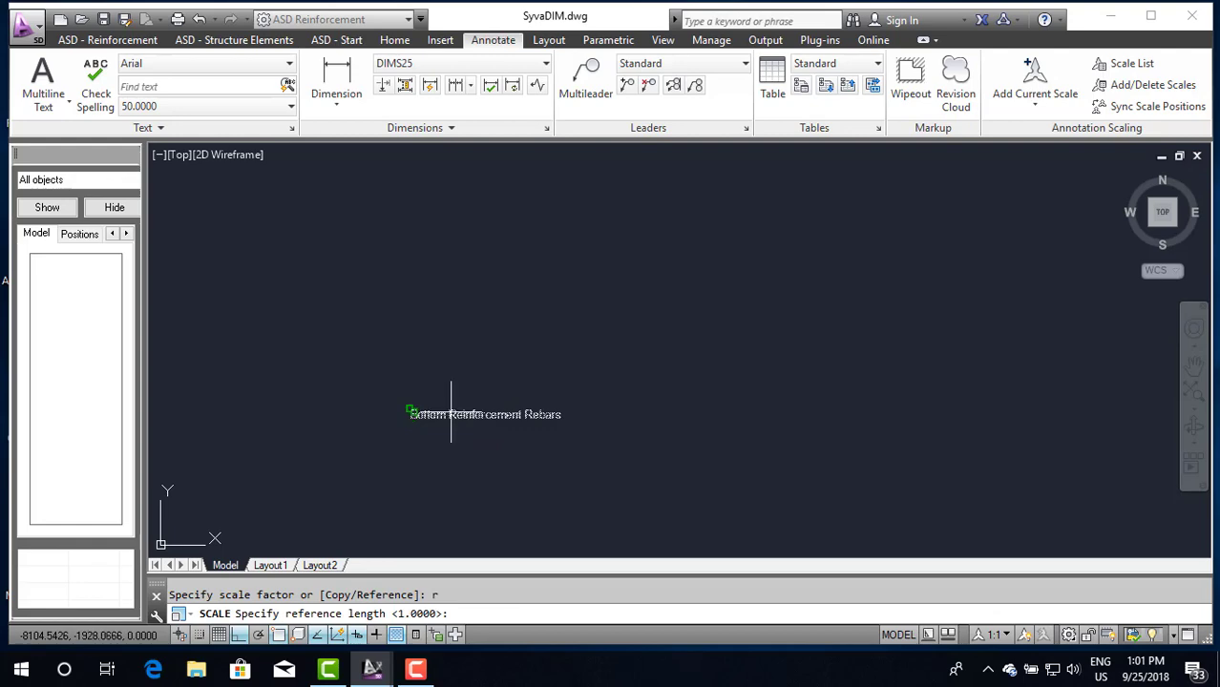
{"action": "left_click", "coordinate": [445, 415]}
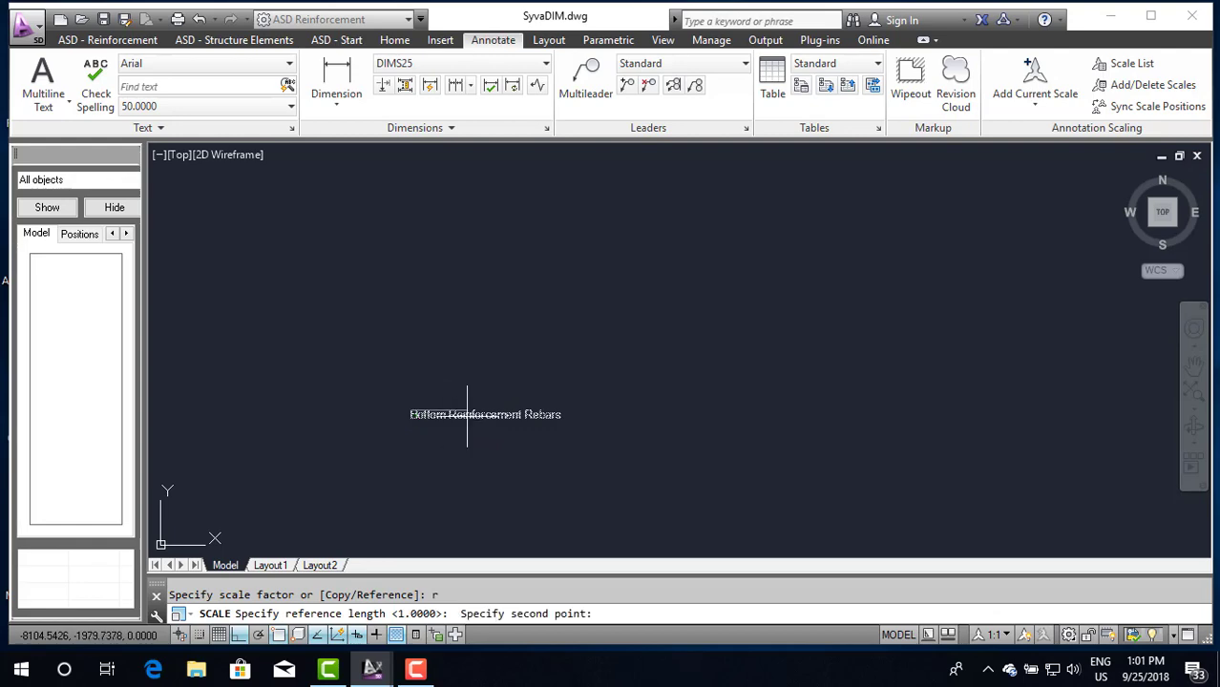
{"action": "left_click", "coordinate": [565, 414]}
{"action": "scroll", "coordinate": [561, 411], "scroll_direction": "down", "scroll_amount": 3}
{"action": "scroll", "coordinate": [573, 411], "scroll_direction": "down", "scroll_amount": 2}
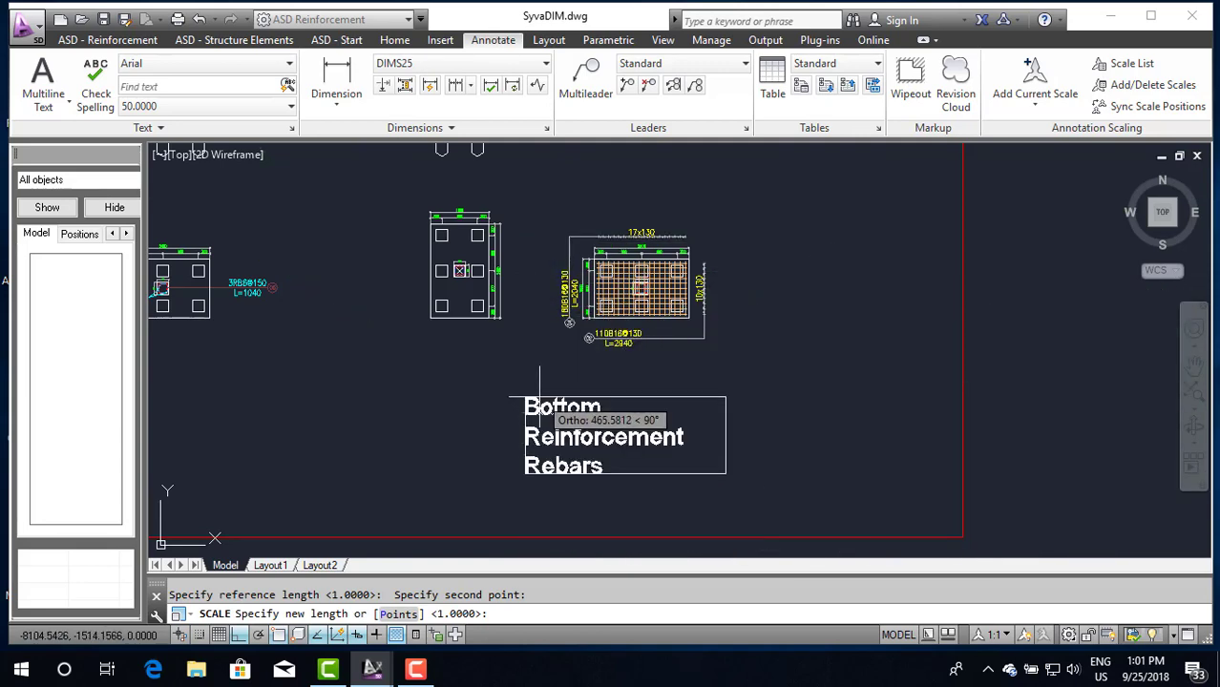
{"action": "left_click", "coordinate": [539, 396]}
{"action": "scroll", "coordinate": [579, 432], "scroll_direction": "down", "scroll_amount": 3}
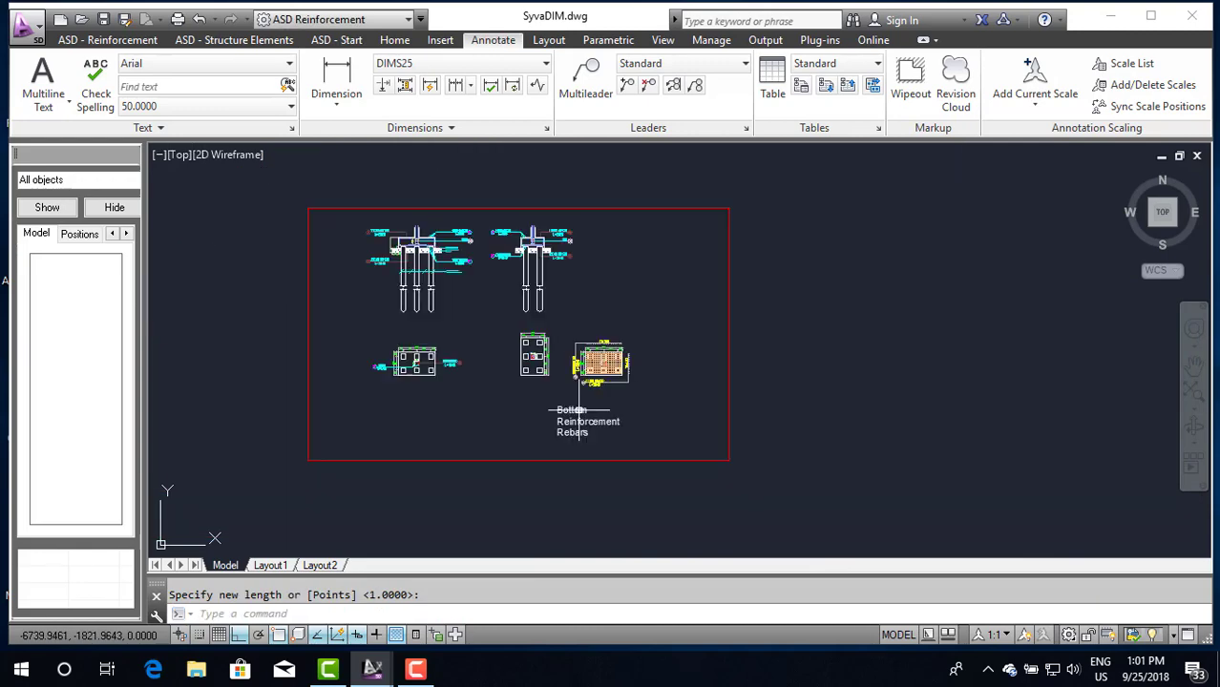
{"action": "scroll", "coordinate": [579, 432], "scroll_direction": "up", "scroll_amount": 3}
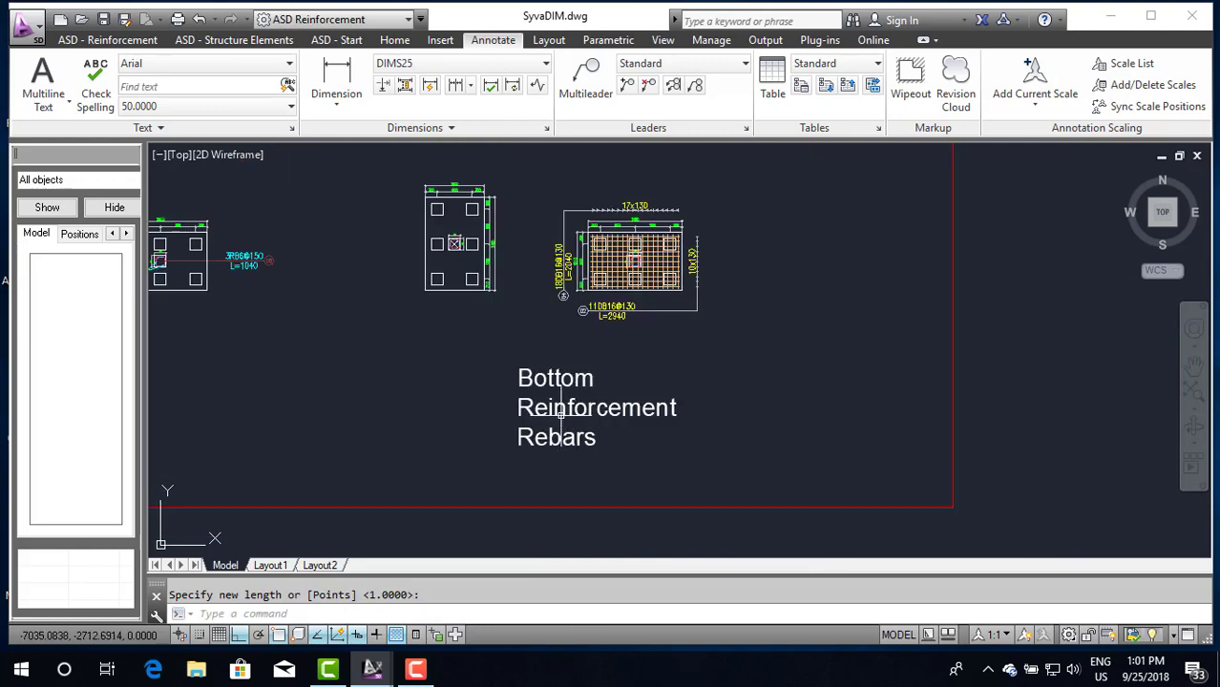
Step: Widen the title's text box so 'Bottom Reinforcement Rebars' fits on one line
{"action": "left_click", "coordinate": [562, 413]}
{"action": "double_click", "coordinate": [592, 431]}
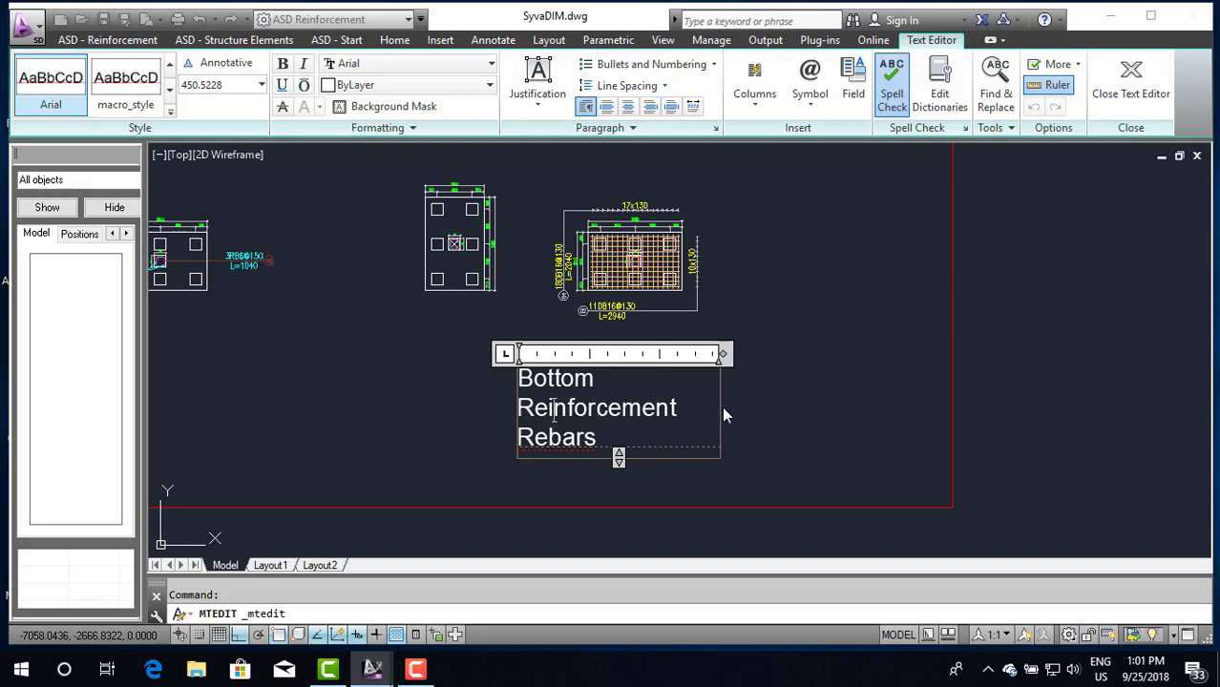
{"action": "left_click_drag", "start_coordinate": [721, 353], "coordinate": [893, 353]}
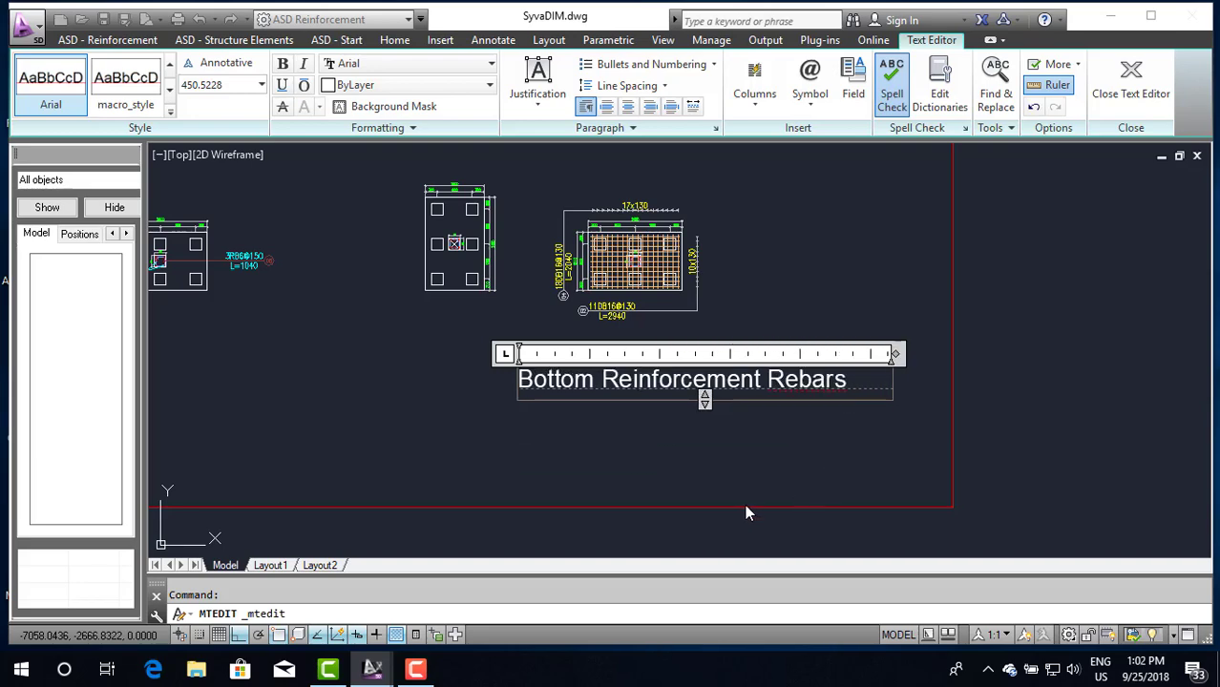
{"action": "key", "text": "Escape"}
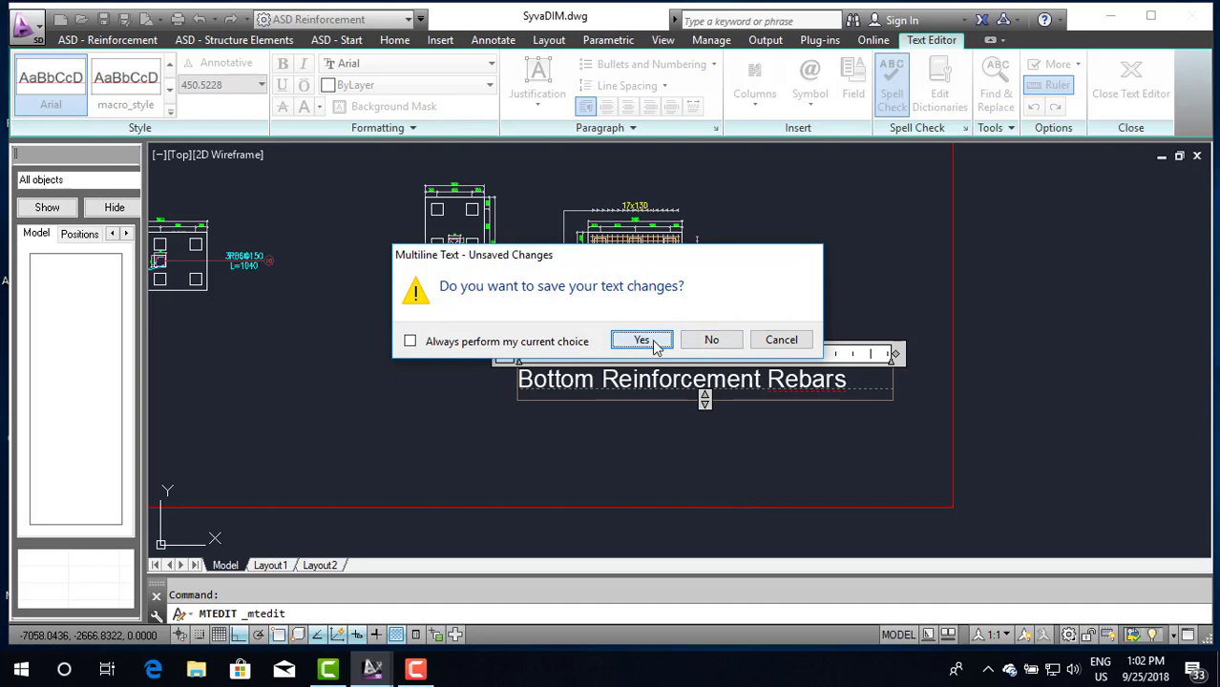
{"action": "left_click", "coordinate": [642, 340]}
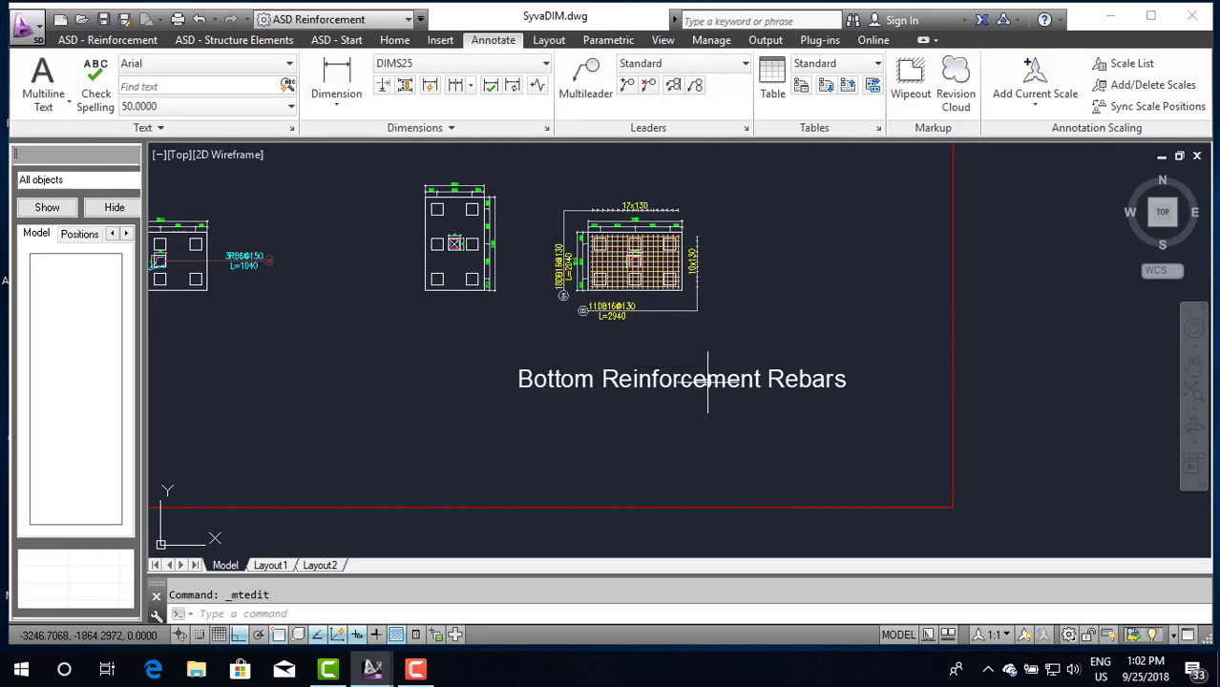
Step: Set the title text height to 200 and narrow its text box to fit
{"action": "double_click", "coordinate": [706, 380]}
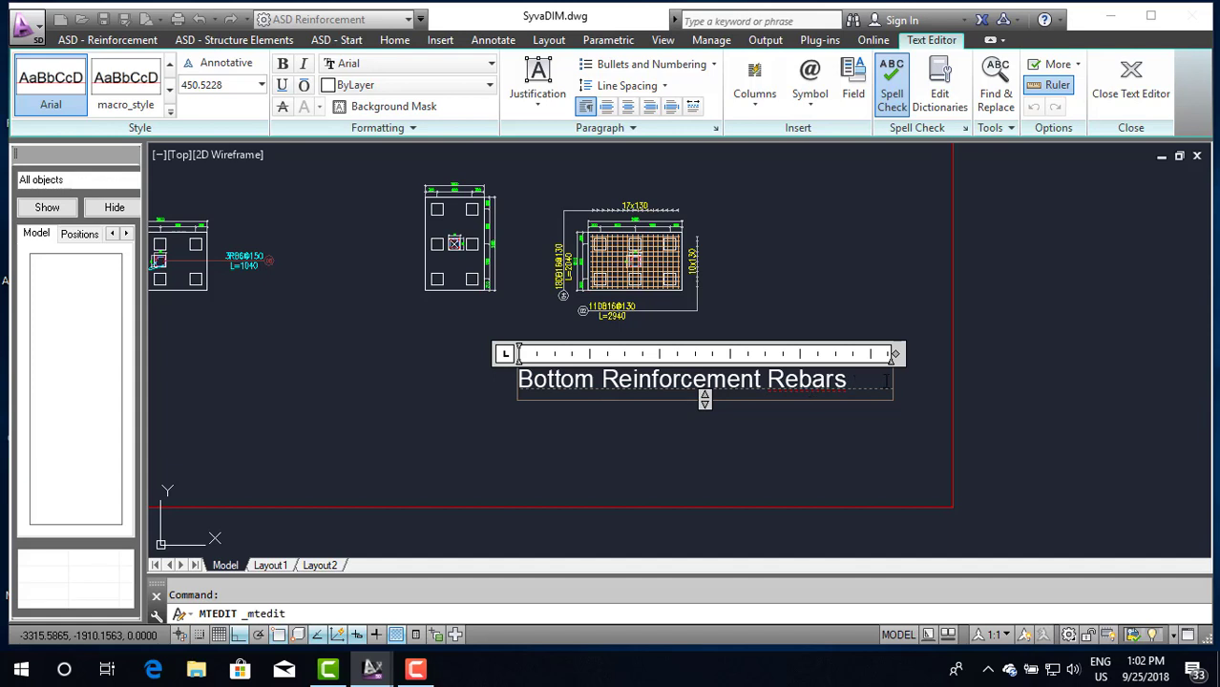
{"action": "left_click_drag", "start_coordinate": [891, 354], "coordinate": [857, 353]}
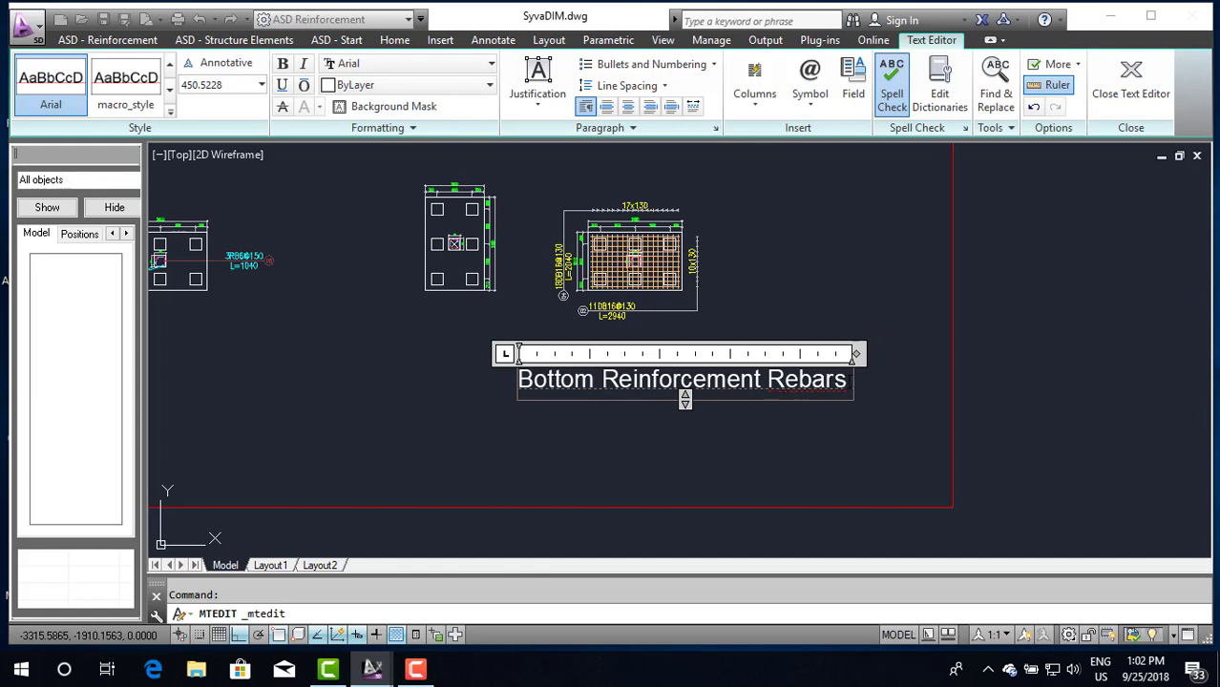
{"action": "left_click_drag", "start_coordinate": [798, 380], "coordinate": [521, 389]}
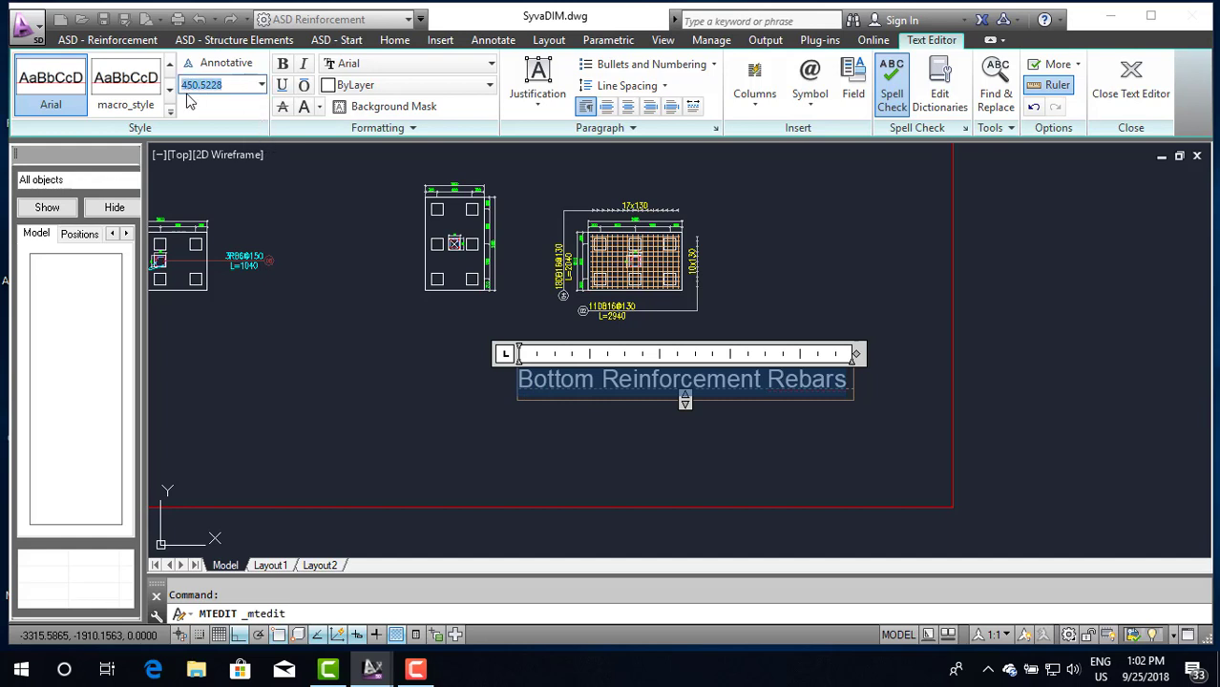
{"action": "type", "text": "200"}
{"action": "key", "text": "Return"}
{"action": "key", "text": "Escape"}
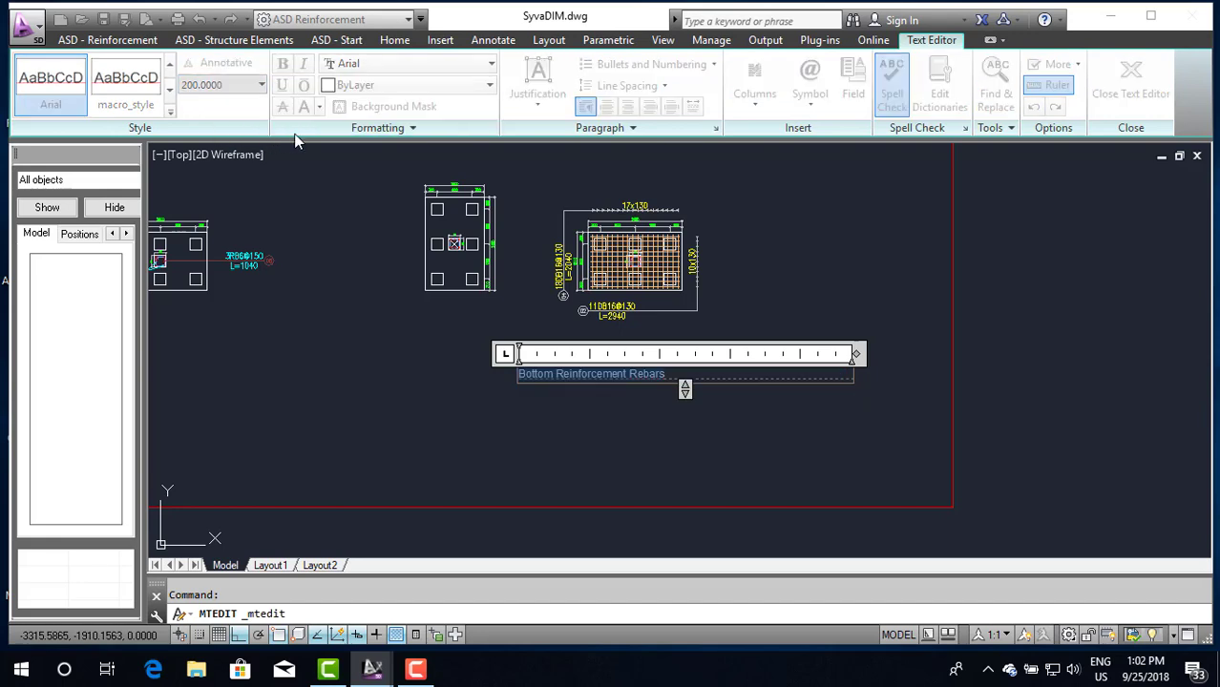
{"action": "left_click", "coordinate": [642, 341]}
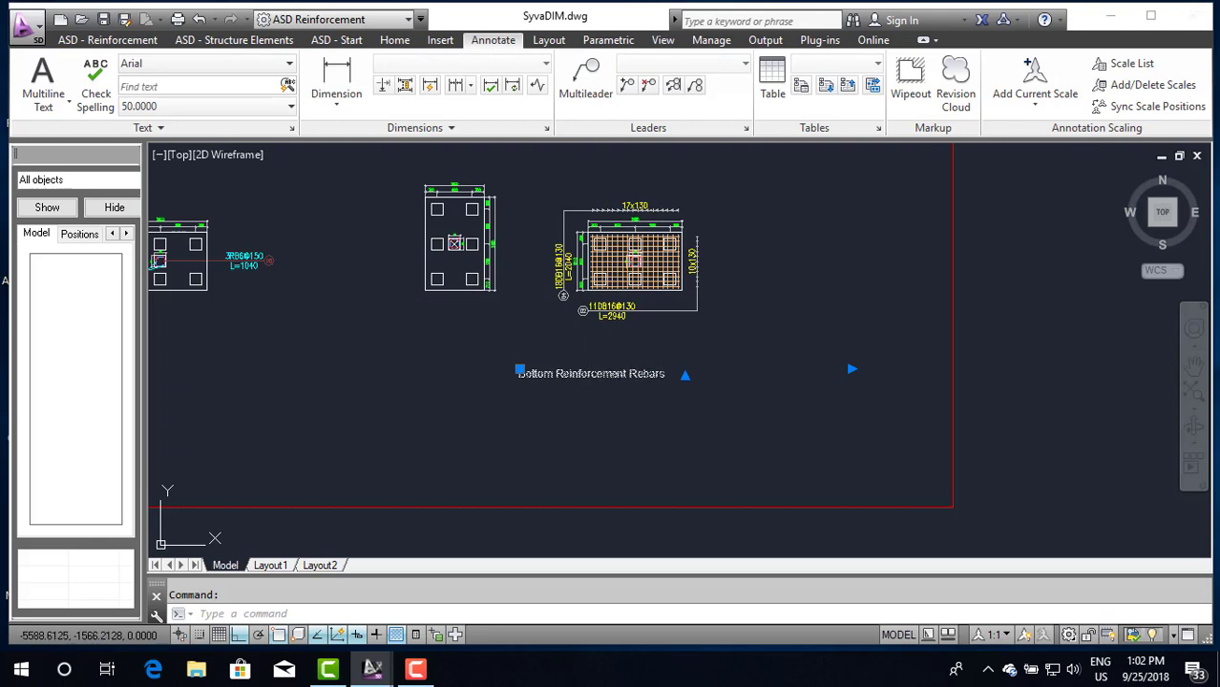
{"action": "double_click", "coordinate": [617, 375]}
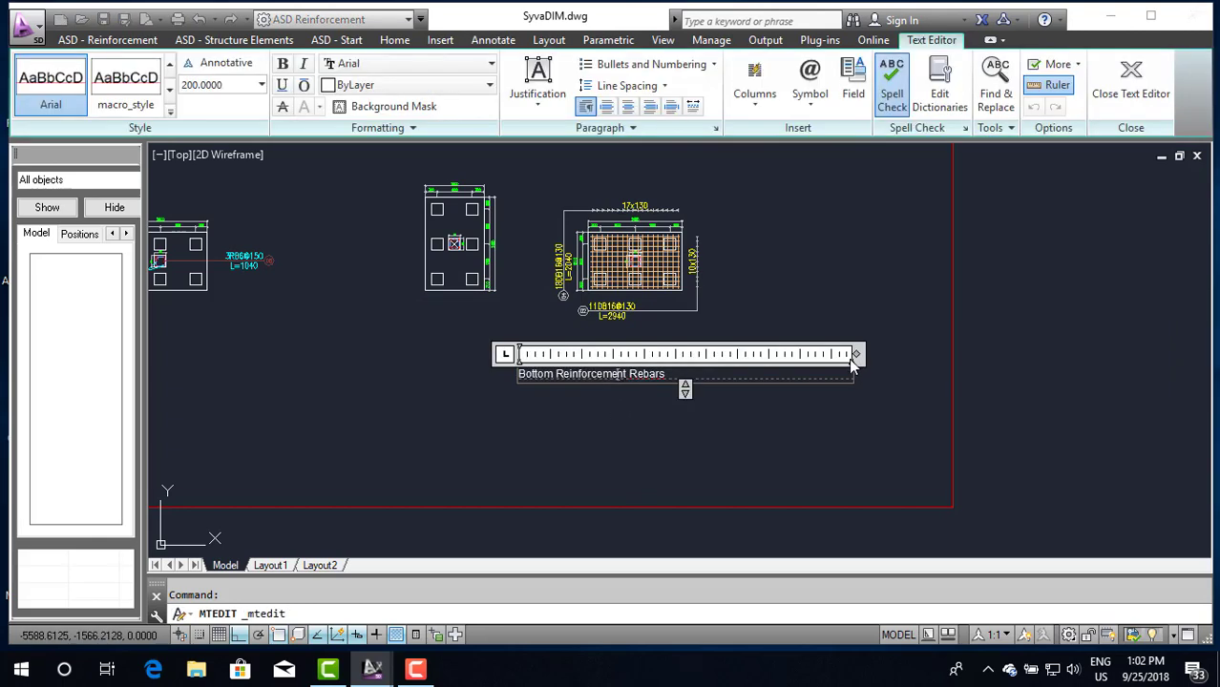
{"action": "left_click_drag", "start_coordinate": [849, 359], "coordinate": [697, 357]}
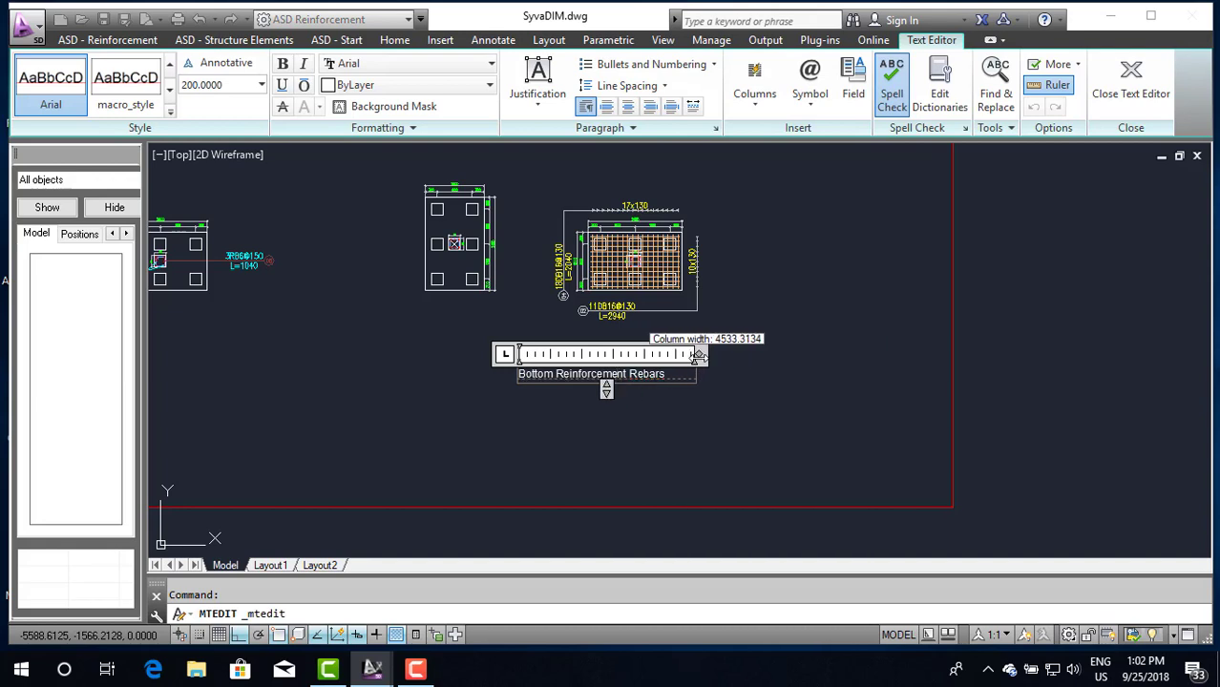
Step: Move the 'Bottom Reinforcement Rebars' title across toward the middle of the footing plan
{"action": "left_click", "coordinate": [698, 389]}
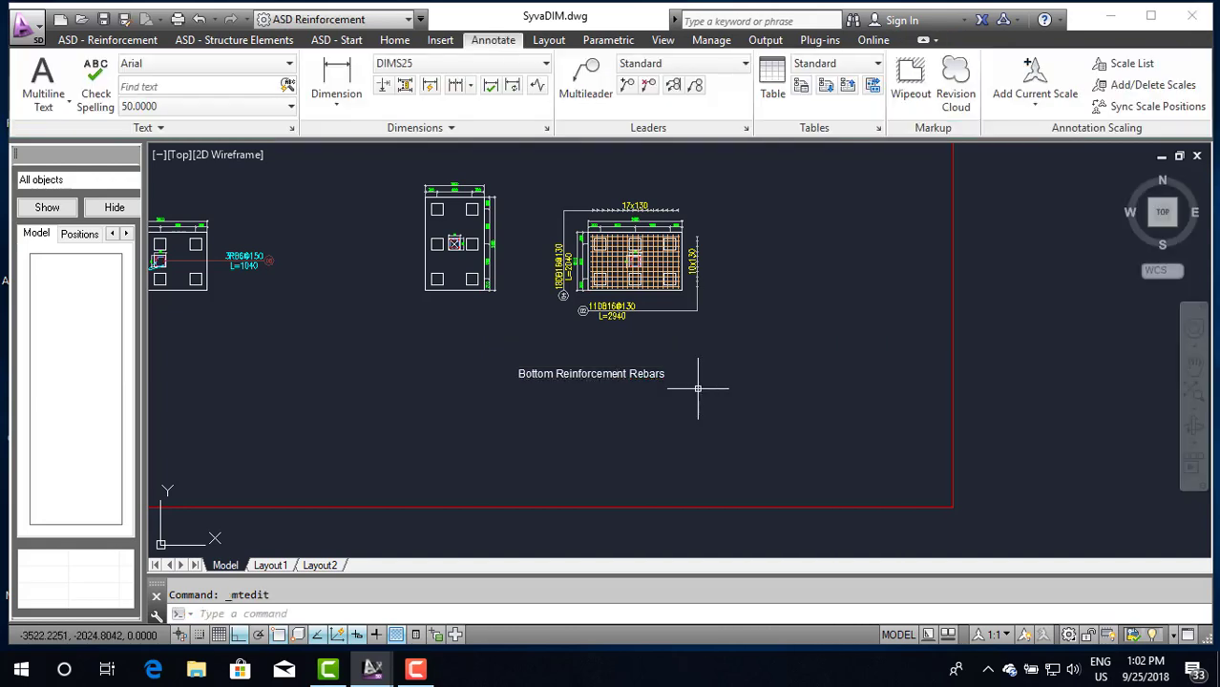
{"action": "type", "text": "m"}
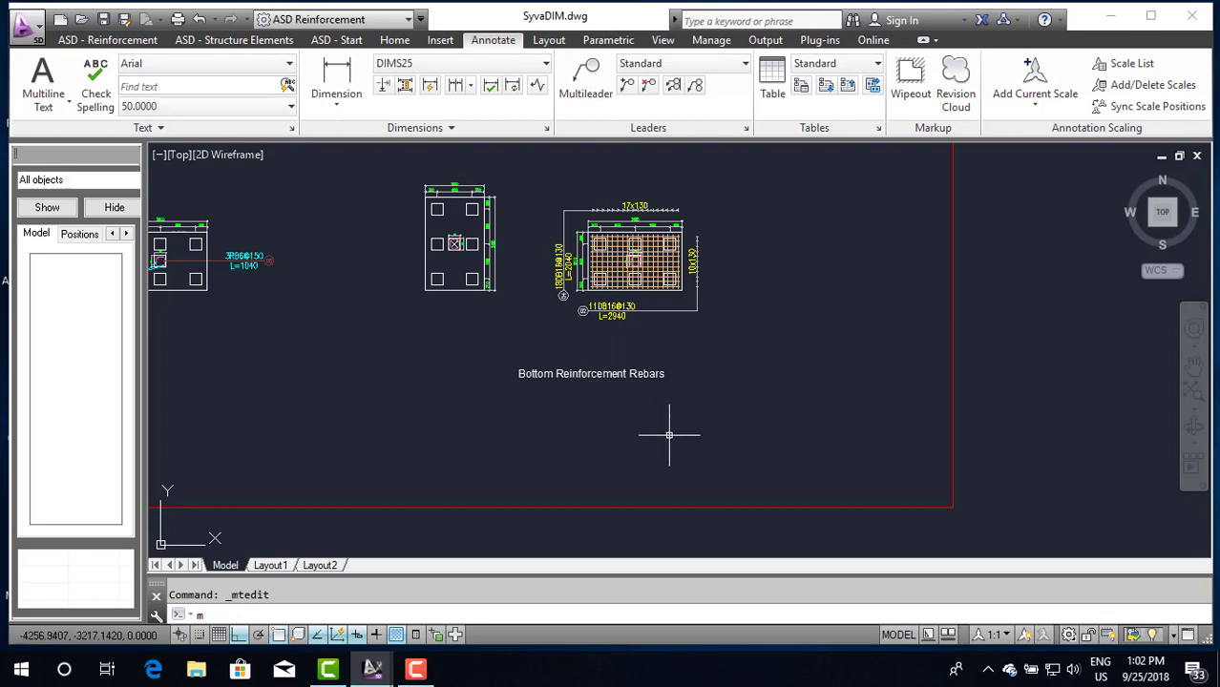
{"action": "type", "text": "m"}
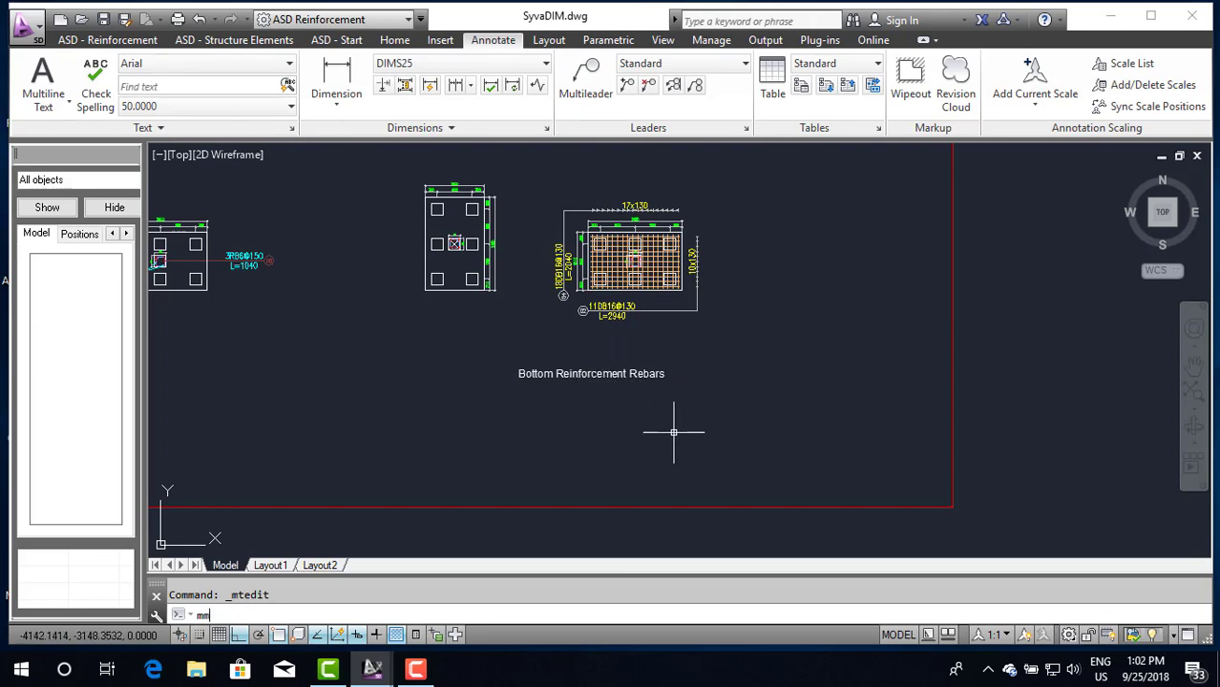
{"action": "key", "text": "Return"}
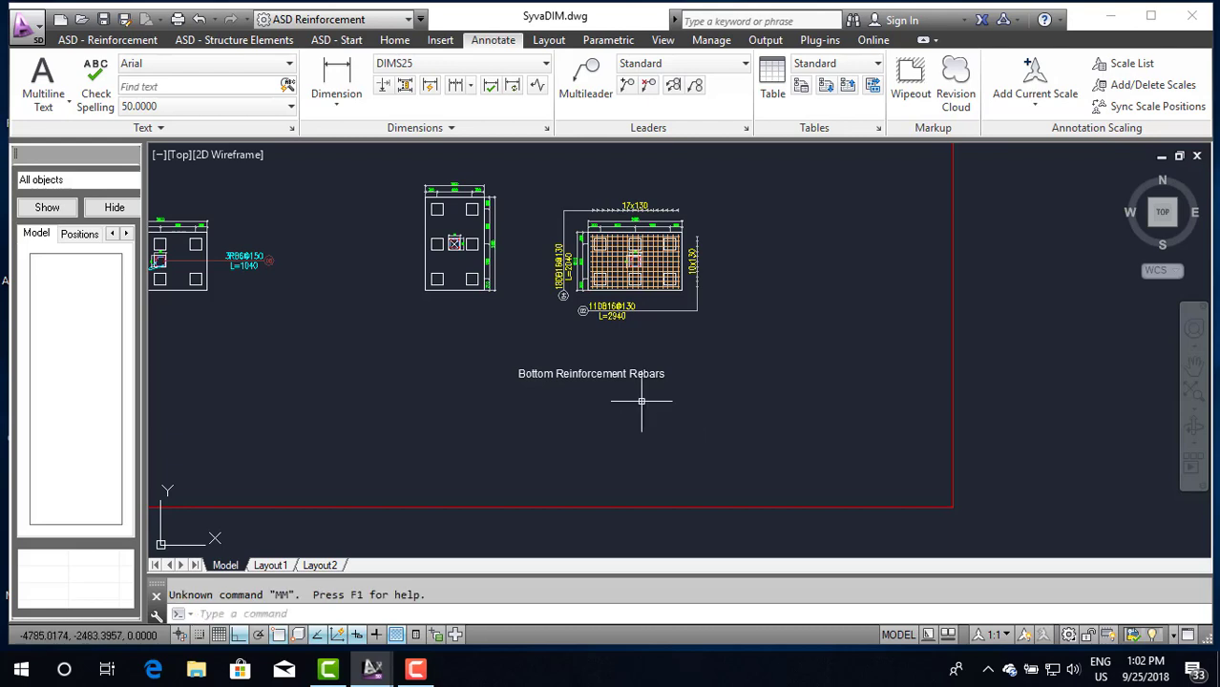
{"action": "key", "text": "Escape"}
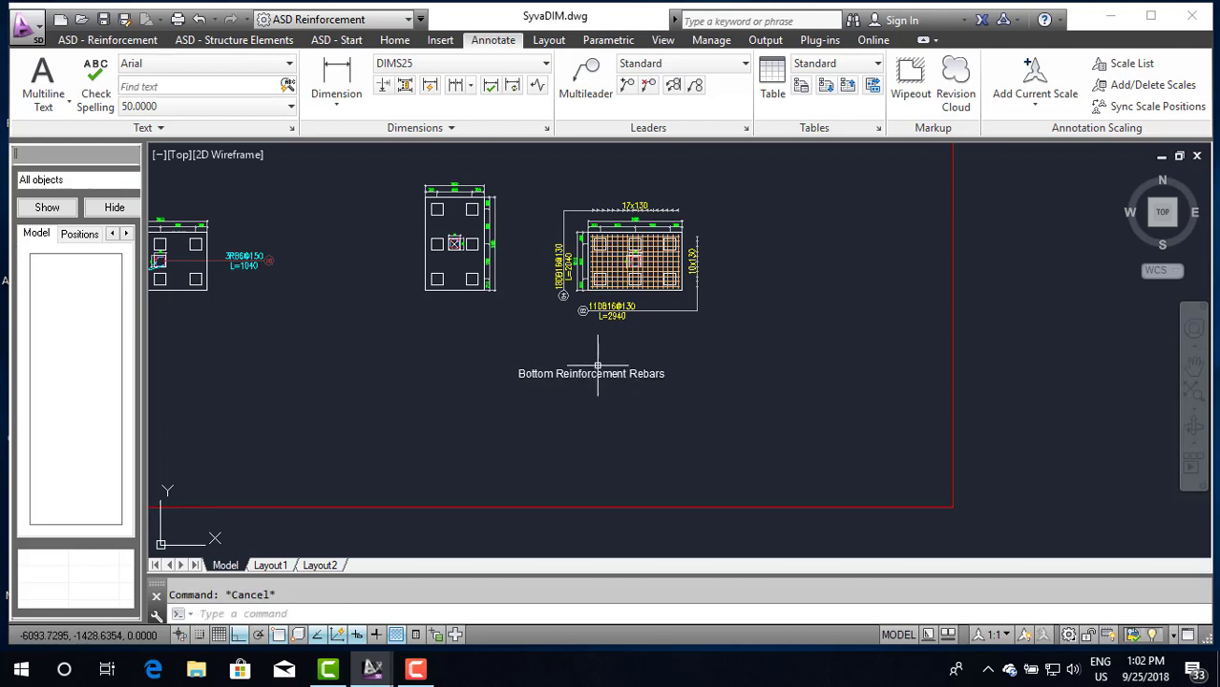
{"action": "left_click", "coordinate": [597, 374]}
{"action": "type", "text": "m"}
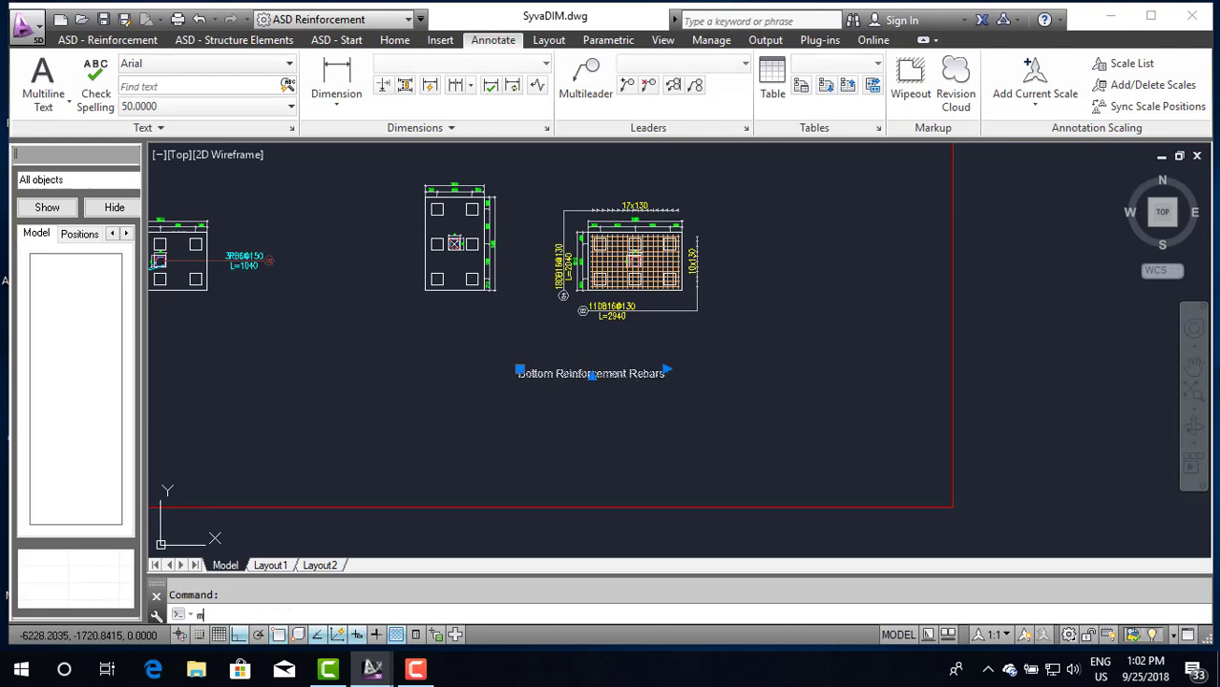
{"action": "key", "text": "Return"}
{"action": "left_click", "coordinate": [599, 410]}
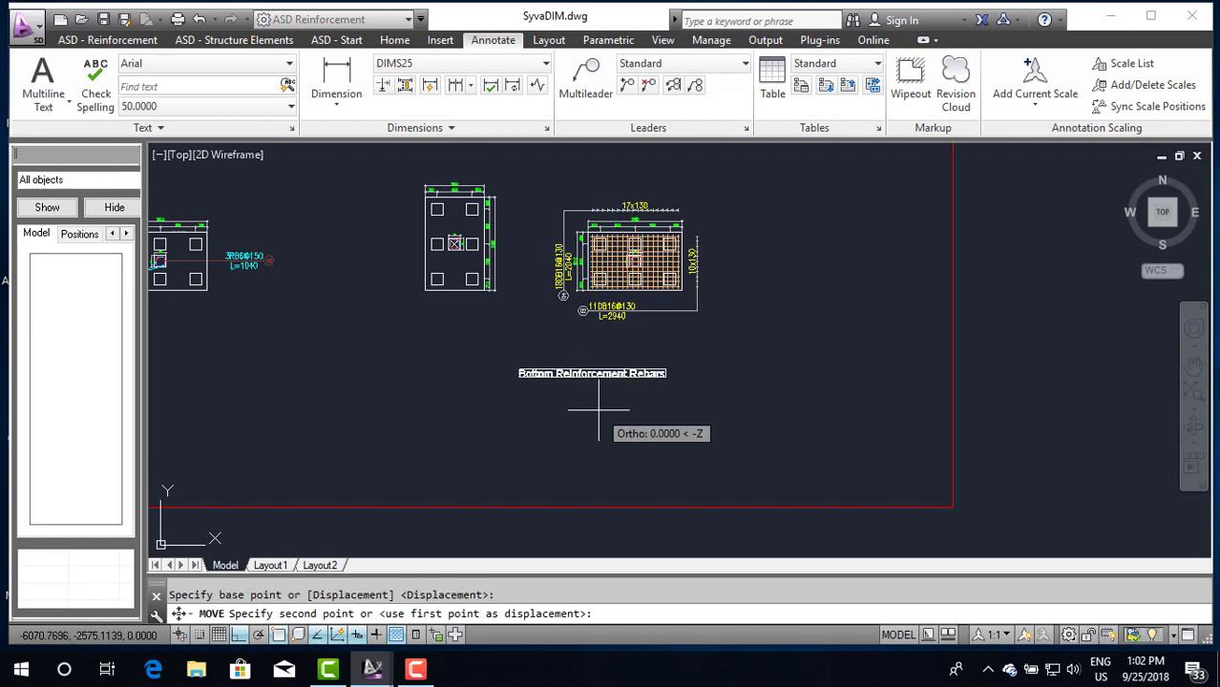
{"action": "left_click", "coordinate": [647, 404]}
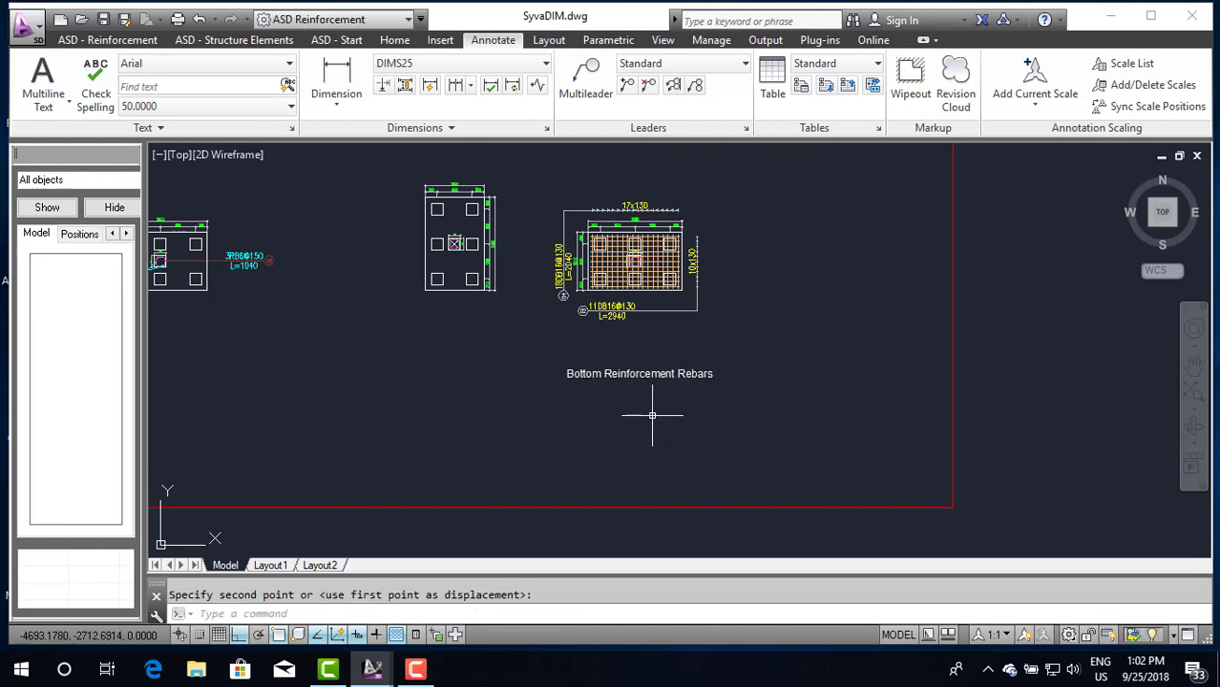
{"action": "type", "text": "m"}
Step: Move the title up so it sits just under the footing plan
{"action": "key", "text": "Return"}
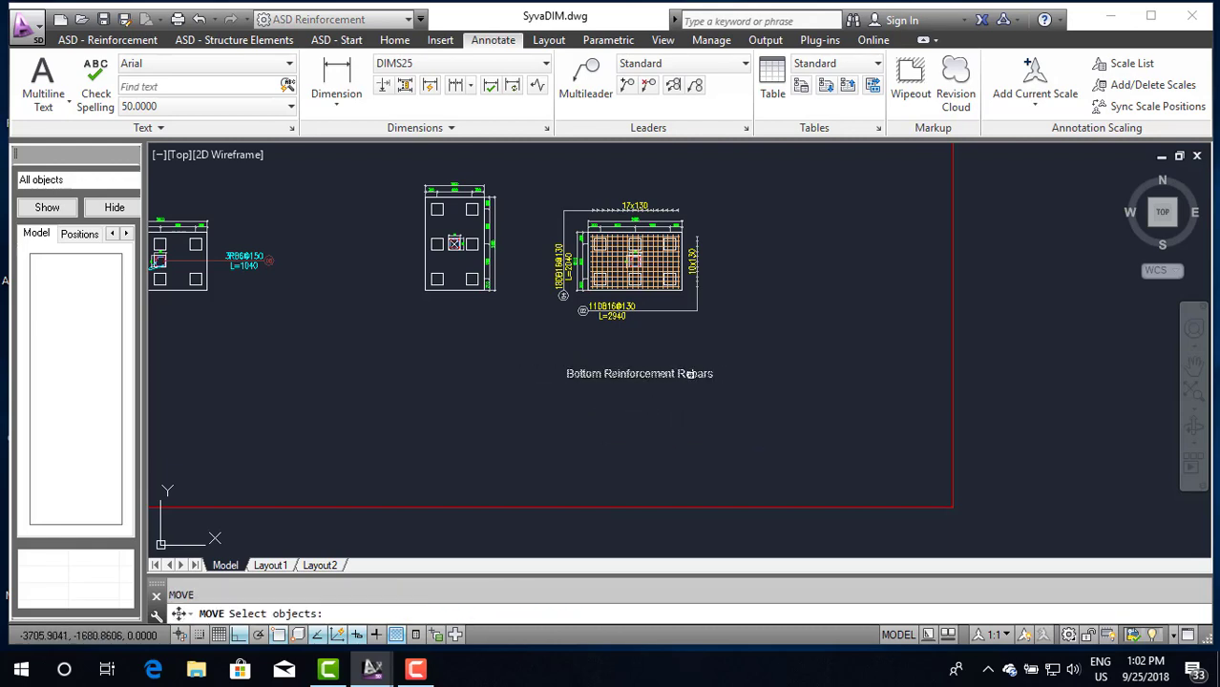
{"action": "left_click", "coordinate": [690, 376]}
{"action": "key", "text": "Return"}
{"action": "left_click", "coordinate": [769, 370]}
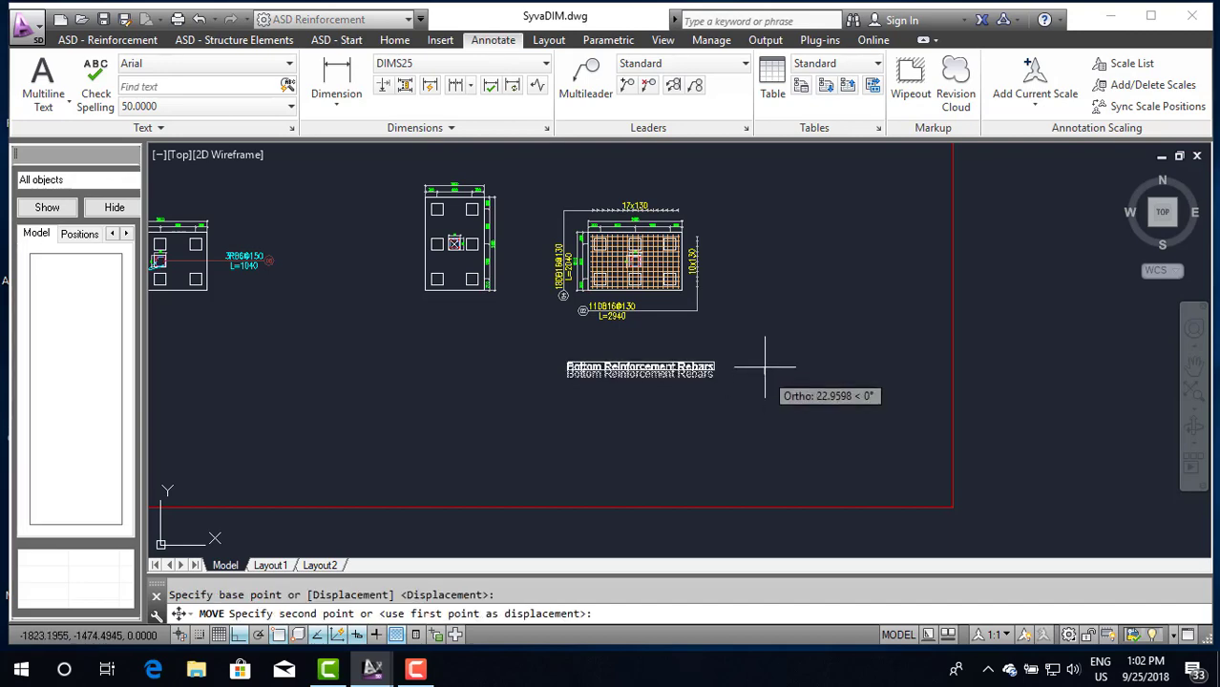
{"action": "left_click", "coordinate": [764, 336]}
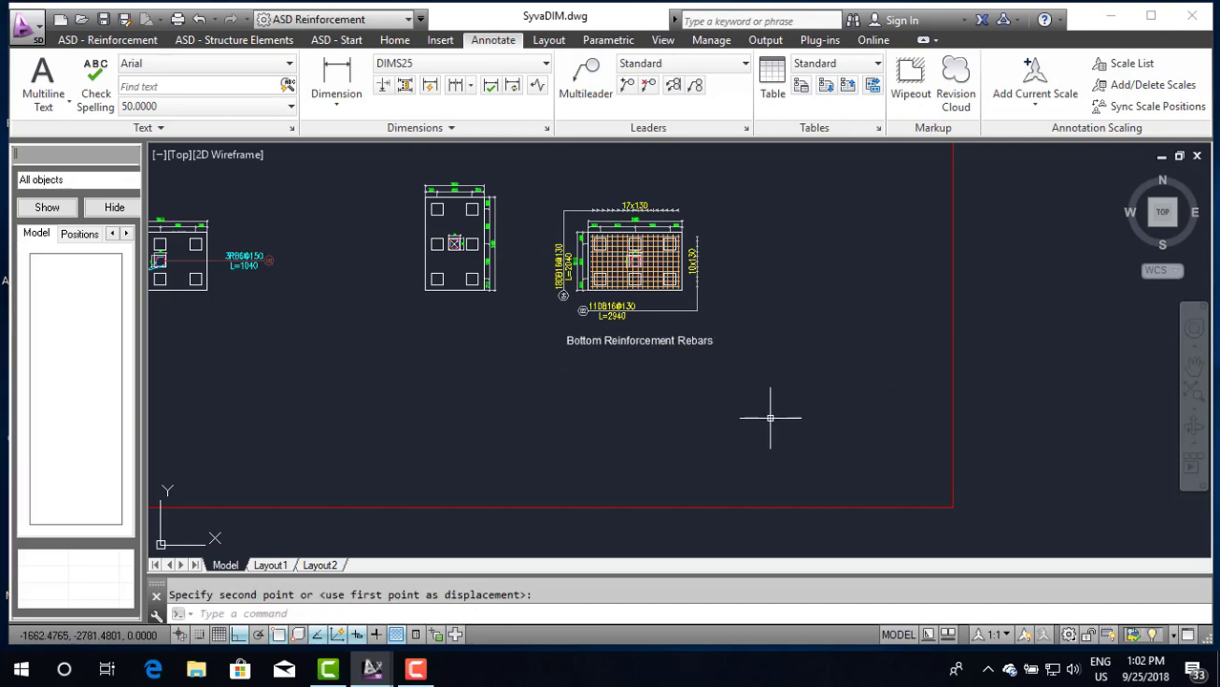
{"action": "key", "text": "Escape"}
{"action": "scroll", "coordinate": [692, 346], "scroll_direction": "up", "scroll_amount": 3}
{"action": "scroll", "coordinate": [635, 341], "scroll_direction": "down", "scroll_amount": 3}
{"action": "scroll", "coordinate": [640, 324], "scroll_direction": "up", "scroll_amount": 2}
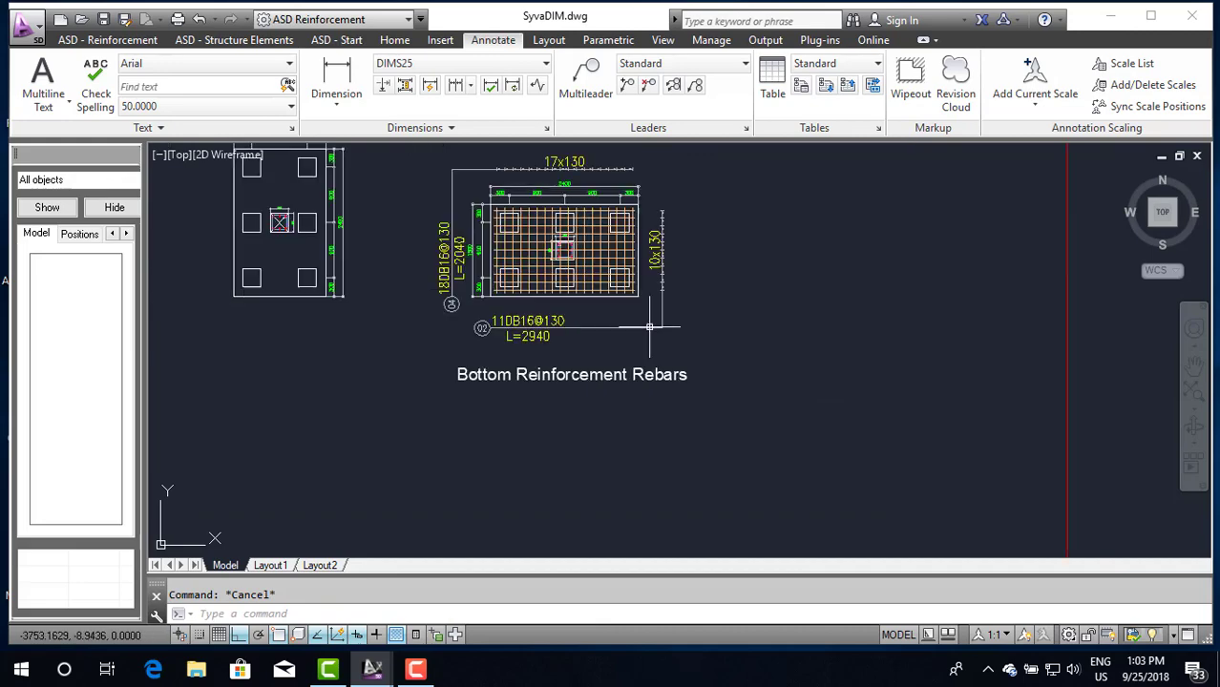
{"action": "scroll", "coordinate": [560, 373], "scroll_direction": "down", "scroll_amount": 2}
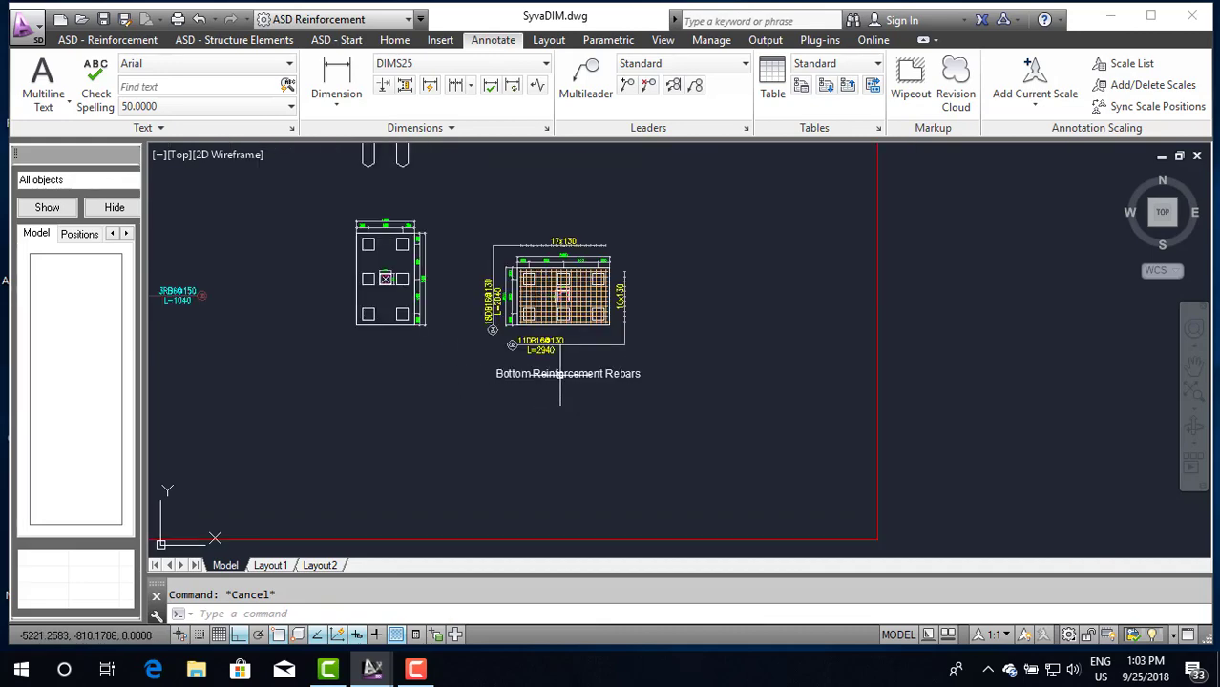
{"action": "scroll", "coordinate": [578, 373], "scroll_direction": "up", "scroll_amount": 2}
{"action": "scroll", "coordinate": [625, 372], "scroll_direction": "down", "scroll_amount": 2}
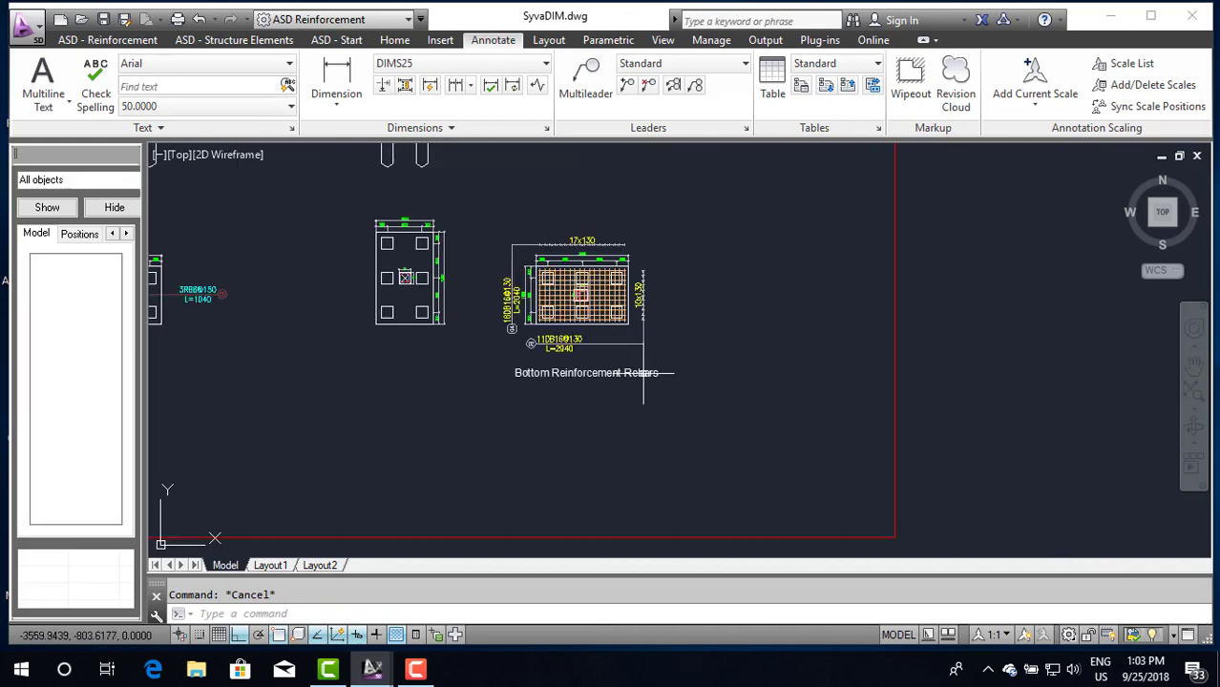
Step: Shift the title slightly left so it is centred beneath the plan
{"action": "left_click", "coordinate": [619, 374]}
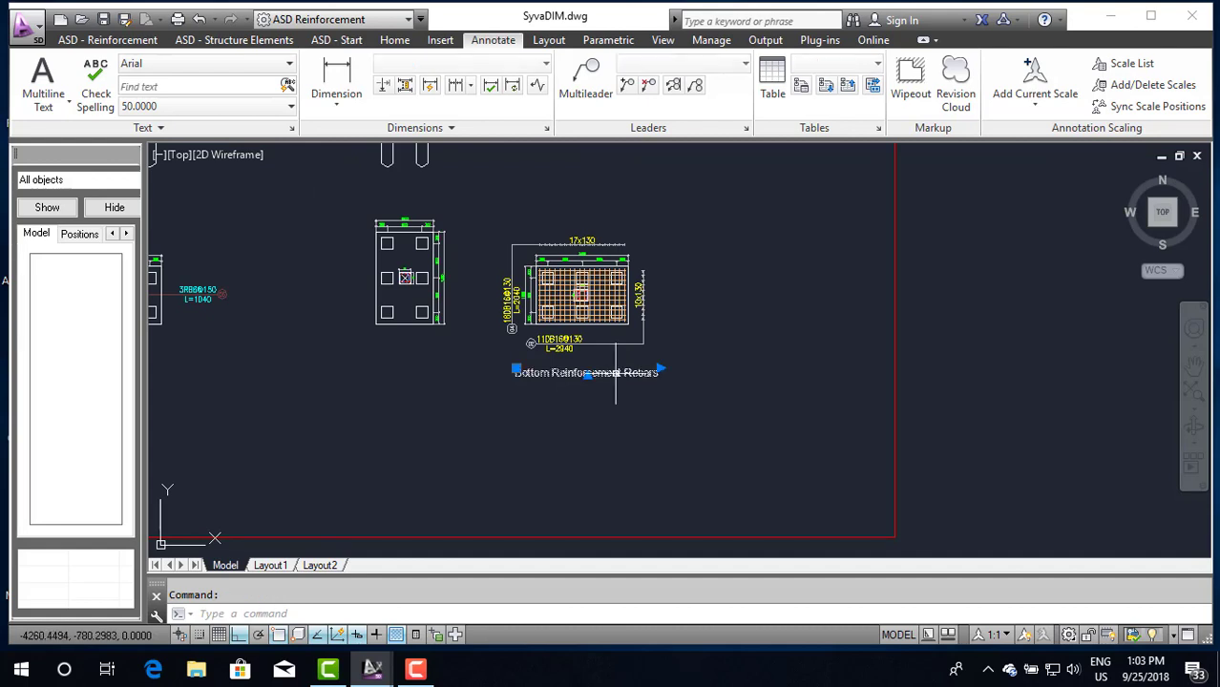
{"action": "type", "text": "m"}
{"action": "key", "text": "Return"}
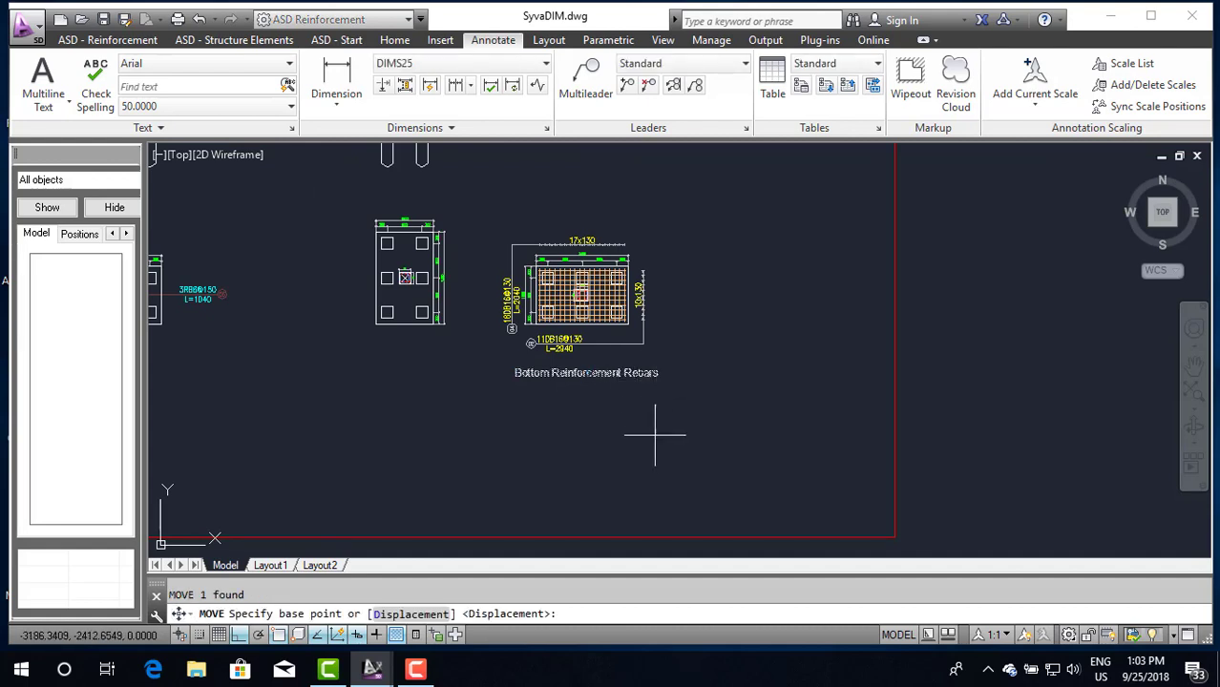
{"action": "left_click", "coordinate": [617, 429]}
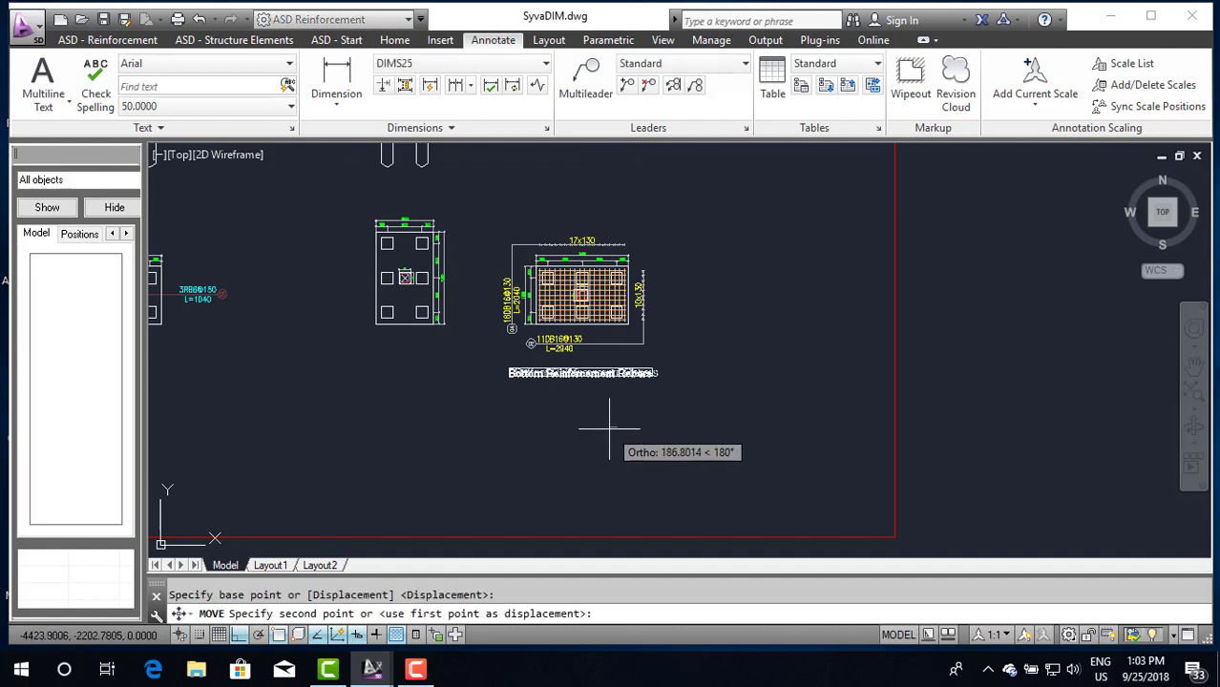
{"action": "left_click", "coordinate": [605, 429]}
{"action": "key", "text": "Escape"}
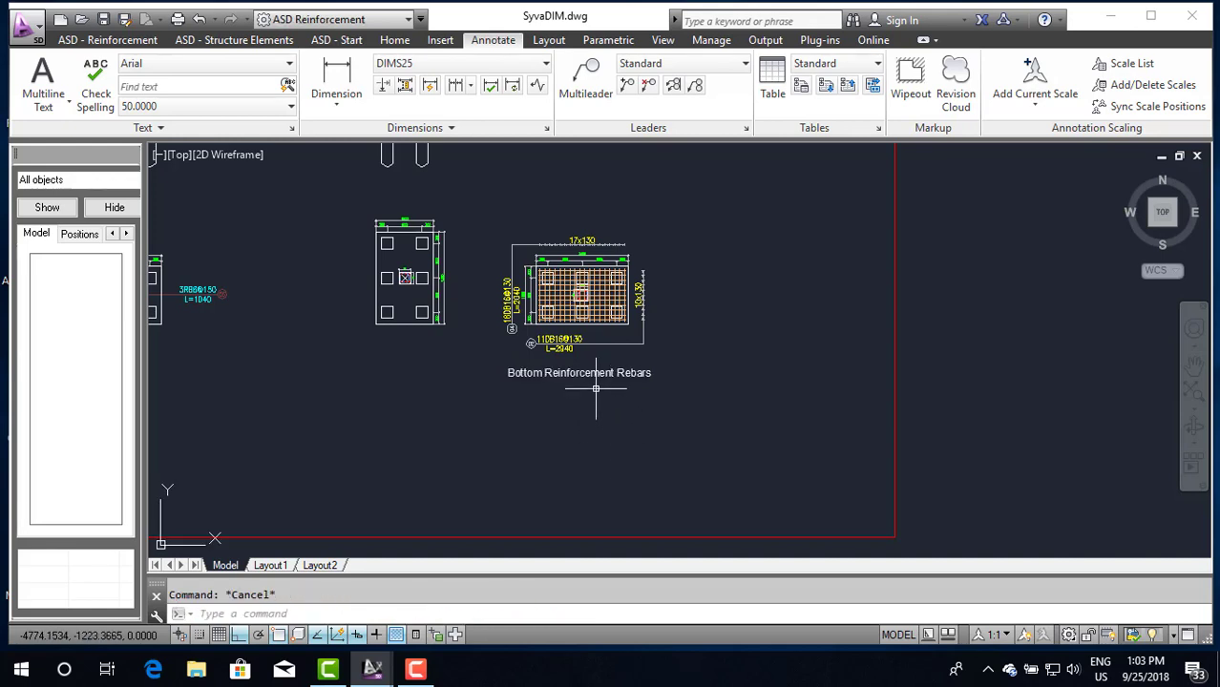
{"action": "left_click", "coordinate": [585, 373]}
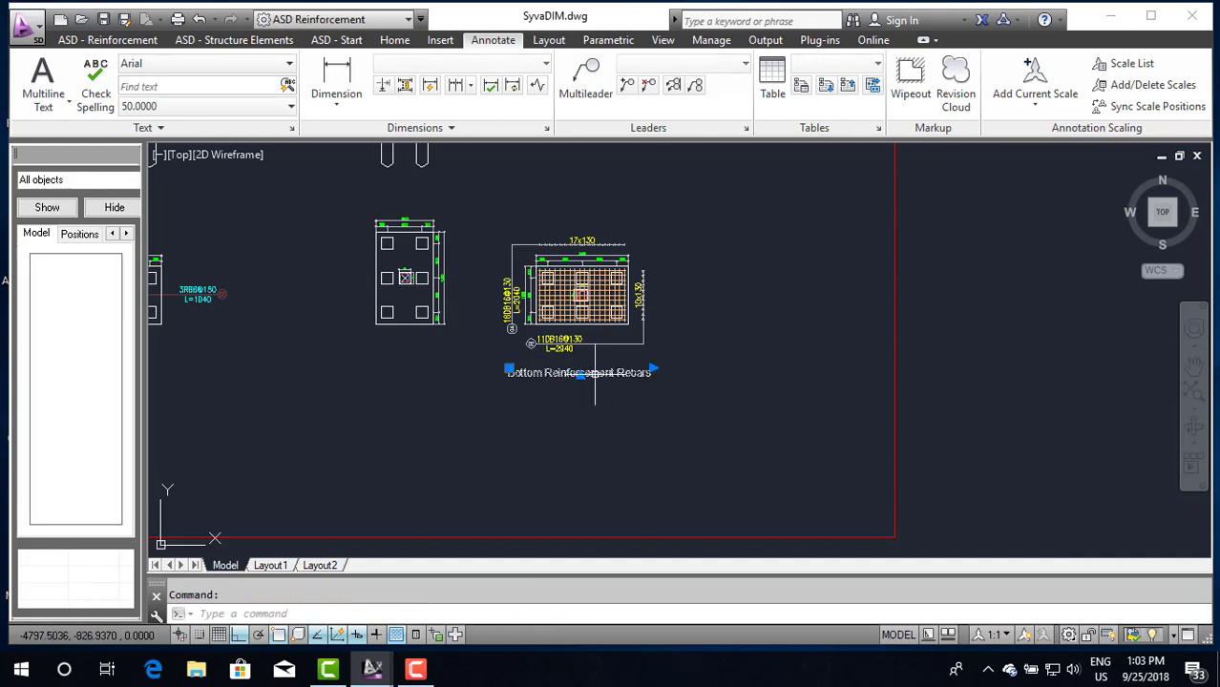
Step: Underline the 'Bottom Reinforcement Rebars' title text with Ctrl+U and close the editor
{"action": "double_click", "coordinate": [594, 372]}
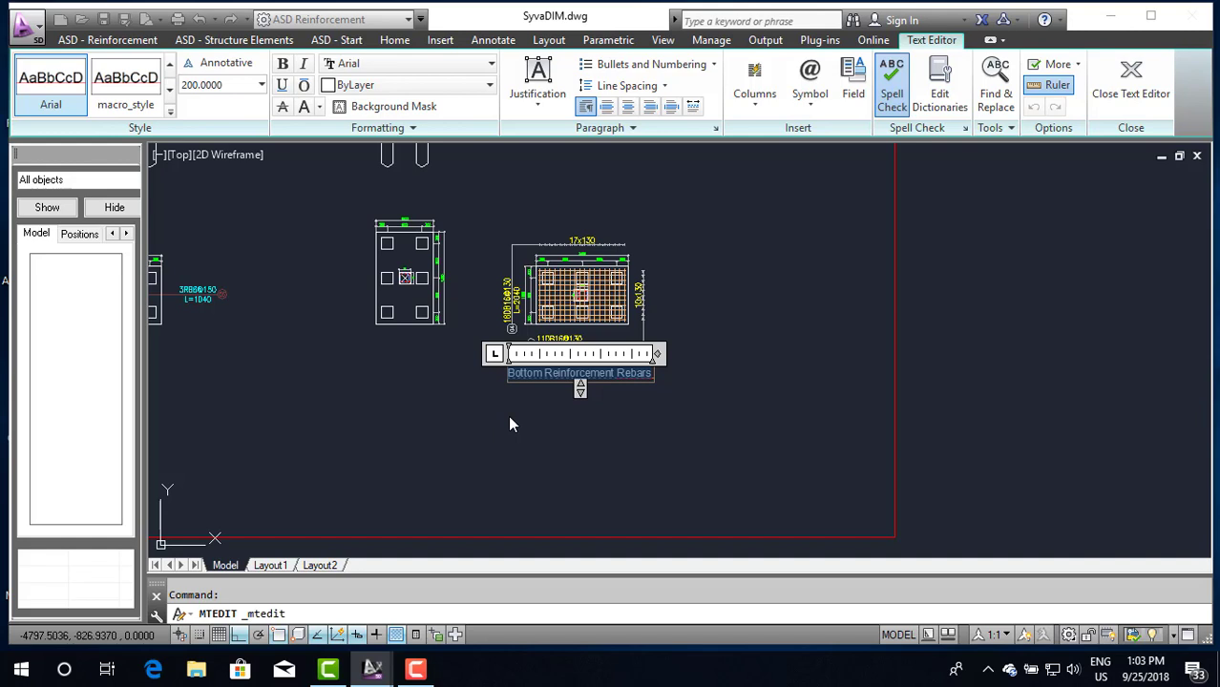
{"action": "key", "text": "ctrl+u"}
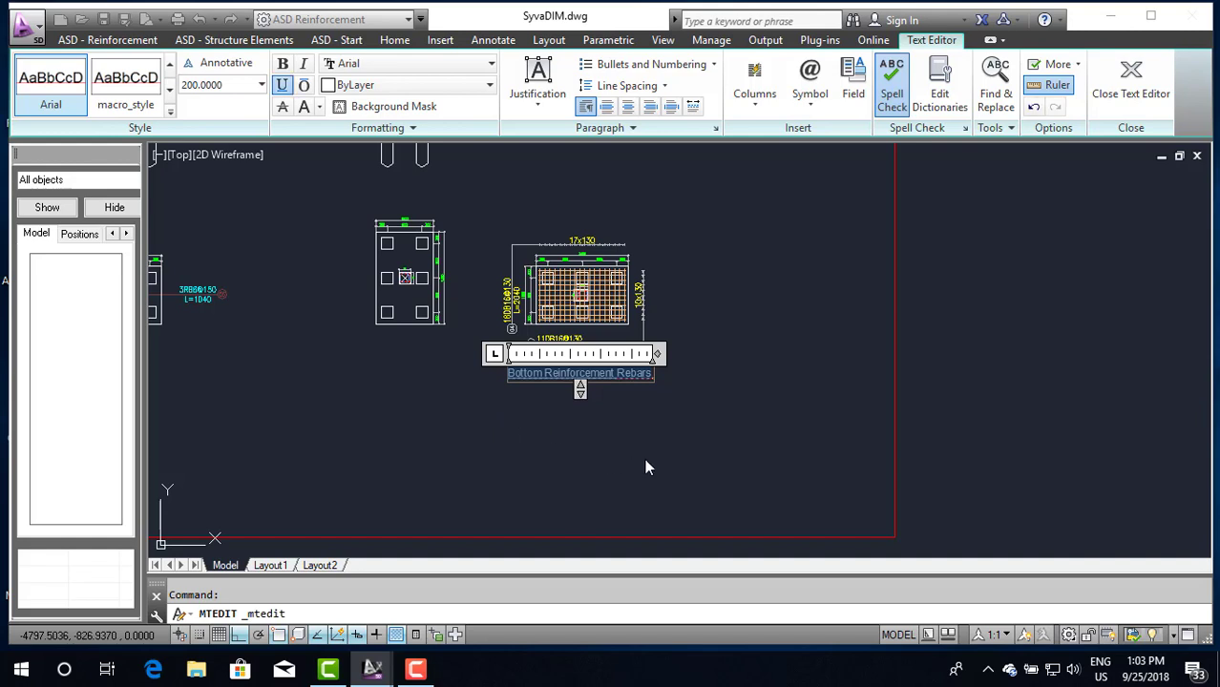
{"action": "left_click", "coordinate": [648, 465]}
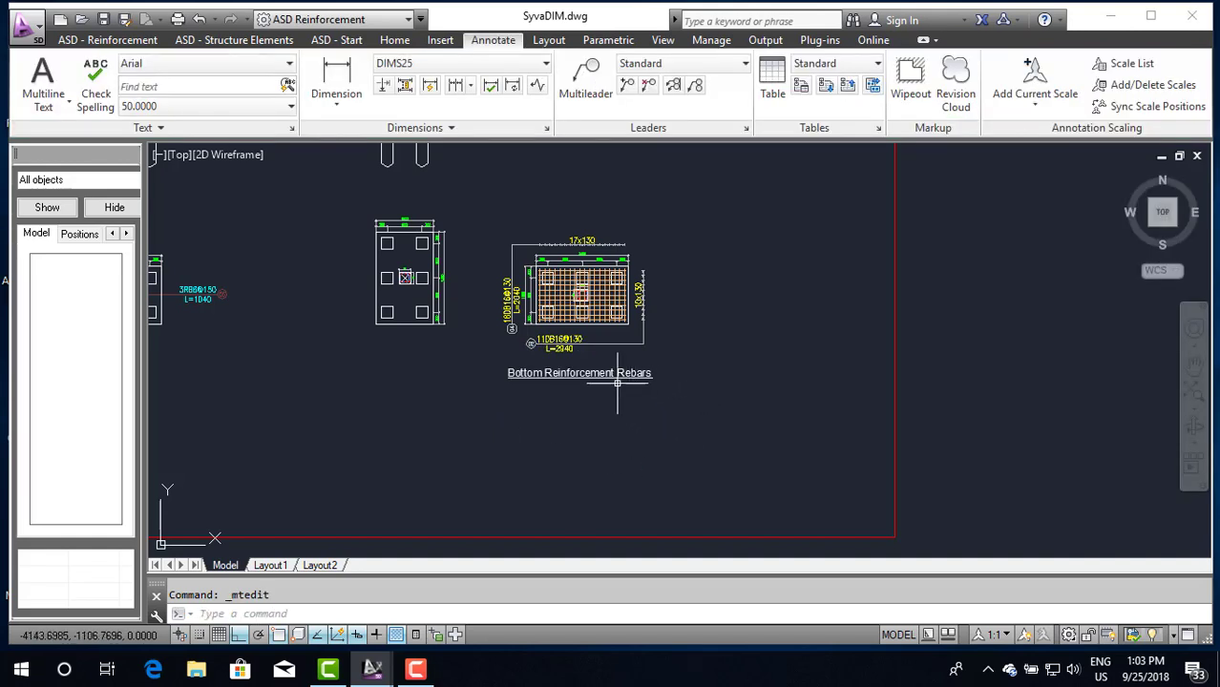
Step: Zoom in and out across the sheet to review the footing plan and its title
{"action": "scroll", "coordinate": [619, 384], "scroll_direction": "up", "scroll_amount": 2}
{"action": "scroll", "coordinate": [615, 387], "scroll_direction": "down", "scroll_amount": 4}
{"action": "scroll", "coordinate": [615, 389], "scroll_direction": "down", "scroll_amount": 1}
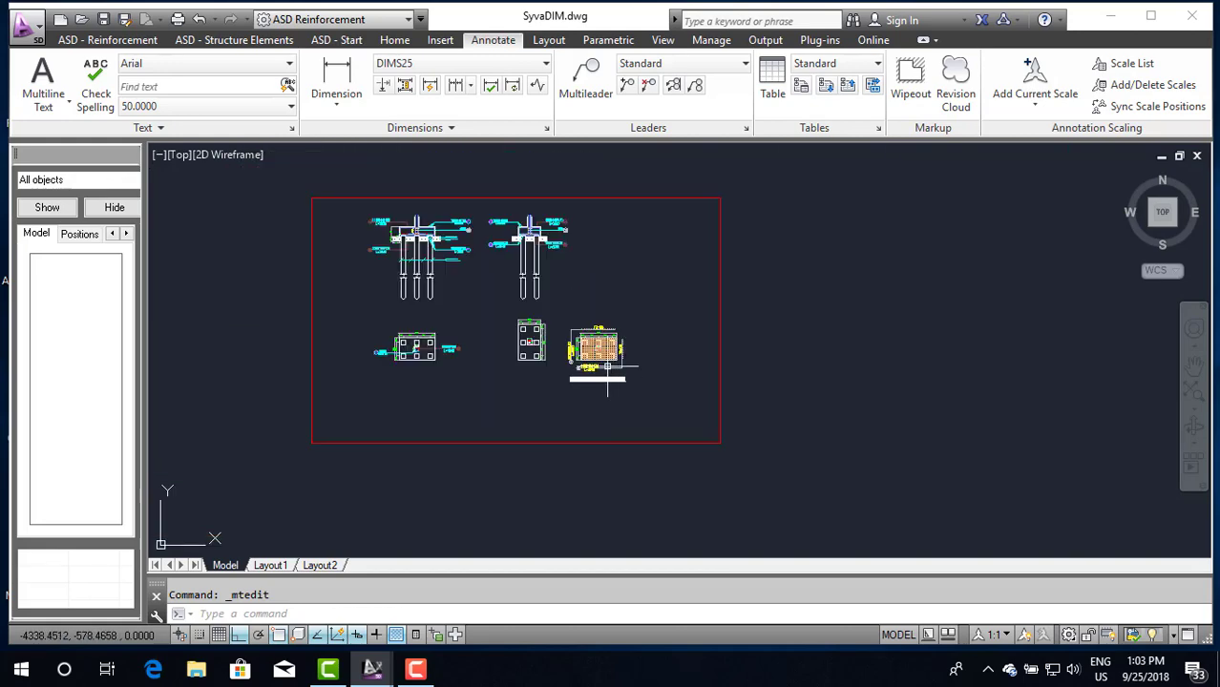
{"action": "scroll", "coordinate": [606, 367], "scroll_direction": "up", "scroll_amount": 3}
{"action": "scroll", "coordinate": [599, 348], "scroll_direction": "up", "scroll_amount": 3}
{"action": "scroll", "coordinate": [595, 339], "scroll_direction": "up", "scroll_amount": 1}
{"action": "scroll", "coordinate": [595, 339], "scroll_direction": "down", "scroll_amount": 1}
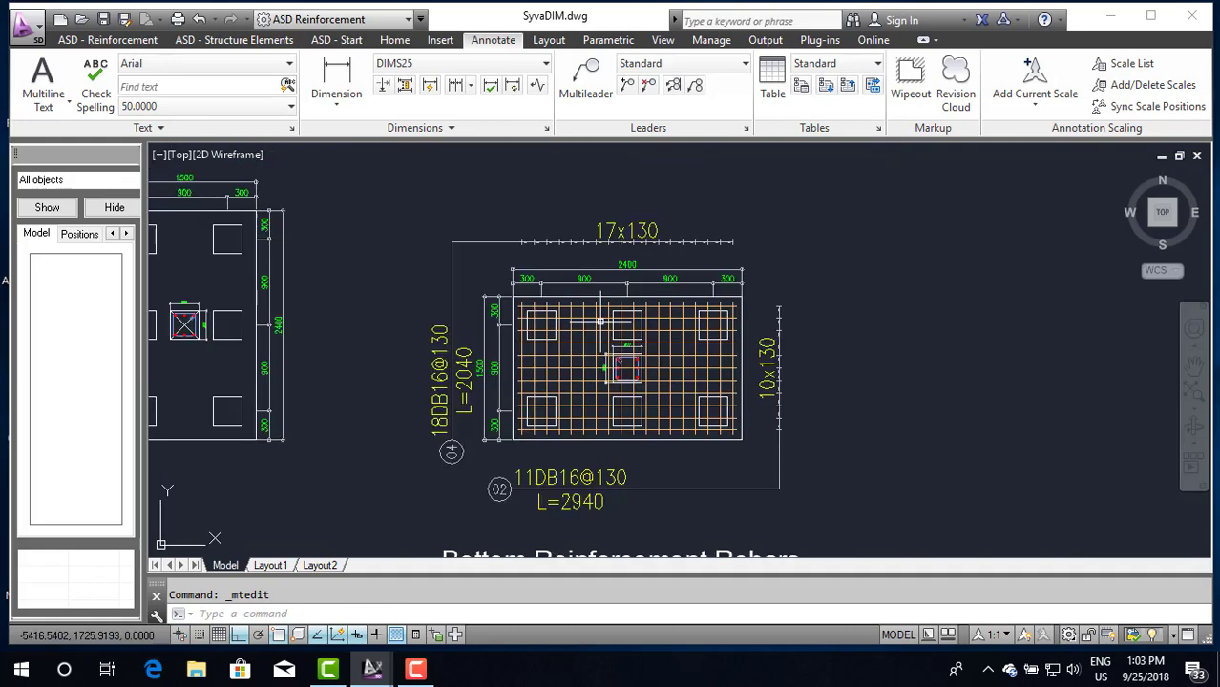
{"action": "scroll", "coordinate": [597, 336], "scroll_direction": "down", "scroll_amount": 4}
{"action": "scroll", "coordinate": [605, 329], "scroll_direction": "down", "scroll_amount": 2}
{"action": "scroll", "coordinate": [611, 382], "scroll_direction": "down", "scroll_amount": 2}
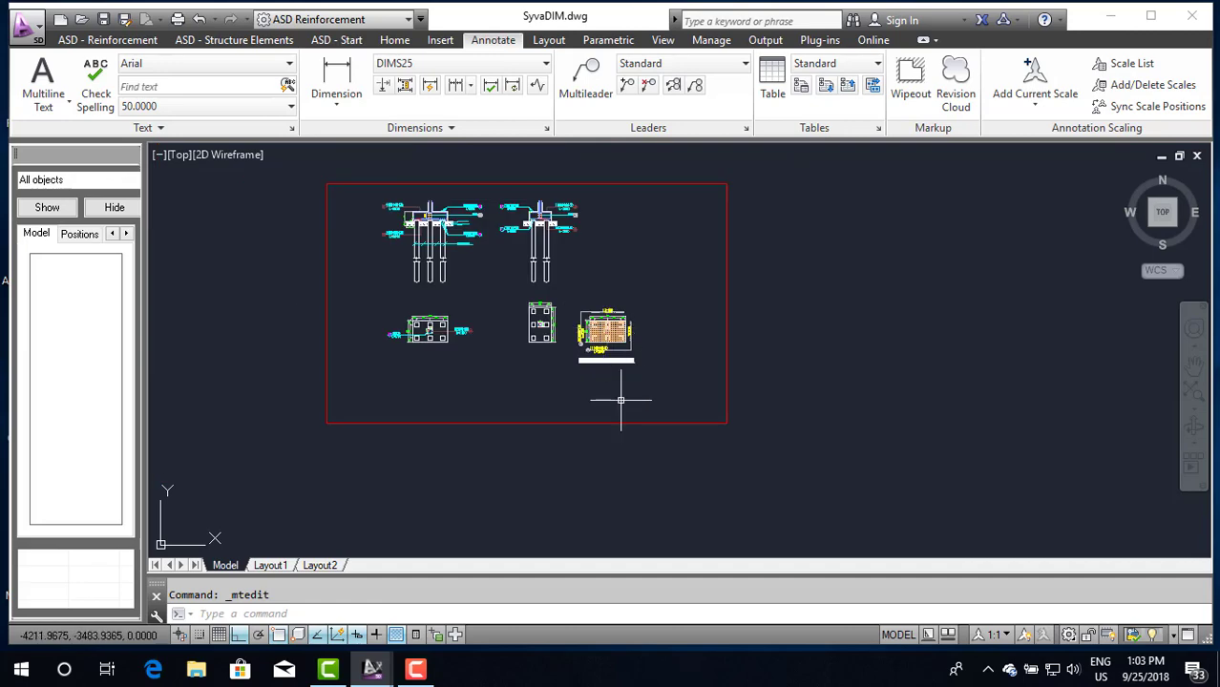
{"action": "scroll", "coordinate": [551, 277], "scroll_direction": "up", "scroll_amount": 3}
{"action": "scroll", "coordinate": [546, 201], "scroll_direction": "up", "scroll_amount": 2}
{"action": "scroll", "coordinate": [524, 211], "scroll_direction": "up", "scroll_amount": 1}
{"action": "scroll", "coordinate": [458, 239], "scroll_direction": "down", "scroll_amount": 4}
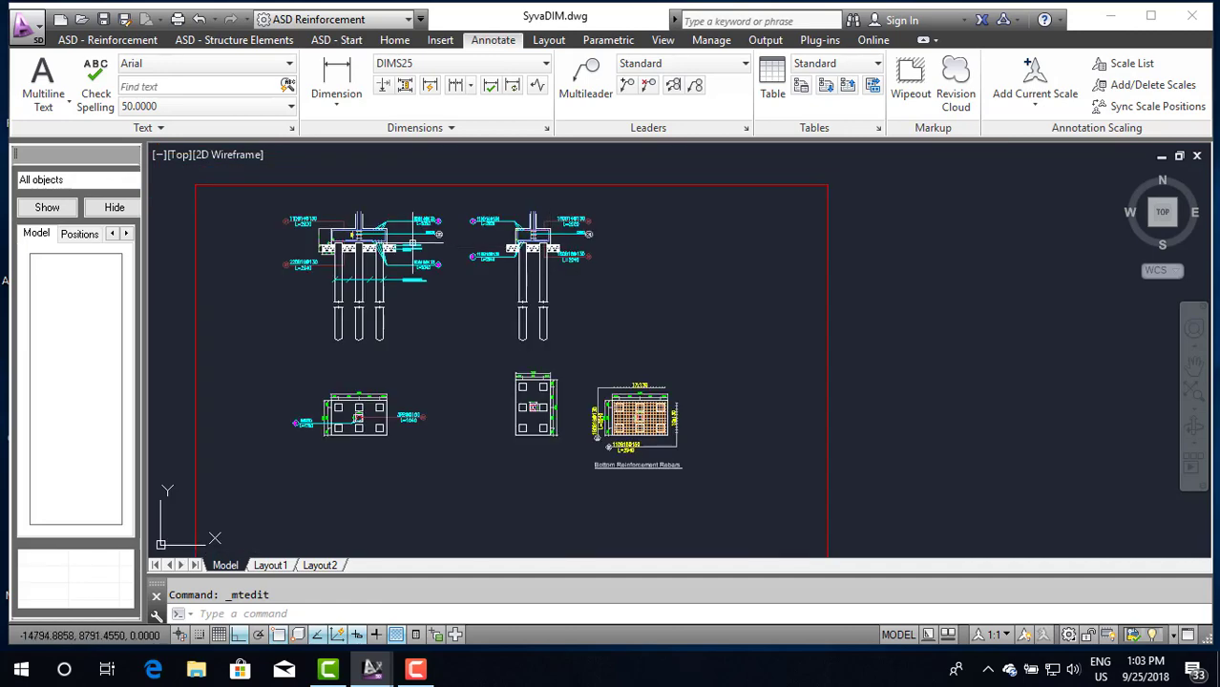
{"action": "scroll", "coordinate": [339, 227], "scroll_direction": "up", "scroll_amount": 3}
{"action": "scroll", "coordinate": [396, 253], "scroll_direction": "up", "scroll_amount": 2}
{"action": "scroll", "coordinate": [408, 256], "scroll_direction": "up", "scroll_amount": 1}
{"action": "scroll", "coordinate": [402, 252], "scroll_direction": "up", "scroll_amount": 3}
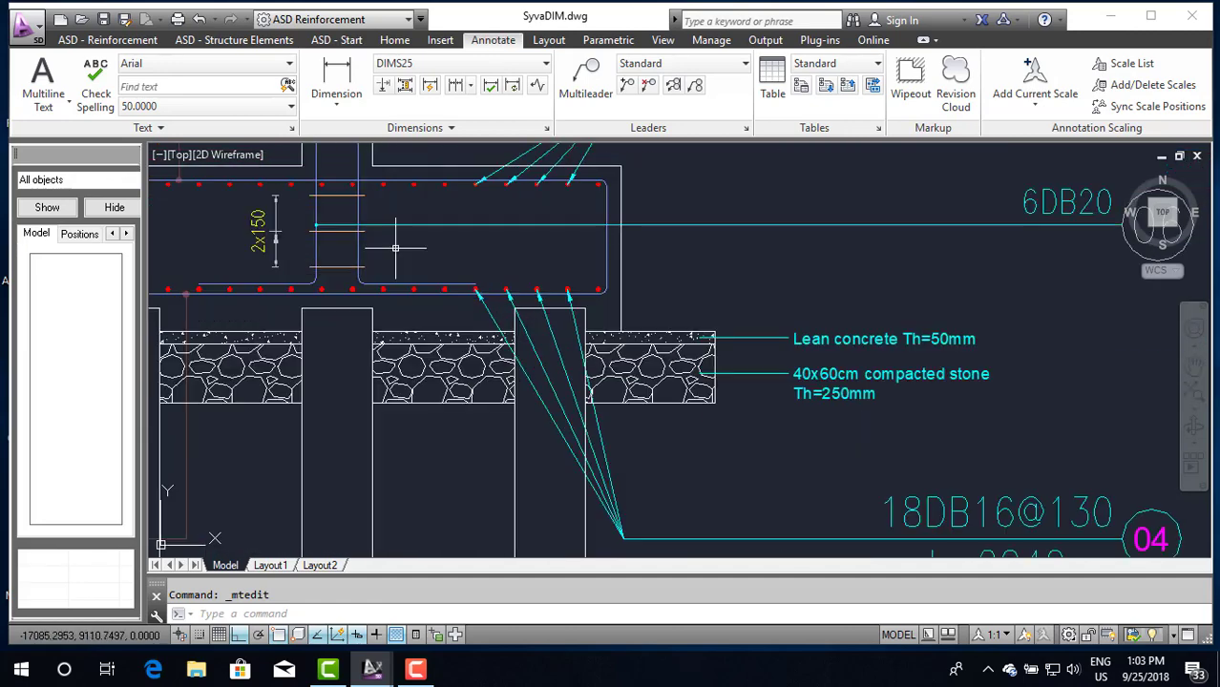
{"action": "scroll", "coordinate": [399, 249], "scroll_direction": "down", "scroll_amount": 3}
{"action": "scroll", "coordinate": [433, 248], "scroll_direction": "down", "scroll_amount": 1}
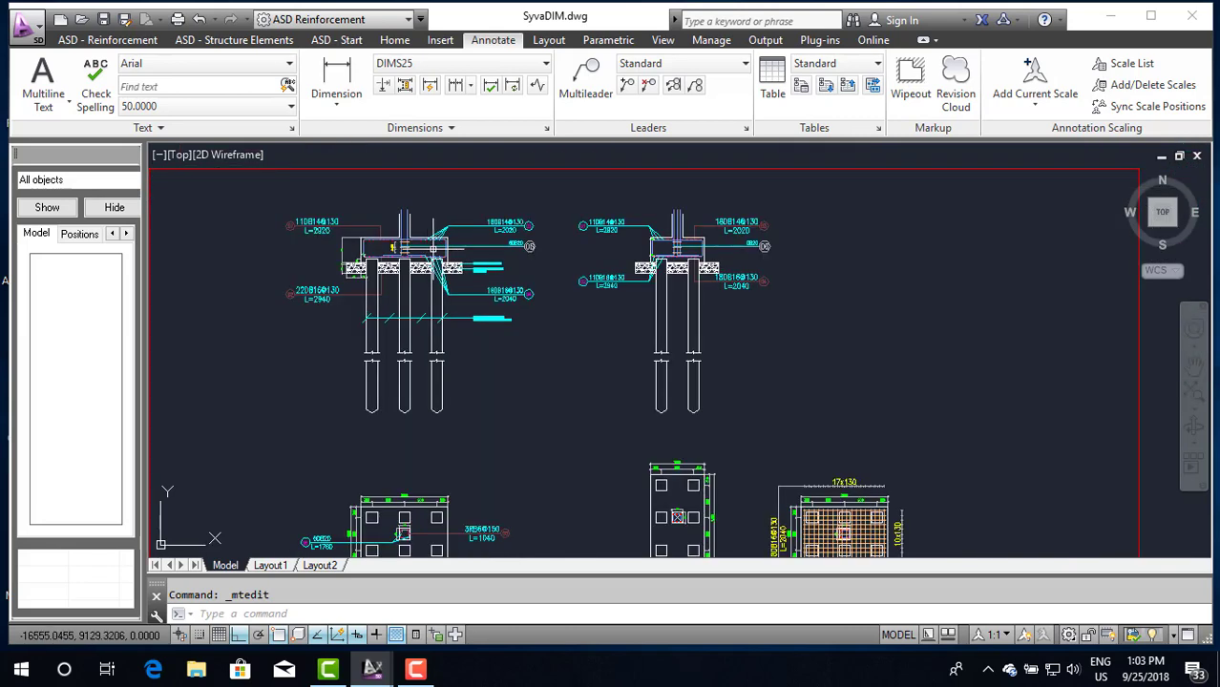
{"action": "scroll", "coordinate": [453, 253], "scroll_direction": "up", "scroll_amount": 2}
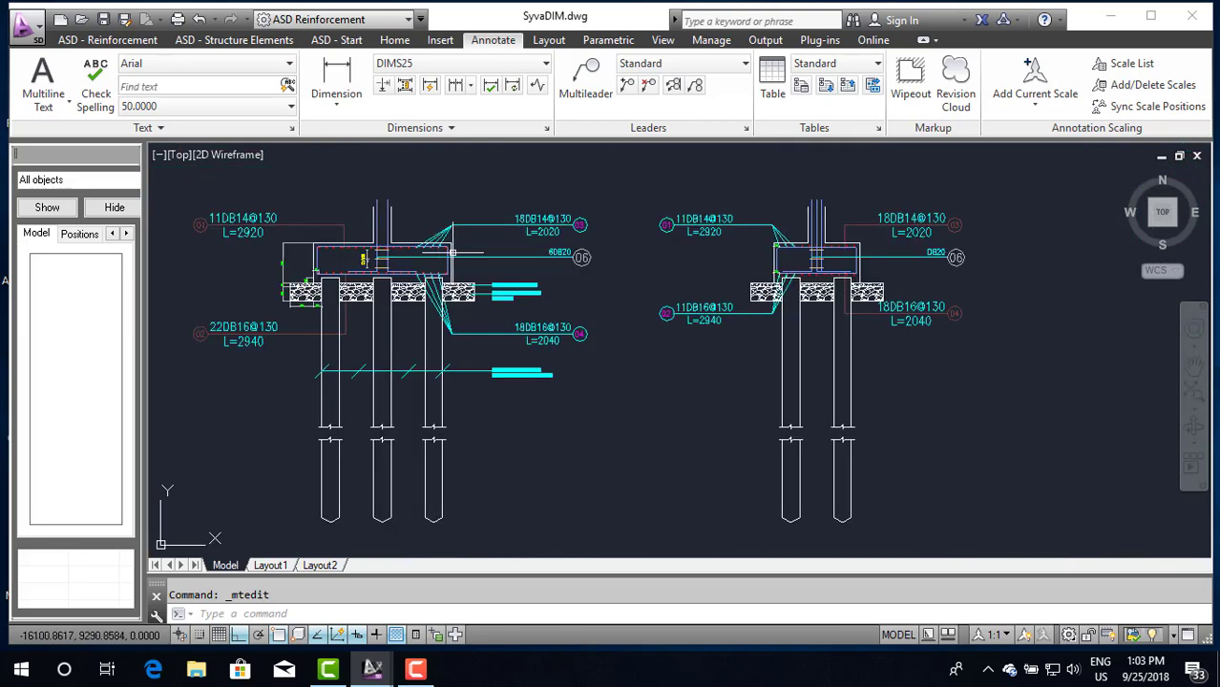
{"action": "scroll", "coordinate": [452, 254], "scroll_direction": "up", "scroll_amount": 1}
{"action": "scroll", "coordinate": [497, 260], "scroll_direction": "down", "scroll_amount": 3}
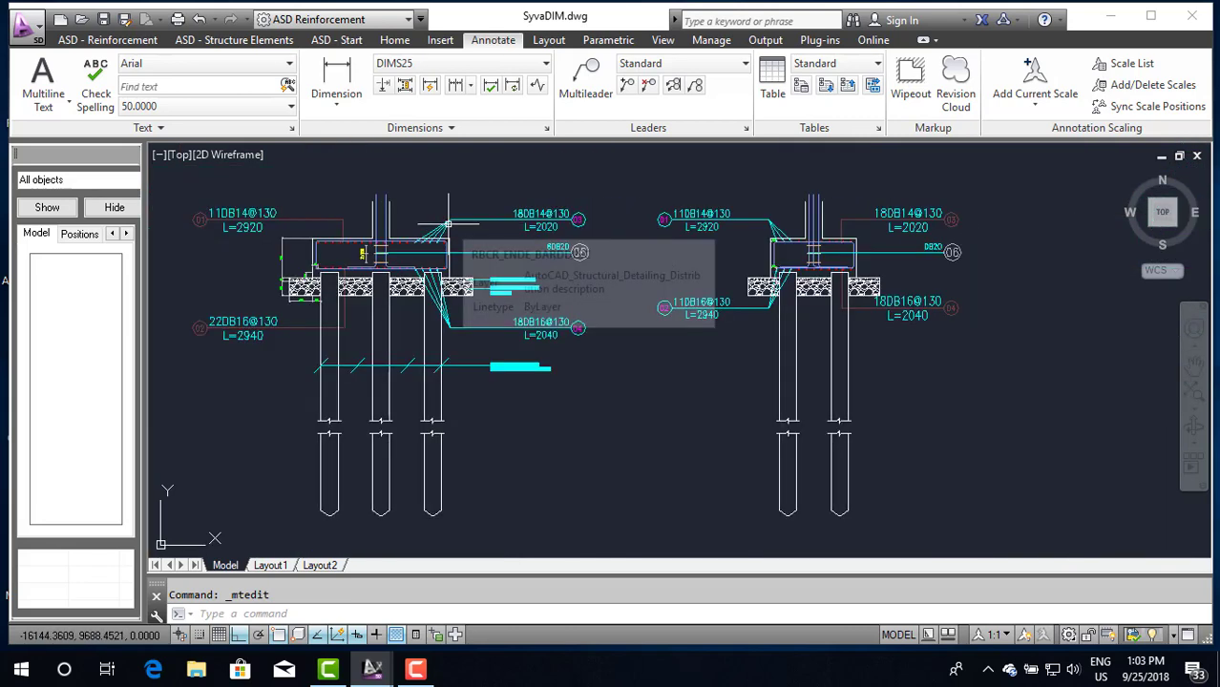
{"action": "scroll", "coordinate": [510, 265], "scroll_direction": "down", "scroll_amount": 1}
{"action": "scroll", "coordinate": [579, 394], "scroll_direction": "up", "scroll_amount": 2}
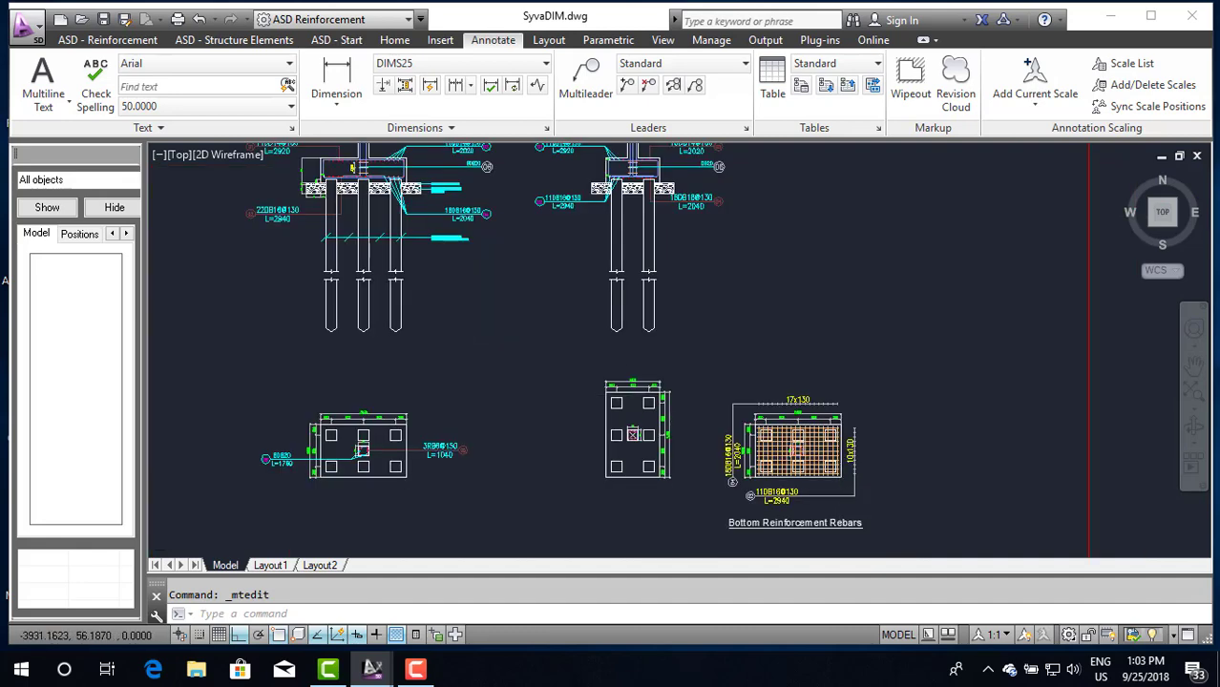
{"action": "scroll", "coordinate": [771, 459], "scroll_direction": "up", "scroll_amount": 3}
{"action": "scroll", "coordinate": [774, 378], "scroll_direction": "down", "scroll_amount": 3}
{"action": "scroll", "coordinate": [725, 334], "scroll_direction": "up", "scroll_amount": 3}
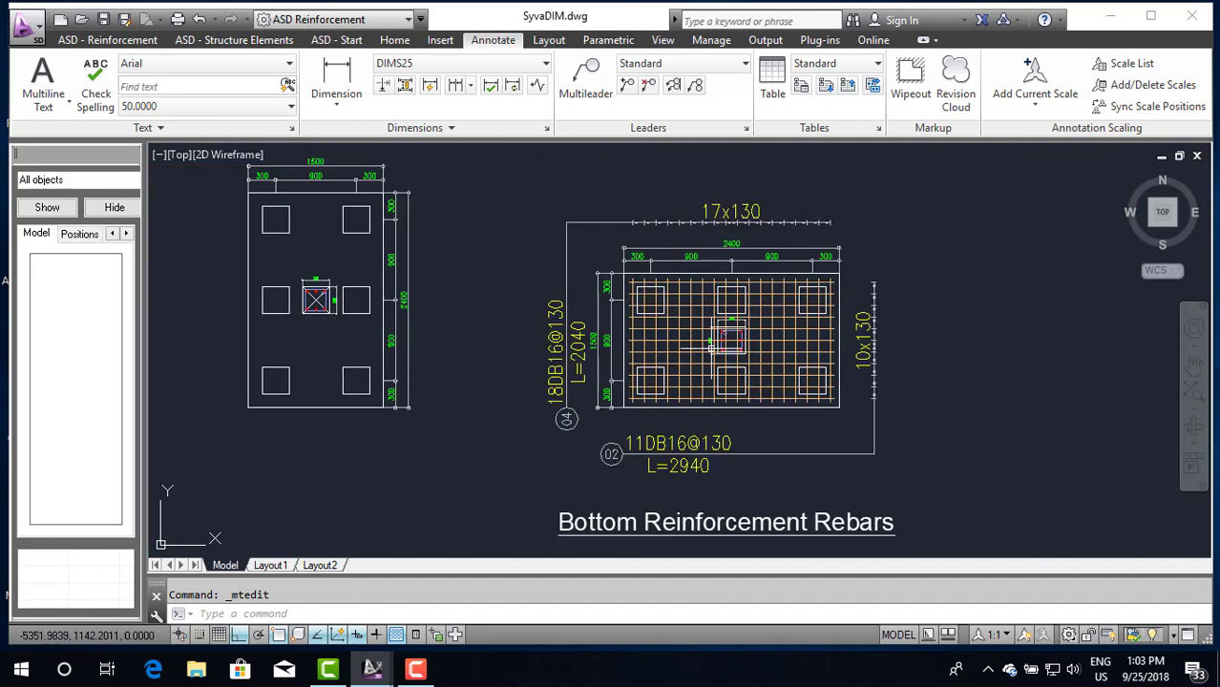
{"action": "scroll", "coordinate": [697, 330], "scroll_direction": "down", "scroll_amount": 5}
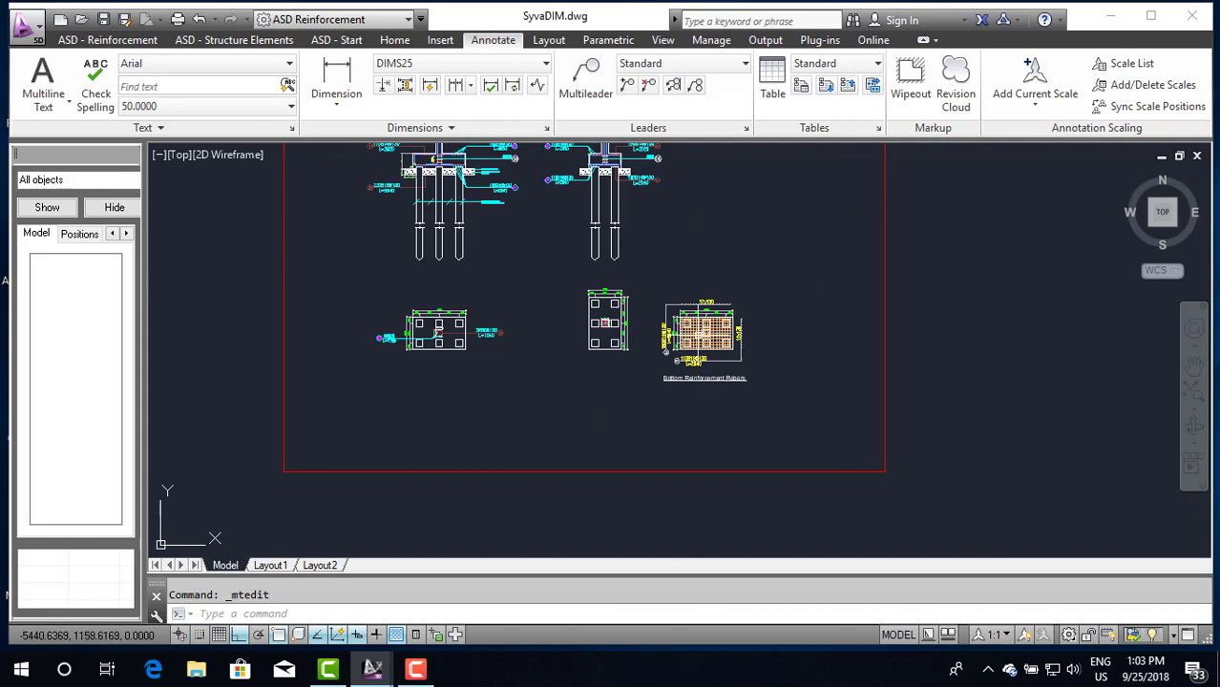
{"action": "scroll", "coordinate": [694, 336], "scroll_direction": "down", "scroll_amount": 2}
Step: Save the drawing SyvaDIM.dwg
{"action": "scroll", "coordinate": [665, 268], "scroll_direction": "up", "scroll_amount": 3}
{"action": "scroll", "coordinate": [707, 339], "scroll_direction": "down", "scroll_amount": 2}
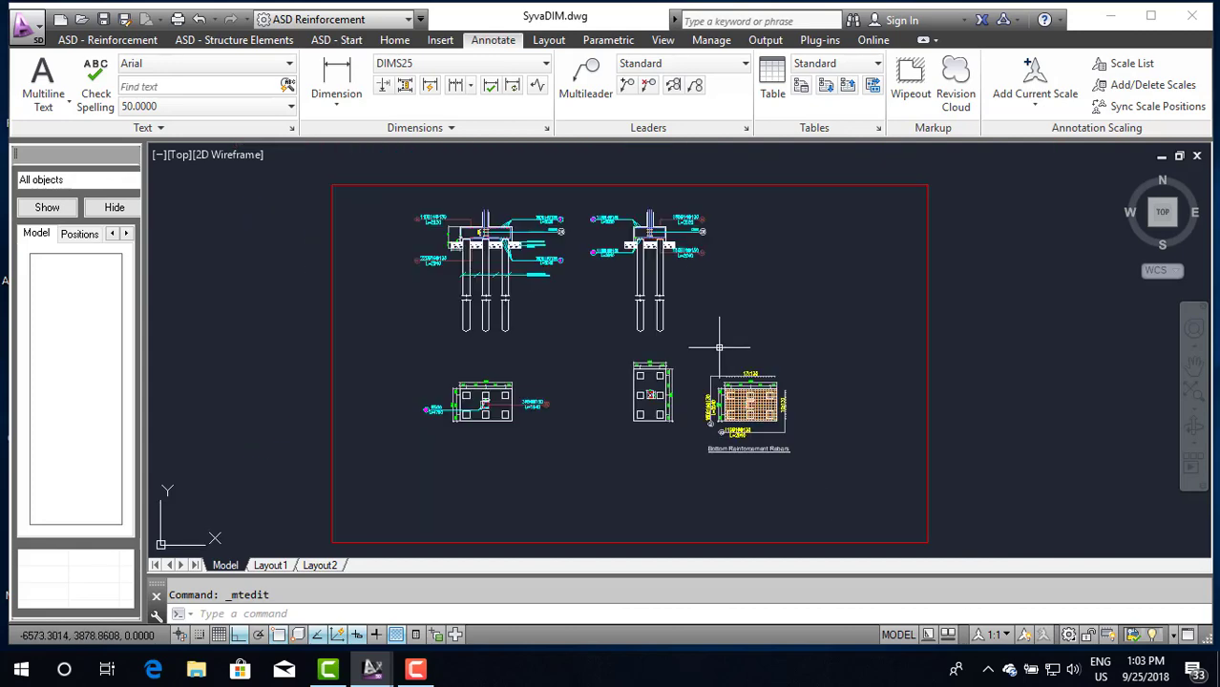
{"action": "scroll", "coordinate": [683, 315], "scroll_direction": "up", "scroll_amount": 4}
{"action": "scroll", "coordinate": [686, 300], "scroll_direction": "down", "scroll_amount": 1}
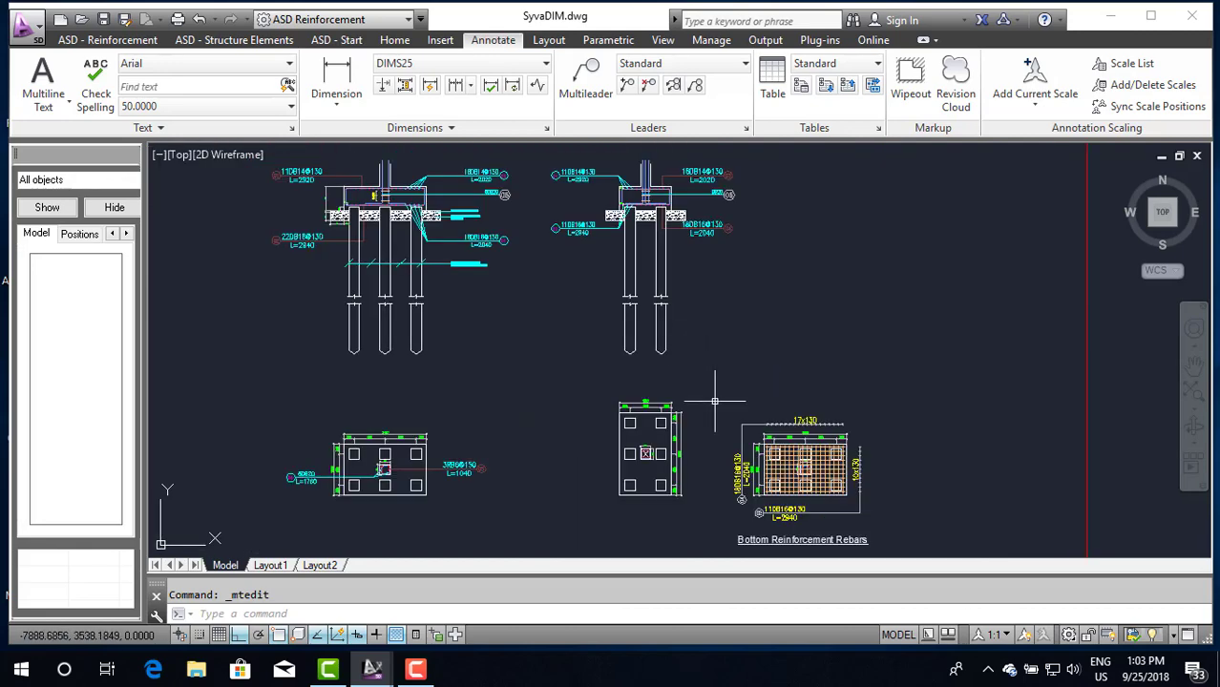
{"action": "scroll", "coordinate": [735, 421], "scroll_direction": "up", "scroll_amount": 1}
{"action": "scroll", "coordinate": [680, 312], "scroll_direction": "down", "scroll_amount": 1}
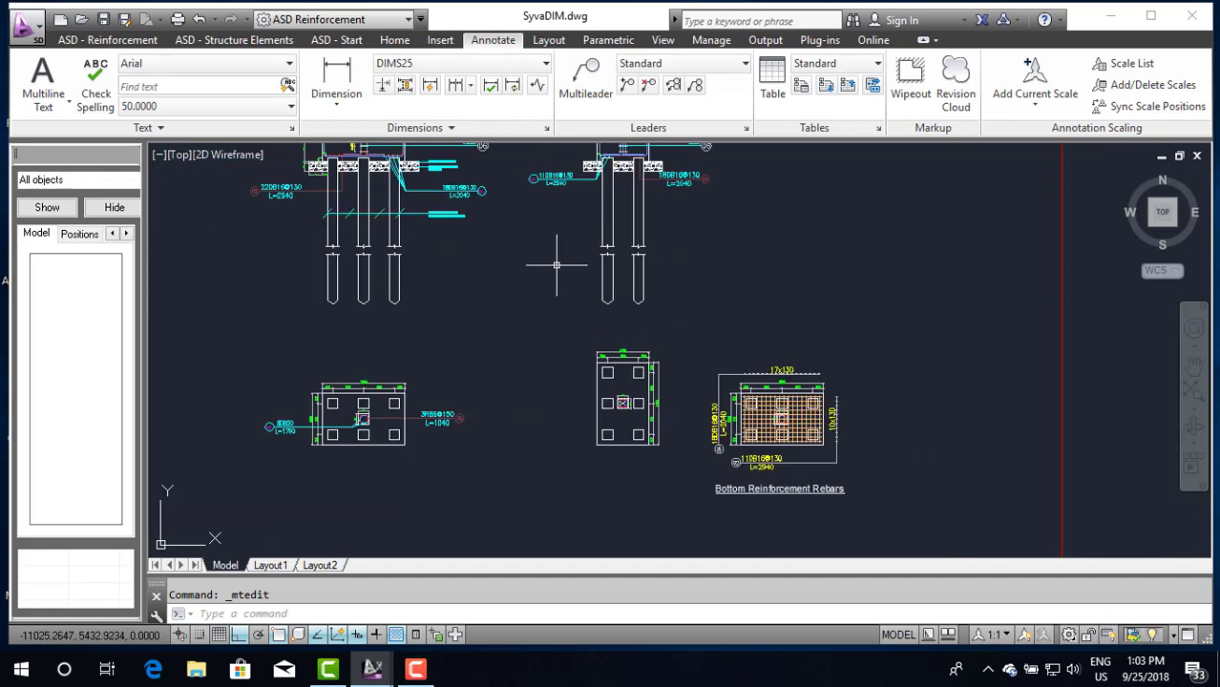
{"action": "left_click", "coordinate": [102, 20]}
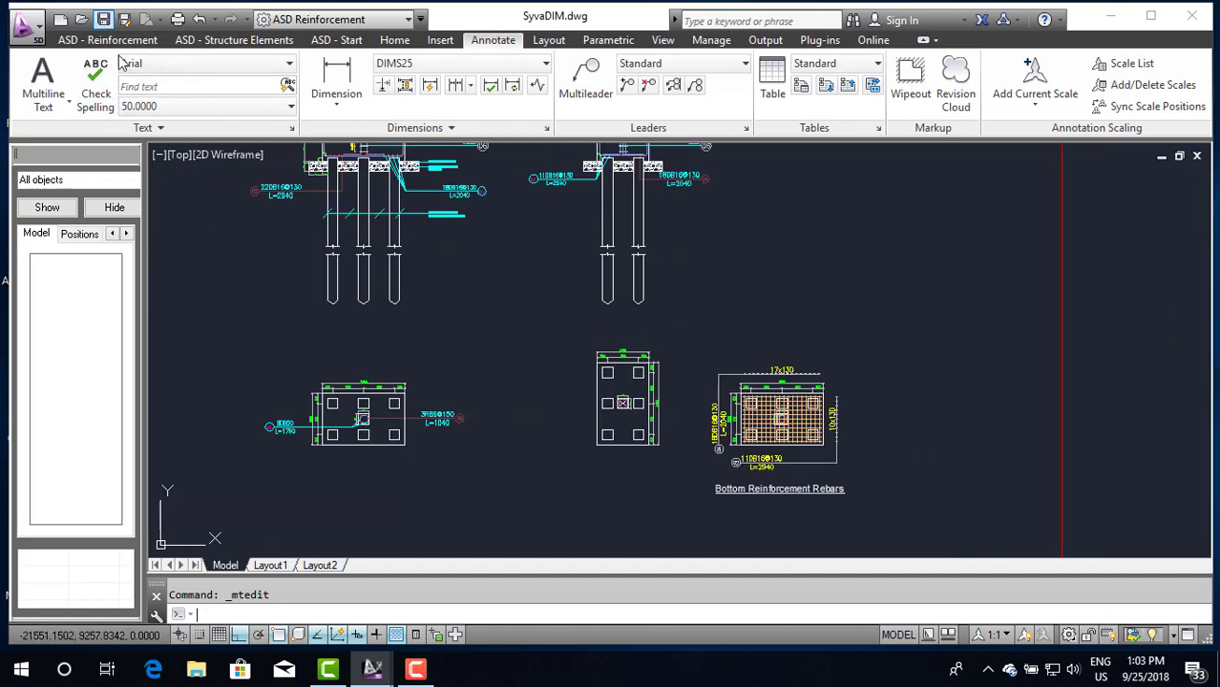
{"action": "left_click", "coordinate": [415, 669]}
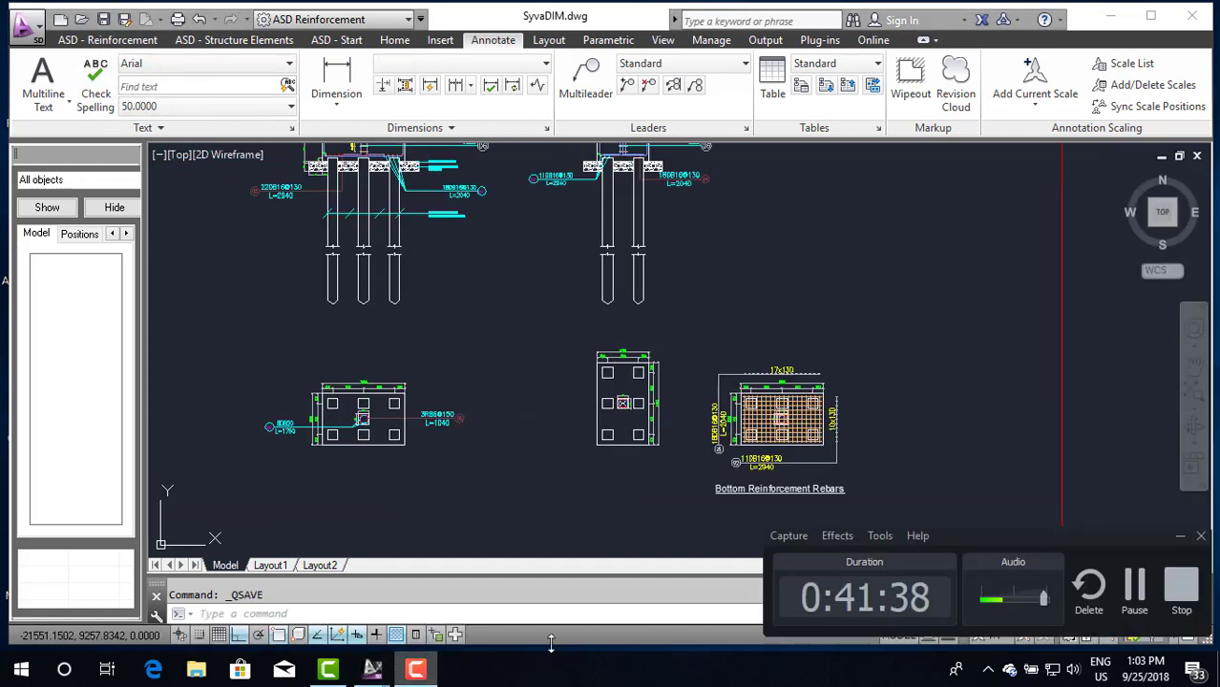